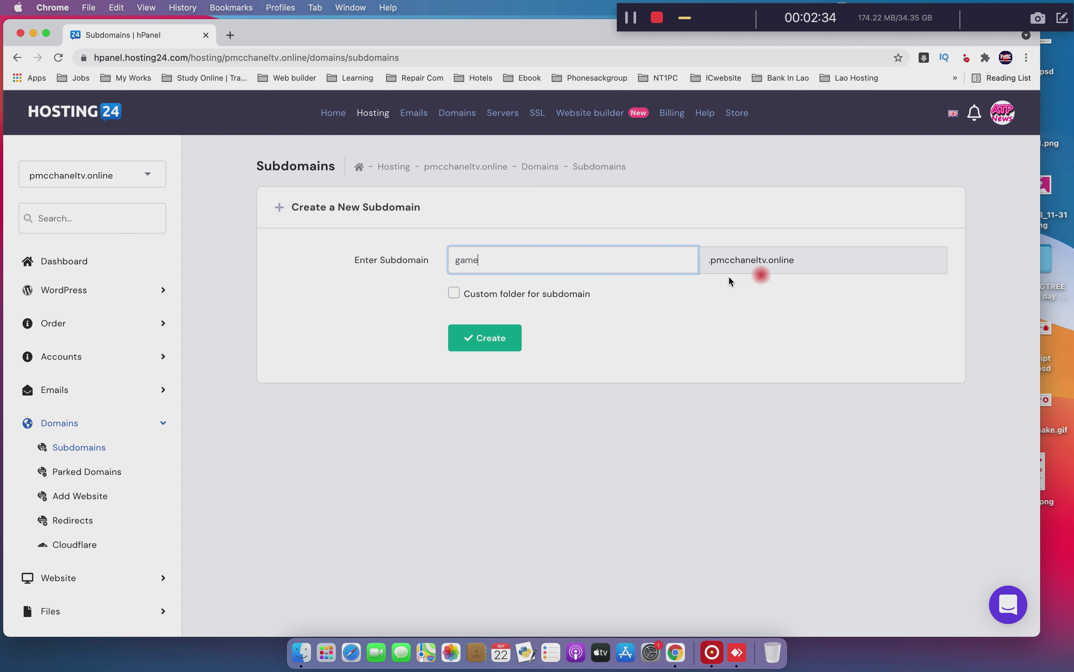
Create the subdomain game under pmcchaneltv.online and review its entry in the list of current subdomains
left_click(495, 339)
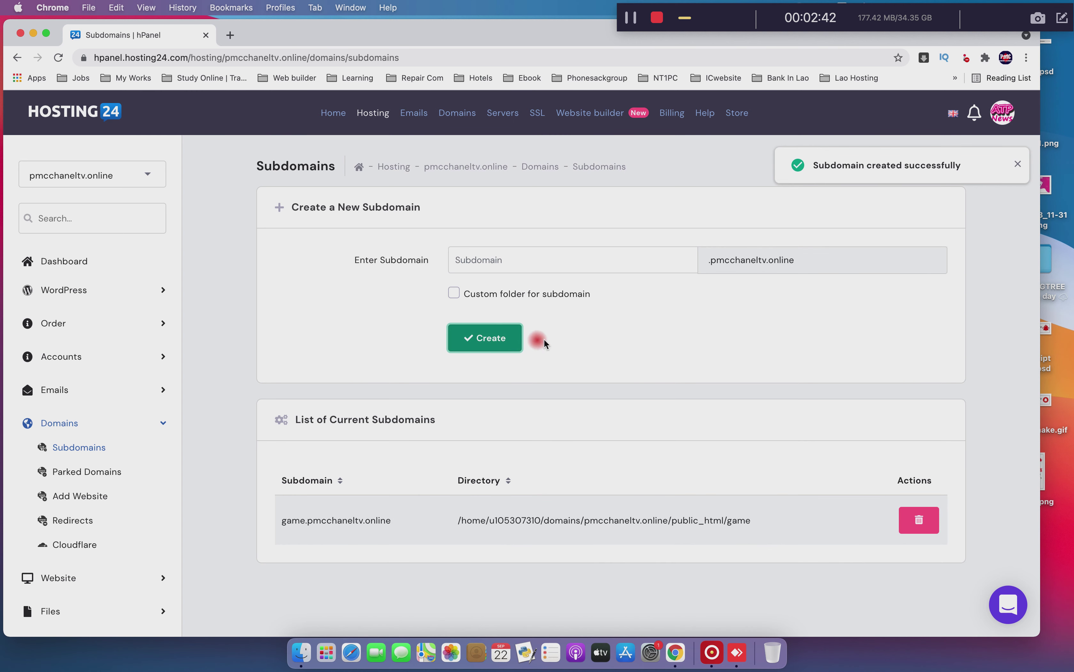
scroll(288, 344, "down", 3)
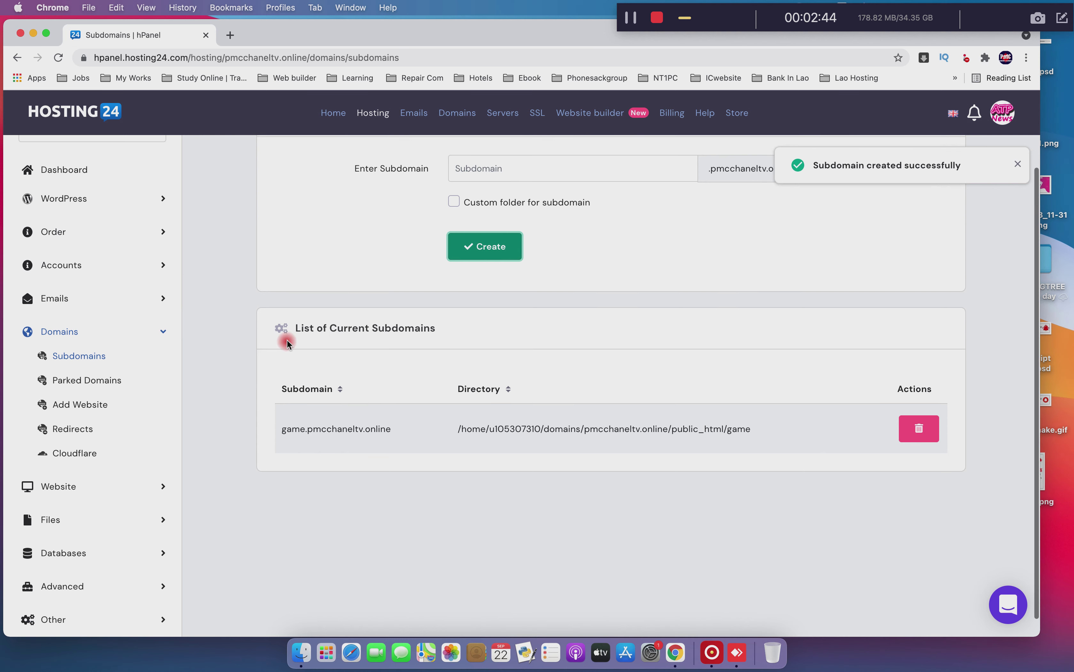
scroll(284, 342, "down", 1)
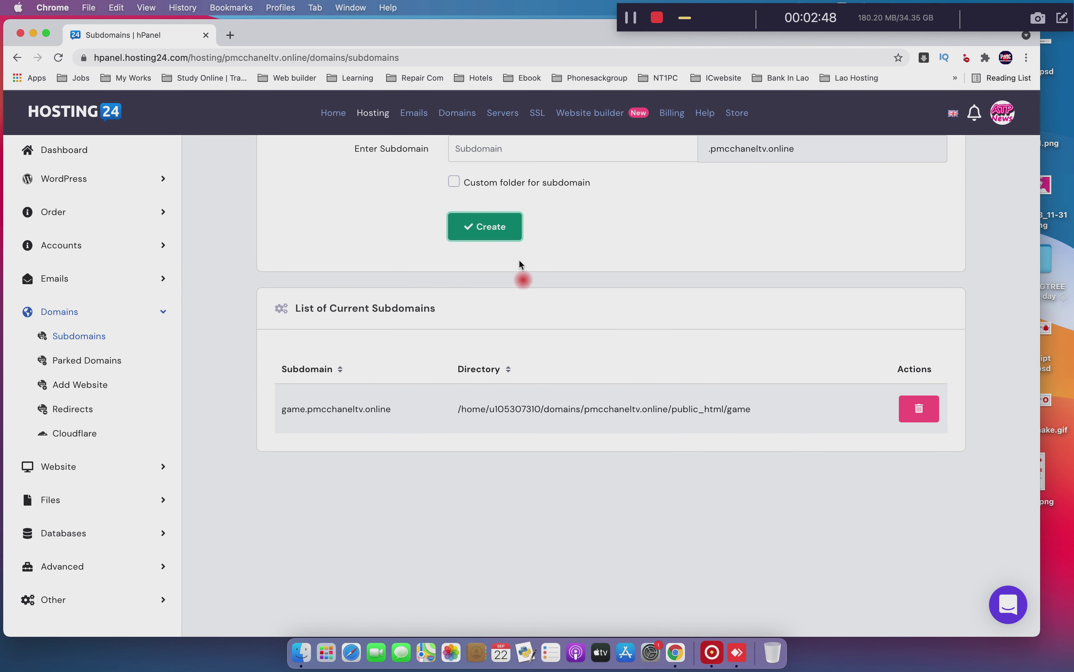
scroll(577, 248, "up", 1)
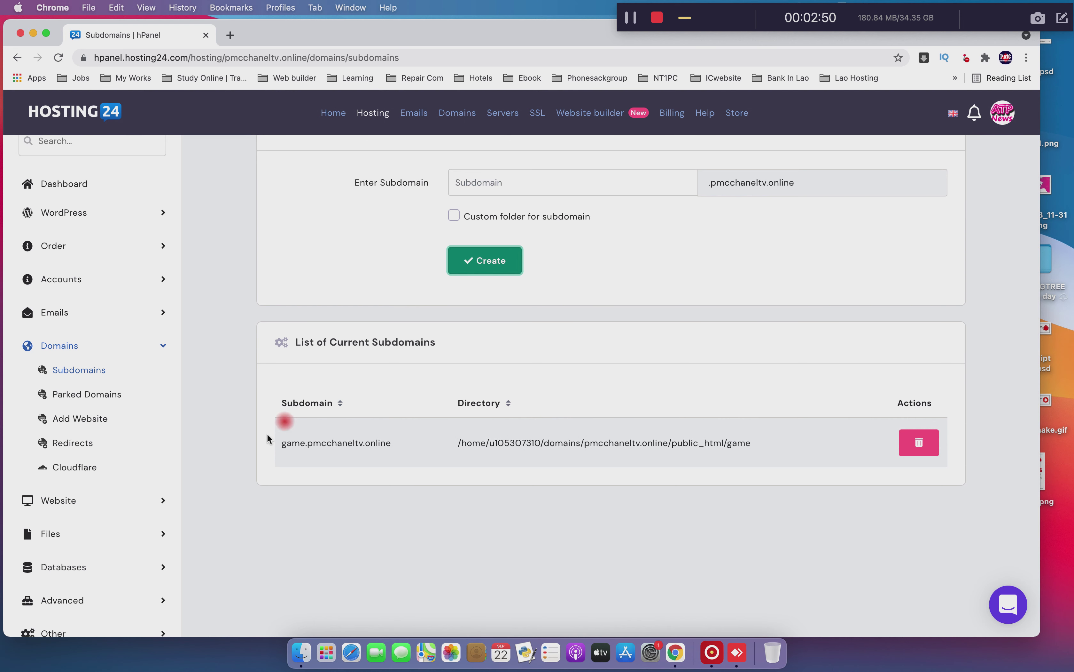
Open the MySQL databases page and set both the new database name and the MySQL username to game
left_click(85, 563)
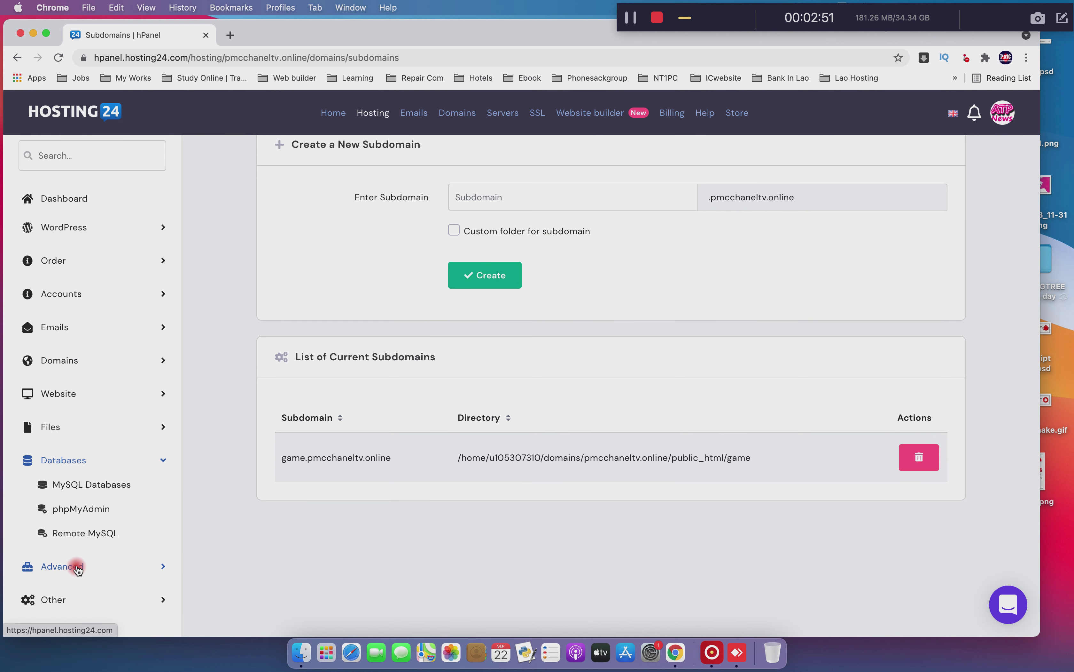
left_click(97, 485)
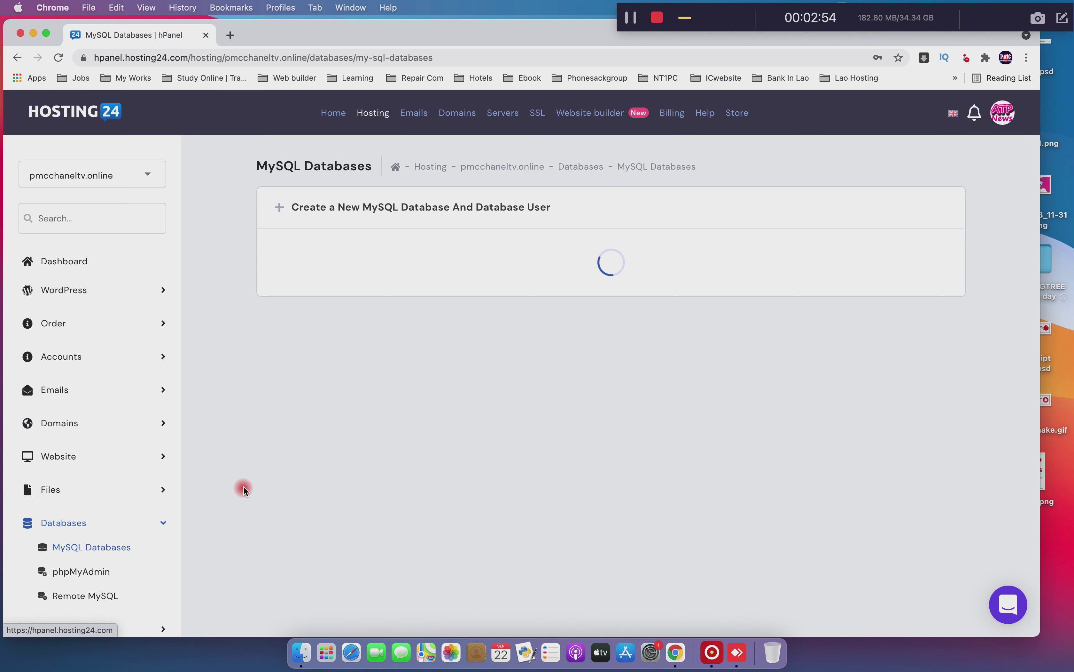
left_click(582, 252)
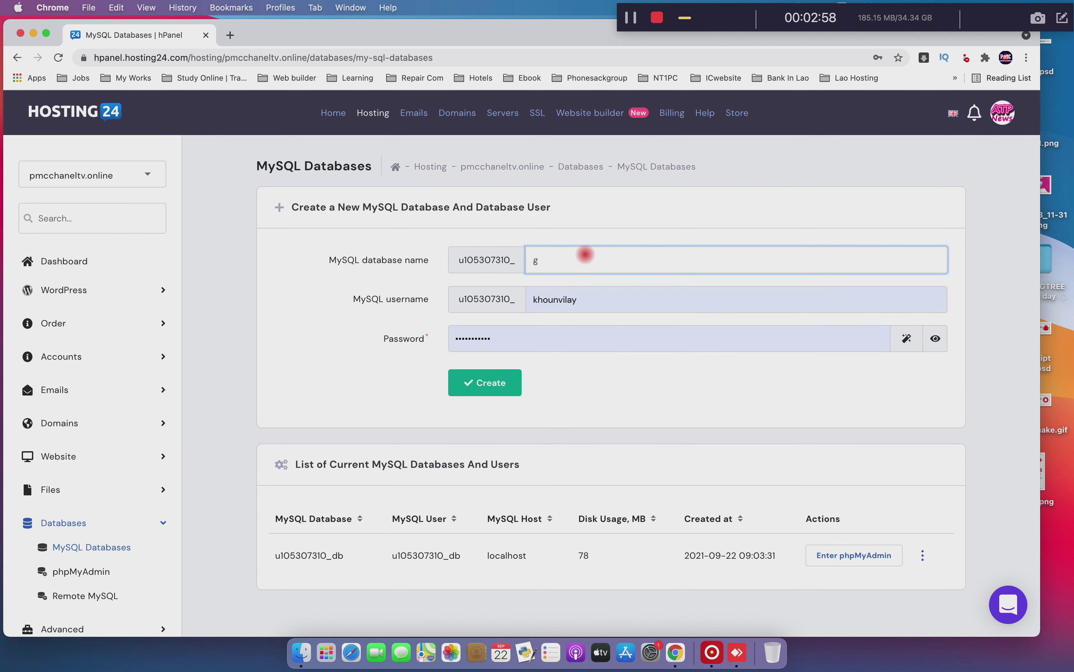
key("Tab")
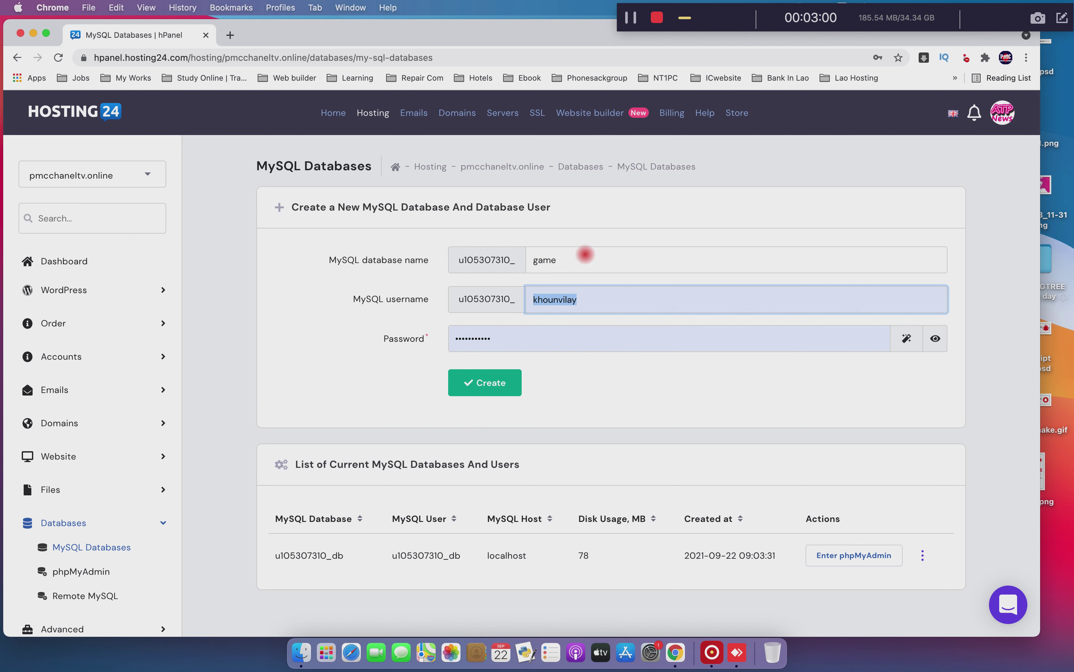
type("gma")
key("BackSpace")
type("ma")
key("BackSpace")
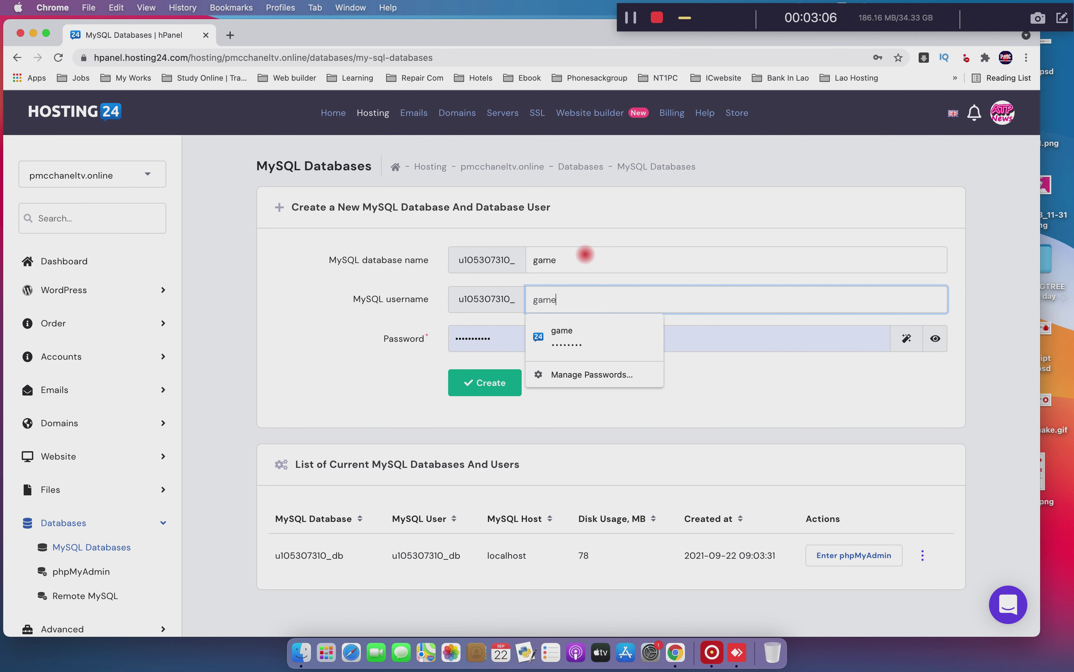
Replace the prefilled database password with a generated one and copy it
key("Tab")
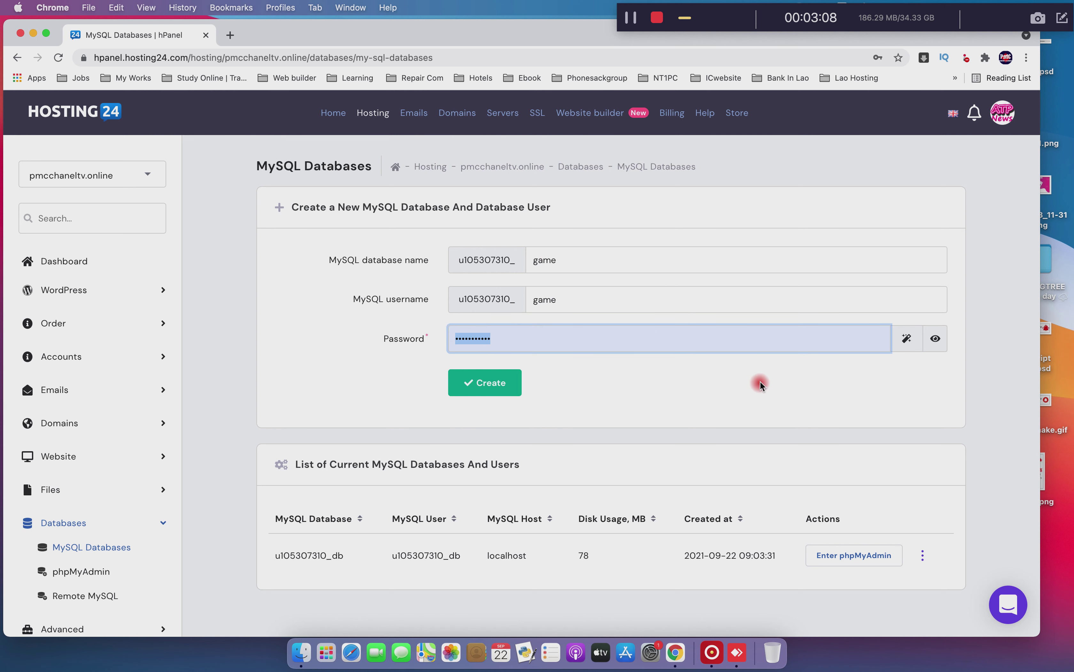
key("BackSpace")
left_click(810, 382)
left_click(906, 338)
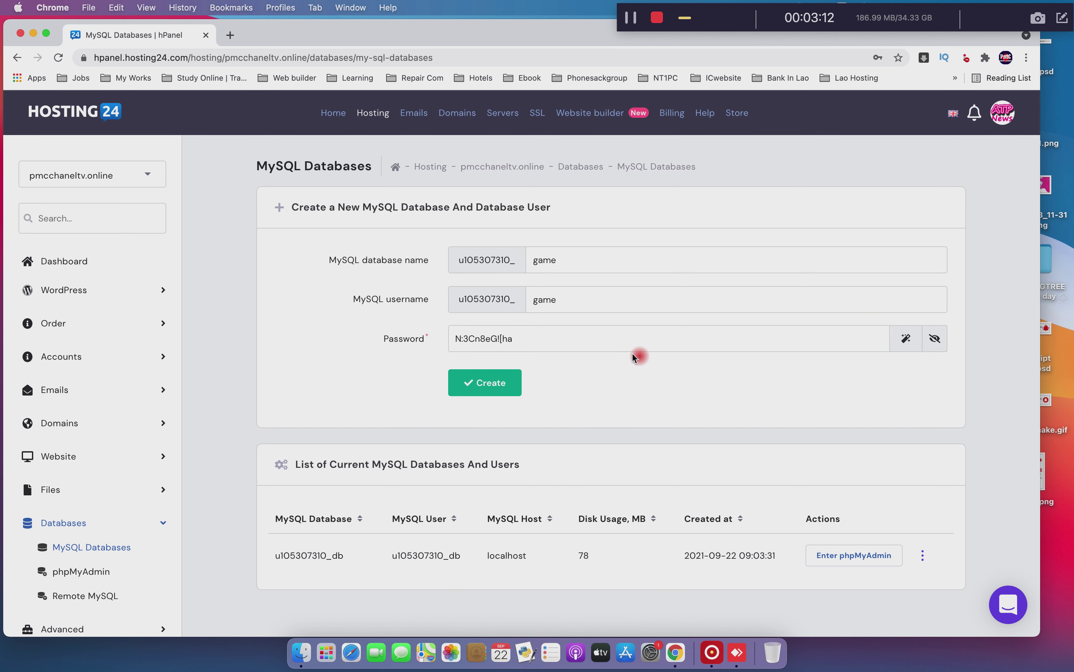
triple_click(522, 339)
key("super+c")
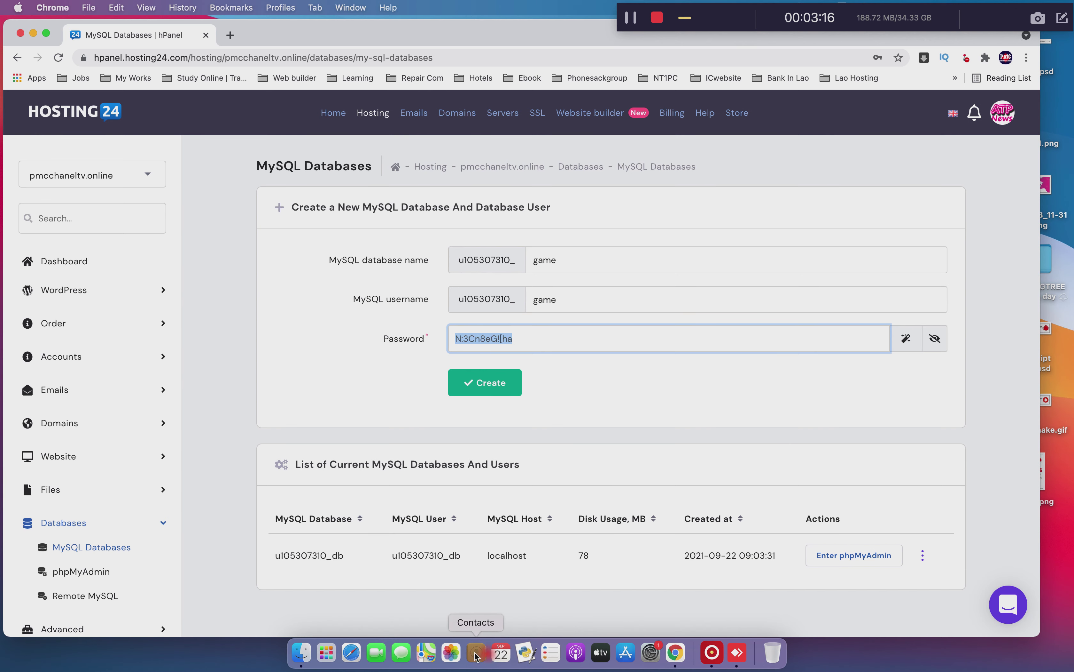
left_click(337, 652)
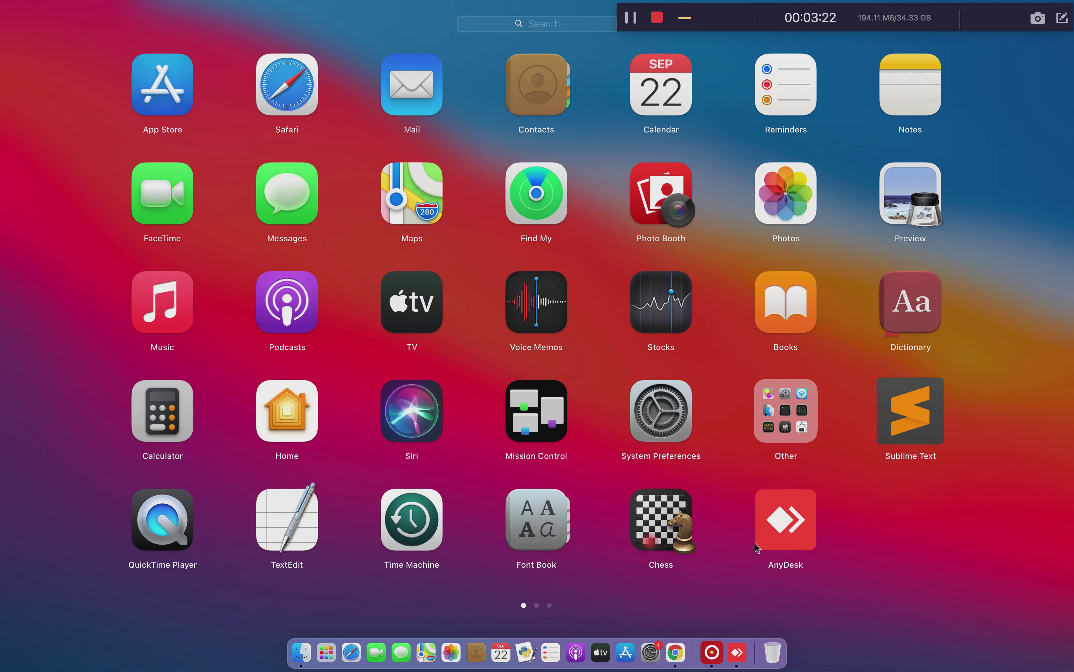
scroll(757, 548, "right", 5)
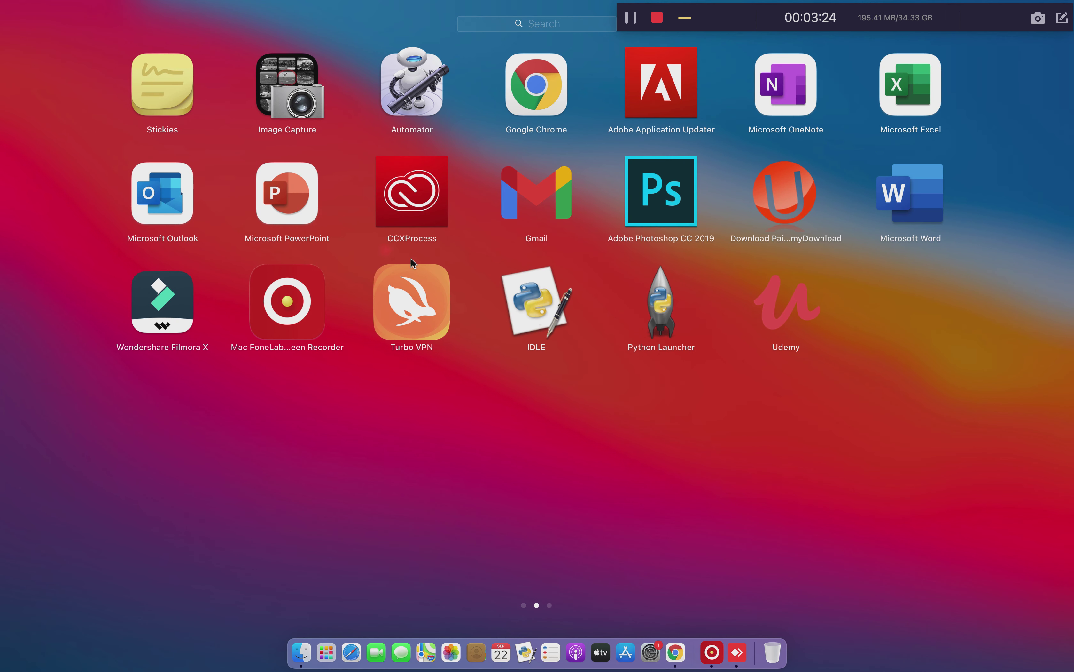
left_click(838, 135)
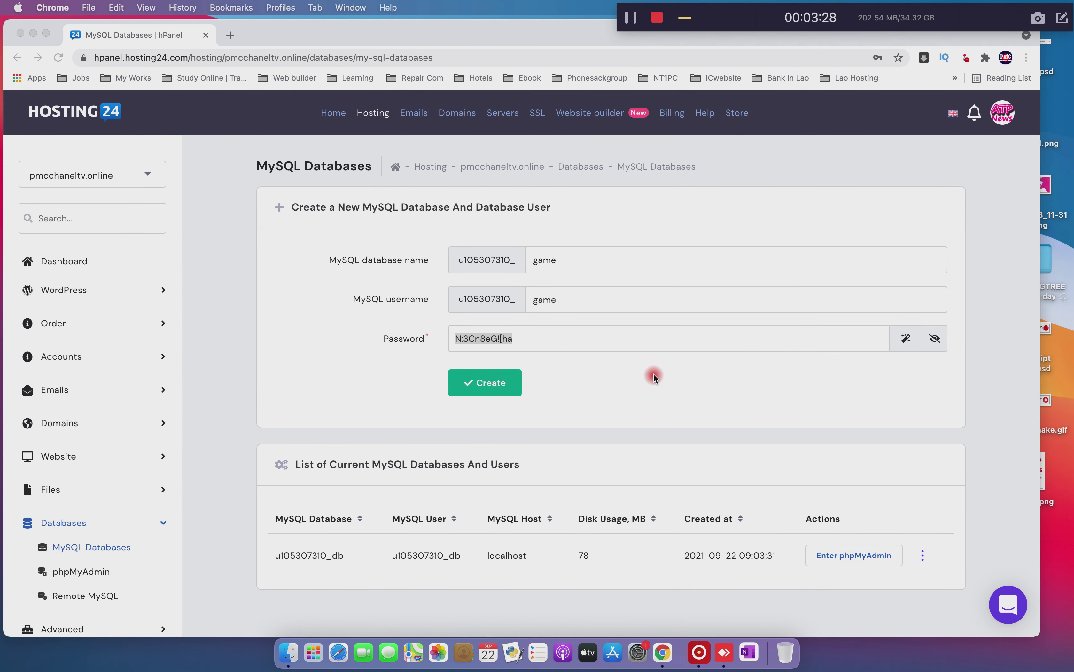
right_click(749, 652)
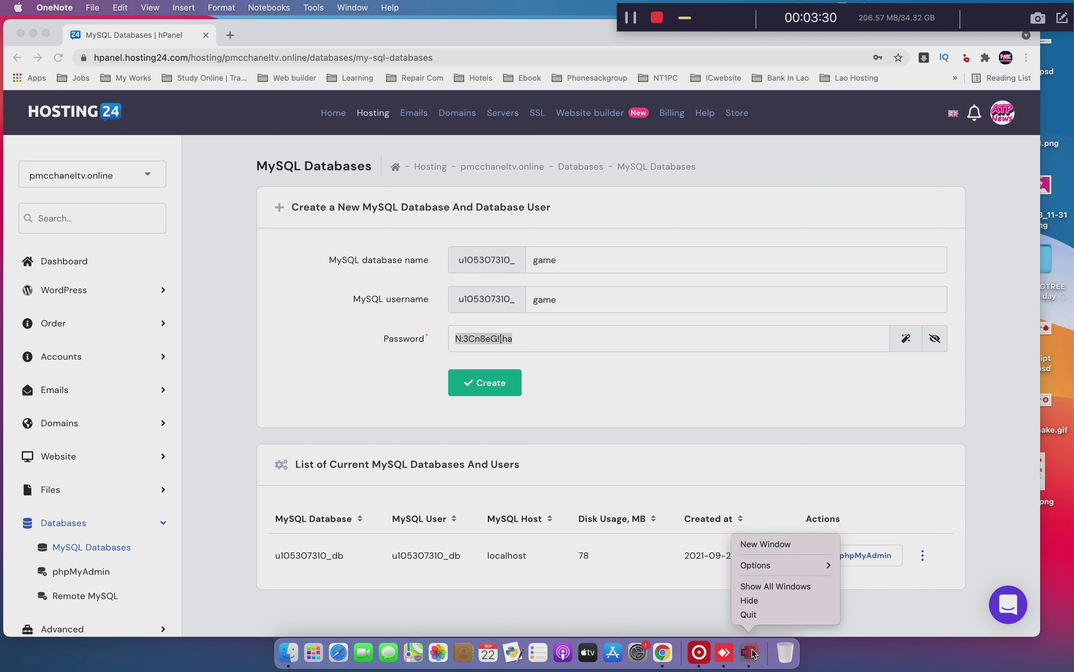
left_click(728, 627)
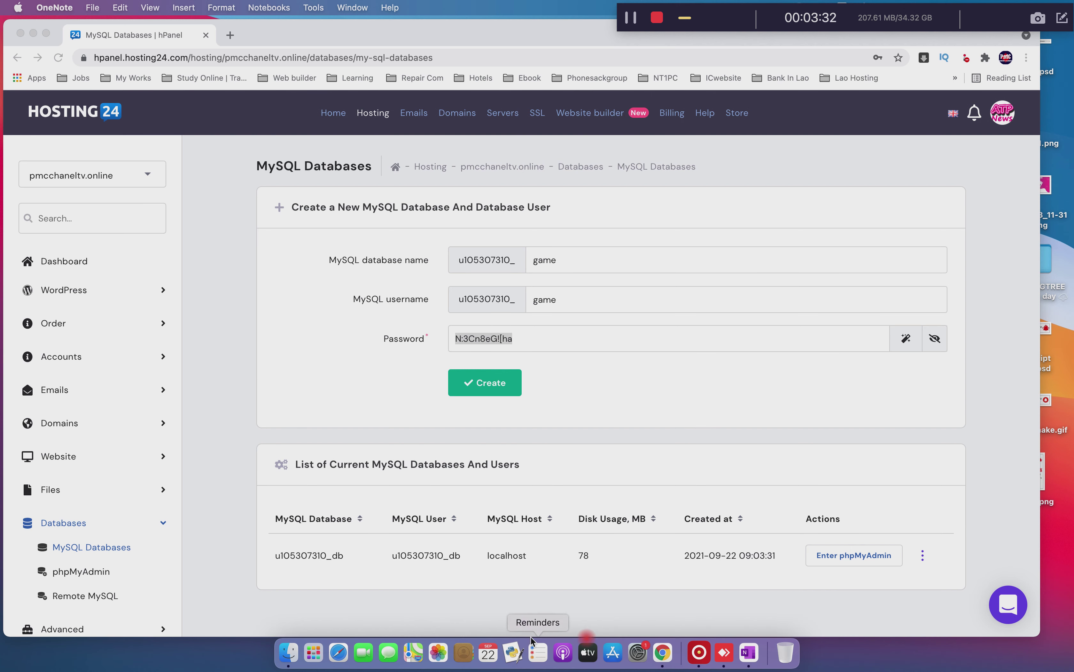
left_click(326, 655)
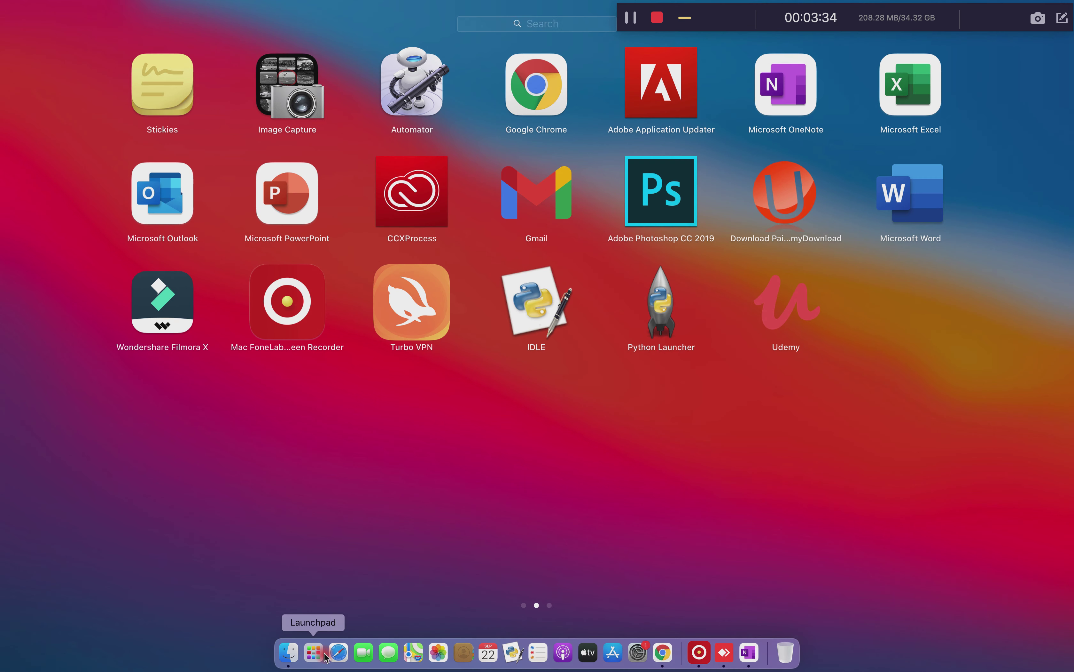
type("no")
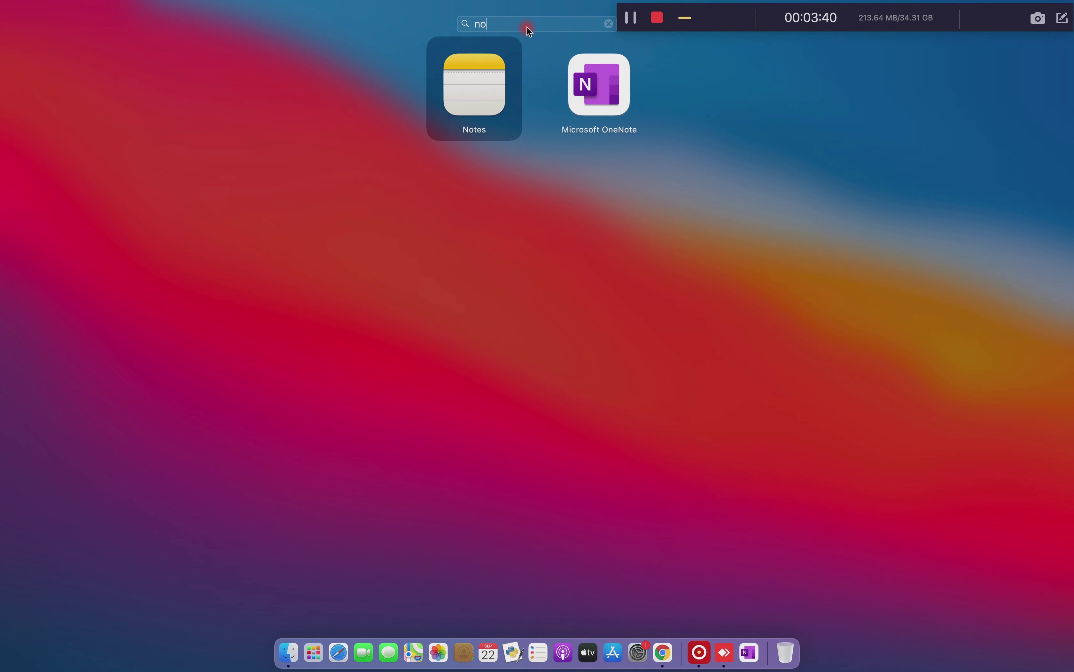
left_click(605, 24)
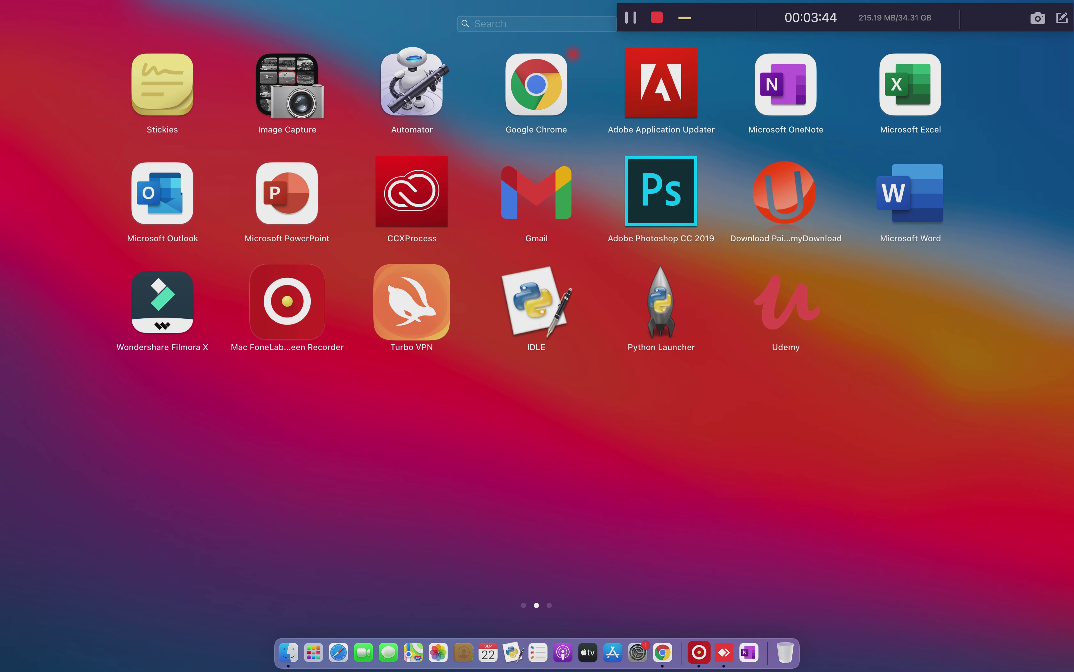
left_click(538, 25)
left_click_drag(722, 7, 729, 577)
left_click(600, 465)
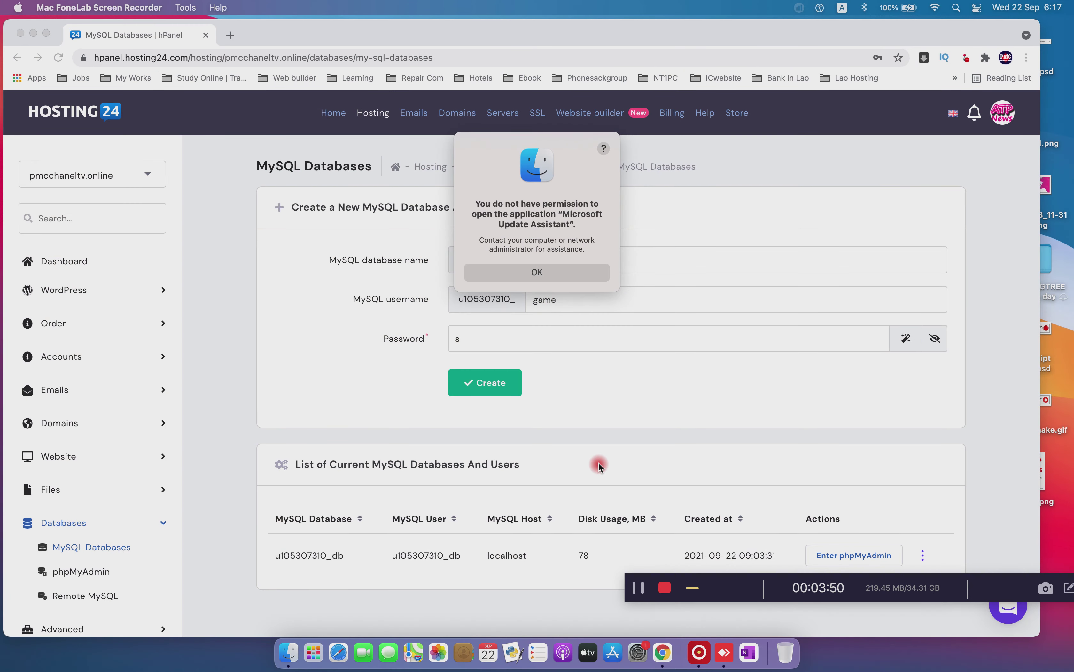
left_click(537, 272)
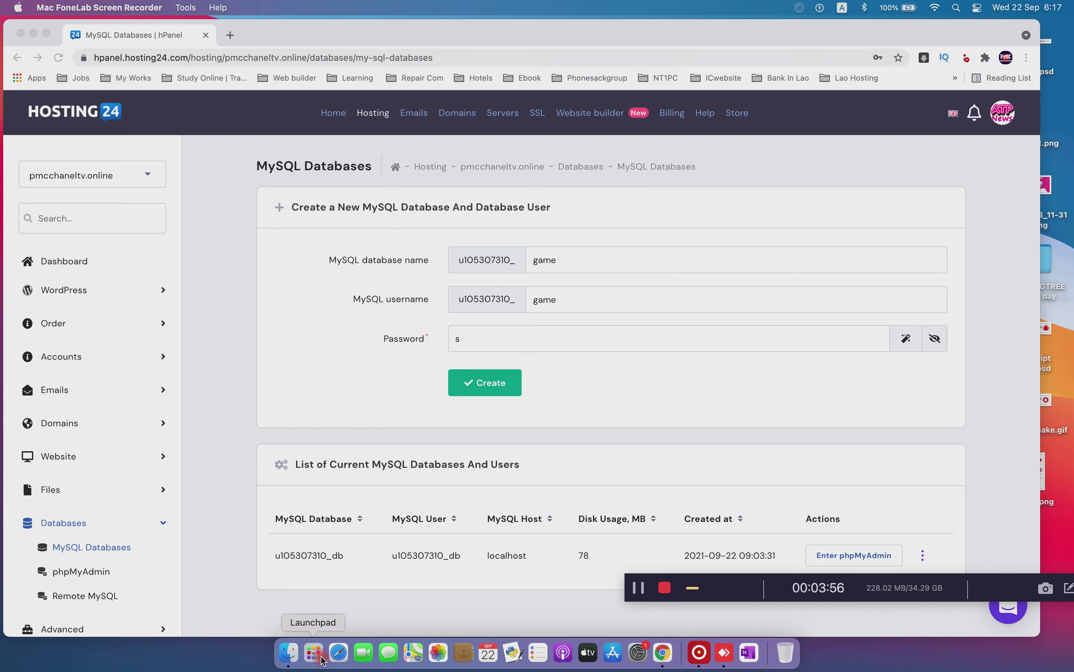
Find and launch Sublime Text, and paste the copied database password into the untitled file
left_click(314, 652)
type("s")
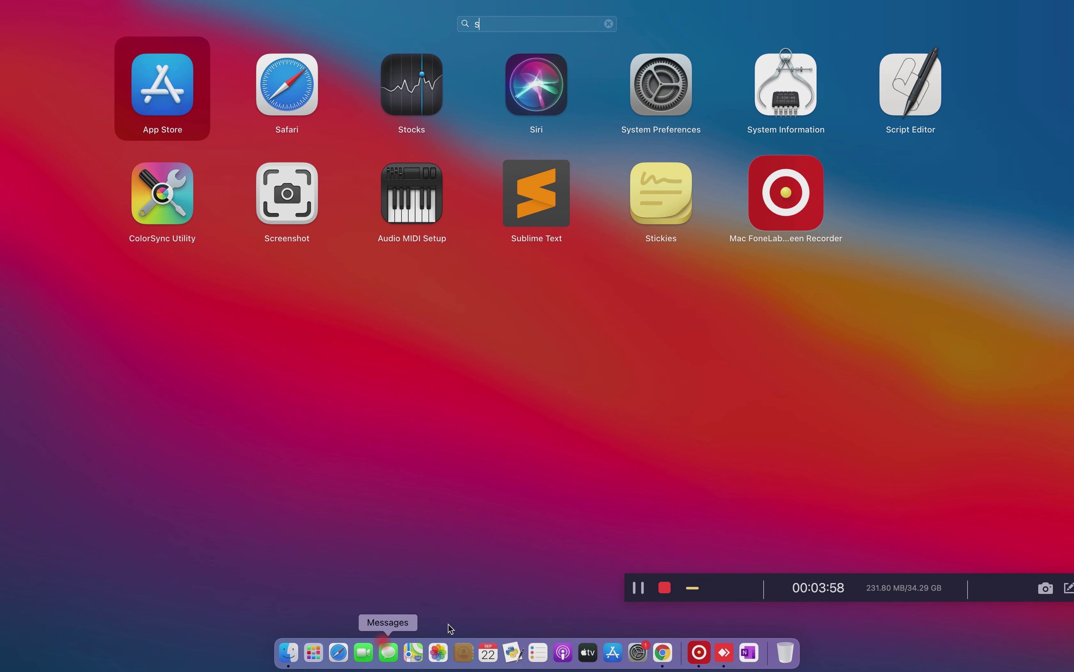
left_click(548, 196)
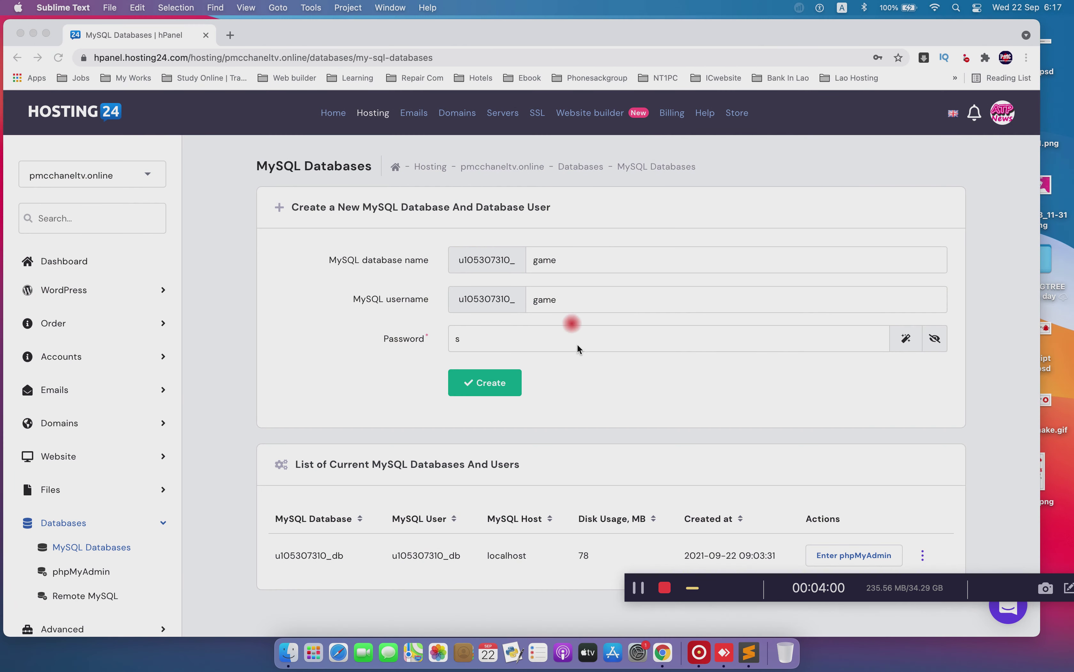
key("super+v")
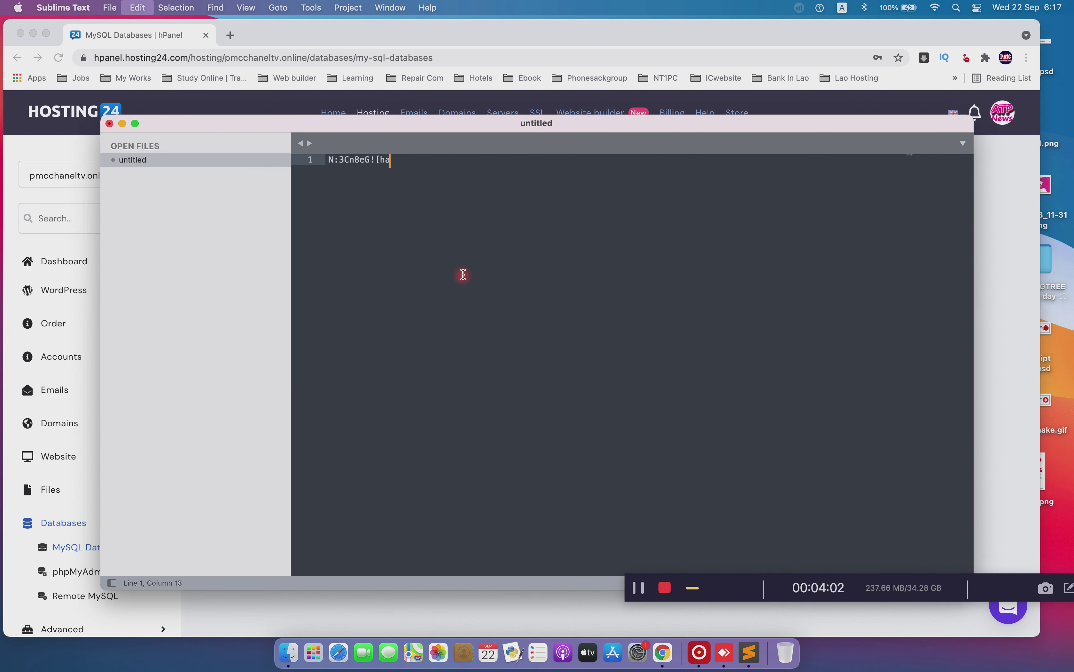
left_click(529, 247)
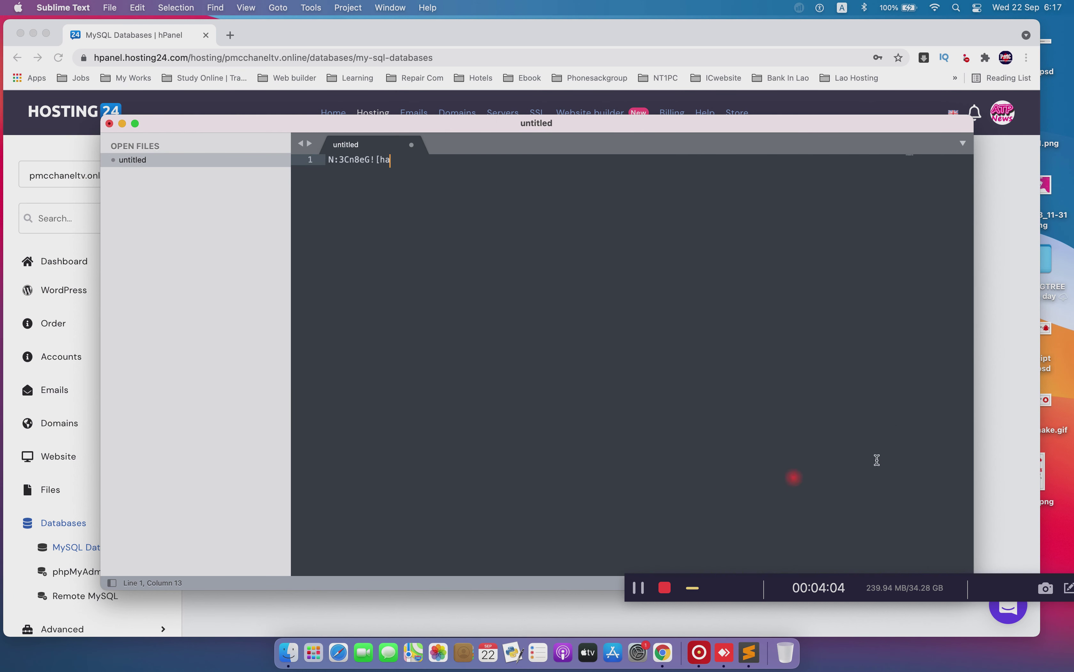
Return to the browser, paste the copied password into the database password field, and create the MySQL database and user
left_click(1028, 385)
double_click(465, 257)
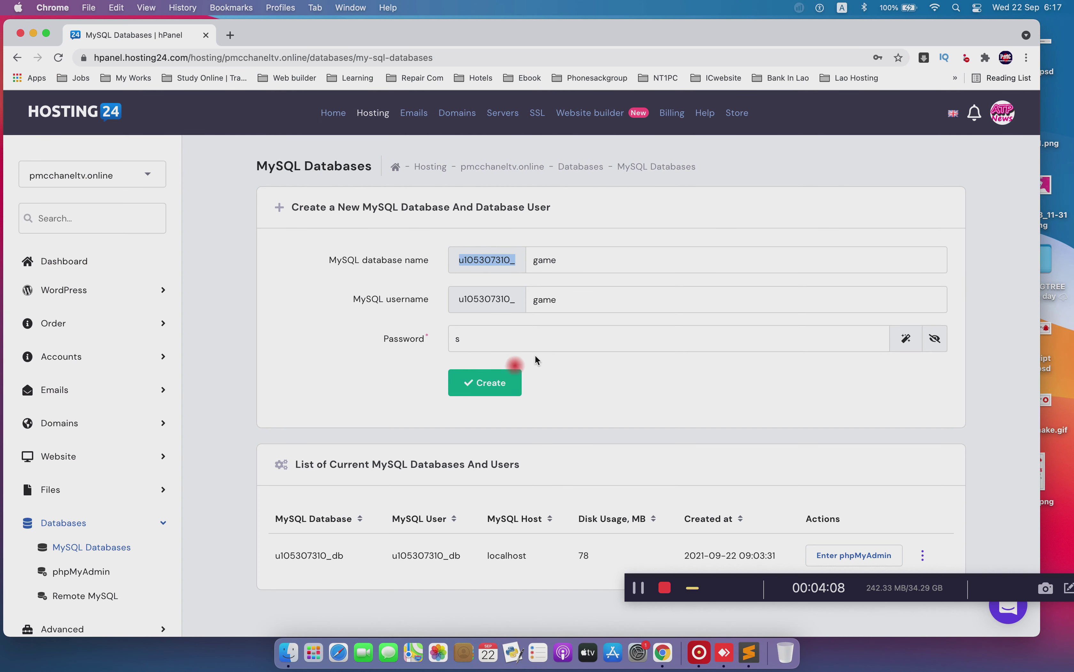
left_click(555, 345)
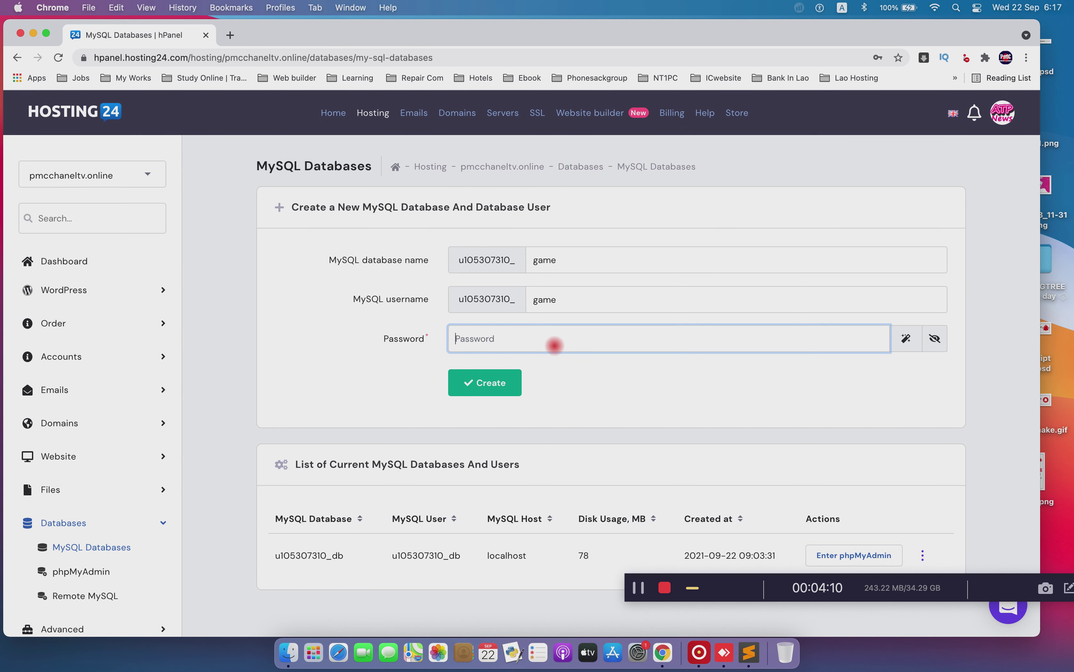
key("super+v")
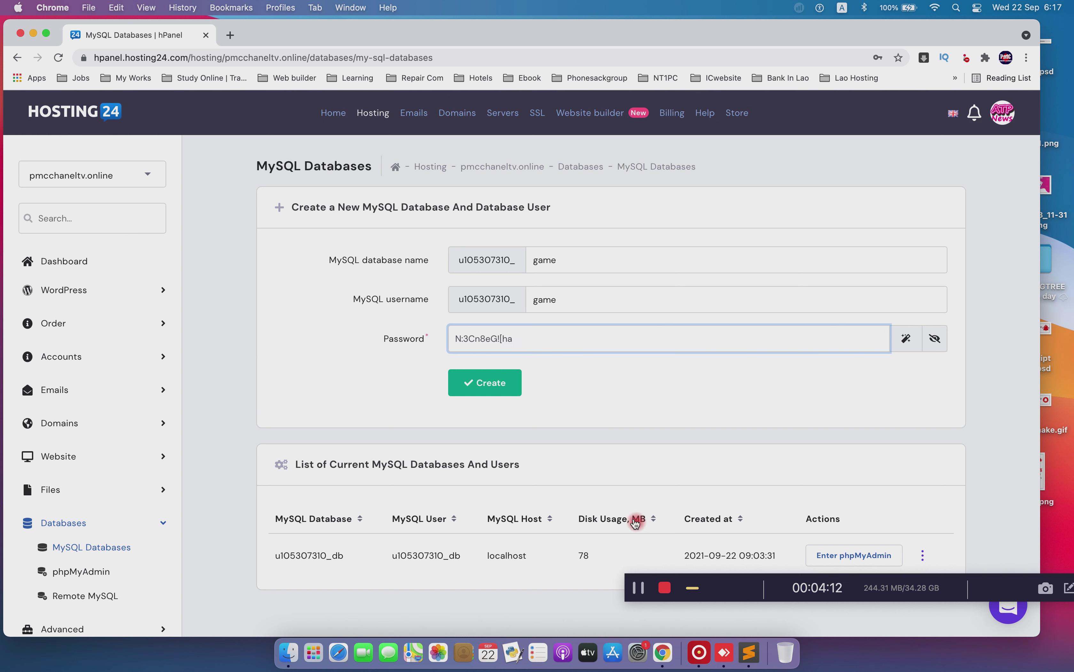
left_click(472, 382)
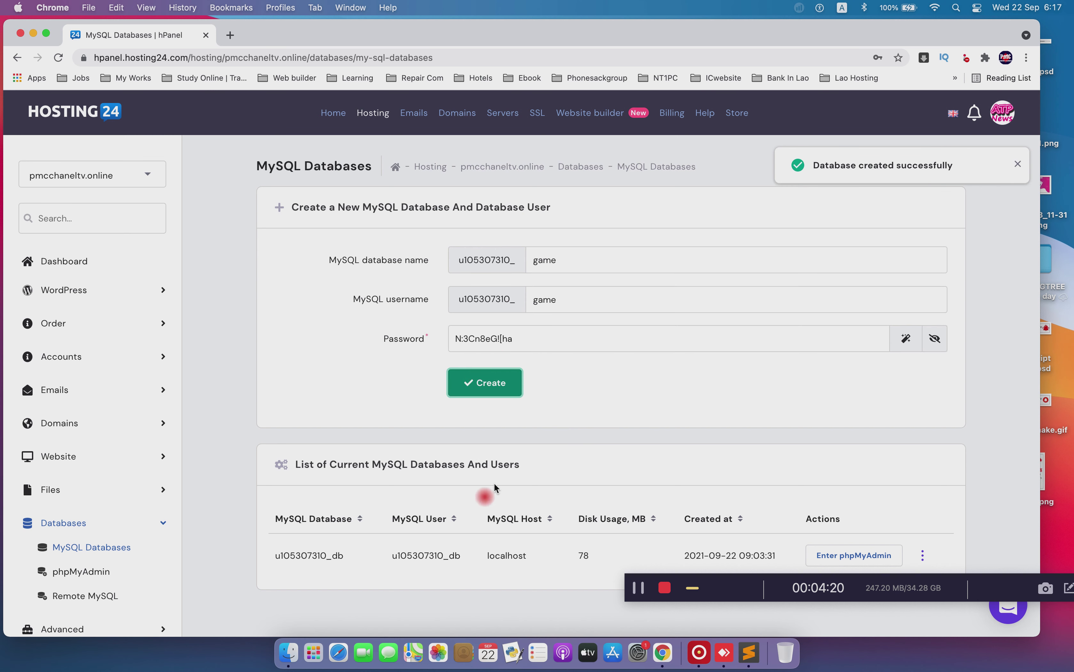
Copy the game database's MySQL username from the database list and paste it two lines below the password in Sublime Text
scroll(611, 412, "down", 3)
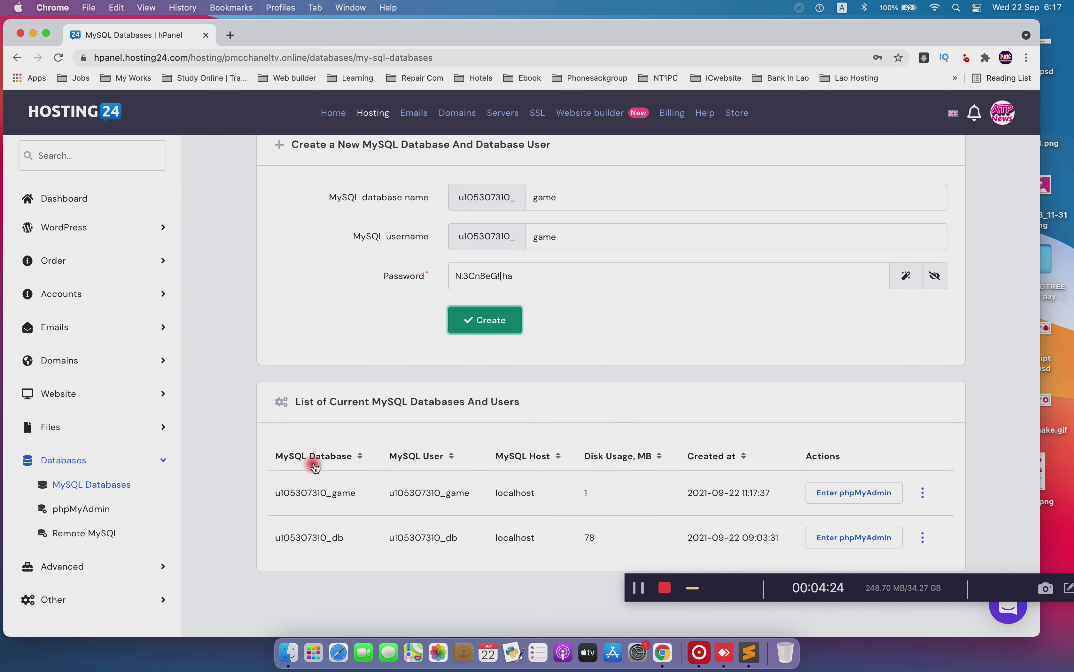
left_click_drag(390, 489, 472, 492)
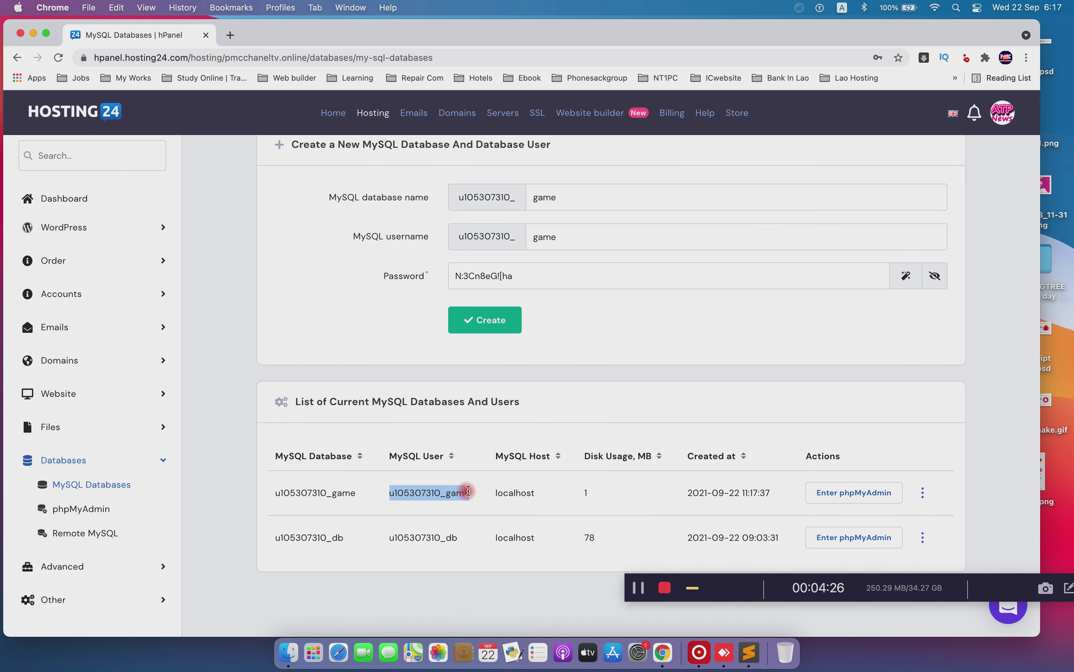
key("super+c")
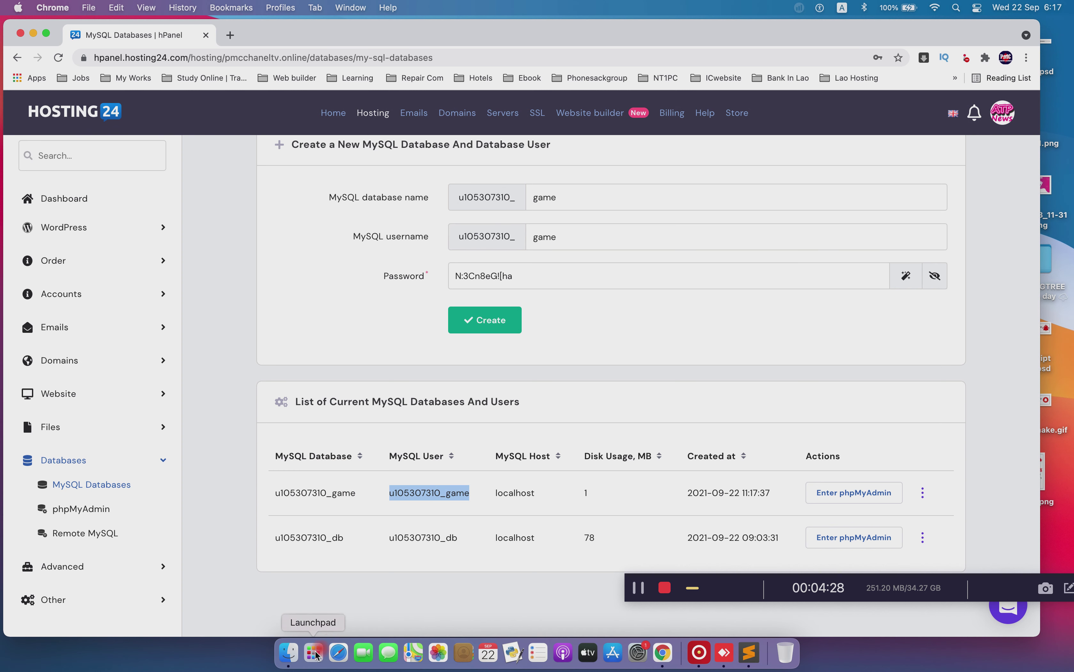
left_click(748, 652)
left_click(301, 178)
key("Return")
key("Return")
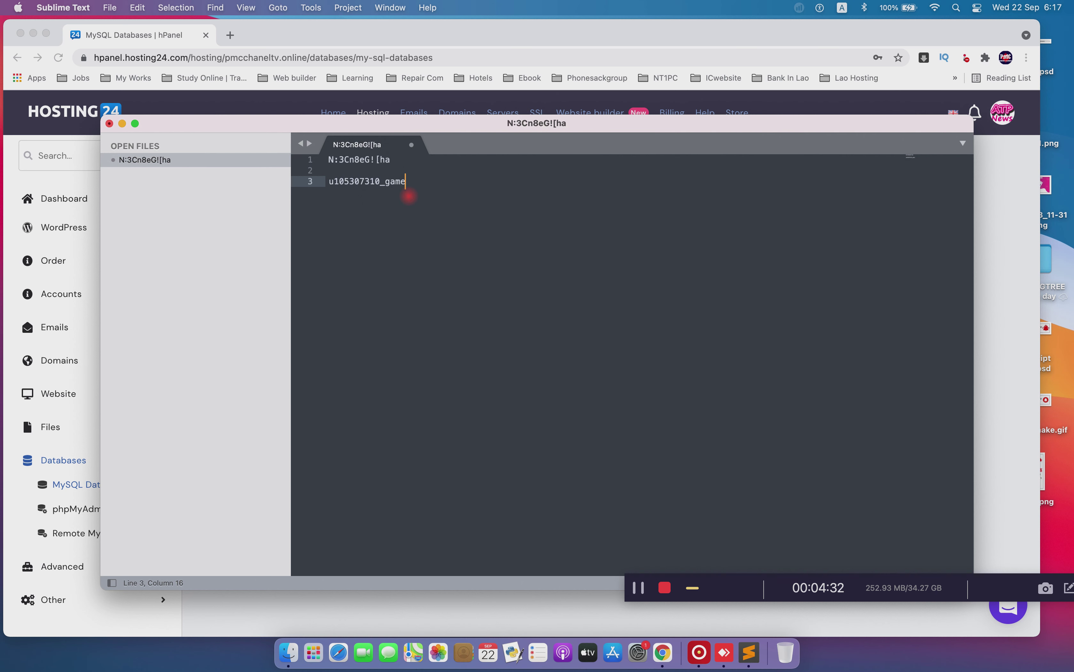
Label the first line of the text file "Password:" and the third line "Username:", ahead of the pasted values
left_click(329, 159)
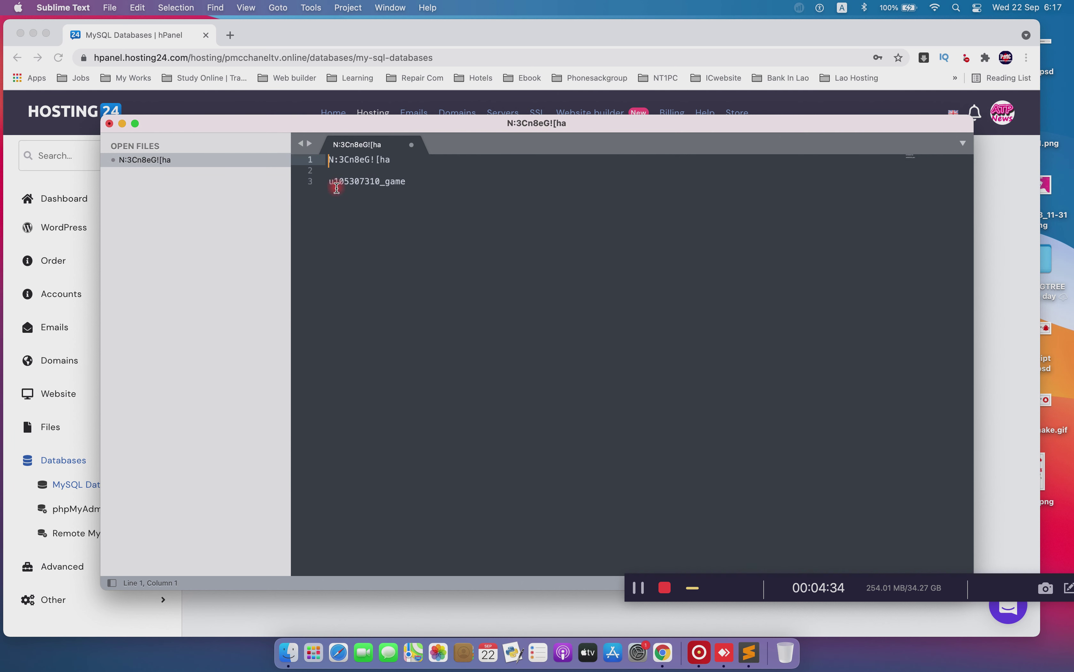
type("Passwor")
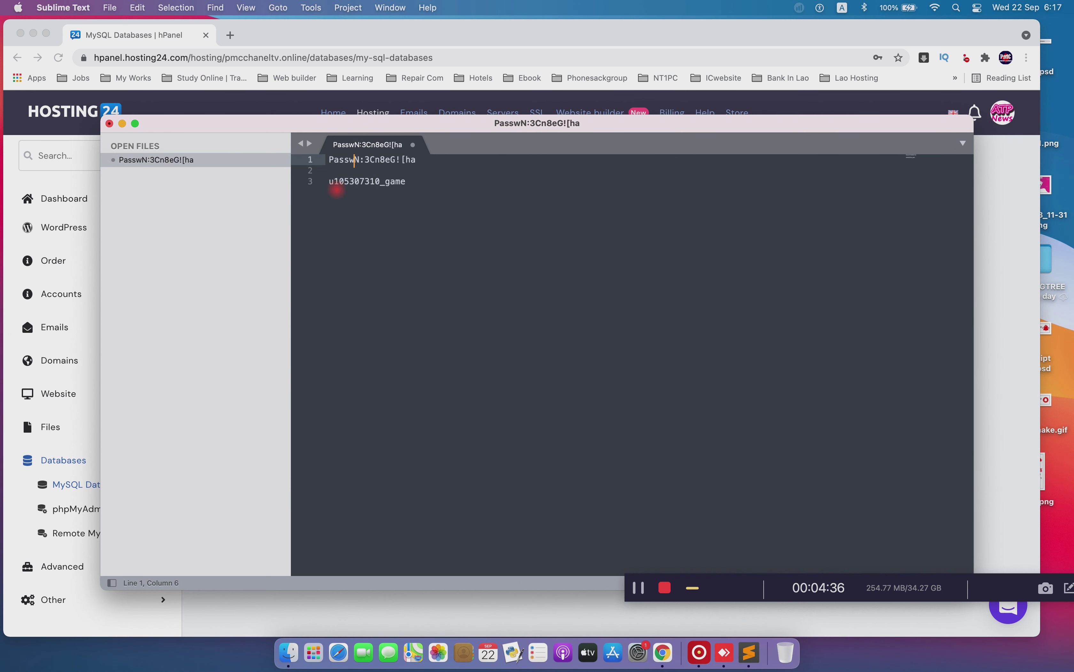
type("d:")
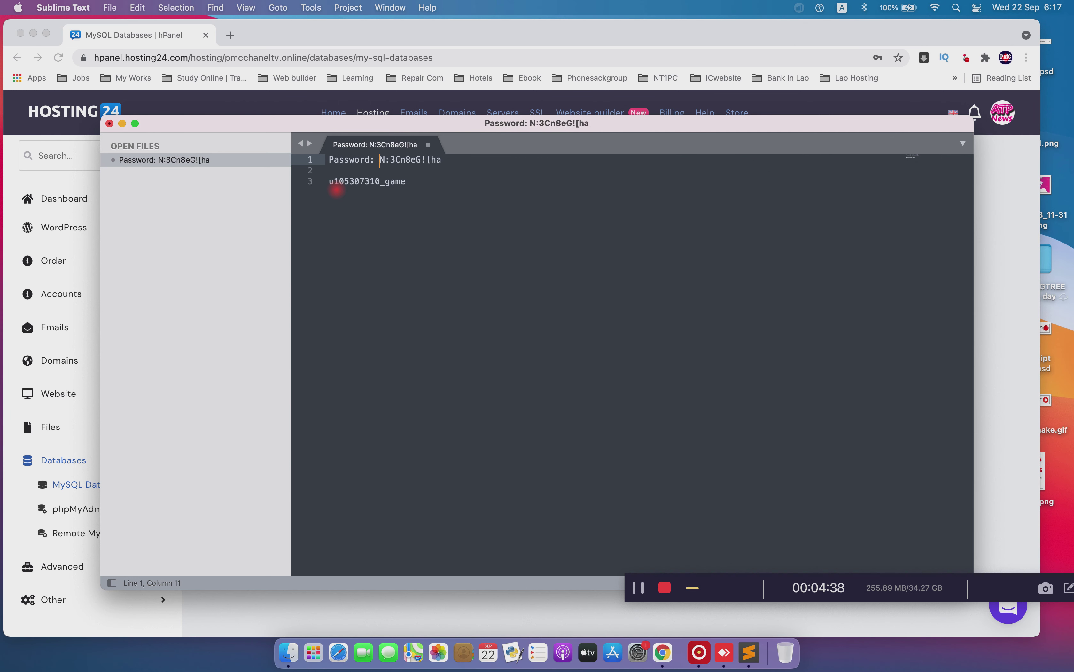
left_click(330, 182)
type("Username:")
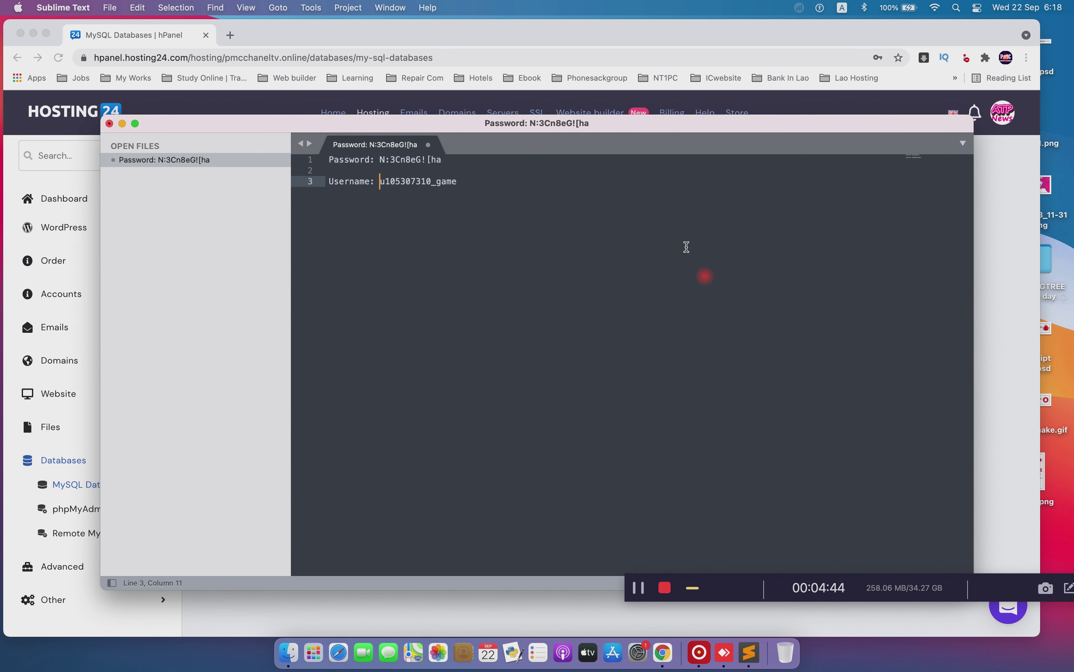
Return to the browser, check the WordPress dashboard page for pmcchaneltv.online, and go back to the hosting account overview
left_click(724, 35)
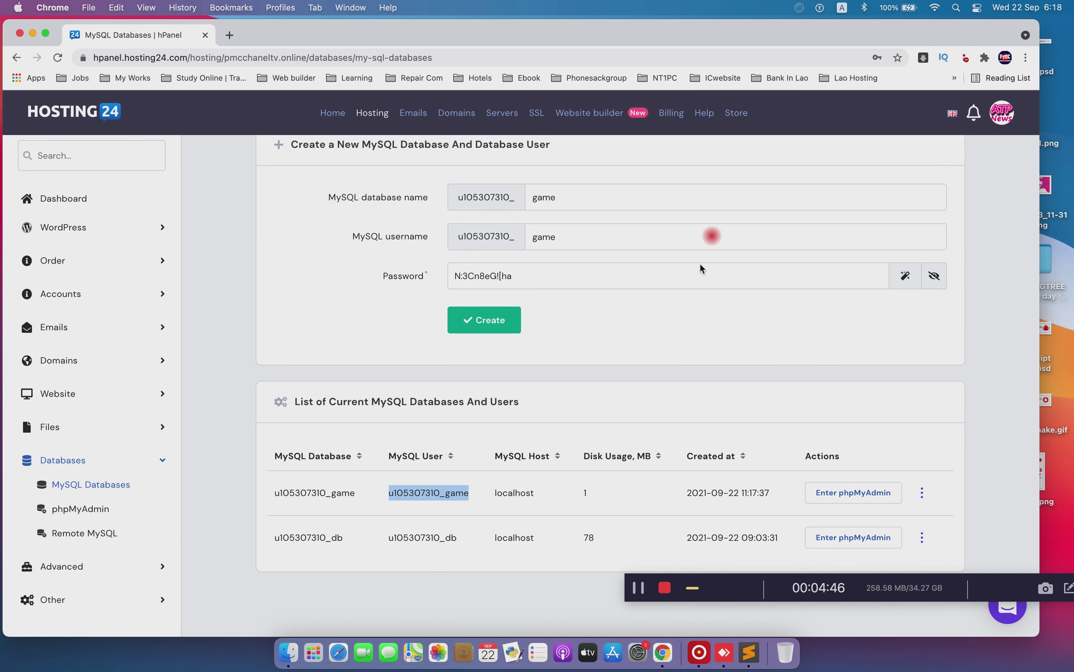
left_click(631, 323)
scroll(391, 360, "up", 3)
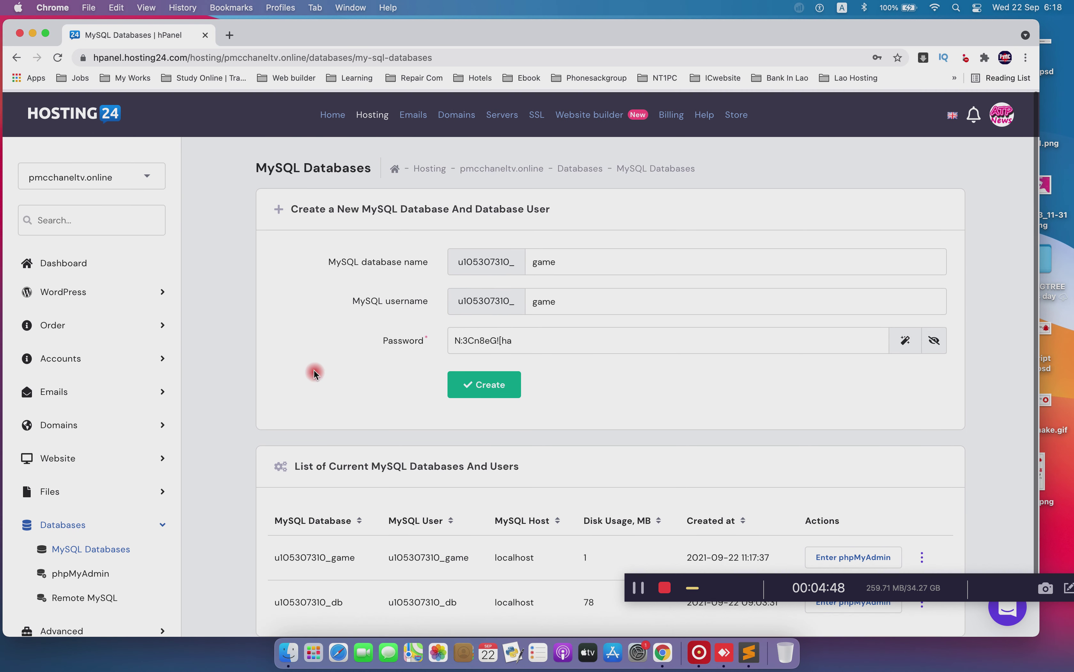
left_click(71, 290)
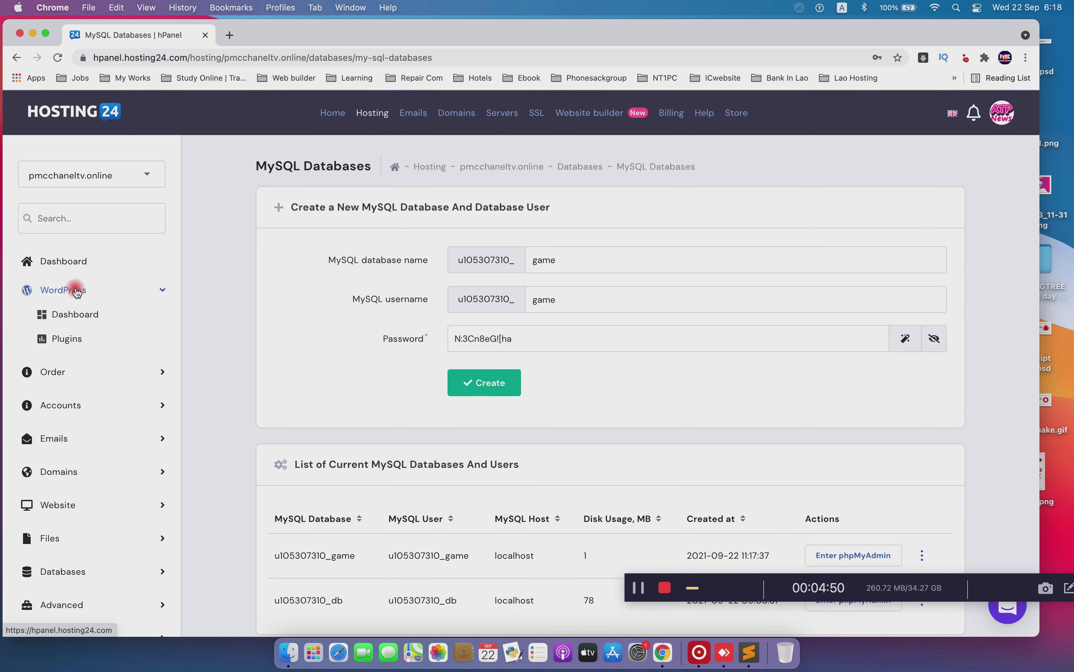
left_click(67, 315)
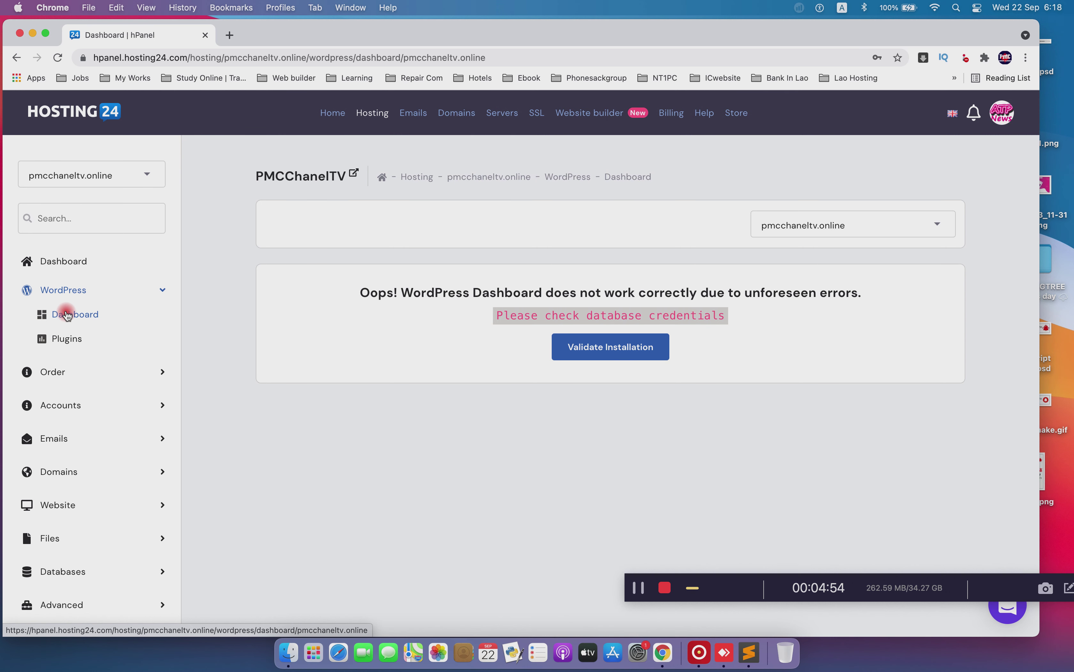
left_click(68, 260)
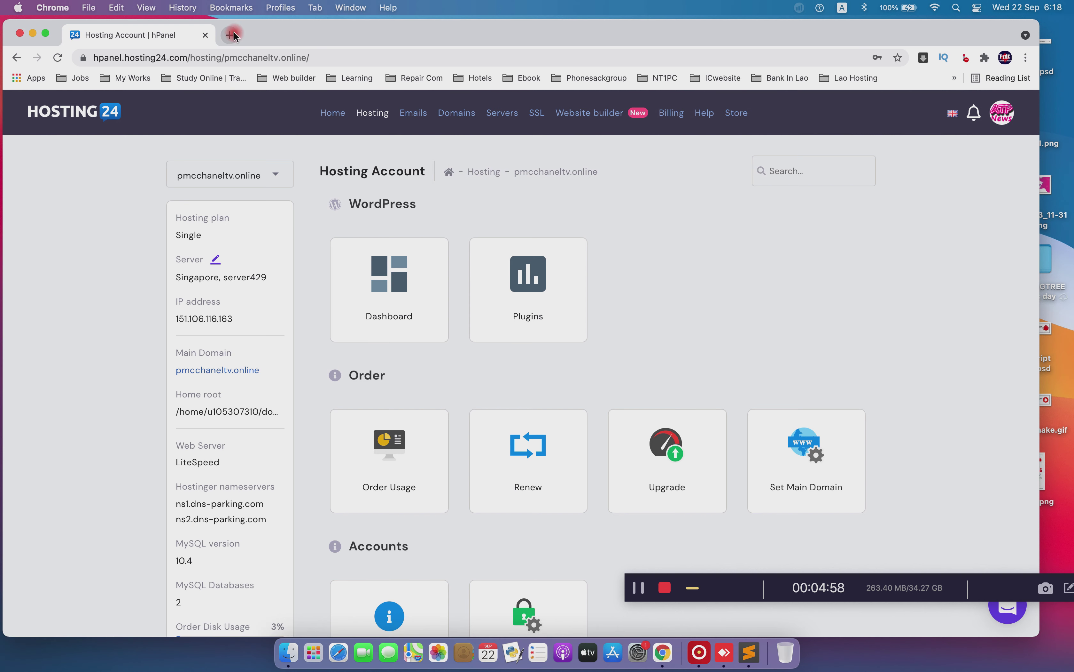
Open the WordPress.org download page in a new browser tab and download WordPress 5.8.1
left_click(230, 35)
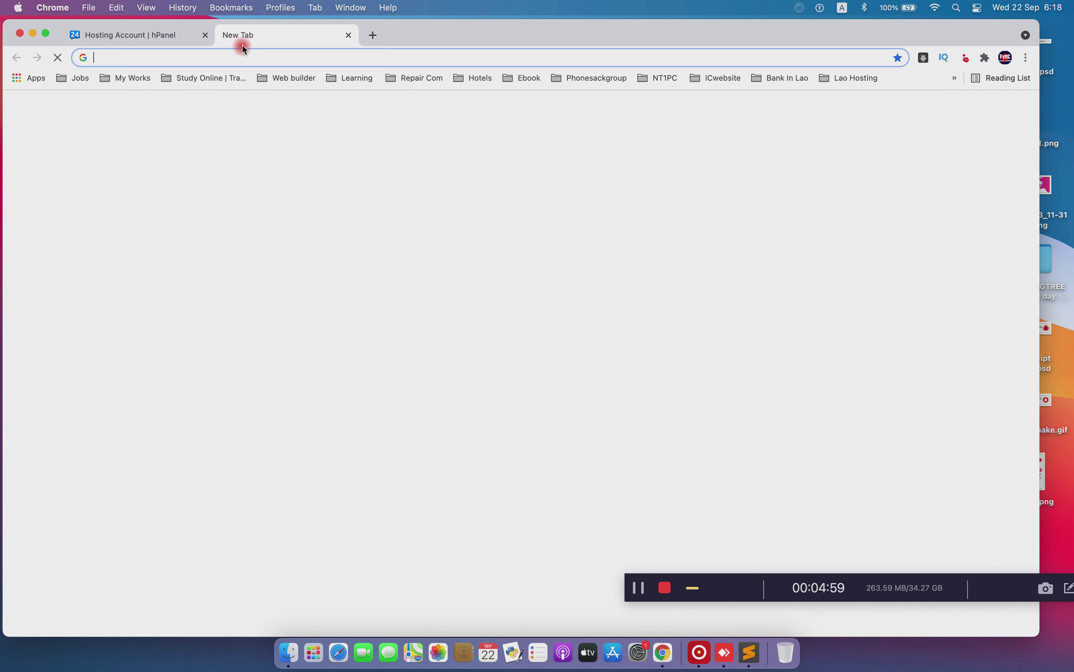
left_click(330, 59)
type("wor")
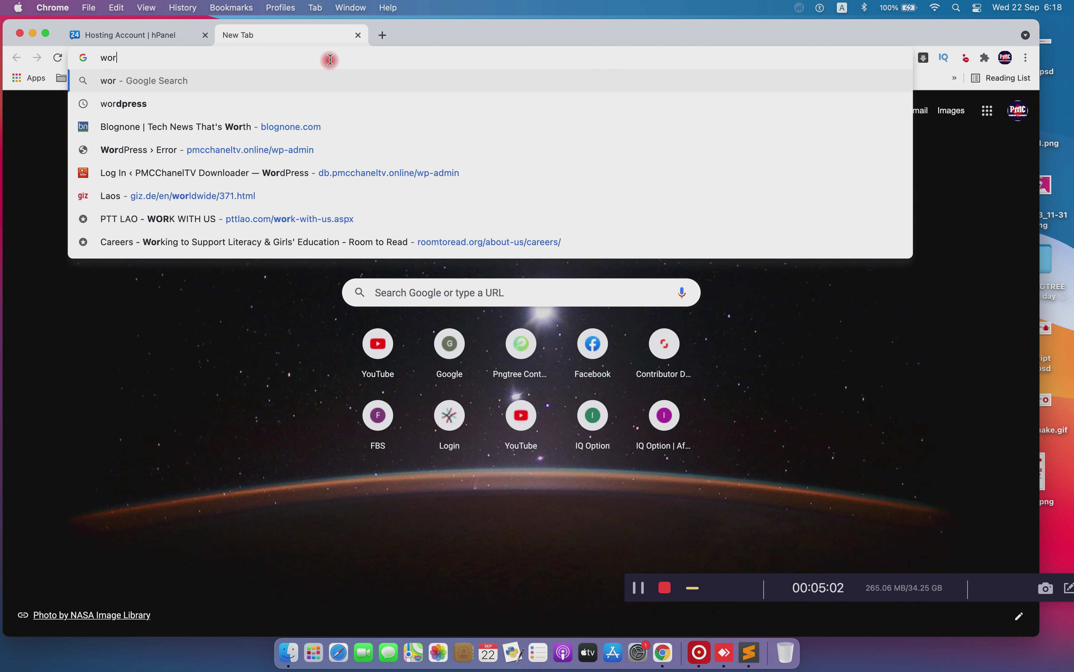
type("dpress")
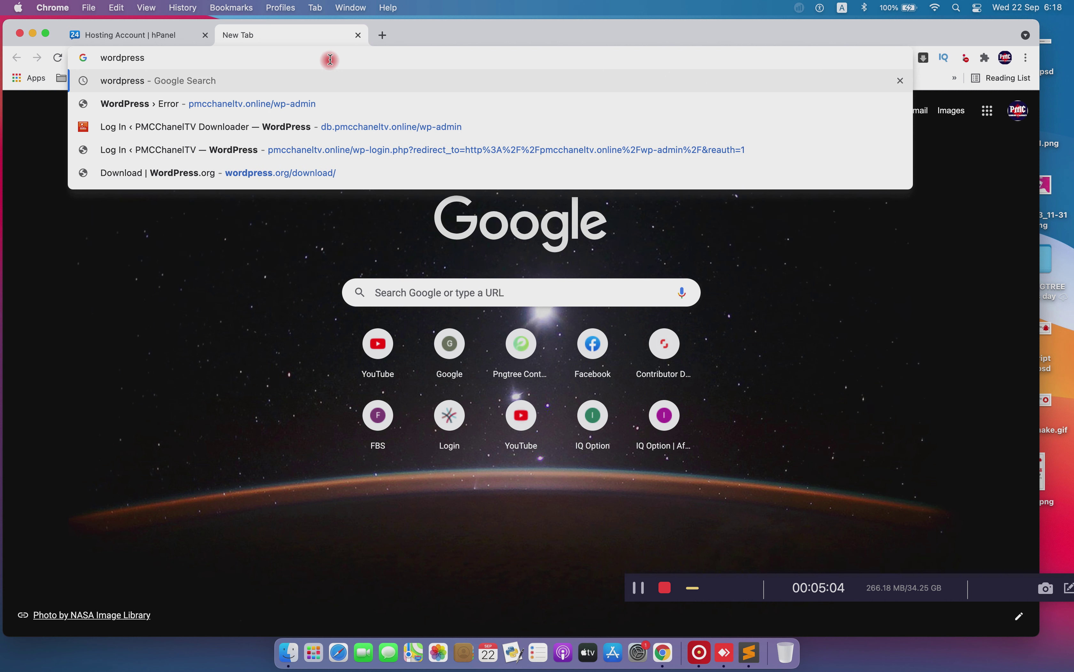
left_click(258, 172)
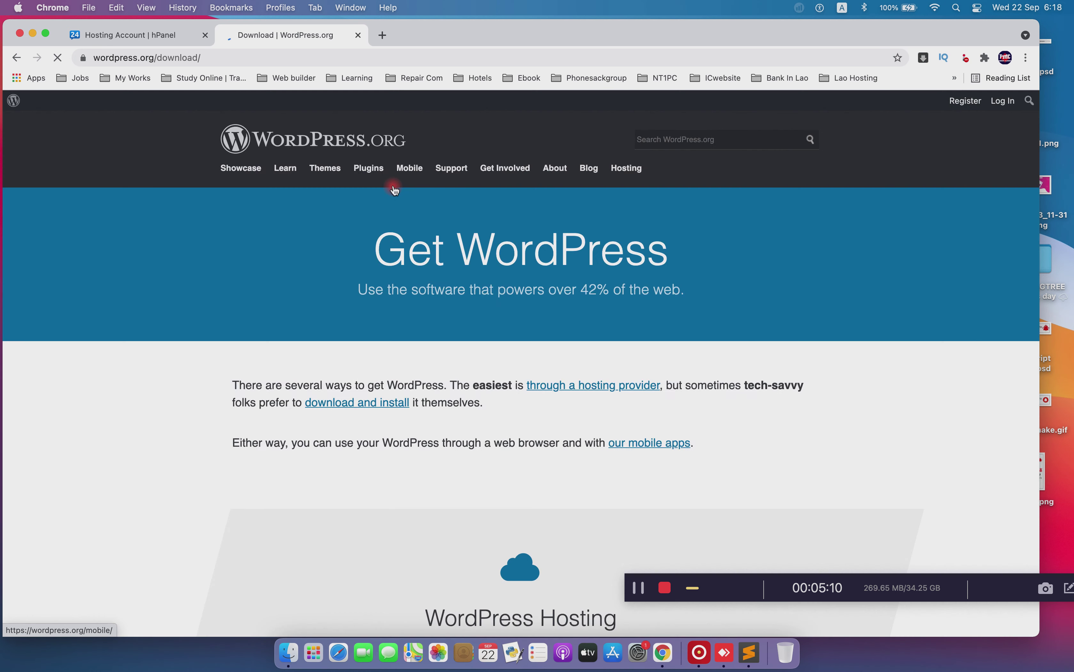
scroll(583, 320, "down", 10)
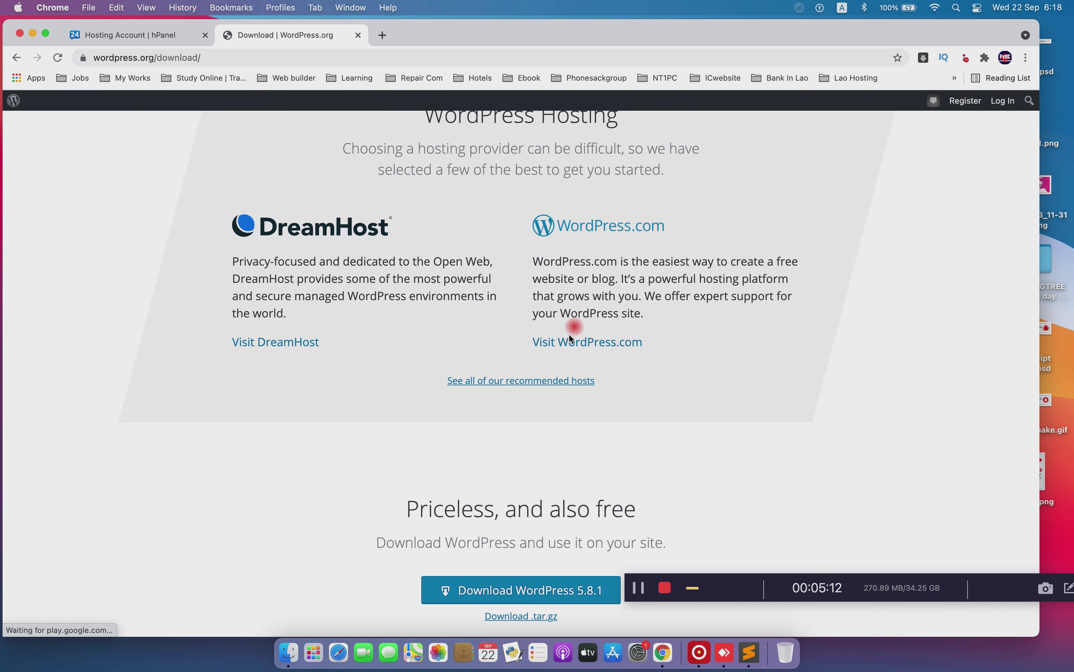
left_click(565, 593)
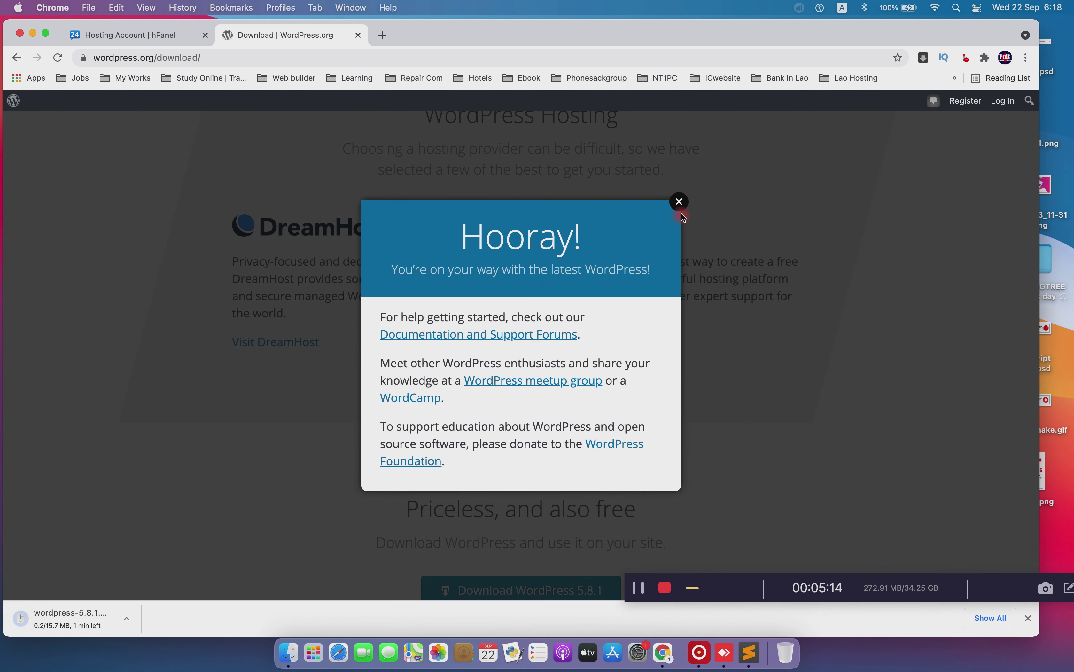
left_click(679, 219)
Return to the hosting account page and open File manager (beta) from its Files section
left_click(143, 38)
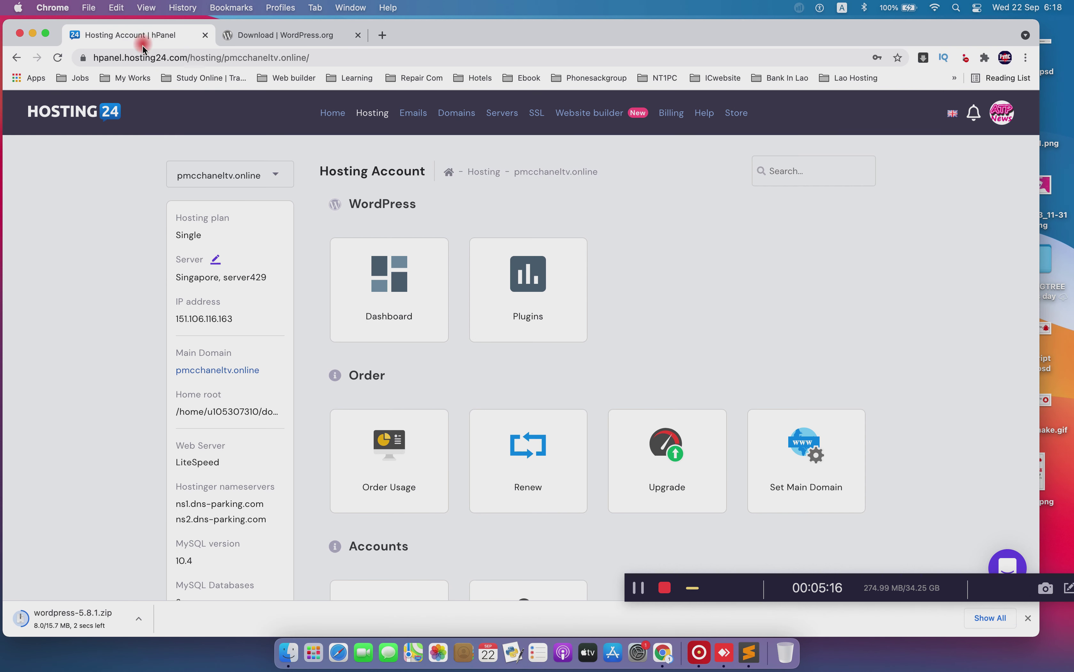
scroll(307, 340, "down", 3)
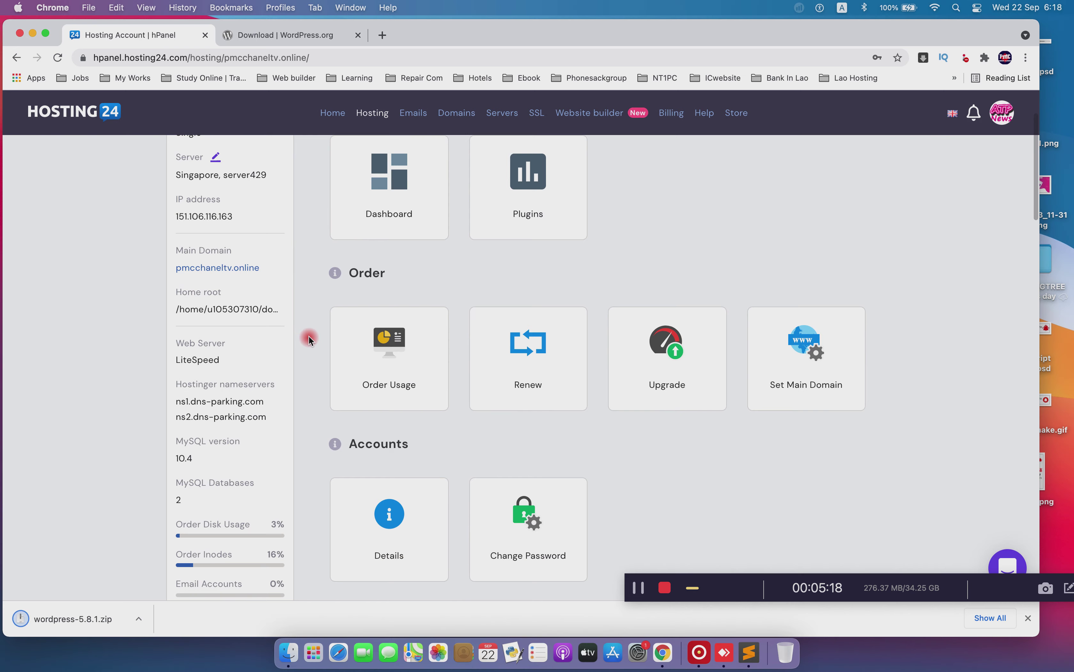
scroll(283, 444, "down", 8)
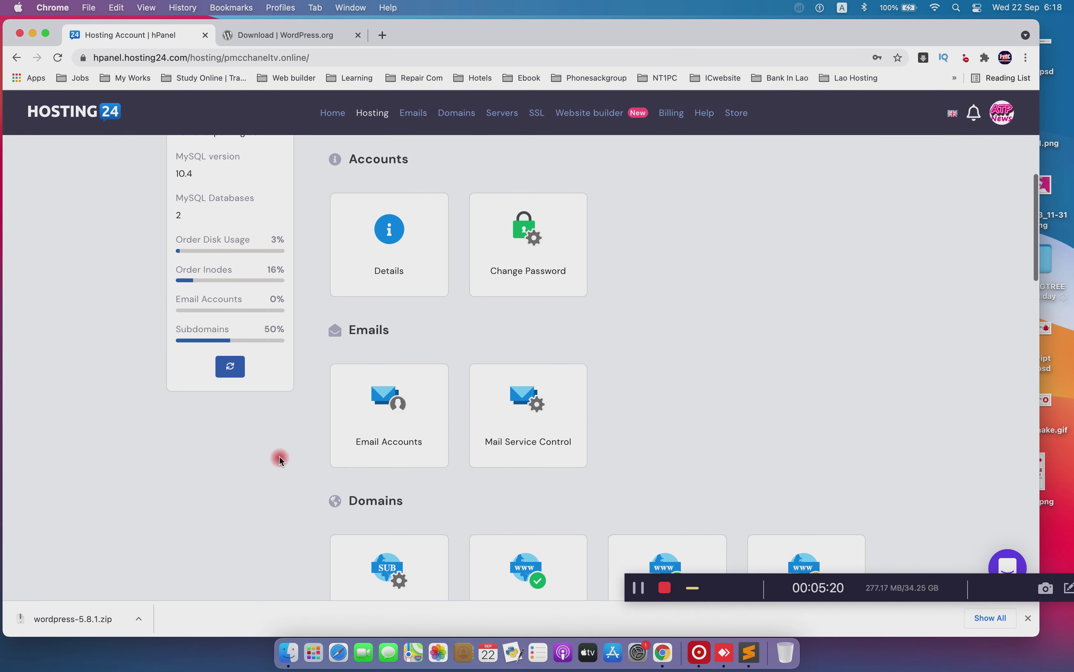
scroll(280, 460, "up", 10)
scroll(280, 462, "down", 20)
scroll(279, 462, "down", 10)
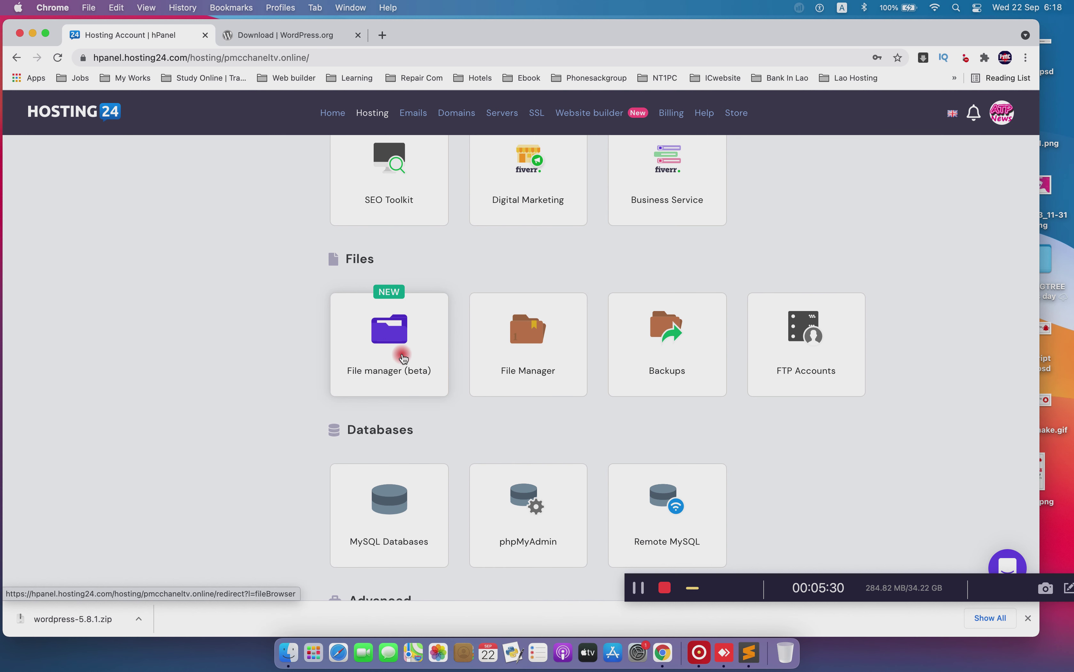
left_click(392, 354)
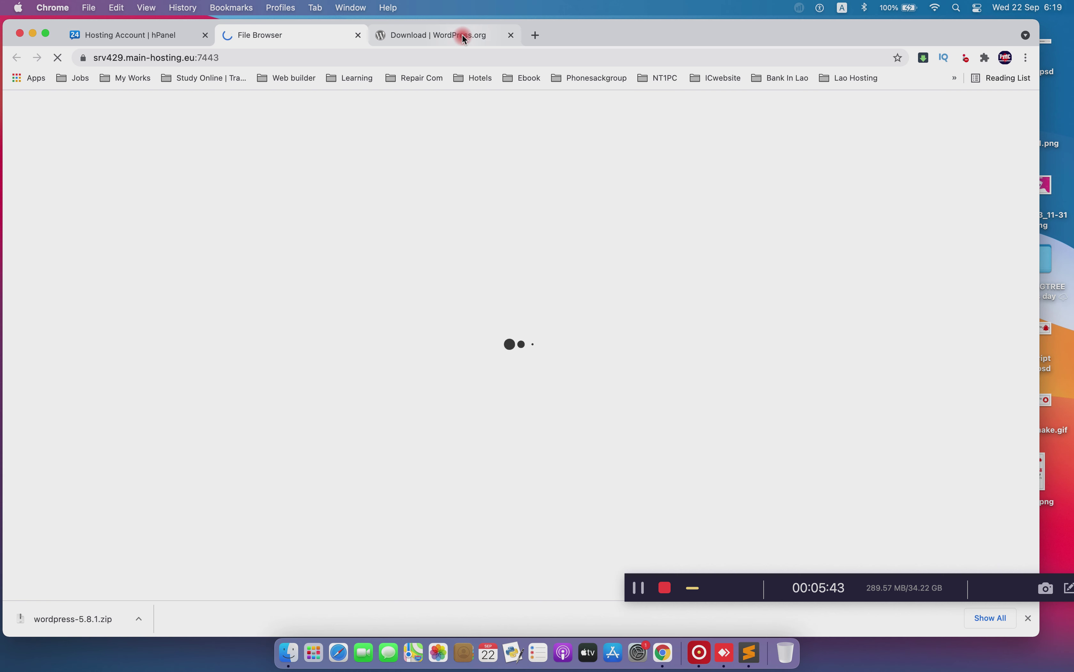
Open the game folder inside public_html in the hosting file browser
left_click(463, 35)
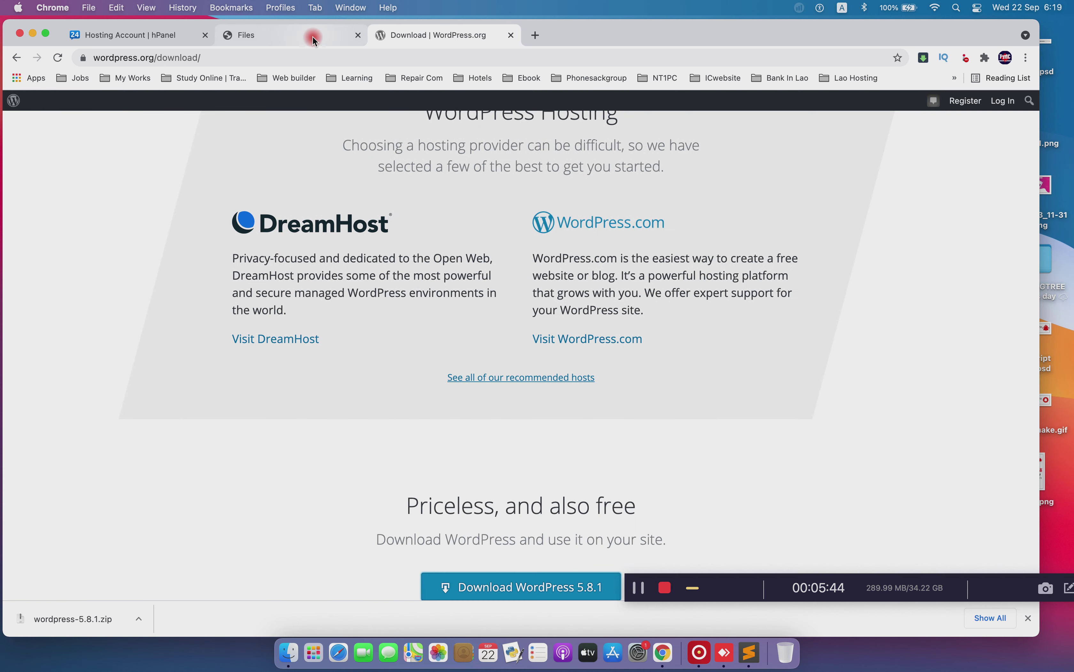
left_click(312, 35)
double_click(242, 207)
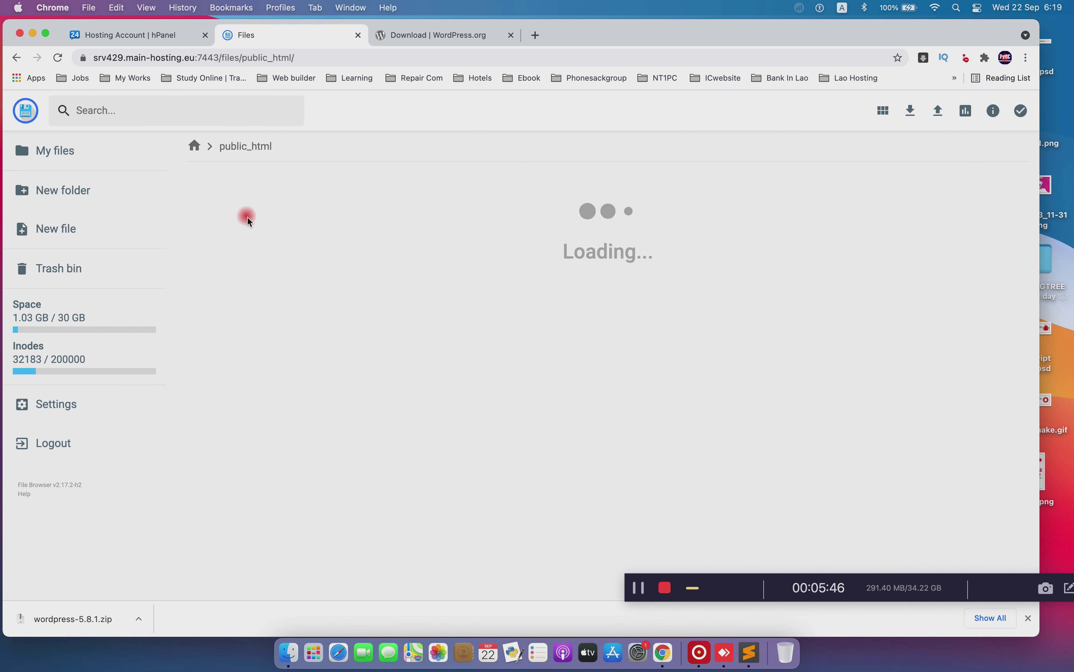
double_click(242, 283)
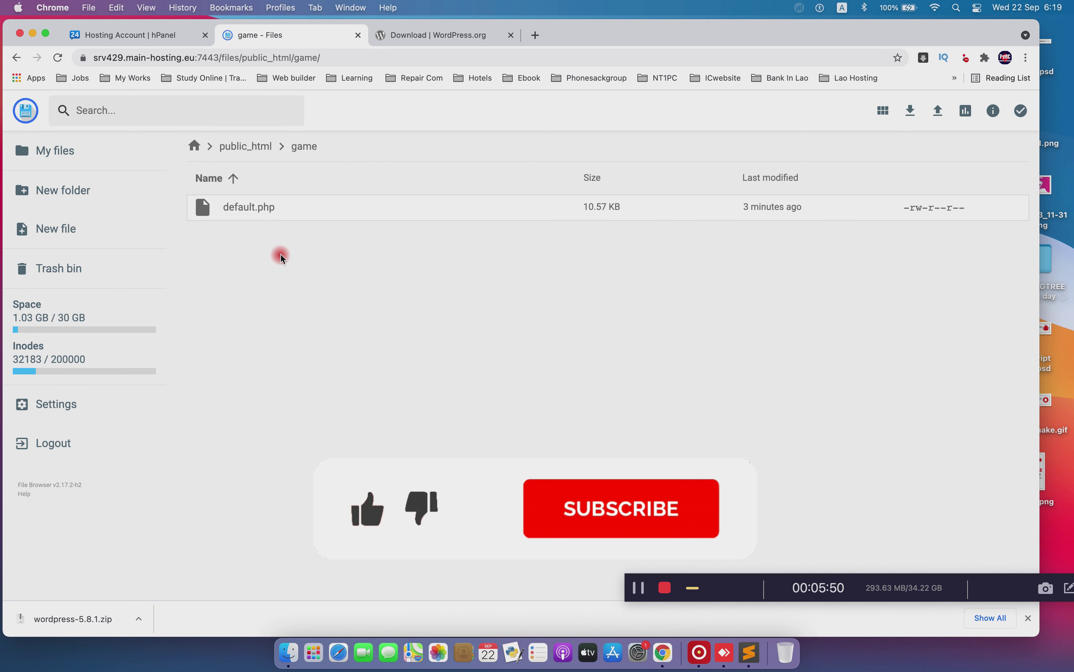
right_click(275, 250)
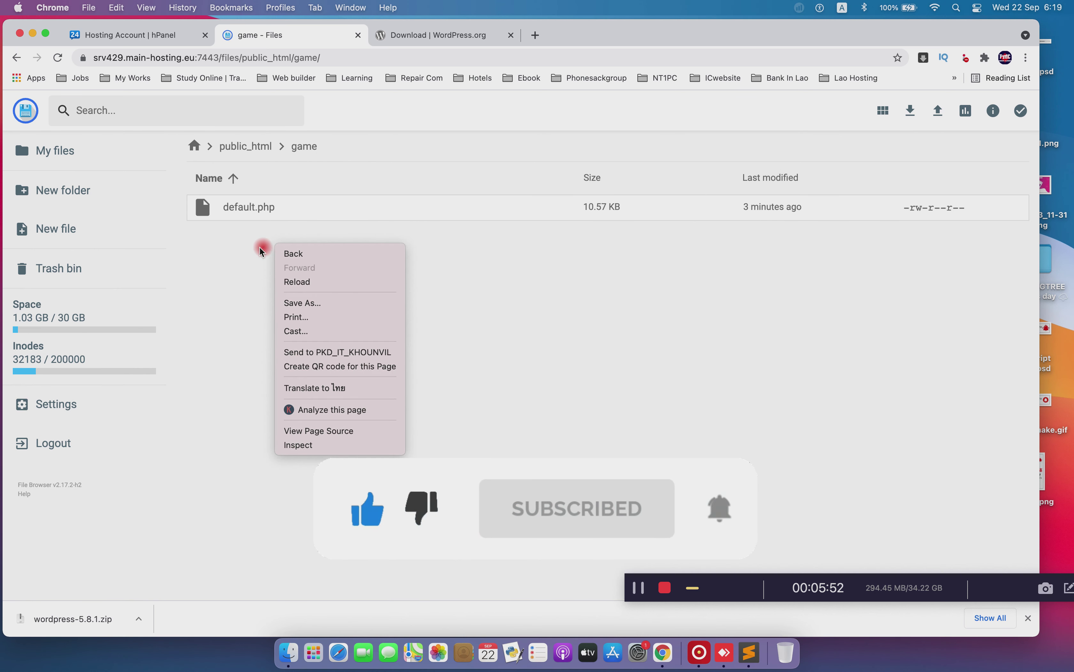
left_click(260, 249)
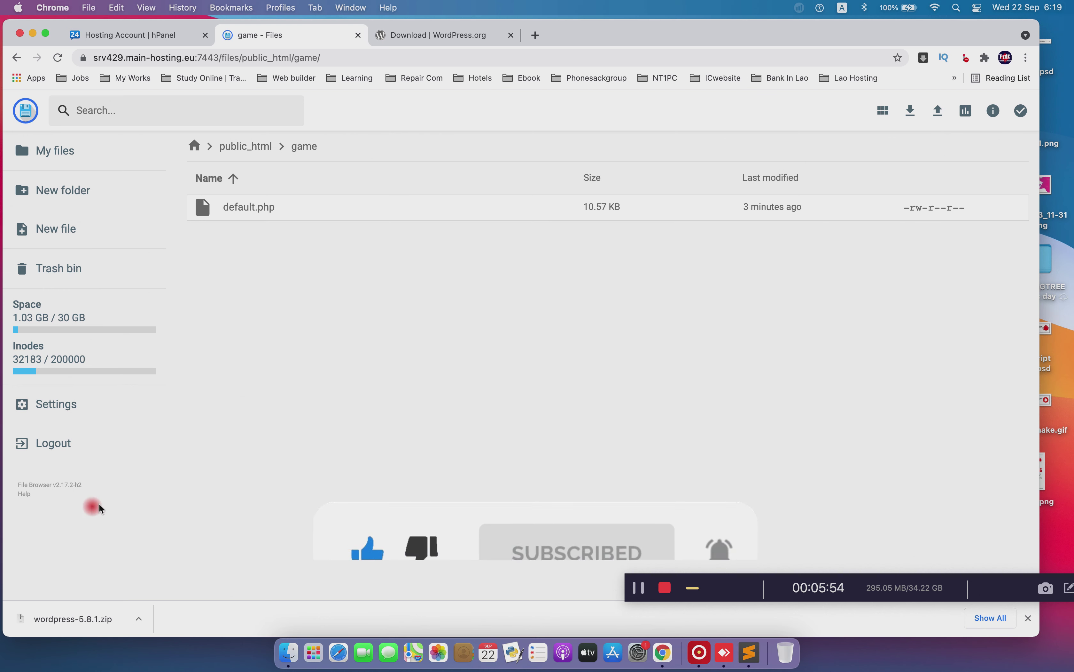
left_click(911, 111)
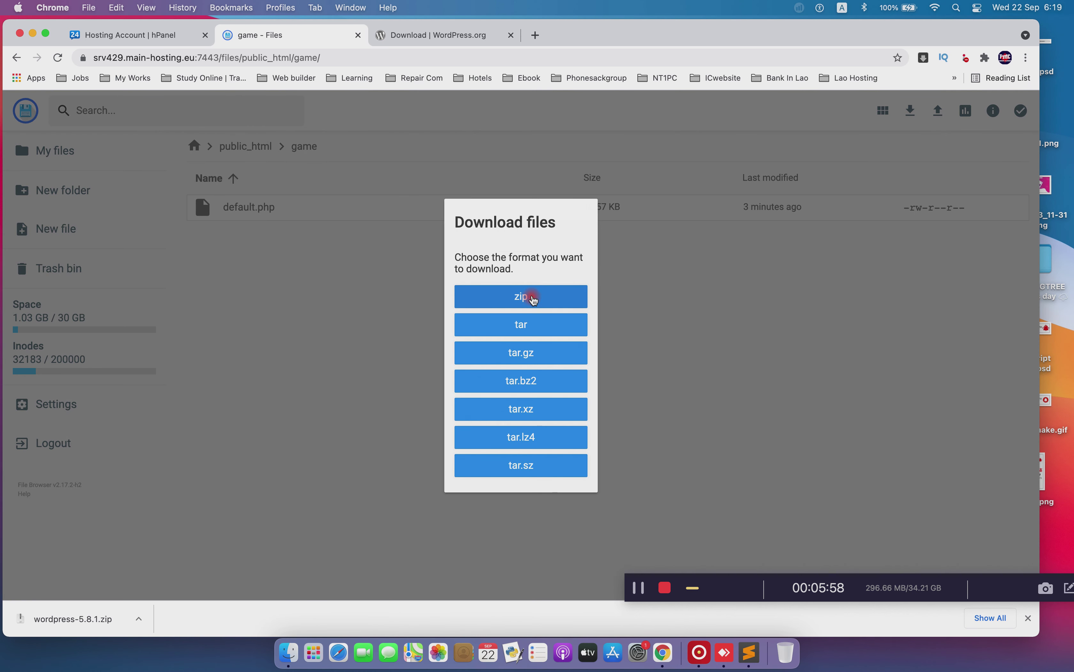
left_click(533, 298)
Upload wordpress-5.8.1.zip from Downloads as a file into the game folder, and dismiss the browser's download bar
left_click(944, 116)
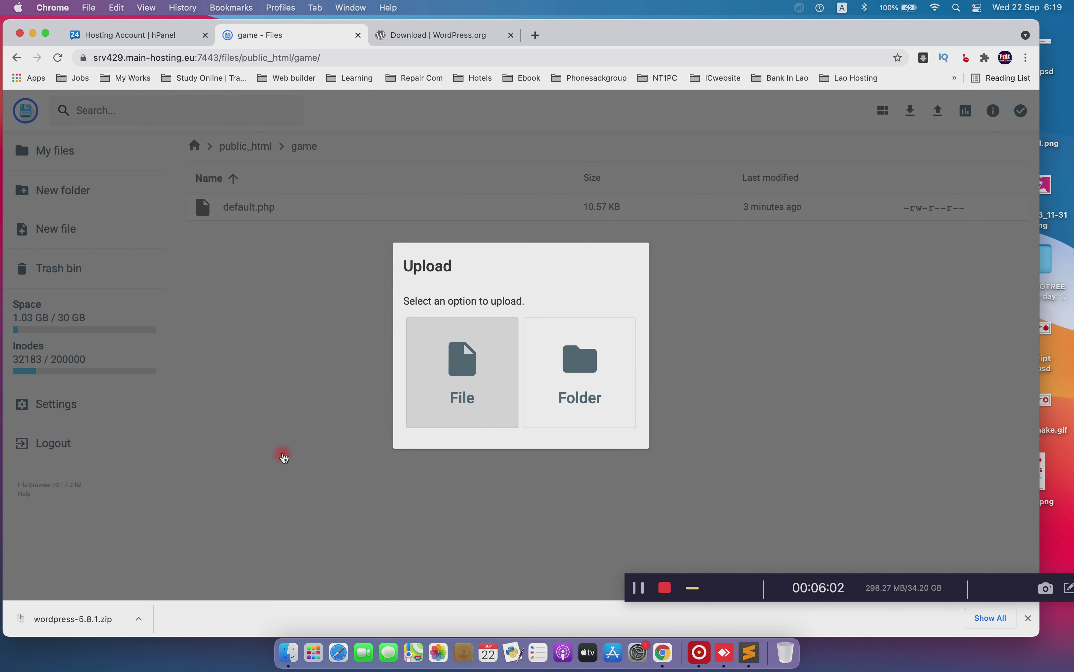
left_click(462, 347)
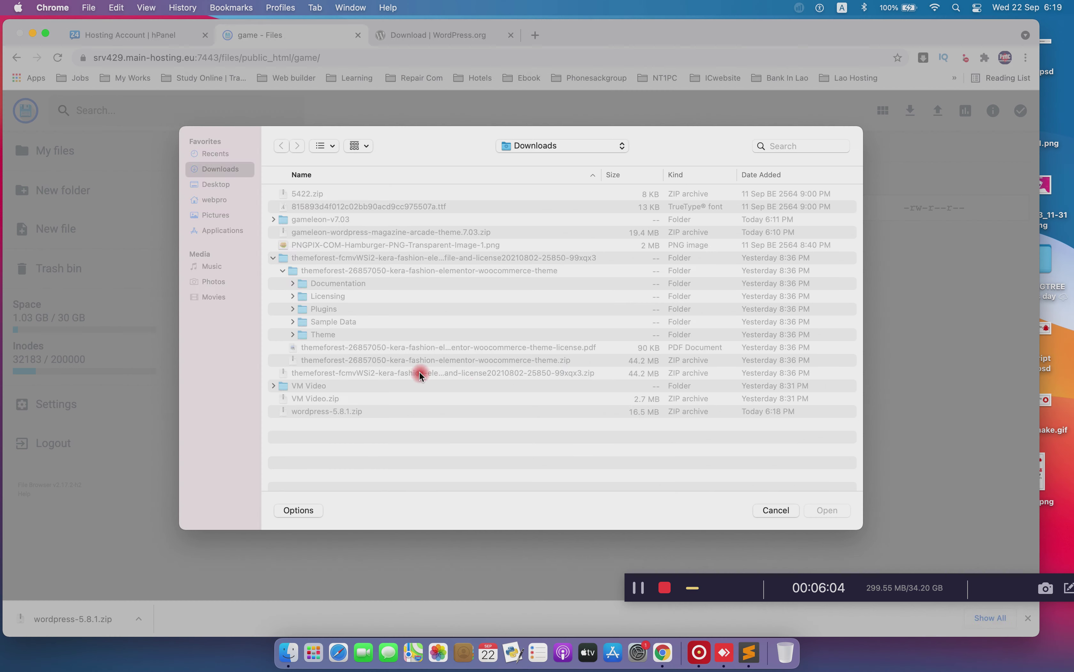
left_click(217, 184)
left_click(220, 169)
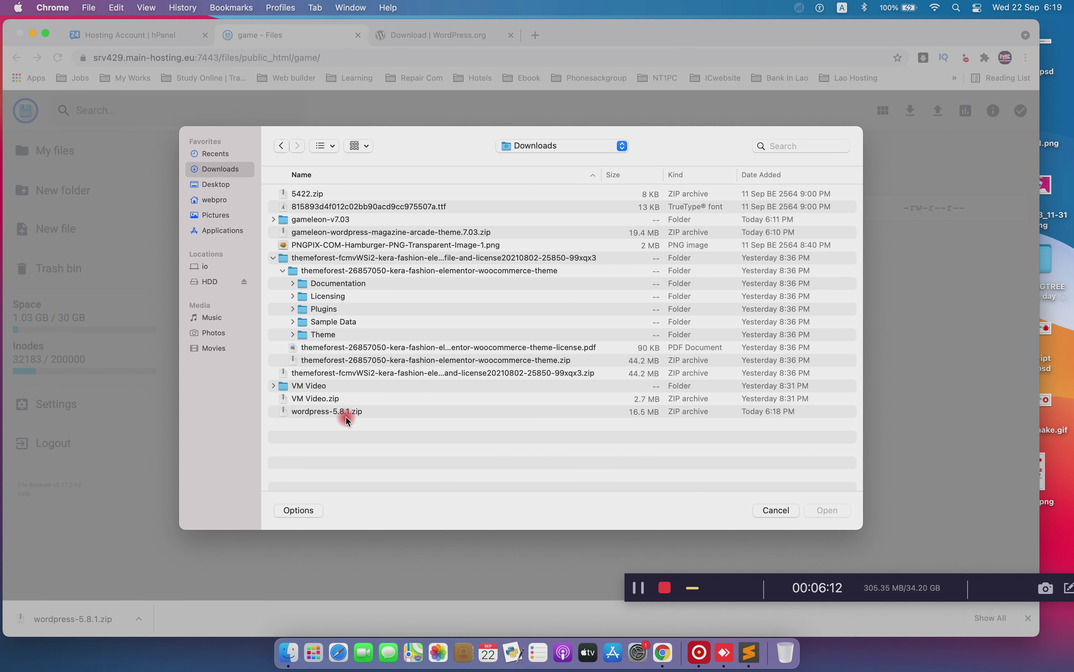
left_click(639, 588)
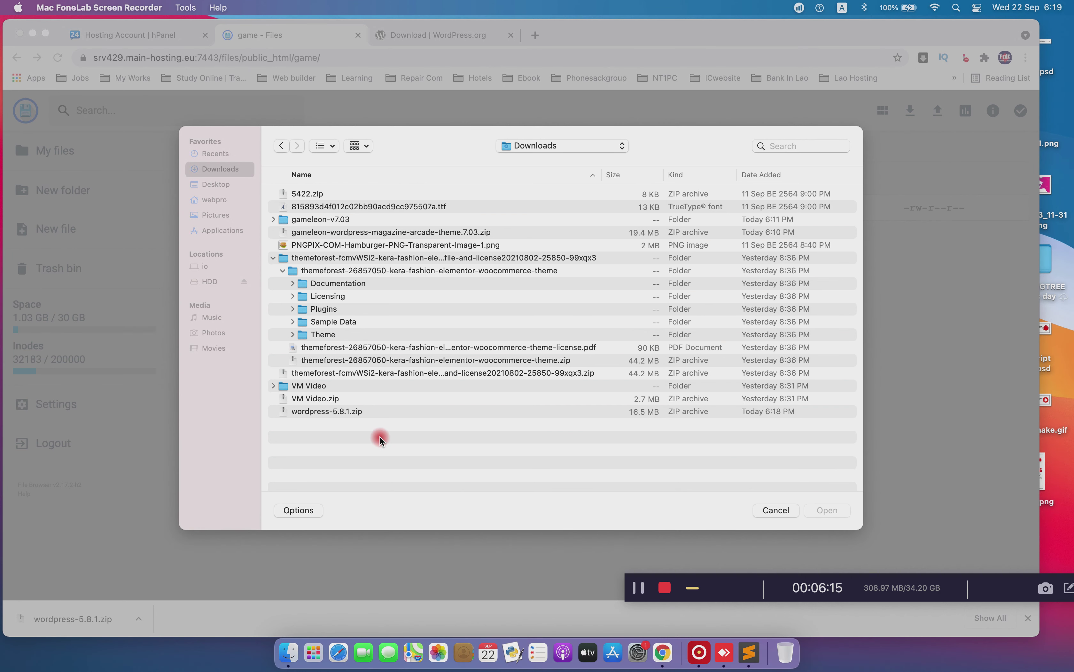
left_click(336, 412)
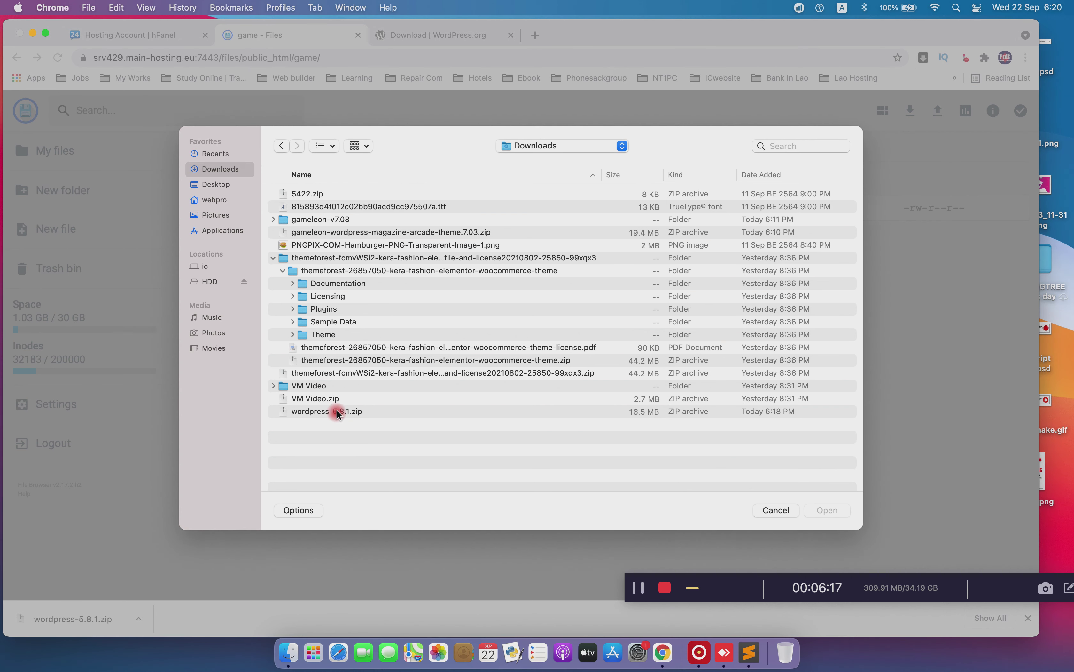
left_click(336, 410)
left_click(824, 508)
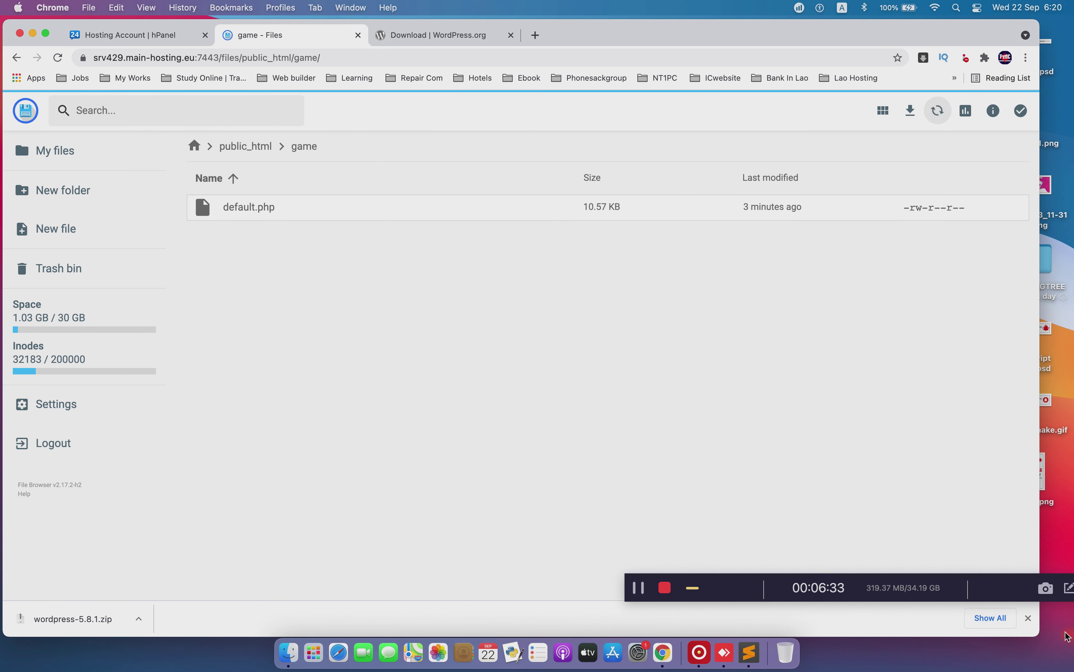
left_click(1029, 619)
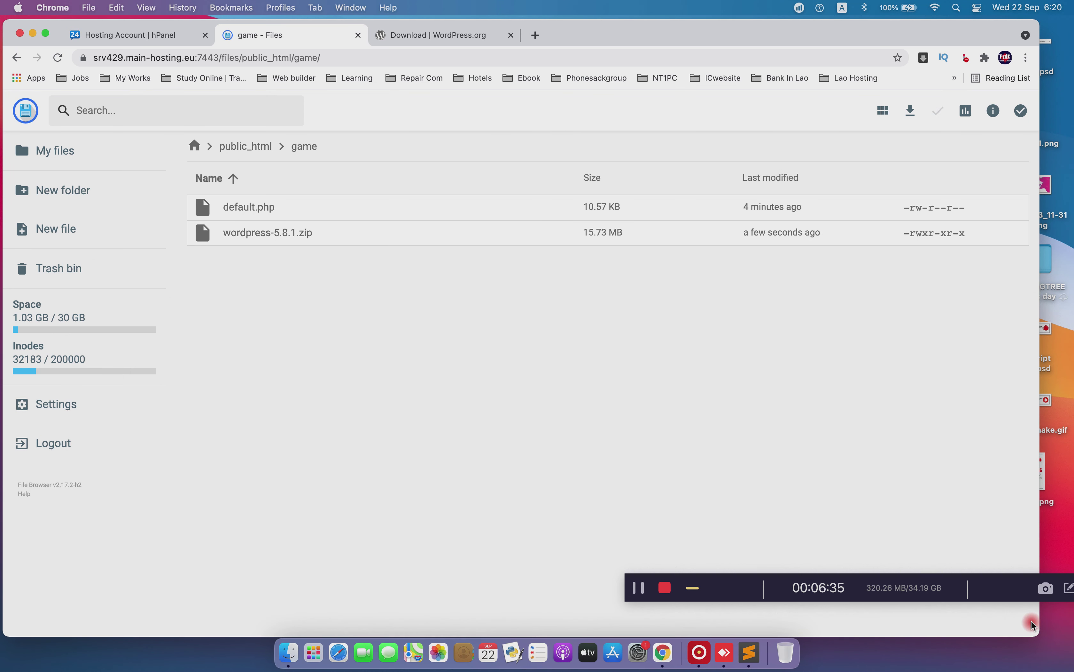
Try to unarchive wordpress-5.8.1.zip in the game folder without a destination folder name, and dismiss the error notice
right_click(307, 240)
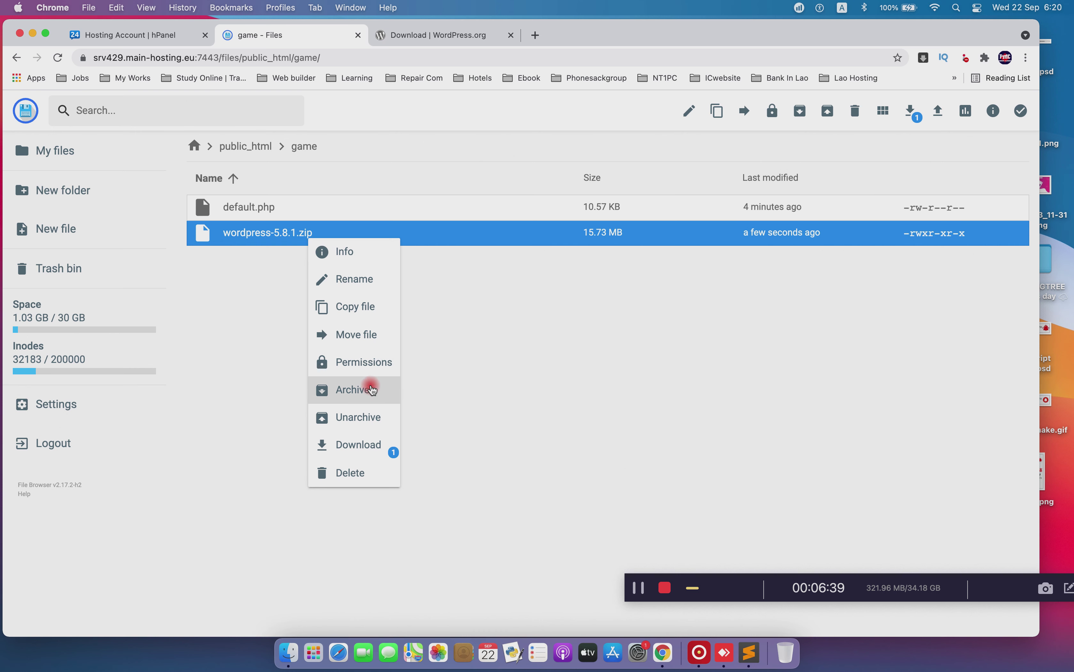
left_click(379, 419)
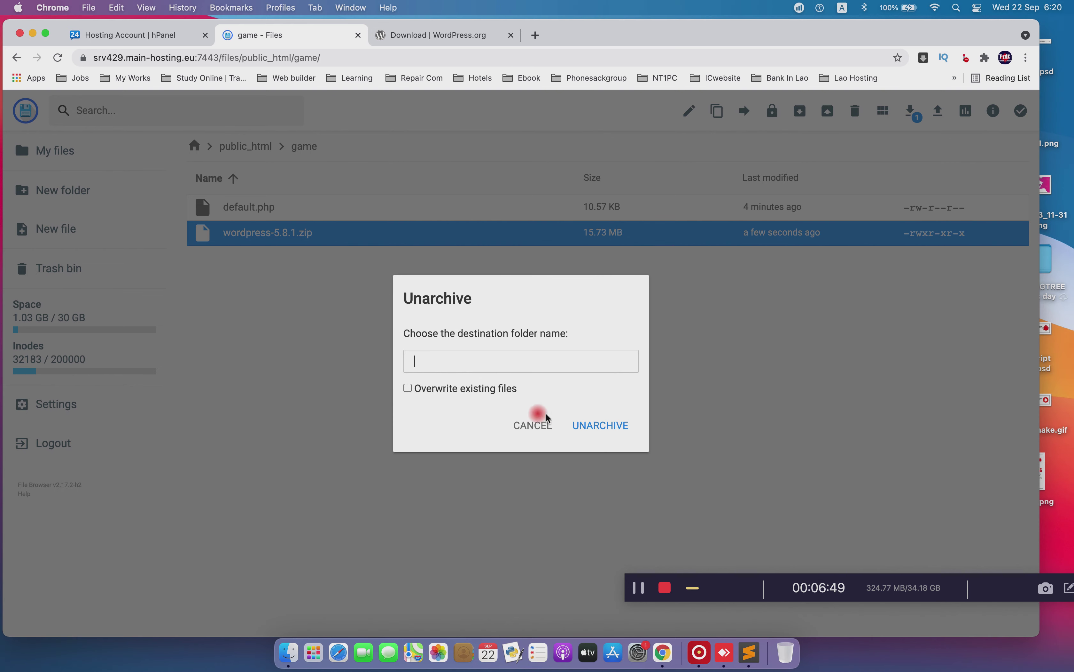
left_click(594, 426)
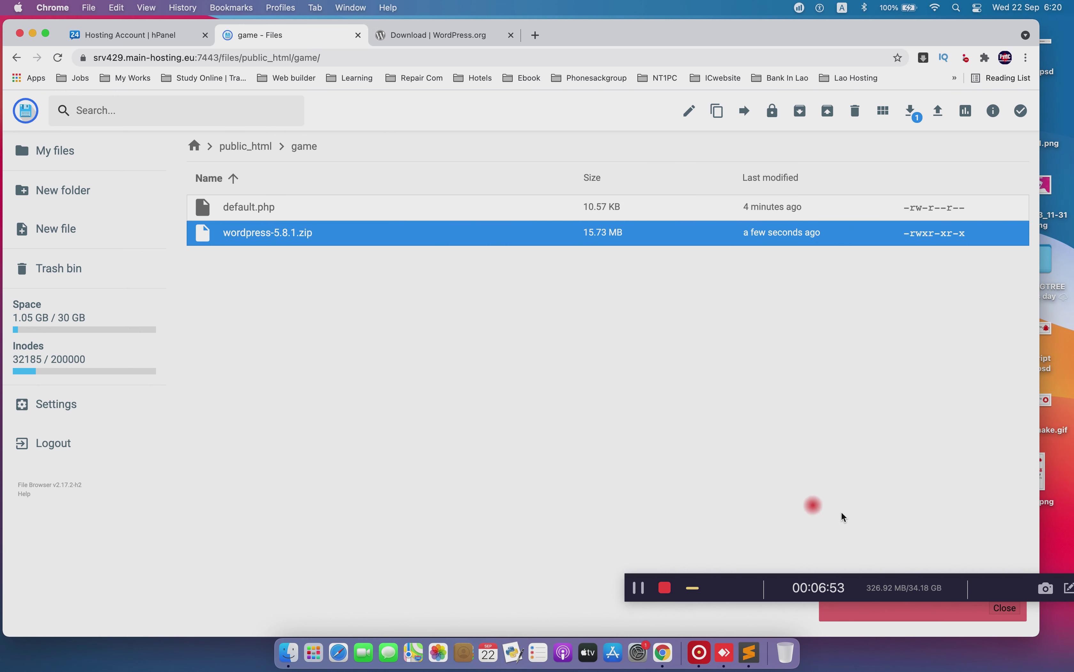
left_click_drag(996, 588, 1002, 511)
left_click(1010, 606)
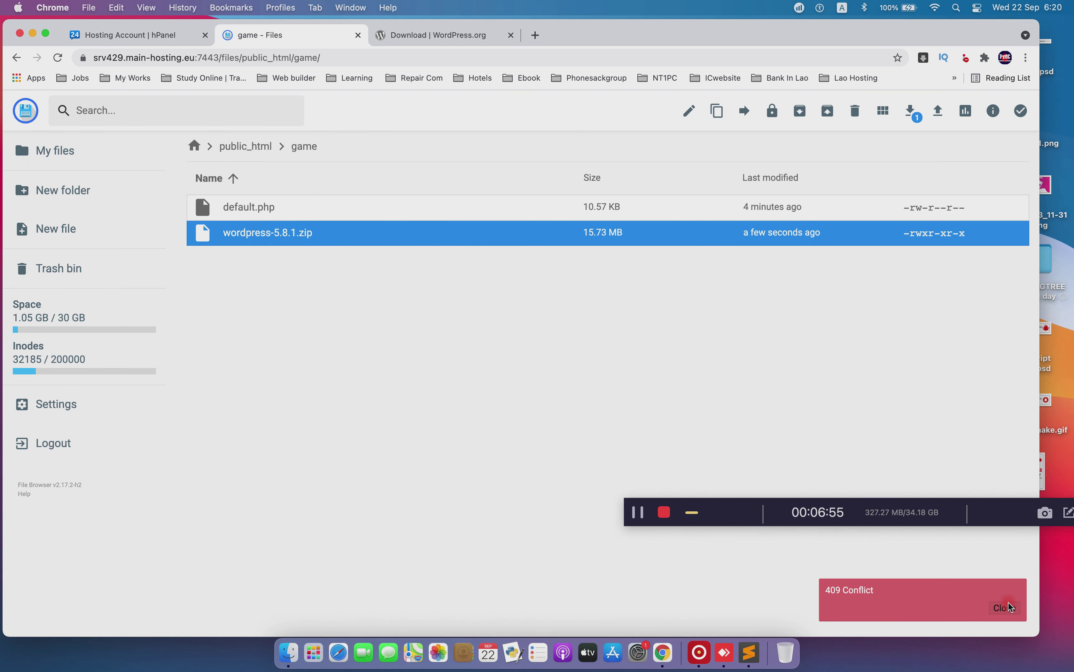
left_click(1005, 608)
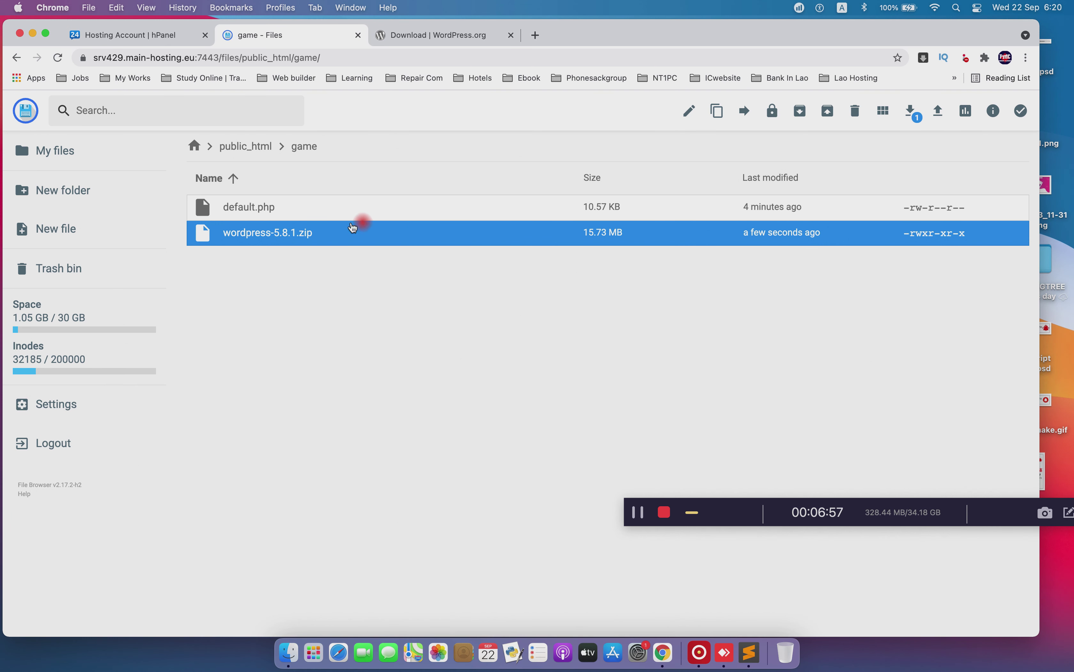
right_click(278, 232)
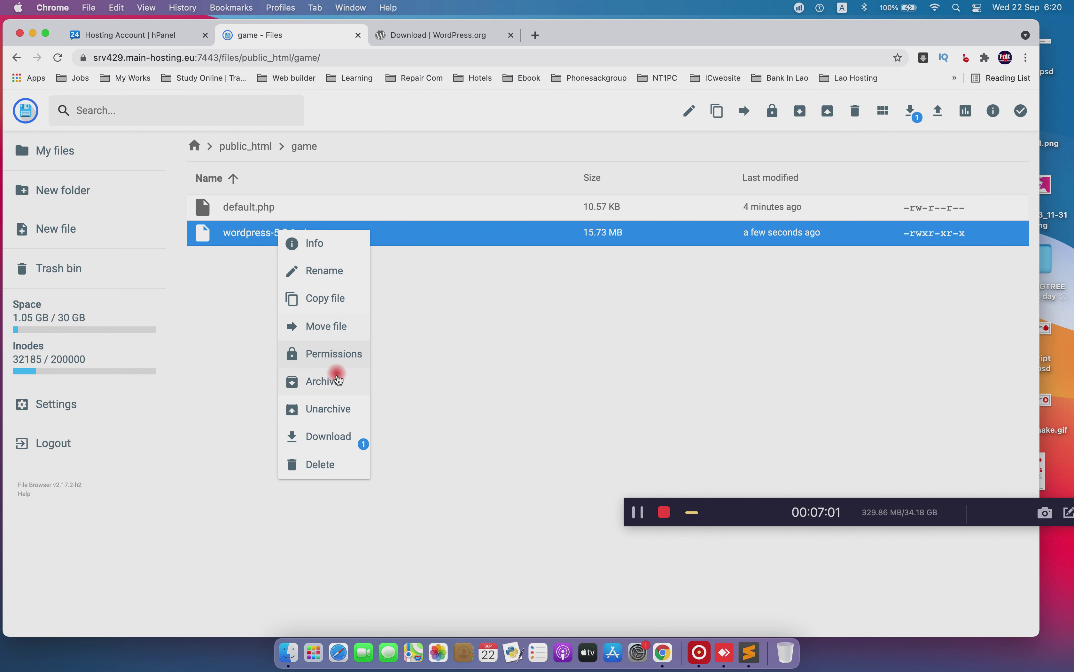
left_click(250, 243)
double_click(250, 243)
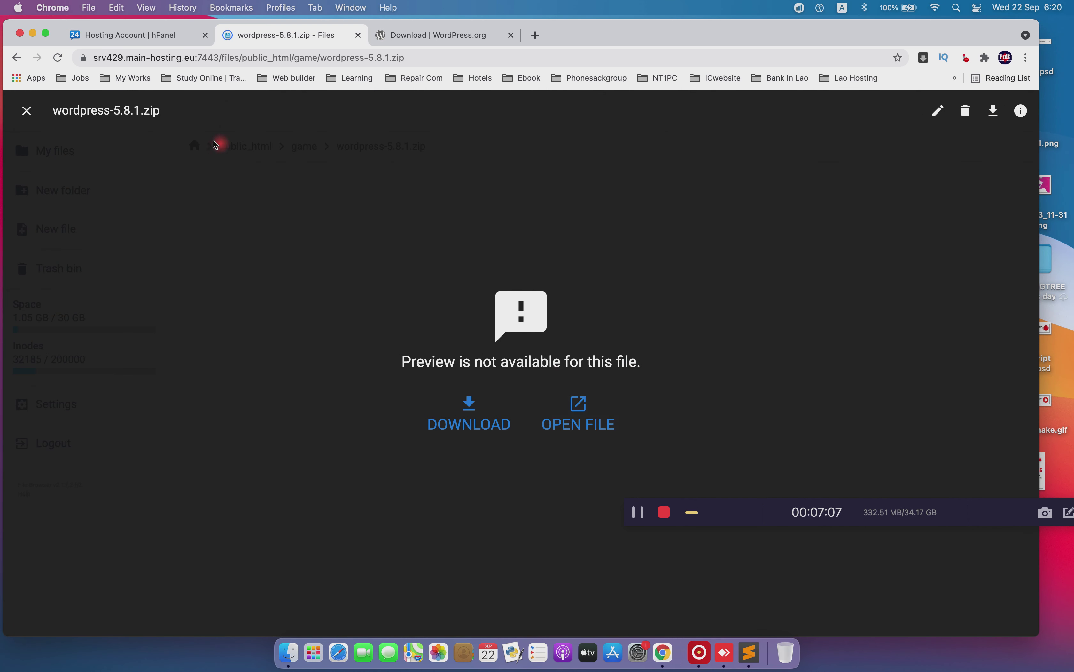
left_click(26, 111)
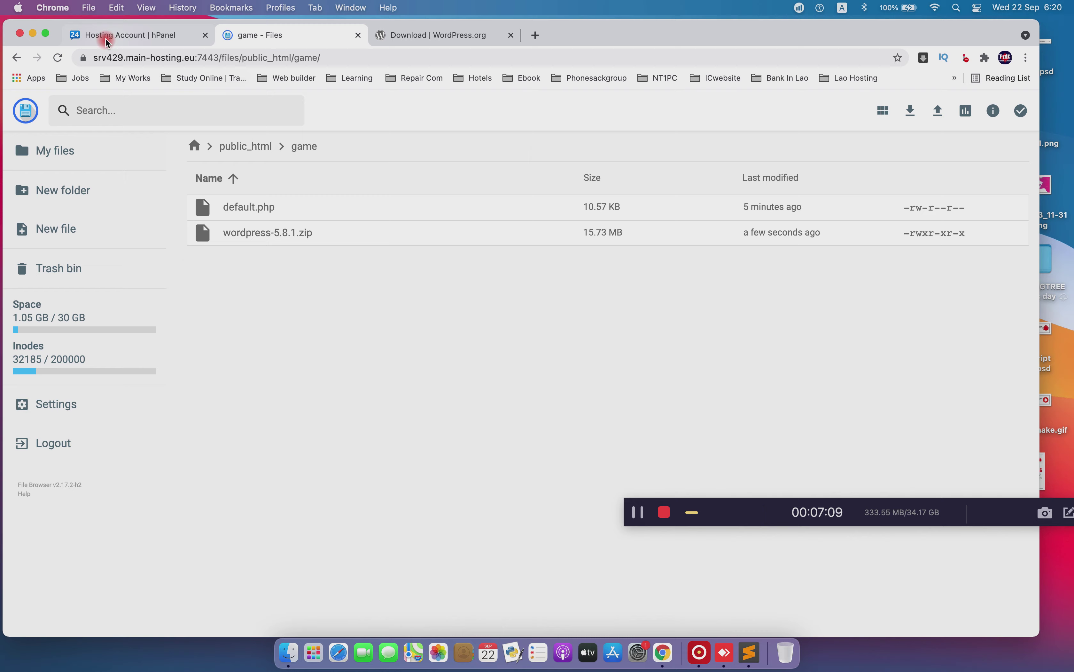
Return to the hosting account page, open the standard File Manager, and close the beta file browser
left_click(106, 35)
left_click(506, 362)
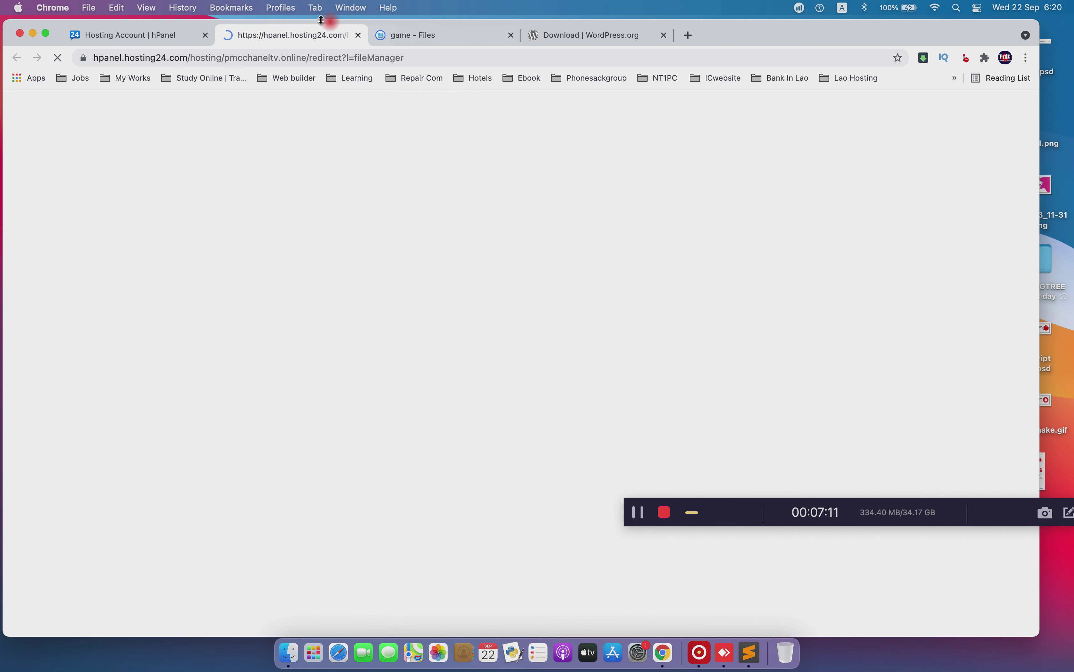
left_click(452, 35)
left_click(510, 34)
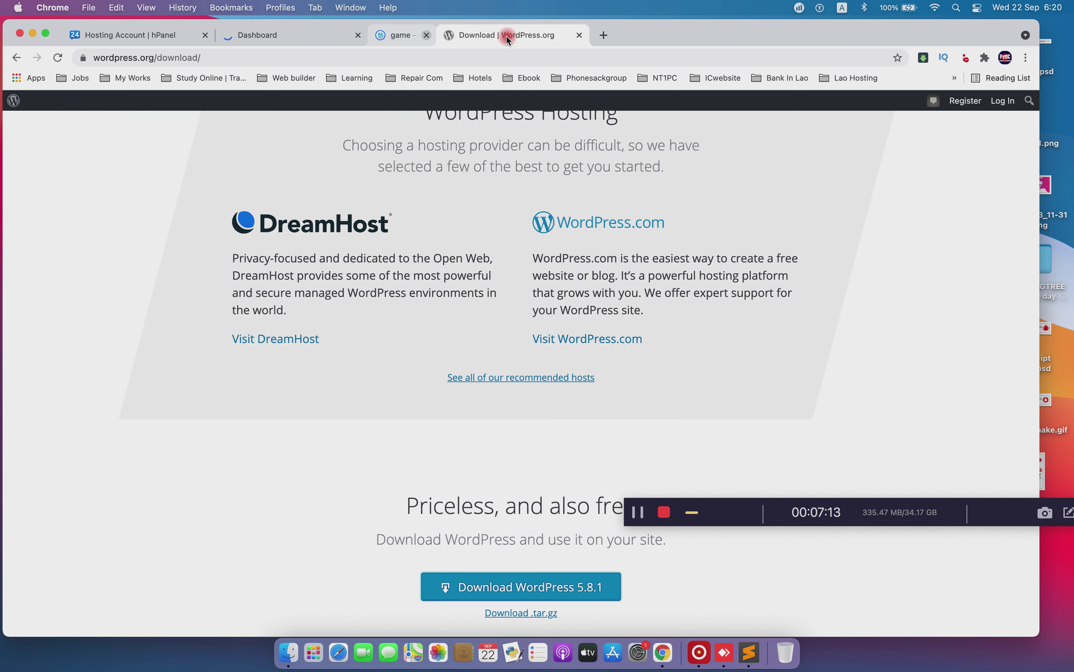
left_click(310, 40)
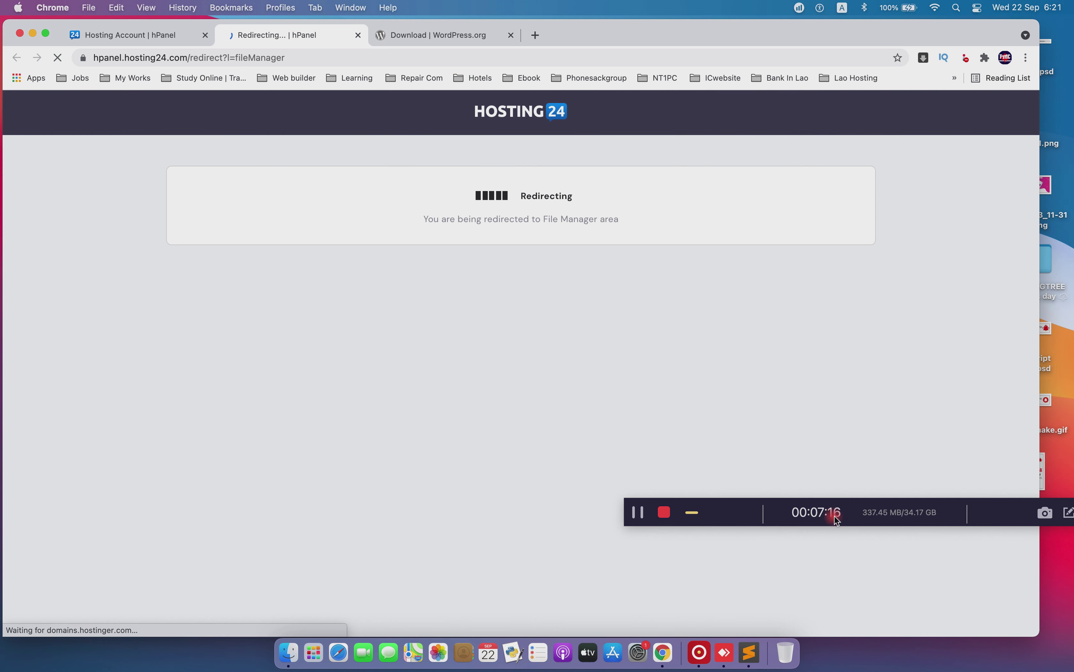
left_click(855, 517)
left_click_drag(854, 517, 782, 596)
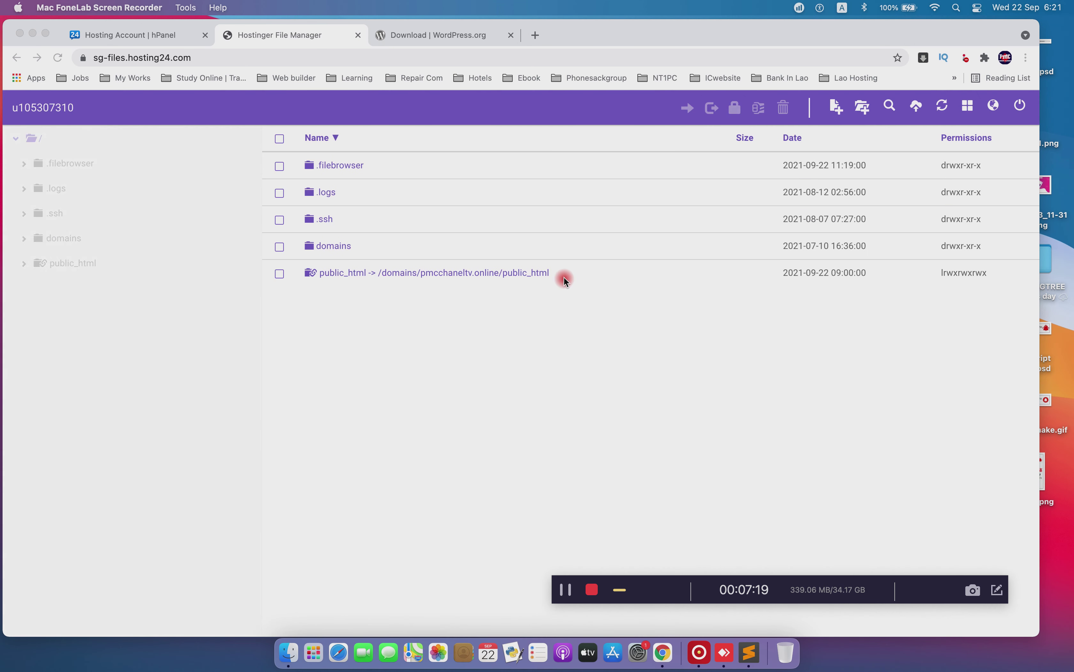
Open the game folder inside public_html in the Hostinger File Manager
left_click(403, 272)
double_click(402, 272)
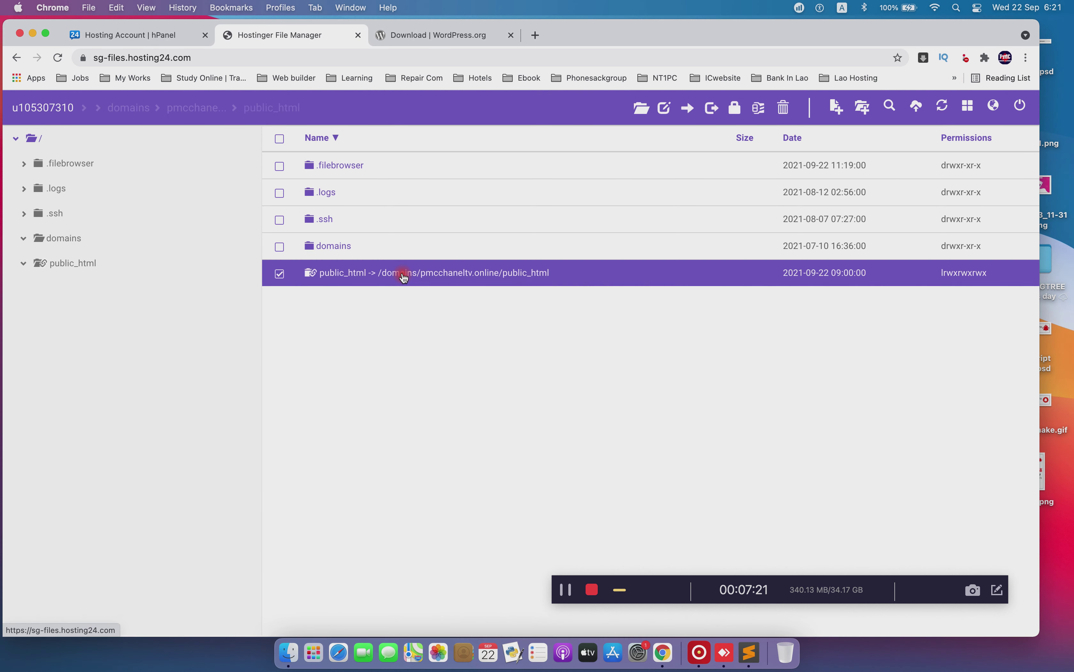
double_click(340, 250)
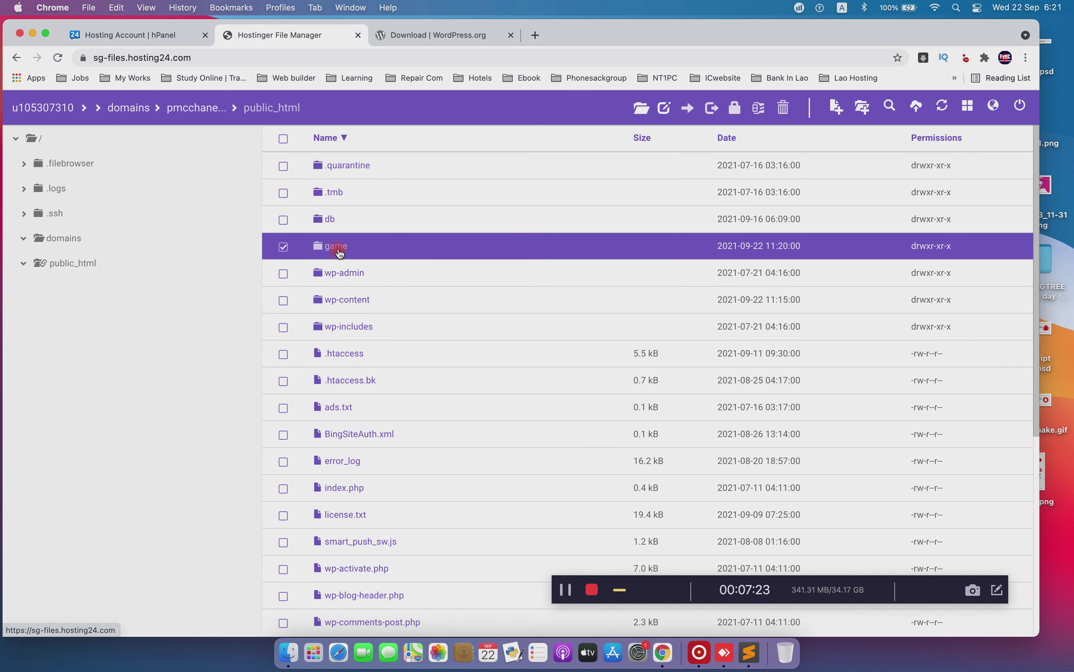
Try to extract wordpress-5.8.1.zip with the destination folder name cleared, and cancel the extraction
right_click(376, 196)
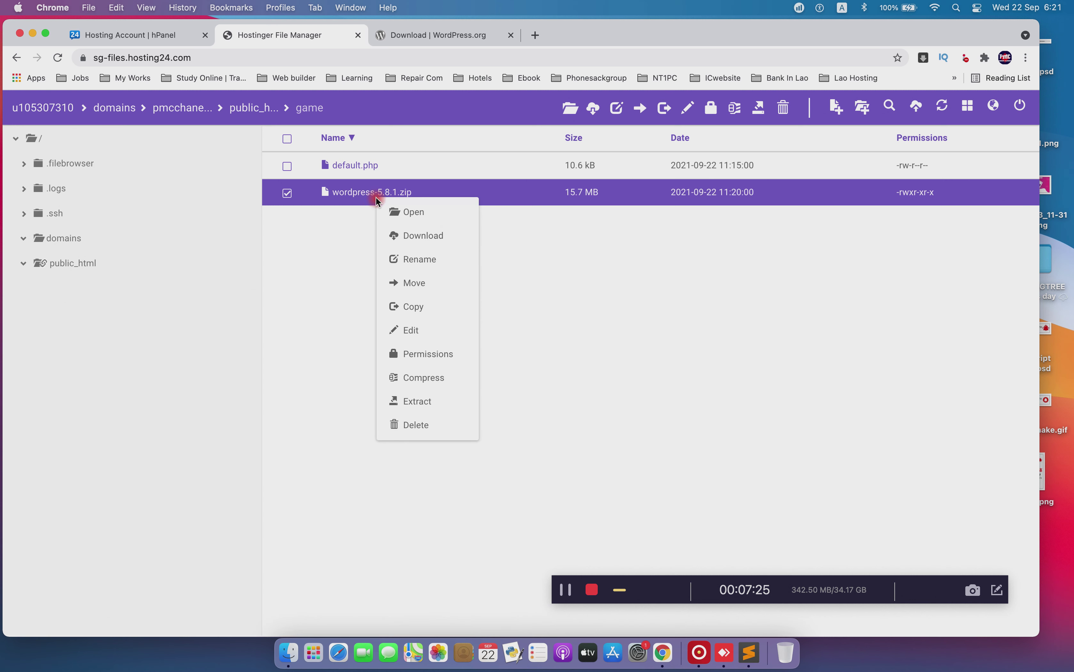
left_click(419, 402)
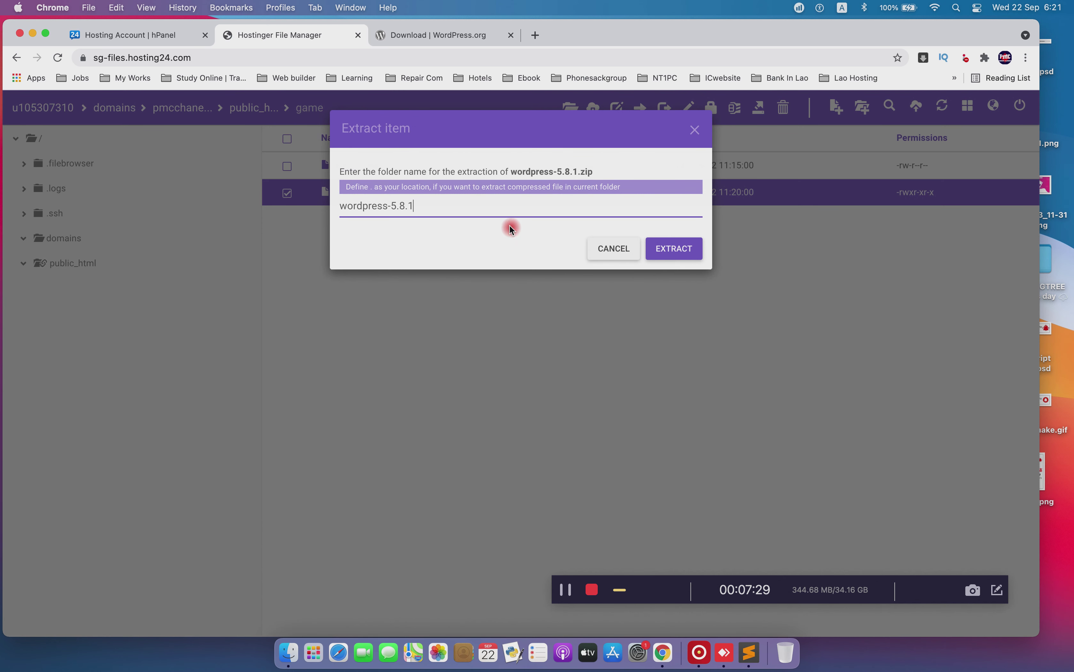
key("BackSpace")
key("BackSpace")
key("BackSpace")
key("BackSpace")
key("BackSpace")
key("BackSpace")
key("BackSpace")
key("BackSpace")
key("BackSpace")
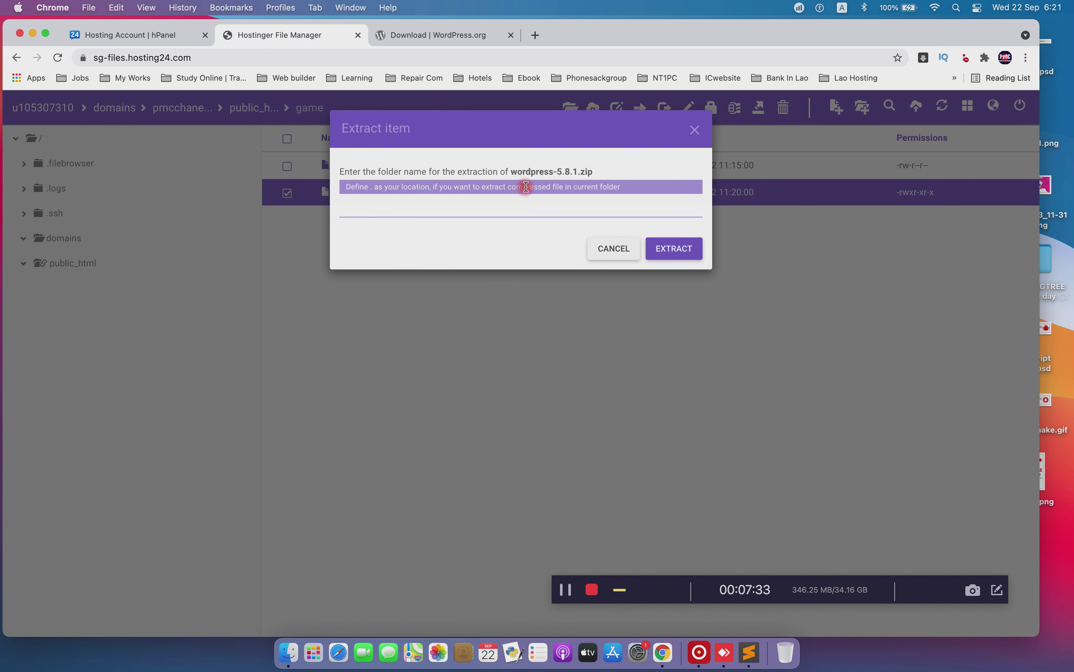
left_click(674, 249)
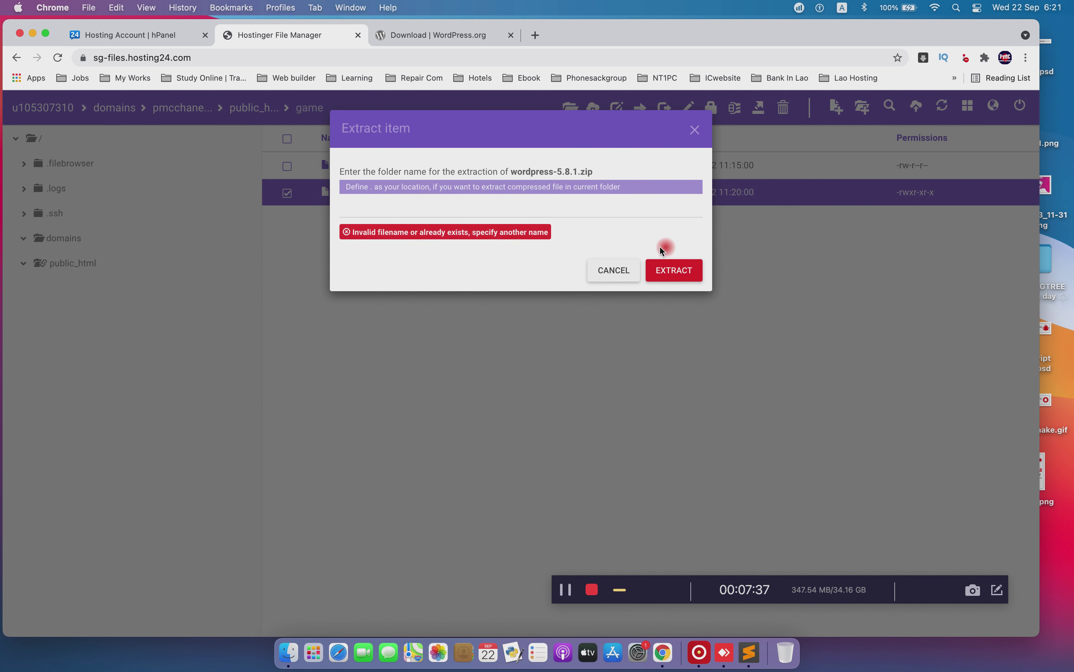
left_click(603, 257)
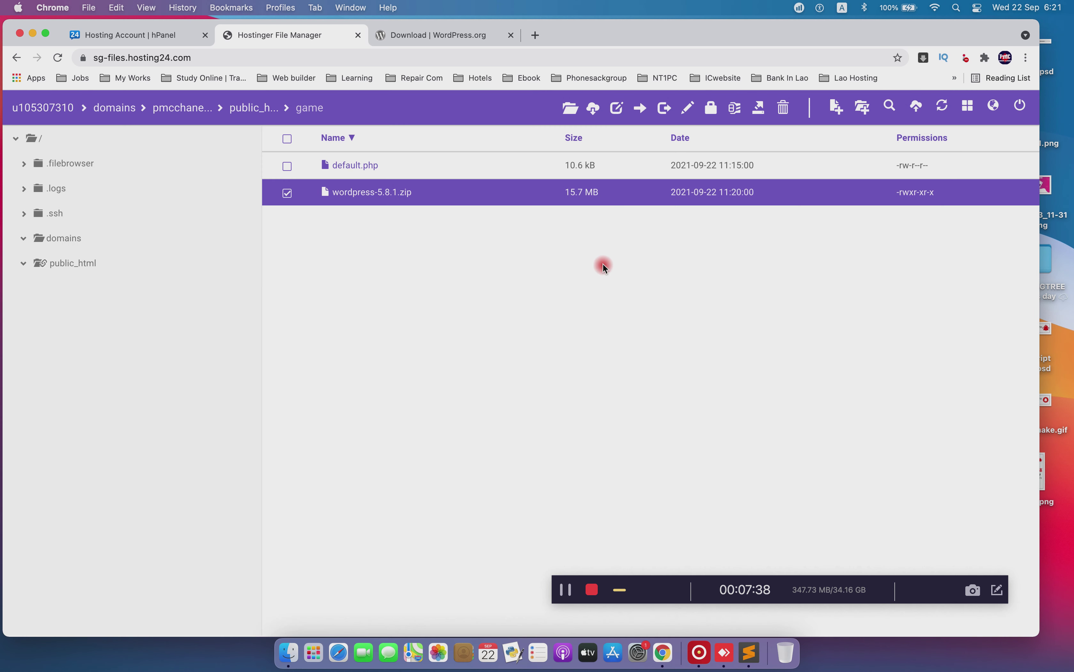
Retry extracting wordpress-5.8.1.zip with a blank folder name, cancel it, and open the archive in the file editor
right_click(374, 195)
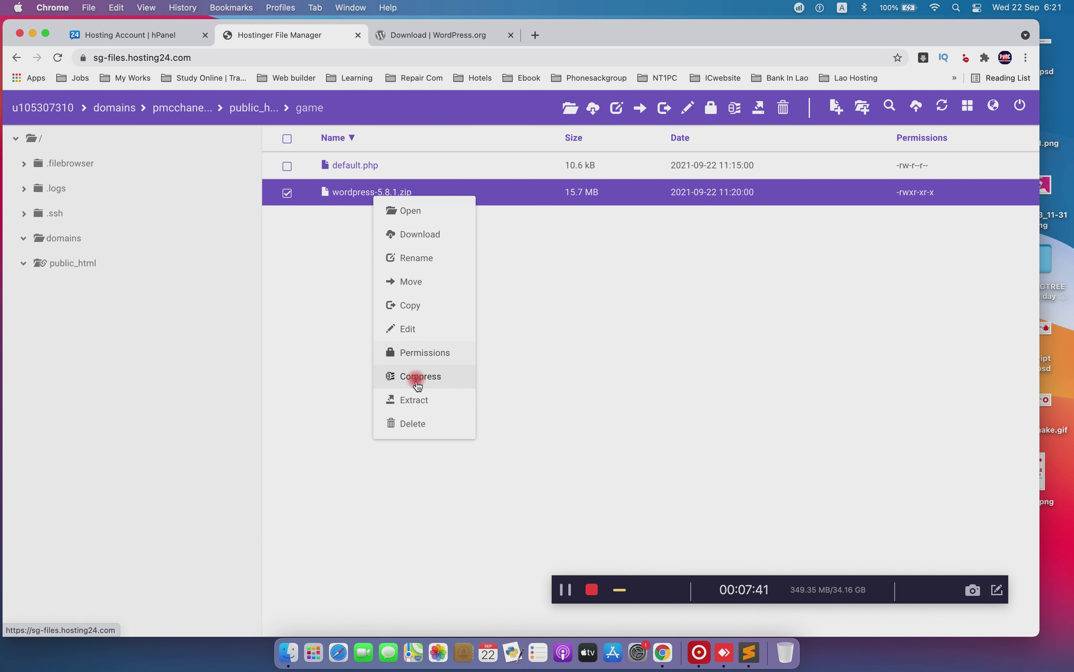
left_click(415, 400)
left_click(662, 248)
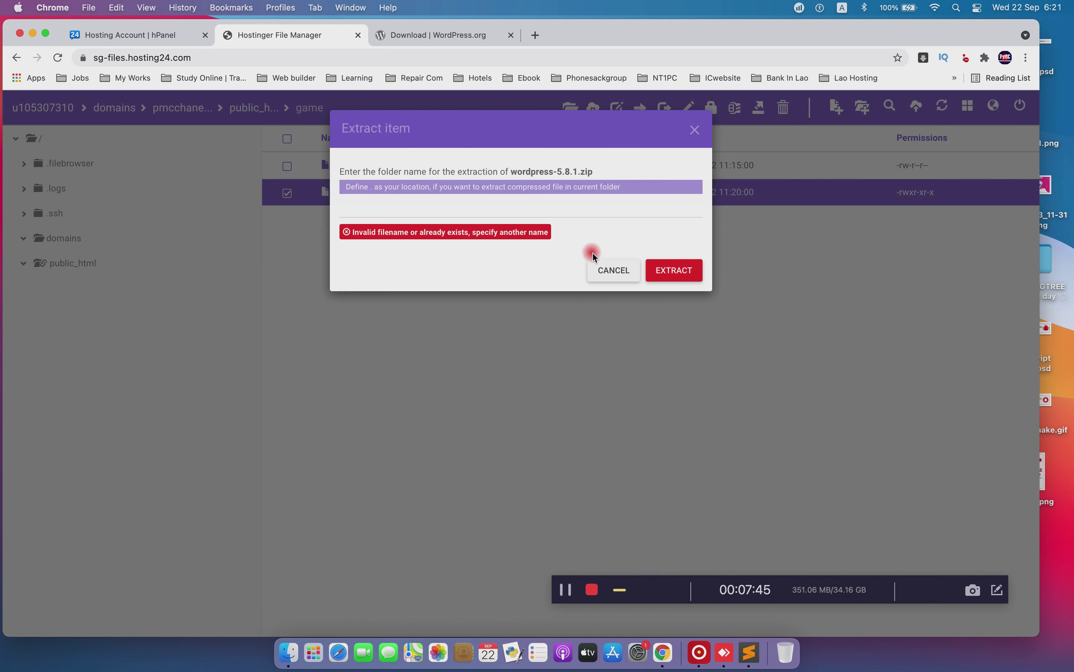
left_click(604, 270)
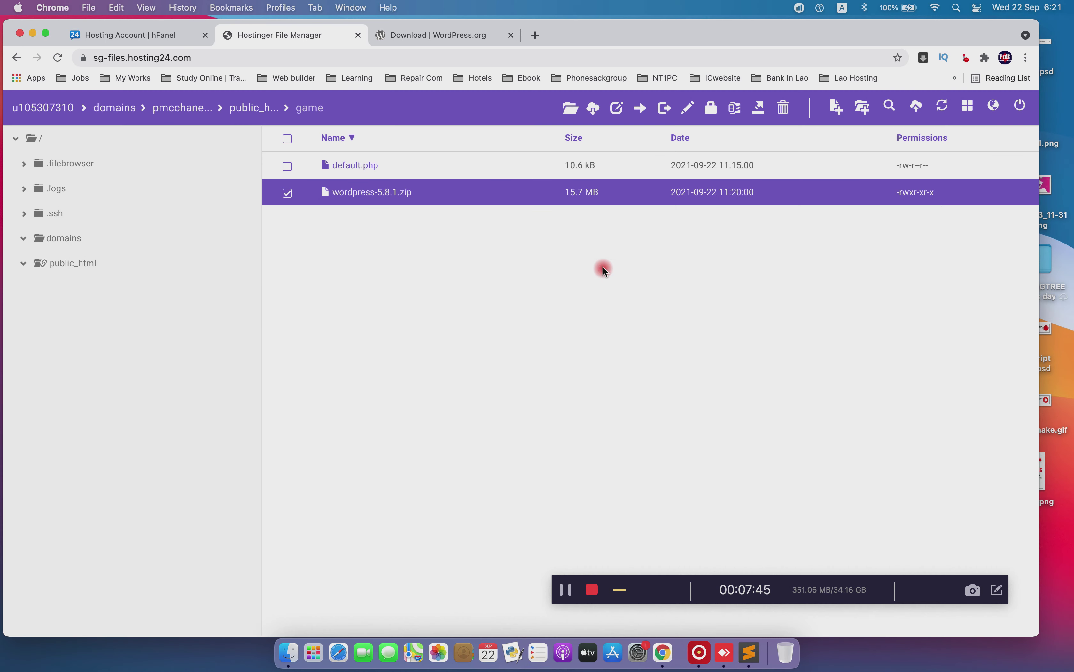
left_click(391, 192)
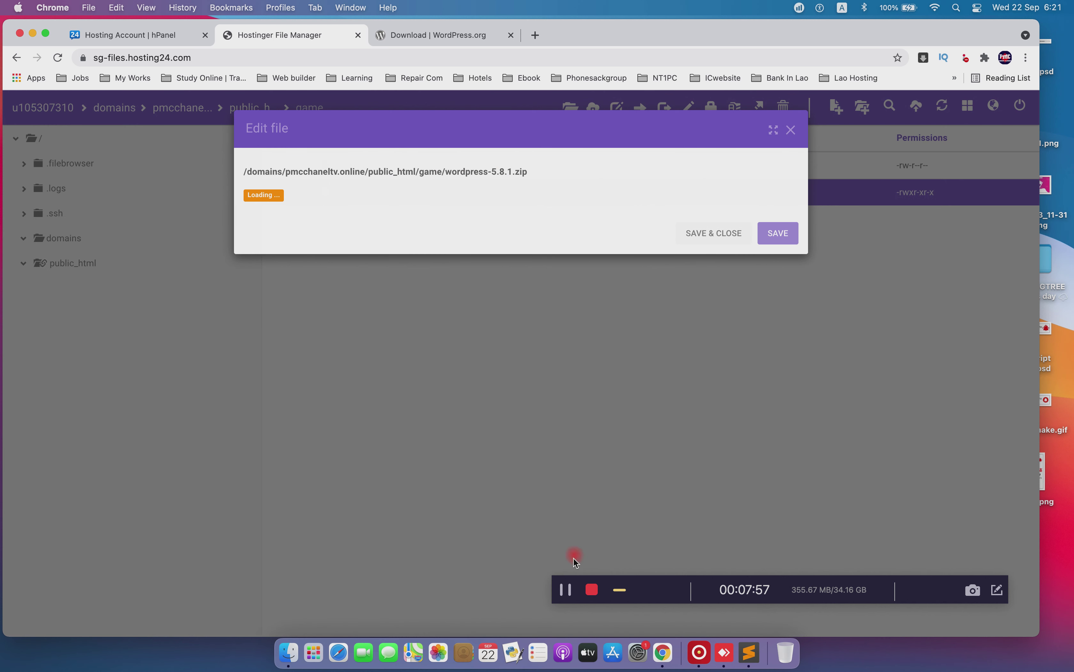
left_click(568, 590)
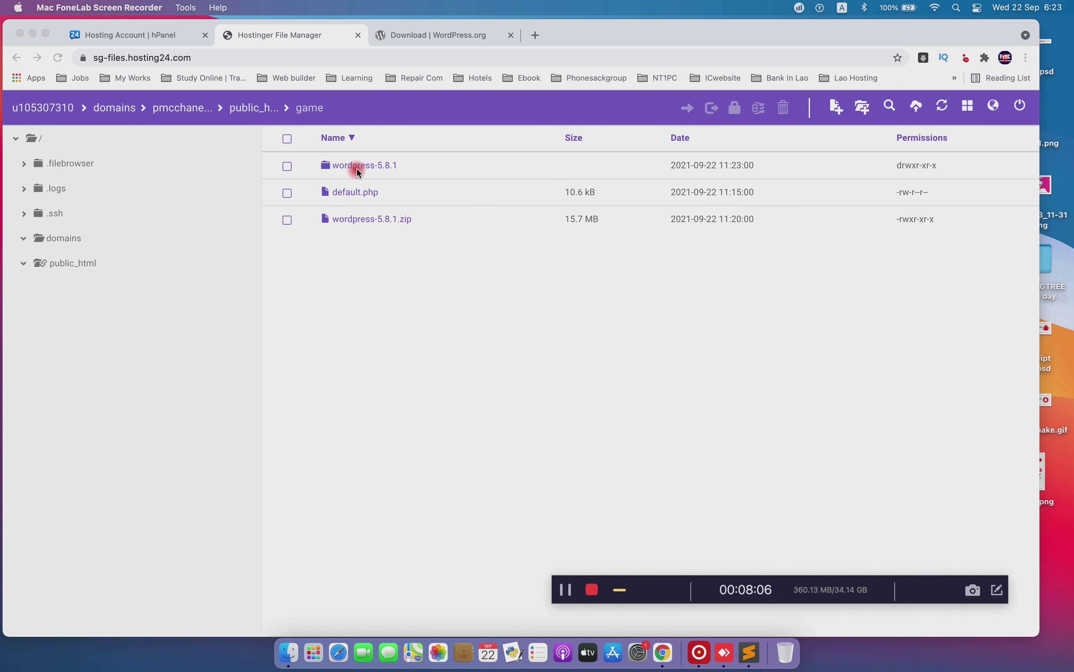
Delete wordpress-5.8.1.zip from the game folder
left_click(287, 222)
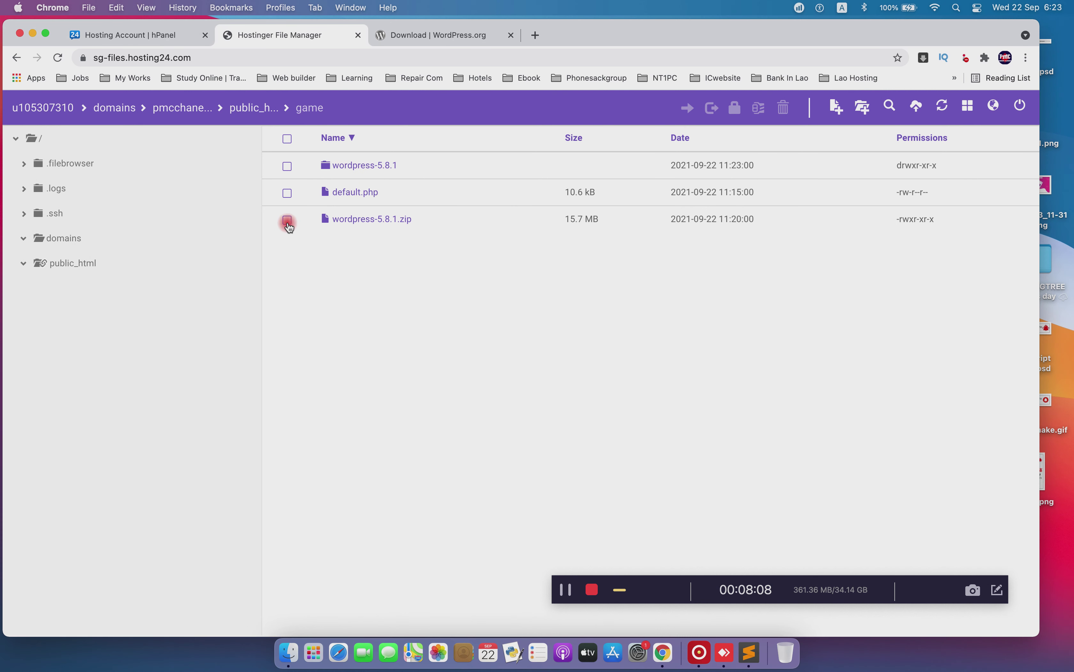
left_click(308, 222)
left_click(784, 109)
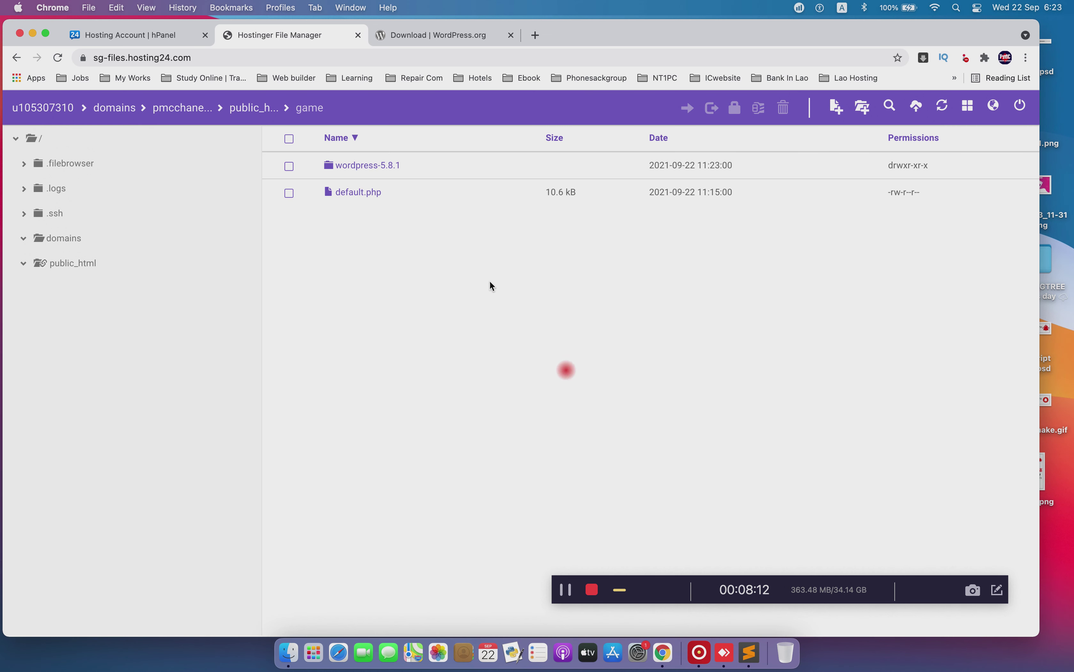
Move all files and folders from the inner wordpress folder up into game/wordpress-5.8.1
double_click(378, 171)
double_click(378, 169)
left_click(287, 139)
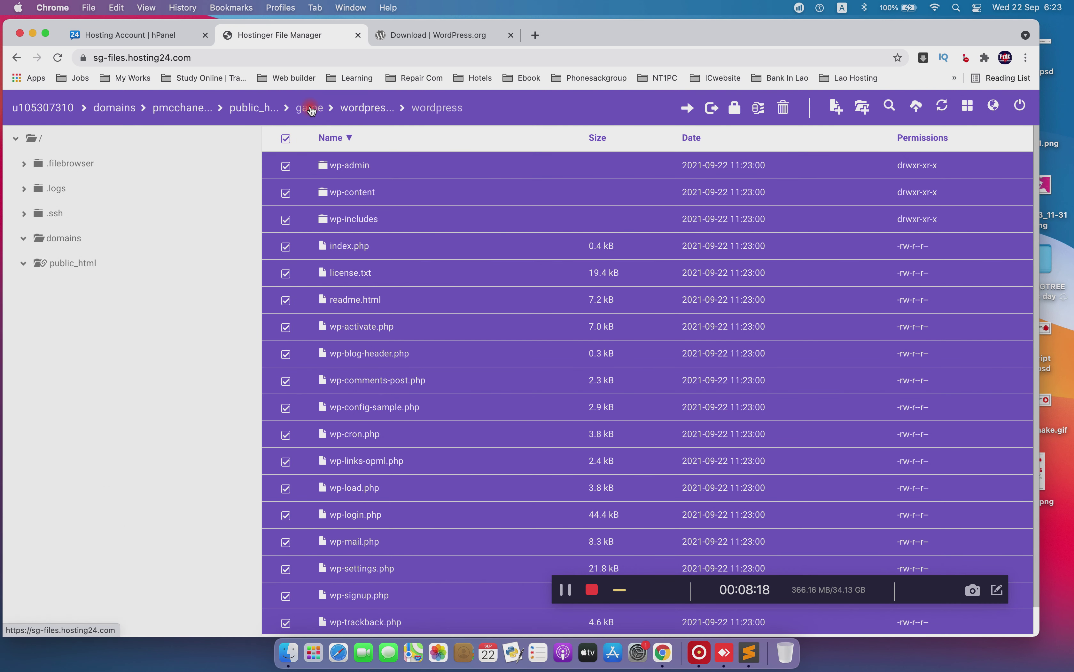
right_click(461, 188)
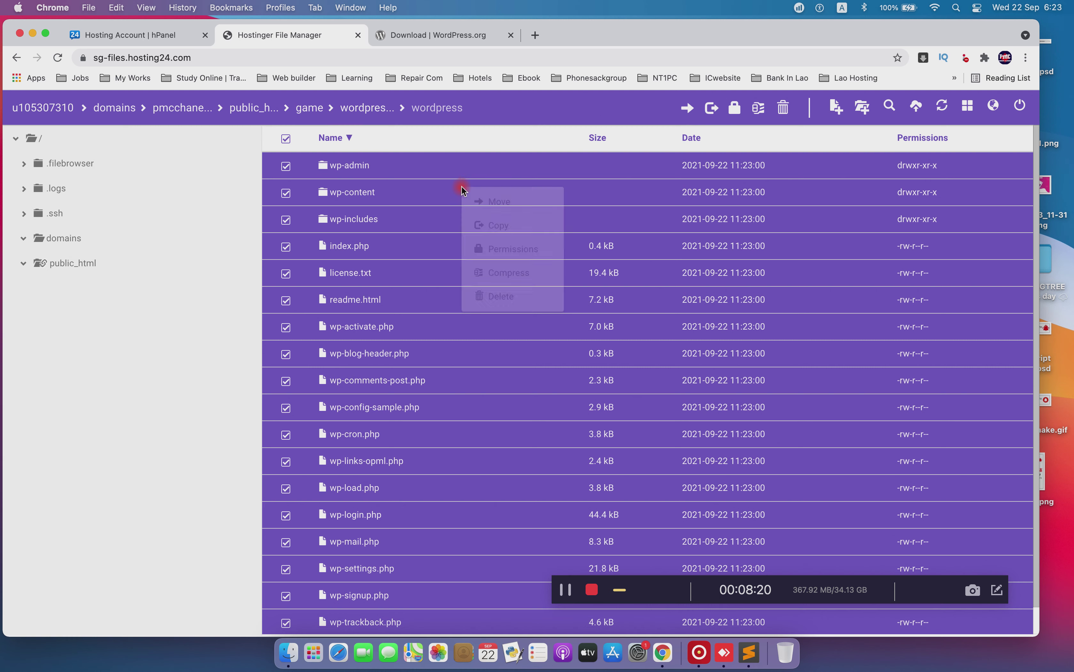
left_click(506, 203)
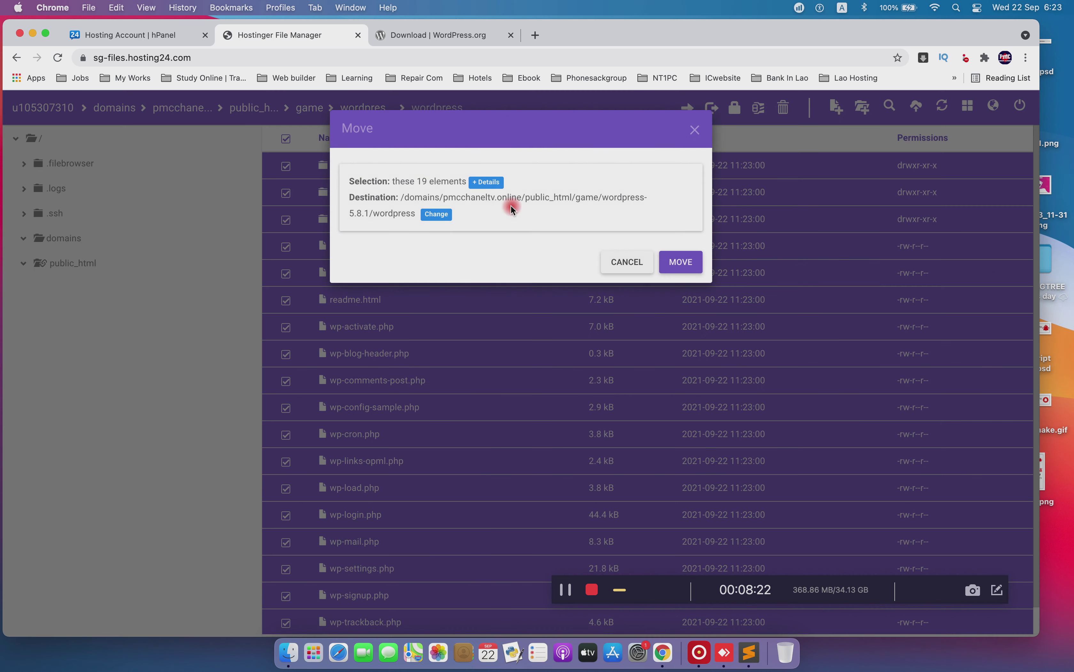
left_click(446, 214)
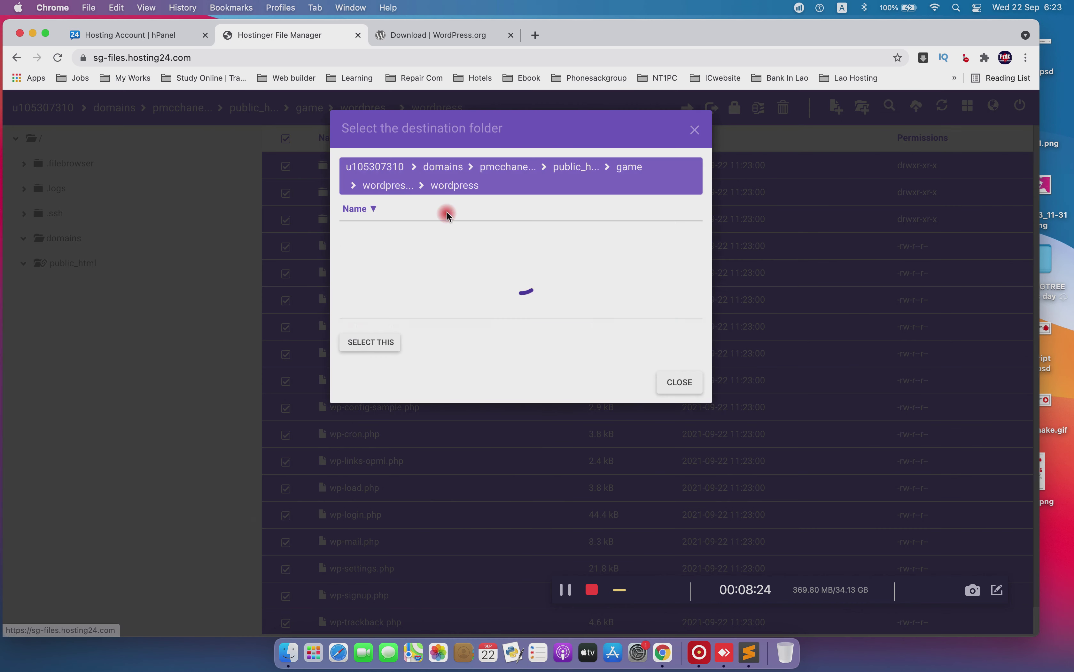
left_click(629, 167)
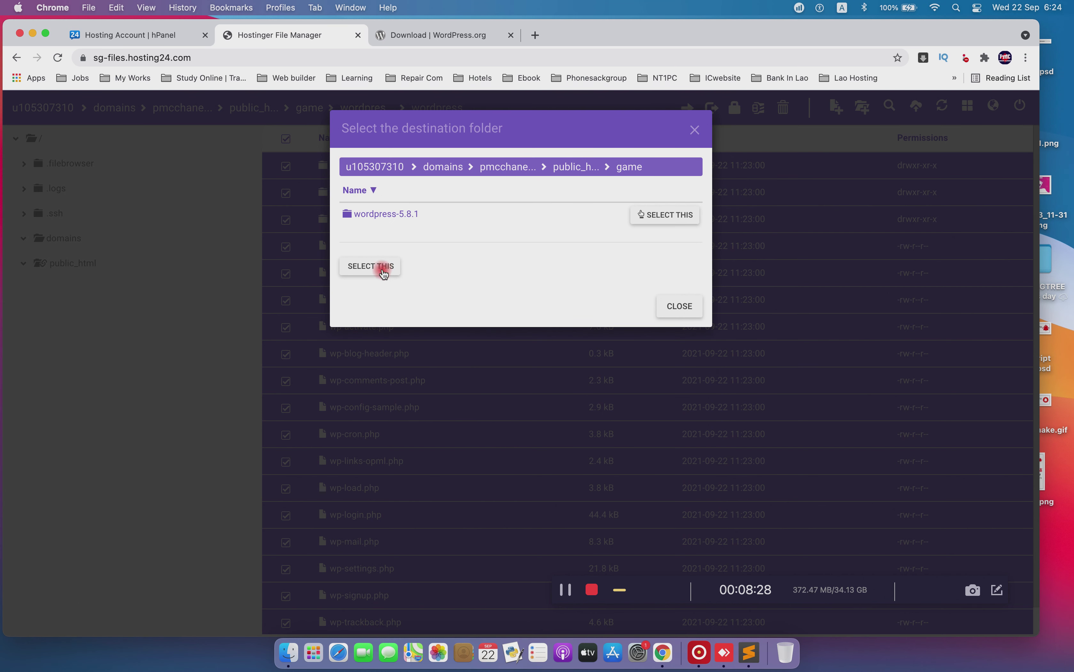
left_click(643, 226)
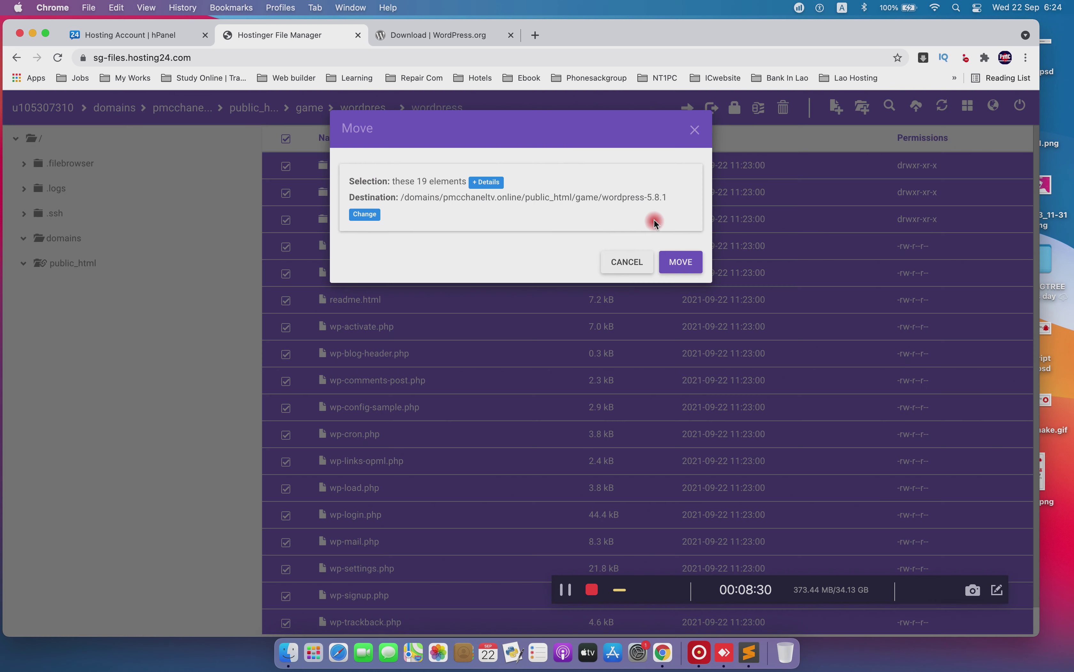
left_click(682, 262)
Move all files and folders from game/wordpress-5.8.1 up into the public_html/game folder
left_click(319, 111)
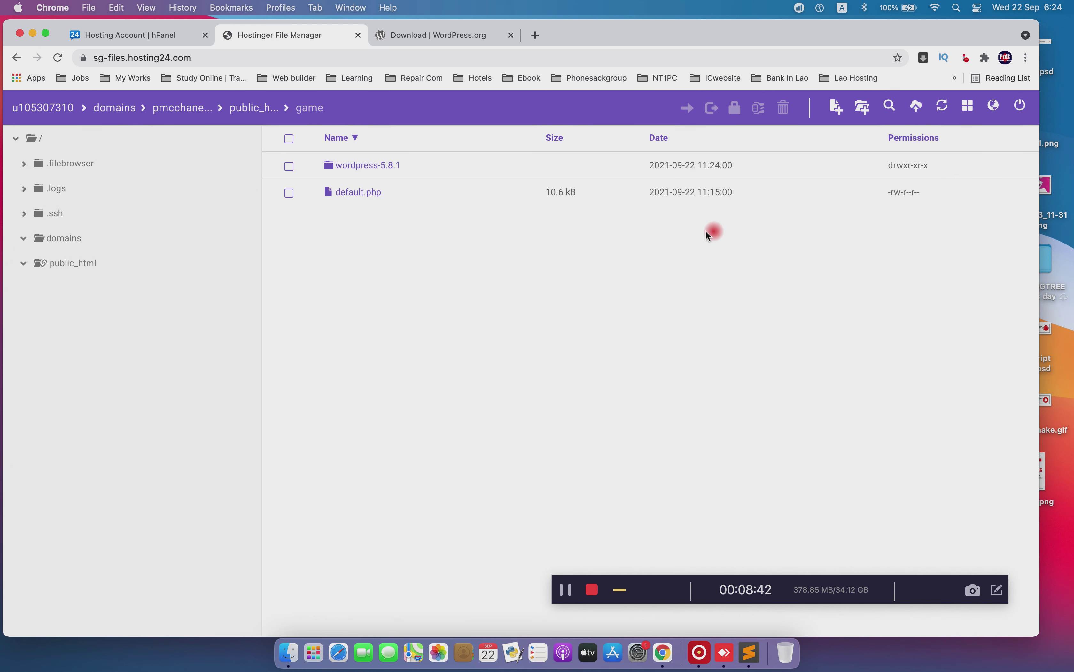
left_click(371, 166)
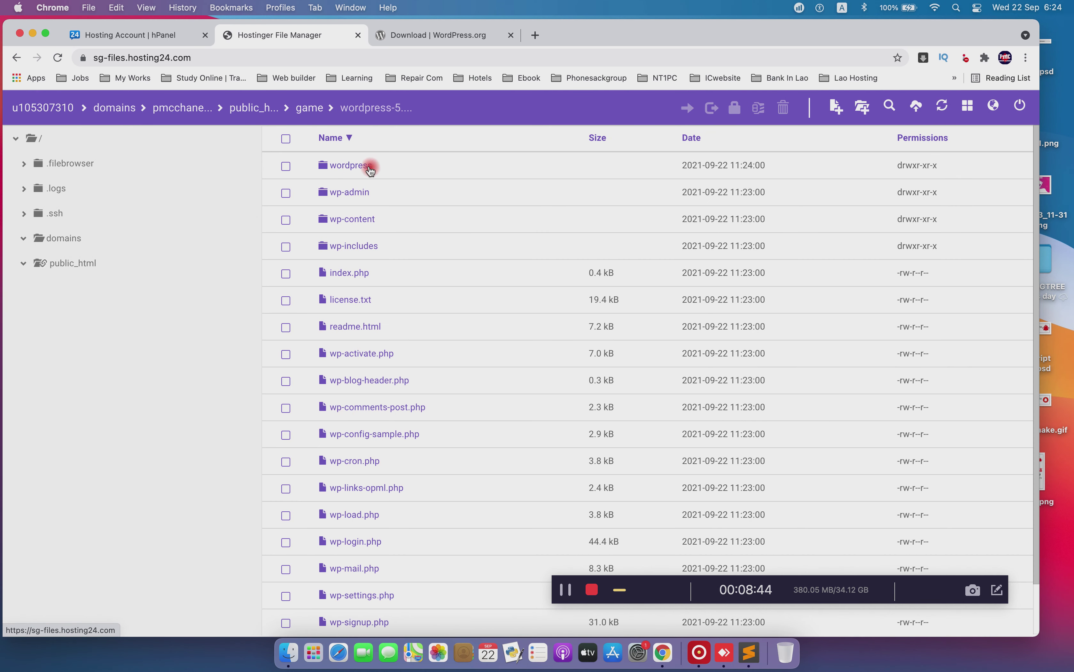
left_click(285, 140)
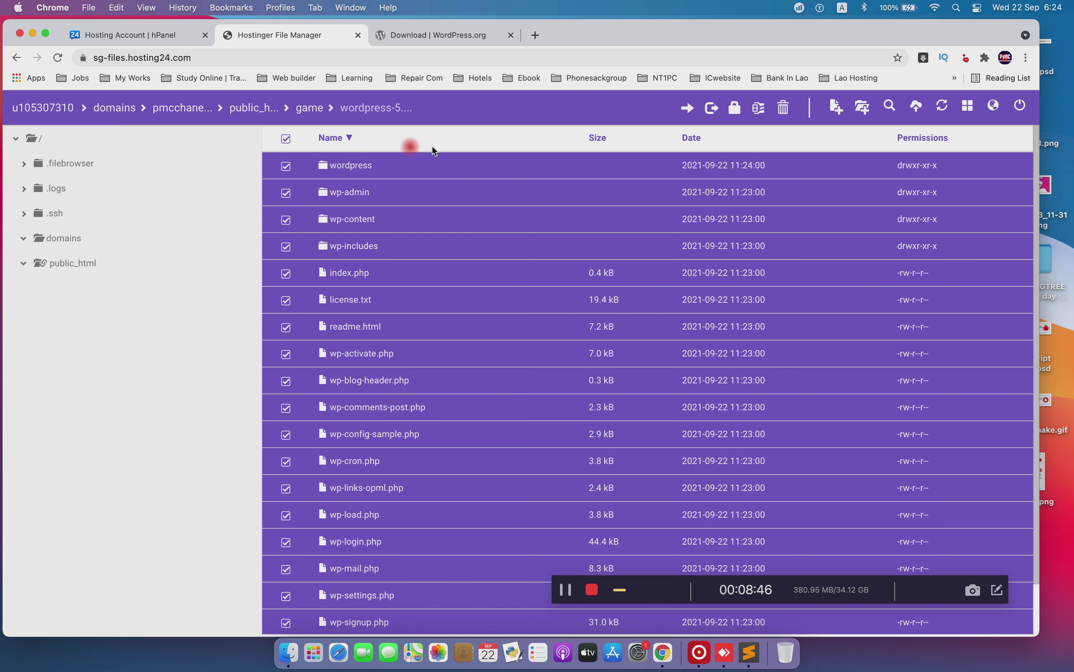
right_click(560, 177)
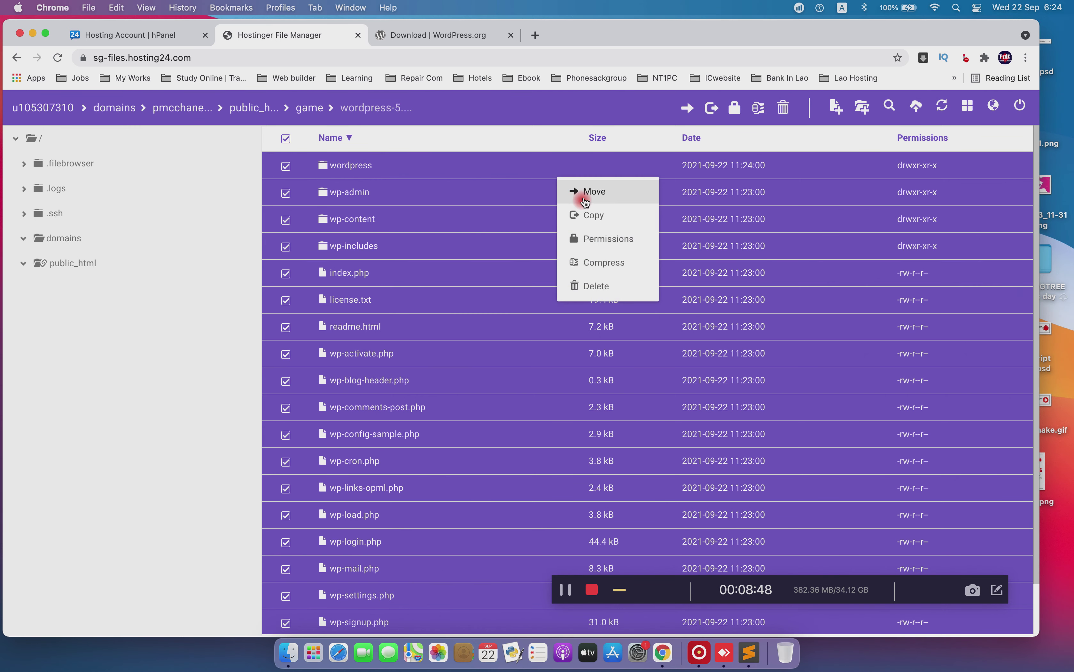
left_click(577, 193)
left_click(366, 214)
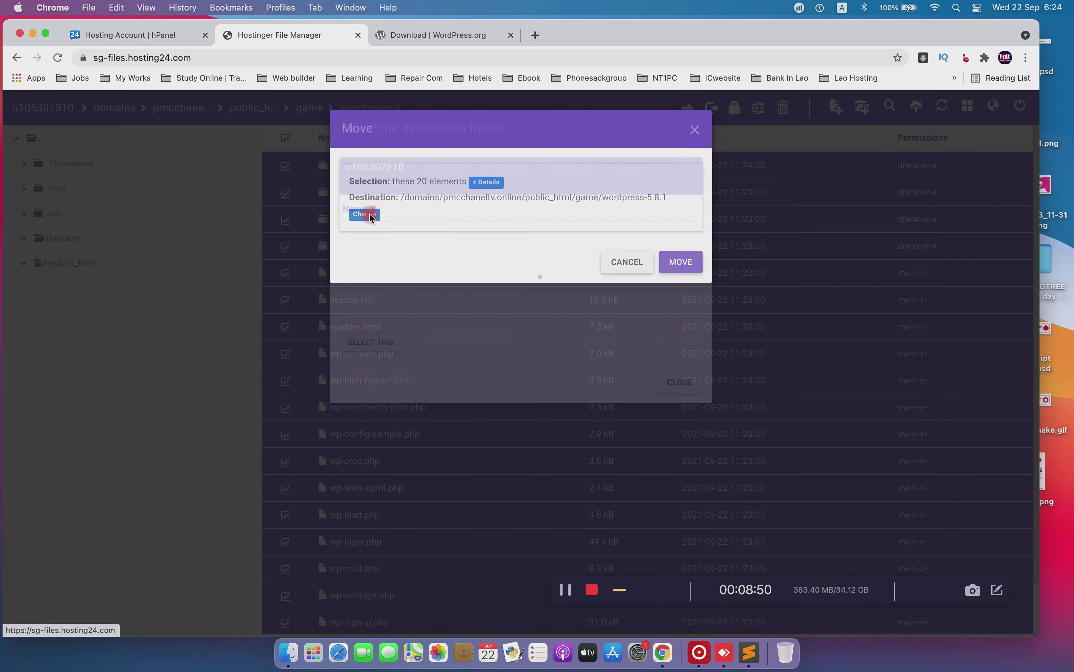
left_click(619, 168)
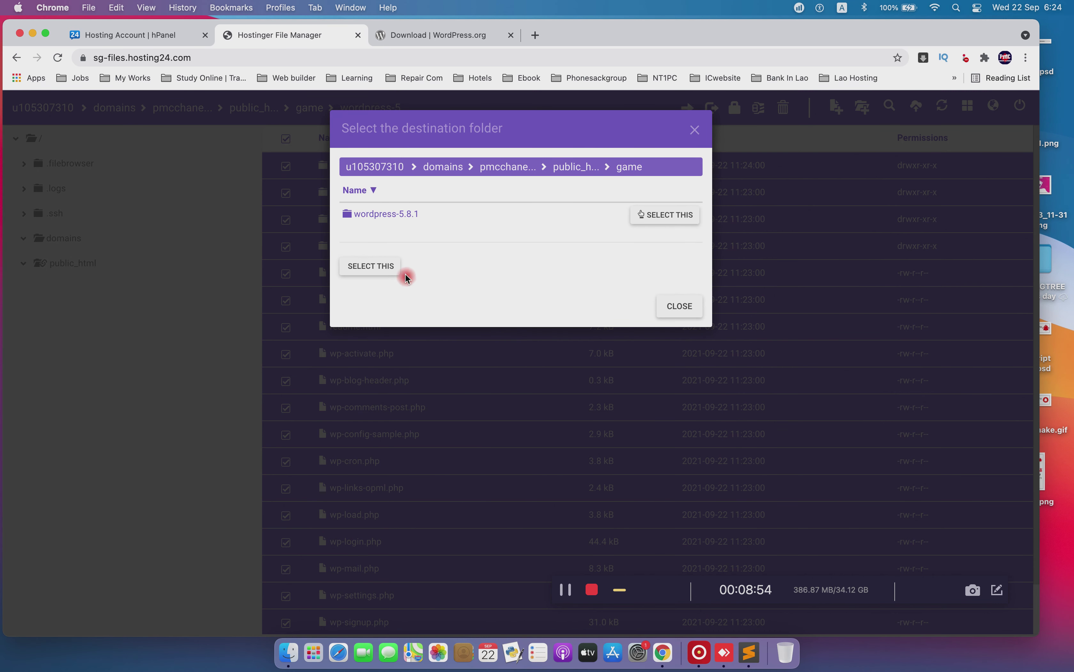
left_click(388, 268)
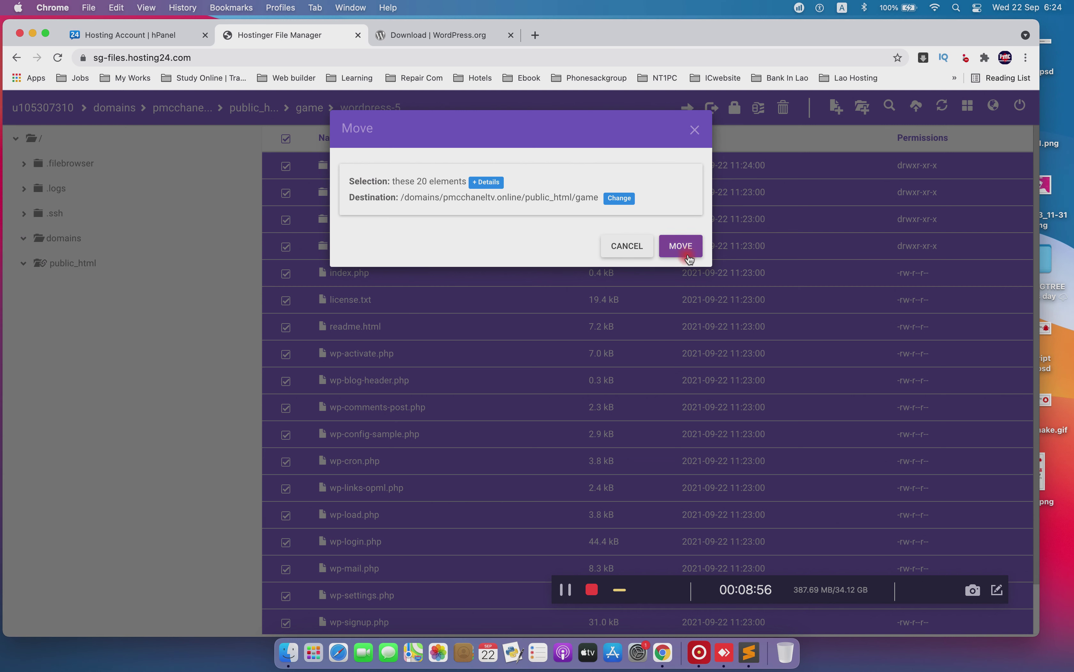
left_click(681, 247)
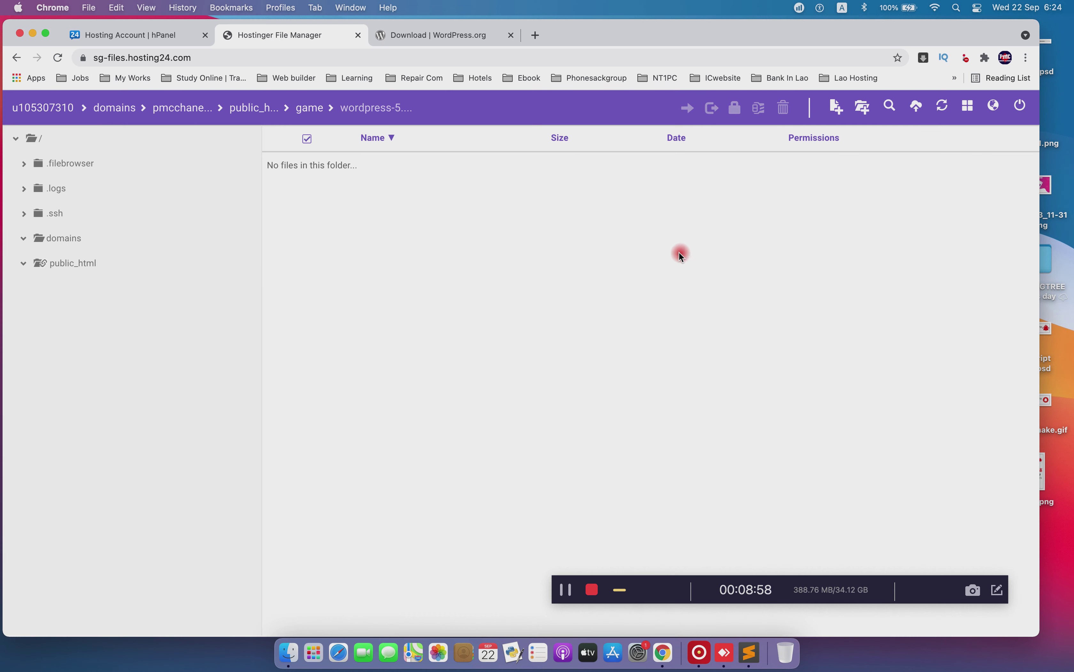
Delete the emptied wordpress-5.8.1 folder from the game folder
left_click(326, 108)
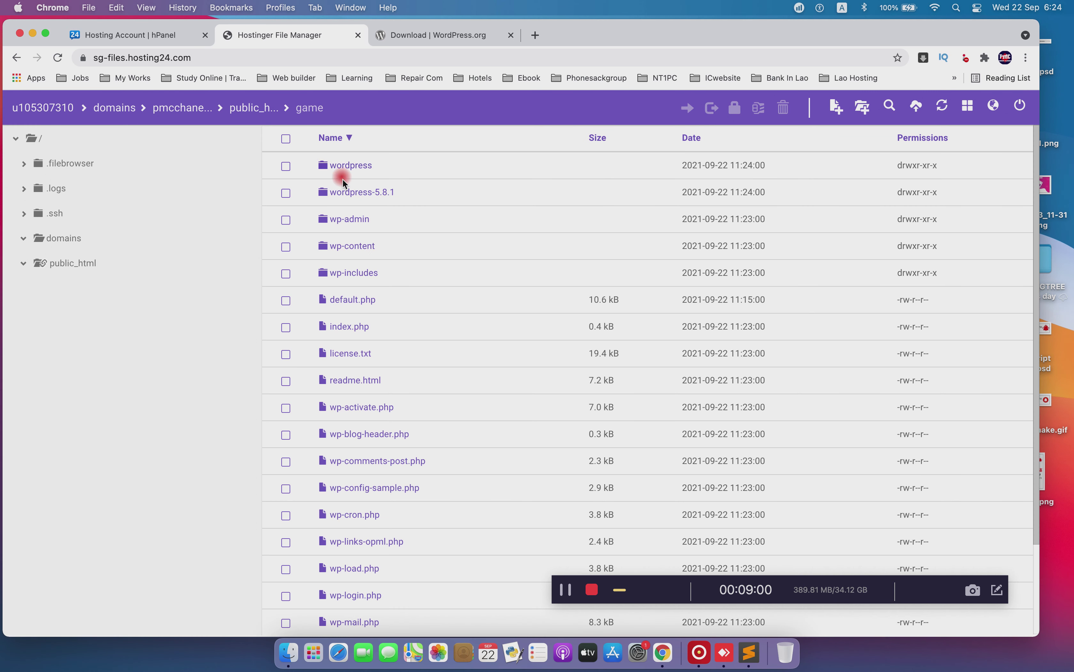
left_click(285, 193)
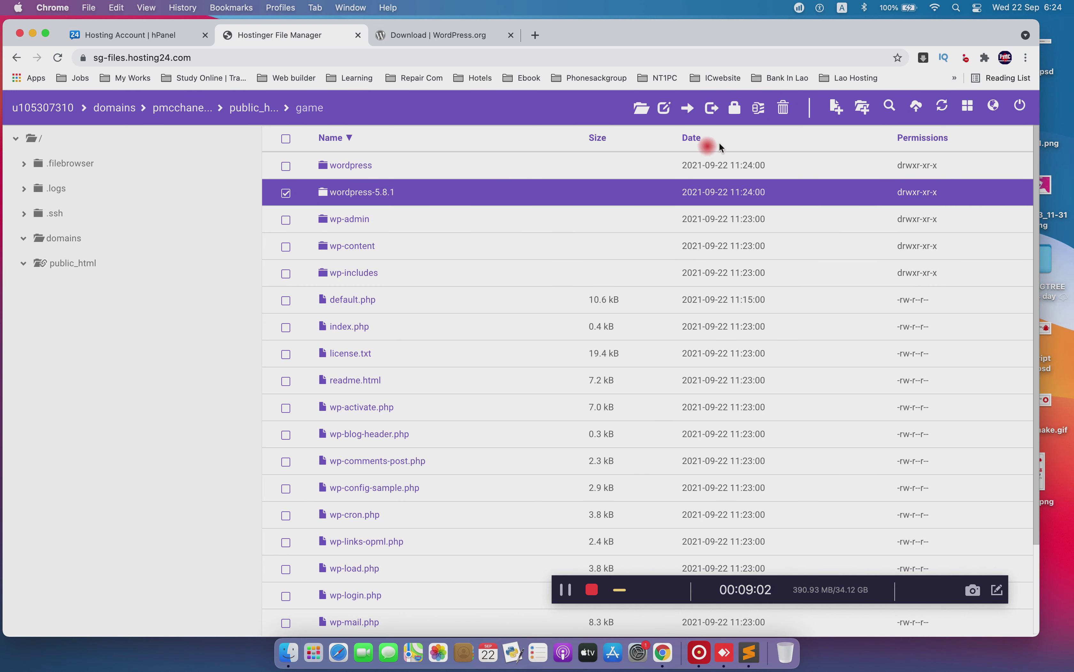
left_click(784, 108)
left_click(680, 204)
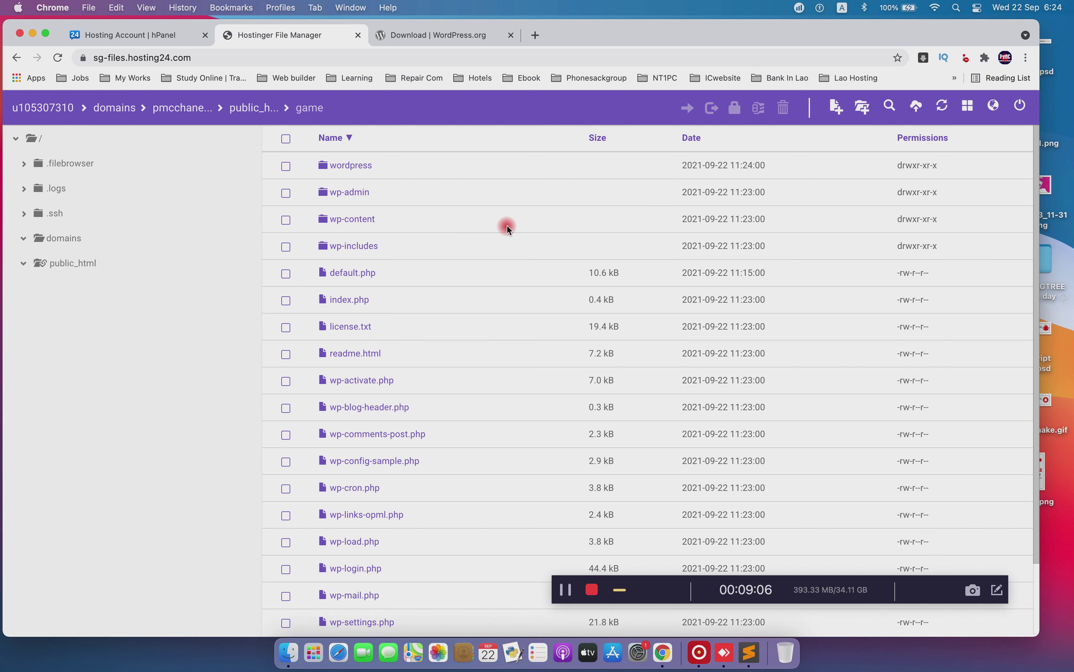
Open the hosting account's subdomain list in hPanel and copy the game.pmcchaneltv.online address
left_click(575, 590)
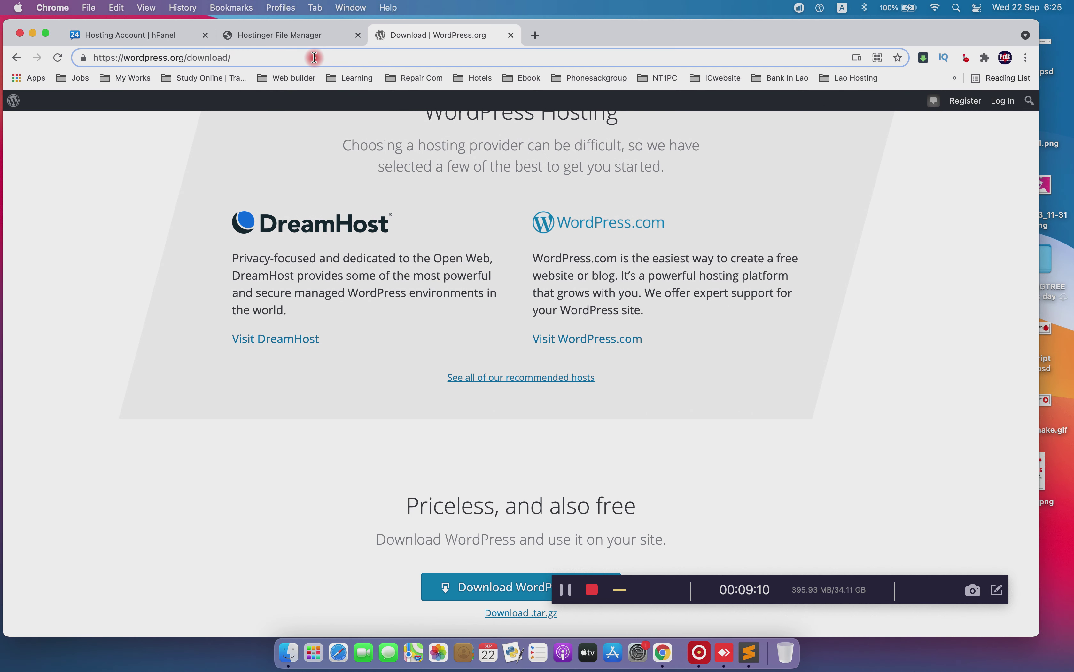
left_click(178, 35)
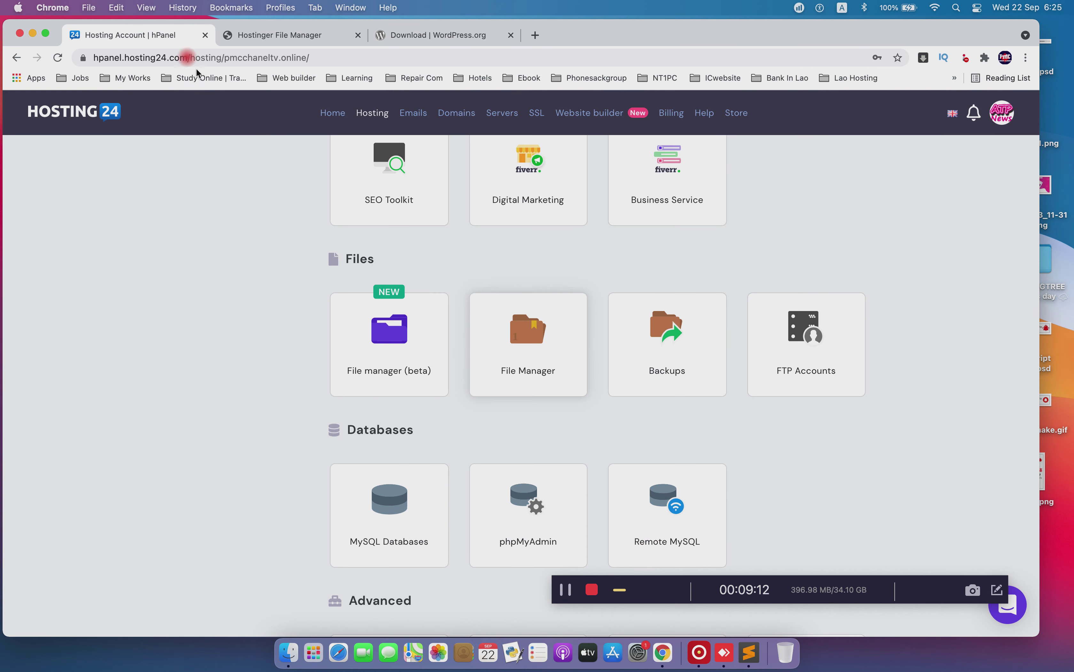
left_click(621, 300)
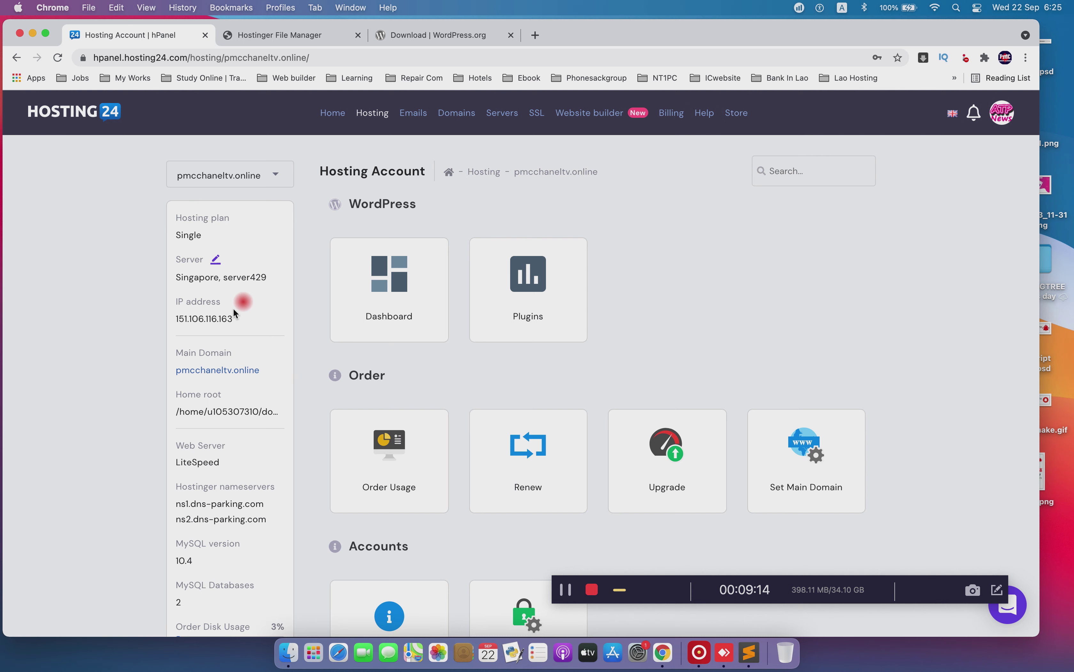
scroll(456, 449, "down", 10)
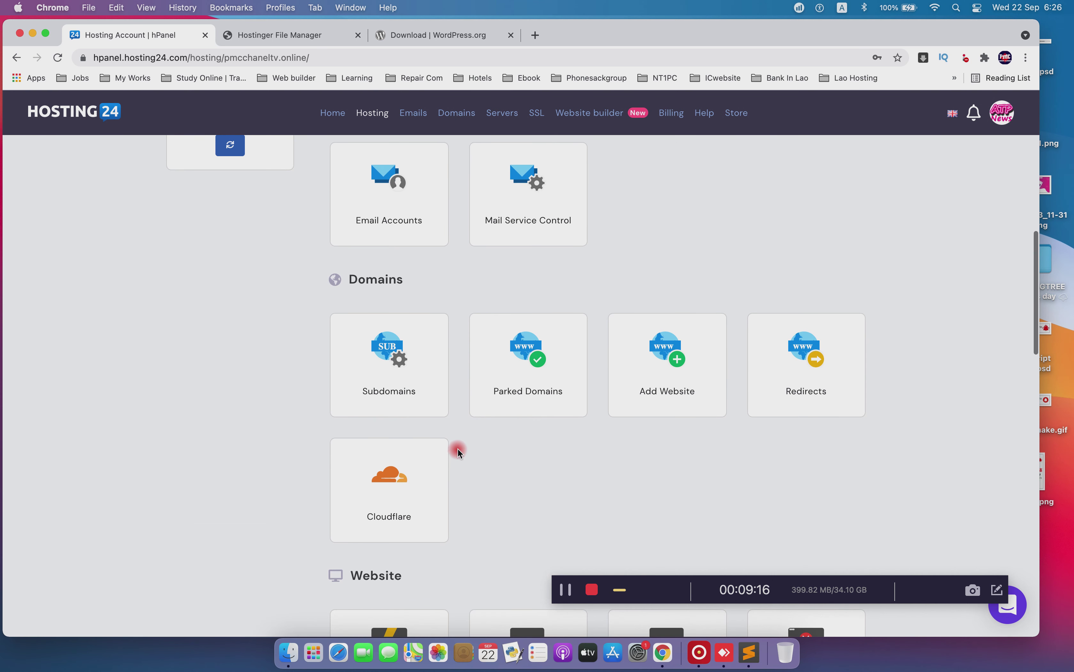
left_click(396, 385)
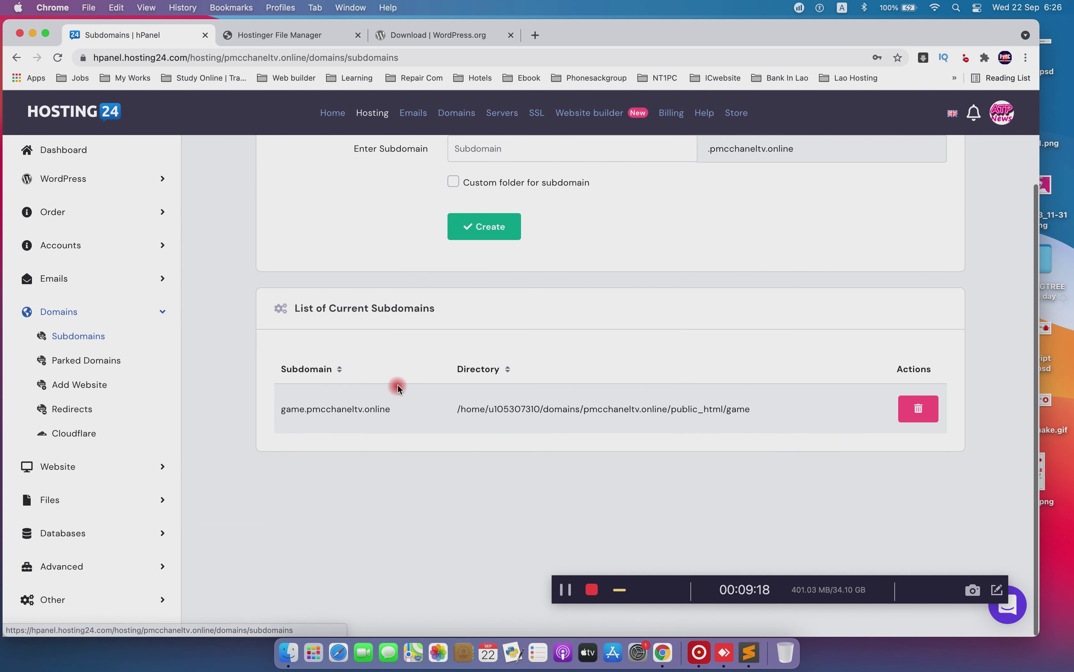
triple_click(321, 520)
key("super+c")
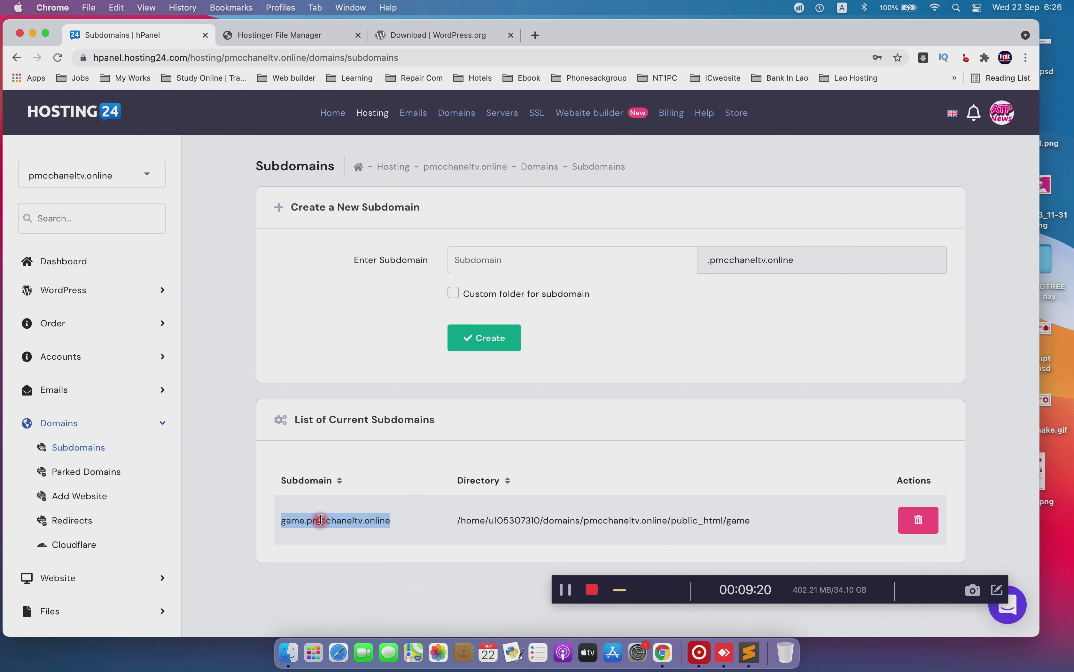
Load the copied game.pmcchaneltv.online address in place of the WordPress download page
left_click(457, 42)
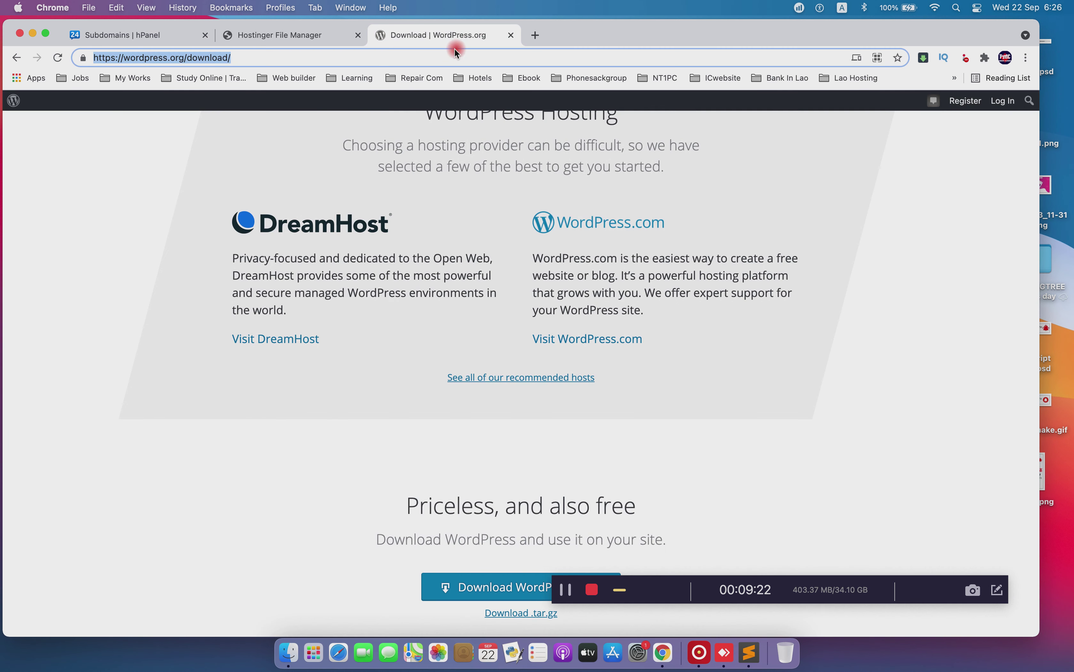
key("super+v")
key("Return")
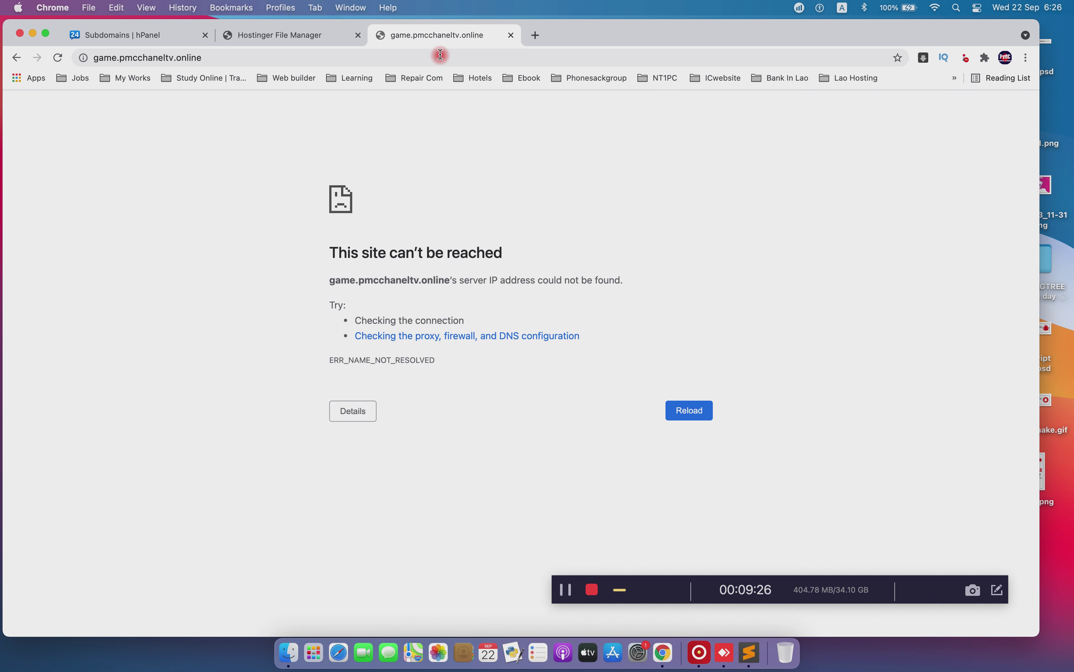
left_click(401, 54)
left_click(401, 53)
Check the game subdomain's directory in the subdomain list against the public_html folder in the file manager
left_click(235, 37)
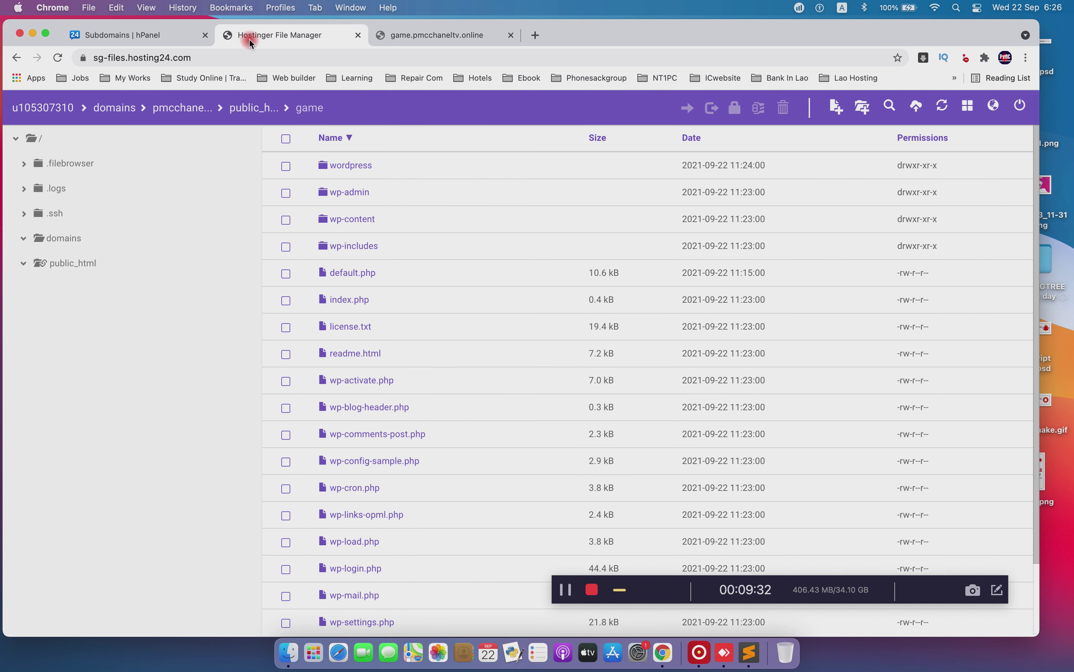
left_click(177, 39)
left_click(362, 434)
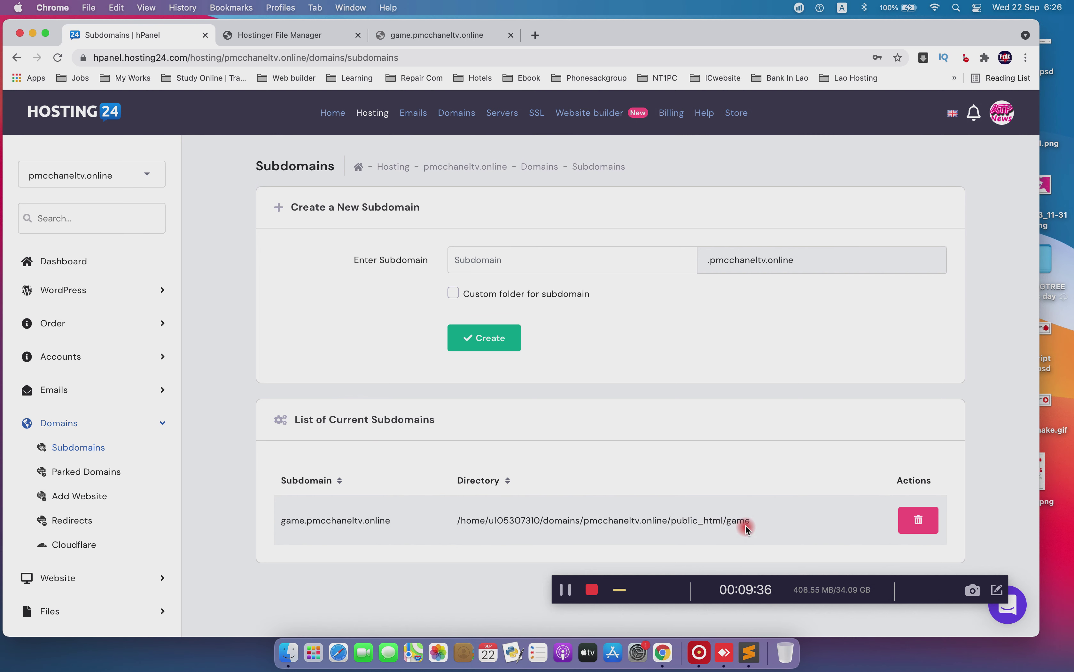
left_click(291, 41)
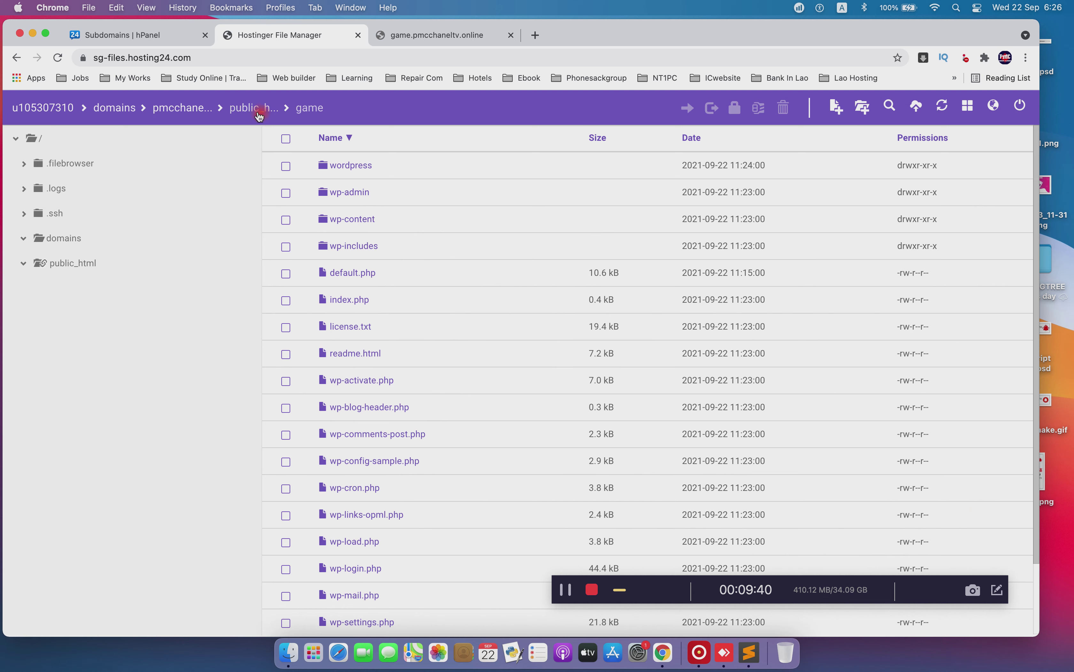
left_click(249, 106)
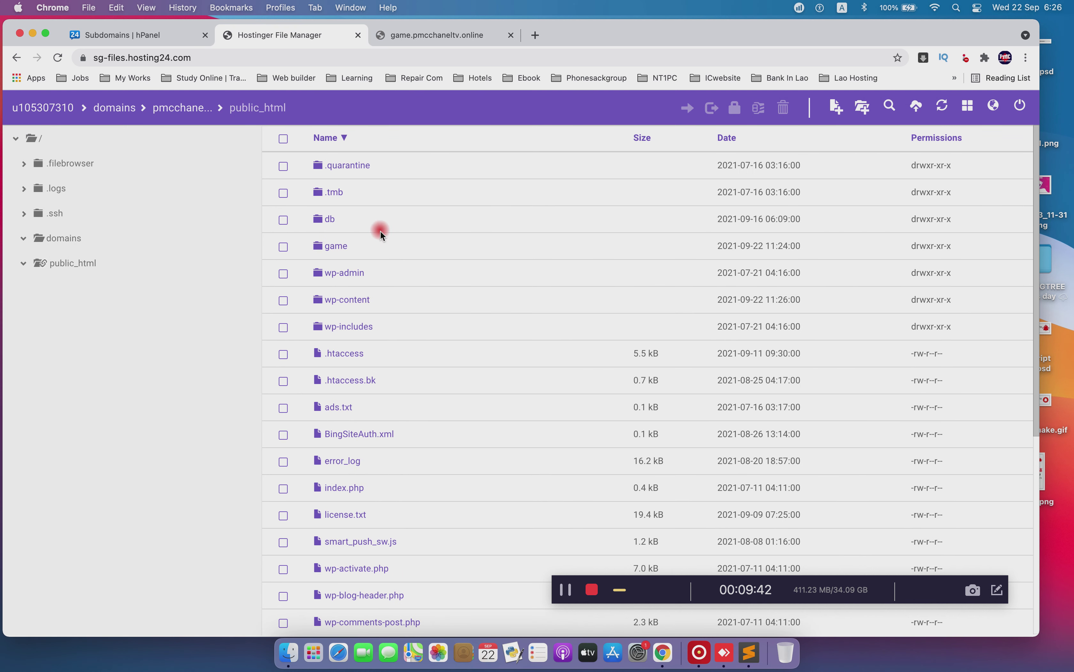
Load the main domain pmcchaneltv.online in the tab used for the subdomain test
left_click(411, 36)
left_click(399, 58)
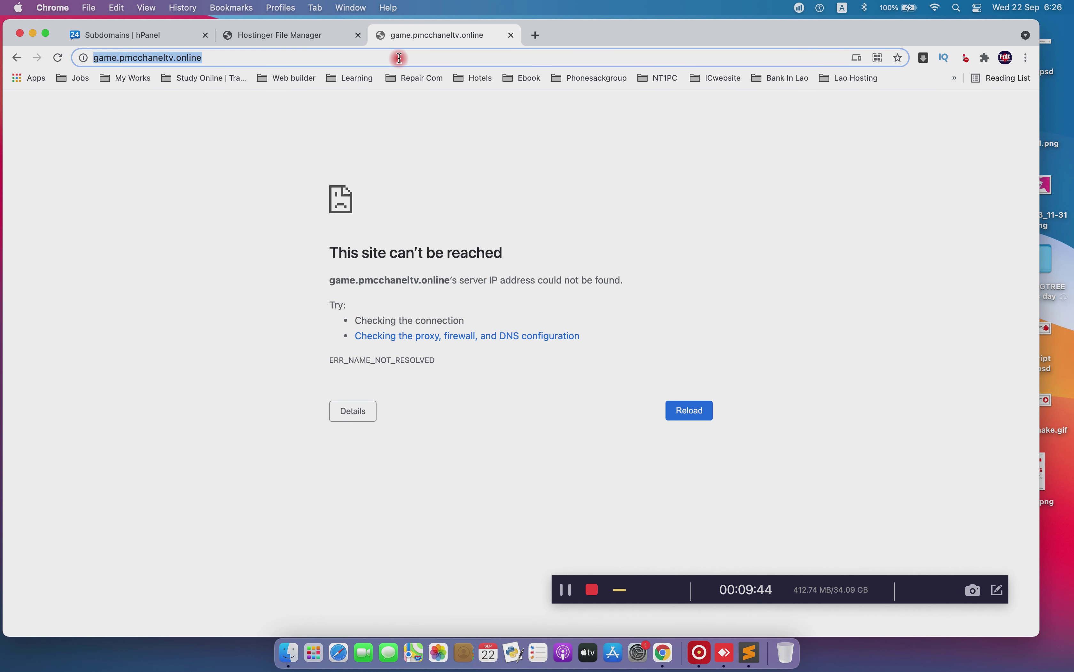
type("pmc")
key("Return")
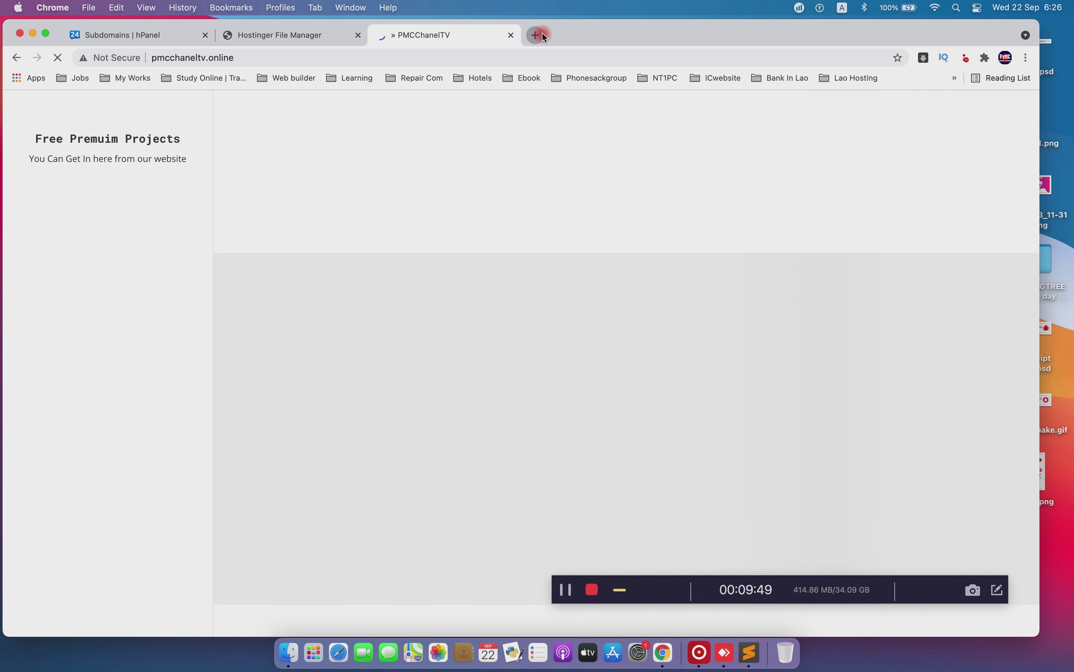
Open game.pmcchaneltv.online in a new browser tab
left_click(536, 35)
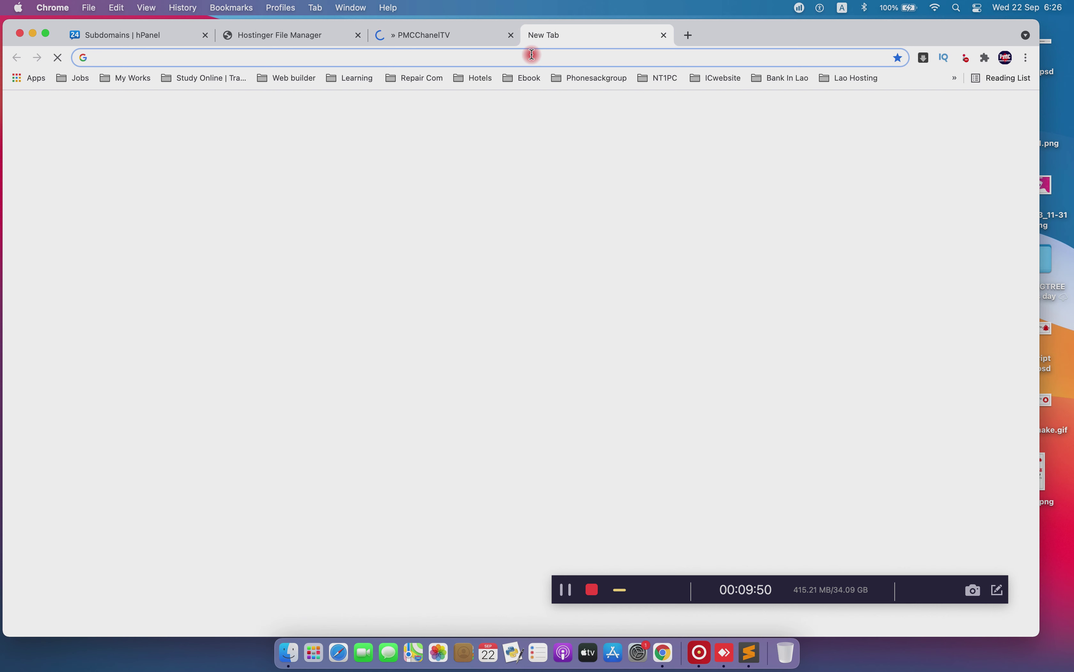
type("p")
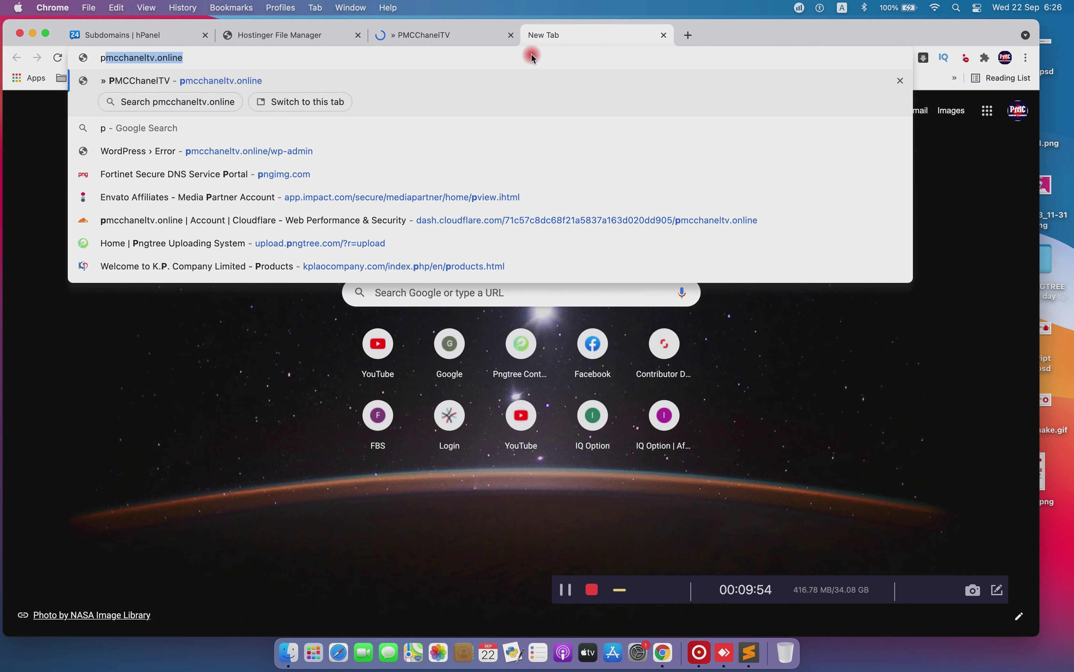
key("Right")
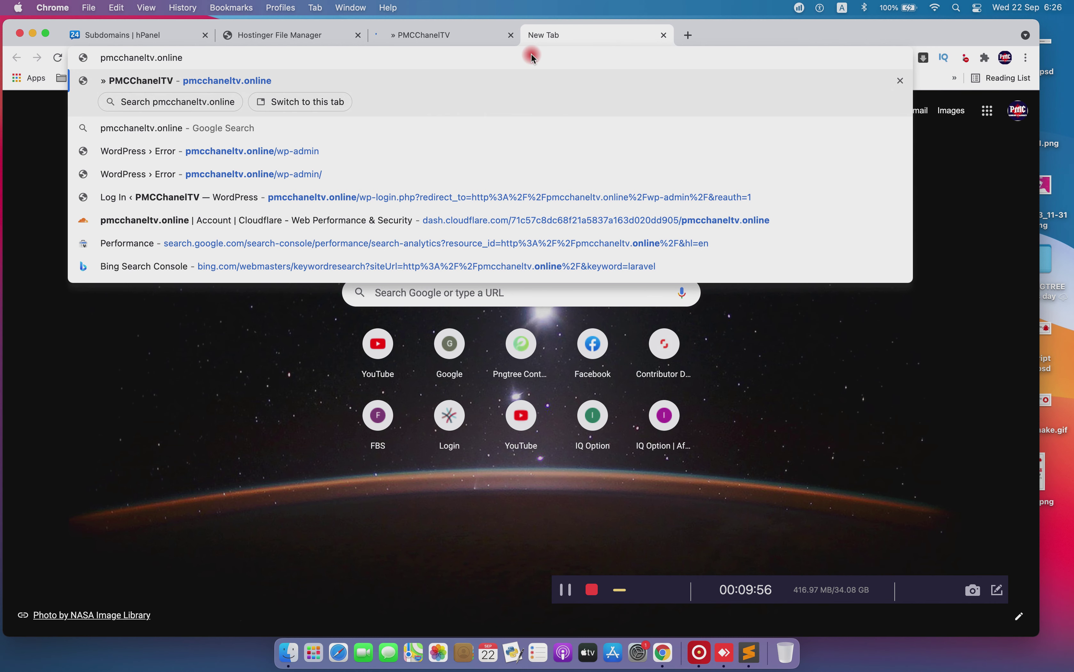
key("super+Left")
type("game.")
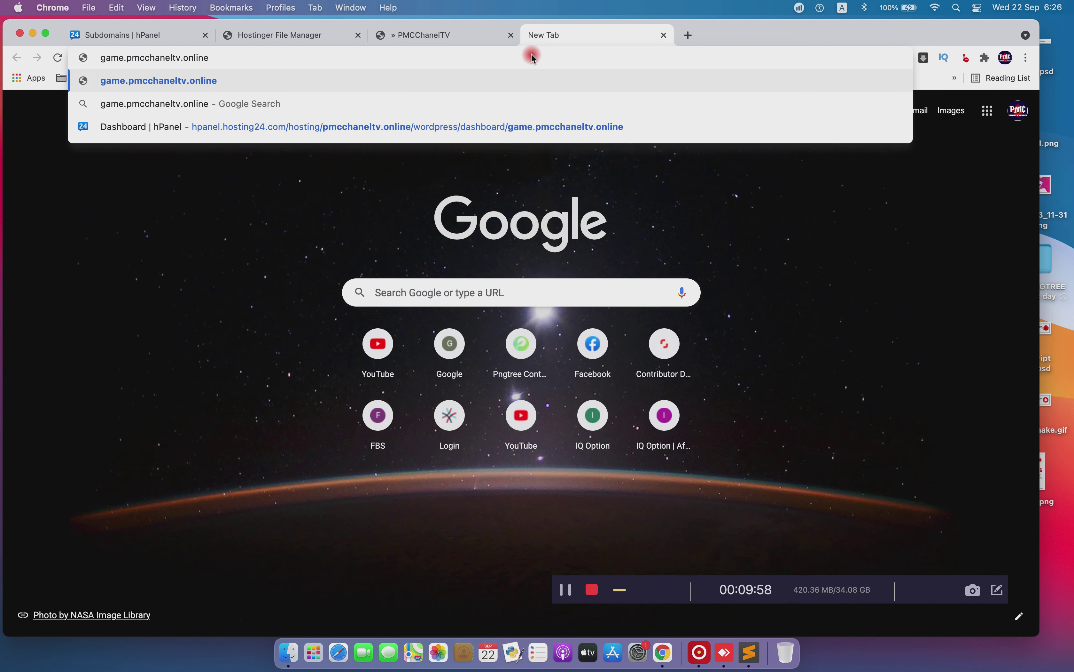
key("Return")
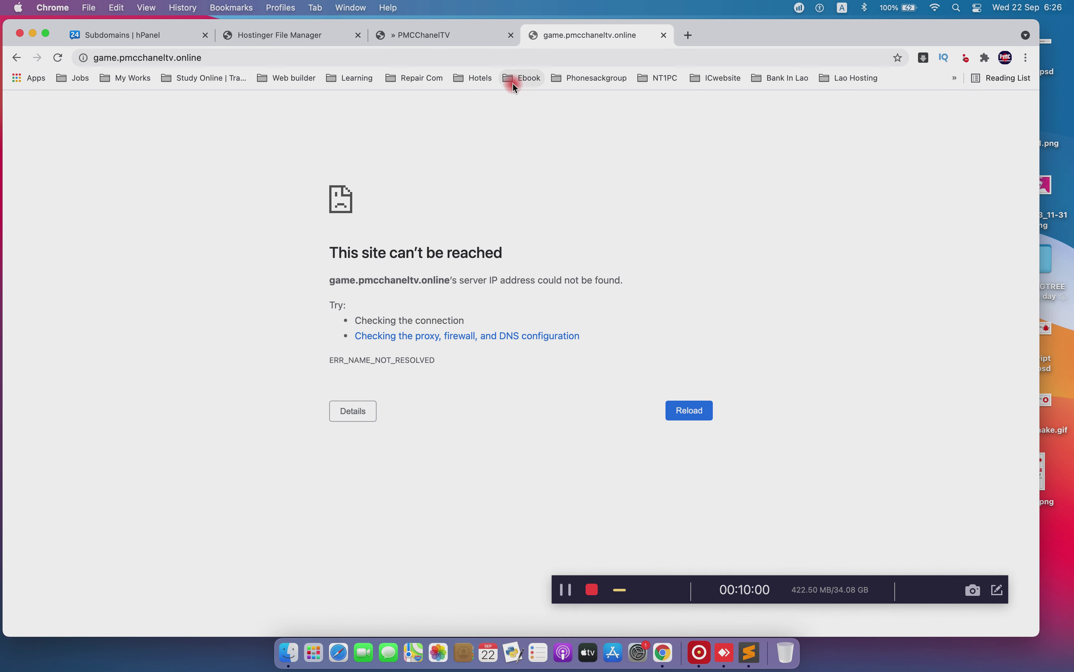
Close the main domain's tab and review the contents of the game folder in the file manager
left_click(471, 38)
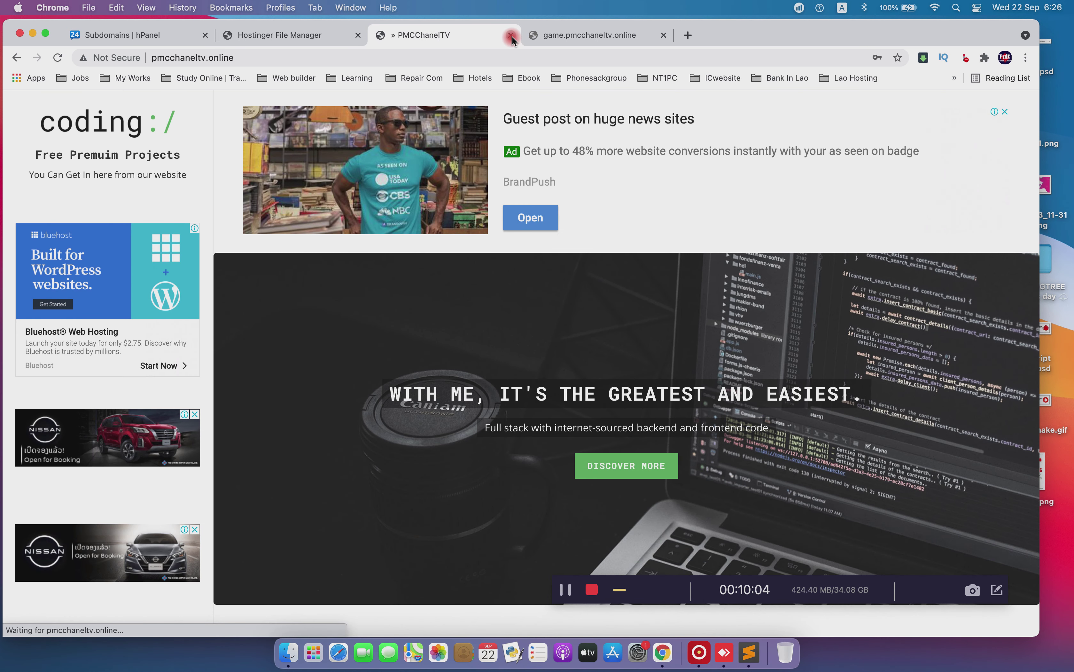
left_click(511, 37)
left_click(307, 34)
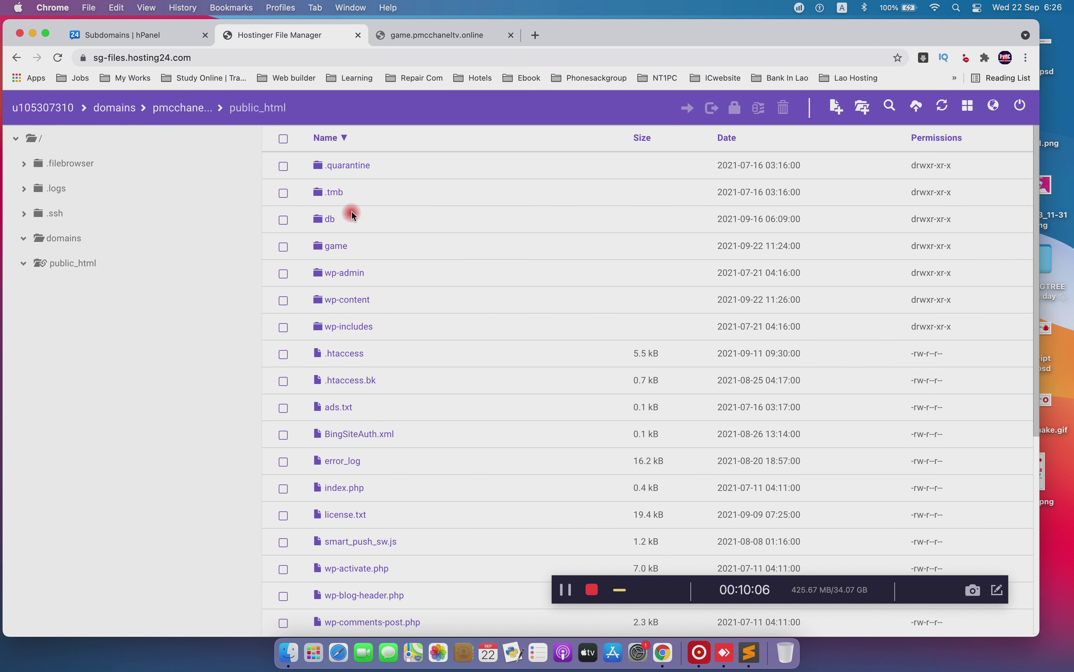
double_click(346, 245)
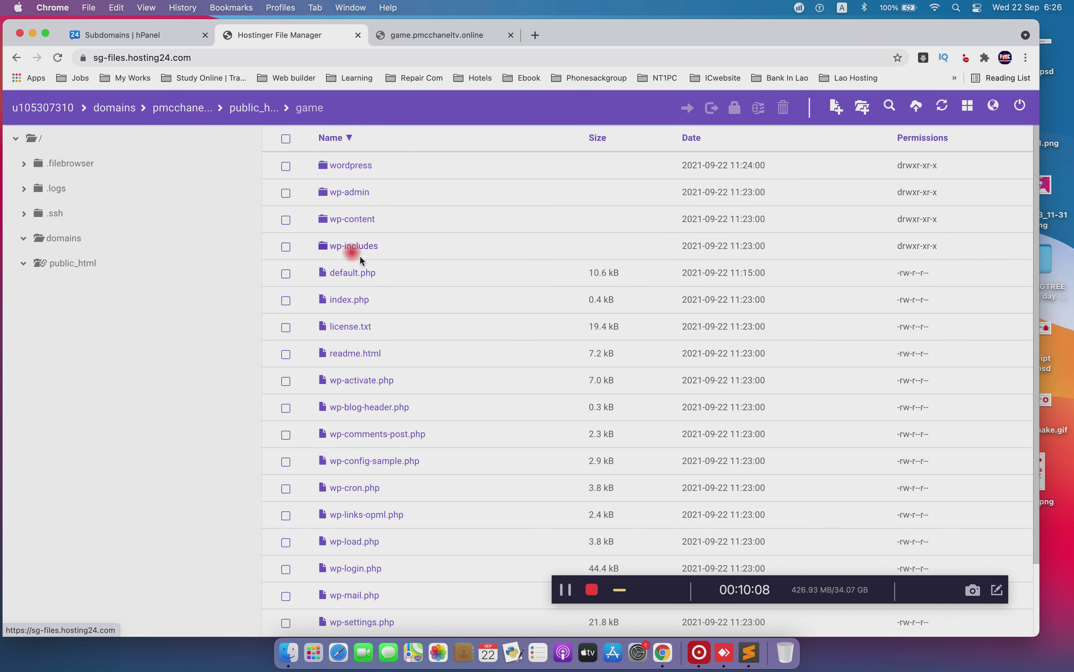
scroll(433, 284, "down", 3)
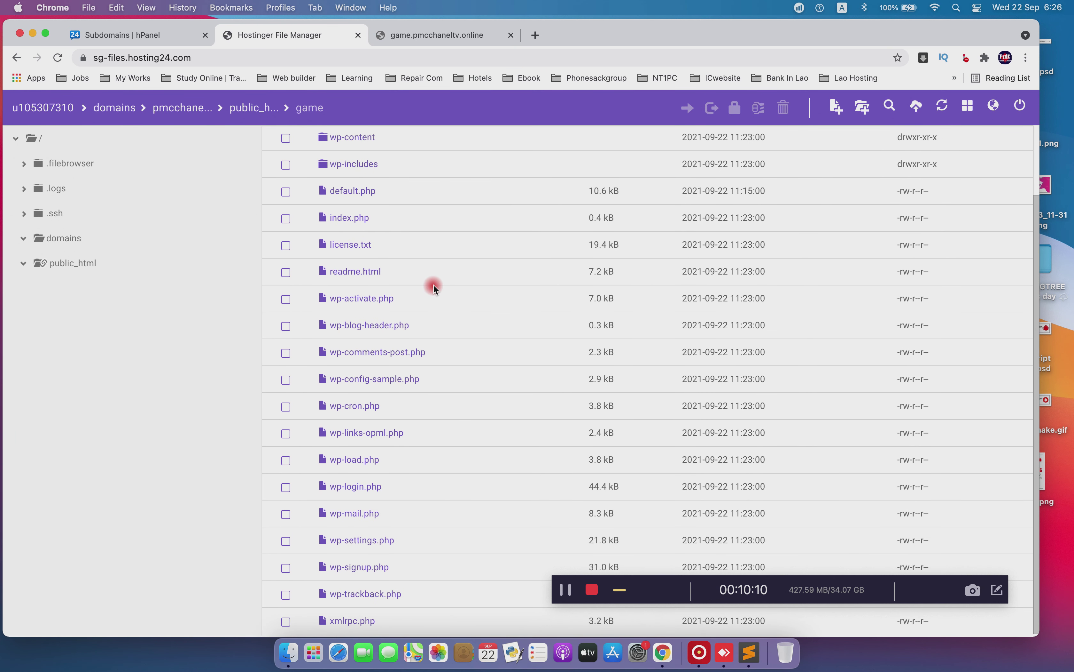
scroll(434, 284, "up", 3)
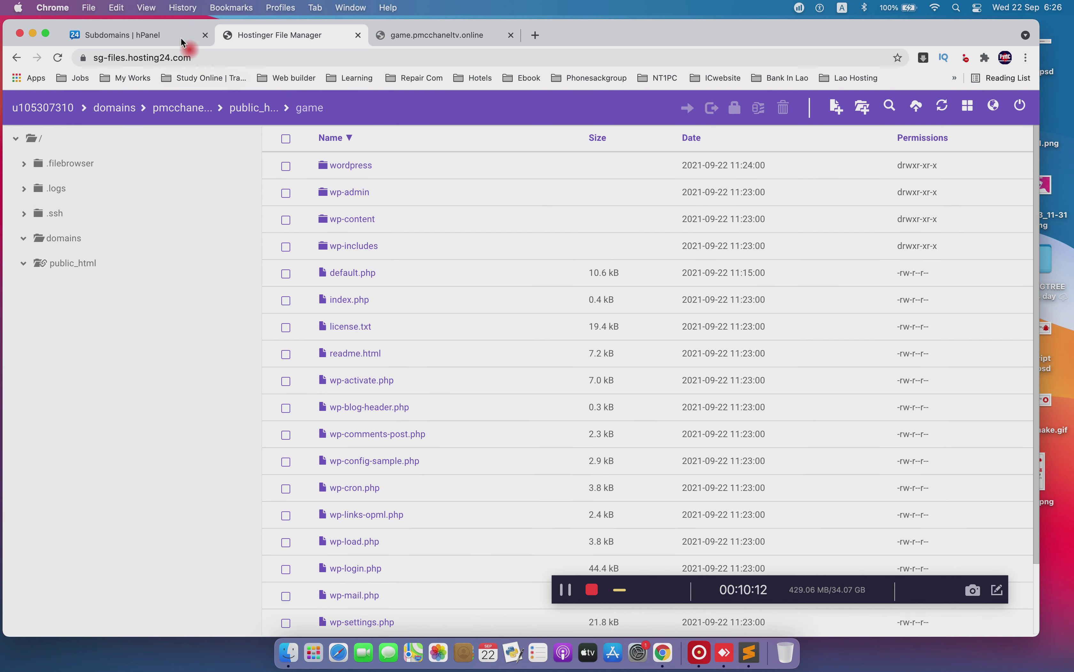
Check the game subdomain's directory path, and reopen the Subdomains page from the hosting account dashboard
left_click(168, 34)
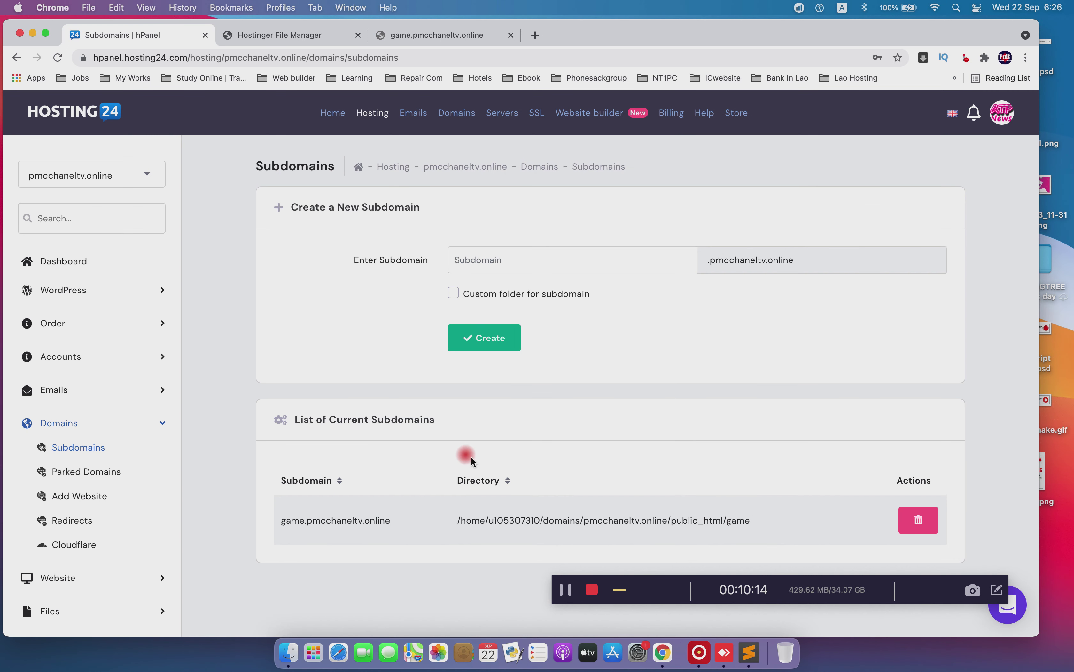
triple_click(612, 522)
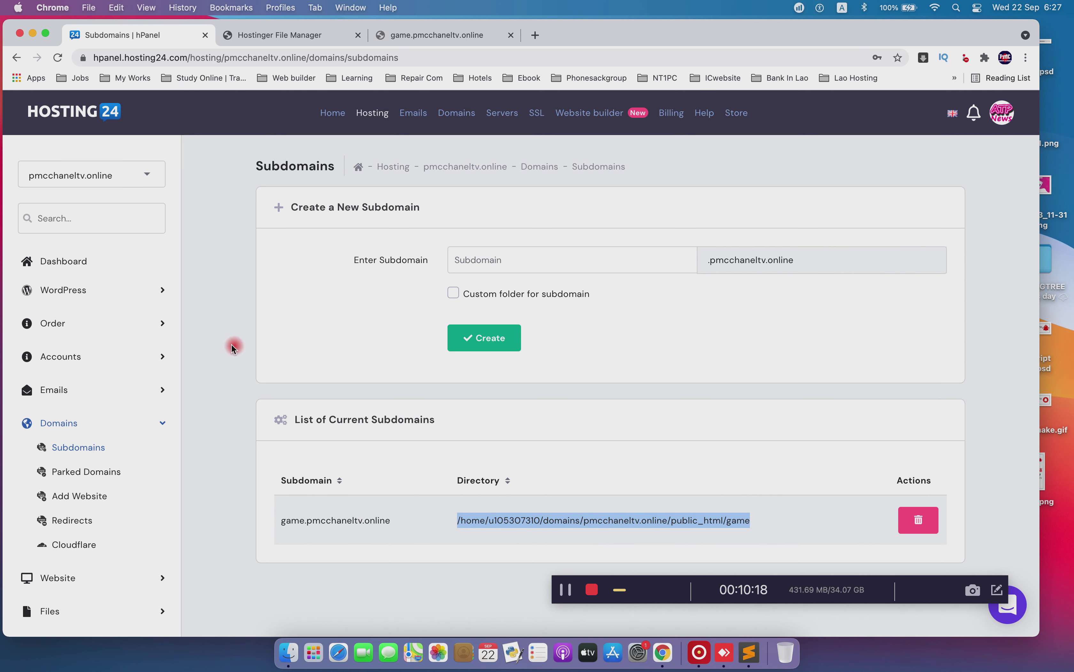
left_click(62, 263)
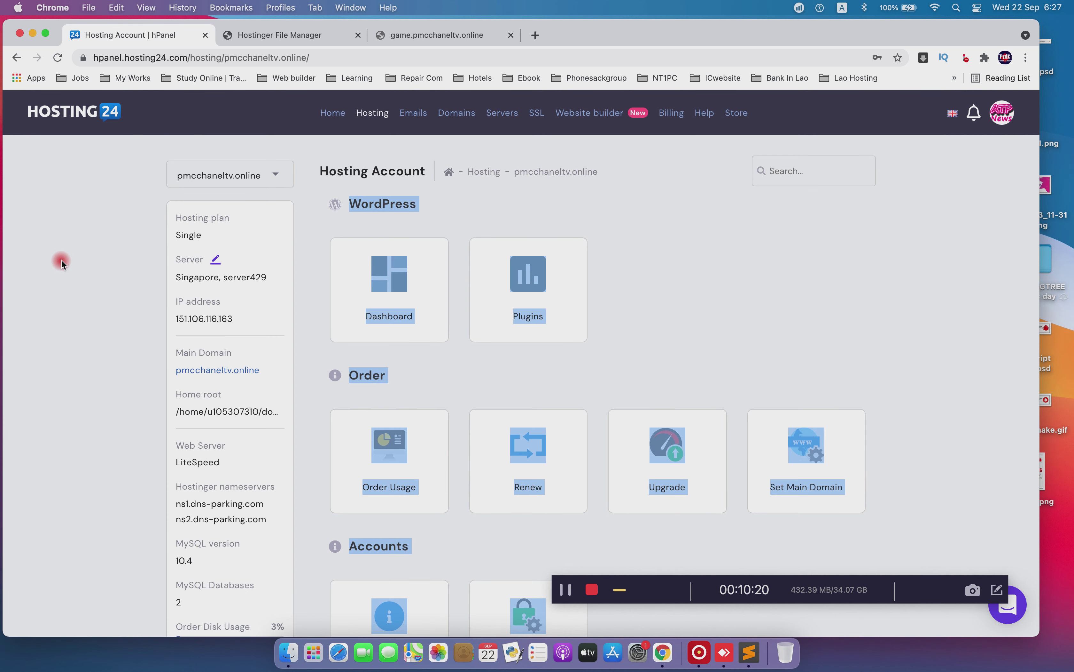
scroll(657, 310, "down", 15)
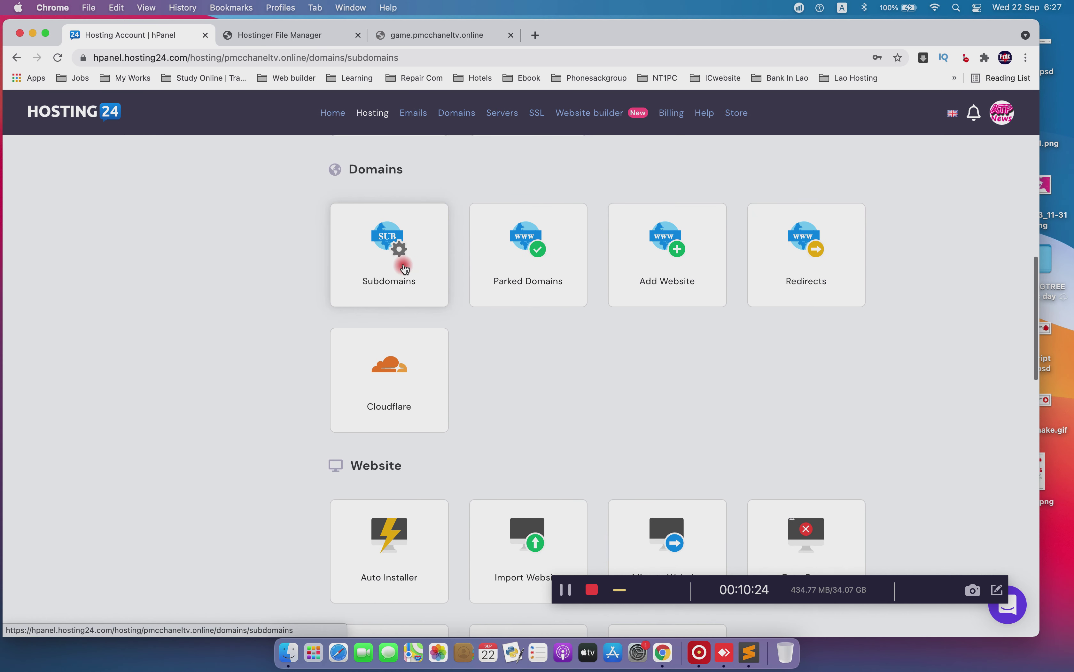
left_click(400, 262)
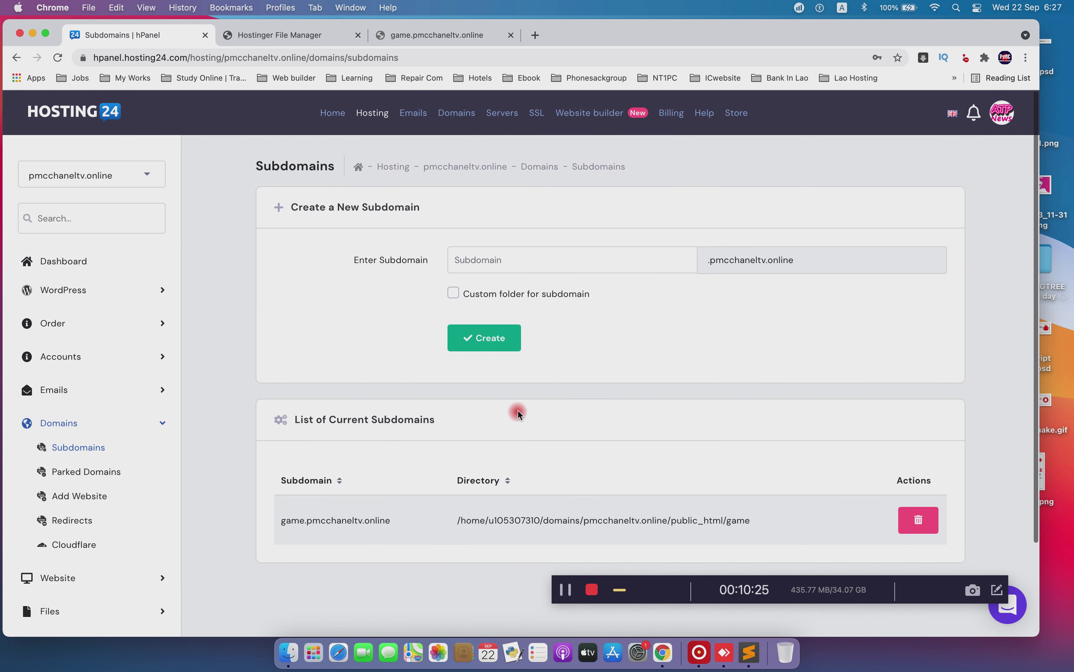
Copy the address game.pmcchaneltv.online from the subdomain list, load it in the subdomain test tab and retry the page
double_click(342, 518)
key("super+c")
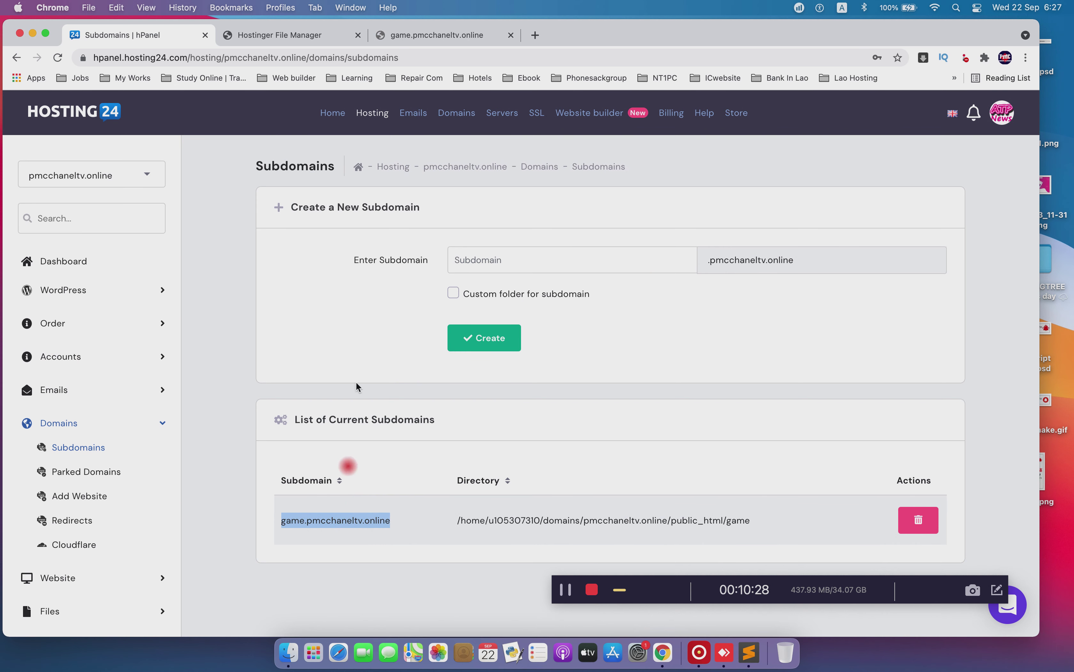
left_click(430, 35)
left_click(420, 57)
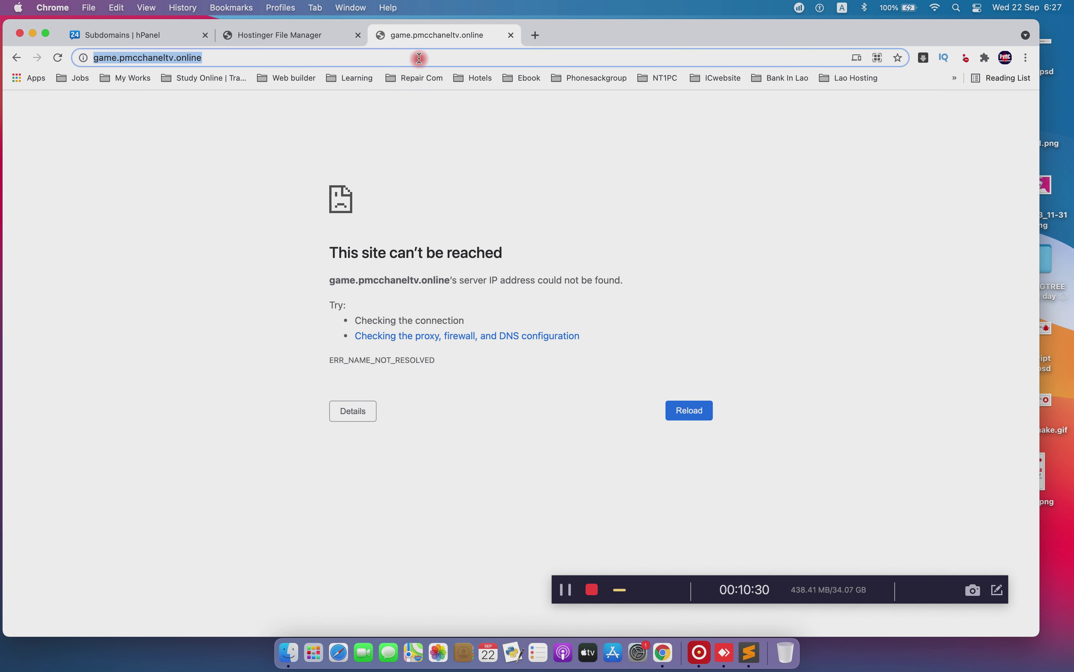
key("super+v")
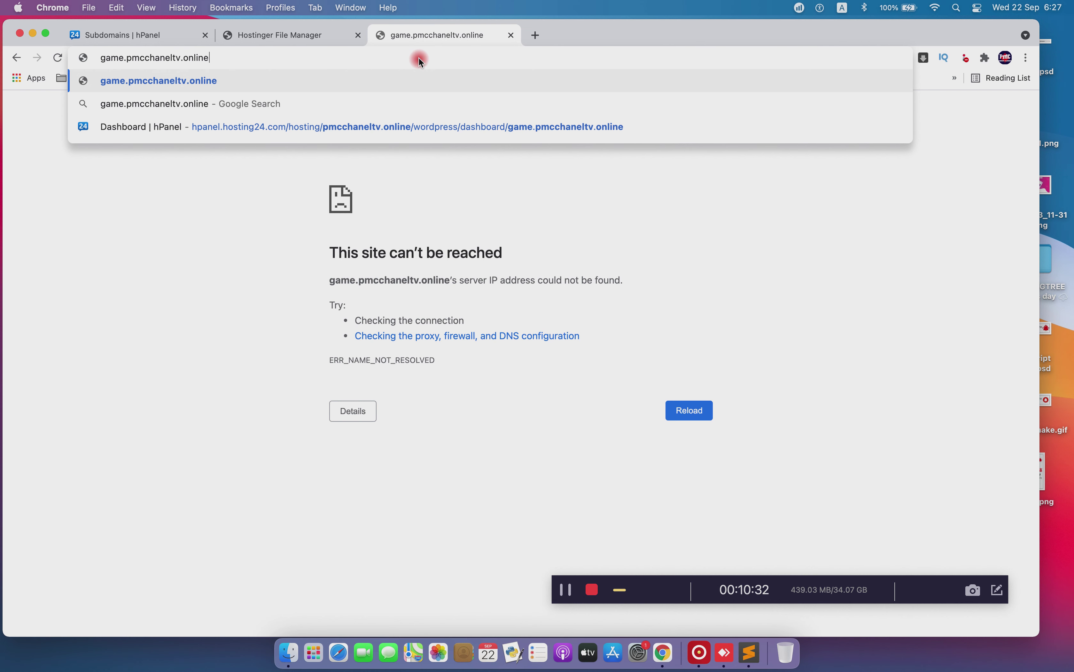
key("Return")
left_click(694, 406)
left_click(690, 409)
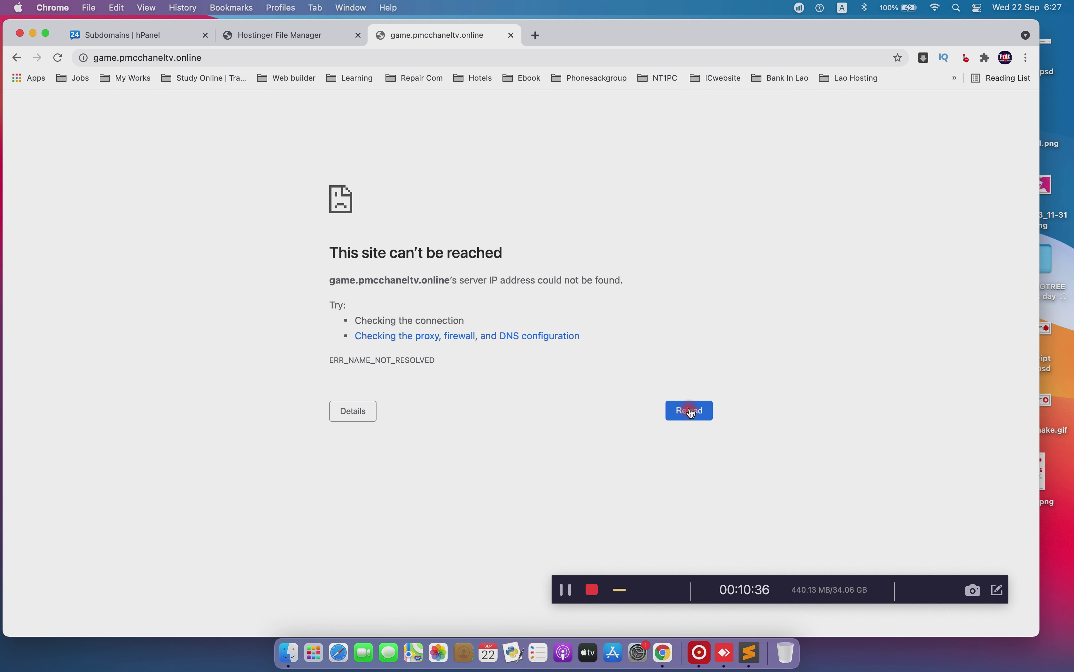
left_click(95, 61)
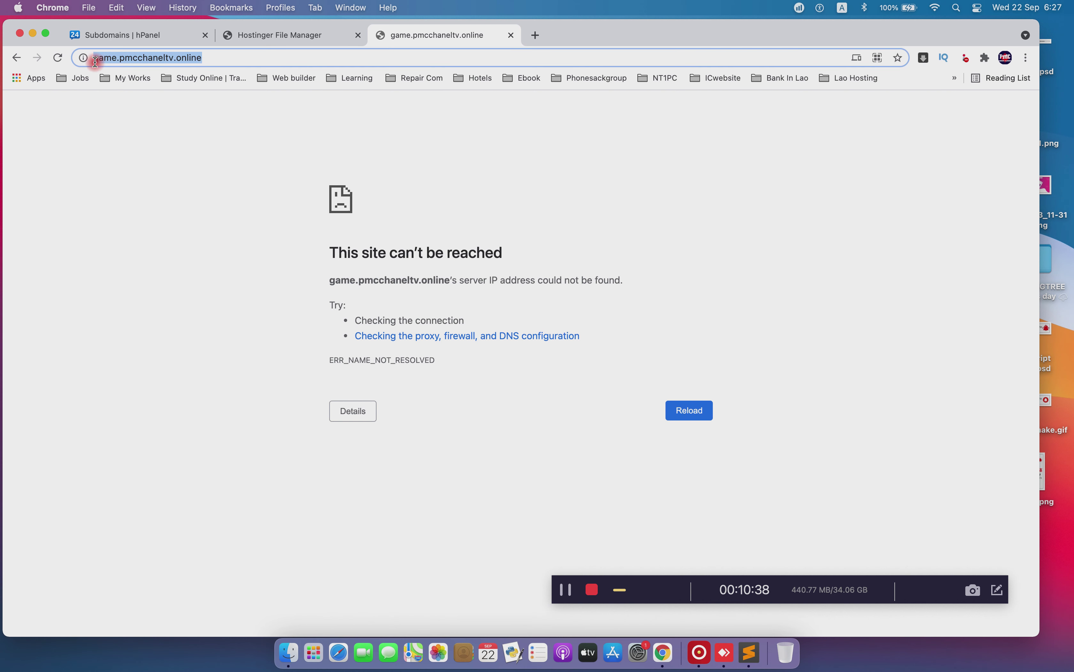
key("Left")
type("html")
key("BackSpace")
key("BackSpace")
type("tp")
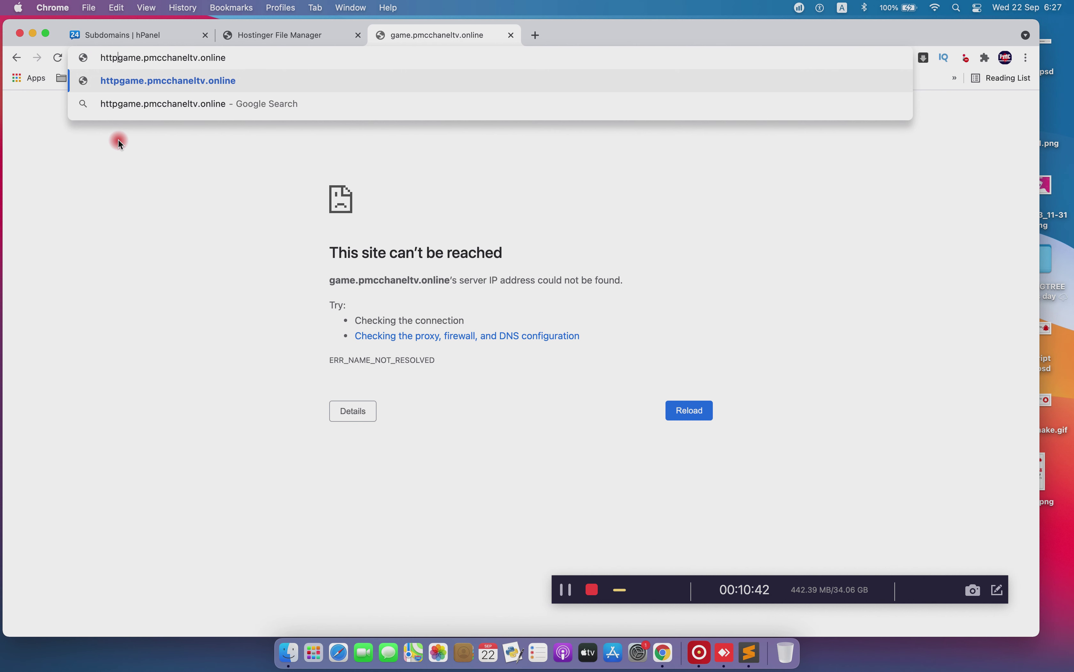
type("://")
key("Return")
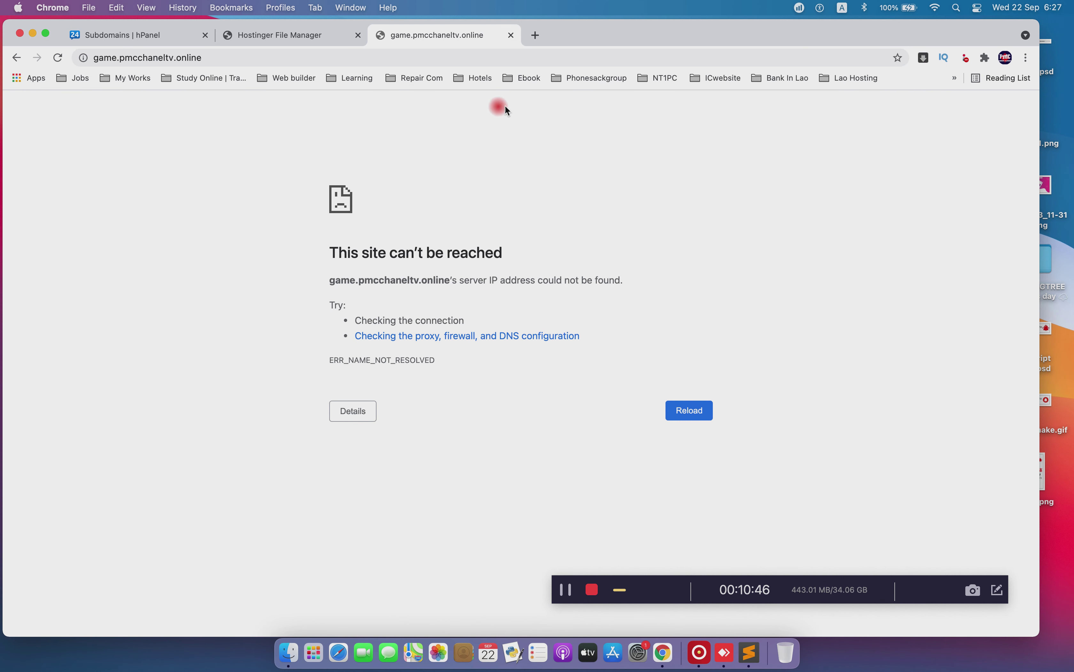
left_click(592, 589)
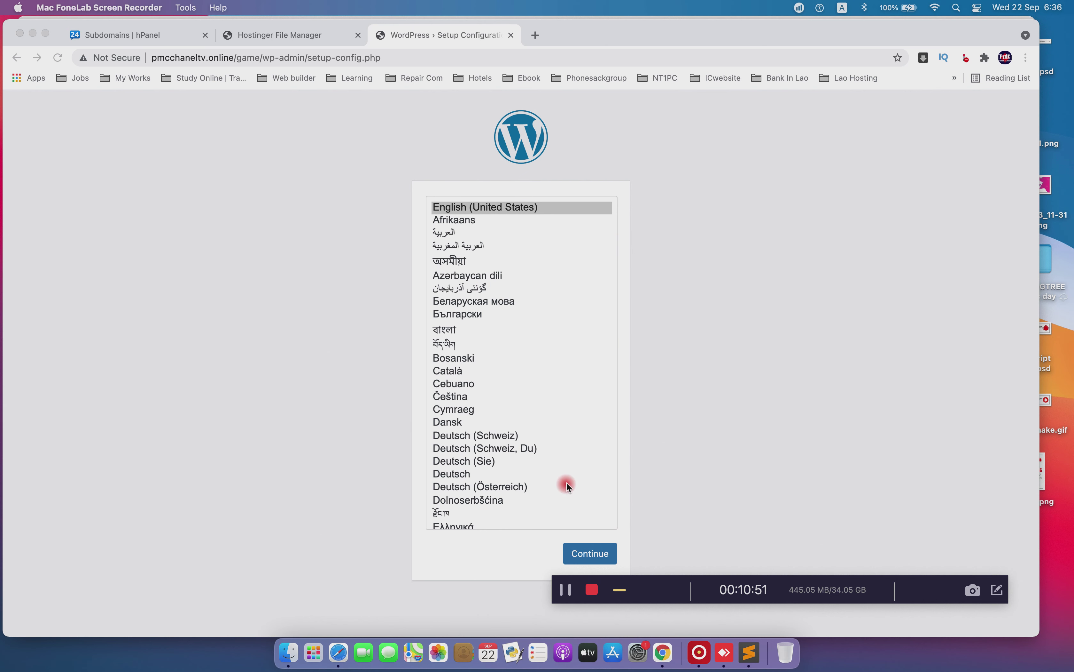
Continue the WordPress setup in English (United States), review the required database items and proceed to the connection details form
left_click(594, 548)
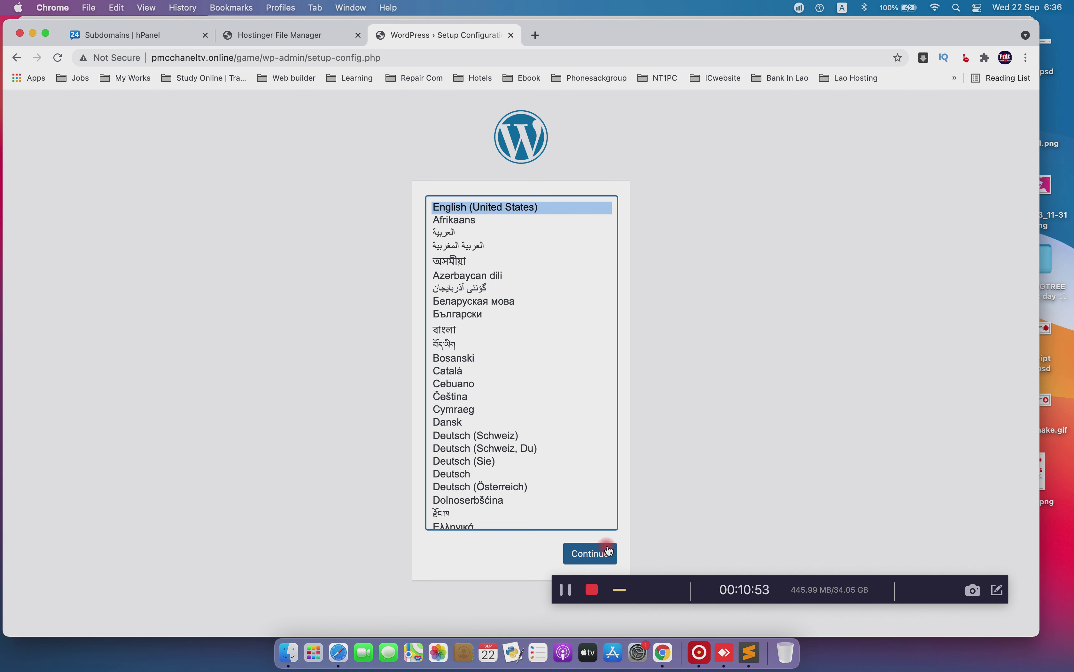
left_click(599, 555)
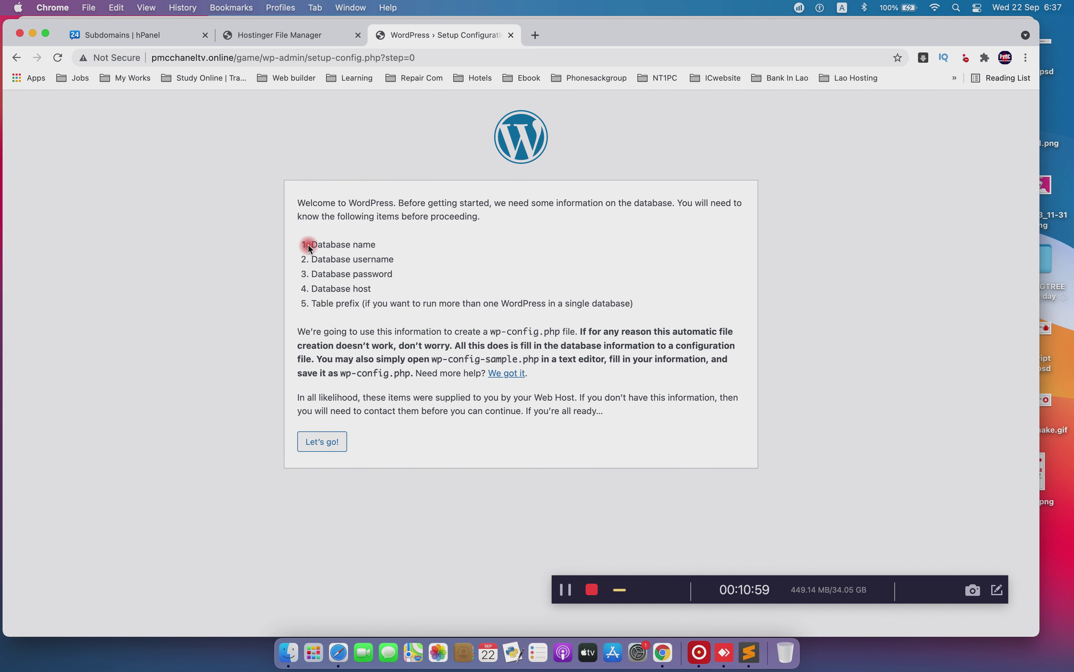
left_click_drag(336, 259, 390, 262)
left_click(371, 272)
triple_click(367, 273)
left_click(382, 285)
left_click(334, 447)
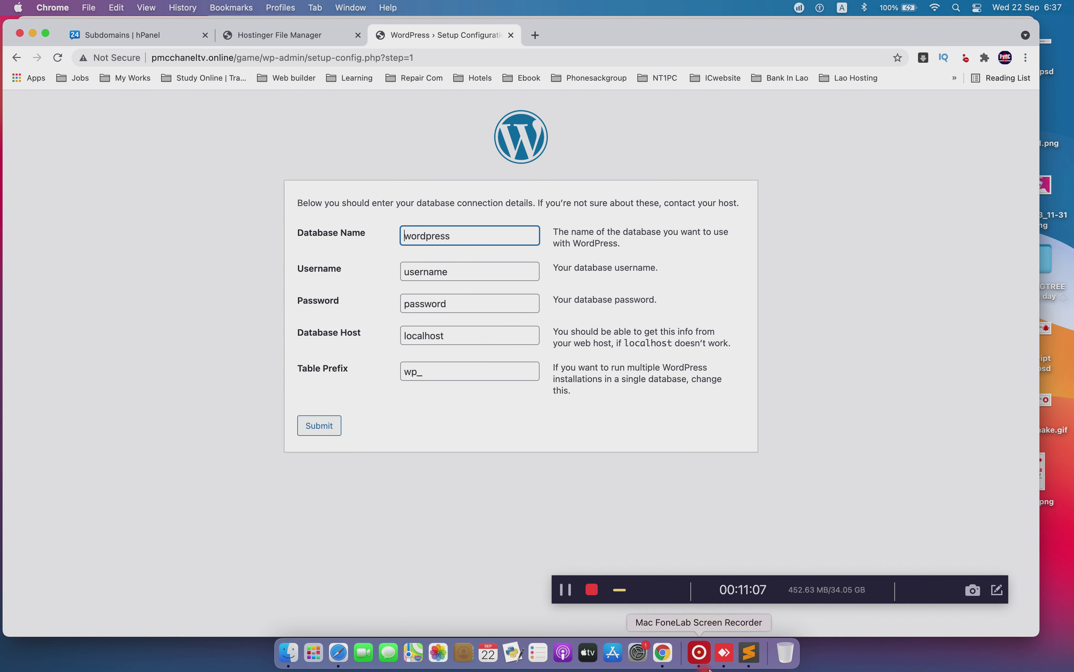
Copy the database username from the Sublime Text notes into both the Database Name and Username of the WordPress setup form
left_click(750, 652)
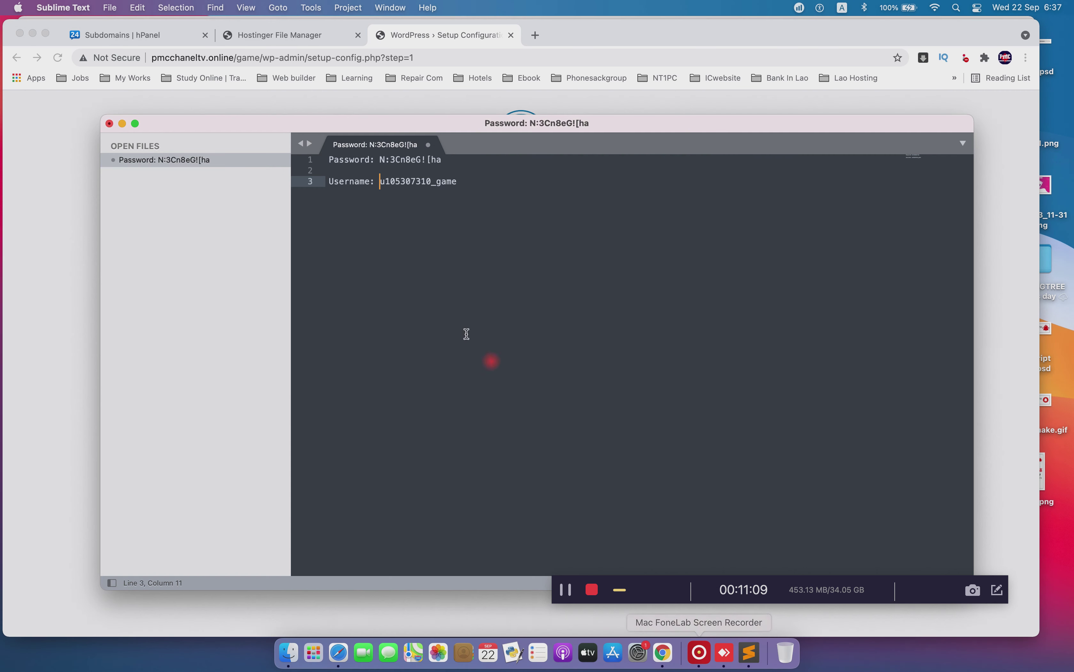
double_click(404, 160)
left_click_drag(457, 182, 382, 183)
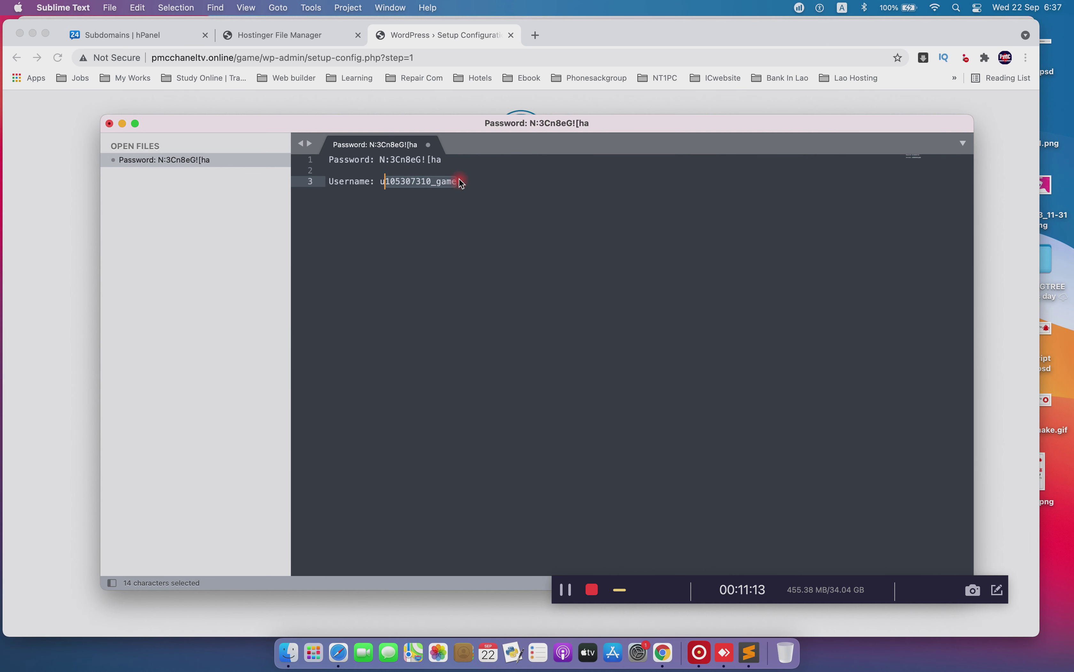
left_click(393, 182)
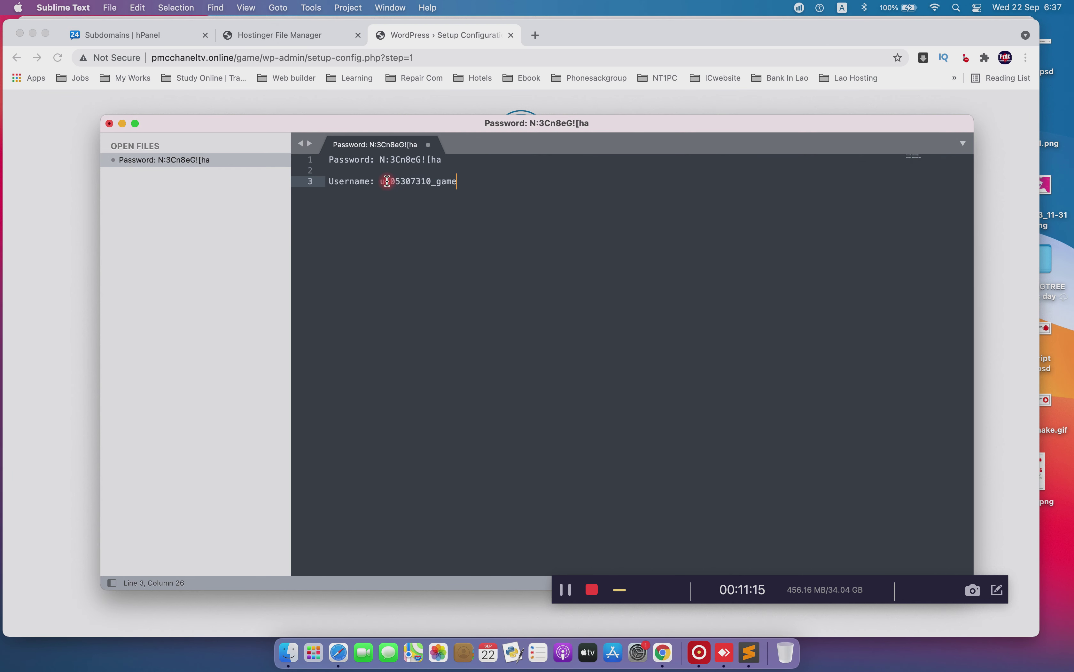
left_click_drag(377, 182, 457, 181)
key("super+c")
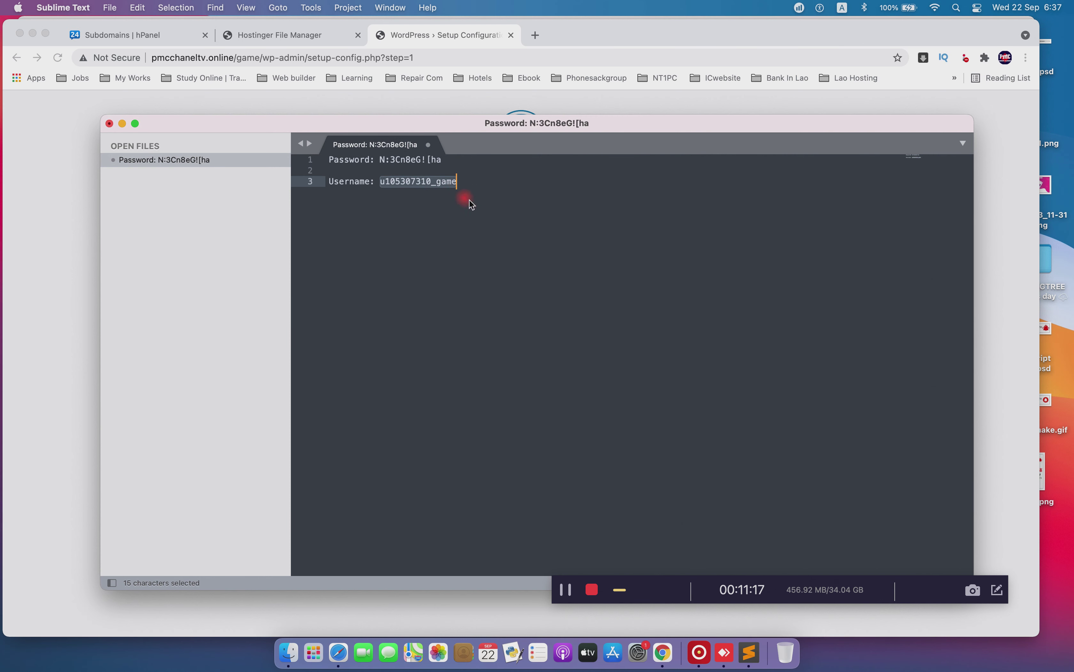
left_click(60, 216)
left_click(404, 234)
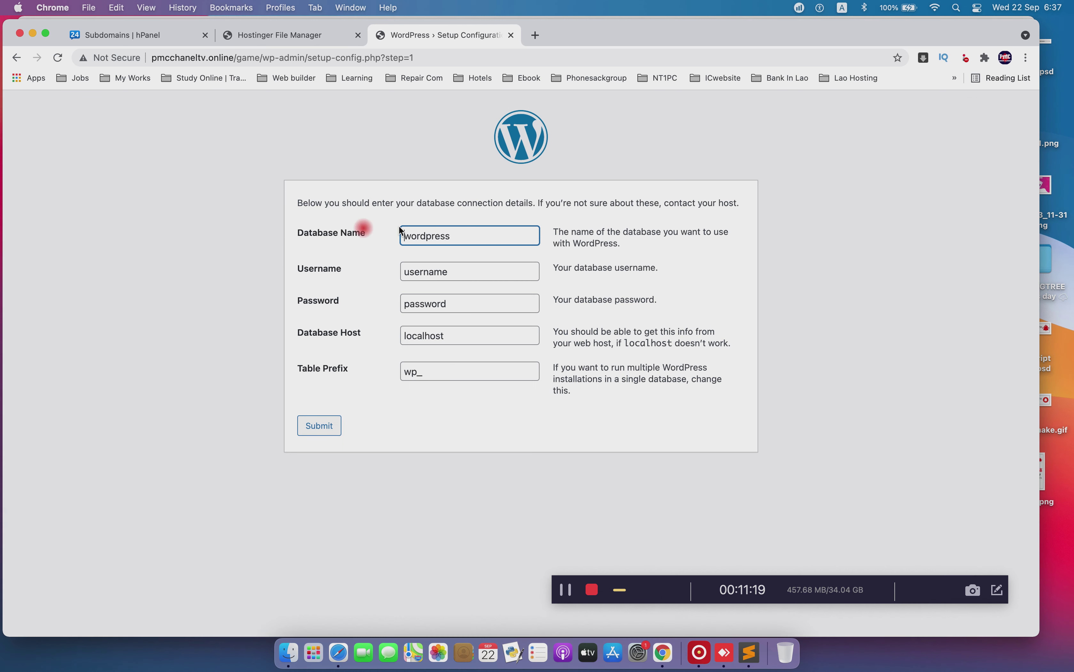
double_click(465, 234)
key("super+v")
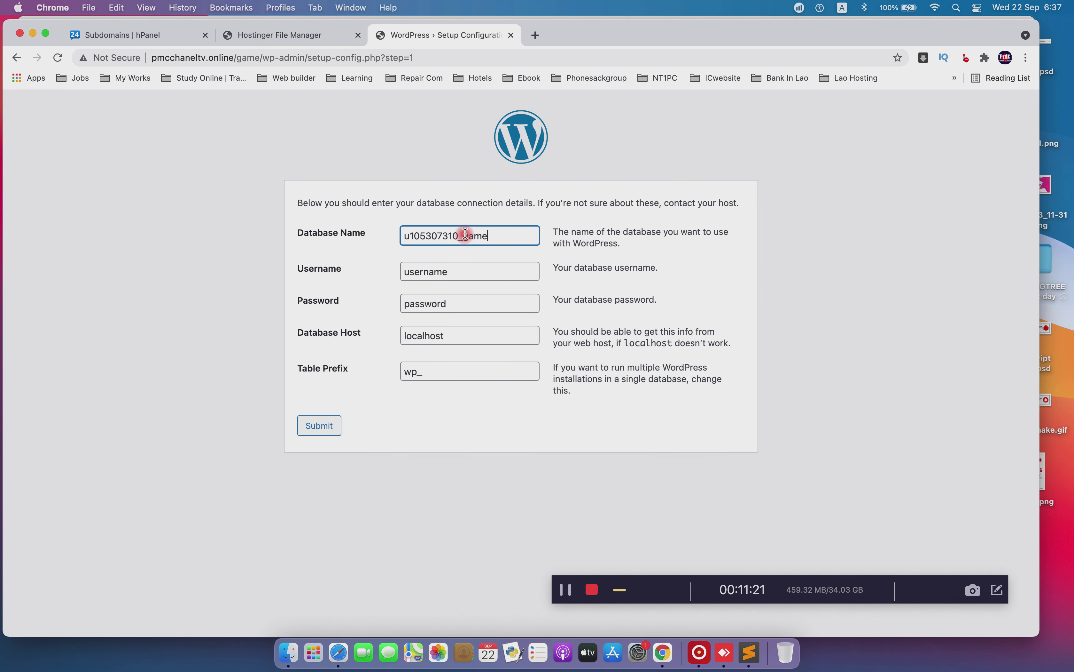
double_click(457, 265)
key("super+v")
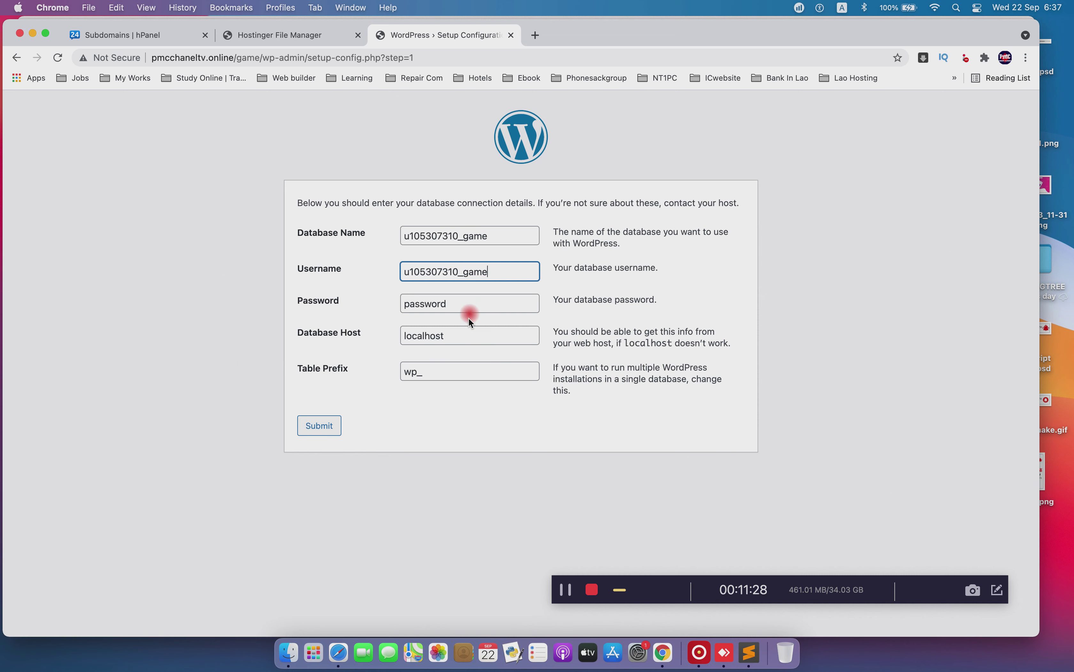
Fill in the database password from the Sublime Text notes, submit the connection details and run the WordPress installation
left_click(748, 652)
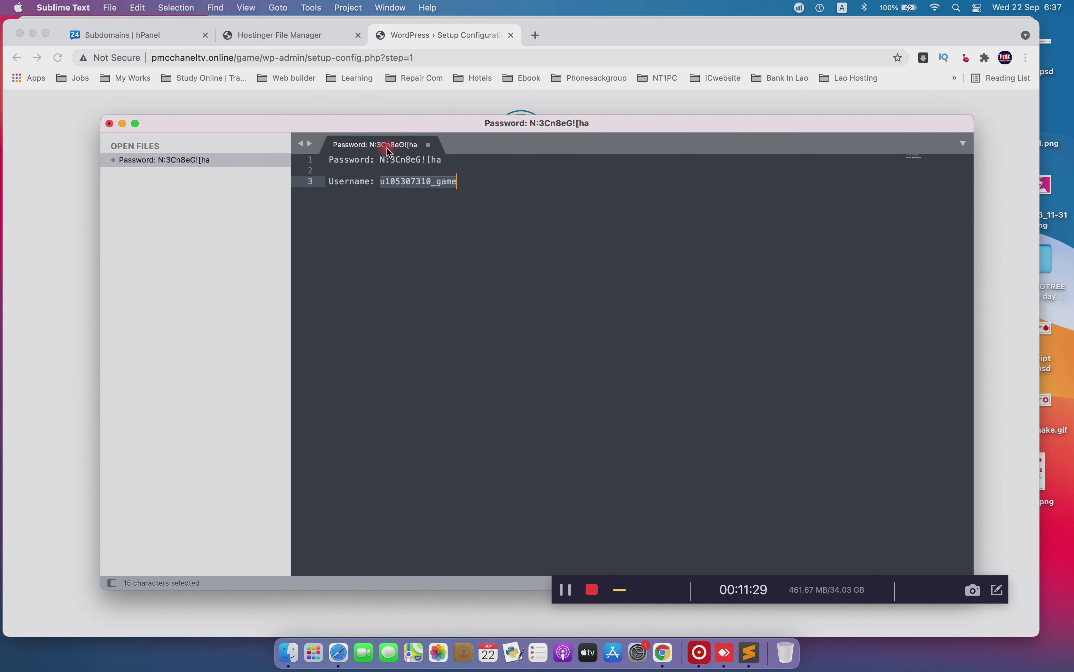
left_click_drag(380, 160, 442, 160)
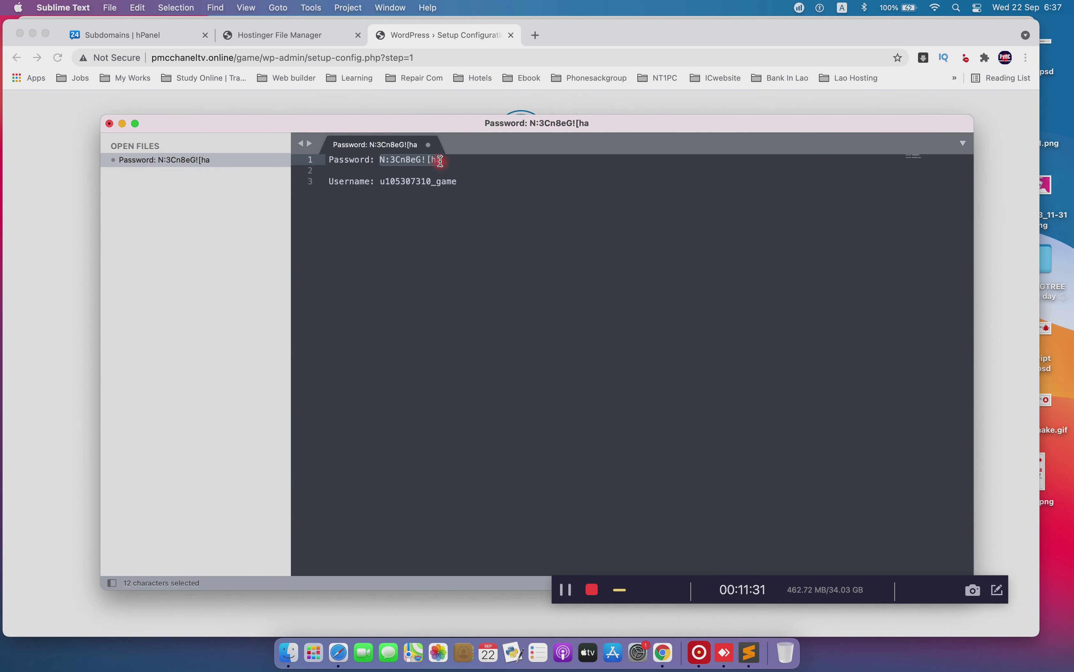
left_click(50, 174)
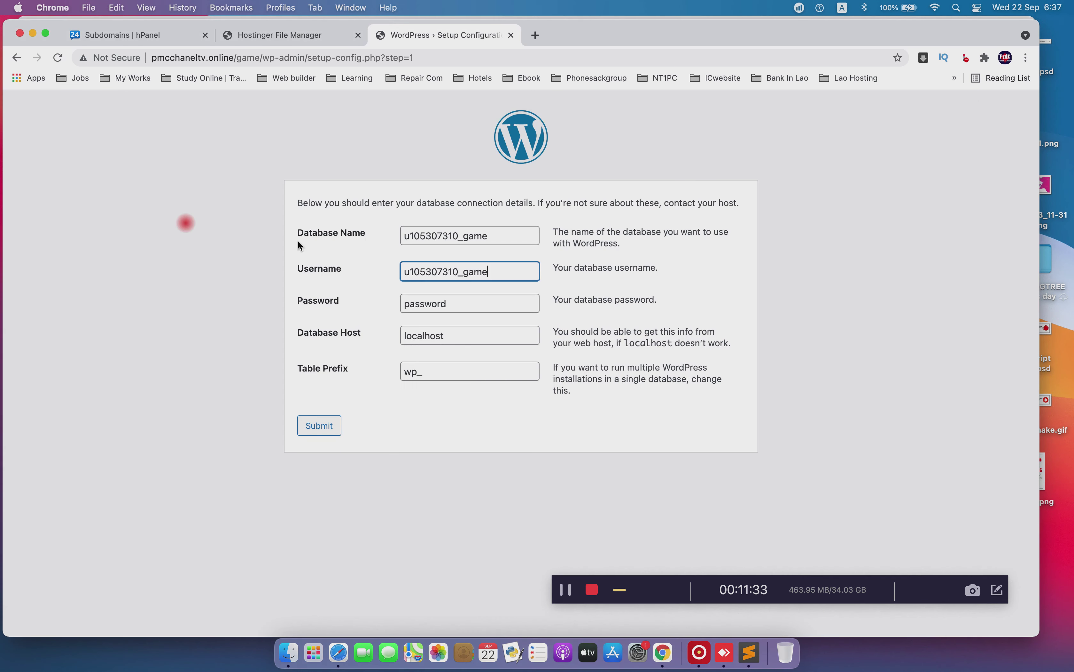
left_click(461, 308)
left_click_drag(461, 309, 355, 305)
key("super+v")
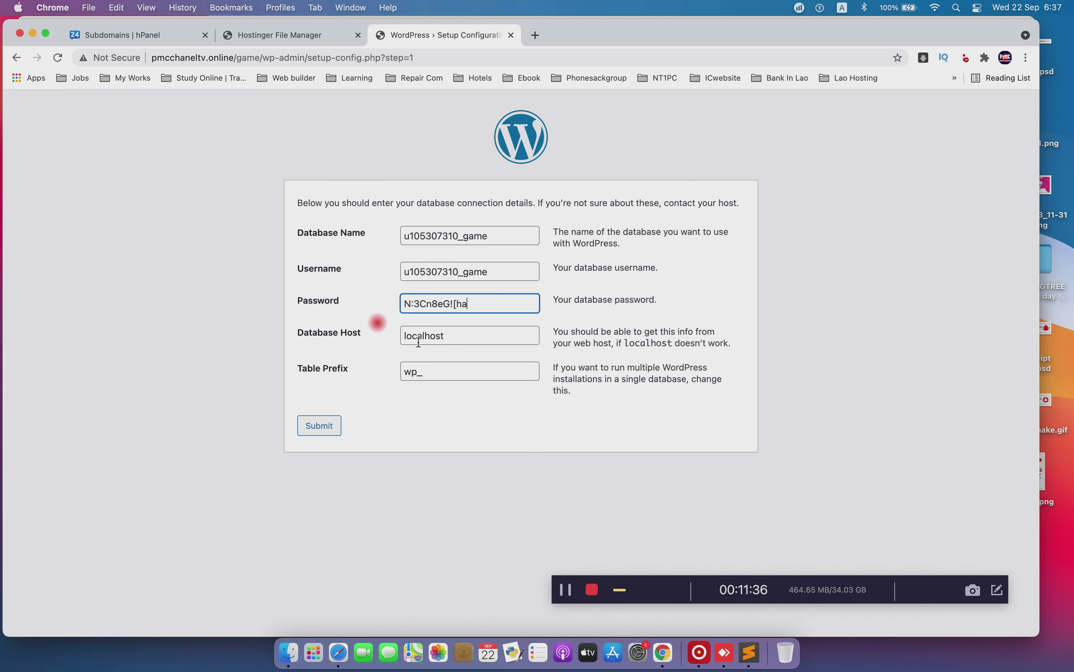
left_click(314, 428)
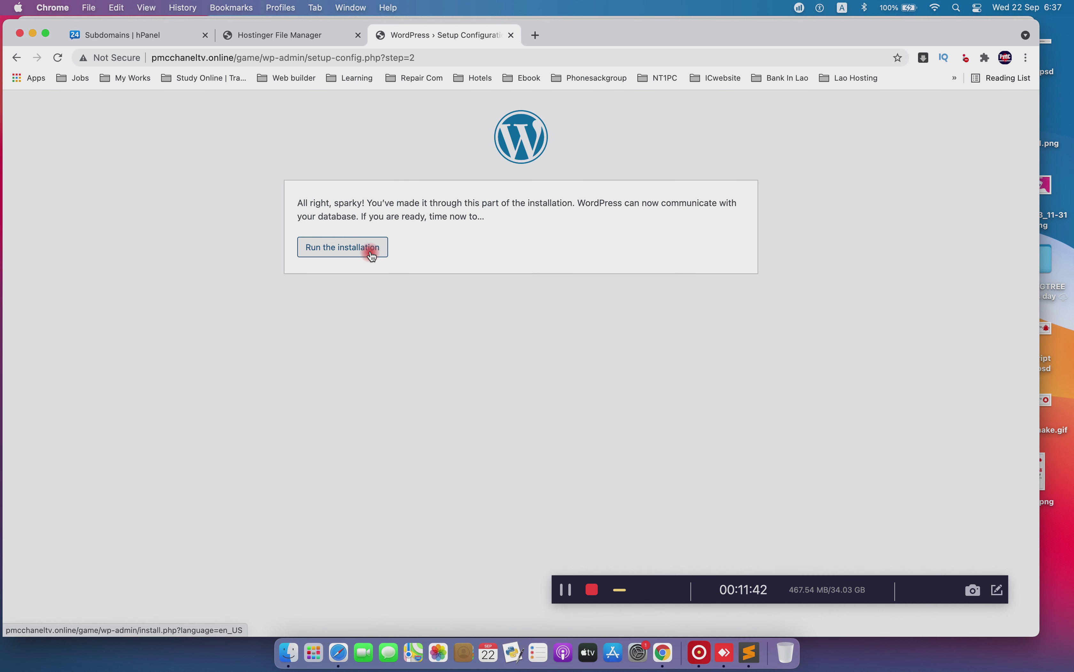
left_click(353, 249)
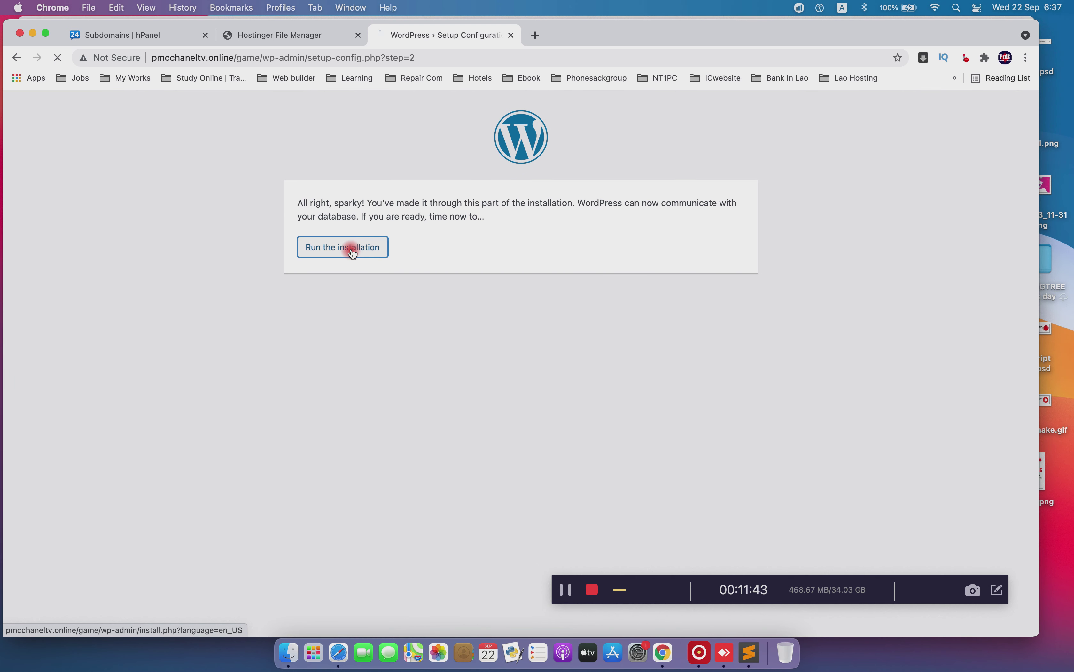
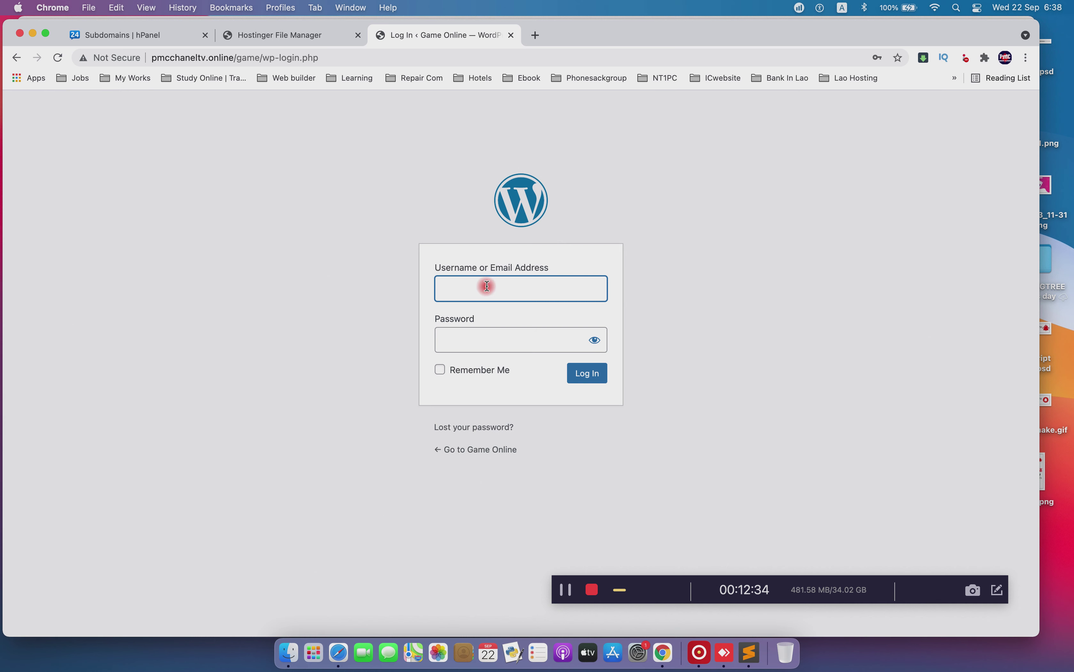
Log in to the Game Online WordPress site with the first saved account's username and password
left_click(487, 285)
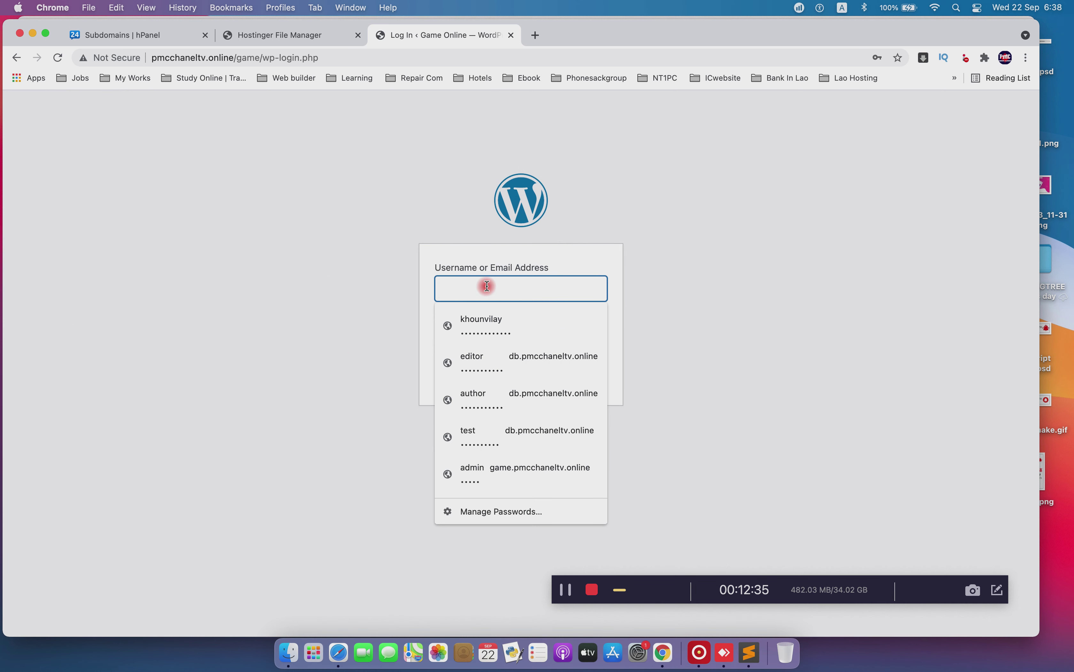
left_click(513, 328)
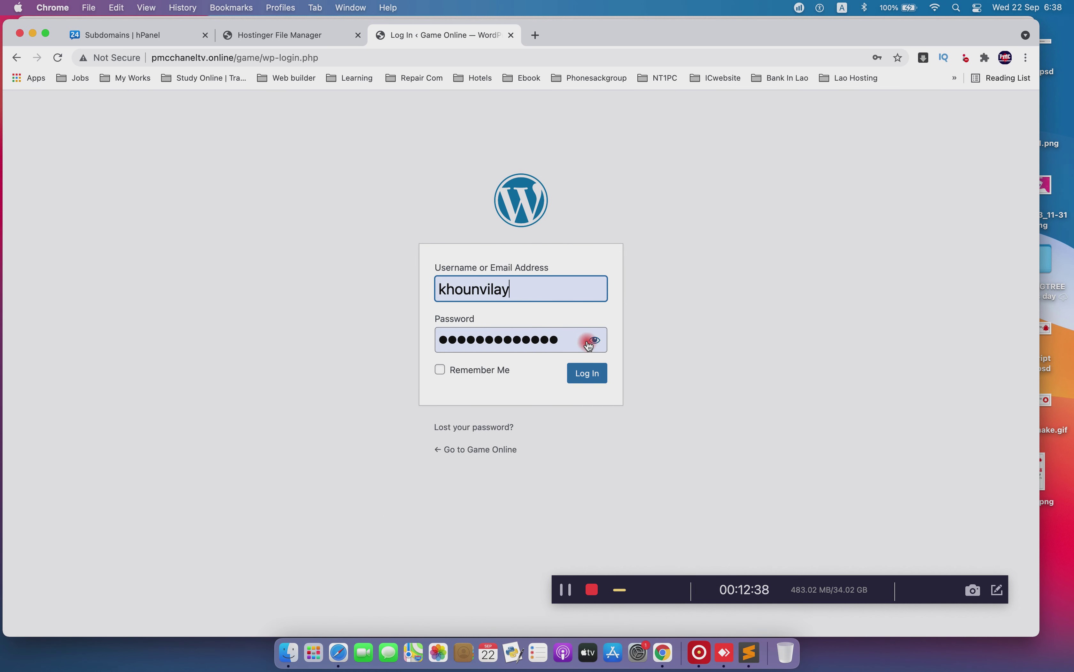
left_click(583, 375)
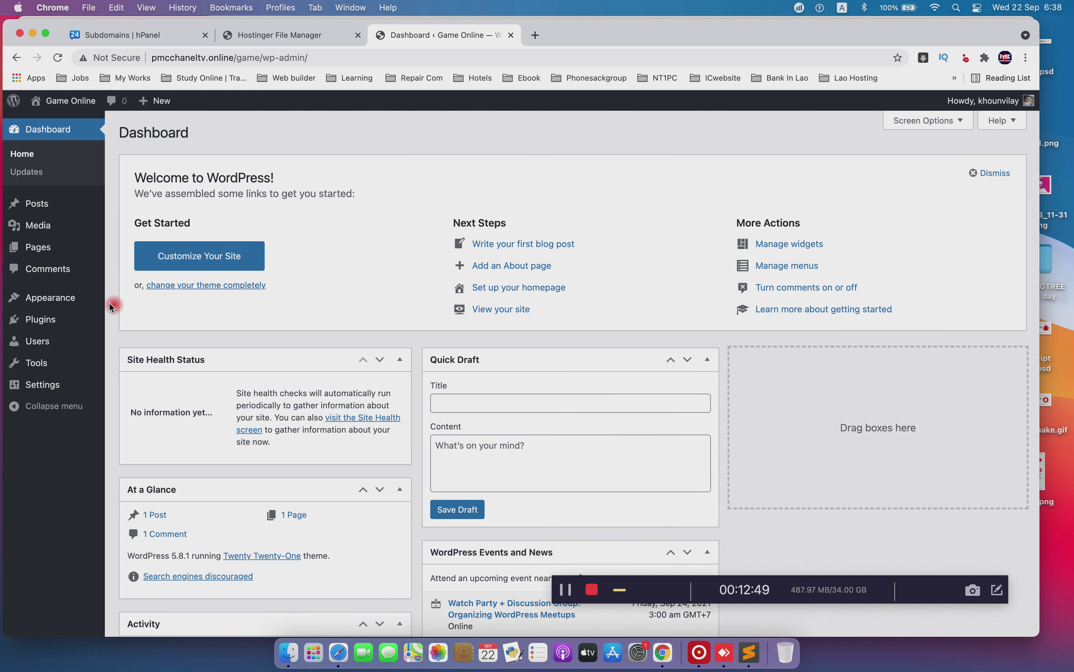
Open the Game Online site's front end in a new browser tab from the WordPress dashboard
mouse_move(74, 300)
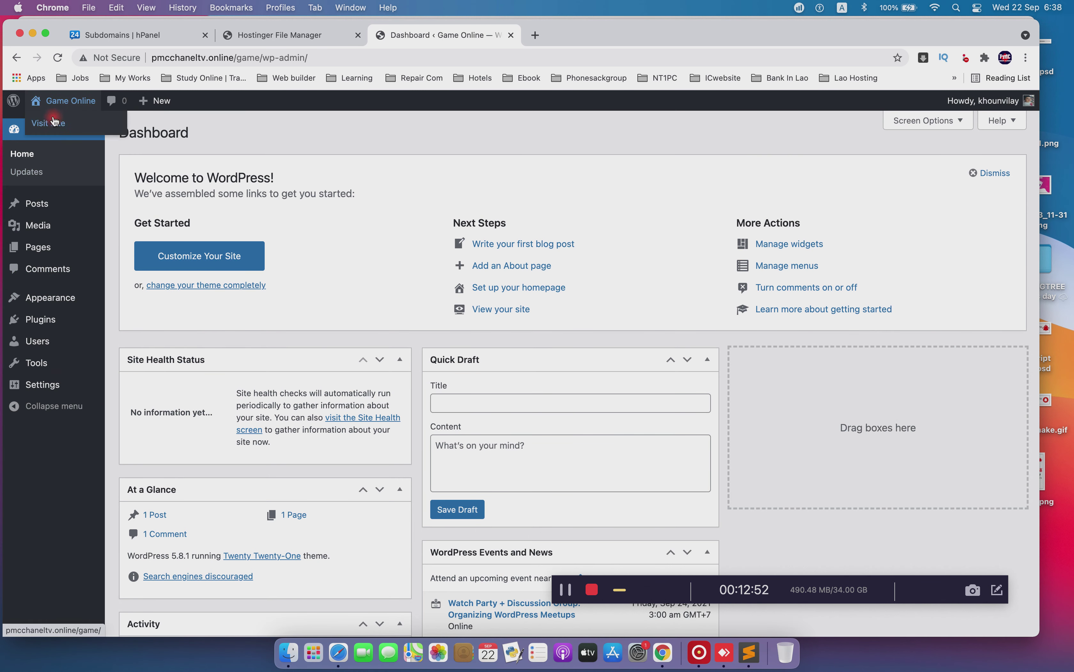
right_click(52, 124)
left_click(71, 132)
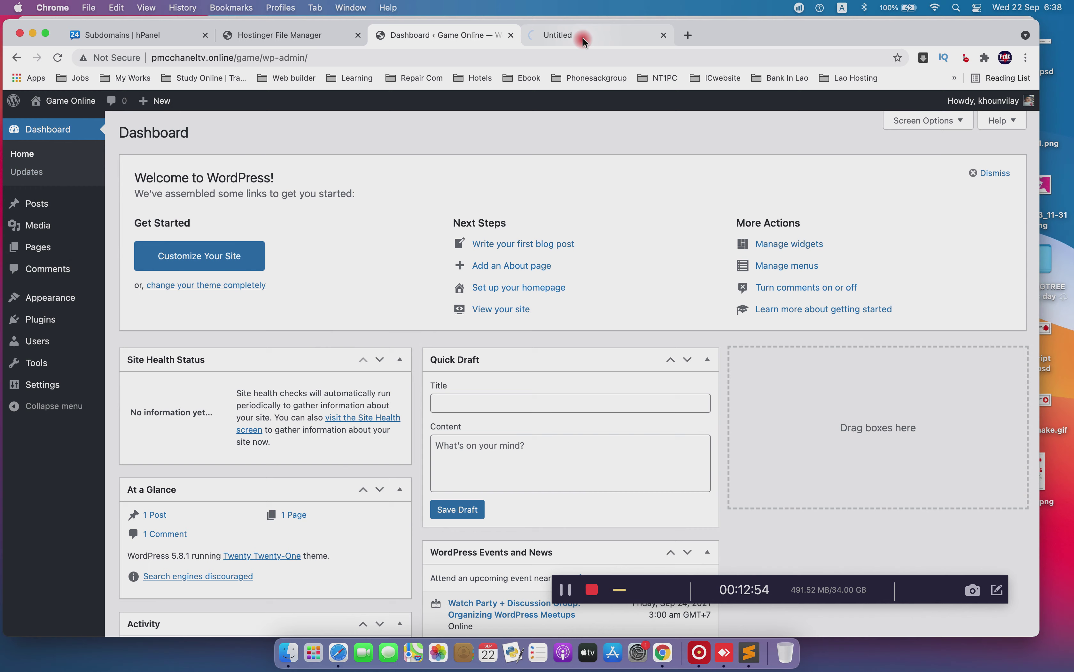
View the Game Online front page from its header to its footer
left_click(583, 35)
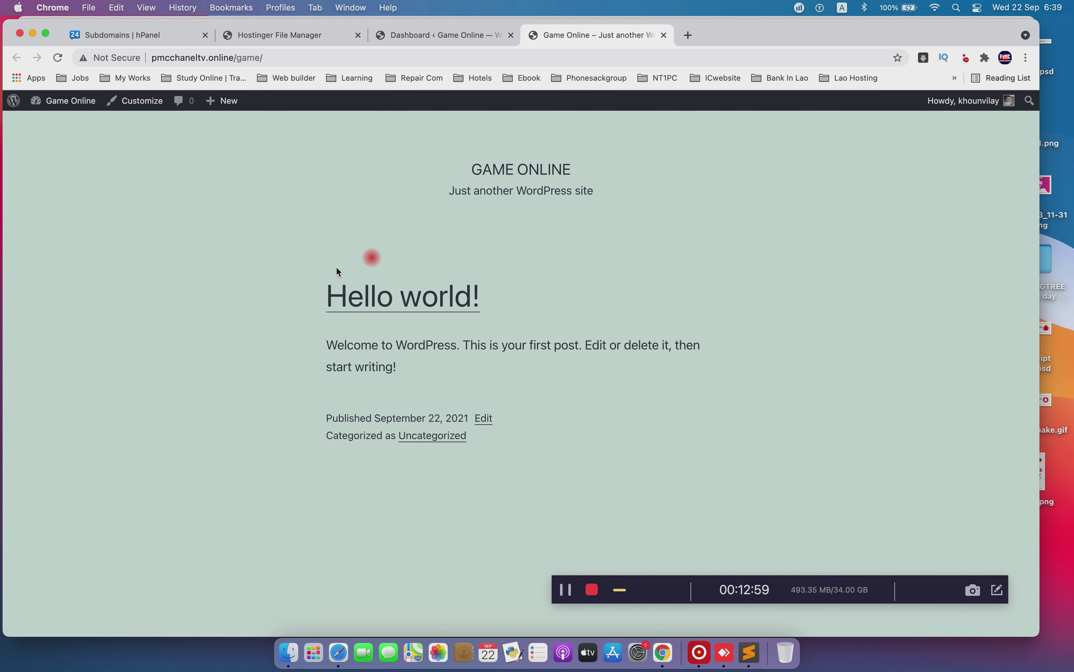
scroll(408, 294, "down", 7)
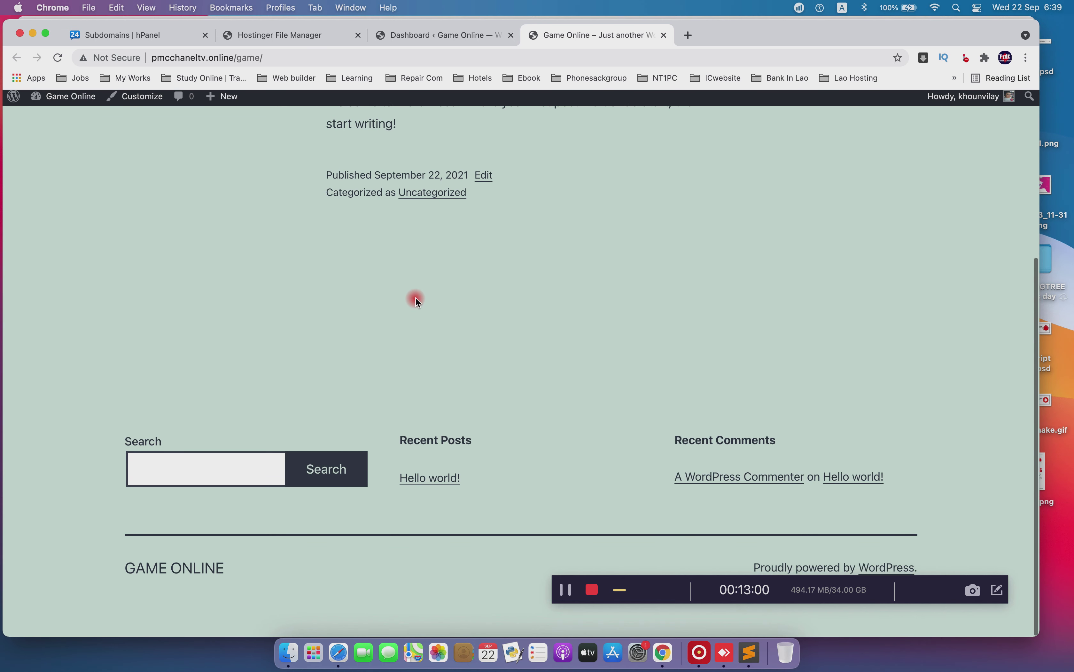
scroll(416, 297, "up", 5)
scroll(422, 311, "up", 4)
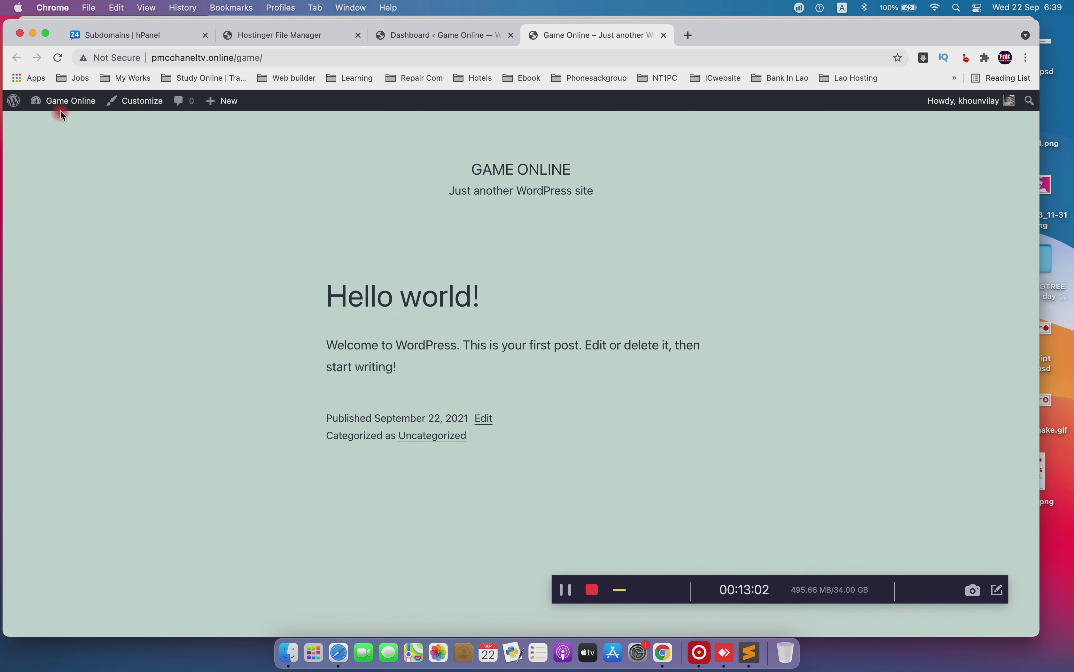
Return to the WordPress dashboard, open the Posts list and look through the Media, Appearance and Plugins options
left_click(374, 35)
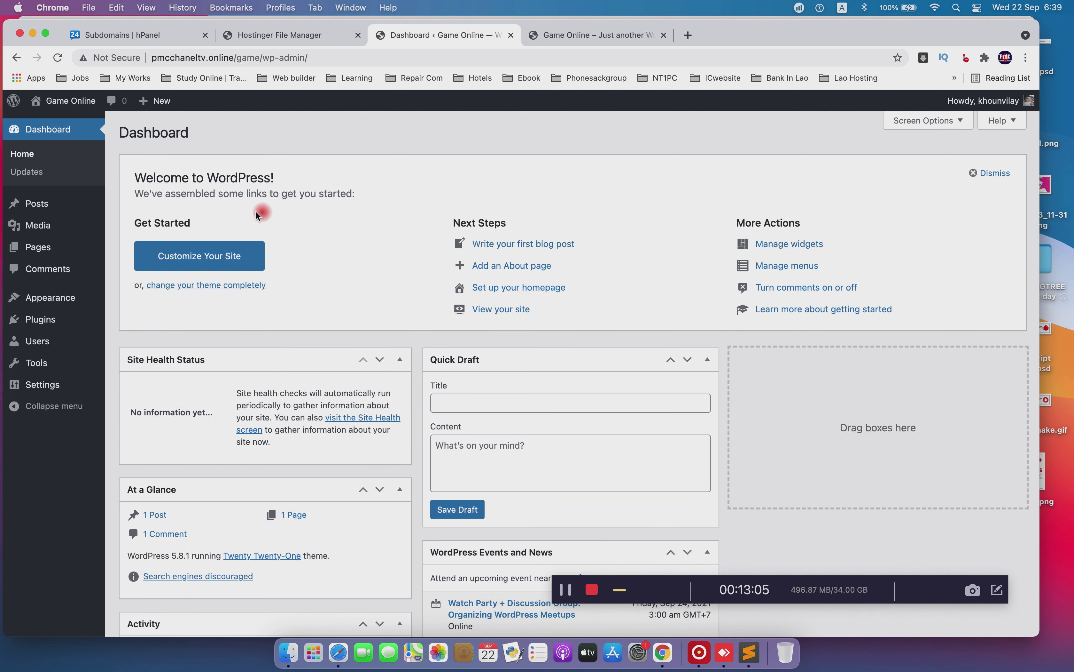
left_click(35, 213)
left_click(31, 218)
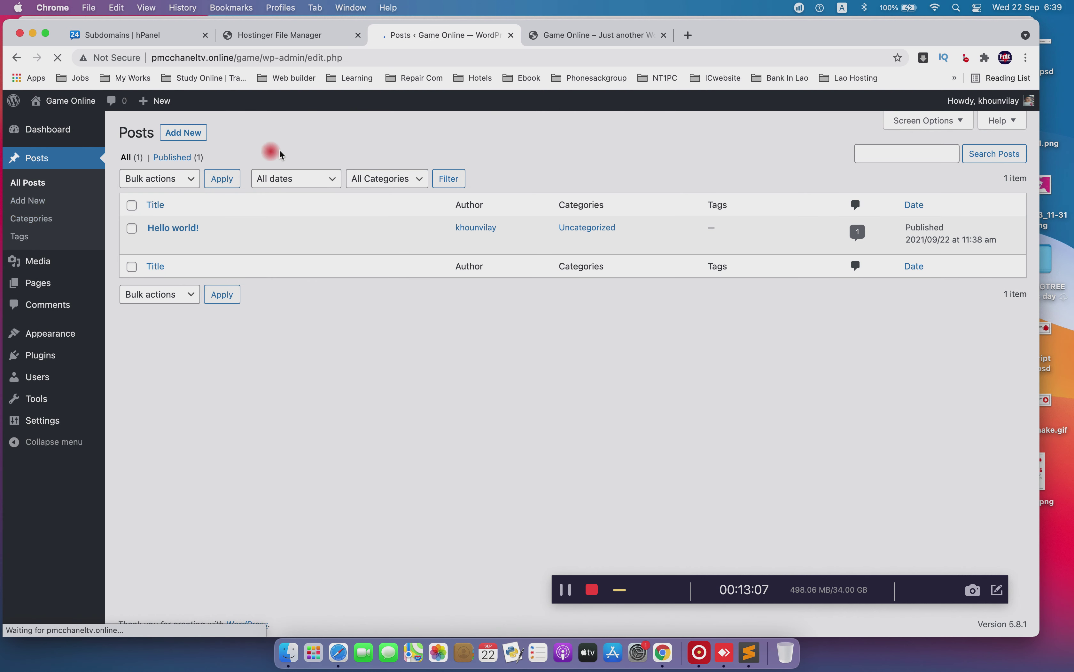
left_click(29, 182)
left_click(45, 158)
left_click(31, 184)
left_click(39, 203)
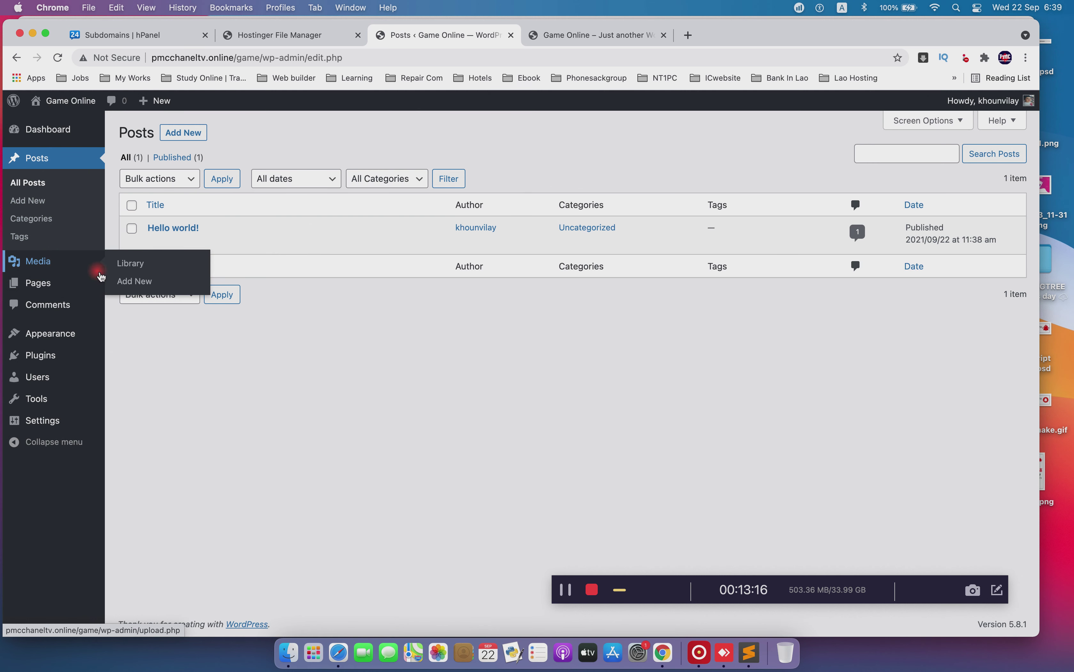
mouse_move(39, 290)
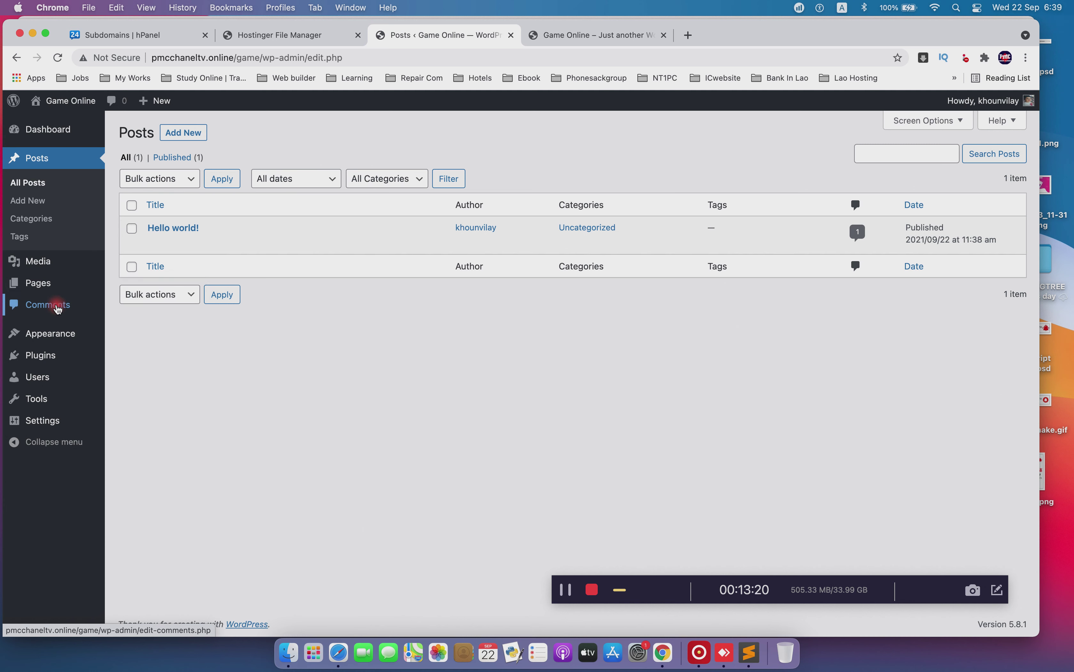
mouse_move(72, 339)
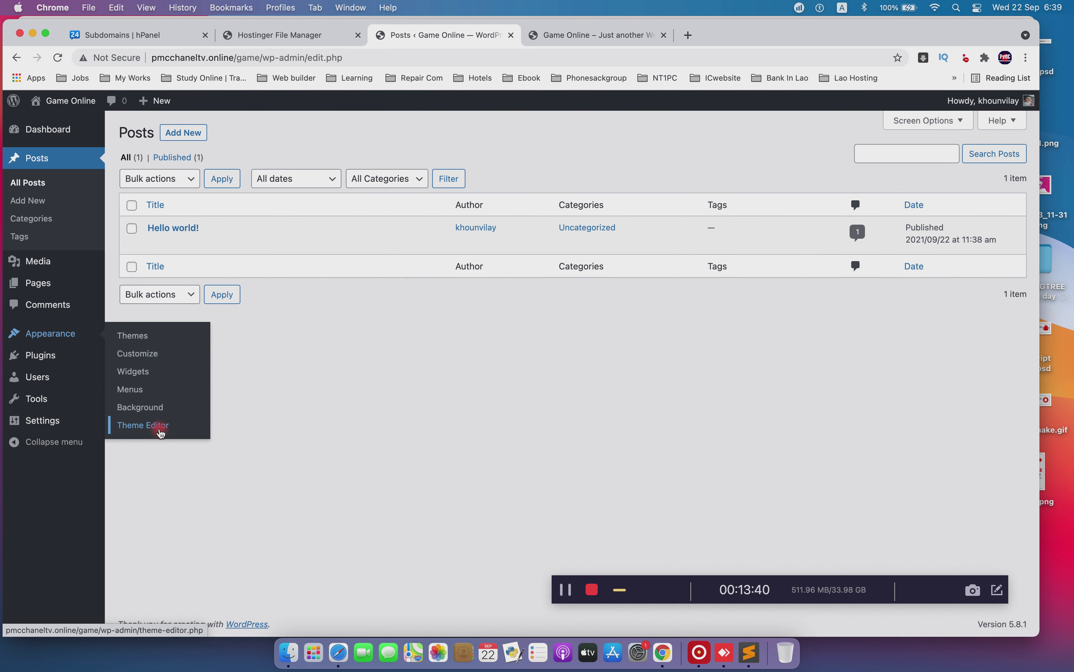
mouse_move(27, 355)
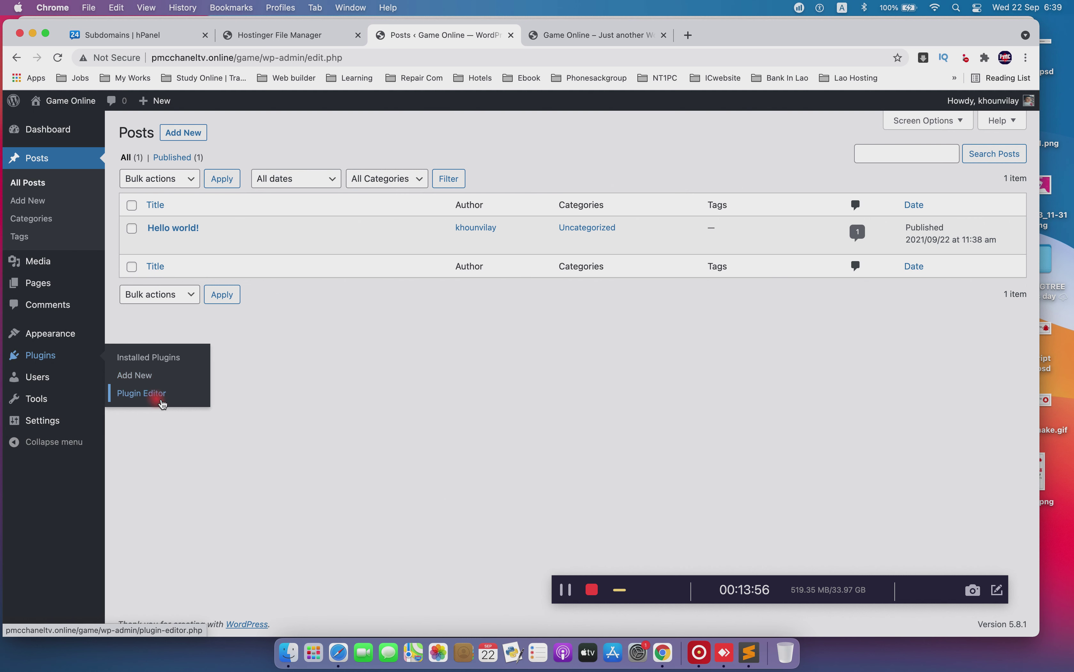
mouse_move(29, 382)
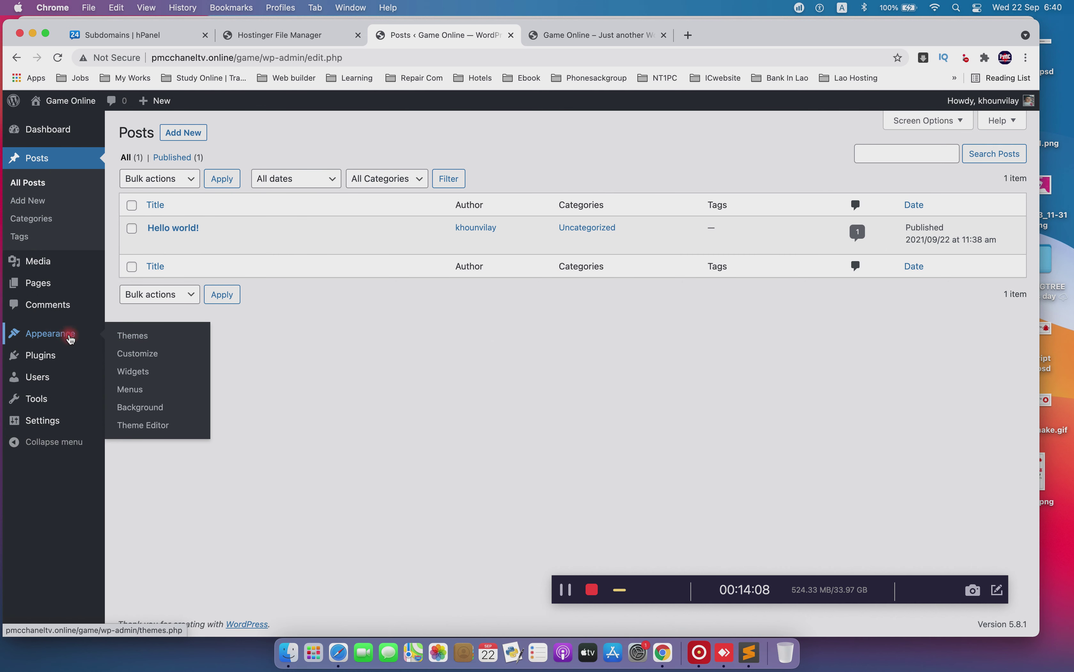
Open the theme management page and bring up the form for uploading a new theme
left_click(138, 340)
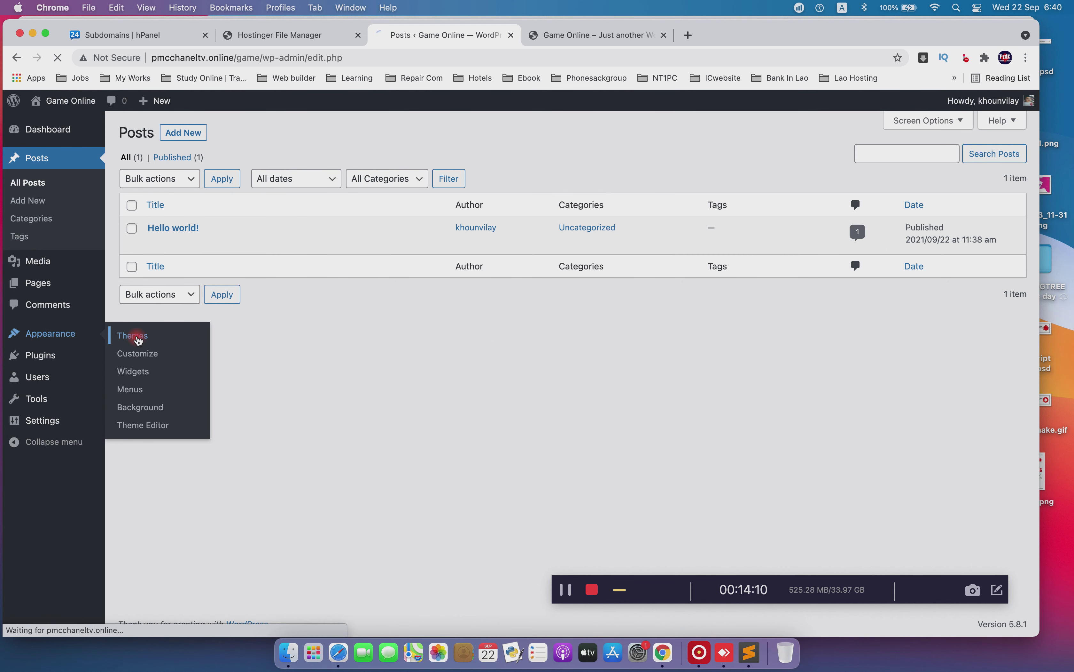
left_click(243, 137)
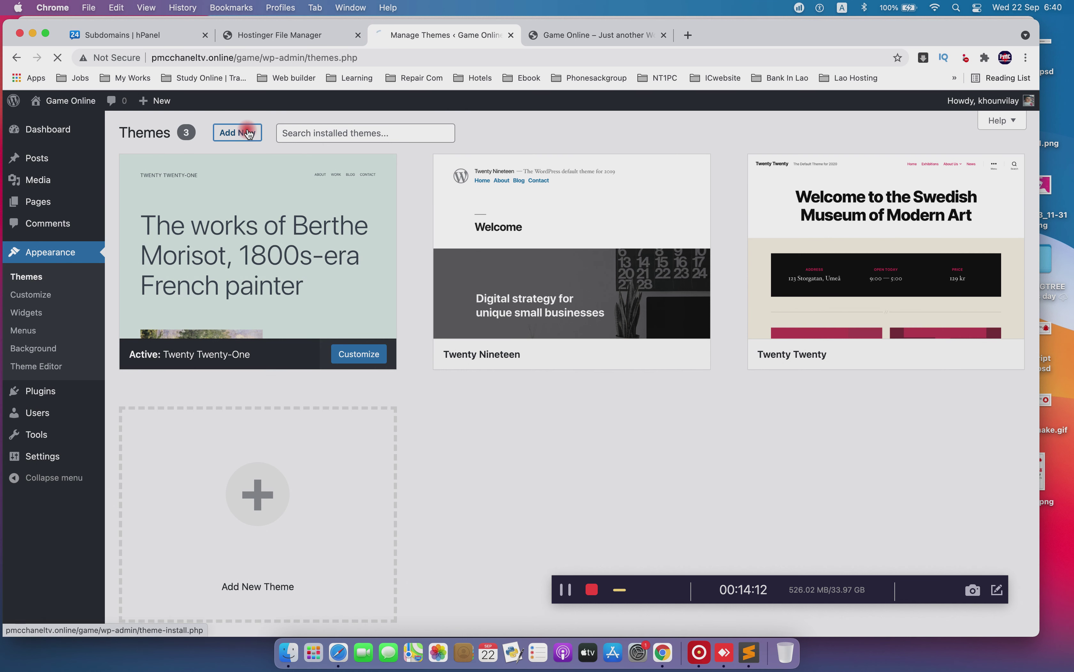
left_click(246, 134)
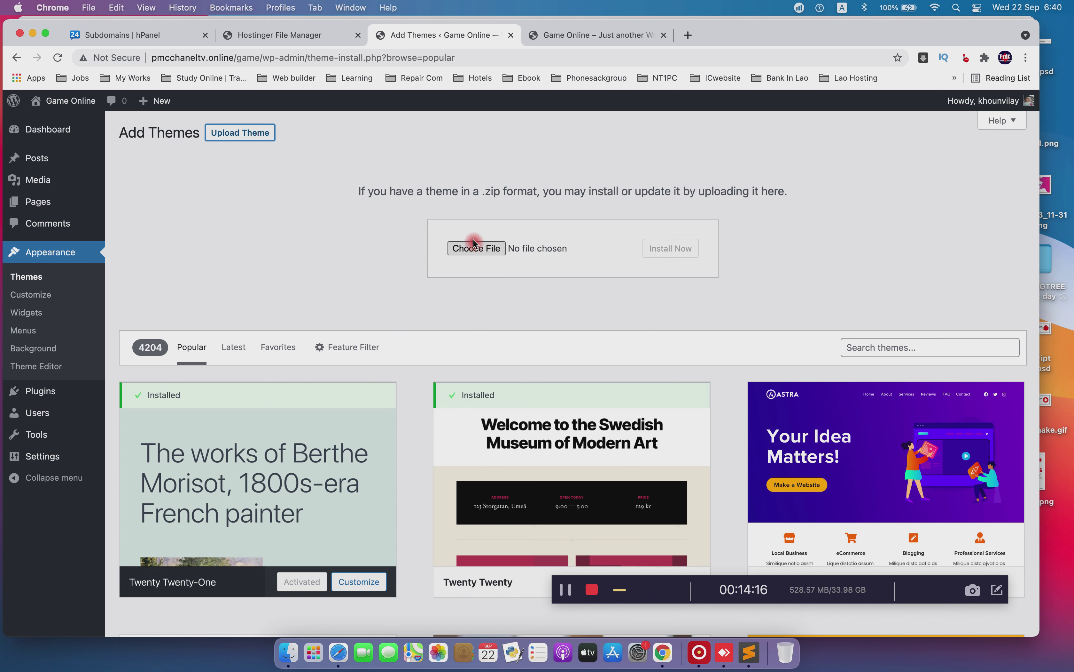
Choose gameleon.zip from the gameleon-v7.03 folder in Downloads and start installing it as a theme
left_click(484, 250)
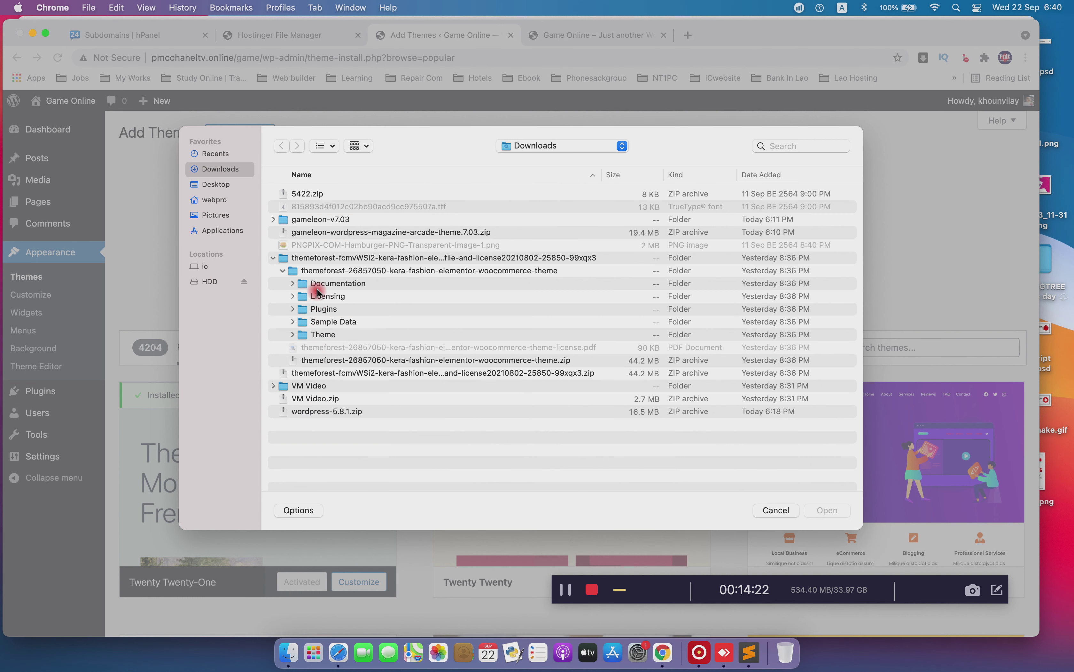
left_click(273, 219)
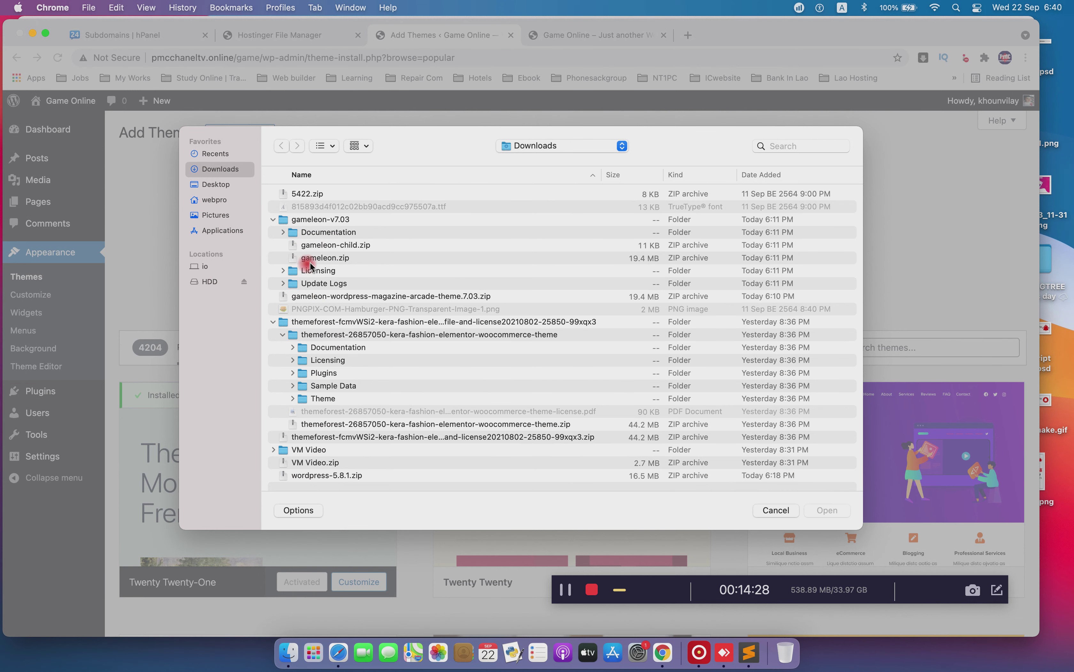
left_click(329, 259)
left_click(828, 510)
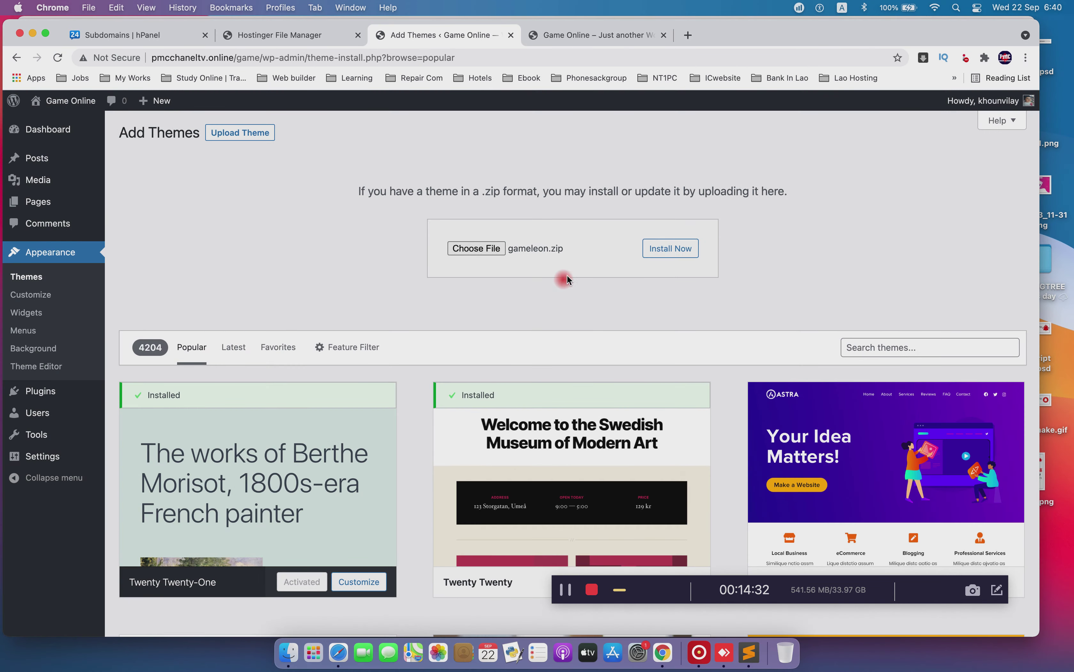
left_click(671, 248)
Look through the popular themes on the Add Themes page while gameleon.zip uploads
scroll(311, 227, "down", 15)
scroll(313, 231, "up", 10)
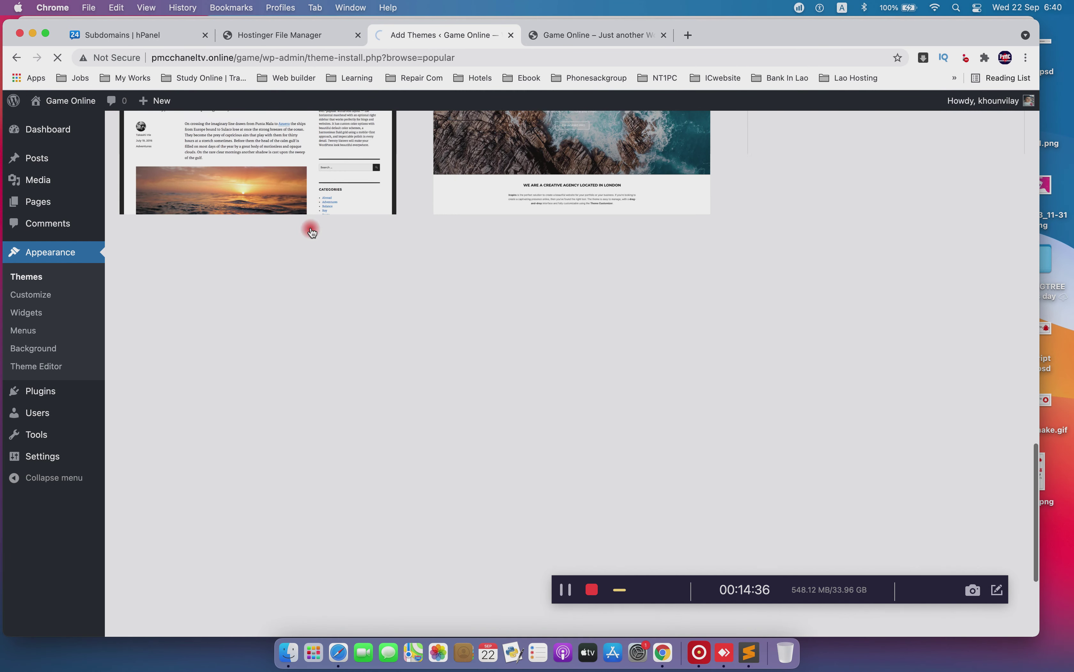
scroll(312, 231, "up", 10)
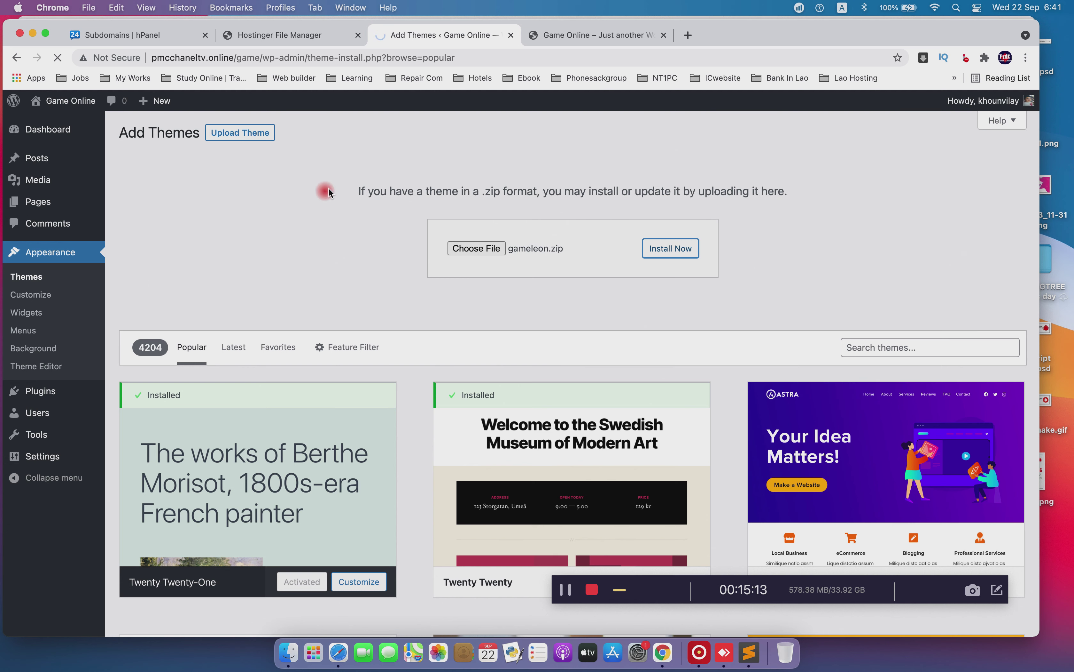
mouse_move(496, 543)
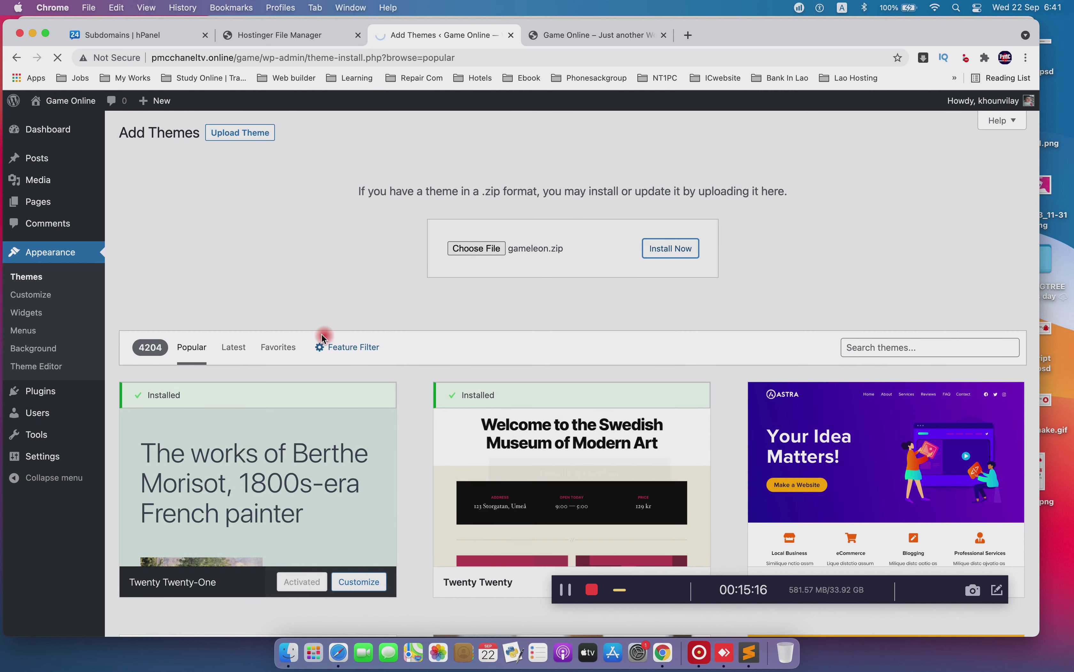
scroll(312, 336, "down", 10)
scroll(313, 337, "down", 8)
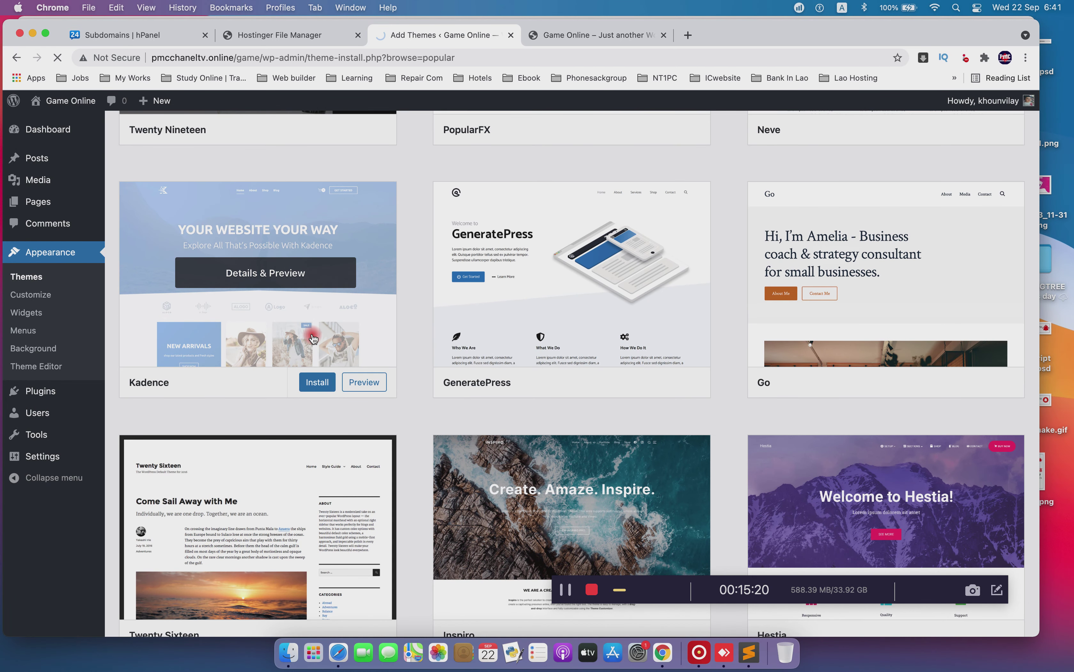
scroll(313, 337, "down", 7)
scroll(312, 336, "down", 5)
scroll(312, 336, "down", 5)
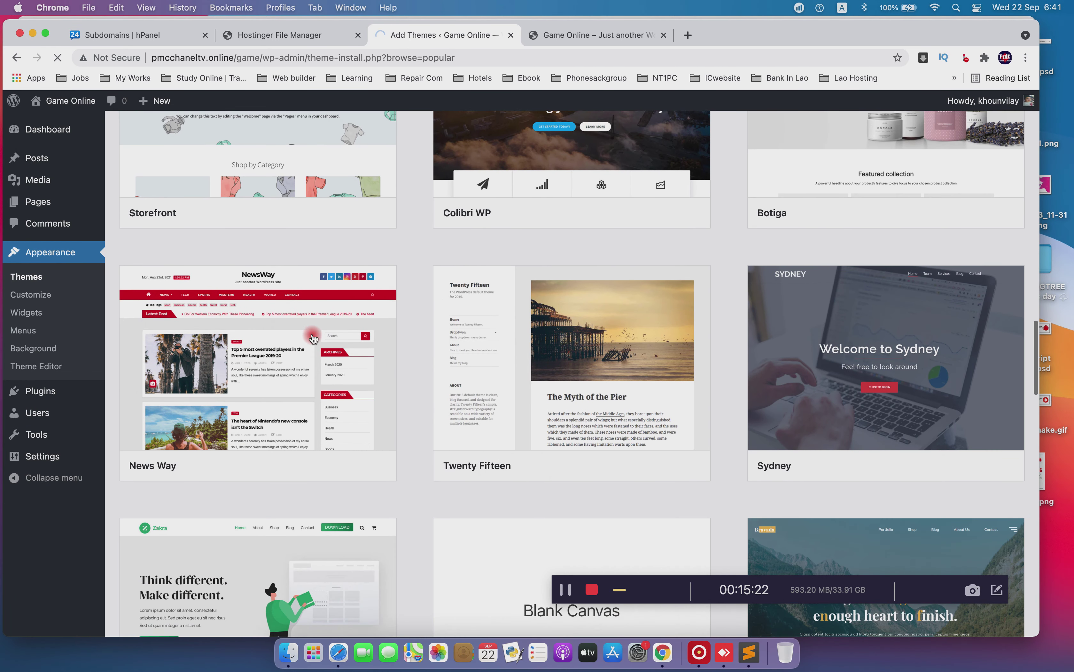
scroll(313, 338, "down", 14)
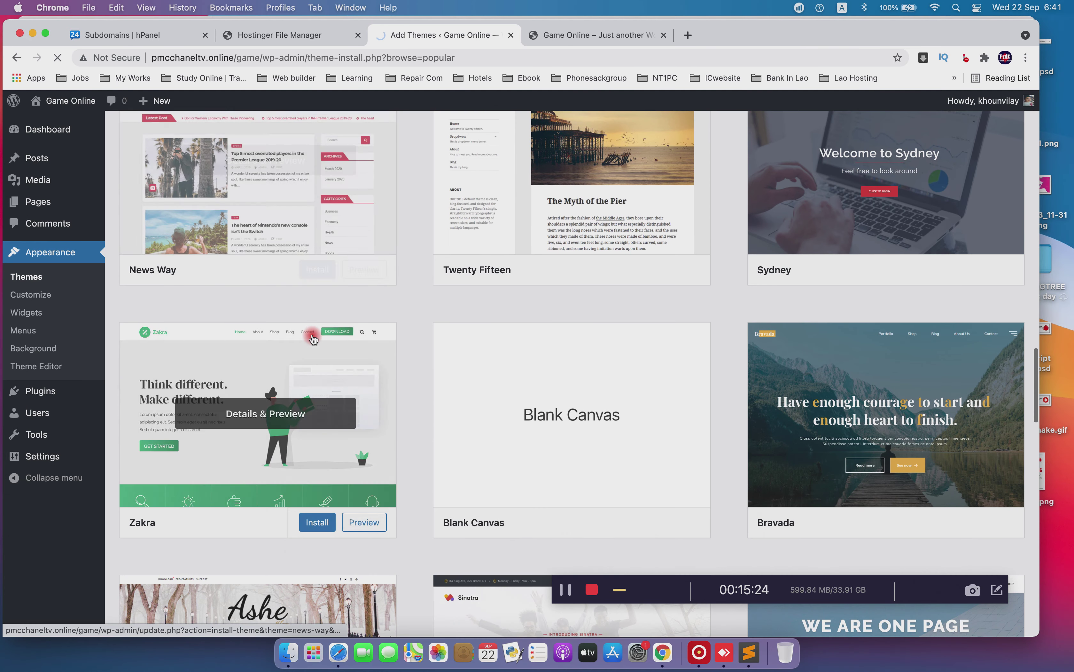
scroll(312, 338, "down", 2)
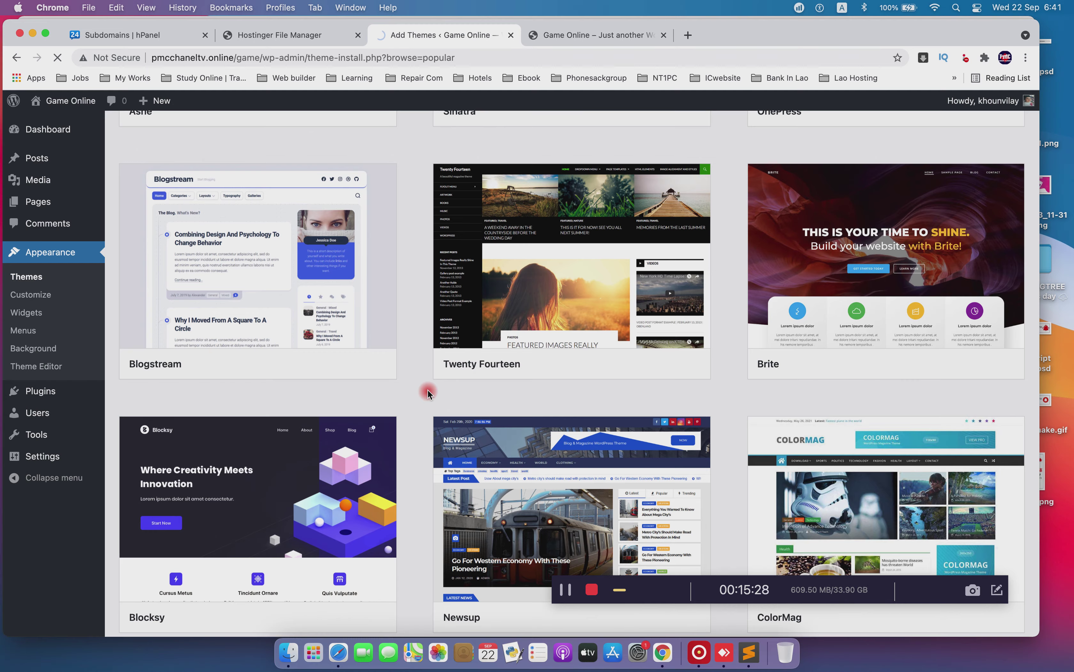
scroll(429, 393, "up", 1)
scroll(429, 393, "down", 4)
scroll(428, 393, "down", 2)
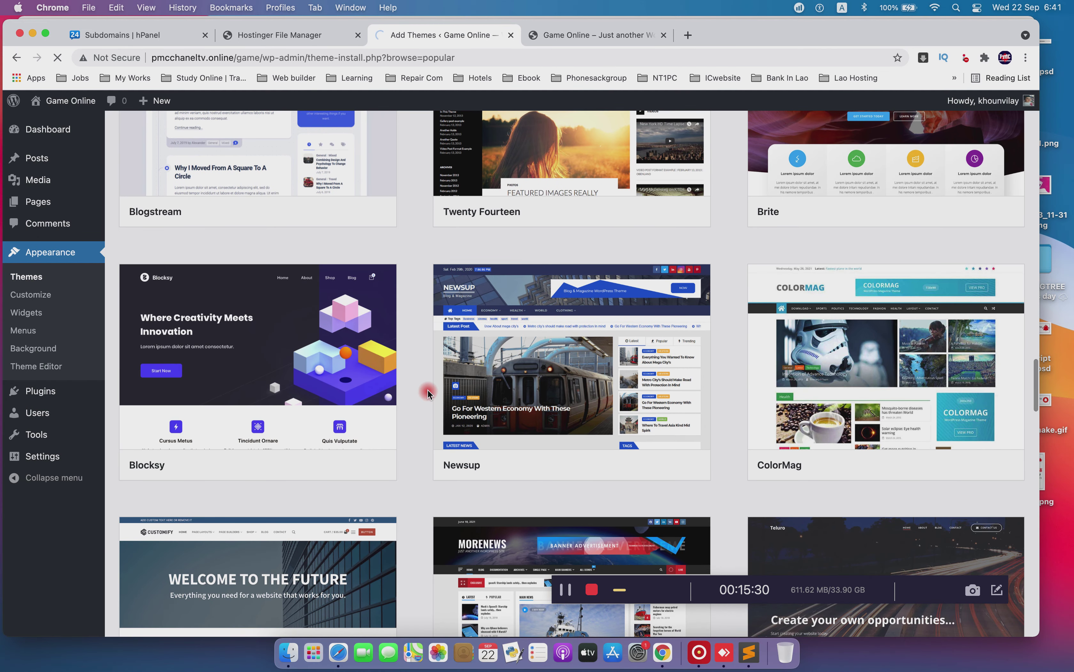
scroll(427, 393, "up", 20)
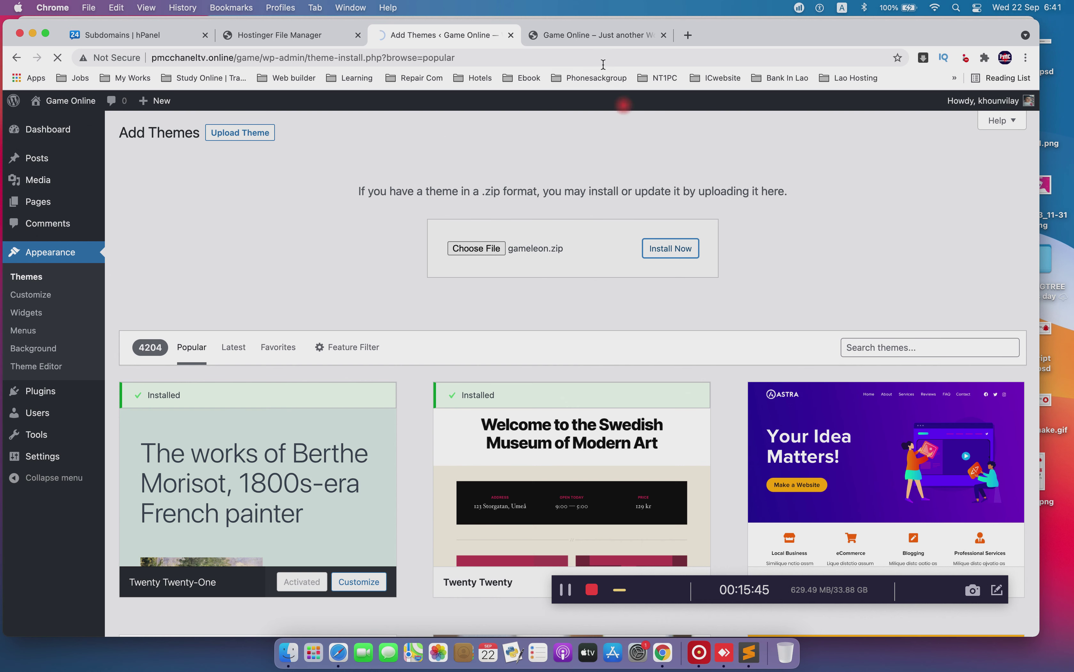
Load the main pmcchaneltv.online home page in the front-end tab by removing the game folder from its address
left_click(561, 34)
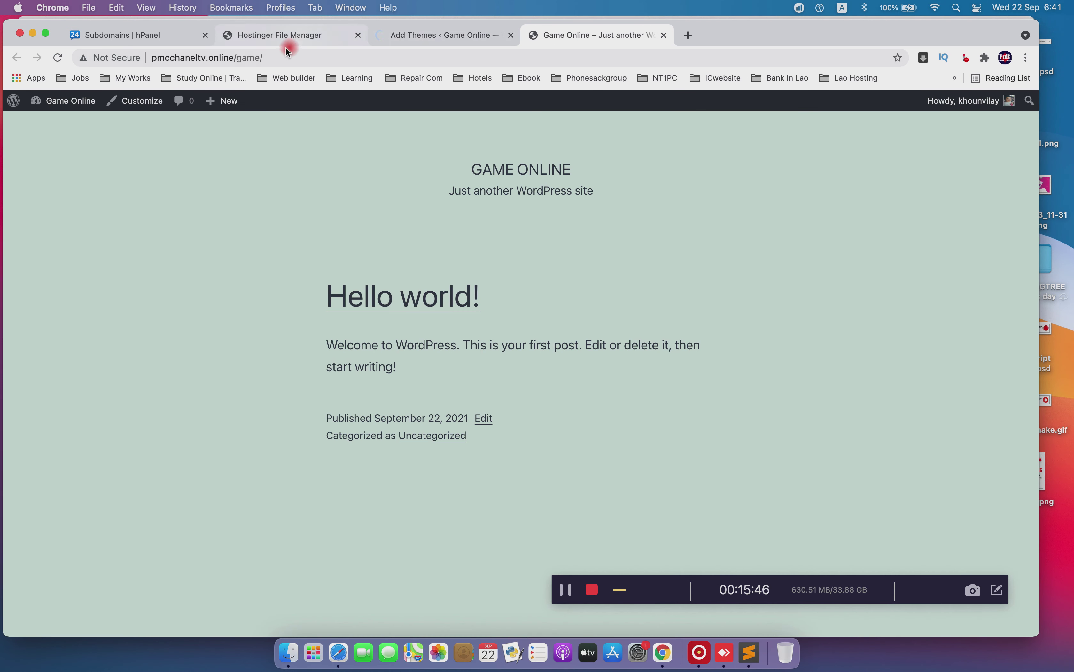
left_click_drag(280, 56, 238, 58)
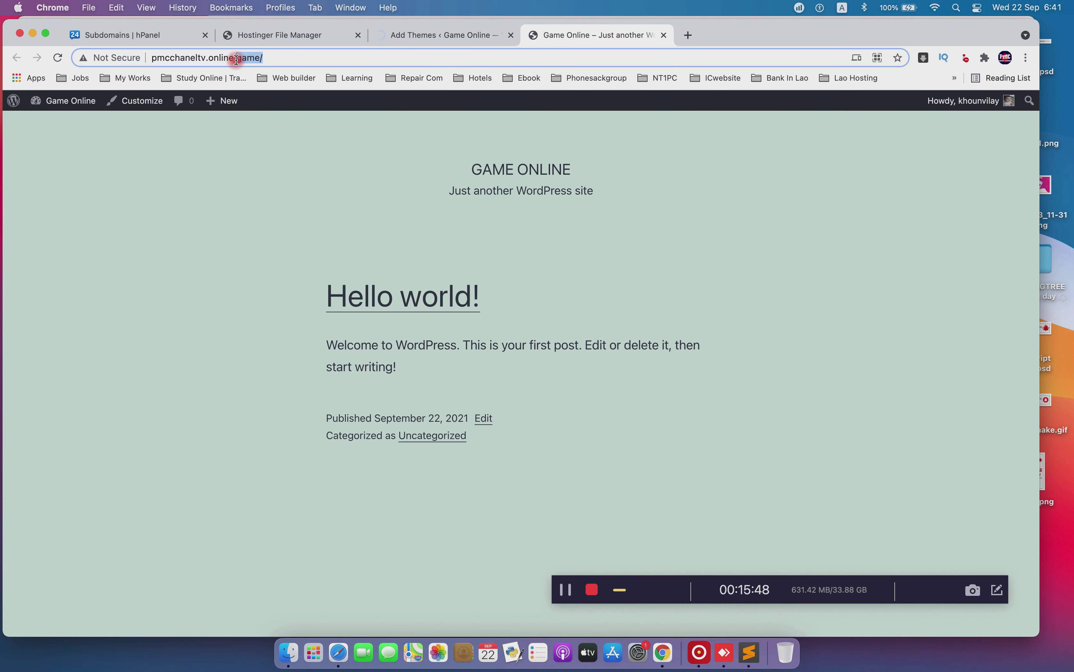
key("BackSpace")
key("Return")
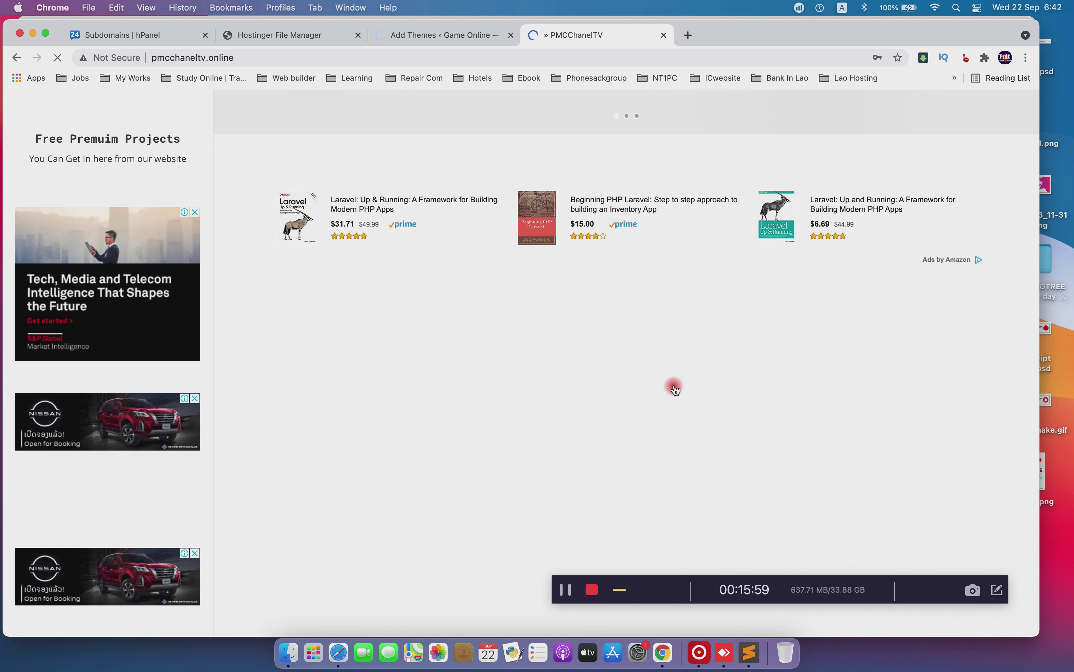
Check the gameleon.zip installation progress and examine the posts on the PMCChanelTV home page
left_click(449, 35)
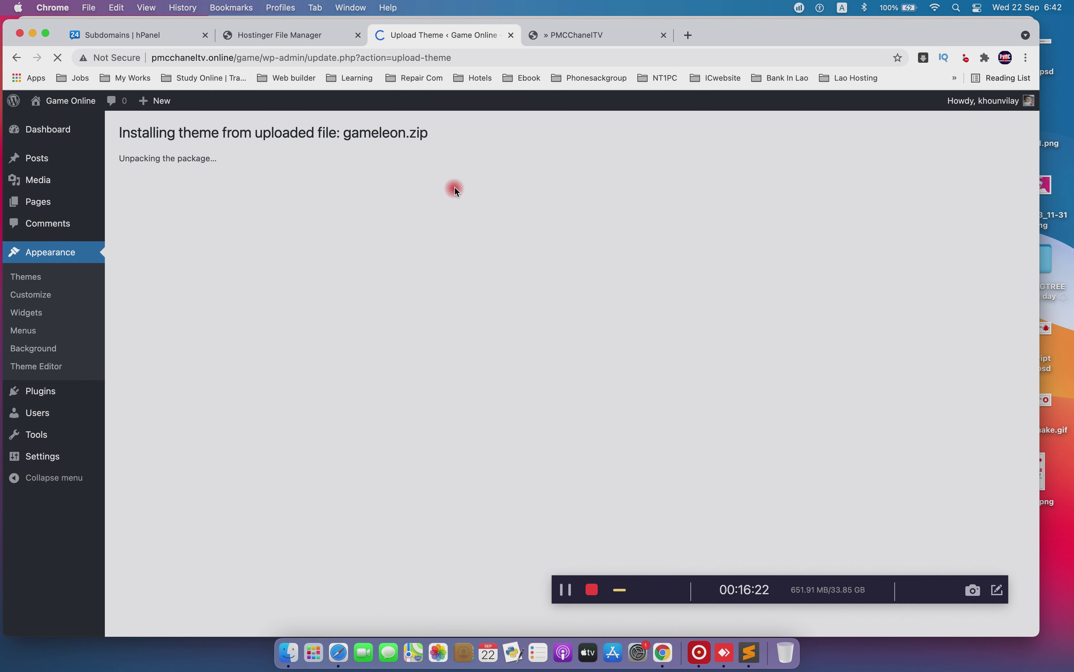
left_click(566, 44)
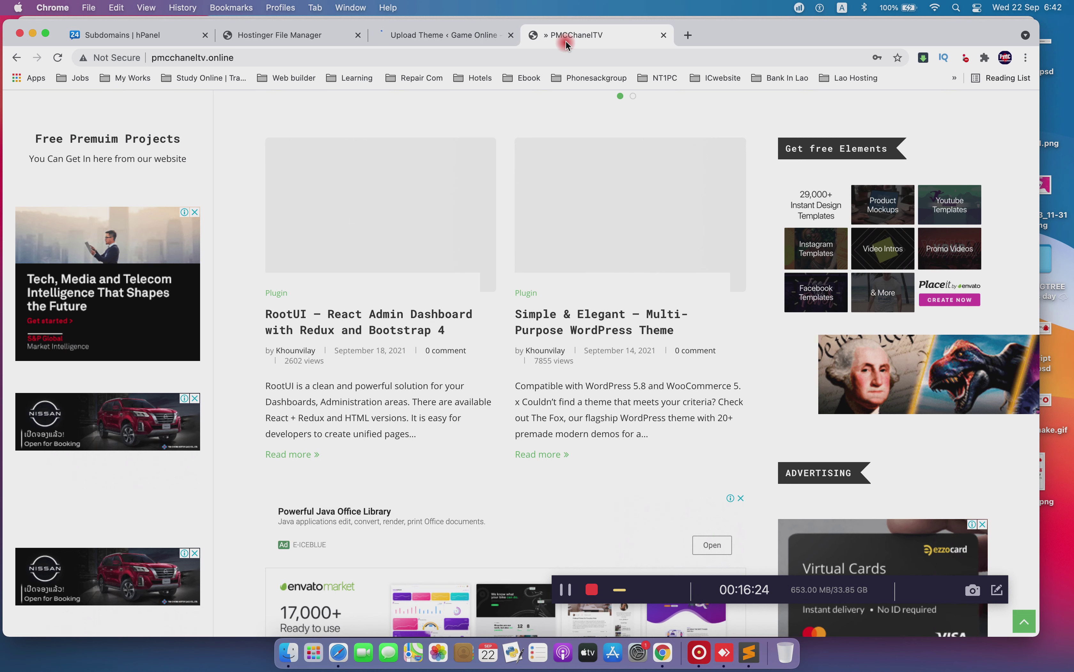
scroll(568, 296, "down", 5)
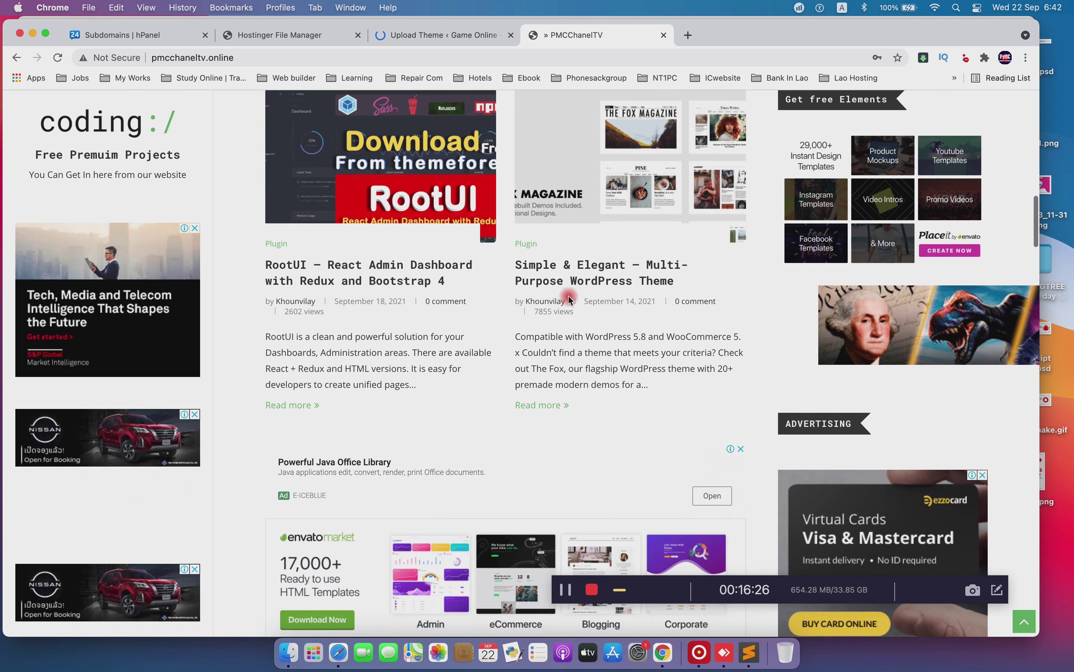
scroll(568, 296, "down", 8)
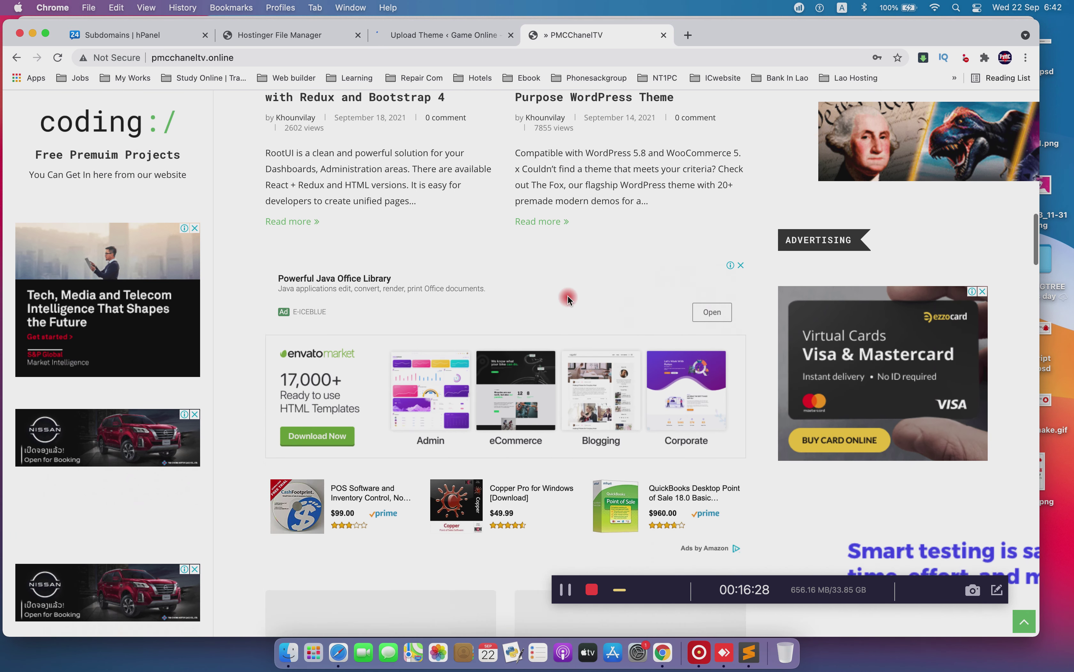
scroll(565, 299, "down", 20)
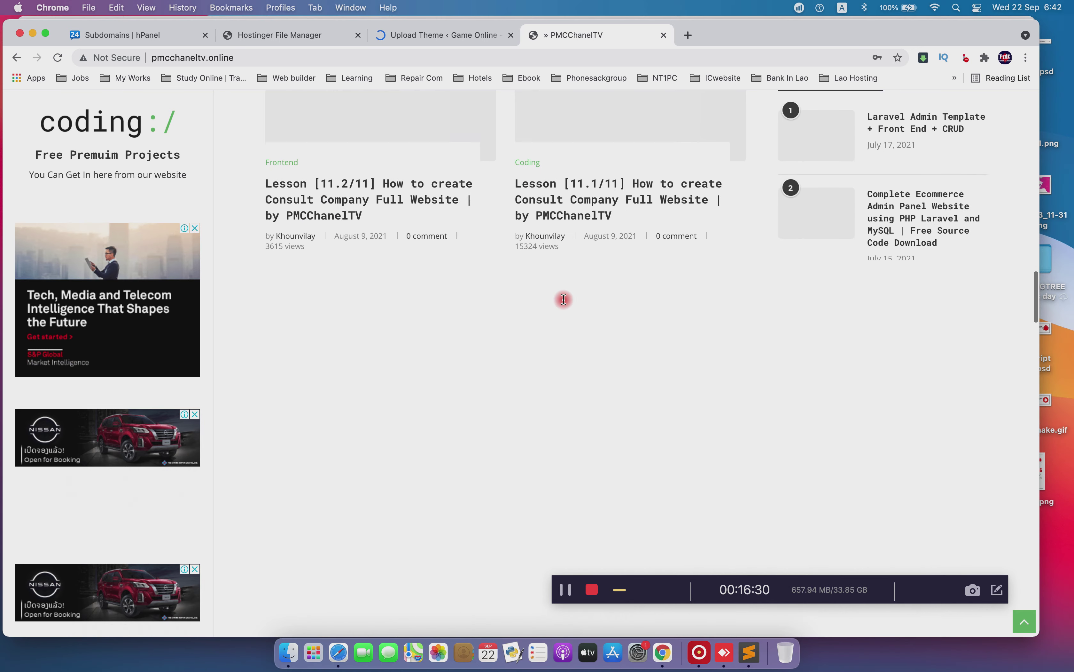
scroll(565, 303, "down", 3)
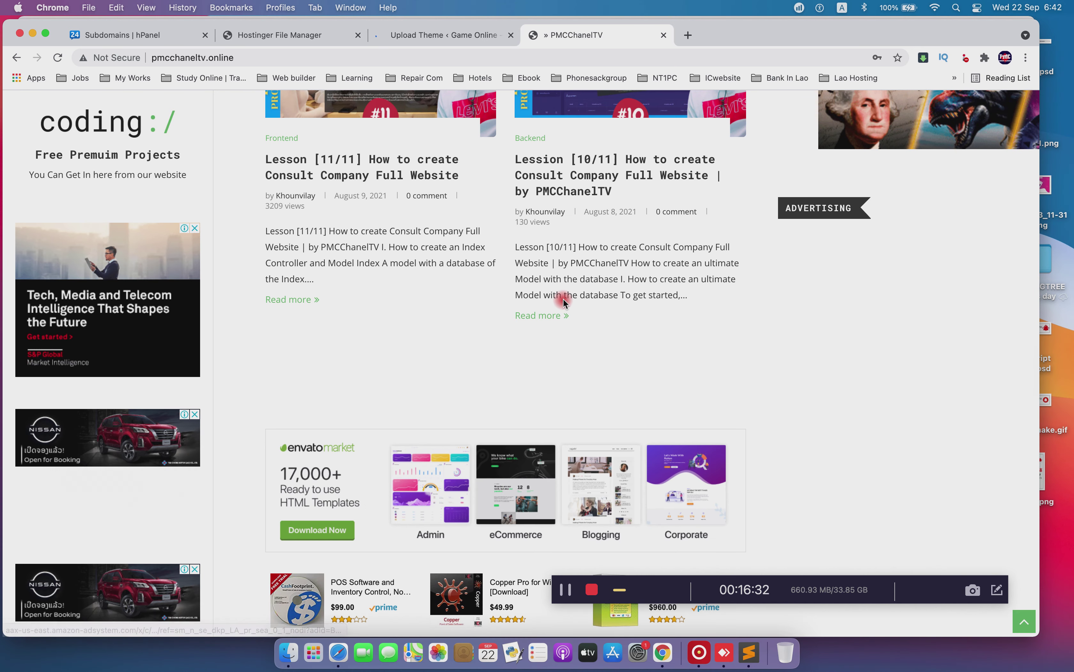
scroll(557, 298, "down", 5)
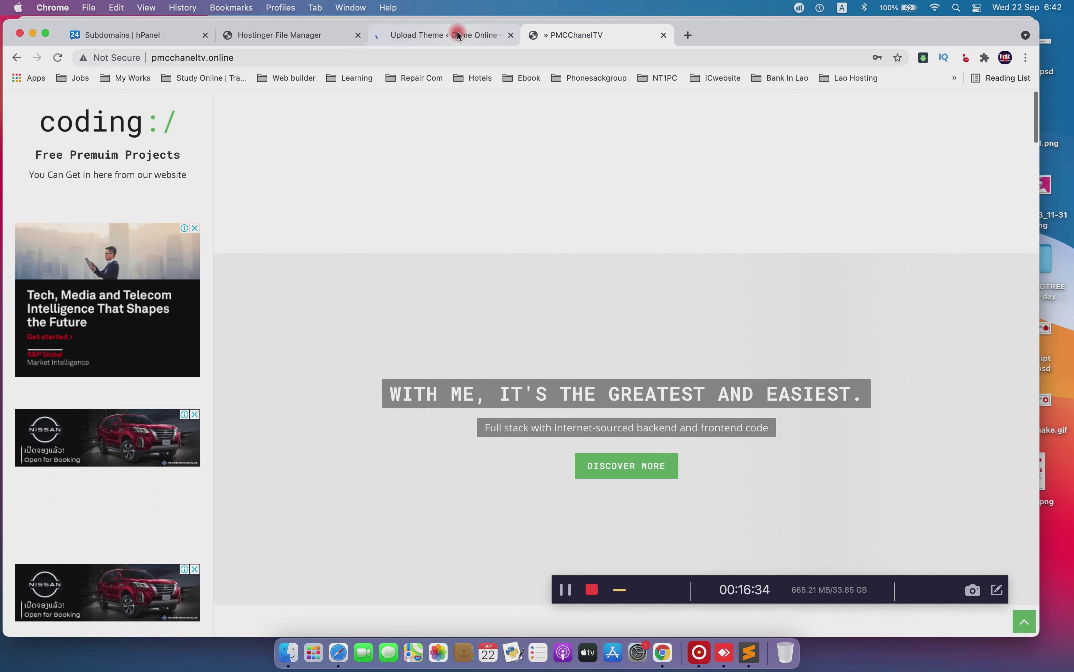
Return to the theme upload page and activate the newly installed Gameleon theme
left_click(458, 34)
left_click(216, 196)
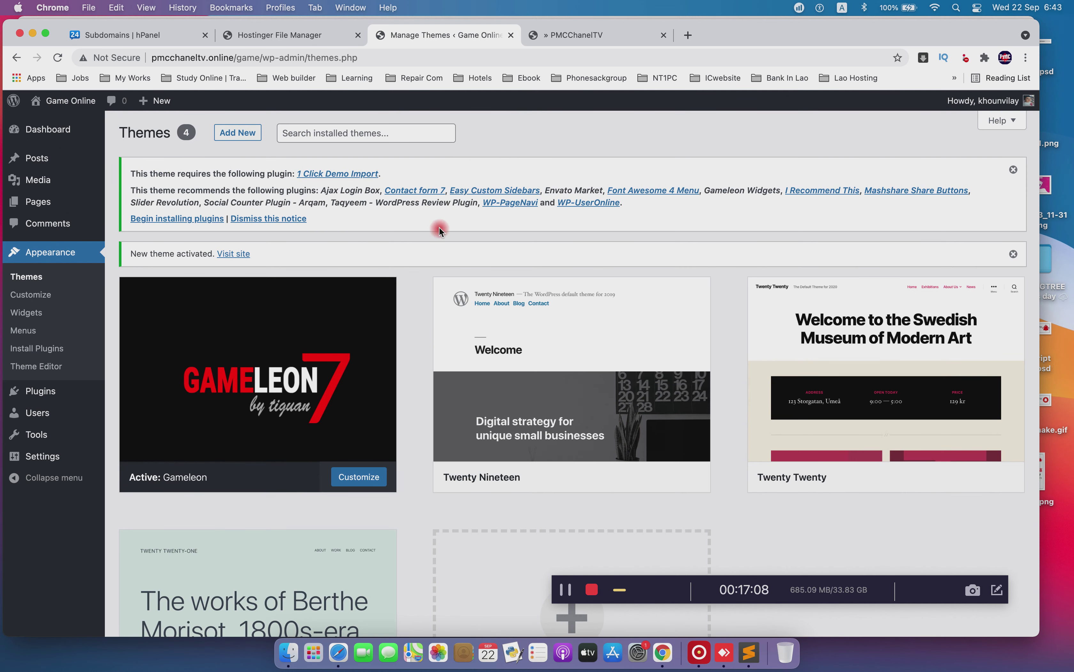
Load pmcchaneltv.online/game in the front-end tab and view the Game Online home page with the new theme
left_click(607, 35)
double_click(583, 56)
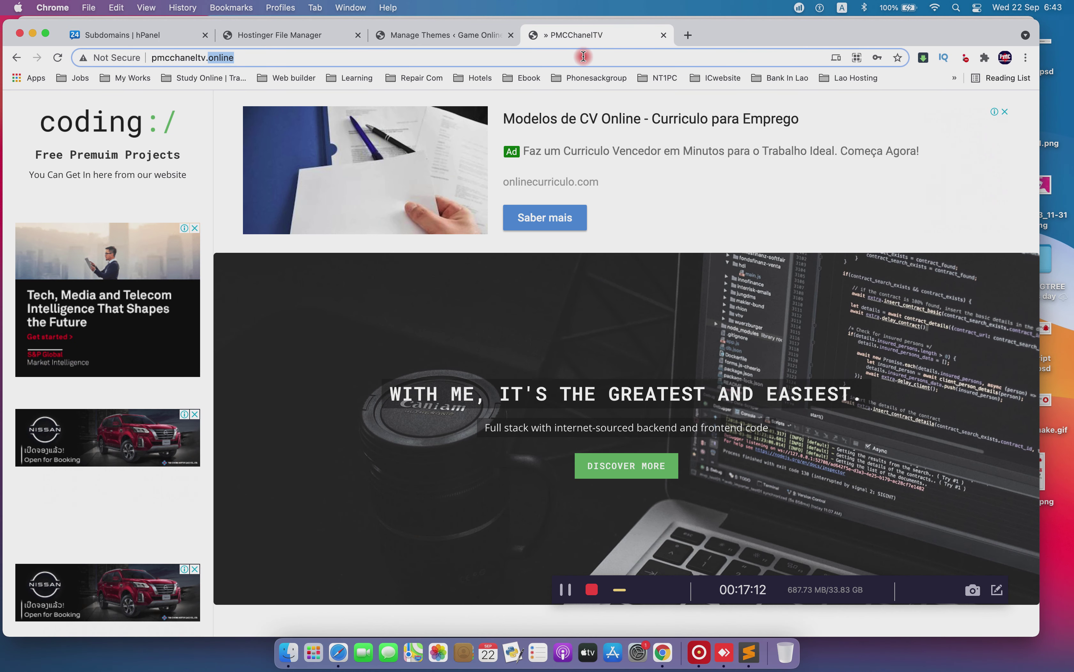
type("/g")
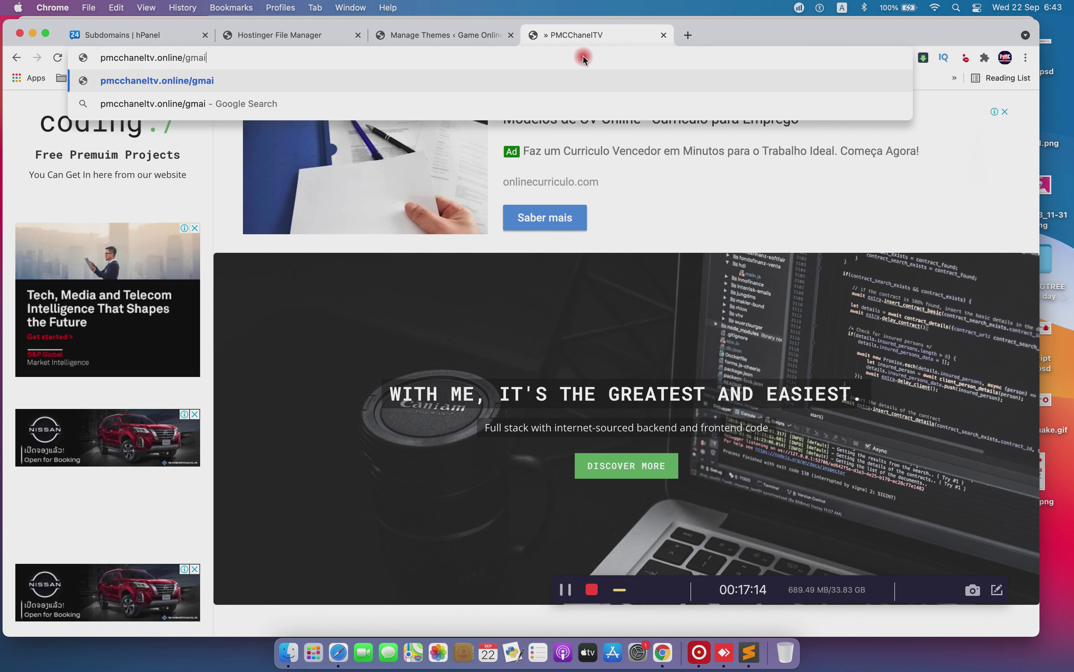
type("ame")
key("Return")
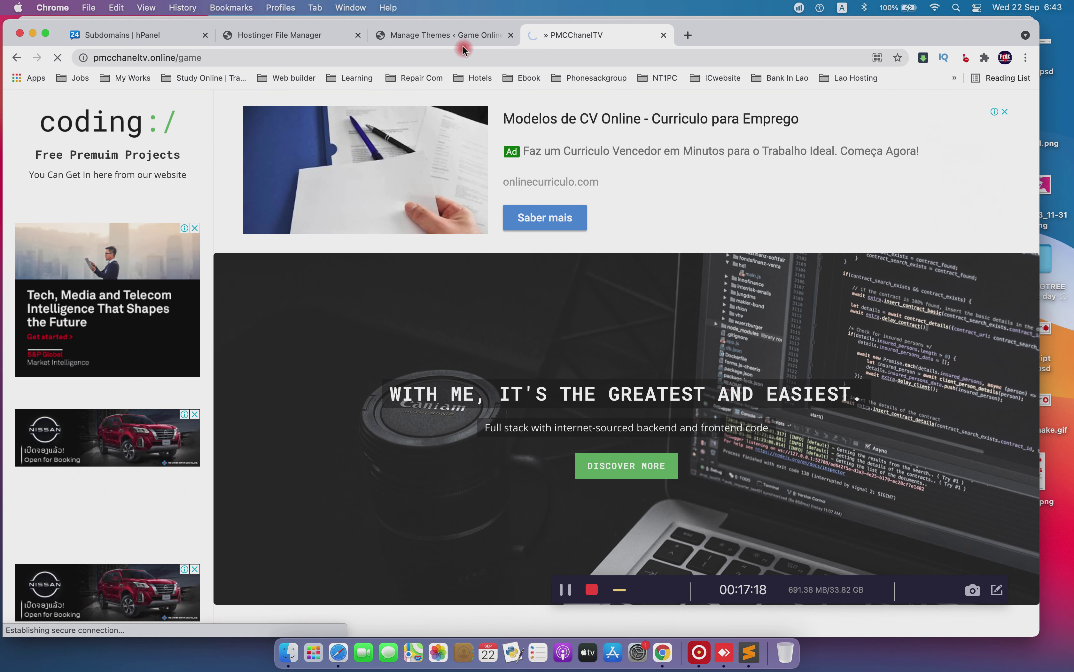
left_click(456, 38)
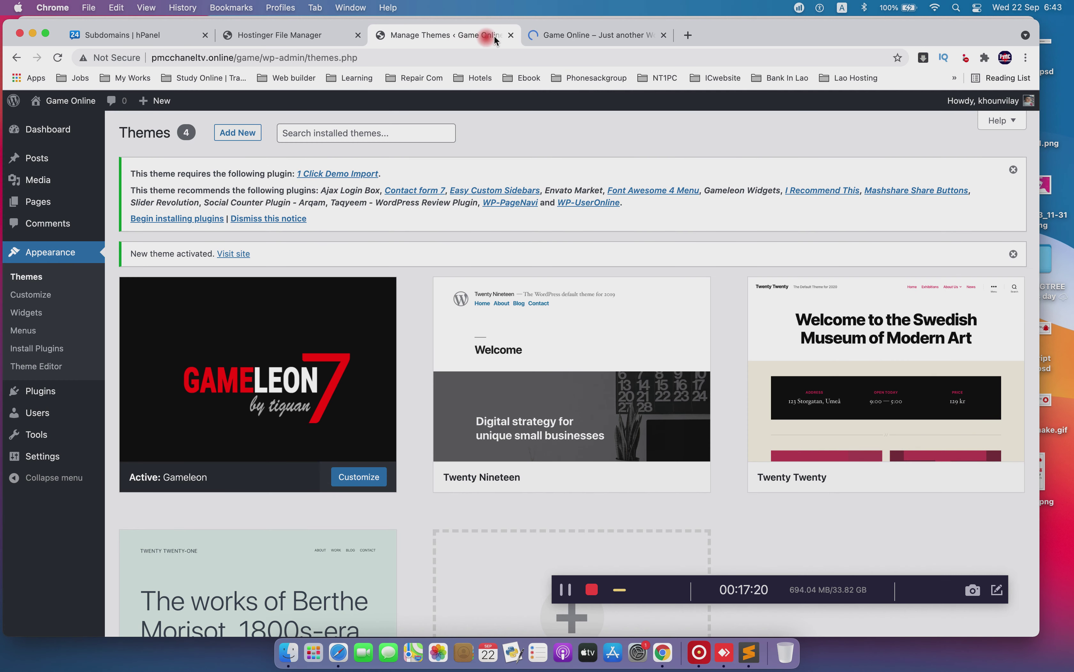
left_click(624, 34)
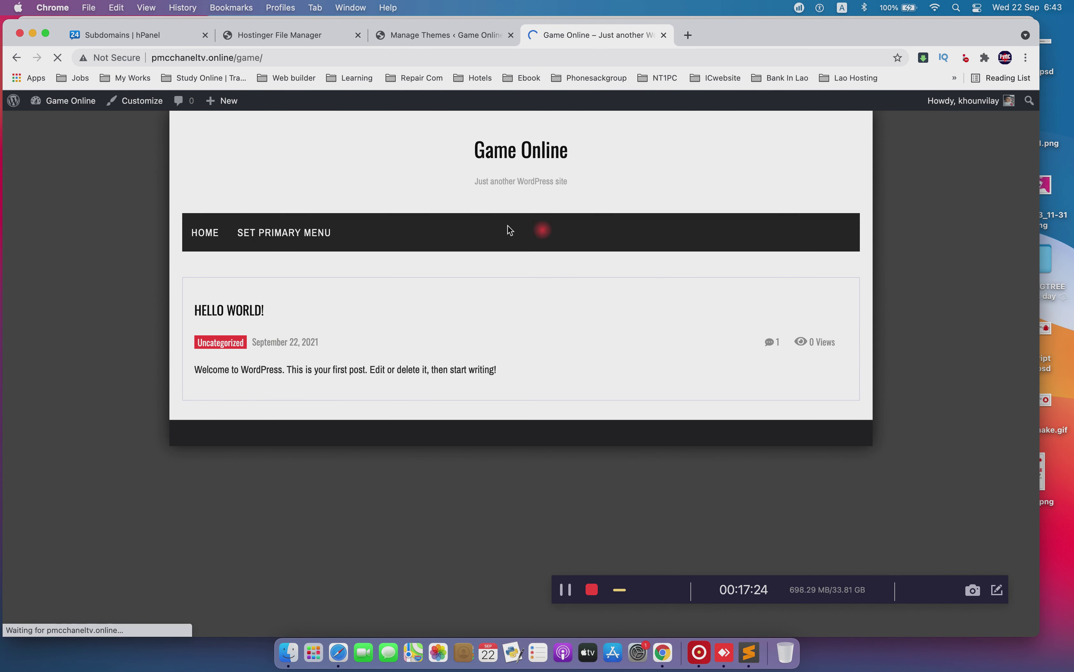
Open the Gameleon theme's Install Required Plugins page in the WordPress admin
left_click(417, 43)
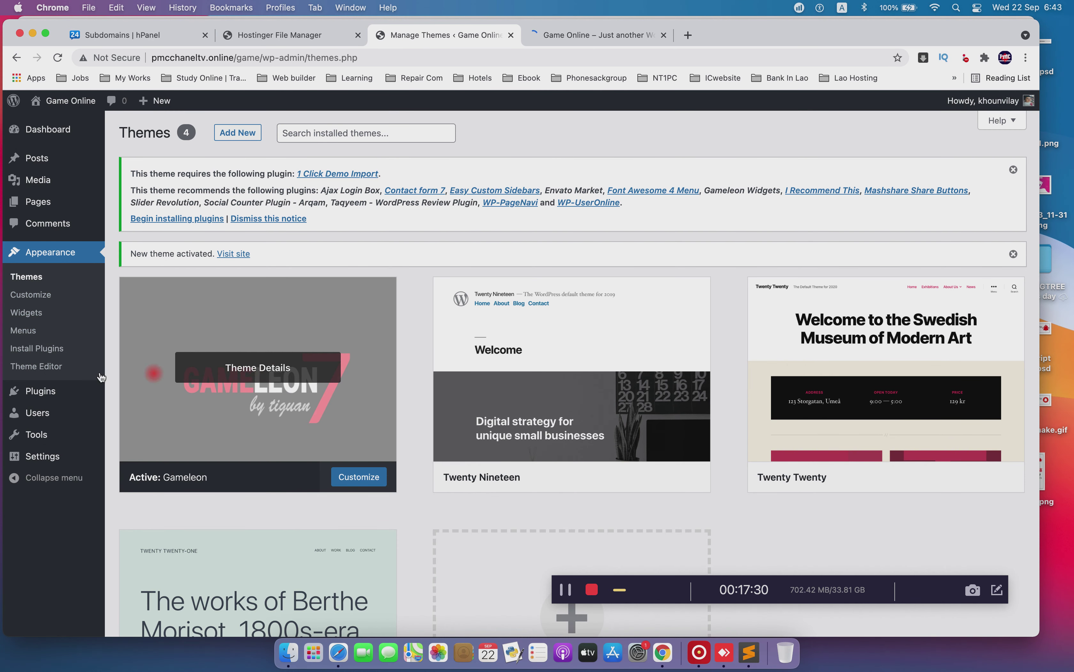
left_click(36, 349)
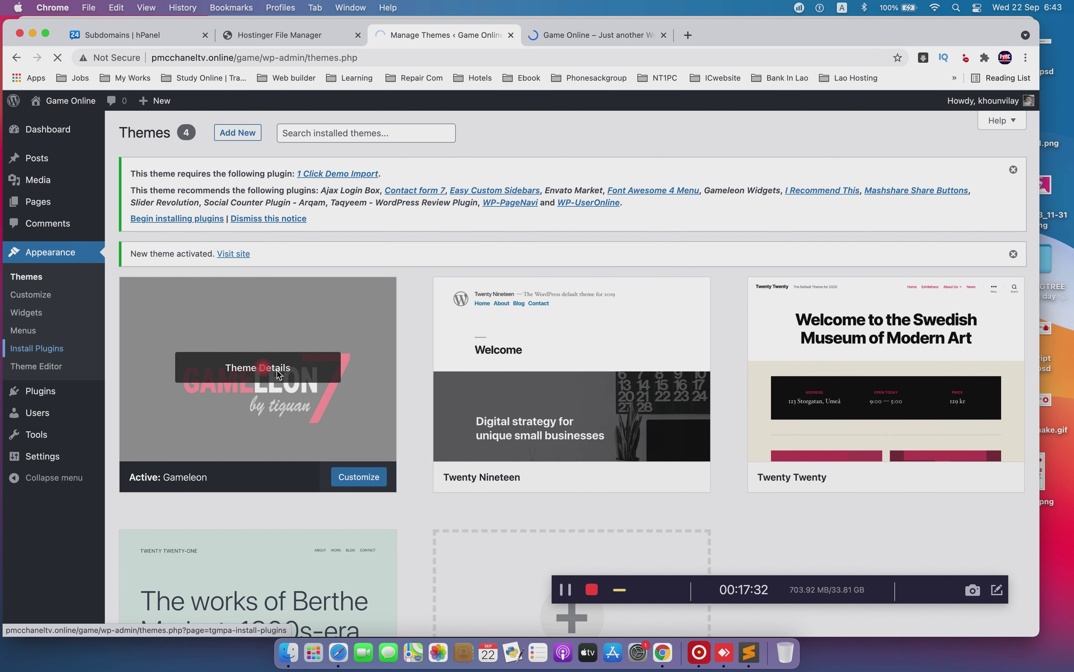
left_click(578, 40)
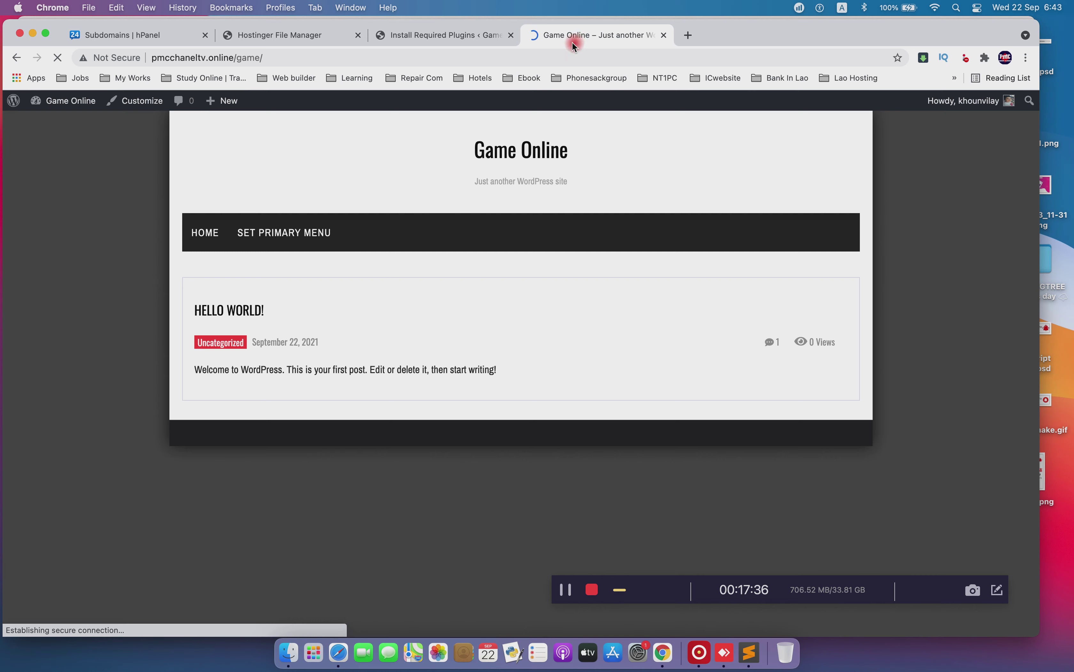
left_click(446, 38)
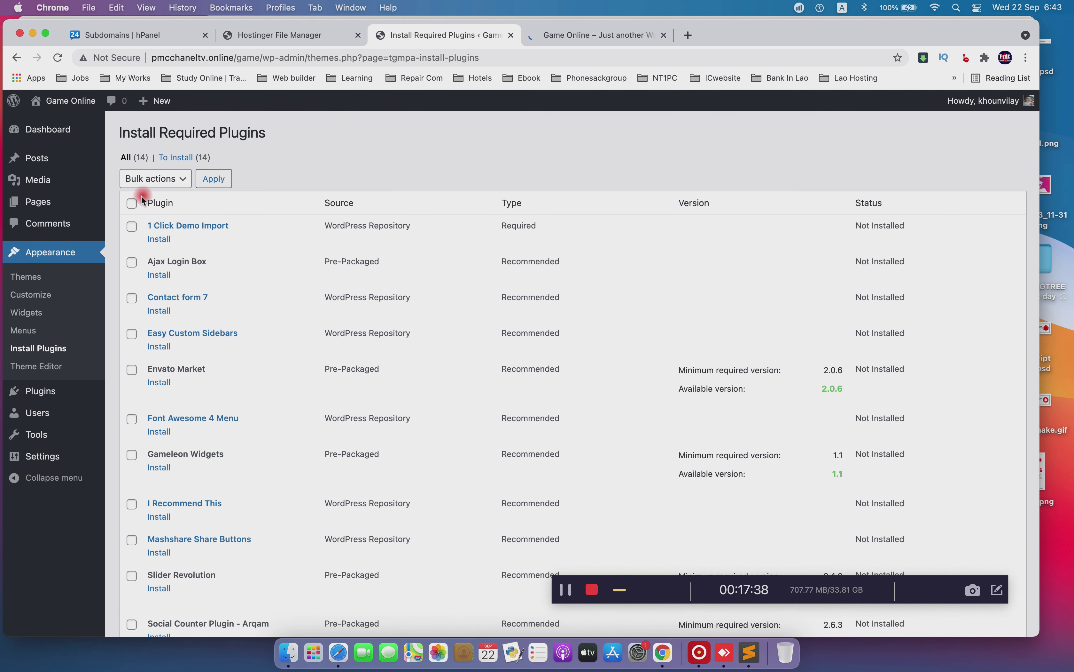
Select all listed required and recommended plugins and bulk install them
scroll(319, 257, "down", 10)
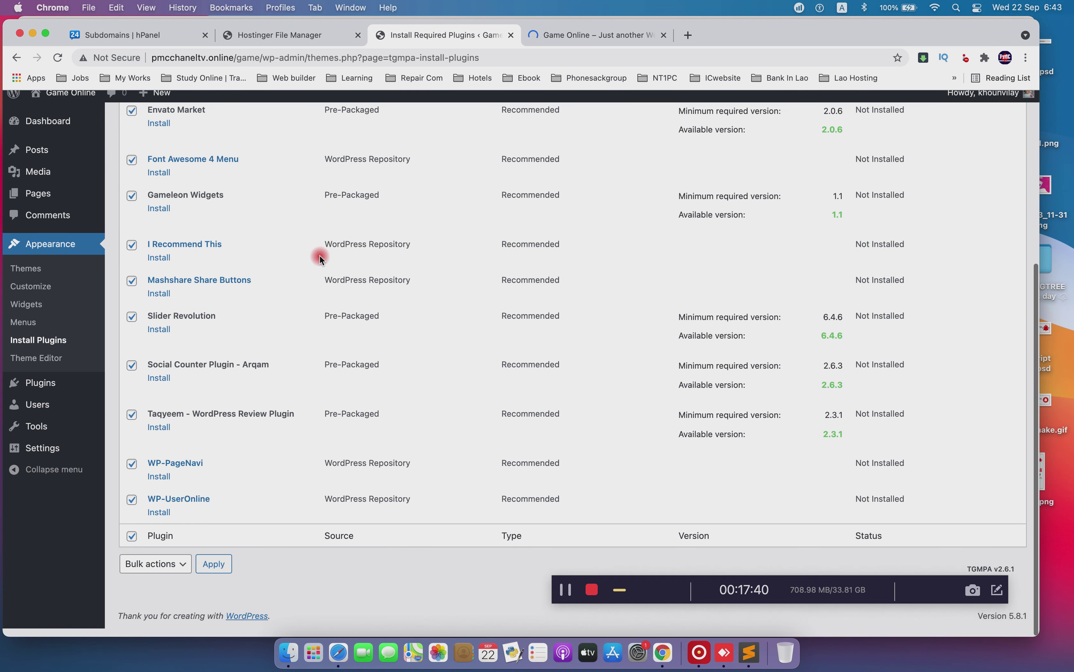
scroll(771, 421, "up", 6)
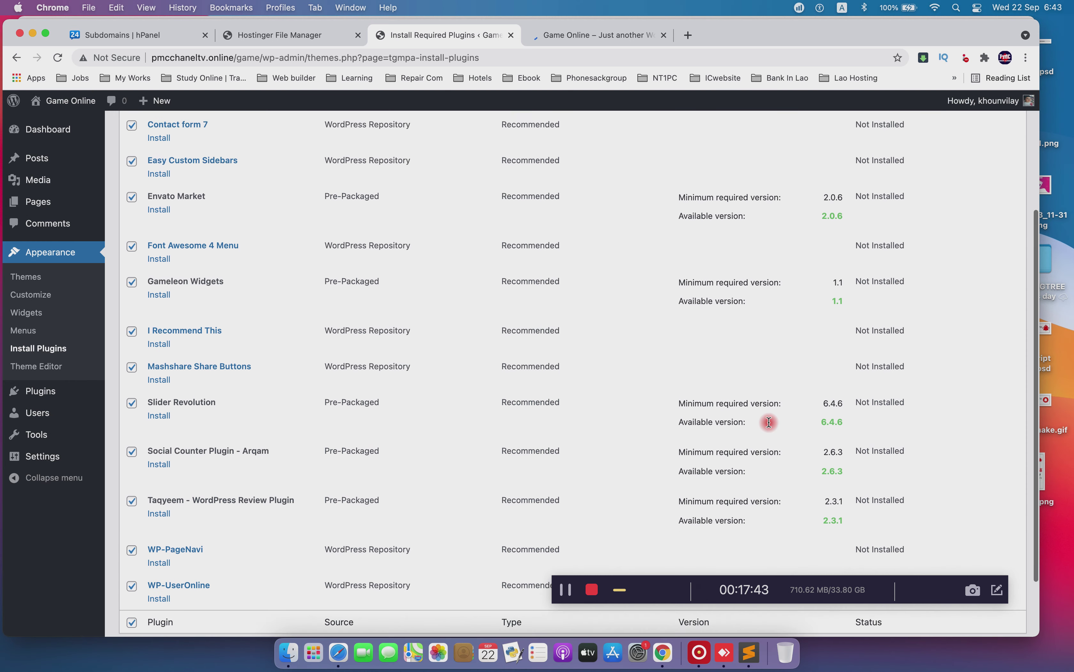
left_click(168, 181)
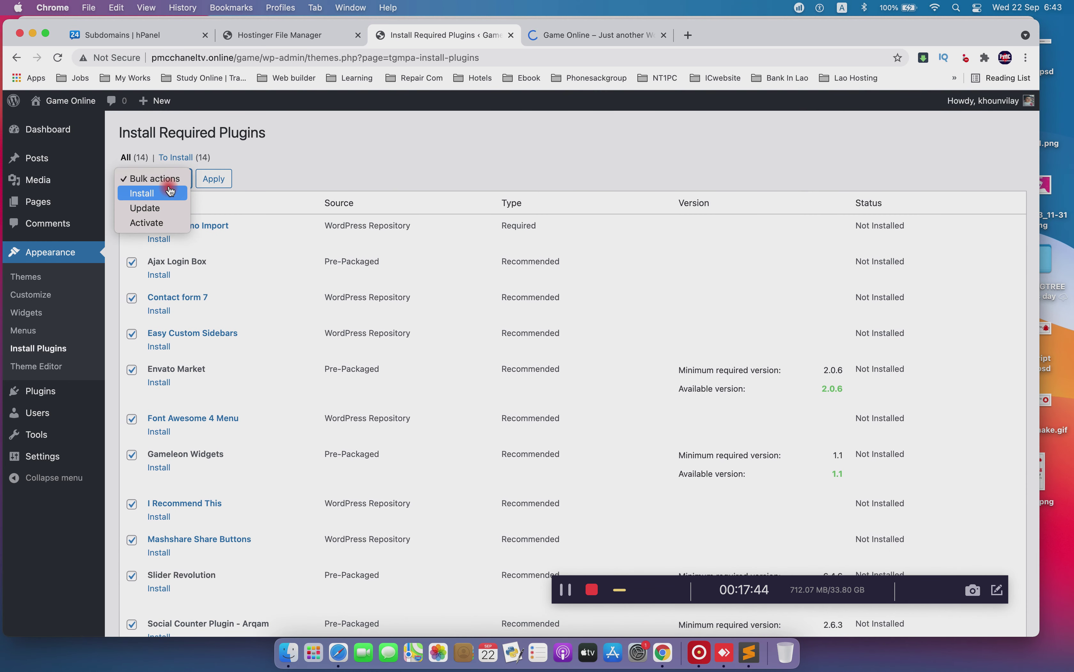
left_click(165, 195)
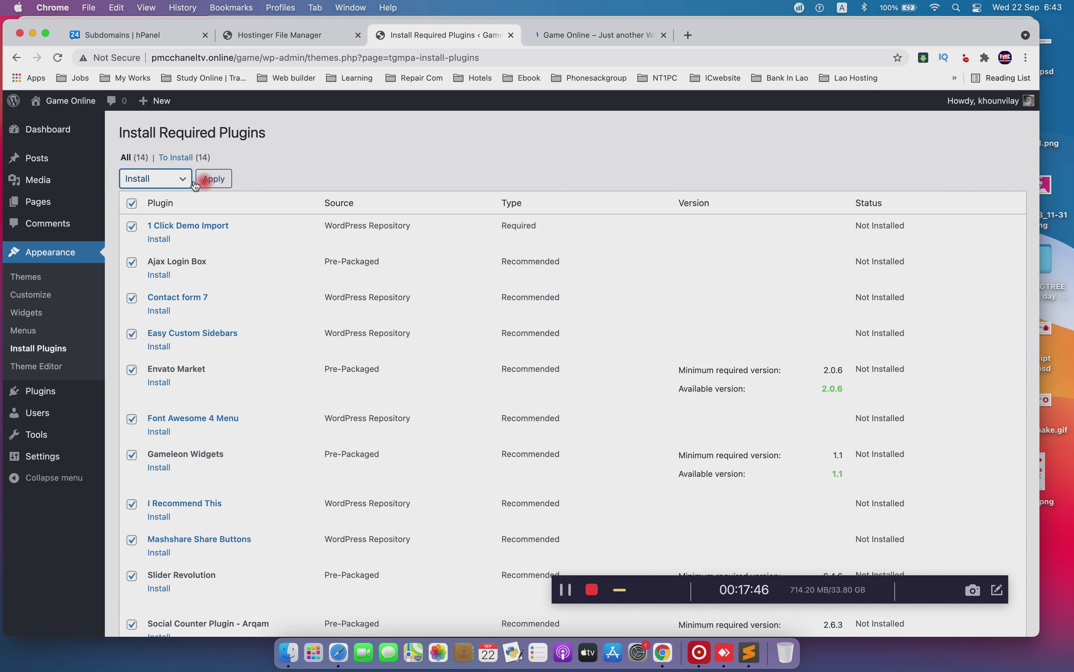
scroll(177, 316, "down", 5)
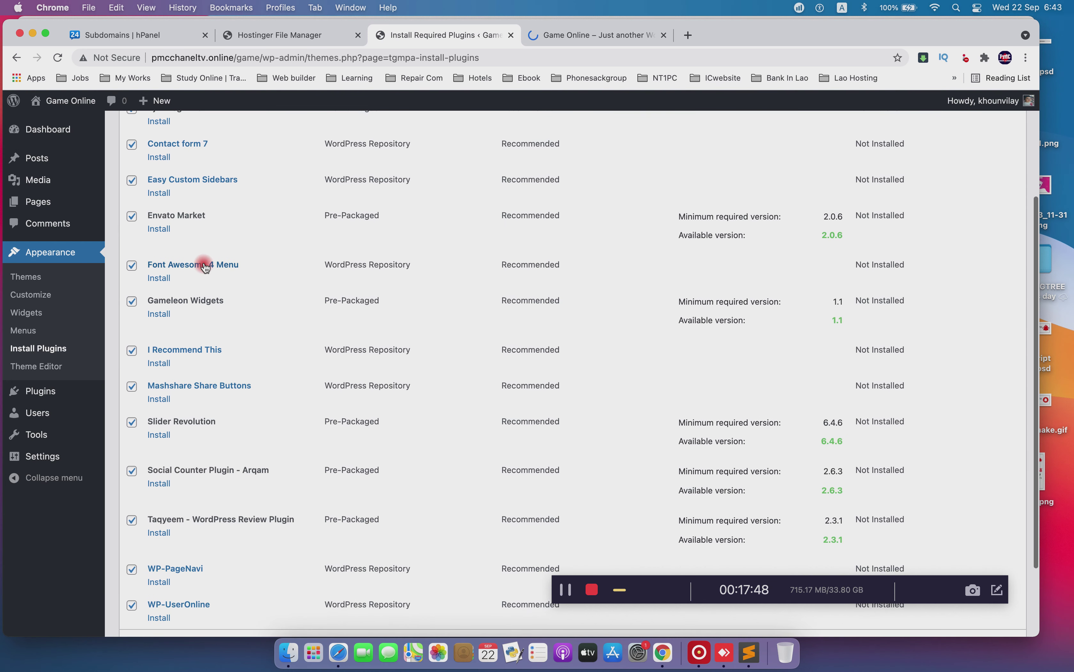
scroll(212, 260, "up", 5)
left_click(214, 183)
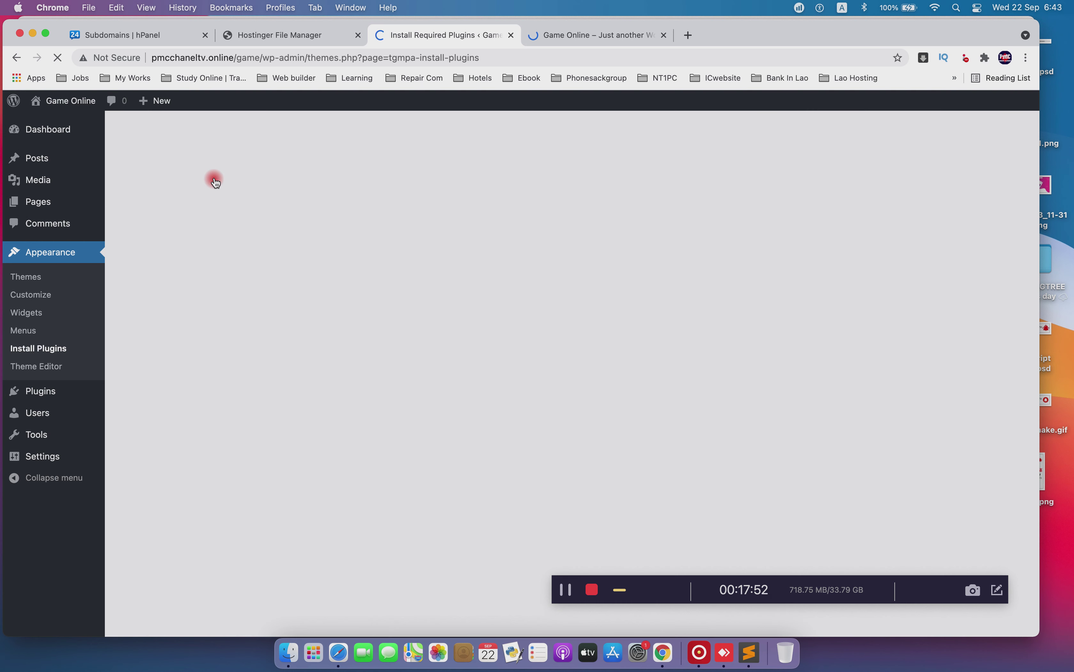
Follow the plugin installation log and compare with the Game Online front page while the plugins install
left_click(601, 34)
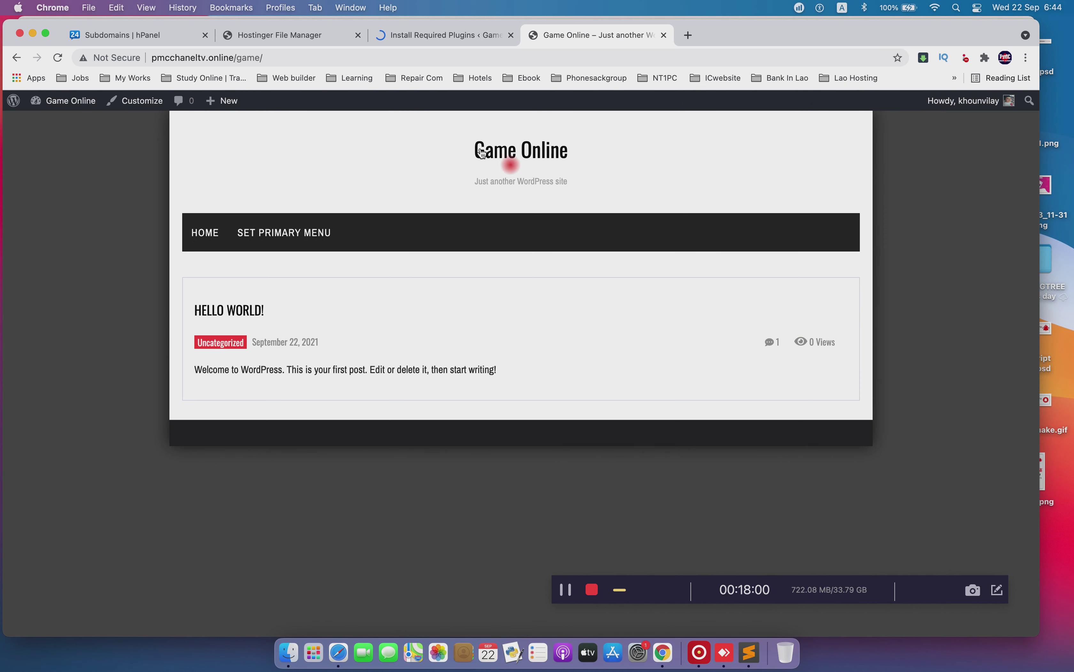
left_click(465, 40)
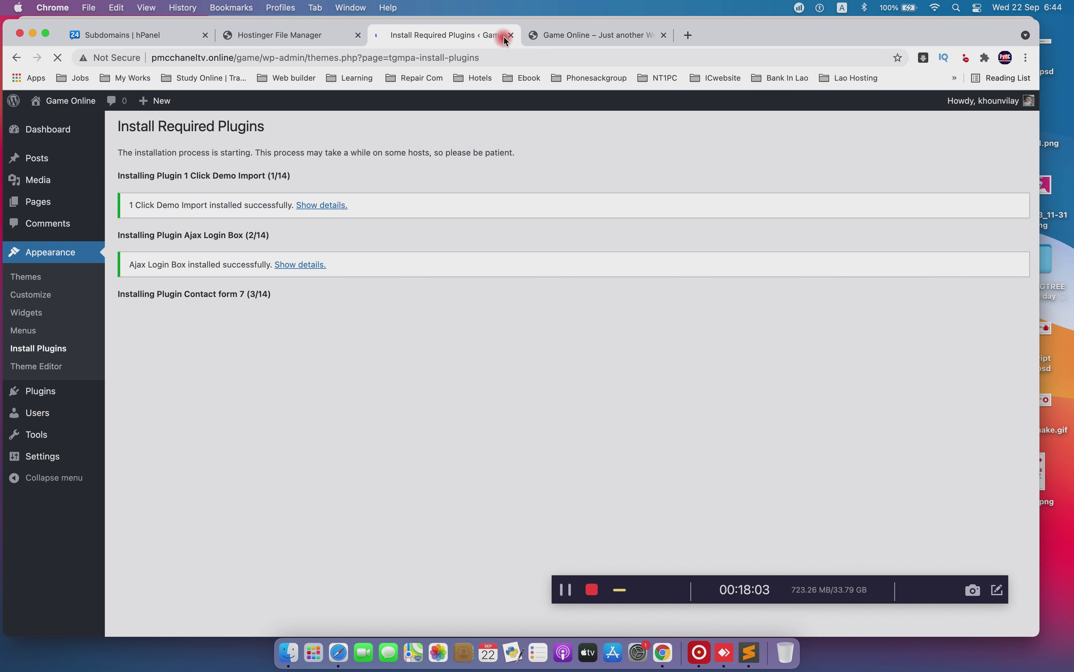
left_click(603, 39)
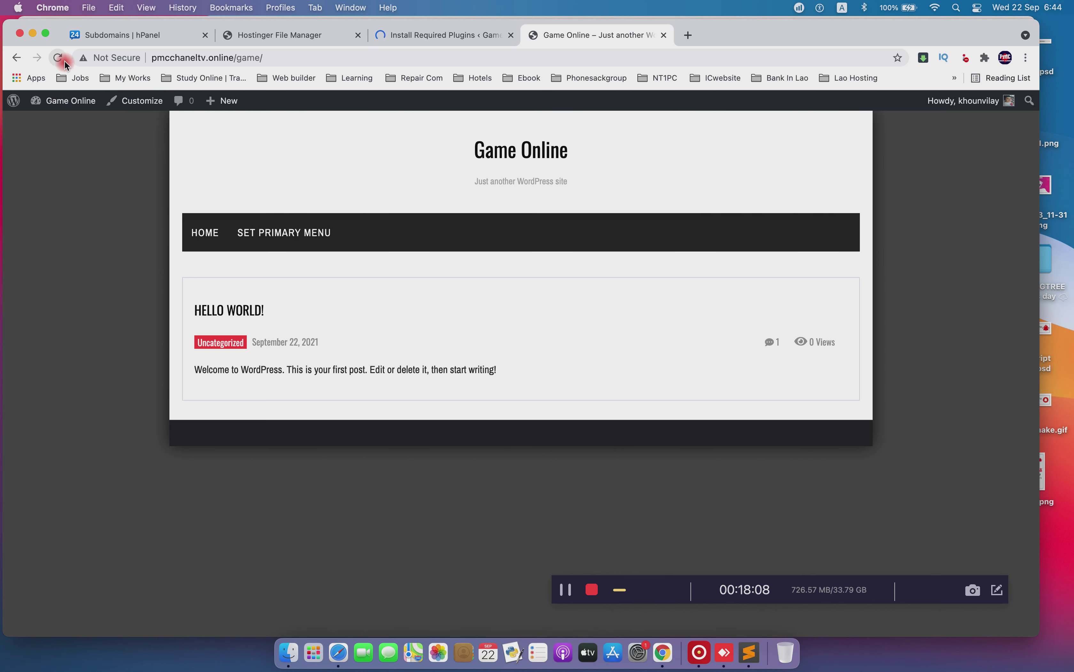
left_click(397, 37)
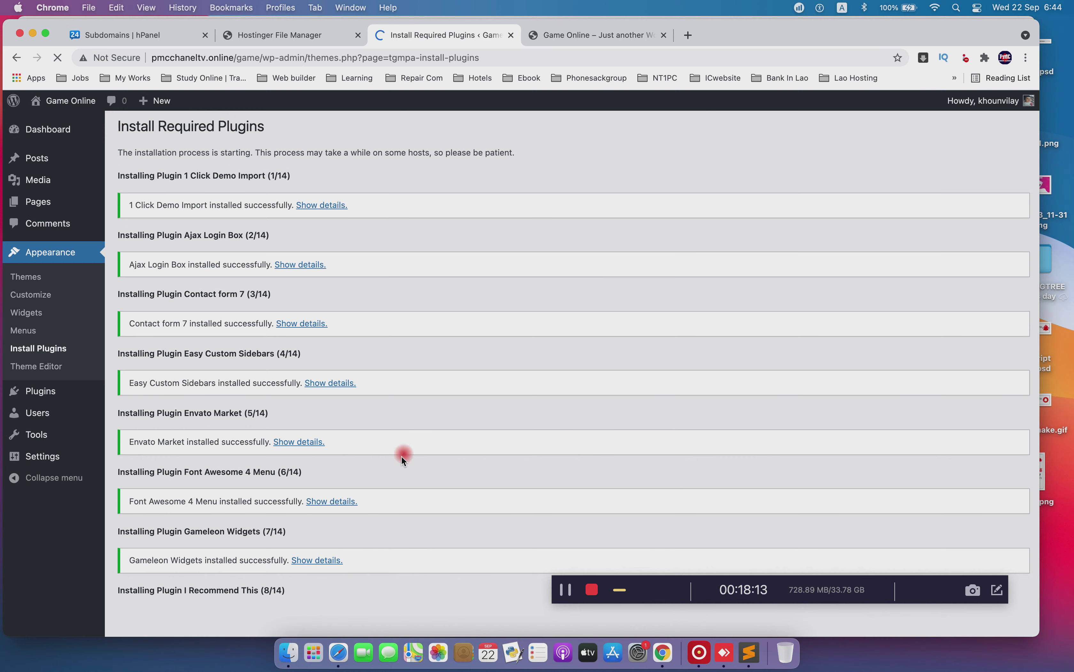
scroll(397, 488, "down", 2)
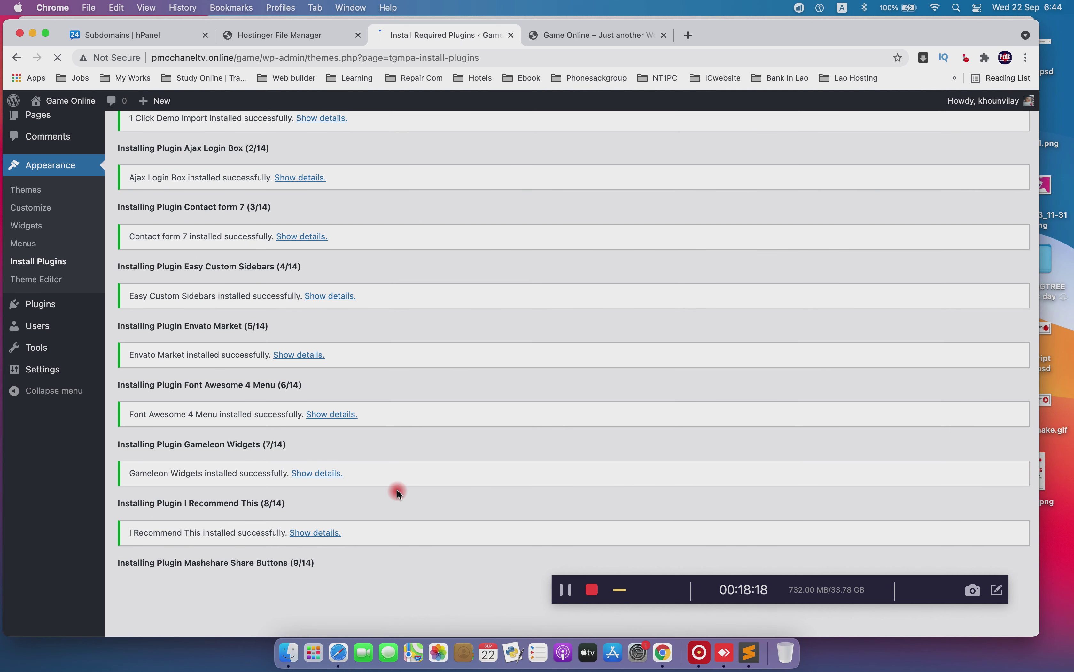
scroll(396, 489, "up", 3)
scroll(397, 488, "down", 3)
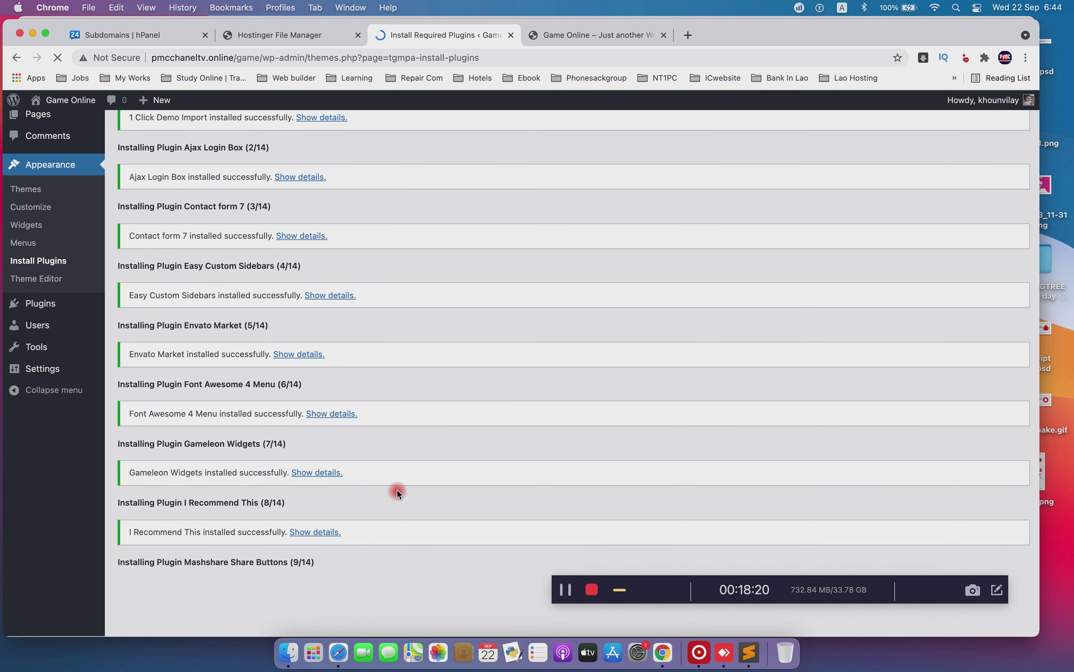
scroll(405, 479, "up", 2)
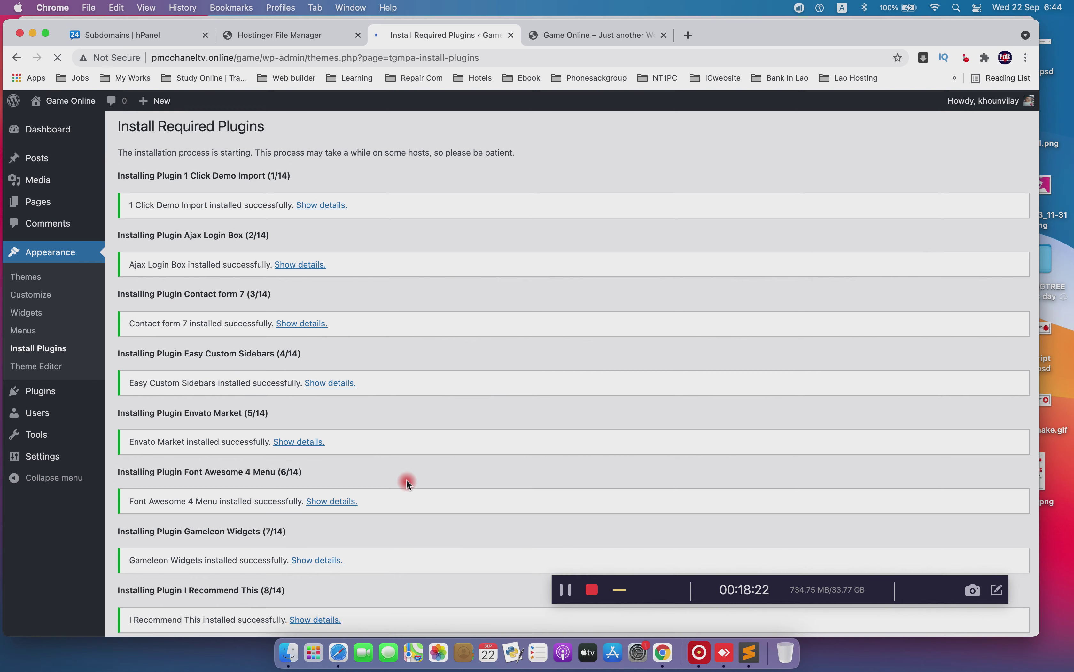
scroll(406, 479, "down", 3)
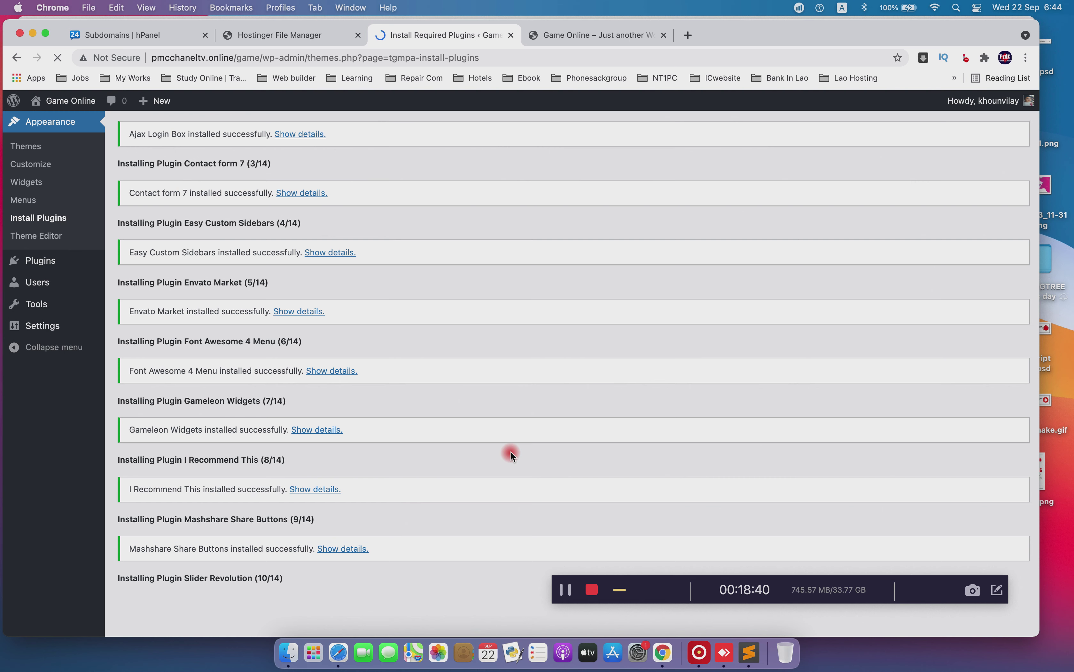
Reload the Game Online front page and check back on the plugin installation
left_click(579, 29)
left_click(57, 57)
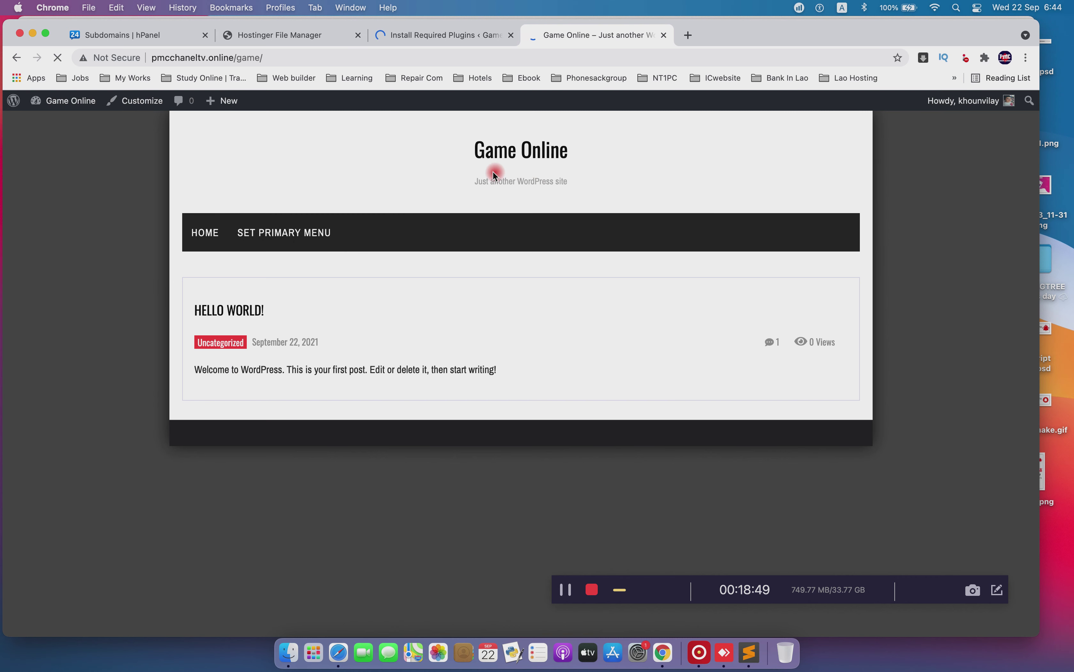
left_click(457, 36)
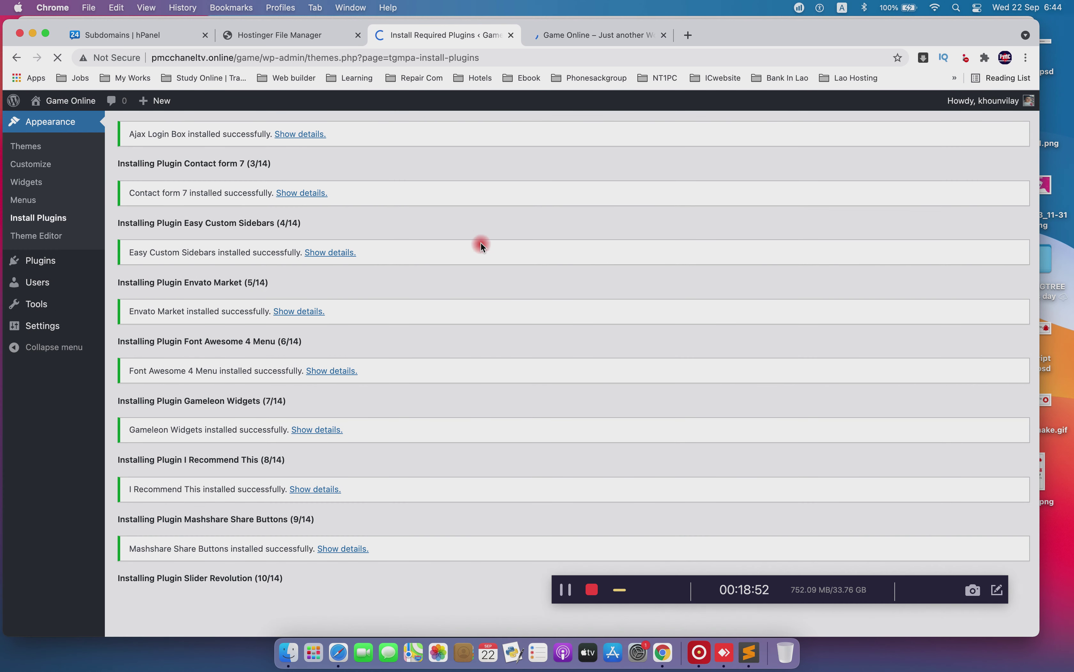
scroll(545, 365, "up", 3)
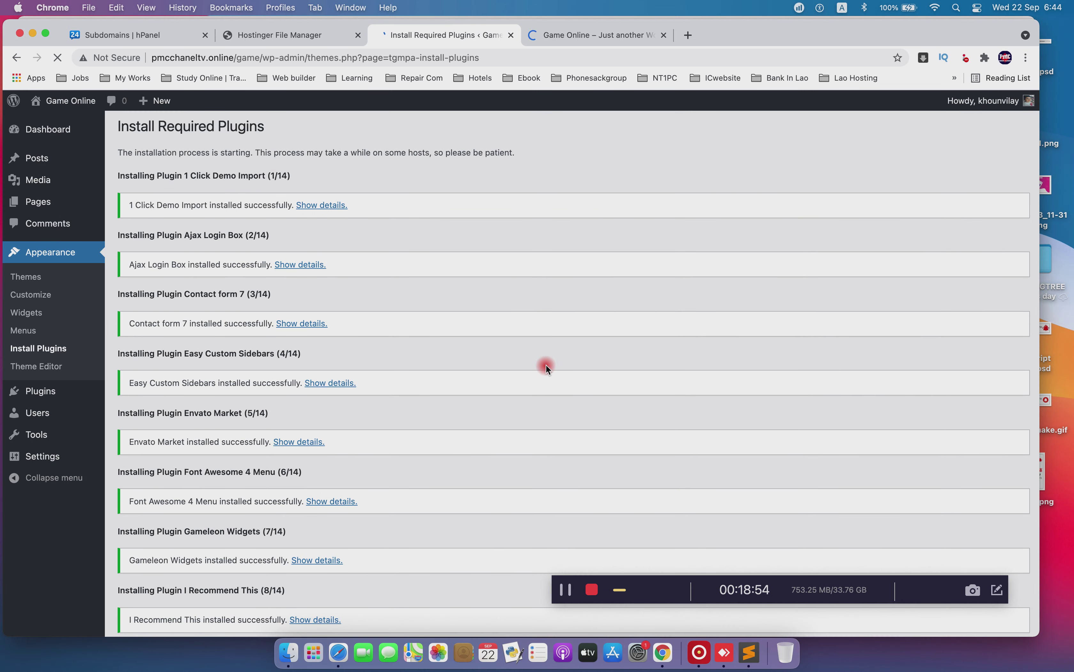
left_click(634, 39)
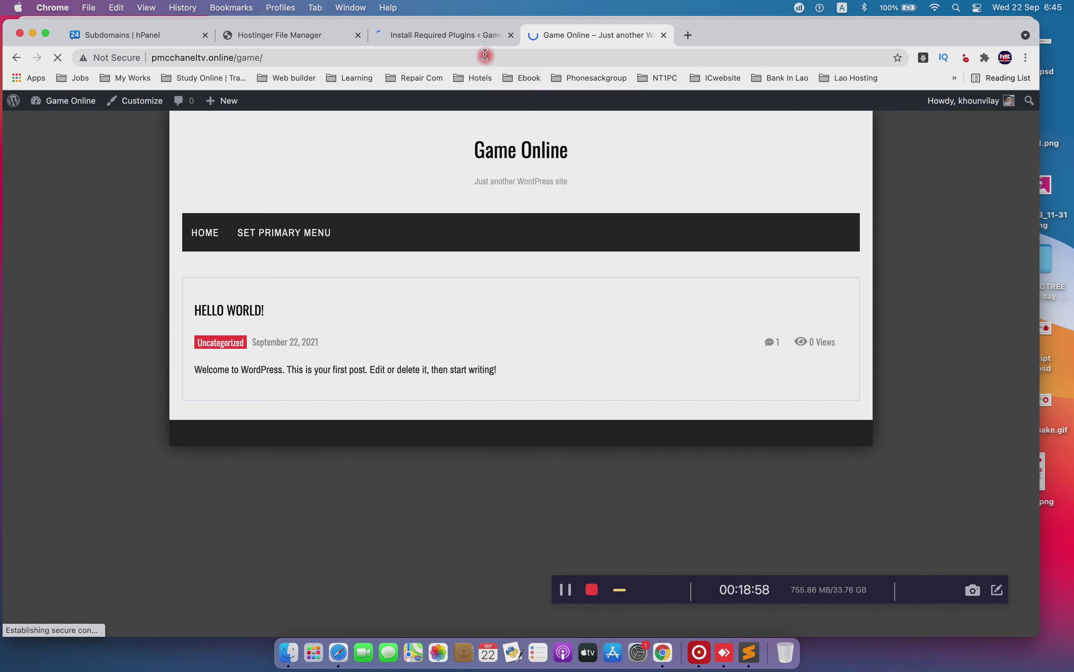
left_click(465, 43)
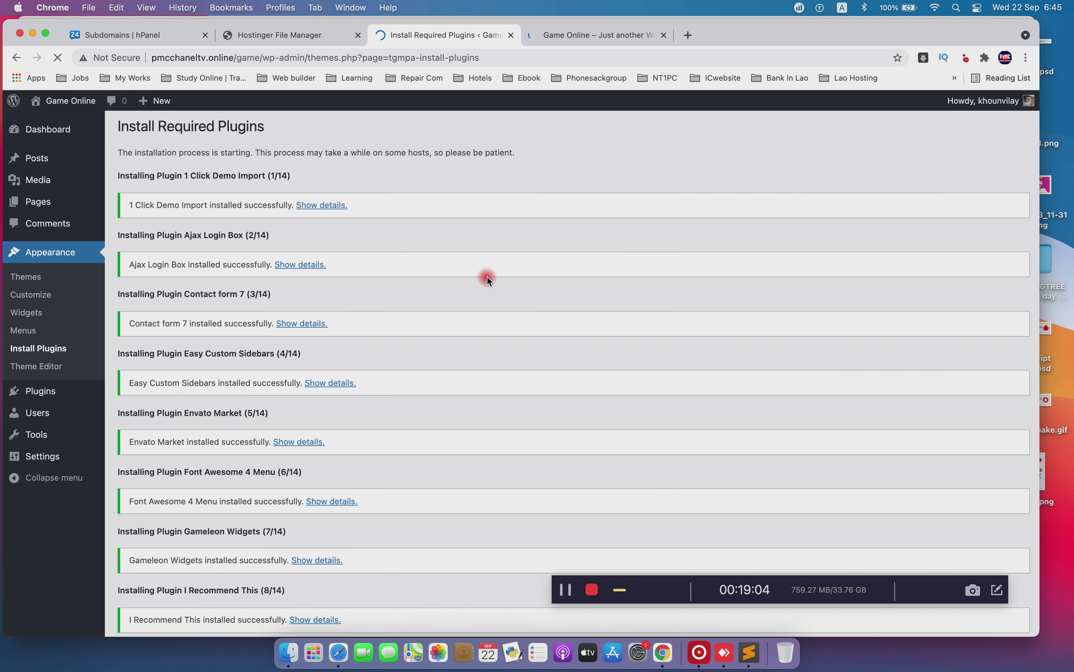
Read through the rest of the installation log down to the WP-UserOnline plugin
scroll(487, 278, "down", 5)
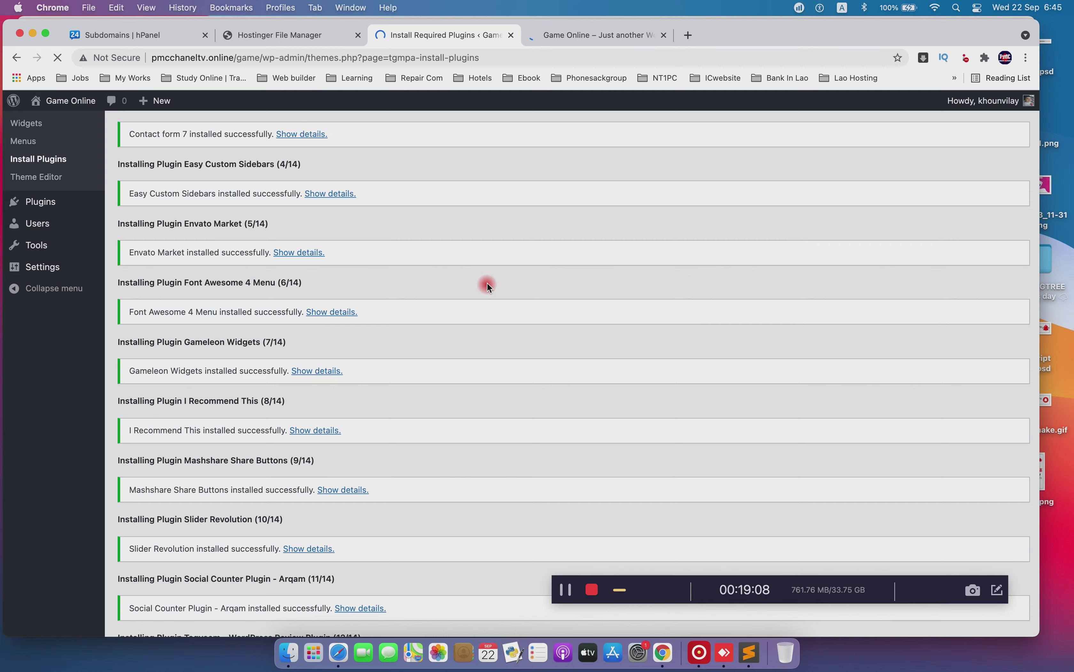
scroll(487, 282, "down", 3)
scroll(487, 282, "down", 3)
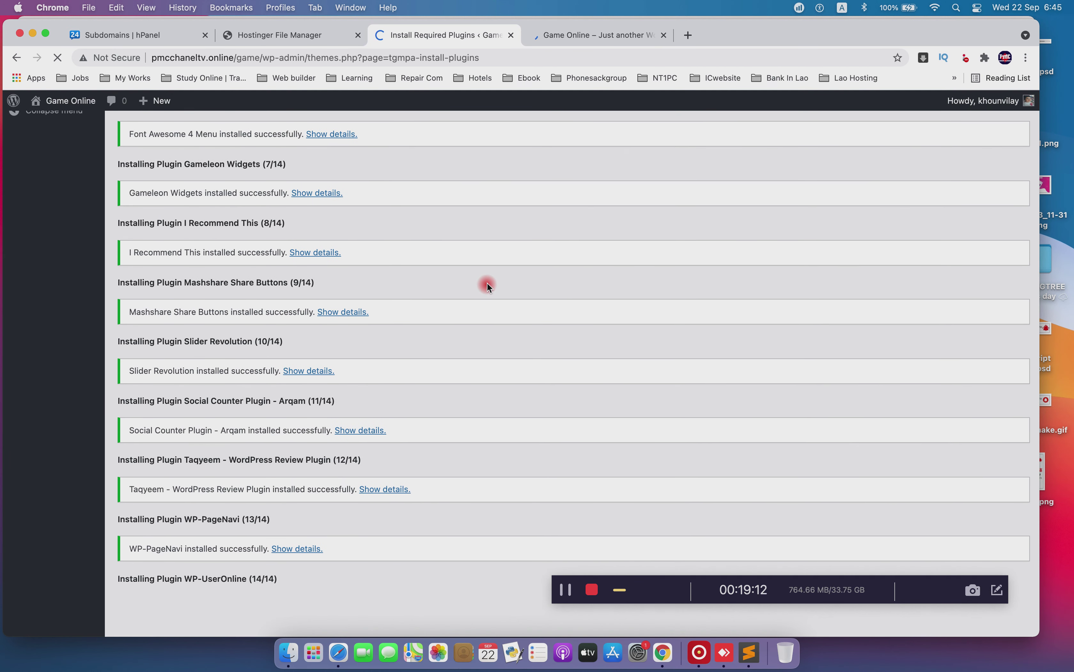
scroll(487, 284, "down", 3)
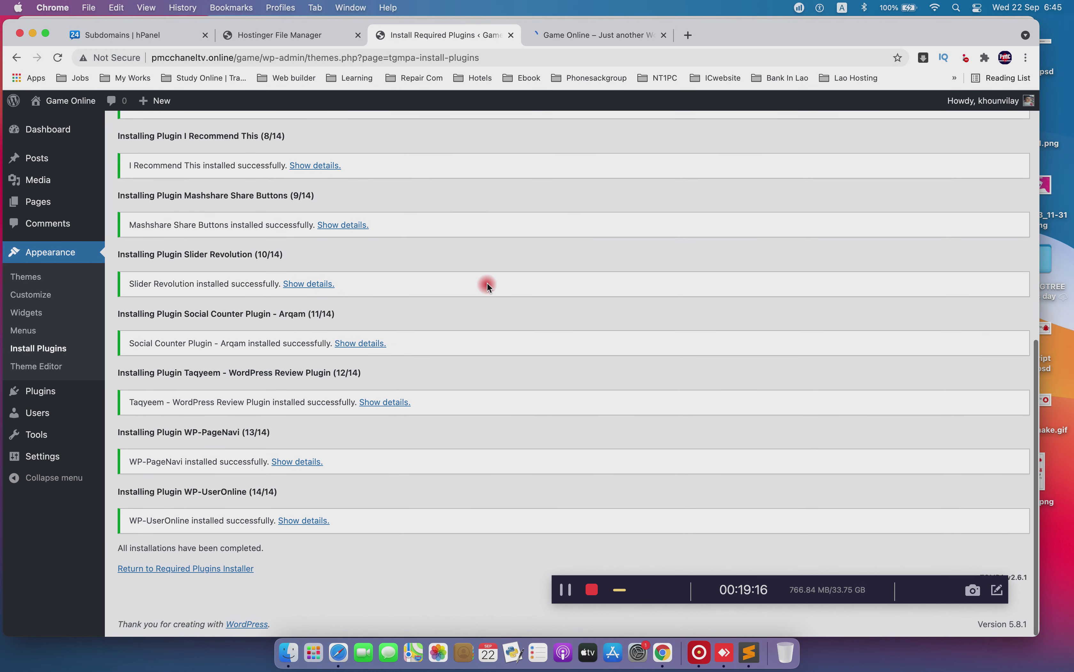
Return to the required plugins installer, open the WordPress Dashboard and bring up the Game Online front page
left_click(208, 570)
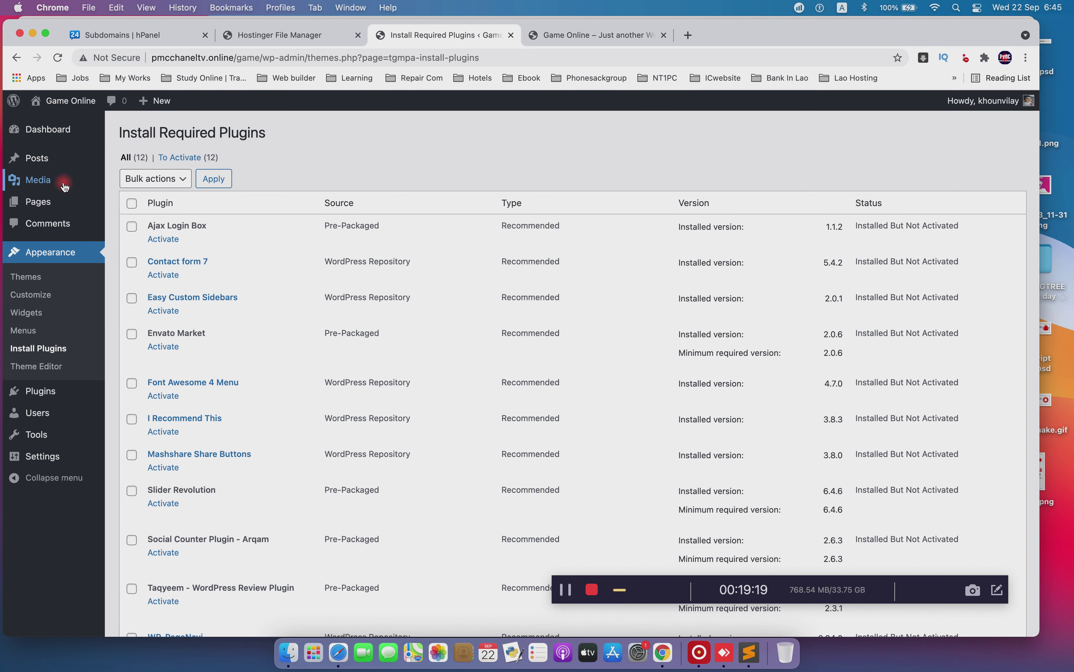
left_click(48, 131)
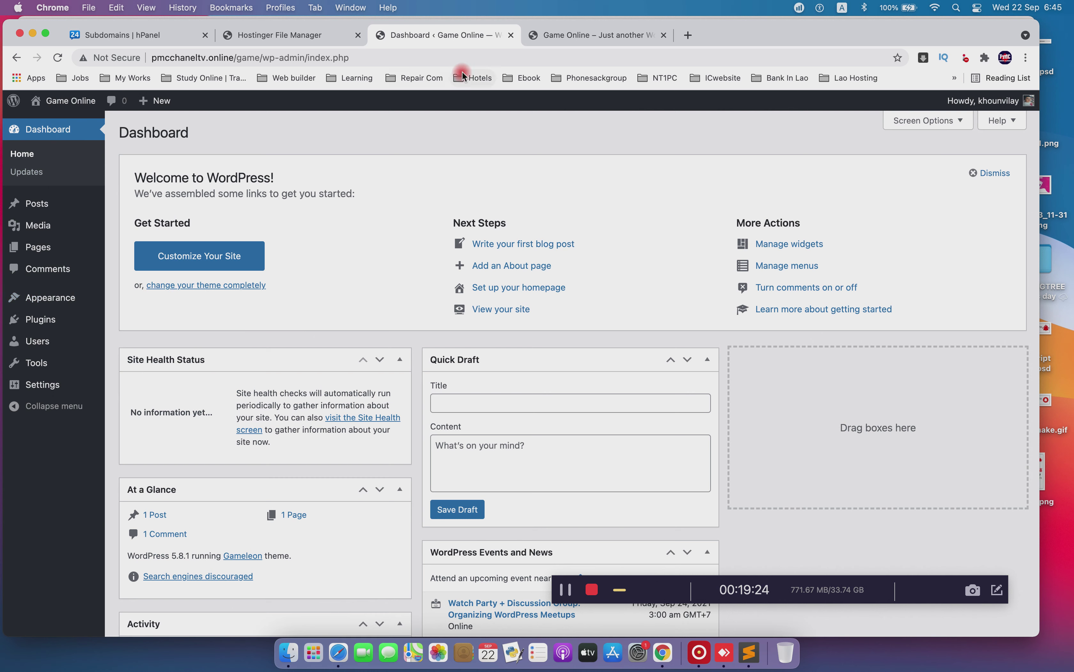
left_click(568, 35)
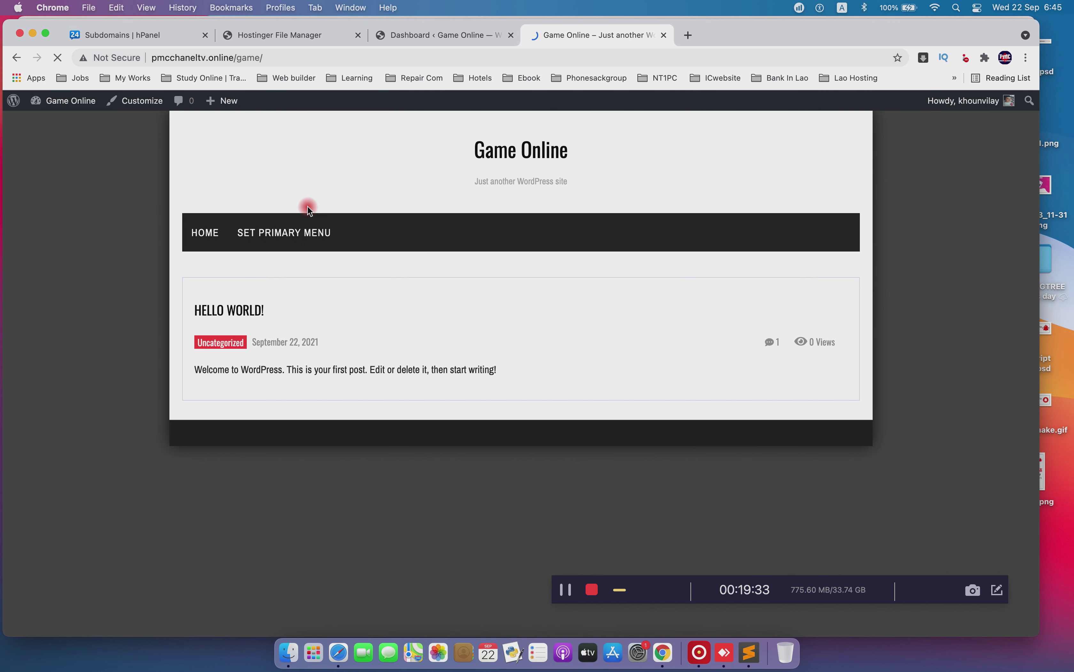
Look over the WordPress Dashboard and reload the Game Online front page to check the site
left_click(432, 32)
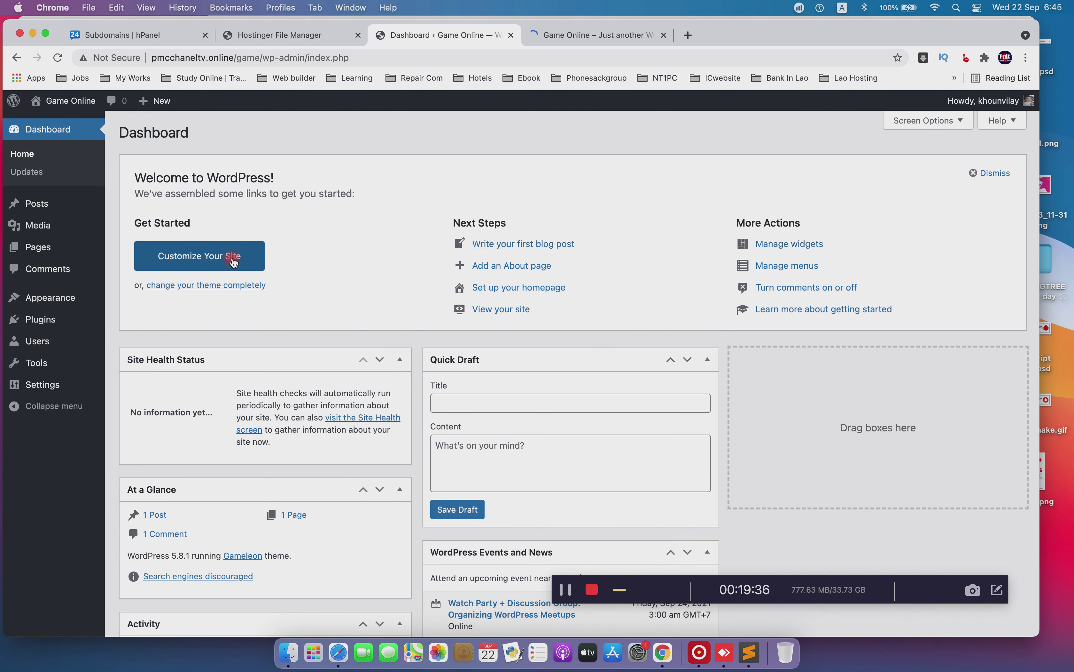
scroll(541, 313, "down", 6)
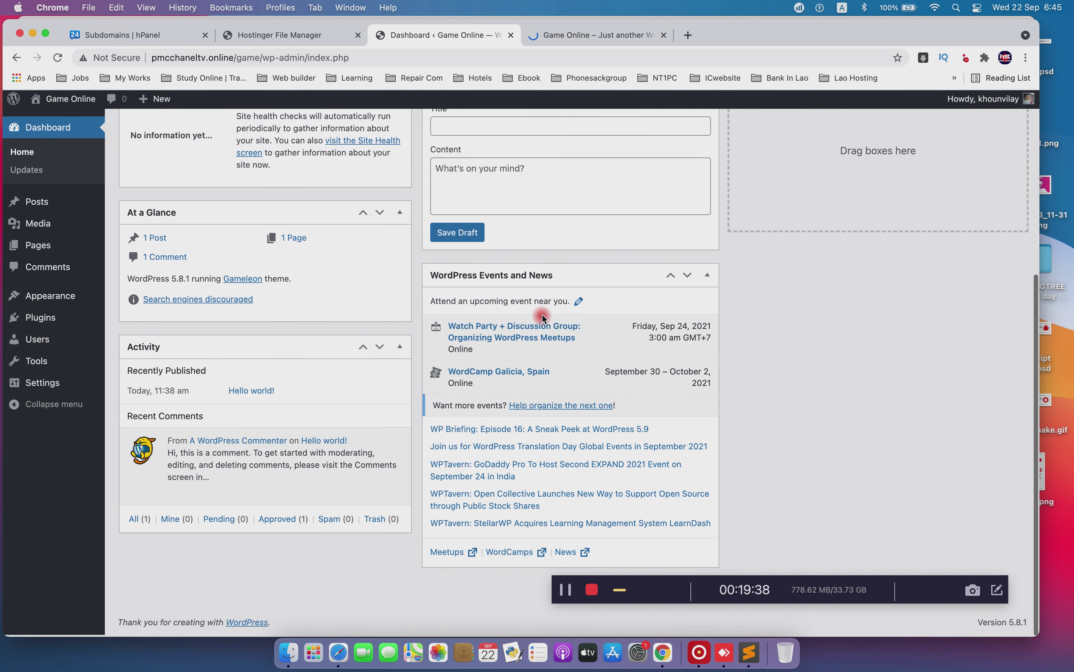
left_click(573, 39)
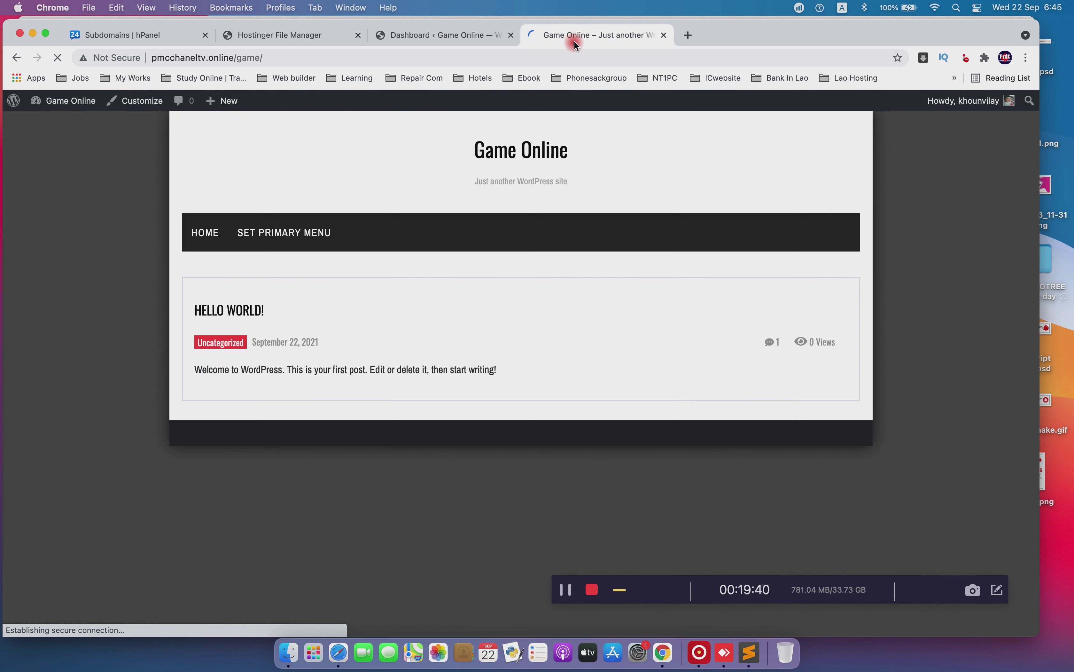
left_click(57, 58)
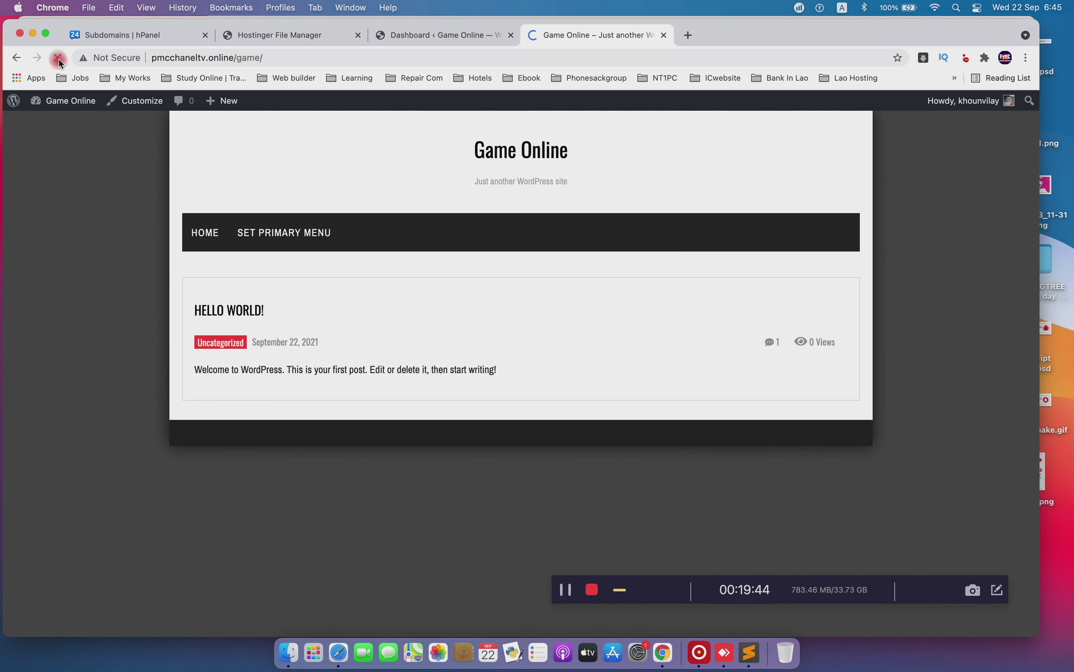
Open the Customizer for the Game Online site and check the front page while it loads
left_click(430, 35)
mouse_move(62, 297)
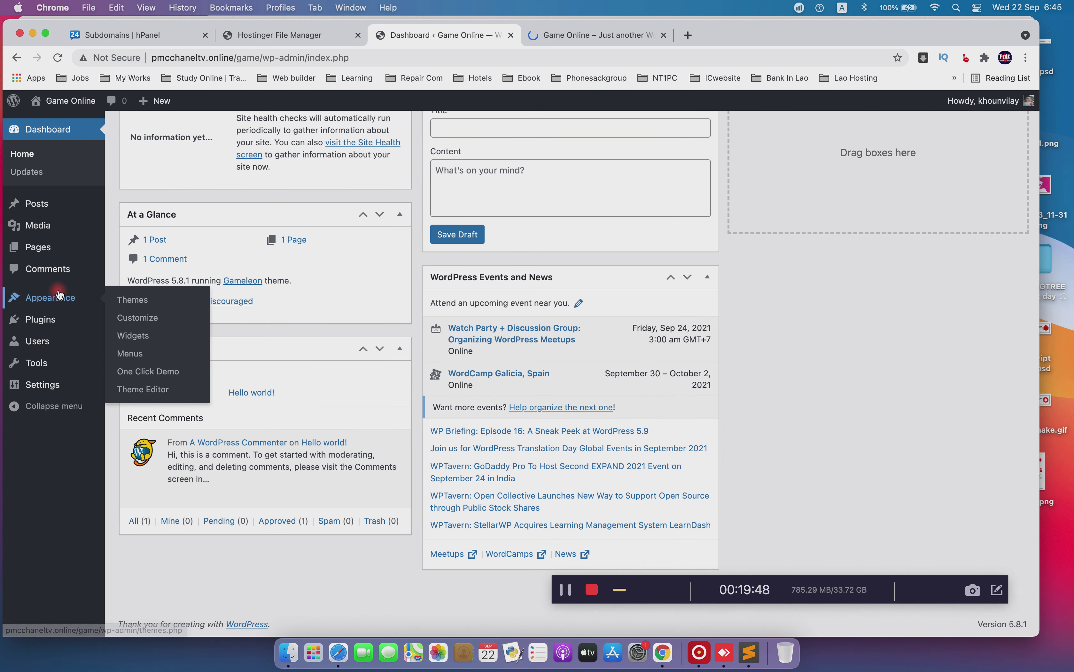
left_click(132, 319)
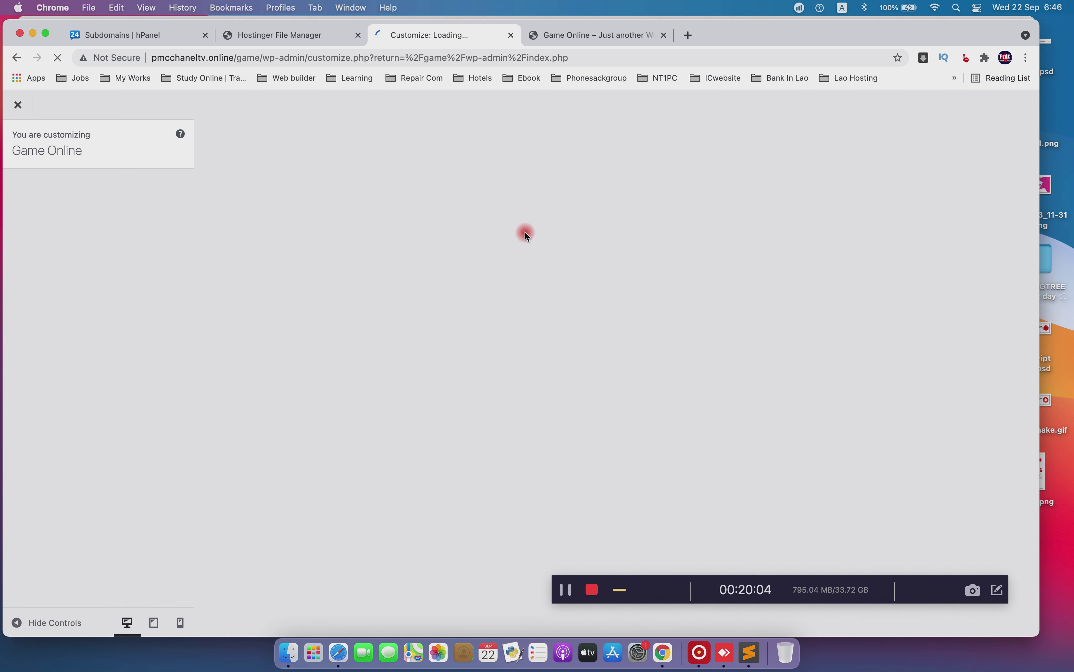
left_click(587, 32)
left_click(442, 36)
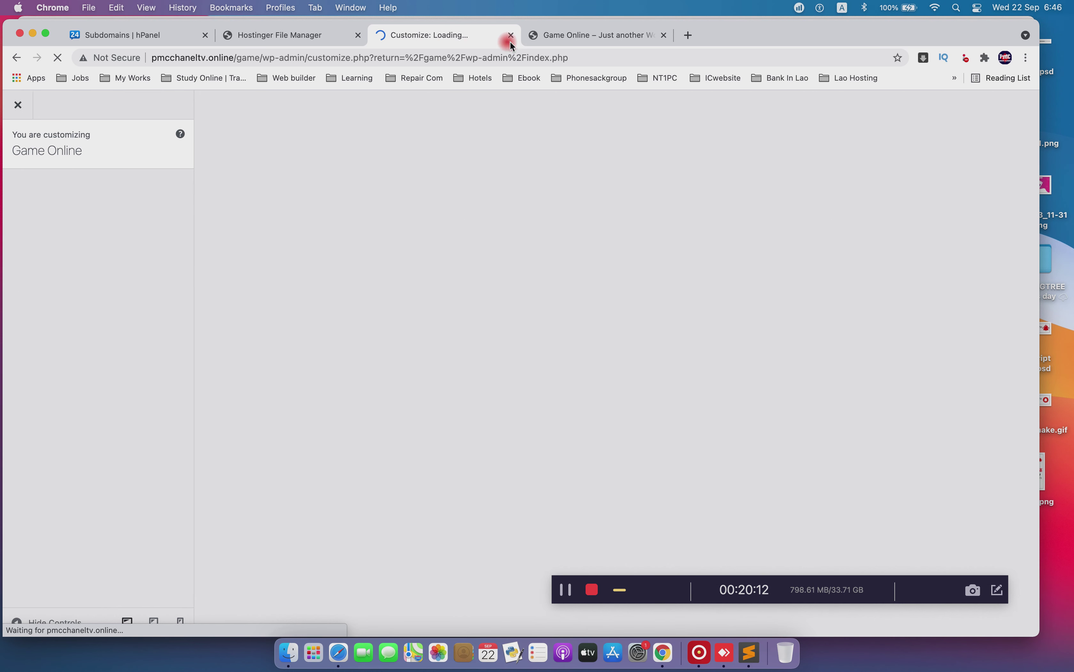
left_click(586, 34)
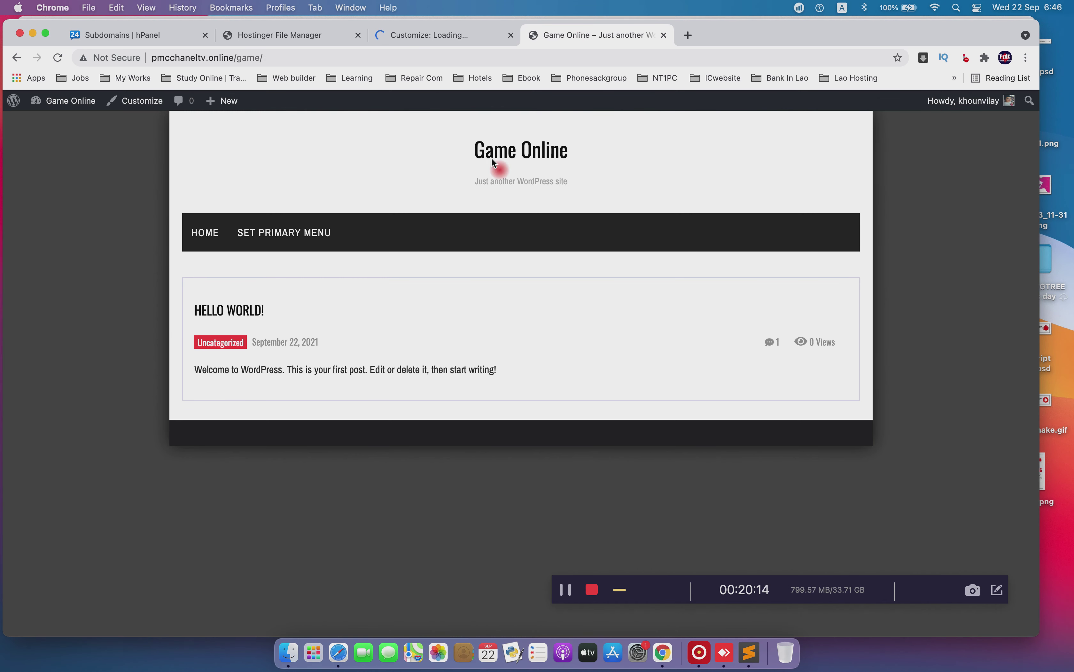
left_click(425, 41)
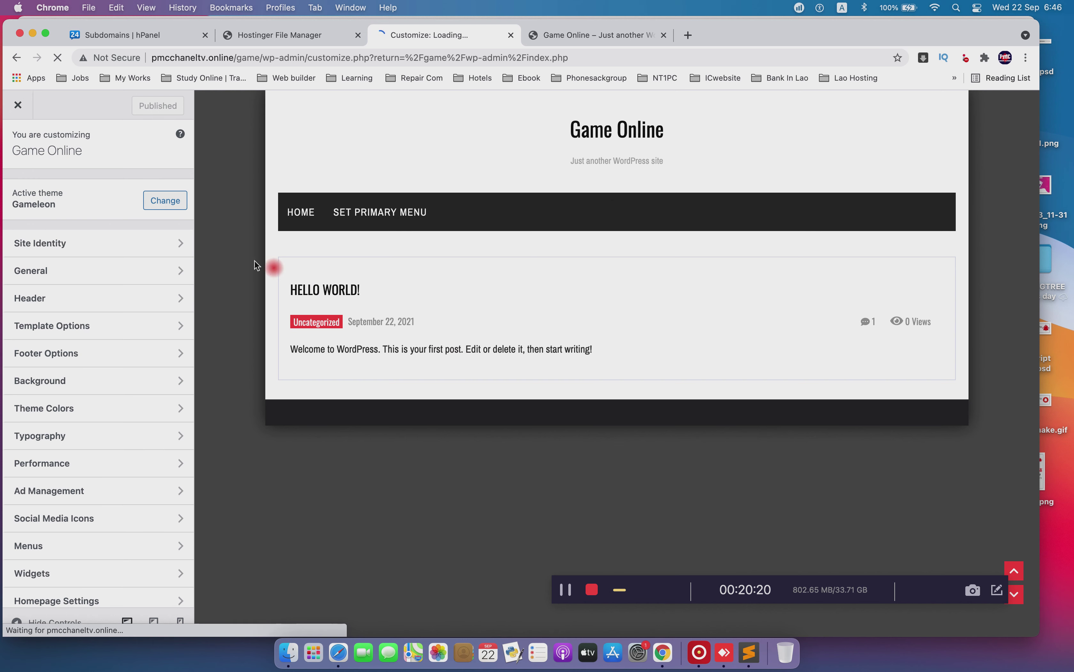
Browse the installed themes, return to customizing Gameleon and view the Site Identity settings
left_click(147, 203)
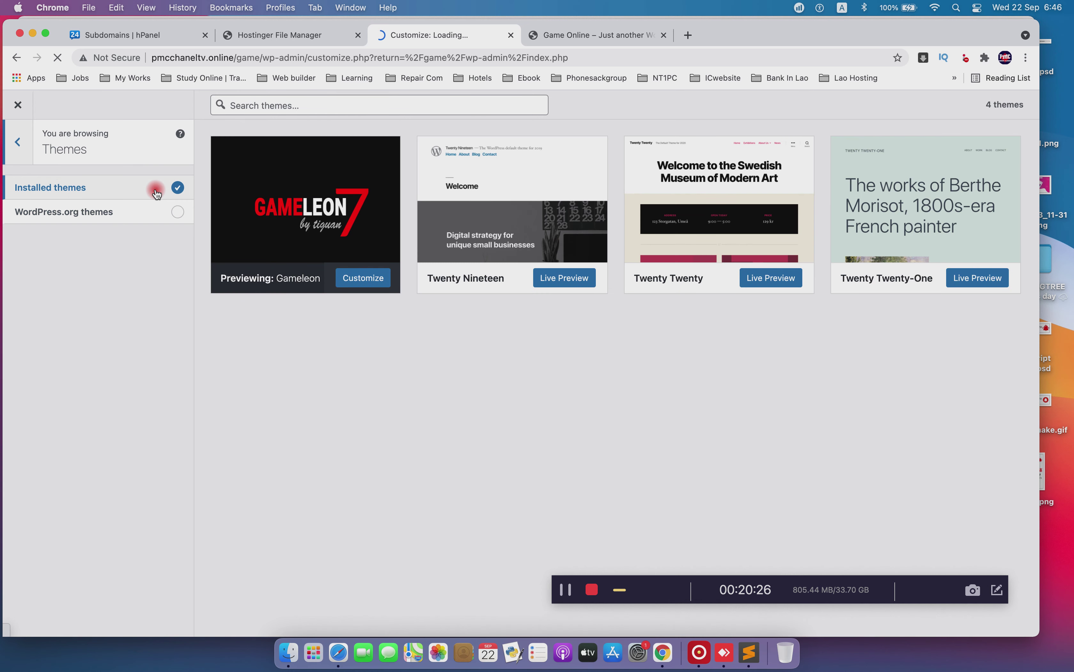
left_click(360, 279)
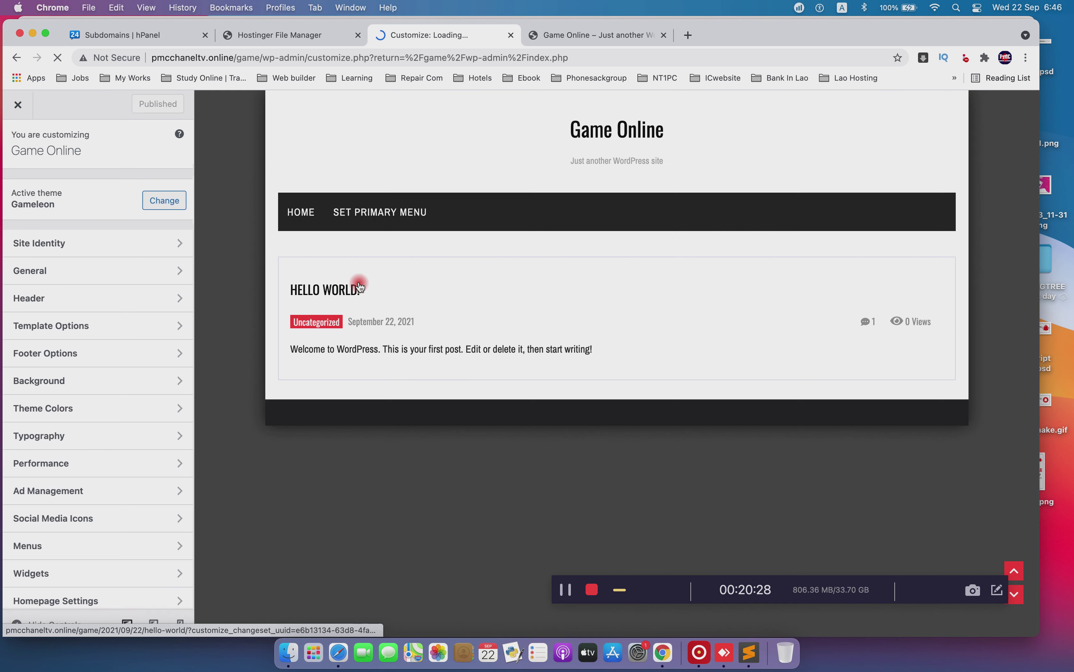
left_click(134, 243)
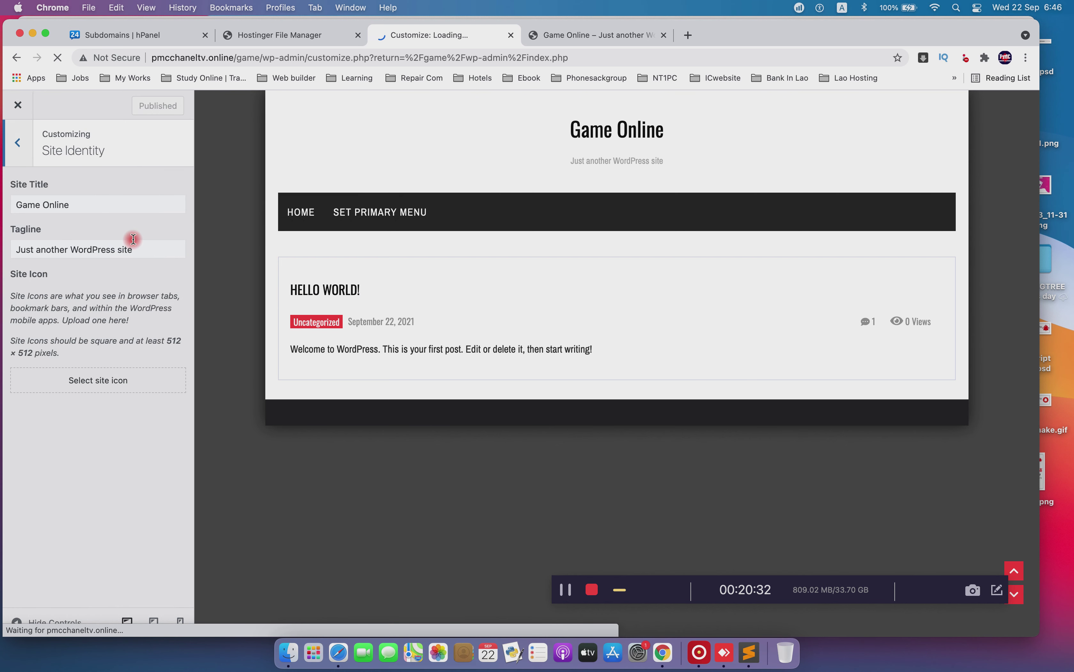
left_click(16, 134)
left_click(59, 245)
left_click(103, 322)
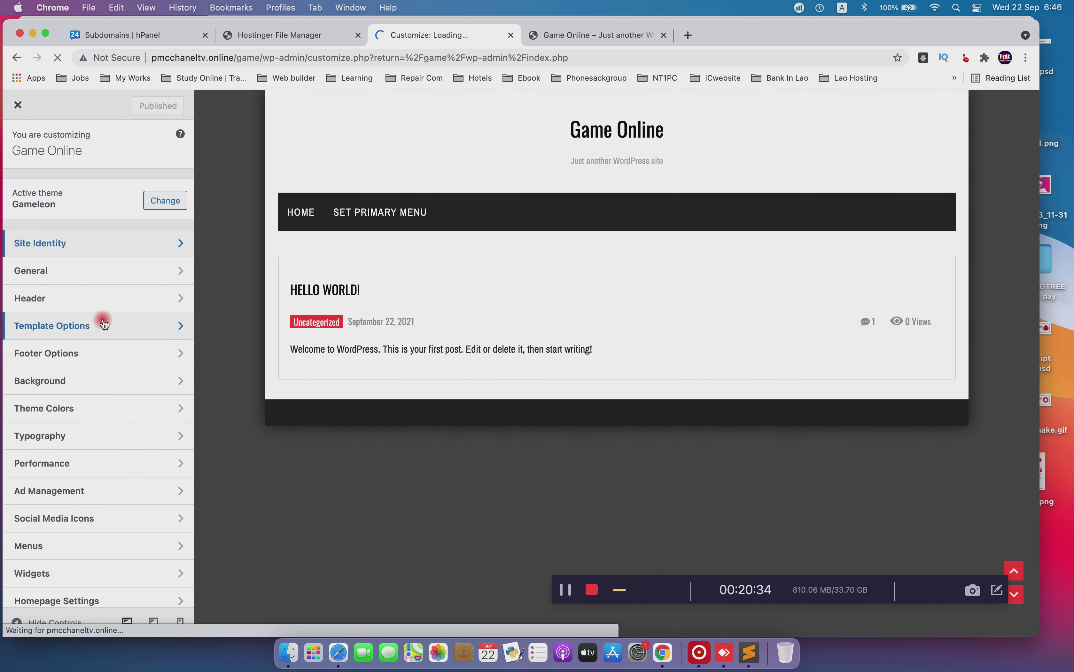
Check the Homepage Settings in the Customizer and close it to return to the Dashboard
scroll(104, 324, "down", 2)
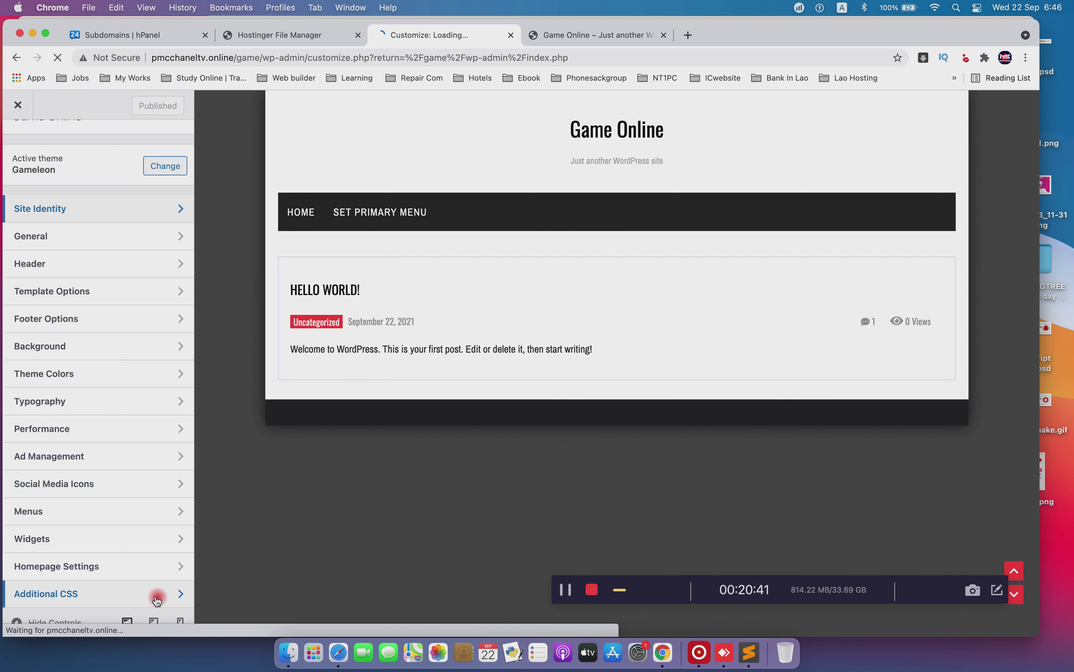
left_click(136, 572)
left_click(26, 140)
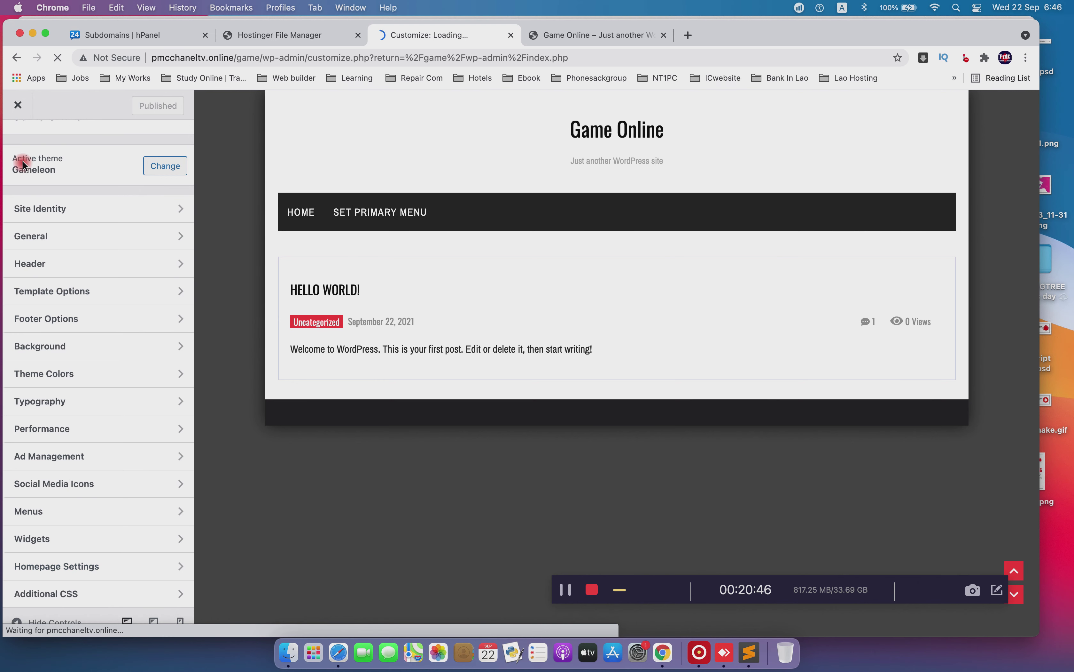
scroll(23, 165, "up", 2)
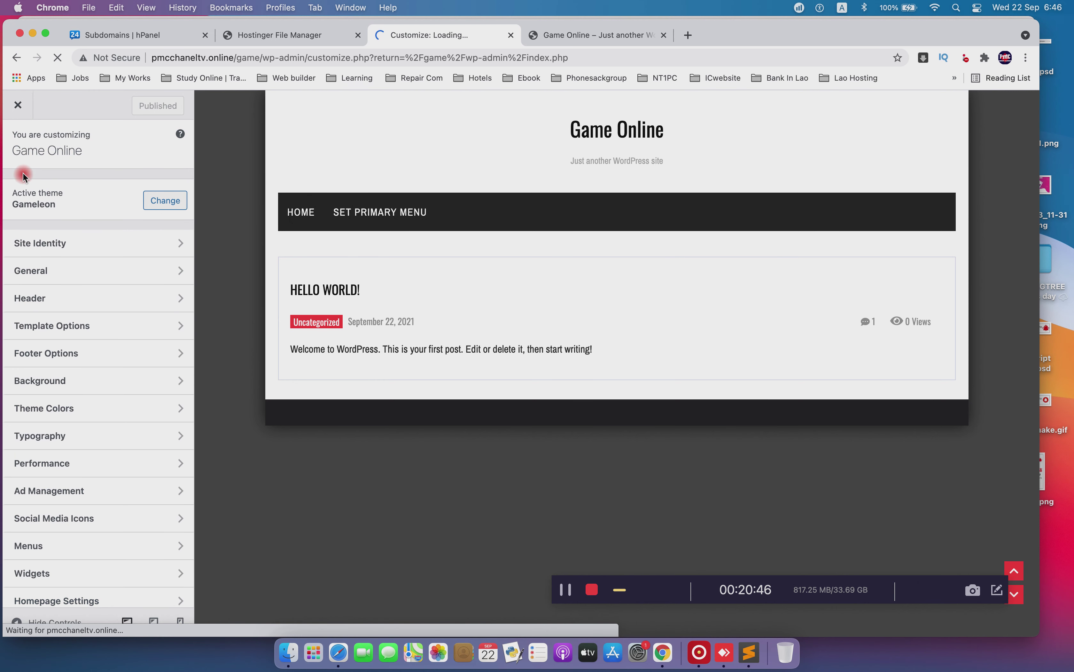
left_click(19, 106)
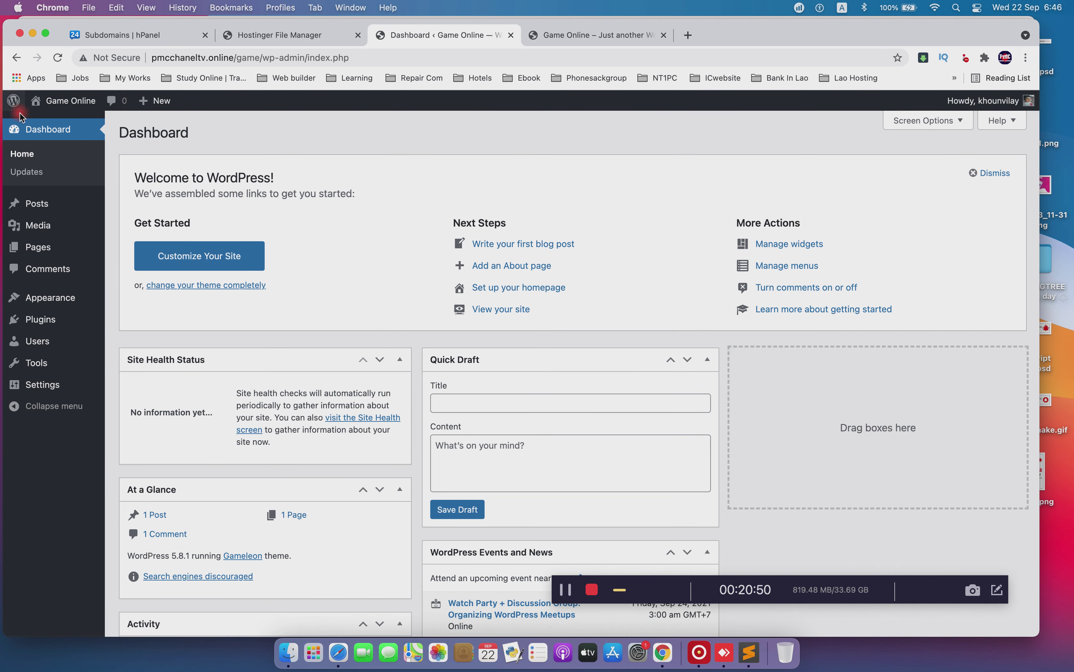
Open Gameleon's One Click Demo page and start importing the Dark Version demo without any of the recommended plugins
mouse_move(69, 301)
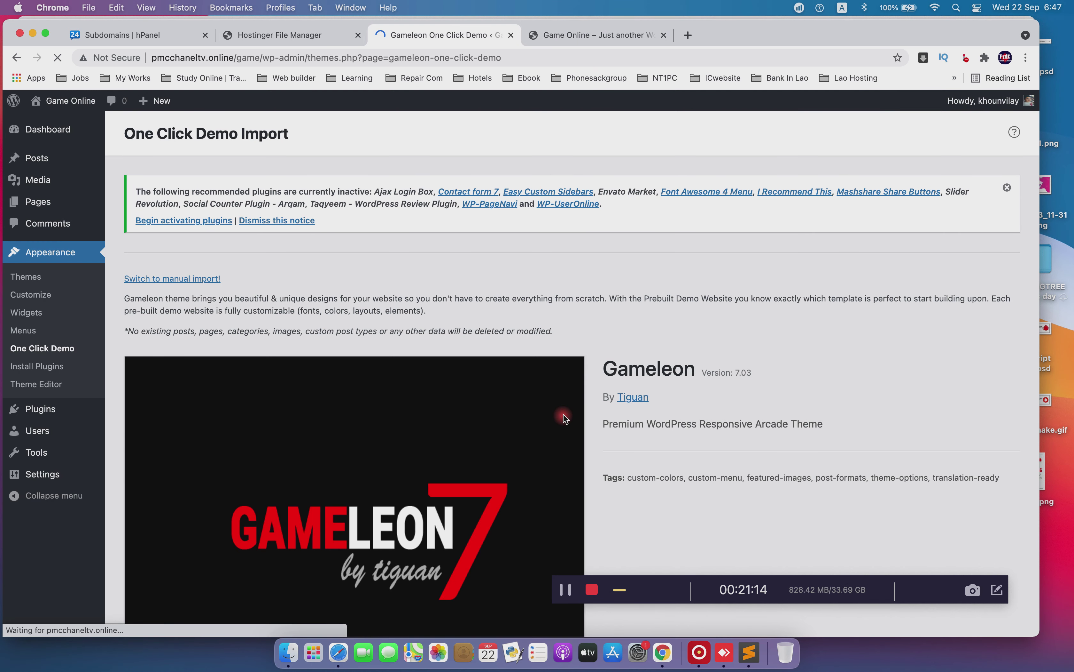
scroll(636, 364, "down", 10)
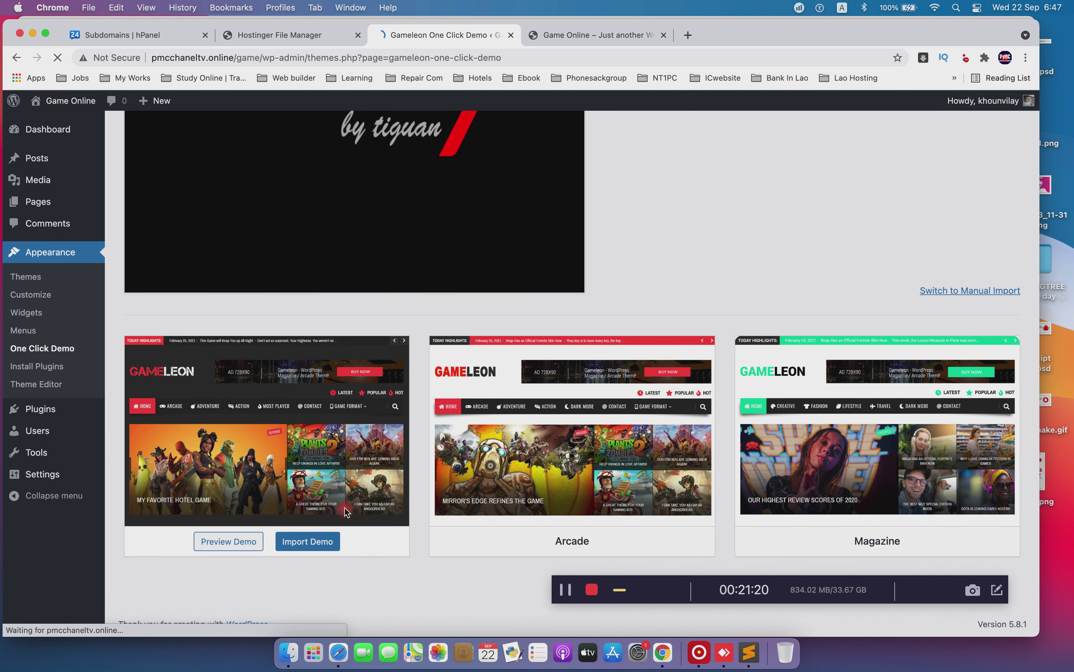
left_click(317, 542)
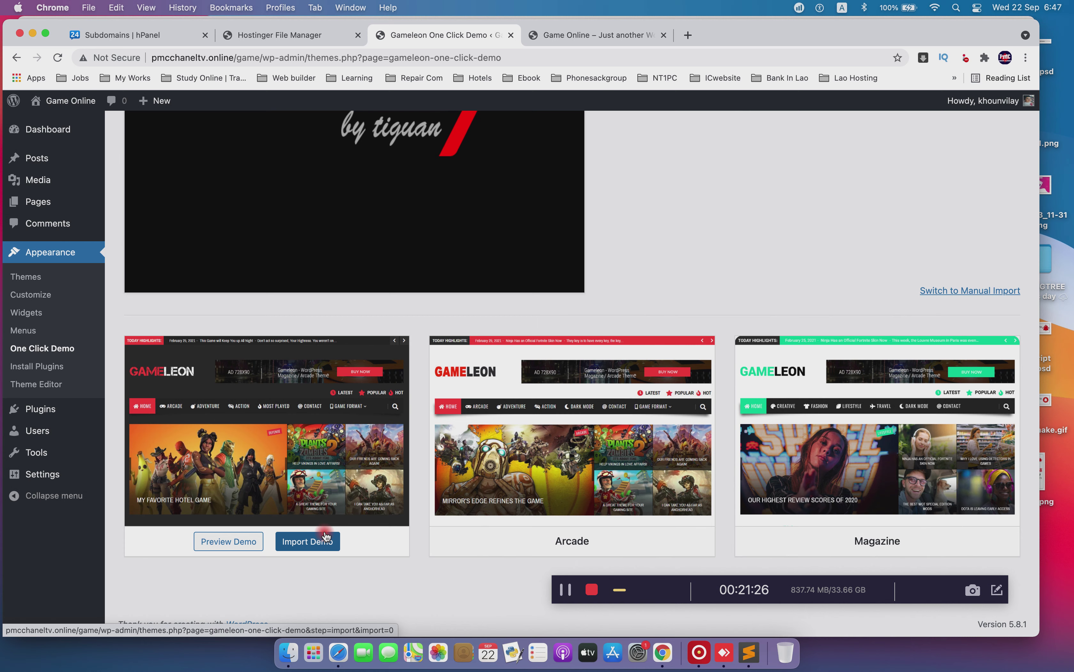
left_click(321, 544)
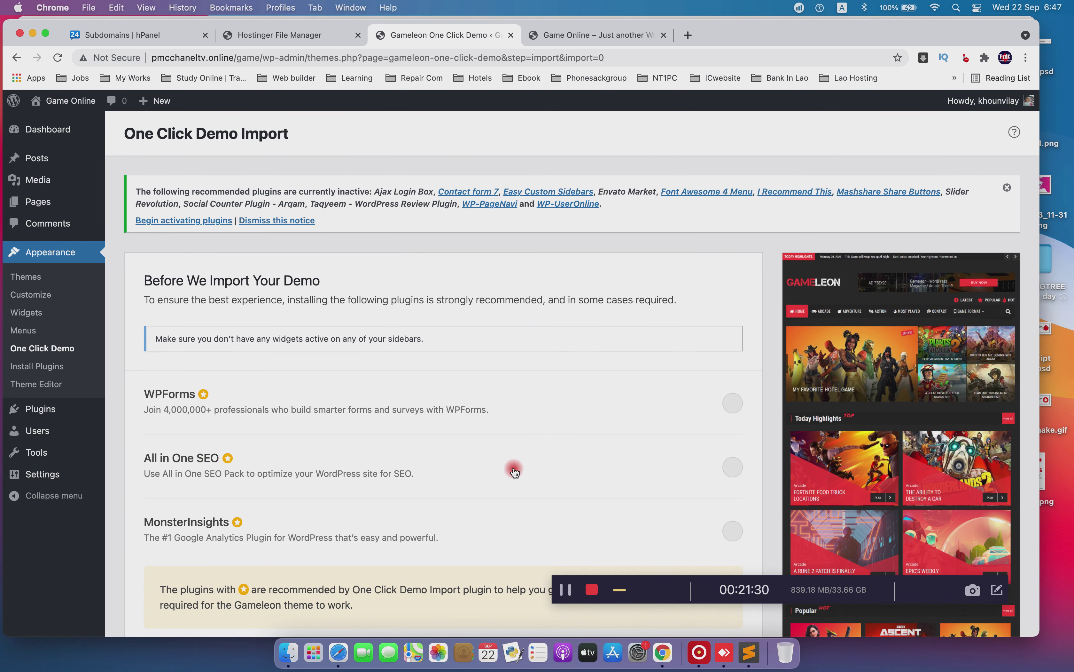
scroll(514, 470, "down", 6)
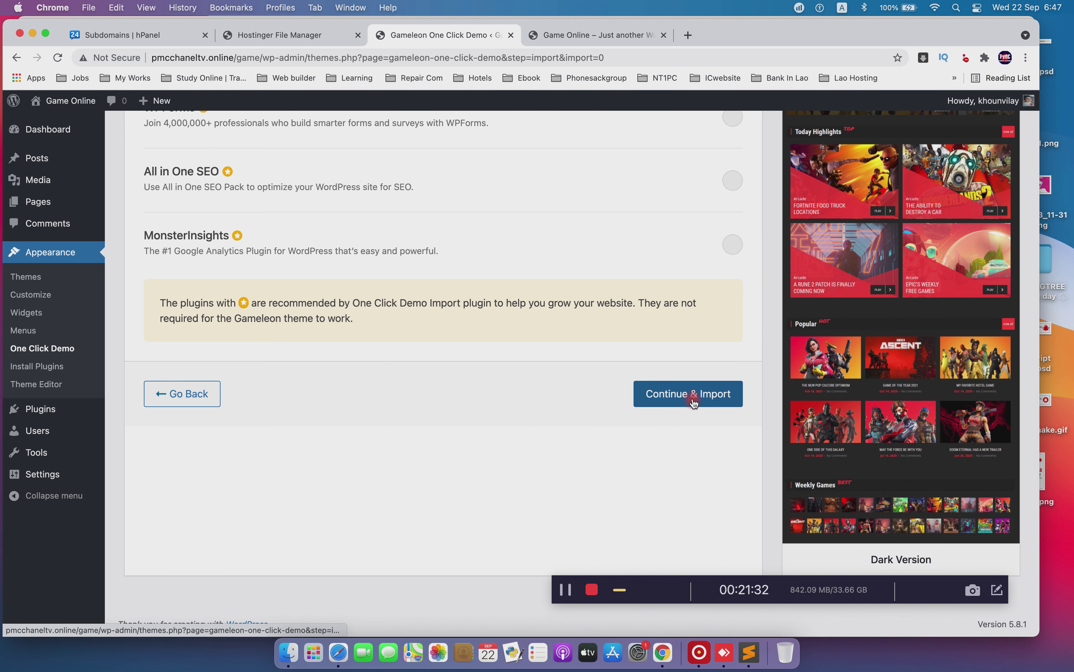
left_click(693, 401)
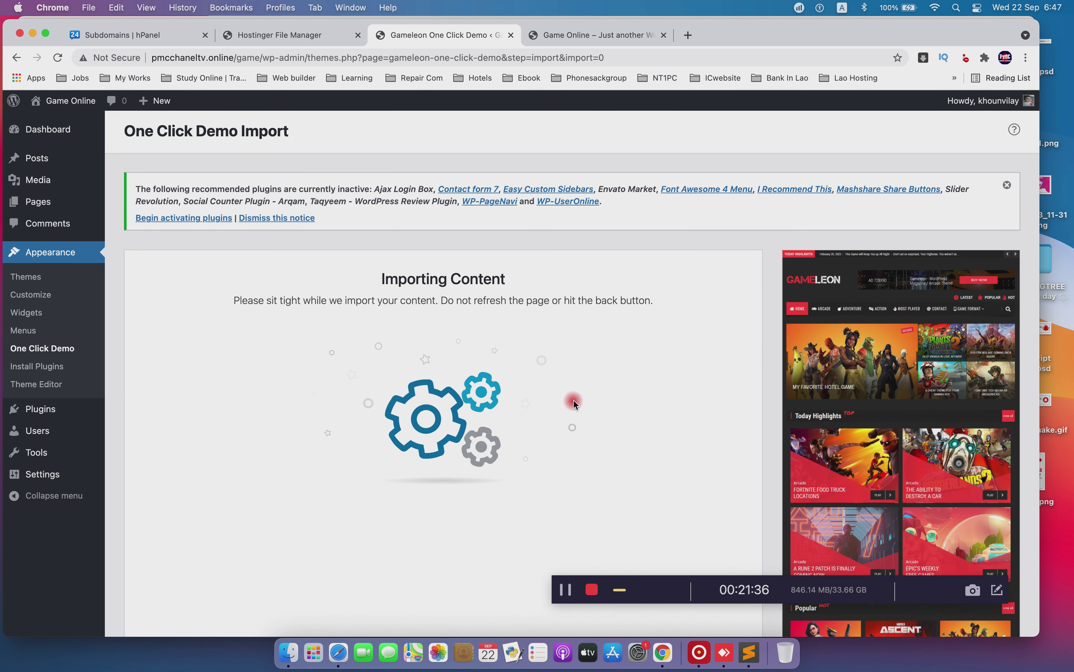
Return to the list of demos and reload the Game Online front page to compare it with the Dark Version demo
key("super+bracketleft")
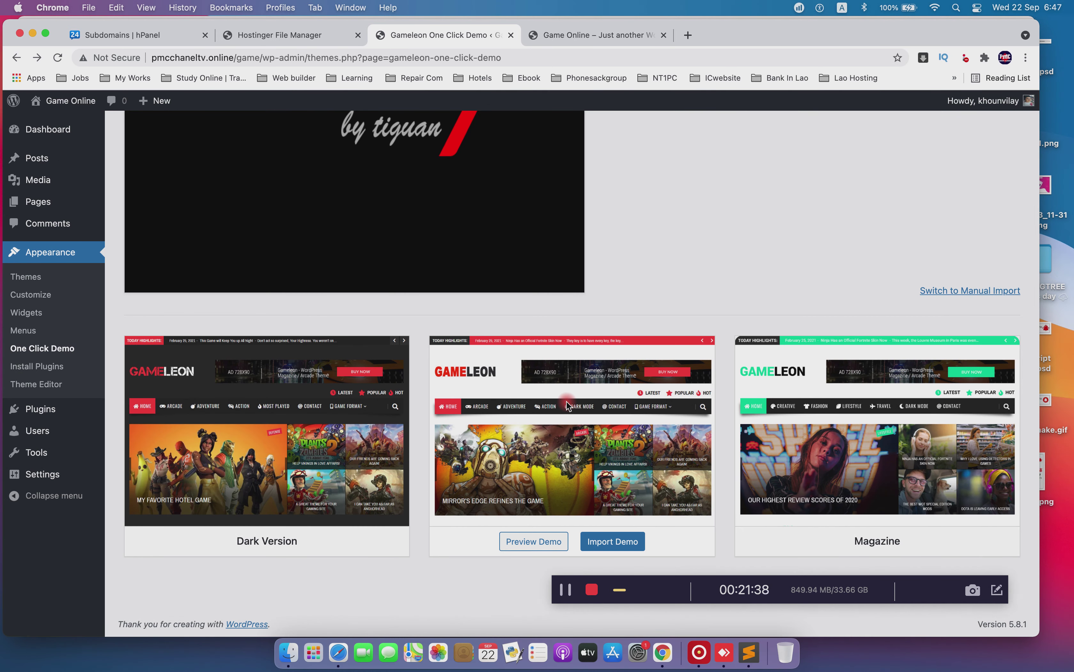
mouse_move(211, 517)
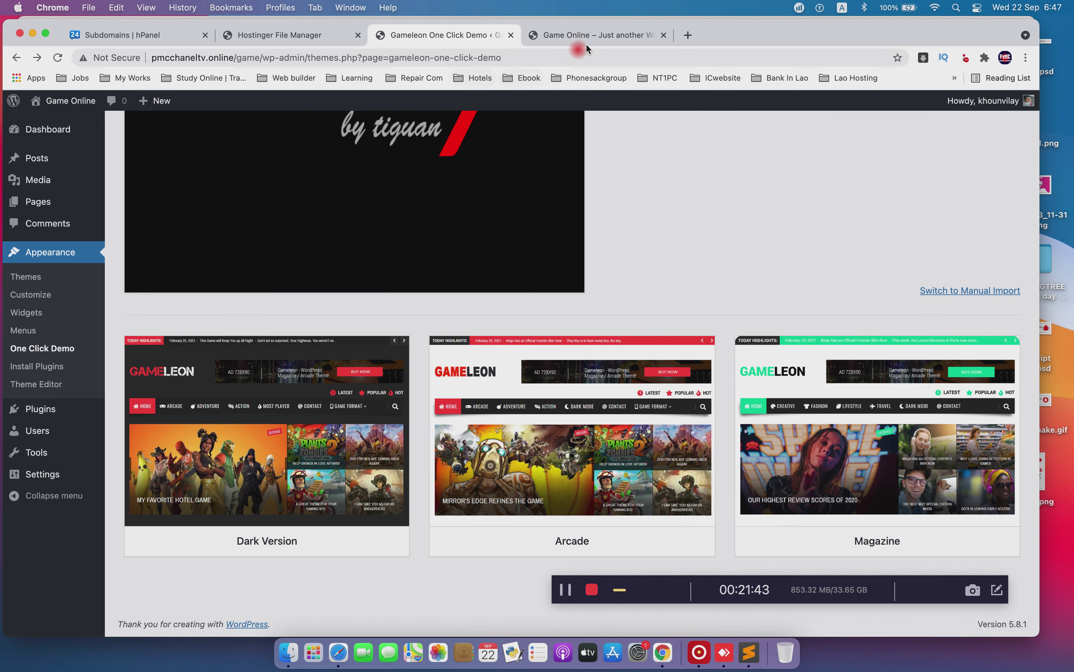
left_click(586, 42)
left_click(57, 57)
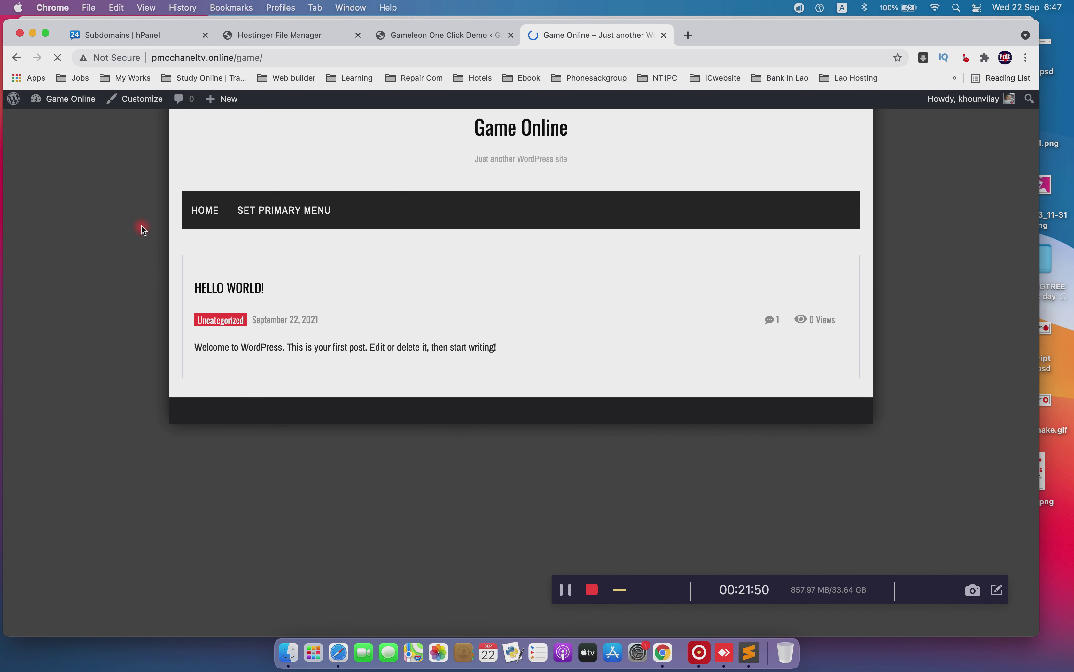
left_click(468, 34)
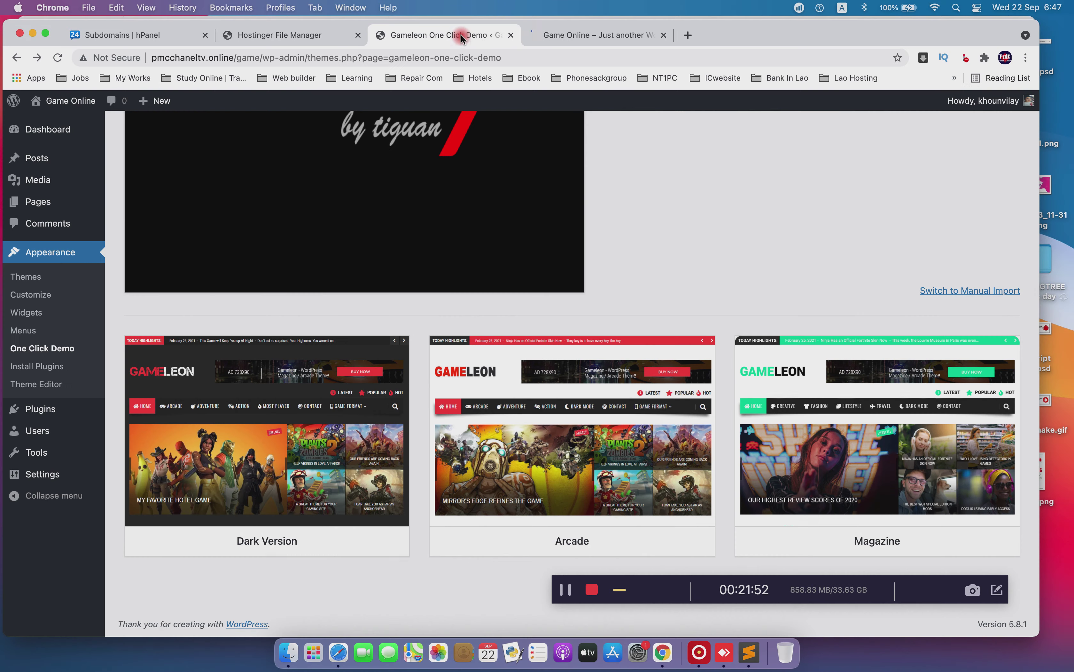
mouse_move(301, 463)
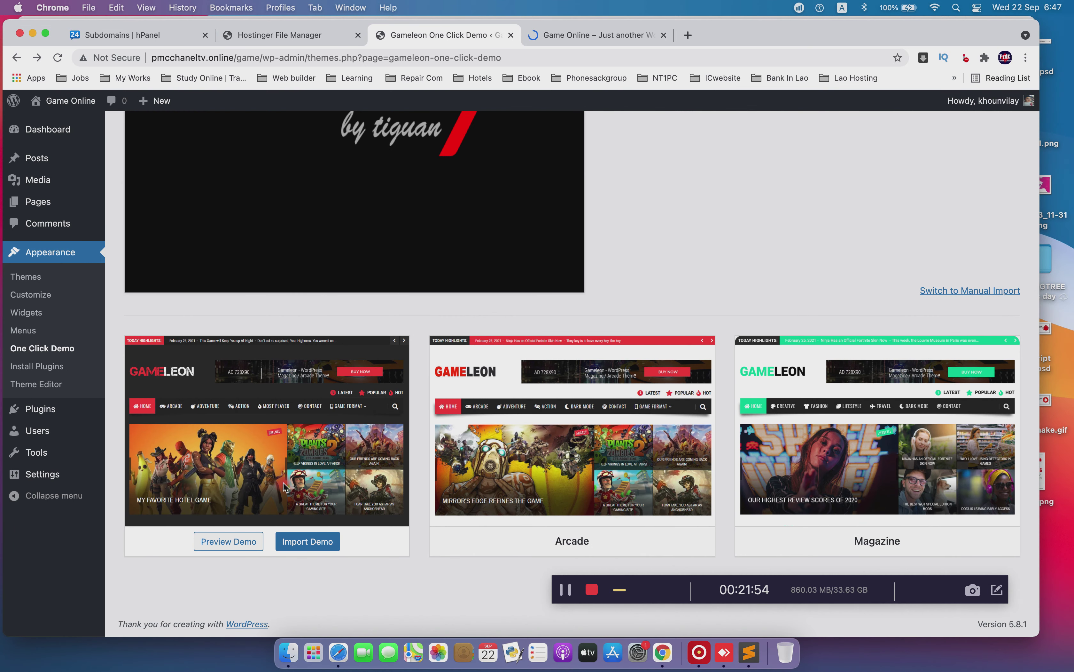
left_click(579, 32)
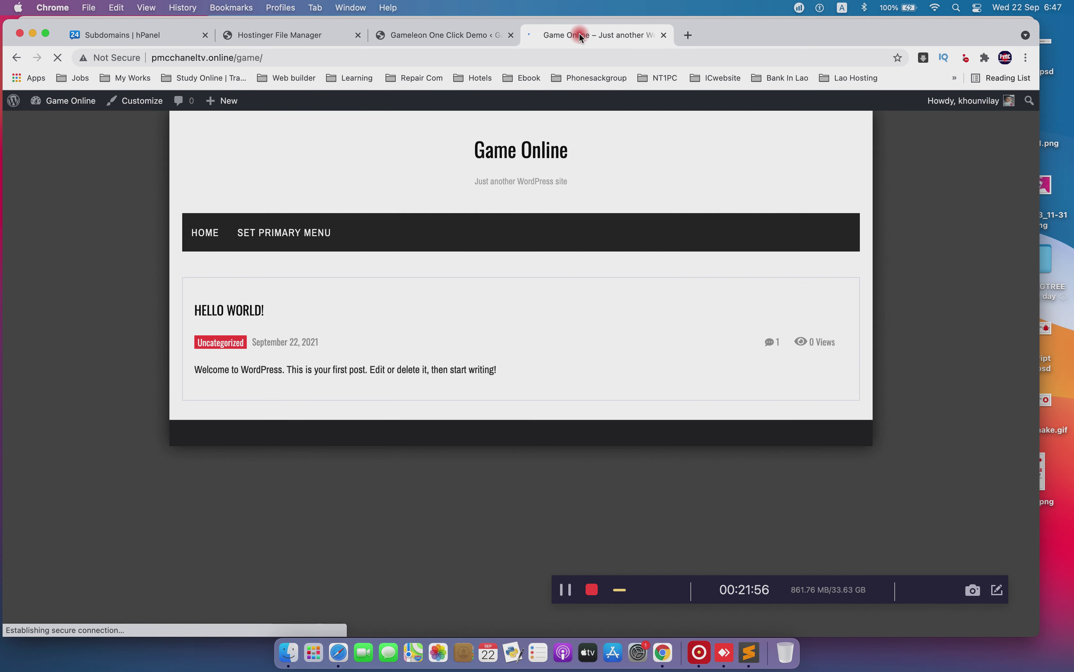
left_click(462, 35)
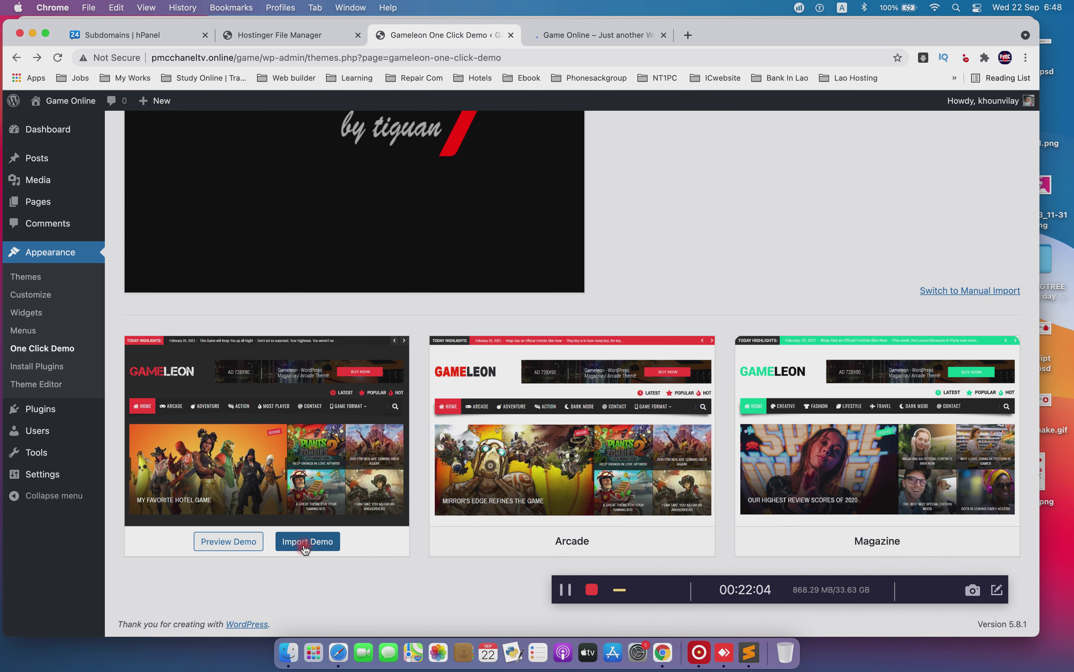
left_click(625, 30)
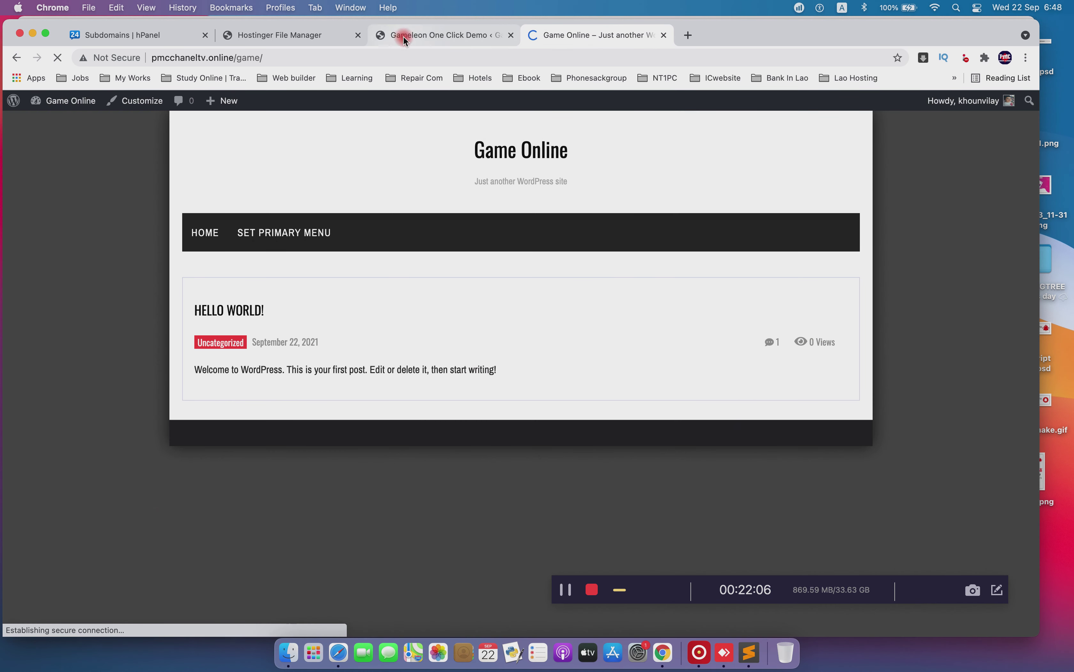
left_click(403, 36)
Start the Dark Version demo import again, leaving WPForms, All in One SEO and MonsterInsights unselected
left_click(310, 541)
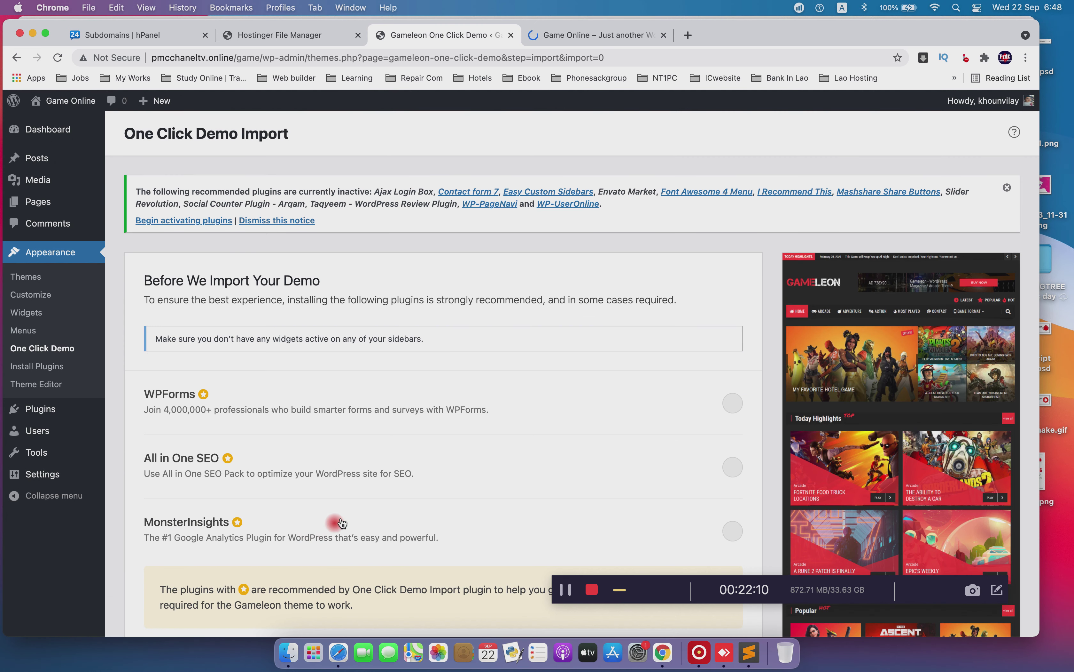
scroll(384, 491, "down", 1)
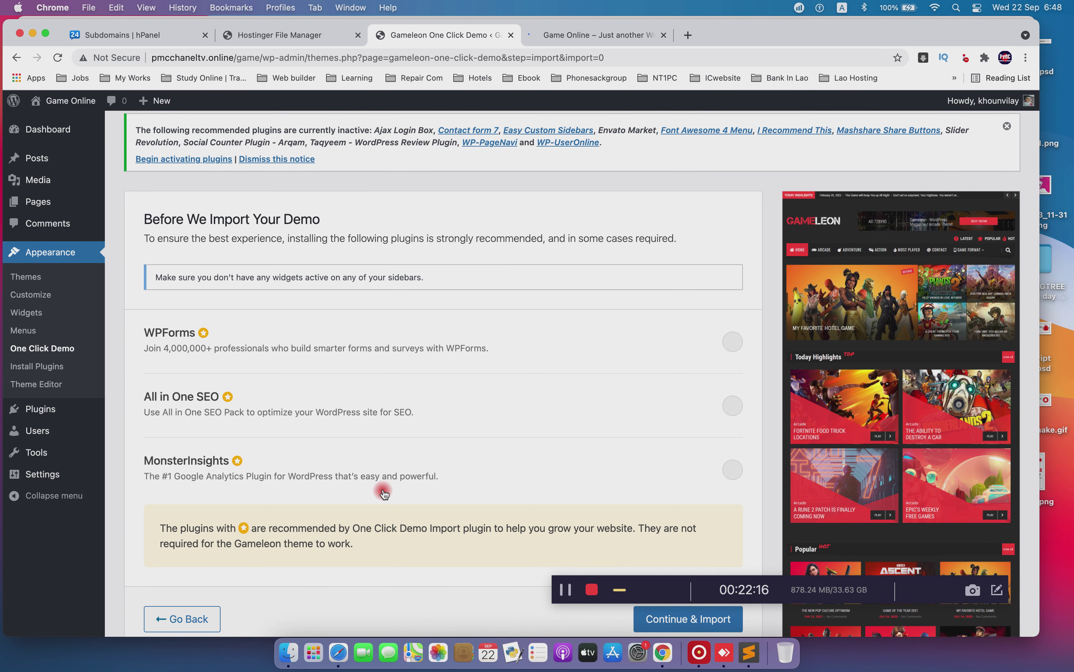
scroll(384, 493, "down", 5)
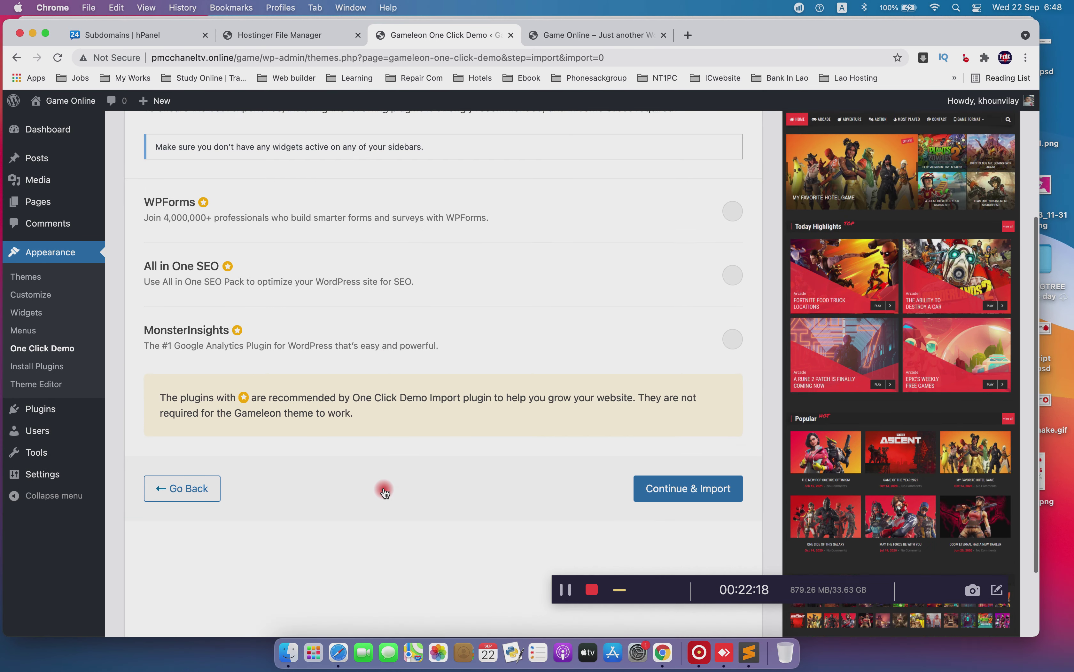
left_click(662, 403)
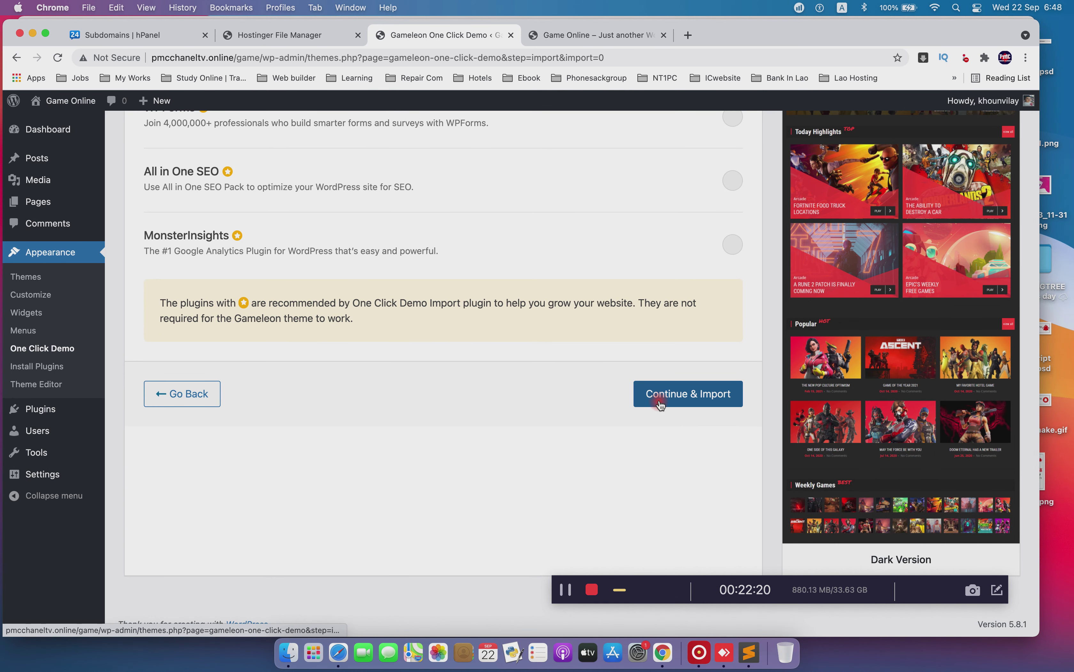
Select WPForms, All in One SEO and MonsterInsights for installation and continue with the Dark Version demo import
left_click(735, 228)
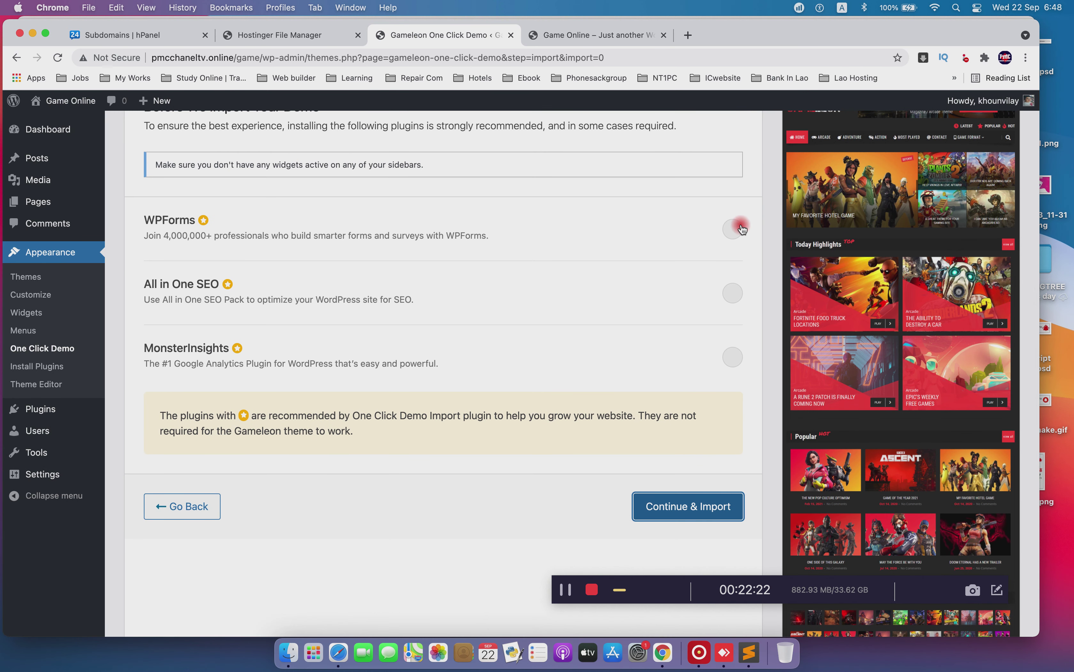
left_click(731, 292)
left_click(731, 354)
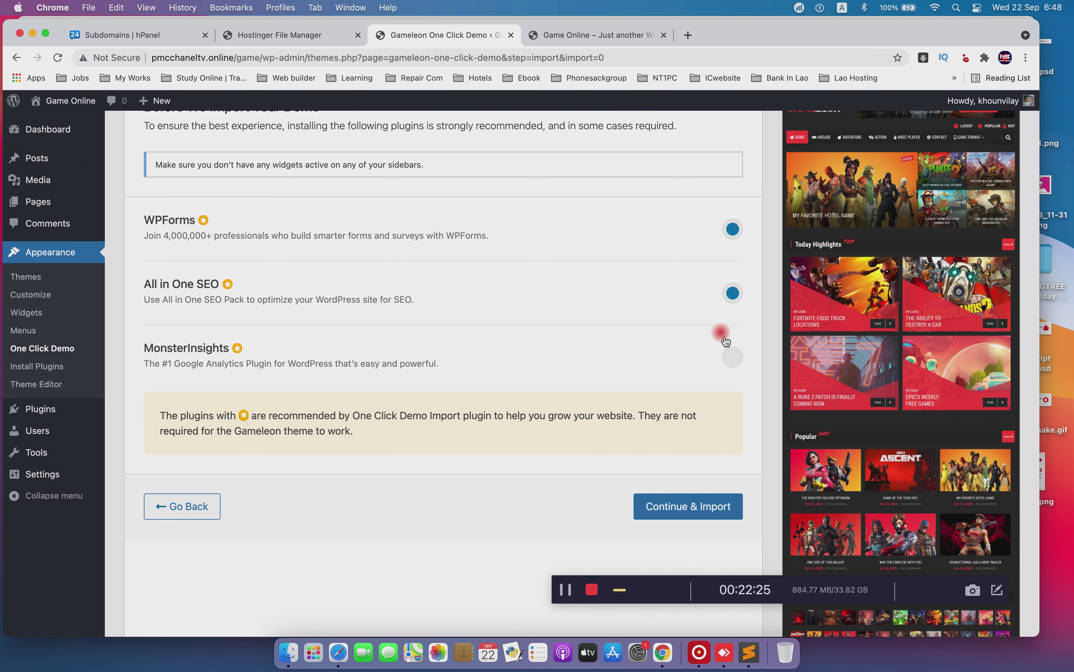
scroll(737, 378, "up", 1)
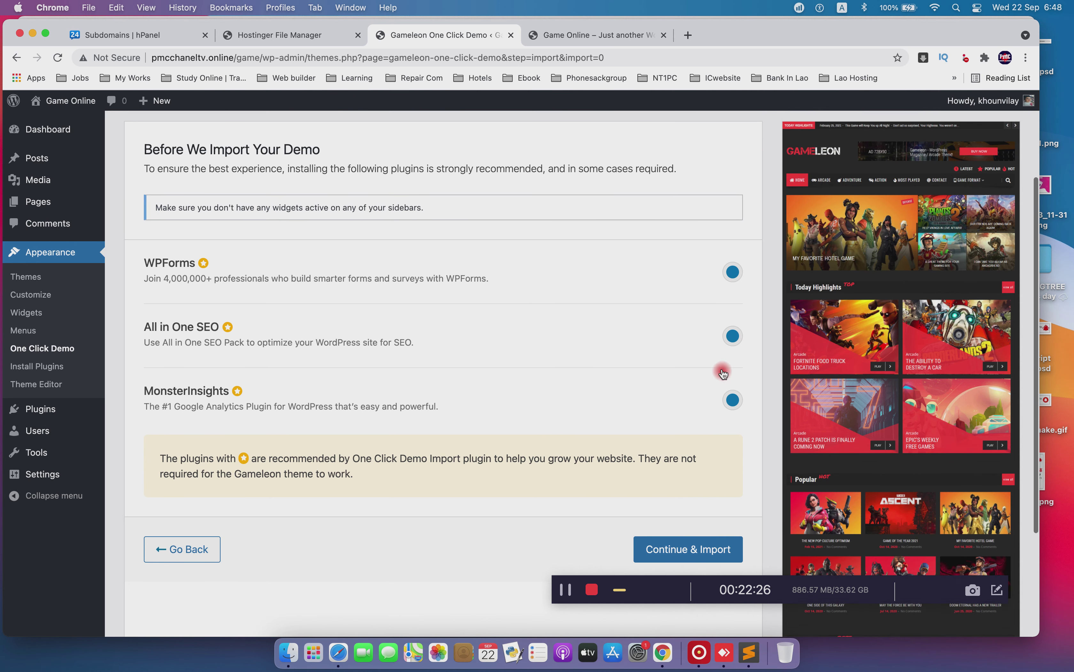
scroll(710, 426, "down", 1)
left_click(694, 510)
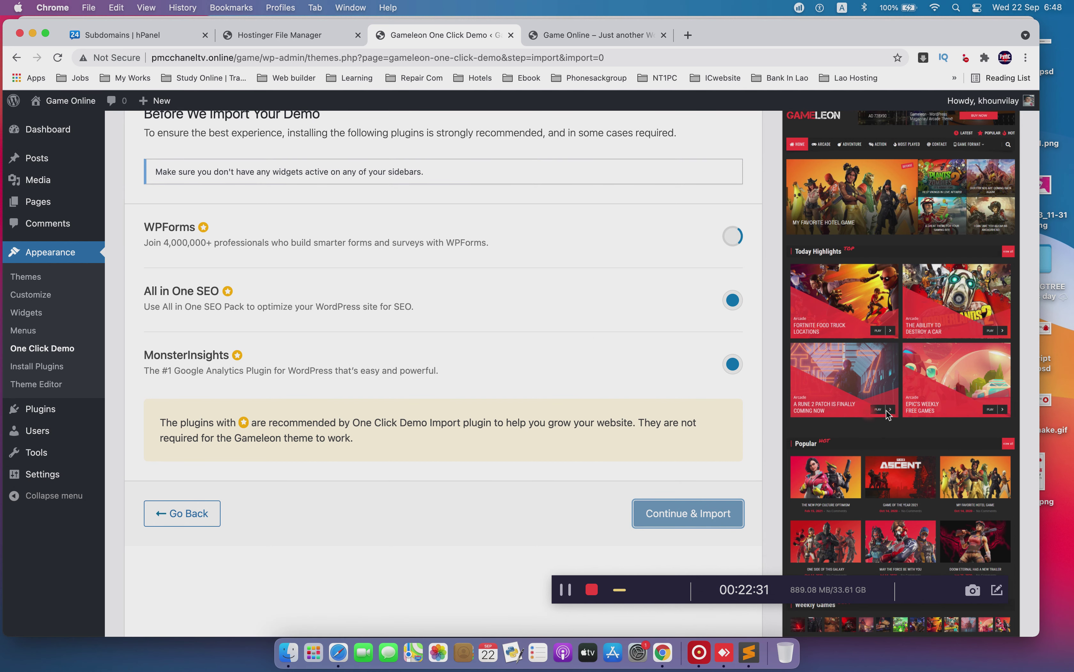
scroll(612, 356, "down", 5)
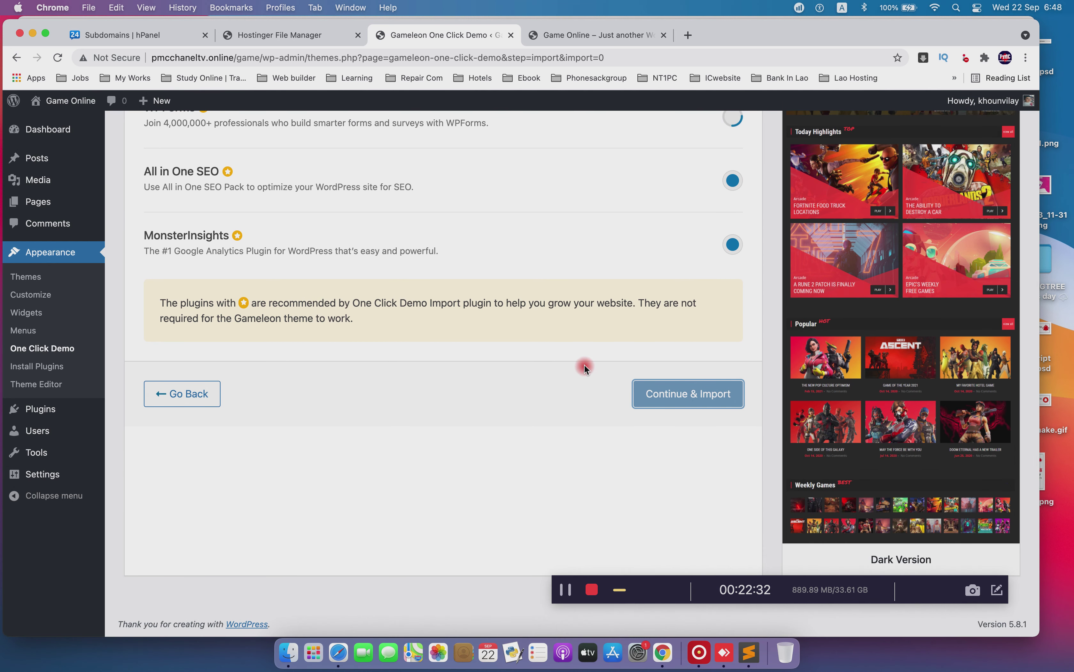
scroll(584, 367, "up", 10)
scroll(584, 370, "down", 2)
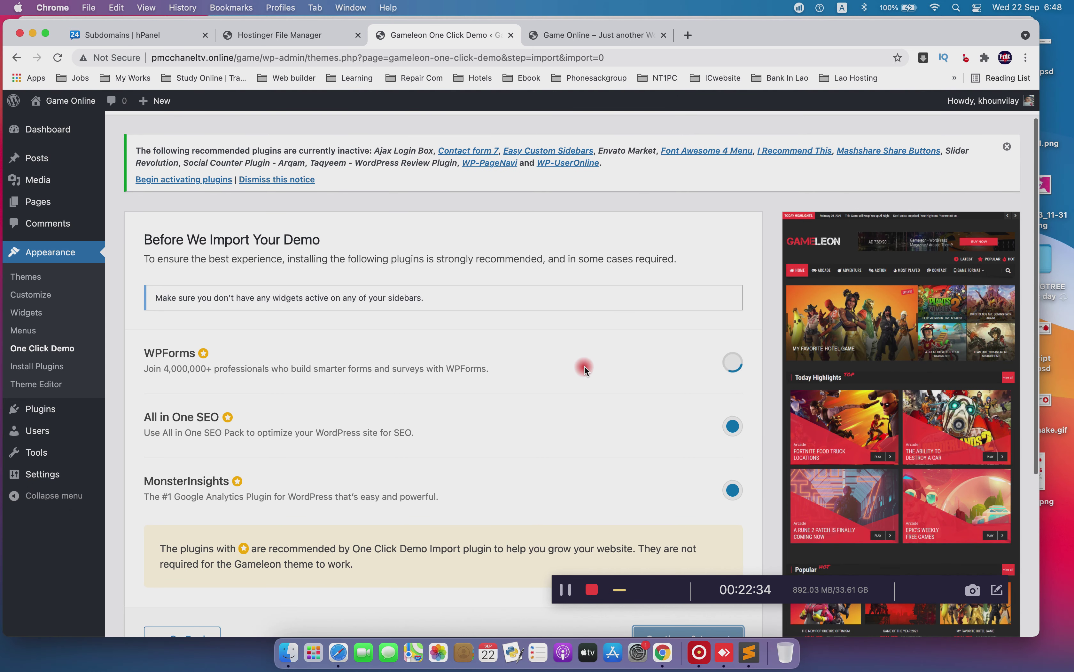
left_click(623, 39)
left_click(459, 36)
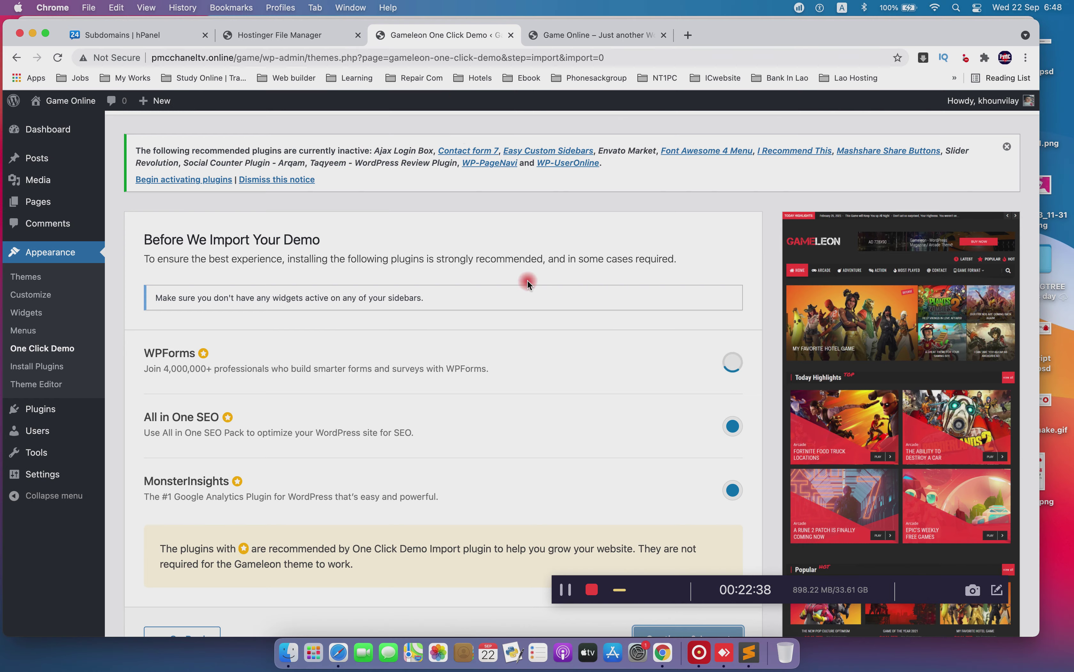
scroll(527, 280, "down", 4)
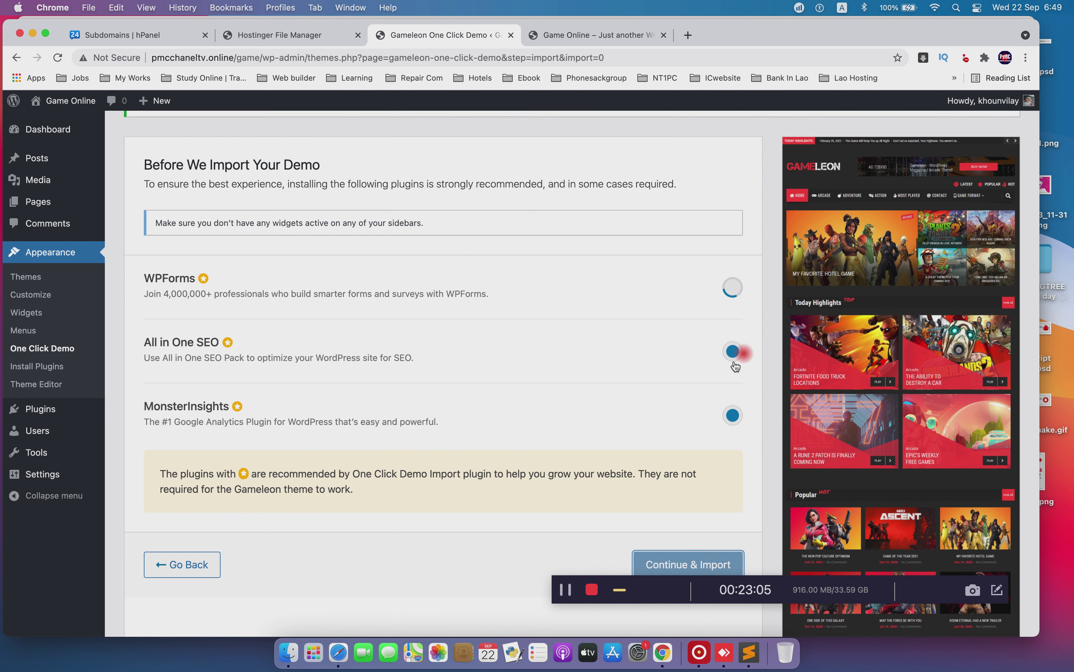
left_click_drag(819, 590, 848, 620)
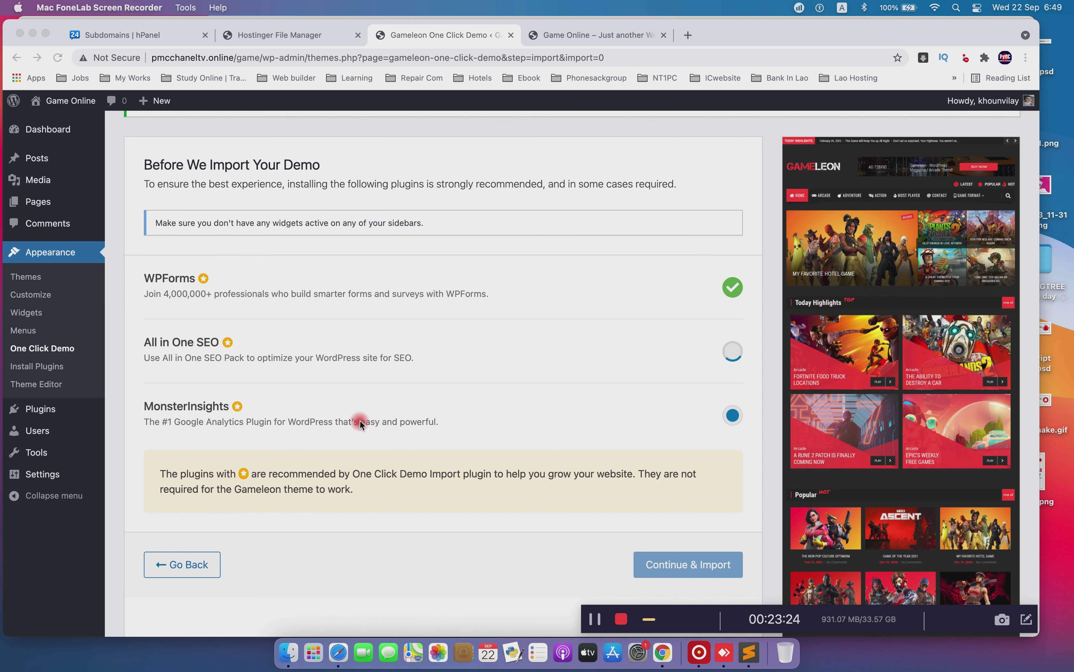
Reload the Game Online front page, try its Home link and go back to the game page
left_click(591, 36)
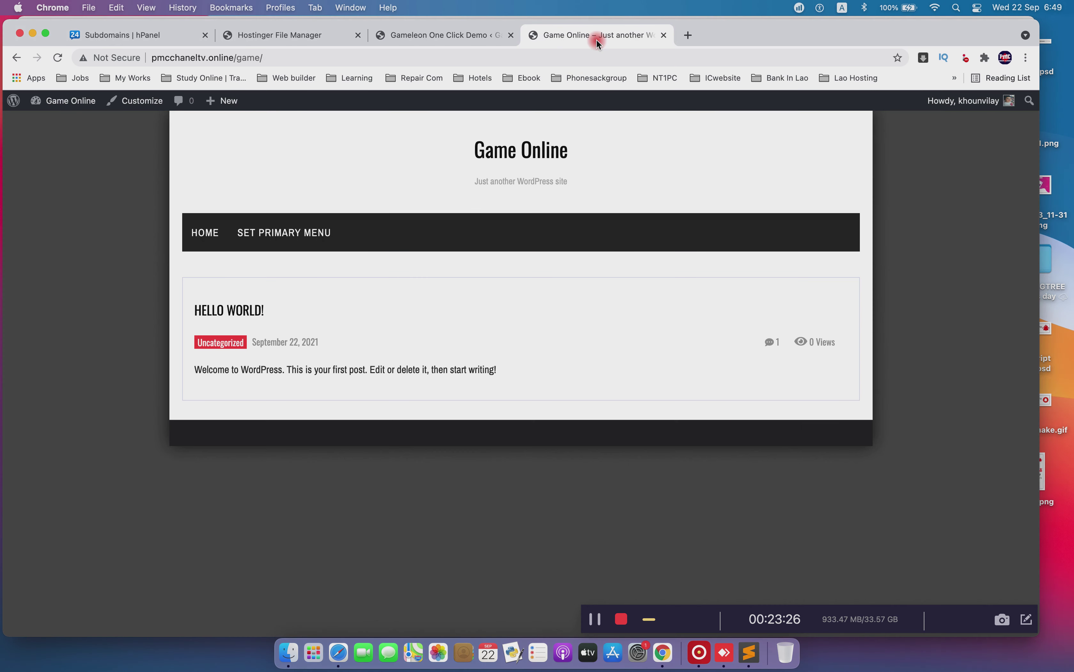
left_click(58, 58)
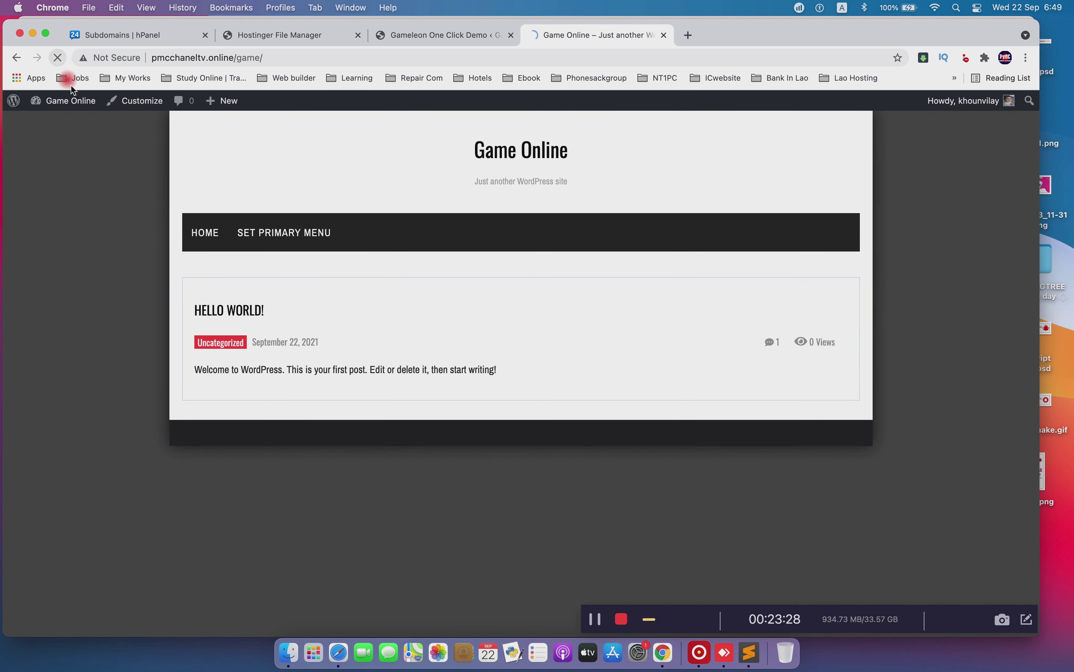
scroll(449, 251, "down", 1)
scroll(447, 252, "up", 1)
left_click(202, 241)
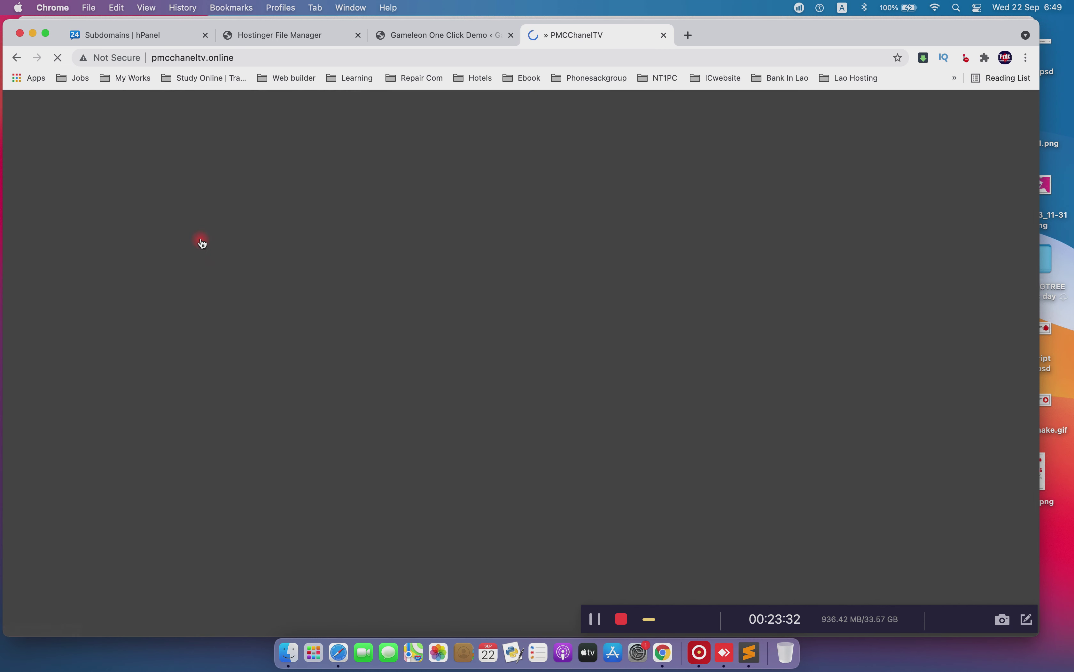
left_click(17, 57)
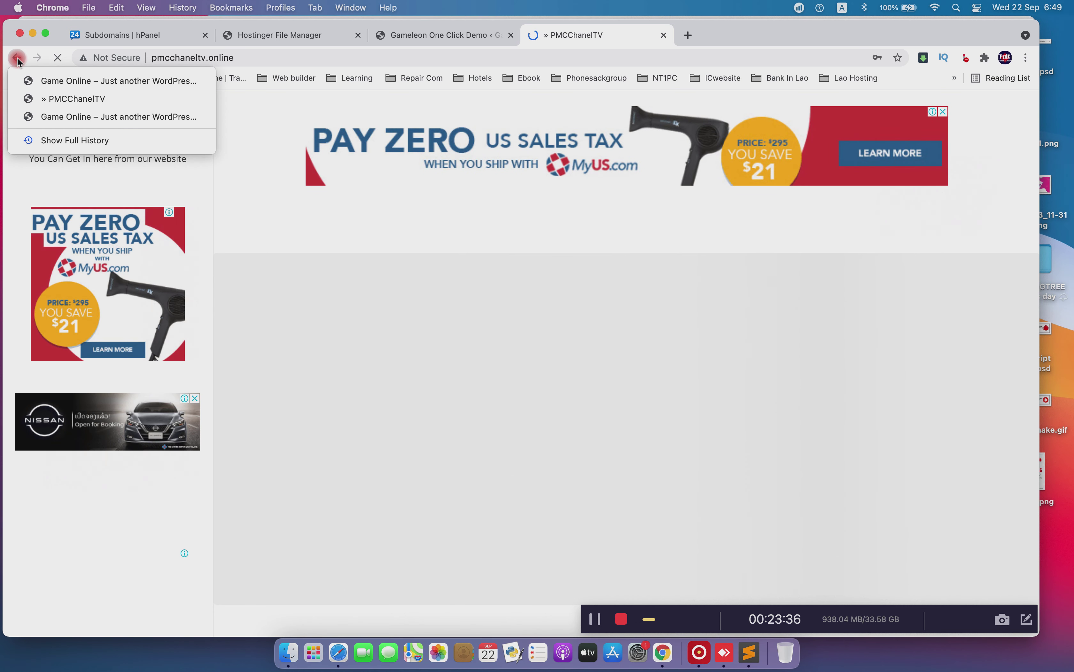
left_click(17, 57)
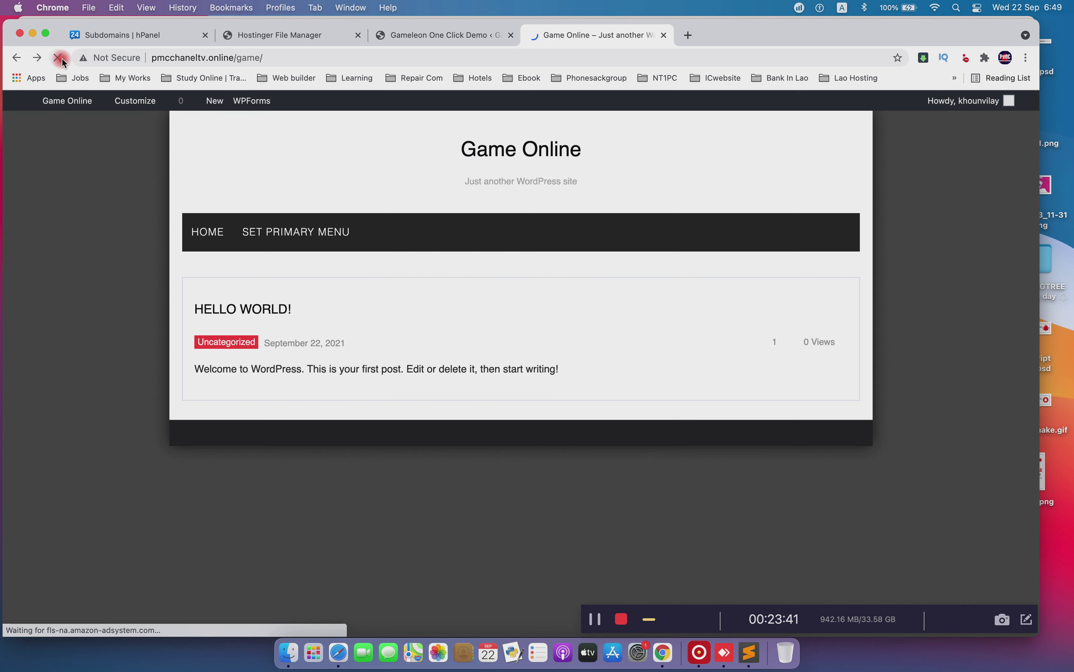
Go back from the login page to the Game Online front page, reload it and return to the One Click Demo import
left_click(61, 58)
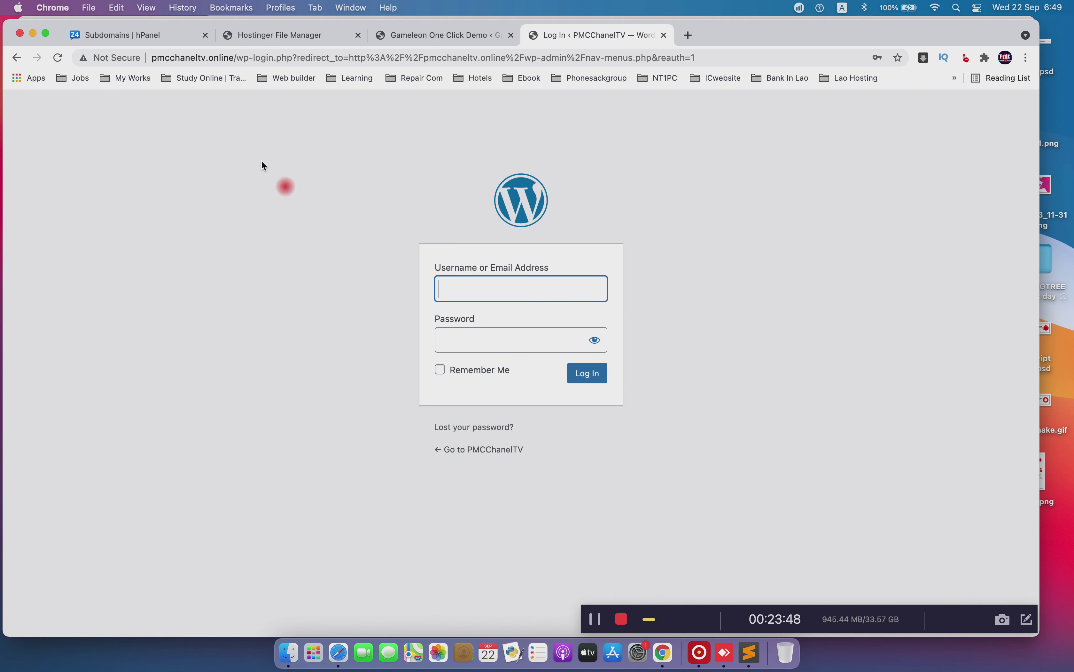
left_click(24, 58)
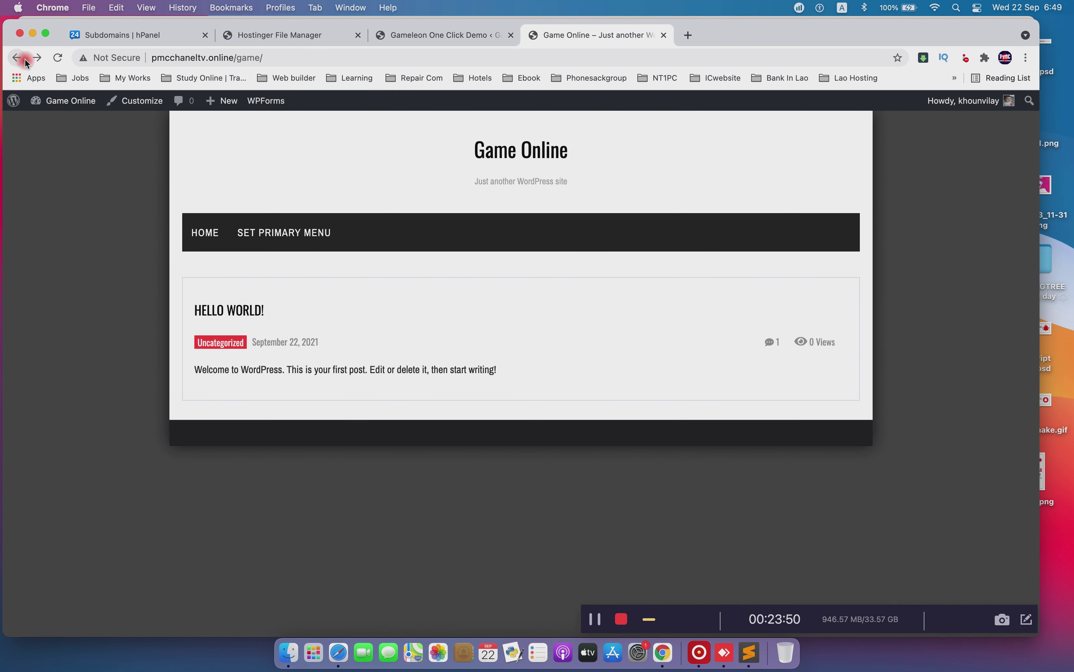
left_click(57, 58)
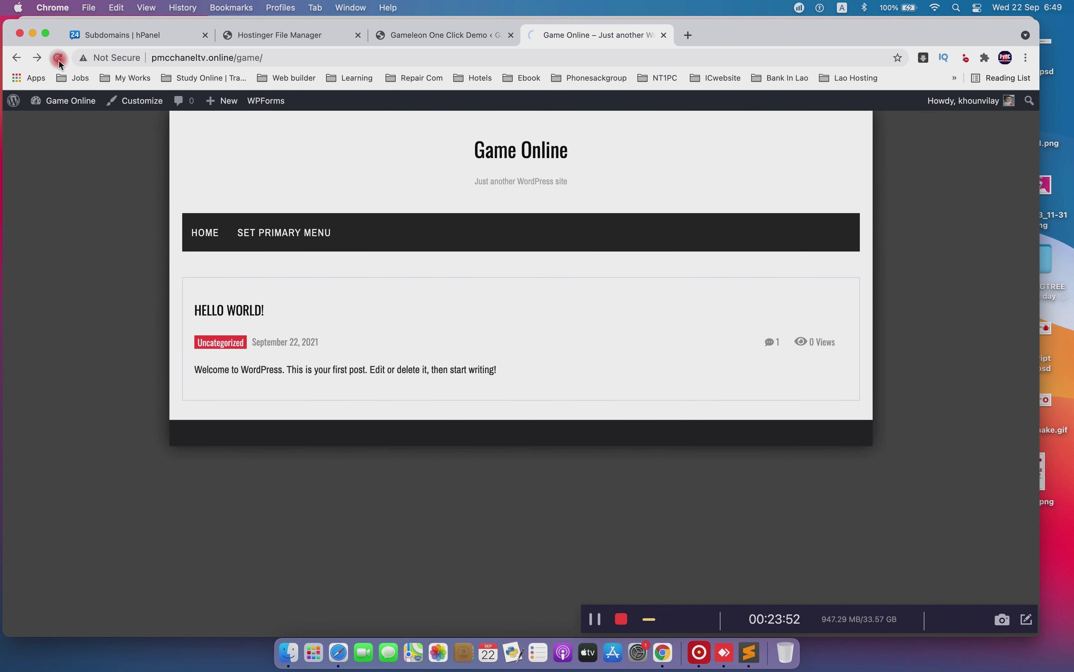
mouse_move(98, 107)
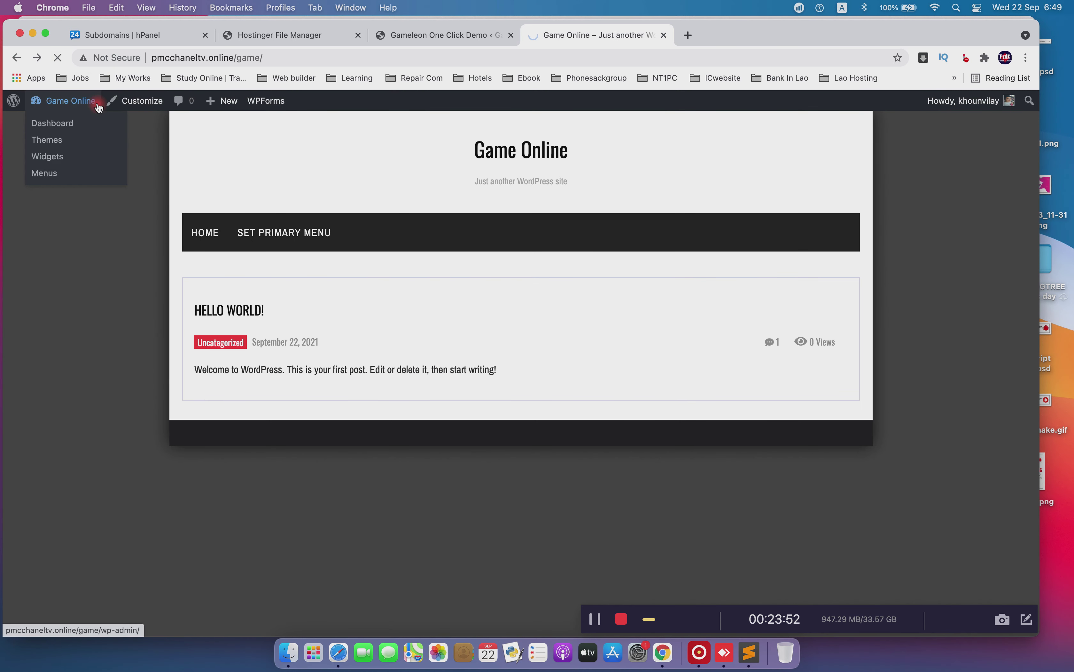
left_click(438, 31)
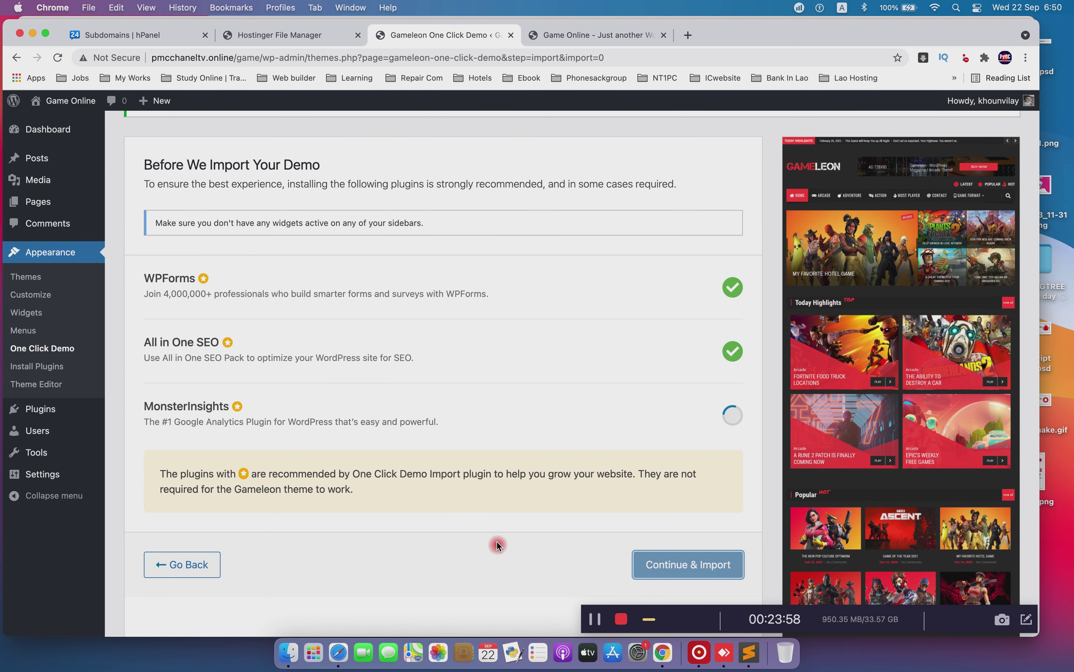
Reload the Game Online front page to look for imported demo content and return to the One Click Demo import
scroll(473, 519, "down", 3)
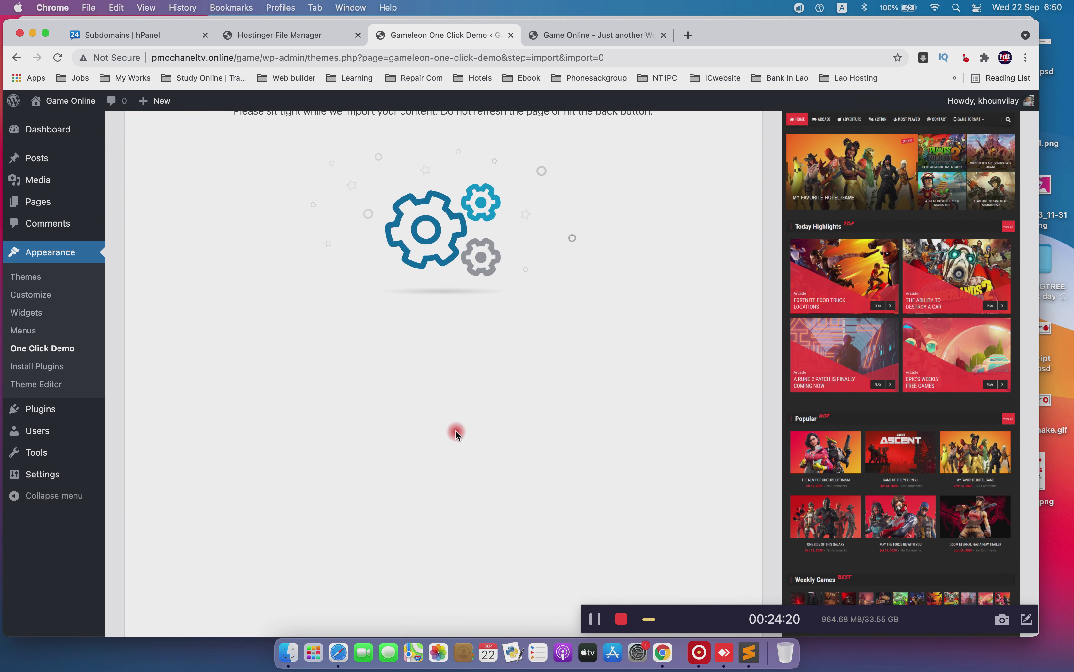
scroll(452, 422, "up", 3)
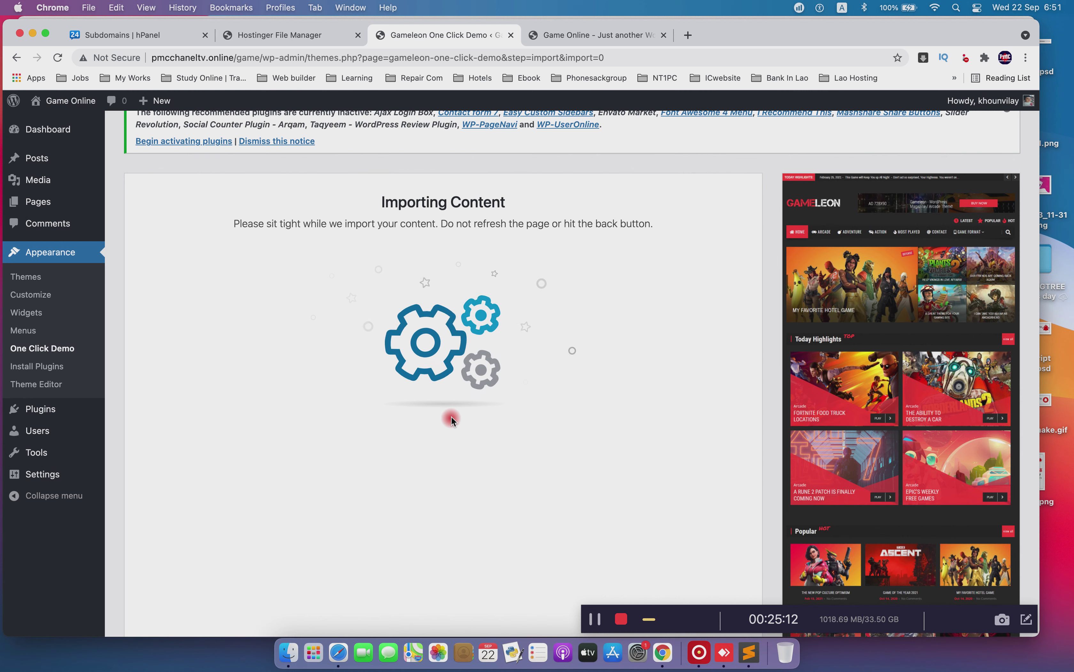
left_click(573, 43)
left_click(58, 62)
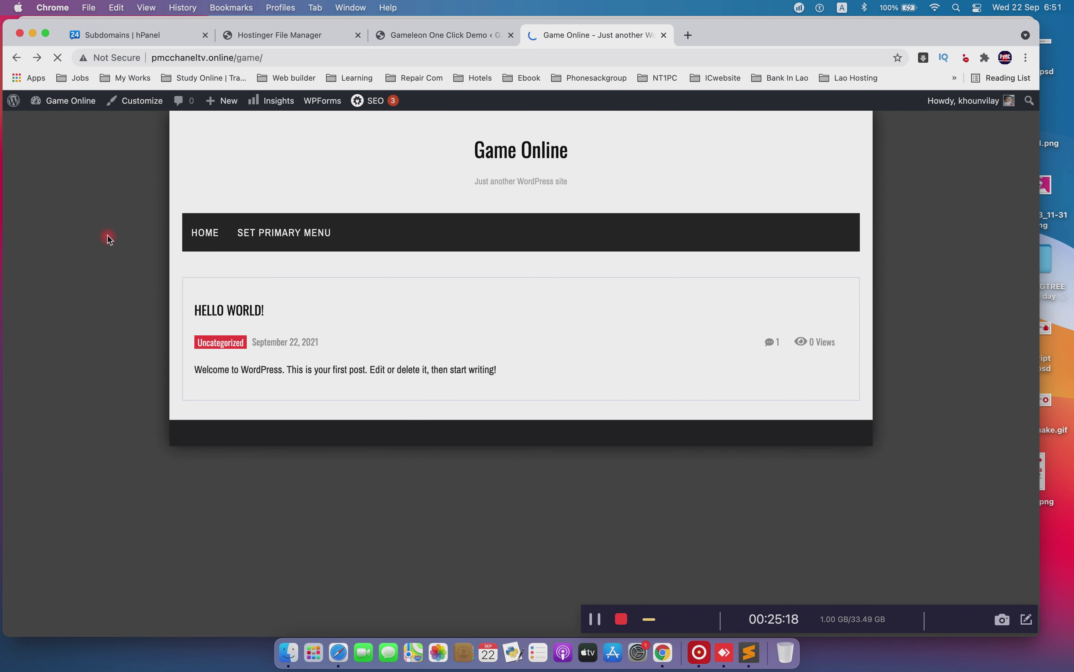
mouse_move(391, 109)
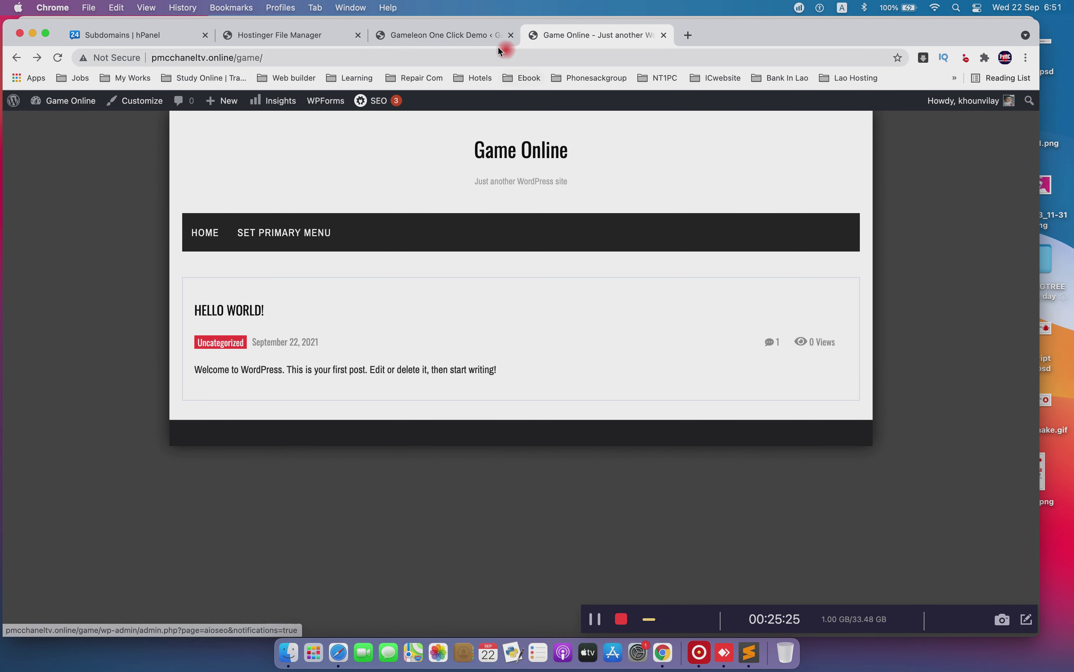
left_click(454, 35)
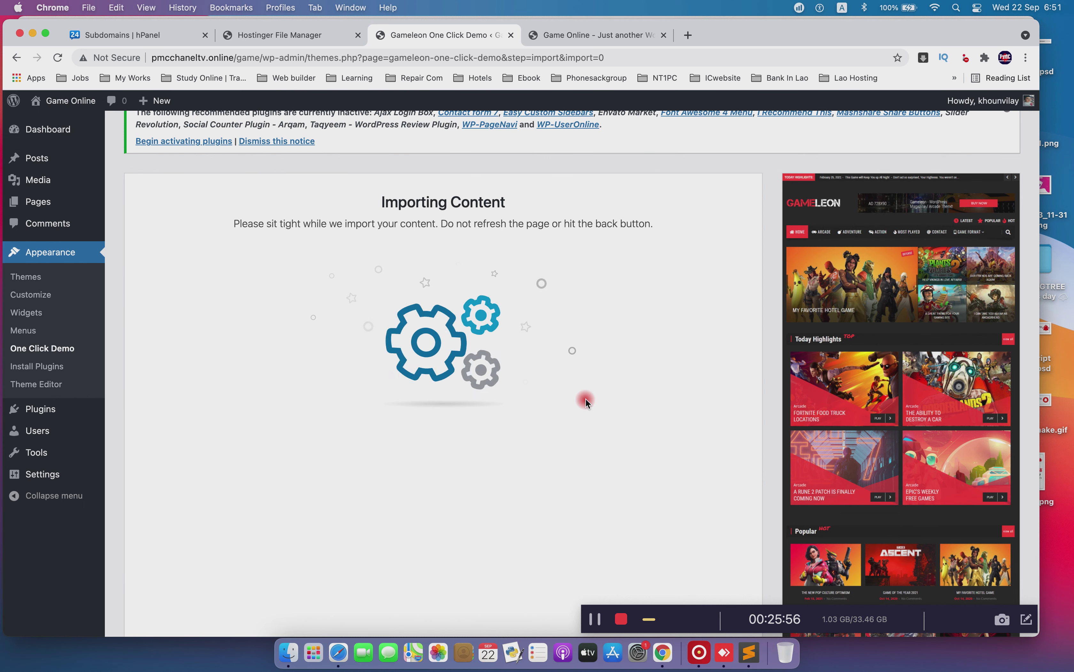
scroll(918, 400, "down", 5)
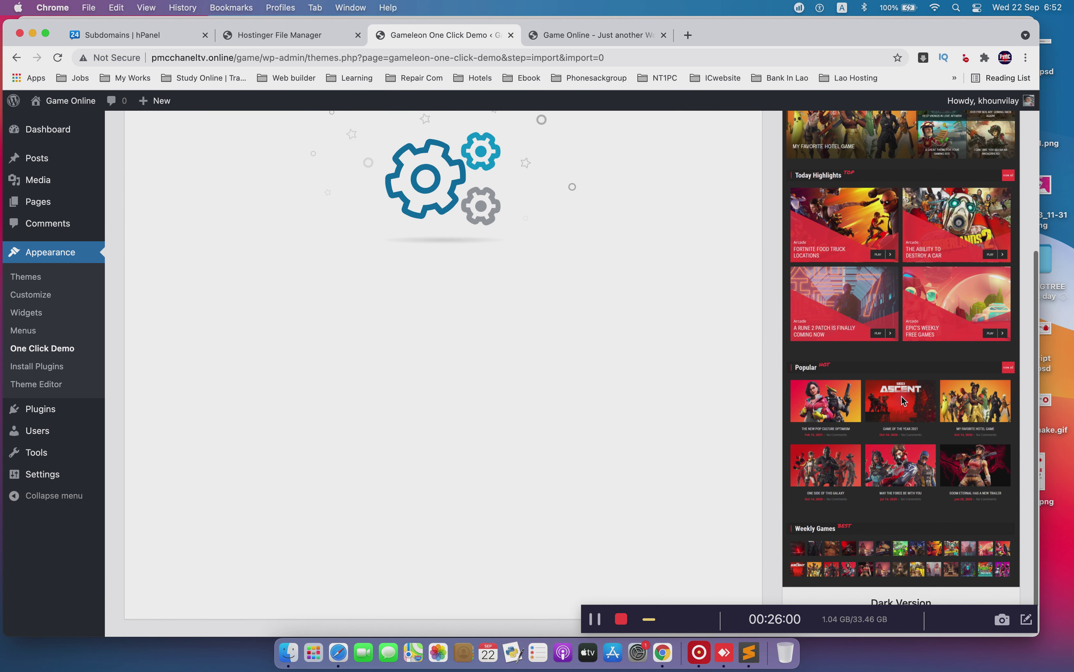
scroll(912, 310, "up", 4)
scroll(915, 307, "up", 2)
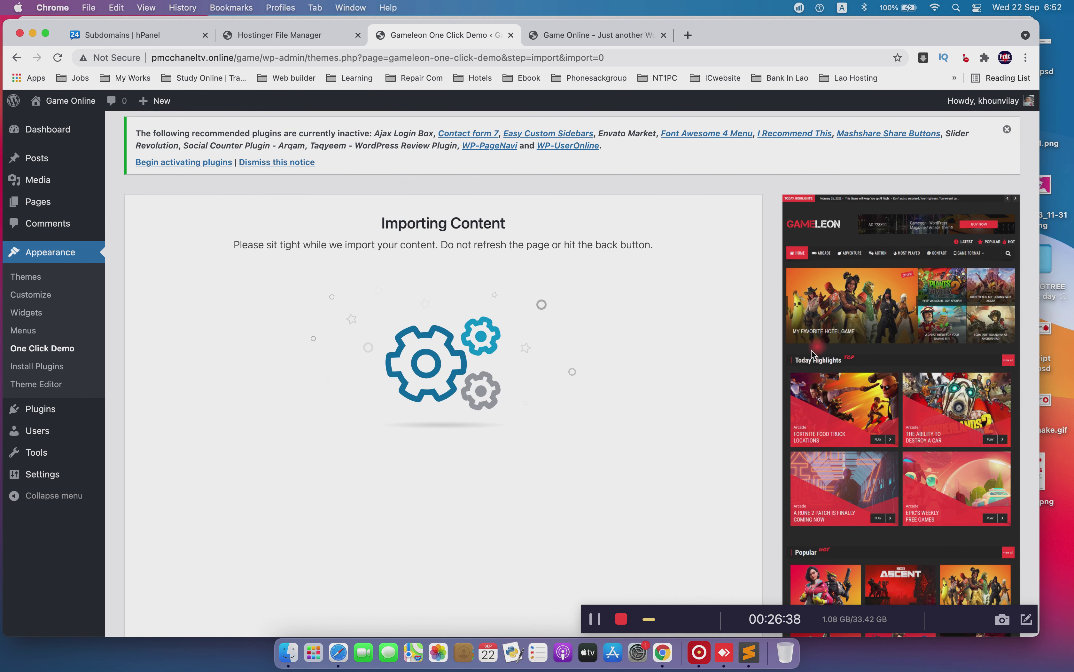
scroll(604, 392, "down", 5)
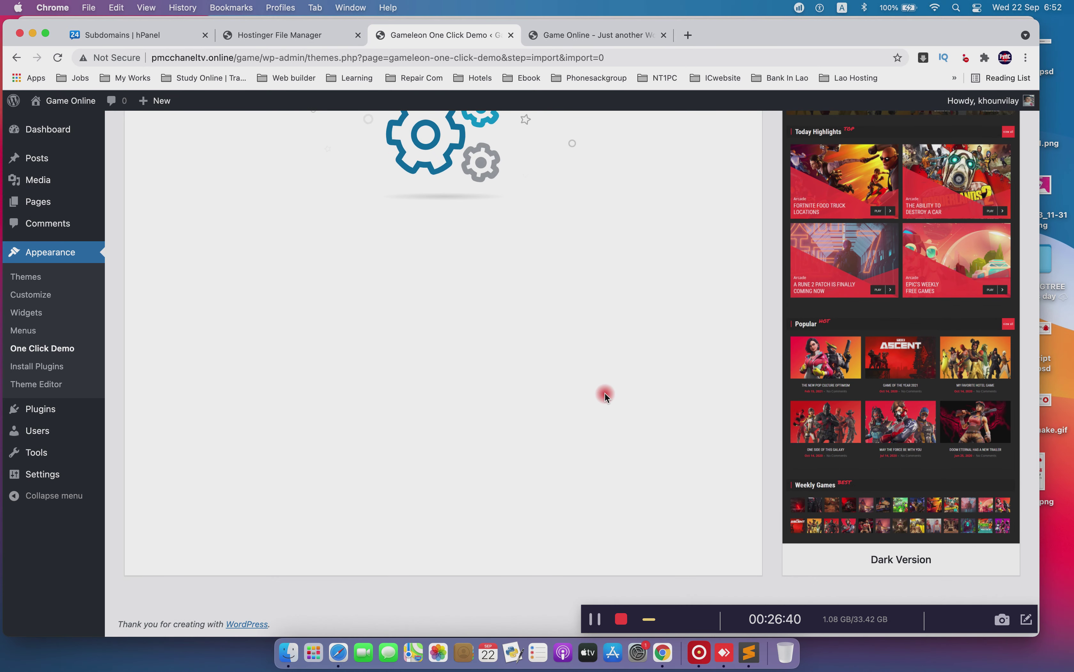
scroll(604, 392, "up", 7)
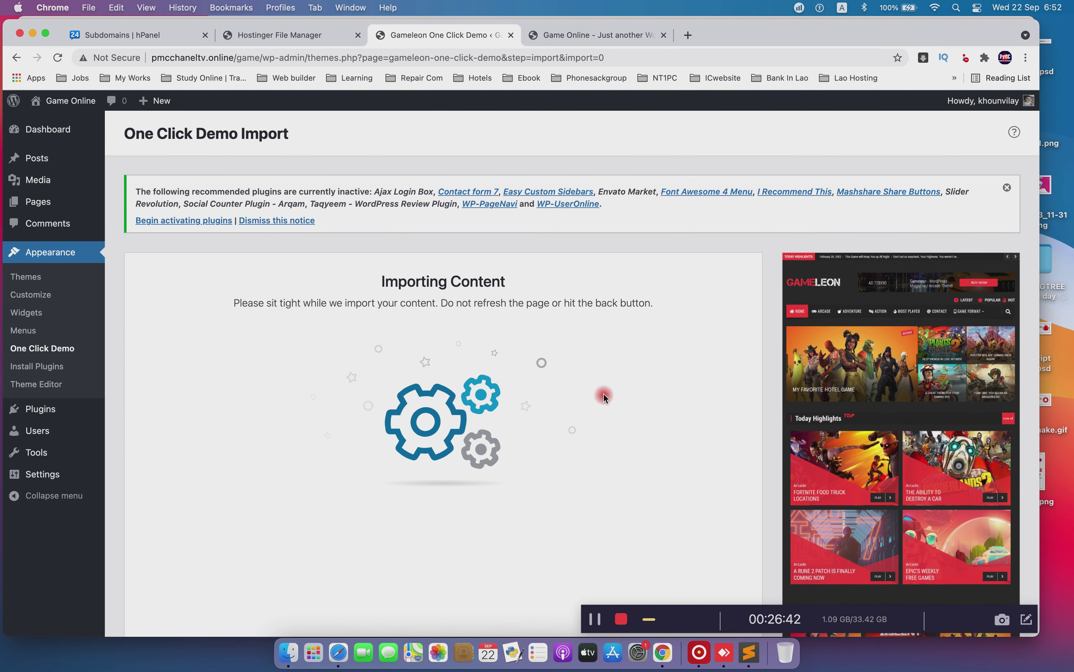
scroll(604, 392, "down", 3)
scroll(604, 395, "down", 5)
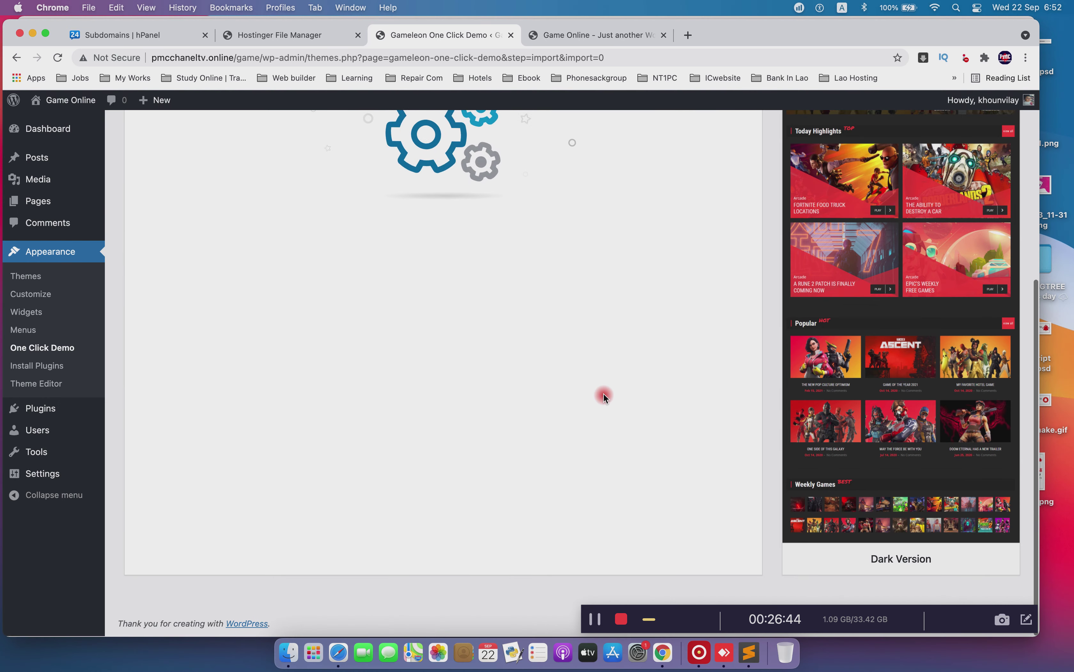
Dismiss the notice about inactive recommended plugins on the One Click Demo Import page
scroll(603, 393, "up", 7)
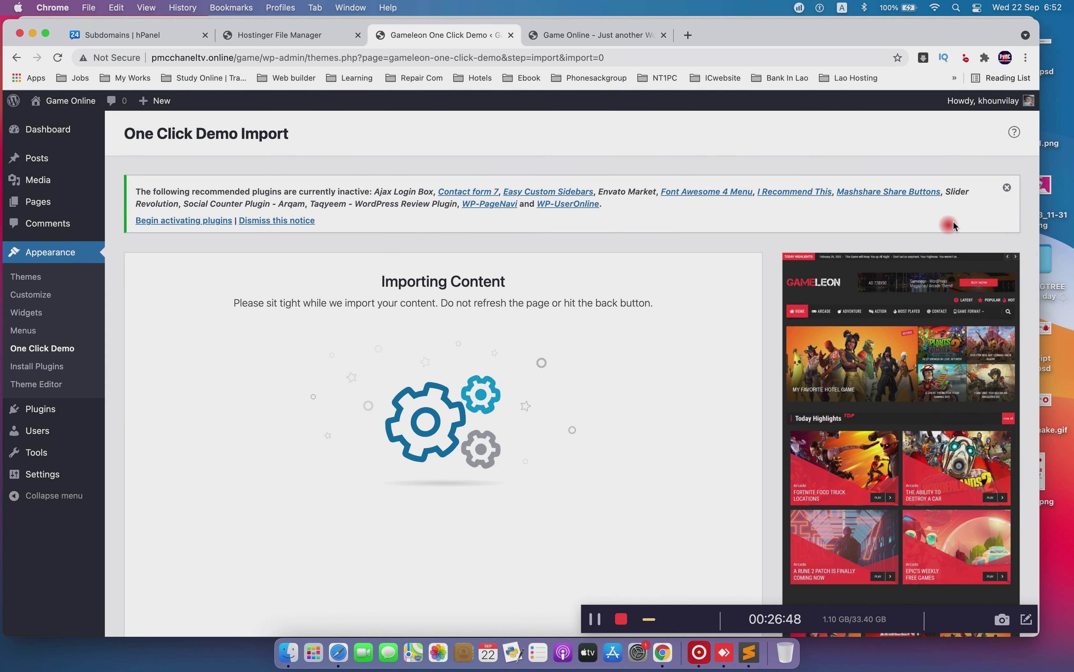
left_click(1007, 188)
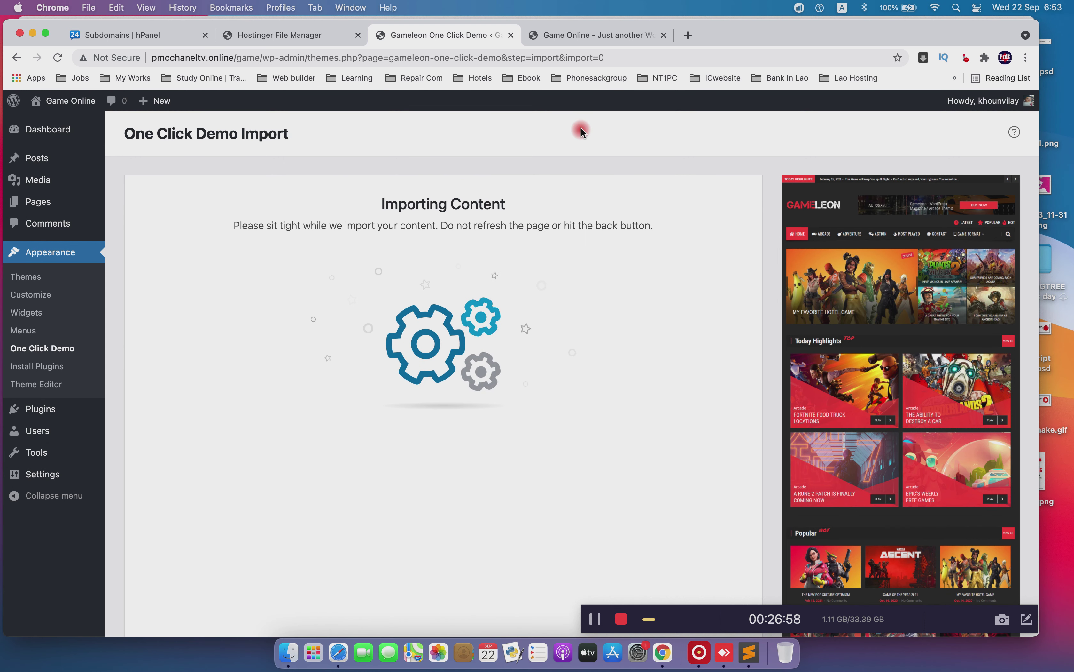
scroll(581, 130, "down", 1)
Reload the Game Online front page, checking on the running demo import, and follow the site's Home link
left_click(623, 30)
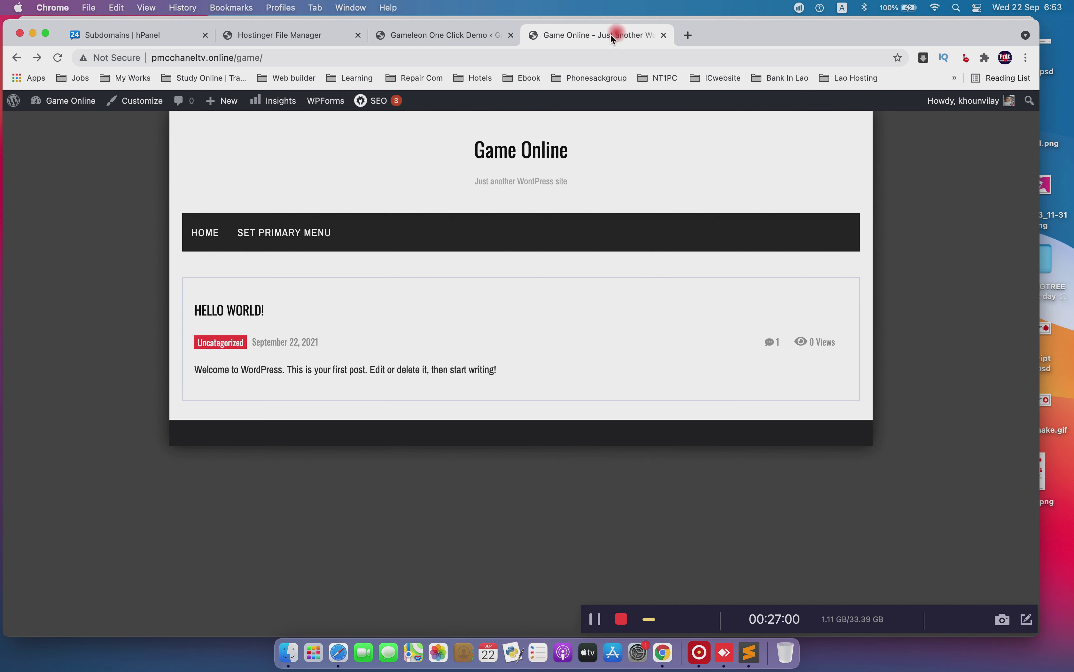
left_click(57, 59)
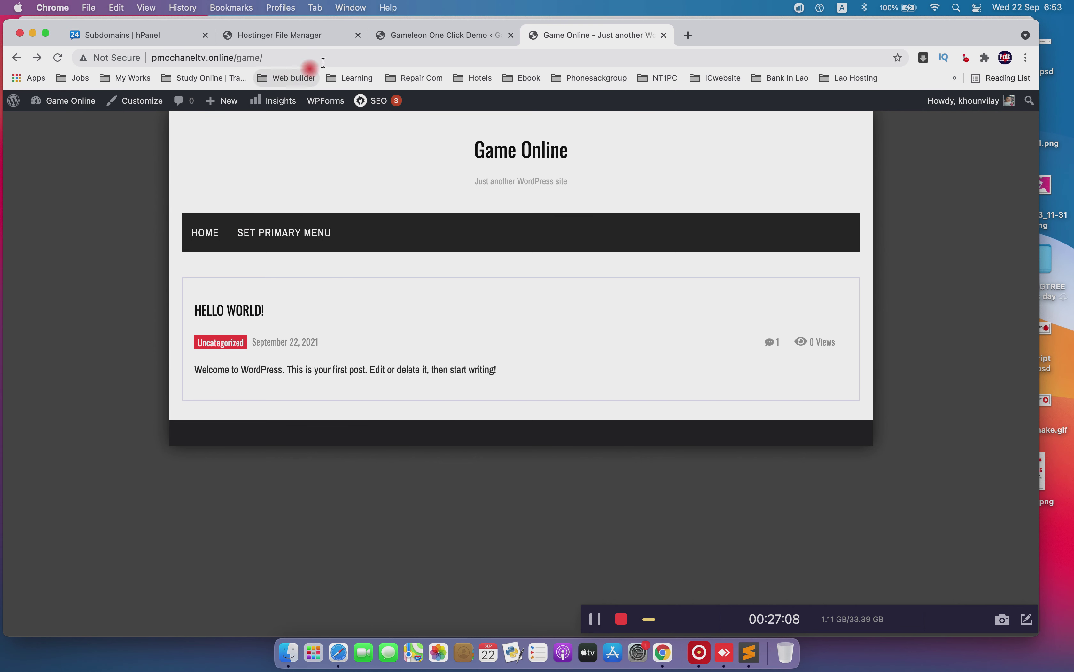
left_click(410, 38)
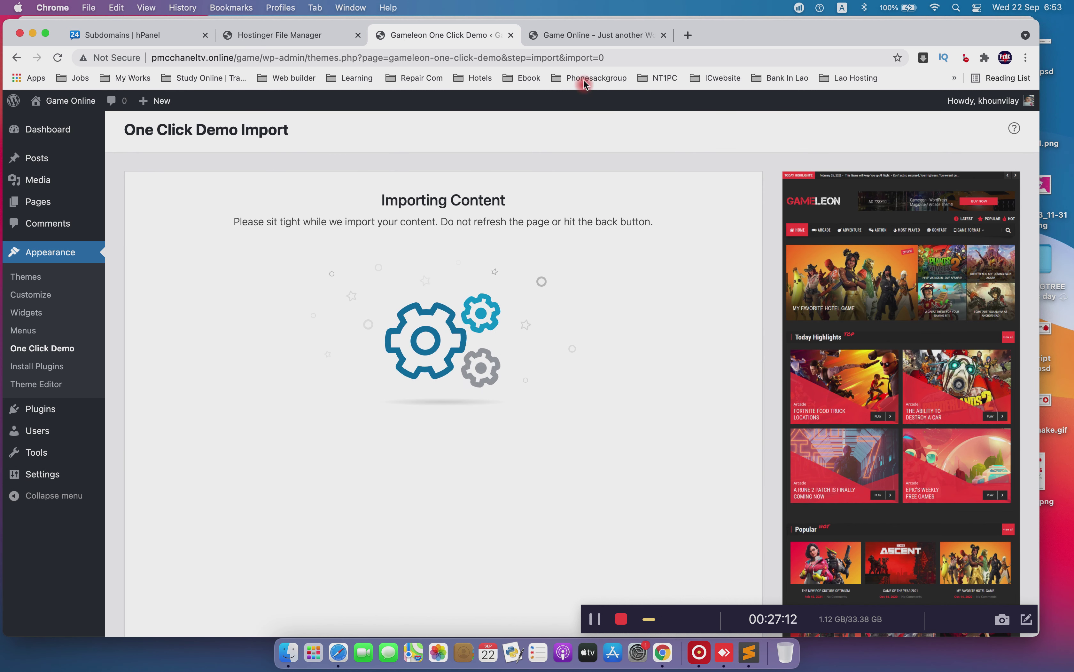
left_click(597, 36)
left_click(208, 247)
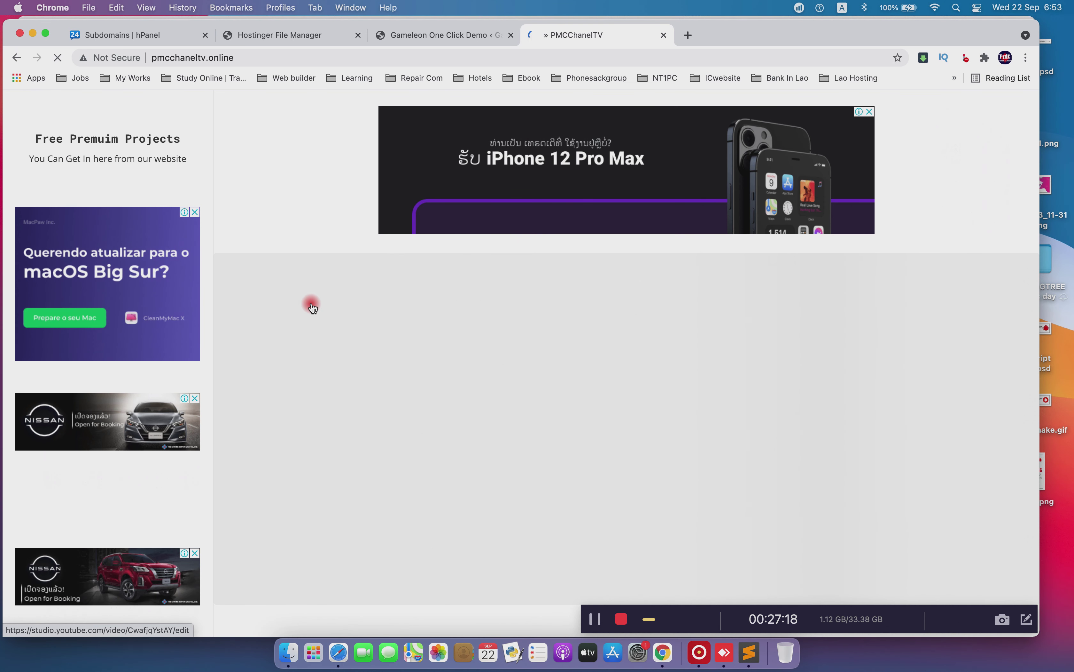
Look through the main PMCChanelTV home page, then return to the running One Click Demo import
scroll(491, 364, "down", 10)
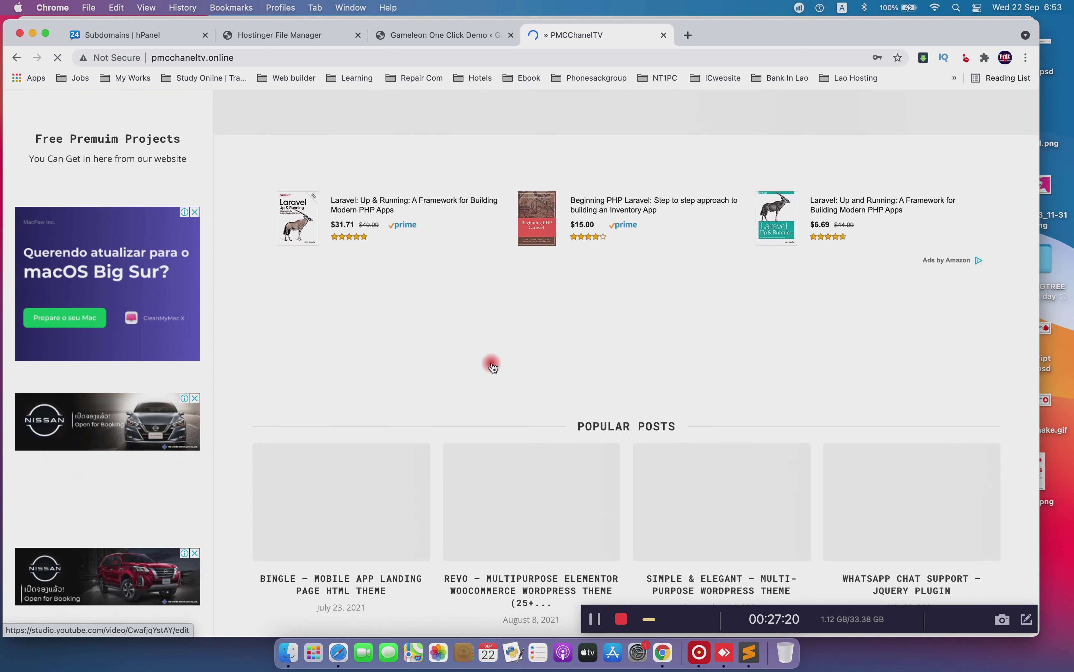
scroll(492, 364, "down", 15)
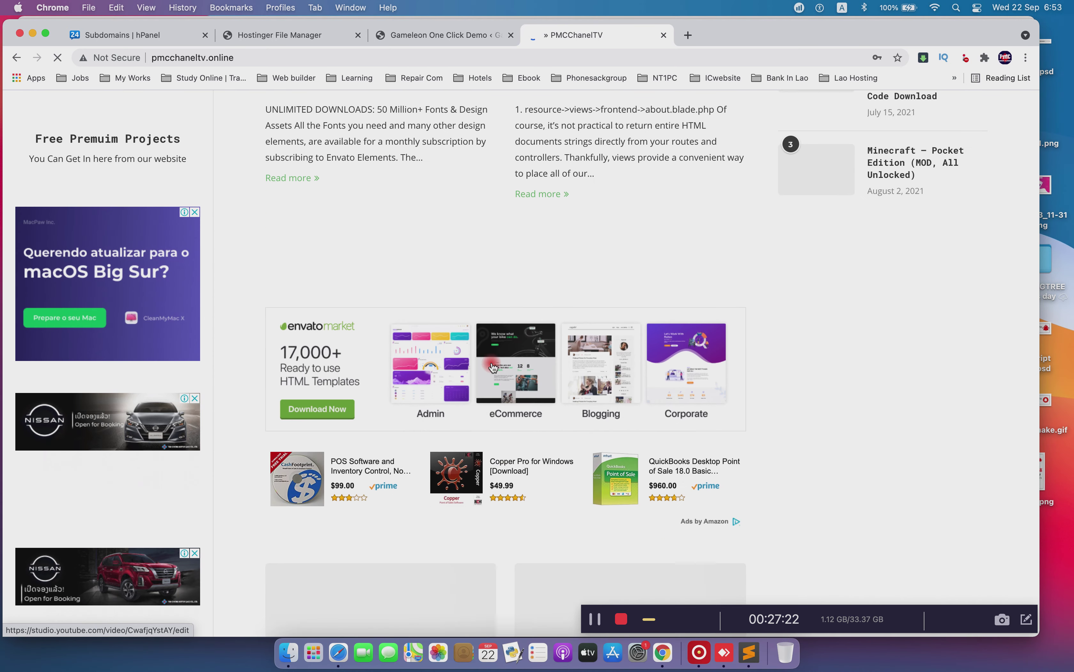
scroll(492, 365, "down", 6)
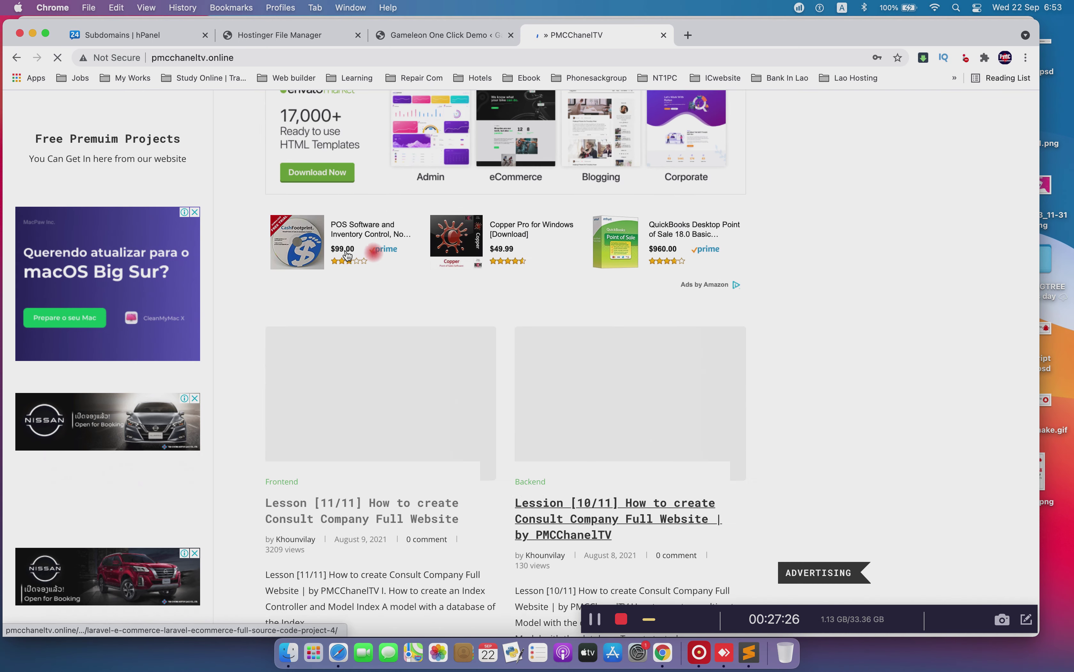
scroll(156, 252, "down", 10)
scroll(408, 276, "up", 7)
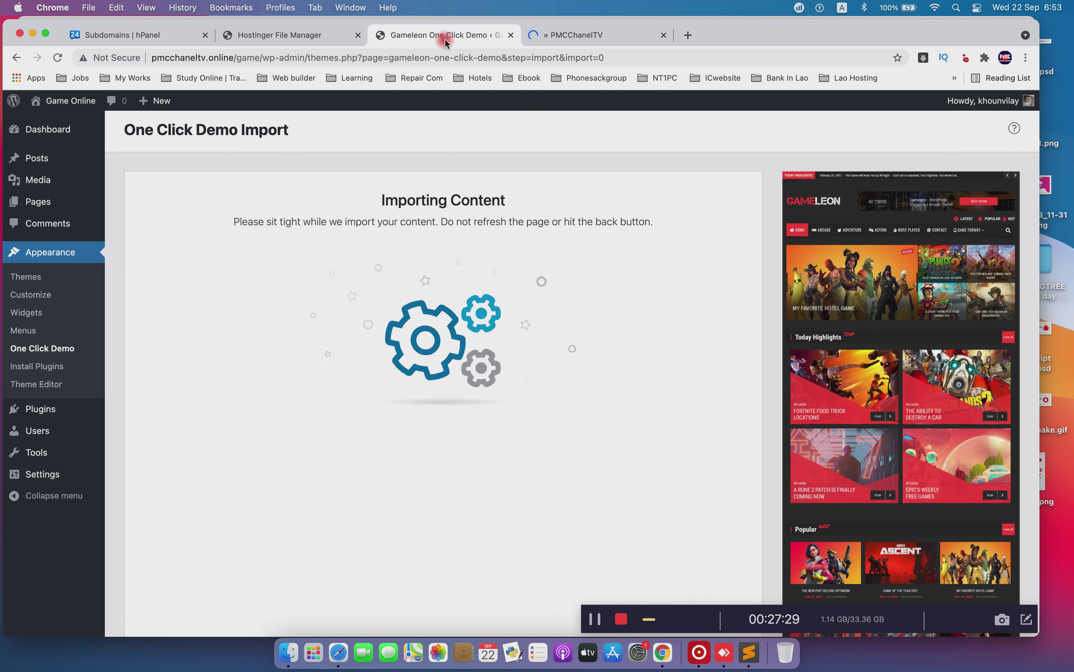
left_click(445, 38)
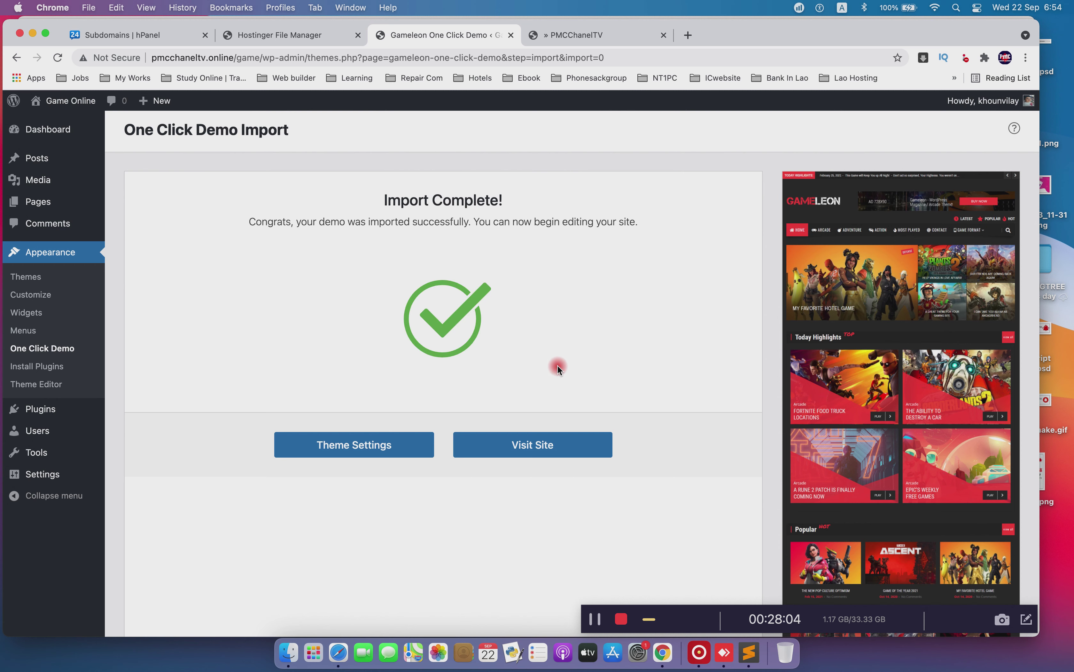
Visit the site from the demo import page and look through the imported Gameleon front page down to its footer
left_click(538, 452)
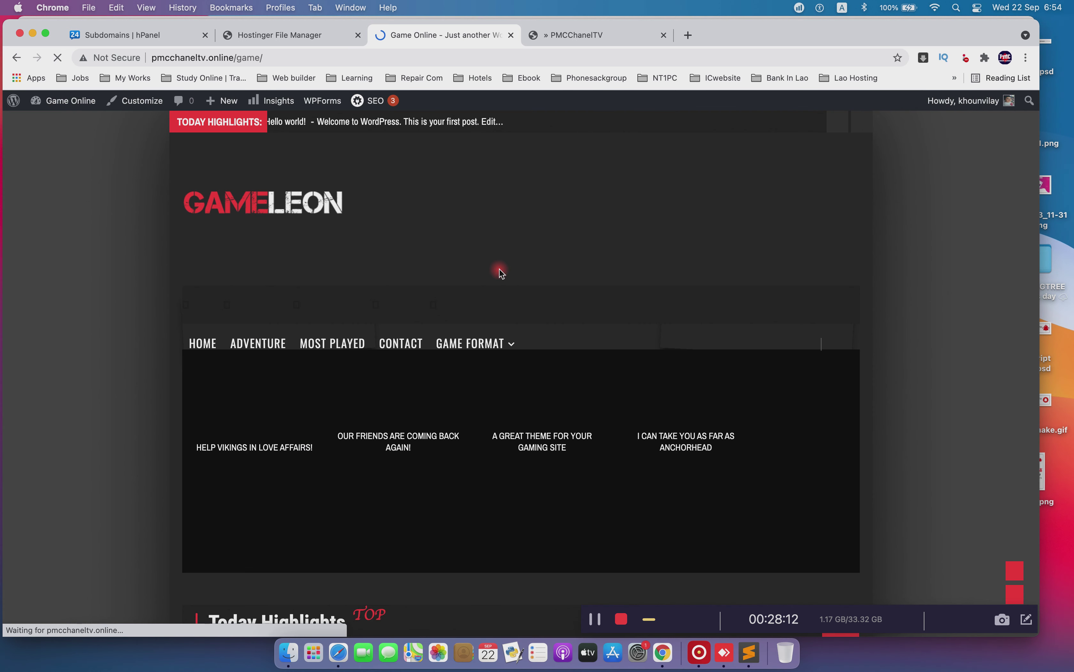
scroll(185, 312, "down", 3)
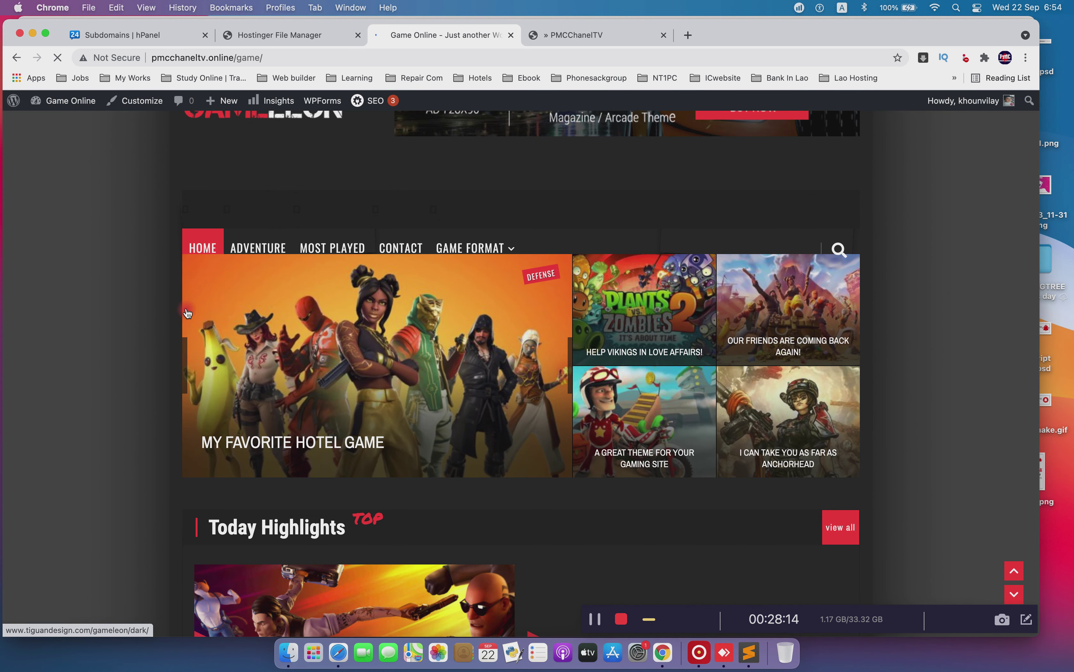
scroll(189, 313, "down", 20)
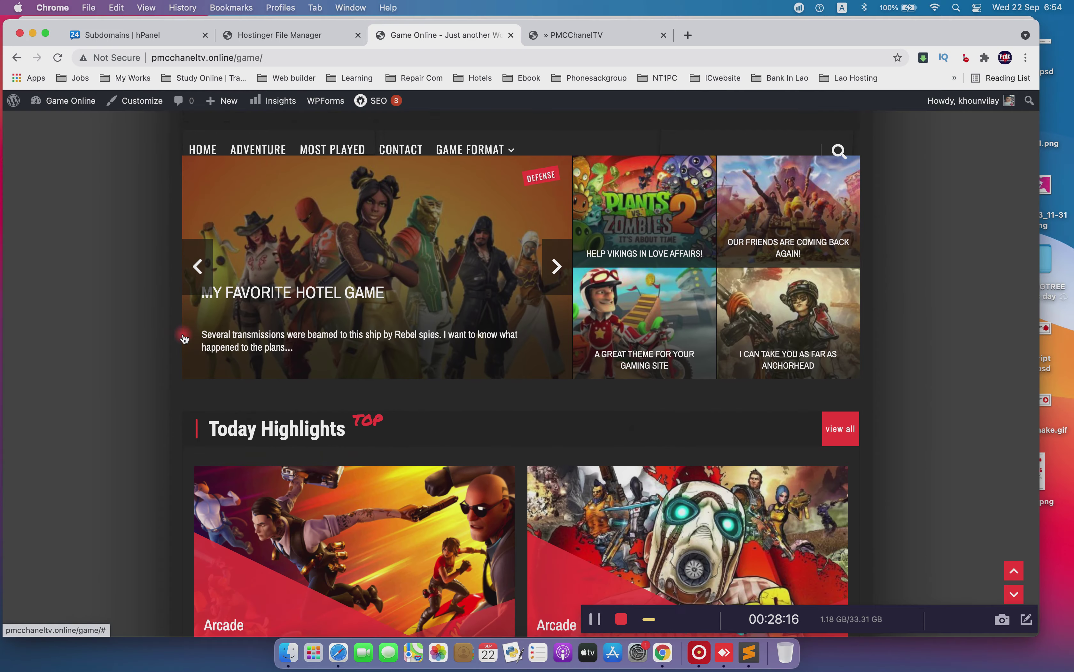
scroll(183, 338, "down", 20)
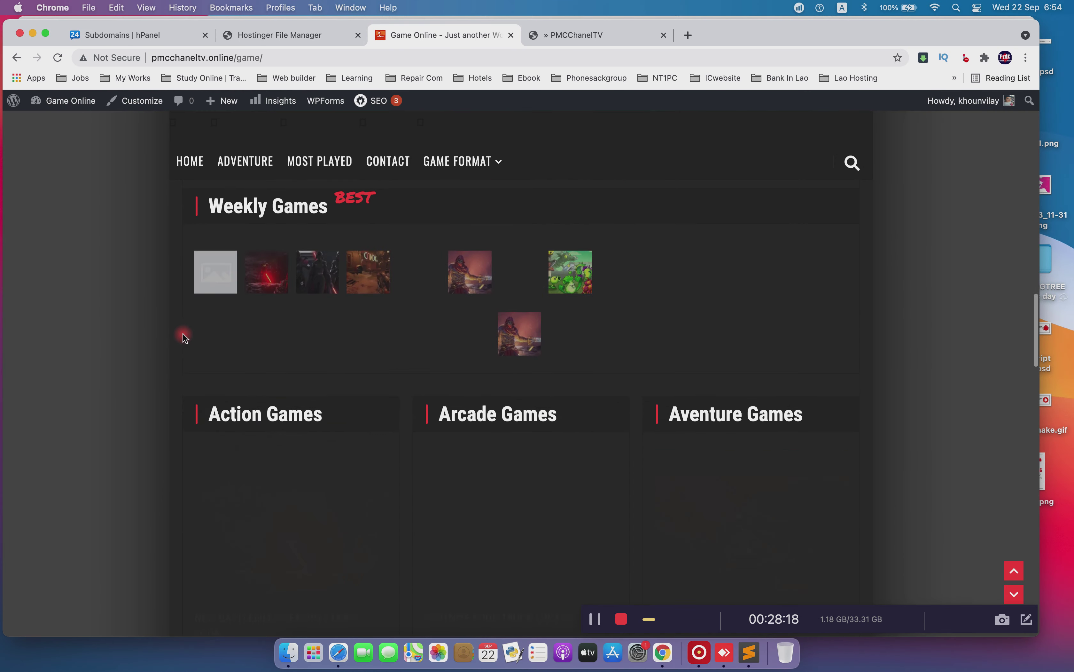
scroll(184, 338, "down", 15)
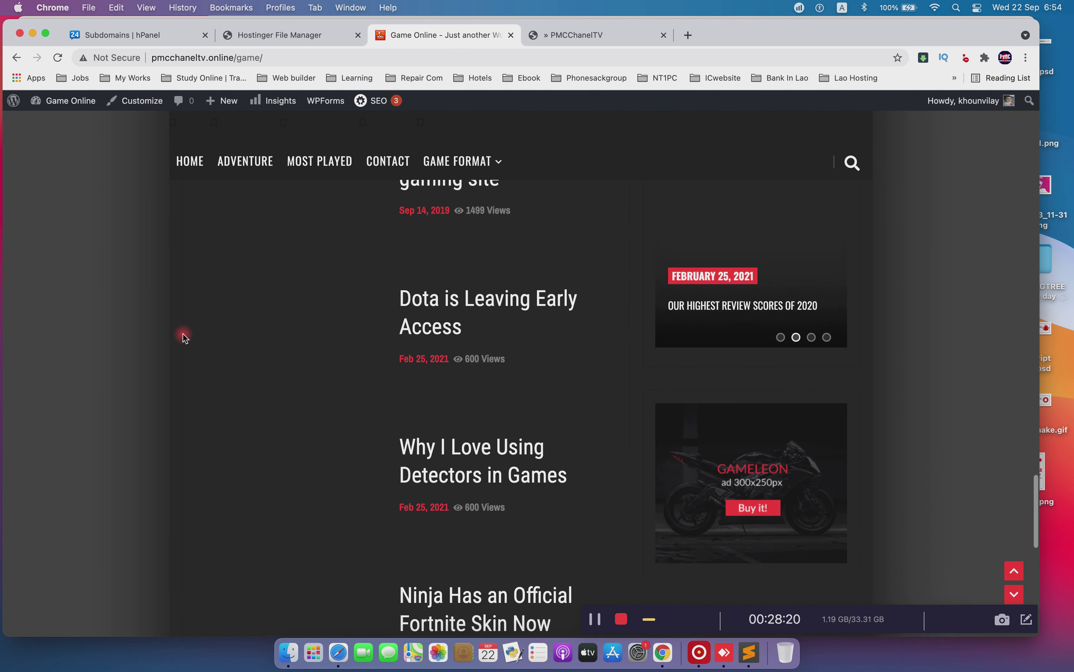
scroll(184, 338, "down", 5)
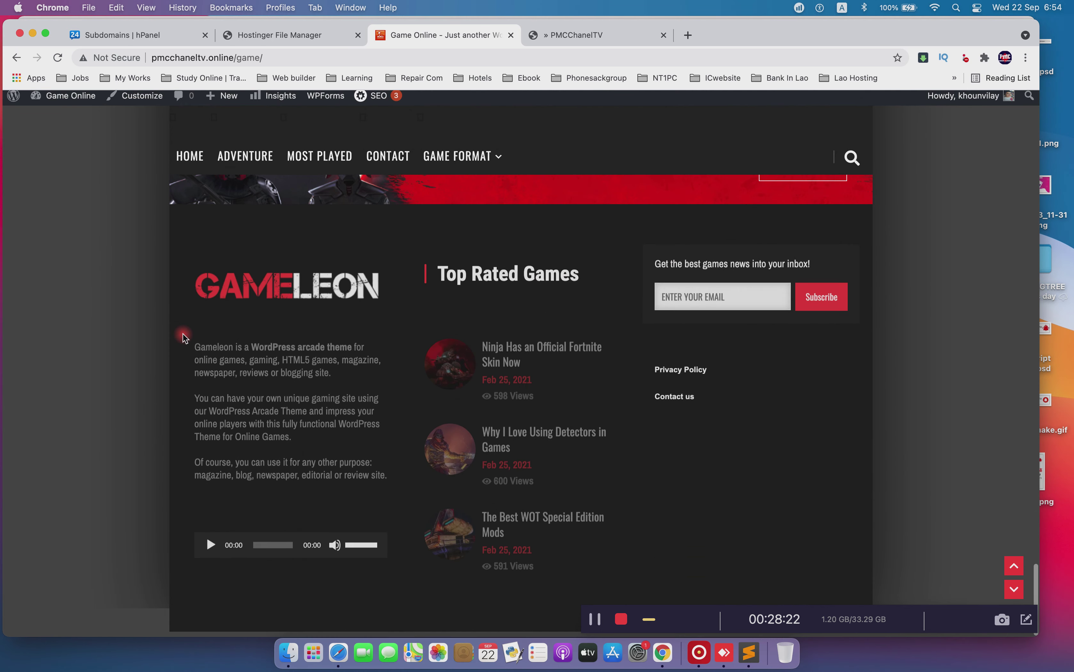
scroll(184, 338, "up", 15)
scroll(184, 338, "up", 15)
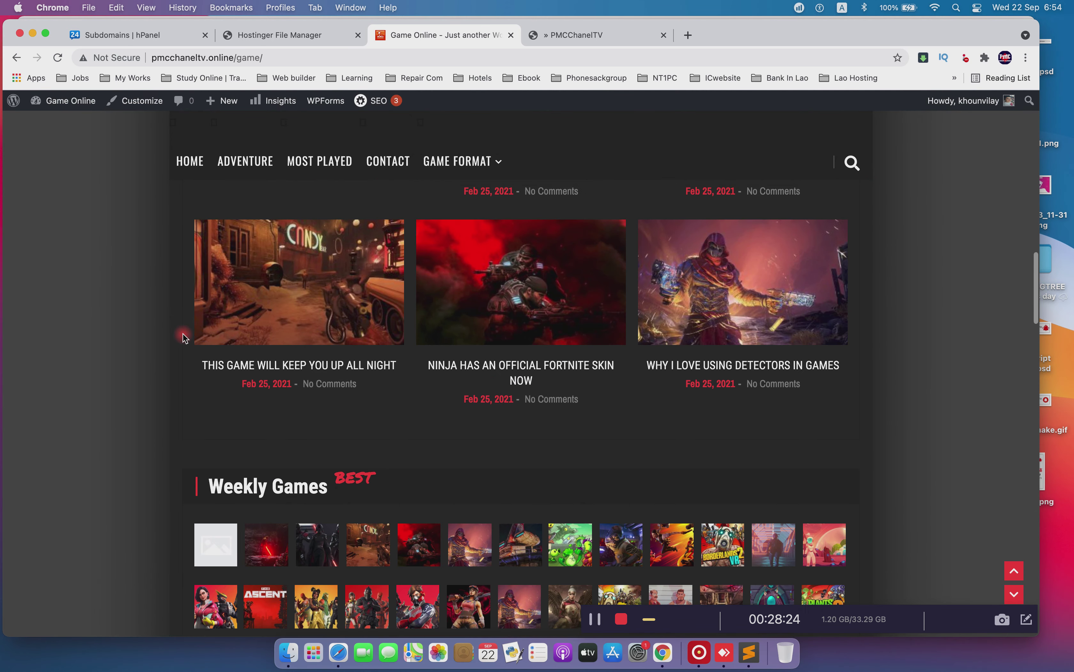
scroll(184, 338, "up", 2)
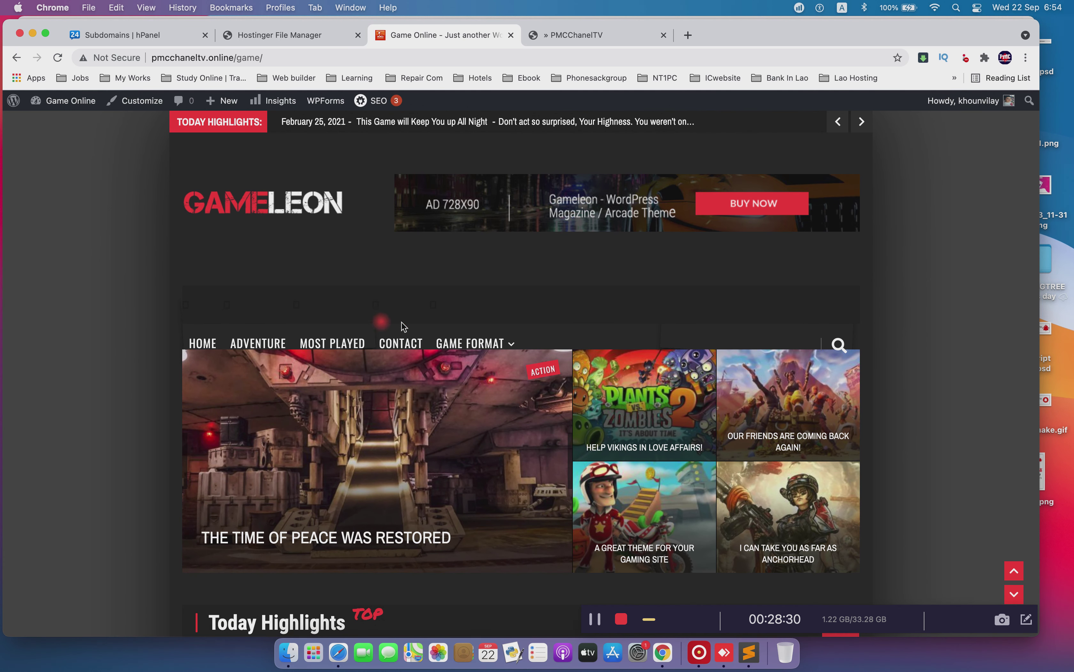
Reload the Game Online front page and check the Game Format submenu and the Today Highlights and Popular sections
left_click(57, 58)
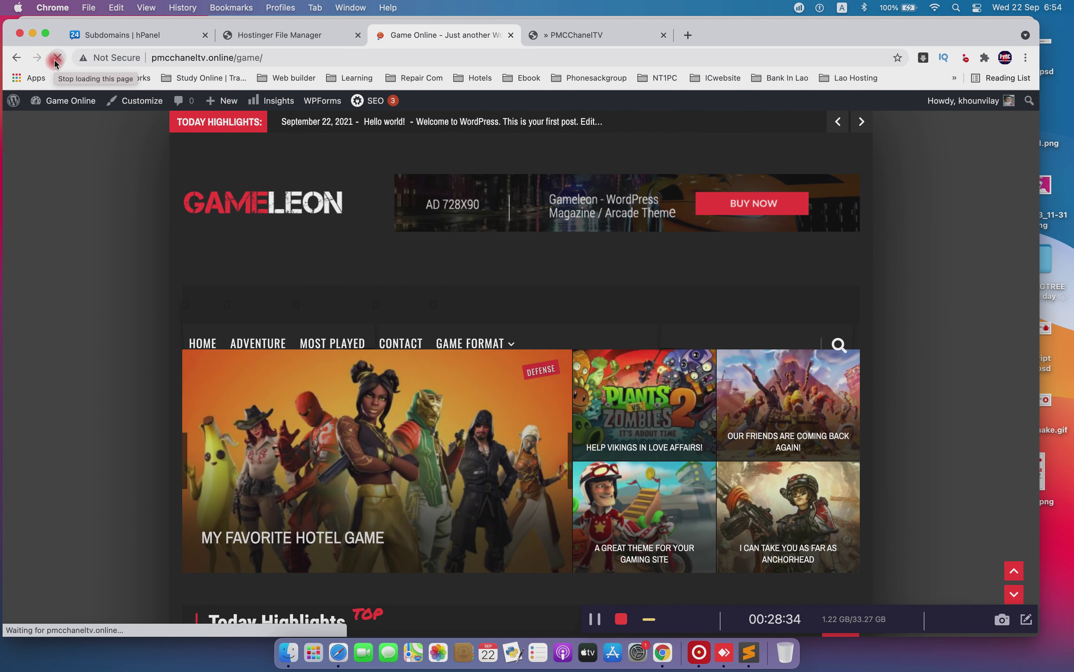
mouse_move(439, 343)
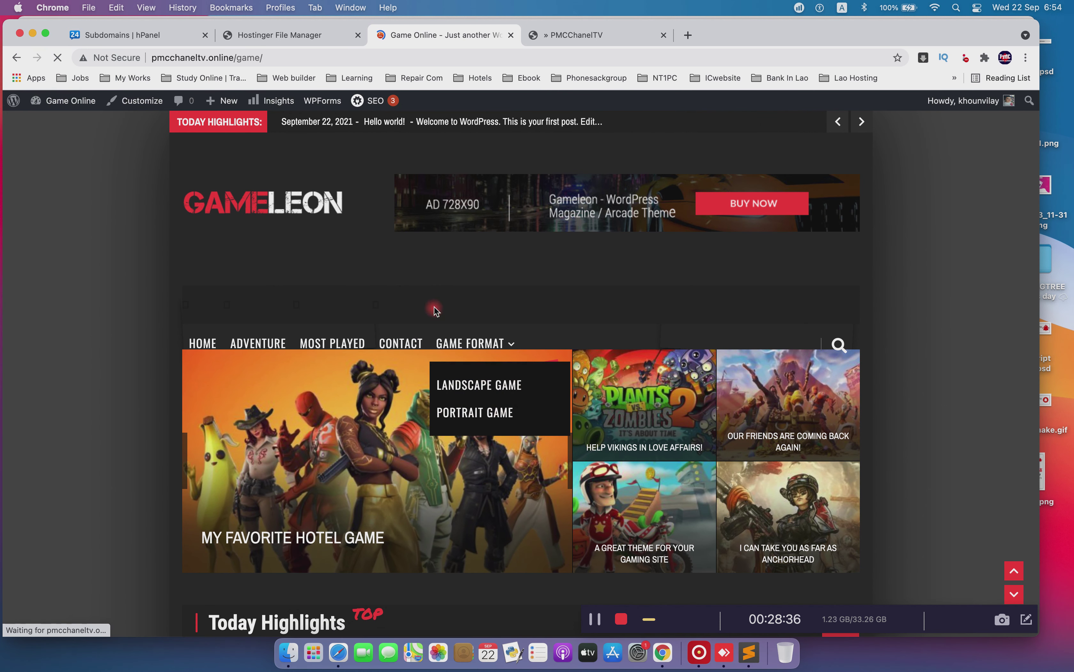
scroll(91, 321, "down", 10)
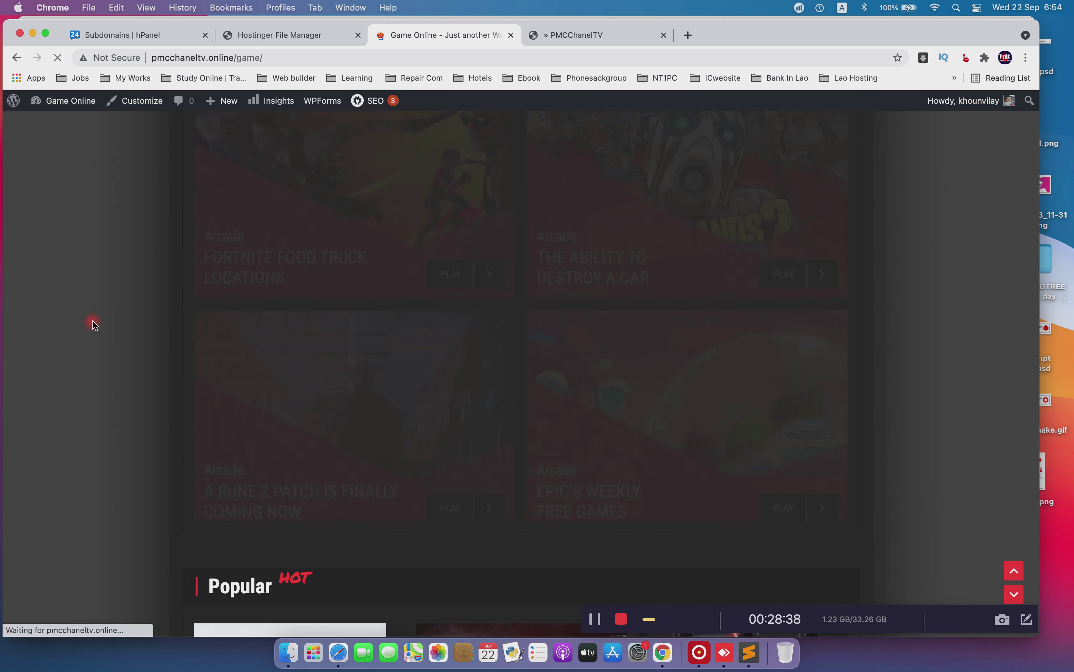
scroll(94, 319, "down", 10)
mouse_move(500, 164)
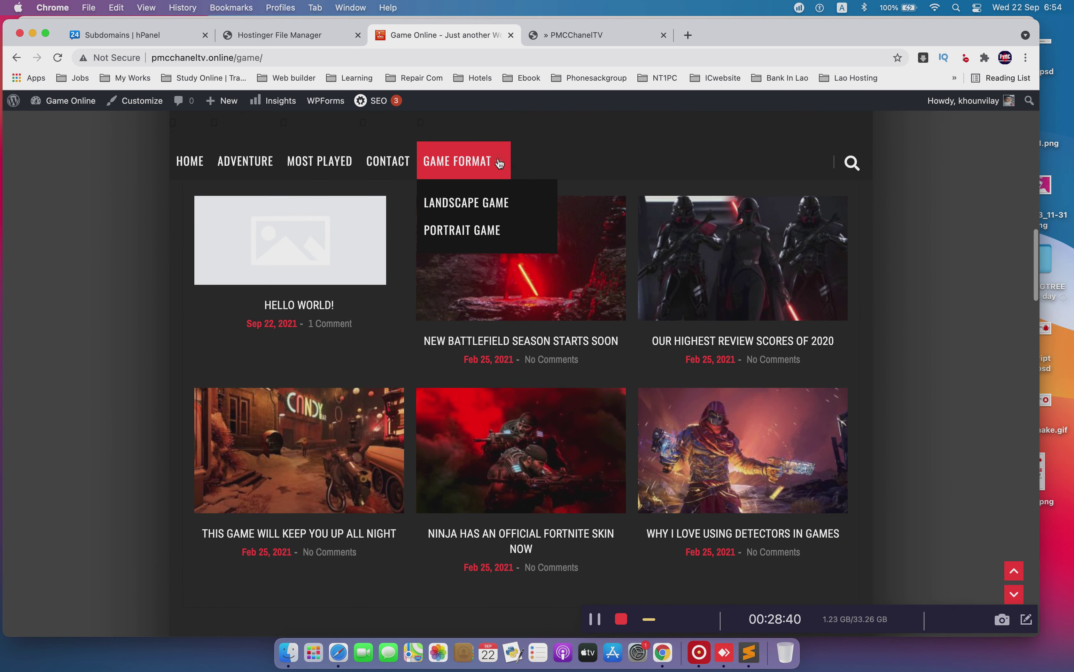
scroll(731, 240, "down", 3)
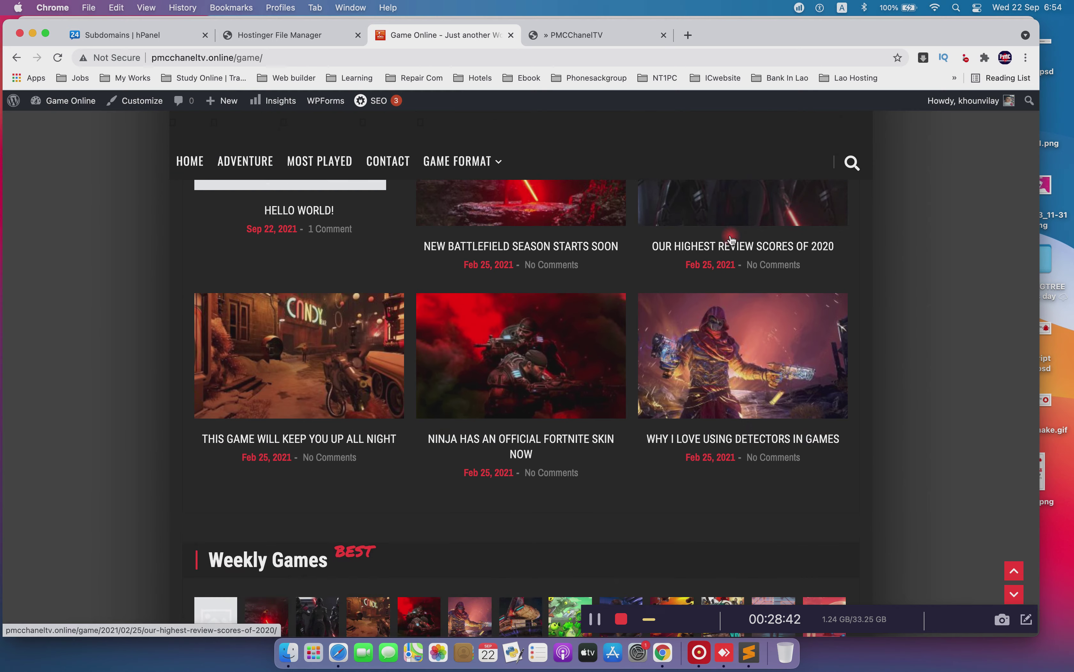
Open the post "The ability to destroy a car" from the Arcade Games section and look through its content
left_click(731, 240)
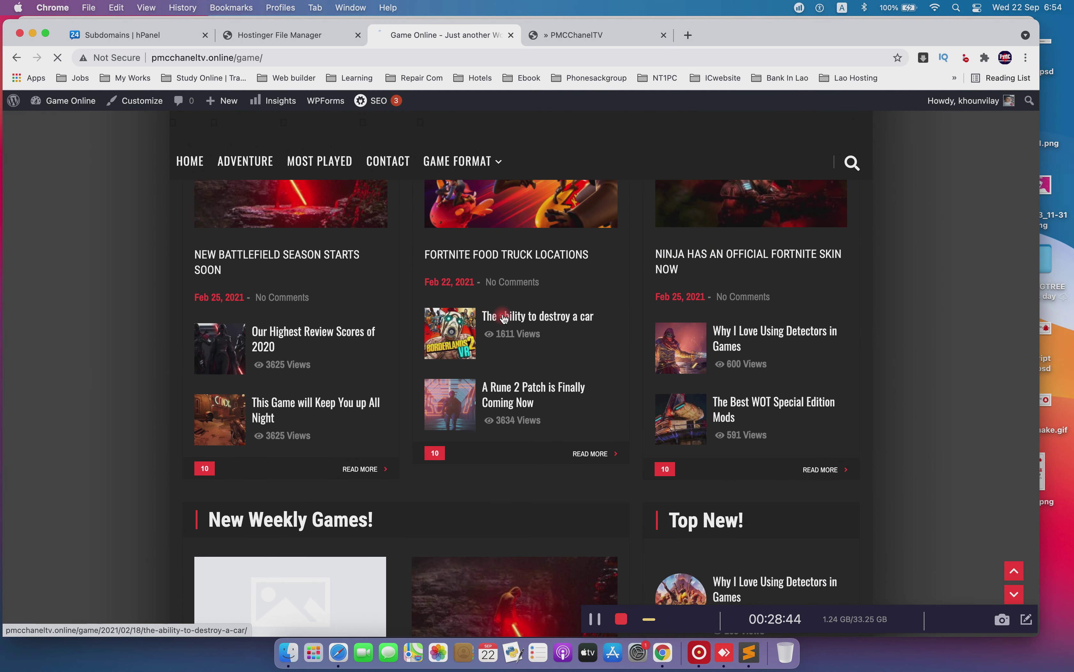
left_click(504, 318)
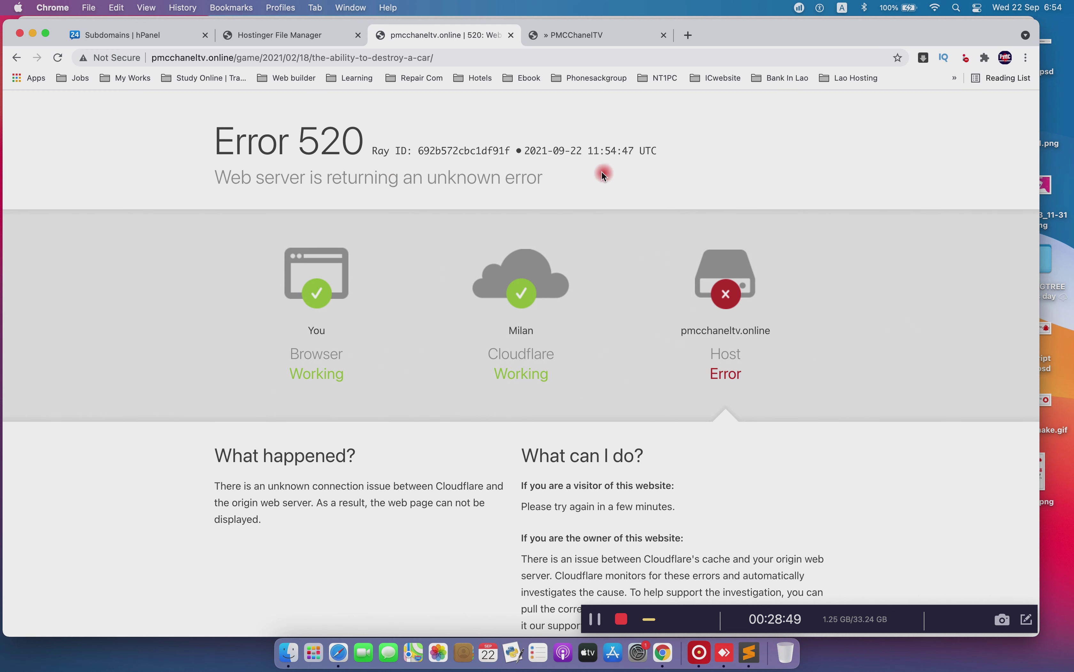
scroll(662, 258, "down", 3)
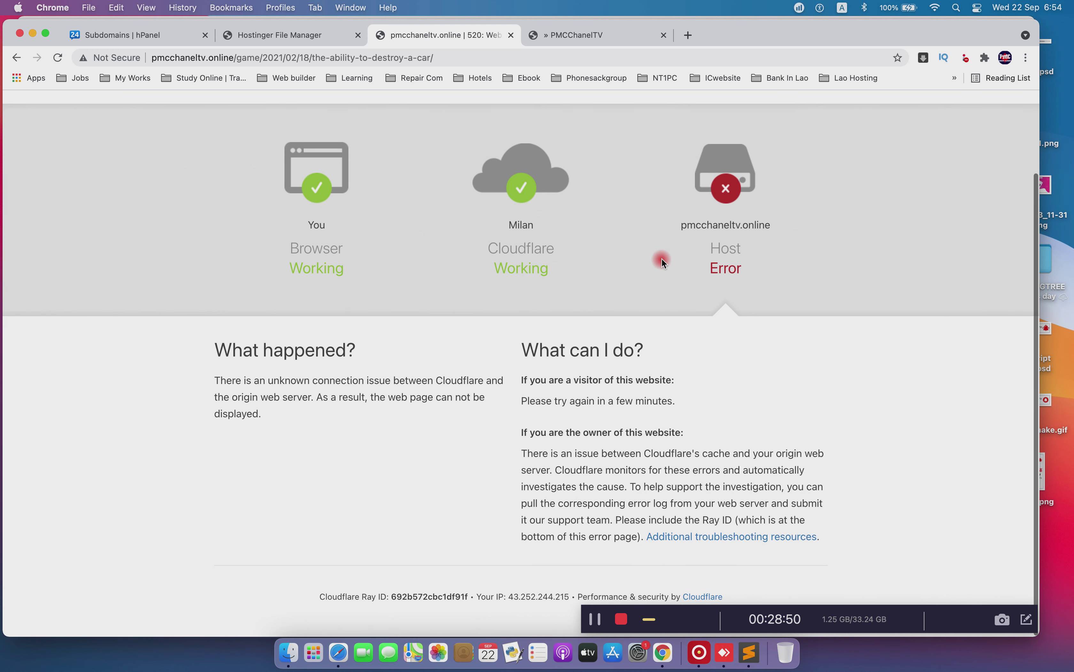
scroll(414, 224, "up", 3)
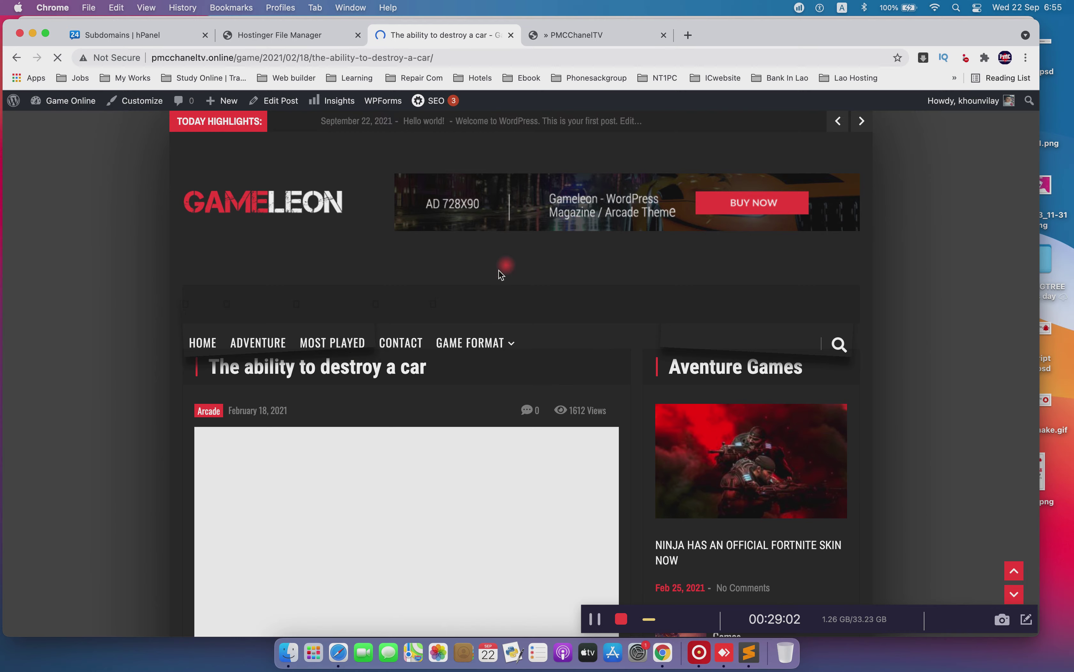
mouse_move(487, 331)
scroll(487, 331, "down", 10)
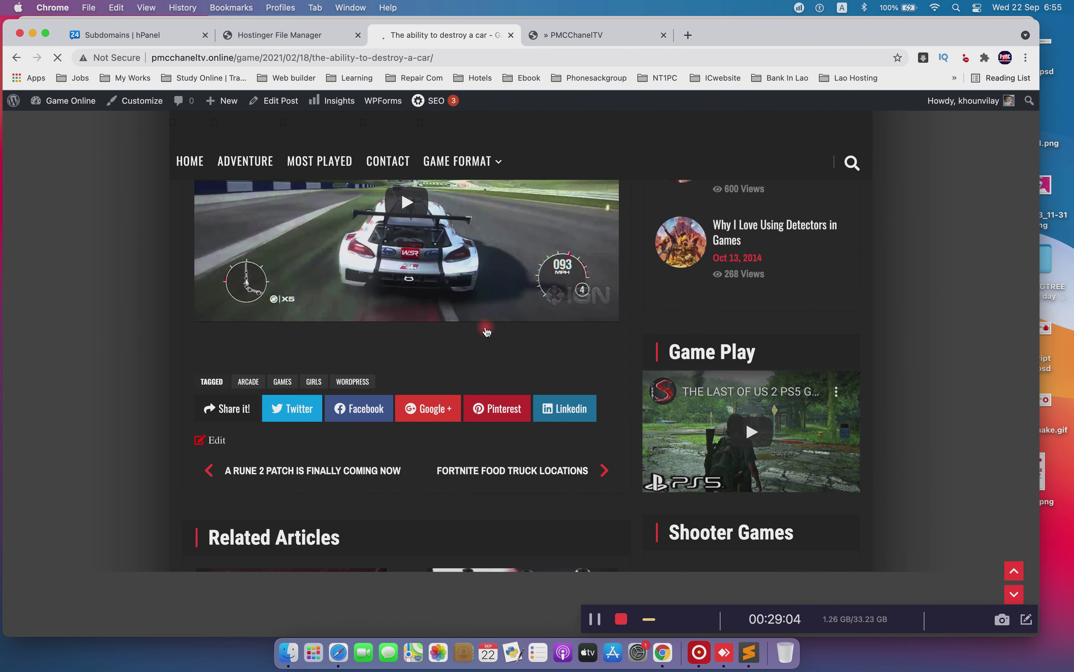
scroll(487, 331, "up", 10)
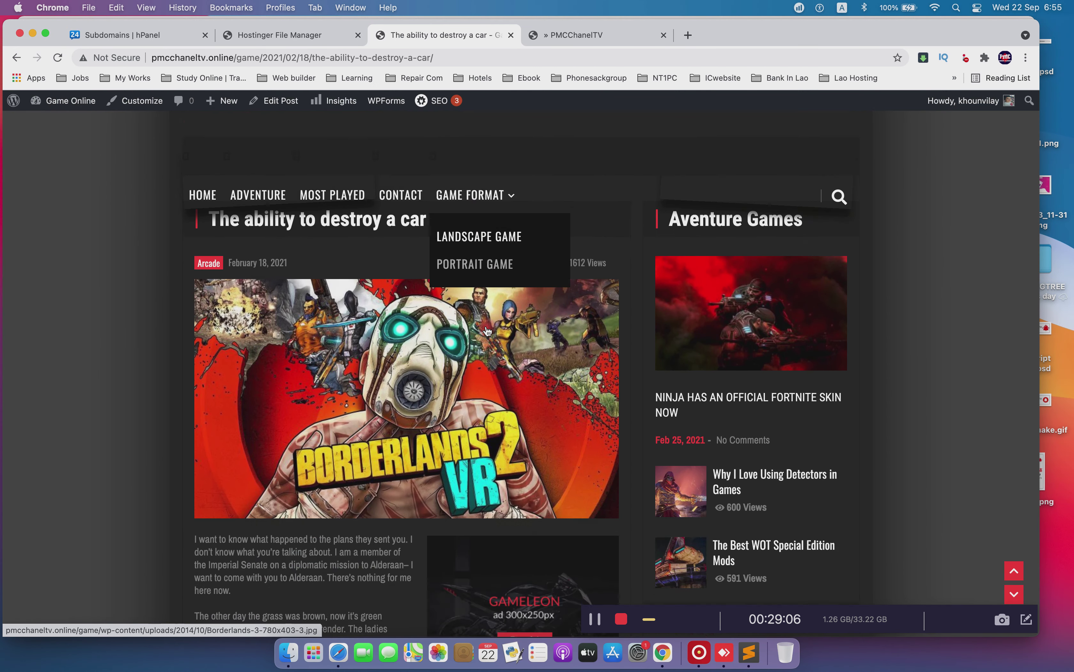
Open the post "The Best WOT Special Edition Mods" from the sidebar and look through it down to the footer
scroll(487, 331, "down", 7)
left_click(738, 259)
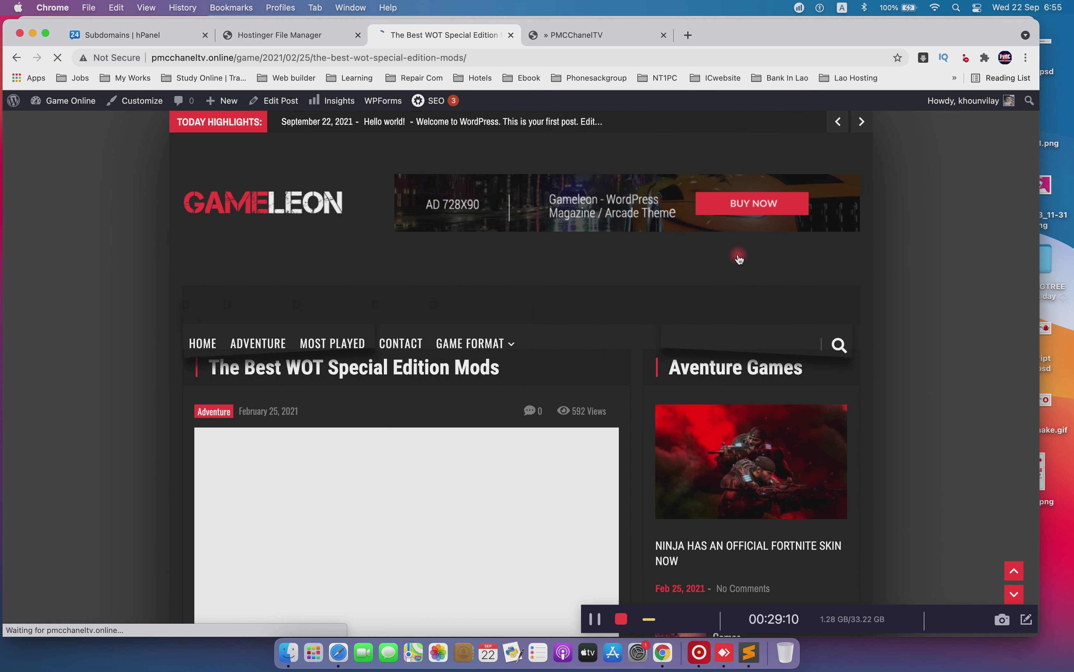
scroll(269, 320, "down", 15)
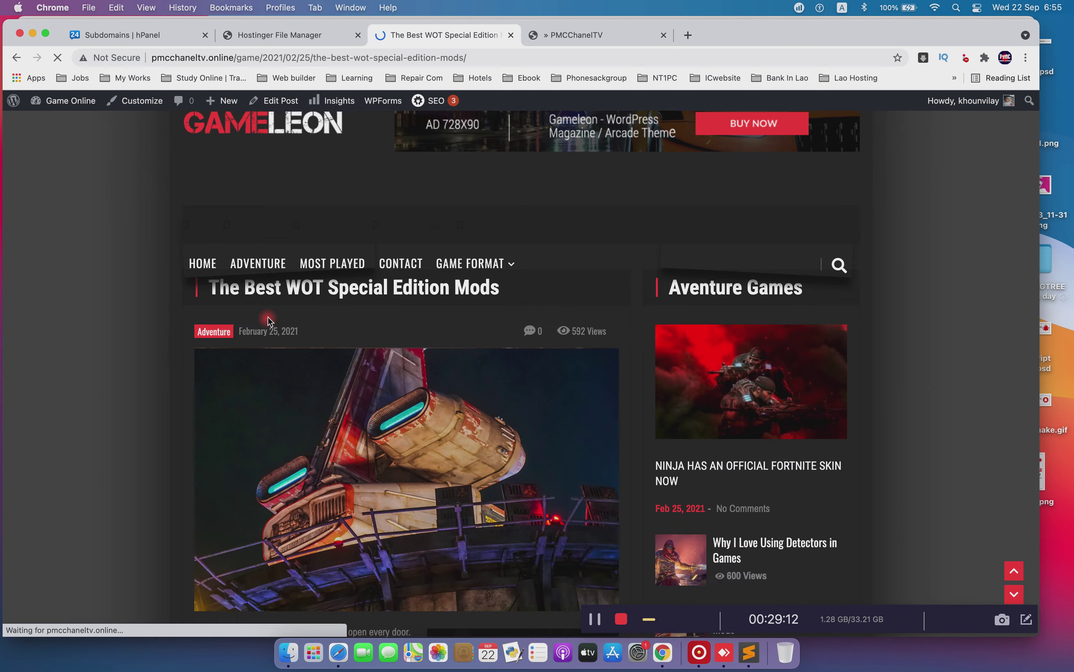
scroll(268, 322, "down", 8)
left_click(306, 327)
scroll(560, 384, "down", 10)
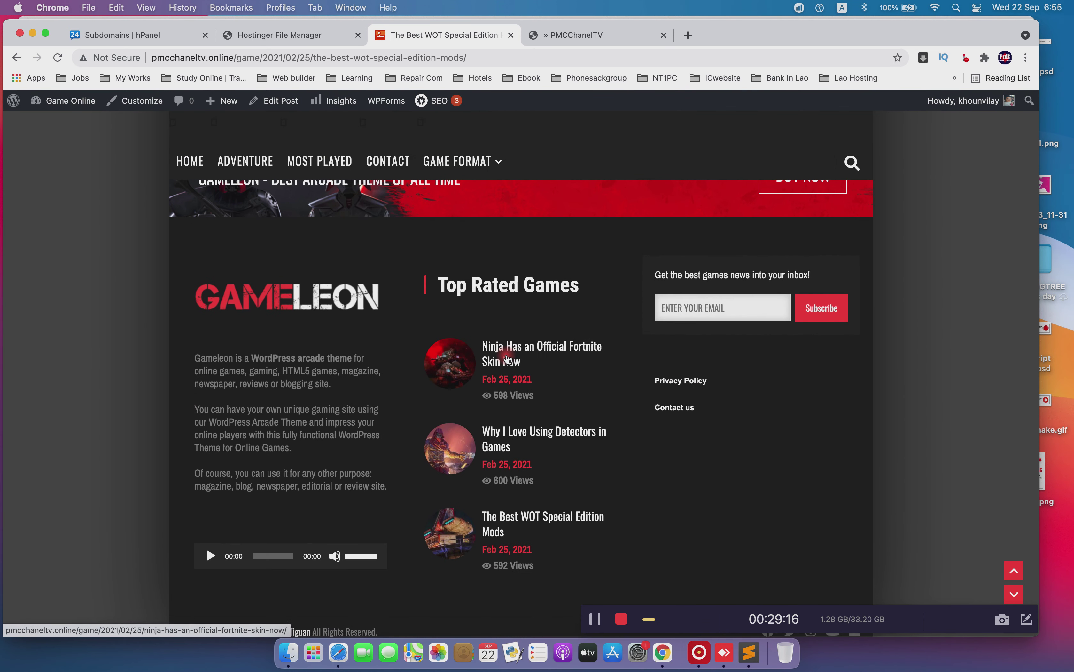
Open "Ninja Has an Official Fortnite Skin Now" from the Top Rated Games in the footer and look through the post
left_click(509, 357)
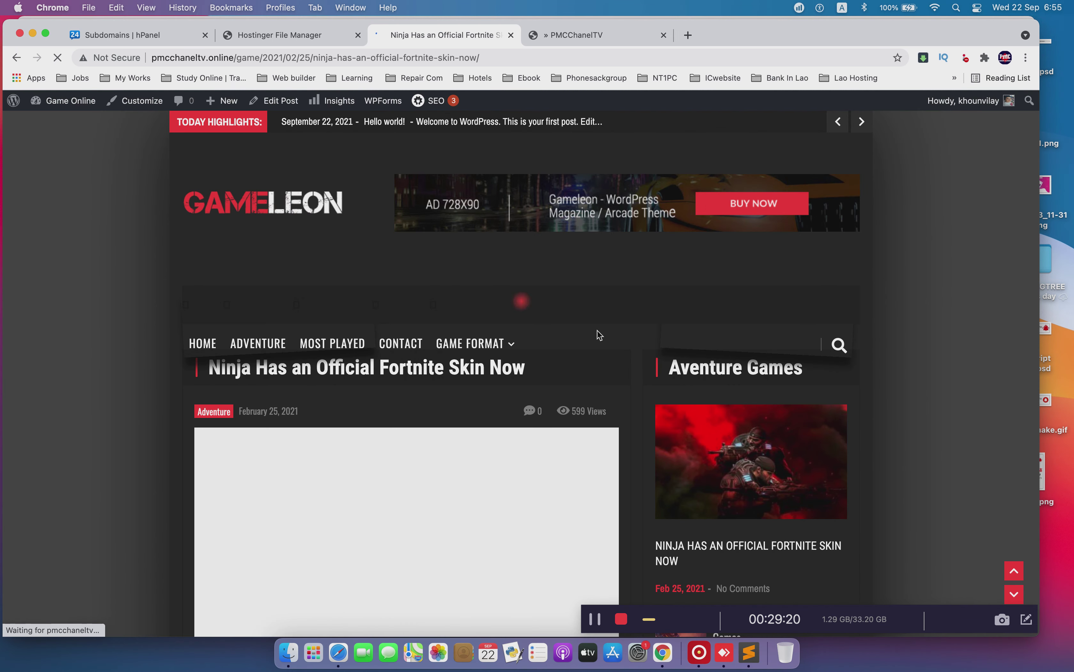
scroll(804, 372, "down", 10)
scroll(805, 375, "up", 15)
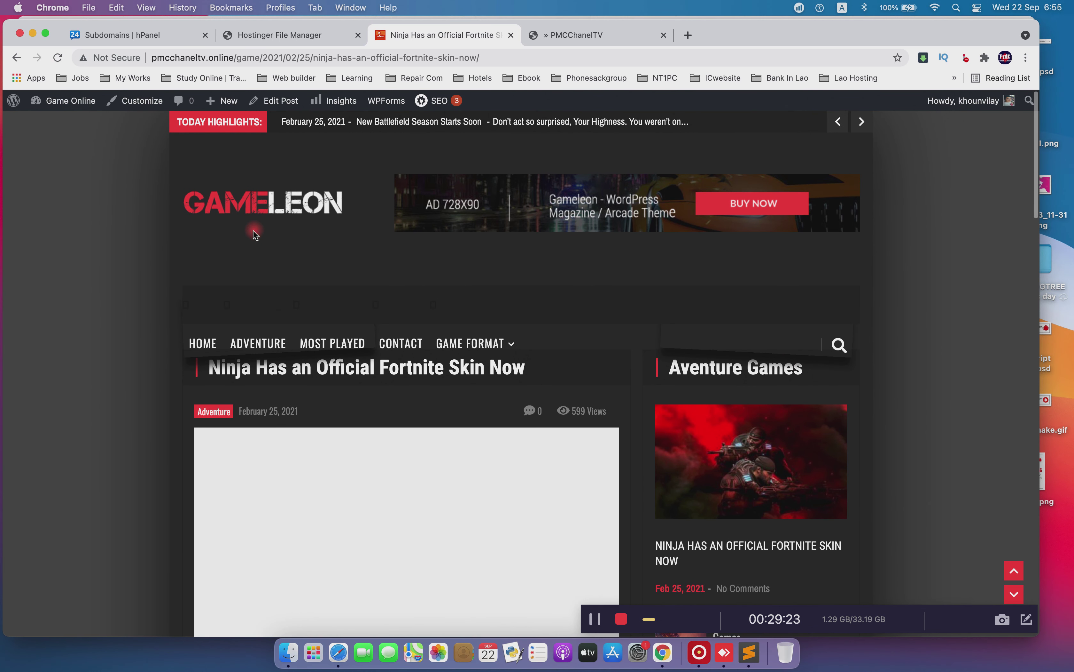
Follow the site menu's Home link, look at the theme author's Dark Version demo and go back to the post
left_click(195, 339)
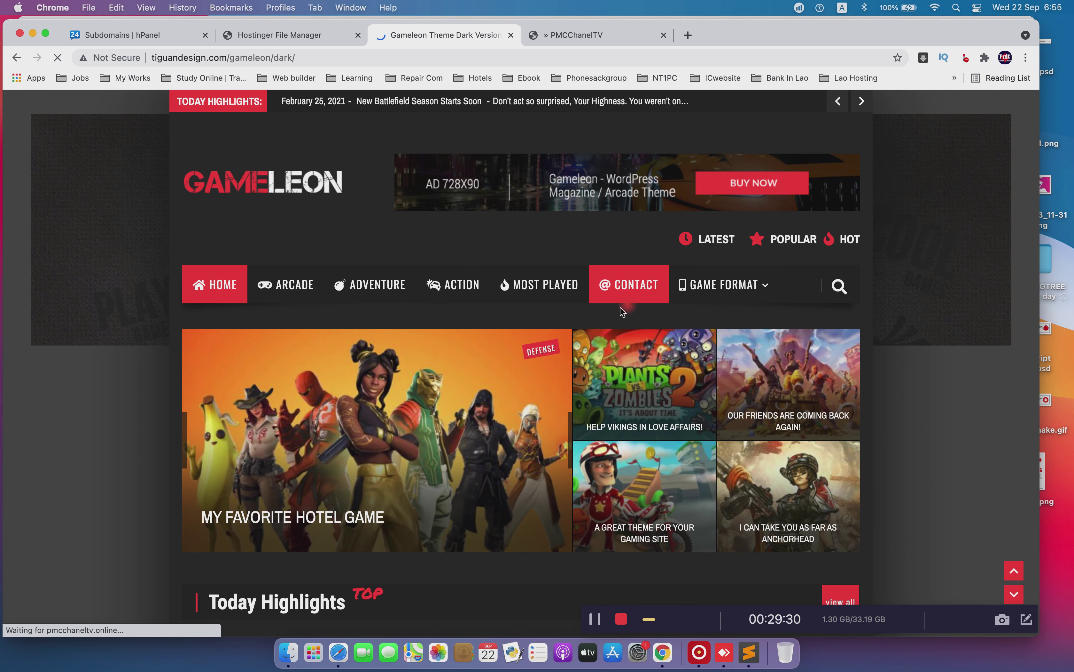
scroll(578, 326, "down", 10)
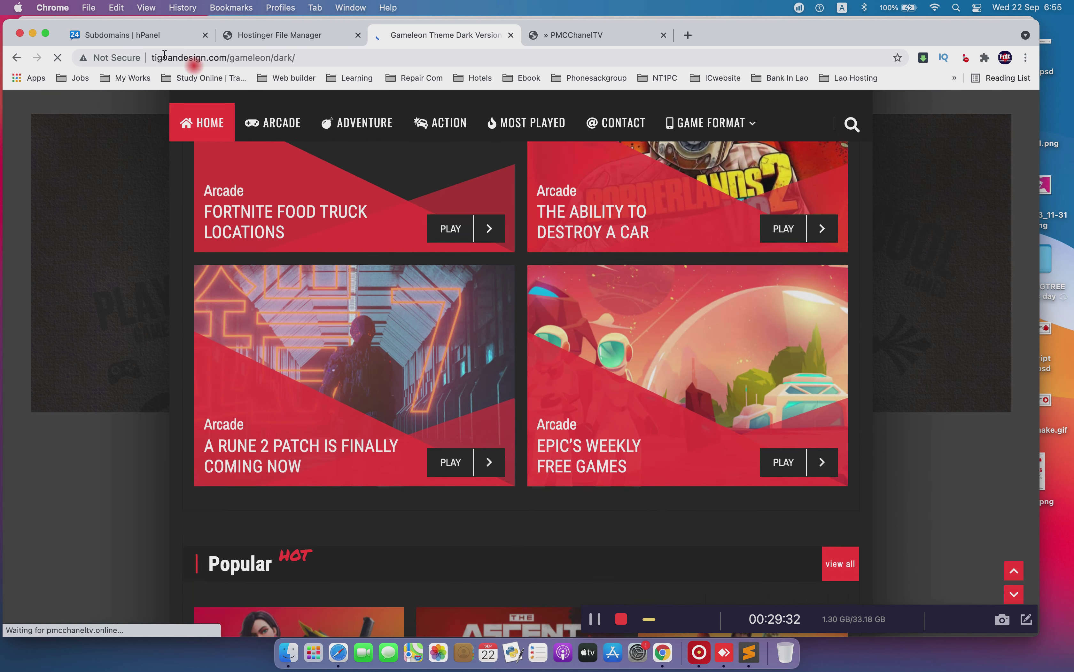
left_click(15, 57)
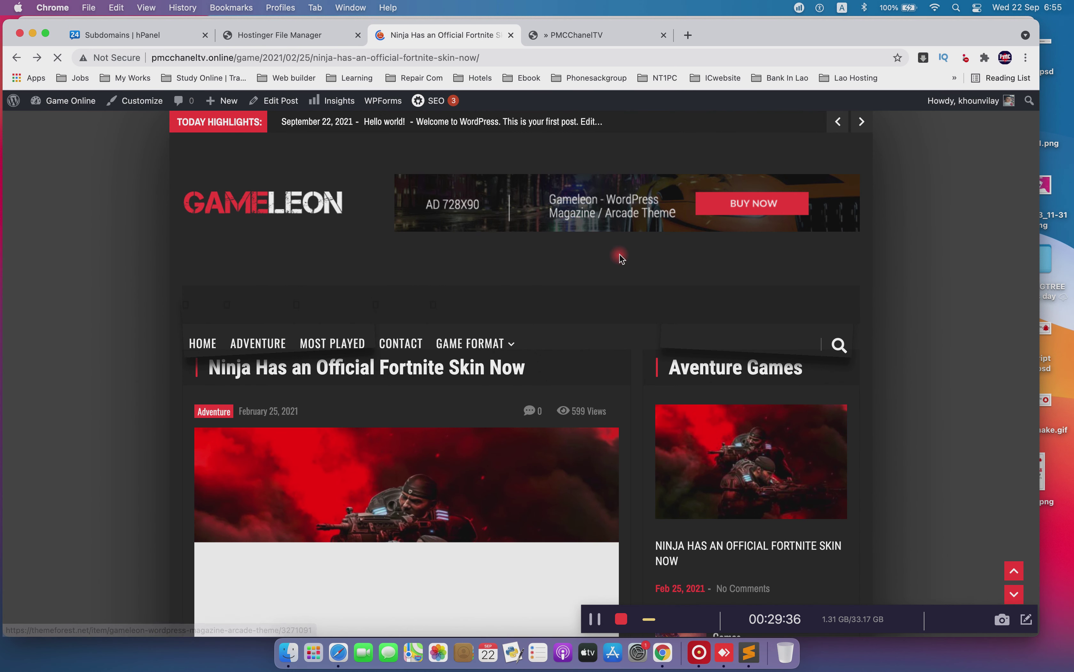
Open the Game Online front page through the Gameleon logo and look through its sections down to Weekly Games
left_click(304, 205)
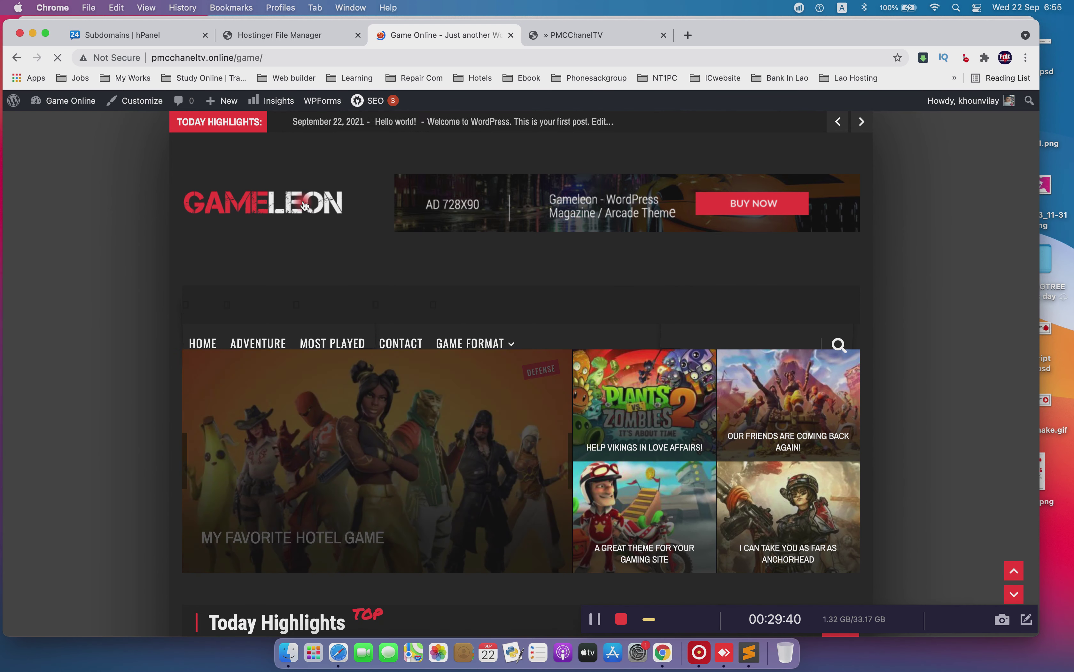
scroll(504, 298, "down", 10)
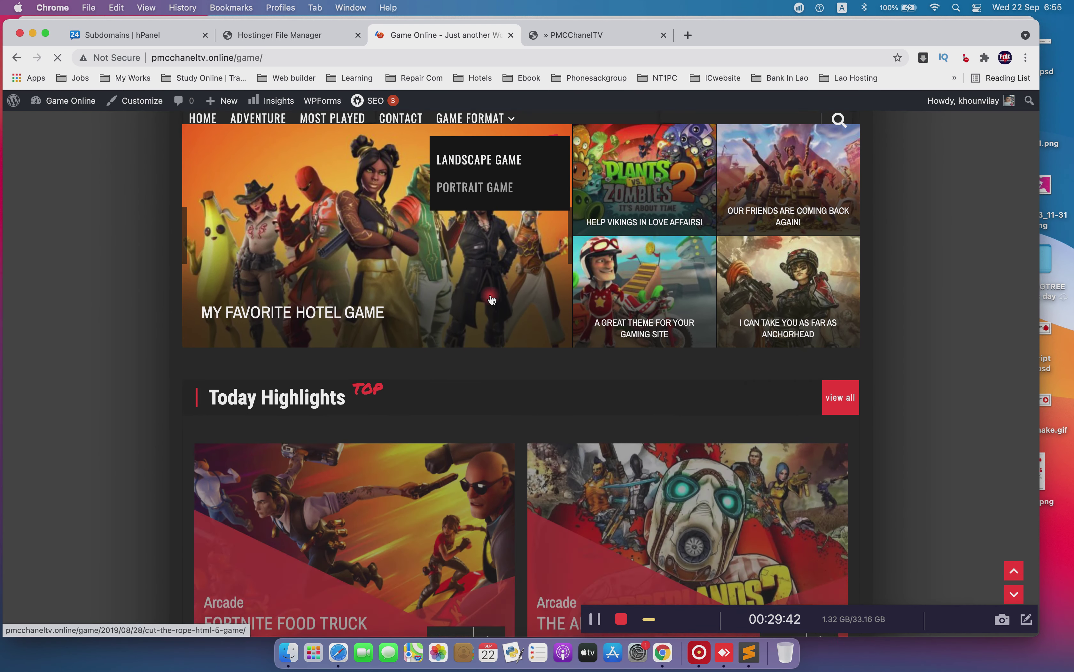
scroll(492, 299, "down", 10)
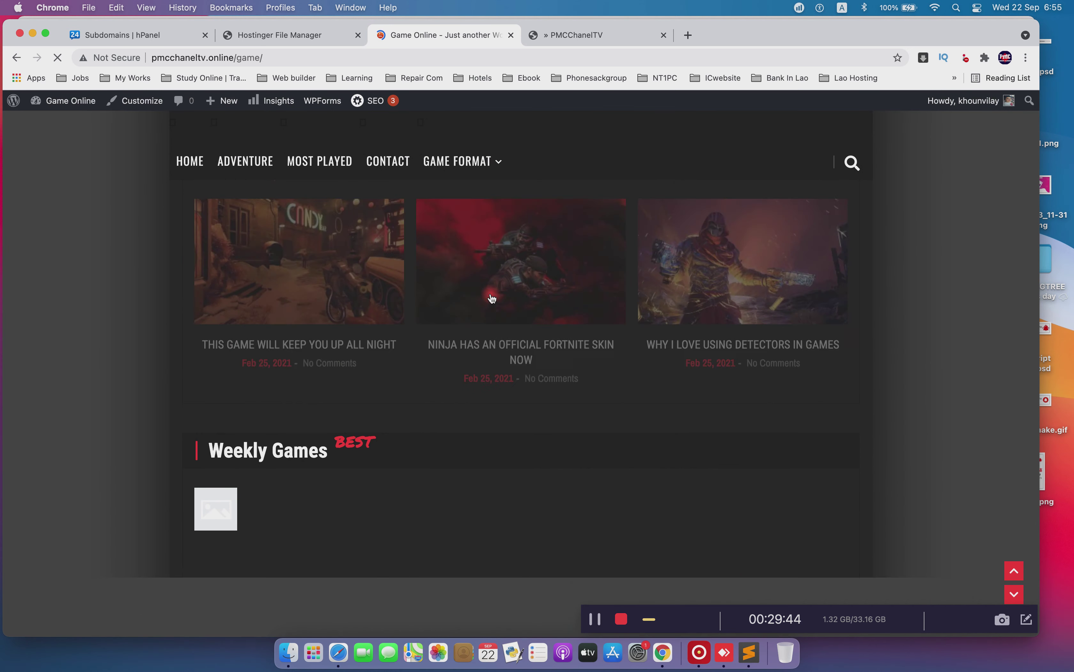
Go back to the top of the front page, check the current subdomains in the hosting panel and view the game folder's files
scroll(492, 299, "up", 20)
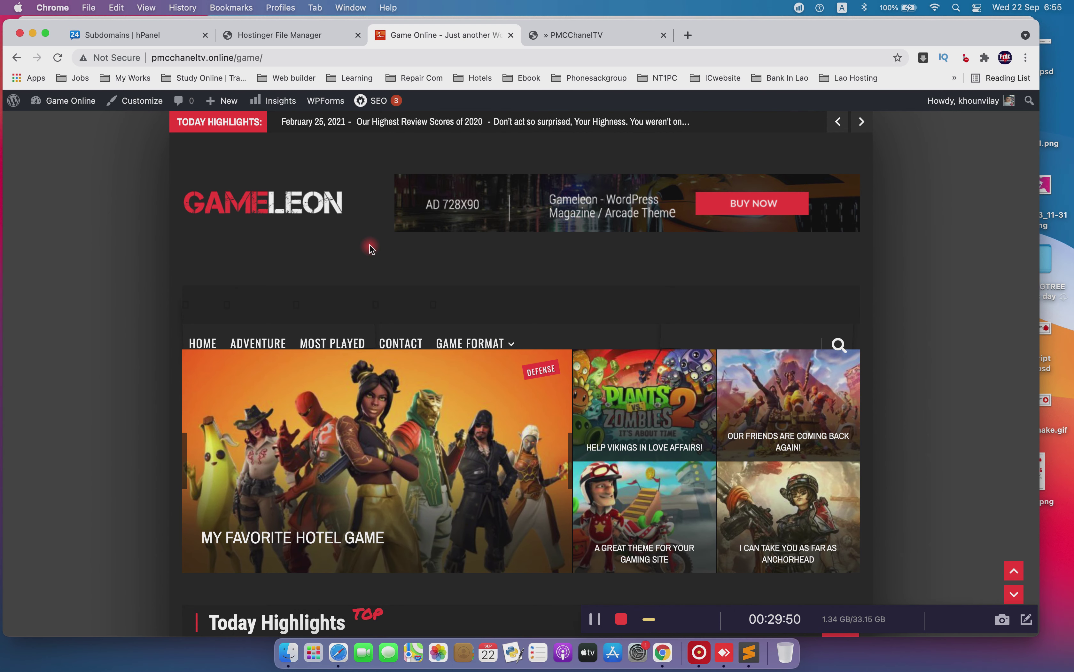
left_click(153, 36)
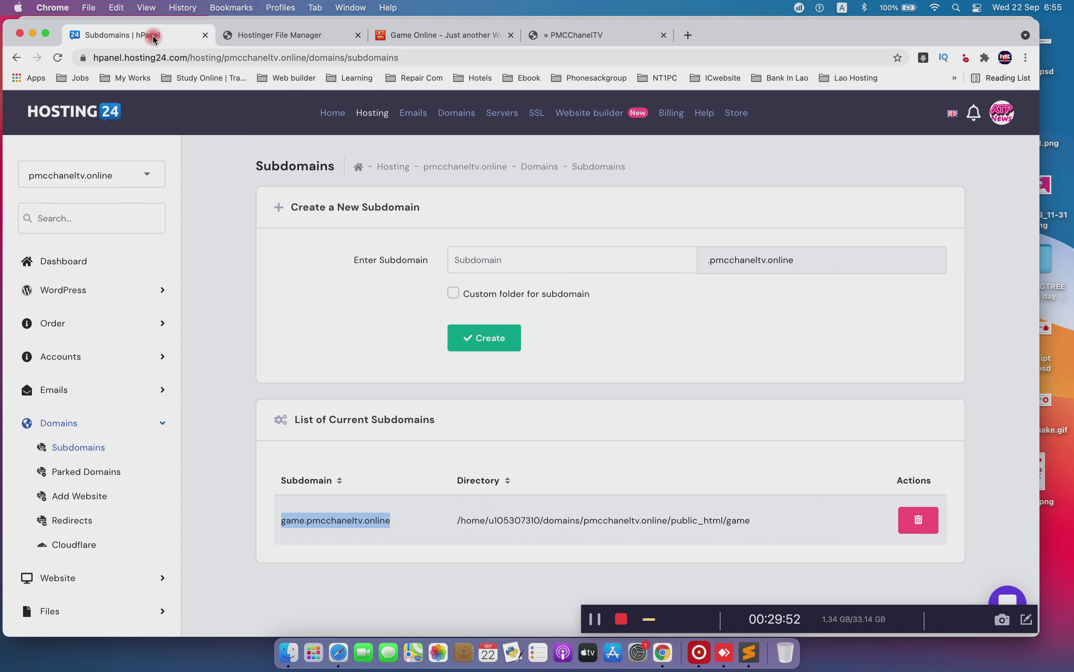
left_click(464, 474)
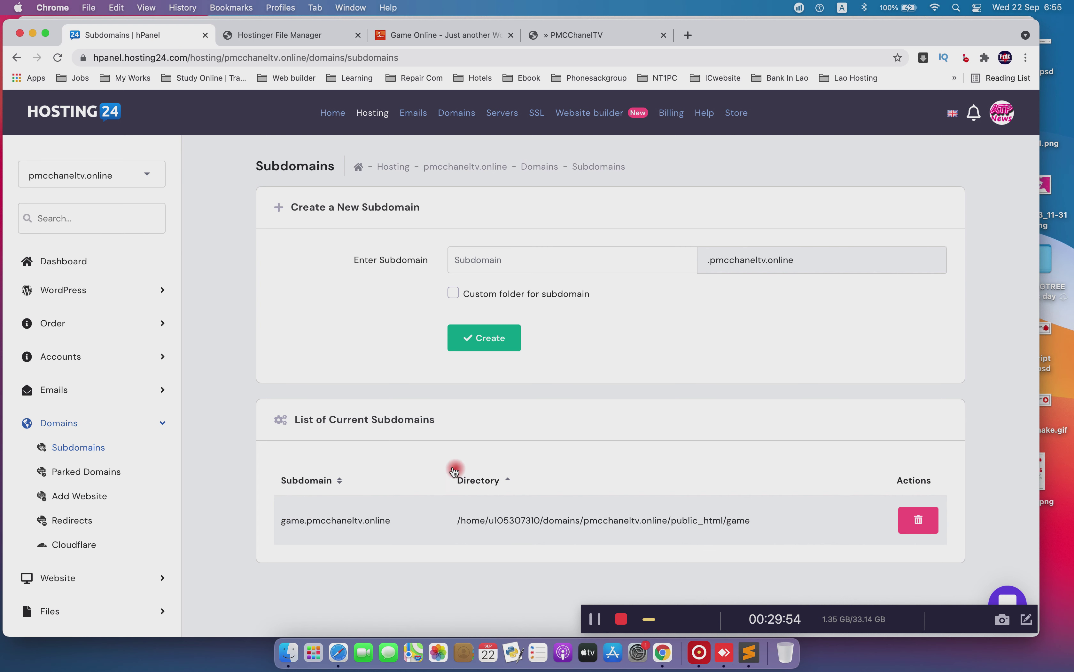
scroll(71, 517, "down", 3)
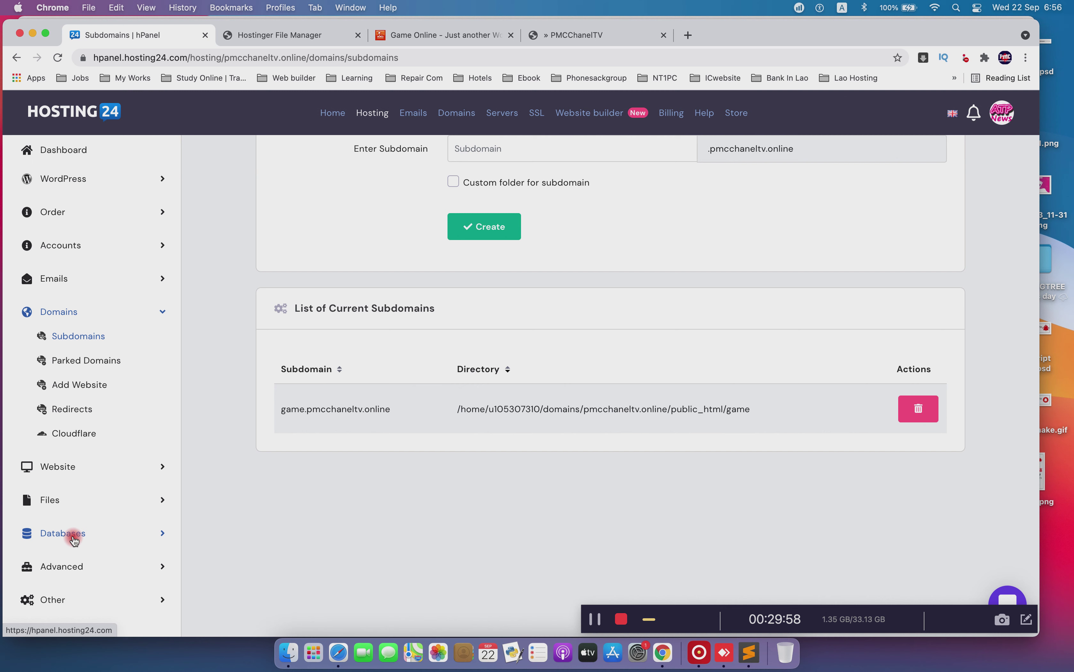
left_click(293, 37)
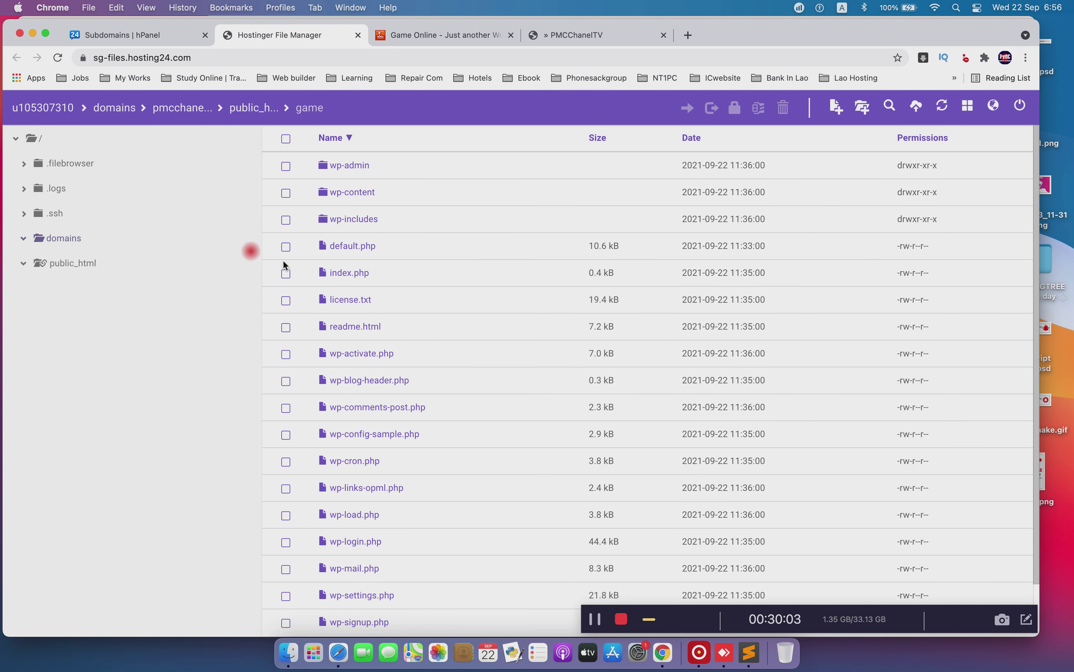
Compare the Game Online front page with the game folder in the file manager, and look at the PMCChanelTV site
left_click(441, 33)
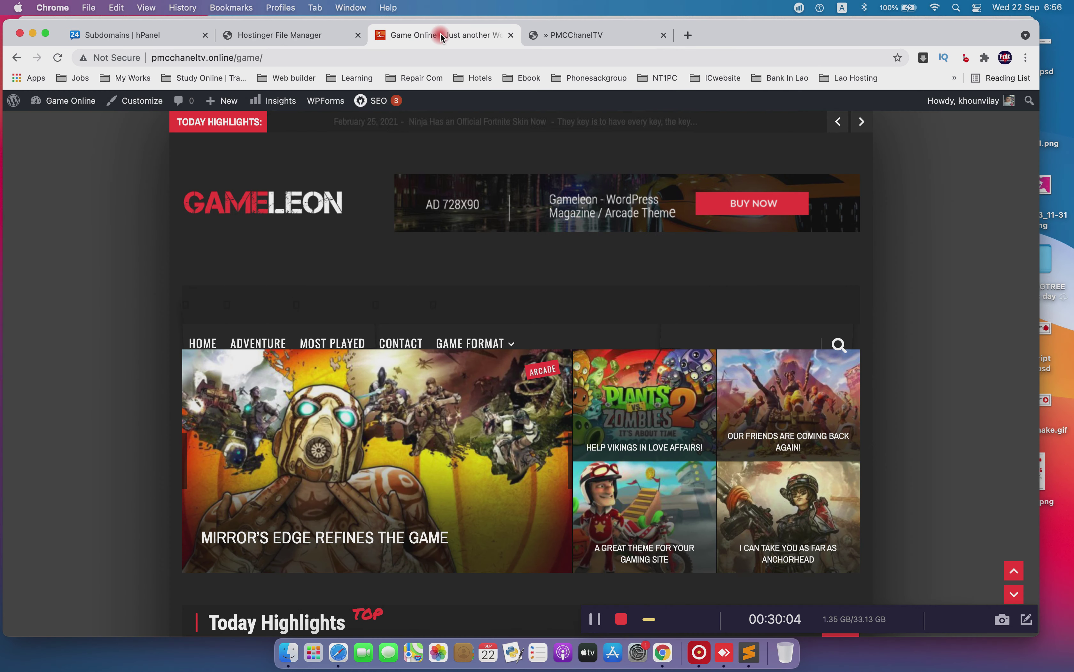
left_click(276, 38)
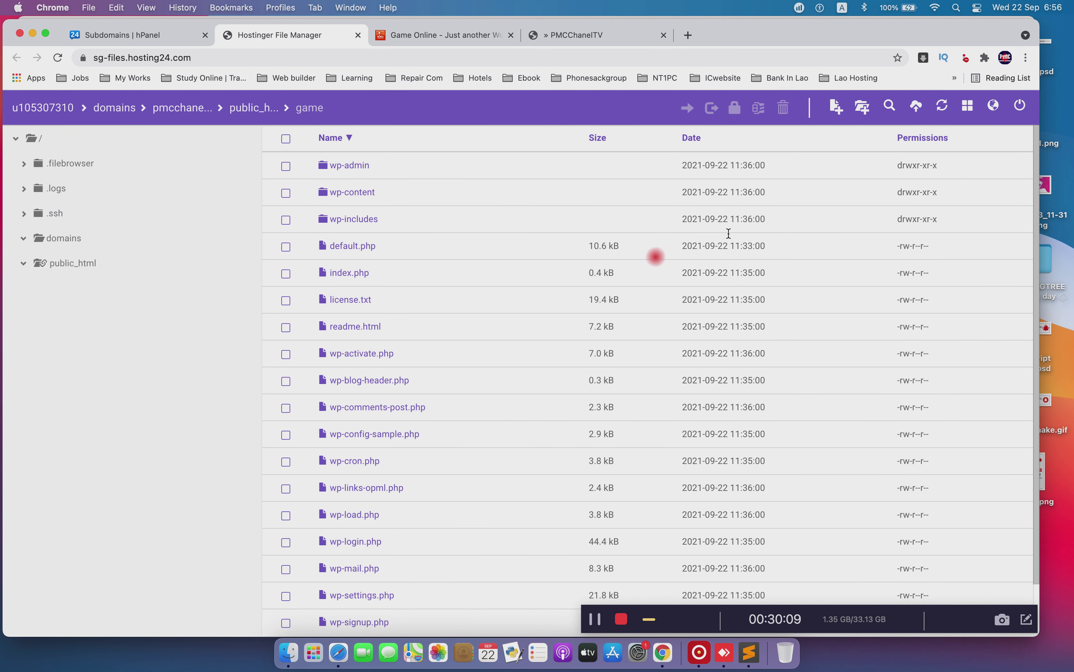
left_click(466, 39)
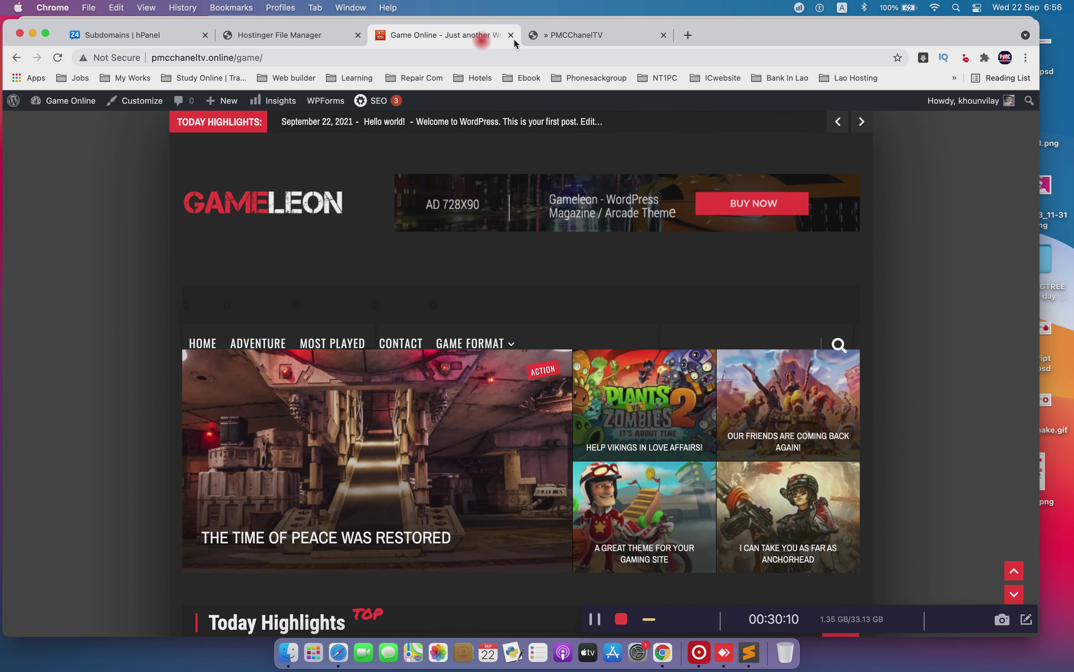
left_click(572, 38)
left_click(459, 37)
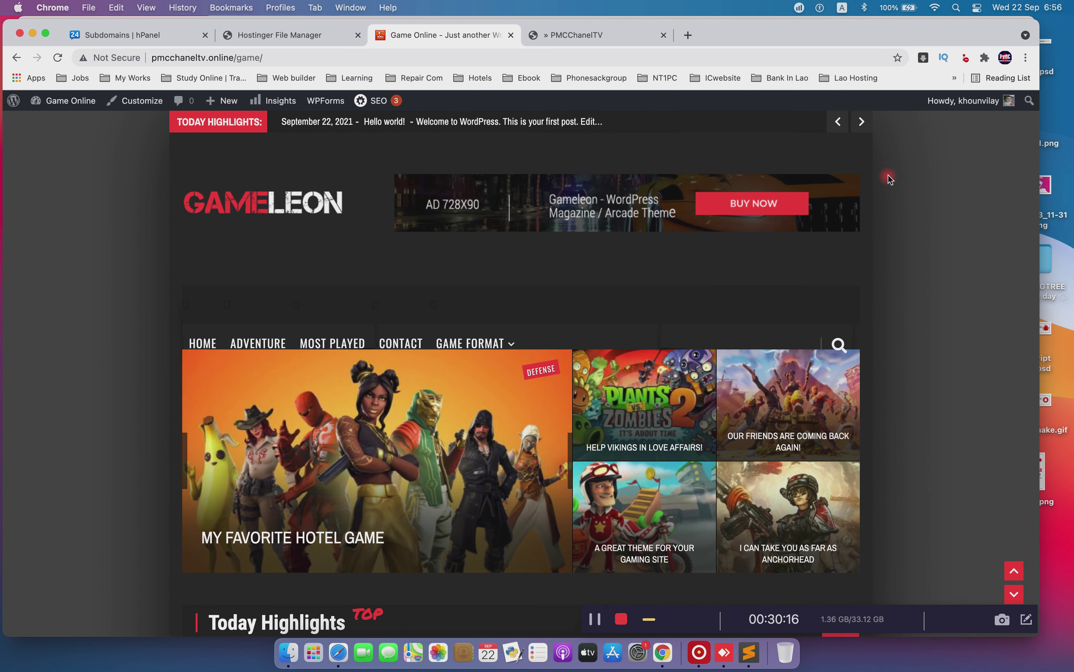
left_click(257, 38)
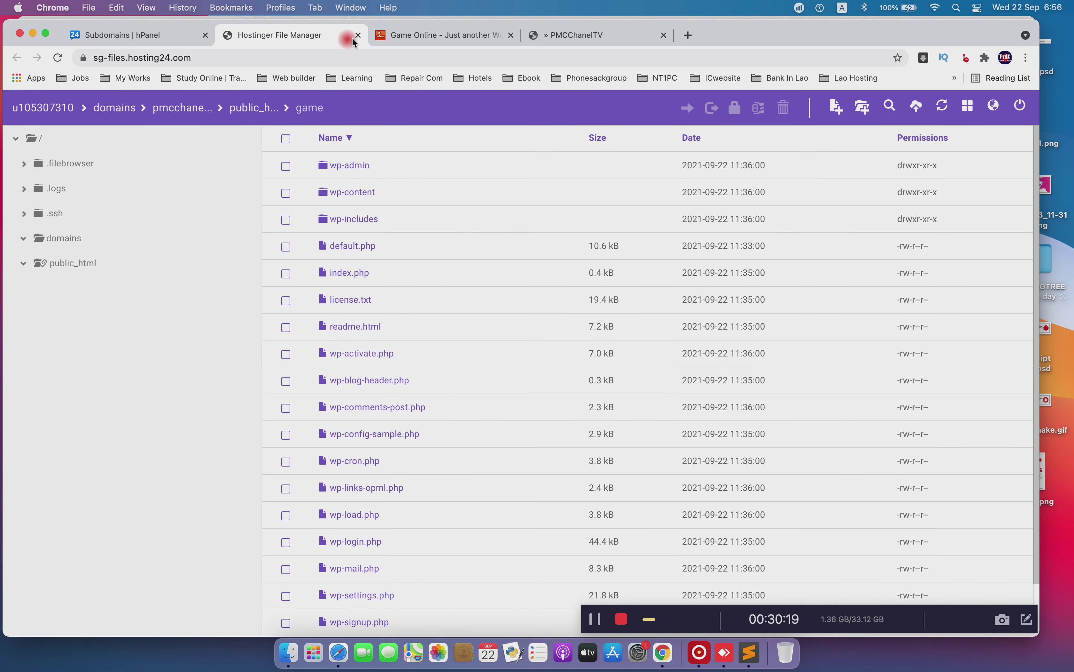
Go to the Game Online dashboard, list all posts and open "New Battlefield Season Starts Soon" for editing
left_click(392, 37)
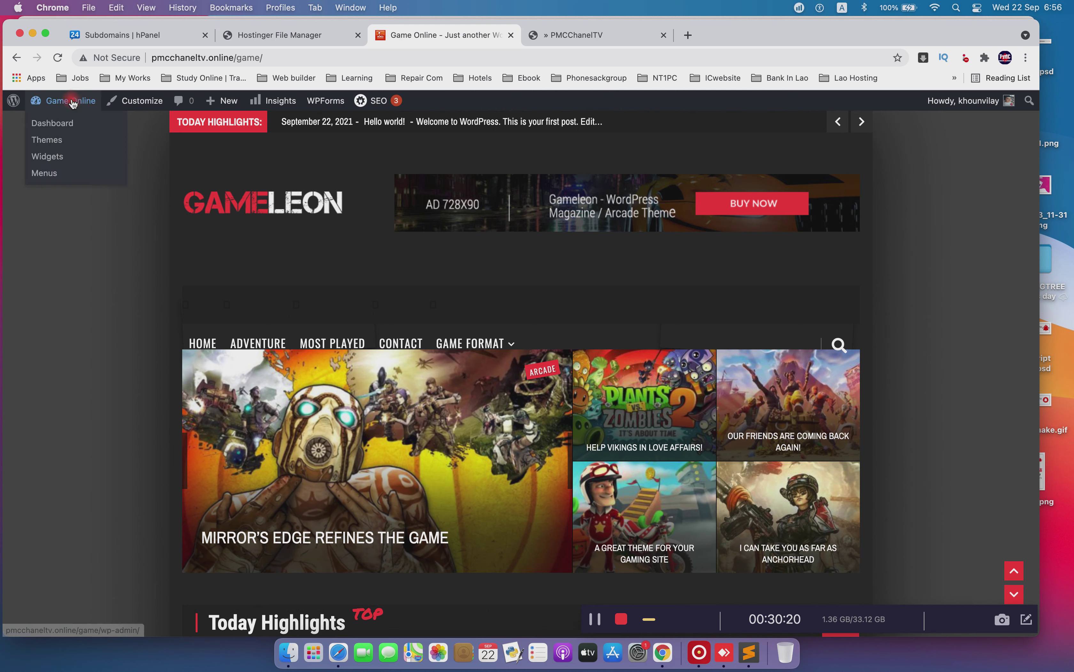
left_click(56, 121)
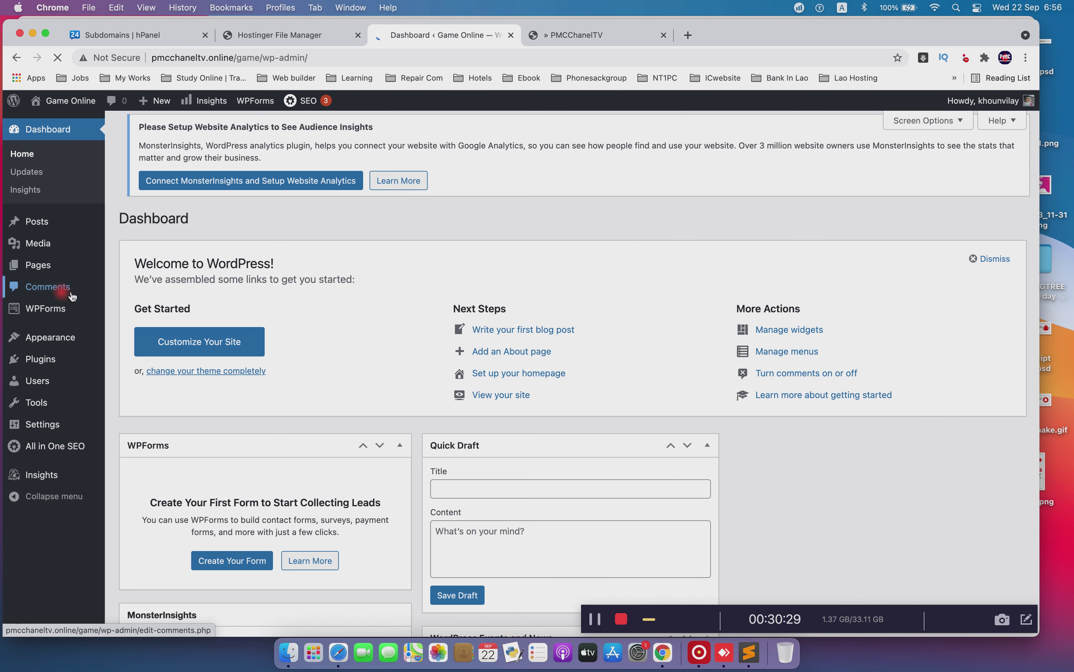
mouse_move(40, 226)
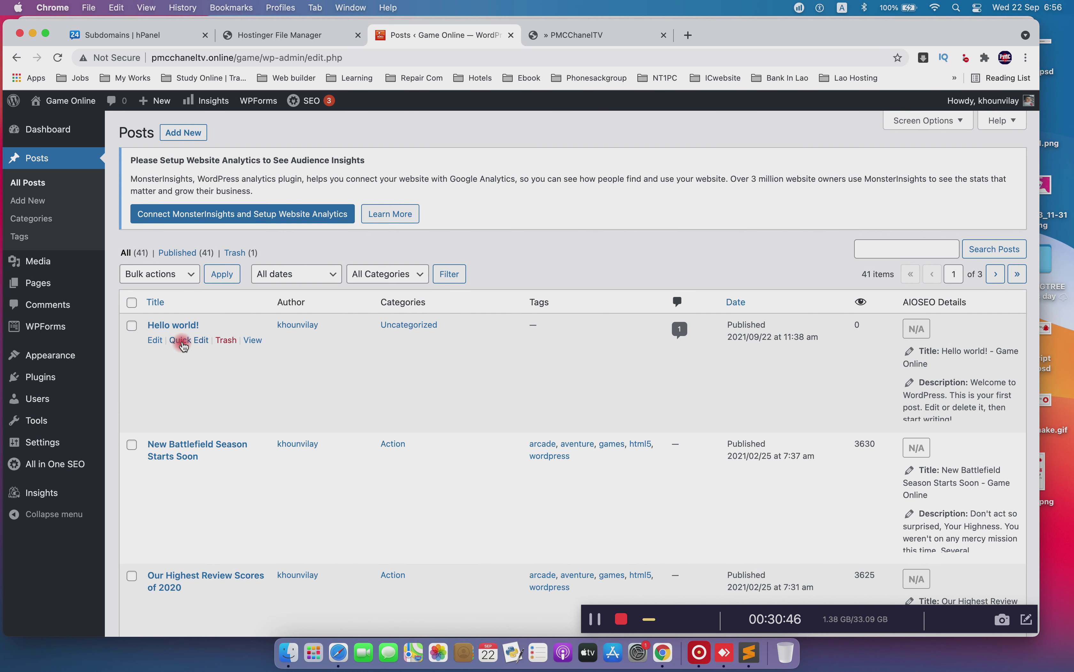
scroll(213, 477, "down", 3)
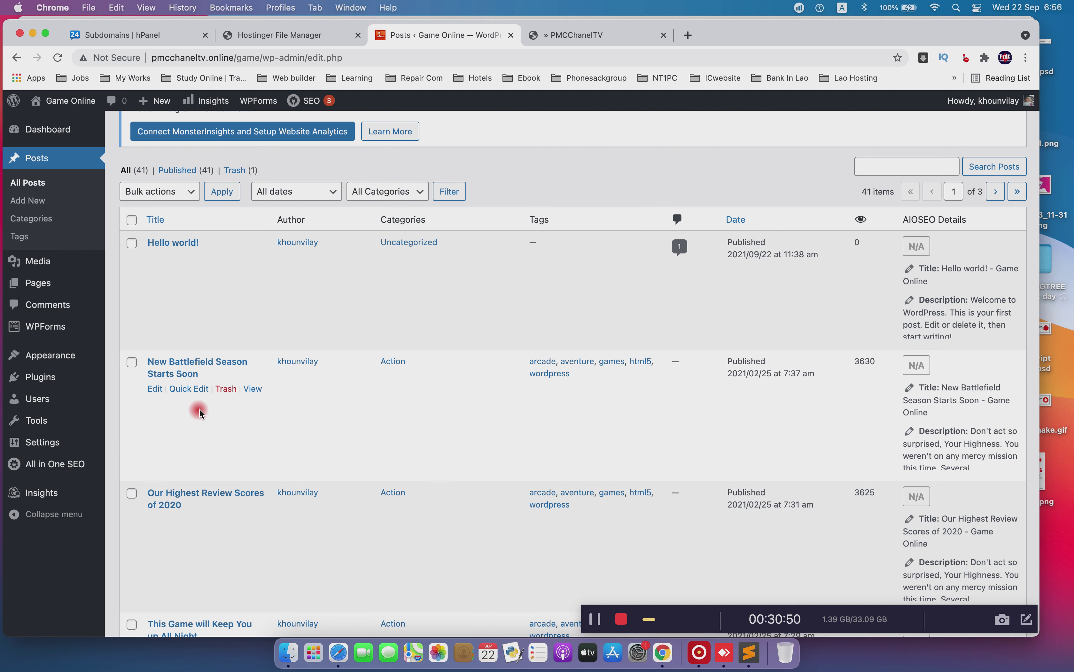
left_click(158, 391)
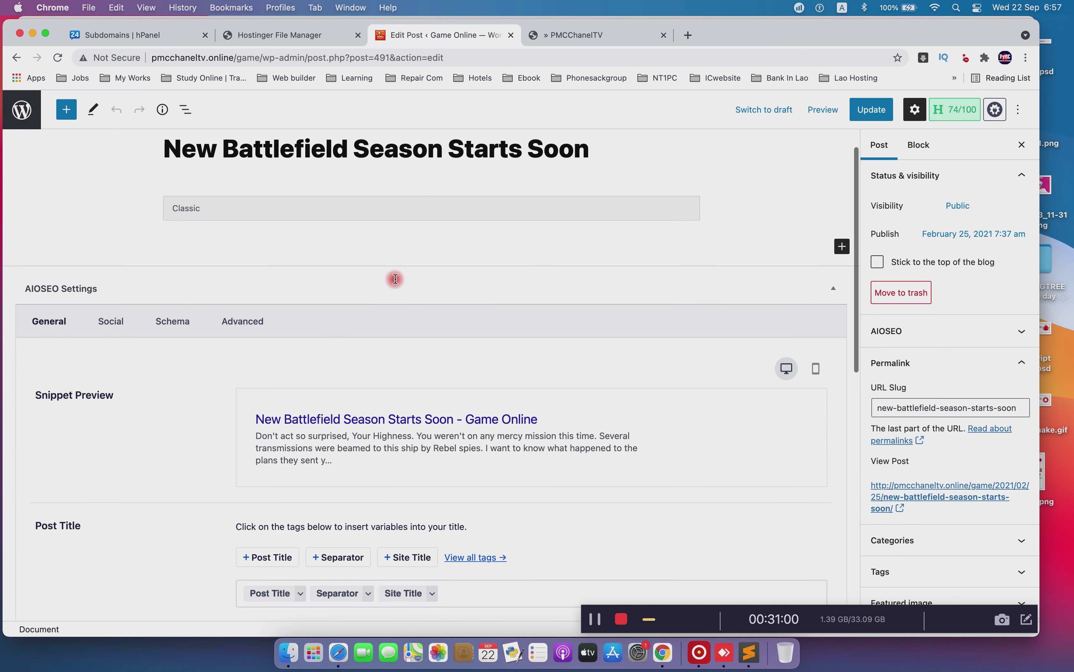
Select the post's Classic block and look through the post text and the AIOSEO settings below it
left_click(197, 254)
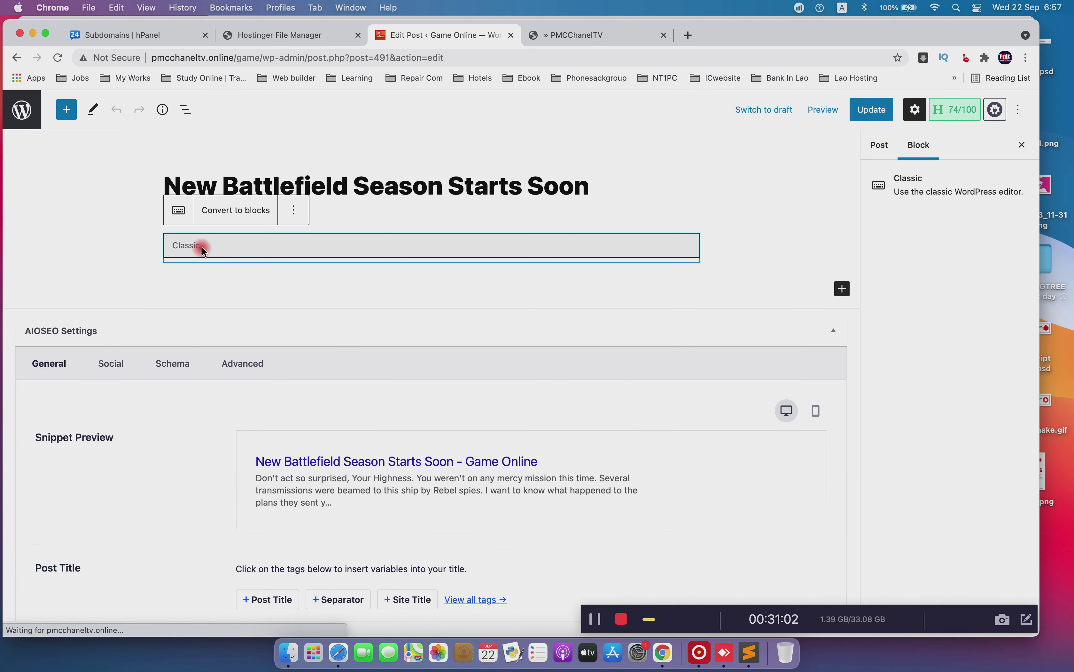
scroll(545, 306, "down", 10)
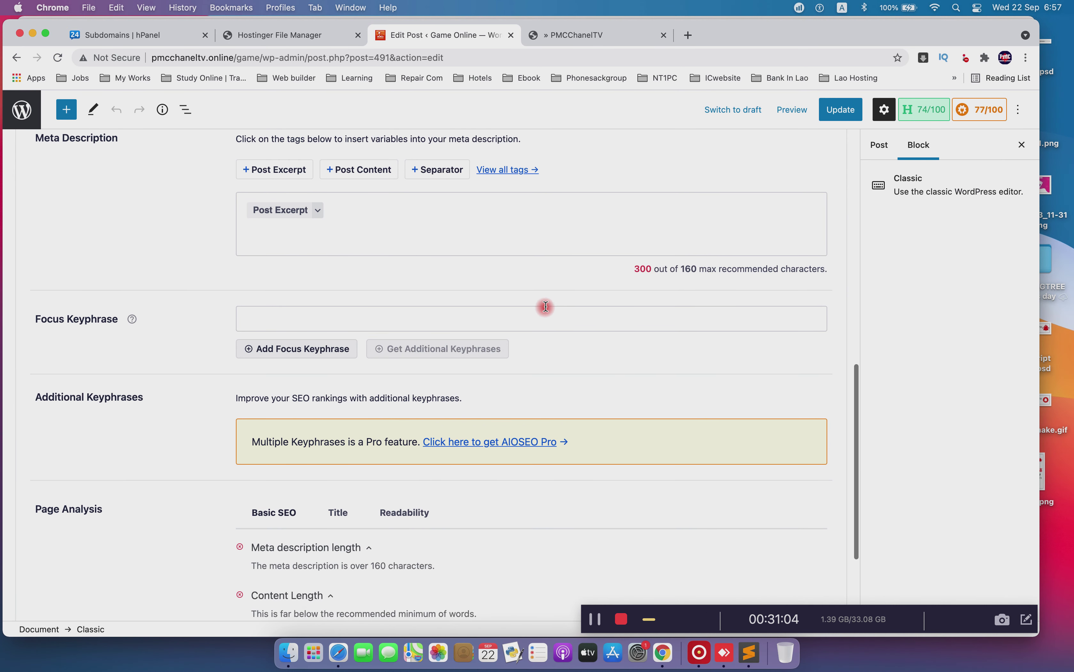
scroll(546, 306, "up", 10)
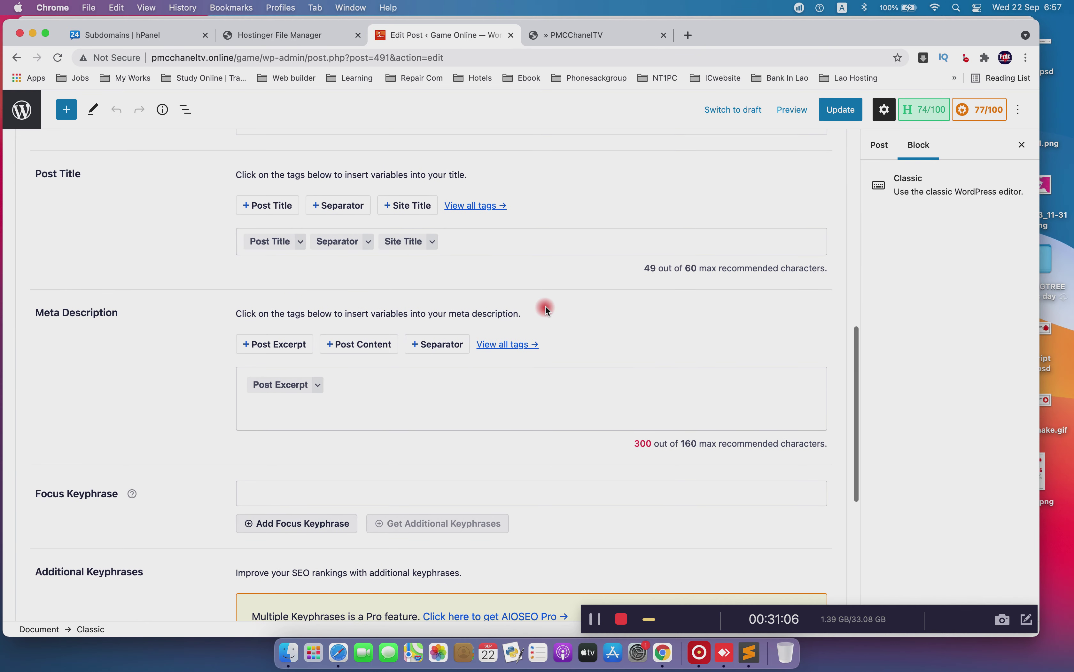
scroll(546, 307, "up", 3)
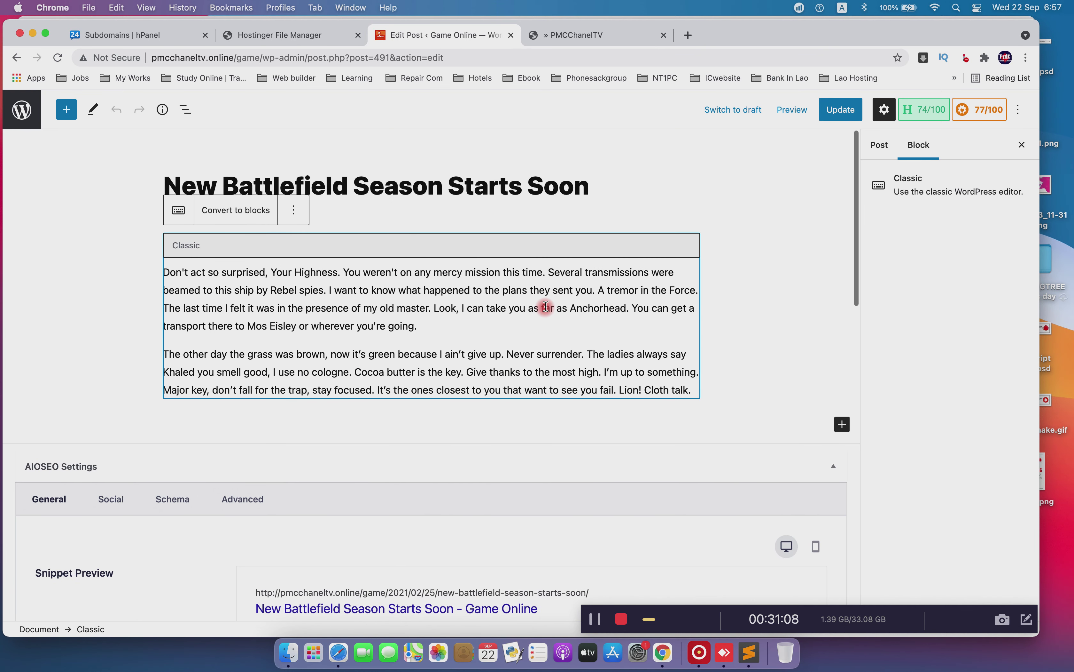
Review the post's title, text and AIOSEO settings down to Page Analysis, and update the post
triple_click(377, 186)
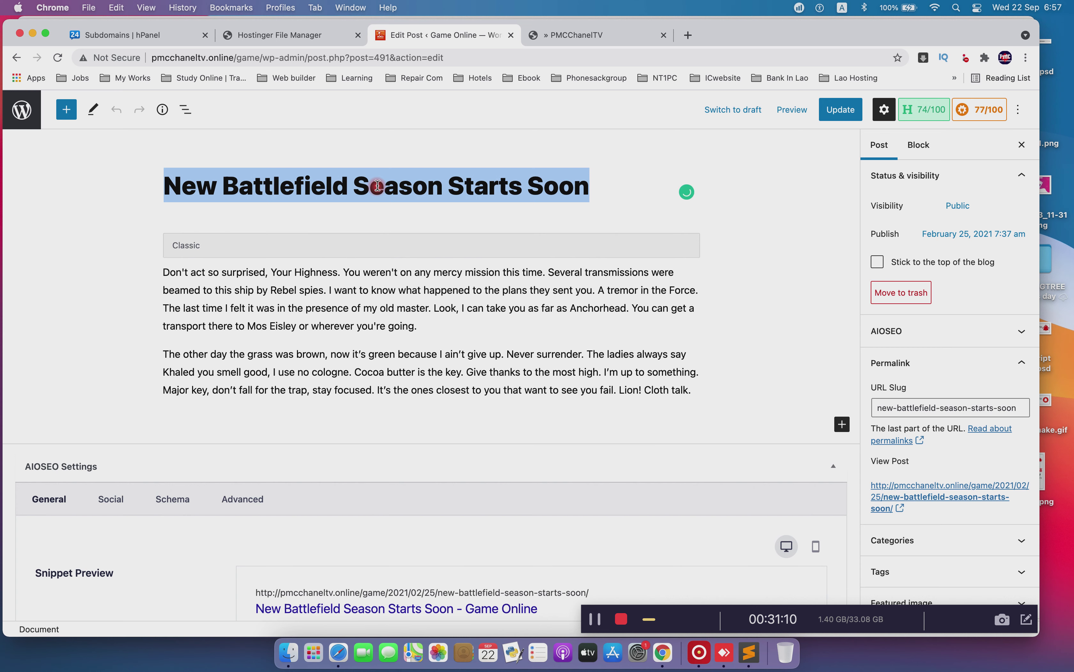
scroll(846, 250, "down", 3)
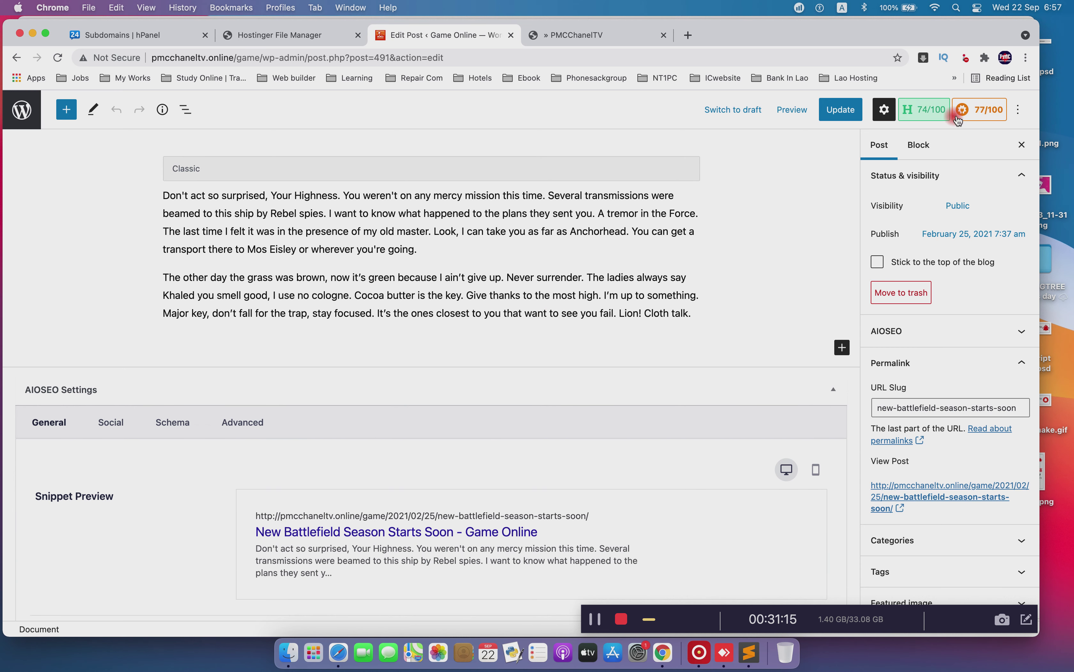
scroll(710, 297, "down", 10)
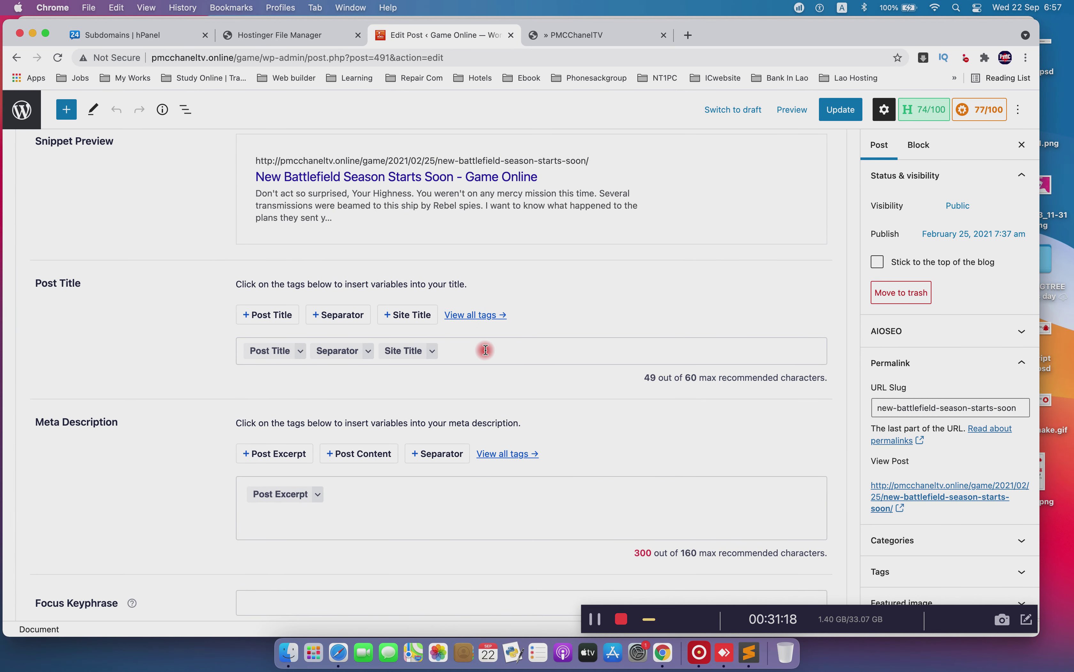
scroll(481, 347, "down", 11)
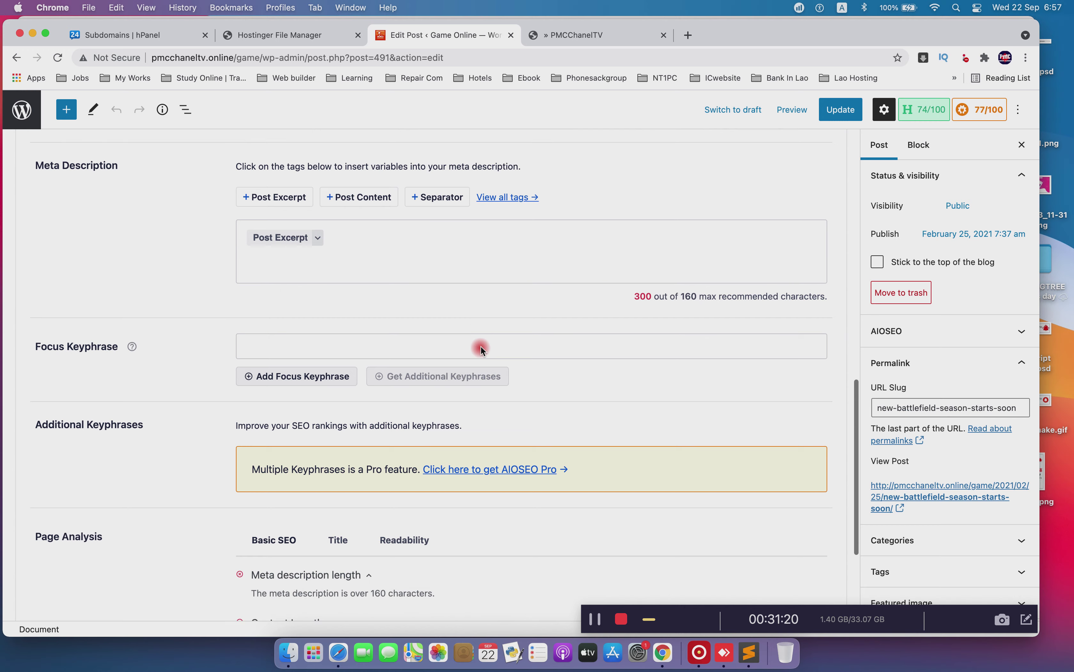
scroll(481, 345, "down", 1)
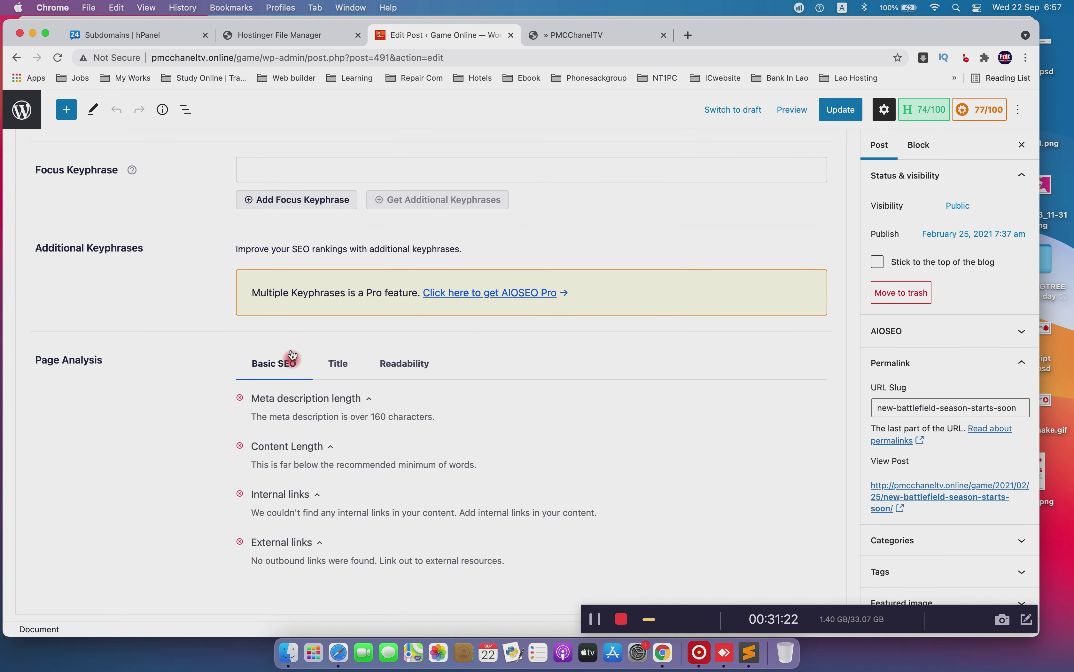
left_click(848, 109)
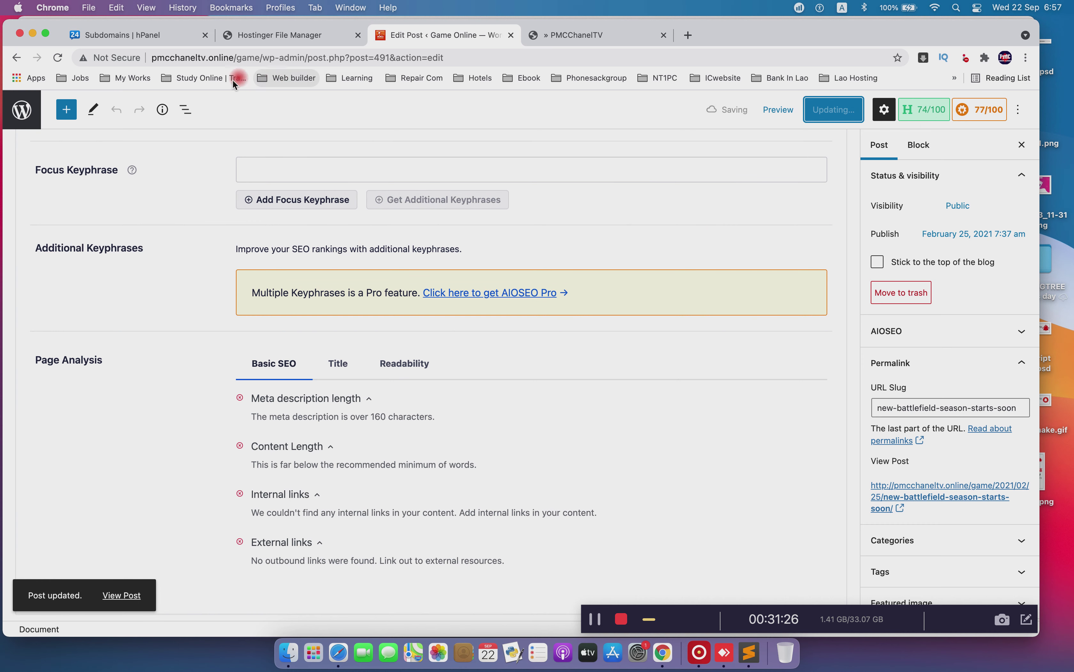
Return to the posts list and reopen the post "New Battlefield Season Starts Soon" in the editor to view its content
left_click(22, 110)
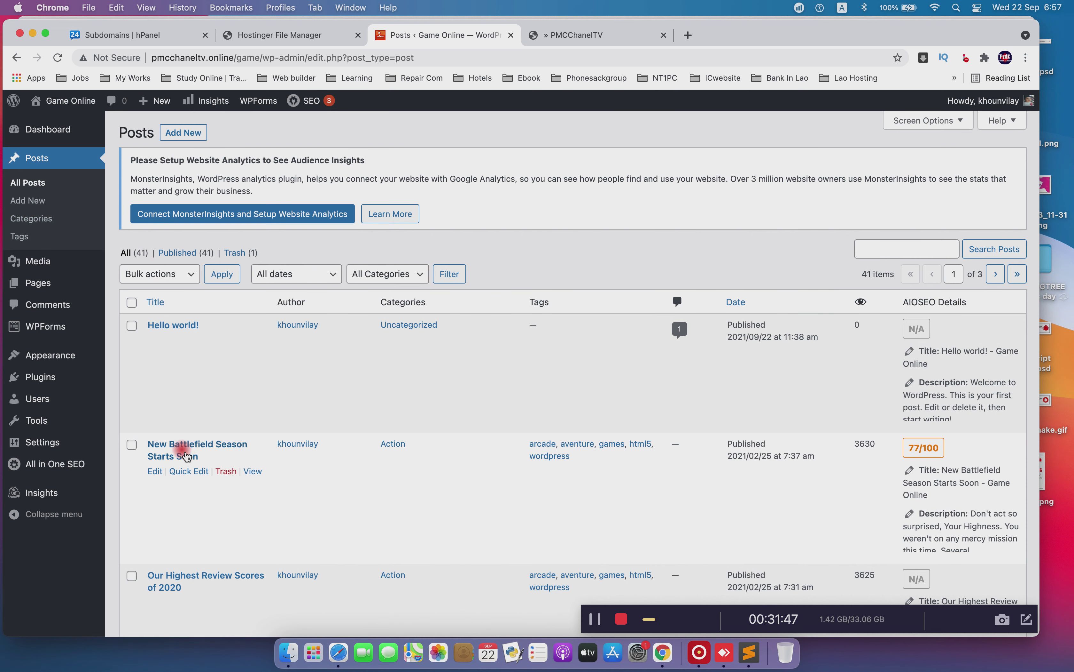
left_click(154, 472)
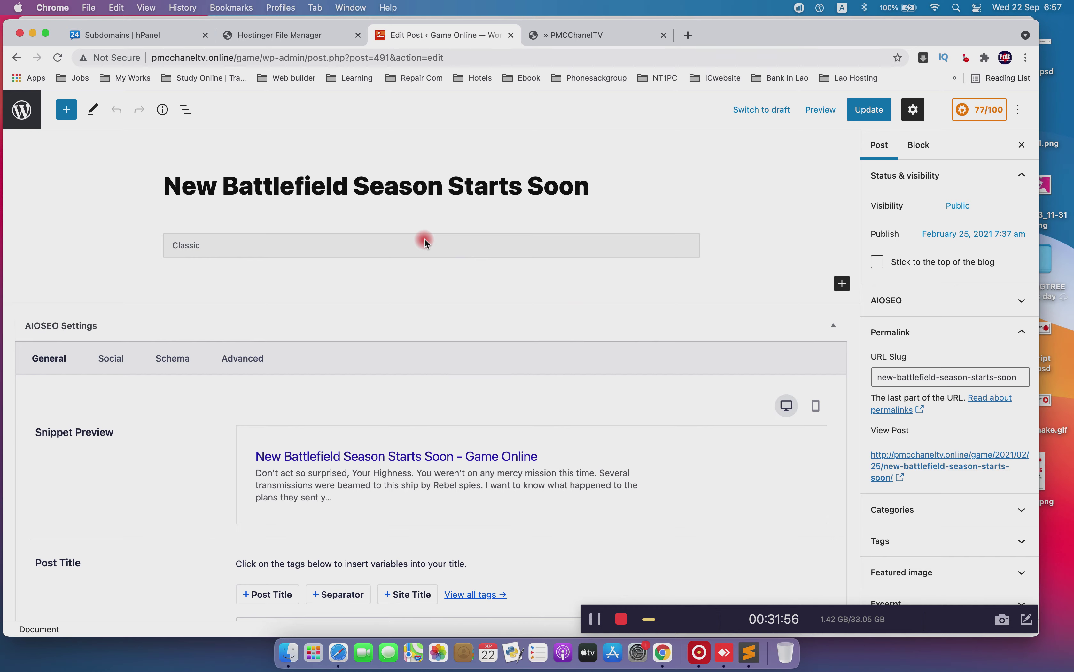
scroll(662, 296, "down", 15)
scroll(885, 396, "down", 1)
scroll(886, 396, "down", 1)
scroll(577, 319, "up", 15)
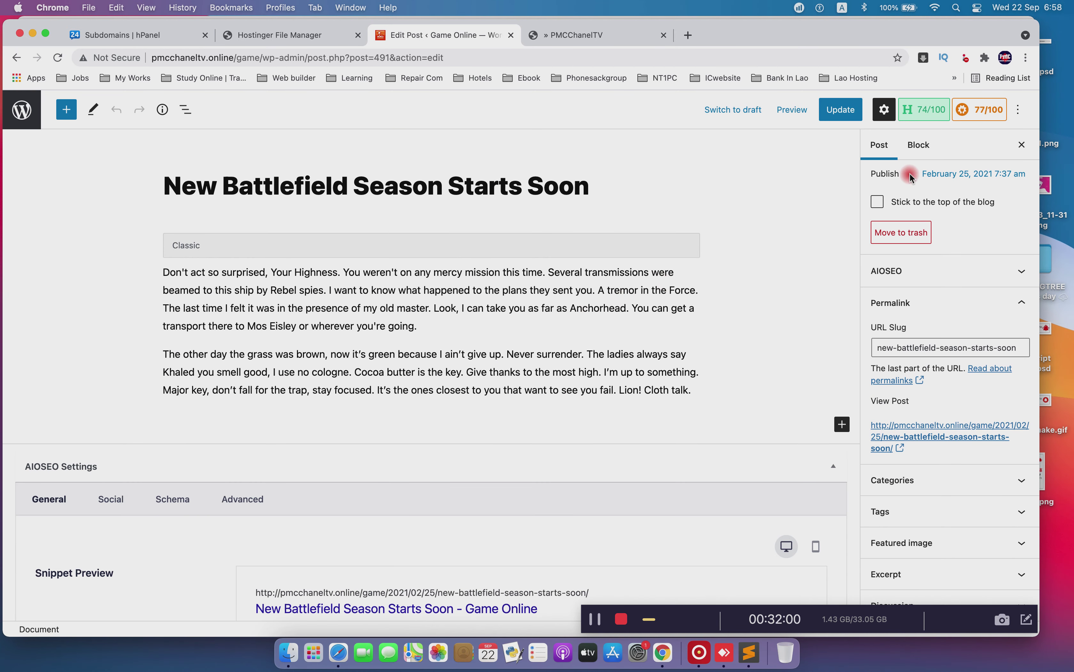
Review the post's Headline Analyzer results from the score down to the search preview, and go back to the posts list
left_click(929, 121)
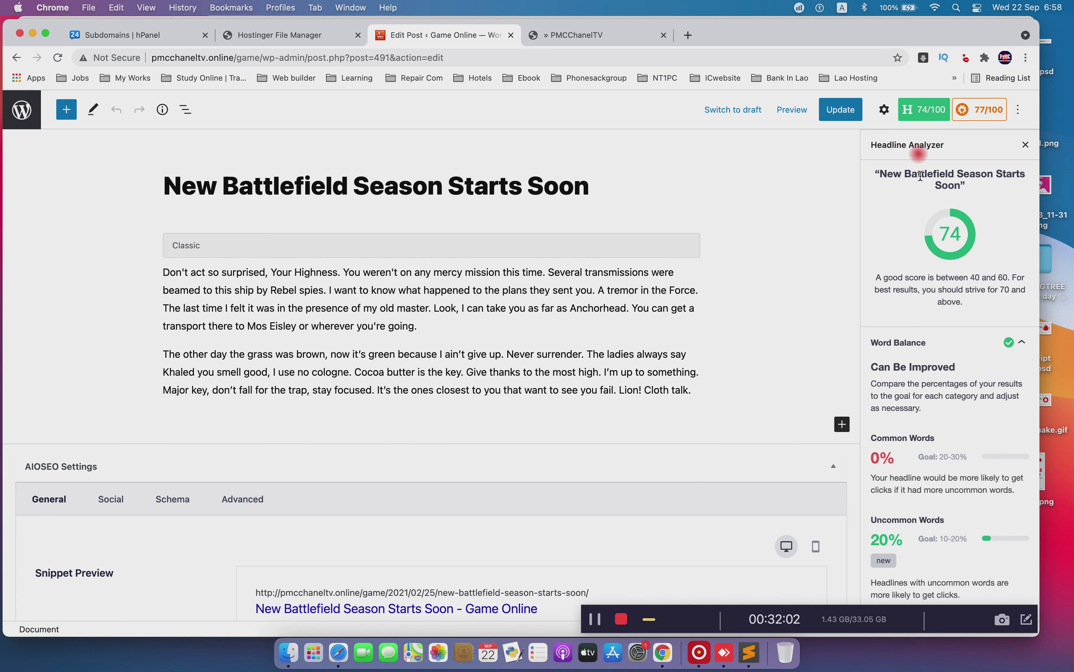
scroll(950, 284, "down", 10)
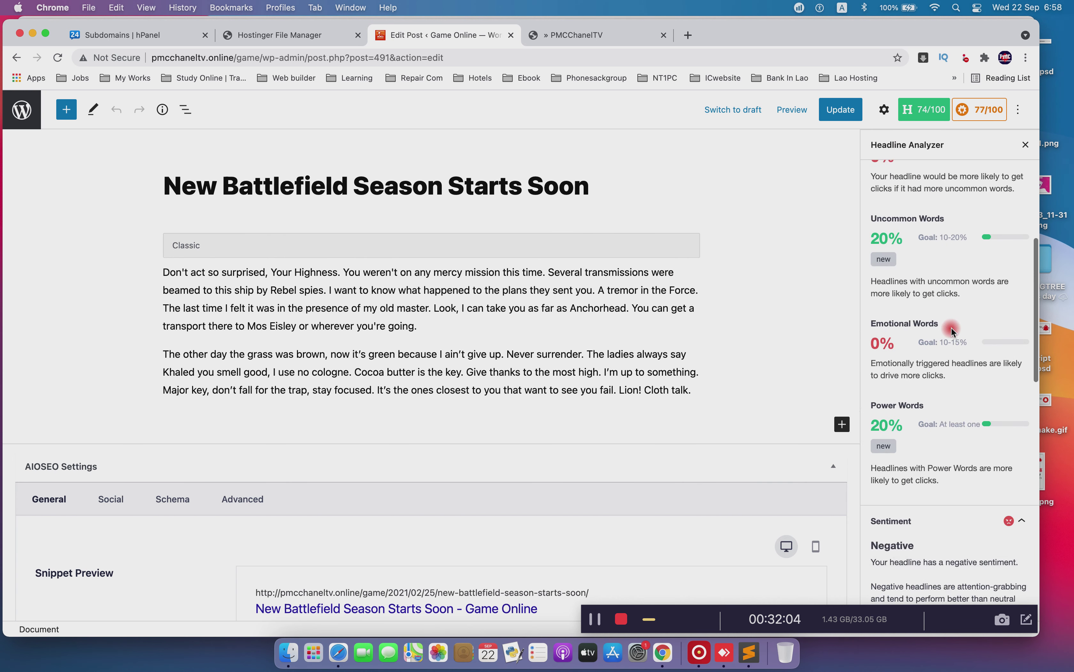
scroll(954, 328, "down", 10)
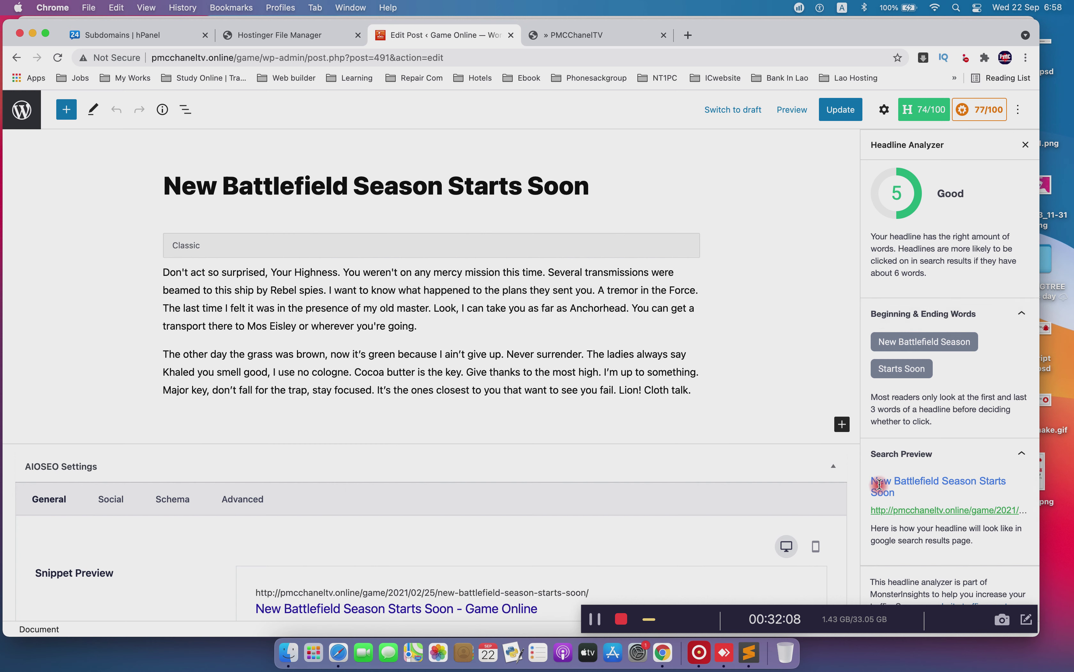
left_click(22, 118)
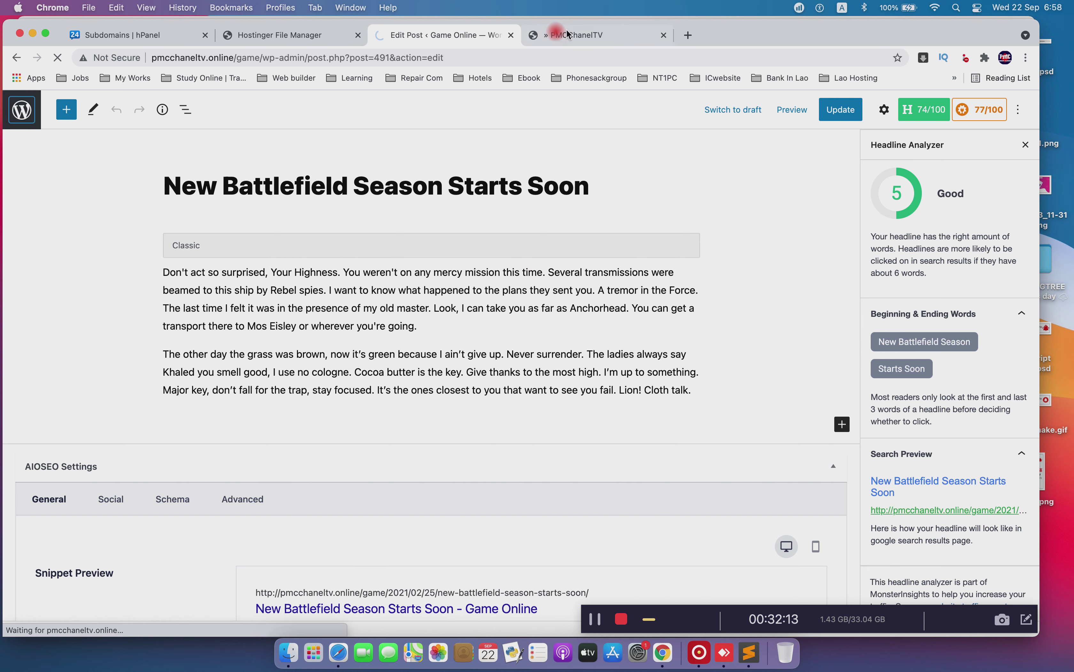
On the PMCChanelTV site, open the article "RootUI – React Admin Dashboard with Redux and Bootstrap 4" and copy its title
left_click(577, 36)
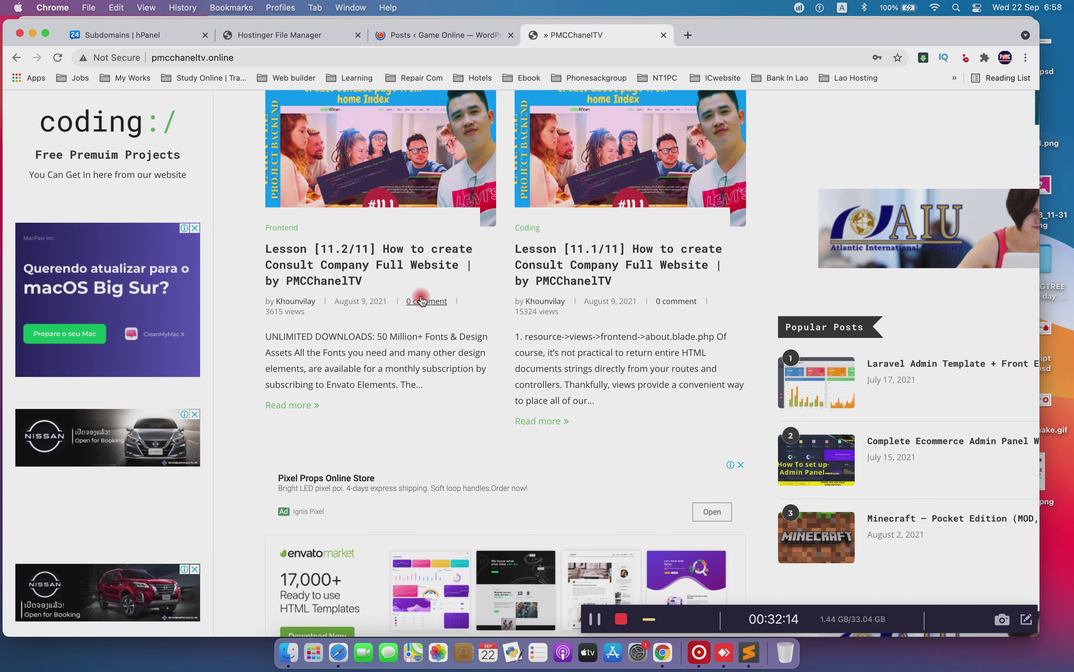
scroll(424, 300, "up", 20)
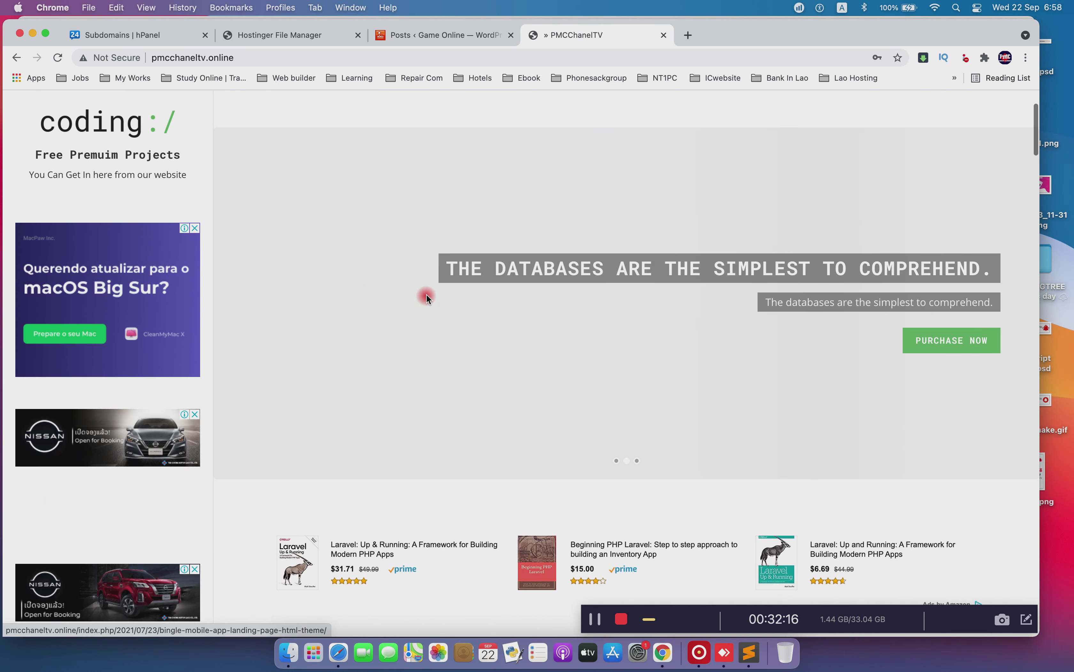
scroll(426, 296, "down", 15)
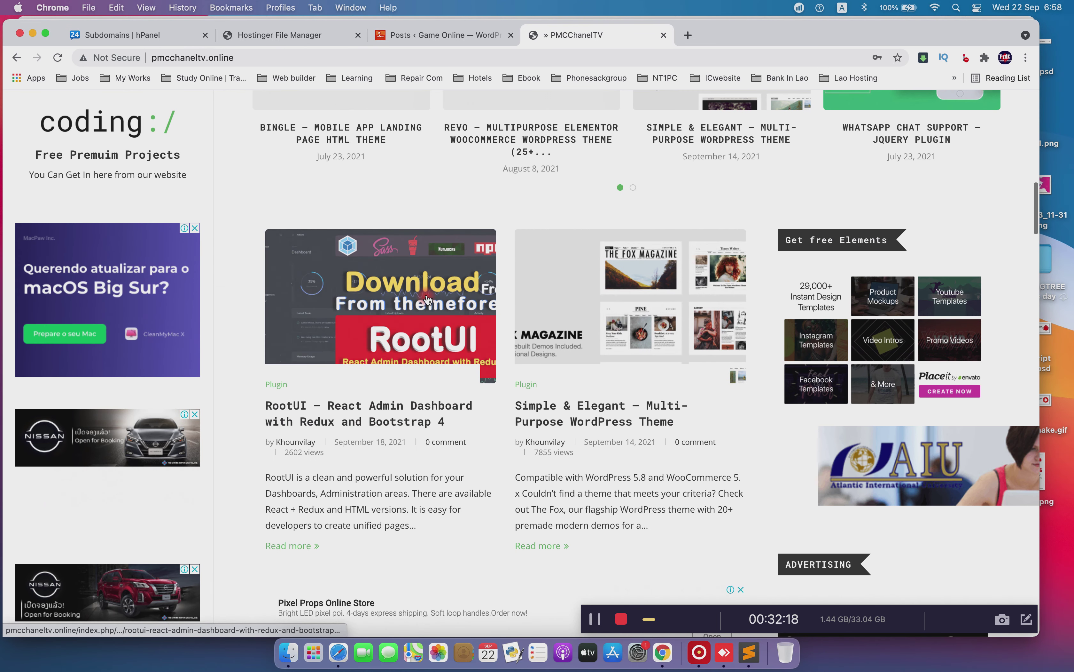
left_click(365, 425)
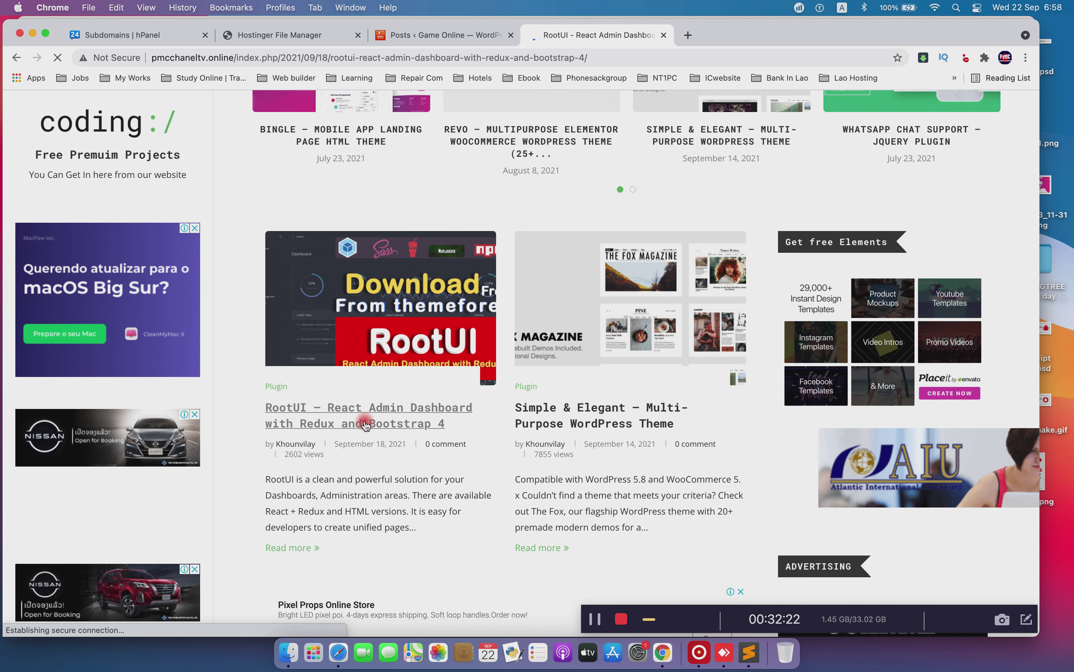
left_click_drag(369, 349, 269, 327)
key("super+c")
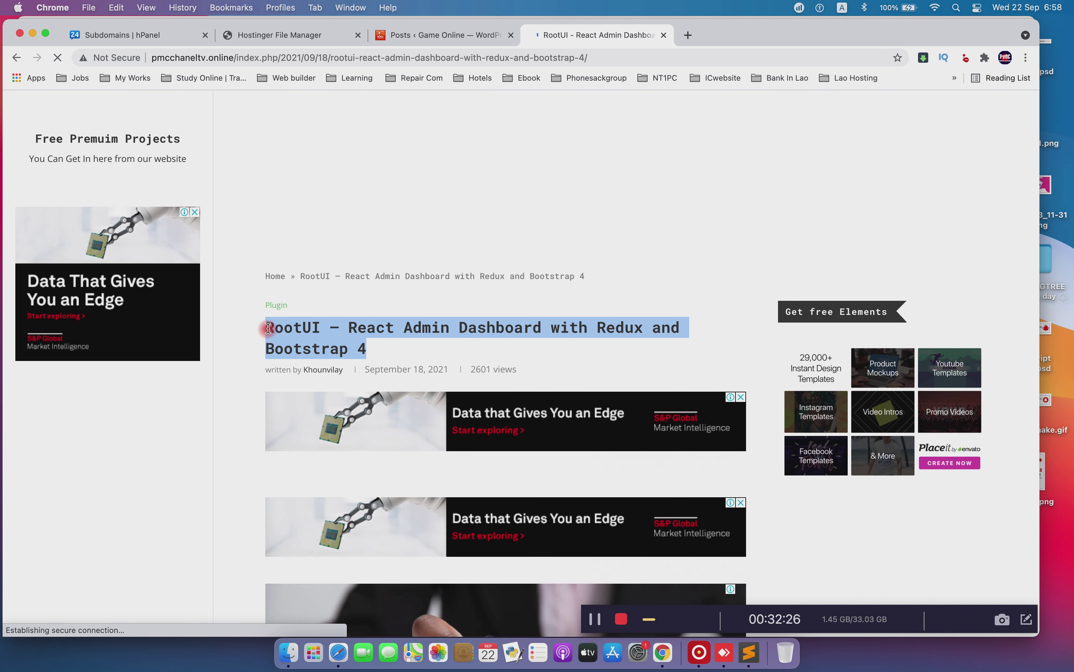
Go back to the Game Online posts list and start a new post
left_click(208, 36)
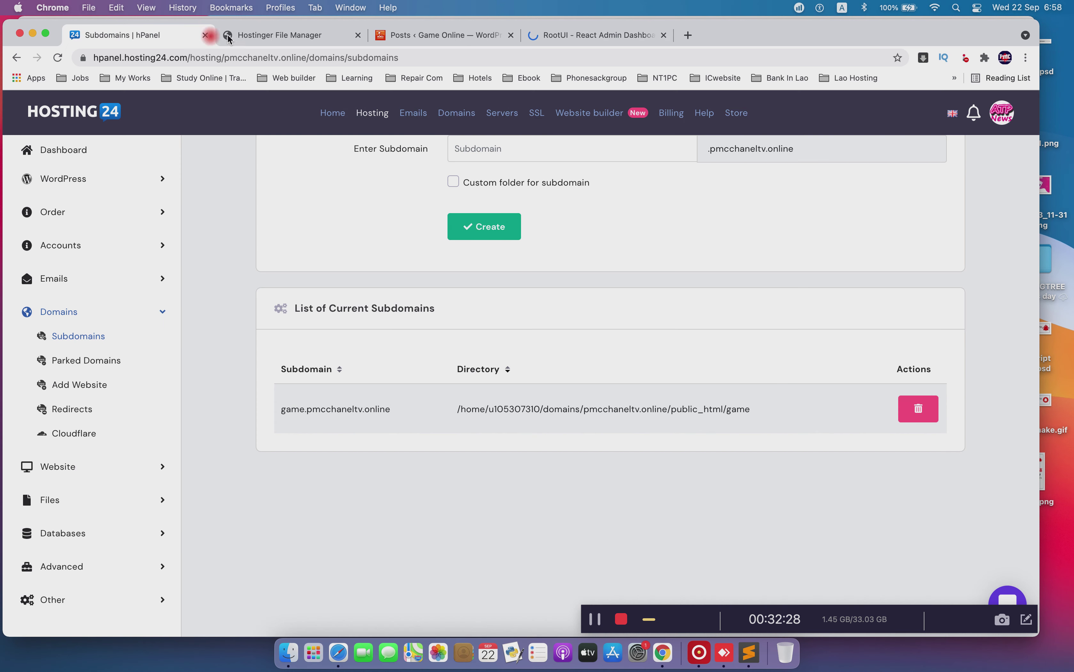
left_click(249, 36)
left_click(400, 40)
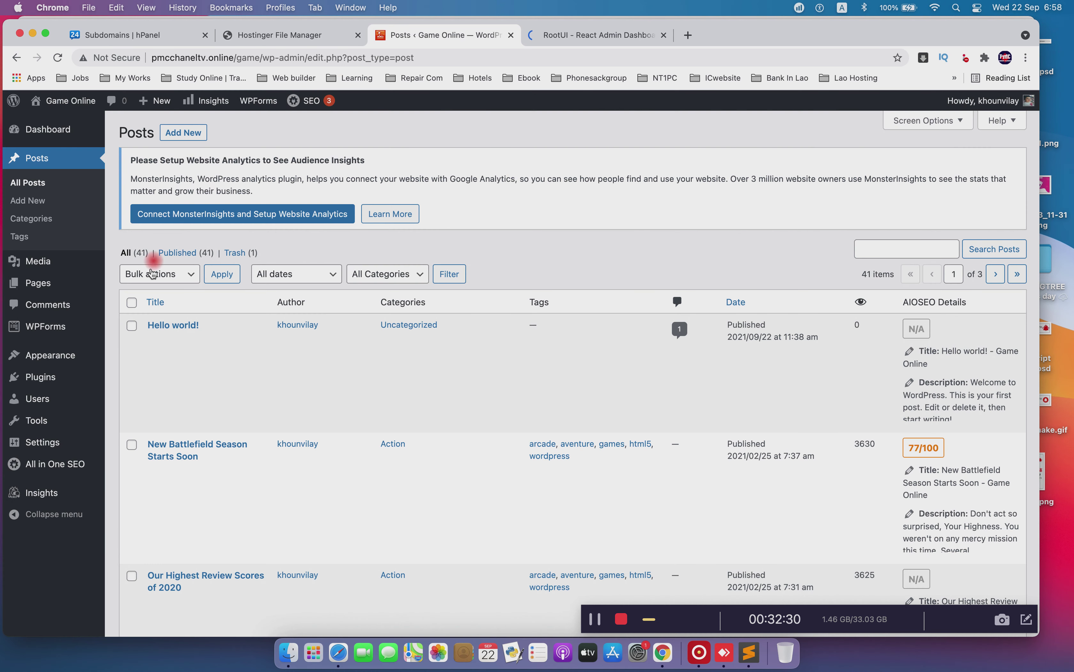
left_click(183, 134)
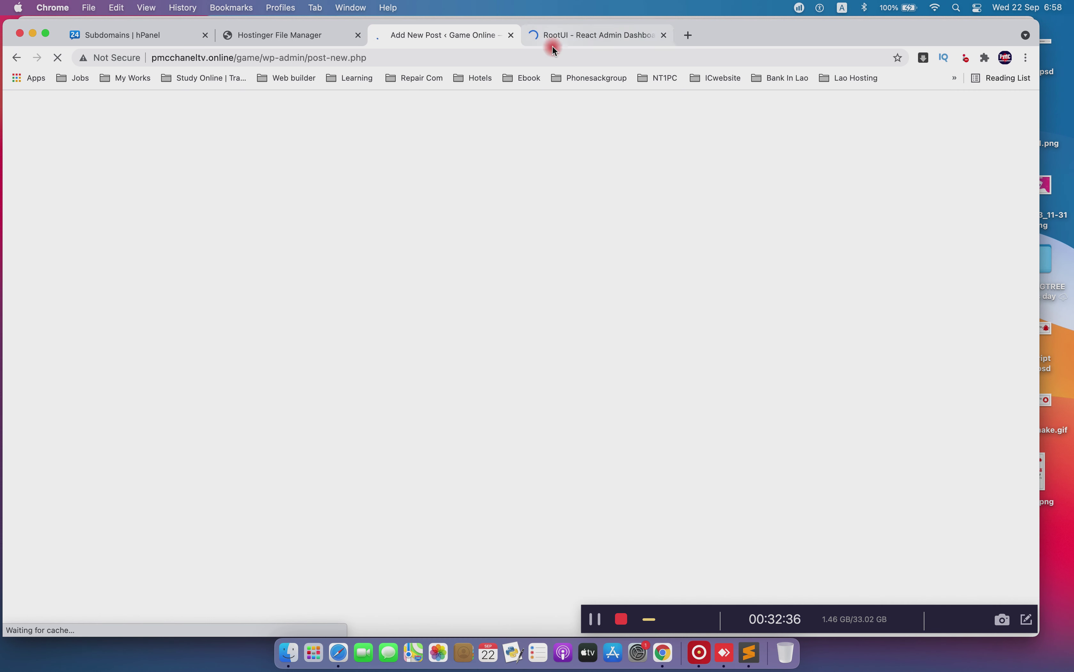
Paste the copied "RootUI – React Admin Dashboard with Redux and Bootstrap 4" as the new post's title
left_click(568, 39)
left_click(439, 39)
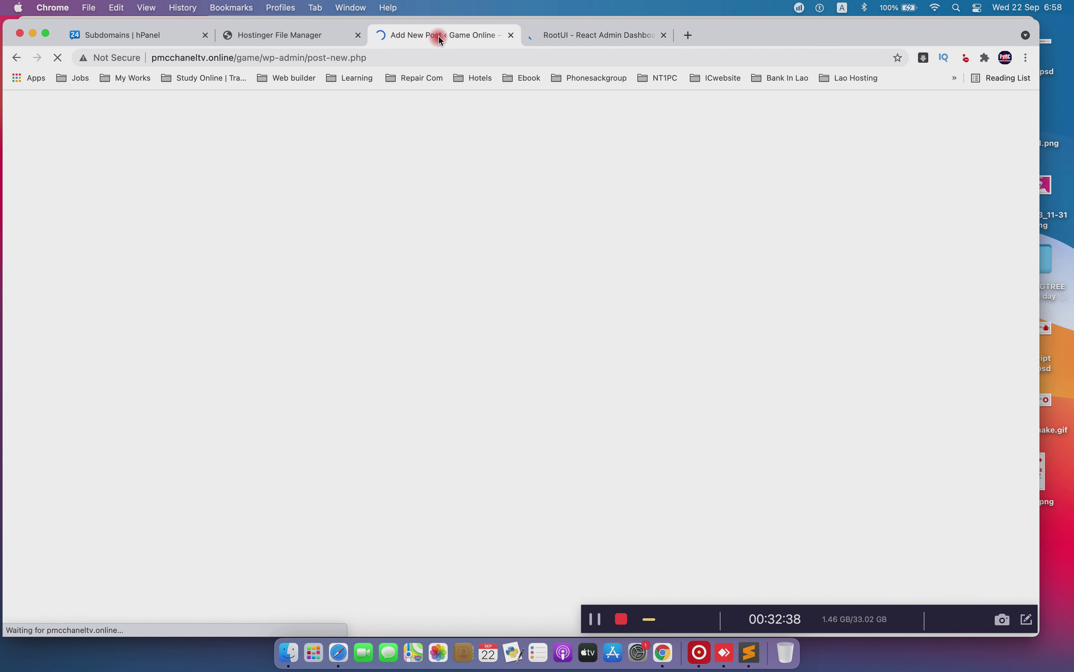
left_click(579, 37)
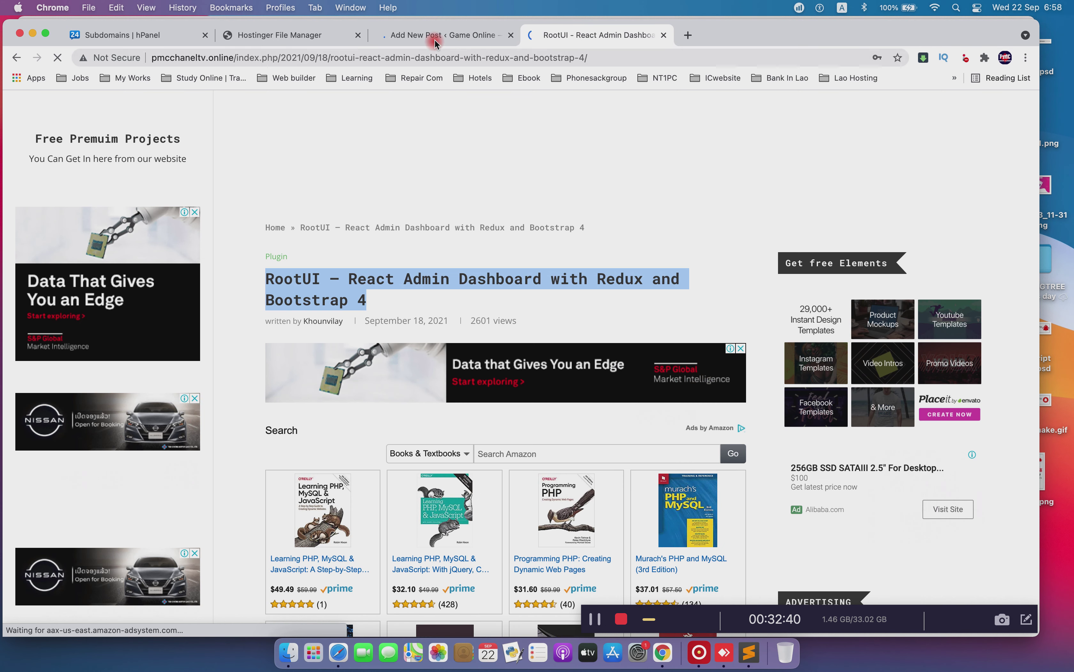
left_click(435, 40)
left_click(559, 41)
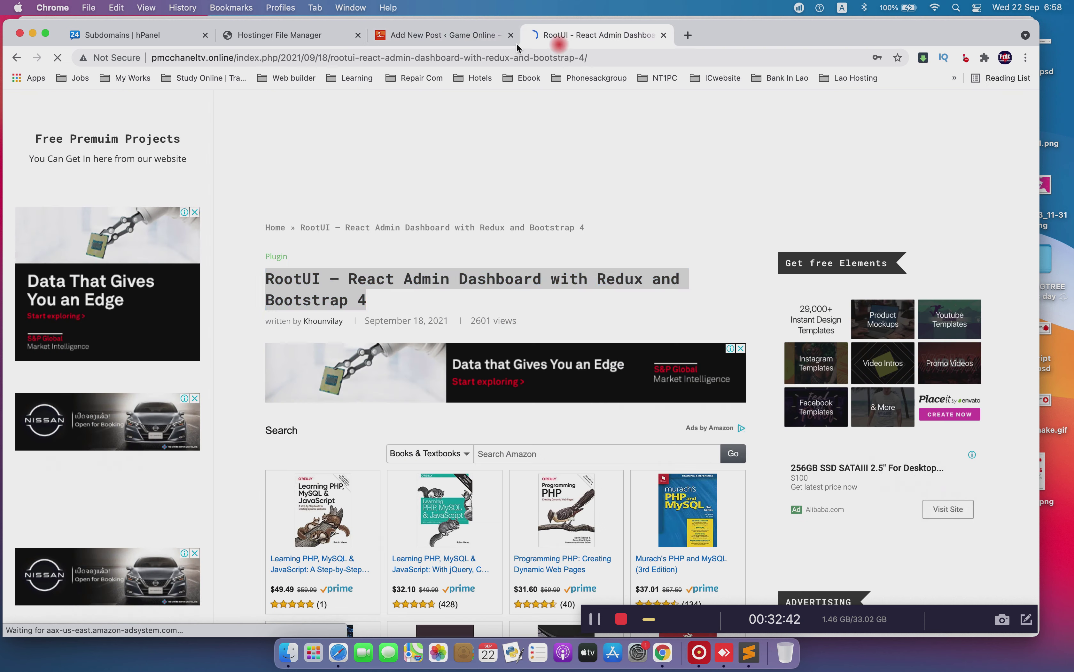
left_click(456, 39)
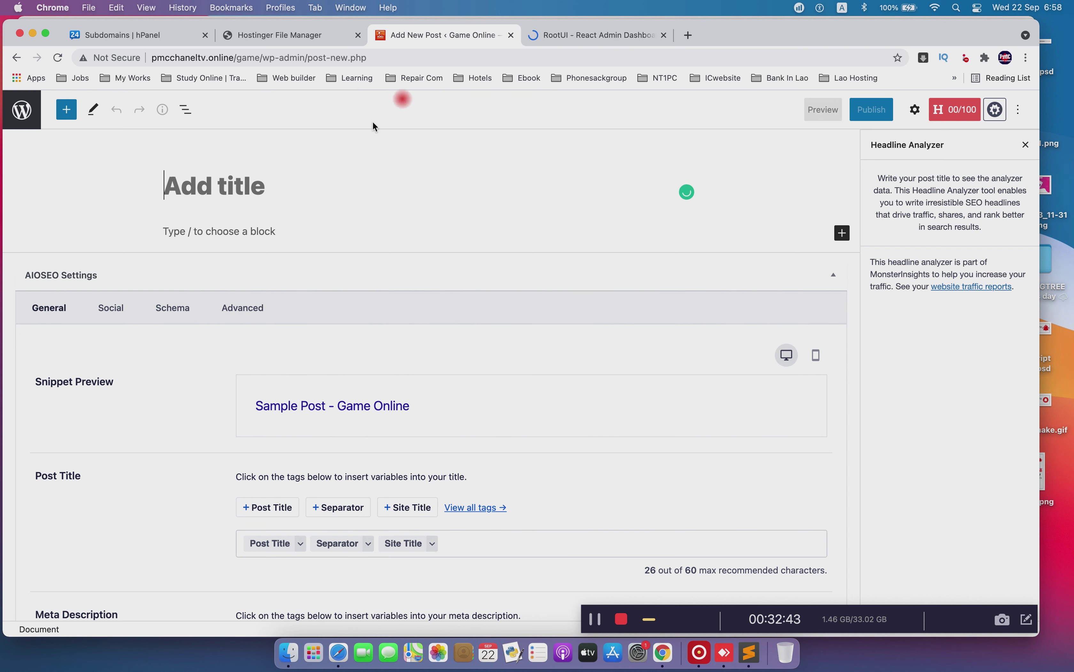
left_click(208, 190)
key("super+v")
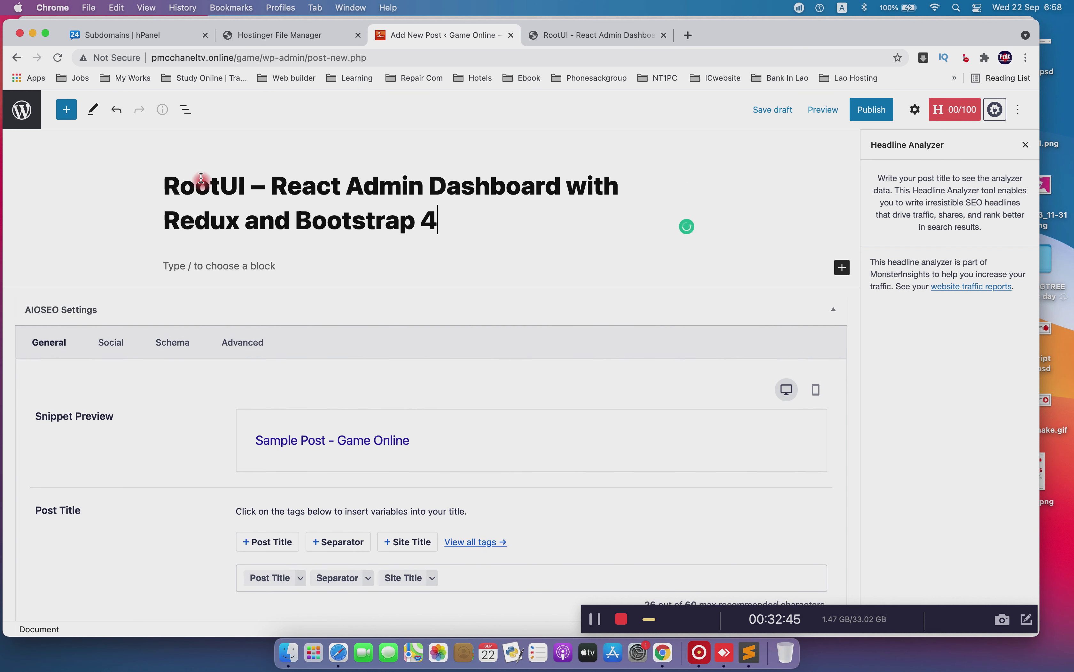
Show the post's block list view and start an empty paragraph block below the title
left_click(184, 110)
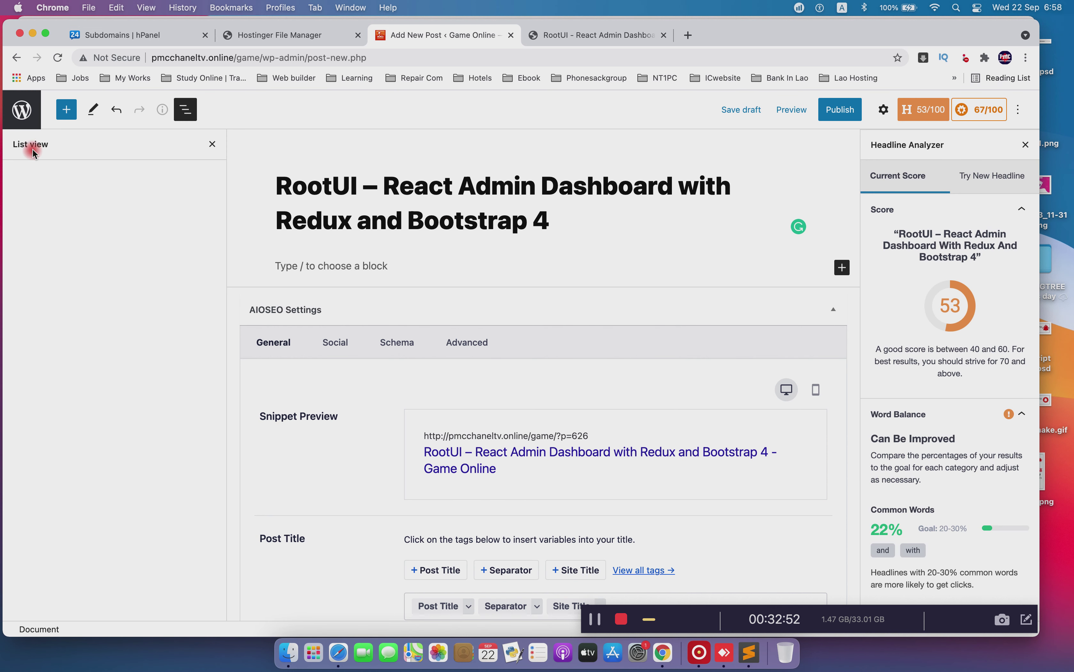
left_click(550, 253)
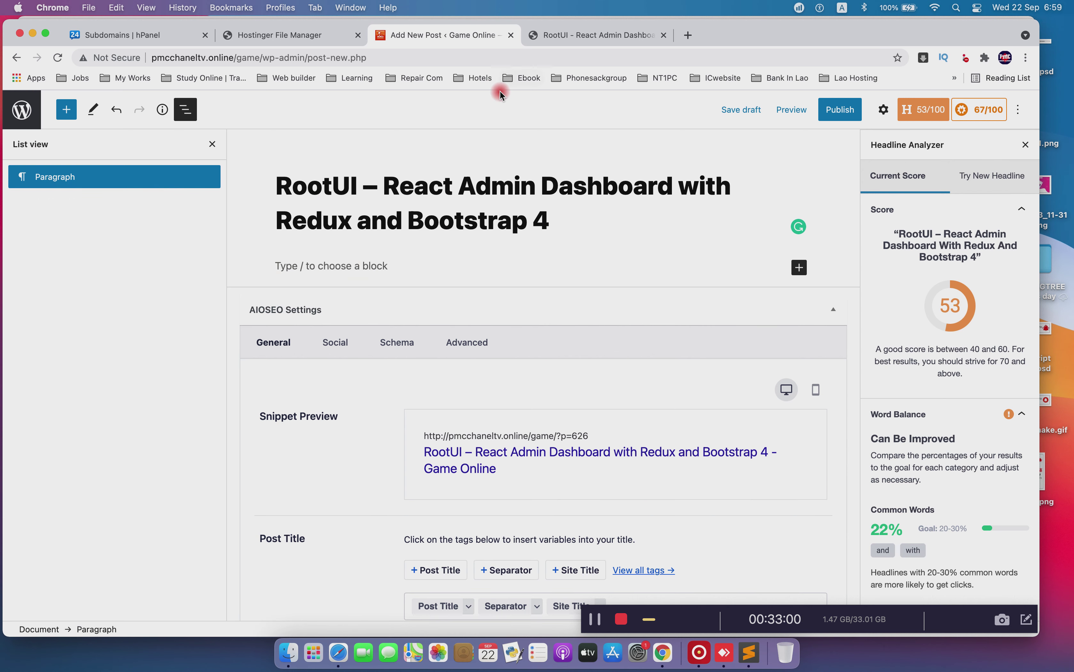
Switch to the RootUI source article and look through the upper part of the page
left_click(576, 36)
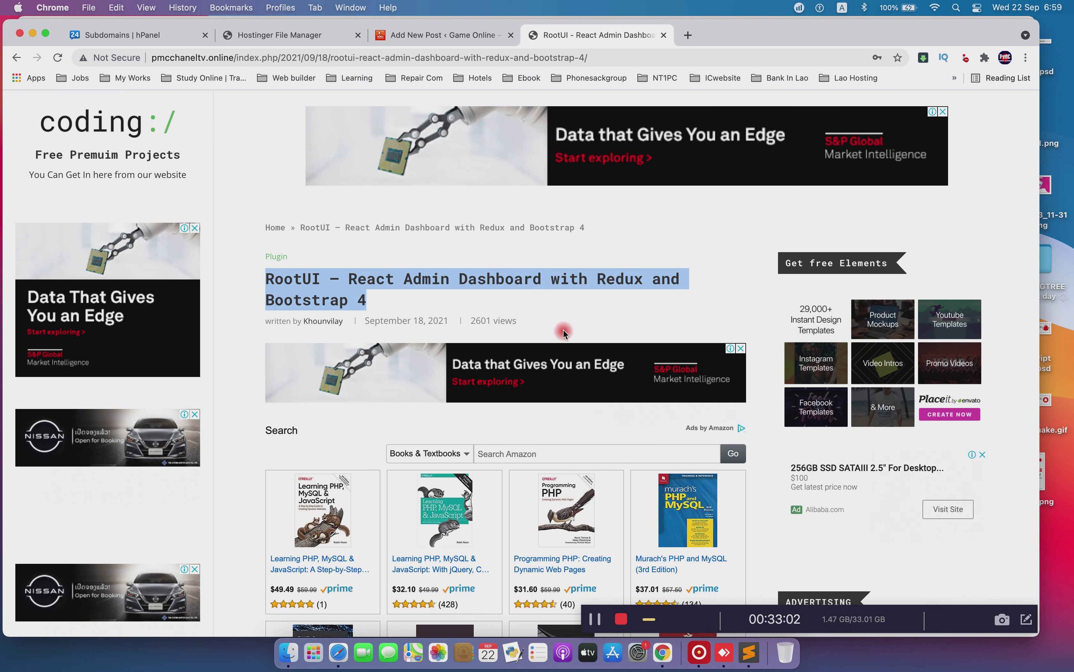
left_click(561, 316)
scroll(561, 316, "down", 10)
scroll(562, 319, "up", 6)
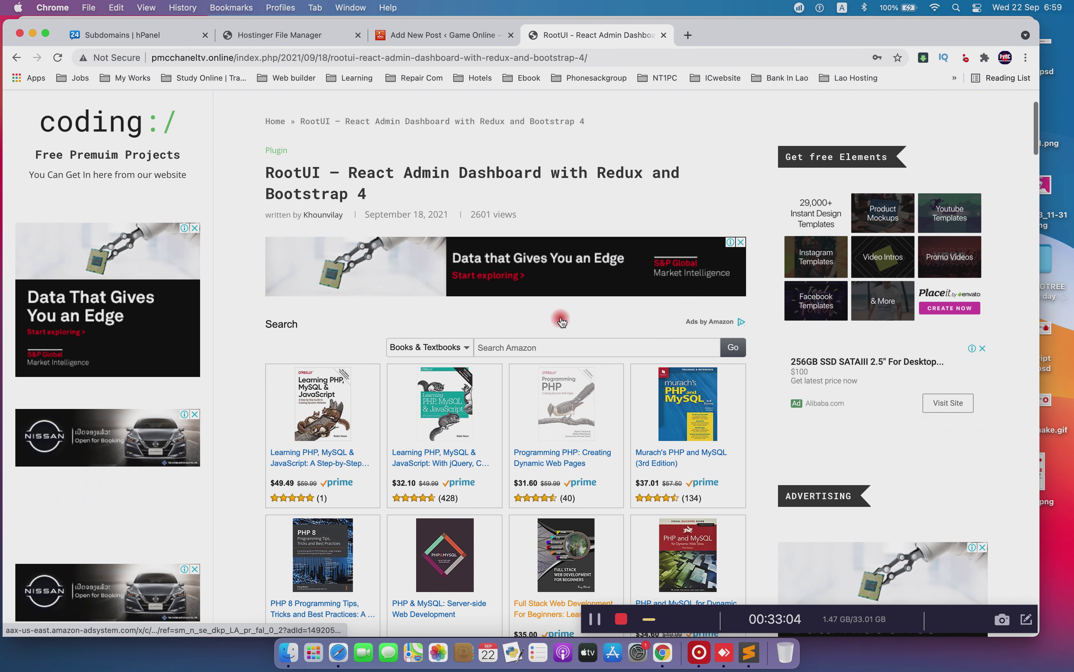
scroll(562, 320, "up", 1)
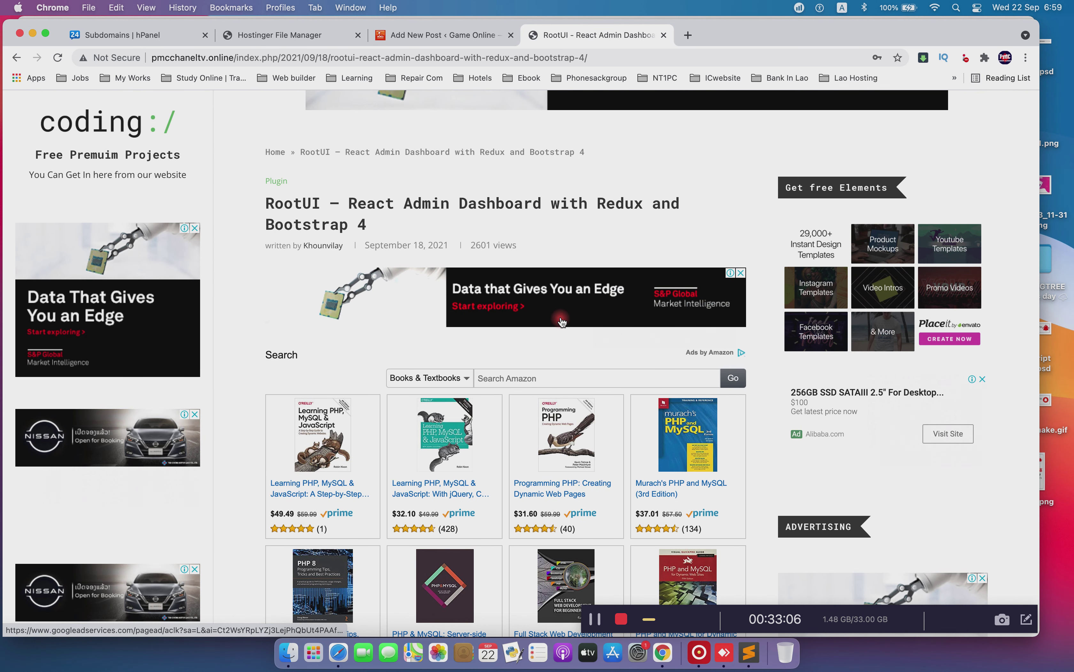
scroll(562, 320, "down", 5)
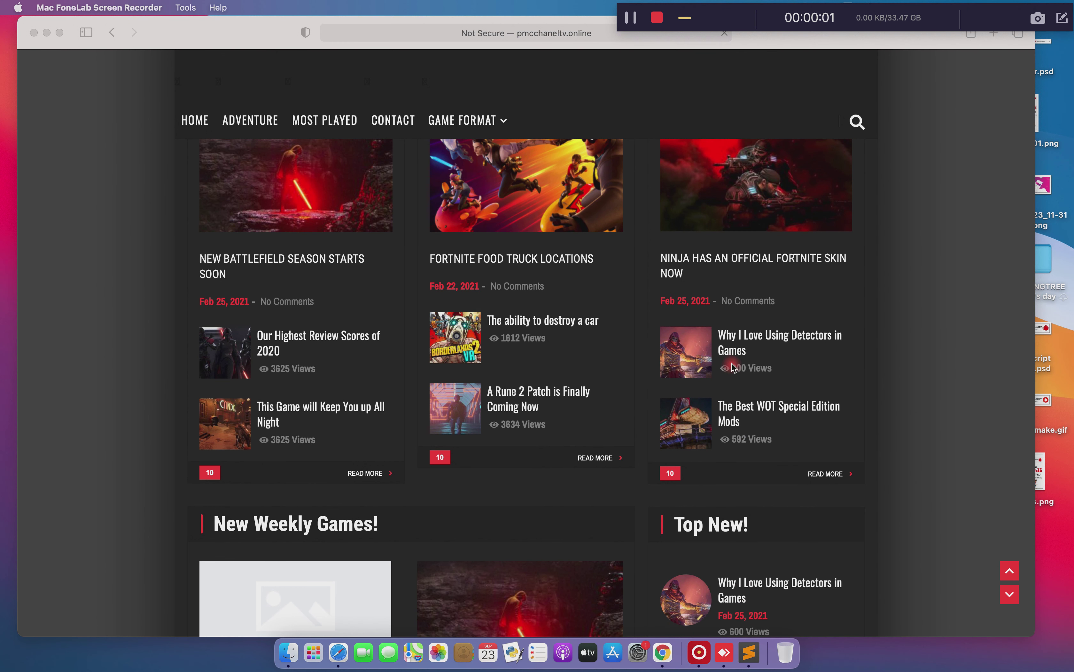
Switch to Chrome and look over the RootUI post draft in the editor
scroll(734, 367, "down", 1)
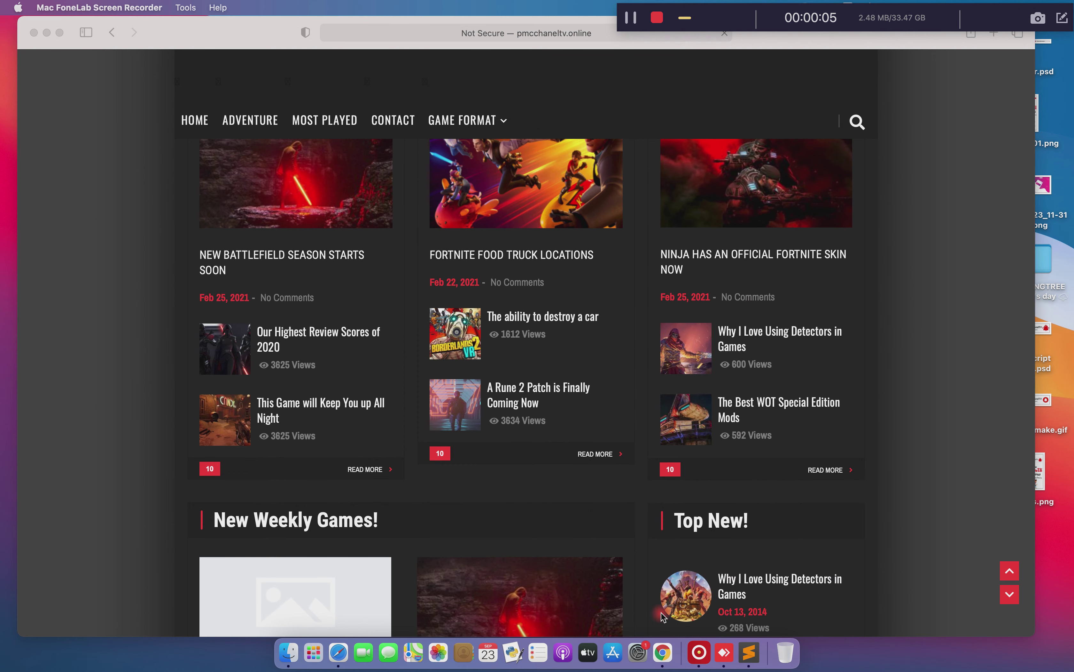
left_click(663, 652)
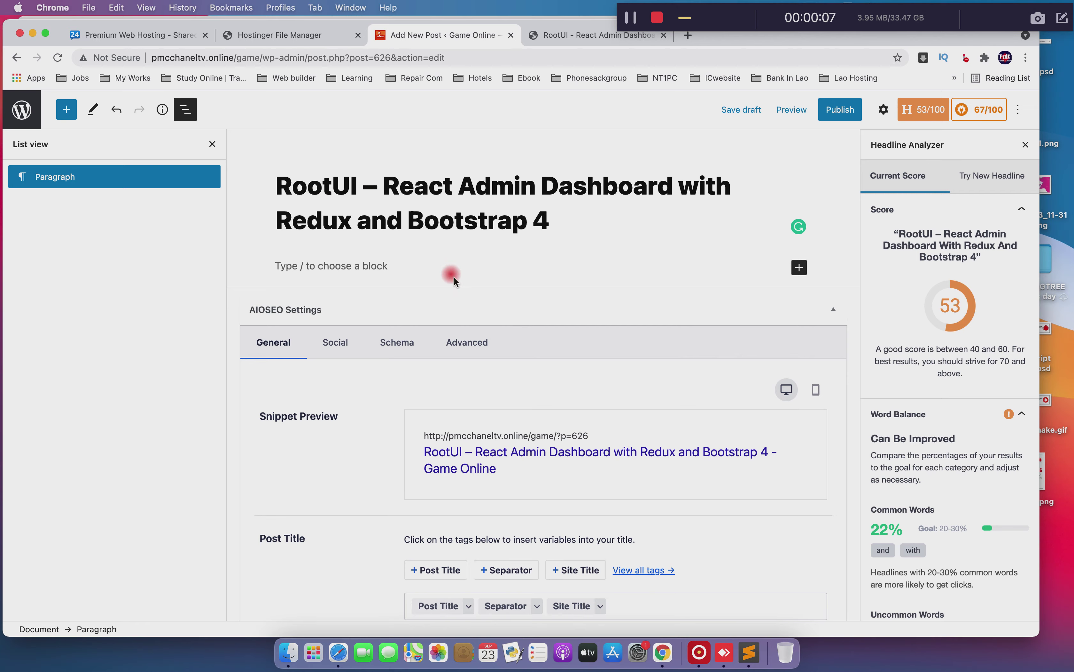
scroll(474, 297, "down", 10)
scroll(444, 280, "up", 10)
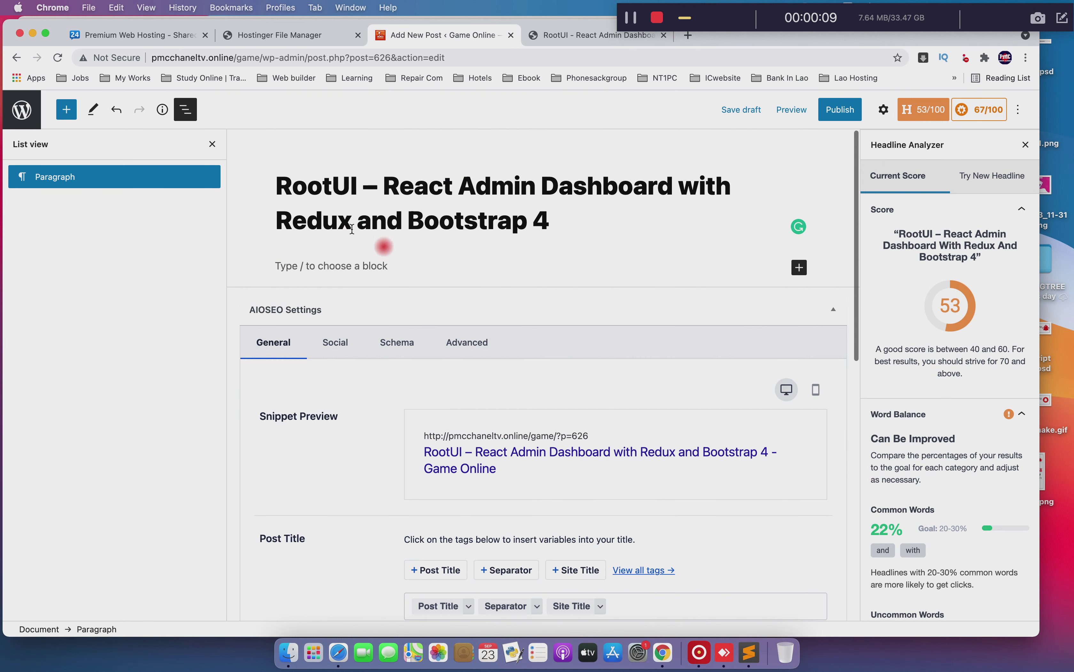
left_click(34, 121)
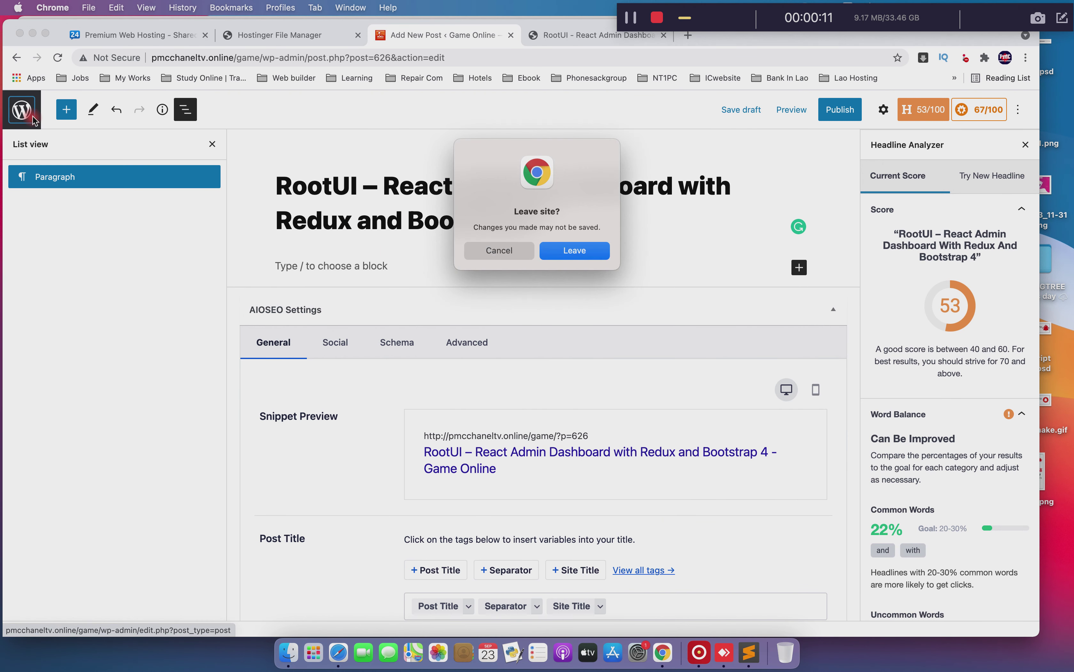
left_click(519, 250)
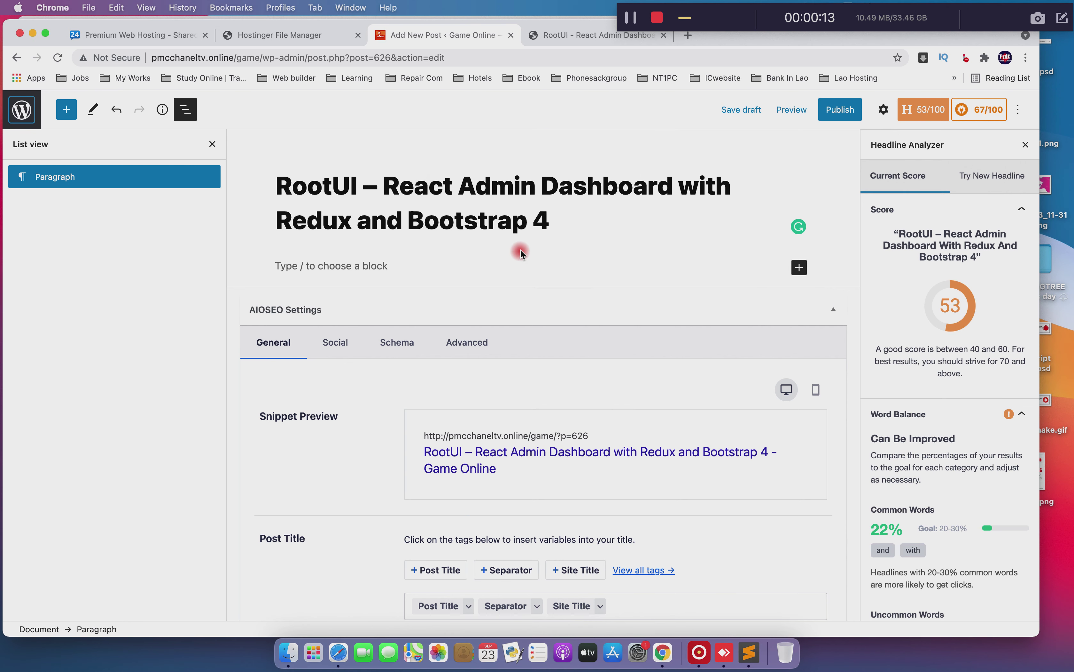
left_click_drag(779, 19, 178, 594)
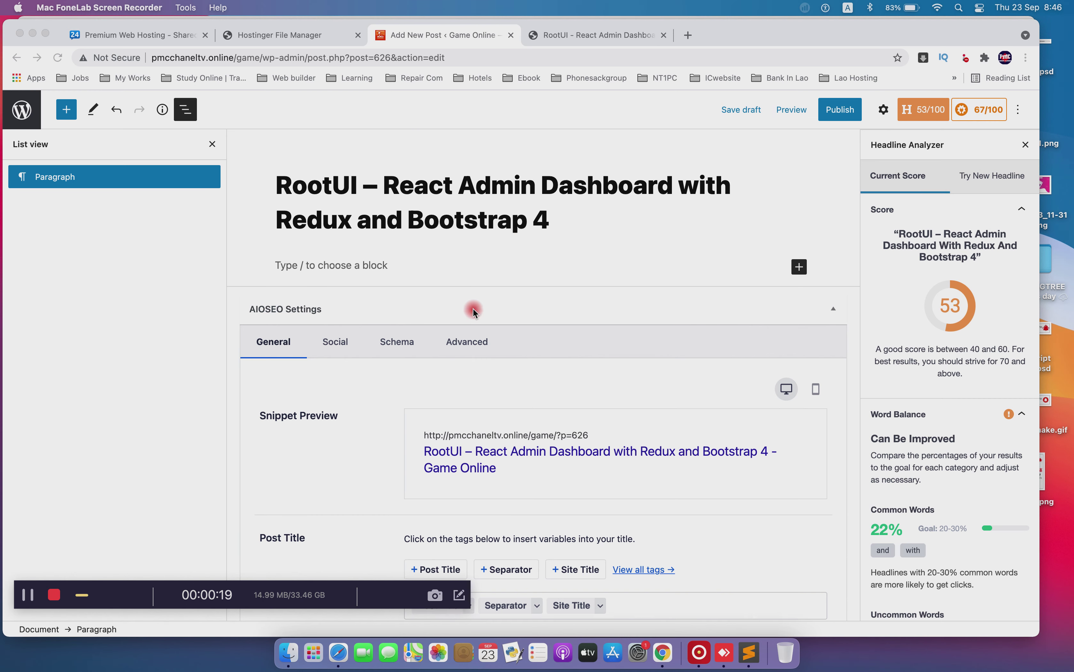
scroll(439, 408, "down", 10)
scroll(449, 407, "up", 8)
scroll(450, 408, "up", 3)
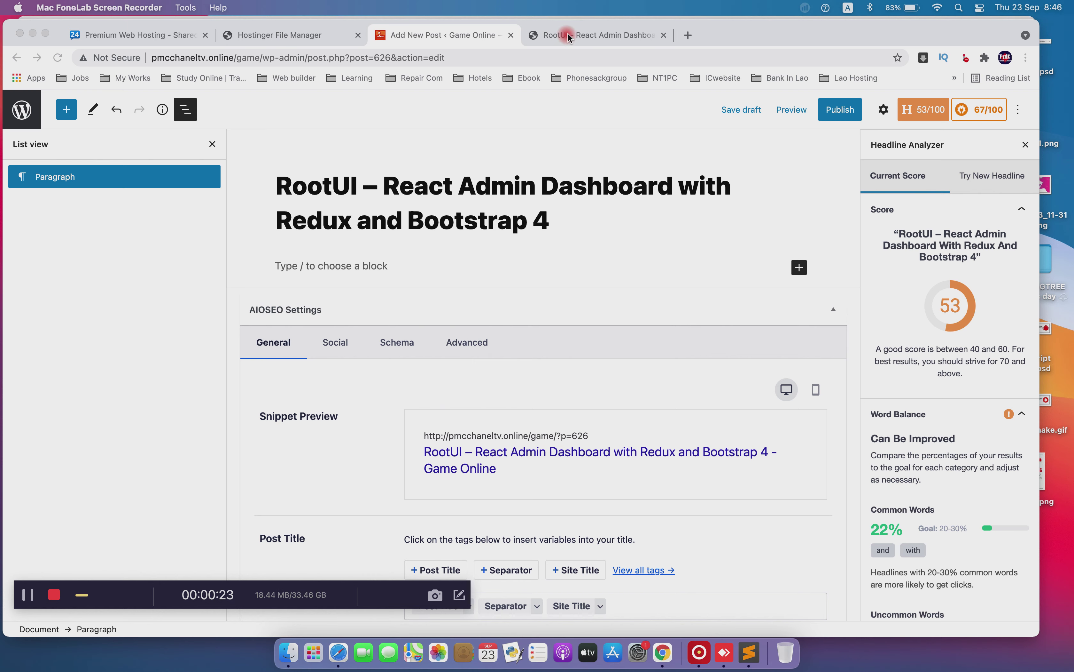
Switch to the RootUI source article and copy its two introductory paragraphs above the "Build tools" heading
left_click(557, 34)
scroll(539, 197, "down", 15)
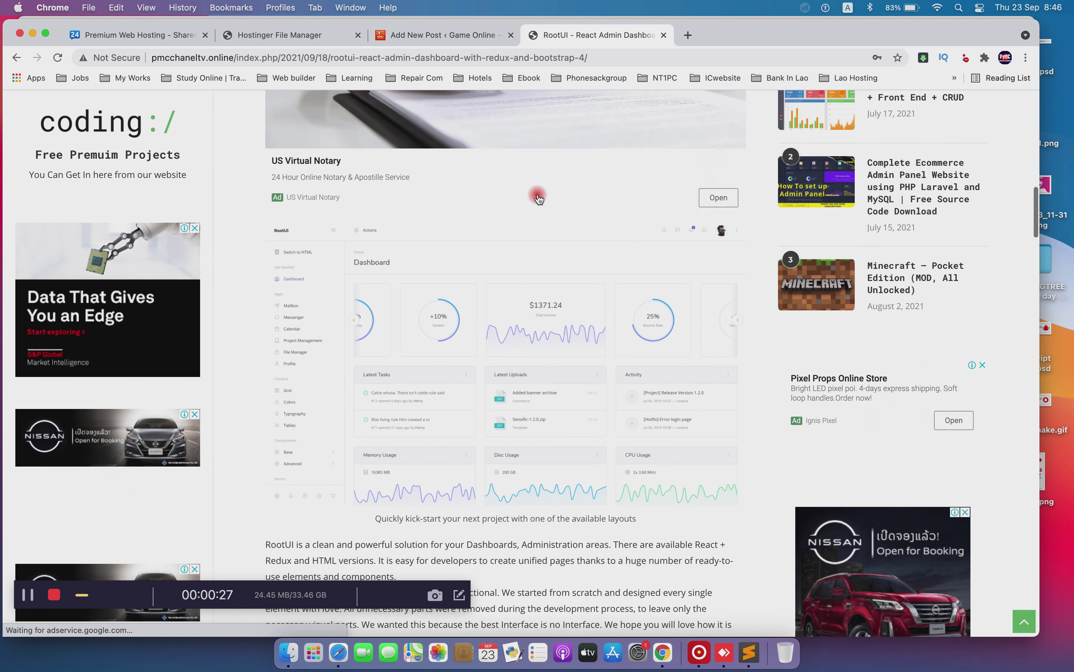
scroll(538, 197, "down", 10)
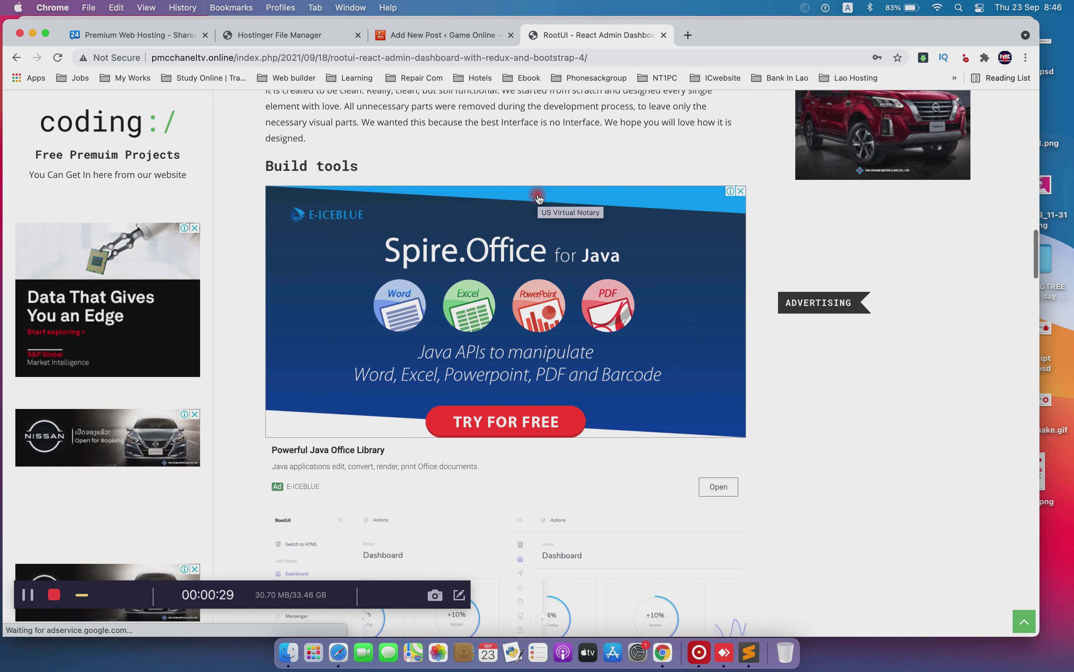
scroll(527, 194, "up", 5)
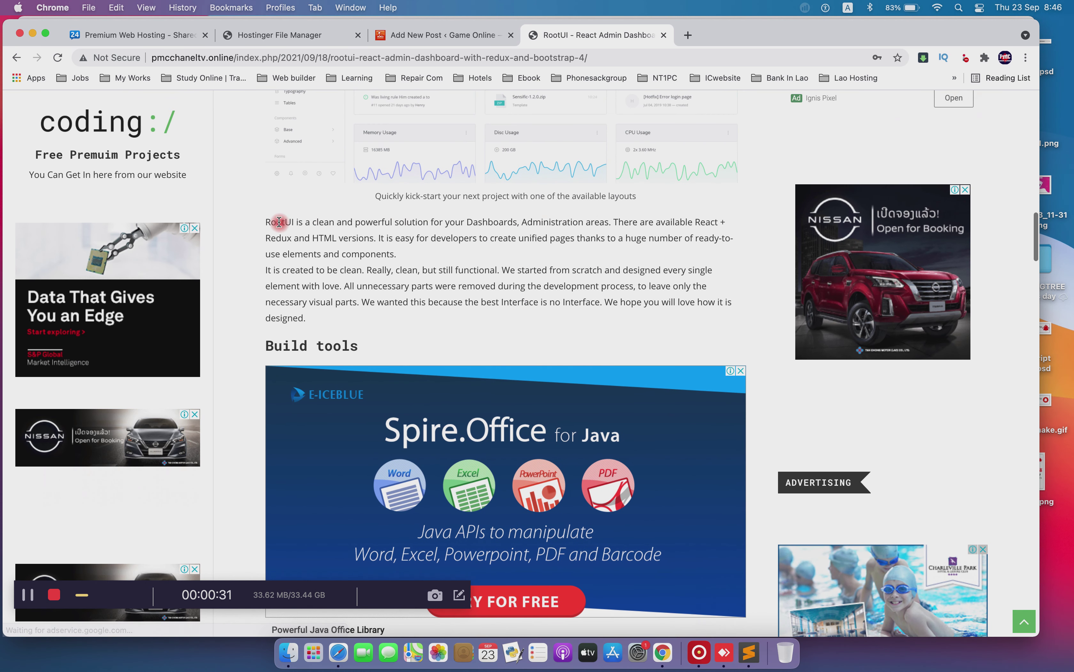
left_click_drag(266, 221, 331, 316)
key("super+c")
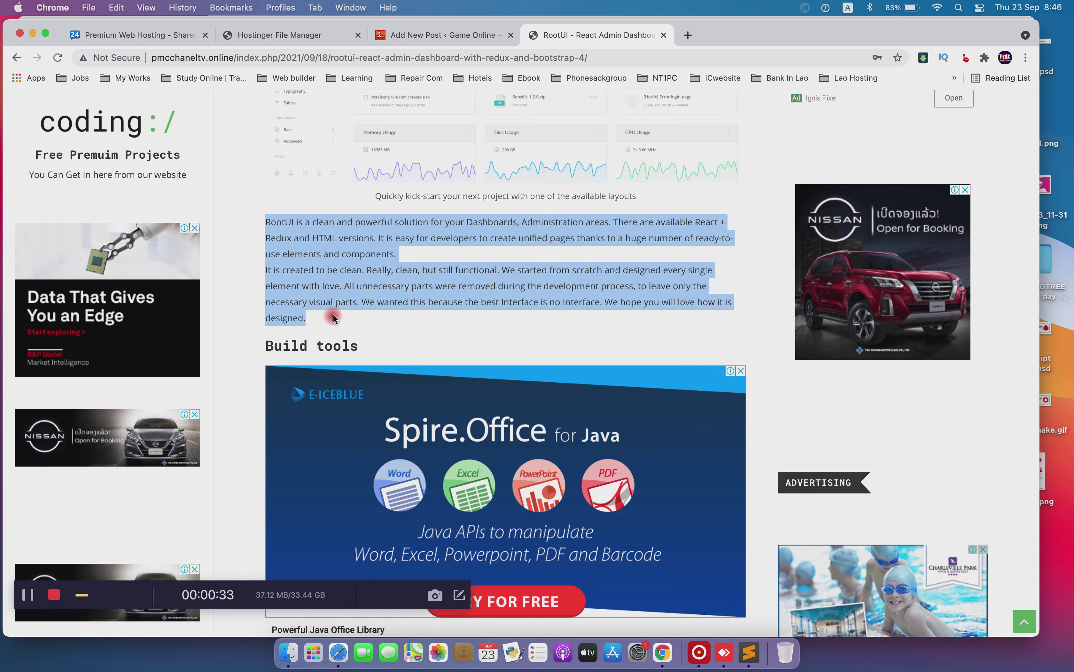
Paste the copied introduction into the post draft's empty paragraph and start a new paragraph below it
left_click(258, 35)
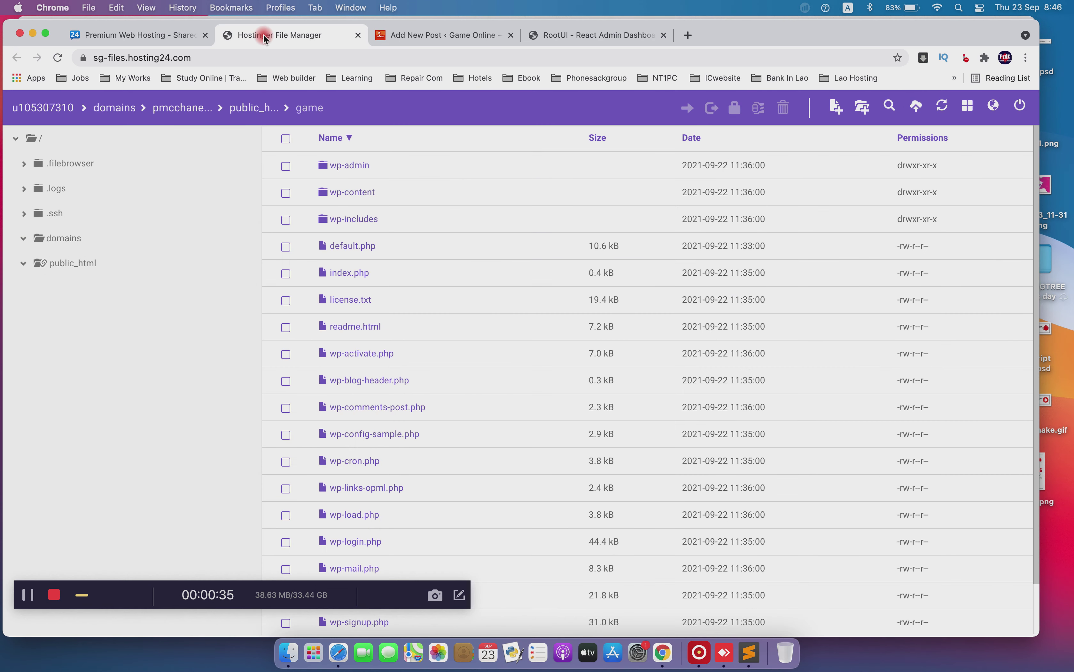
left_click(401, 35)
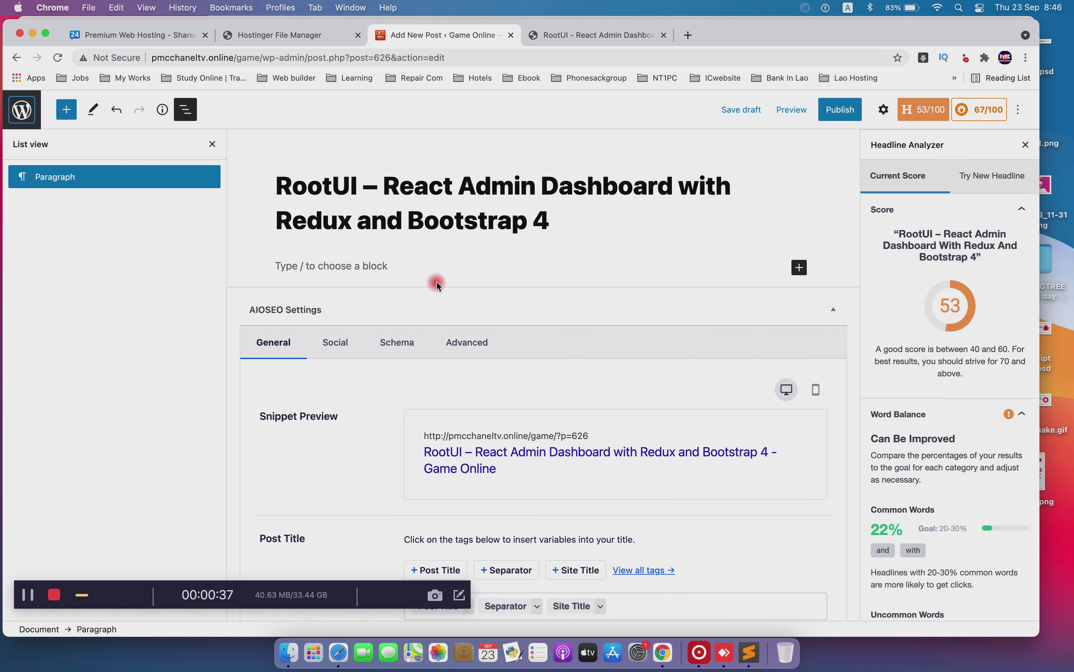
key("super+v")
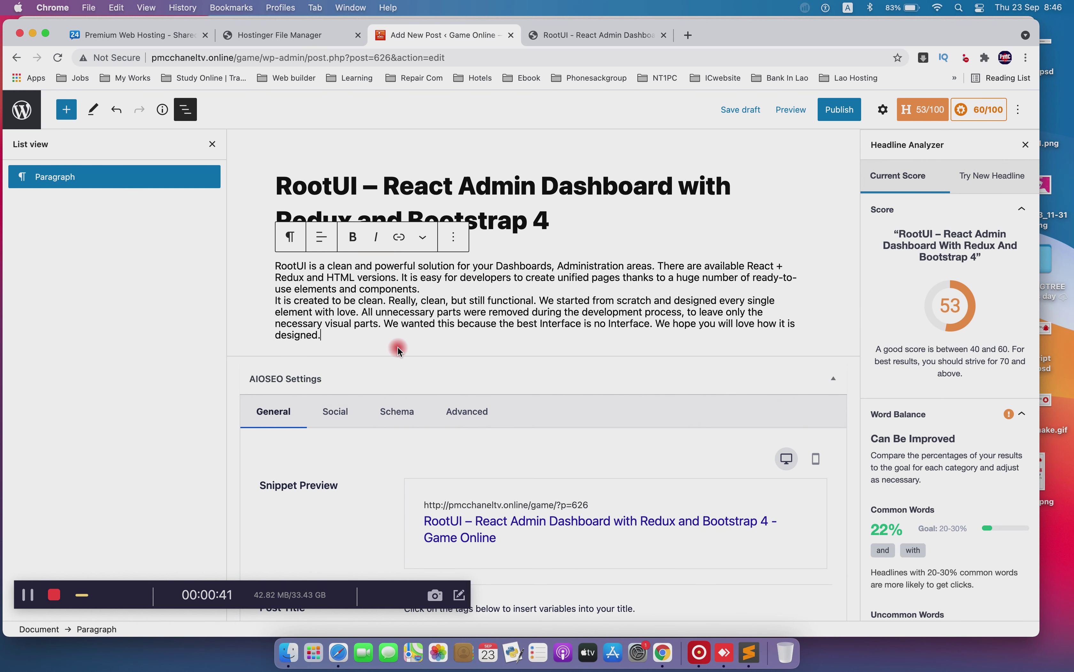
key("Return")
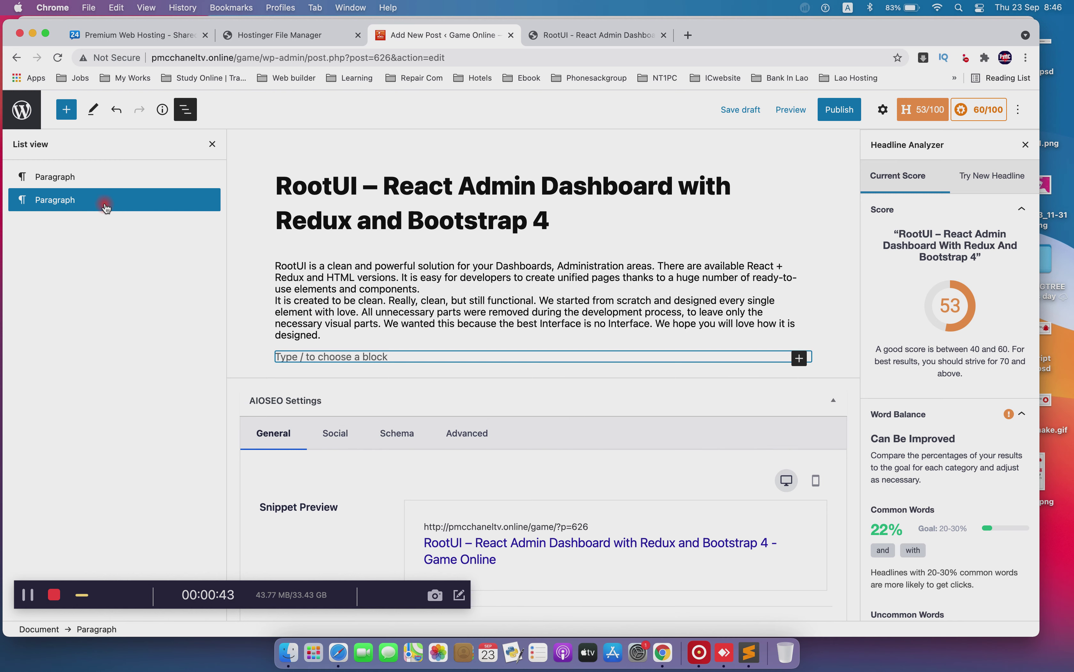
In the source article, copy the image address of the "No Section Lines and Small Sidebar" screenshot
left_click(601, 38)
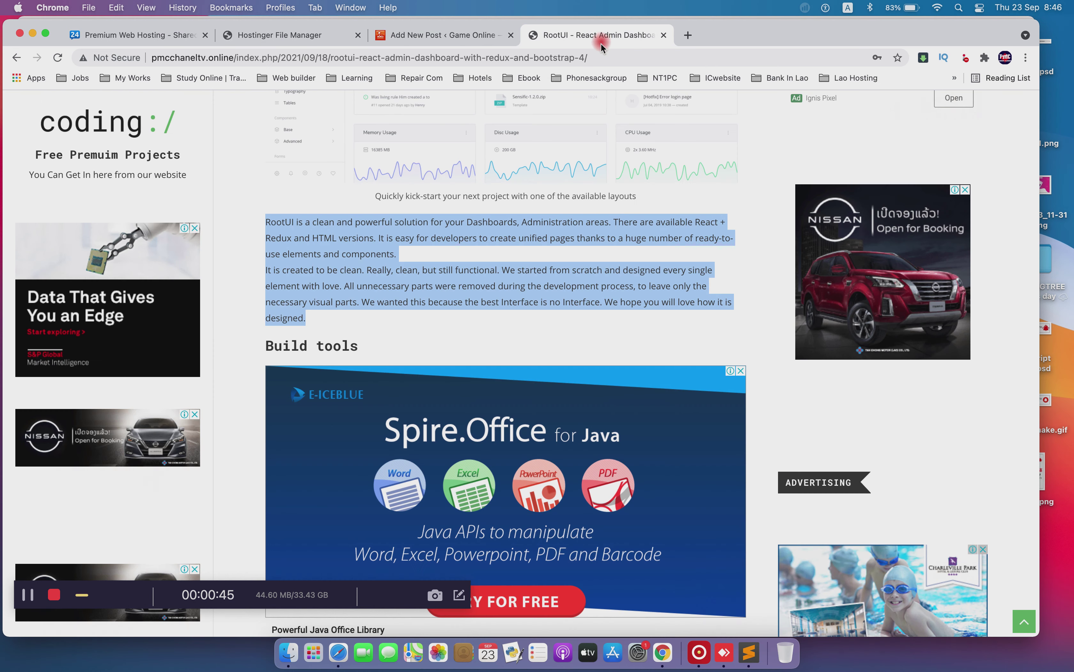
scroll(593, 231, "down", 15)
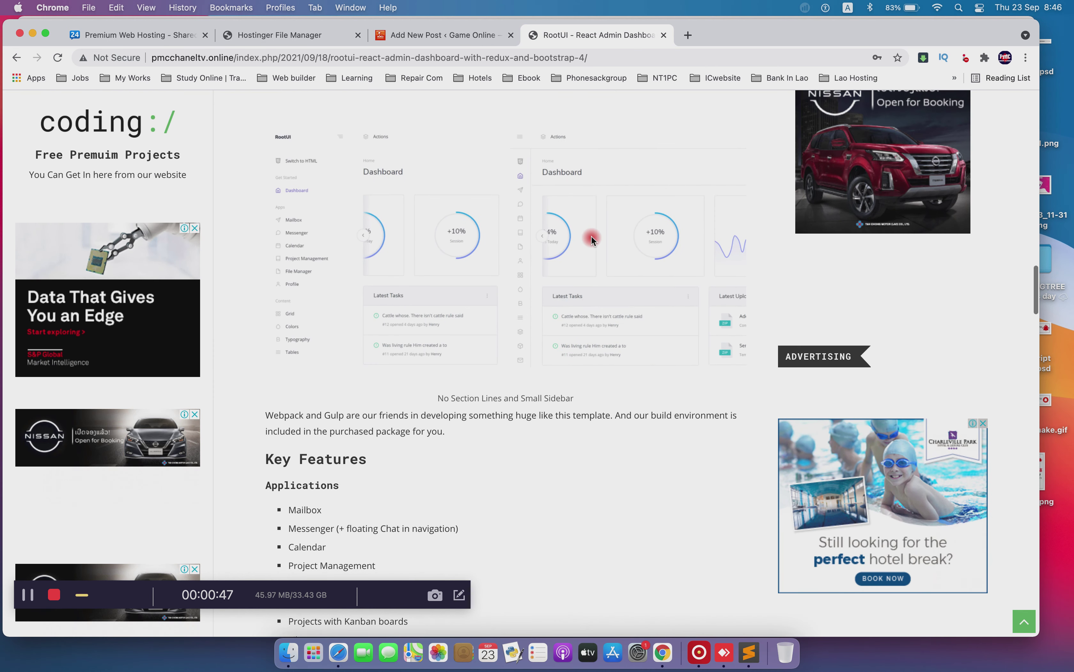
right_click(481, 227)
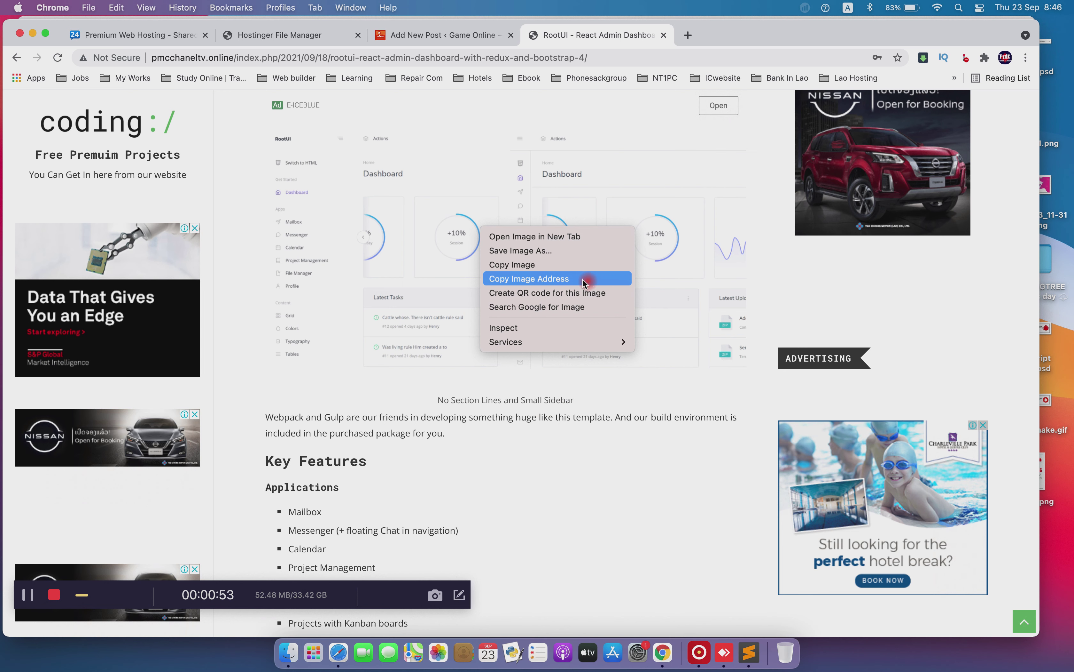
left_click(549, 282)
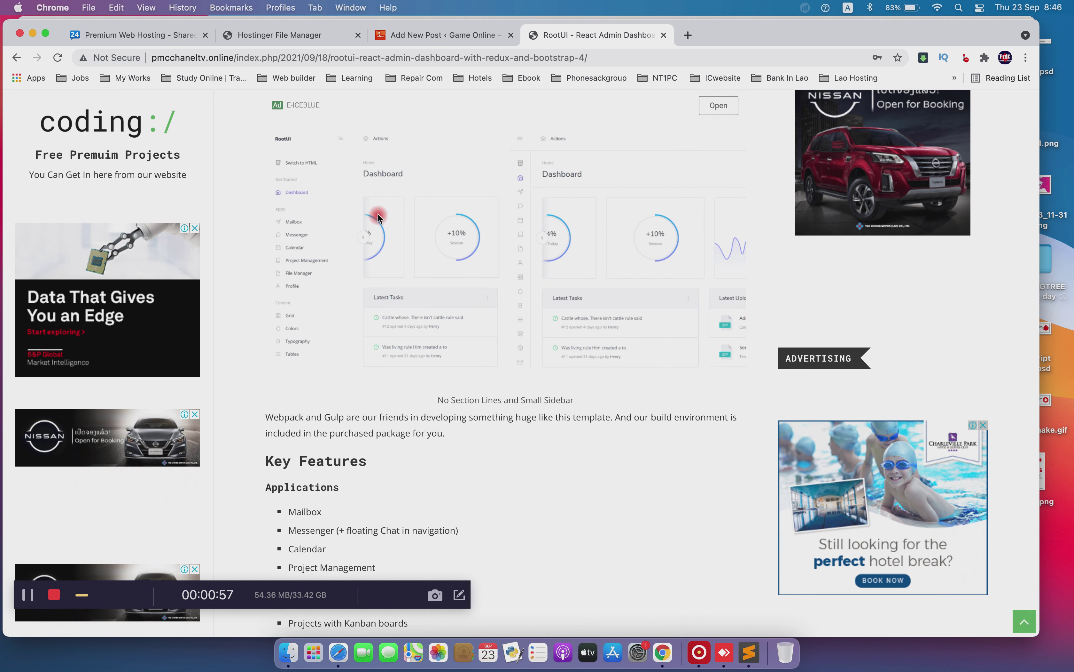
Add an image block below the post draft's introduction and insert the picture from the copied URL
left_click(417, 34)
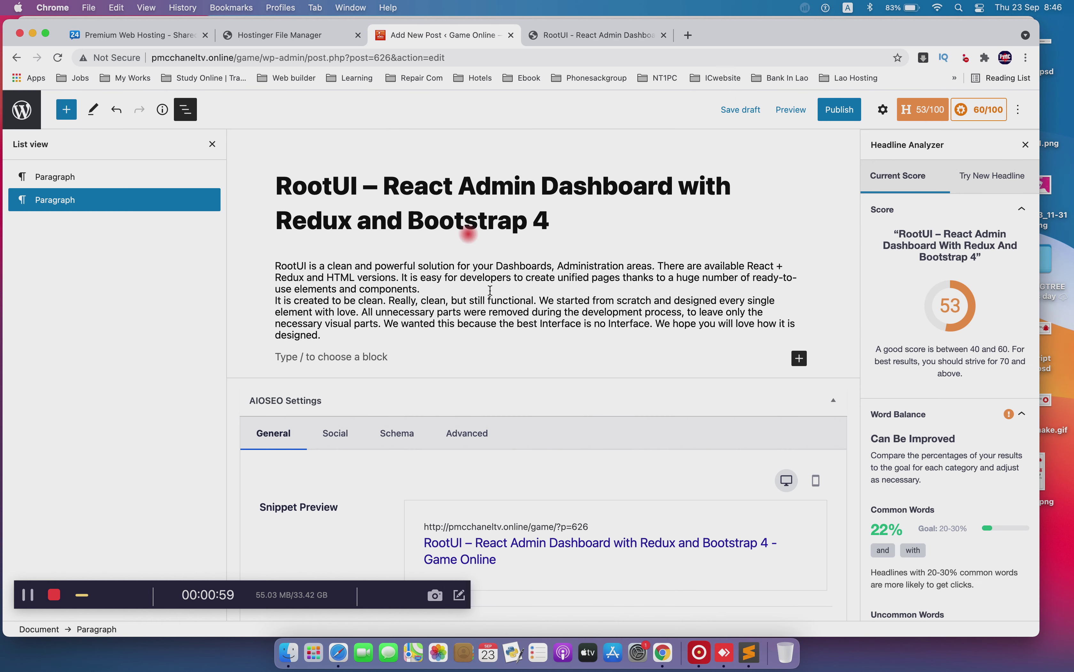
left_click(797, 360)
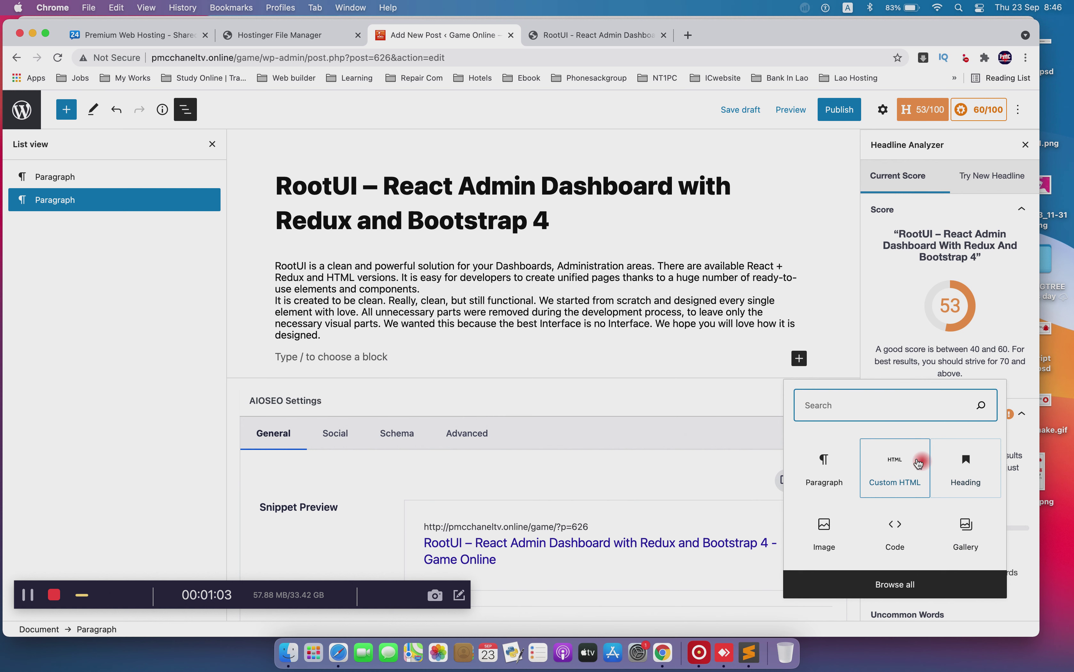
left_click(815, 532)
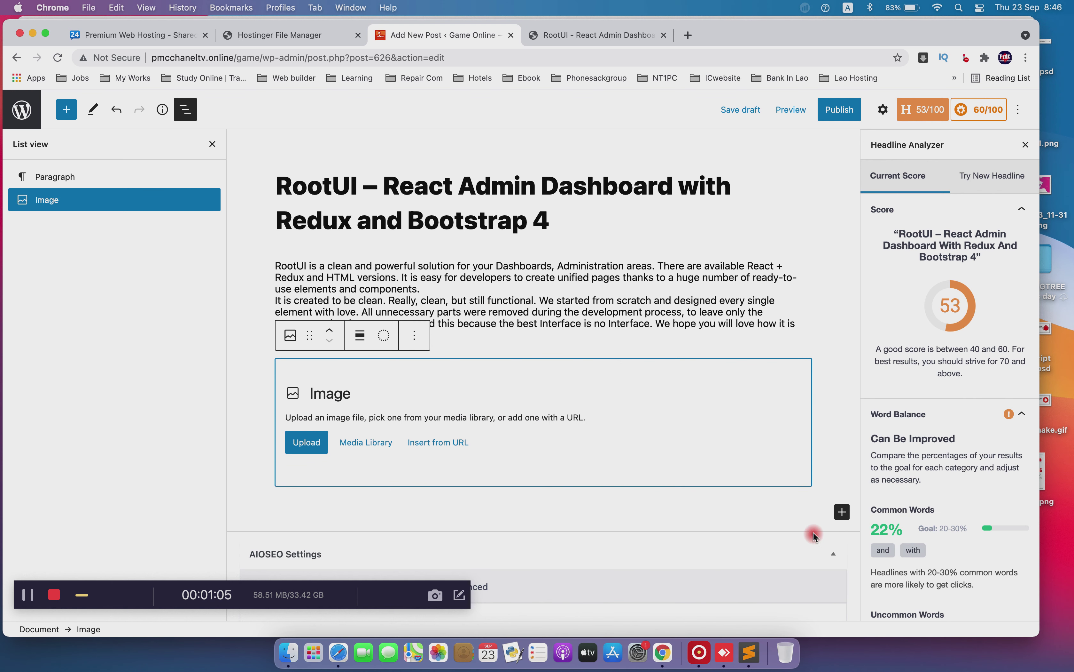
left_click(432, 450)
key("super+v")
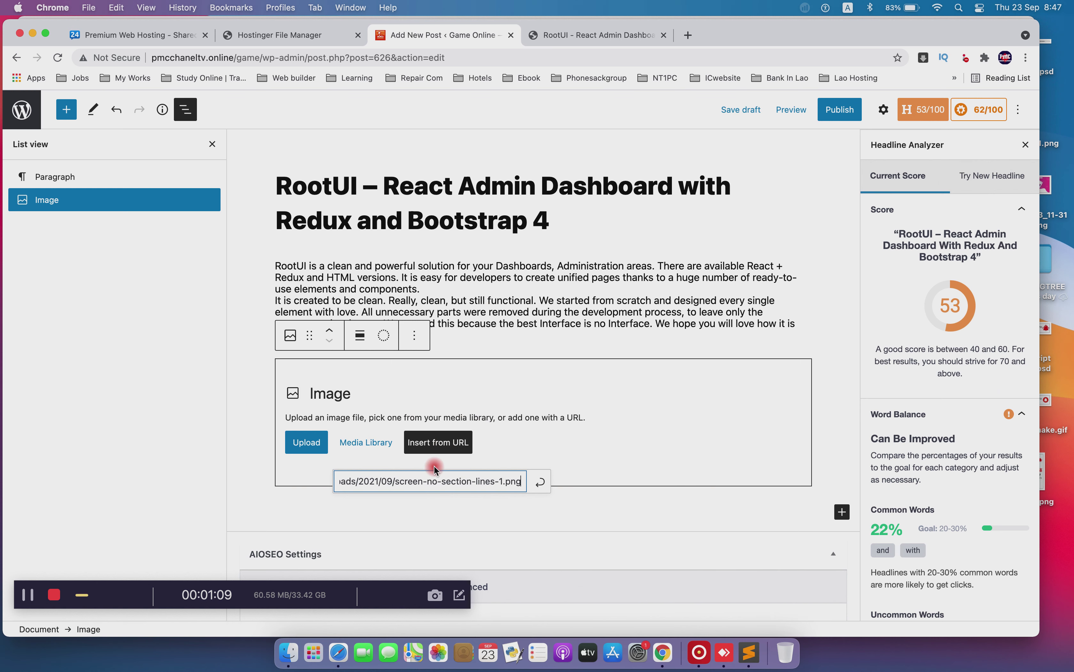
left_click(542, 483)
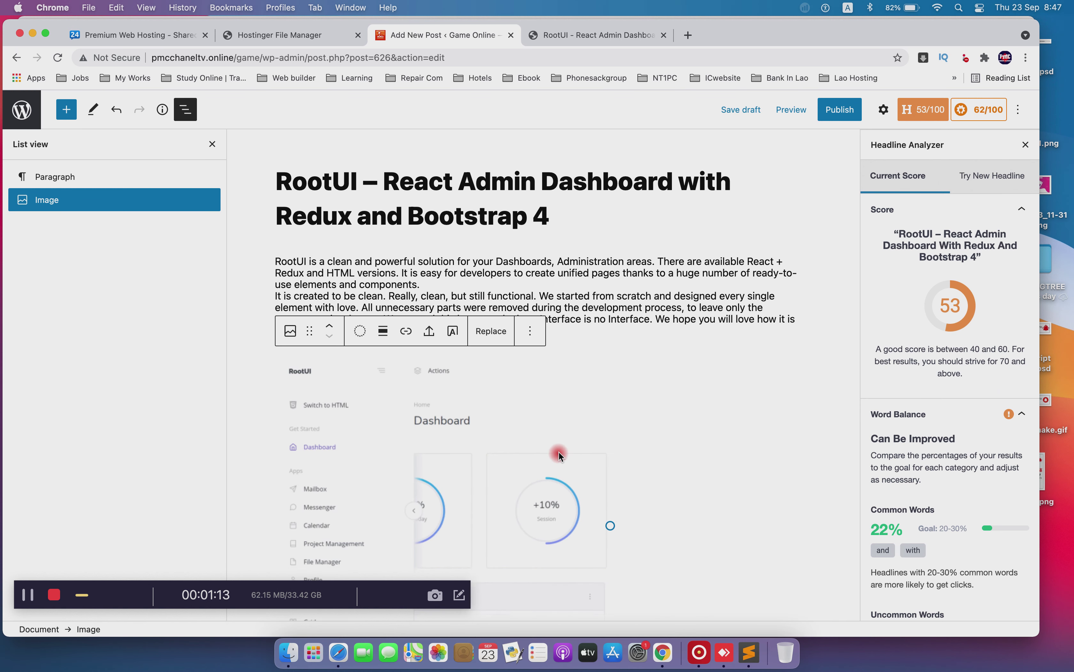
scroll(559, 452, "down", 5)
left_click(484, 283)
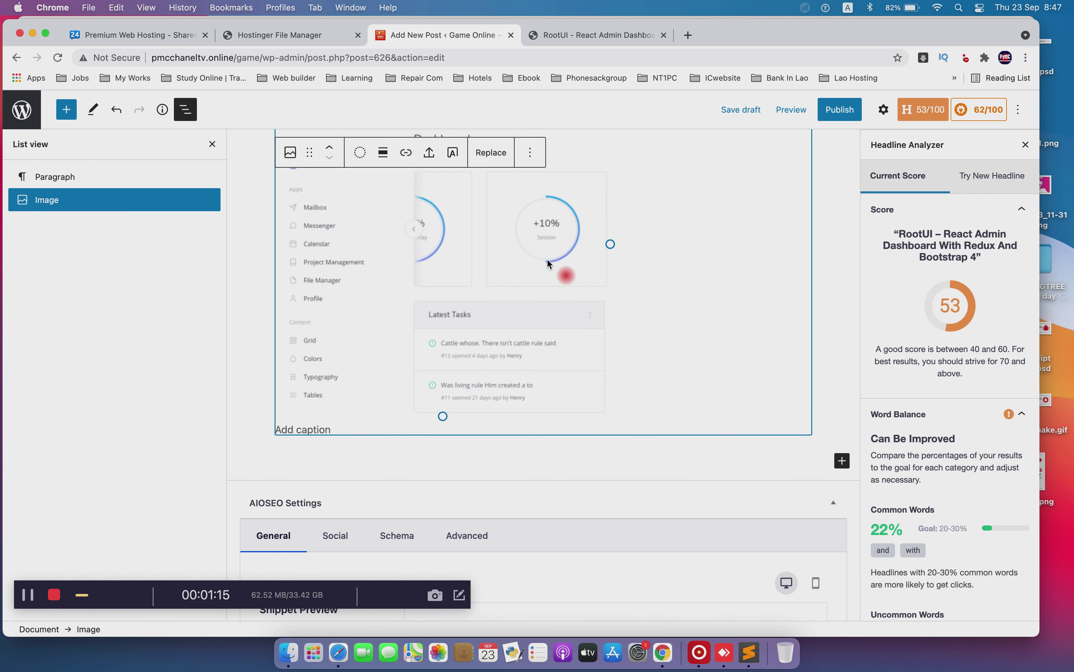
In the source article, select and copy the "Webpack and Gulp" paragraph through the Key Features Applications list, ending at "Profile with Activity"
left_click(566, 27)
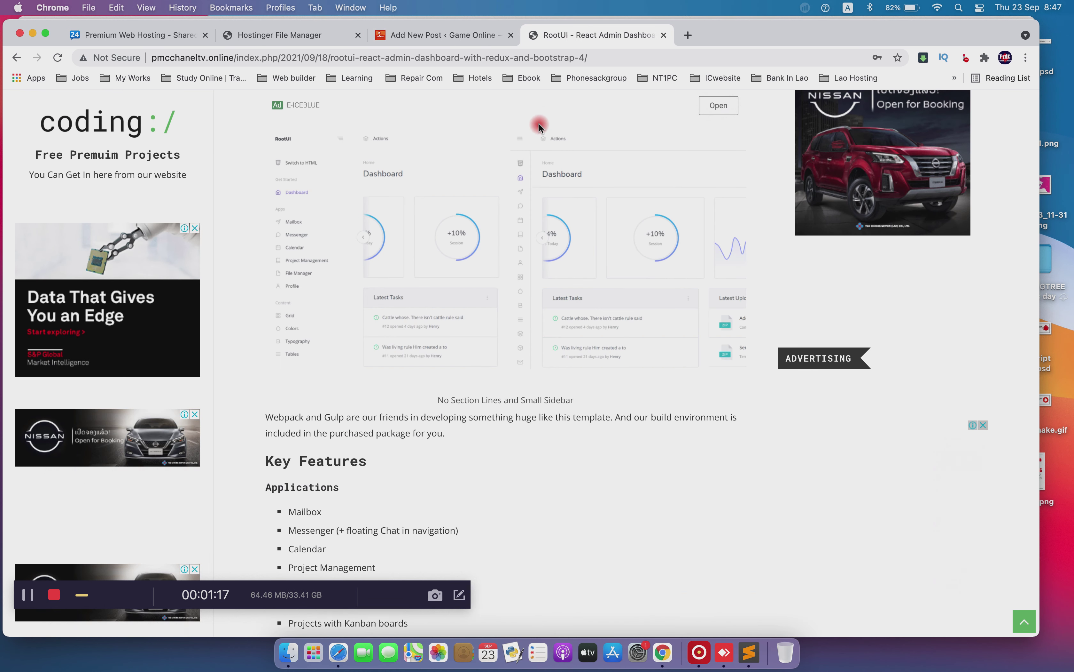
scroll(541, 147, "down", 5)
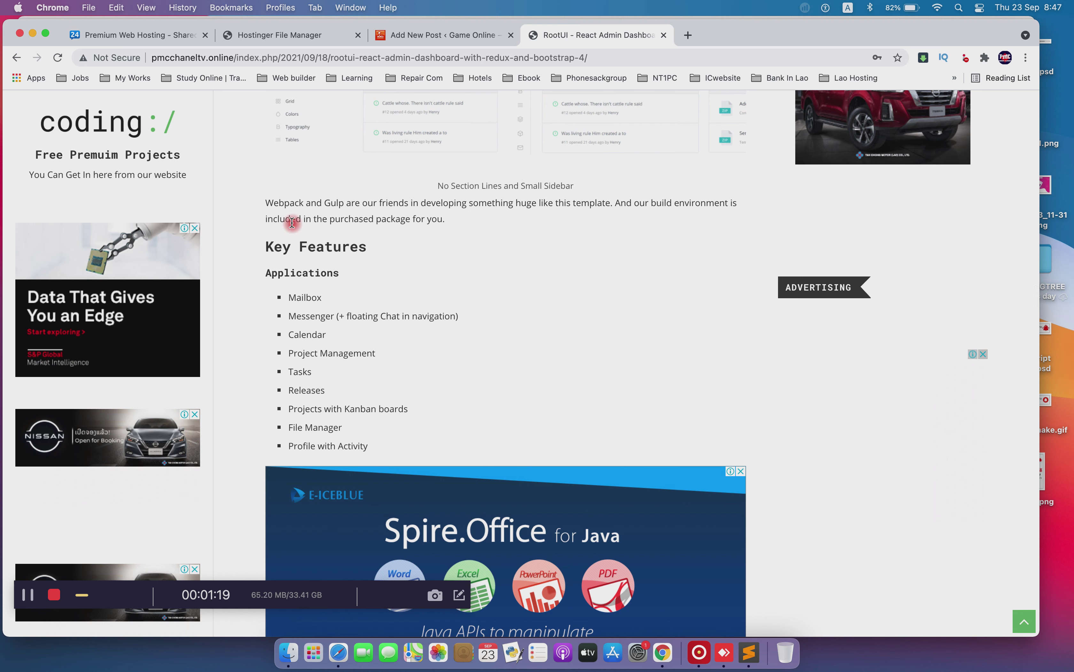
left_click_drag(269, 199, 433, 444)
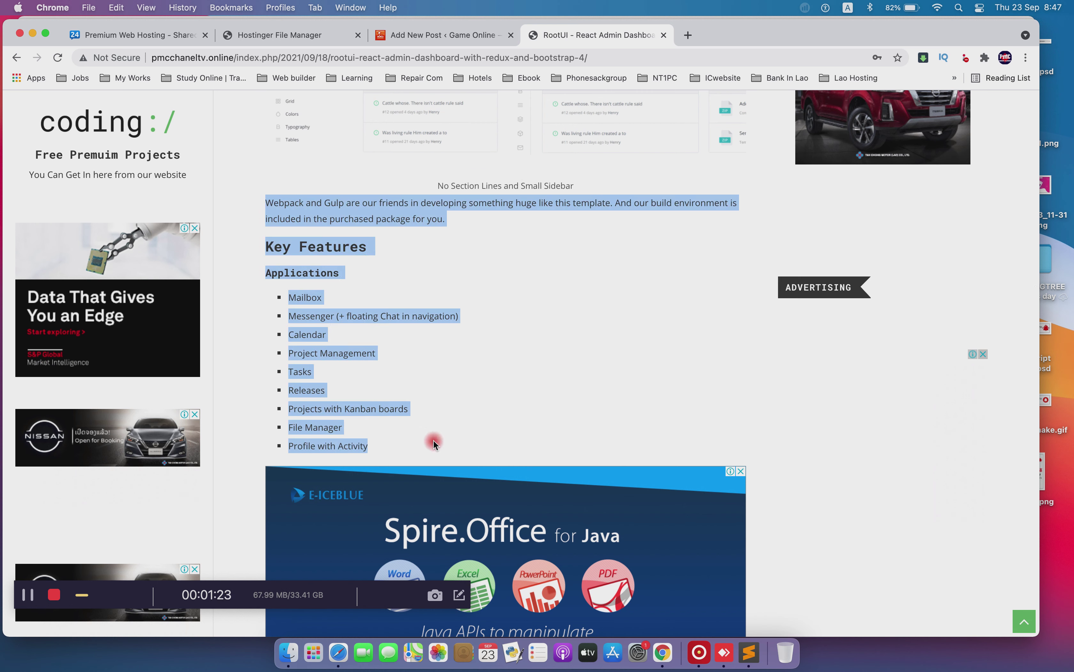
Paste the copied "Webpack and Gulp" text and Key Features list into a new paragraph below the post draft's image
left_click(411, 35)
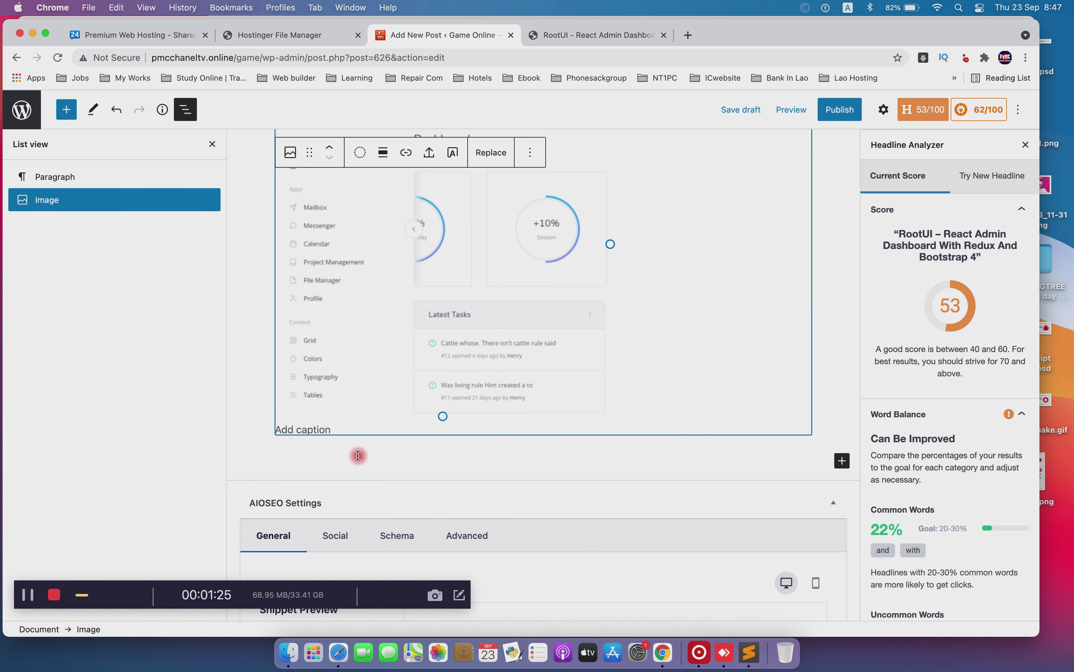
left_click(383, 451)
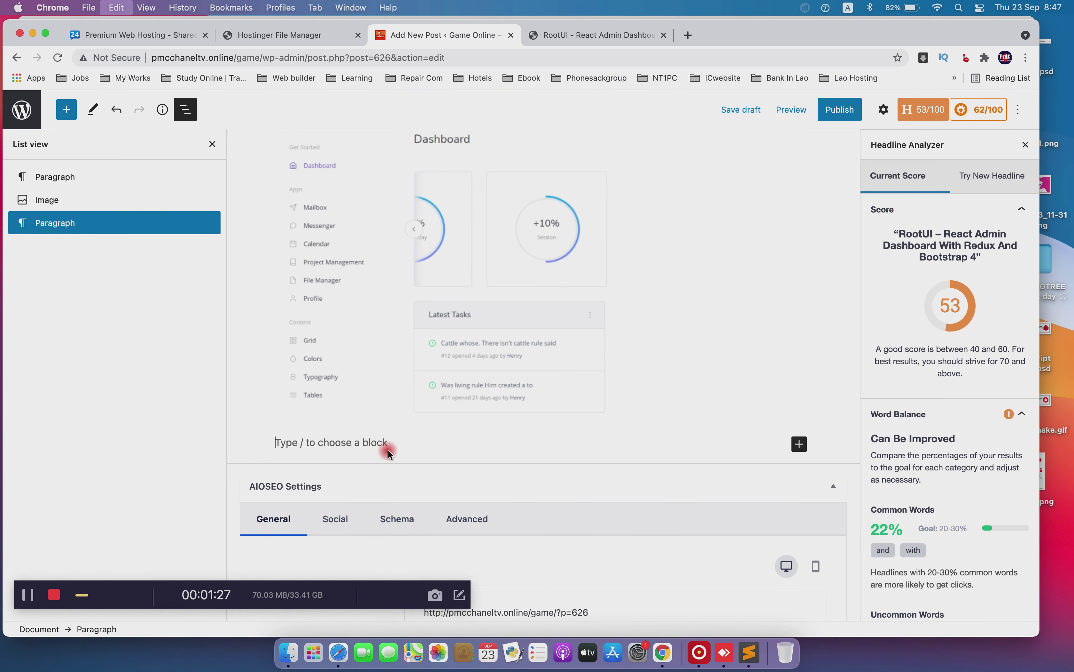
key("super+v")
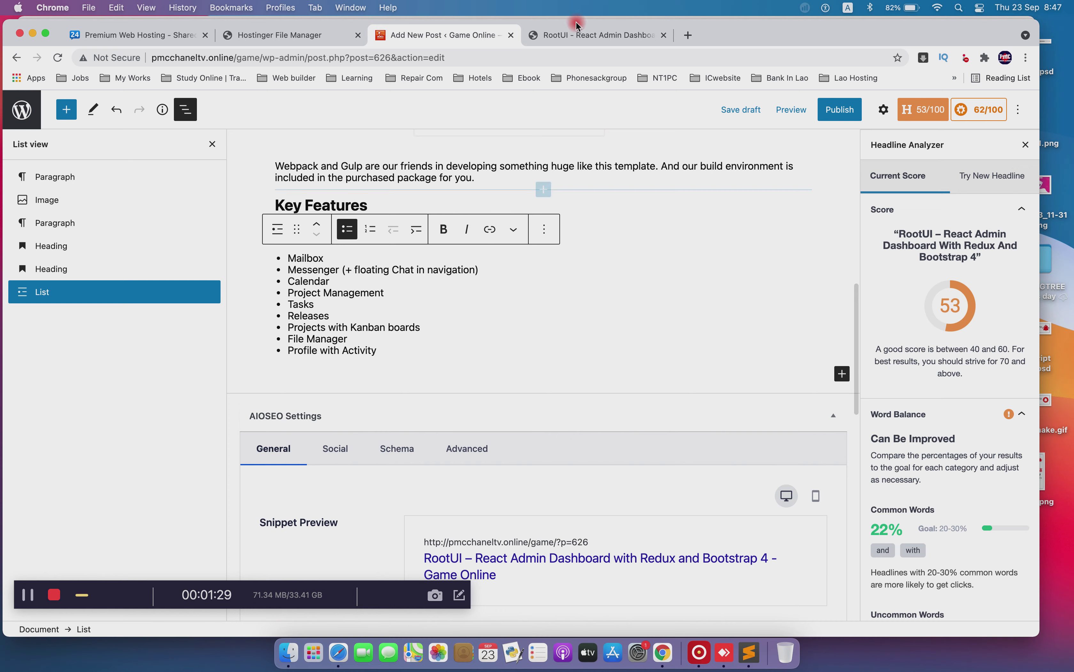
In the source article, copy the heading "Download Project from: RootUI – React Admin Dashboard with Redux and Bootstrap 4"
left_click(576, 35)
scroll(506, 127, "down", 10)
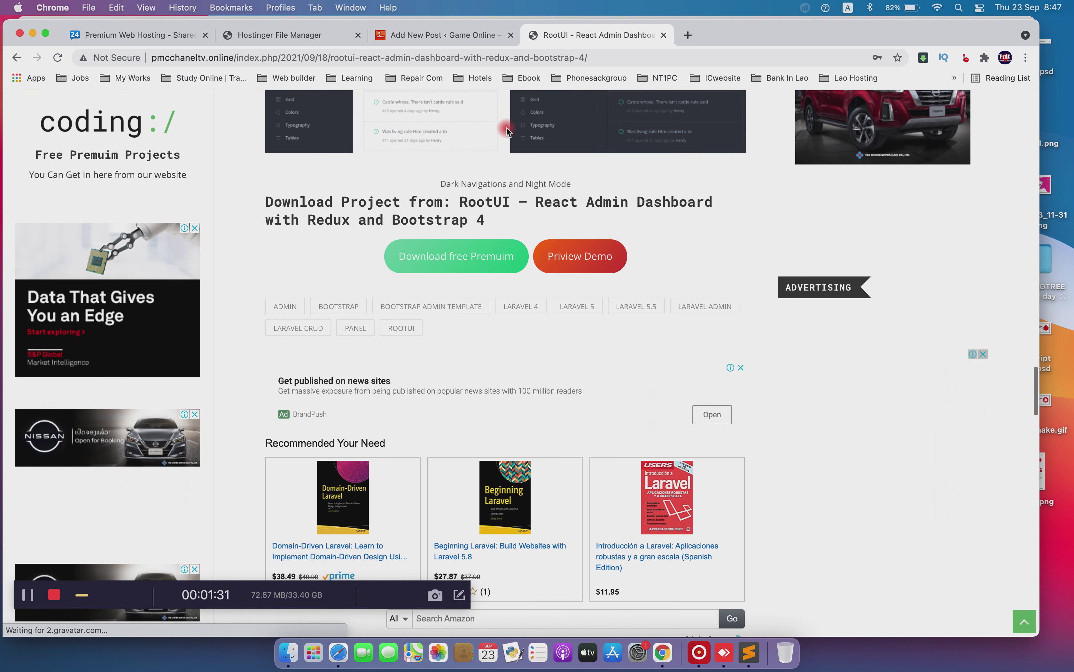
scroll(506, 126, "up", 3)
scroll(508, 130, "up", 4)
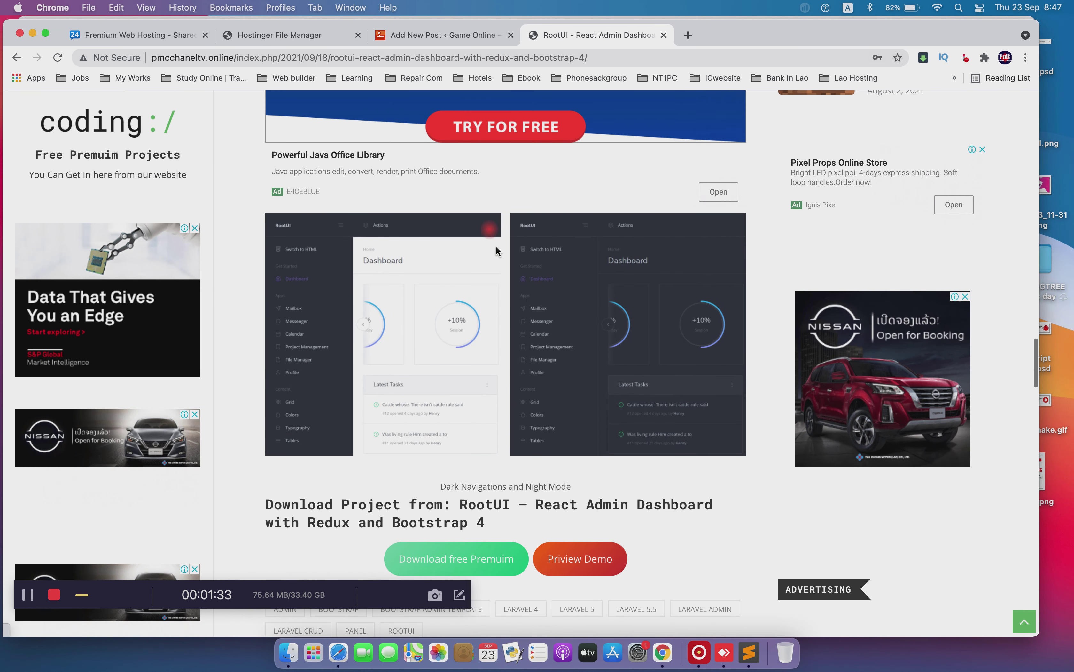
scroll(507, 275, "down", 2)
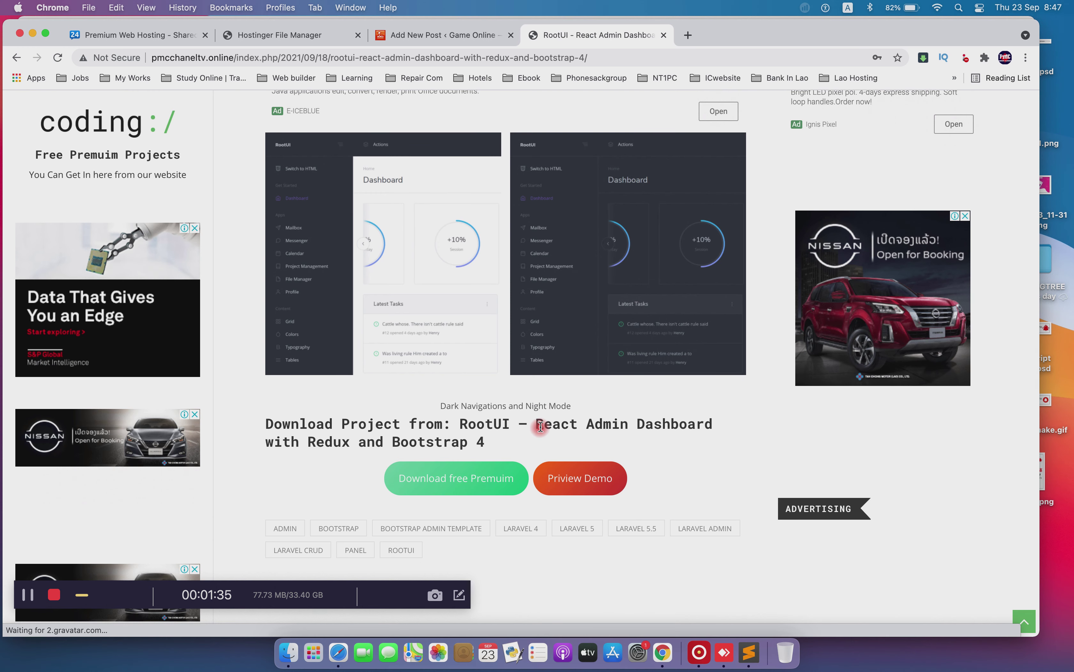
scroll(541, 426, "down", 2)
scroll(540, 426, "up", 5)
scroll(541, 426, "down", 2)
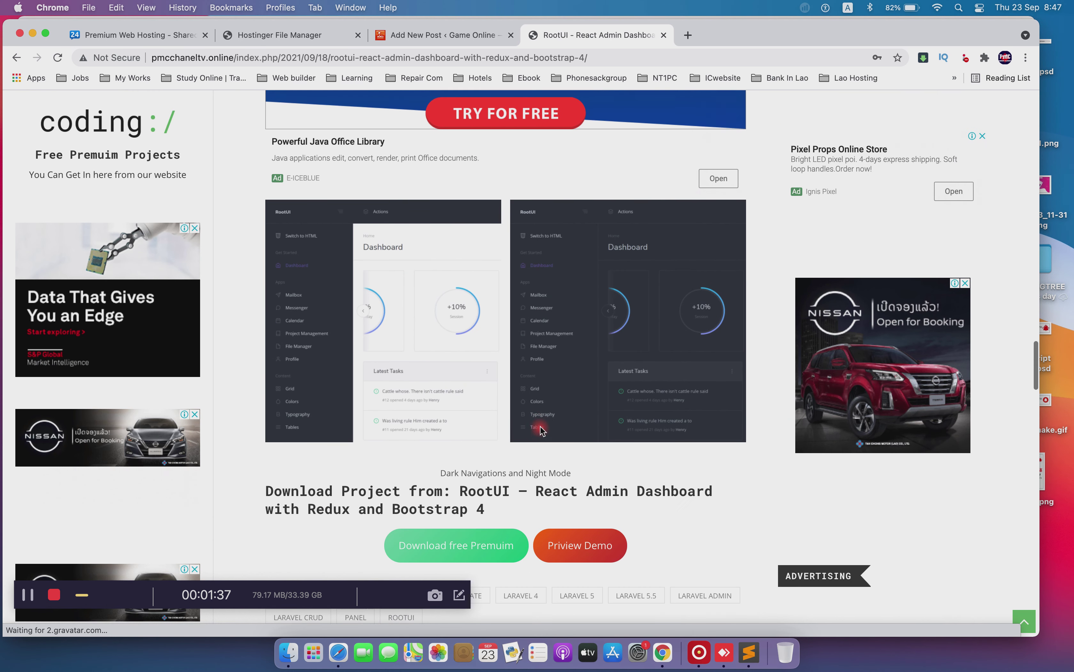
scroll(537, 426, "down", 2)
left_click_drag(486, 415, 265, 395)
key("super+c")
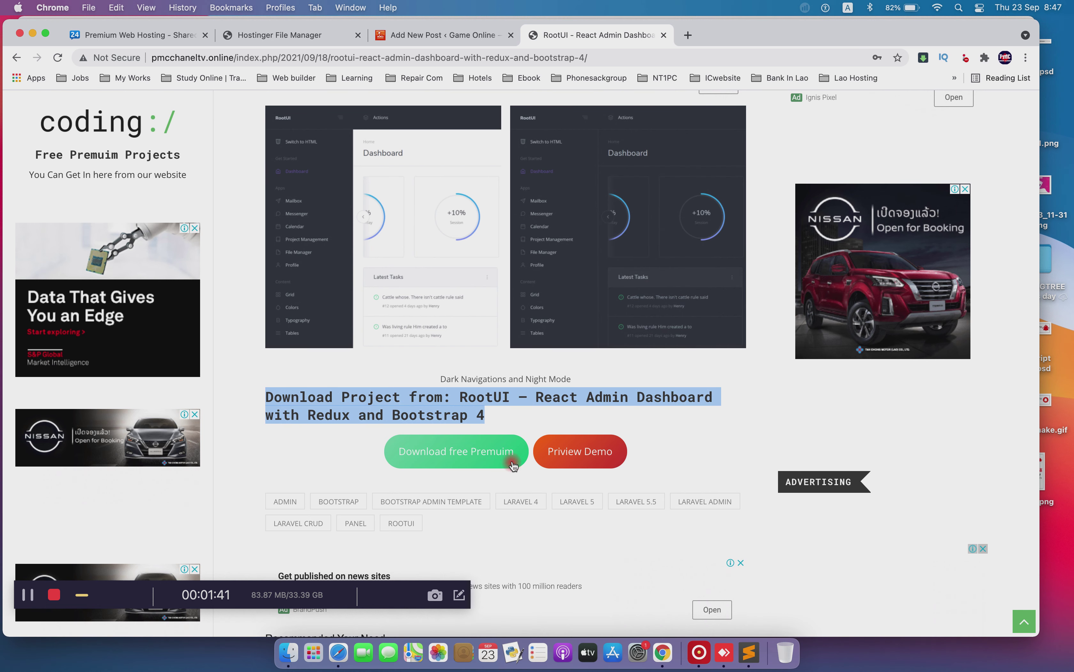
Paste the copied "Download Project from" line below the post draft's feature list and convert it to a heading block
left_click(460, 37)
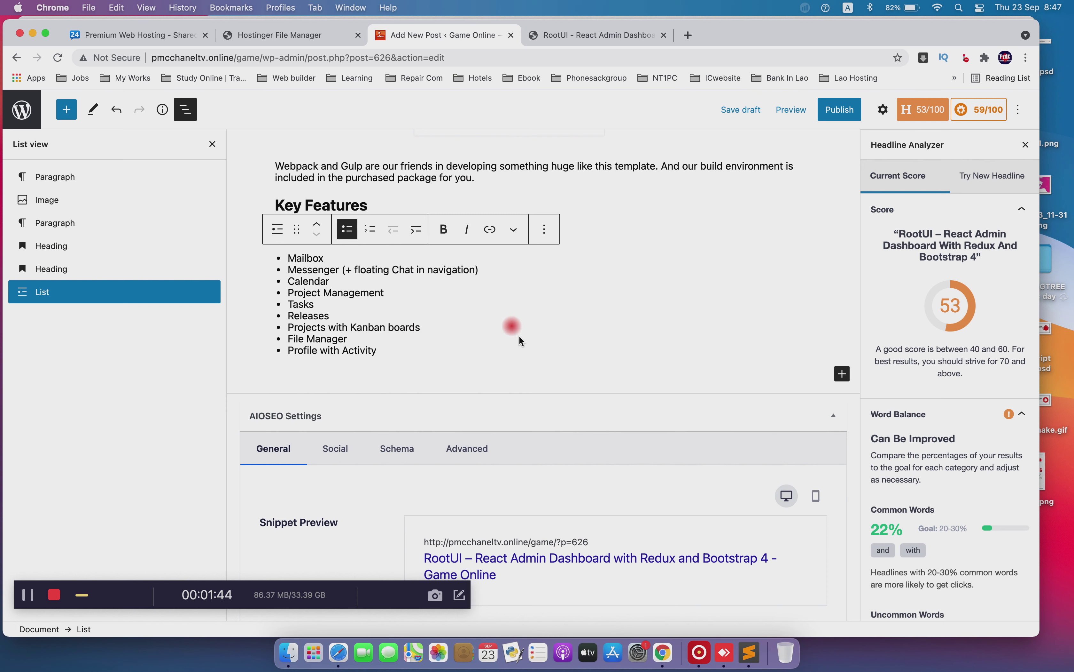
left_click(396, 360)
key("Return")
key("Return")
key("super+v")
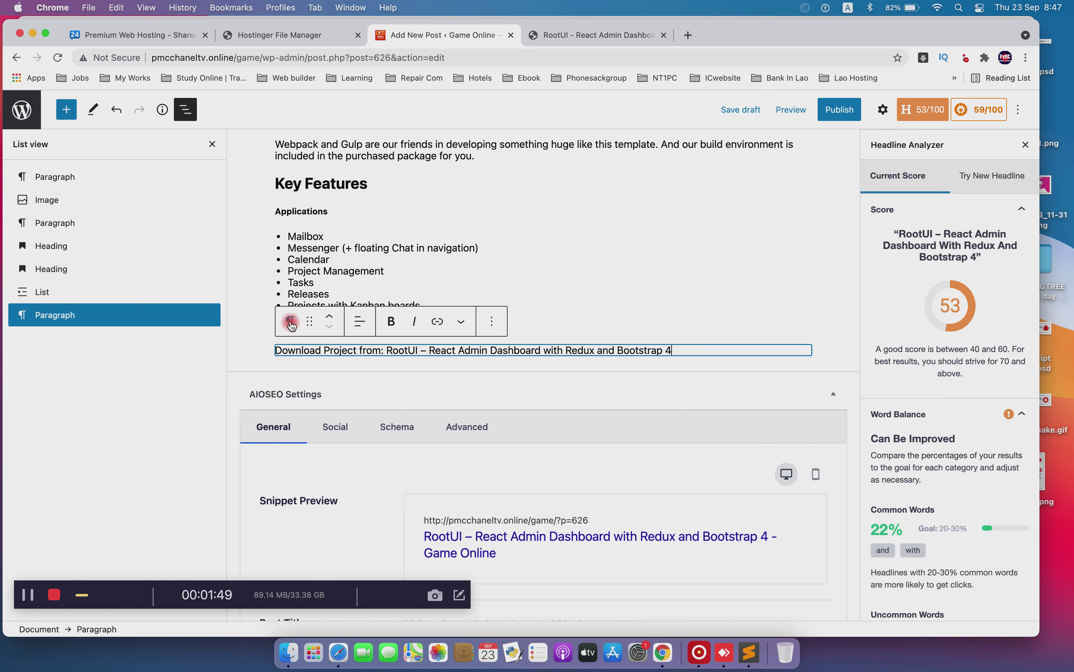
left_click(291, 322)
left_click(329, 384)
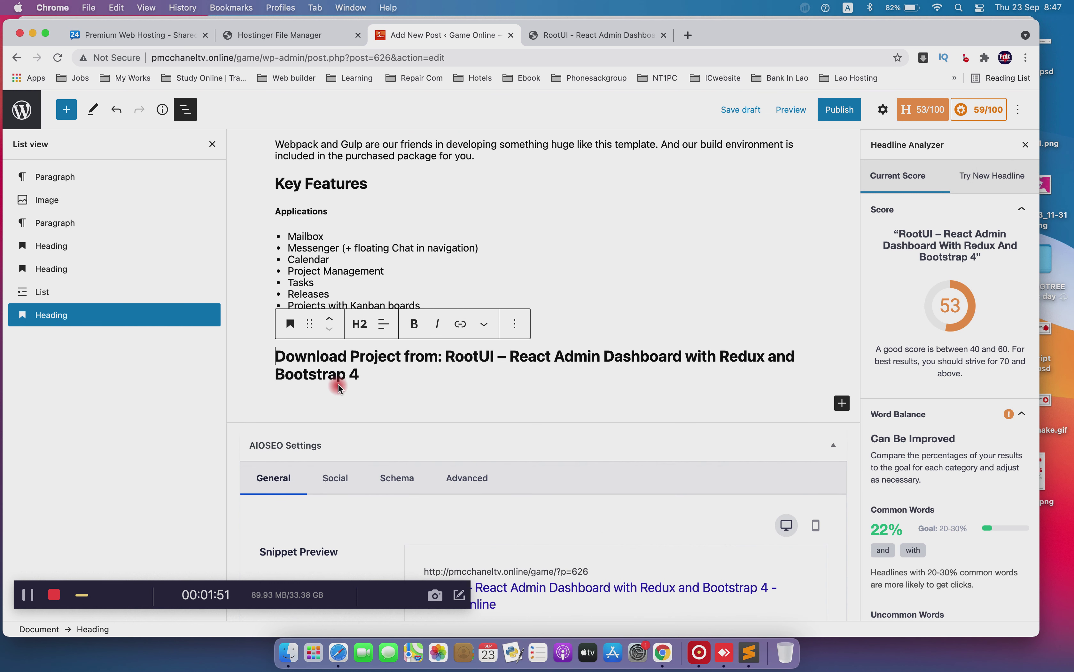
left_click(378, 324)
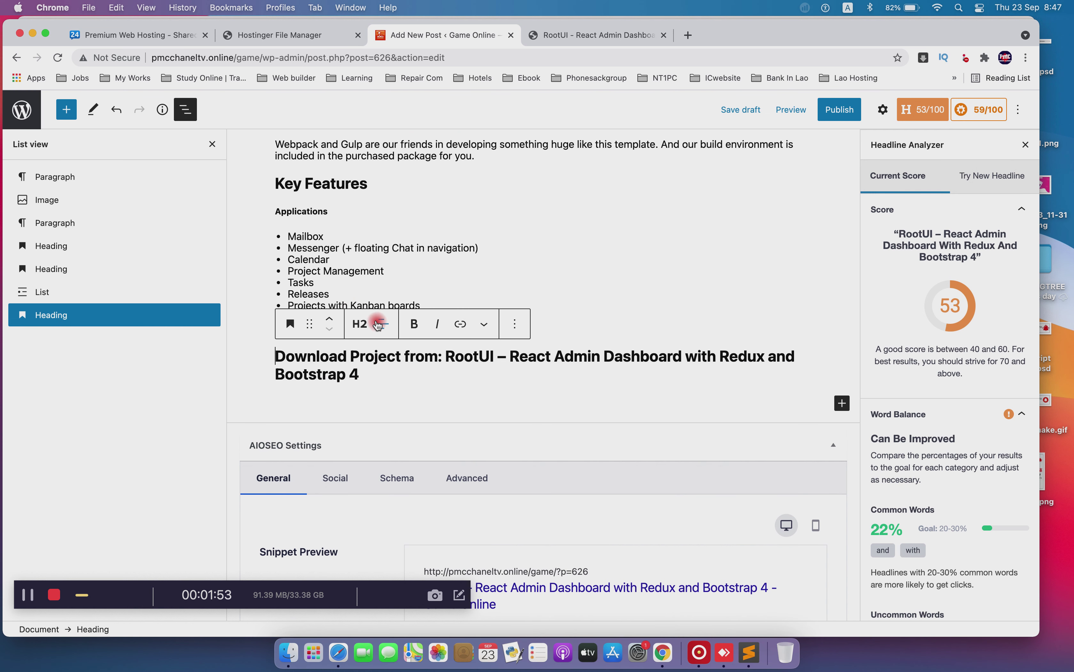
left_click(366, 328)
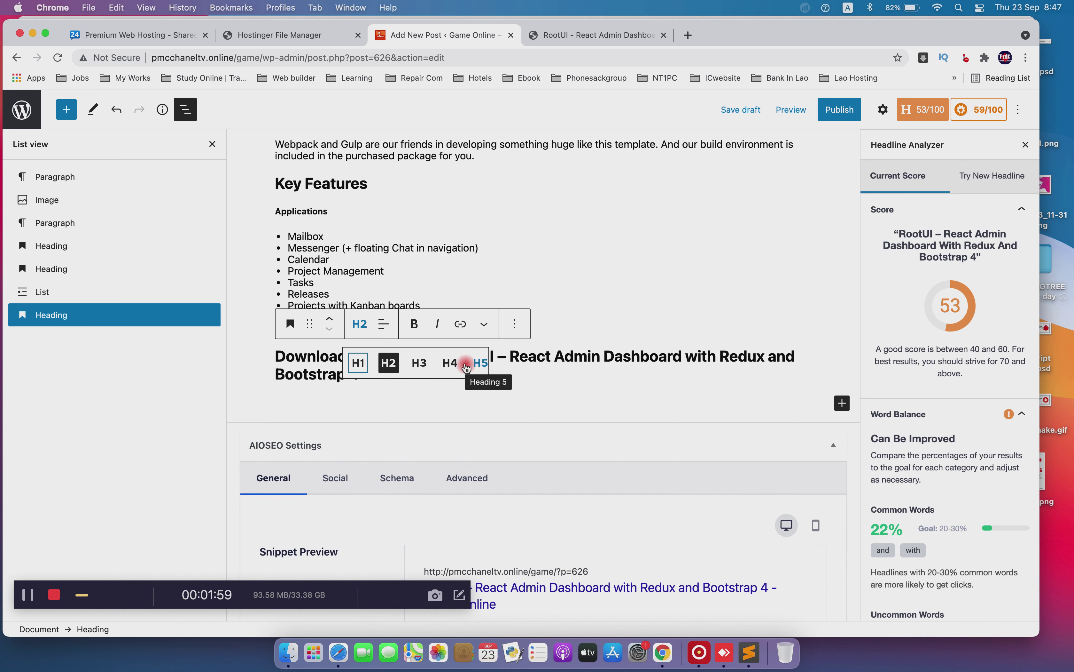
scroll(482, 368, "right", 2)
scroll(466, 368, "left", 2)
scroll(466, 367, "right", 2)
scroll(465, 367, "left", 2)
scroll(465, 367, "right", 2)
left_click(529, 373)
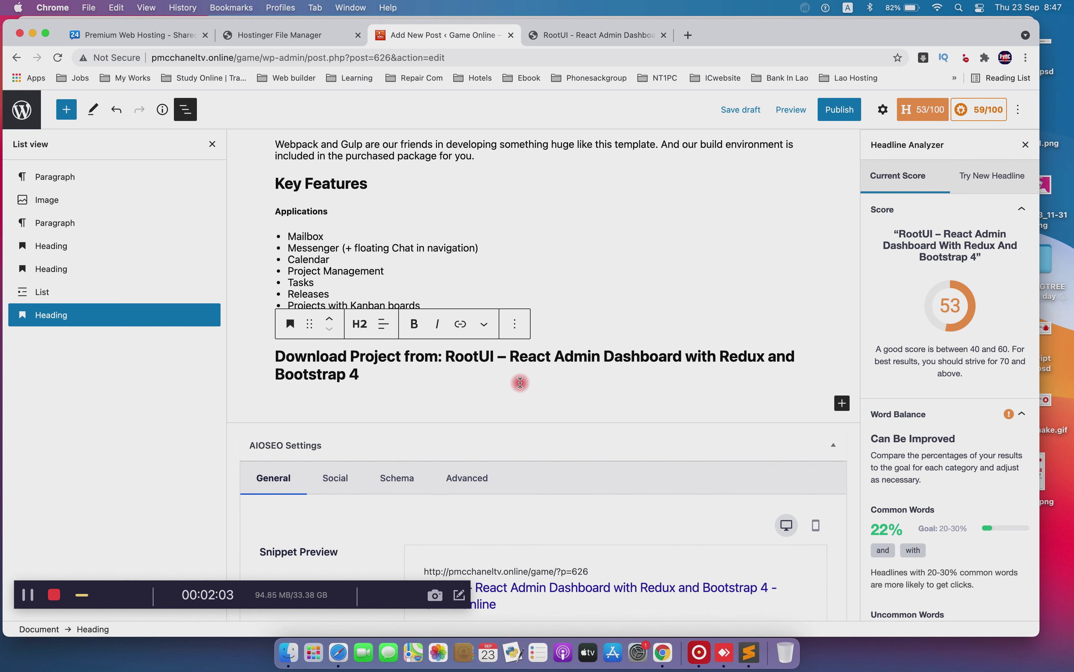
Insert a Buttons block below the "Download Project from" heading in the post draft
left_click(842, 402)
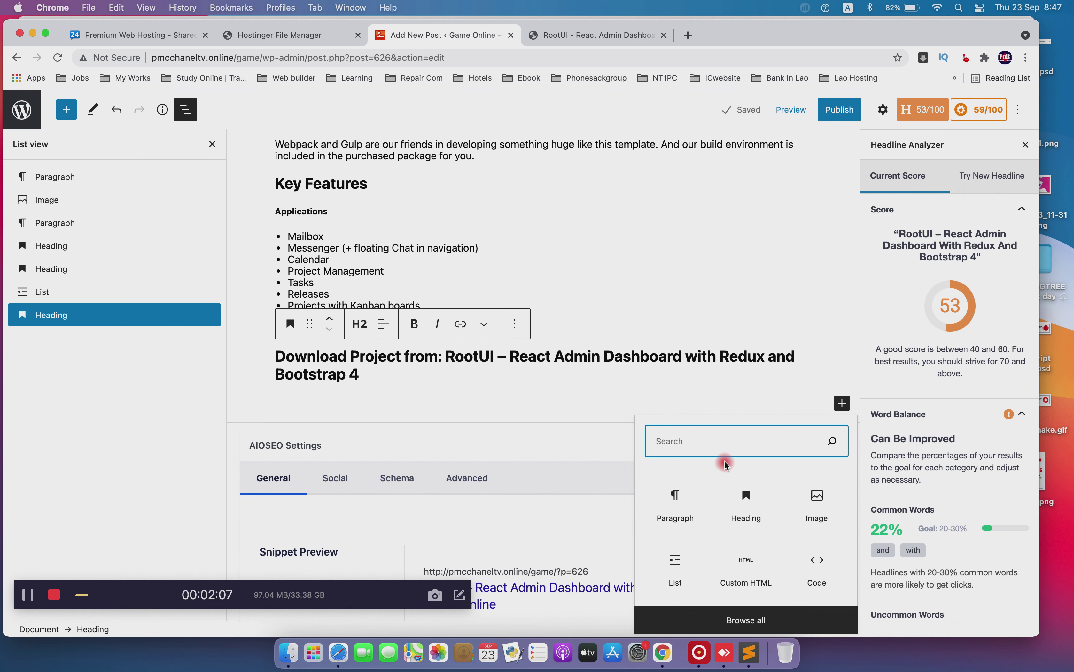
type("bu")
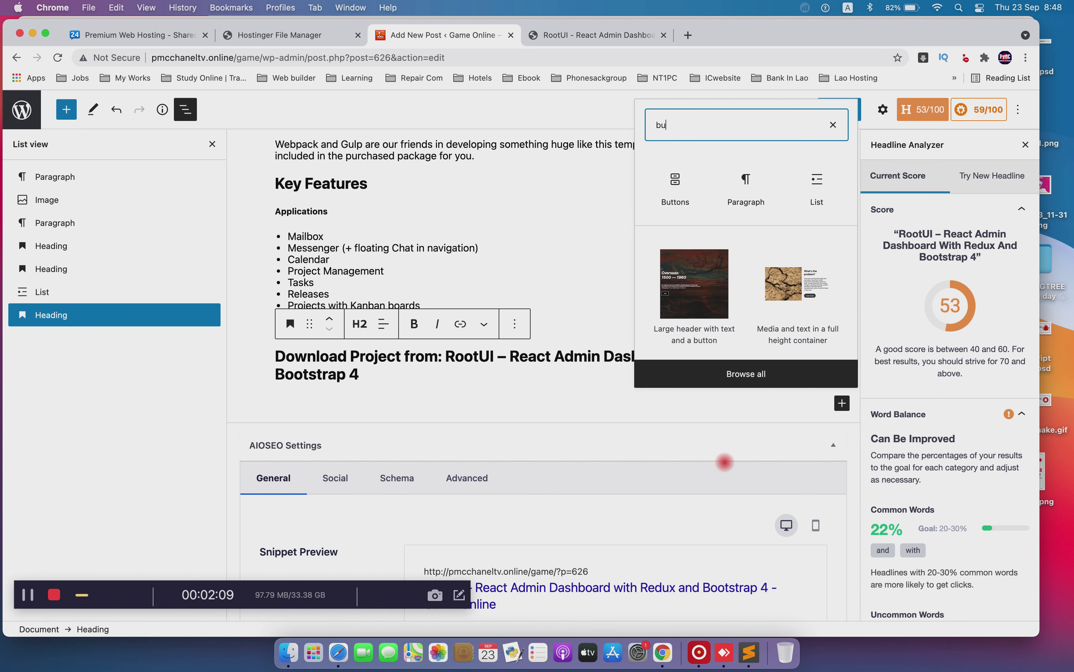
left_click(667, 192)
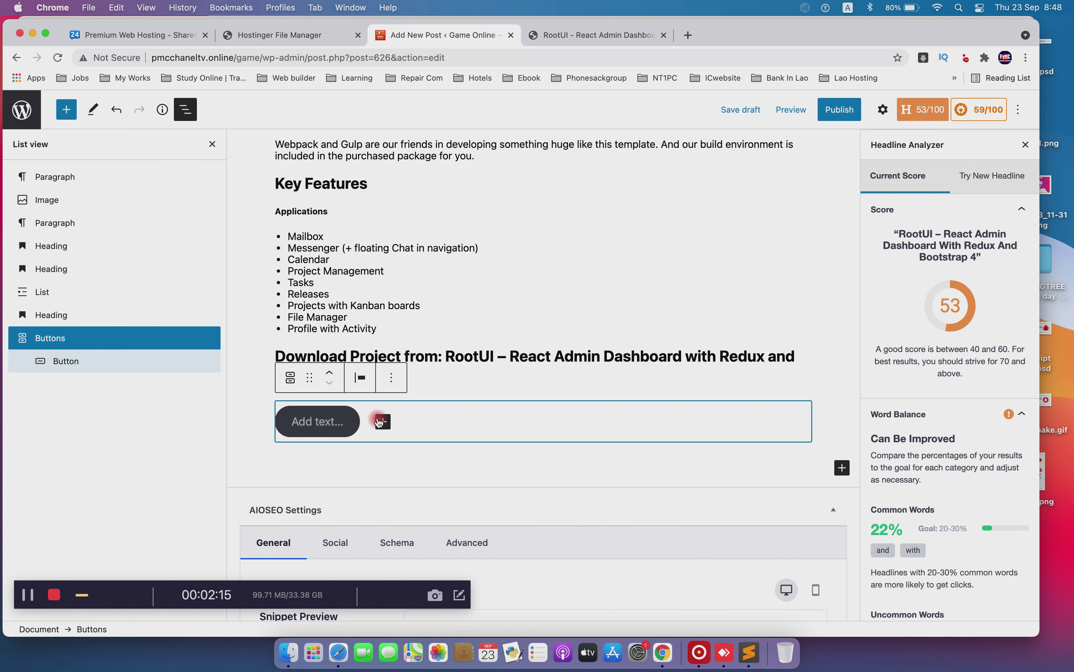
Check the button labels in the source article and label the draft's first button "Download free Premuim"
left_click(600, 38)
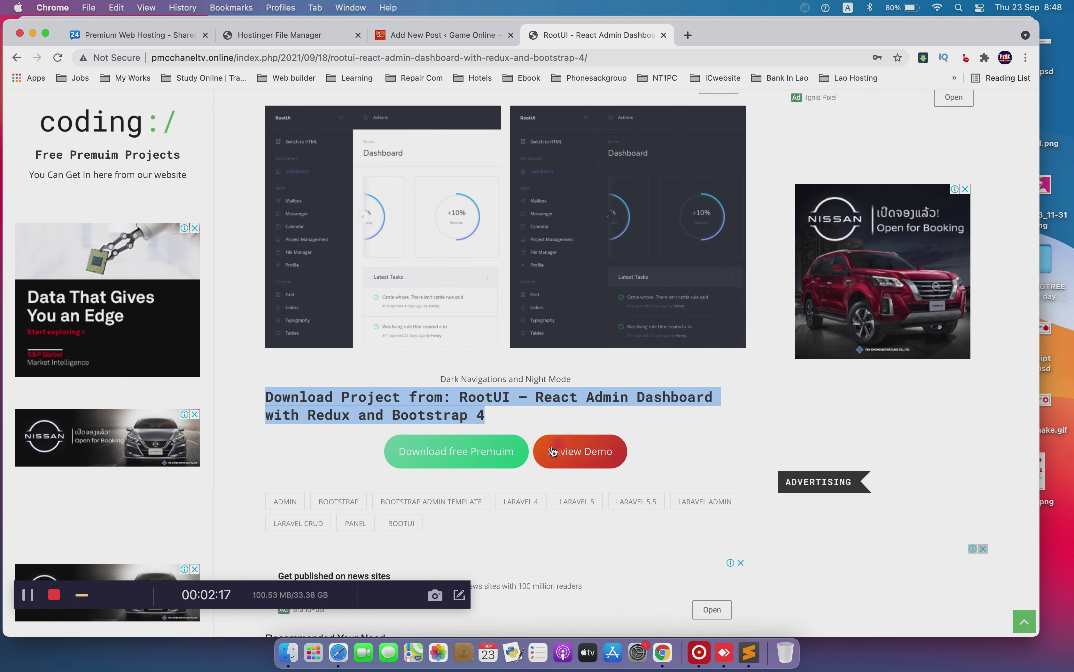
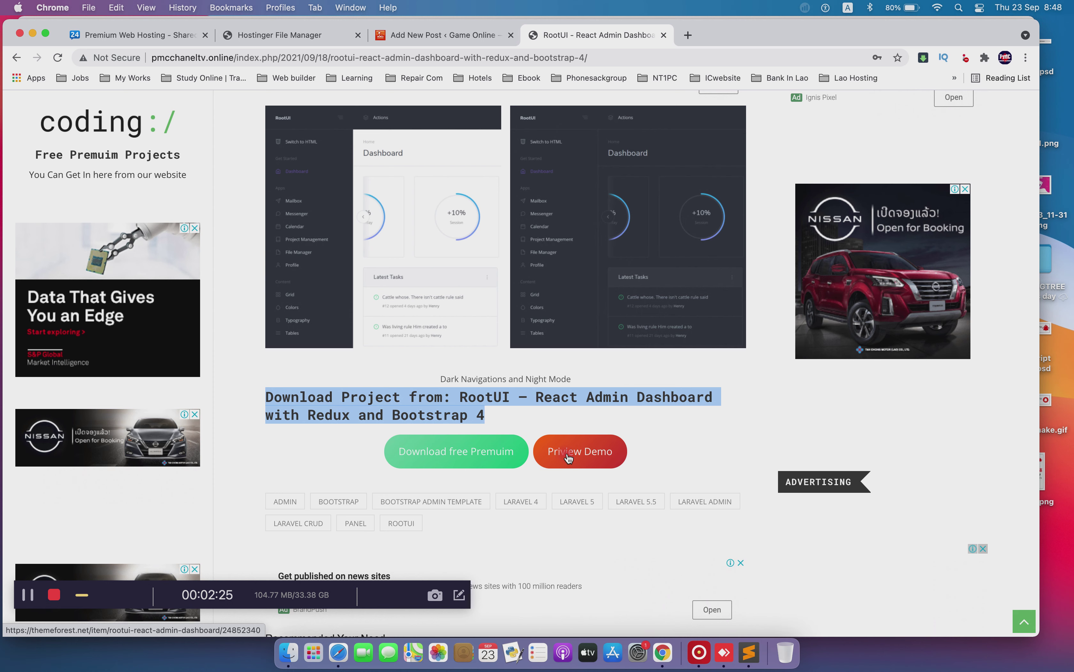
left_click(404, 35)
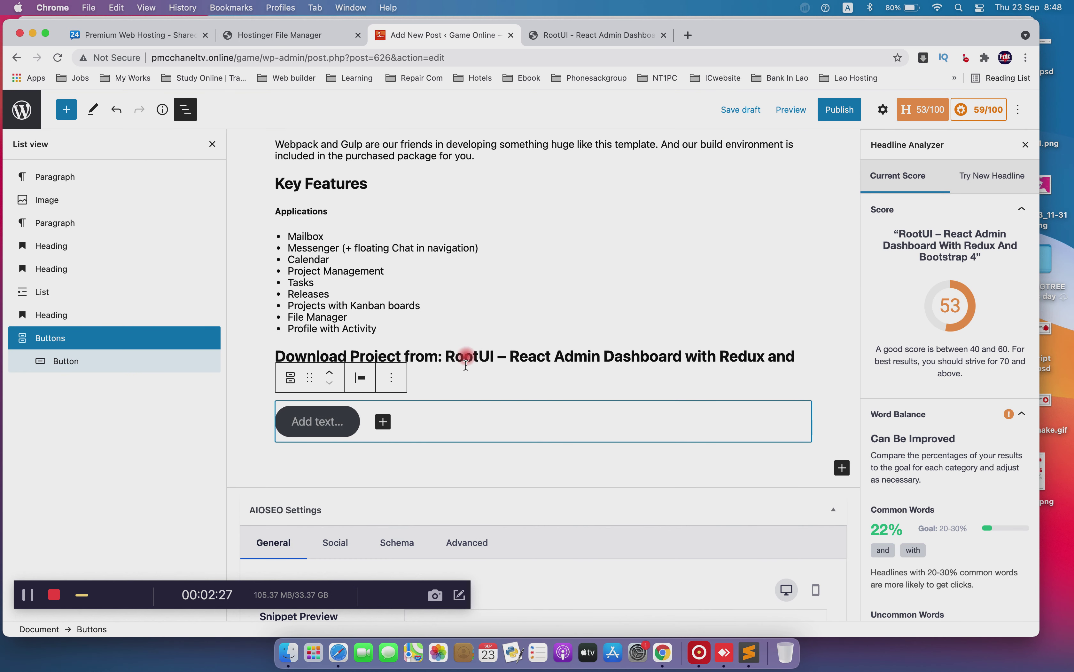
left_click(331, 430)
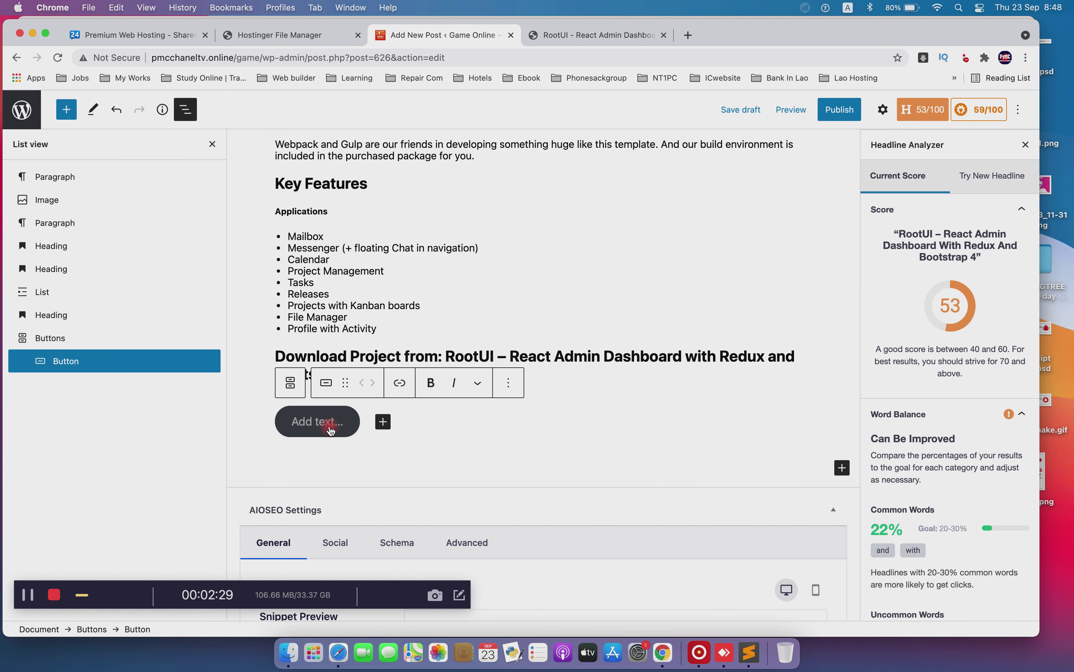
type("Do")
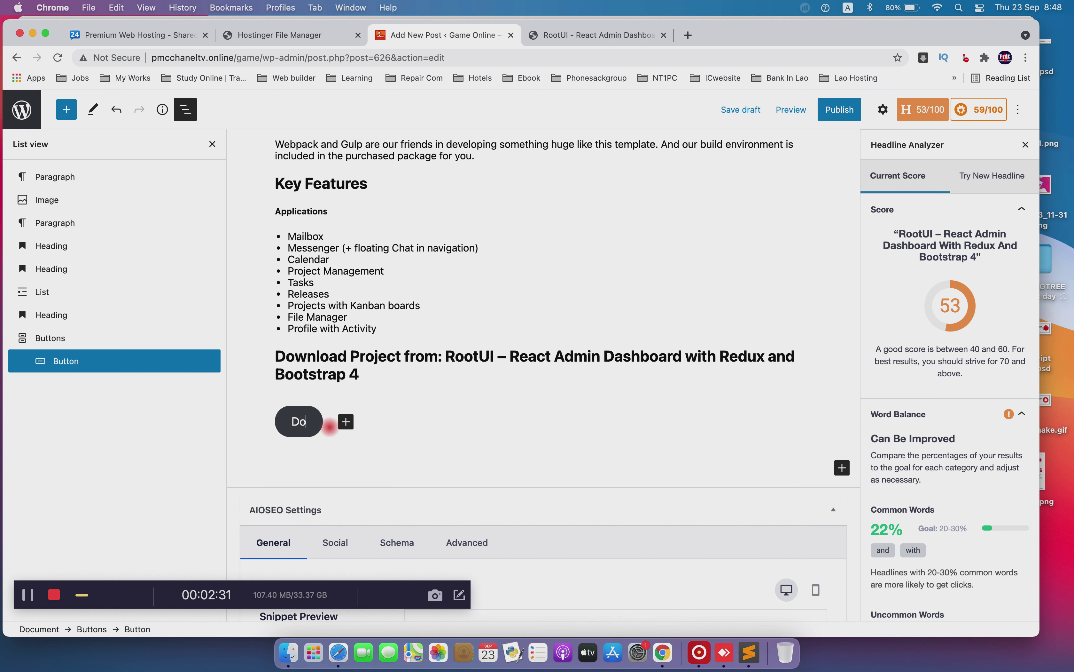
type("wnload free")
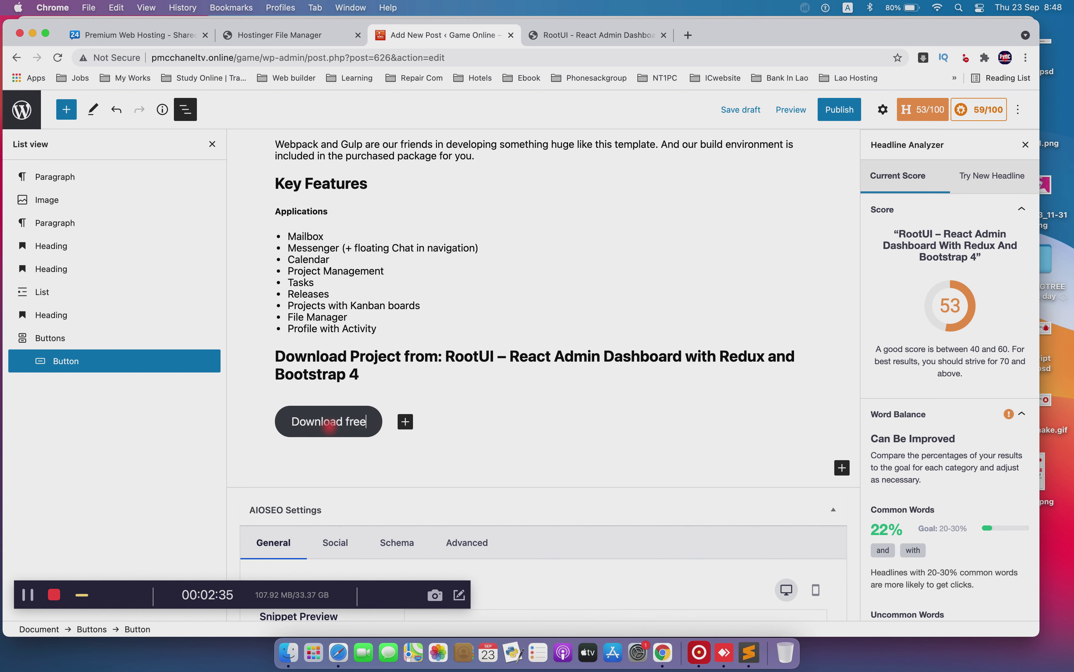
type(" Pre")
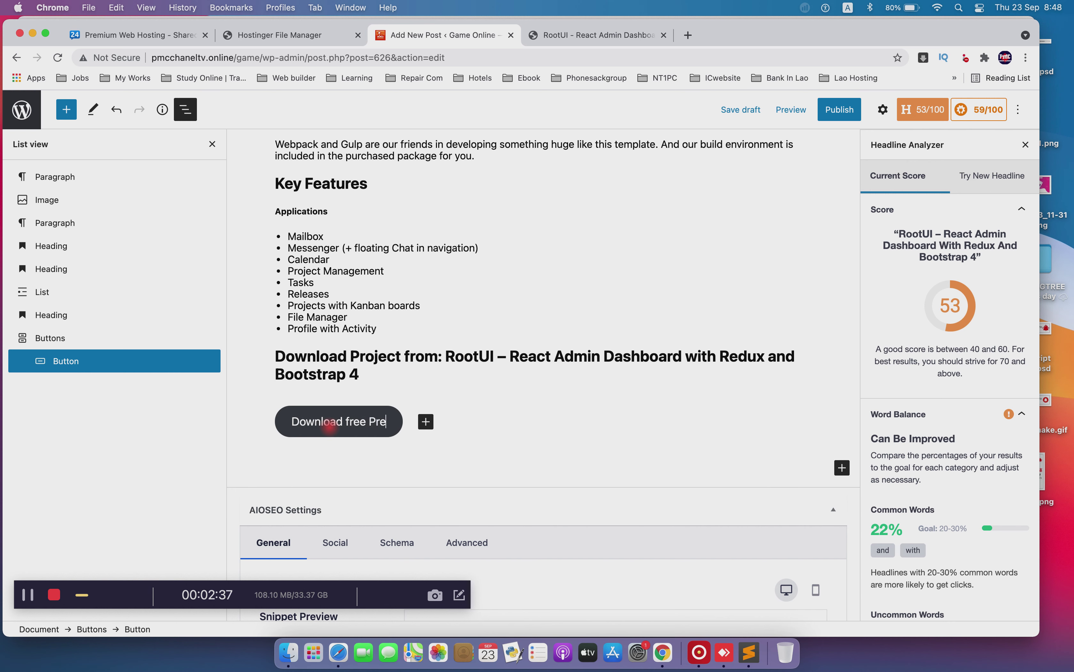
type("muim")
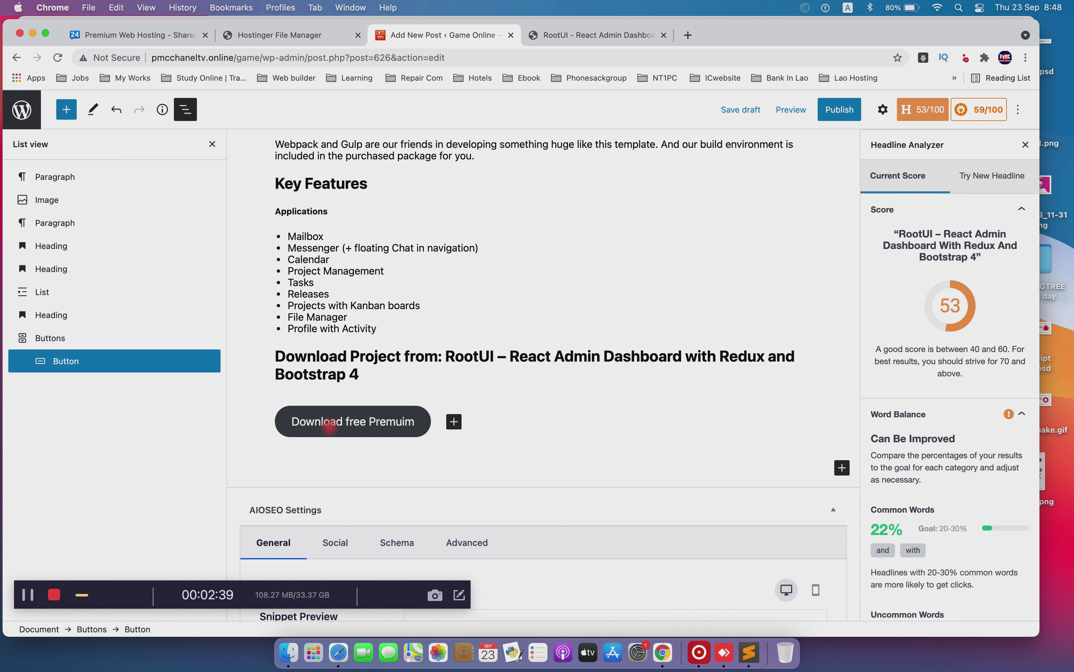
Add a second button beside "Download free Premuim" and label it "Preview Demo"
left_click(454, 422)
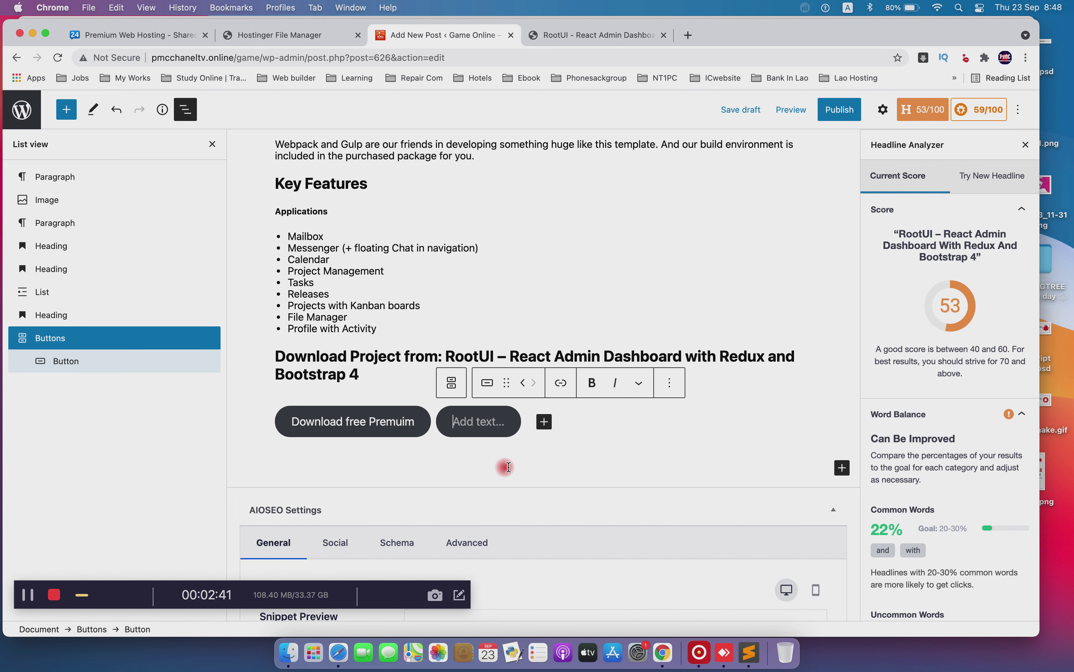
type("v")
key("BackSpace")
key("BackSpace")
type("e")
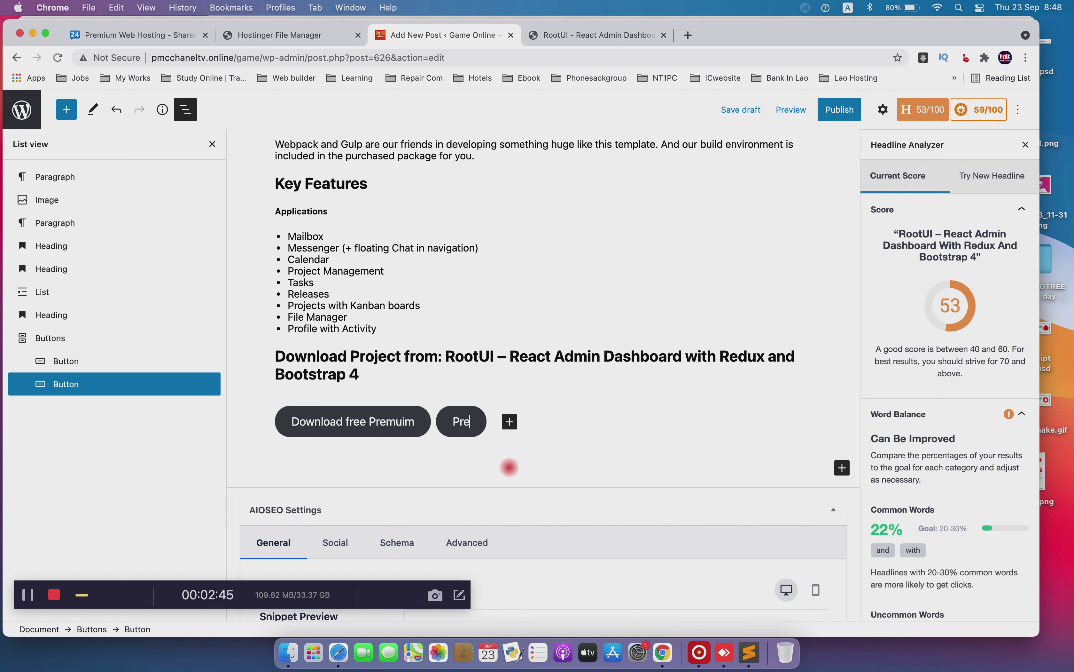
type("view")
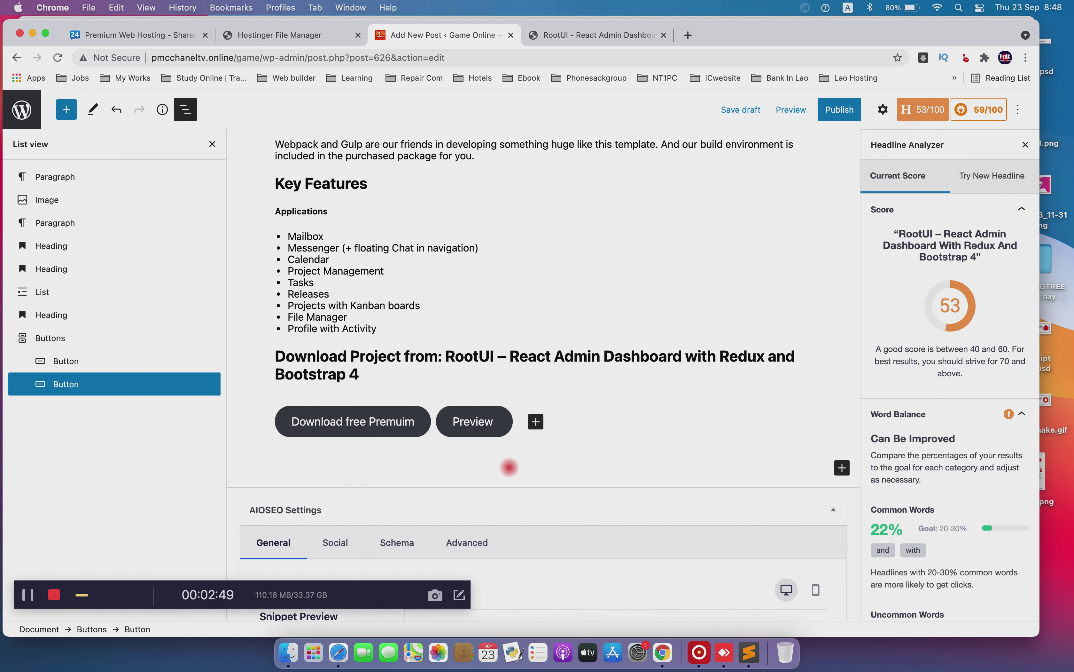
type(" Demo")
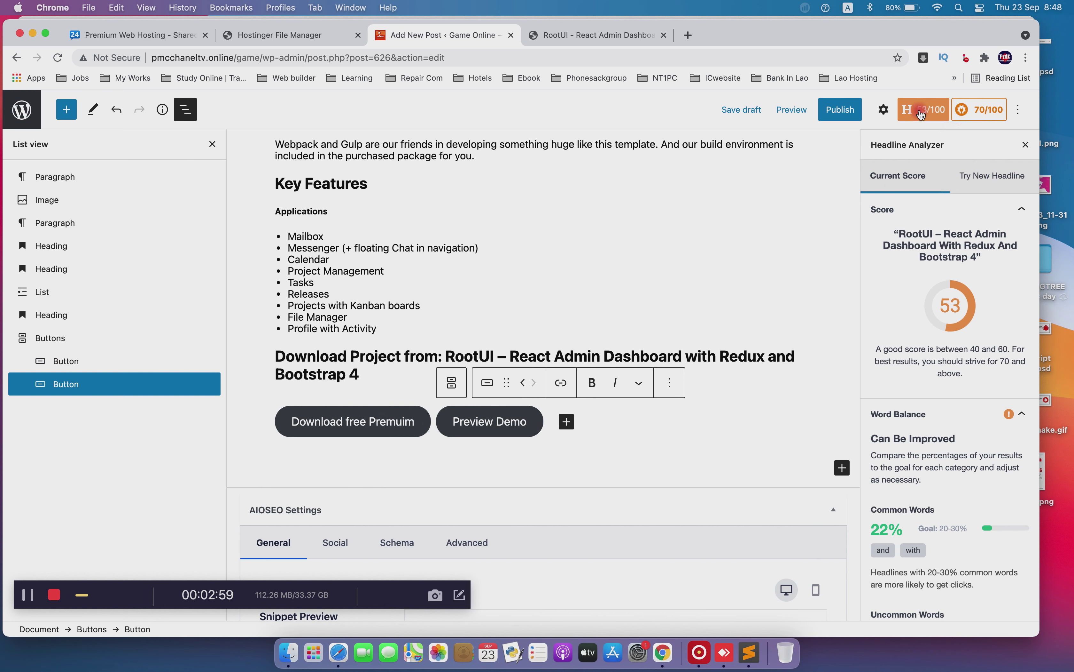
left_click(559, 460)
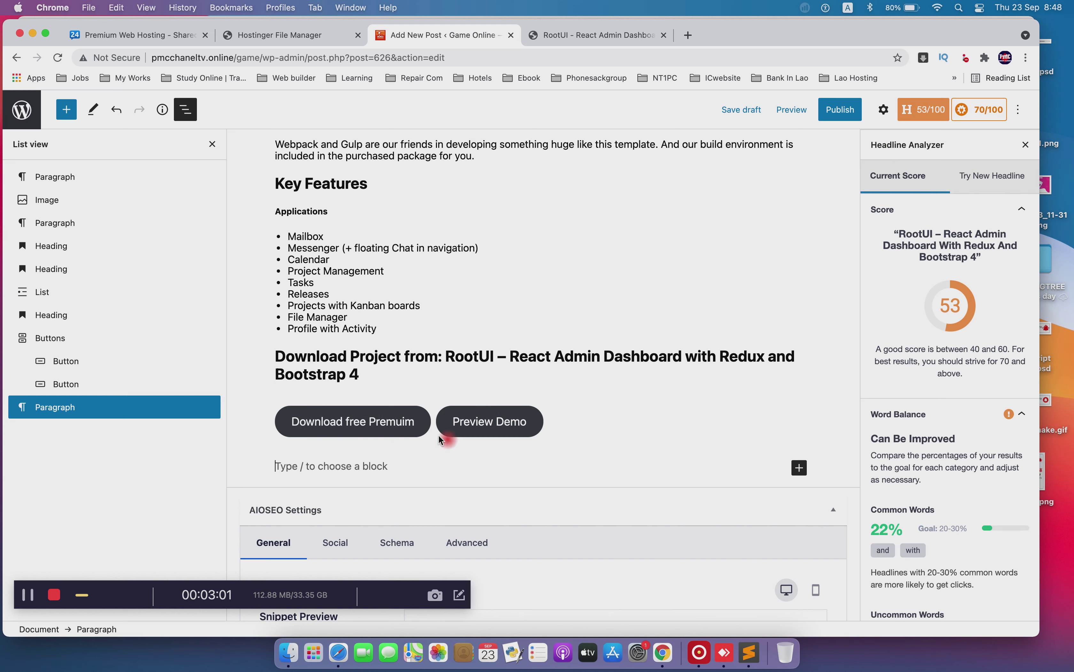
left_click(397, 424)
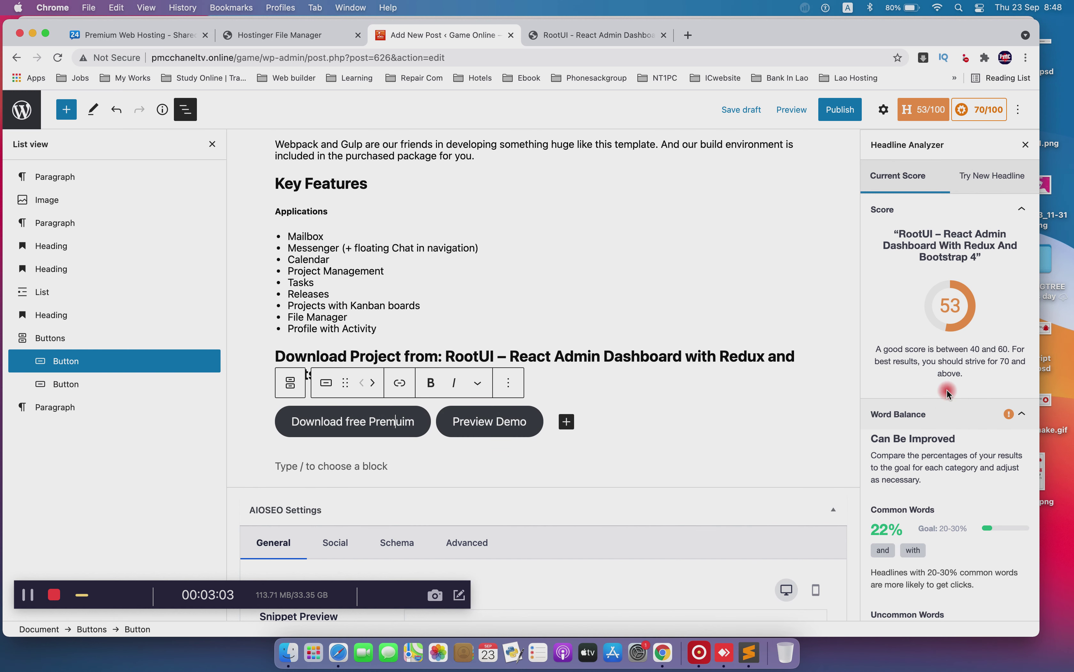
scroll(937, 488, "down", 15)
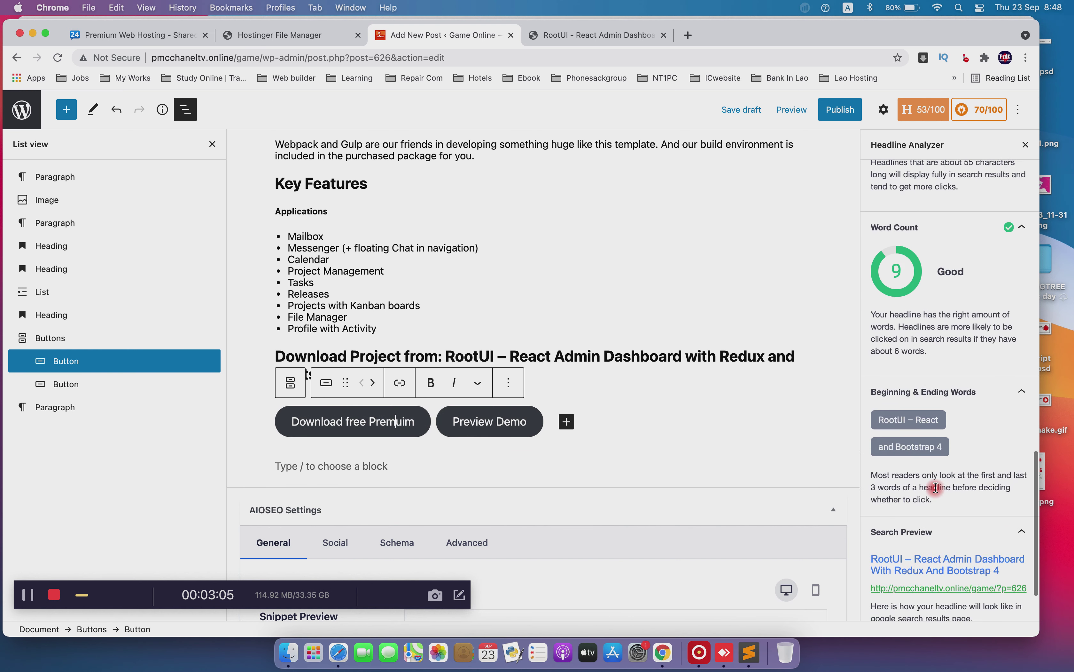
scroll(936, 487, "down", 2)
scroll(928, 421, "up", 10)
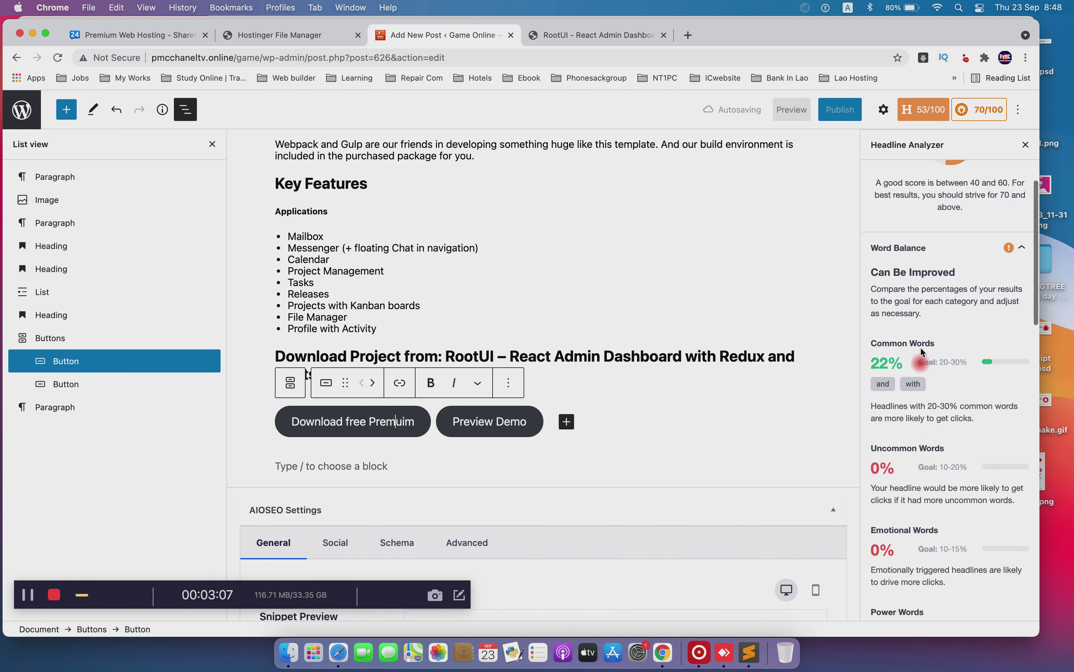
scroll(921, 352, "up", 2)
left_click(524, 445)
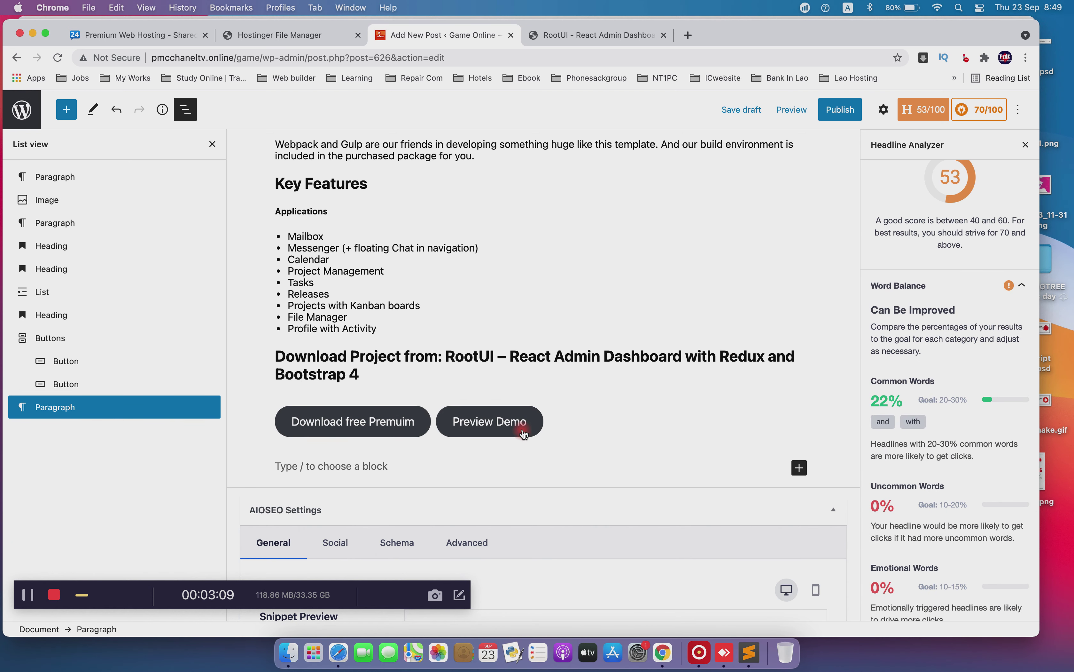
left_click(524, 433)
left_click(417, 425)
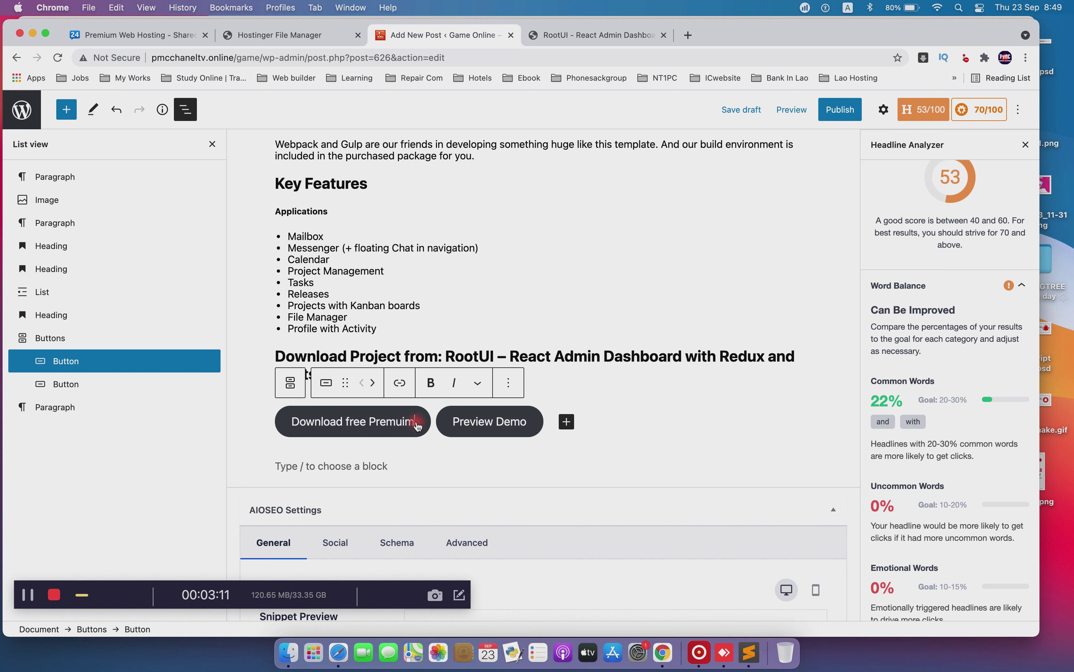
left_click(375, 473)
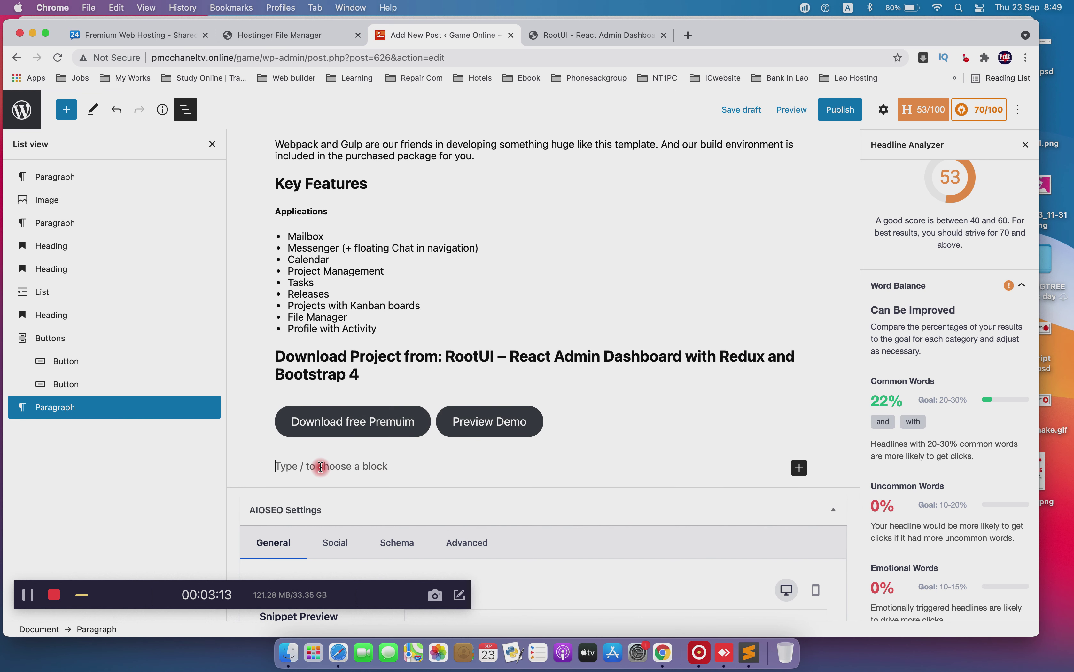
type("f")
left_click(483, 441)
left_click(513, 395)
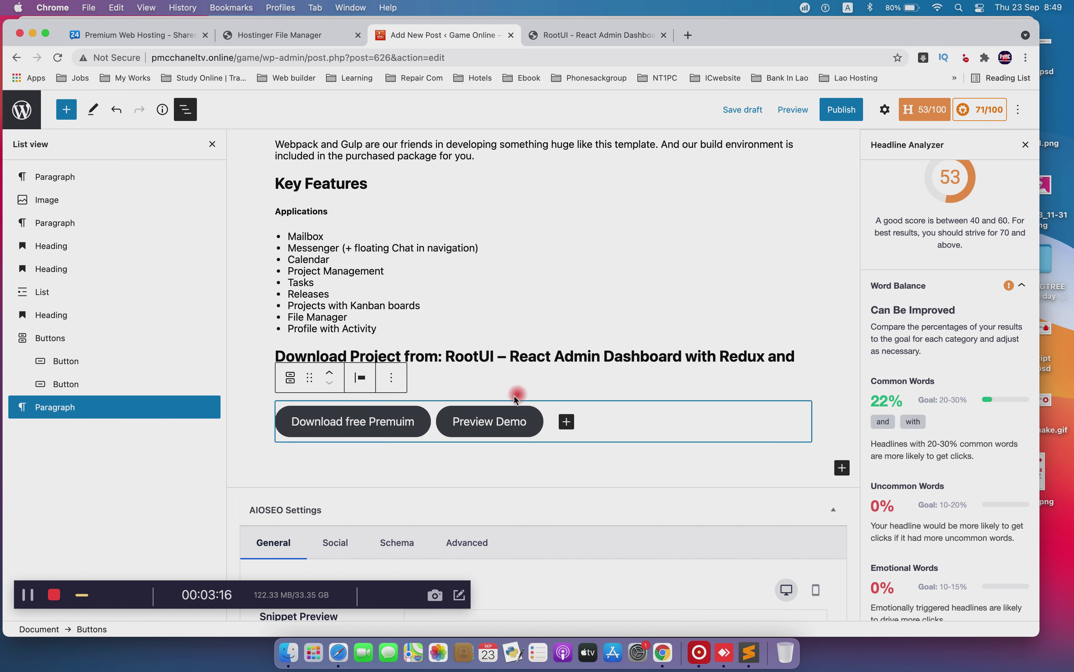
left_click(483, 421)
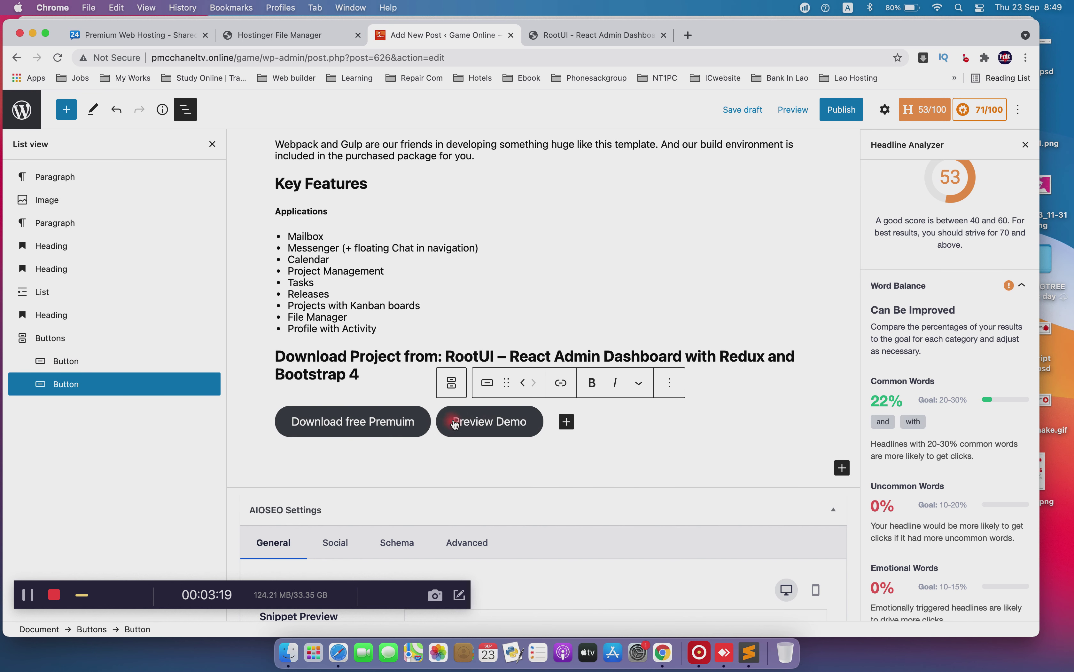
Close the Headline Analyzer and choose the Fill style for the "Download free Premuim" button
left_click(1019, 285)
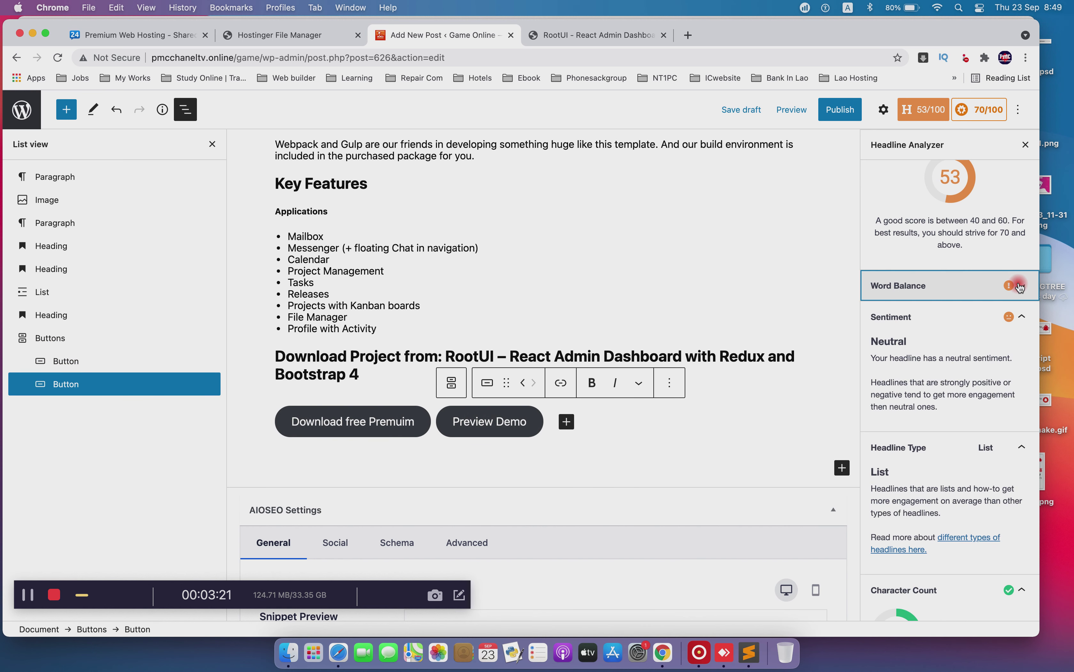
left_click(1026, 146)
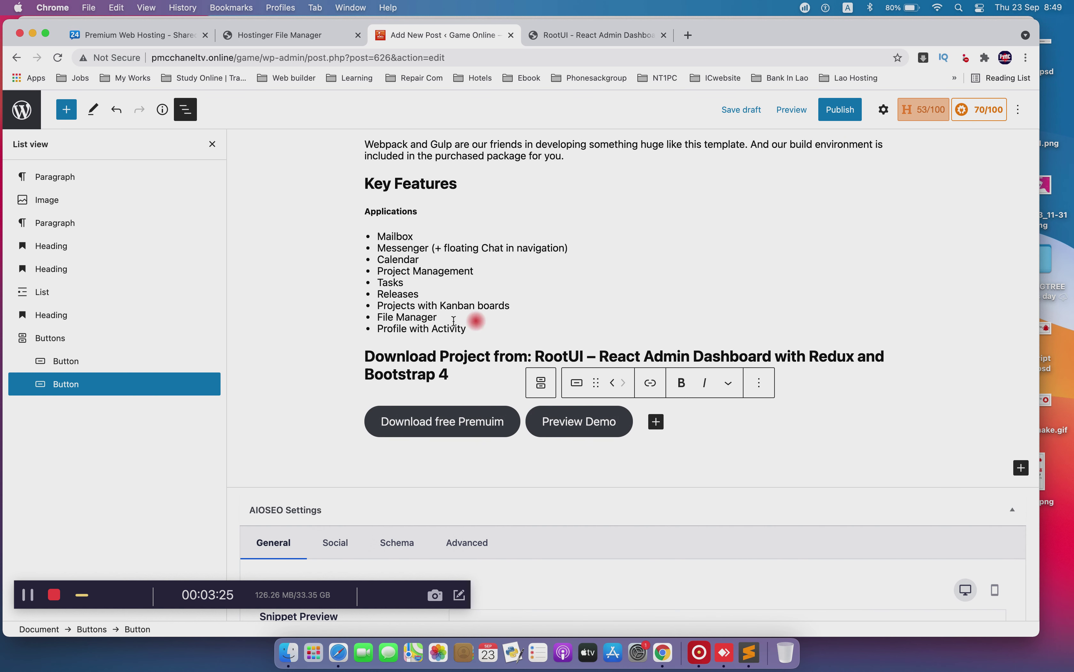
left_click(428, 431)
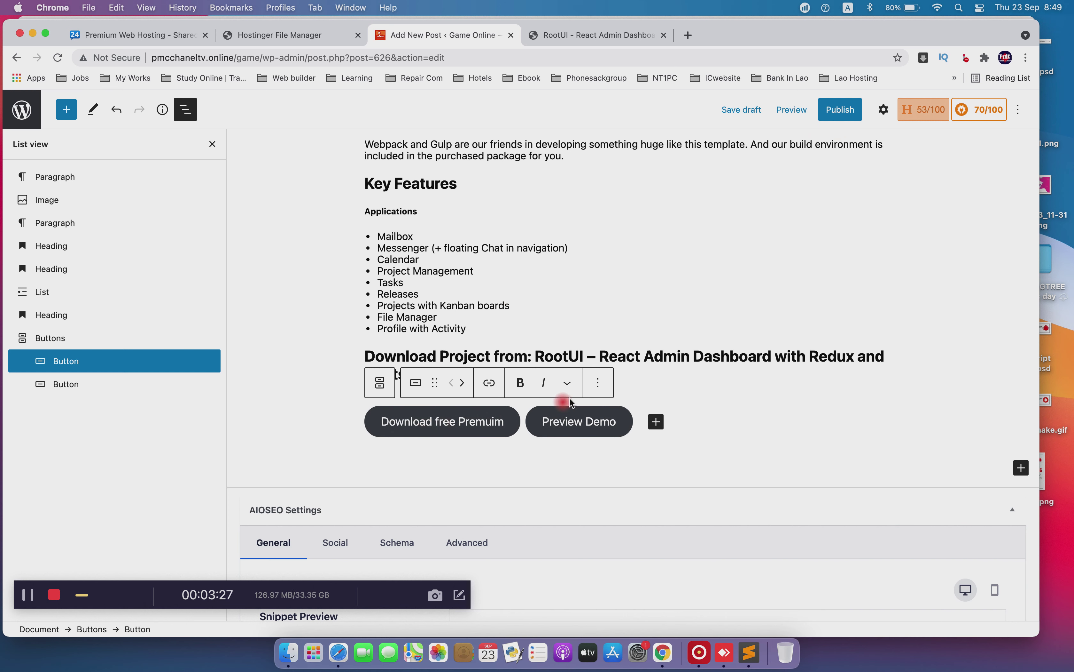
left_click(422, 385)
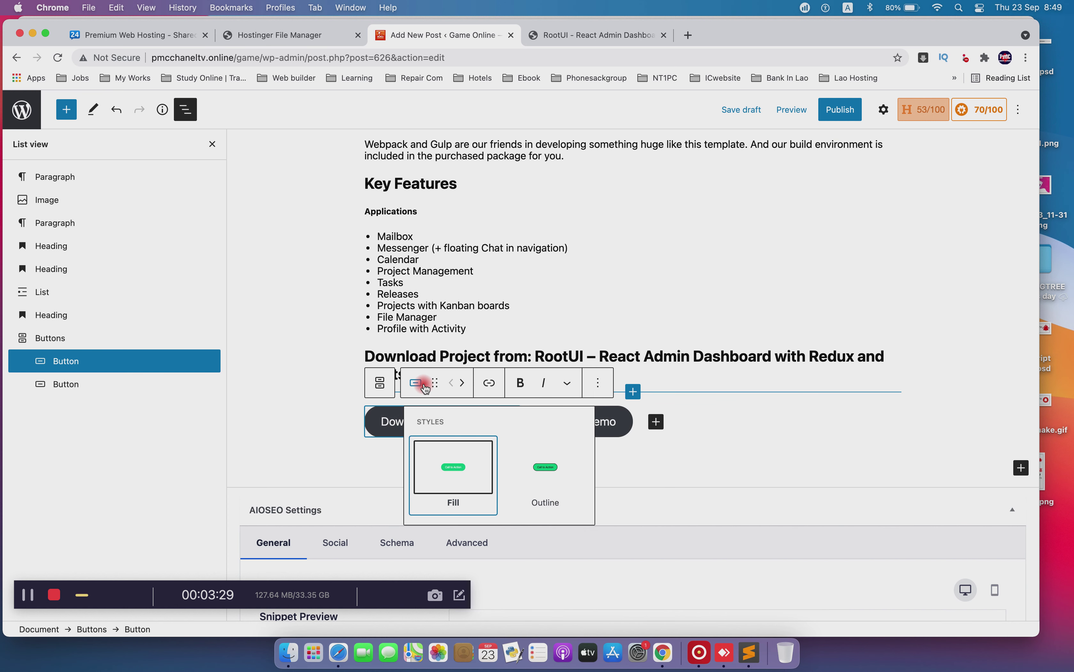
left_click(380, 382)
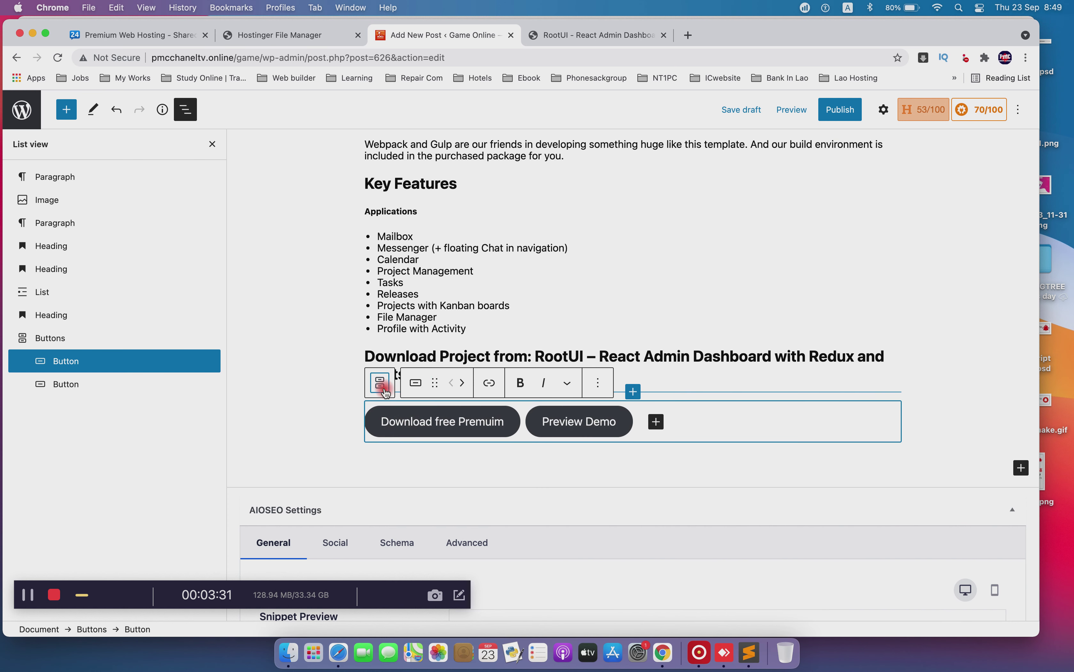
left_click(446, 433)
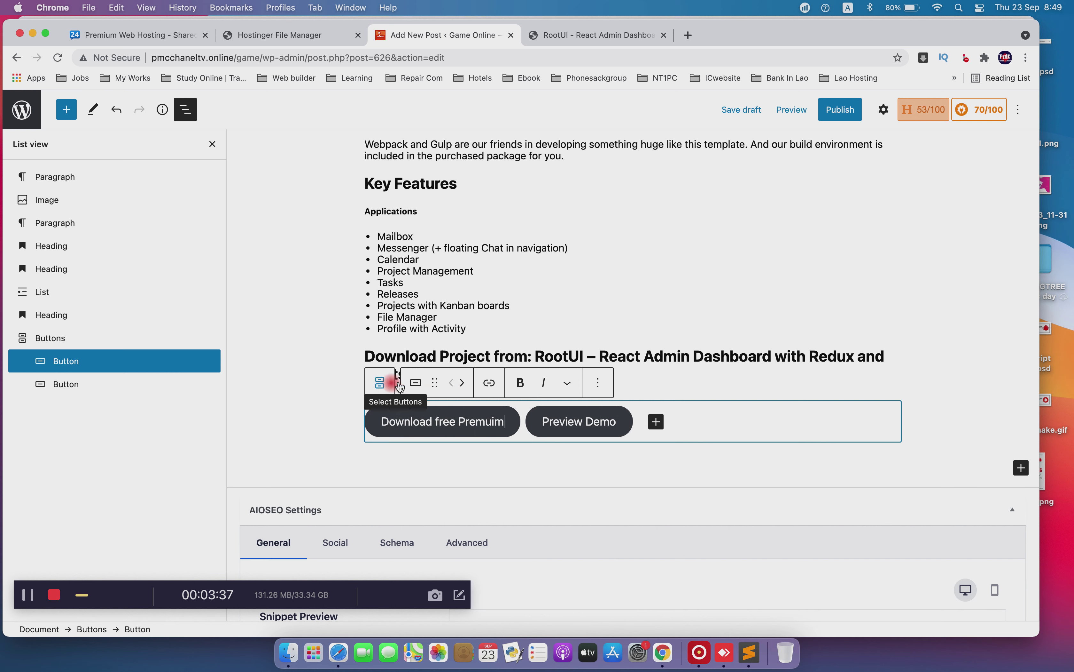
left_click(416, 383)
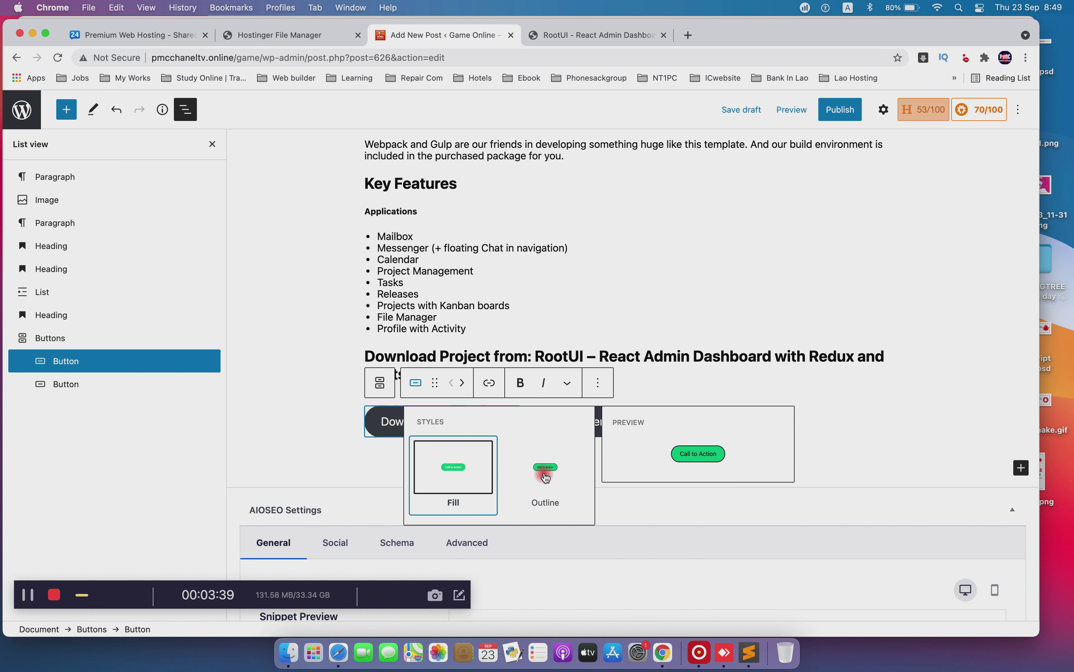
left_click(469, 473)
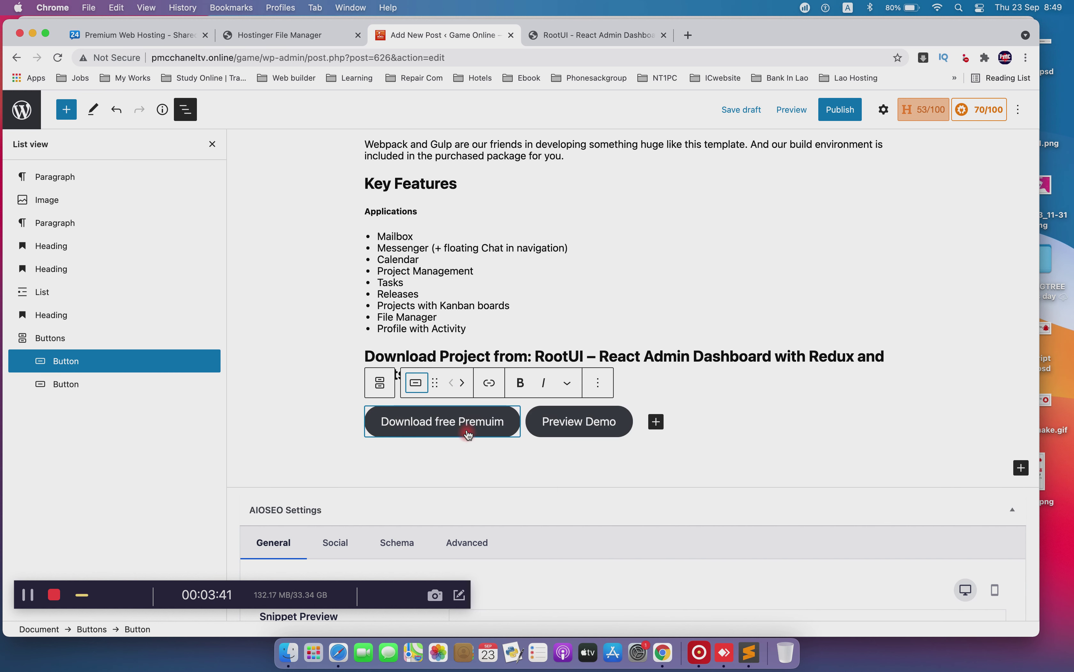
Show more settings for the "Download free Premuim" button and set its text color to white
left_click(598, 385)
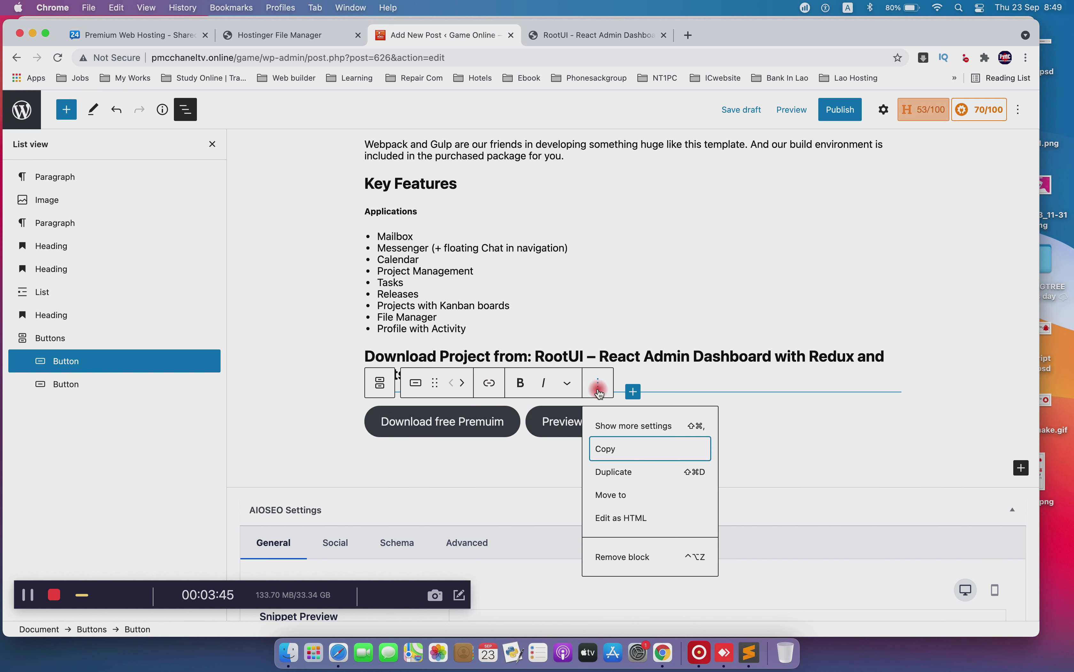
left_click(631, 426)
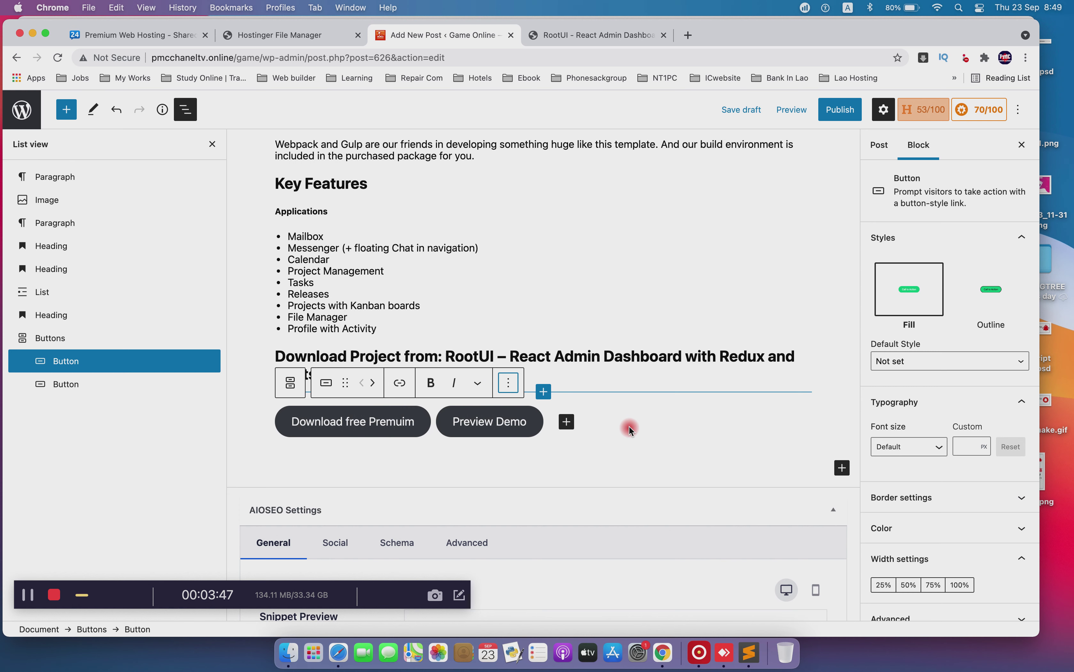
scroll(950, 391, "down", 1)
left_click(907, 515)
left_click(941, 422)
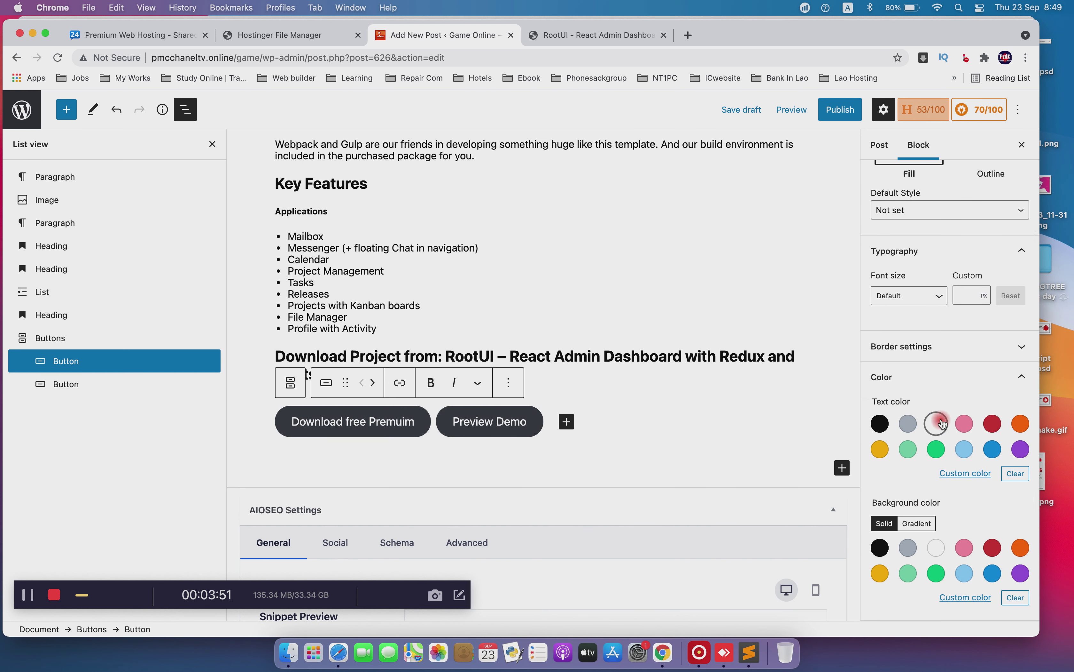
Give the "Download free Premuim" button a green gradient background and the "Preview Demo" button white text on an orange-to-red gradient
left_click(917, 523)
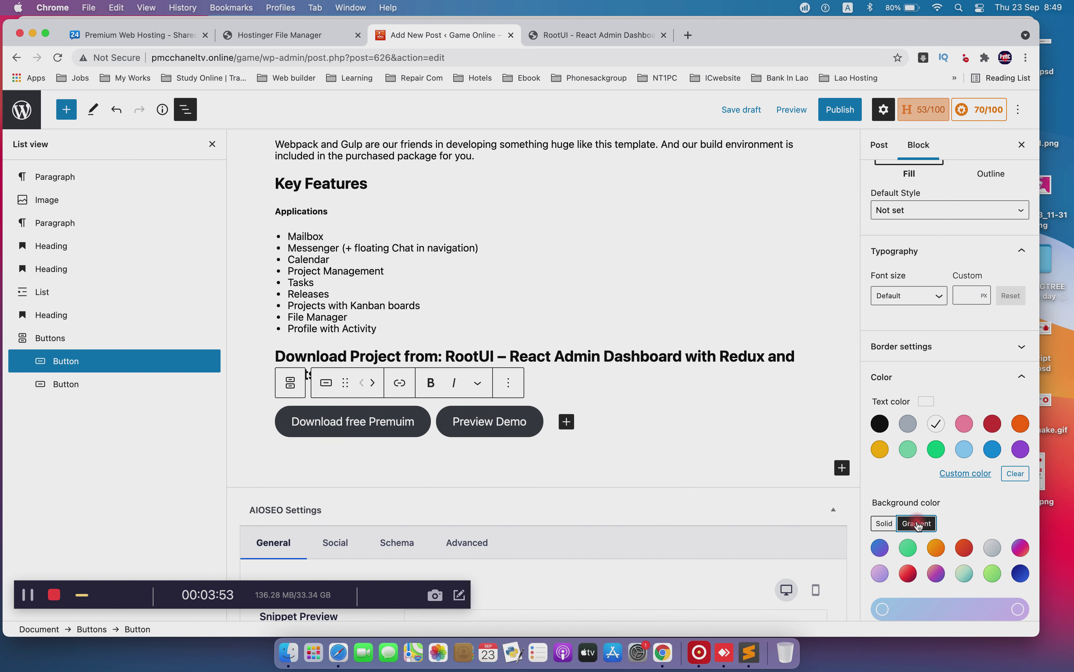
left_click(906, 549)
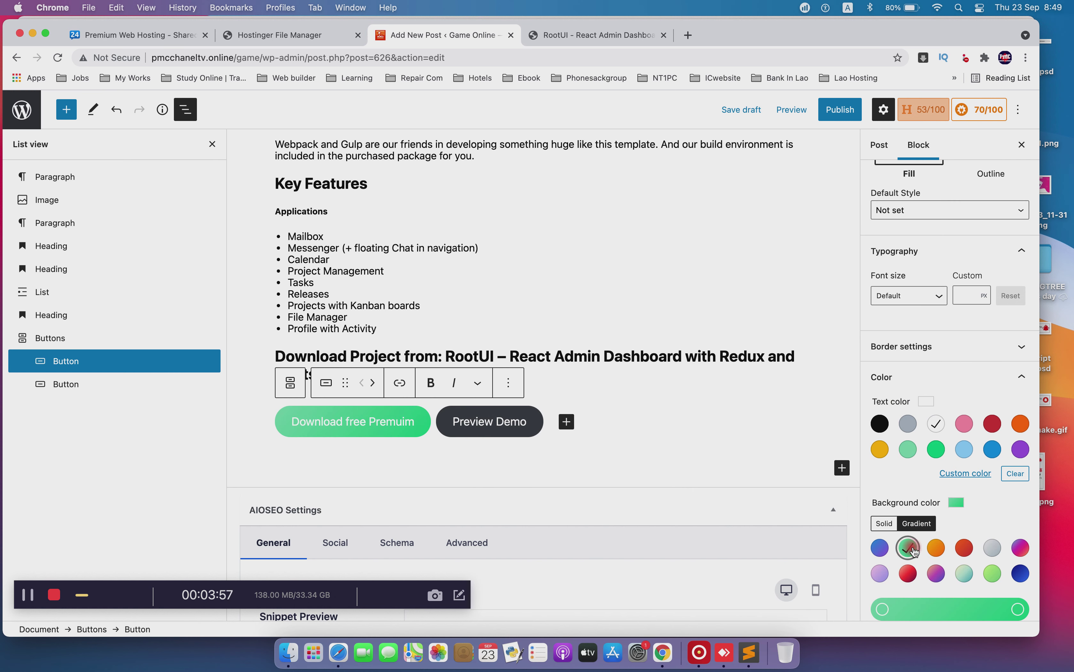
left_click(496, 426)
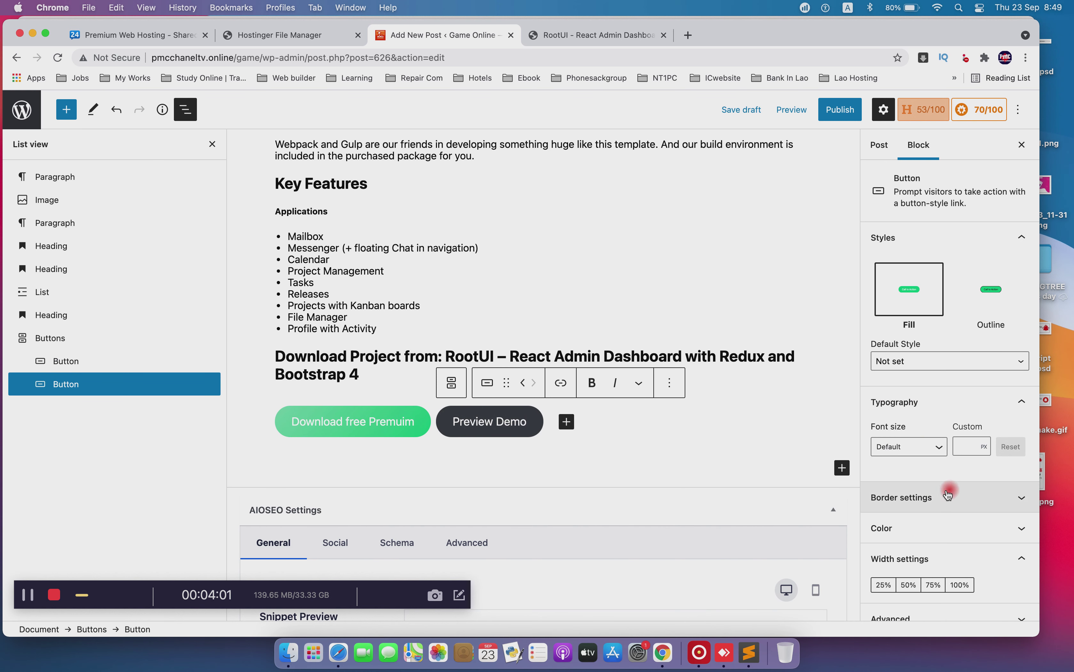
left_click(932, 527)
left_click(937, 426)
left_click(917, 522)
left_click(964, 549)
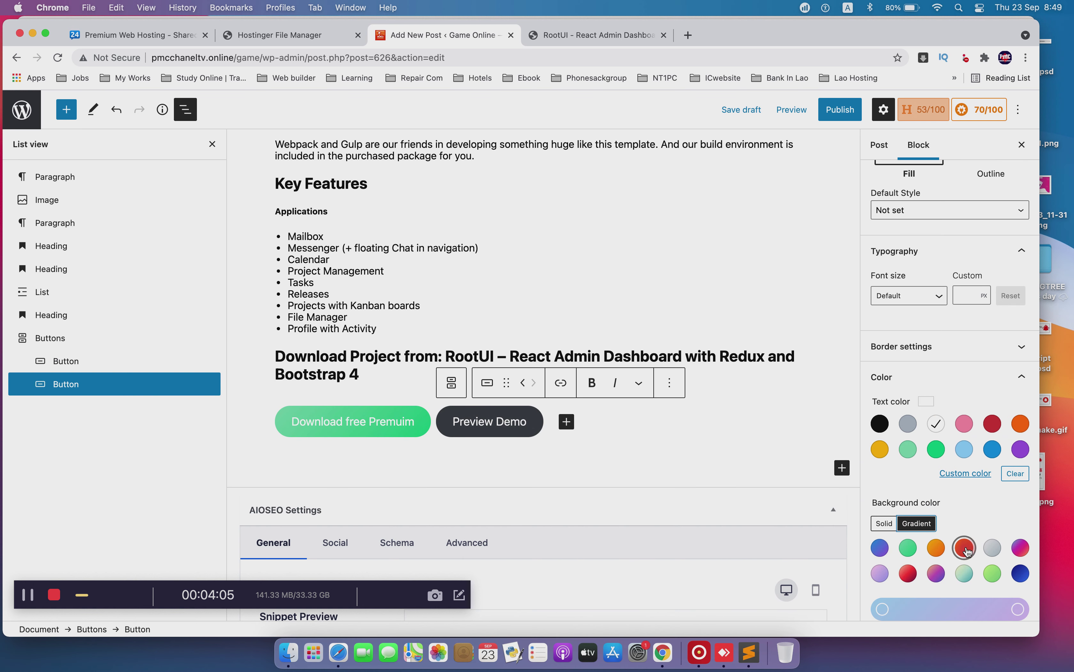
left_click(632, 455)
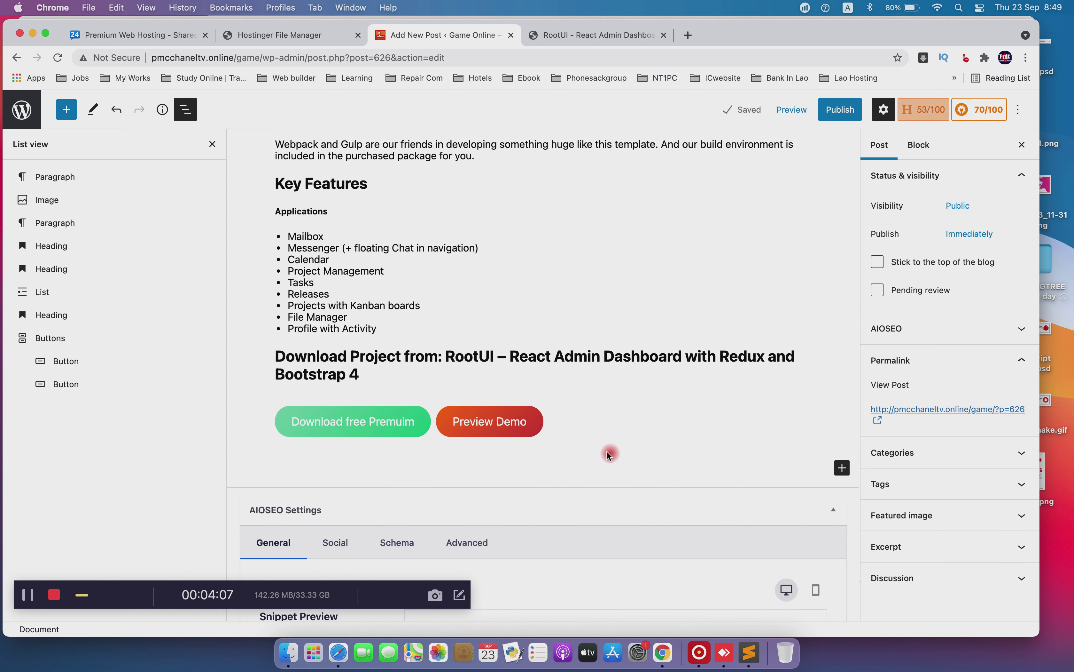
Copy the link address of the "Download free Premuim" button in the source RootUI article
left_click(602, 37)
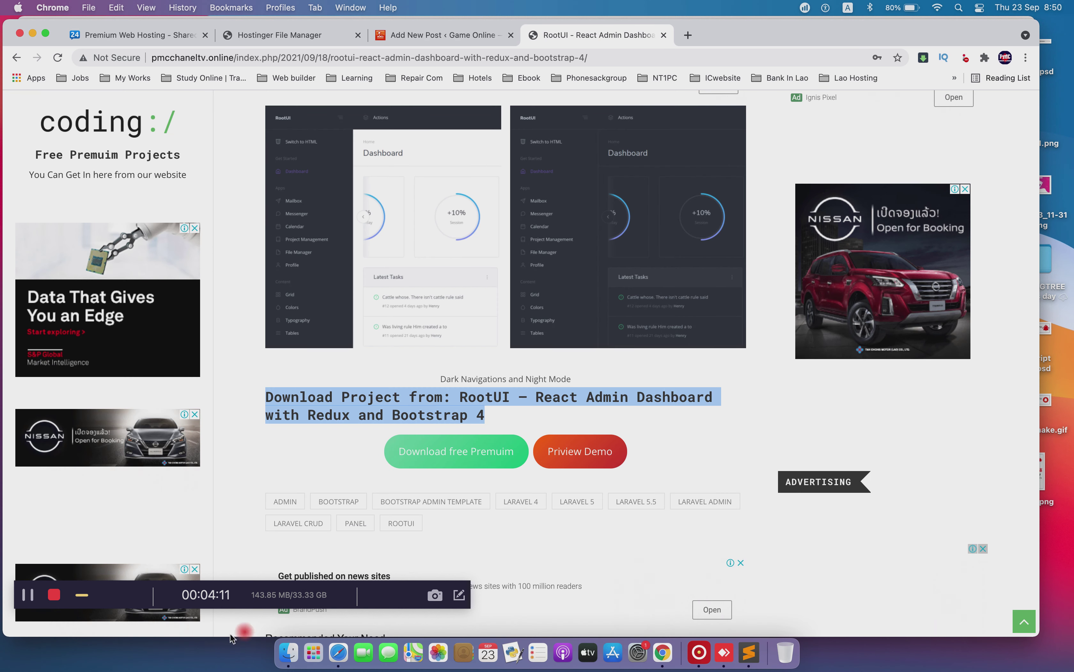
left_click(27, 595)
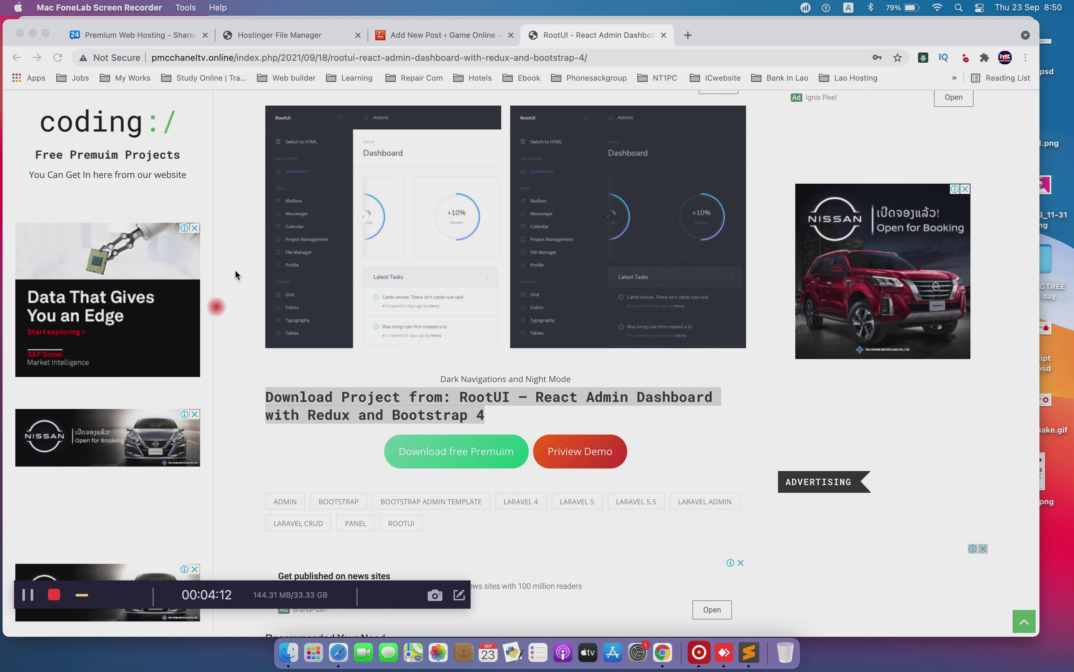
left_click(335, 435)
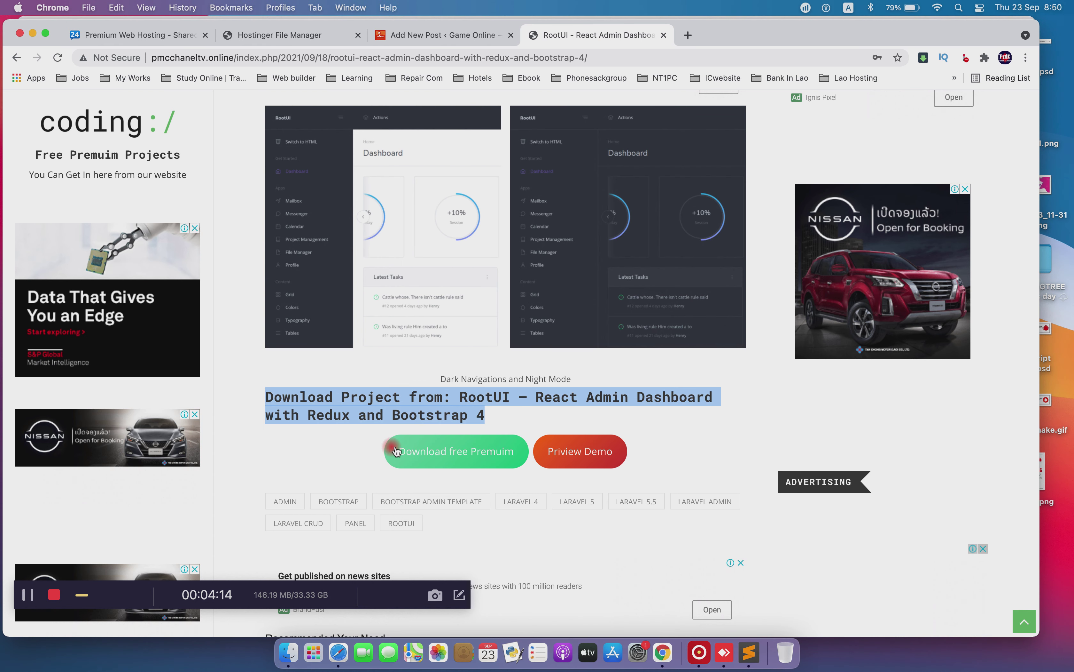
left_click(304, 440)
right_click(416, 450)
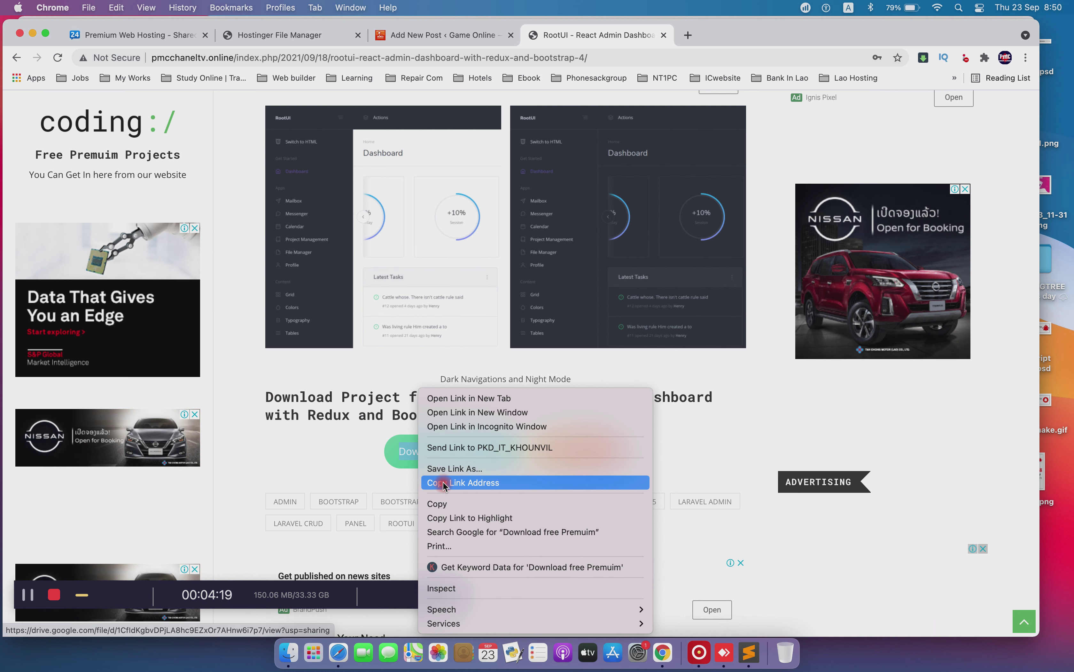
left_click(465, 483)
Link the draft's "Download free Premuim" button to the copied Google Drive address and set it to open in a new tab
left_click(424, 36)
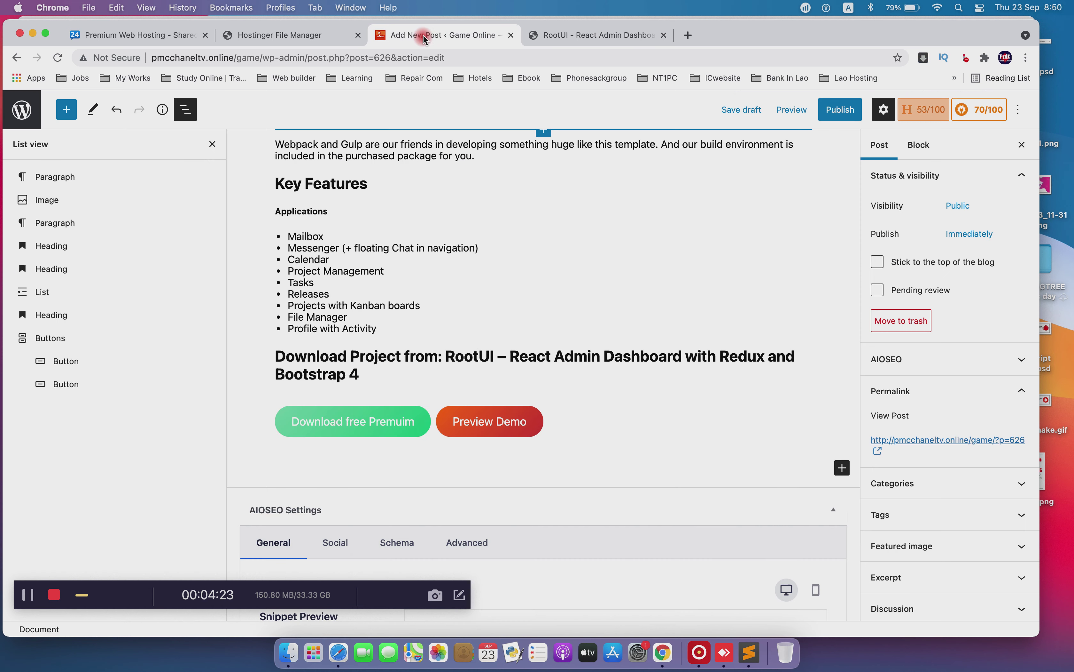
left_click(382, 422)
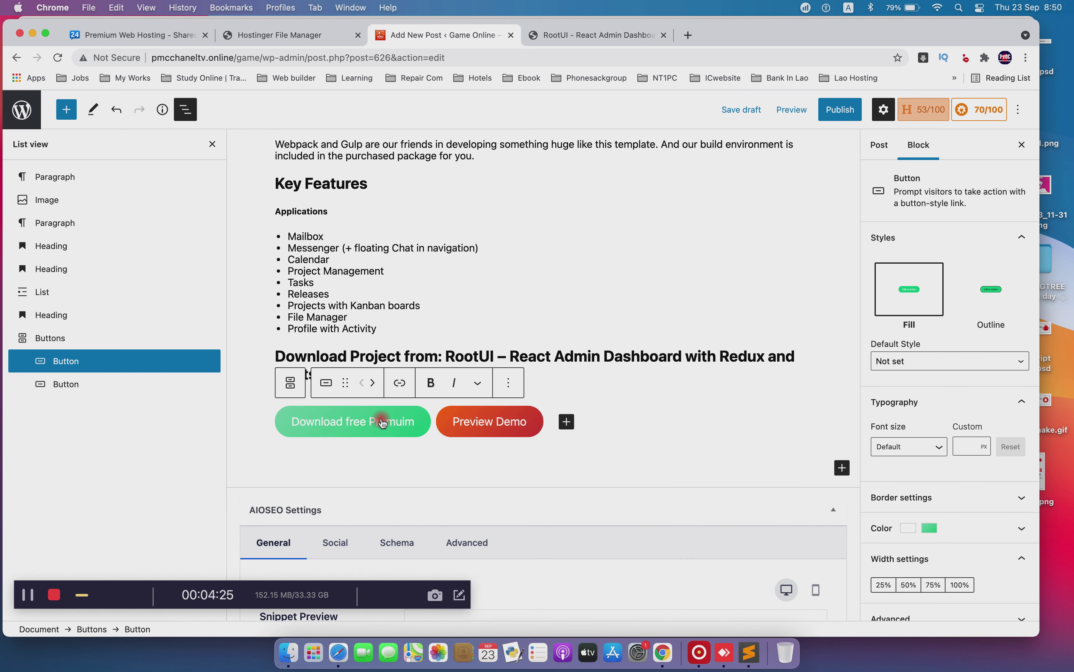
left_click(400, 383)
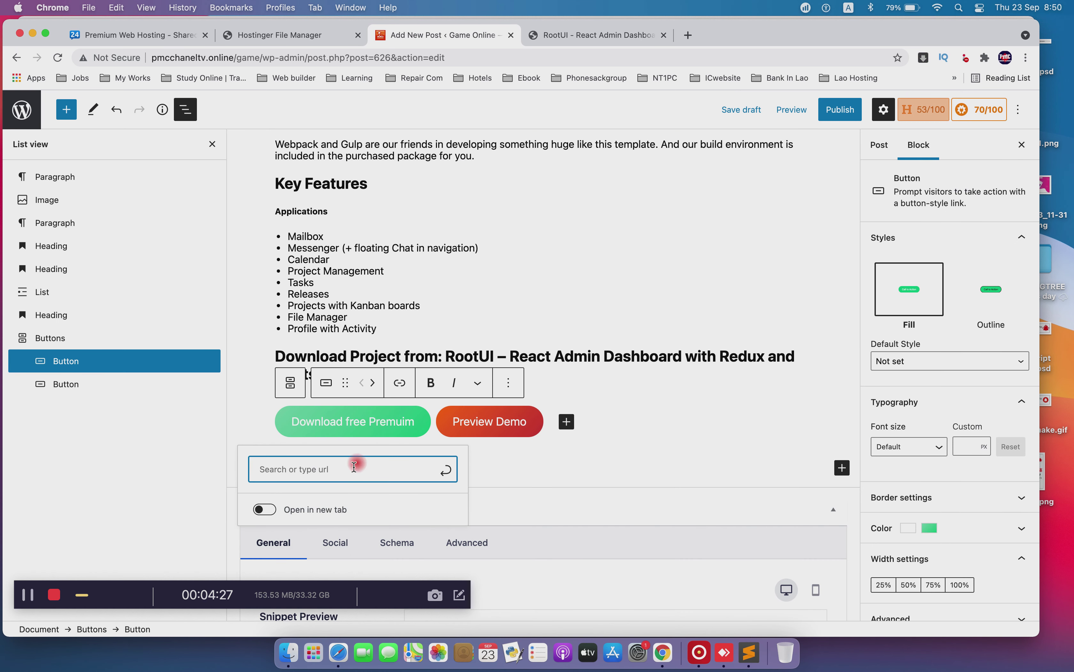
key("super+v")
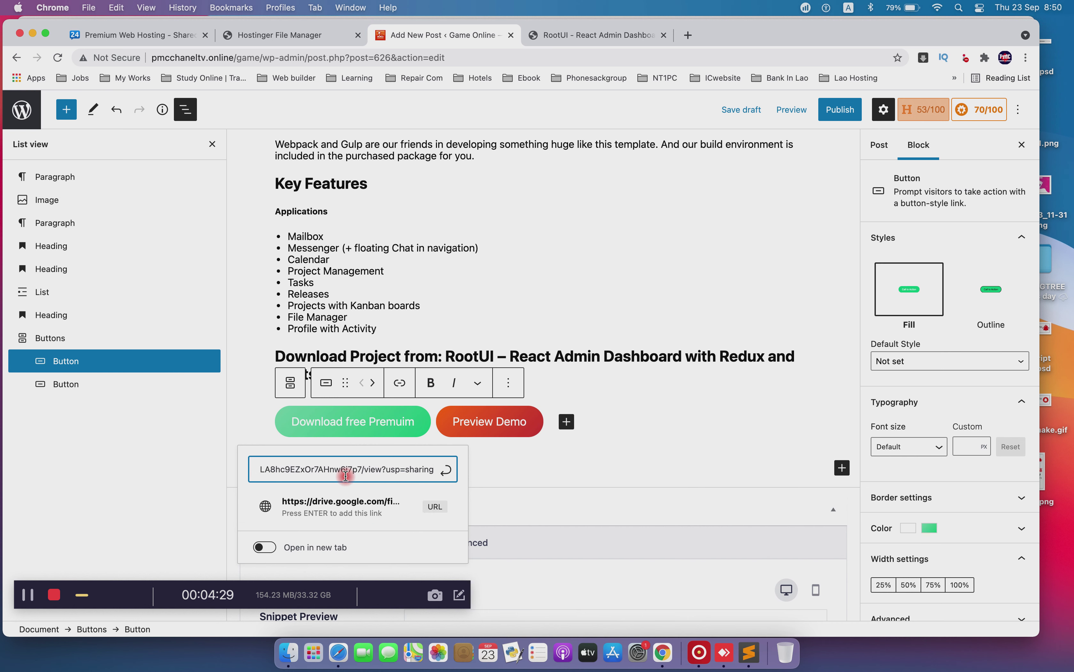
left_click(456, 473)
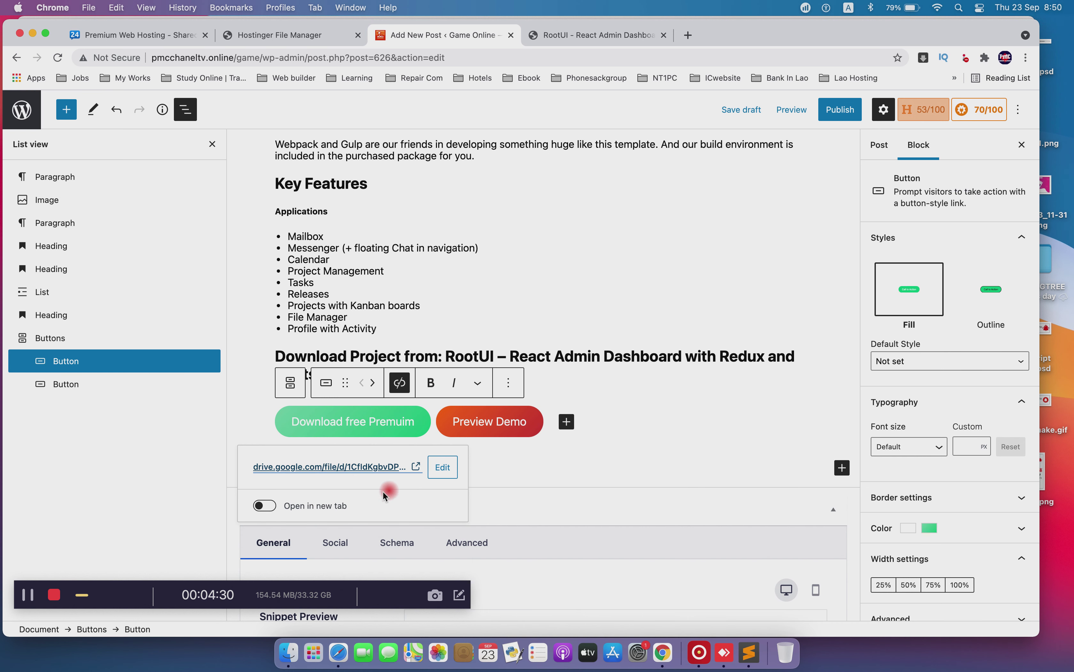
left_click(311, 506)
Start adding a link to the draft's "Preview Demo" button and copy the "Priview Demo" link address from the source article
left_click(479, 415)
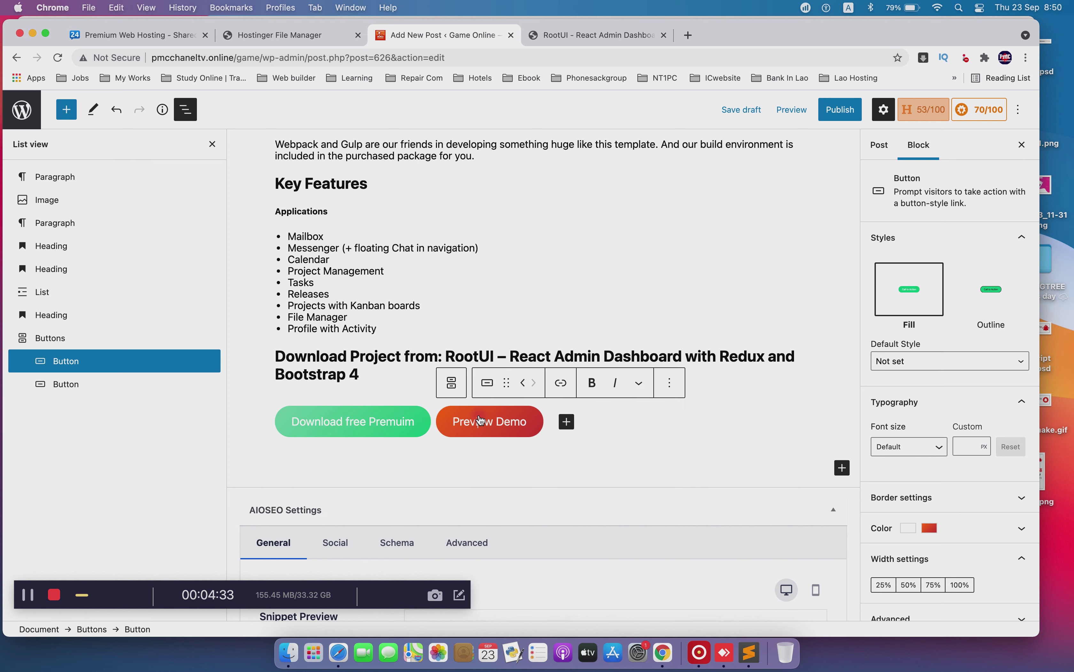
left_click(560, 385)
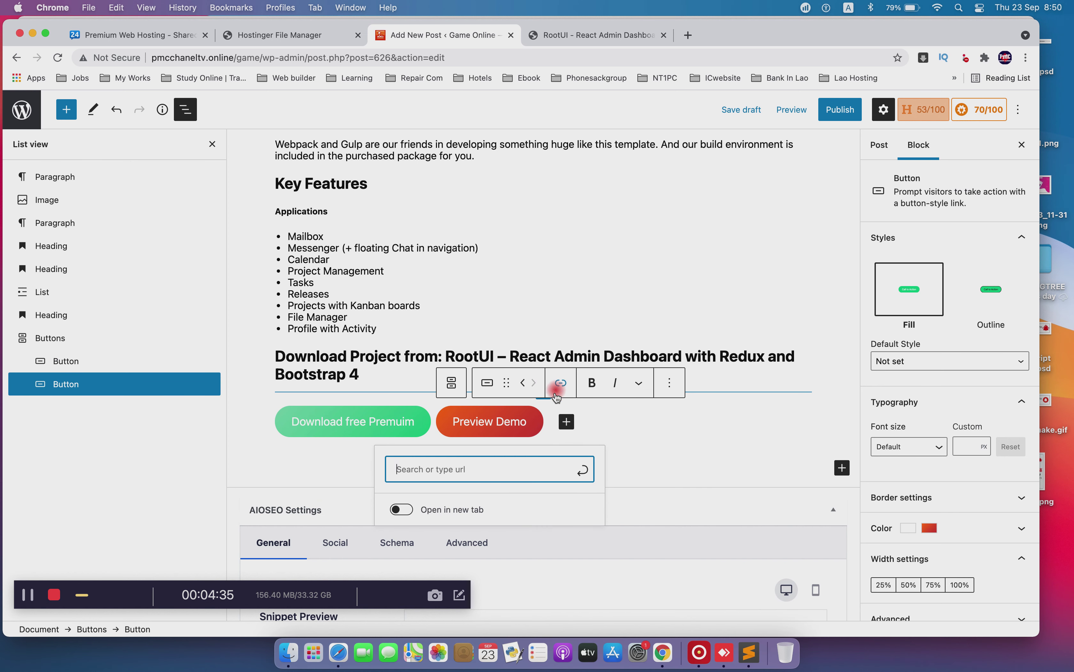
left_click(563, 35)
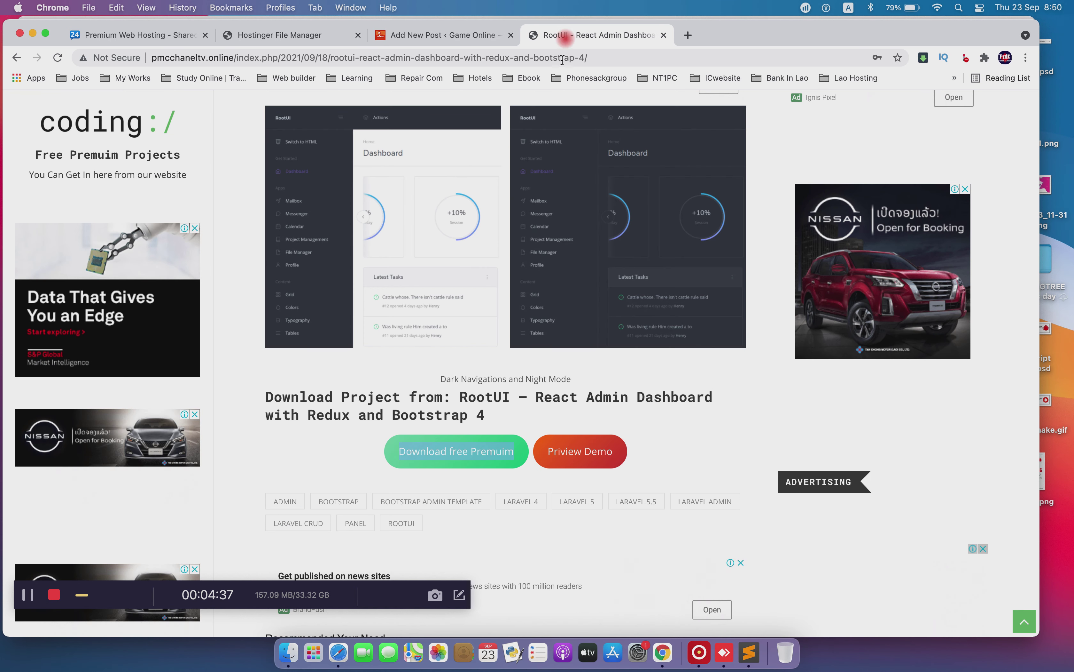
right_click(559, 451)
left_click(572, 483)
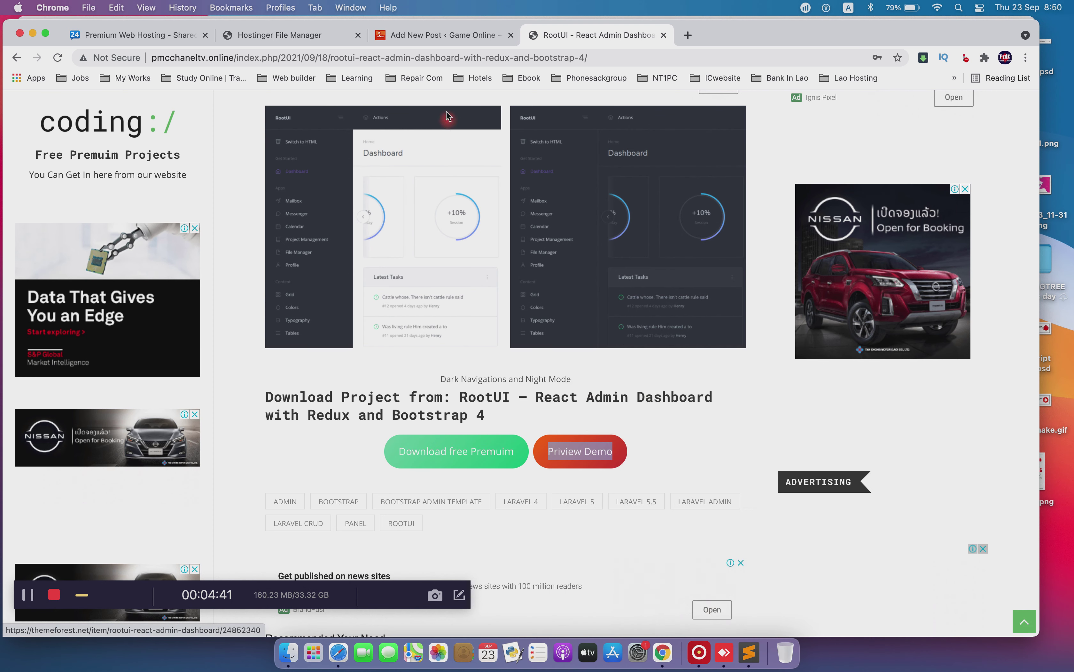
Apply the copied themeforest.net address as the "Preview Demo" button's link and set it to open in a new tab
left_click(449, 39)
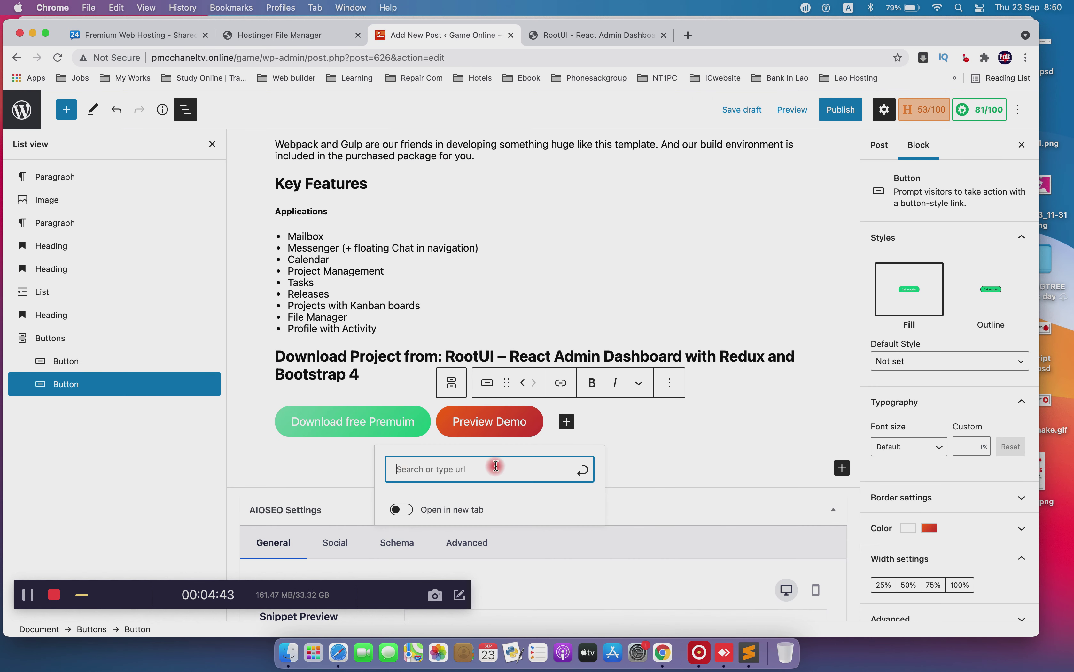
key("super+v")
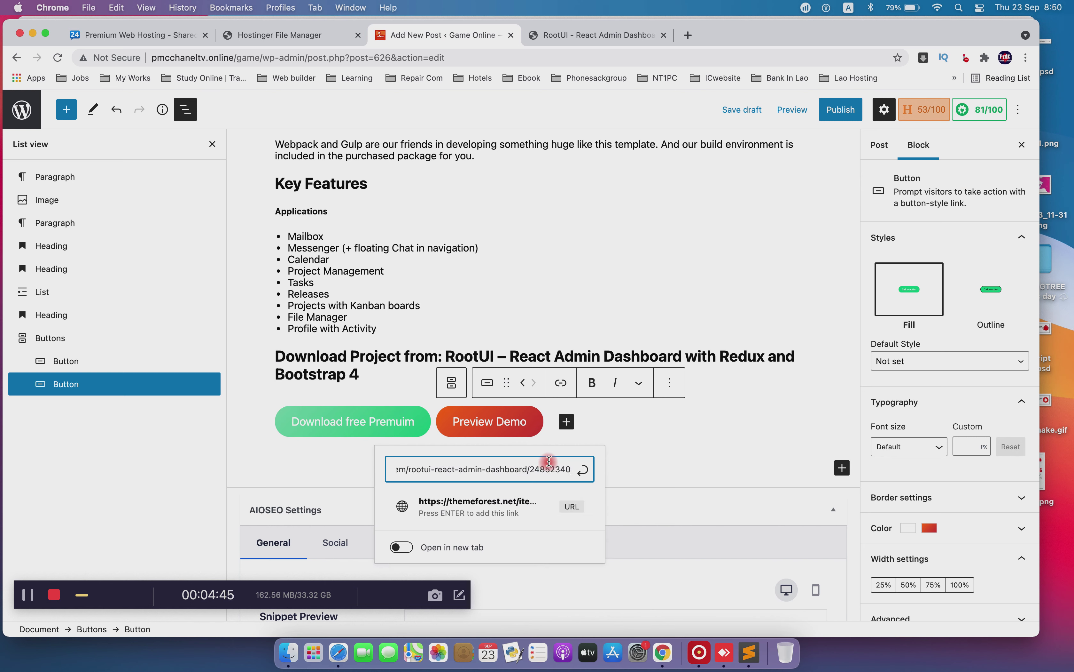
left_click(579, 470)
left_click(405, 507)
left_click(432, 507)
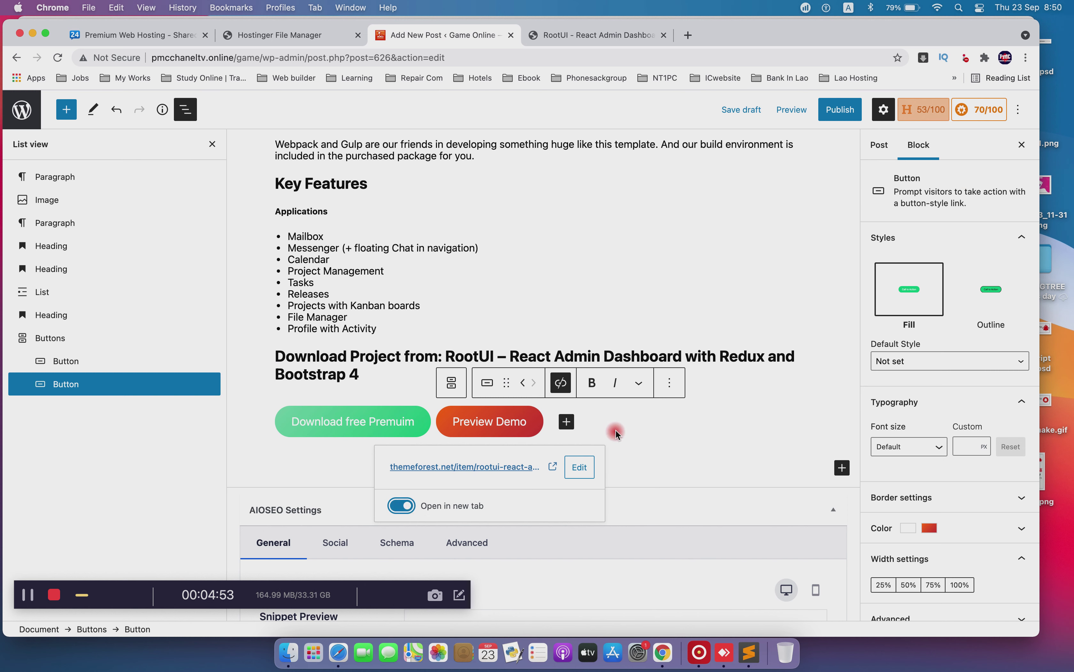
Center the Buttons block that holds the download and demo buttons
left_click(640, 382)
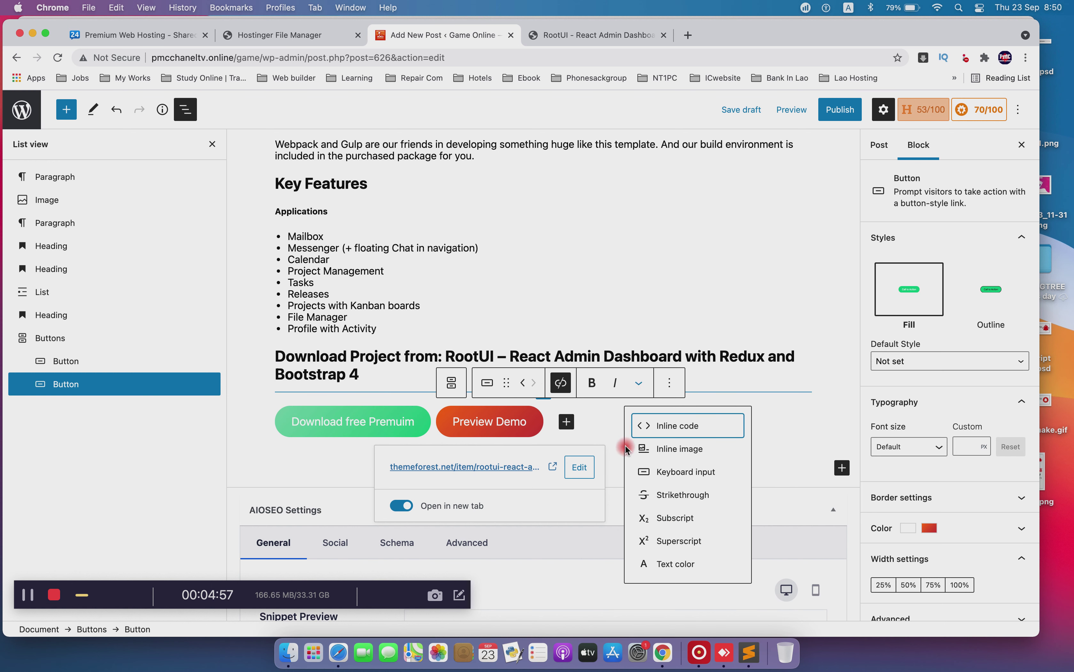
left_click(587, 433)
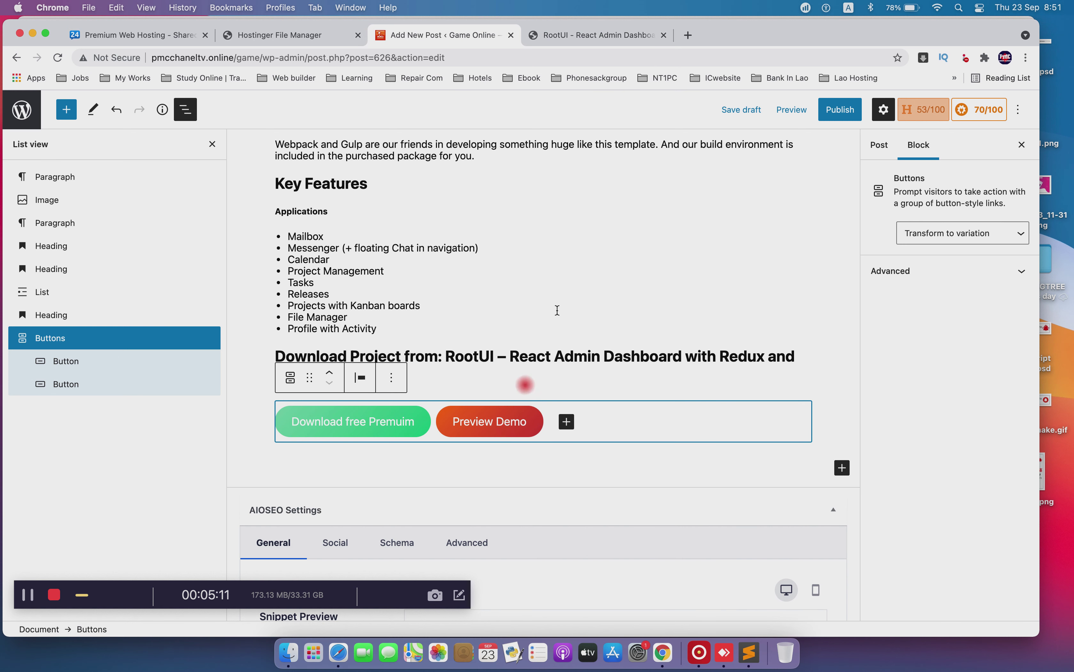
left_click(359, 390)
left_click(379, 439)
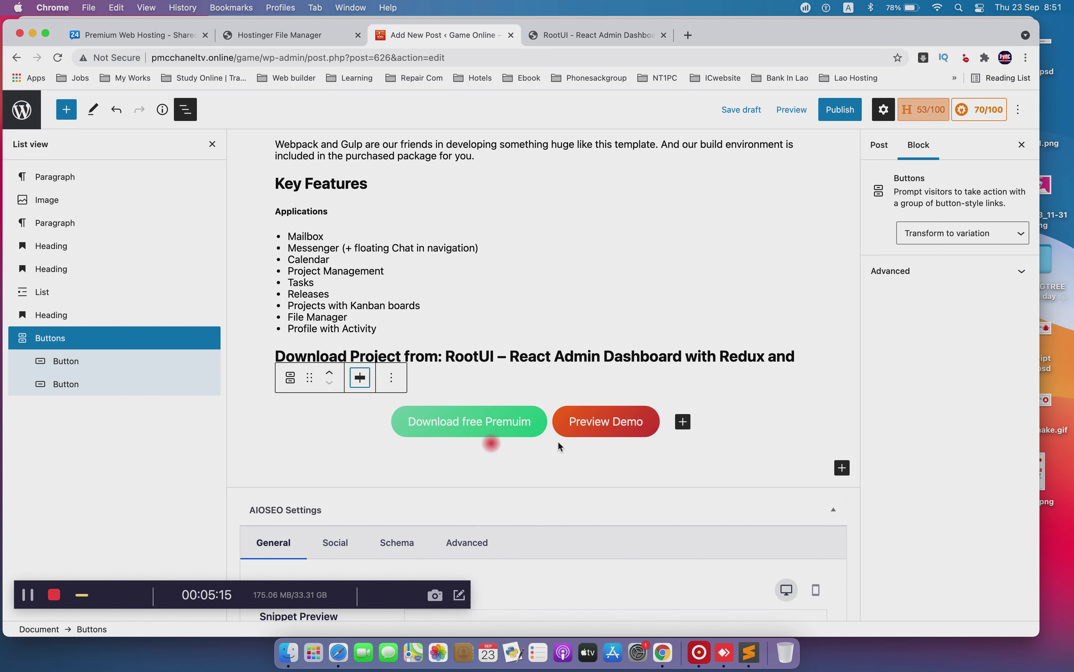
Align the "Download Project from: RootUI" heading text to the center
left_click(596, 369)
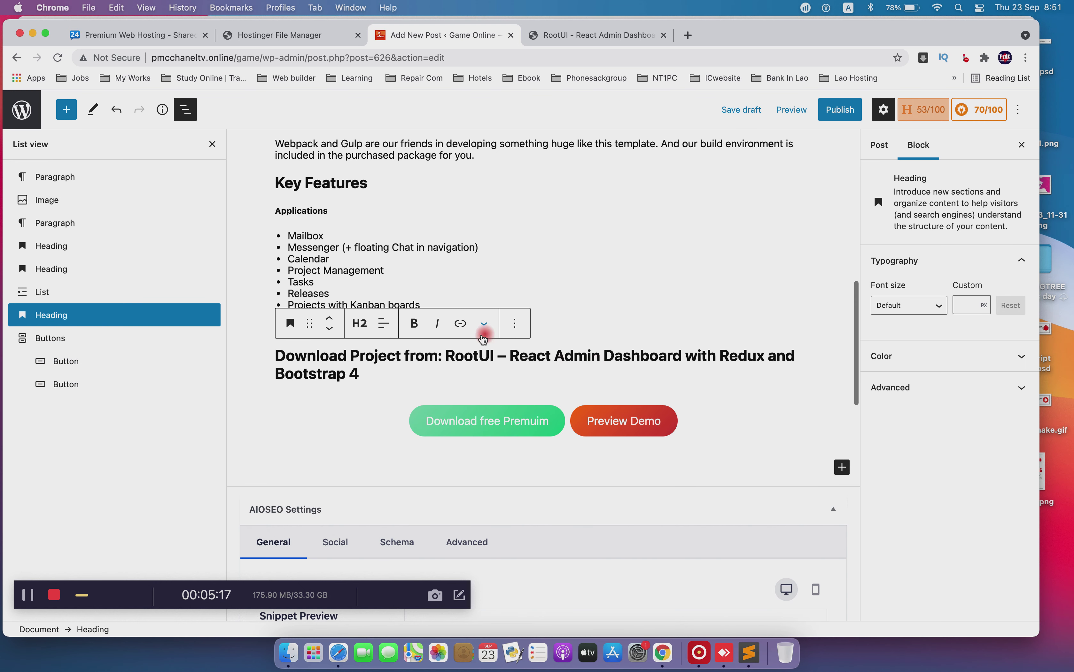
left_click_drag(372, 373, 276, 354)
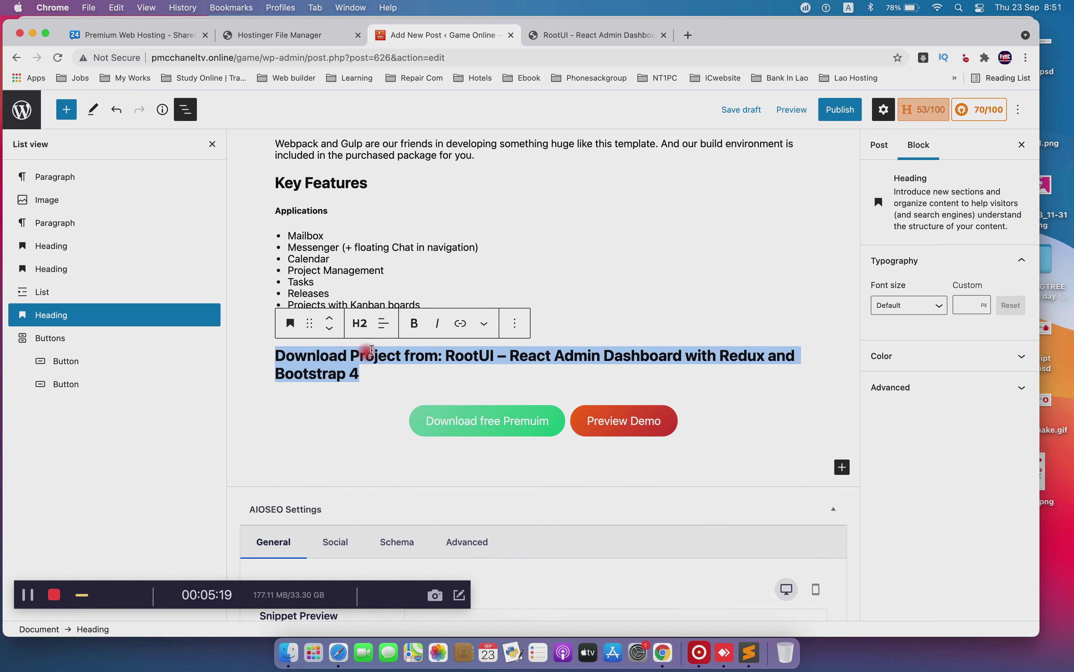
left_click(383, 323)
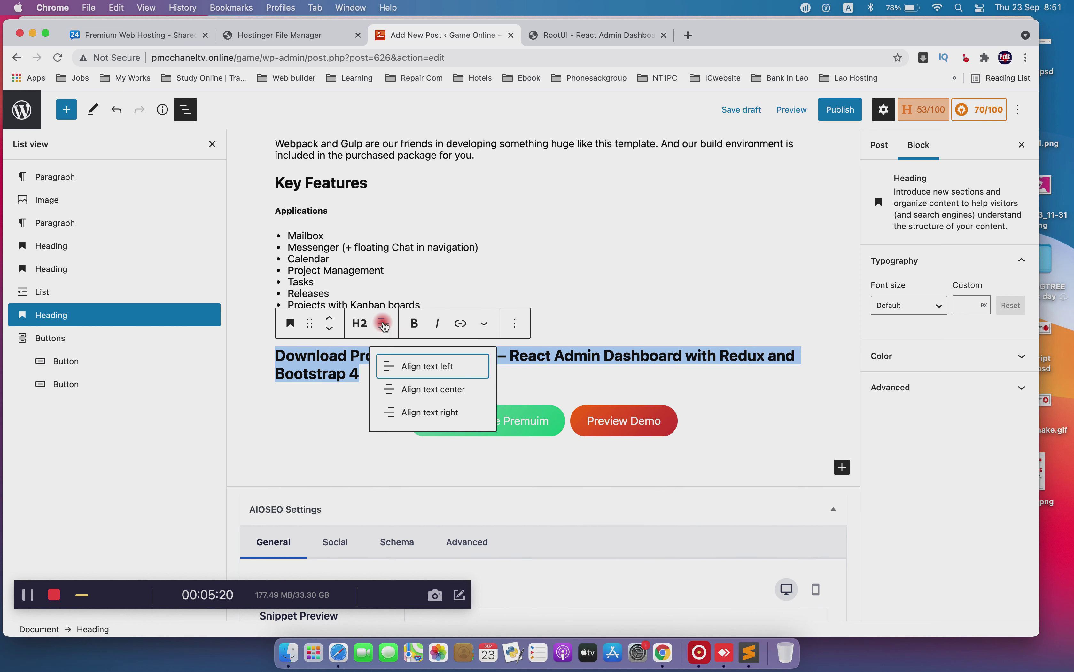
left_click(404, 387)
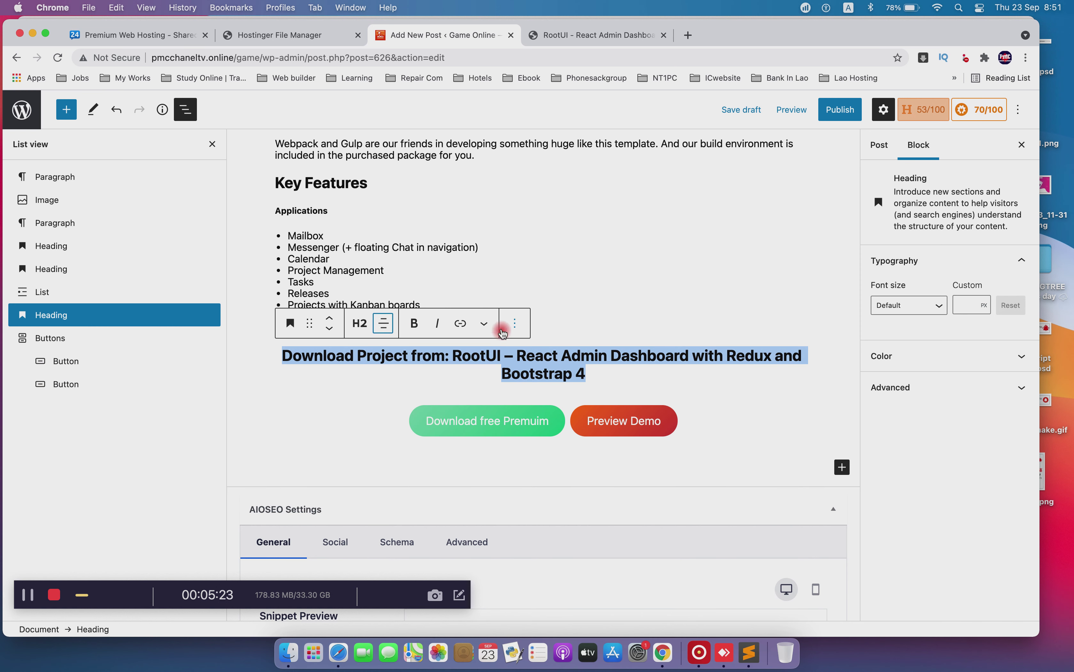
Give the "Download Project from: RootUI" heading white text on an amber background
left_click(487, 326)
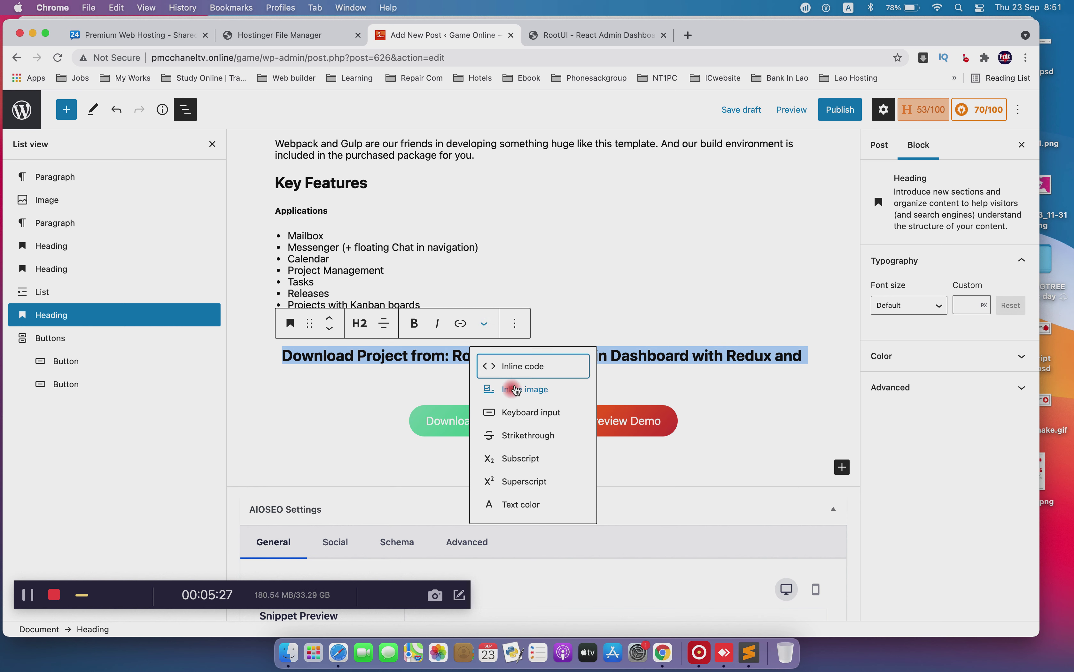
left_click(947, 357)
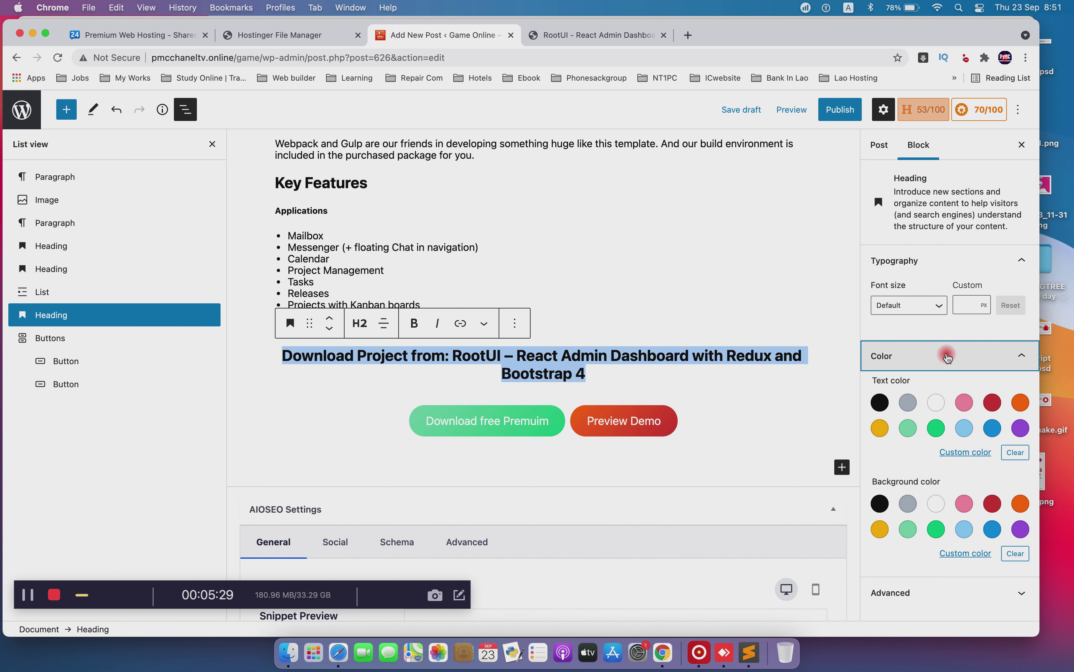
left_click(938, 403)
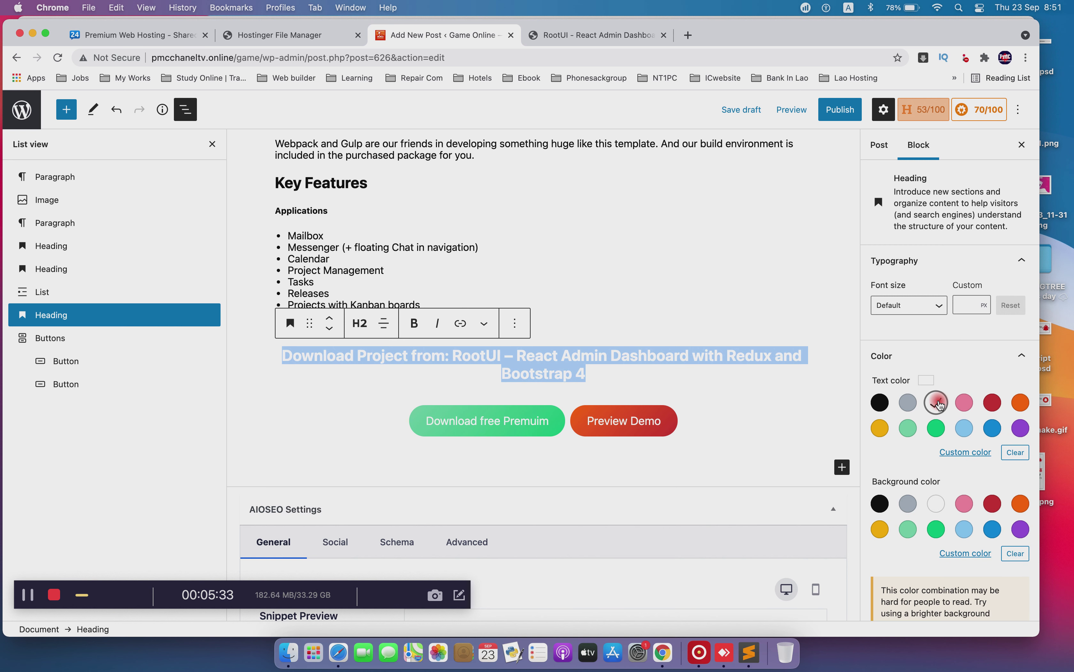
left_click(880, 530)
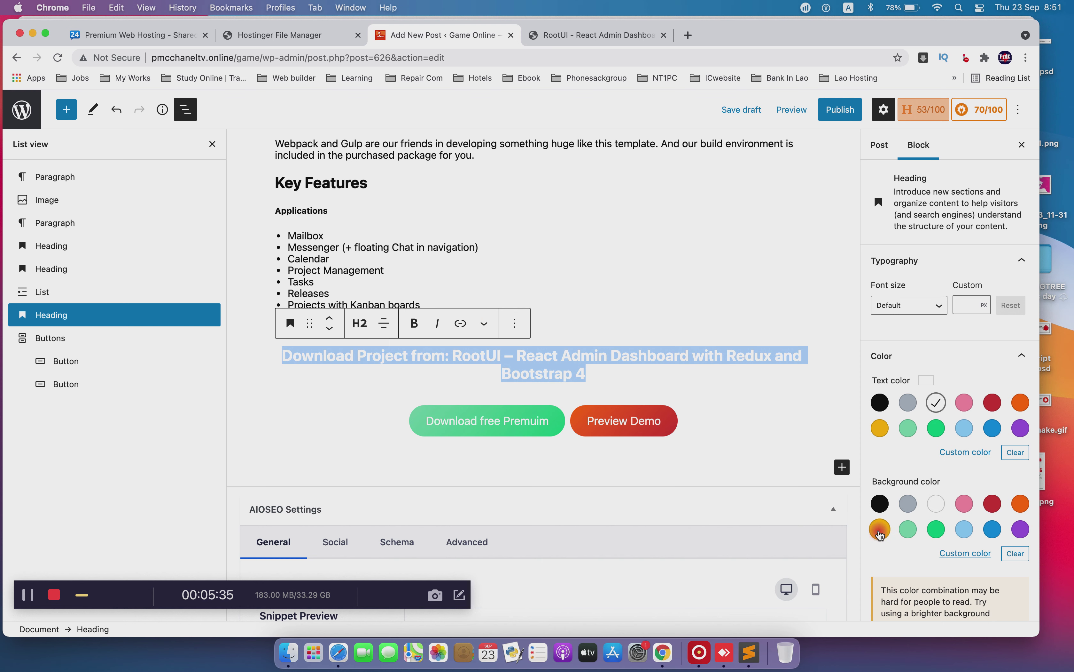
left_click(786, 448)
left_click(734, 288)
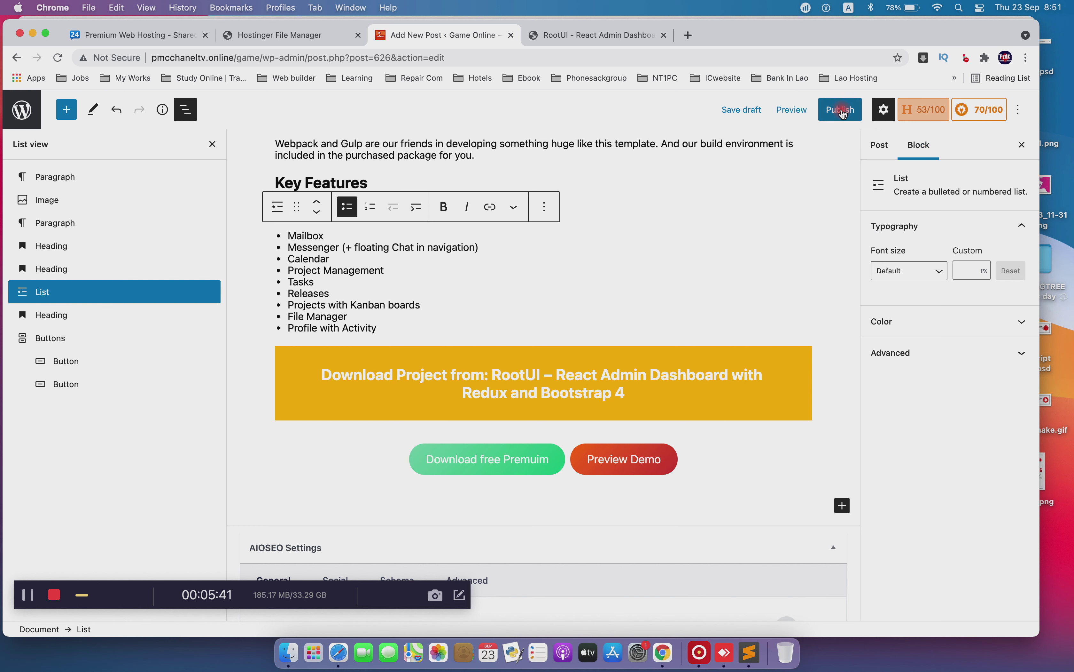
Create a "Learning" category under the parent category Action and keep it assigned to the post
left_click(879, 144)
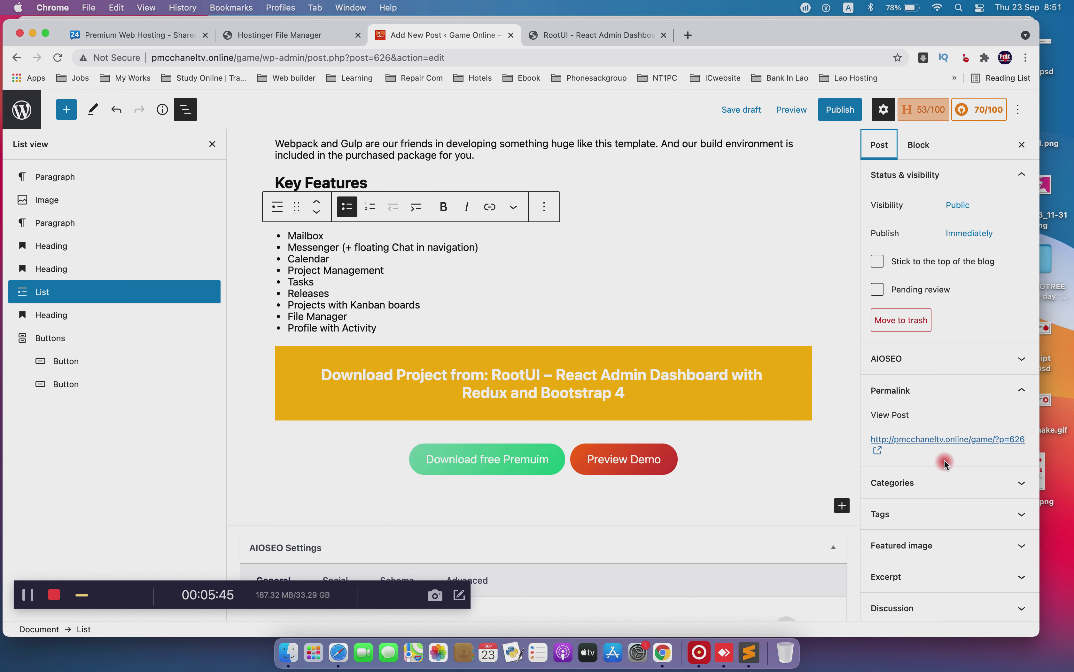
left_click(938, 480)
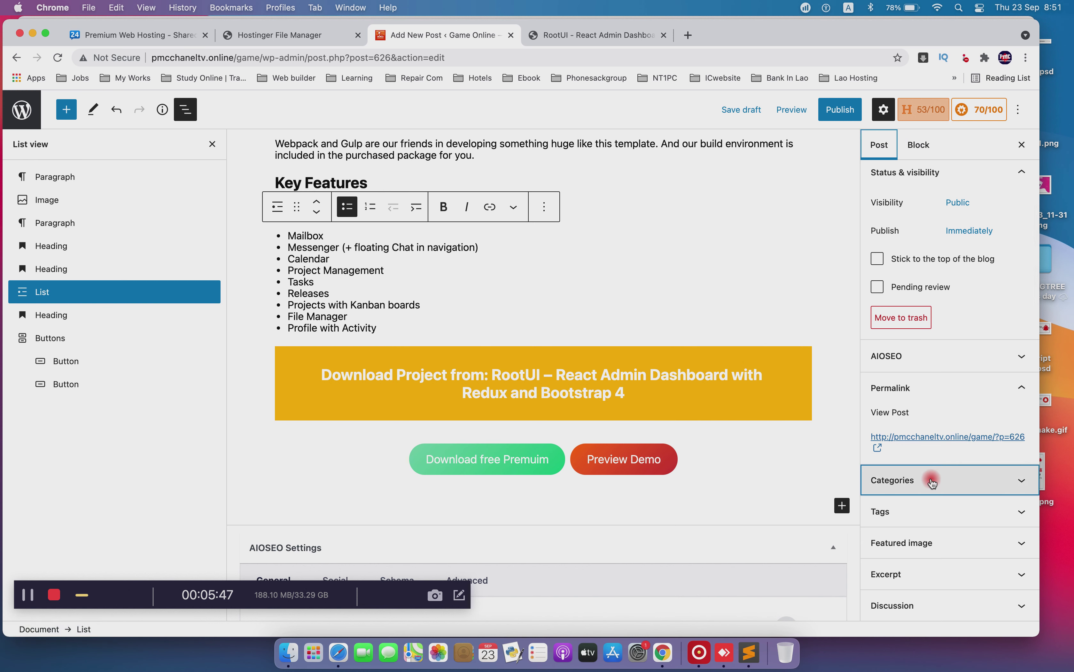
scroll(938, 475, "down", 5)
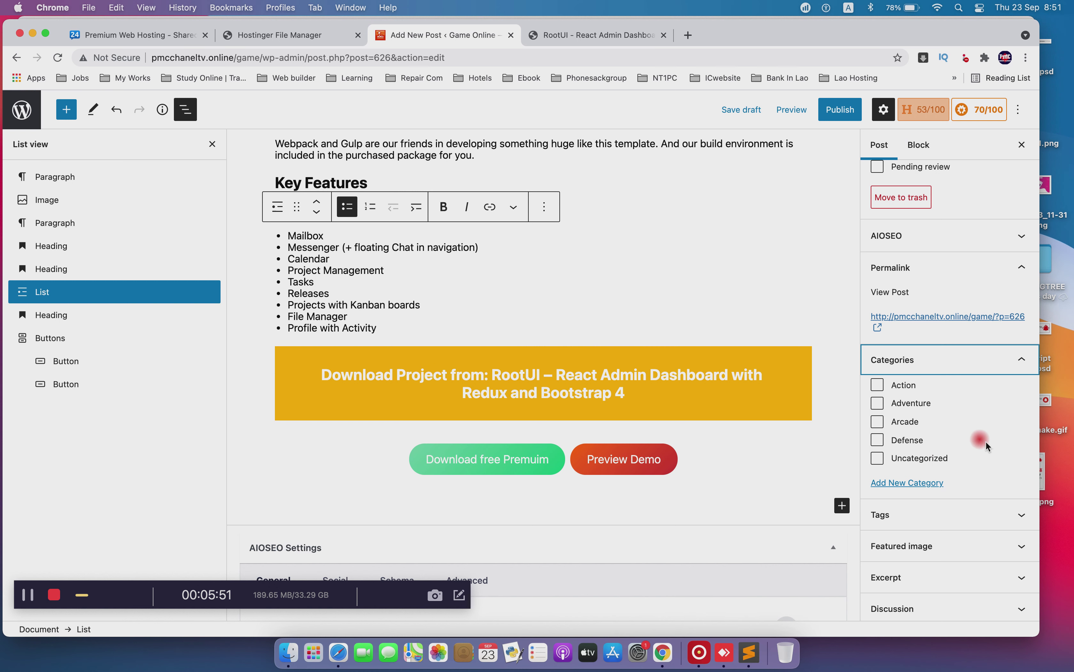
left_click(891, 485)
left_click(925, 522)
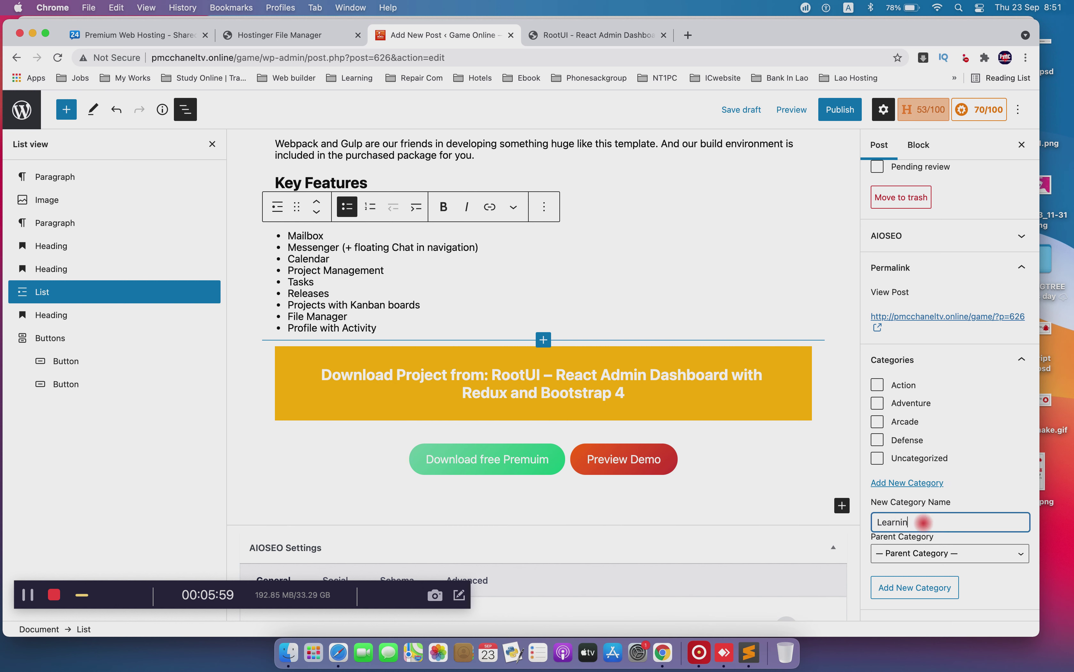
left_click(923, 552)
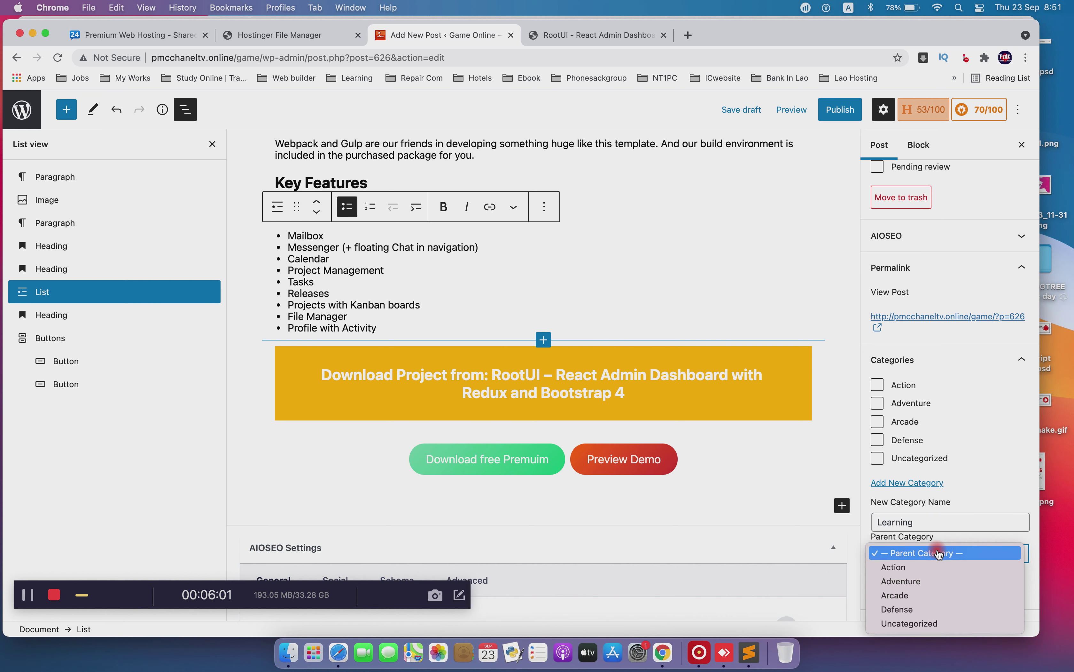
left_click(924, 567)
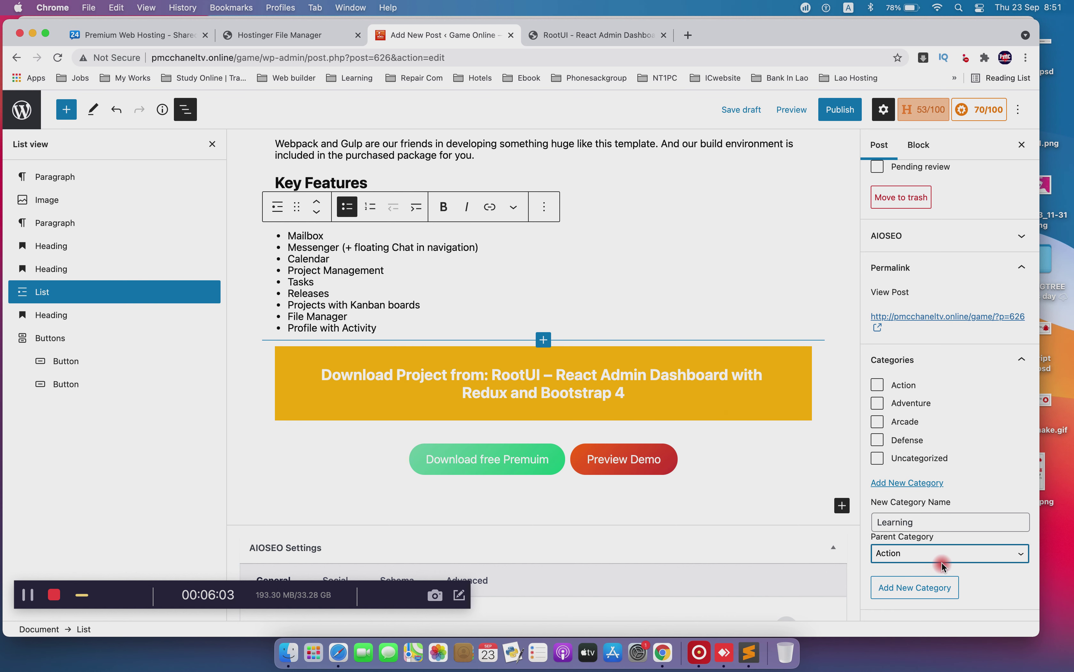
scroll(944, 565, "down", 4)
left_click(893, 506)
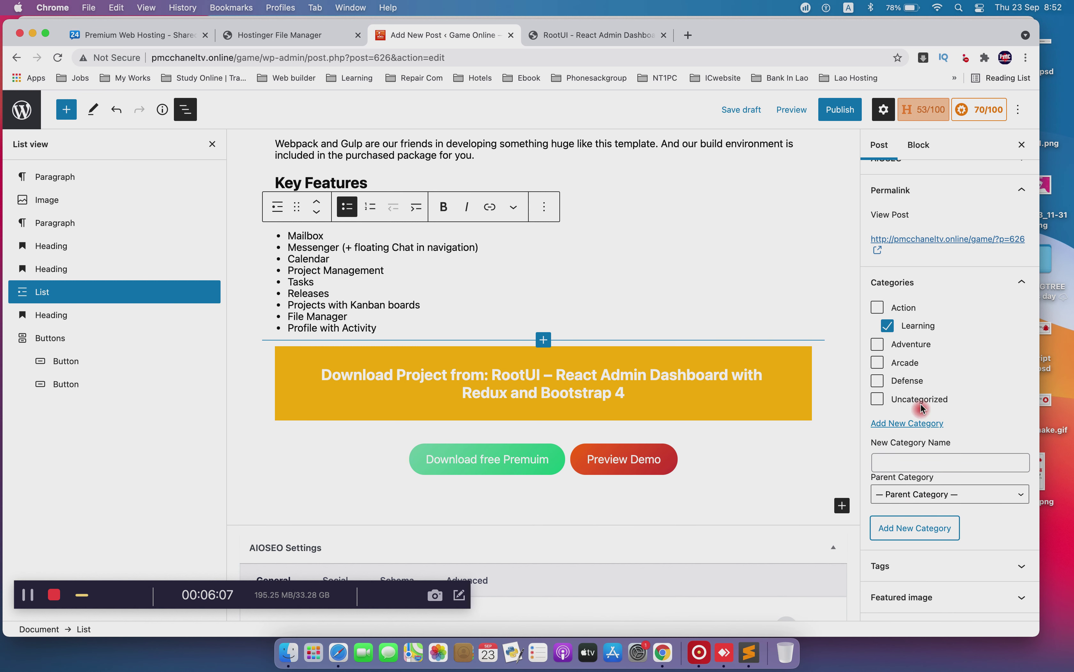
left_click(888, 325)
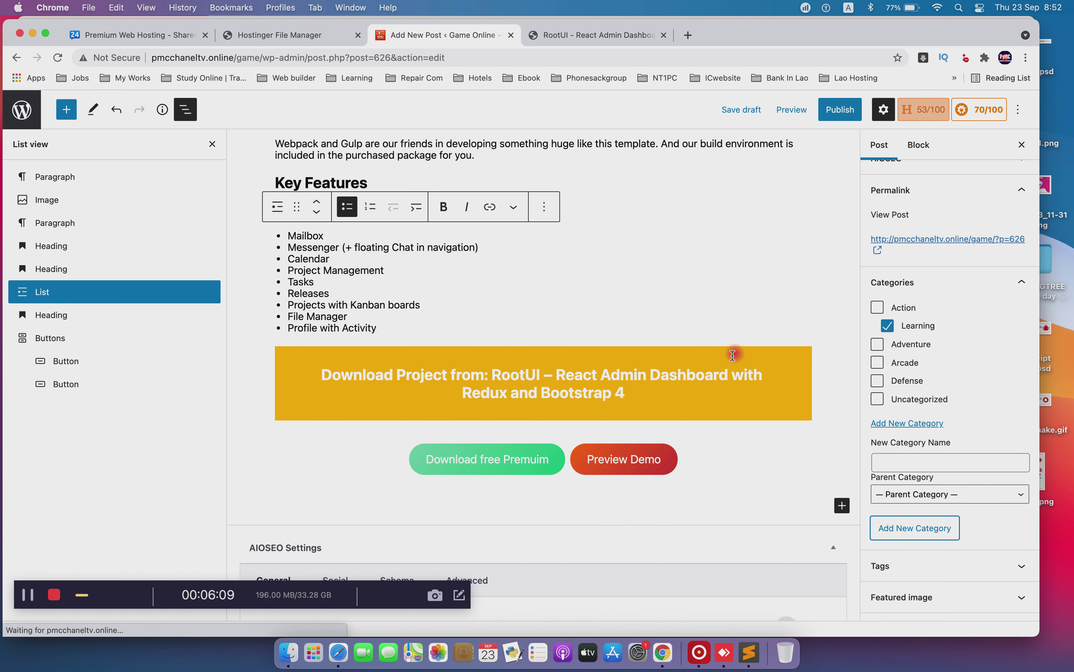
left_click(911, 327)
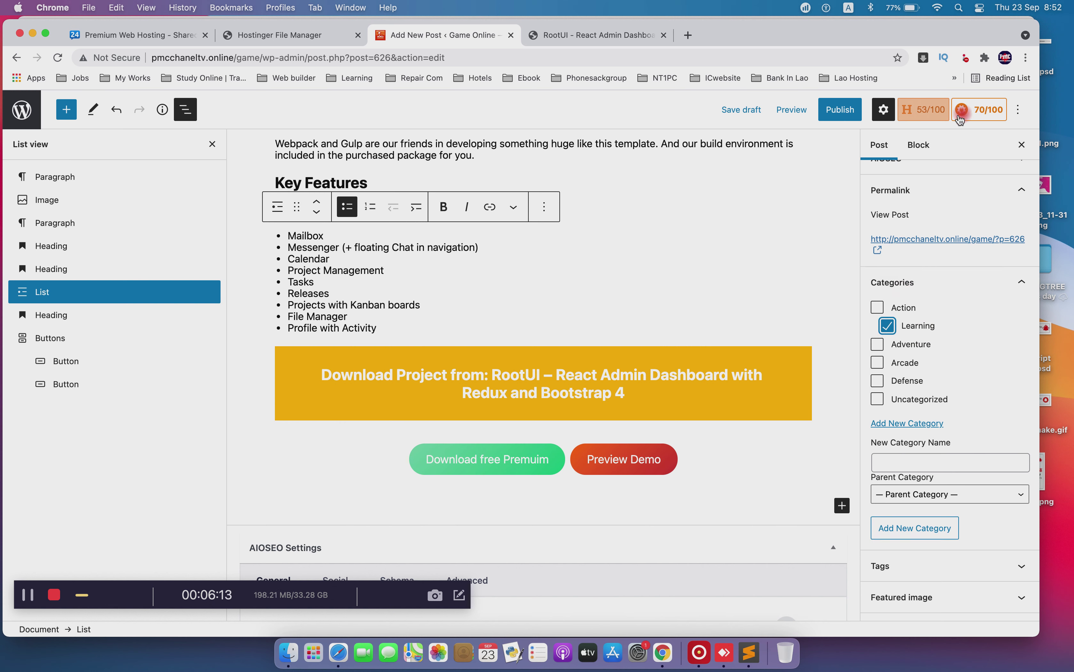
Publish the RootUI post and open its live page
left_click(846, 112)
left_click(897, 117)
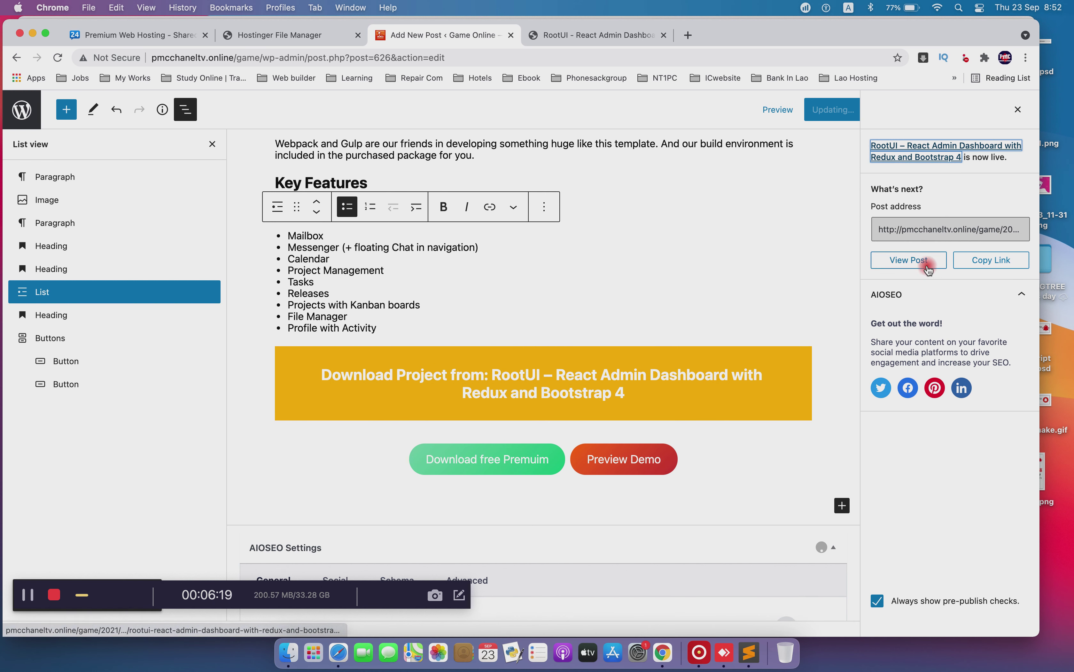
left_click(926, 264)
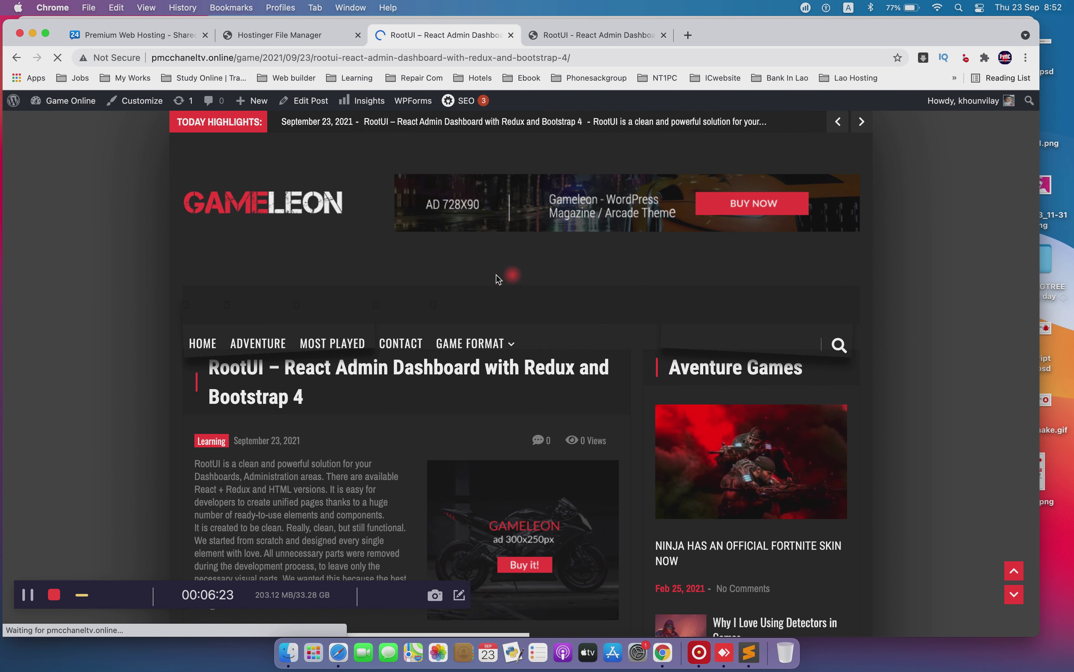
Review the published post's title, category, image, feature list, amber download heading and buttons
scroll(440, 284, "down", 5)
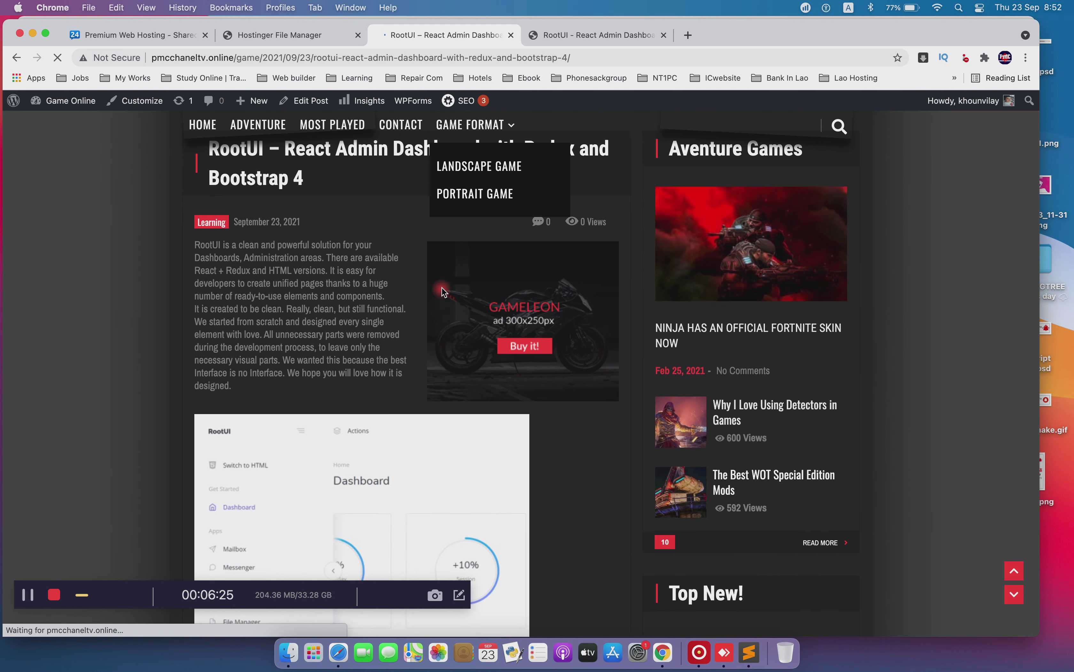
scroll(443, 295, "down", 10)
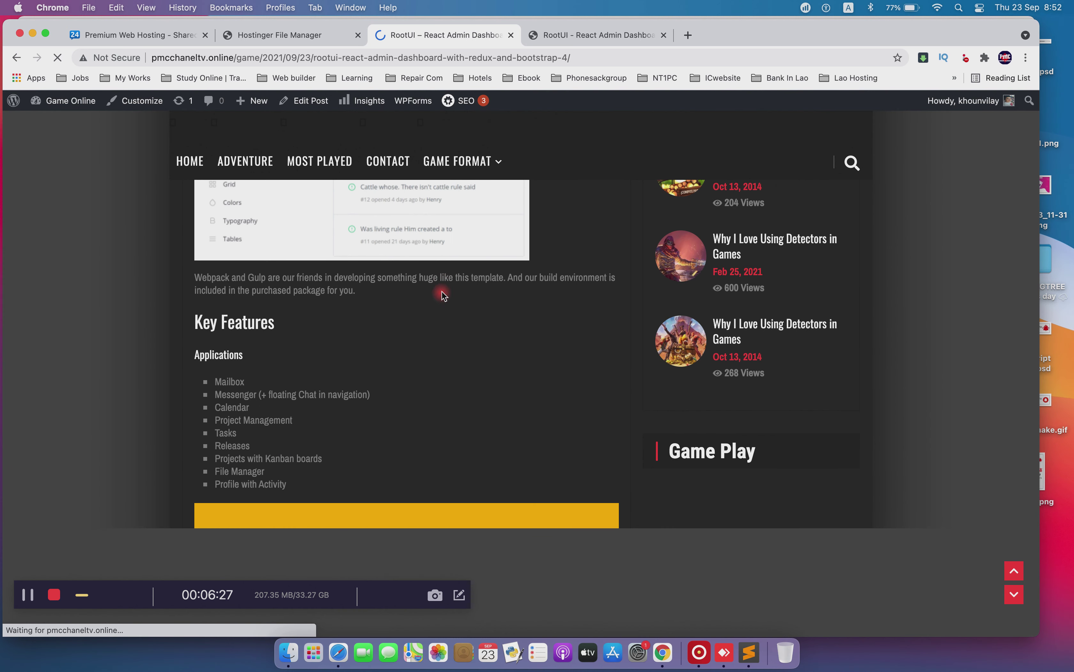
scroll(372, 320, "down", 4)
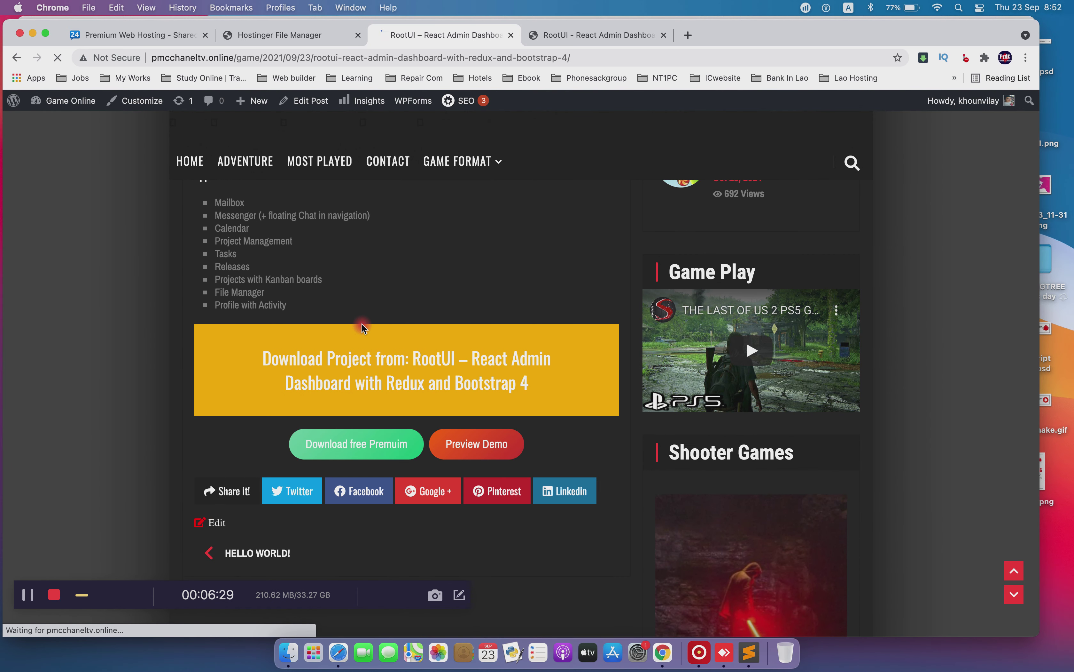
scroll(363, 325, "up", 8)
scroll(363, 325, "up", 9)
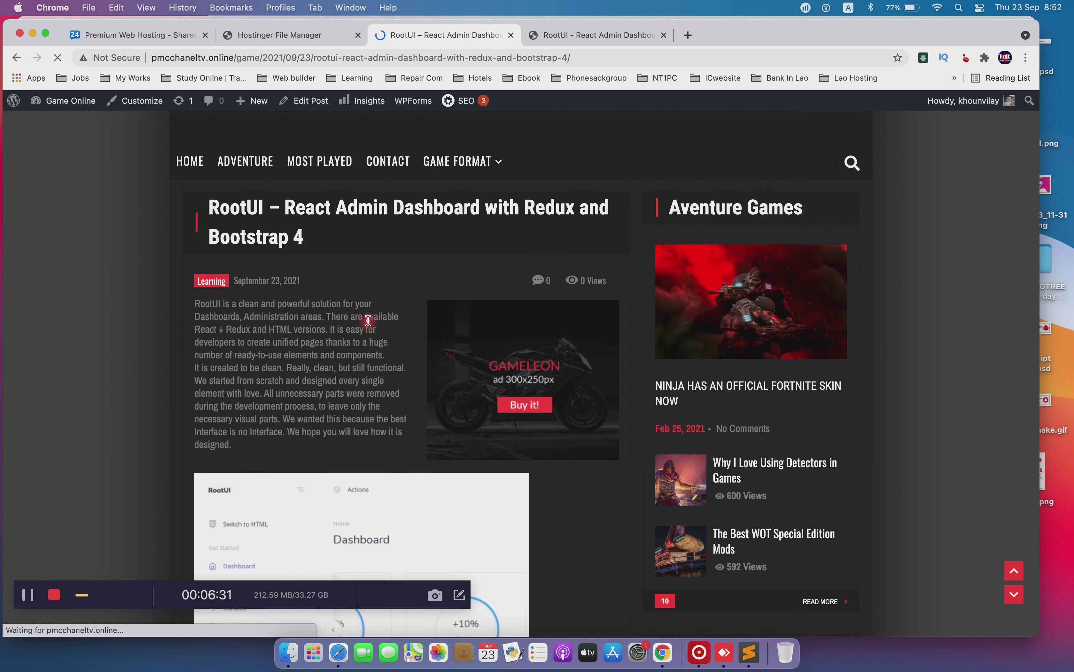
scroll(443, 378, "down", 2)
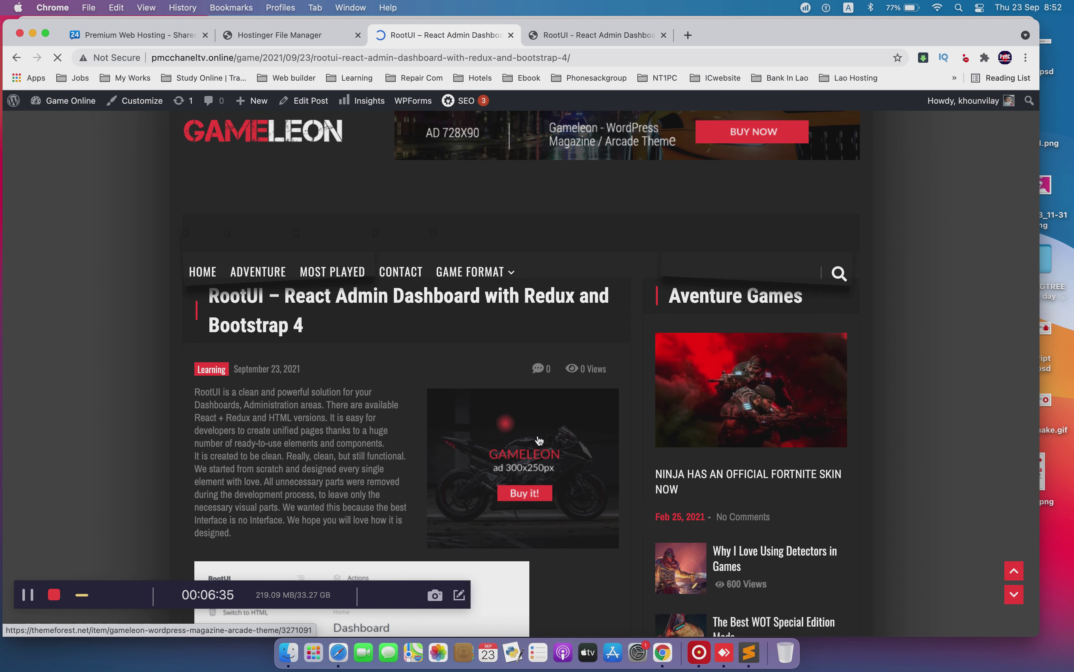
scroll(518, 427, "down", 2)
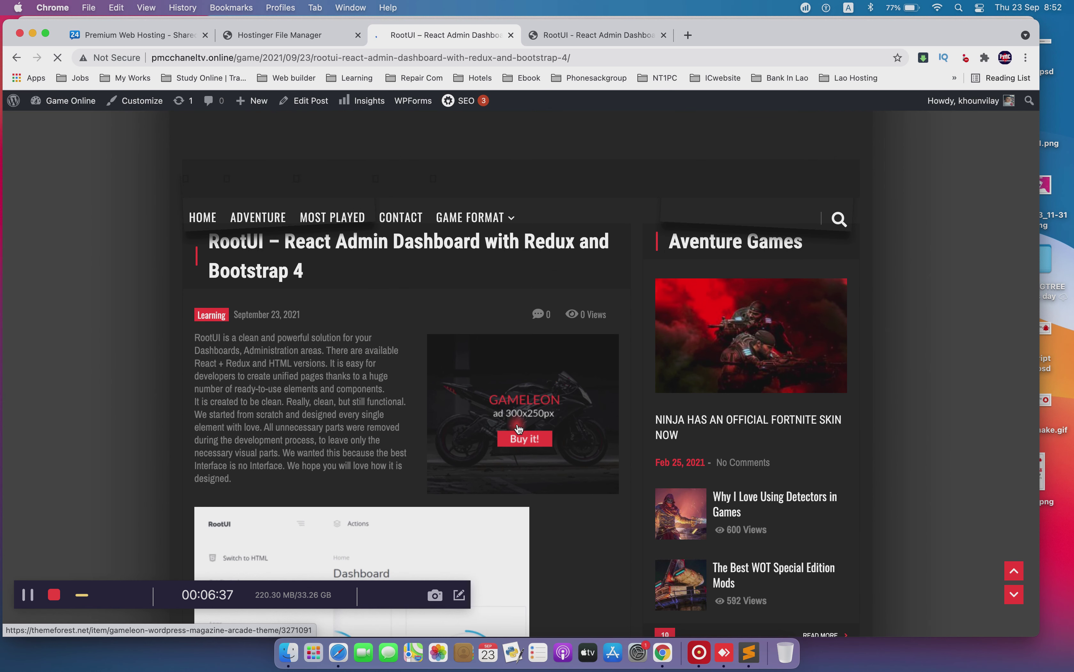
scroll(535, 420, "down", 3)
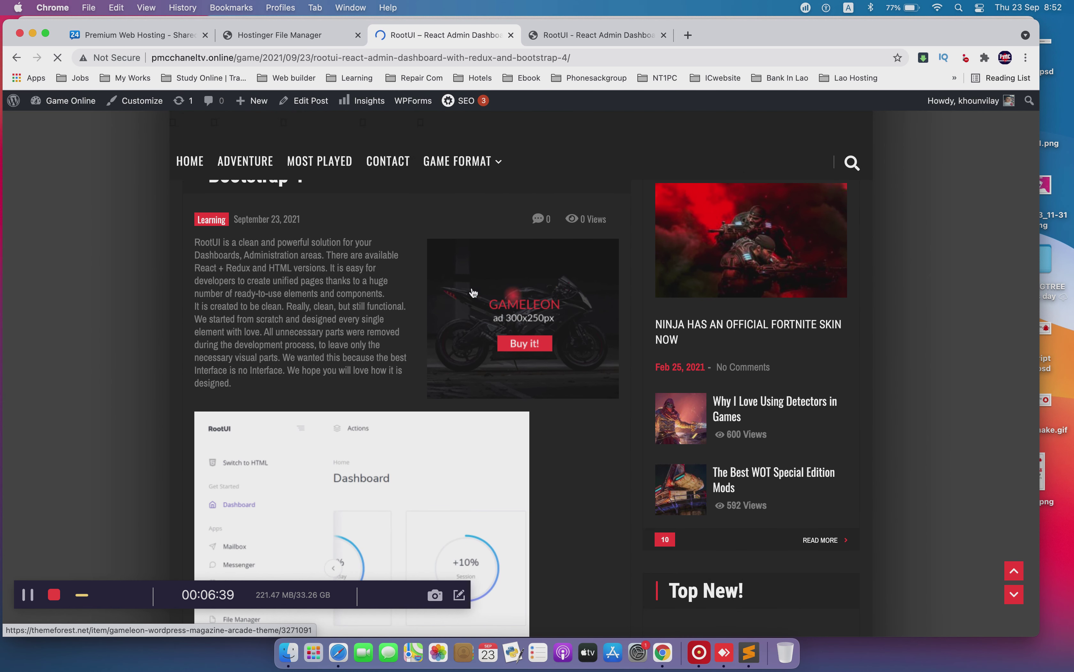
scroll(548, 411, "down", 5)
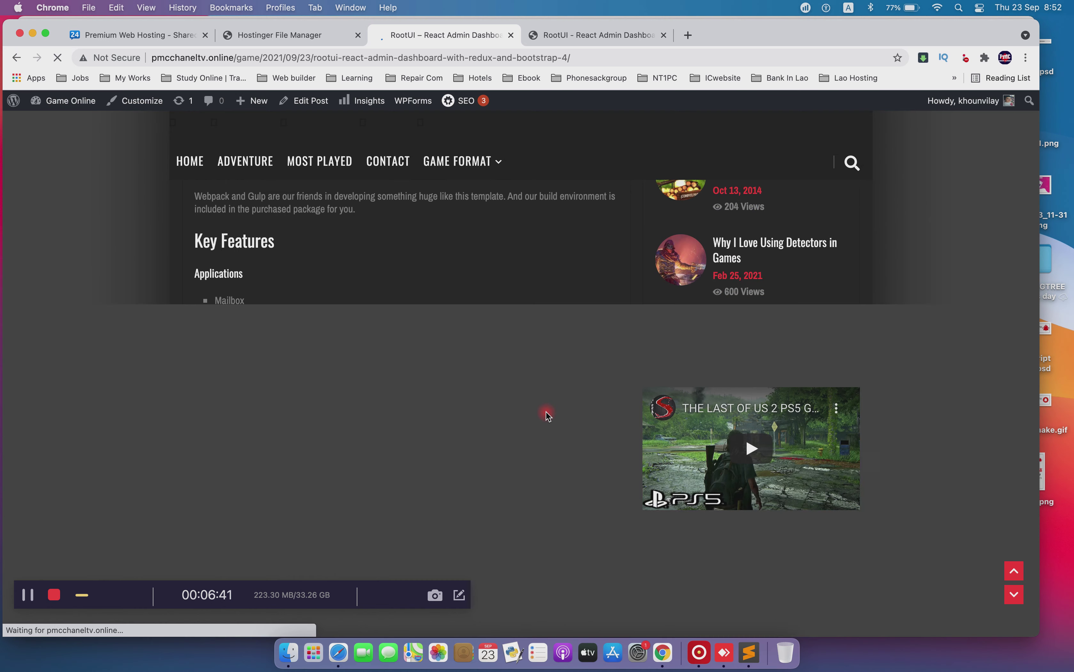
scroll(546, 412, "down", 5)
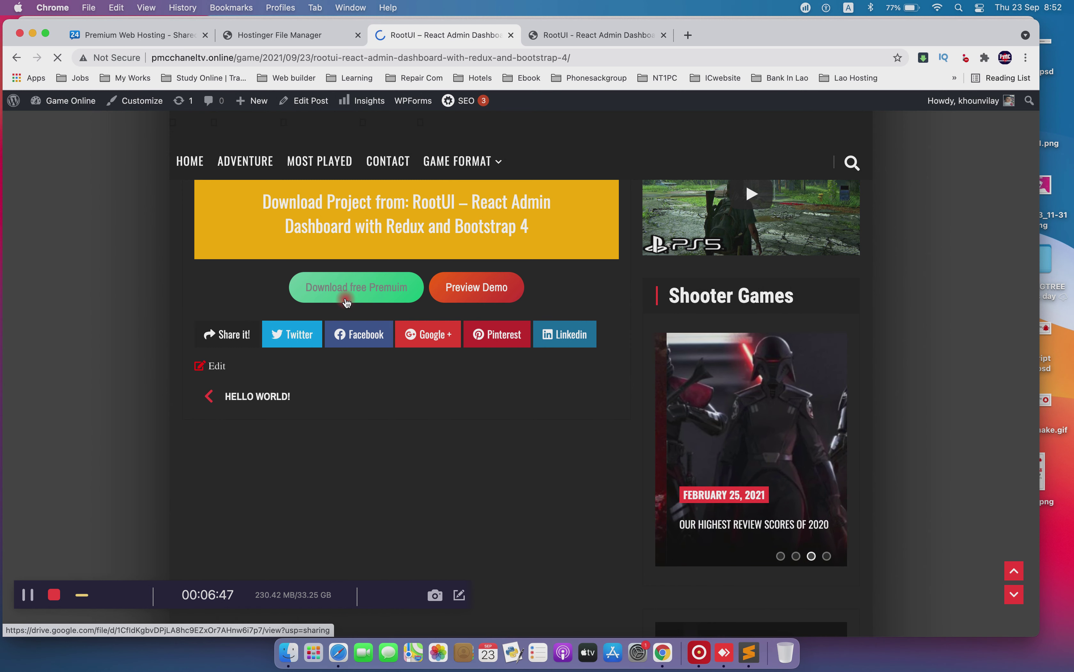
Test the "Download free Premuim" button's Google Drive link and close the page it opens
left_click(375, 288)
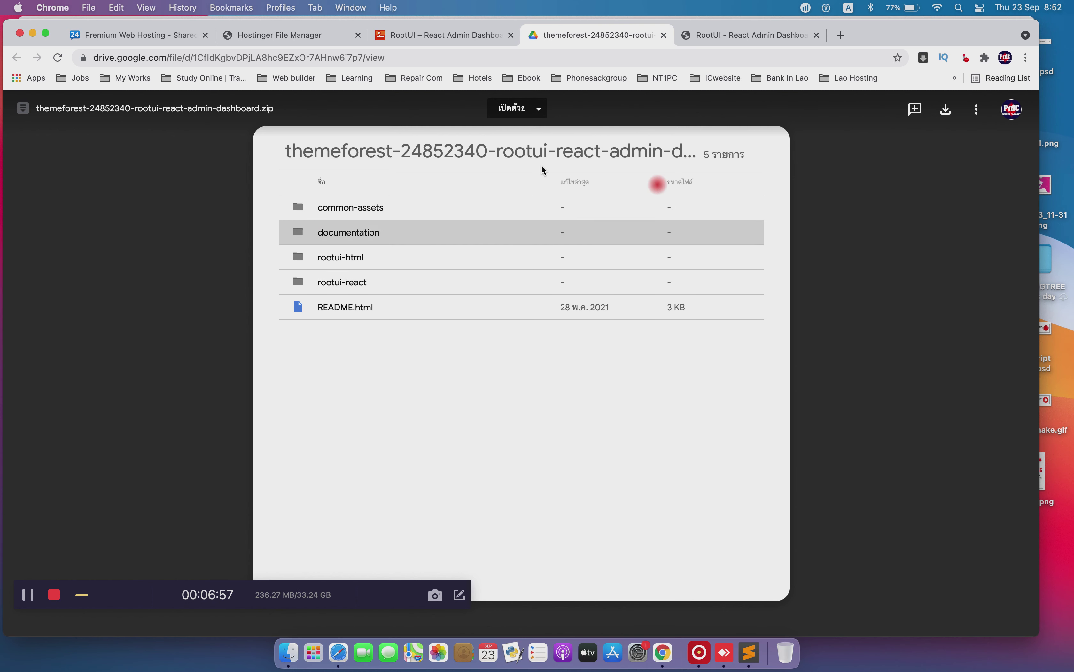
left_click(664, 35)
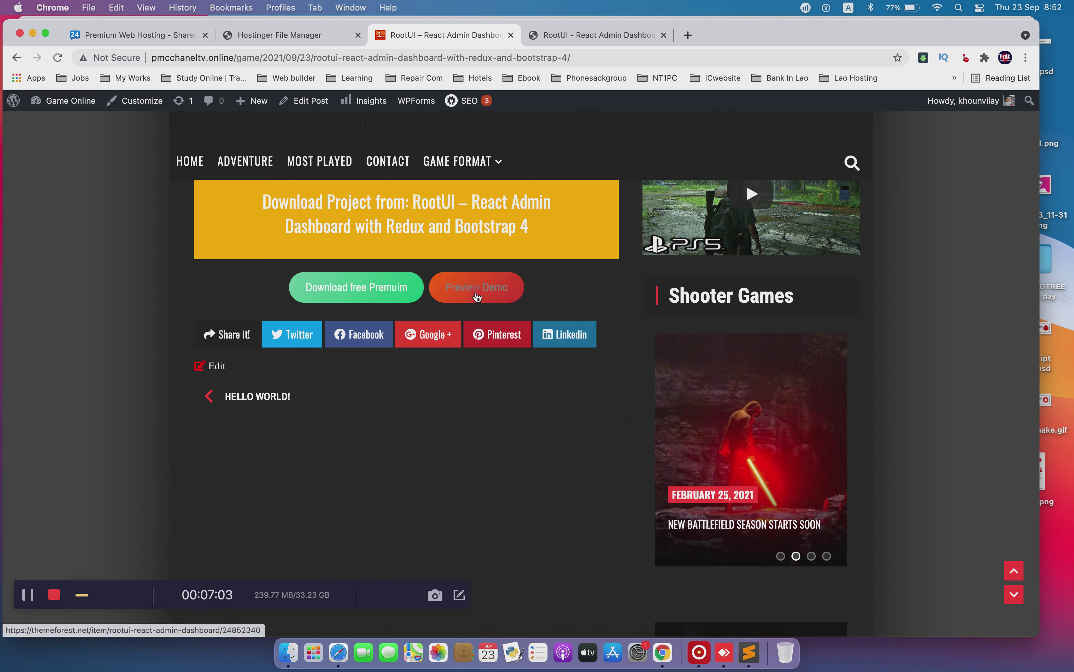
left_click(25, 594)
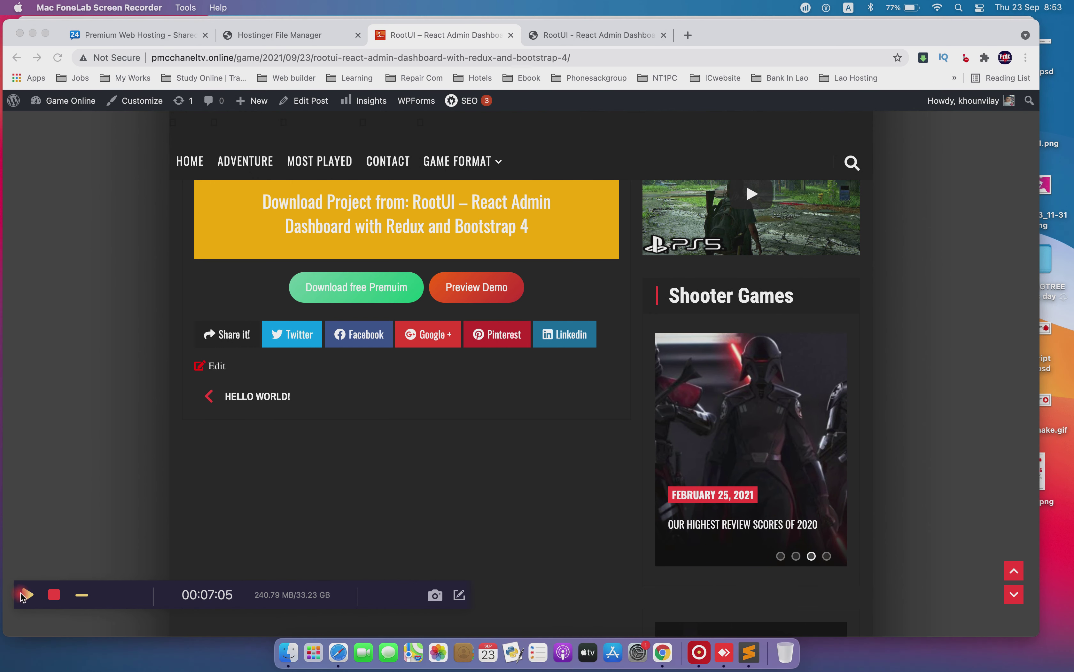
left_click(24, 594)
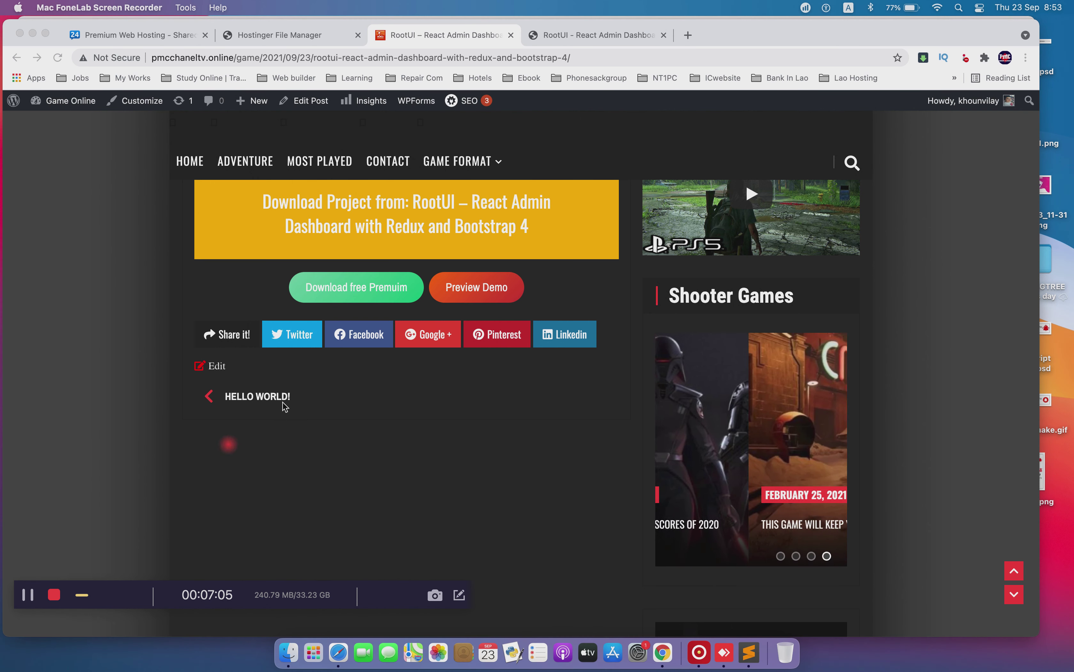
Test the "Preview Demo" button's themeforest.net link, look at the source article, and return to the published post
left_click(499, 293)
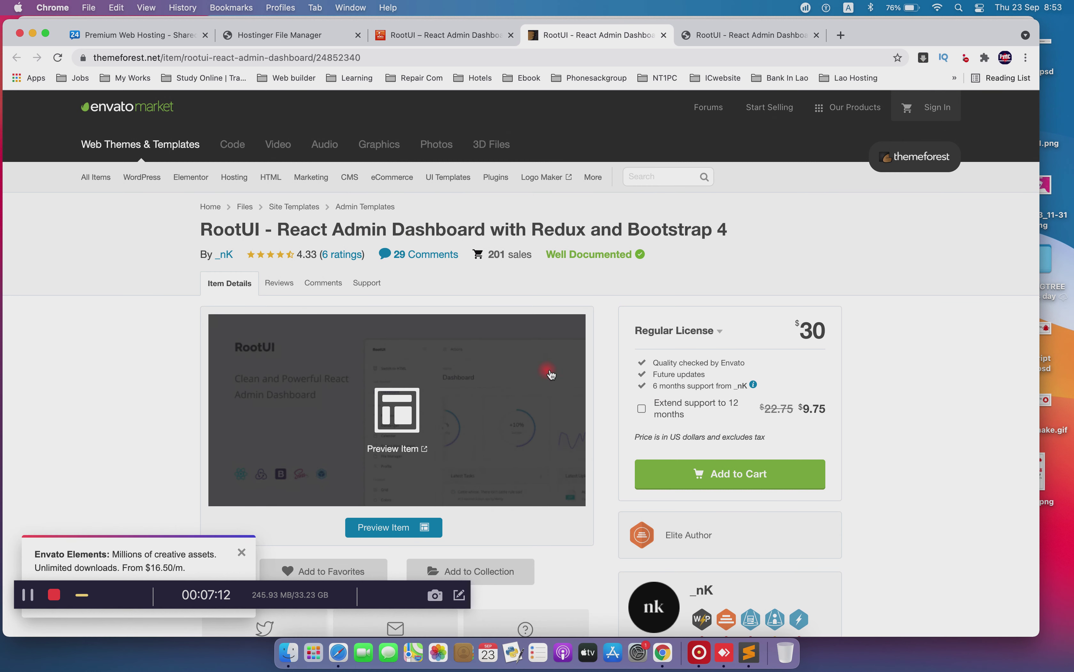
left_click(757, 36)
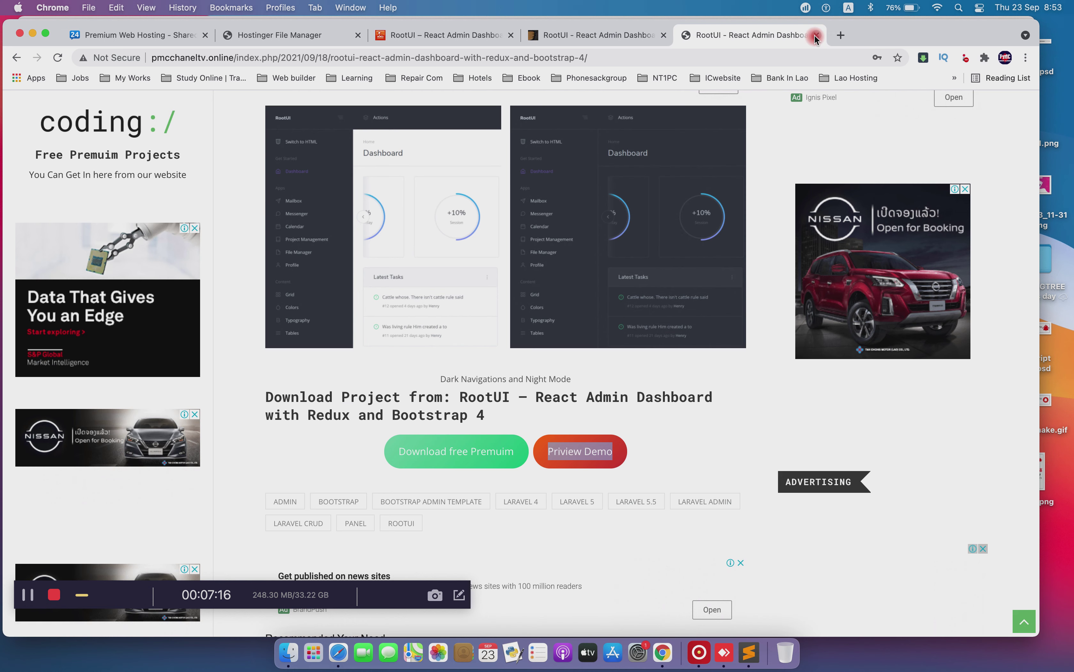
left_click(560, 36)
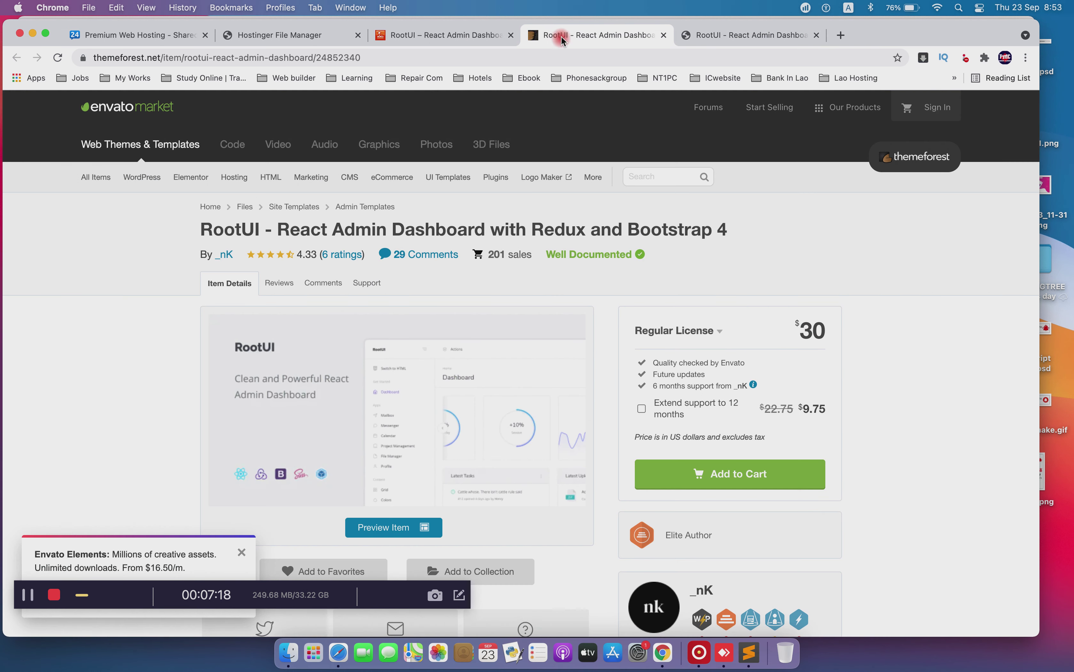
left_click(425, 35)
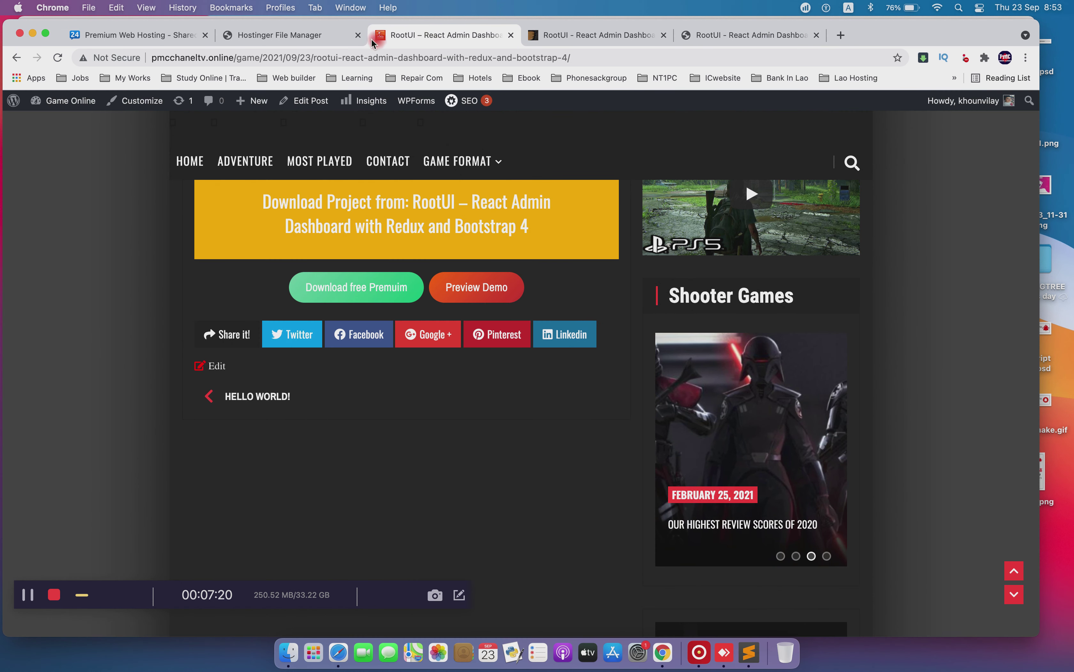
Go to the Game Online dashboard's posts list and open the RootUI post for editing
mouse_move(74, 107)
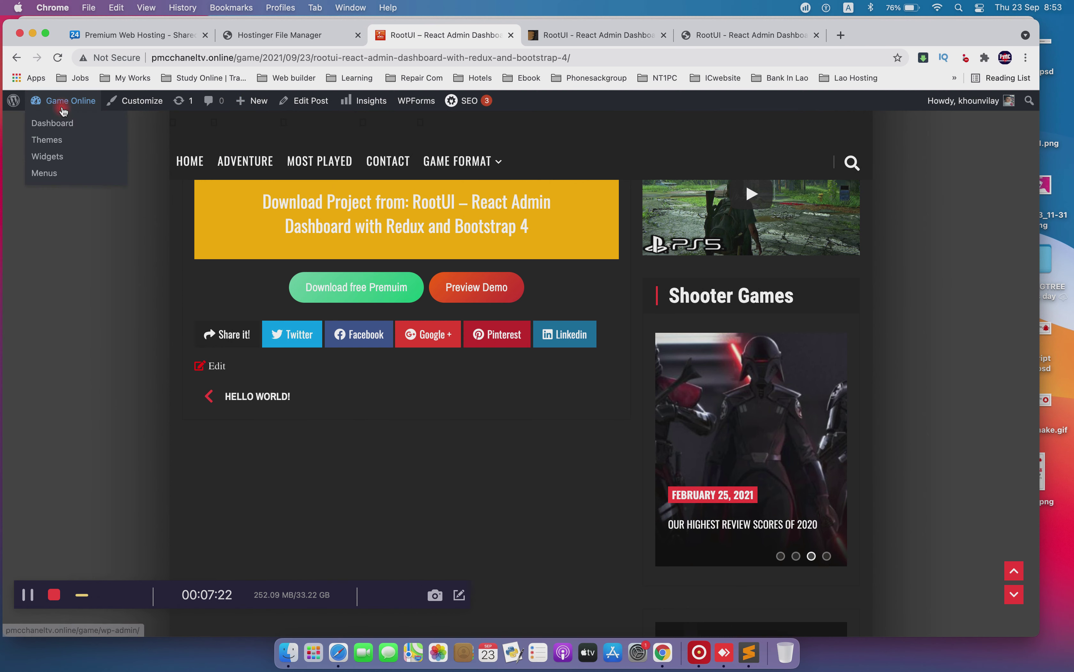
left_click(53, 124)
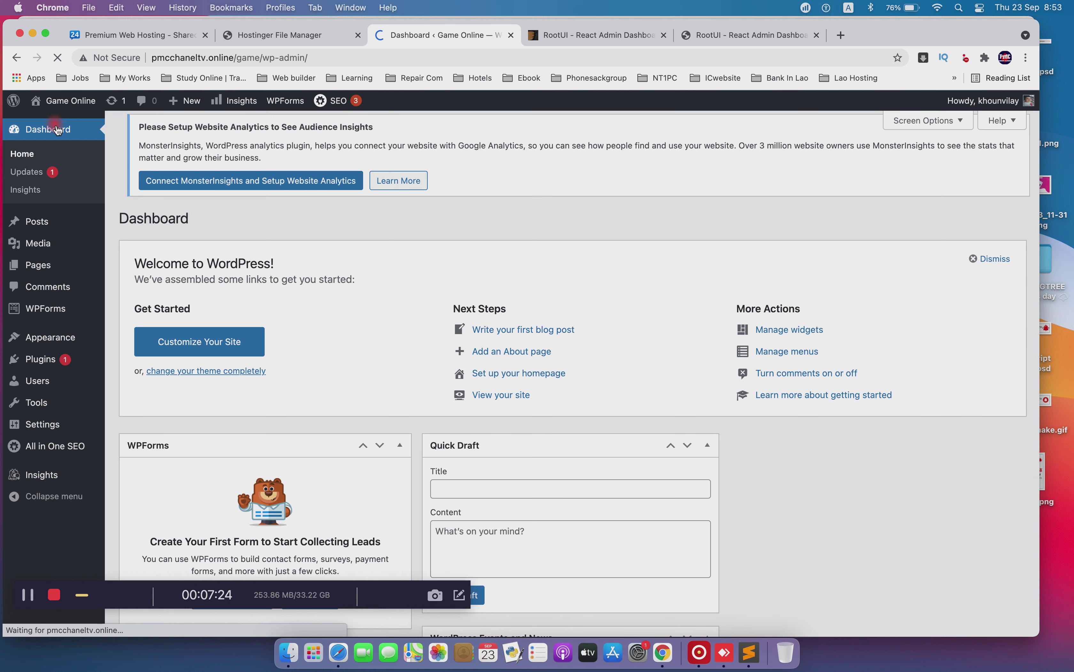
left_click(38, 224)
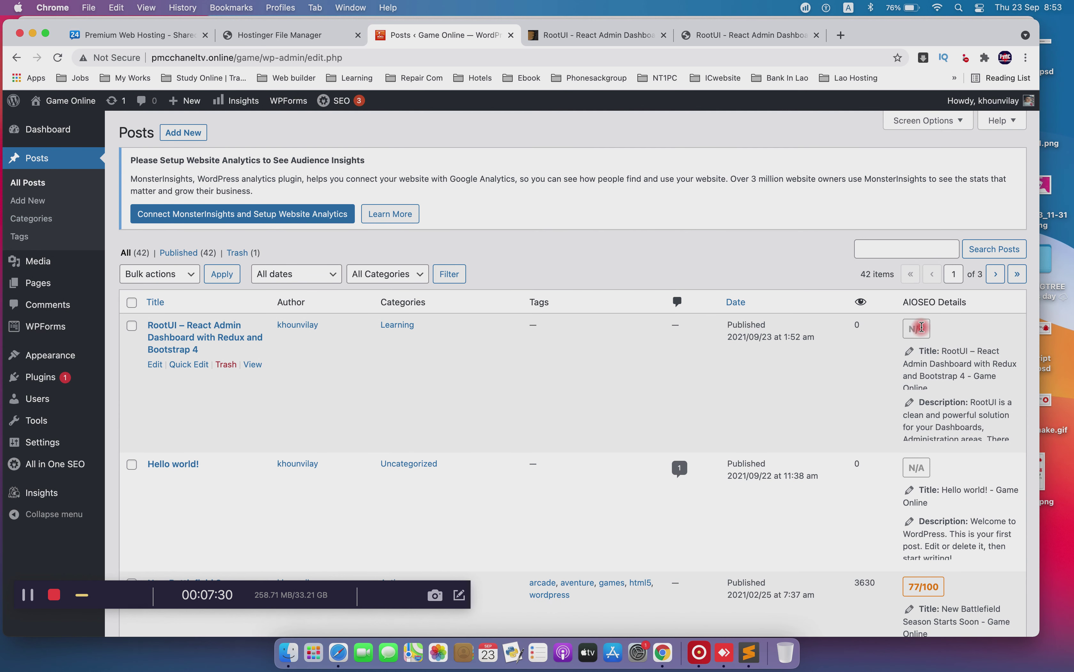
left_click(155, 366)
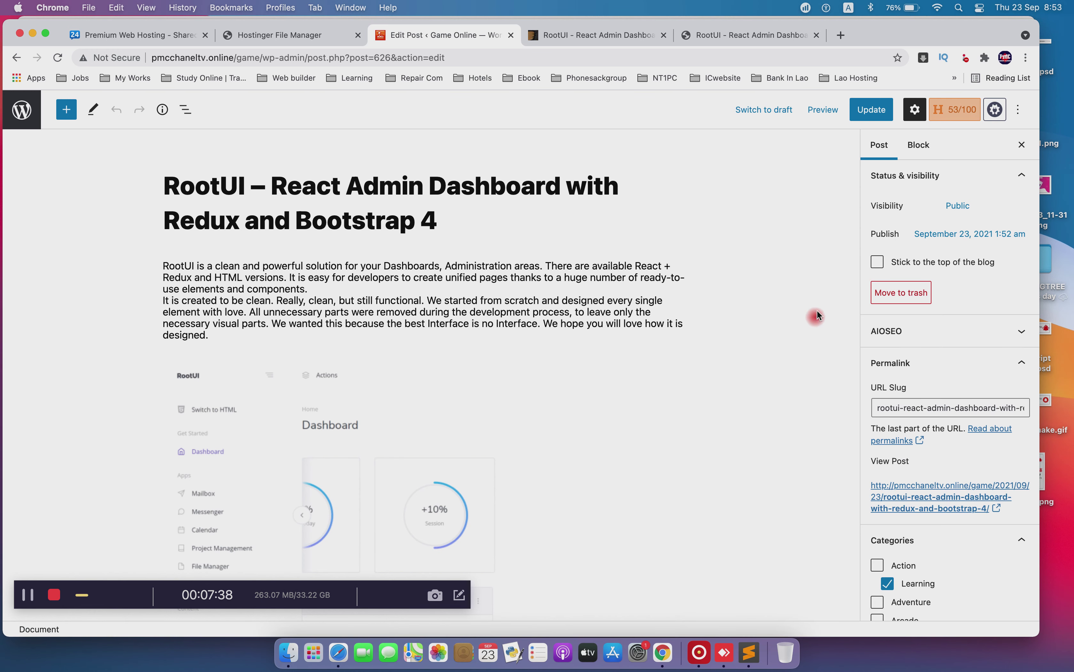
Look through the post's AIOSEO settings, and copy the full post title from the editor
scroll(746, 347, "down", 15)
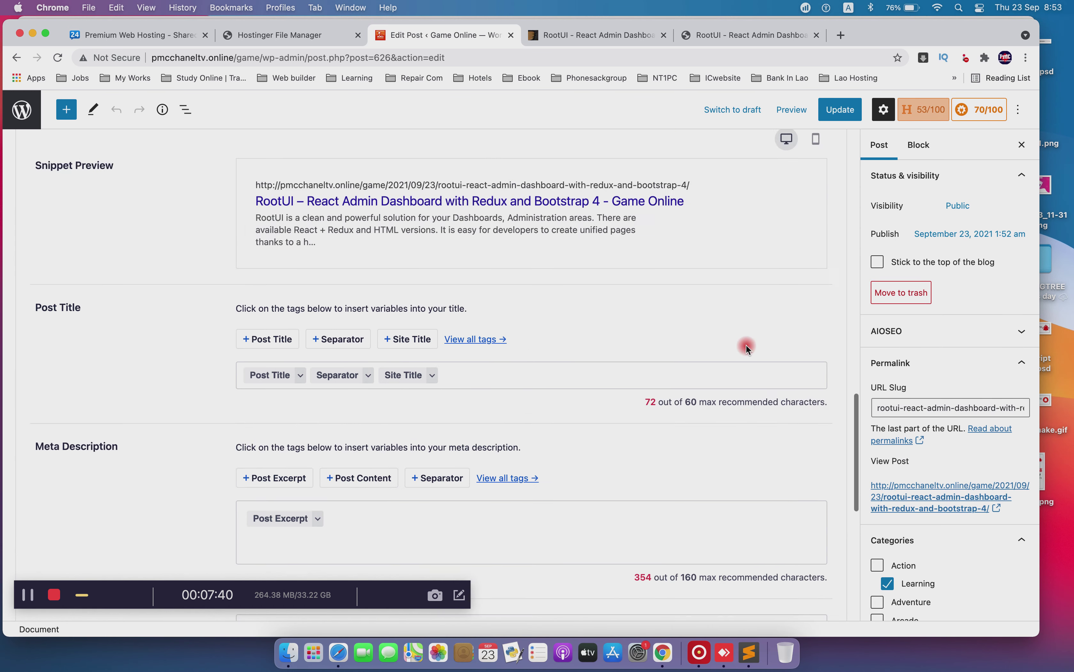
scroll(746, 347, "down", 3)
scroll(747, 347, "up", 6)
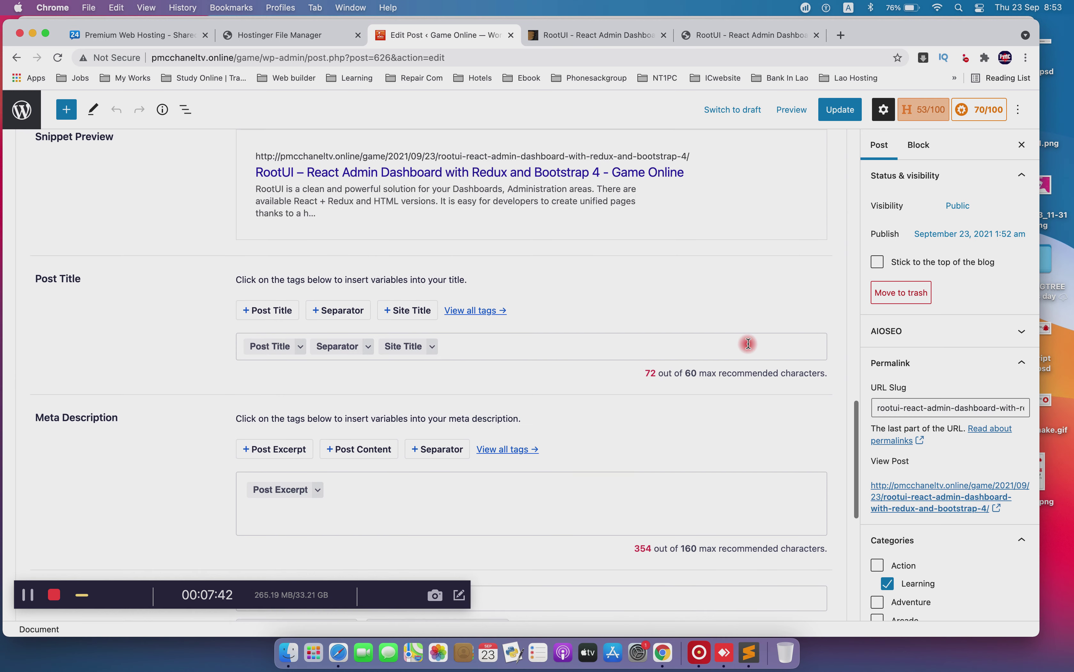
scroll(748, 343, "up", 3)
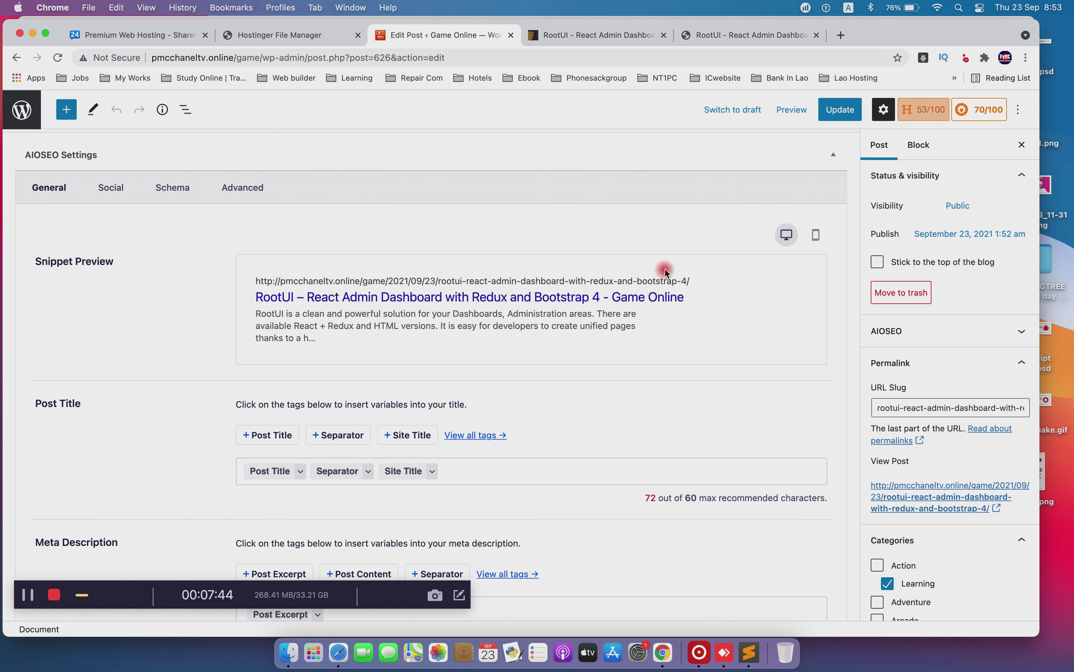
scroll(550, 233, "up", 15)
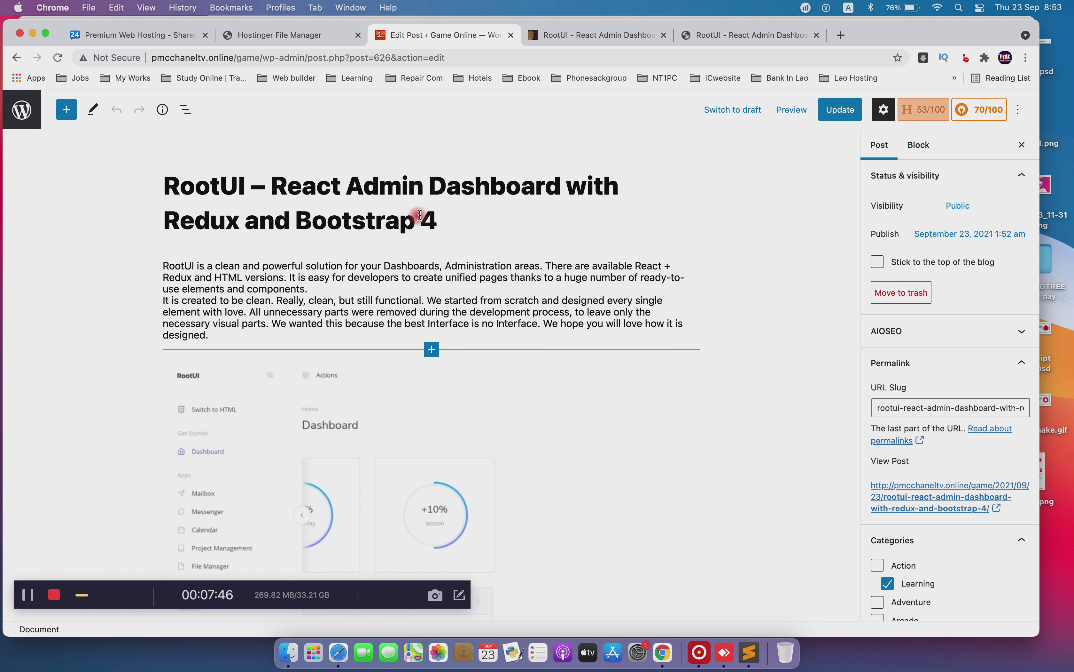
left_click_drag(319, 197, 135, 182)
key("super+c")
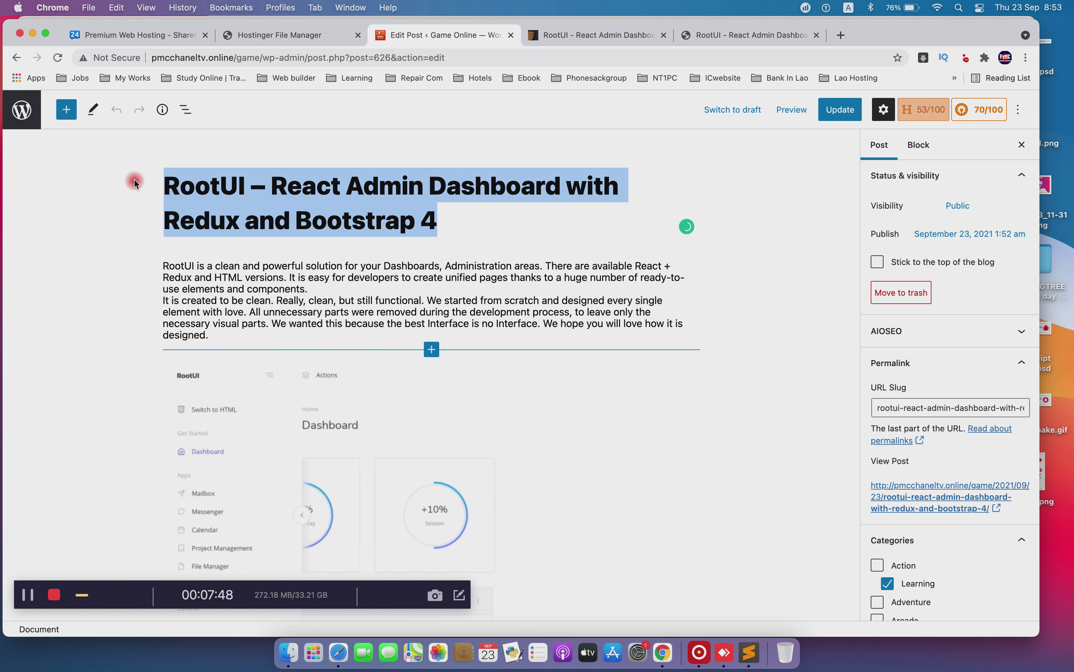
Replace the default tags in the AIOSEO Post Title with the copied "RootUI – React Admin Dashboard with Redux and Bootstrap 4"
scroll(472, 358, "down", 15)
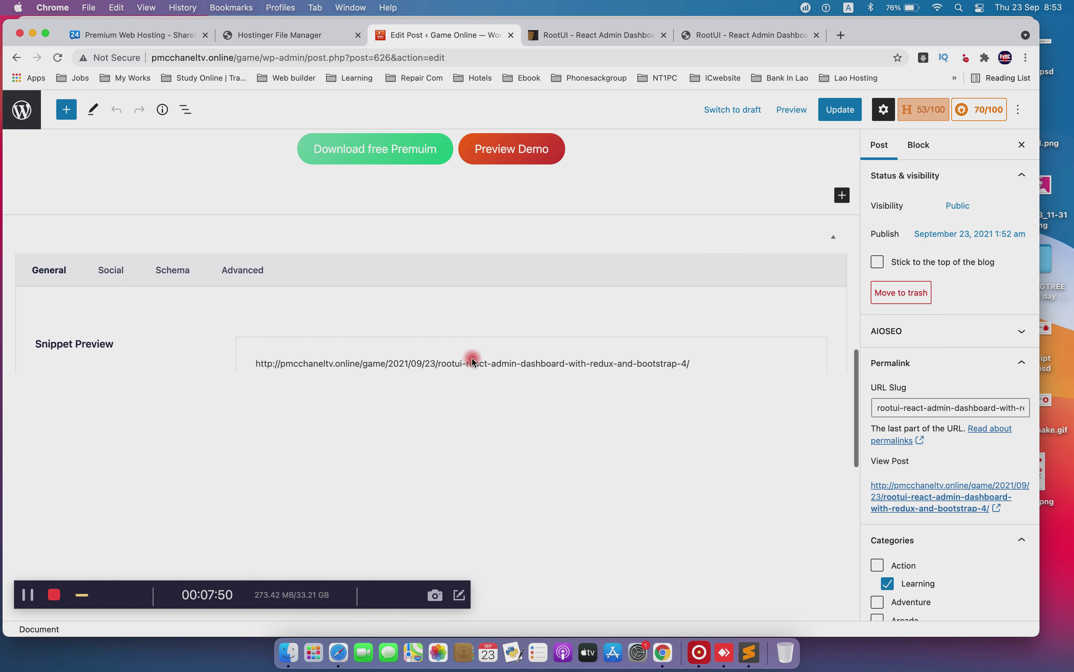
scroll(472, 357, "down", 3)
scroll(472, 358, "up", 1)
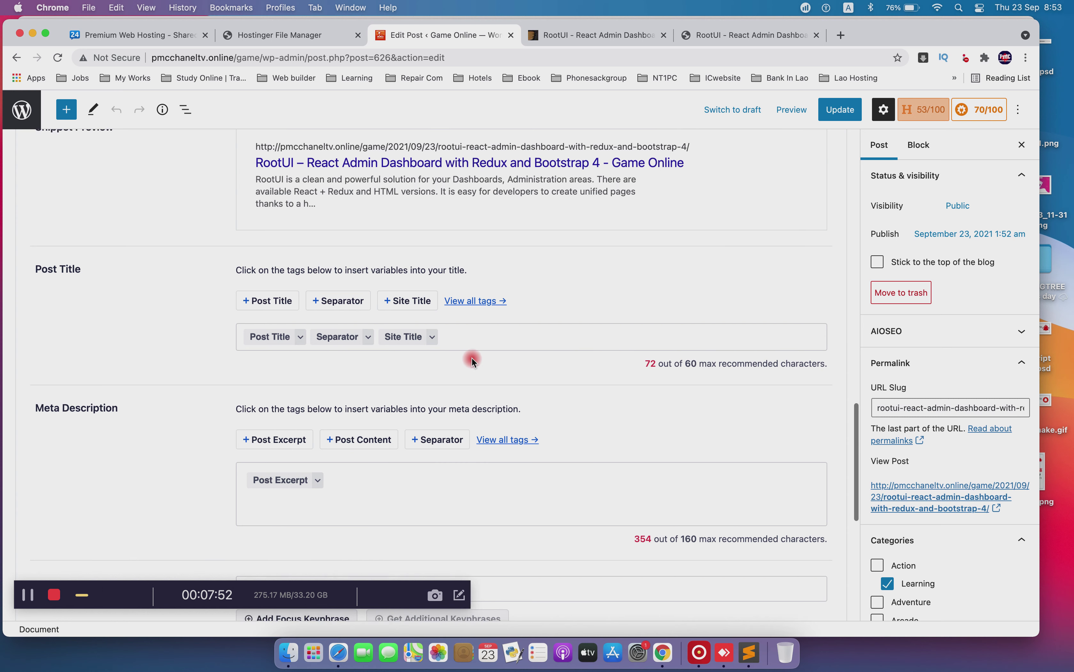
left_click(471, 351)
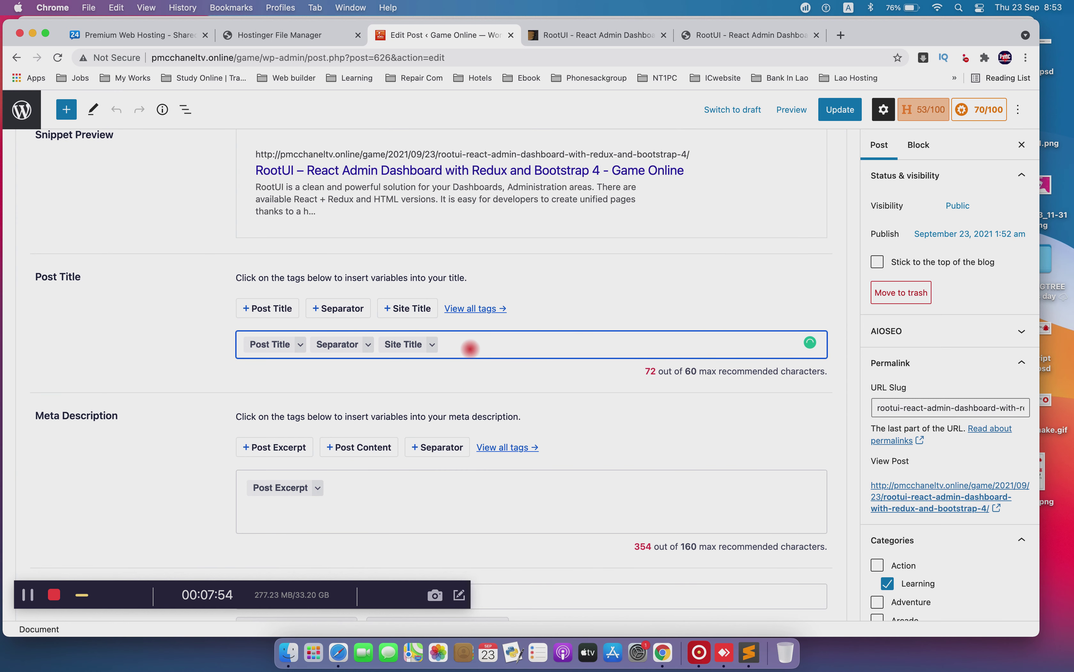
key("BackSpace")
key("BackSpace")
key("BackSpace")
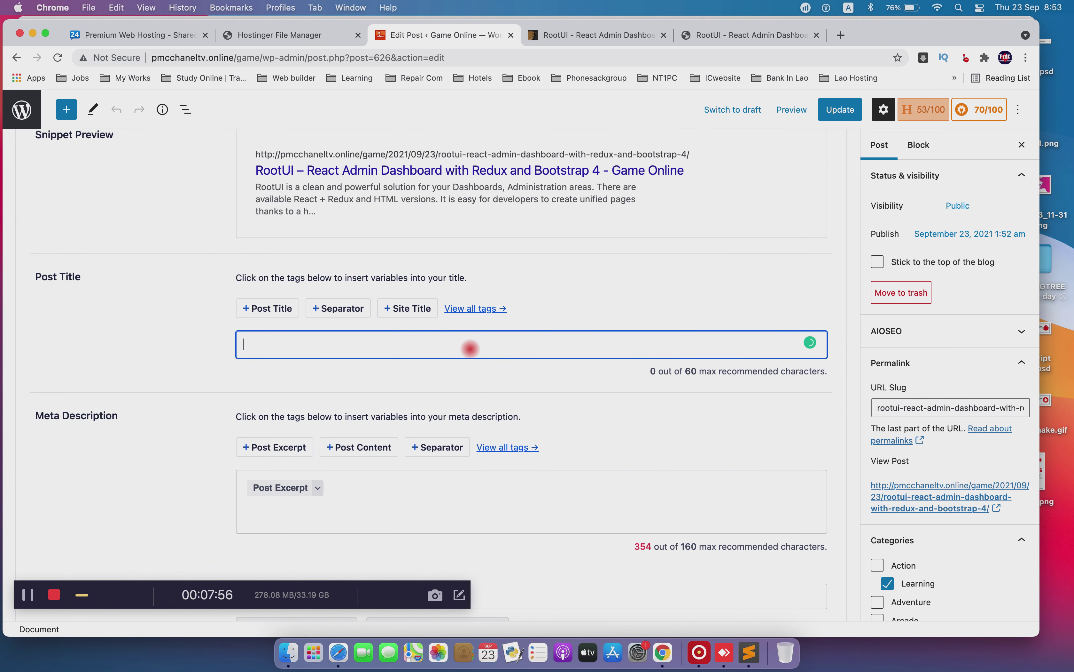
key("super+v")
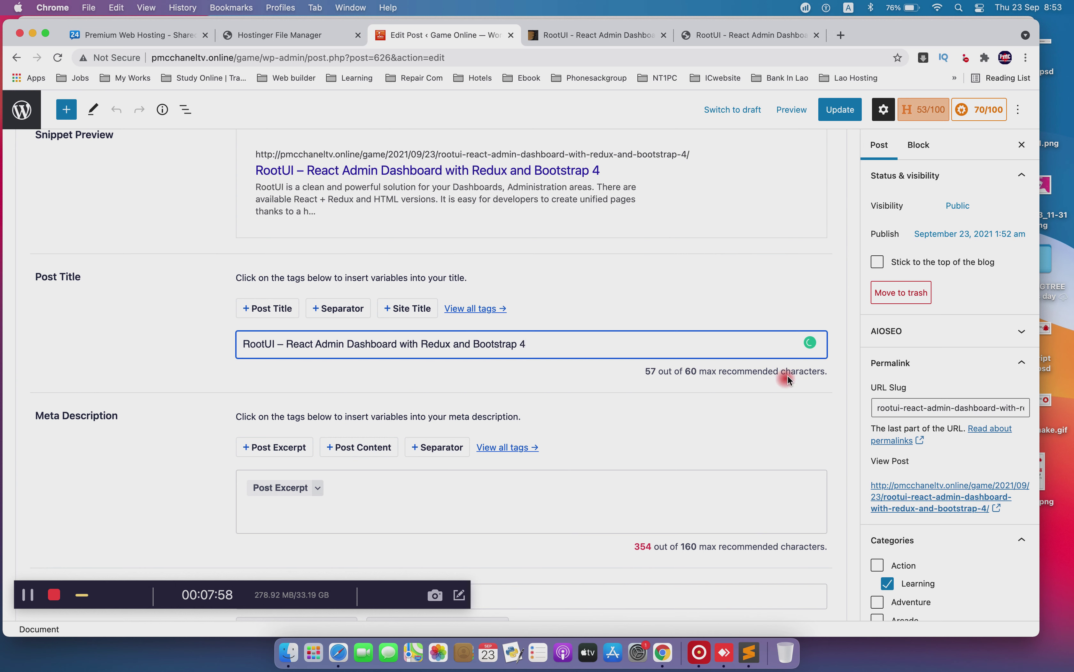
left_click(618, 388)
left_click(605, 344)
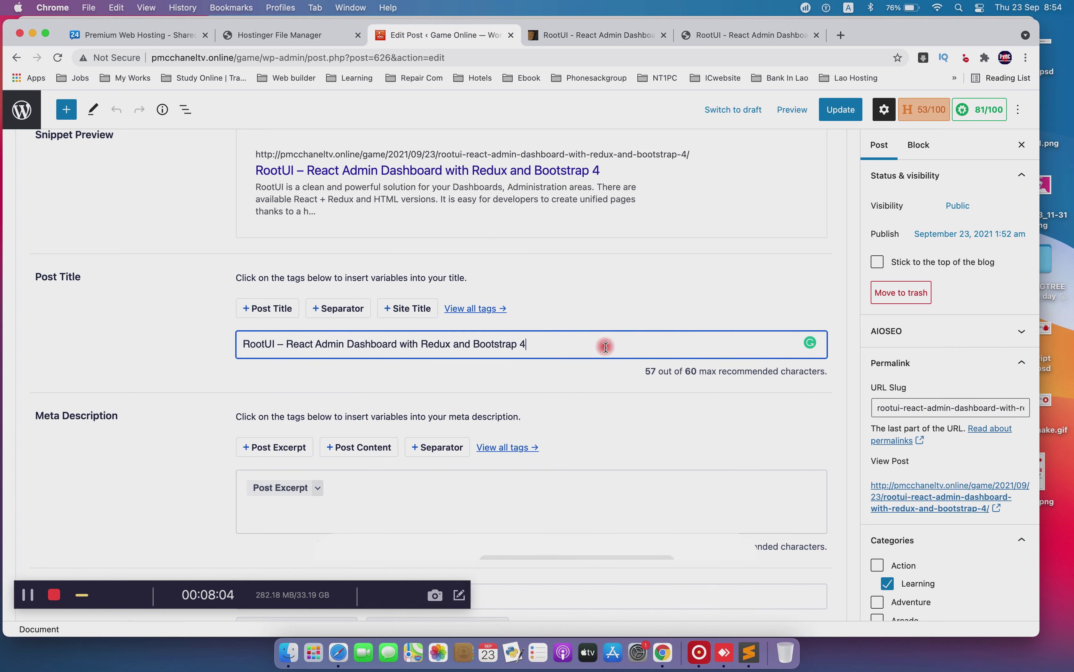
Replace the Post Excerpt tag in the Meta Description with the post's opening text, from "RootUI is a clean" through "elements and components."
left_click(351, 482)
scroll(532, 268, "up", 20)
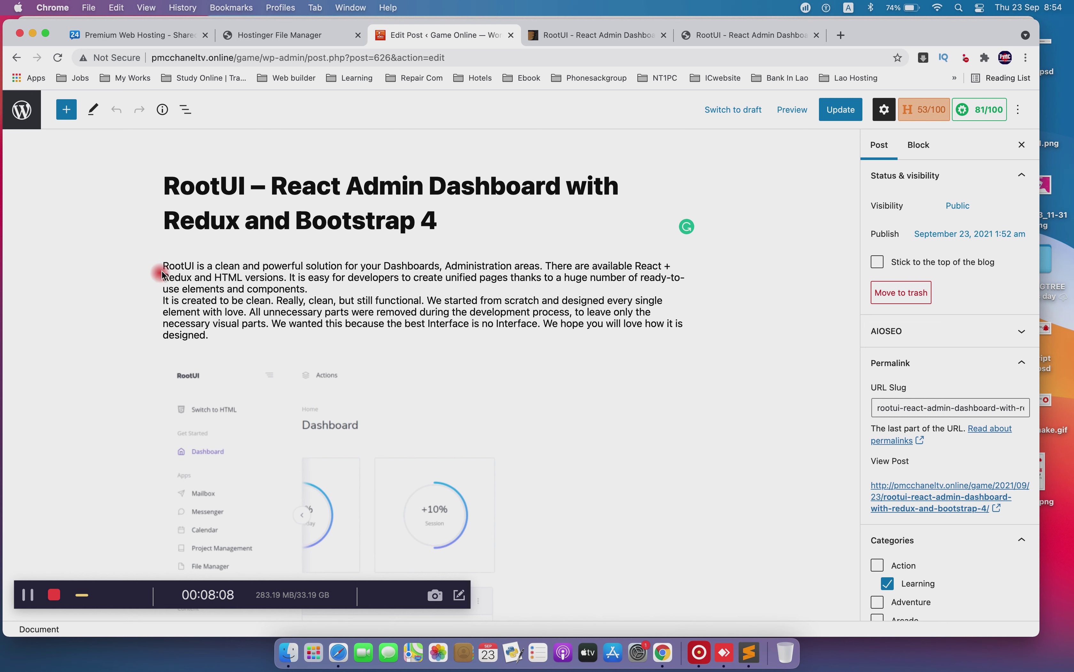
left_click_drag(164, 264, 311, 286)
key("super+c")
scroll(498, 355, "down", 20)
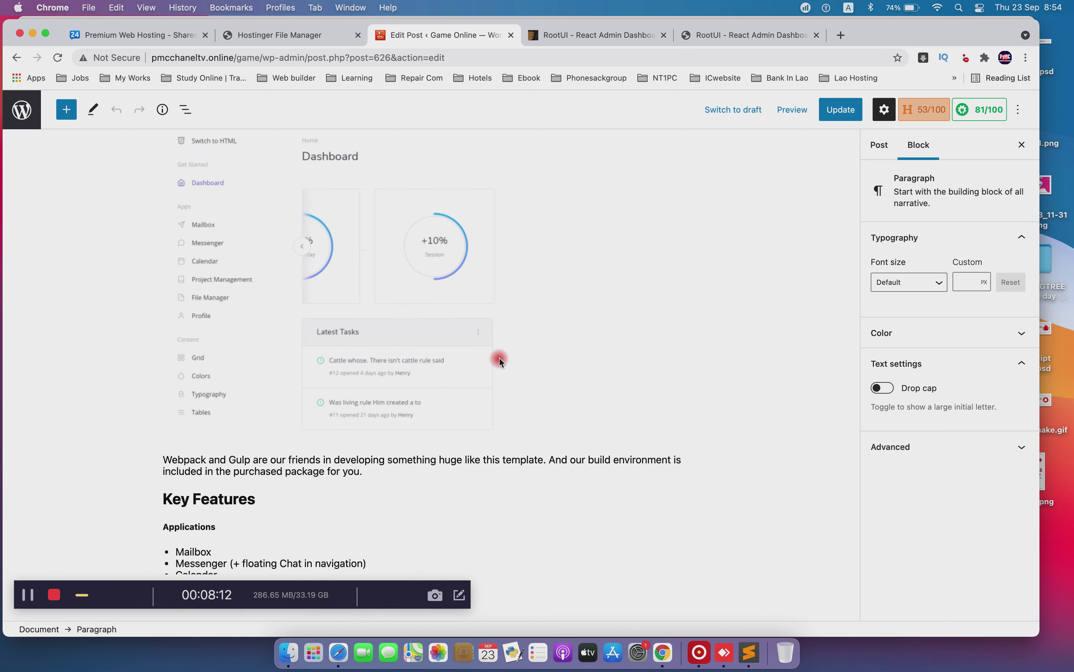
scroll(500, 361, "up", 8)
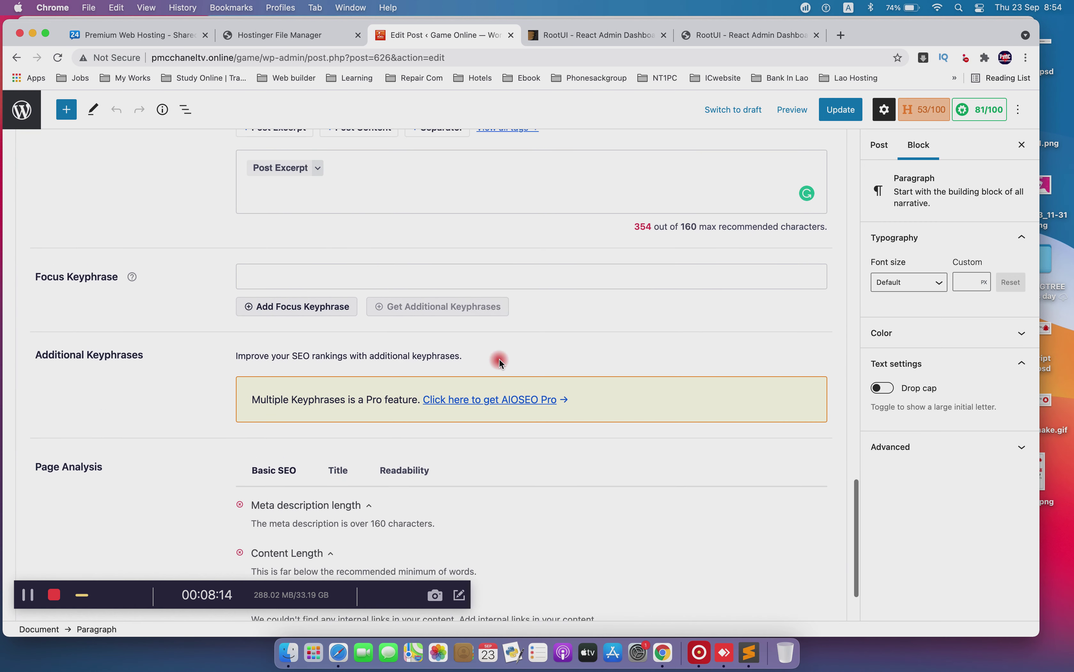
left_click(384, 428)
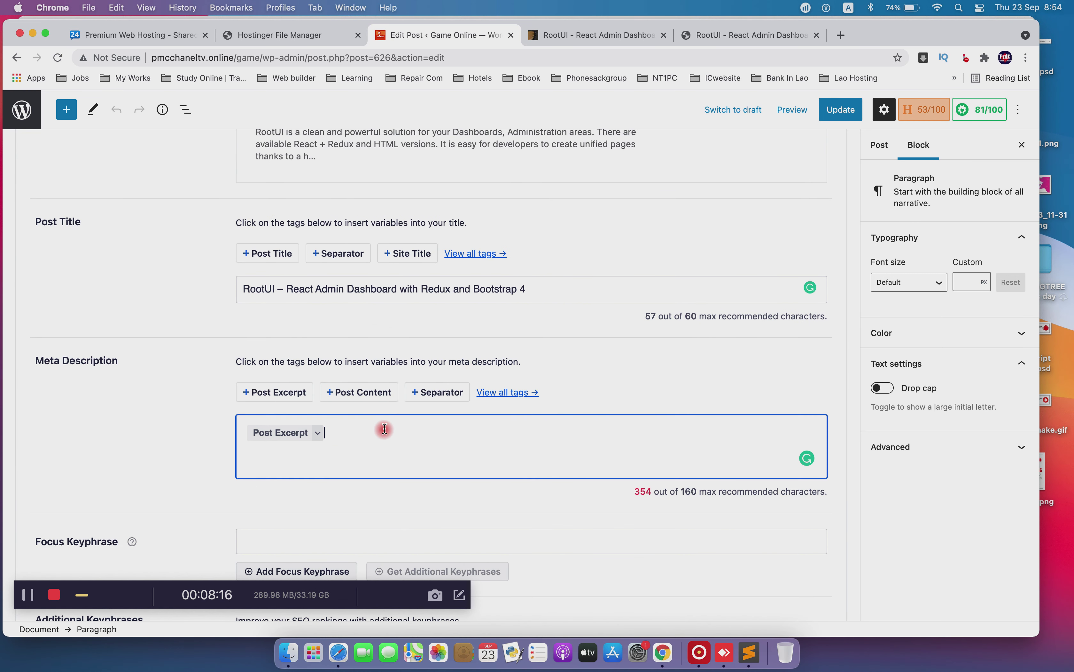
key("BackSpace")
key("super+v")
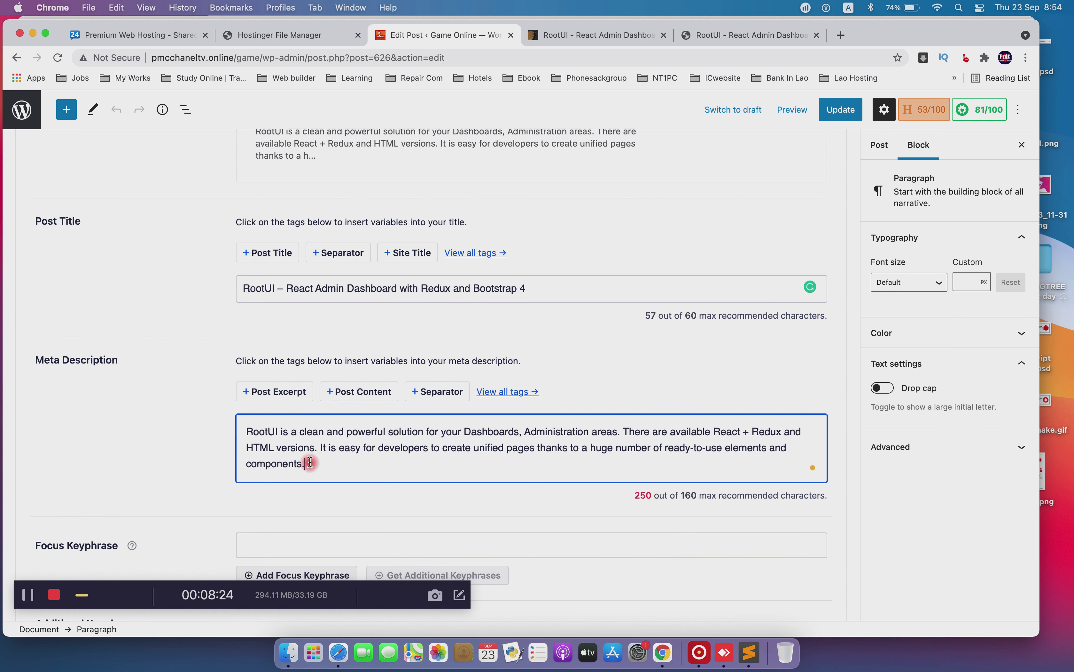
Shorten the meta description by deleting everything after "There are available React + Redux and HTML versions."
left_click_drag(408, 457, 538, 446)
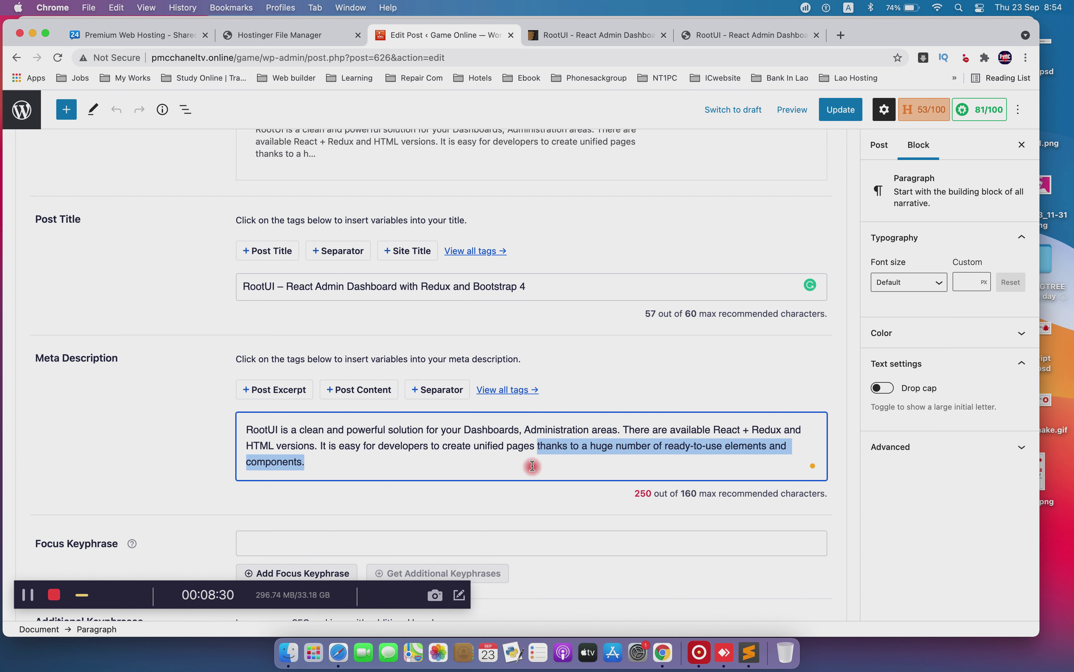
key("BackSpace")
left_click(374, 439)
left_click_drag(320, 442, 604, 440)
key("BackSpace")
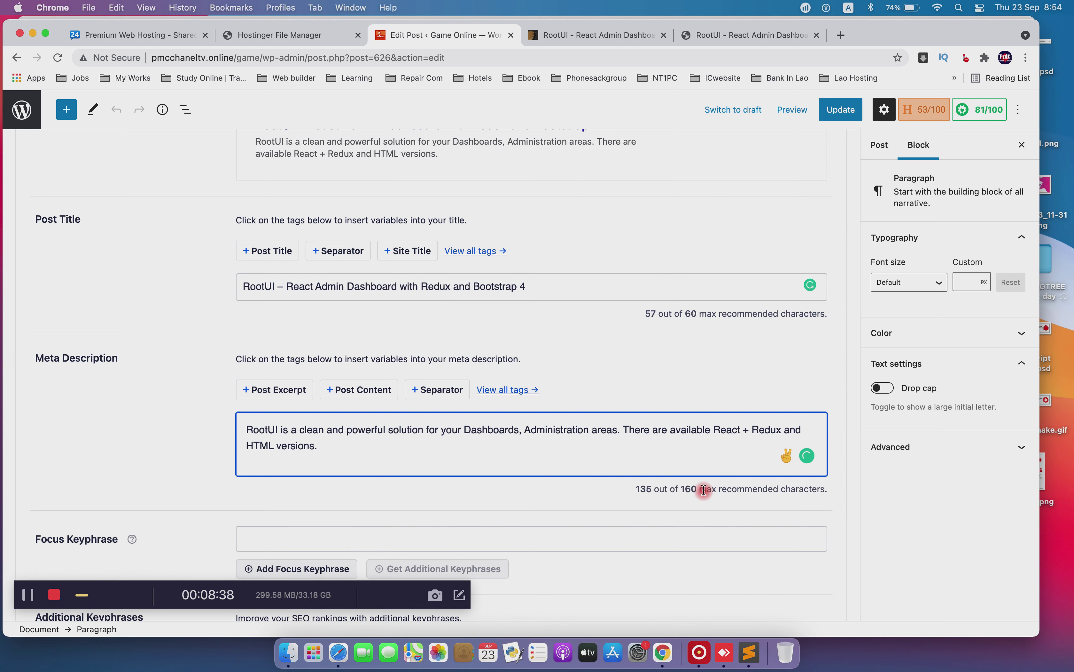
Enter "Dashboards" from the meta description as the Focus Keyphrase
scroll(704, 490, "down", 6)
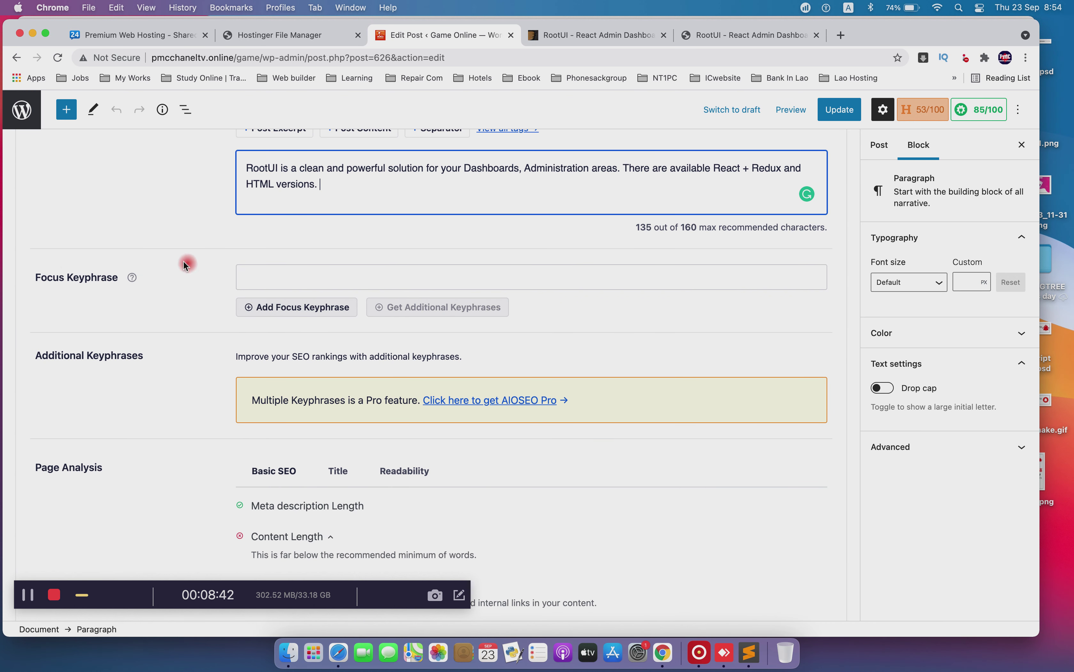
scroll(288, 264, "up", 3)
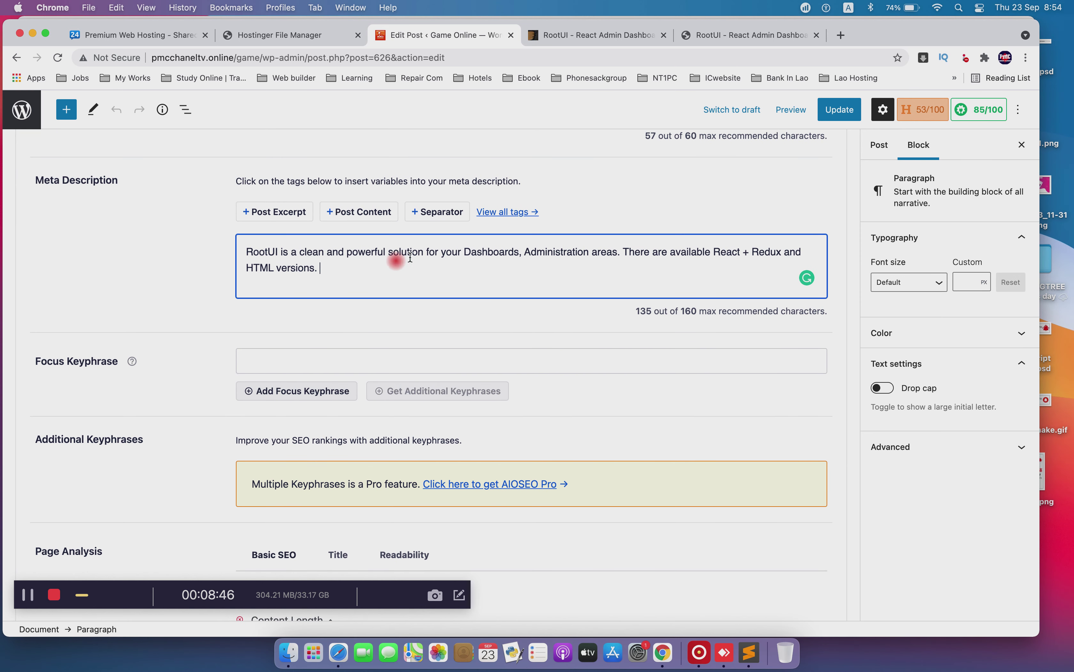
double_click(475, 253)
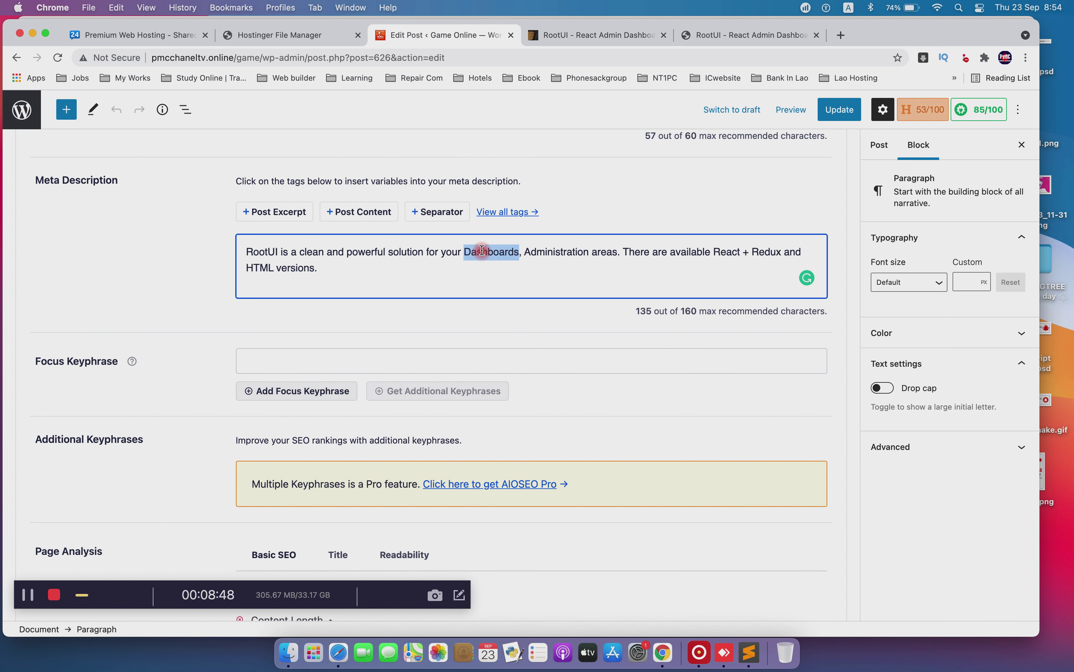
left_click(315, 363)
left_click(586, 400)
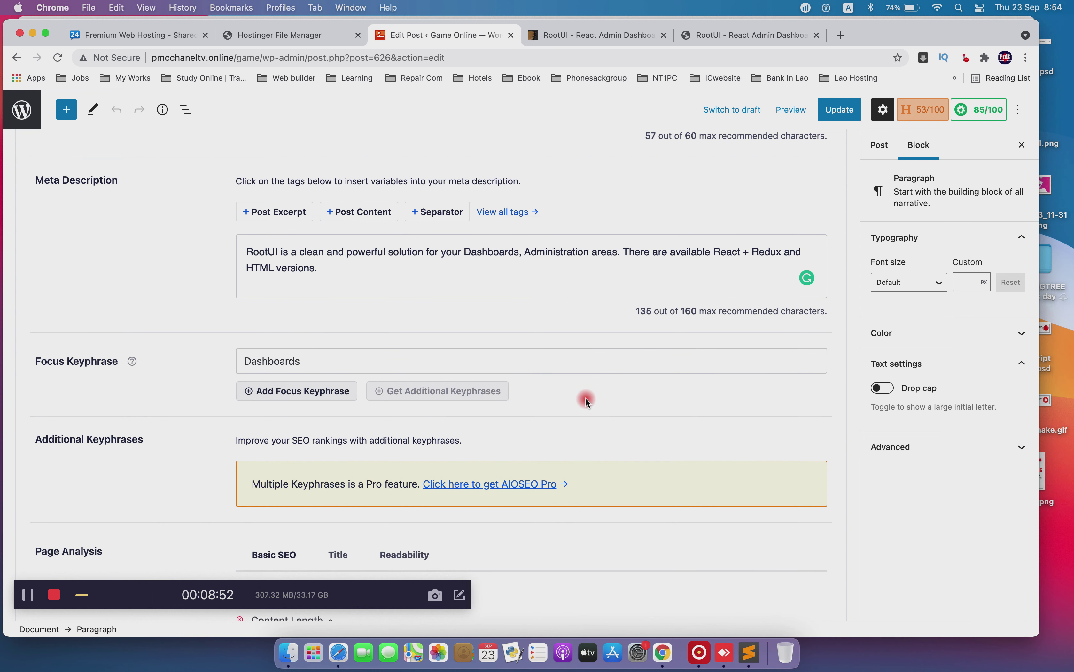
Examine the headline and SEO scores, the Page Analysis results, the post content and the snippet preview
left_click(983, 114)
left_click(917, 119)
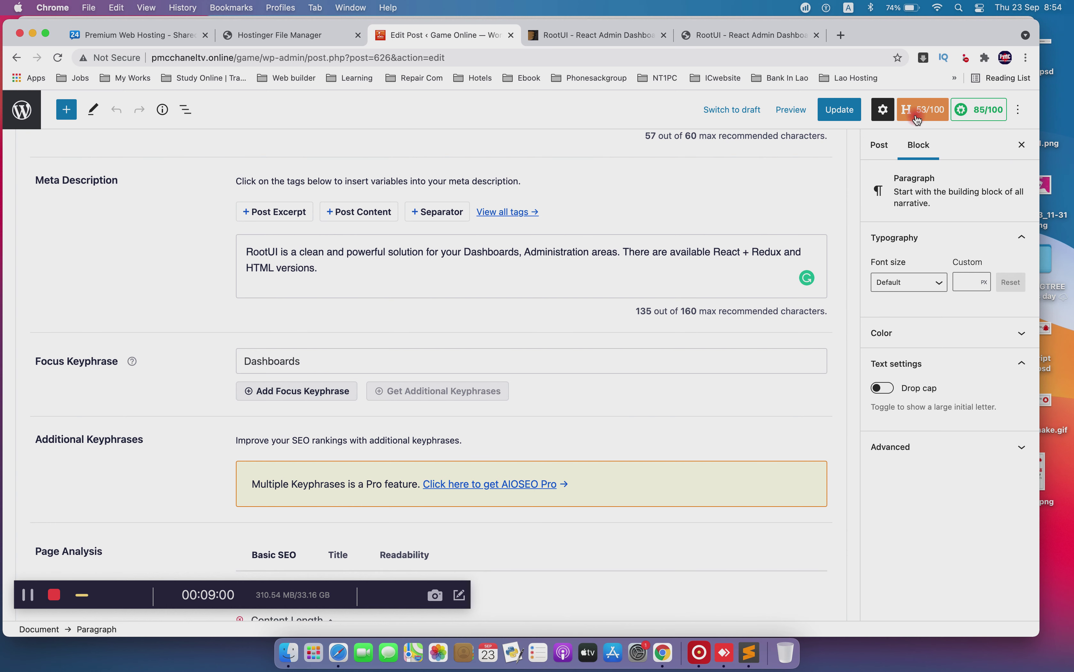
left_click(506, 306)
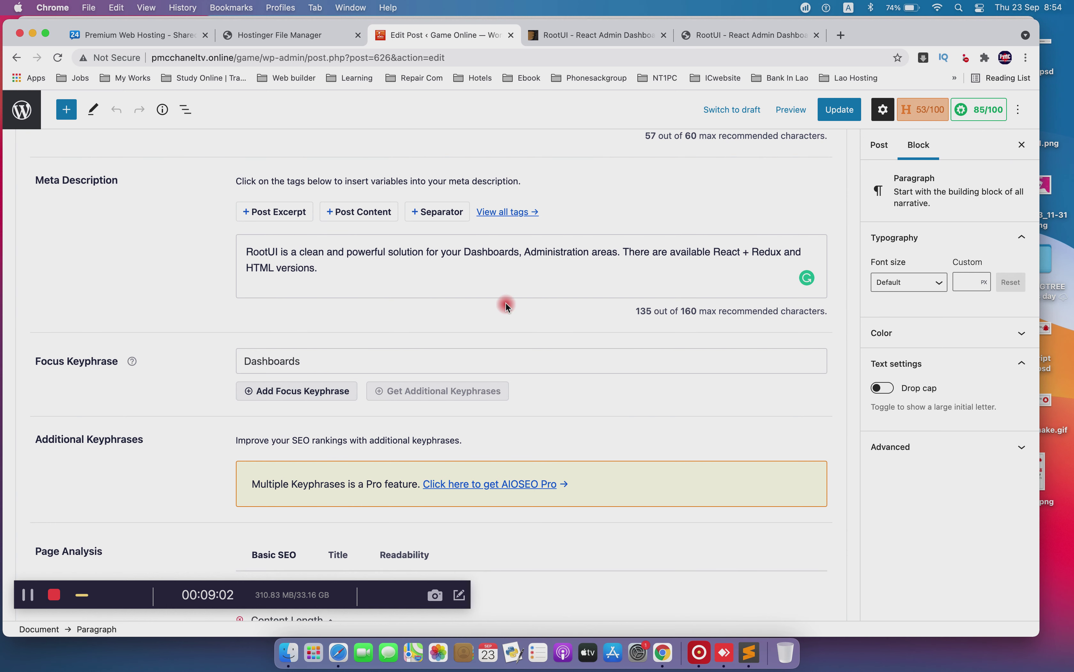
scroll(506, 307, "down", 4)
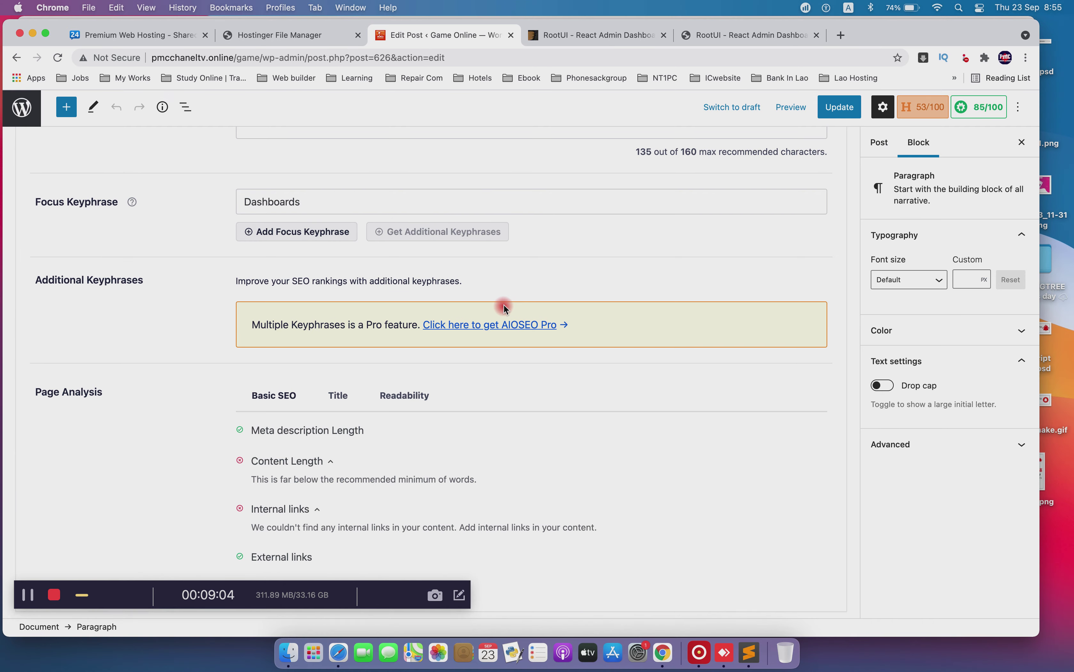
scroll(505, 309, "up", 5)
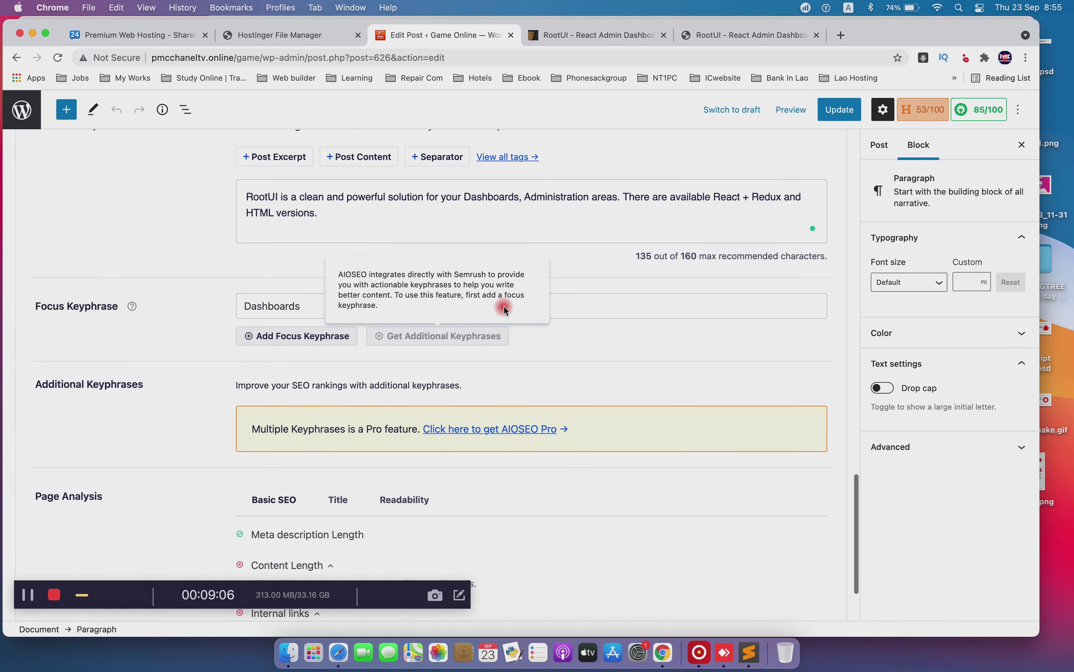
scroll(507, 306, "up", 10)
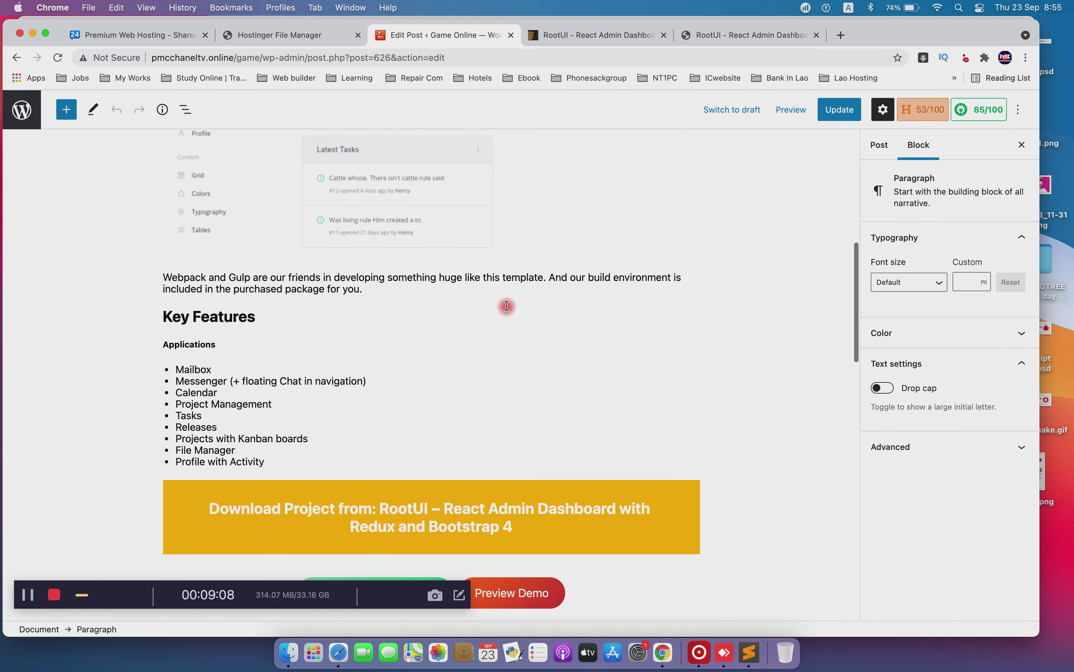
scroll(507, 305, "up", 8)
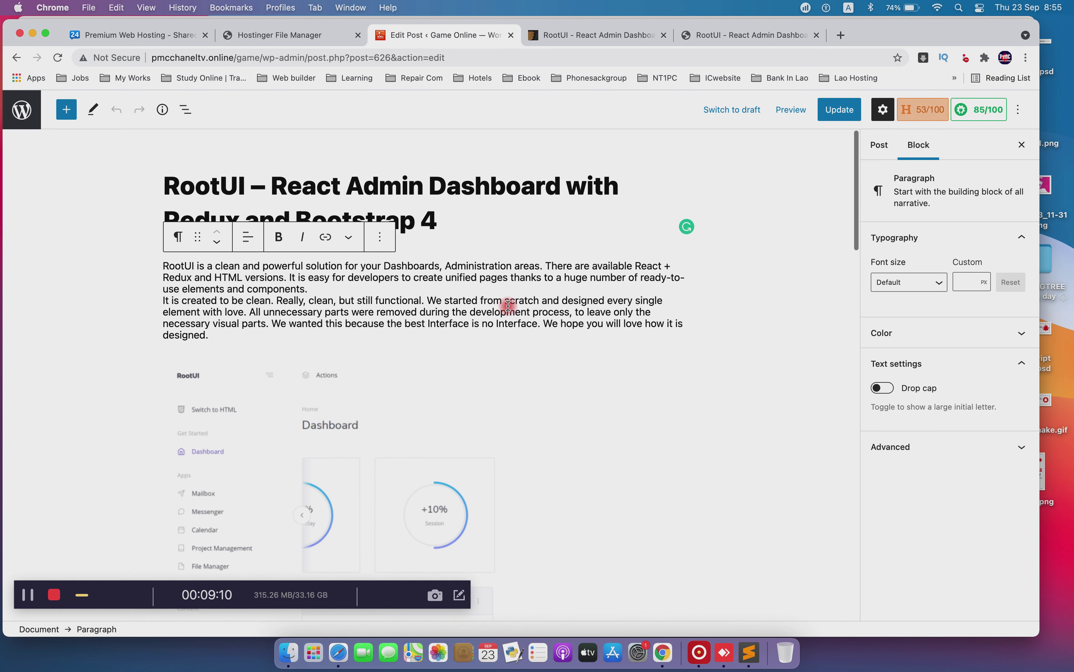
scroll(508, 304, "down", 20)
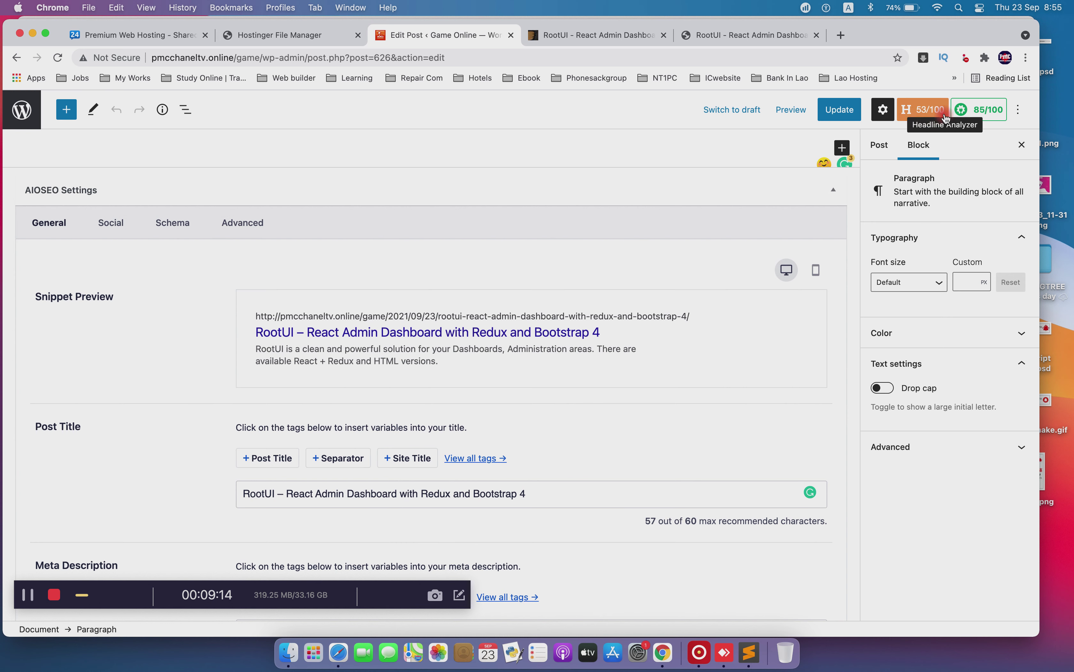
Update the RootUI post and return to the posts list
left_click(853, 111)
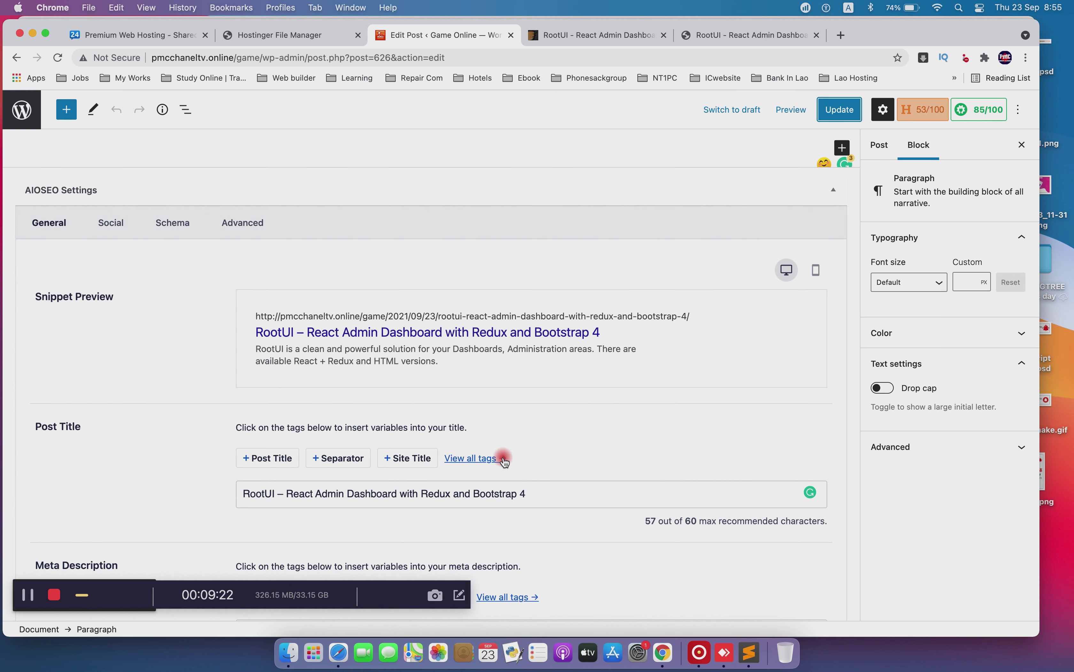
left_click(18, 109)
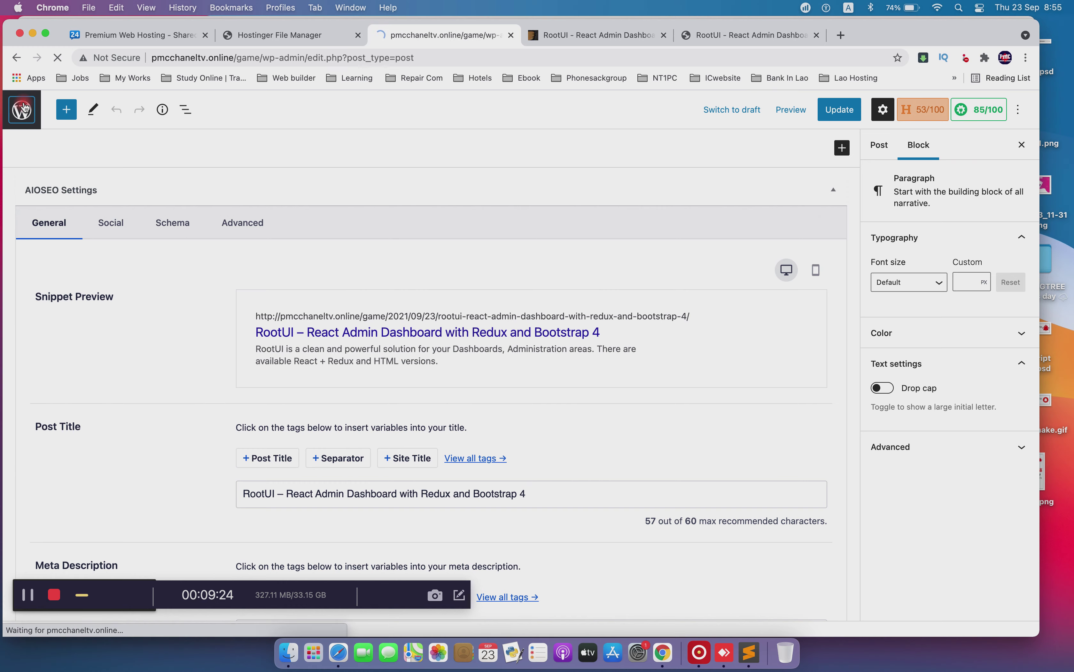
left_click(675, 342)
Compare the RootUI post's AIOSEO score, title and description with those of the other posts in the list
left_click(943, 346)
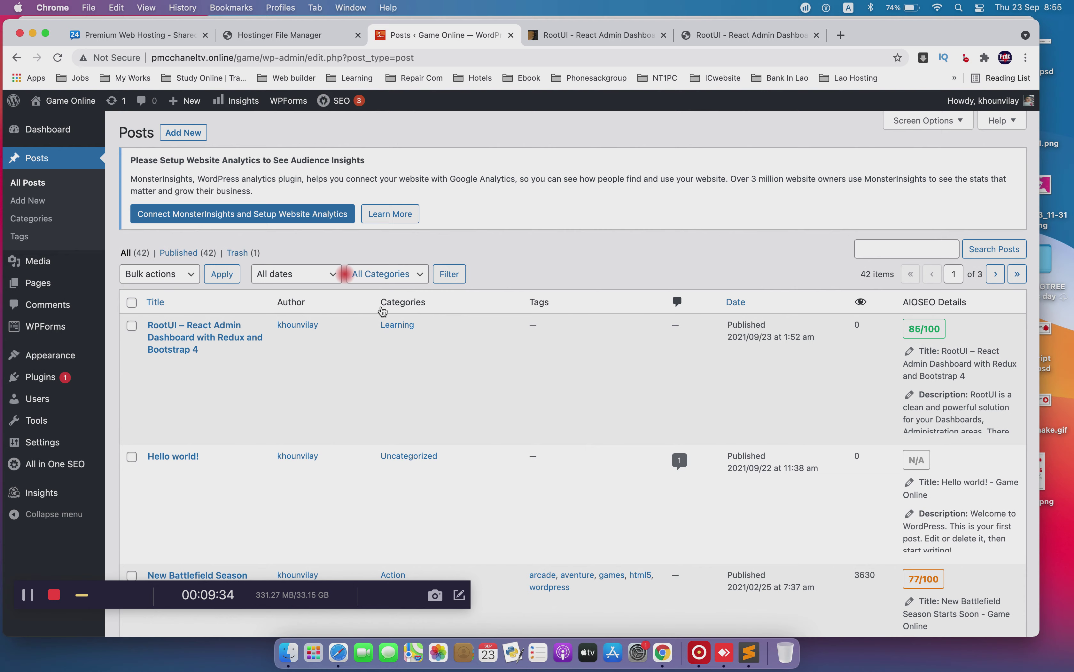
scroll(697, 396, "down", 5)
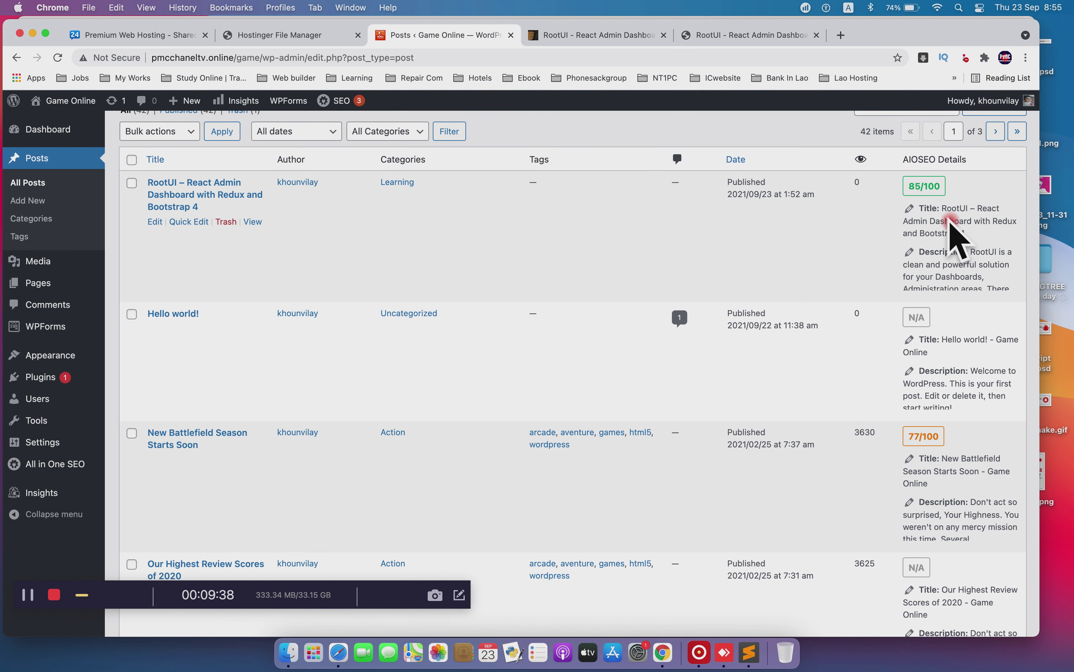
scroll(631, 220, "up", 4)
scroll(577, 218, "up", 2)
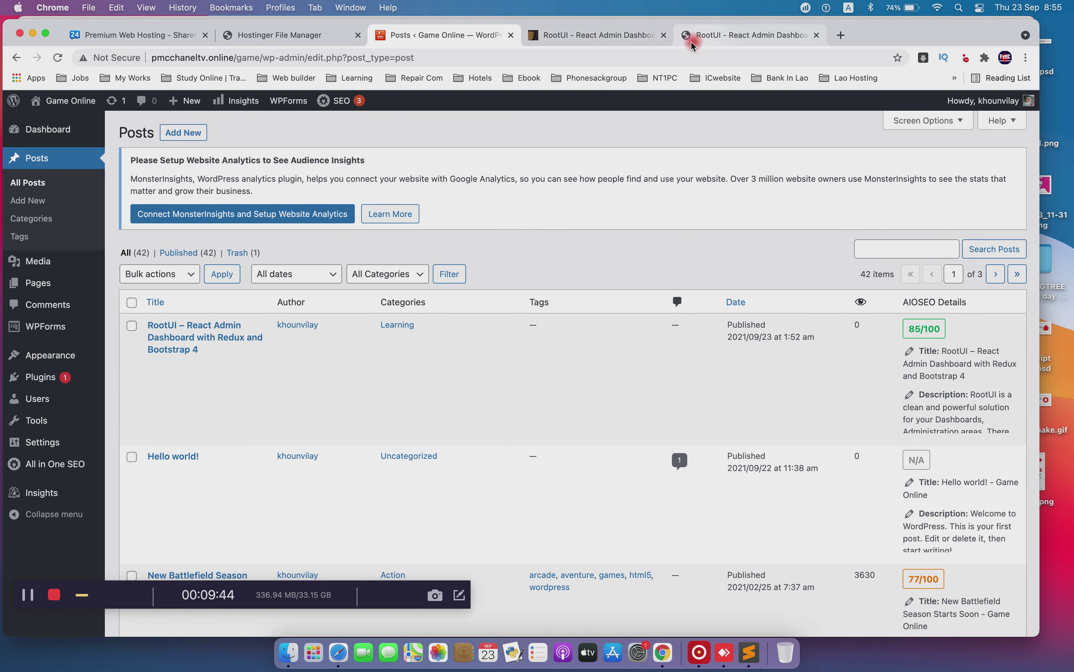
Open the Game Online site's homepage in a new browser tab and switch to it
right_click(49, 123)
left_click(89, 127)
left_click(578, 35)
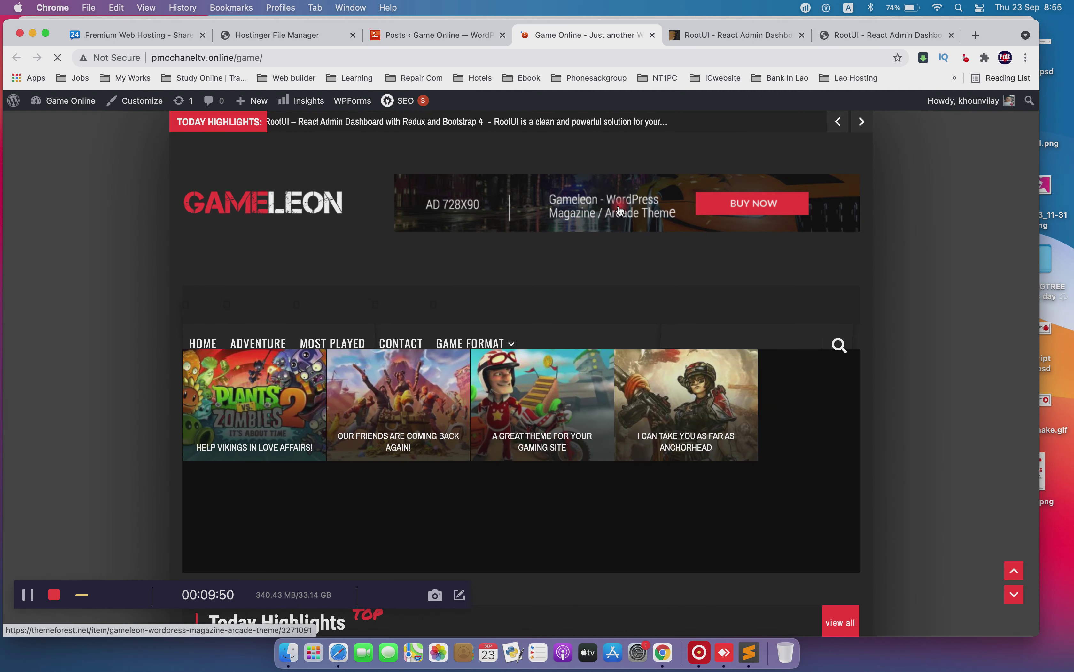
Check how the RootUI post and its thumbnail appear in the Popular section of the Game Online homepage
scroll(442, 237, "down", 10)
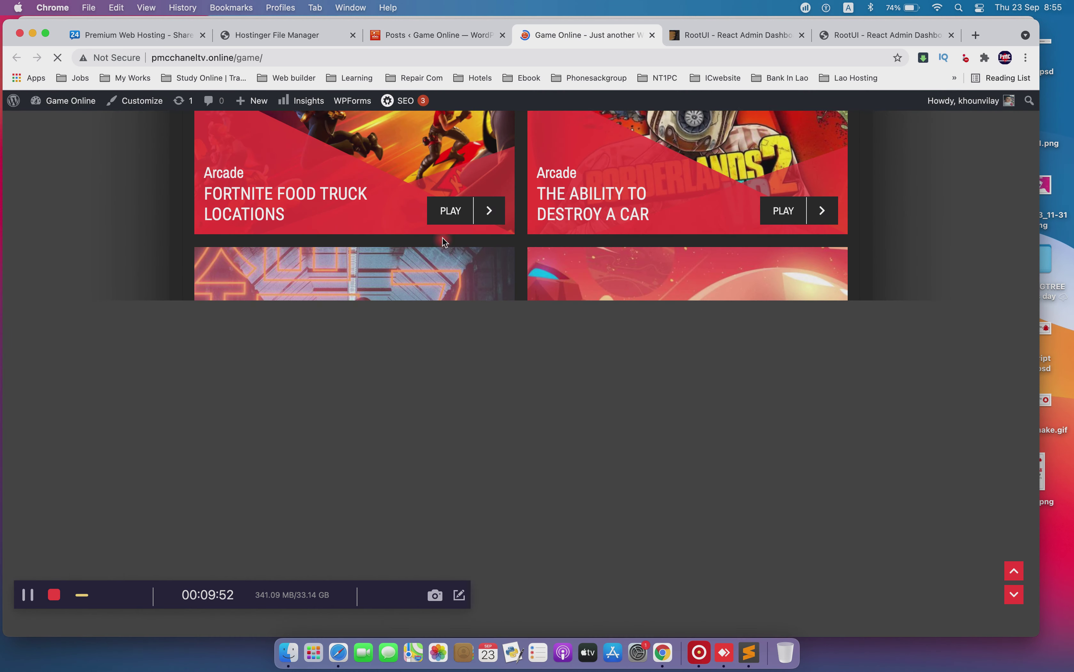
scroll(442, 236, "down", 2)
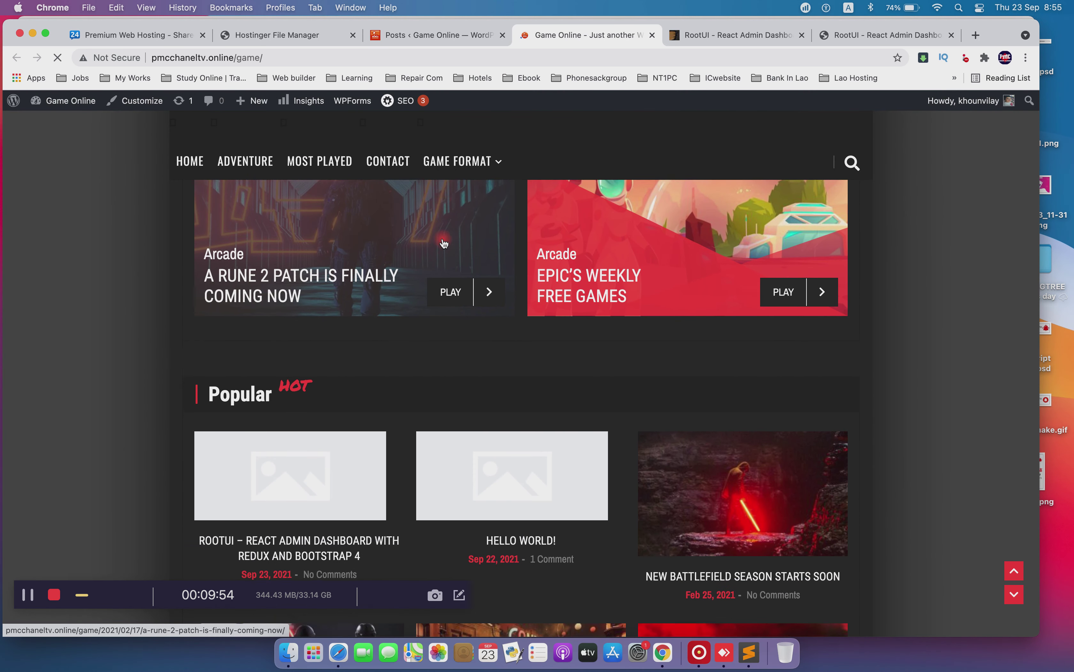
scroll(443, 242, "down", 2)
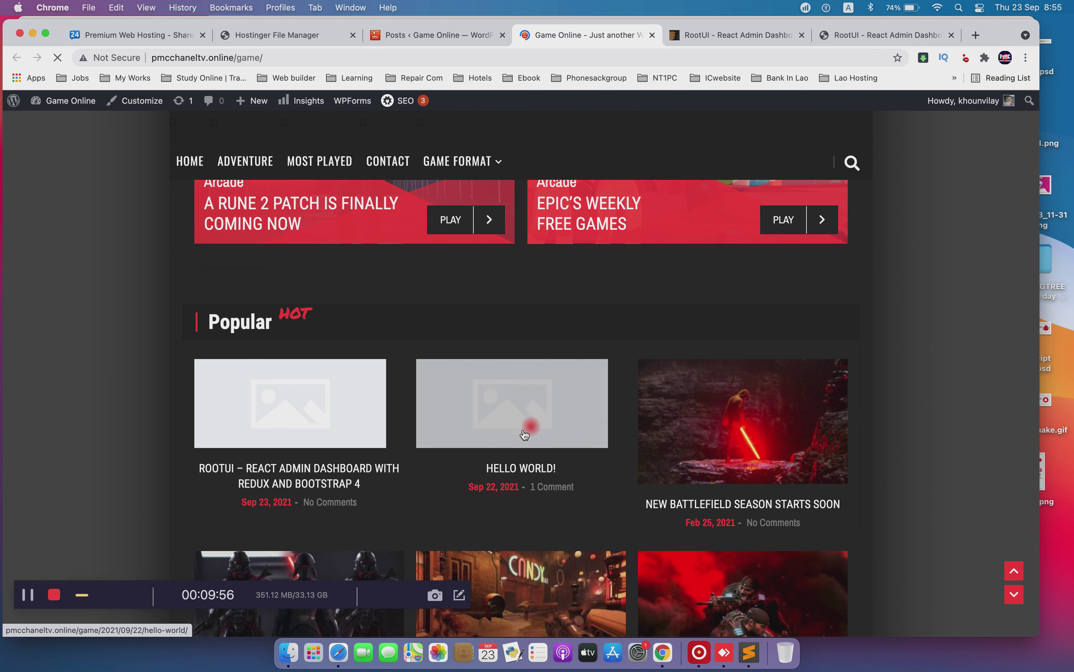
scroll(488, 418, "down", 3)
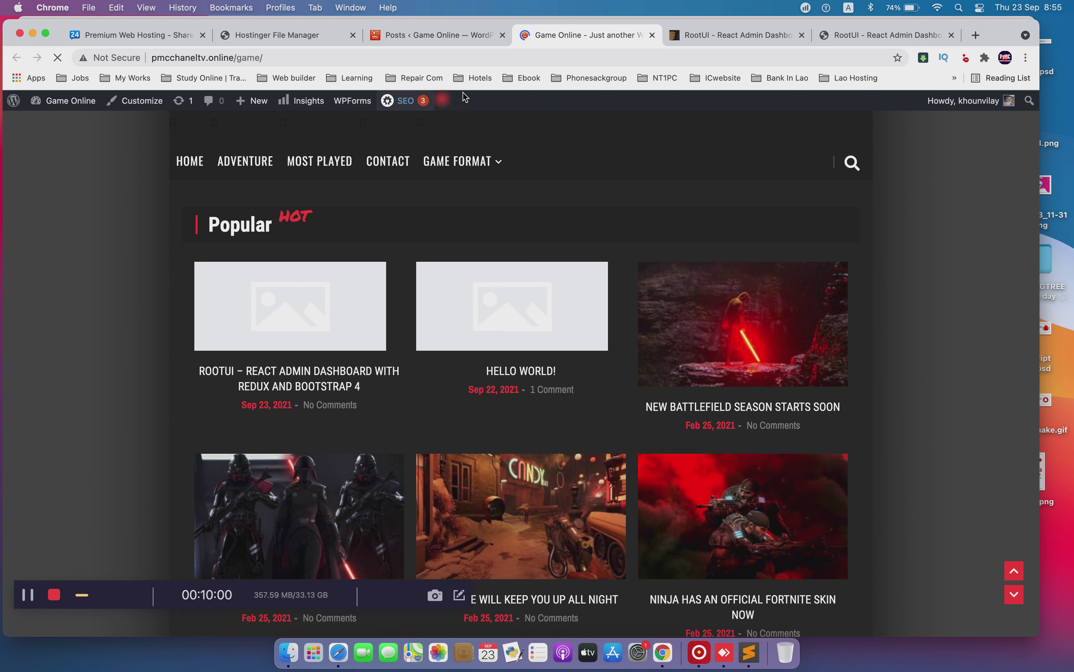
scroll(591, 266, "down", 1)
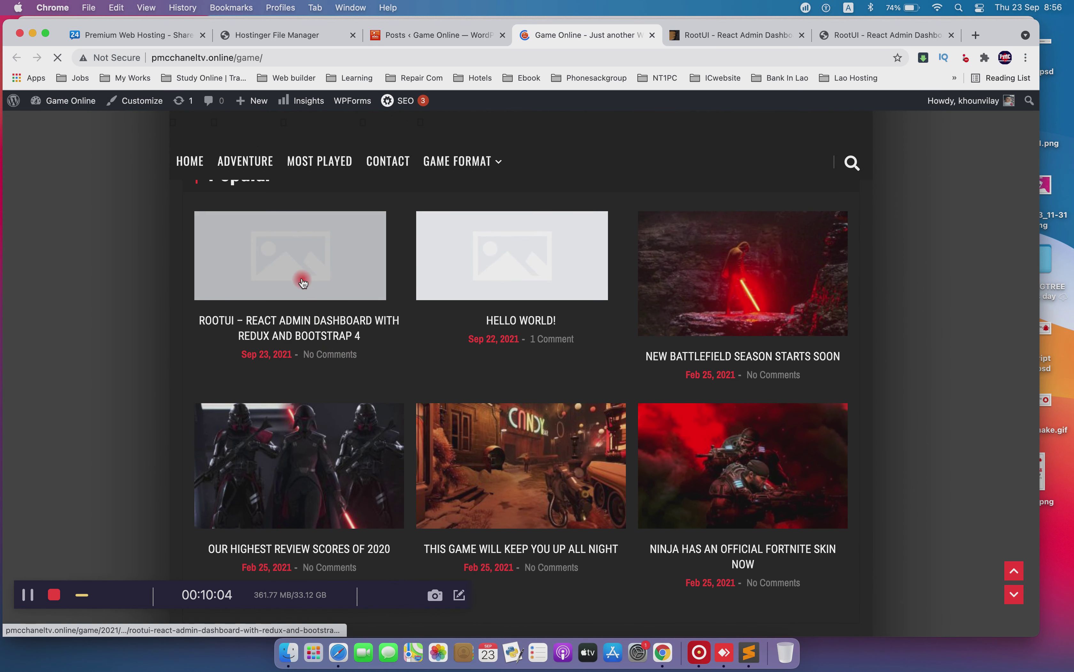
Open the RootUI post for editing and compare its dashboard image with the one in the coding site's RootUI article
left_click(419, 38)
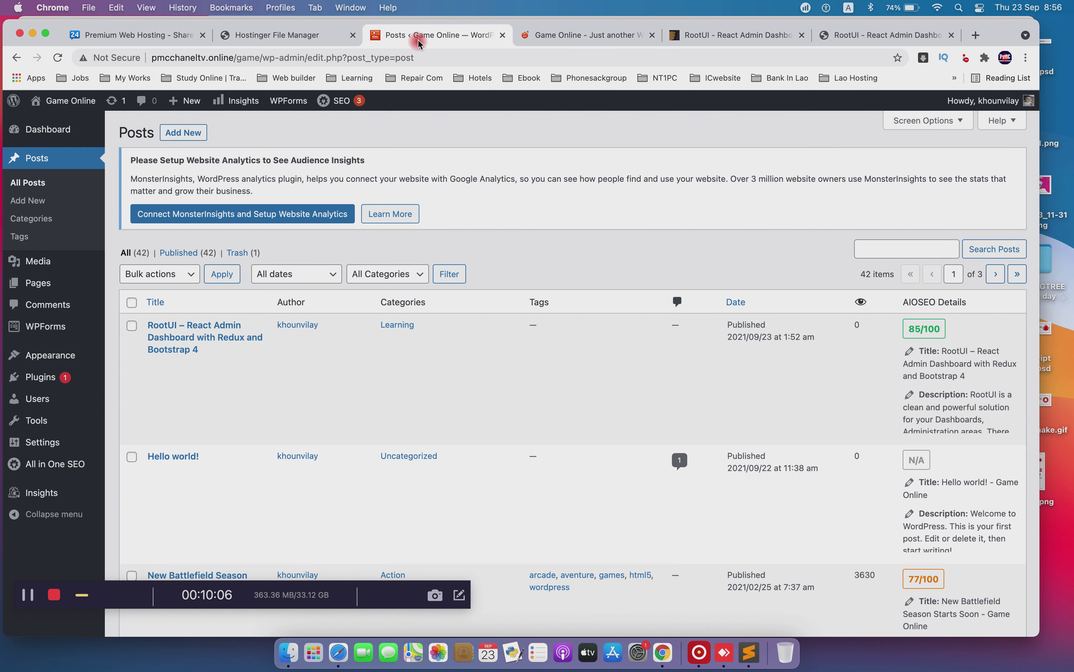
left_click(155, 364)
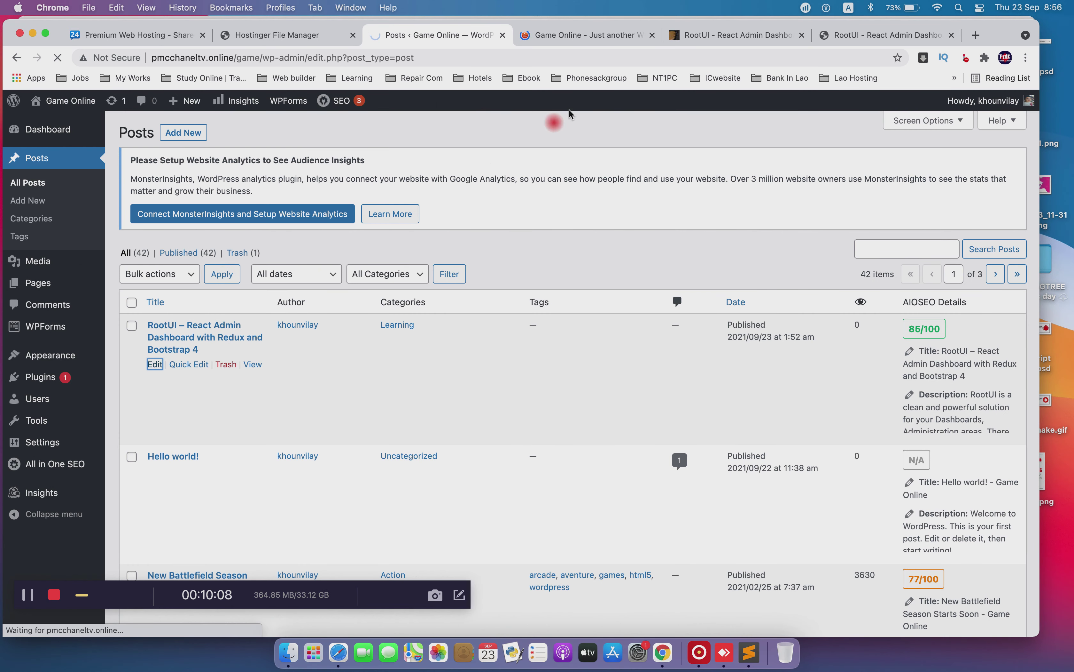
left_click(719, 38)
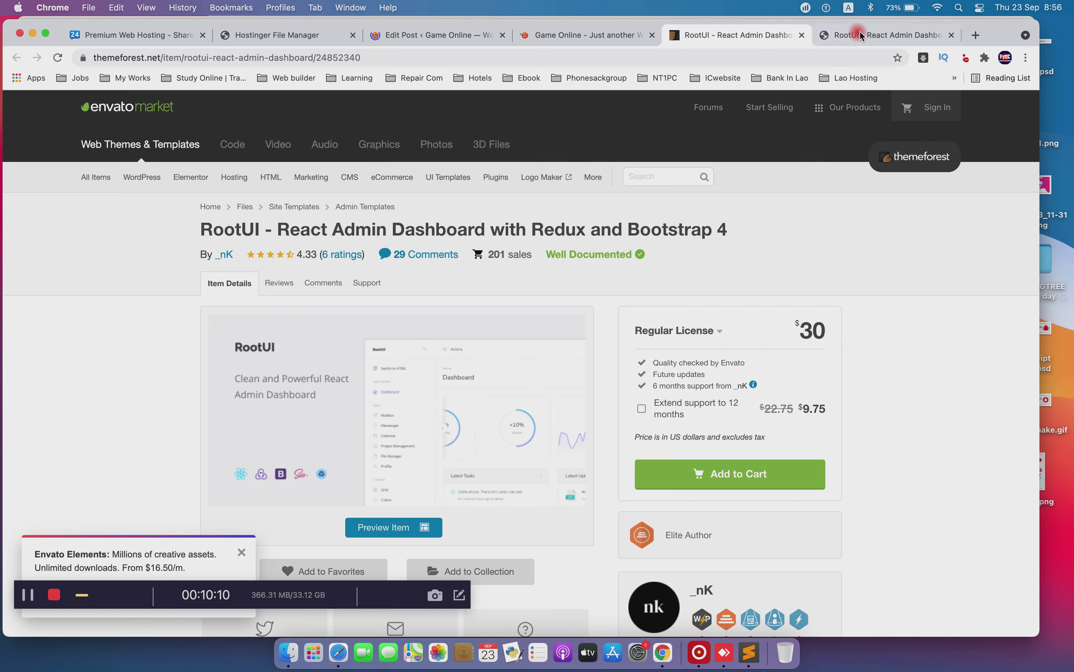
left_click(864, 35)
left_click(526, 250)
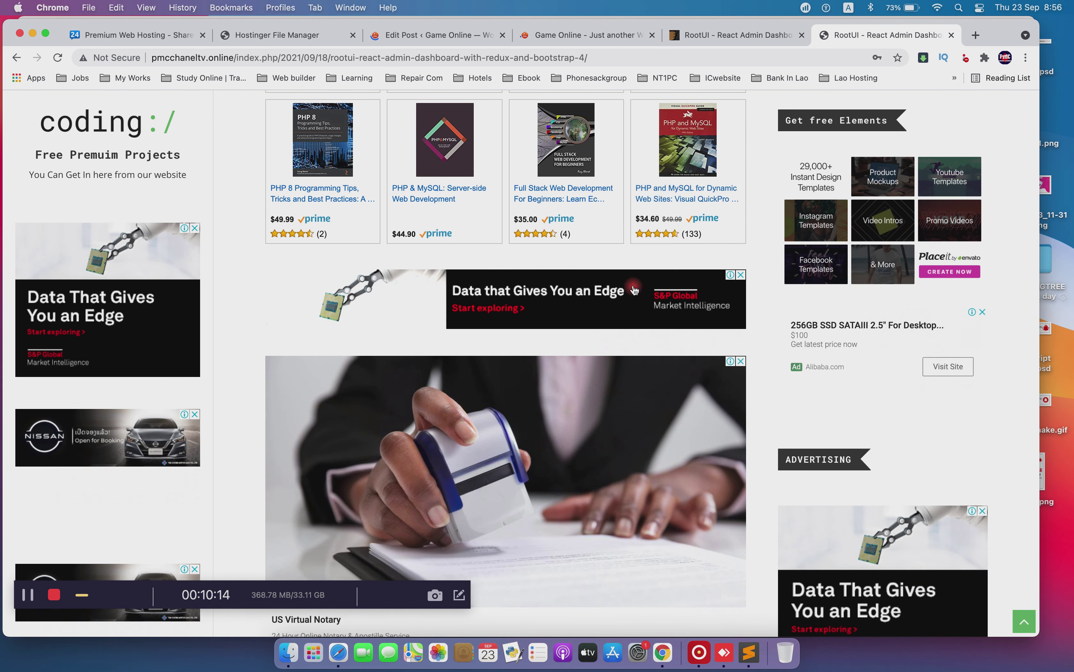
scroll(634, 289, "down", 15)
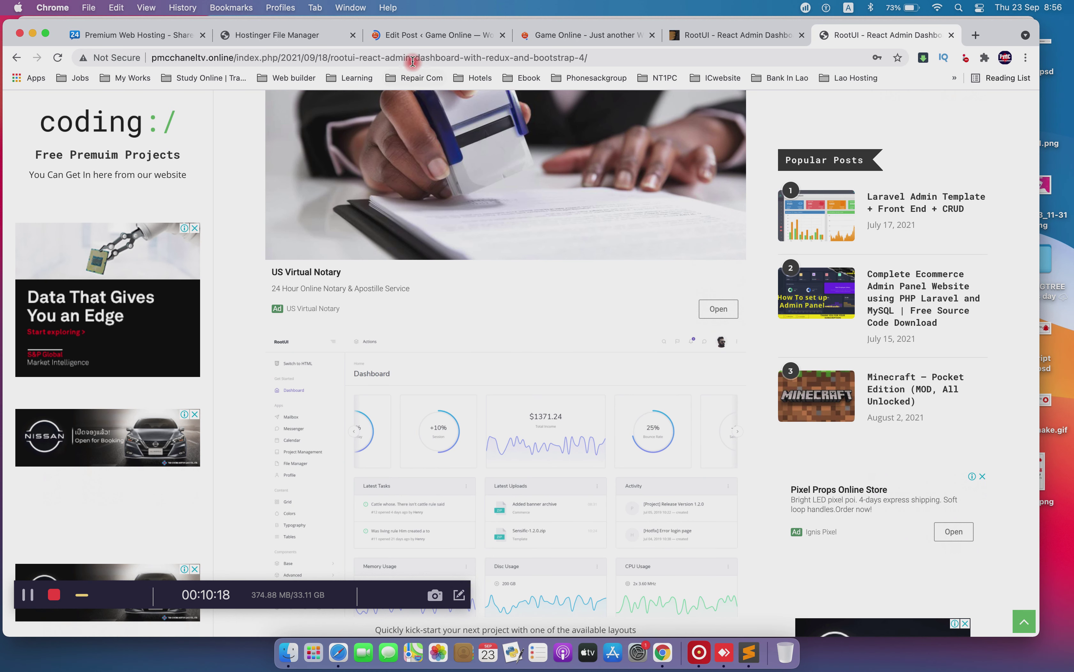
left_click(418, 42)
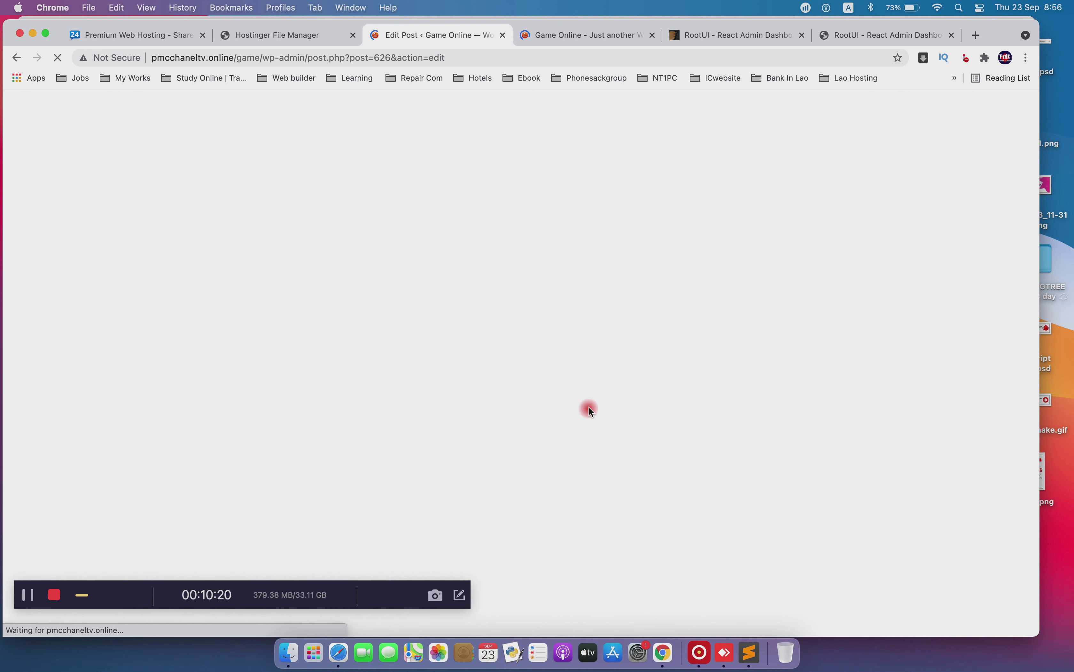
scroll(816, 413, "down", 5)
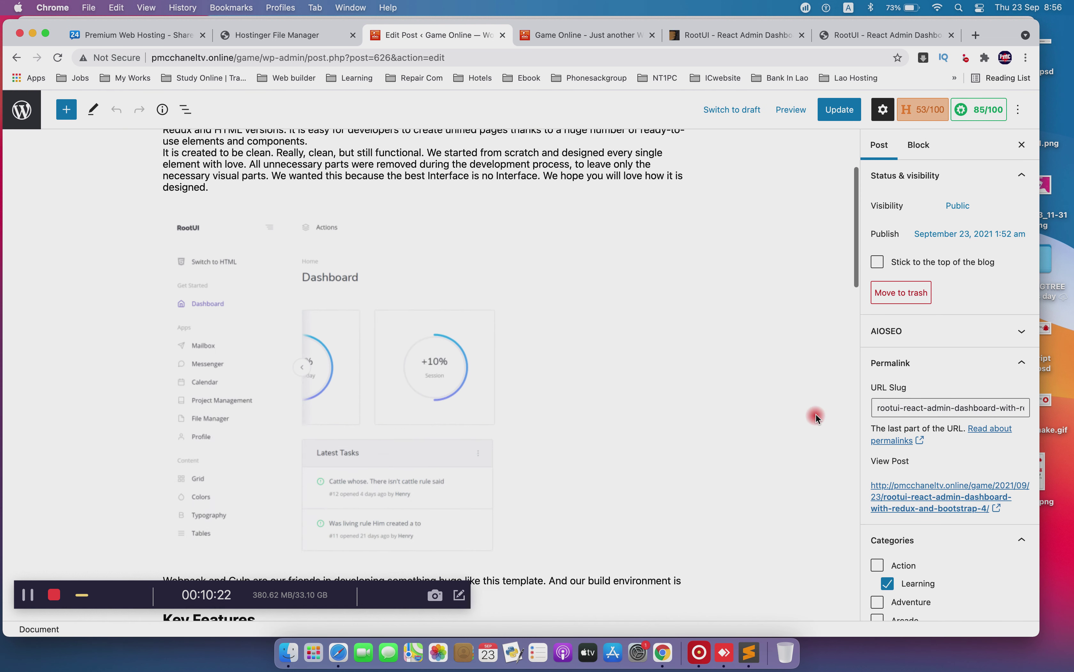
left_click(461, 279)
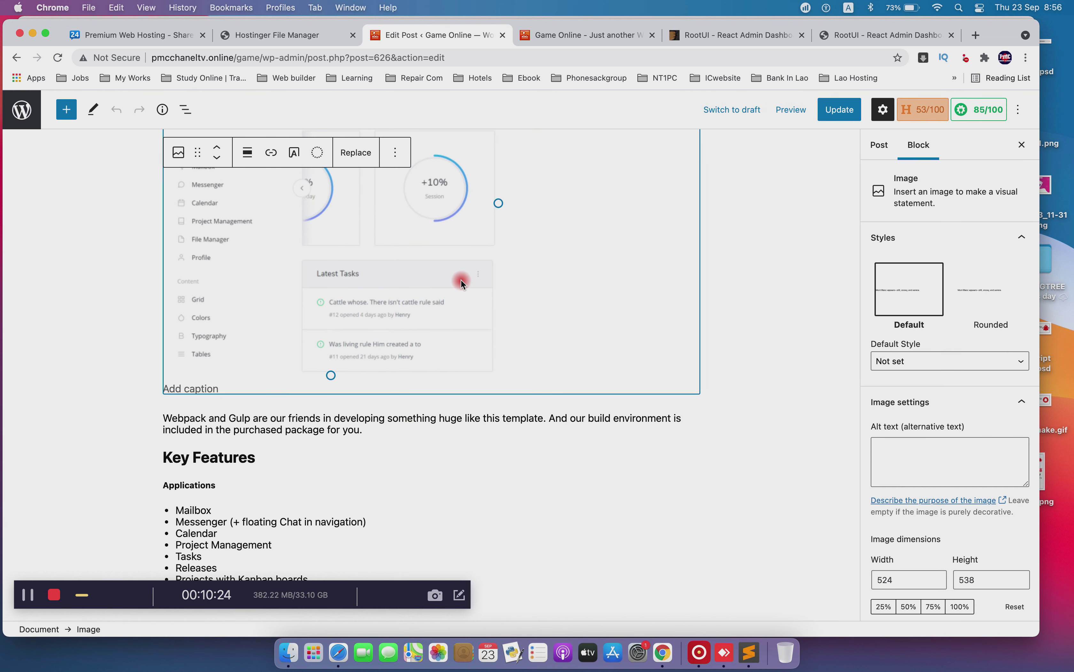
Save the dashboard screenshot from the coding site's RootUI article to the Desktop as a PNG image named screen-dashboard
left_click(790, 39)
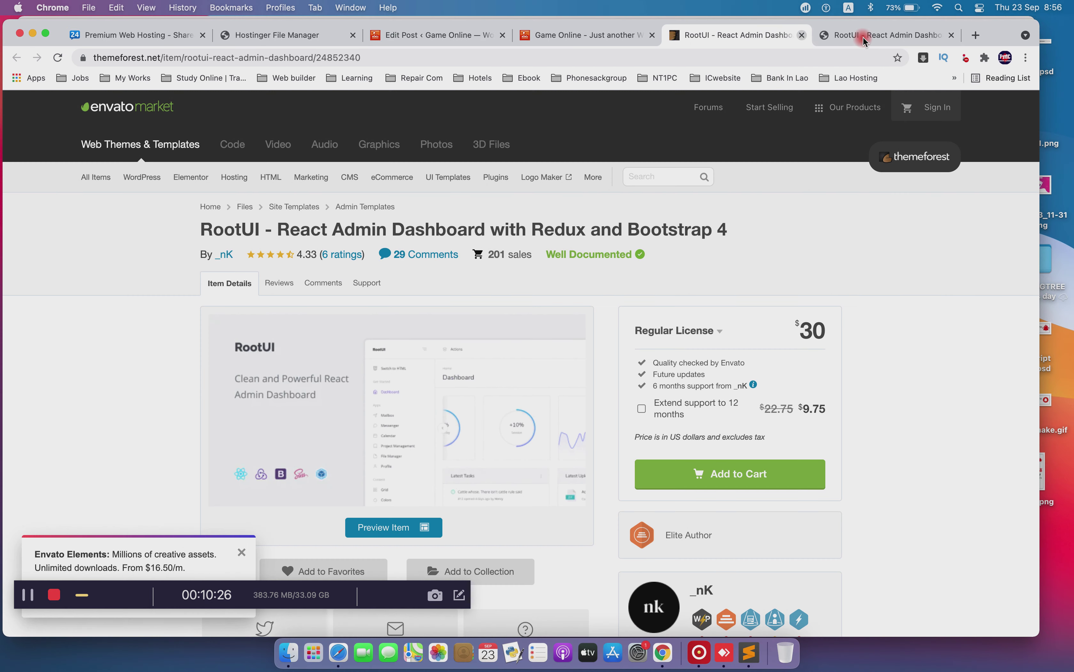
left_click(863, 36)
scroll(524, 239, "down", 3)
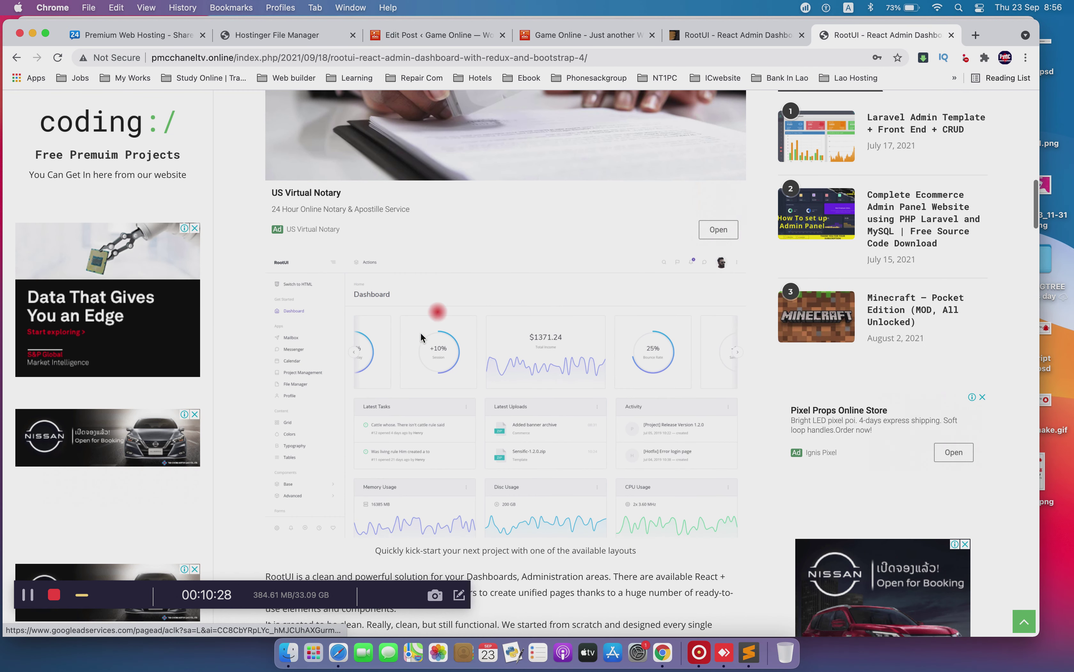
right_click(420, 335)
left_click(446, 361)
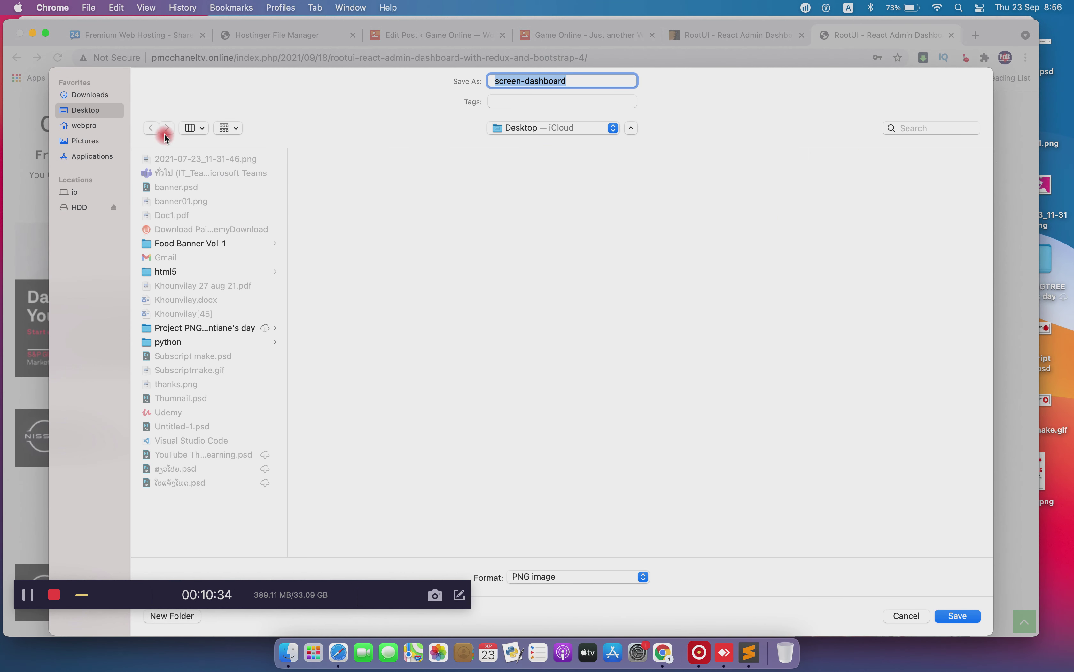
left_click(967, 615)
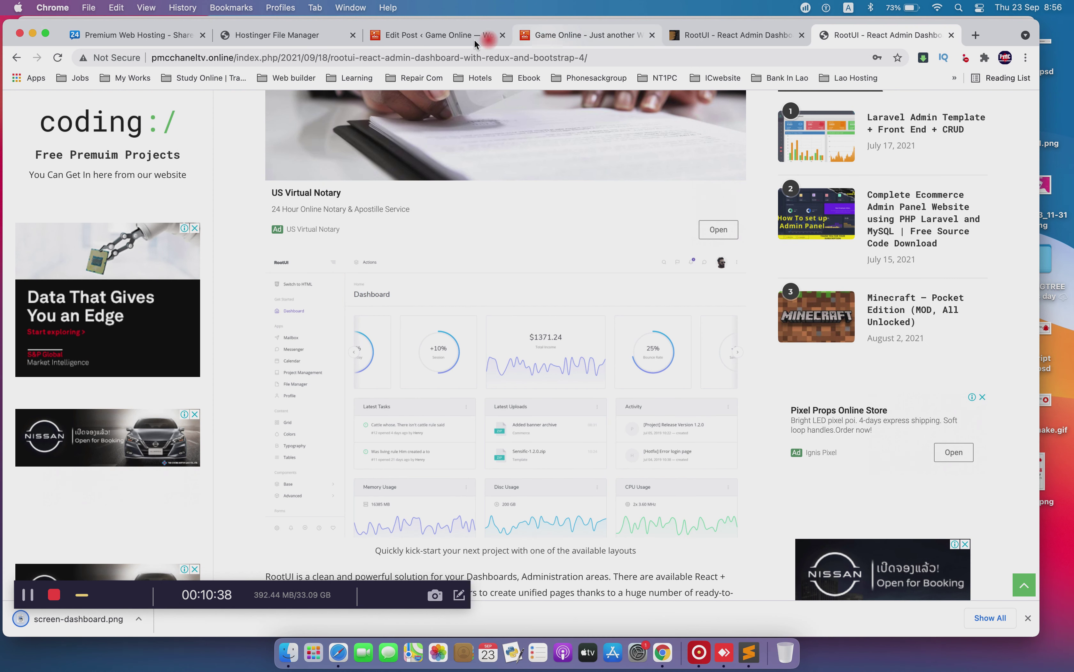
Return to the RootUI post on Game Online and open the featured image chooser from its post settings
left_click(546, 35)
left_click(460, 34)
scroll(902, 422, "down", 2)
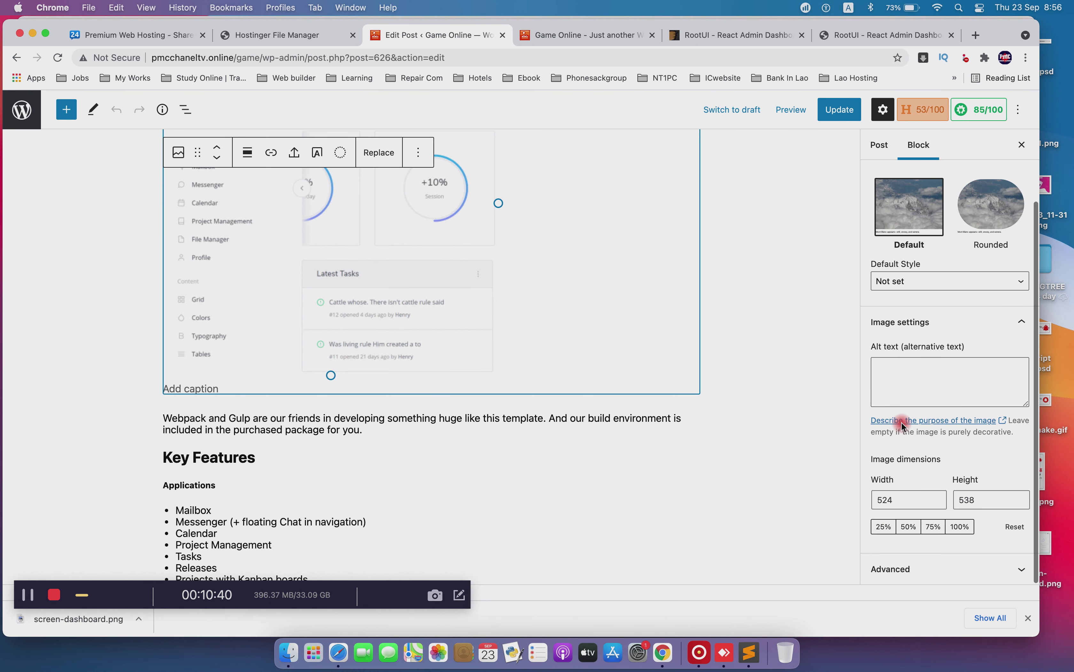
left_click(883, 146)
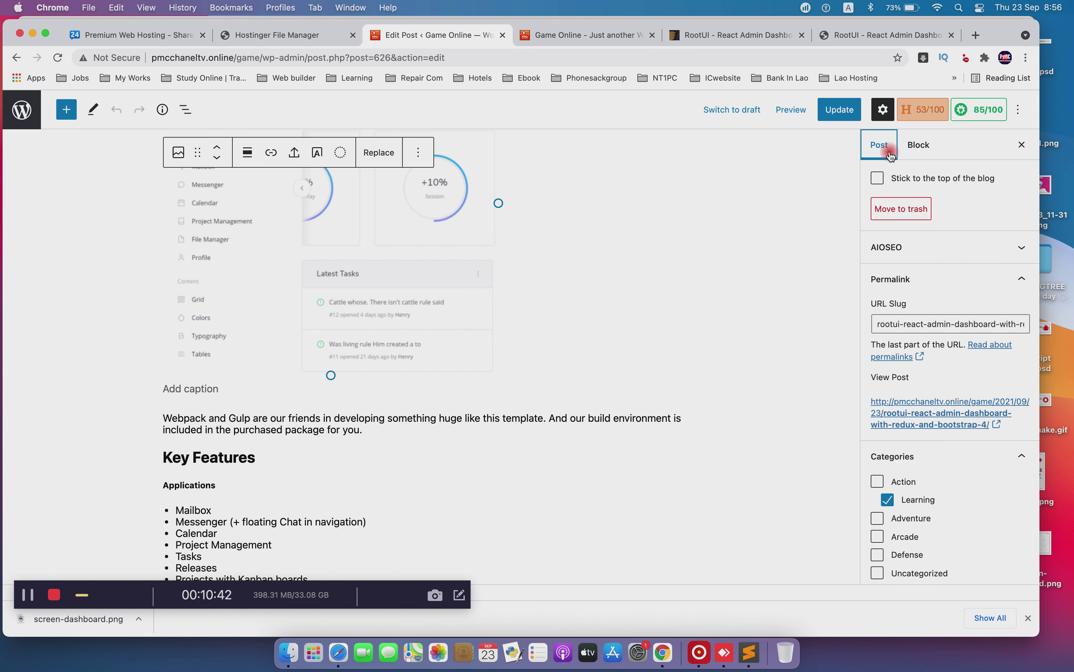
scroll(919, 474, "down", 3)
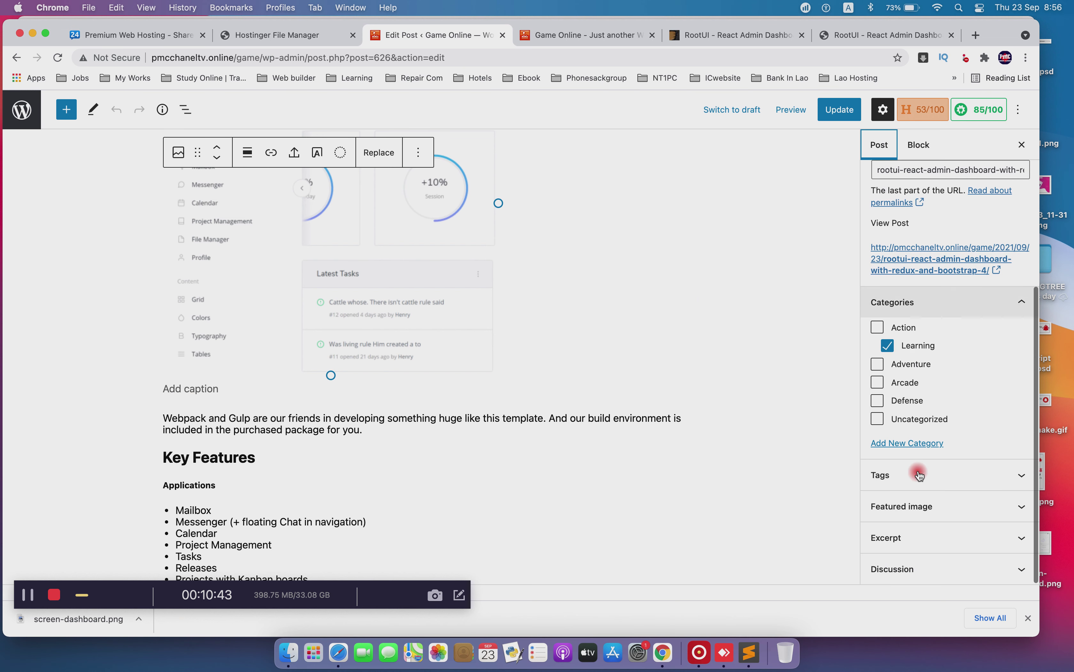
left_click(927, 514)
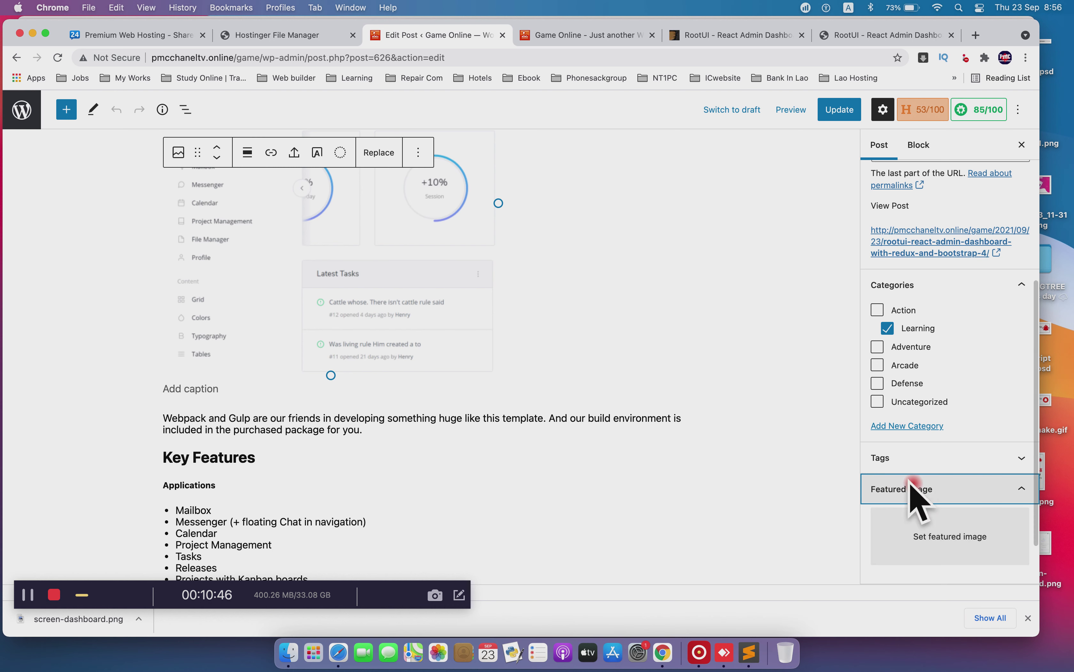
left_click(955, 537)
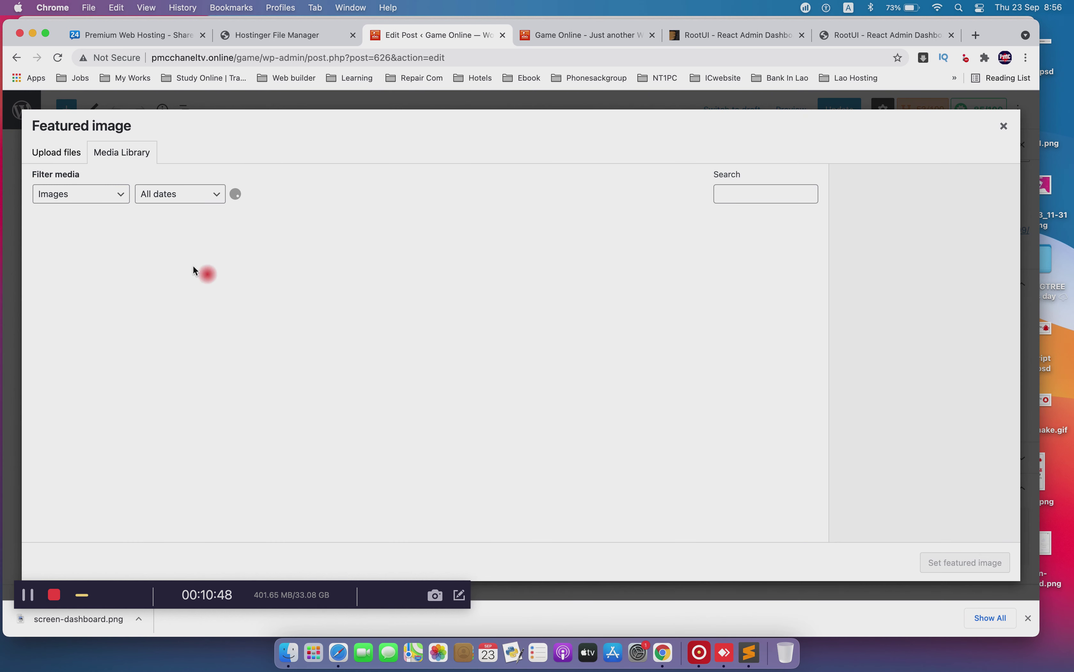
Upload screen-dashboard.png from the Desktop for the featured image and set its alt text to "Dashboards"
left_click(66, 153)
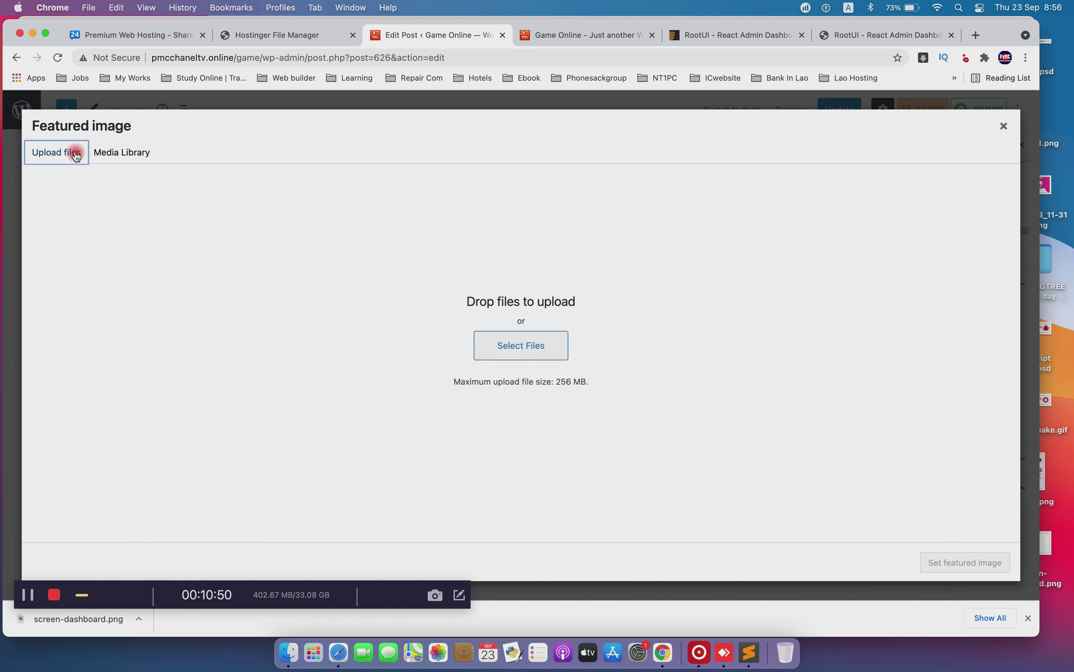
left_click(526, 346)
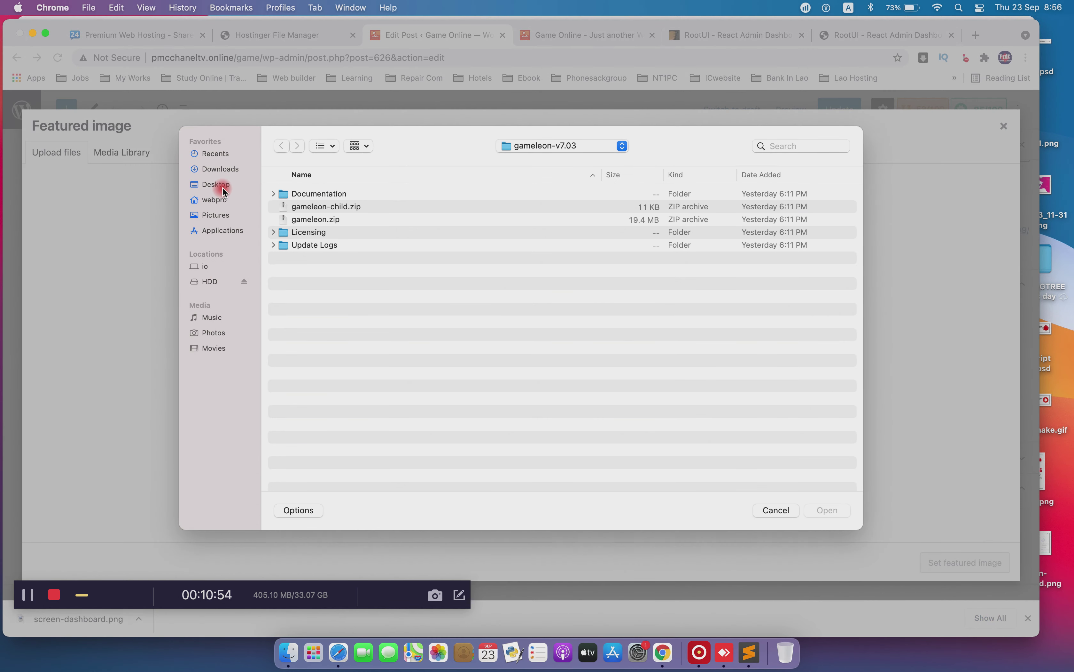
left_click(221, 186)
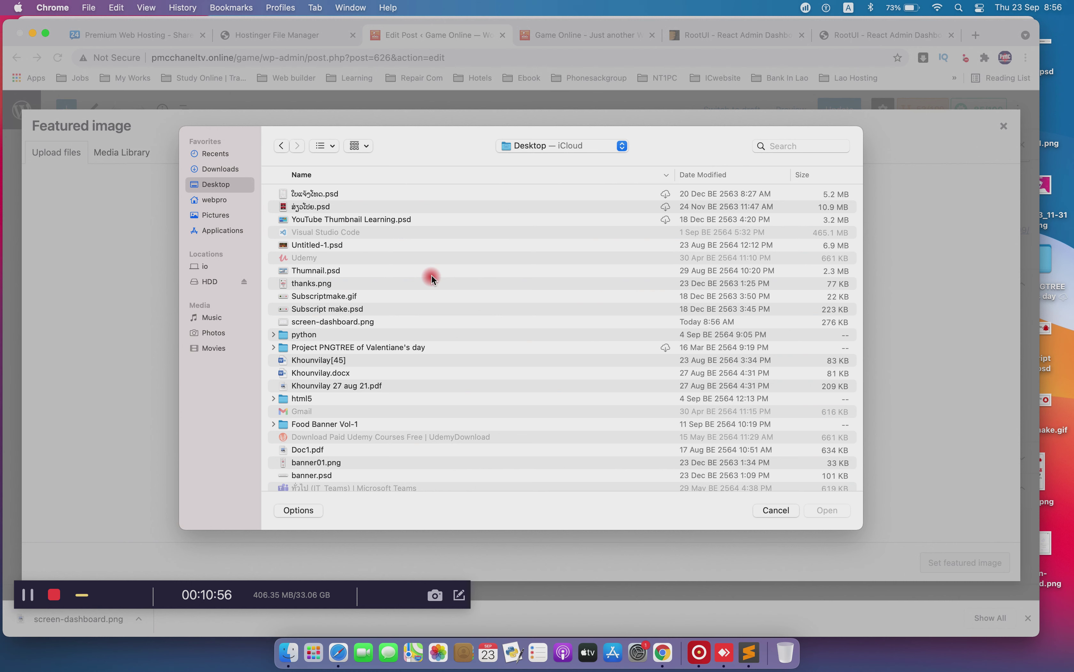
scroll(435, 272, "down", 2)
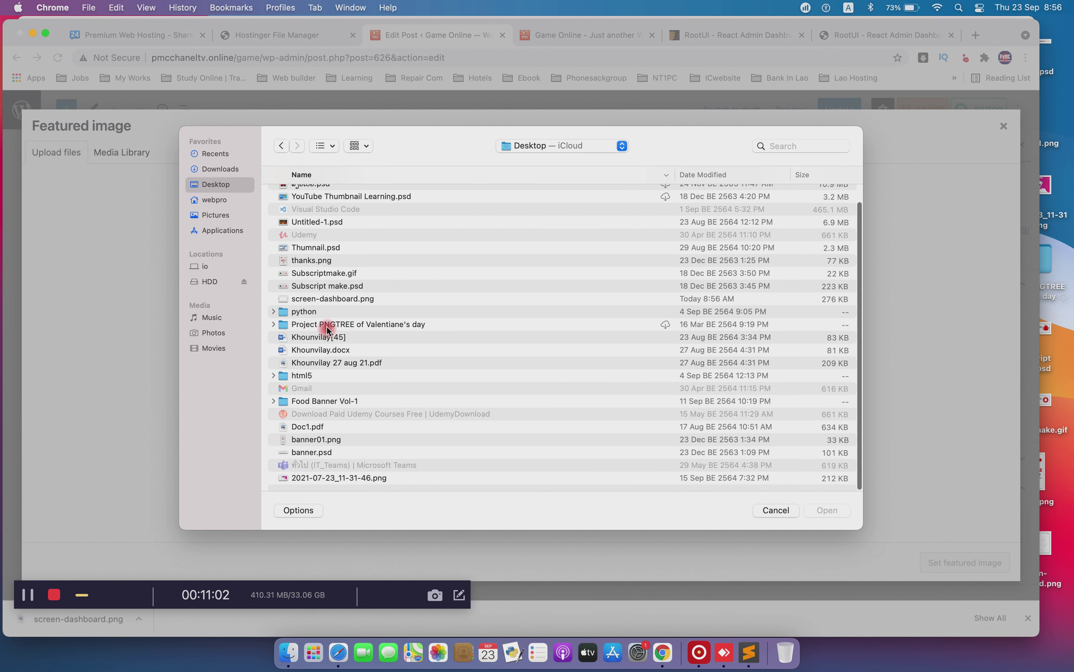
left_click(325, 301)
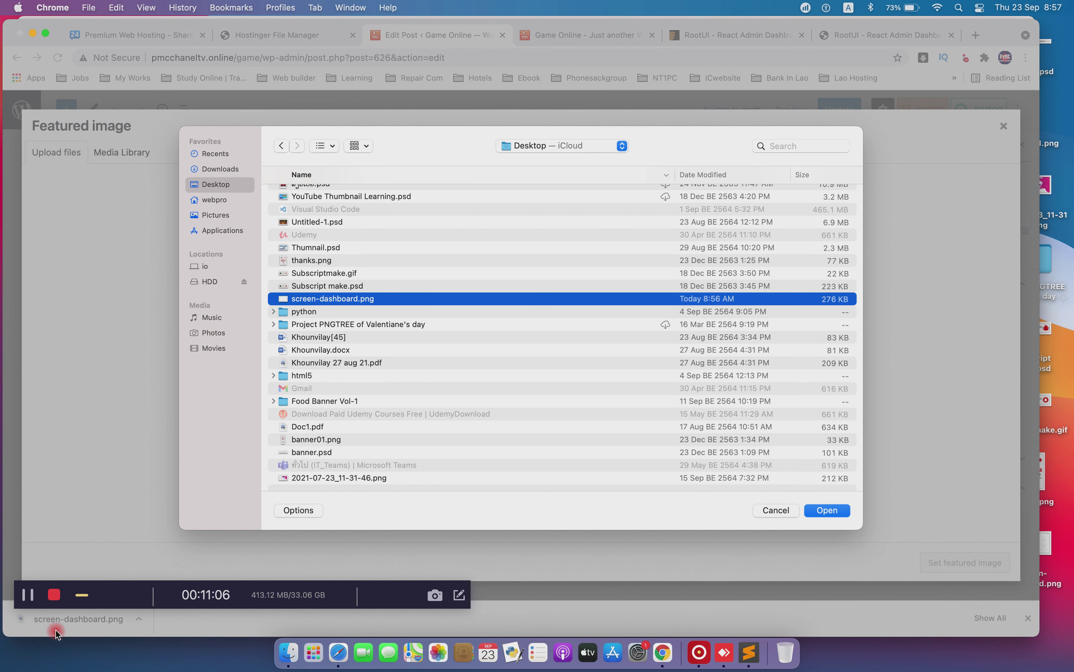
left_click(829, 509)
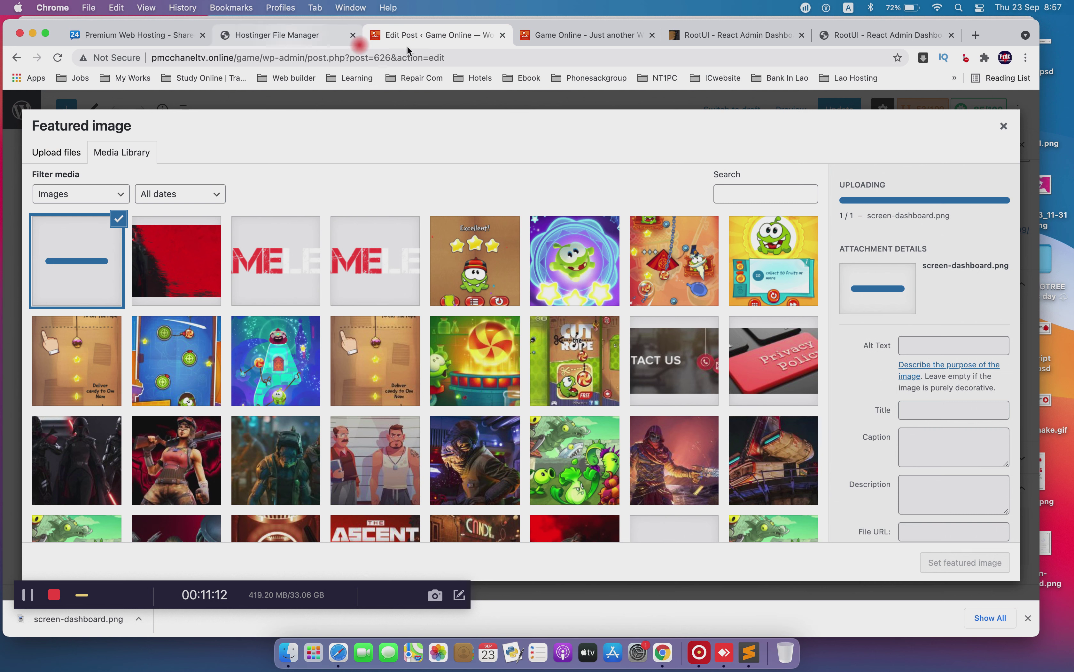
left_click(936, 295)
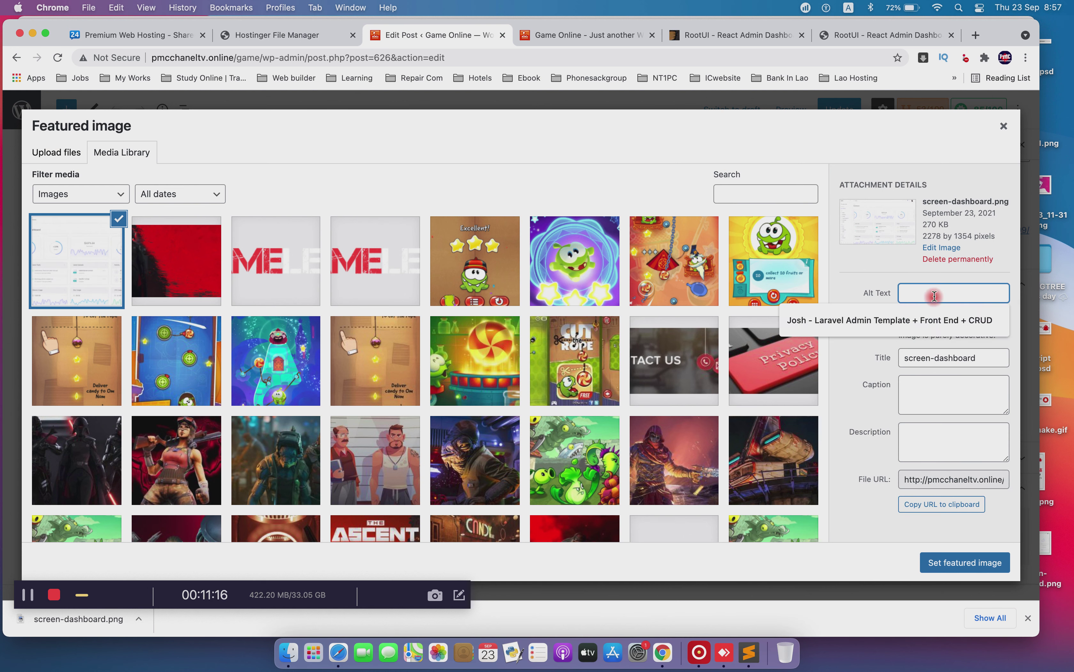
type("Dashboards")
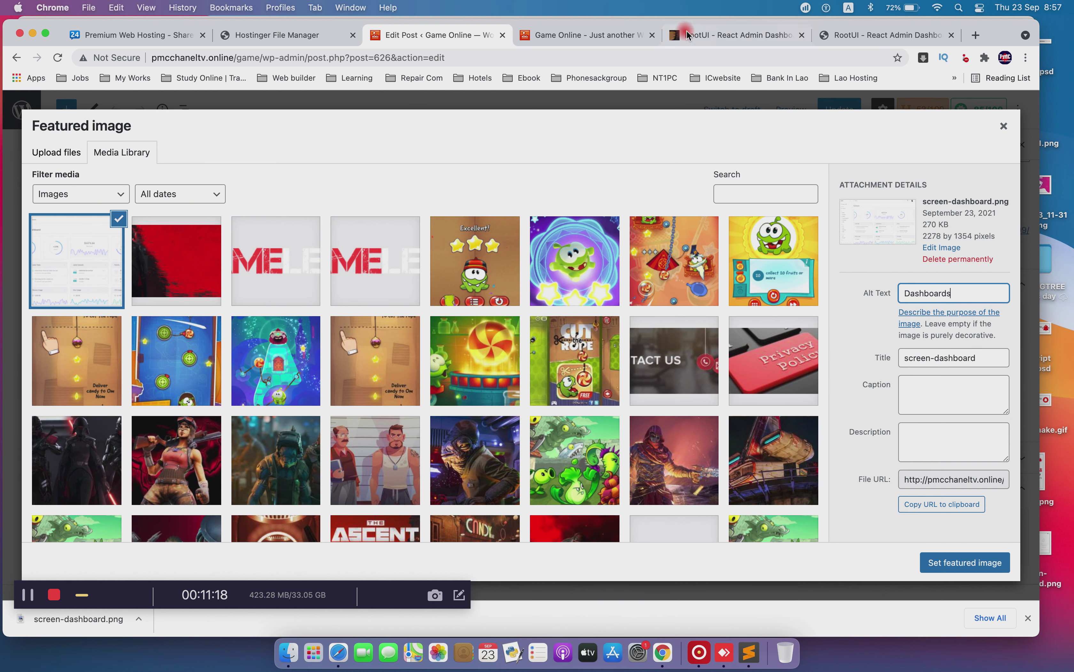
Set the uploaded image's title to "RootUI - React Admin Dashboard with Redux and Bootstrap 4", copied from the ThemeForest item page
left_click(552, 38)
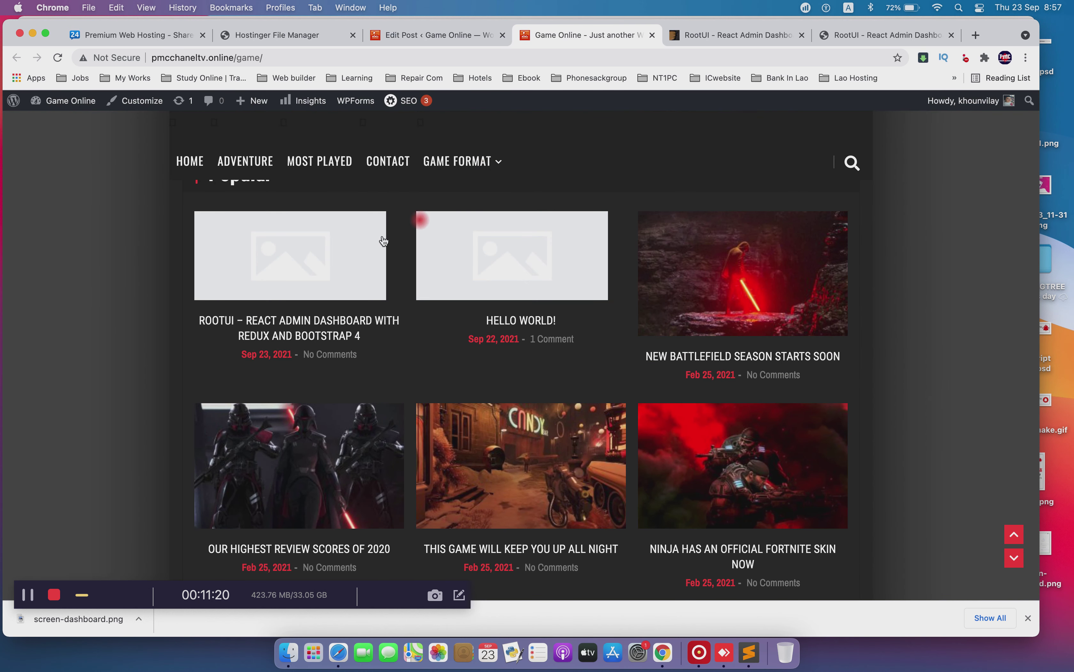
left_click(724, 36)
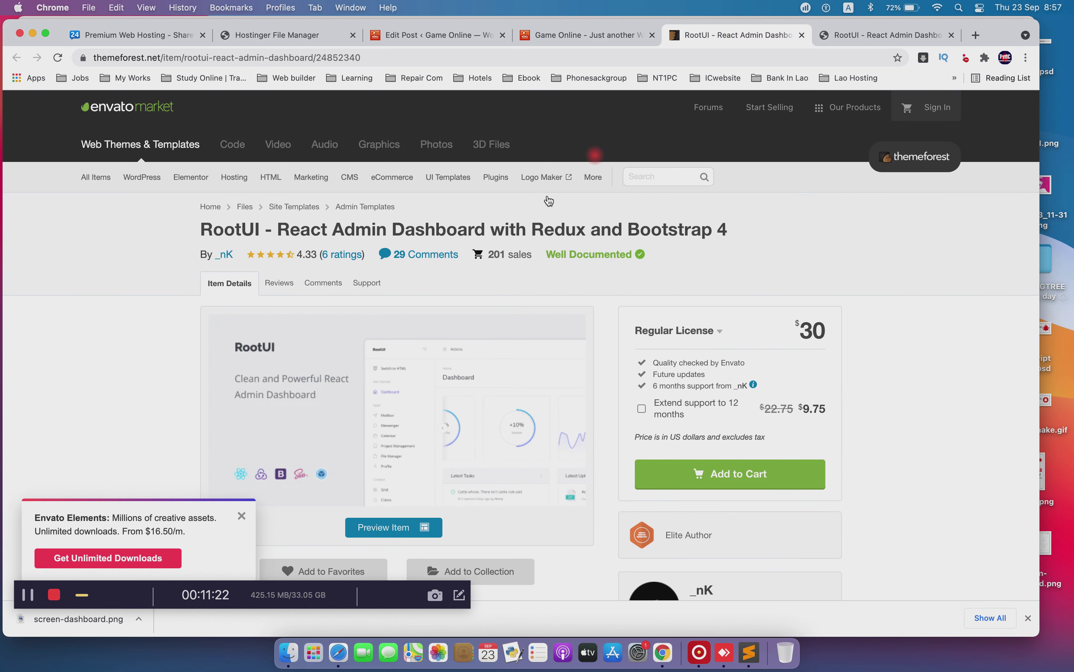
triple_click(445, 227)
key("super+c")
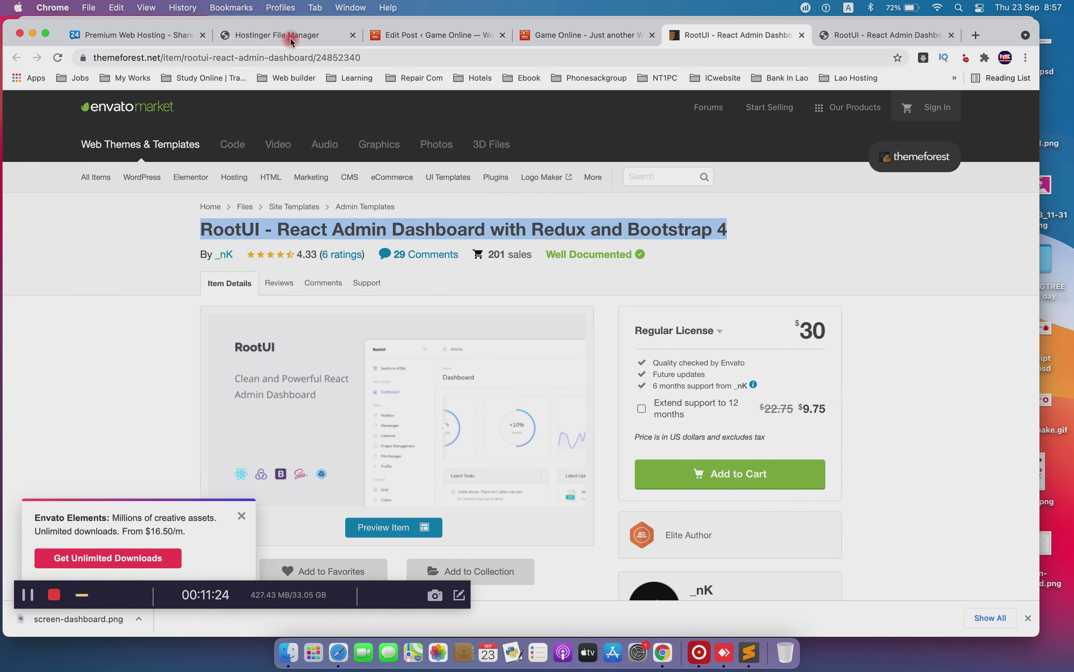
left_click(288, 36)
left_click(391, 35)
left_click(547, 35)
left_click(426, 36)
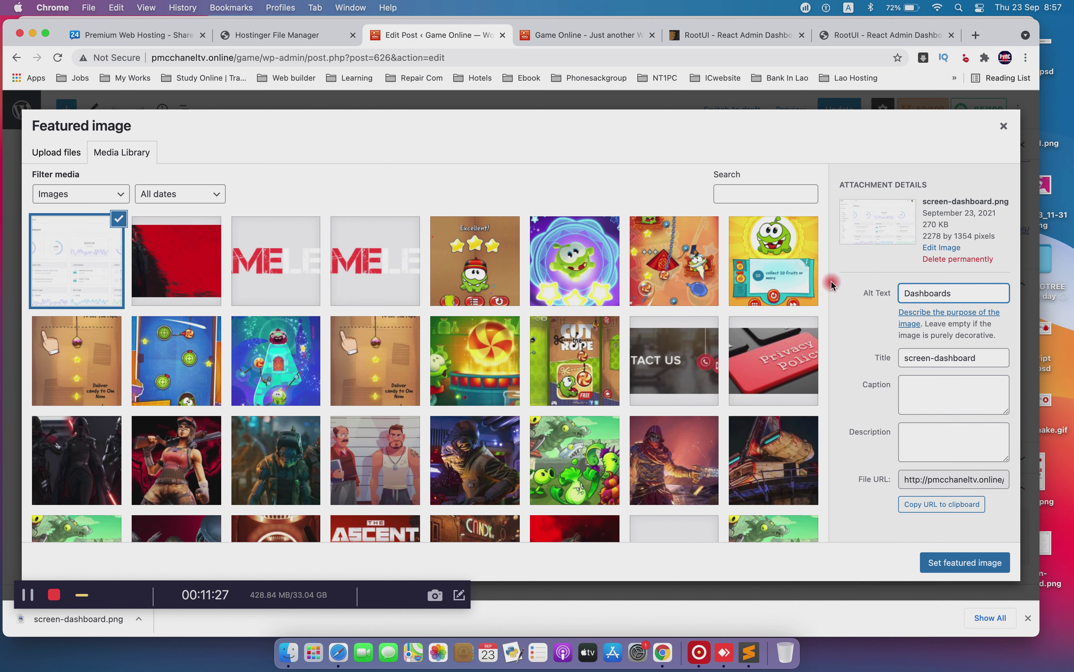
triple_click(986, 357)
key("super+v")
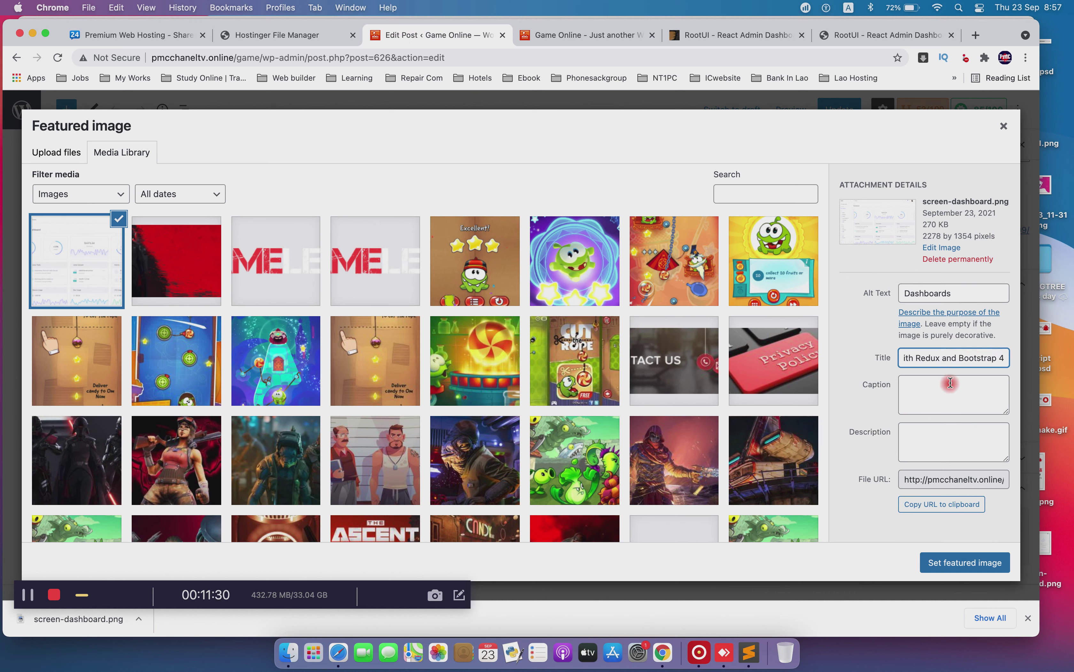
Add "RootUI - React Admin Dashboard with Redux and Bootstrap 4" as the image's description, and update the post with it as the featured image
left_click(954, 424)
key("super+v")
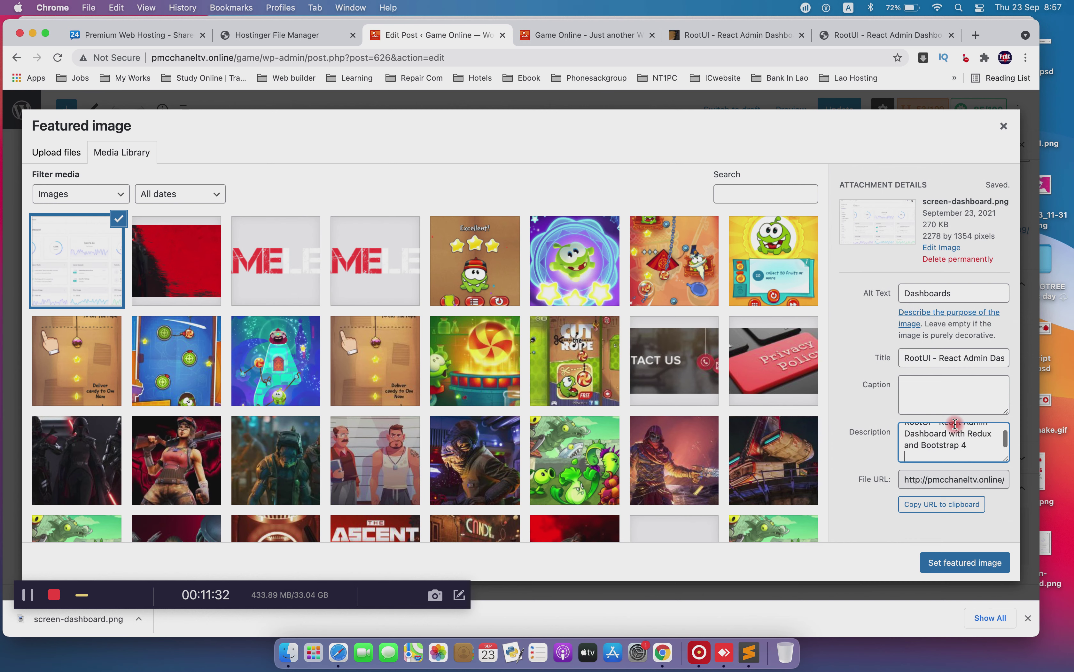
left_click(957, 561)
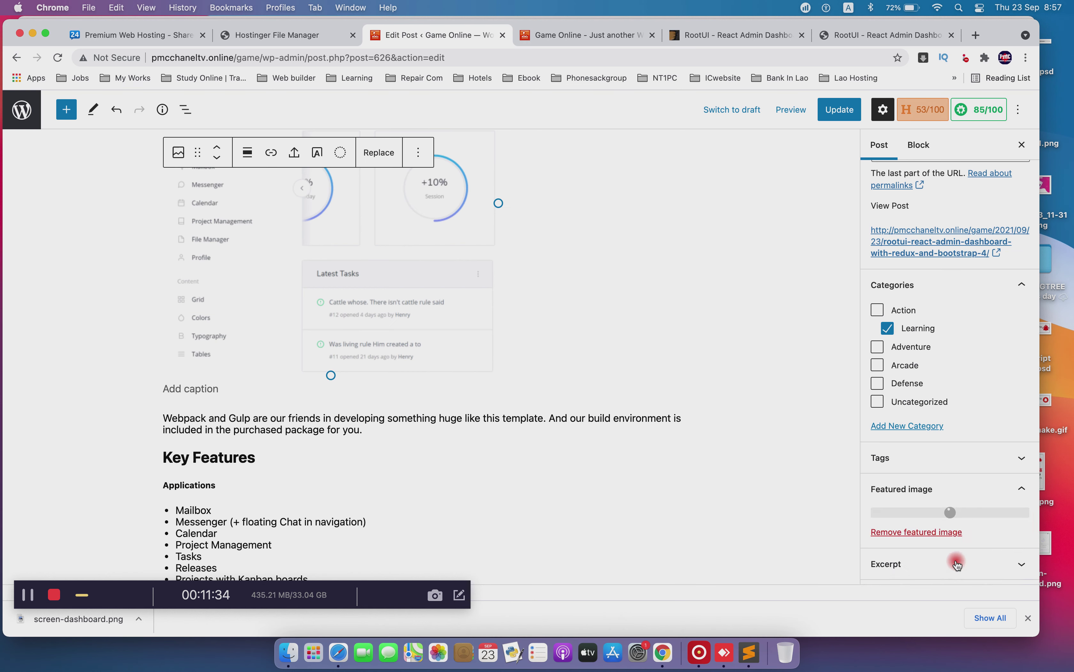
left_click(825, 120)
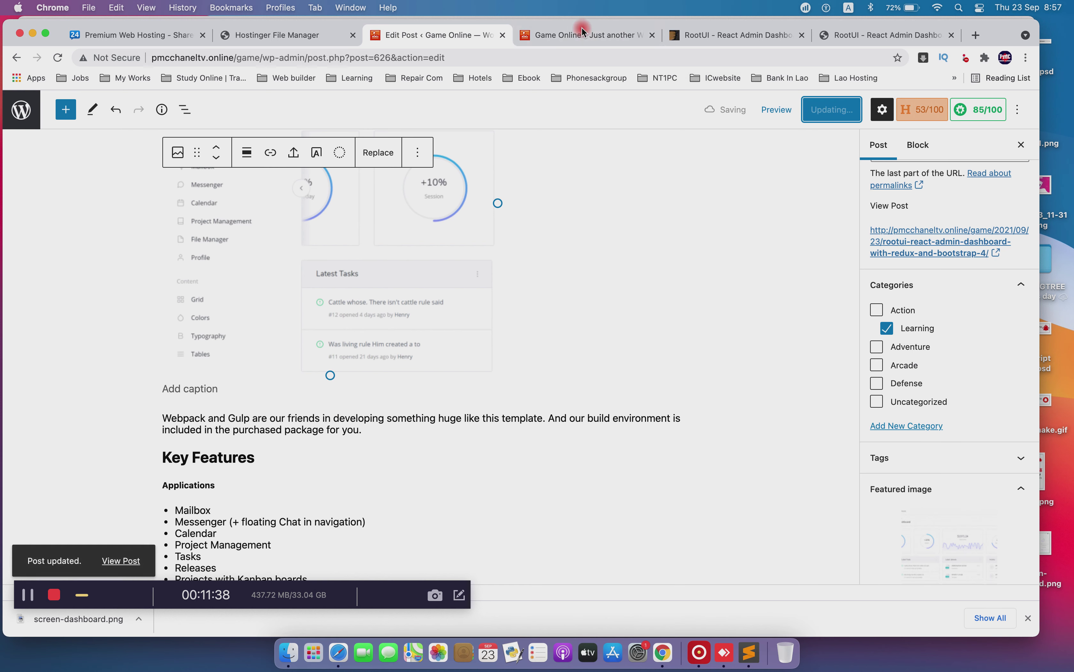
Reload the Game Online home page and check the RootUI post's thumbnail in the Popular section
left_click(546, 39)
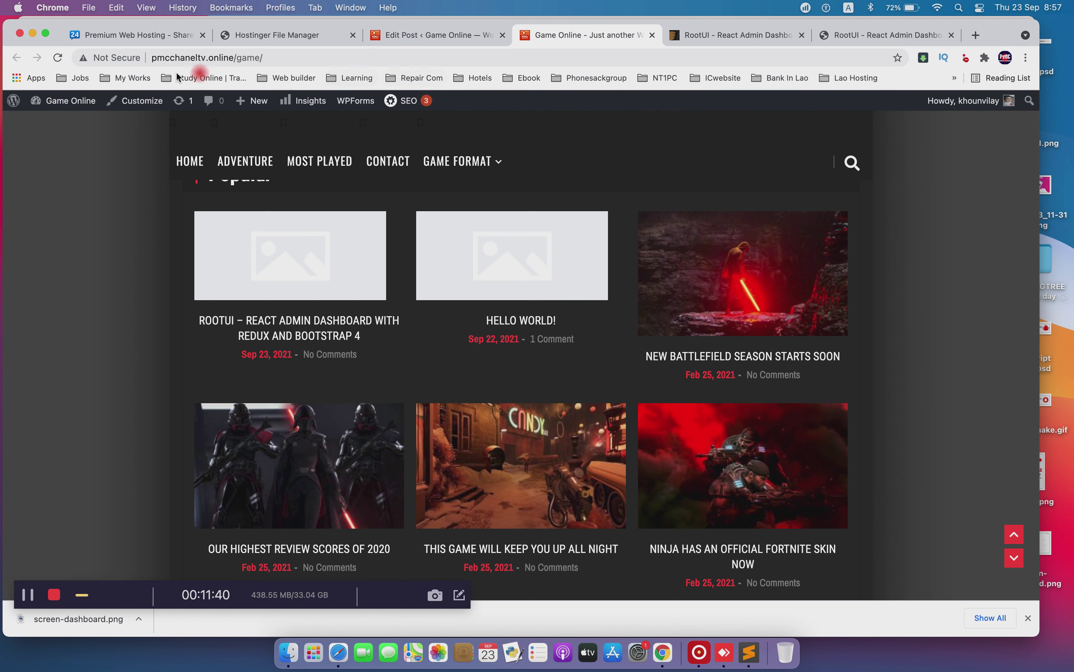
left_click(243, 257)
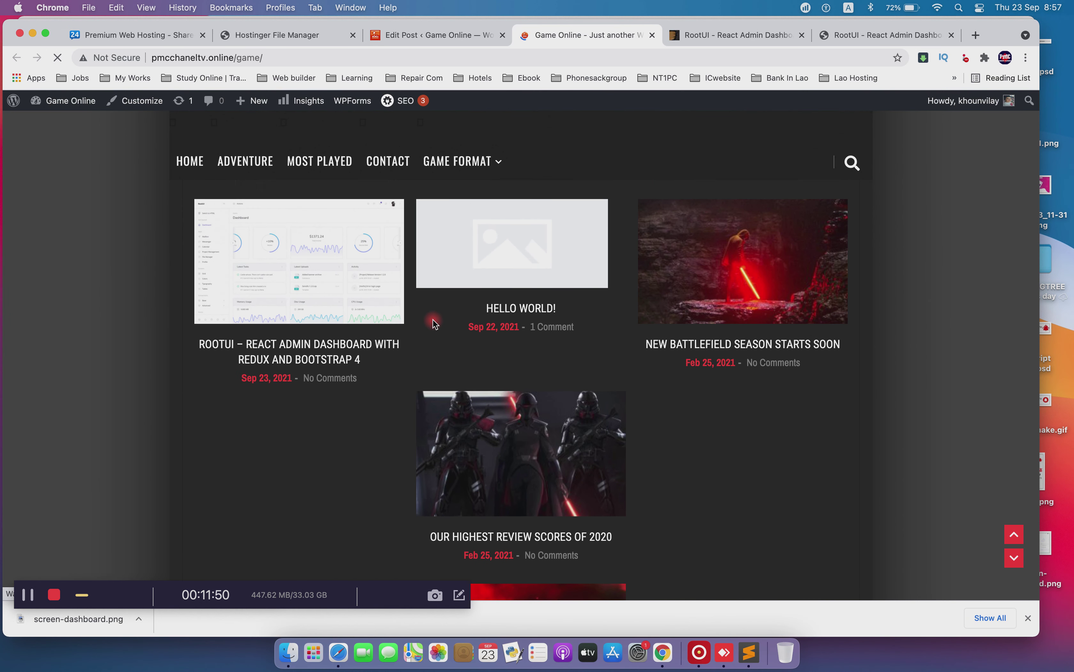
Leave the post editor for the WordPress admin and open the Widgets page, completing its welcome guide
left_click(258, 35)
left_click(419, 33)
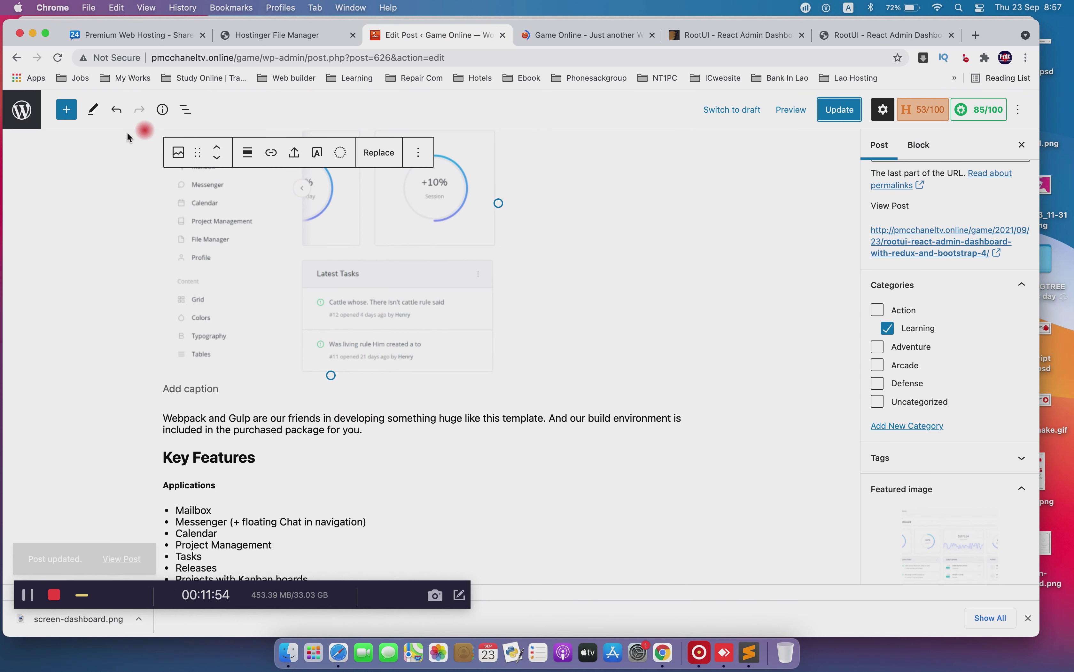
left_click(21, 110)
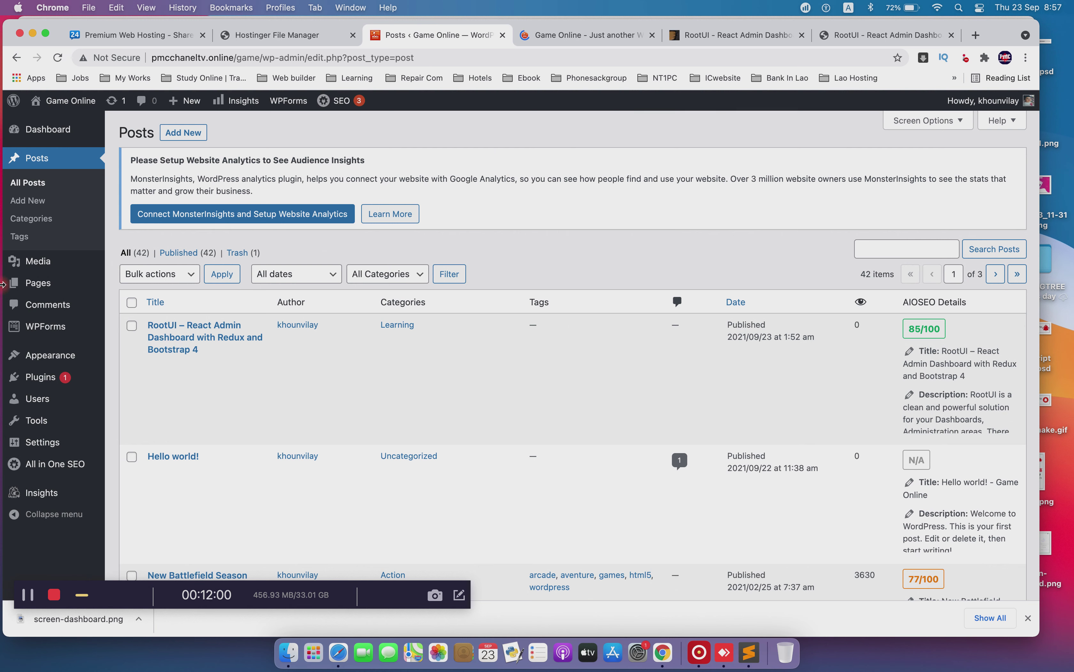
mouse_move(64, 362)
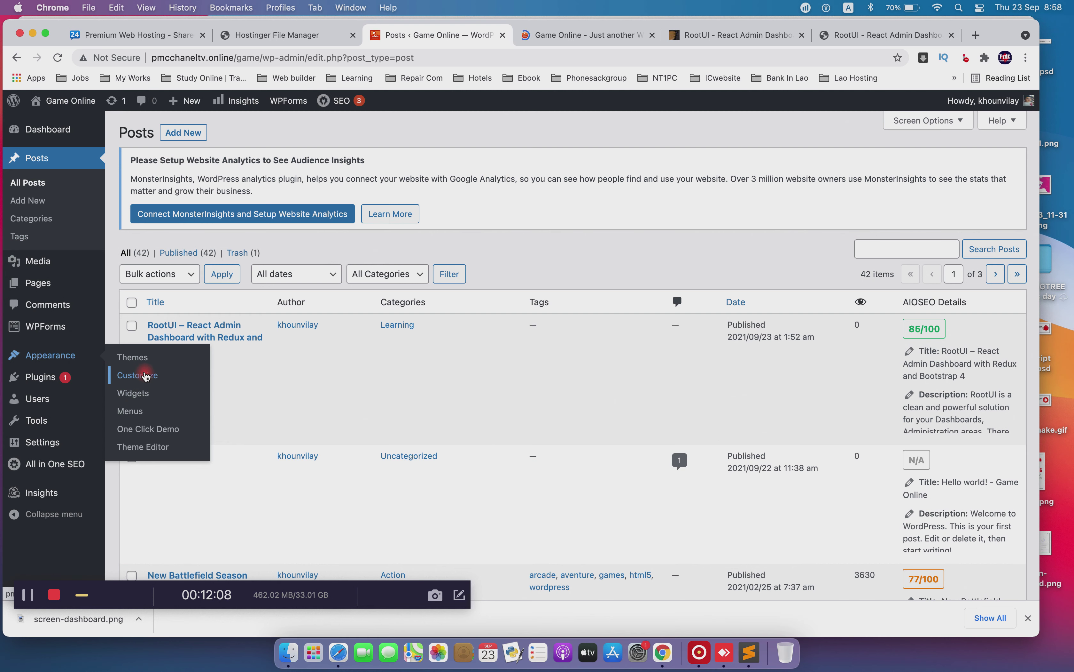
left_click(143, 395)
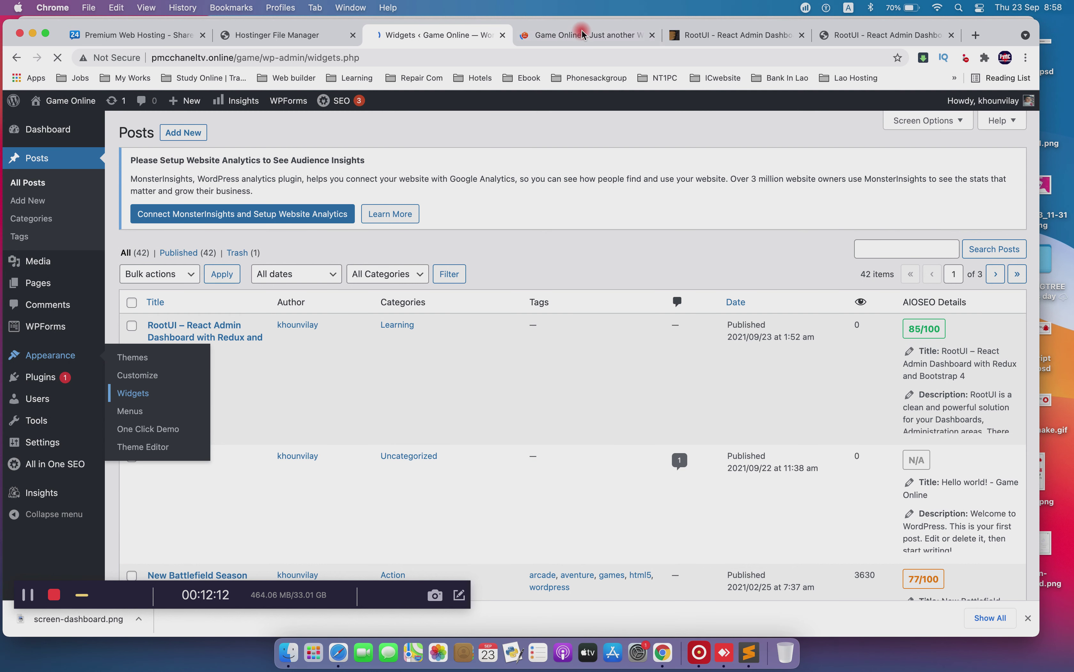
left_click(581, 34)
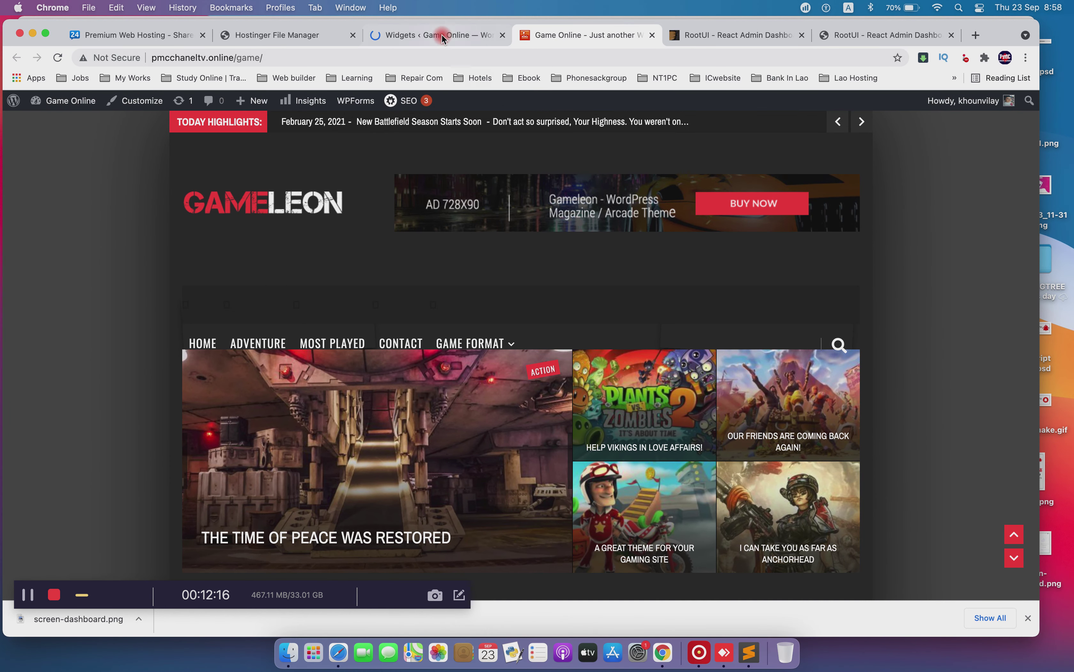
left_click(441, 35)
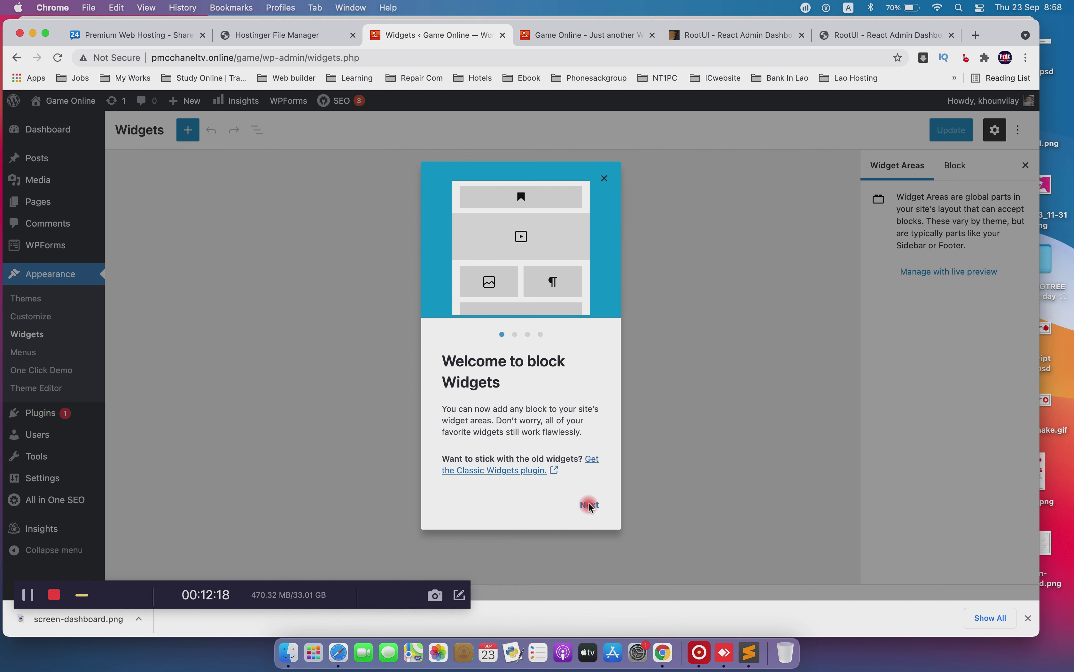
triple_click(590, 506)
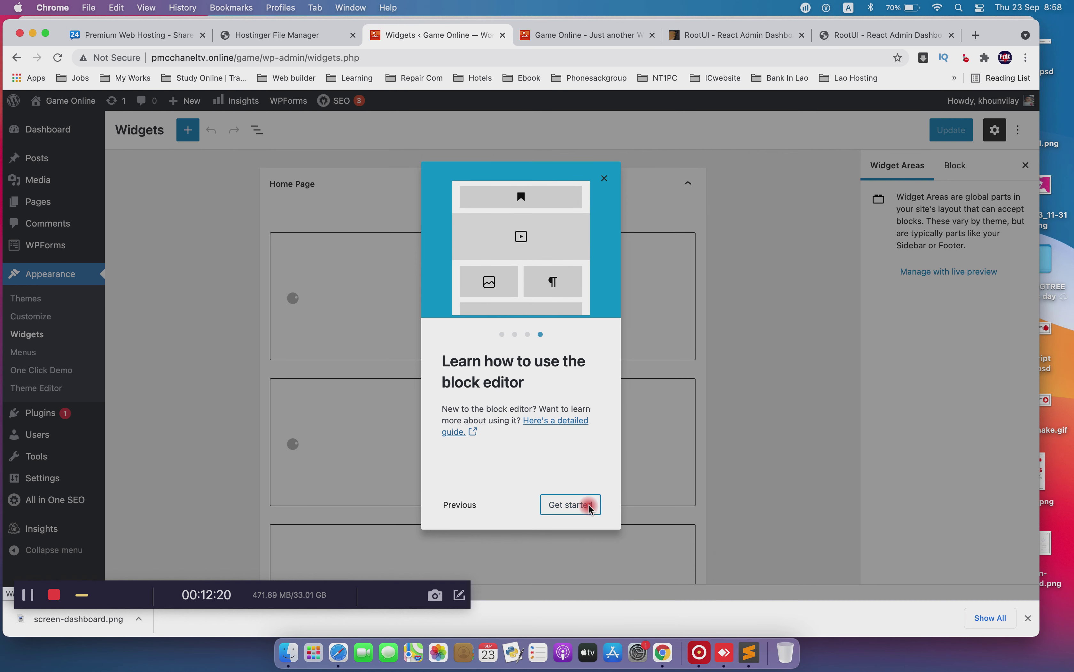
left_click(590, 505)
Look through the theme's widget areas and expand the Main Sidebar area to inspect its widgets
scroll(813, 419, "down", 10)
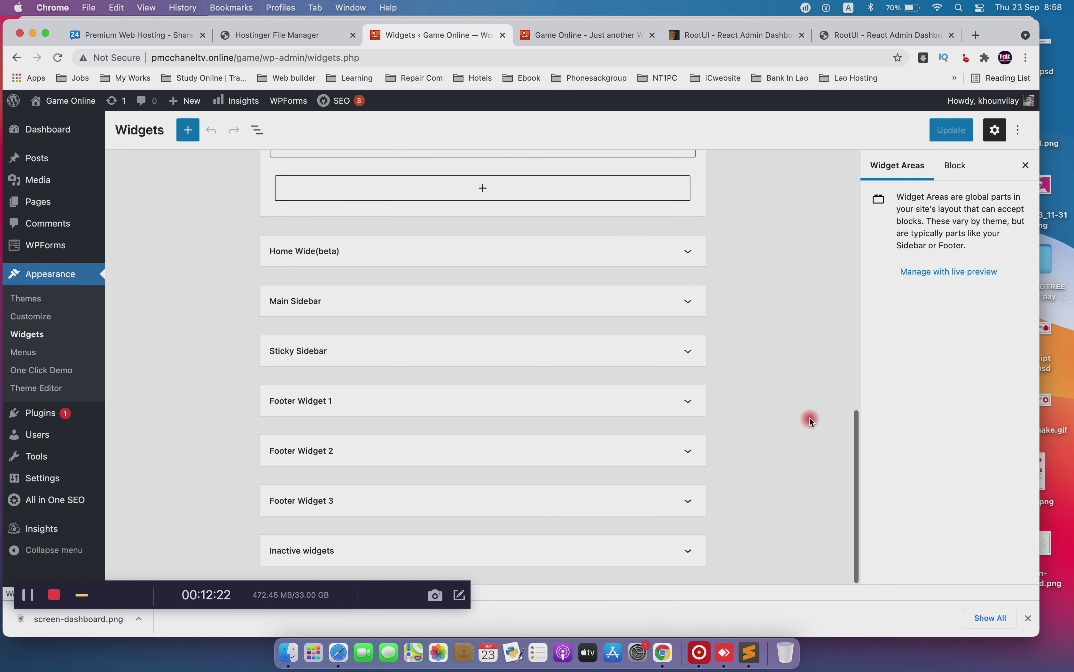
scroll(809, 417, "up", 10)
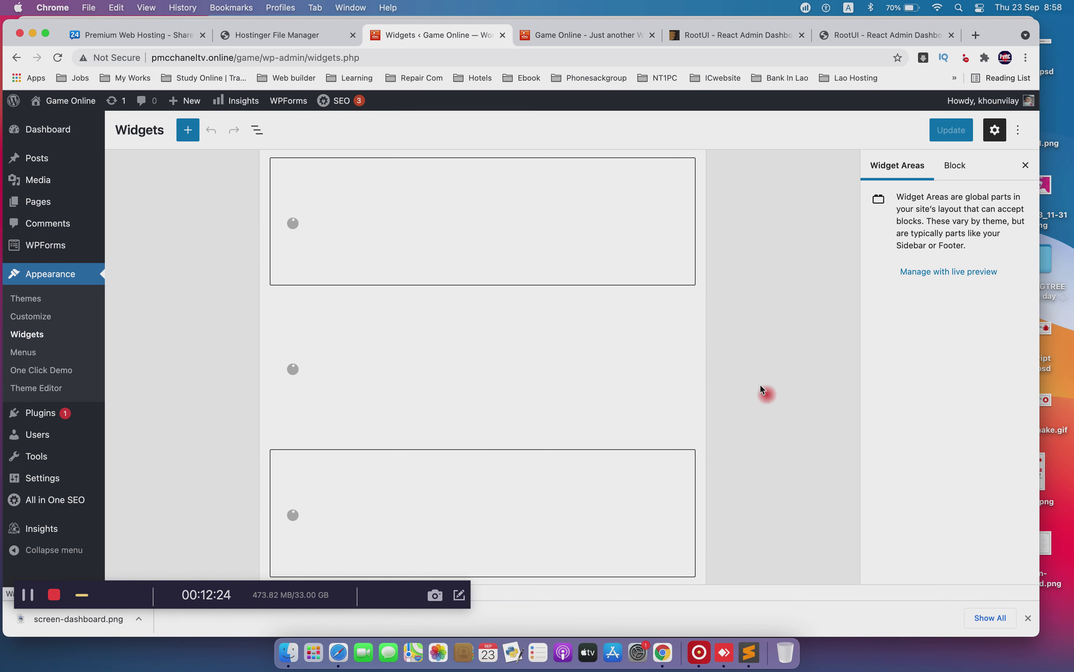
scroll(788, 342, "down", 5)
scroll(787, 342, "down", 5)
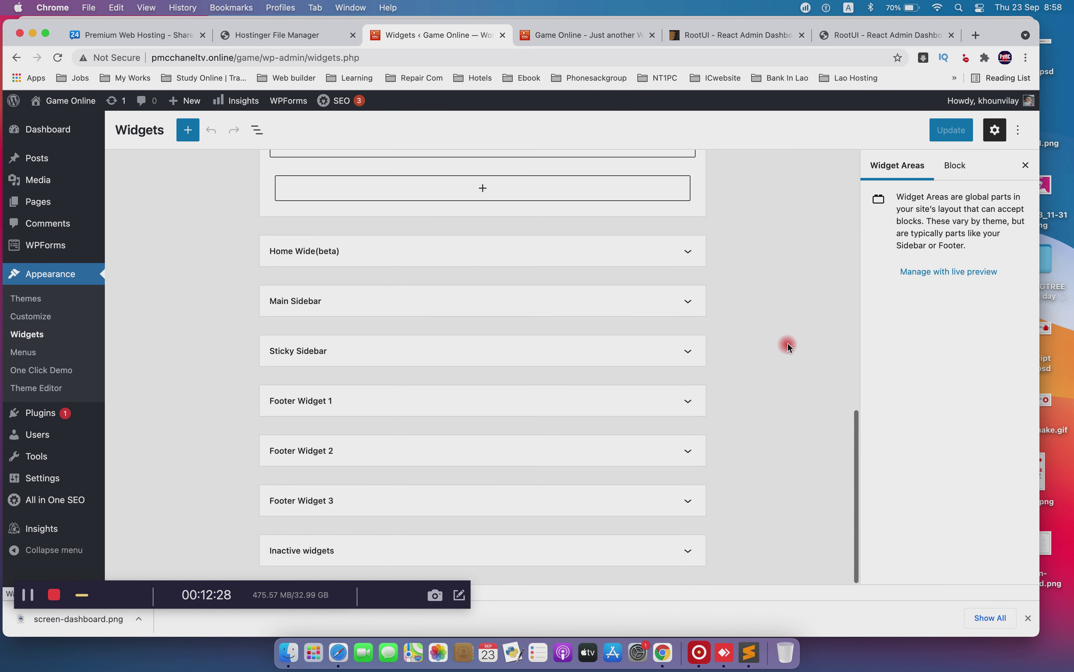
left_click_drag(379, 584, 973, 607)
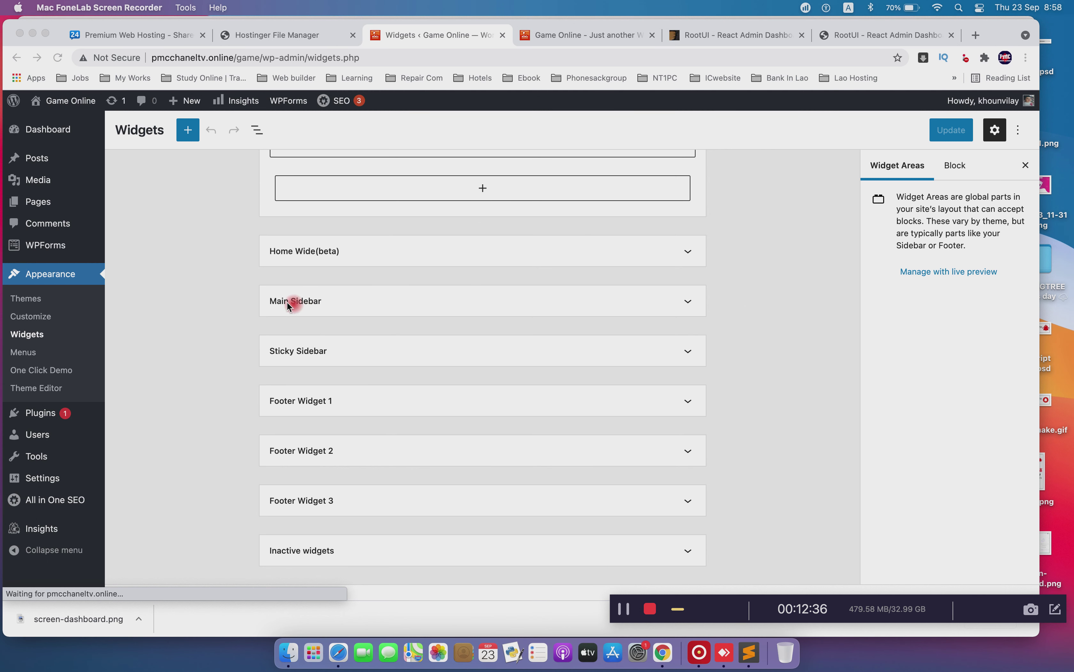
left_click(377, 301)
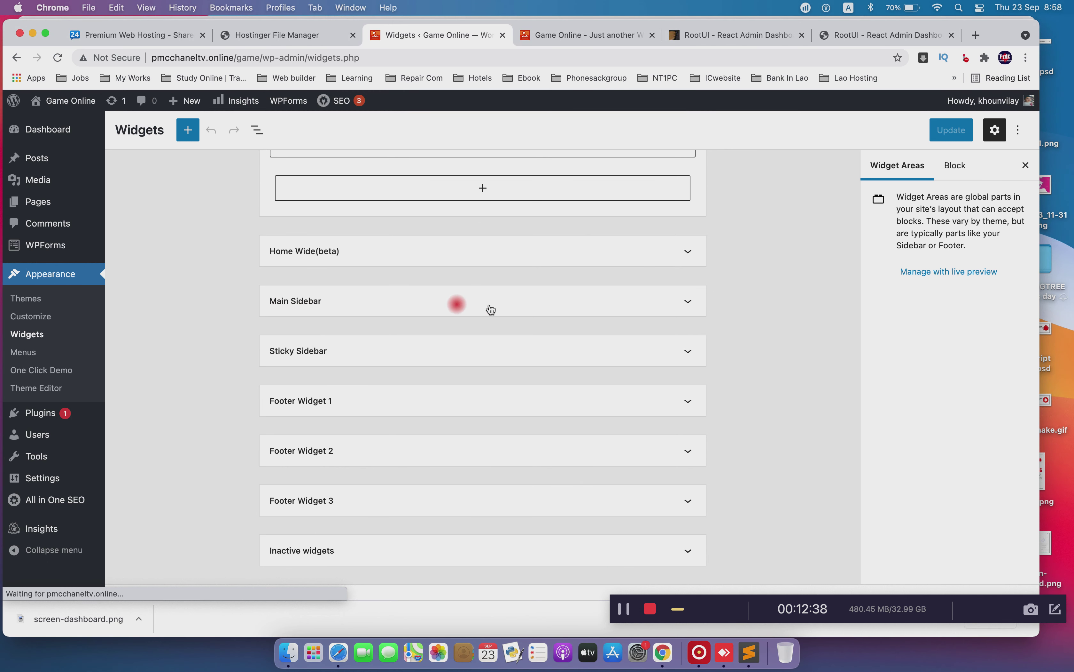
left_click(689, 304)
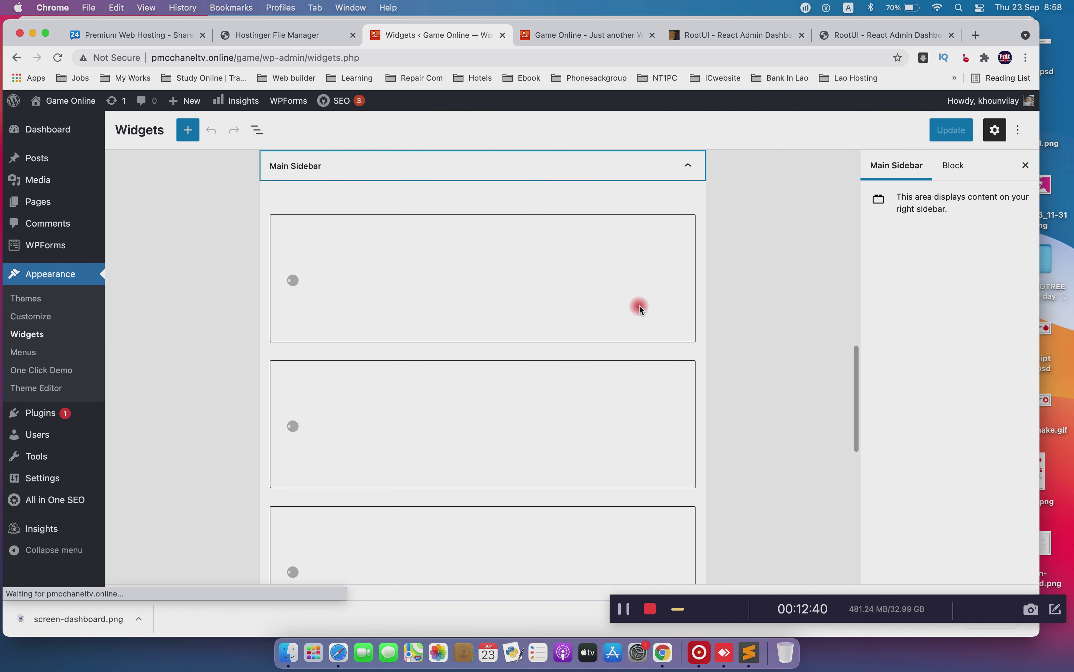
scroll(655, 337, "down", 10)
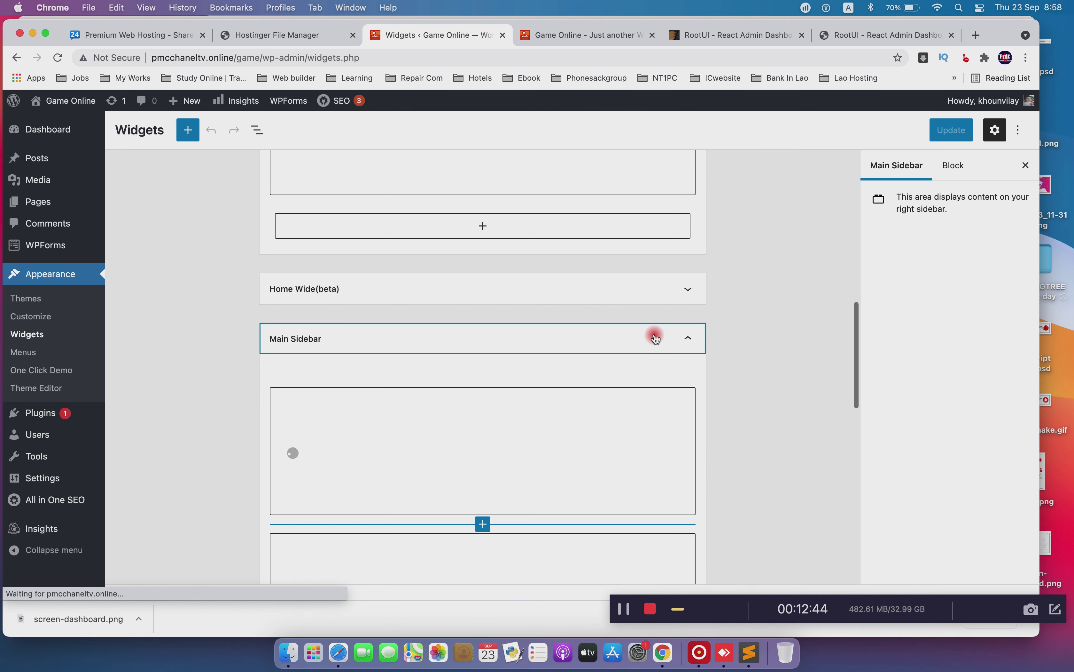
scroll(655, 337, "up", 15)
scroll(654, 332, "down", 10)
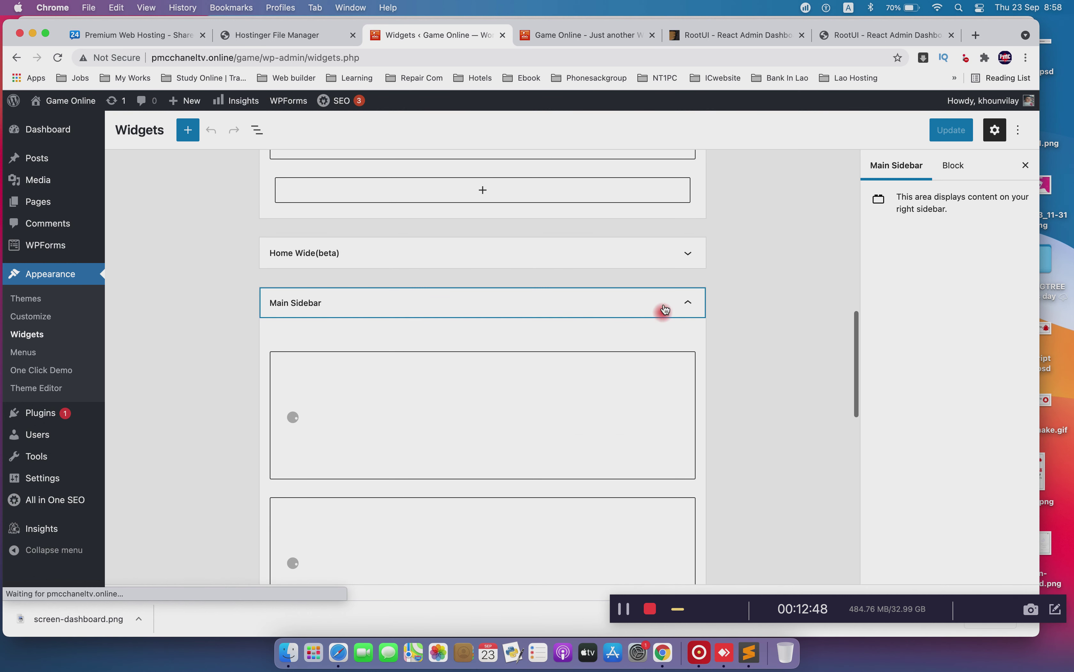
Expand the Home Wide(beta) and Footer Widget 1 areas to see which part of the site each one covers
left_click(652, 251)
scroll(655, 264, "down", 15)
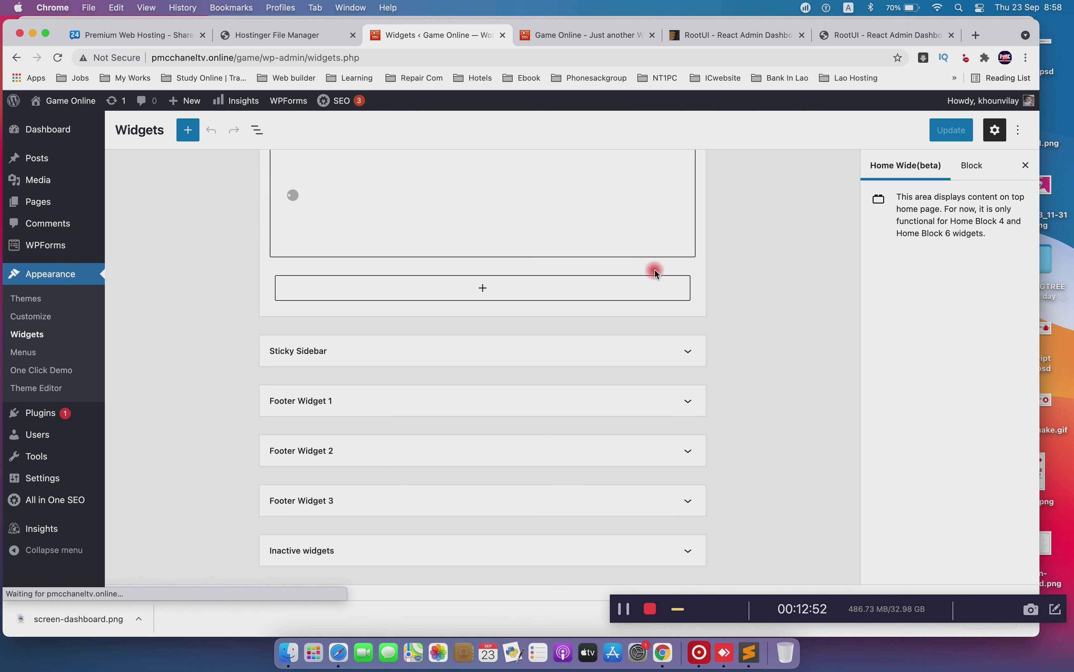
left_click(472, 407)
left_click(472, 408)
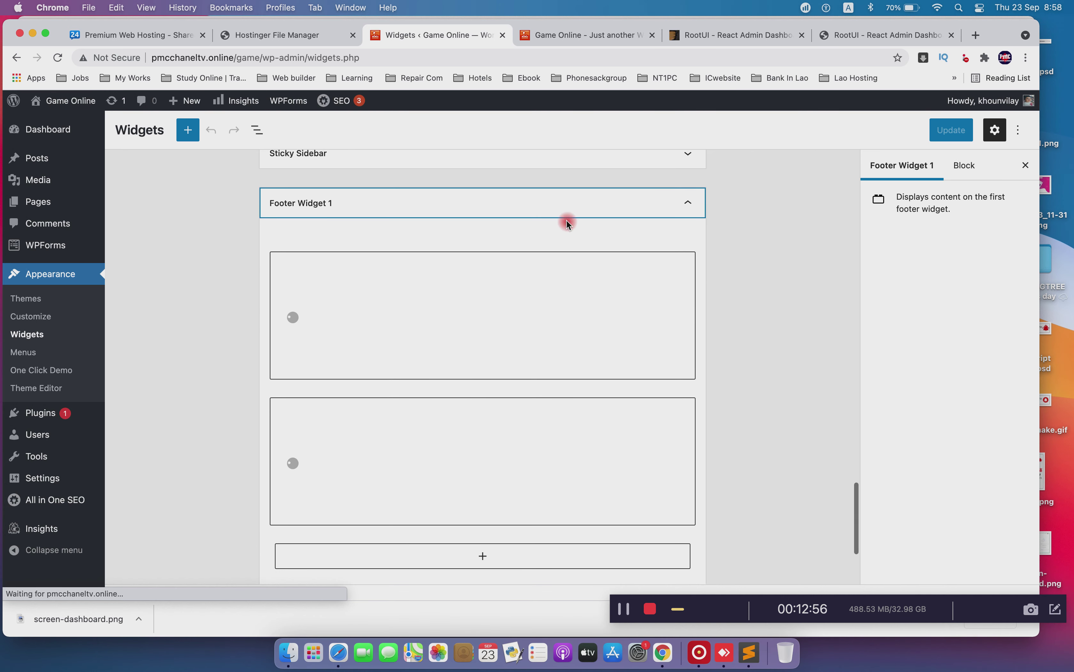
Look over the live Game Online home page down to its footer columns to compare them with the widget areas
left_click(593, 35)
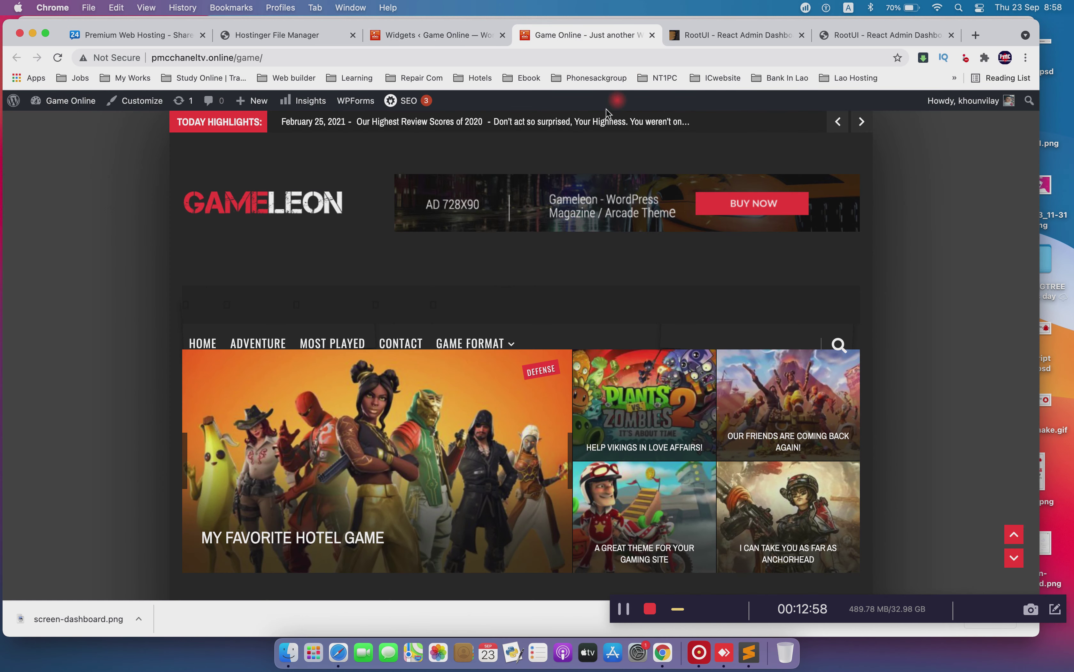
scroll(456, 342, "down", 10)
scroll(456, 342, "down", 20)
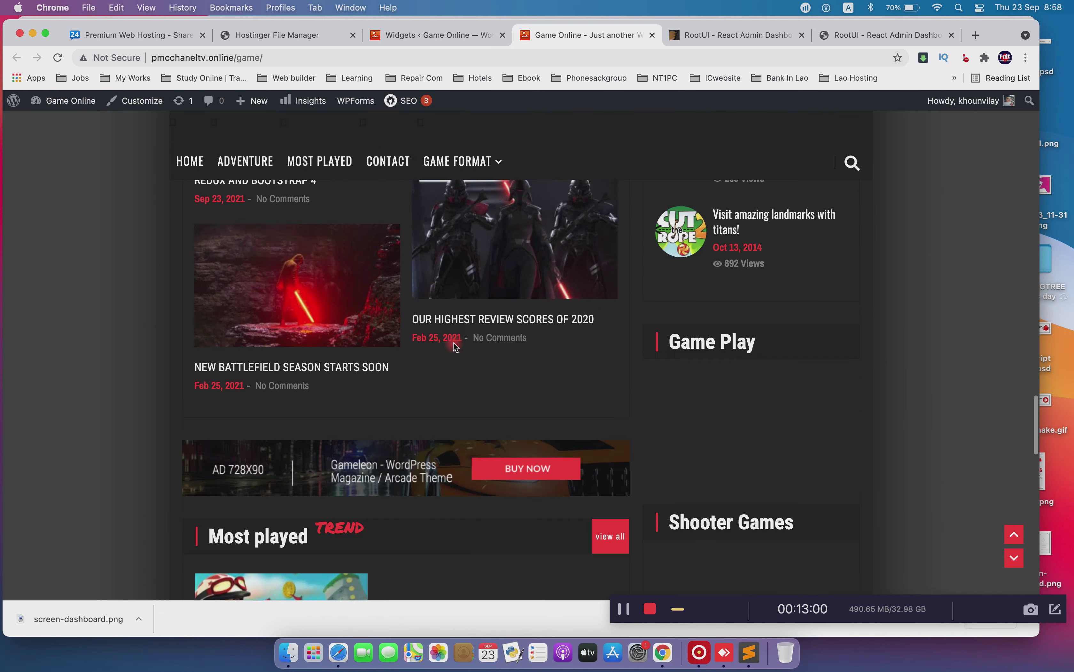
scroll(454, 342, "down", 5)
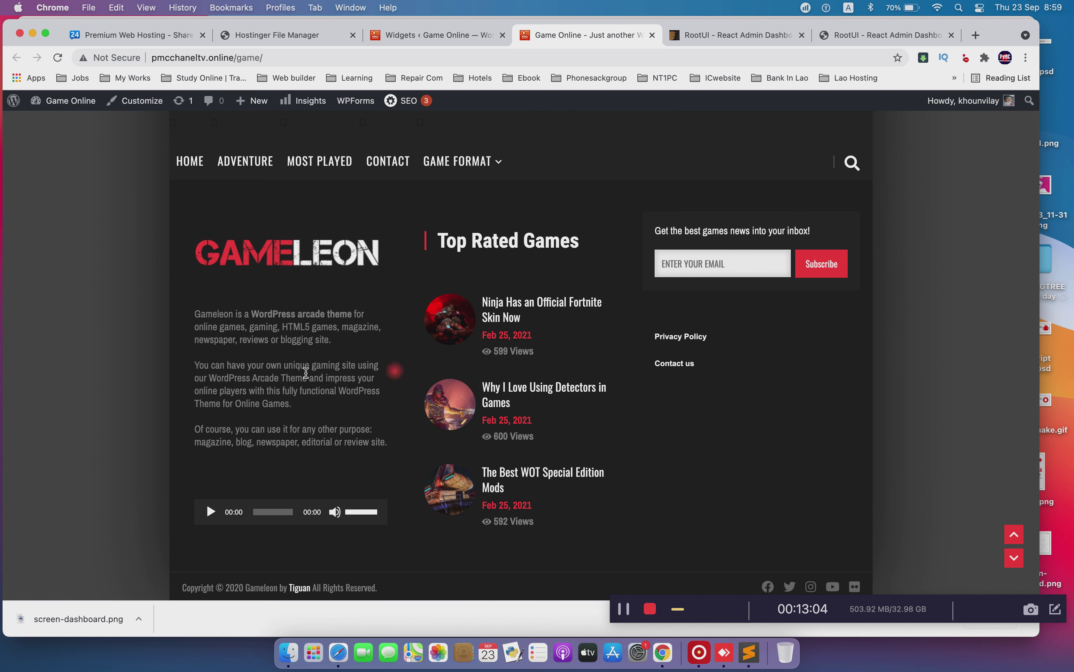
Return to the Widgets page and expand the Footer Widget 2 and Footer Widget 3 areas
left_click(455, 36)
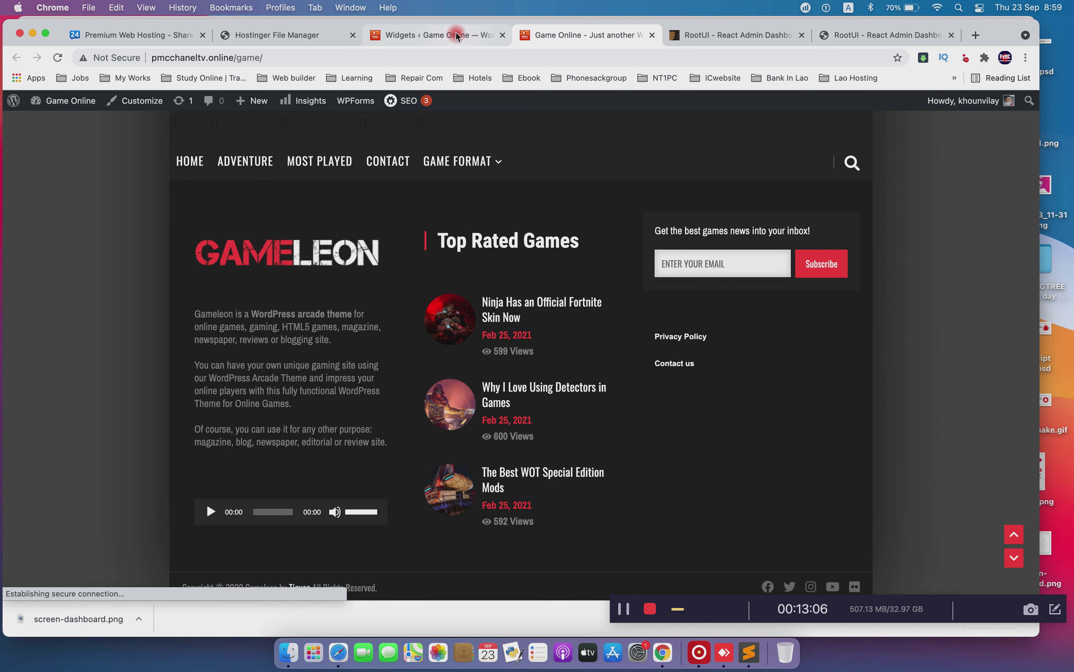
scroll(684, 412, "down", 4)
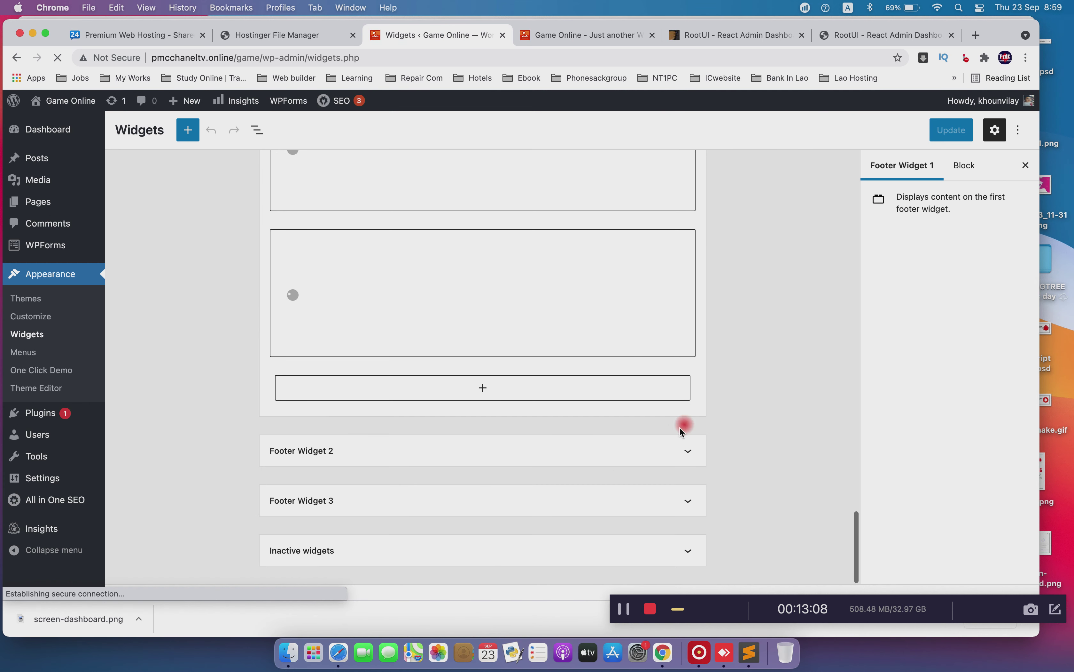
left_click(572, 462)
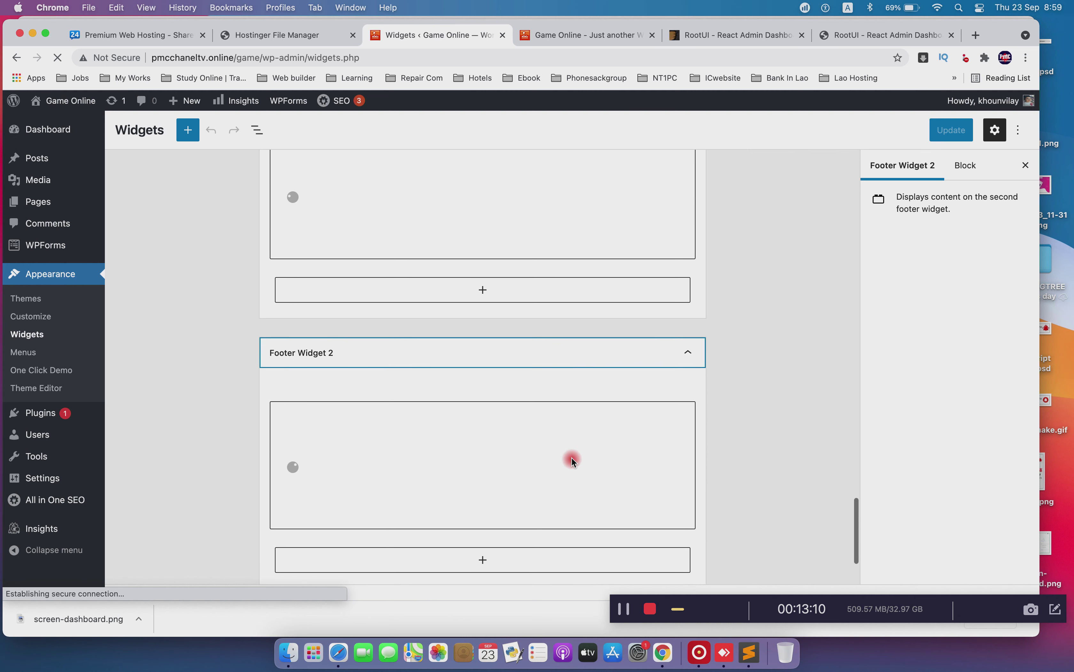
scroll(581, 456, "down", 3)
left_click(547, 518)
left_click(559, 504)
scroll(643, 511, "down", 5)
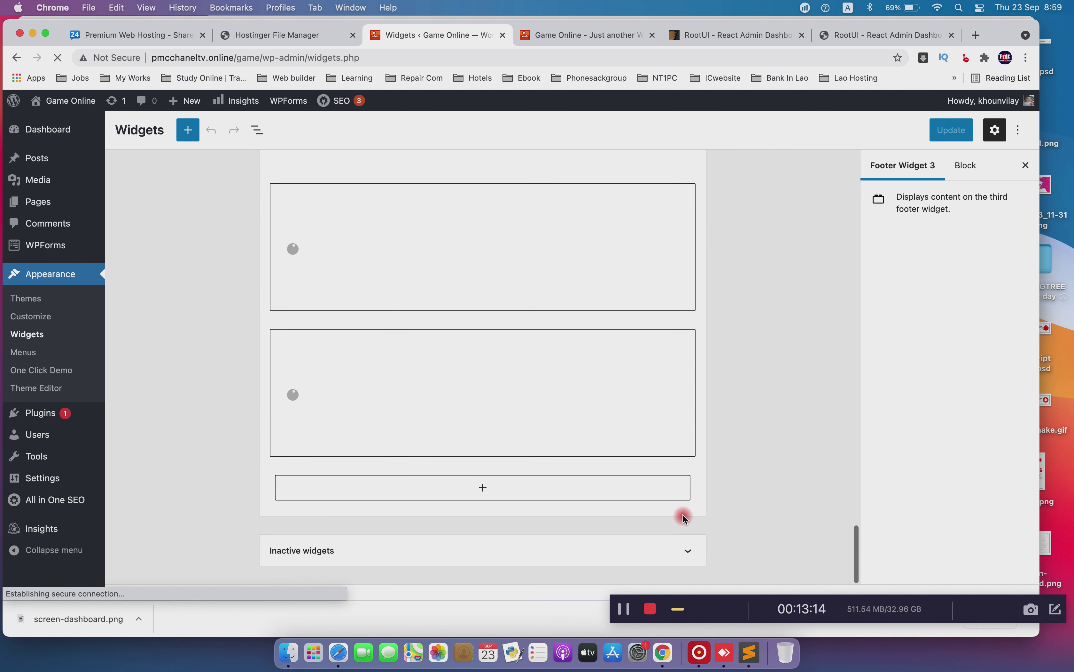
Open the Home Block 1 settings in the Home Page widget area and examine the blocks below it
scroll(675, 426, "up", 15)
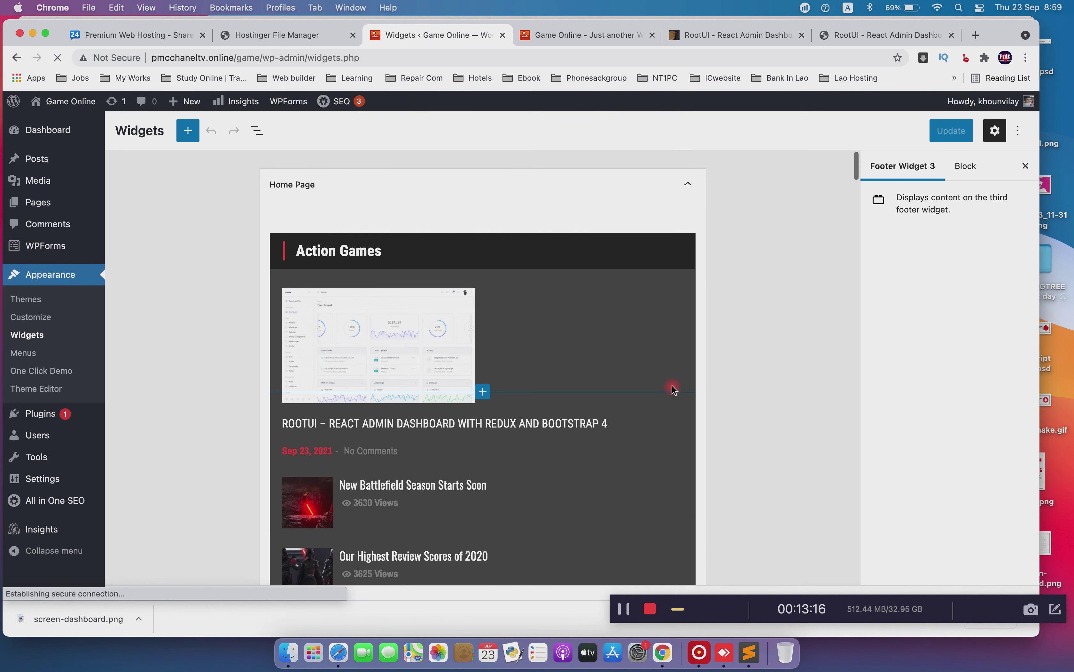
scroll(802, 321, "down", 10)
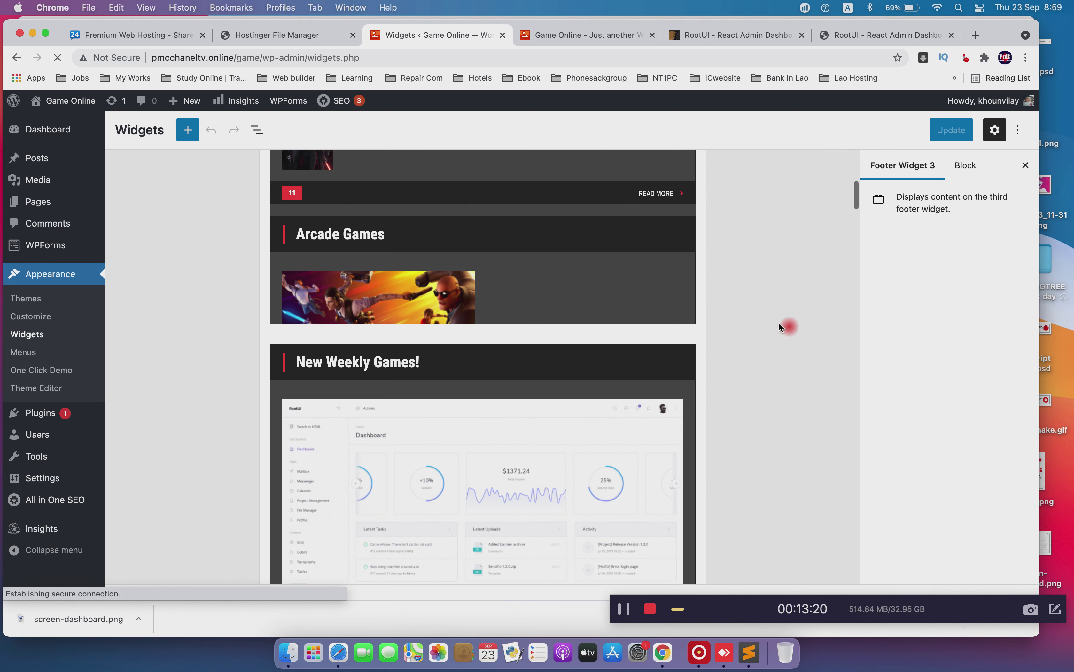
left_click(495, 239)
scroll(750, 297, "up", 10)
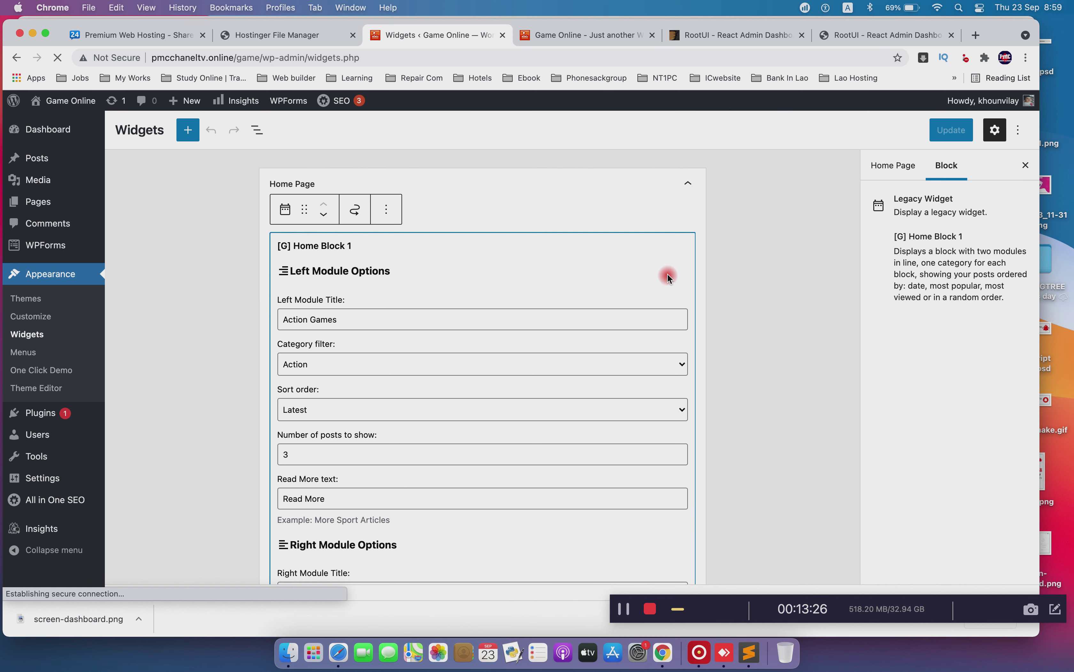
scroll(668, 273, "down", 15)
scroll(665, 289, "down", 10)
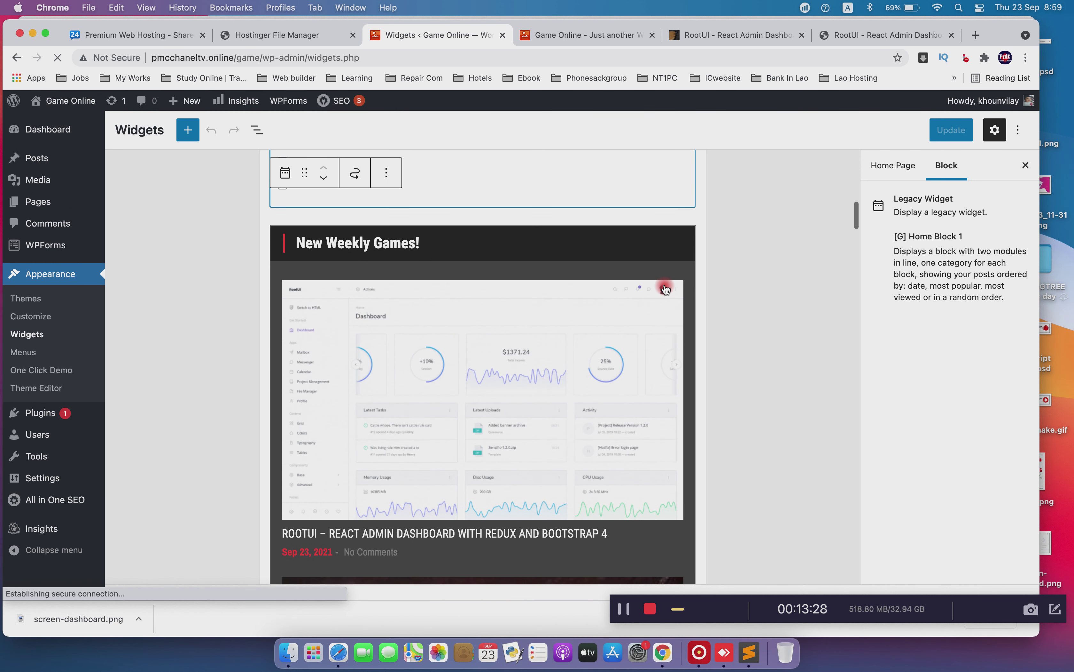
scroll(665, 291, "down", 20)
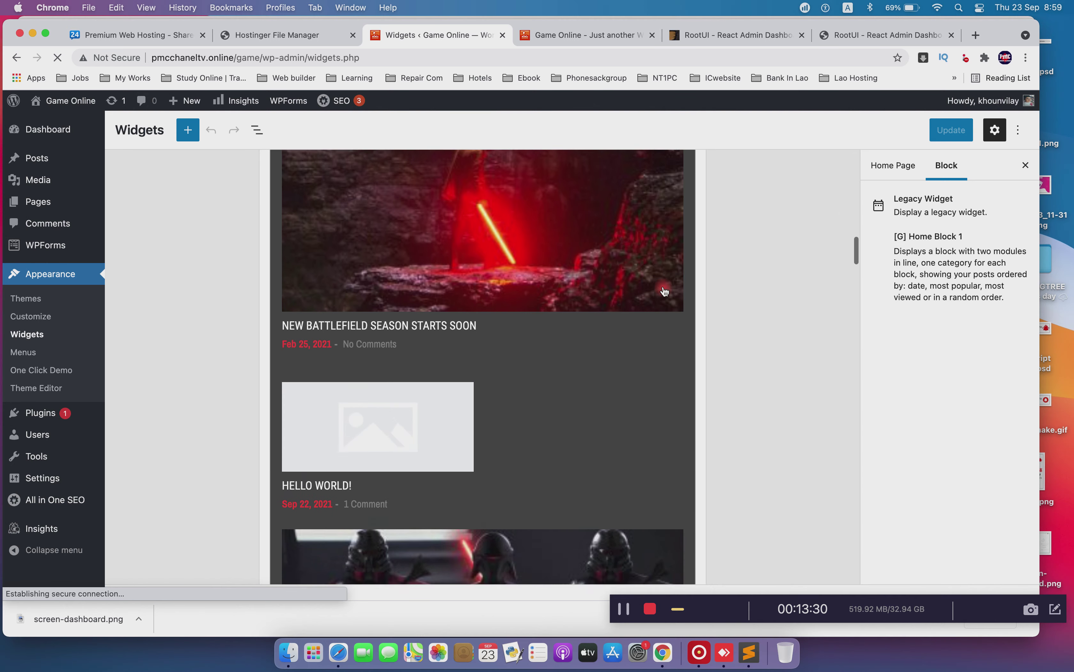
scroll(664, 291, "up", 5)
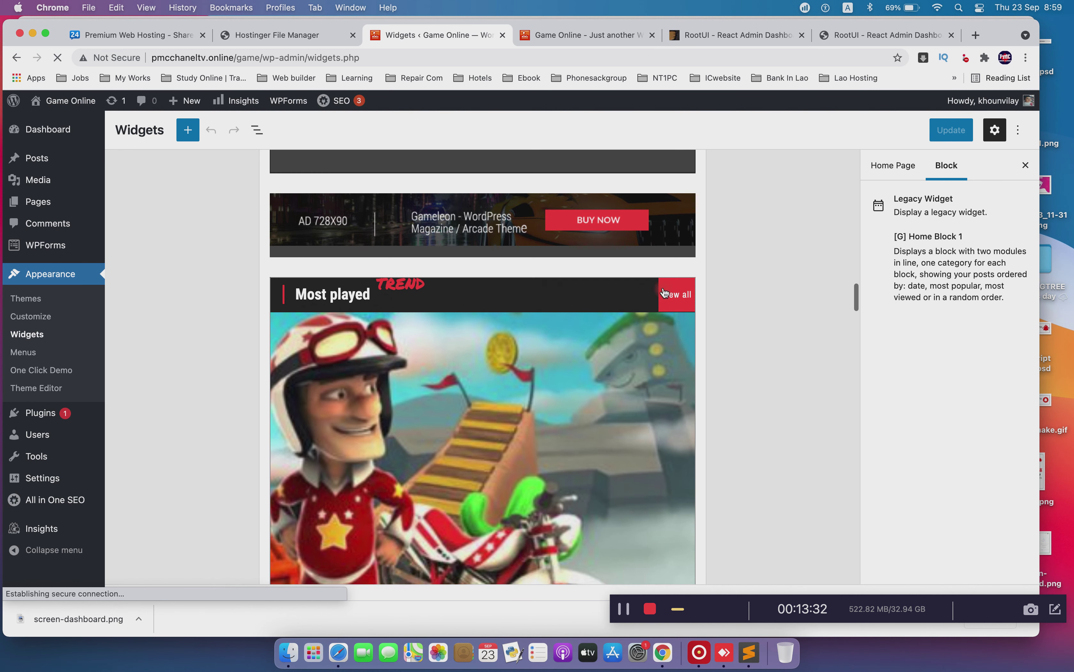
Open the Responsive Ads block in the Home Page widget area and examine the blocks around it
left_click(455, 264)
scroll(455, 264, "down", 4)
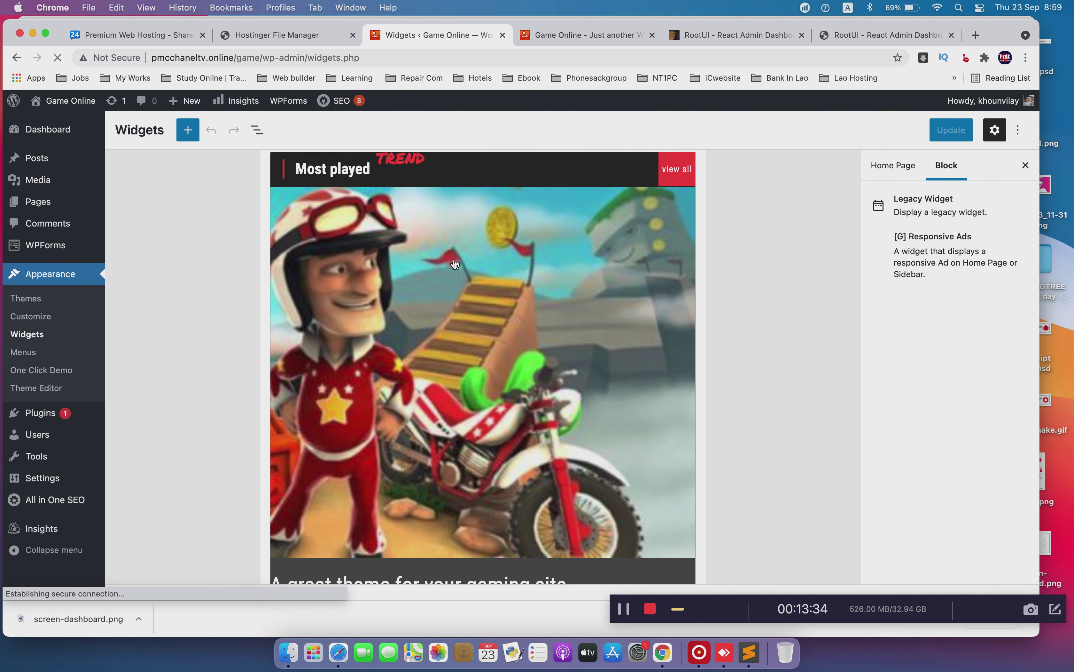
scroll(455, 264, "up", 11)
scroll(469, 264, "up", 12)
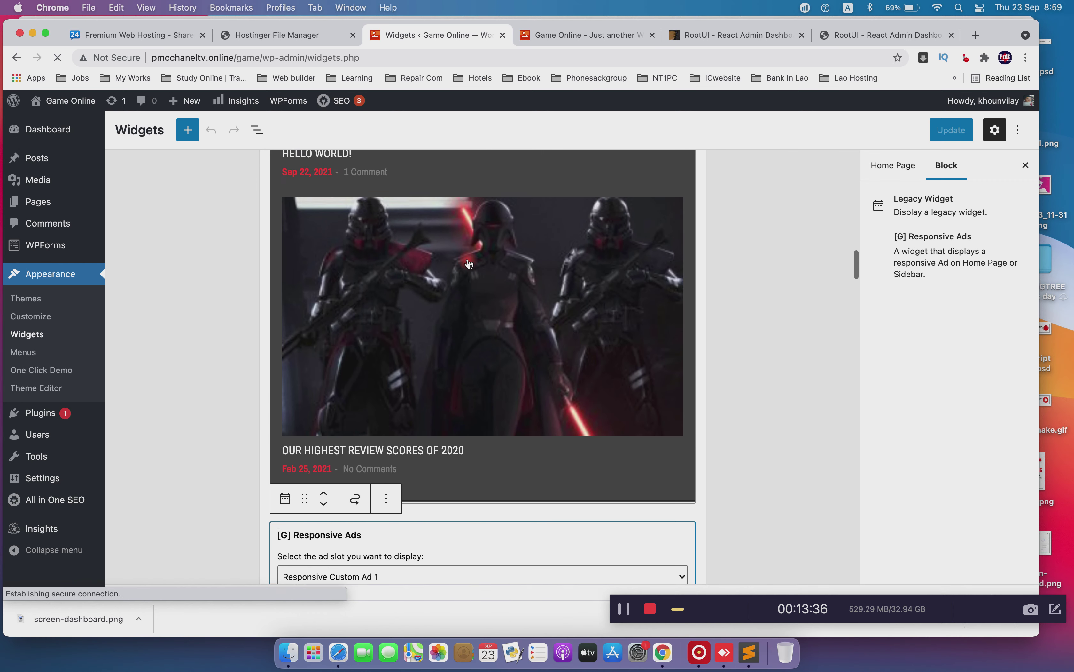
scroll(469, 263, "up", 4)
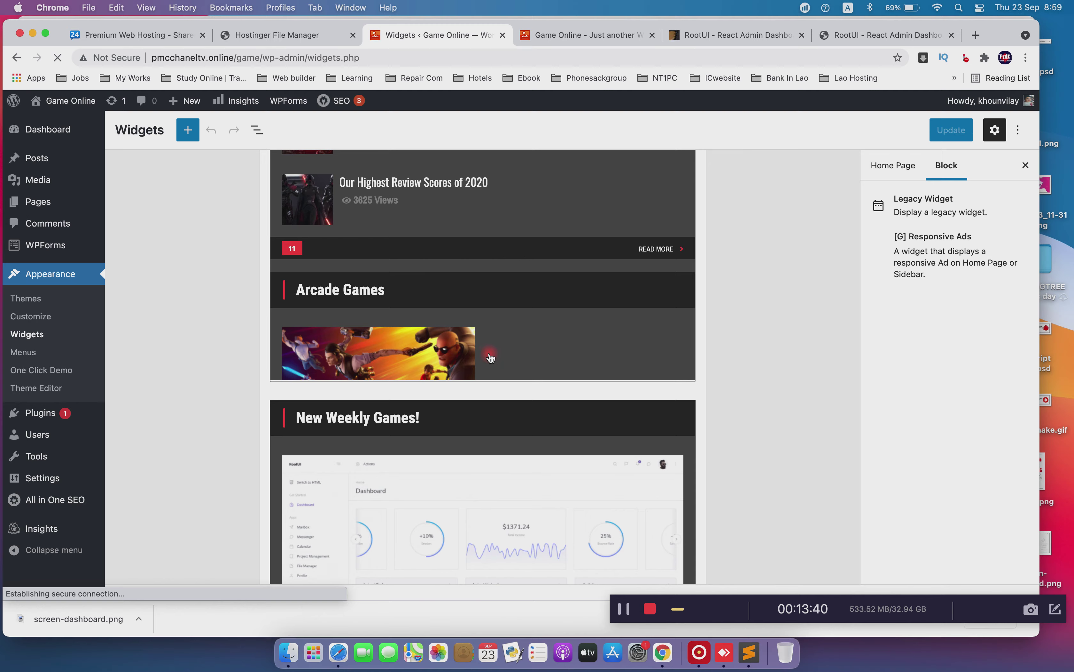
scroll(490, 358, "up", 15)
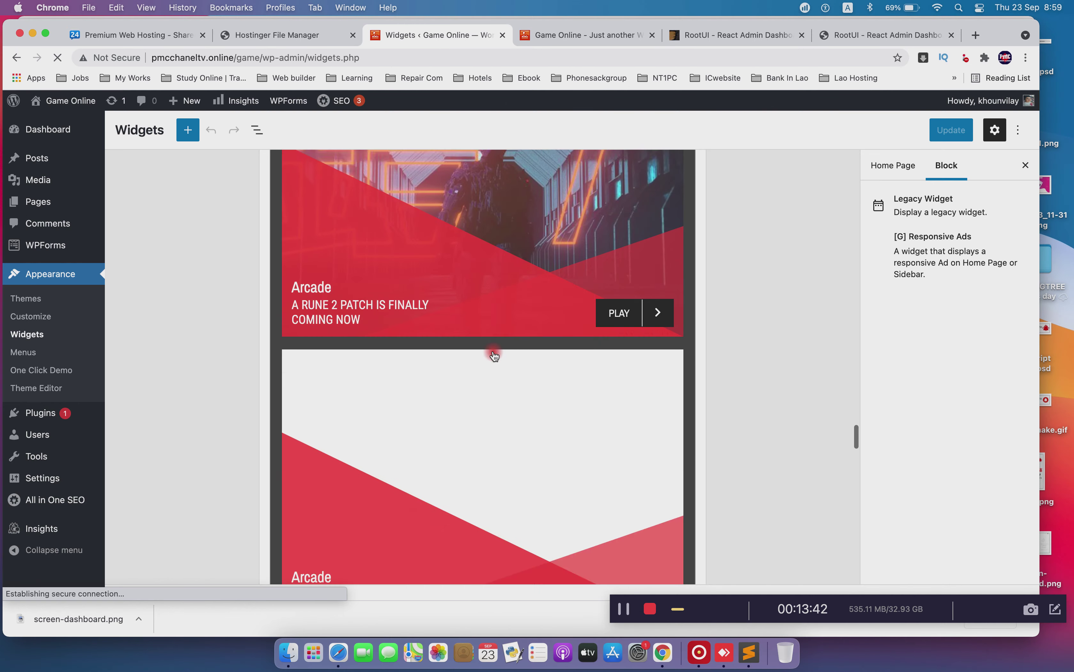
scroll(494, 355, "down", 15)
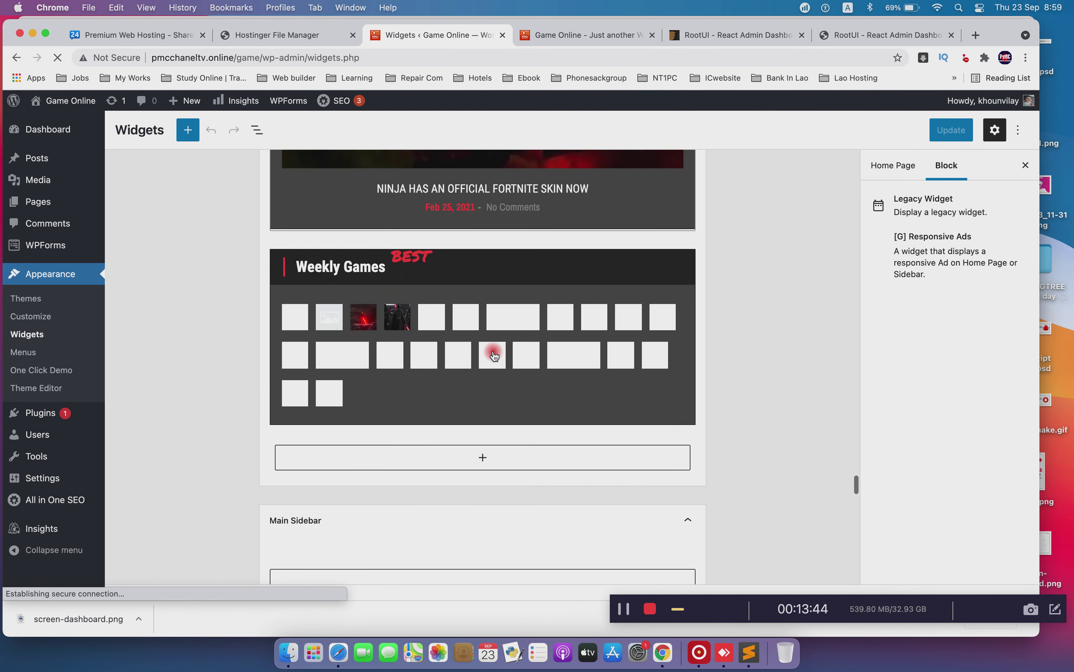
Select the Sticky Sidebar widget area and read what it is used for
scroll(494, 354, "down", 10)
scroll(494, 354, "down", 10)
scroll(495, 353, "down", 15)
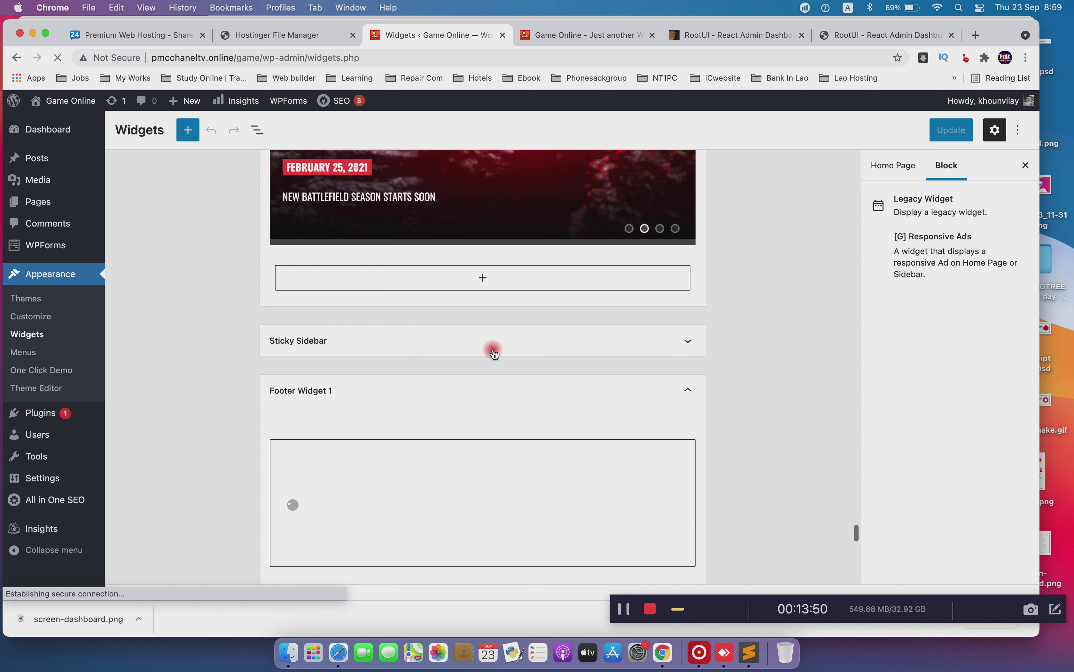
left_click(511, 341)
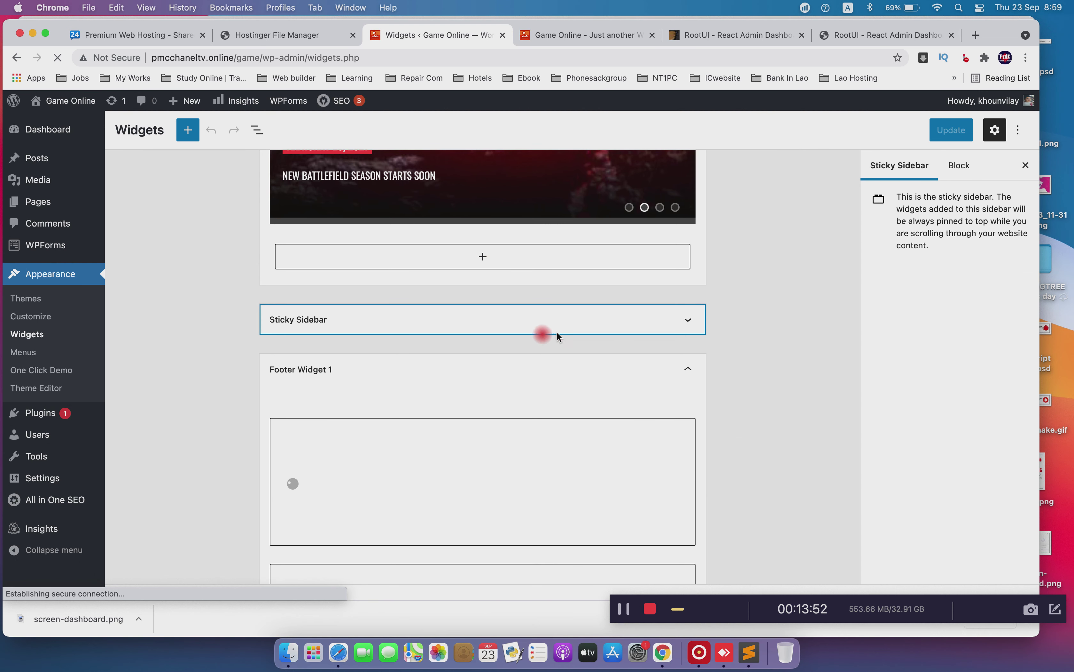
scroll(698, 344, "down", 12)
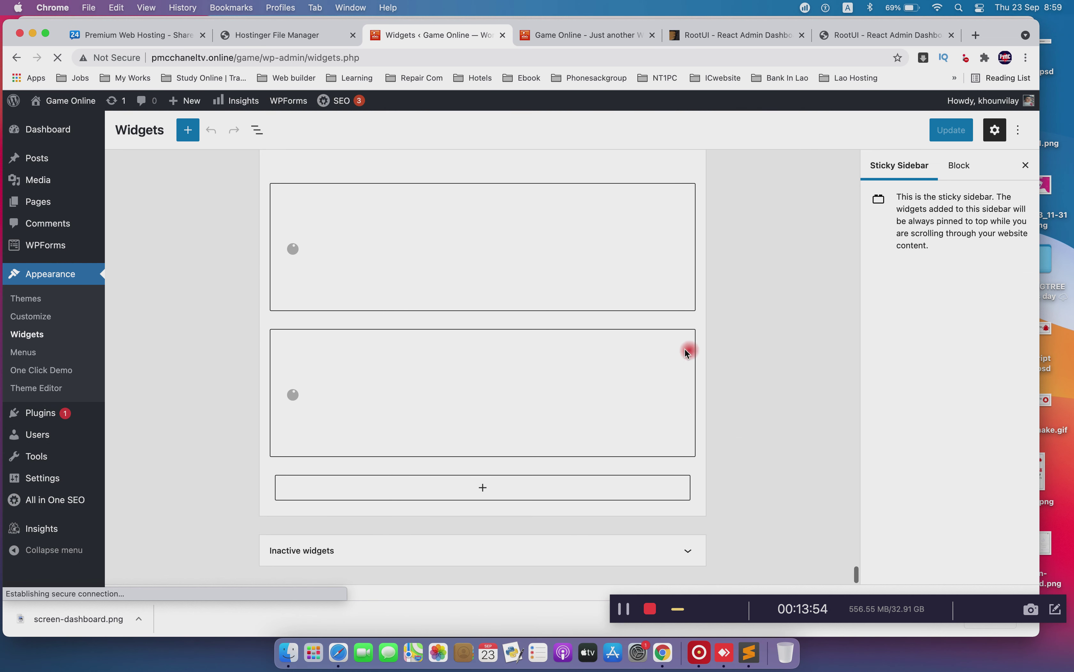
left_click(623, 606)
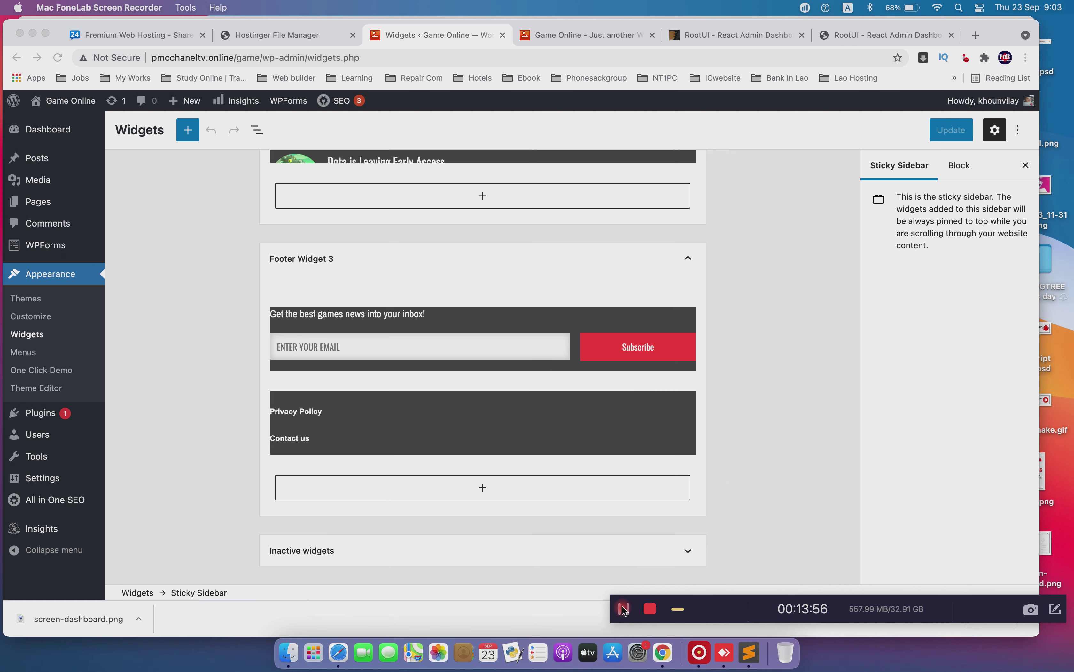
Examine the blocks placed in the three footer widget areas and the Main Sidebar area
scroll(478, 495, "up", 10)
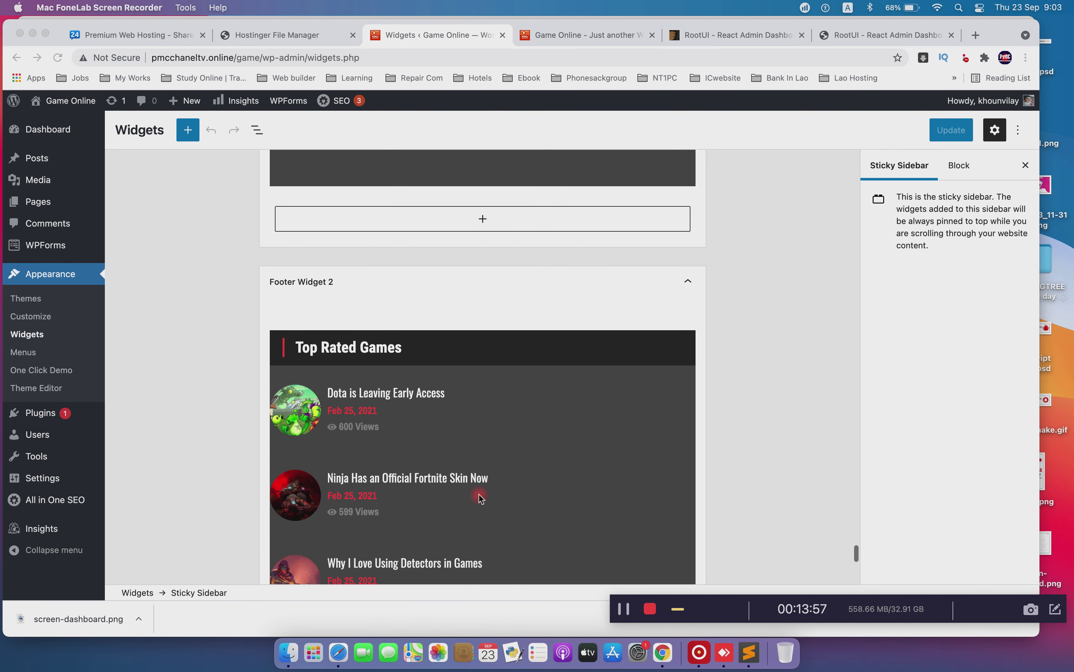
scroll(480, 493, "down", 10)
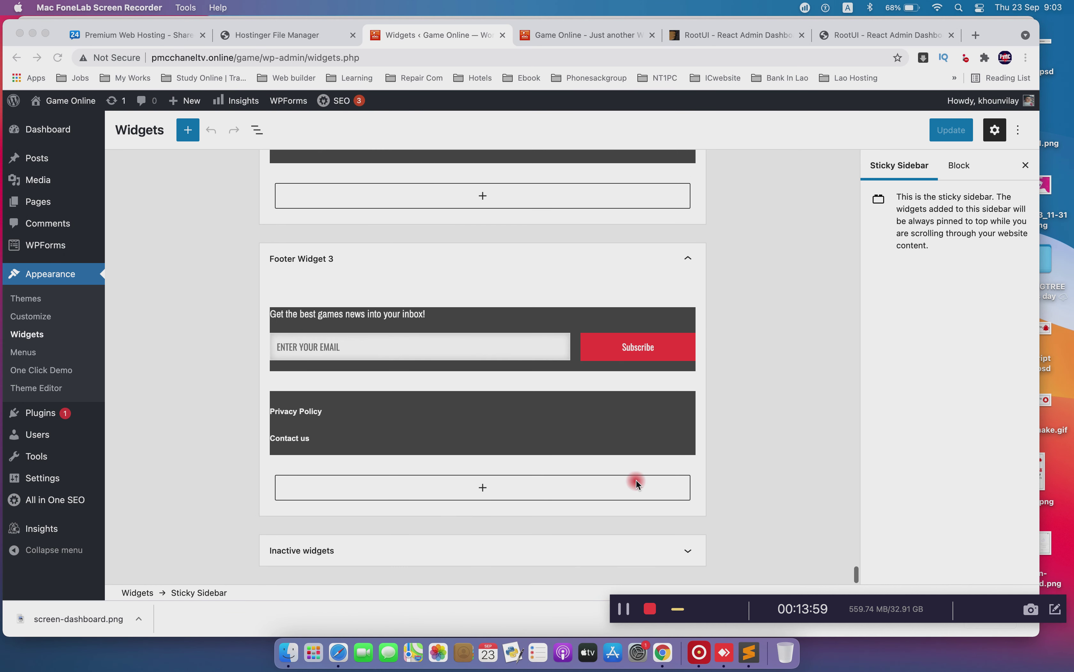
scroll(534, 472, "up", 1)
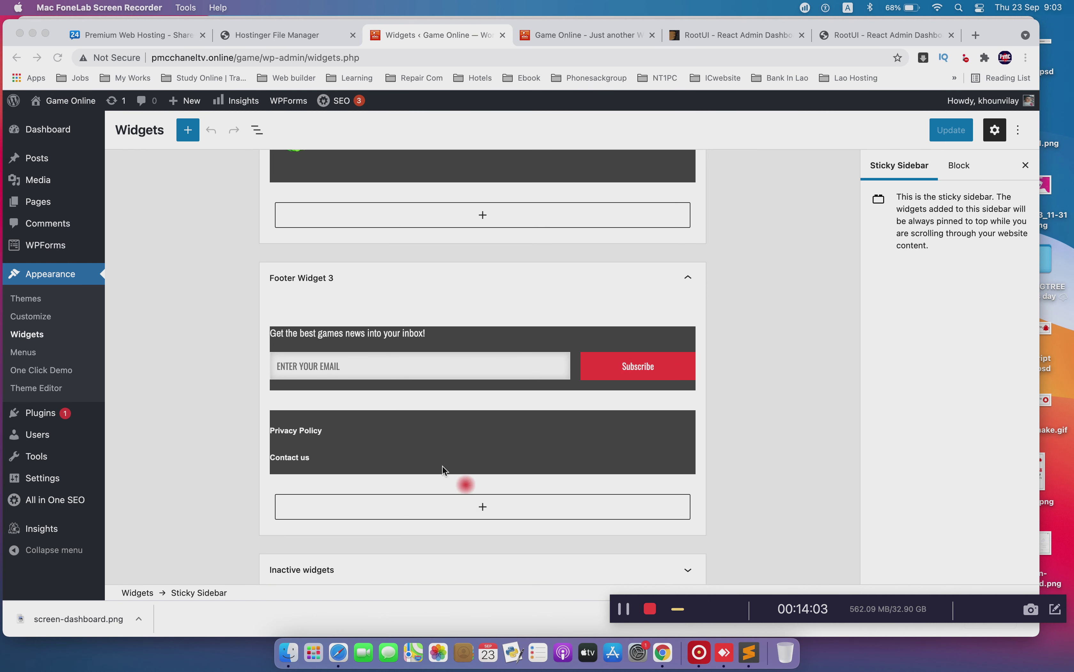
scroll(454, 396, "up", 10)
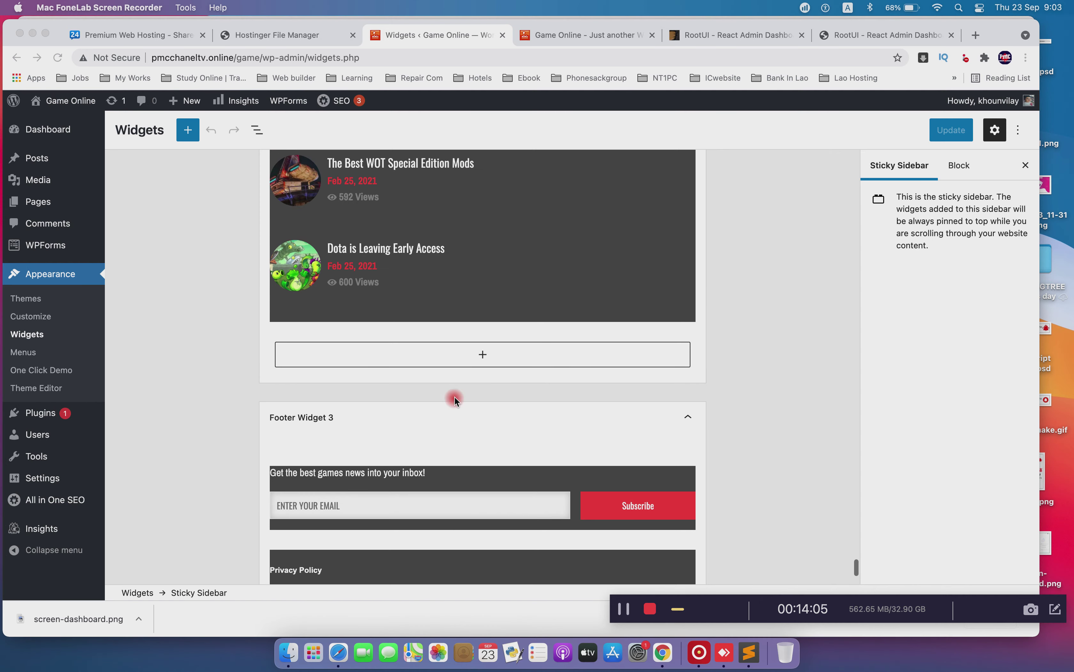
scroll(455, 399, "up", 10)
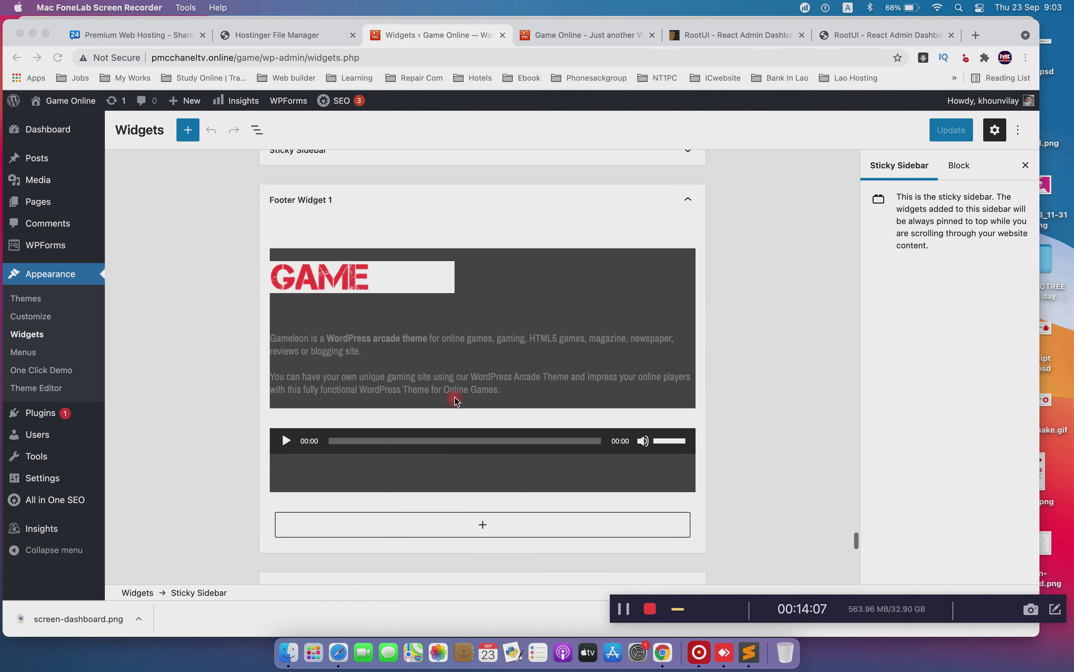
scroll(455, 399, "up", 10)
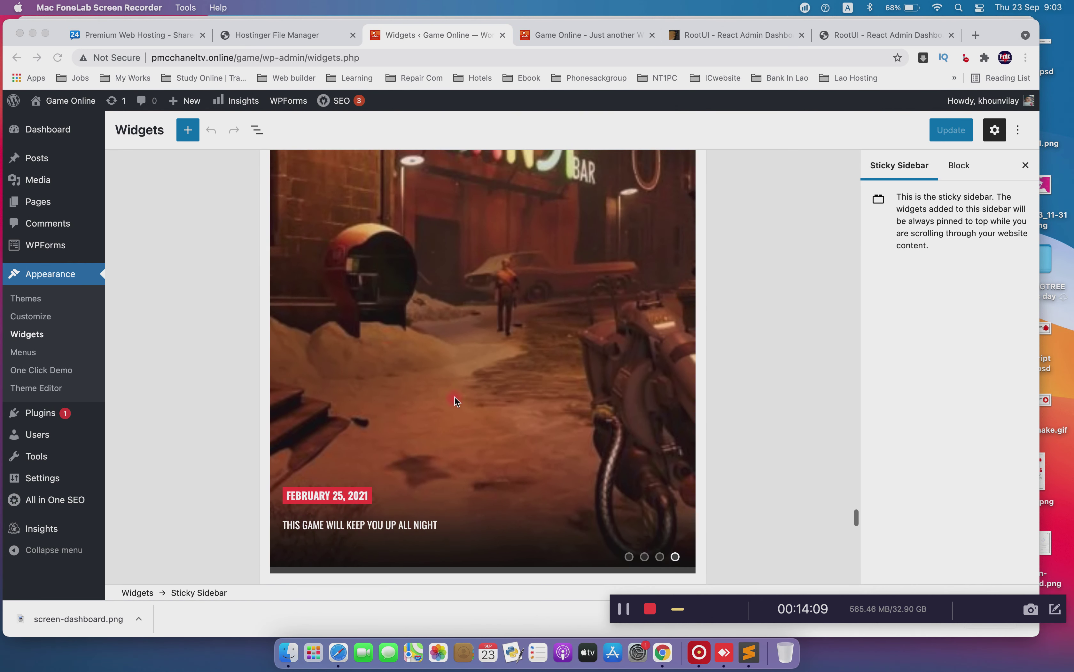
scroll(455, 400, "up", 8)
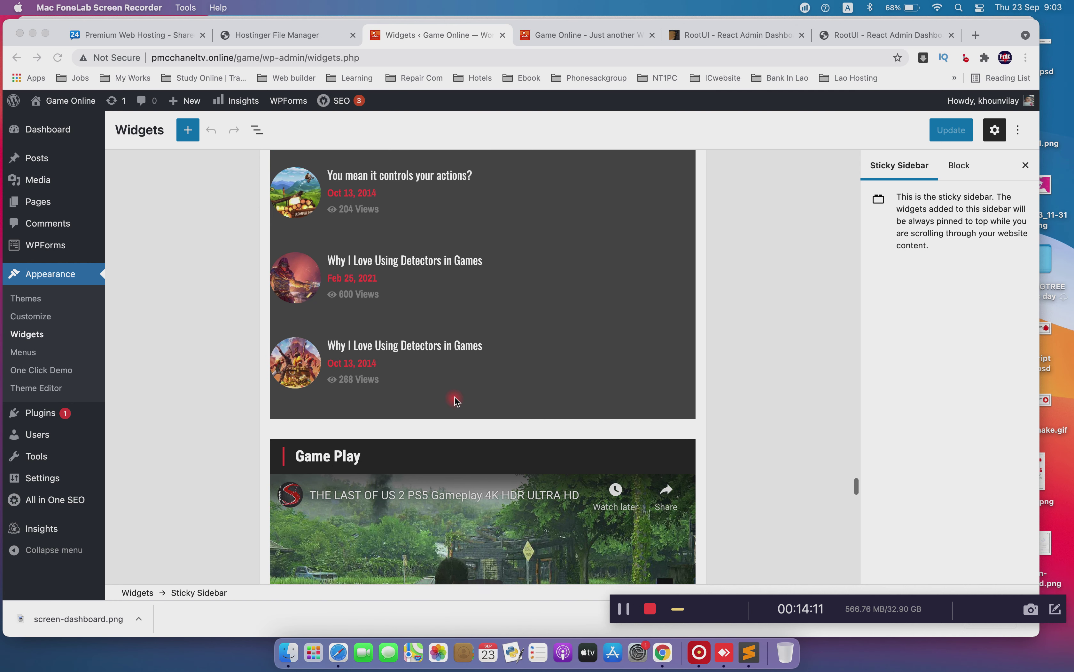
scroll(455, 400, "up", 10)
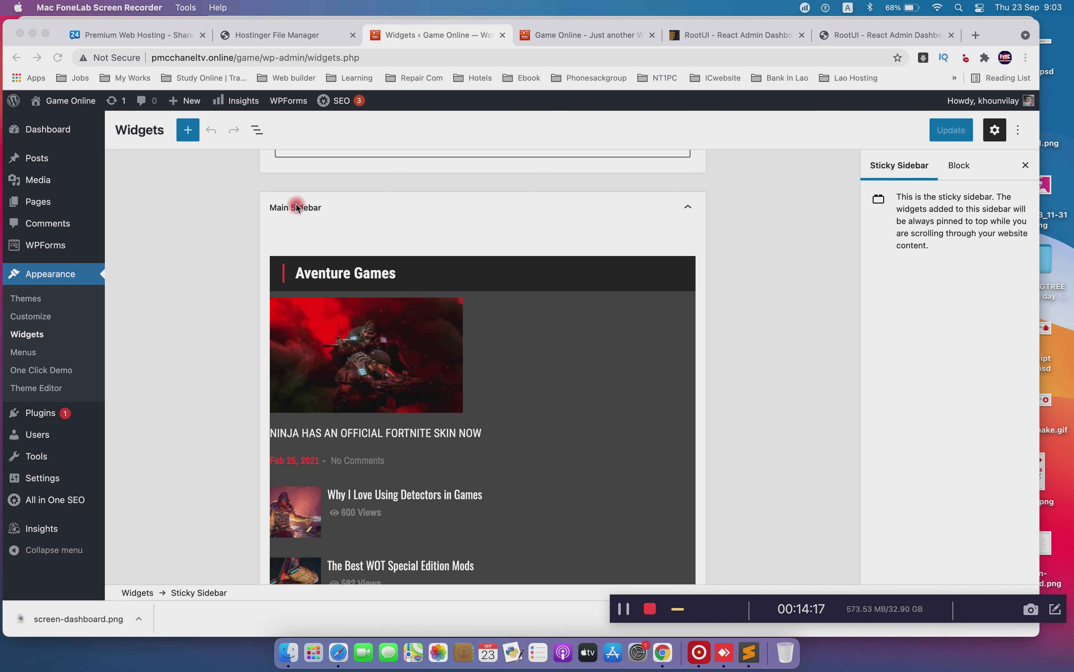
scroll(387, 275, "down", 5)
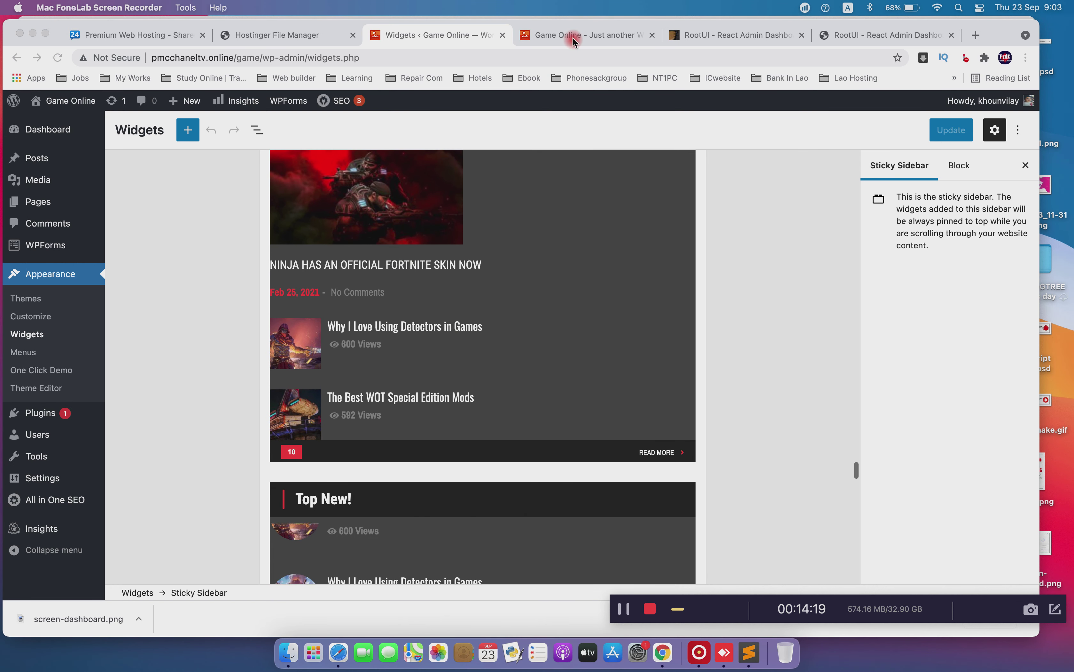
Look over the live Game Online home page to compare its sidebar and content sections with the widget areas
left_click(572, 37)
scroll(693, 354, "down", 10)
scroll(694, 355, "up", 3)
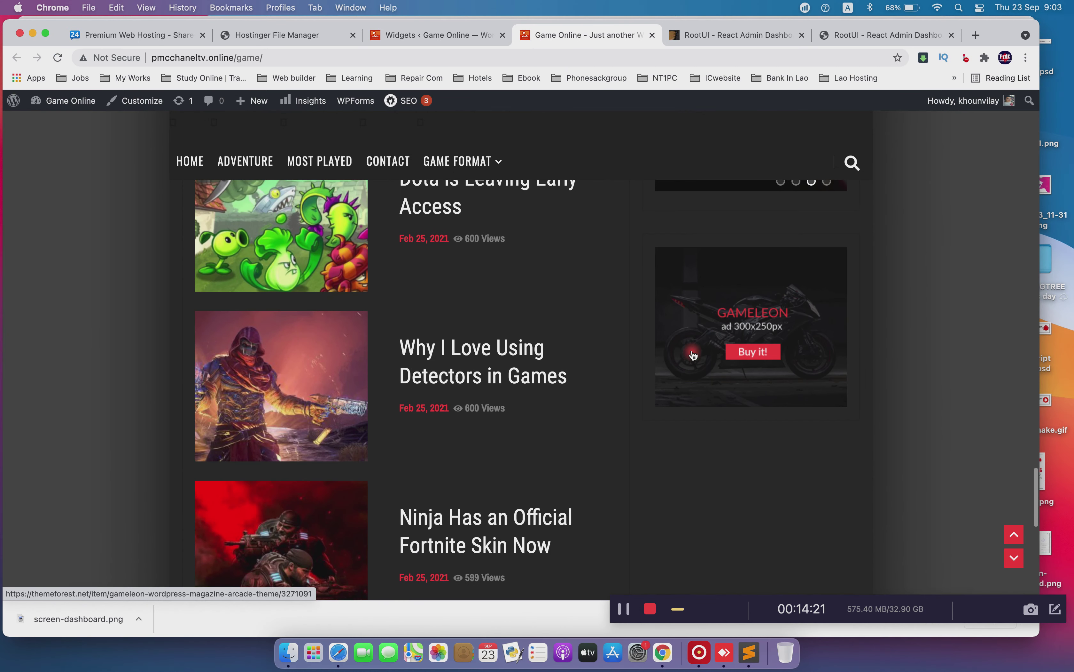
scroll(693, 354, "up", 10)
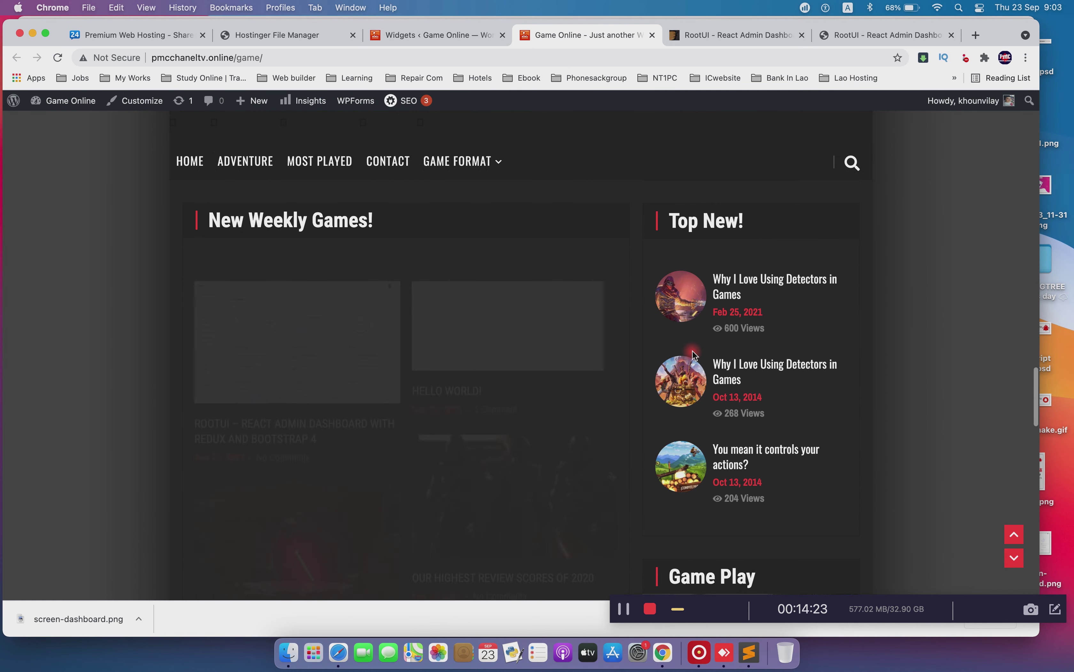
scroll(694, 355, "up", 6)
scroll(694, 355, "up", 7)
scroll(694, 355, "up", 3)
scroll(694, 355, "up", 10)
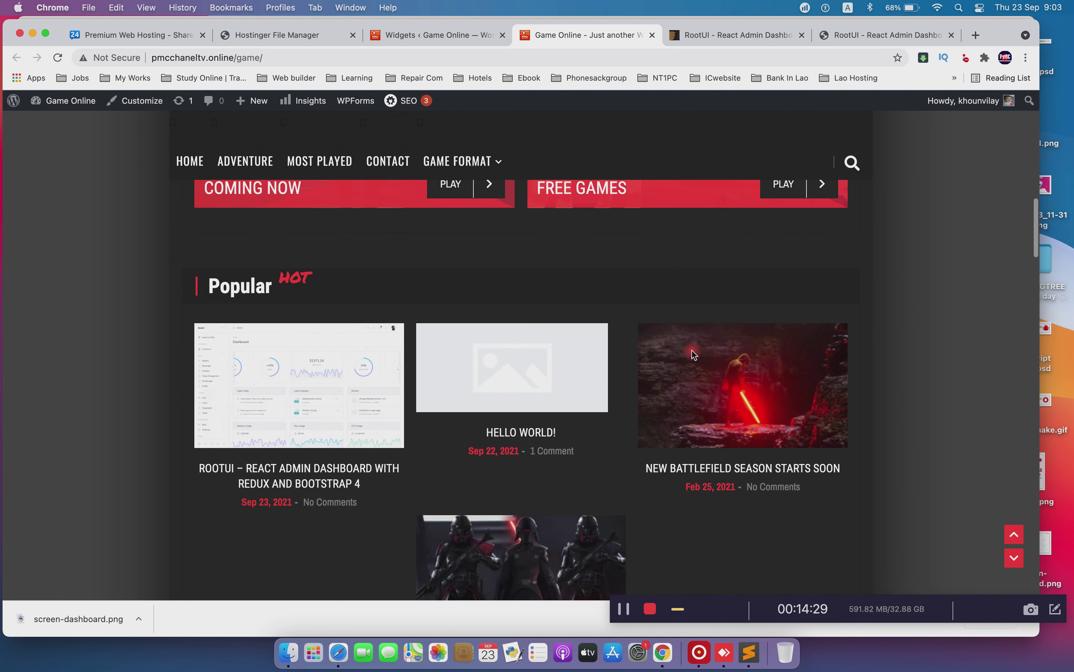
scroll(693, 350, "up", 8)
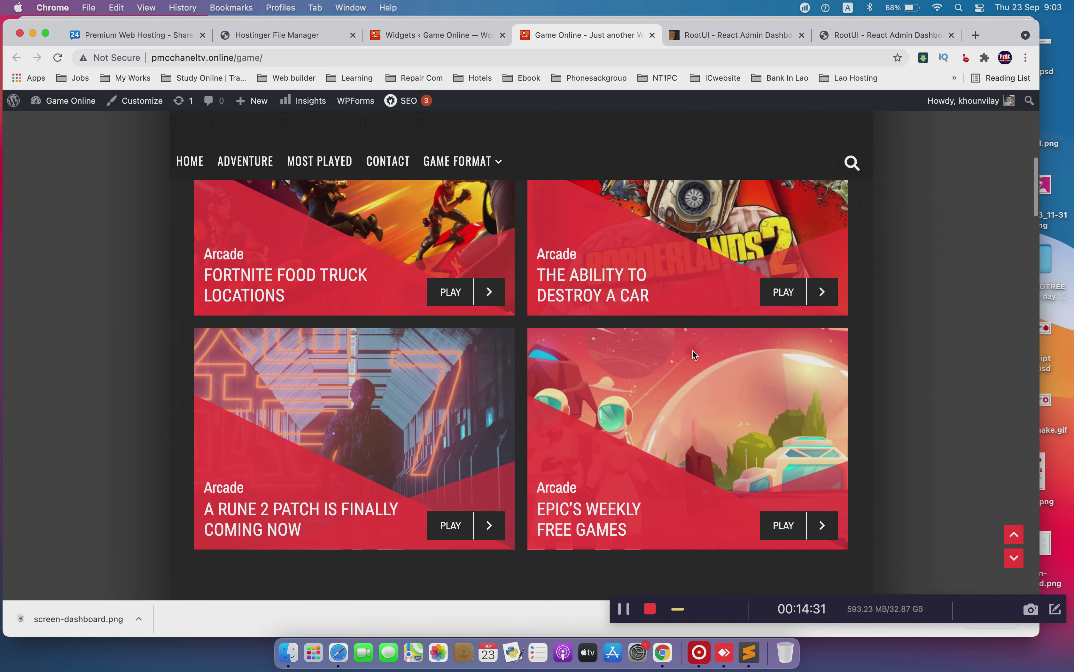
scroll(693, 351, "up", 10)
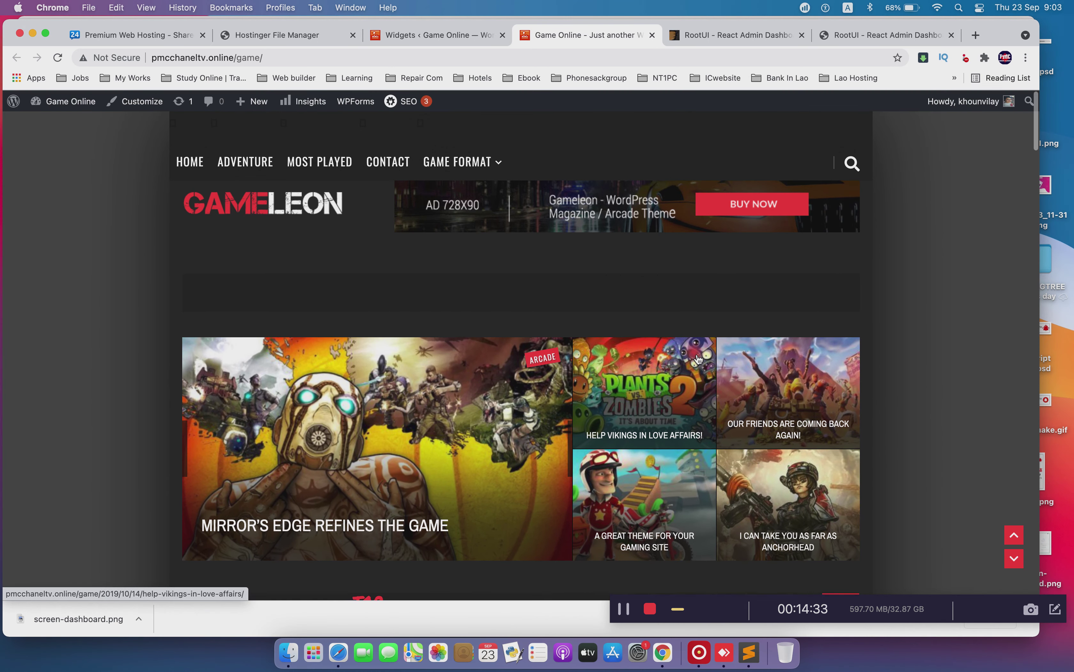
scroll(698, 359, "down", 10)
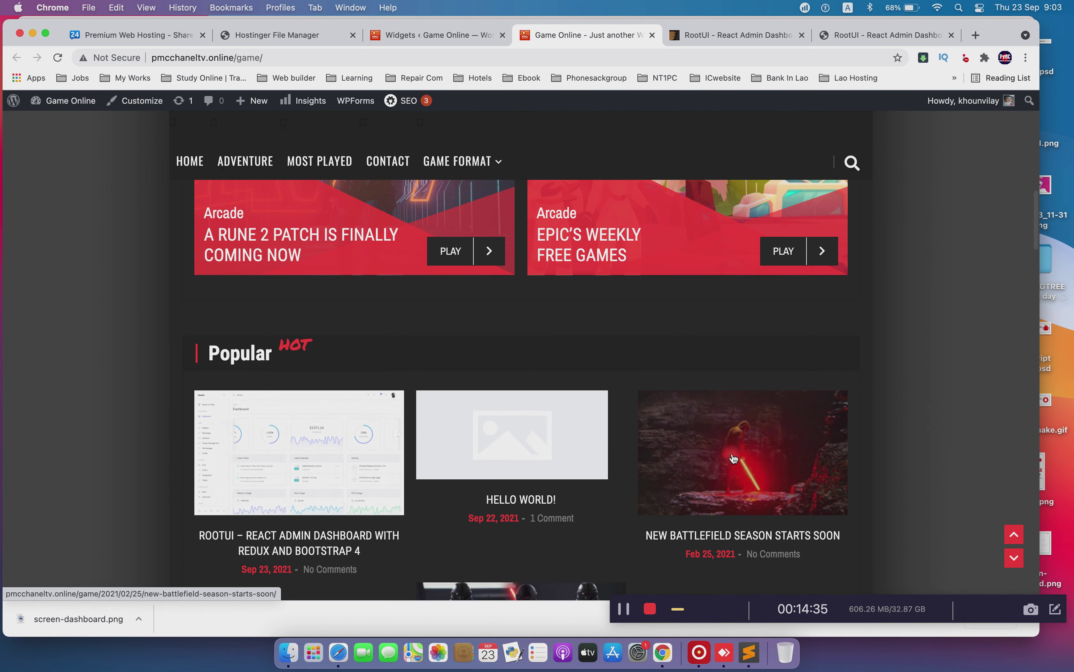
scroll(734, 458, "up", 15)
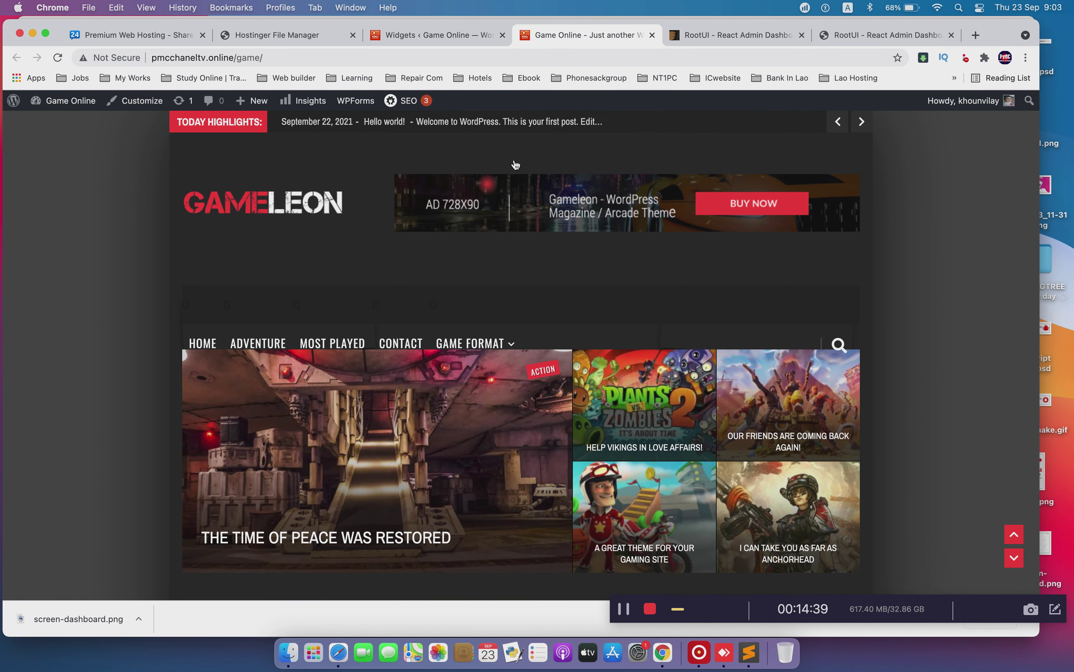
Return to the Widgets page and look over its blocks once more
left_click(310, 41)
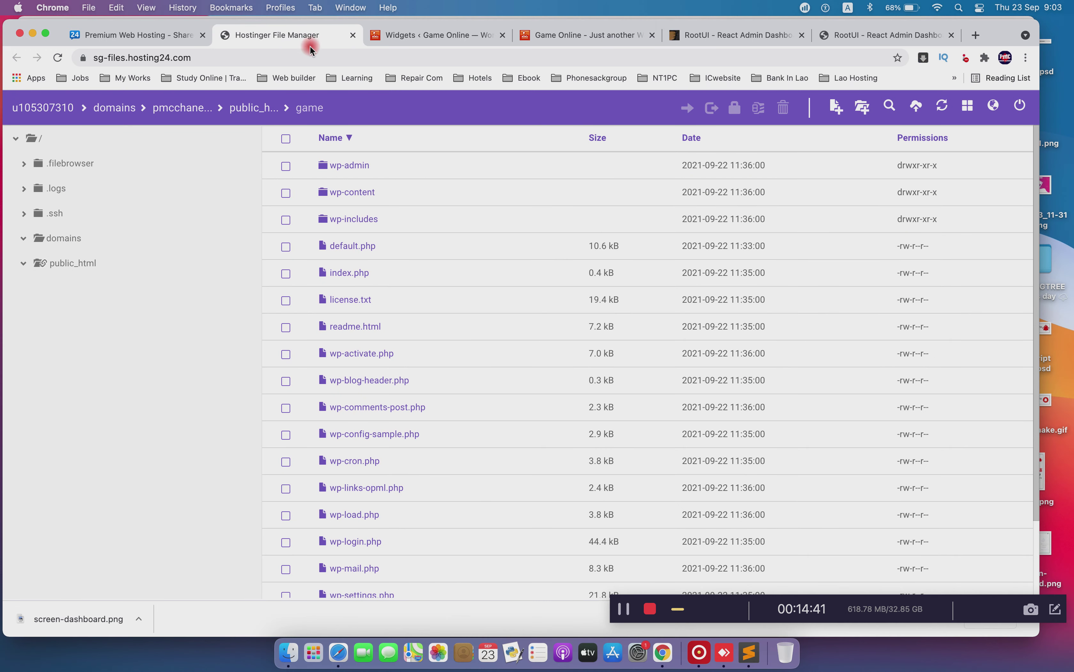
left_click(427, 38)
left_click(553, 39)
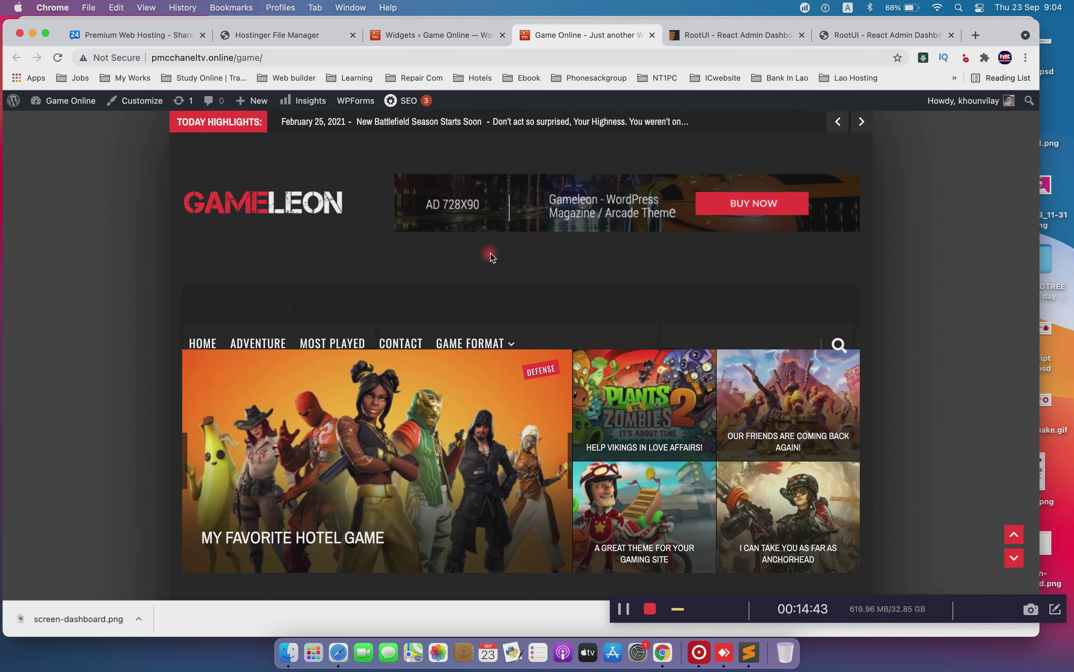
left_click(446, 40)
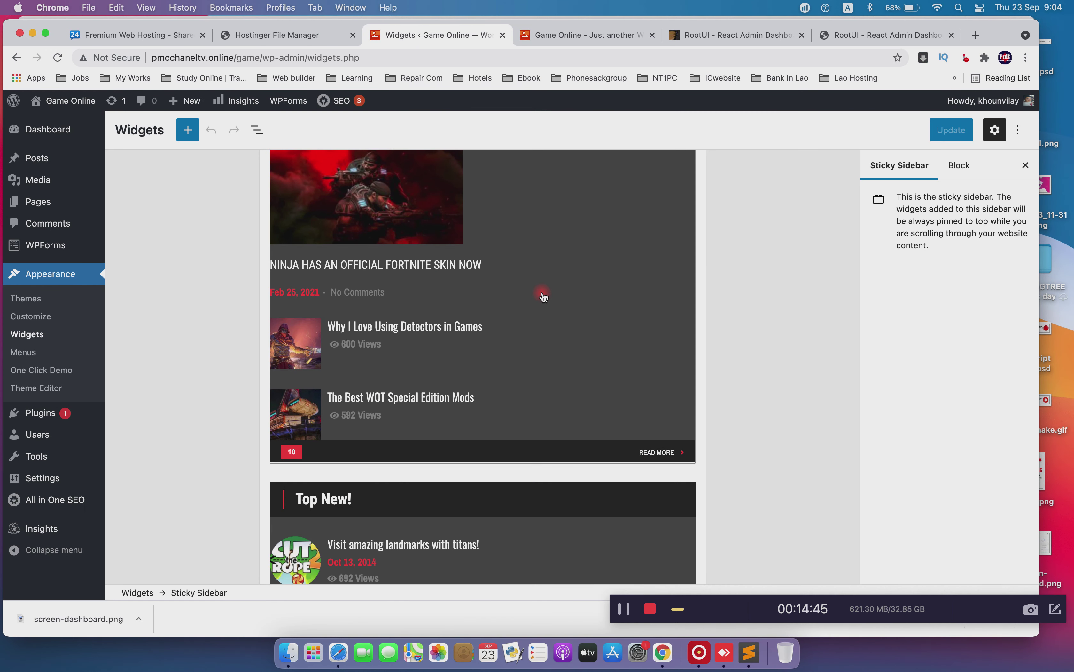
scroll(544, 294, "up", 5)
scroll(544, 290, "down", 20)
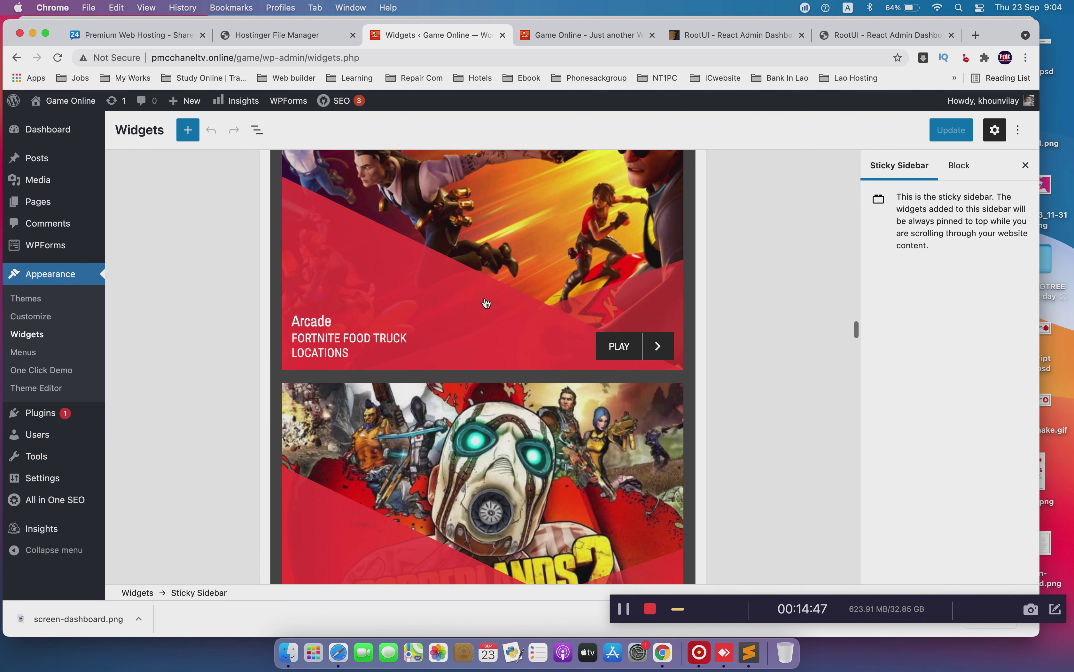
scroll(487, 303, "up", 1)
Open the list of installed plugins and look through it
left_click(171, 358)
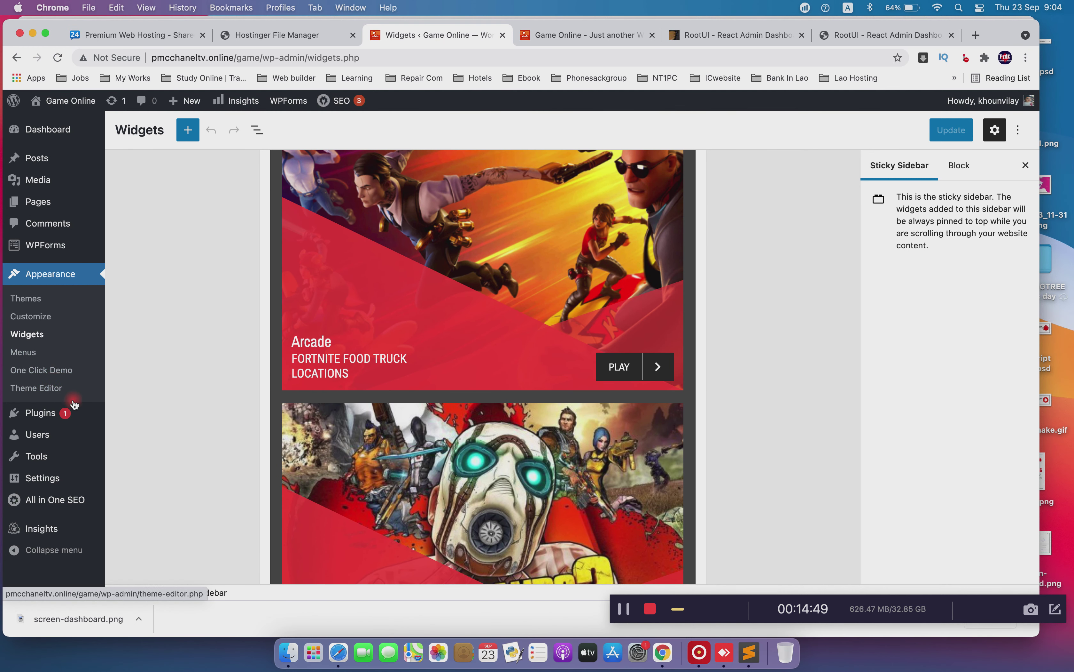
mouse_move(44, 424)
left_click(129, 422)
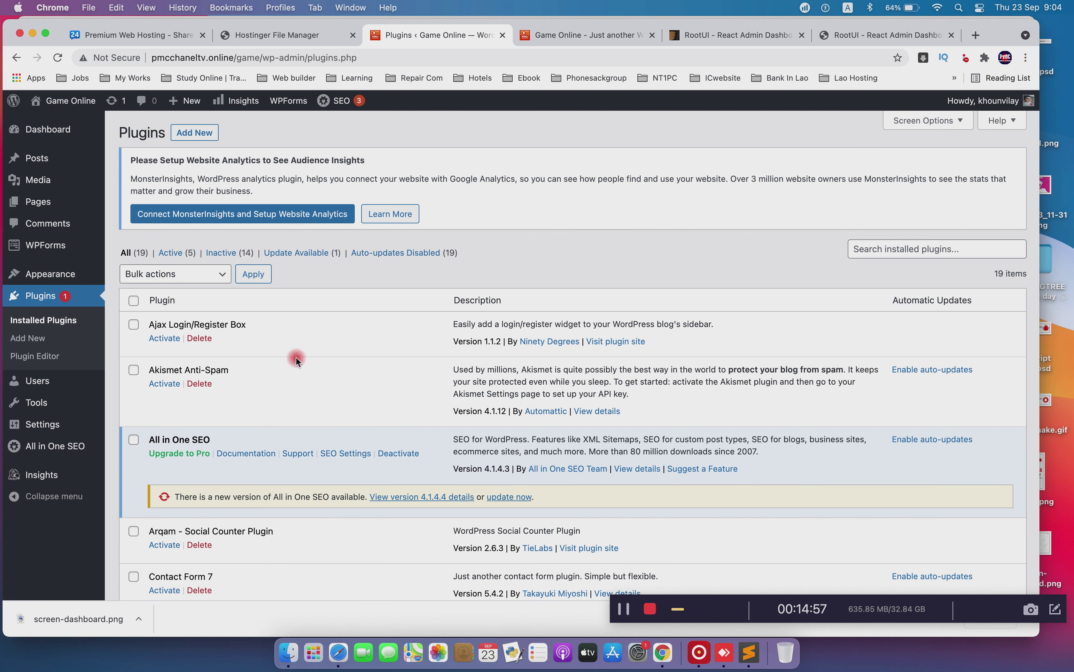
scroll(296, 356, "down", 15)
scroll(296, 357, "up", 15)
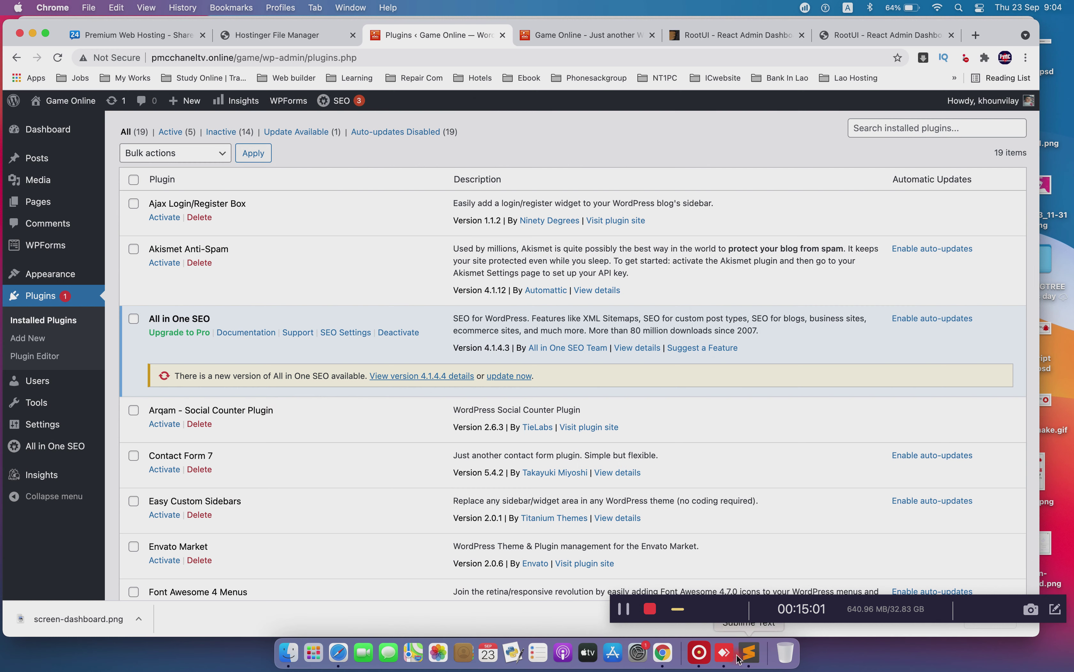
Open the Add Plugins page from the installed plugins list
left_click(628, 614)
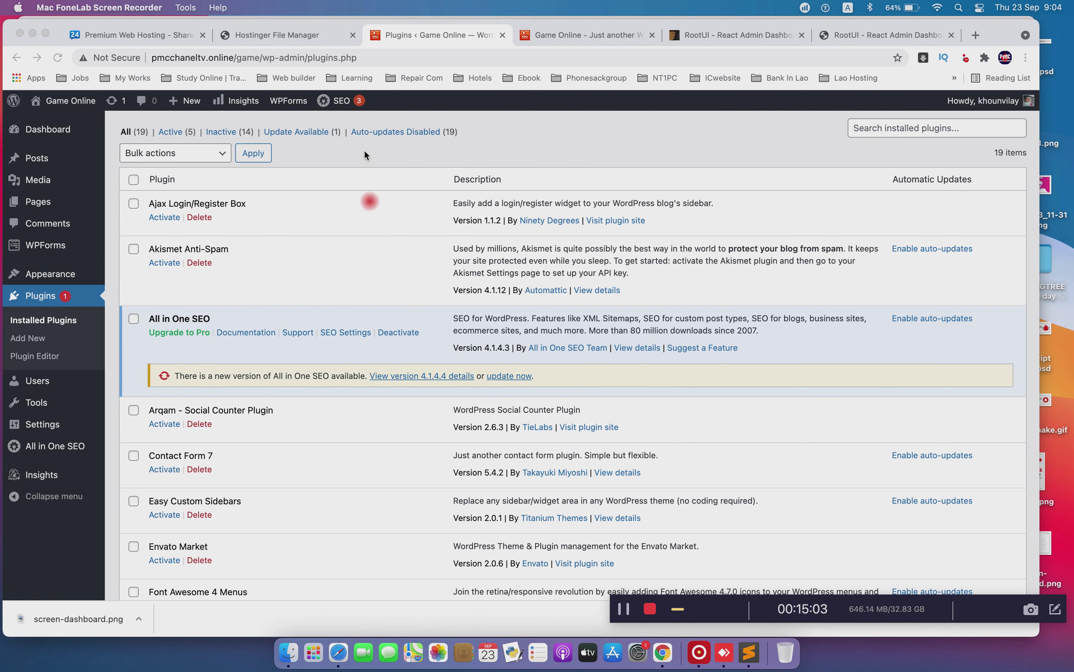
scroll(271, 172, "up", 3)
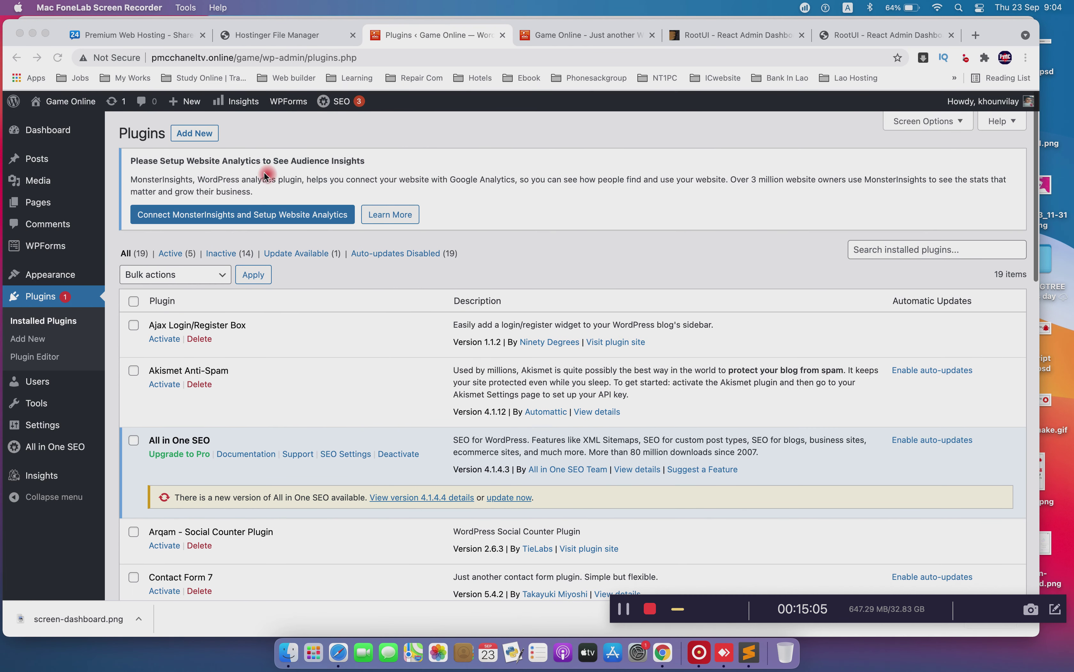
left_click(212, 135)
left_click(200, 136)
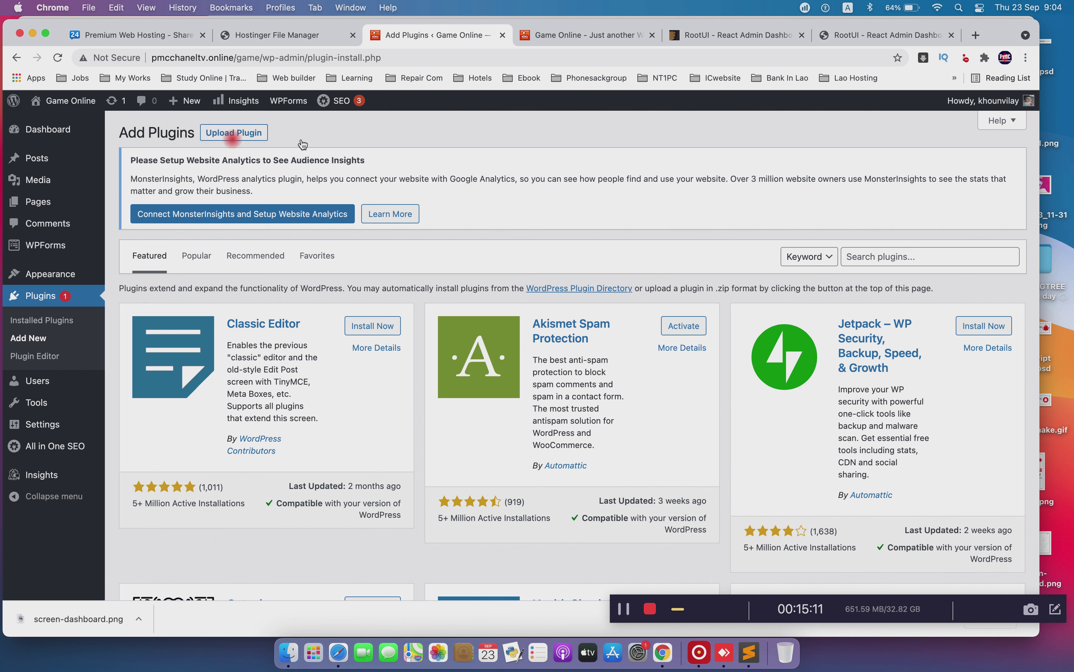
Search the plugin directory for "google" and install the Site Kit by Google plugin
left_click(876, 256)
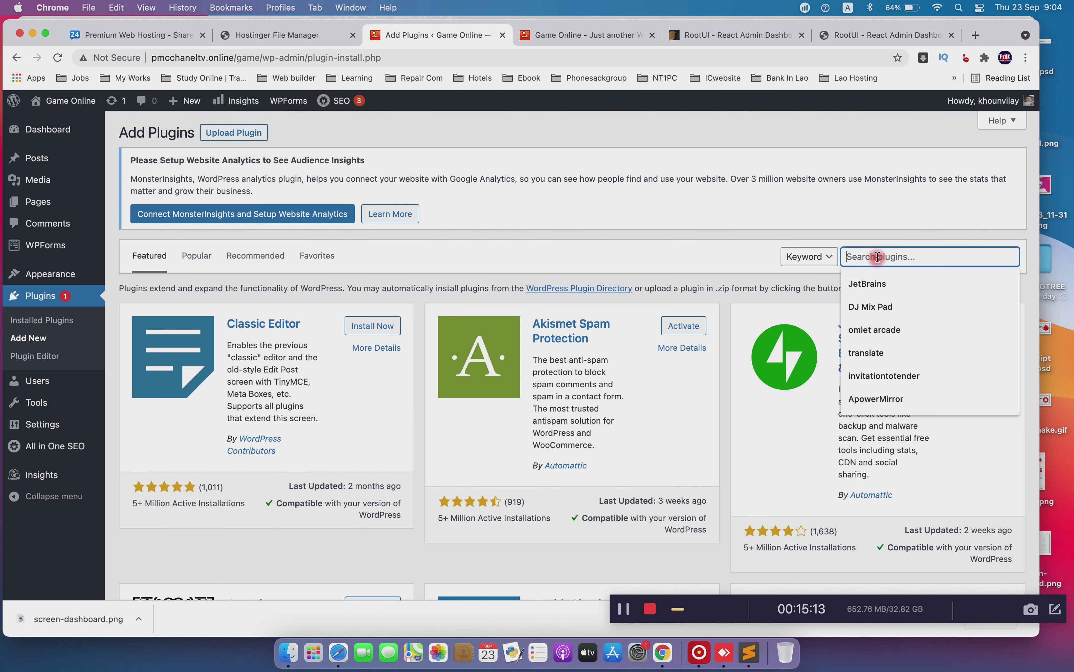
type("google")
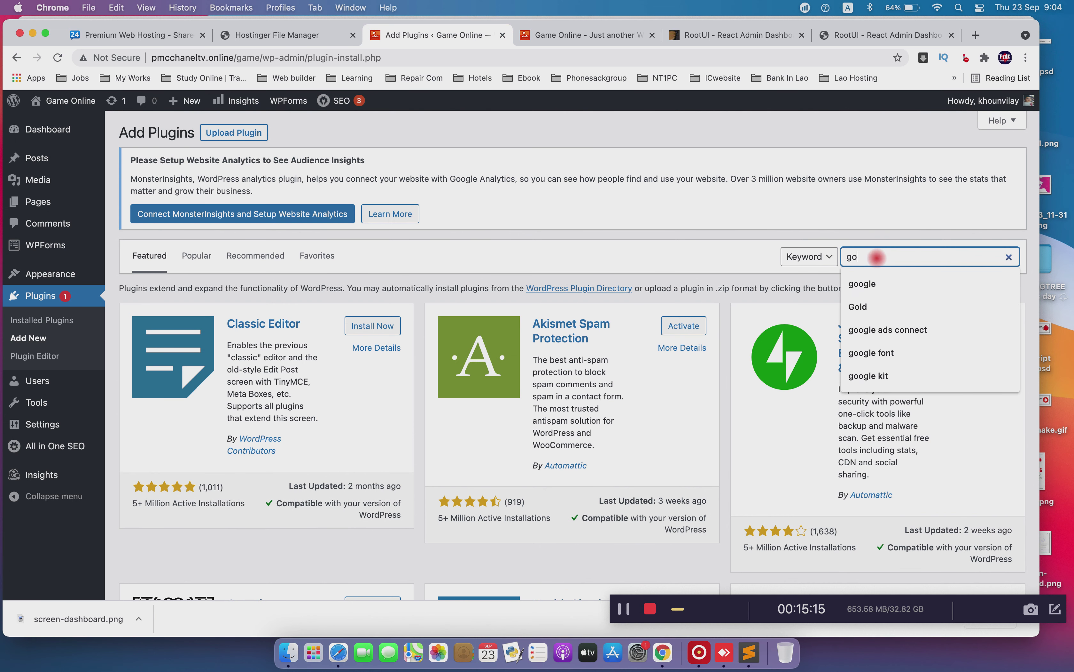
key("Return")
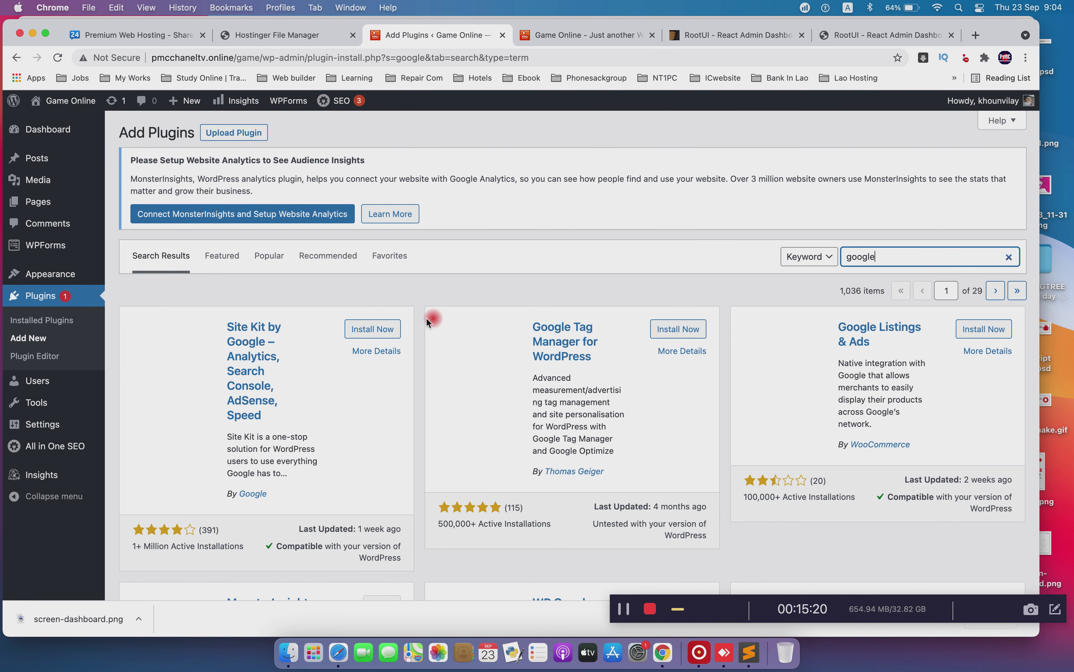
left_click(376, 330)
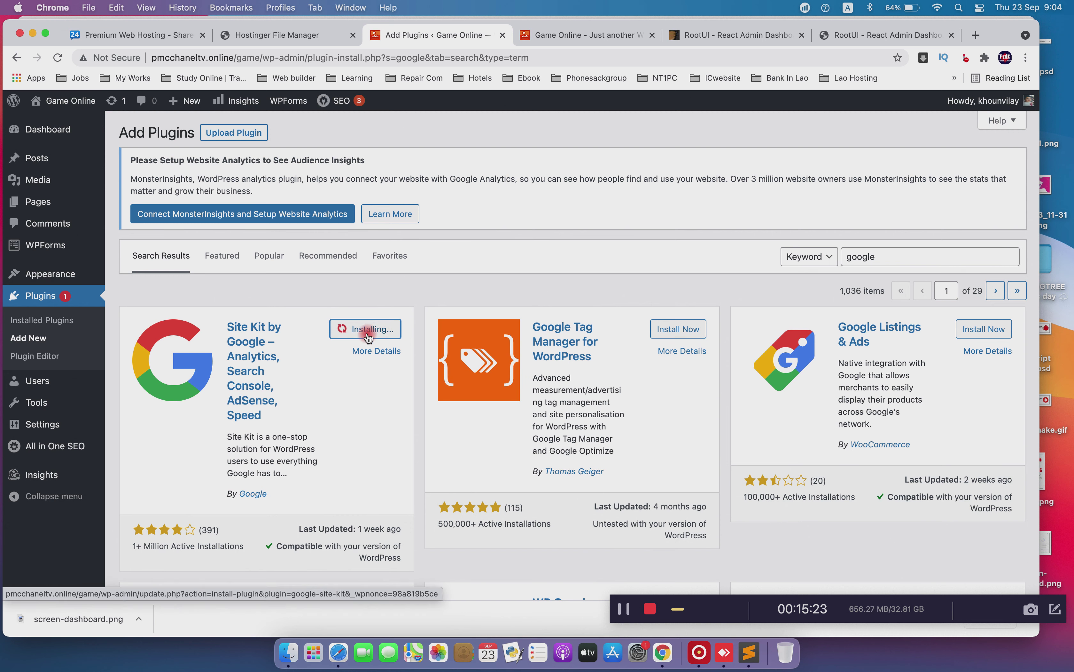
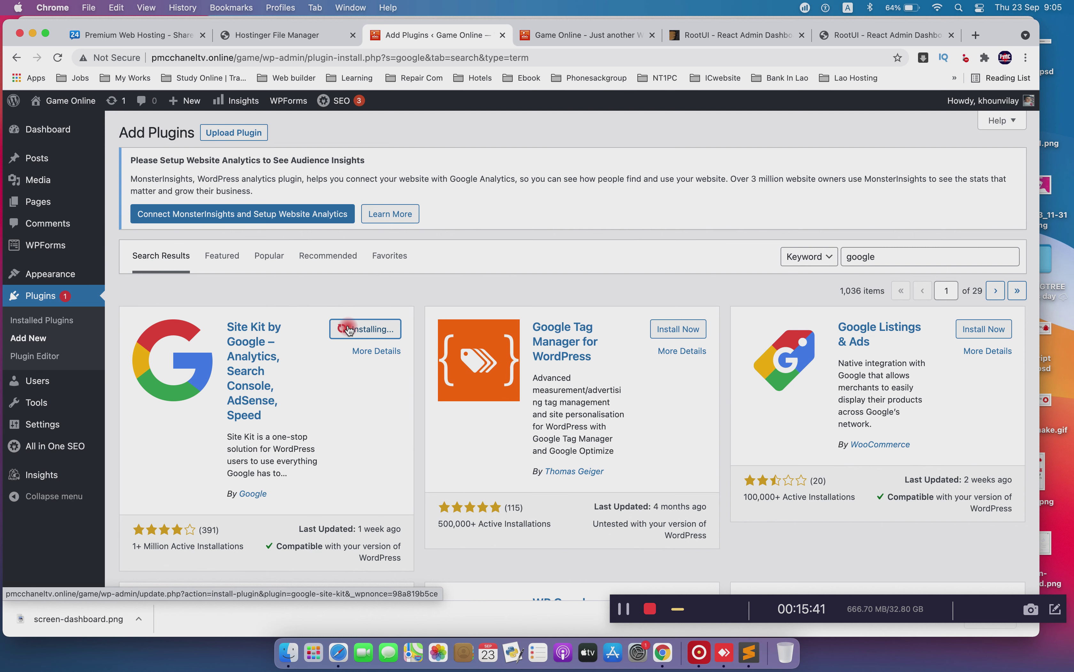
Clear the downloads bar out of the way and activate the Site Kit by Google plugin
left_click_drag(997, 617, 973, 583)
left_click(1027, 617)
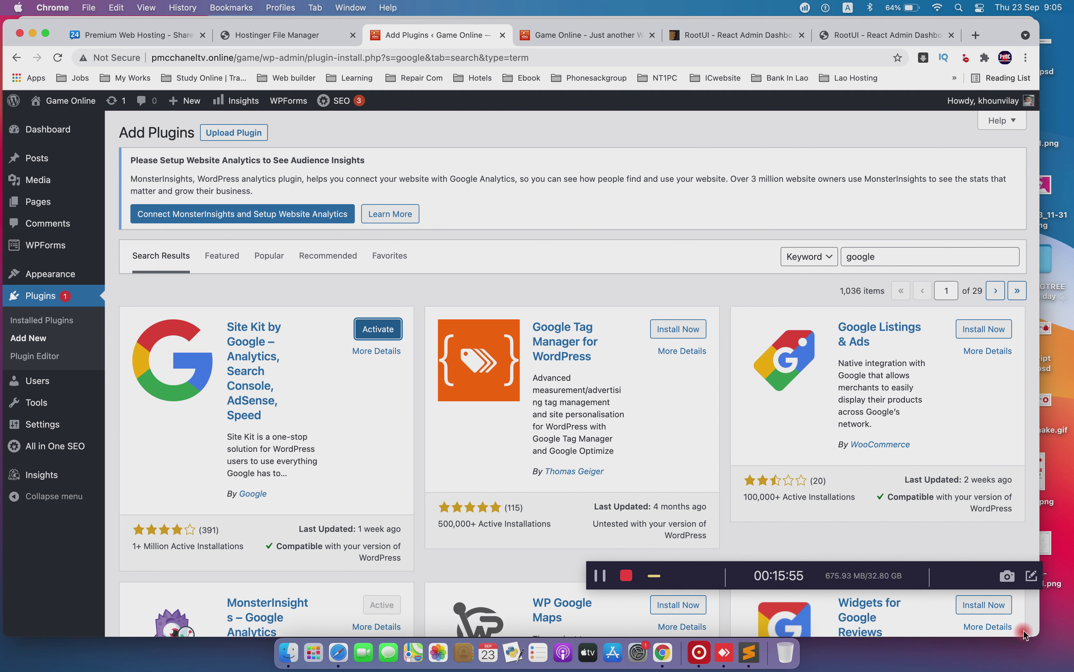
left_click(375, 333)
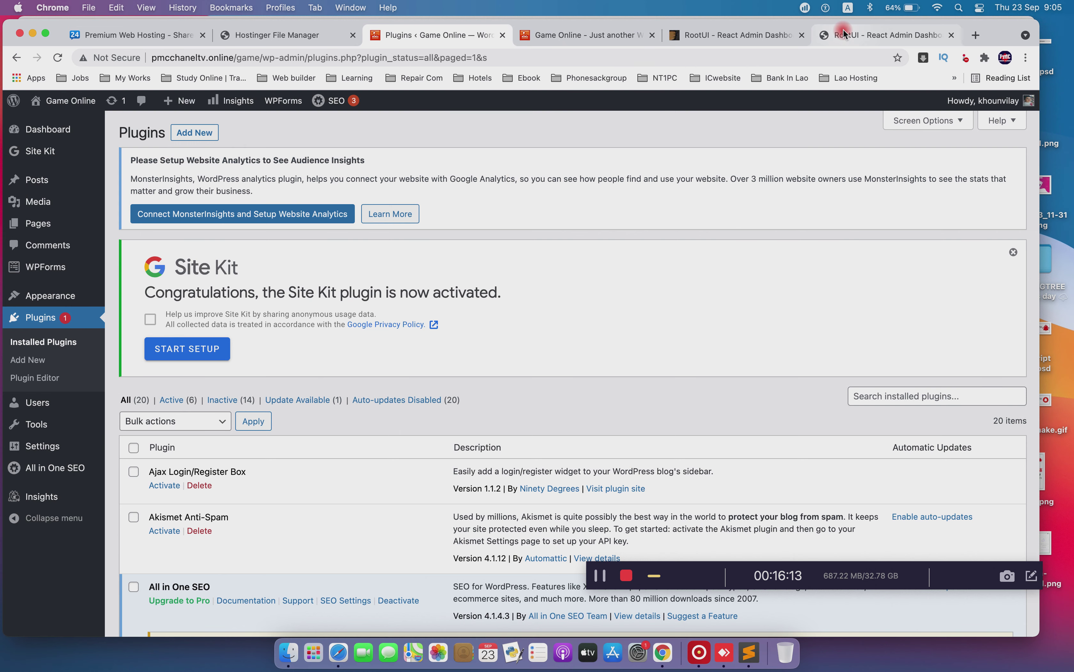
Open the Google AdSense home page in place of the ThemeForest RootUI item page
left_click(827, 39)
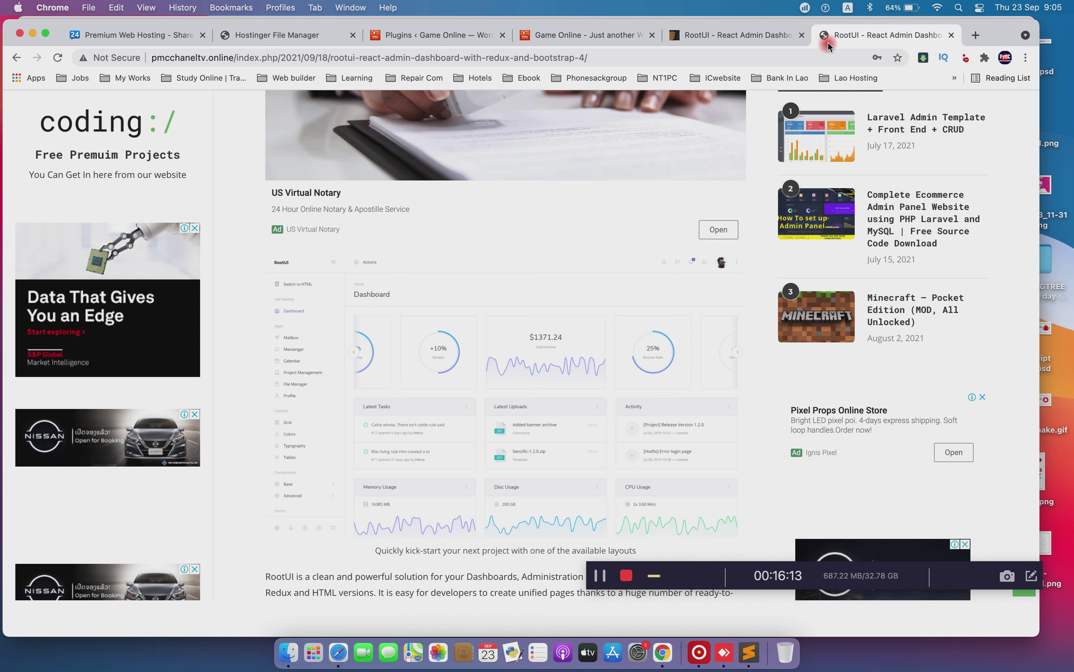
left_click(744, 34)
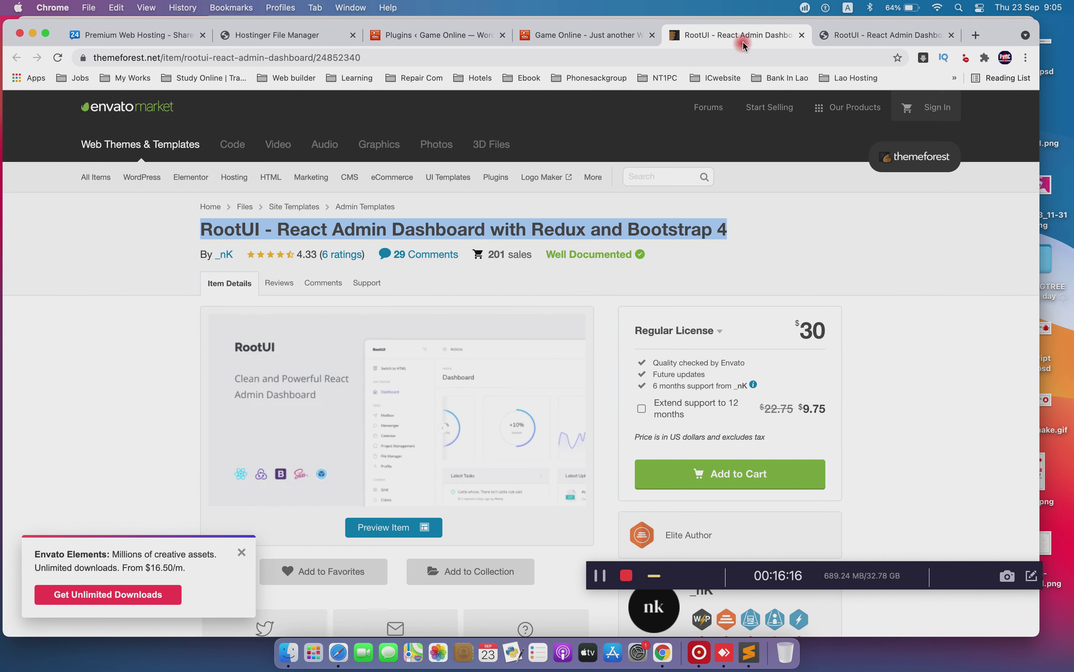
left_click(734, 57)
type("google.com")
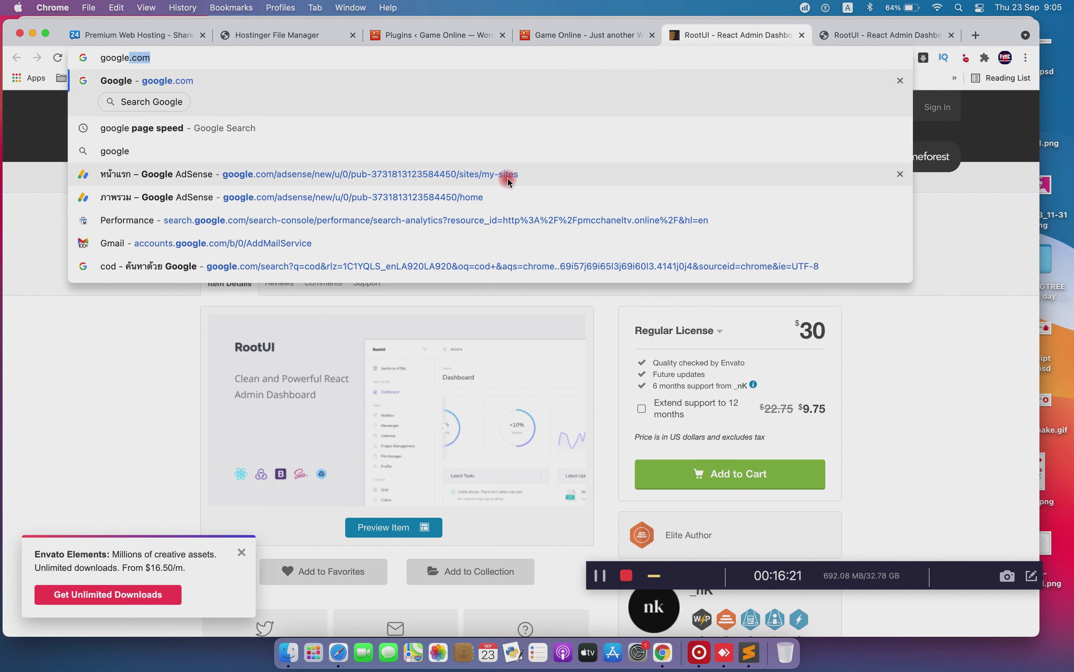
left_click(491, 192)
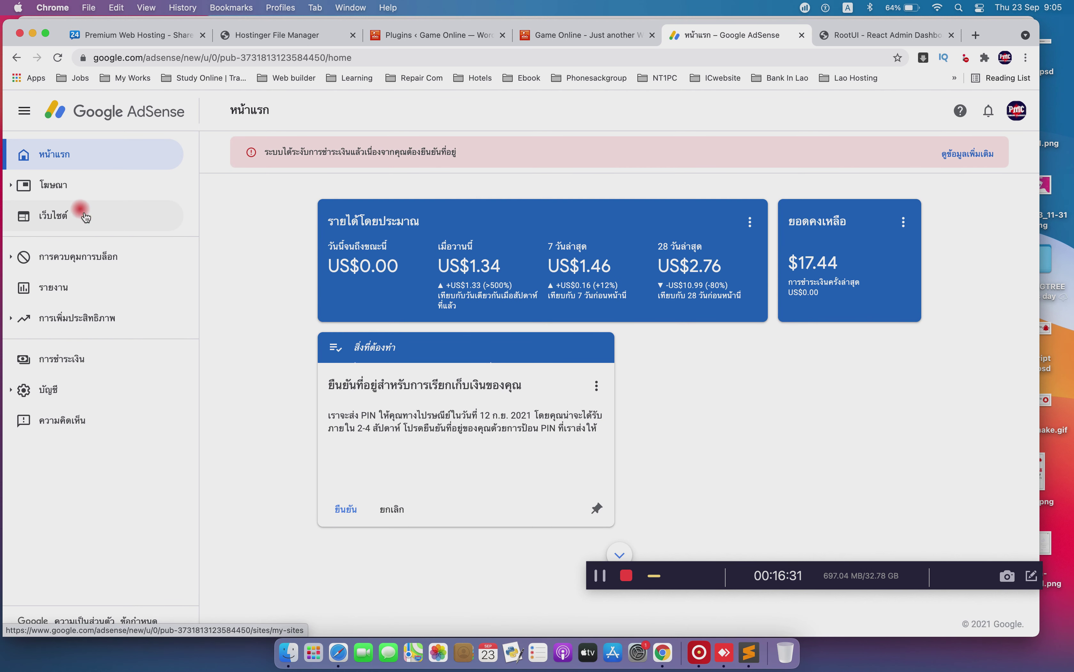
Open the AdSense ads overview, view the performance report for pmcchaneltv.online, and return to the overview
left_click(84, 192)
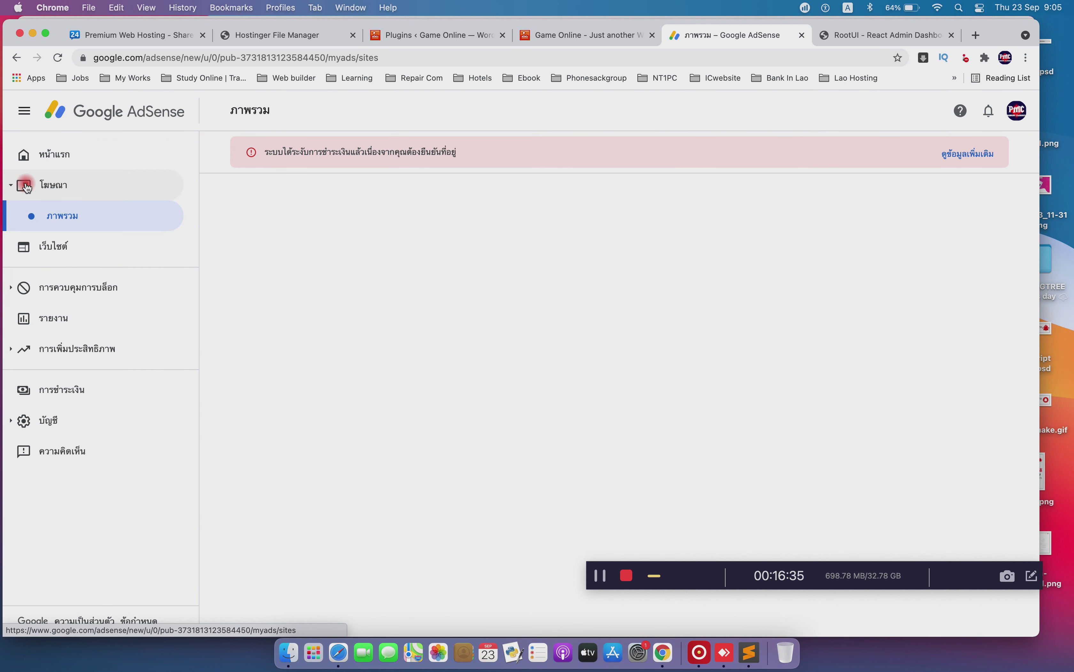
left_click(460, 189)
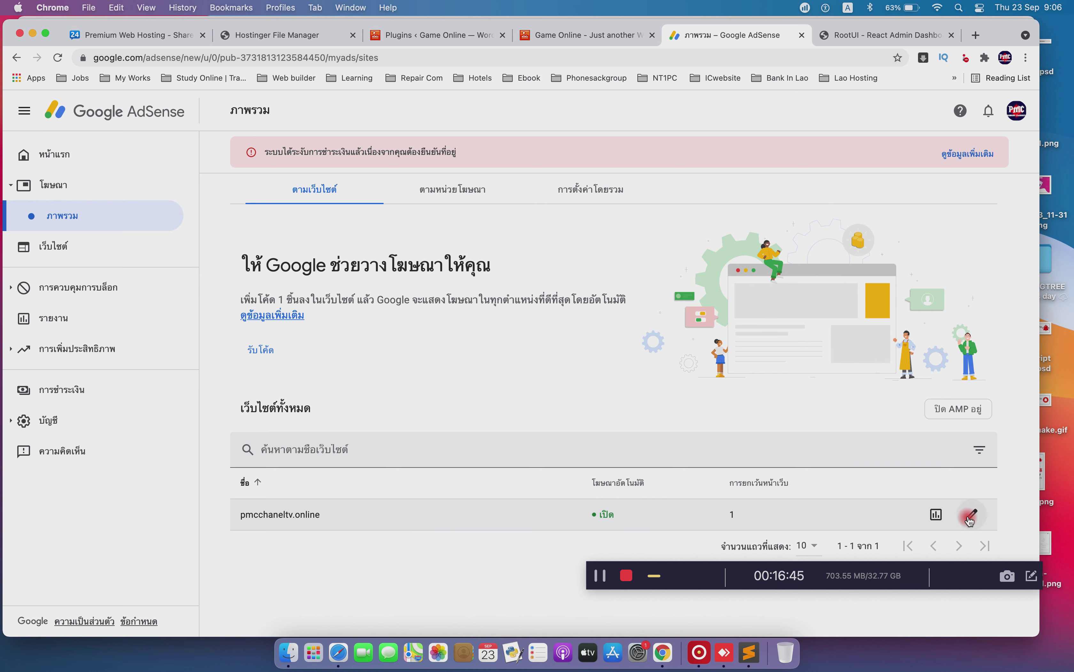
left_click(937, 515)
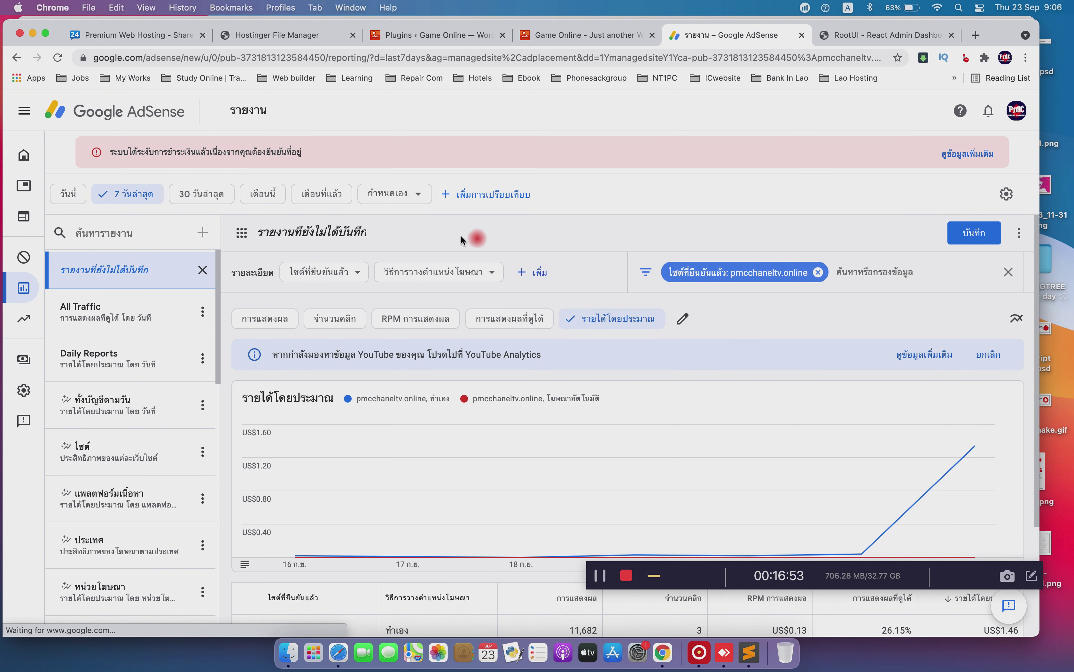
mouse_move(13, 168)
left_click(53, 186)
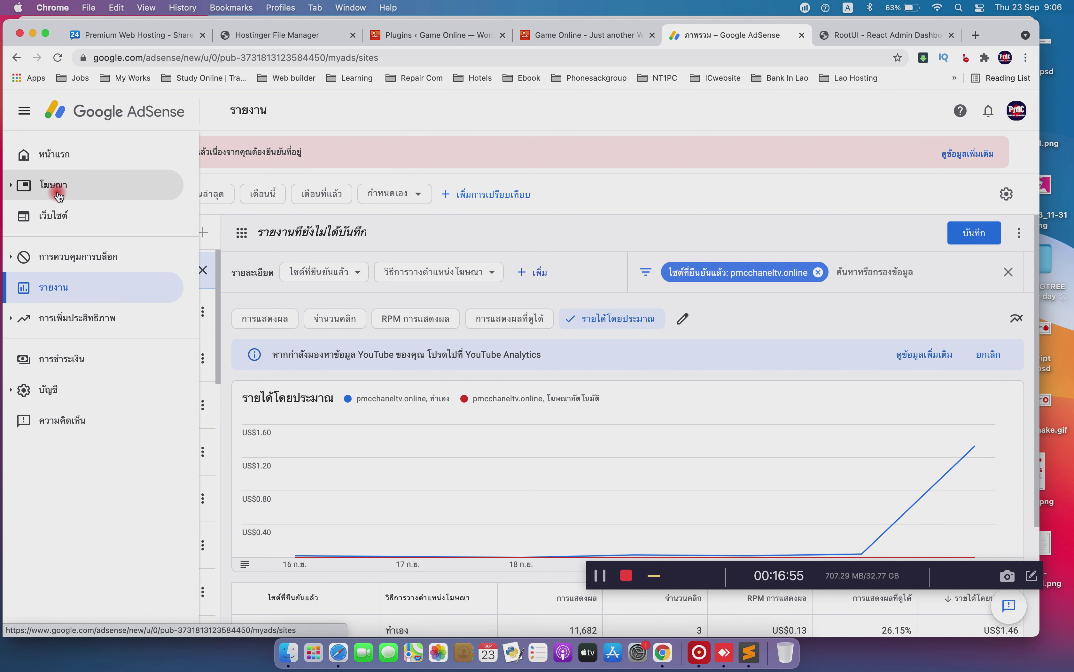
Highlight the base address pmcchaneltv.online/game/ on the WordPress Plugins page and return to AdSense
left_click(407, 35)
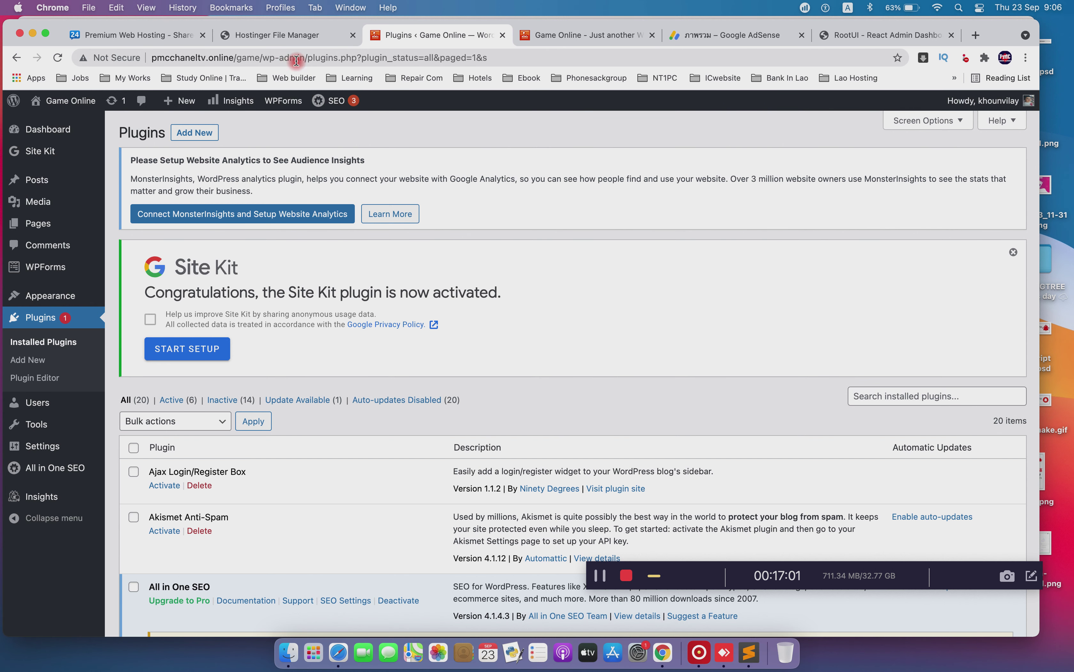
left_click_drag(262, 58, 177, 53)
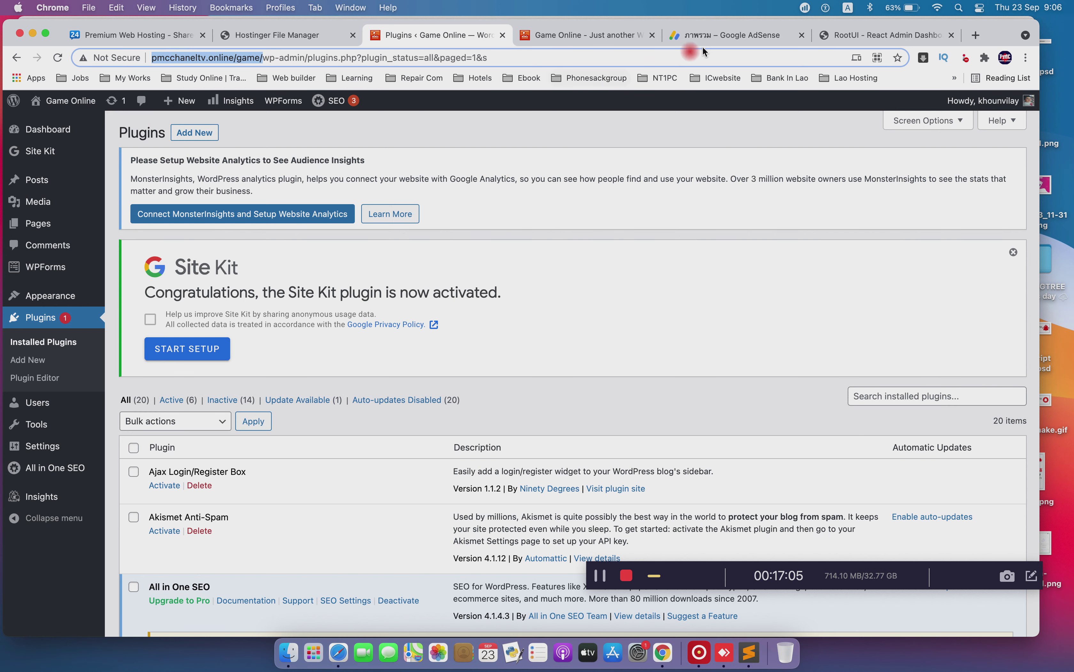
left_click(738, 36)
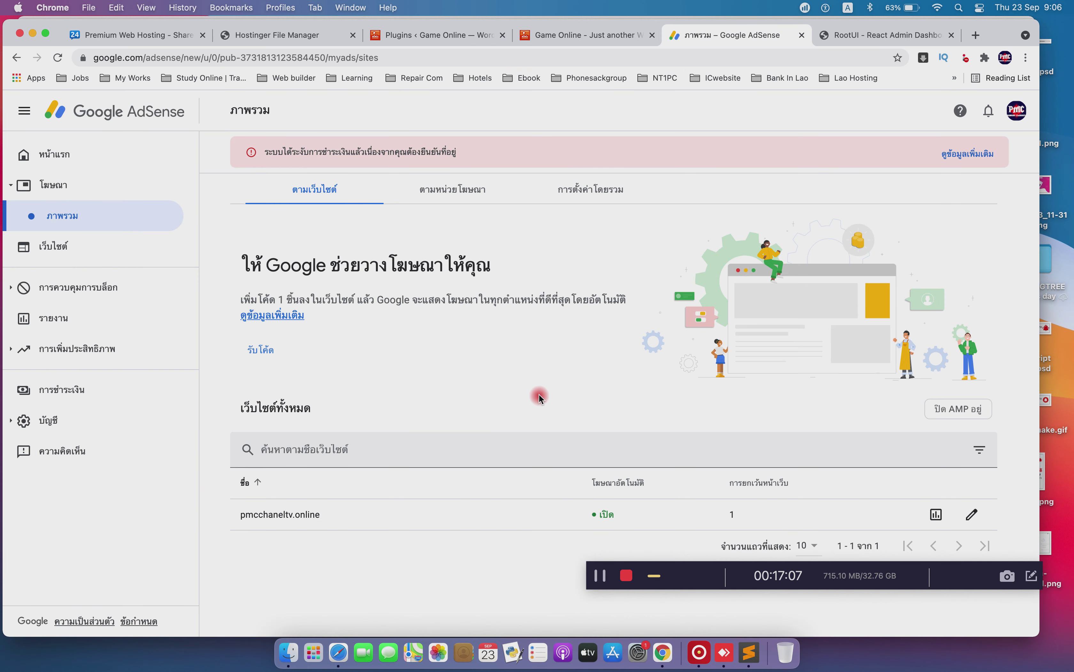
Start a new display ad unit in the AdSense ad unit view and preview it in the horizontal shape
left_click(435, 190)
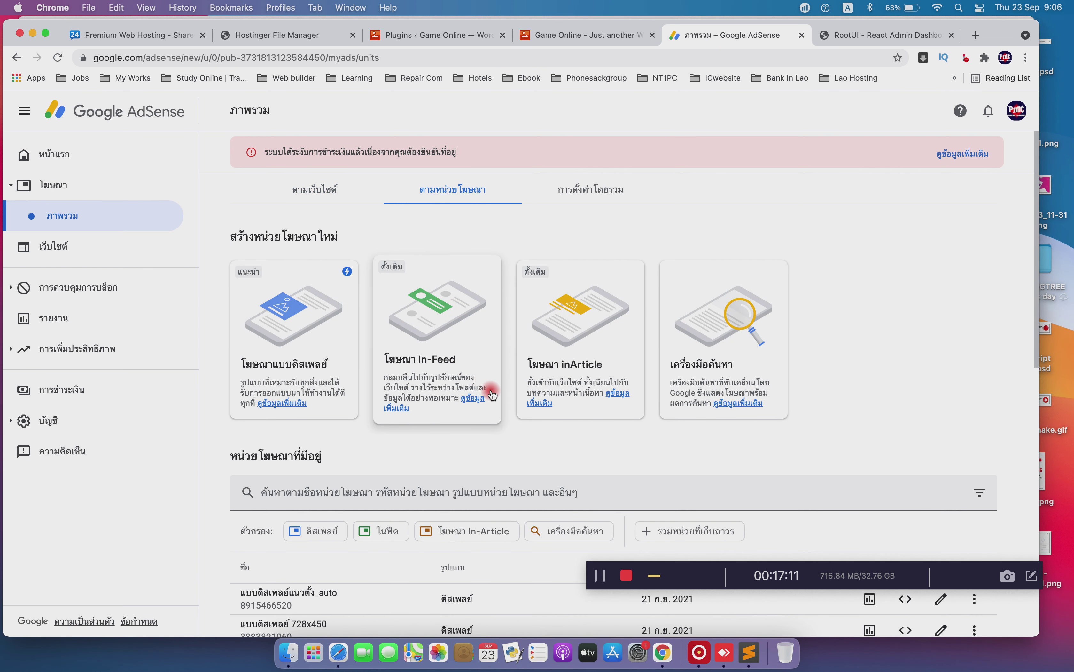
scroll(491, 393, "down", 3)
scroll(491, 389, "up", 1)
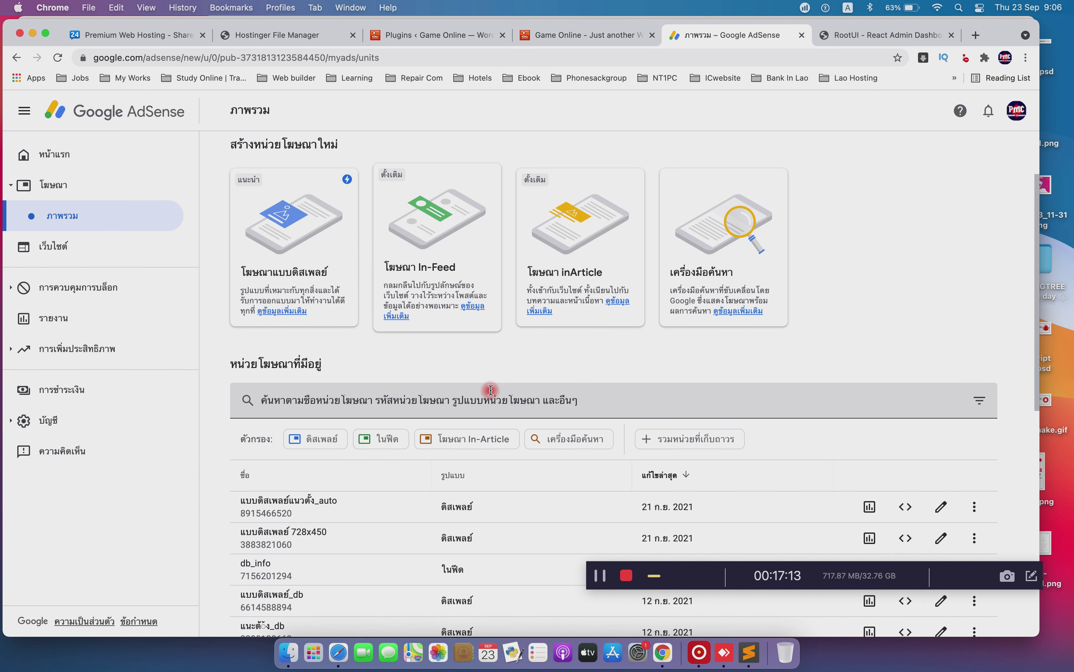
left_click(300, 252)
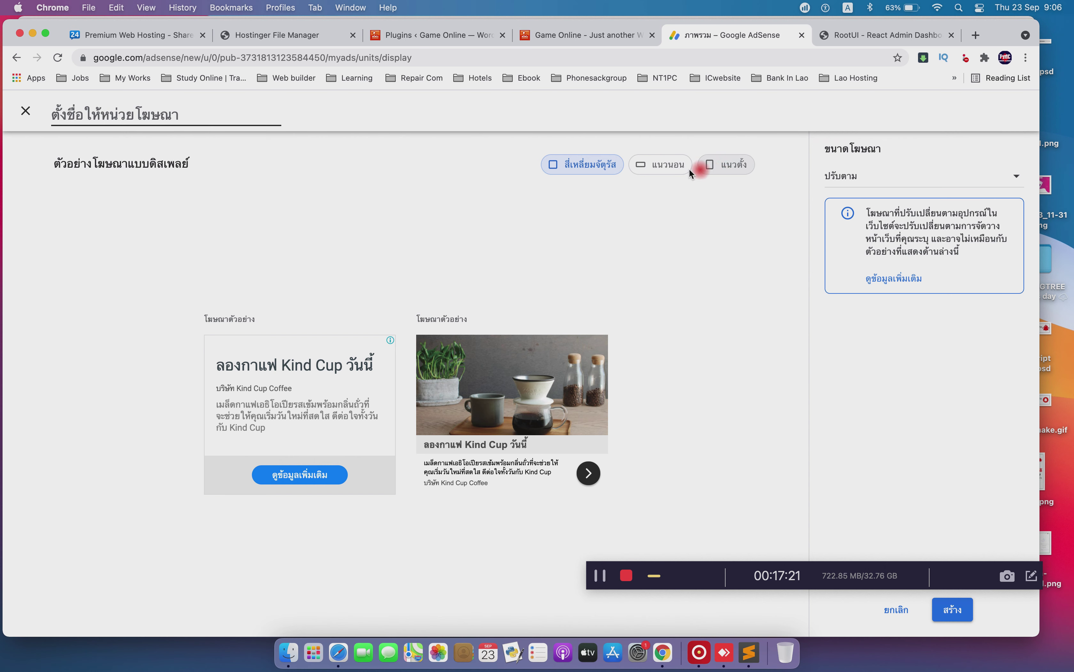
left_click(642, 167)
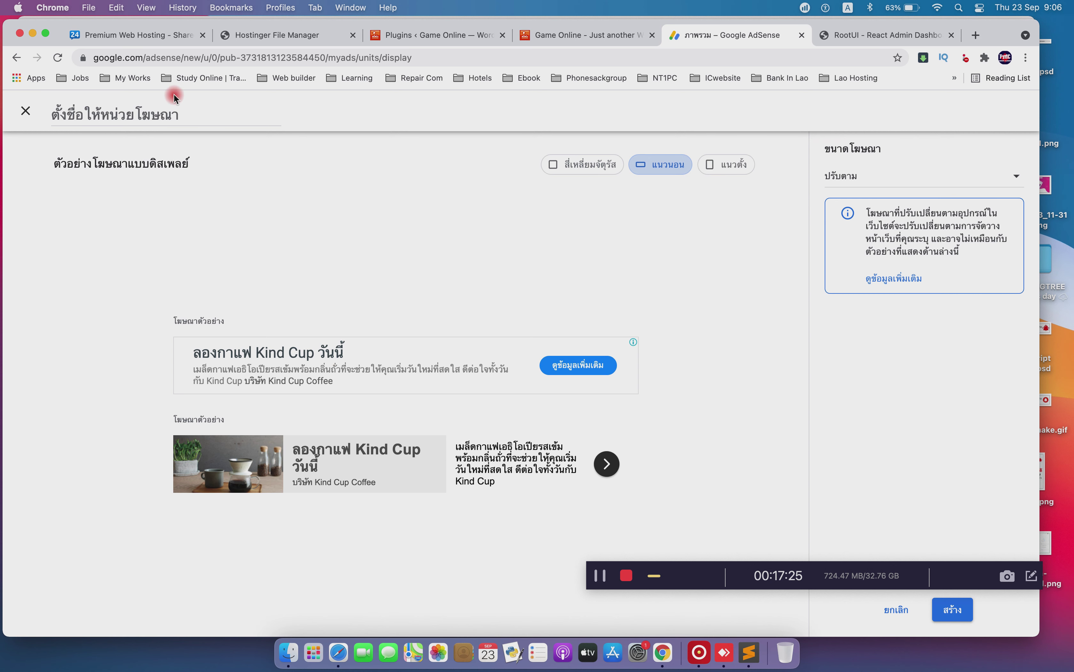
Name the display ad unit "ตัวอย่างโฆษณาแบบดิสเพลย์", copied from the preview heading, and create it
left_click(189, 112)
triple_click(147, 165)
key("super+c")
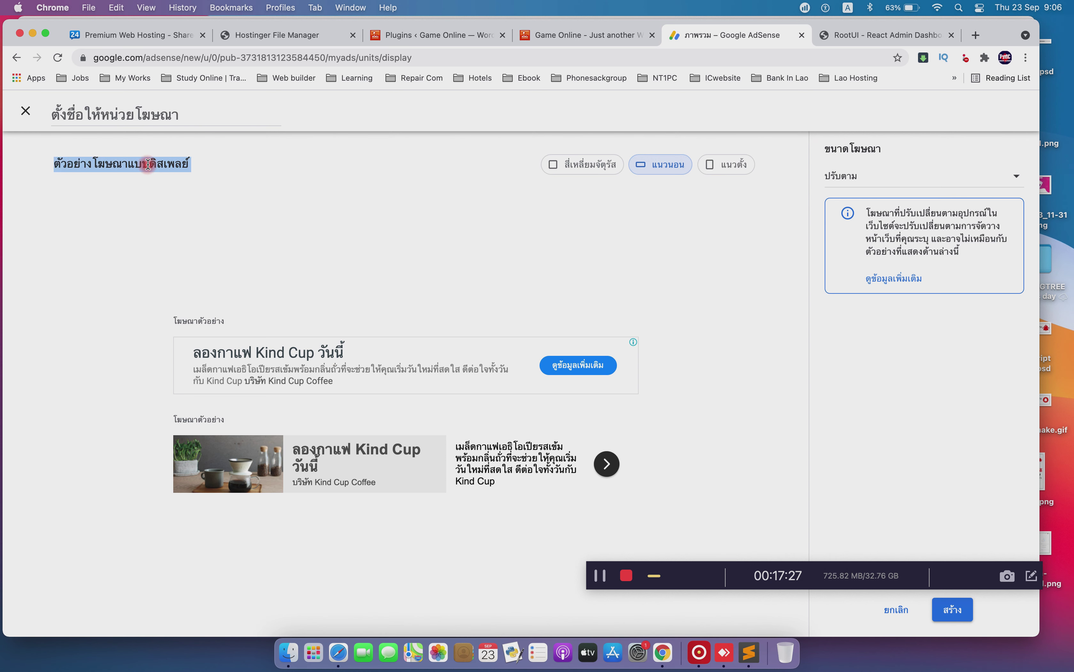
left_click(173, 117)
key("super+v")
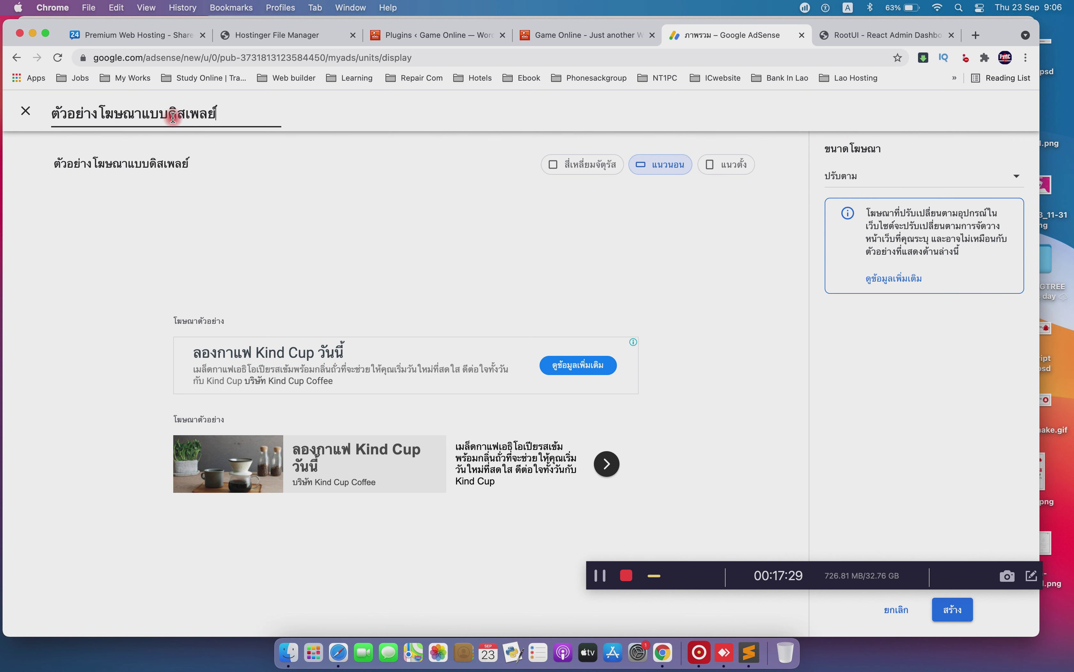
left_click(953, 612)
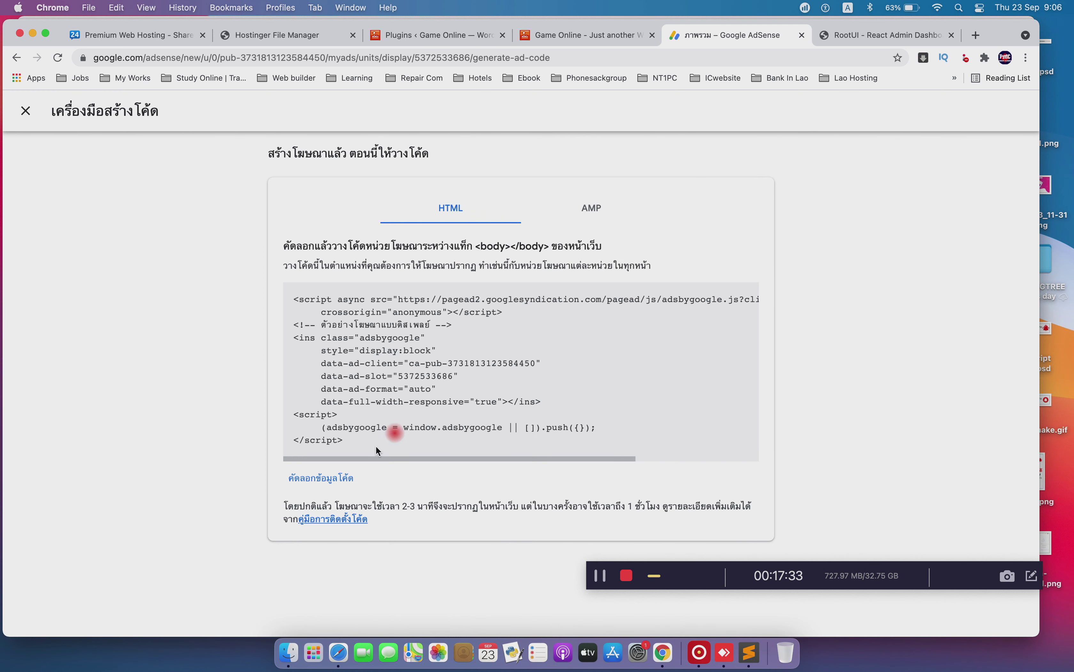
Copy the HTML code of the new ad unit and finish the code generator
left_click(327, 480)
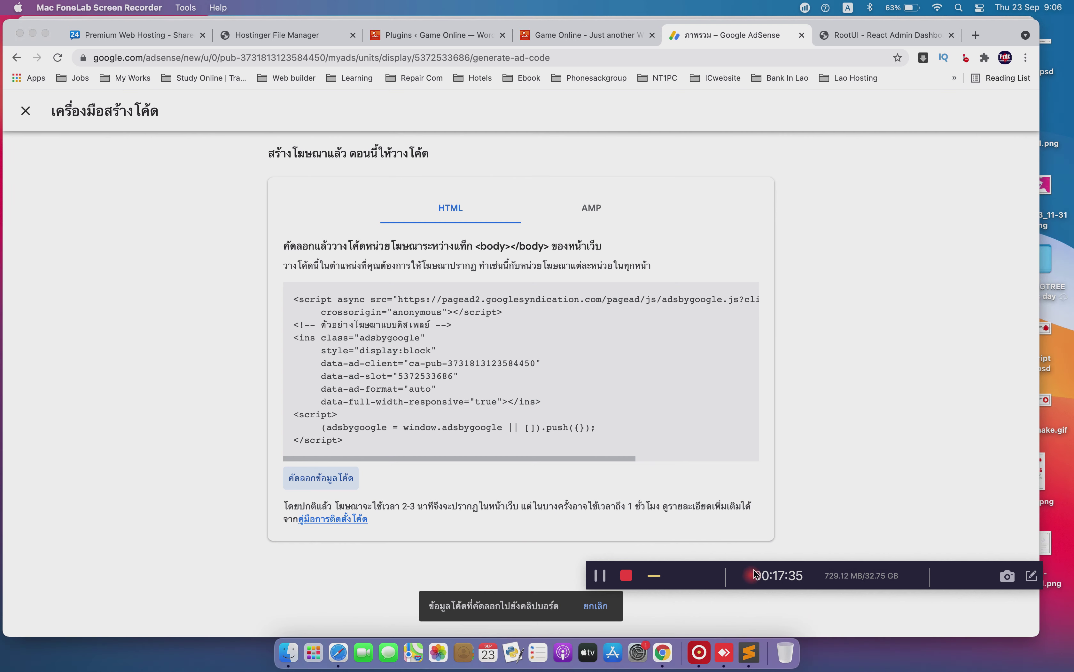
left_click_drag(702, 575, 706, 534)
left_click(745, 573)
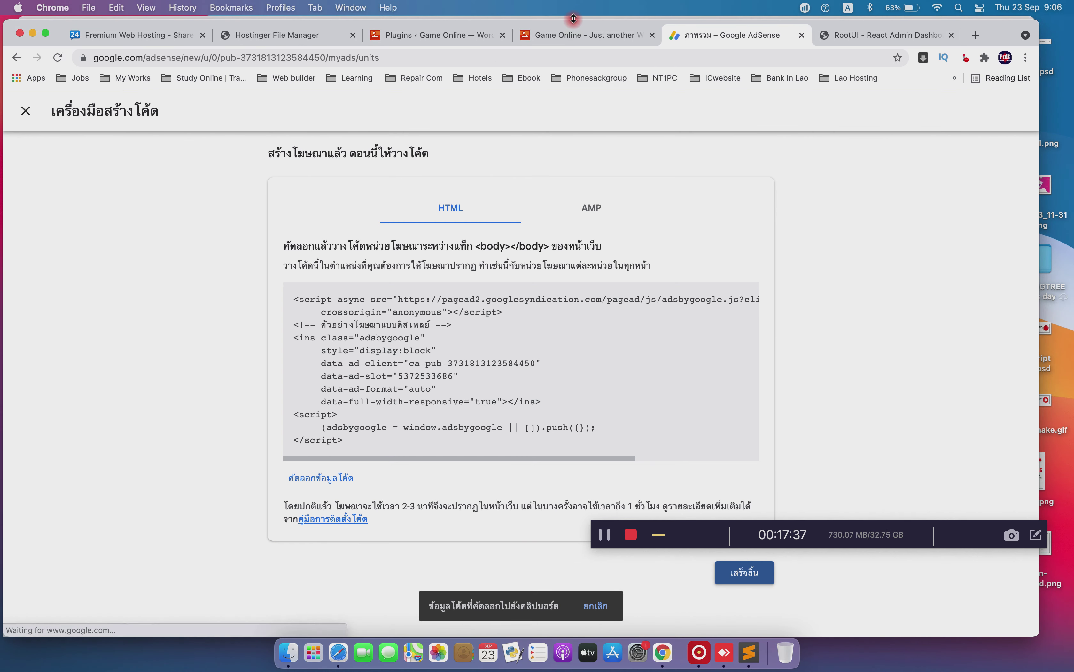
Look at the header banner on the live home page, and open the Header settings in the Gameleon theme's Customizer
left_click(568, 28)
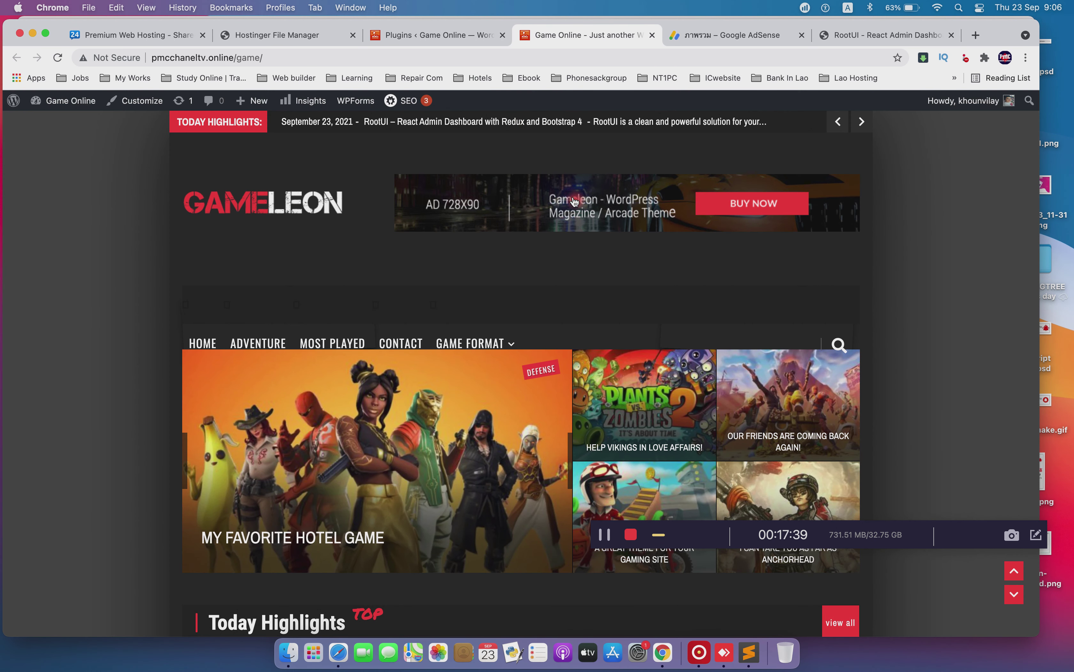
left_click(442, 39)
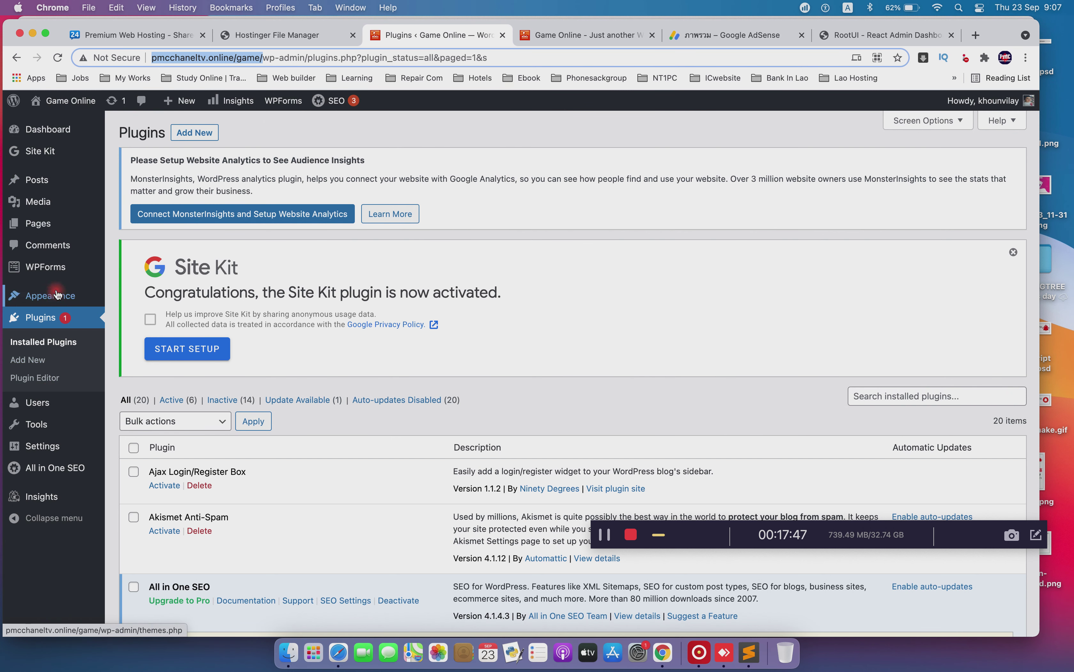
mouse_move(57, 294)
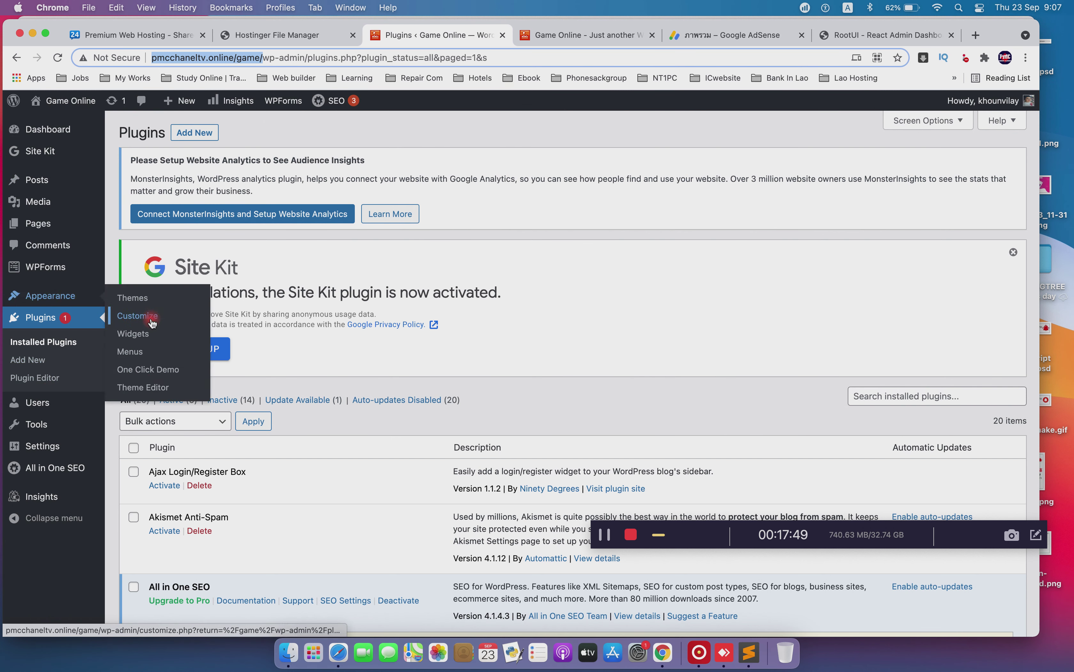
left_click(68, 304)
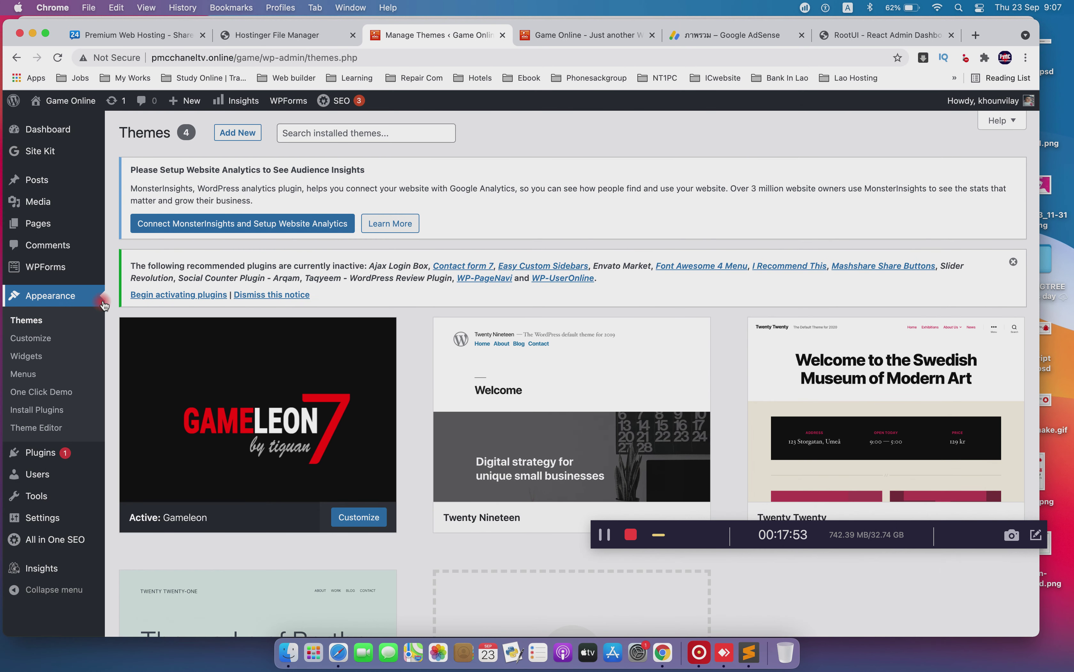
left_click(35, 342)
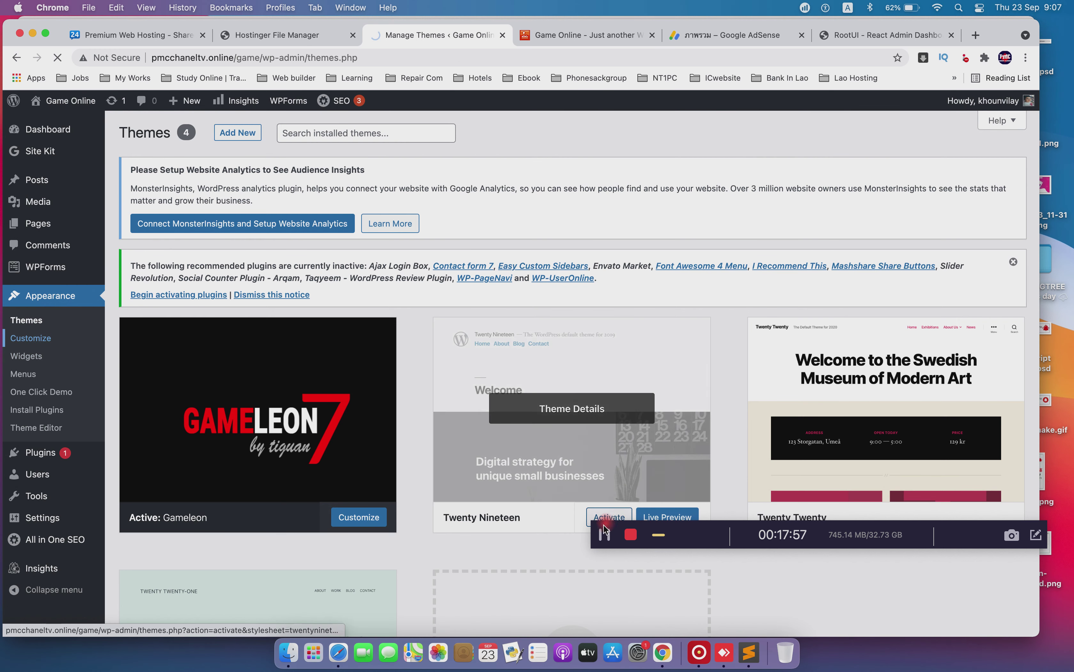
left_click(605, 538)
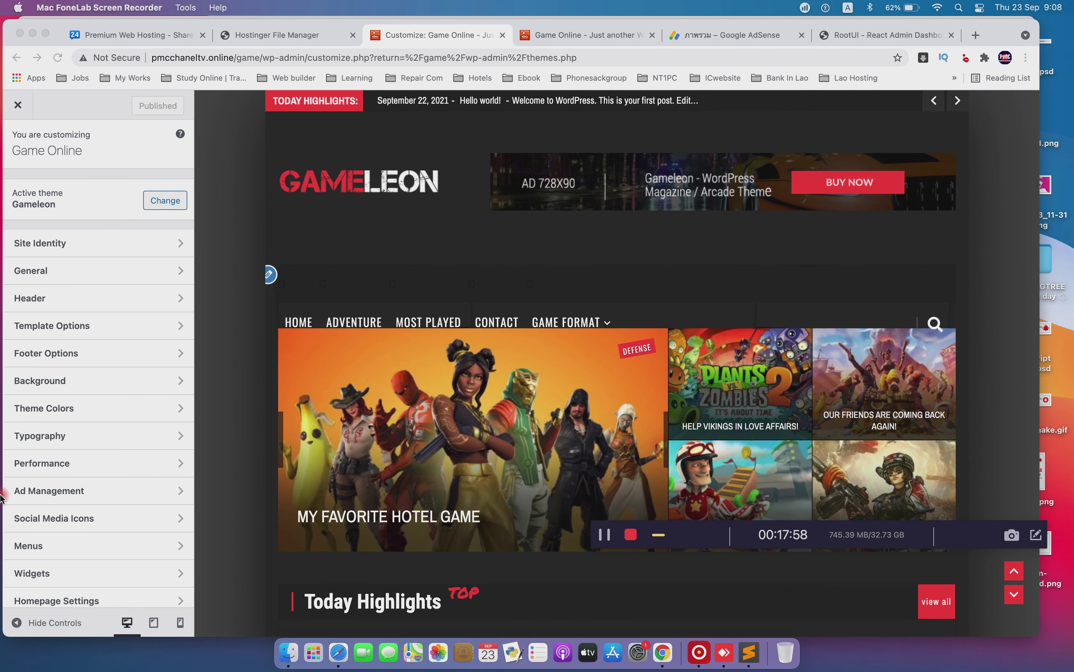
scroll(27, 497, "down", 2)
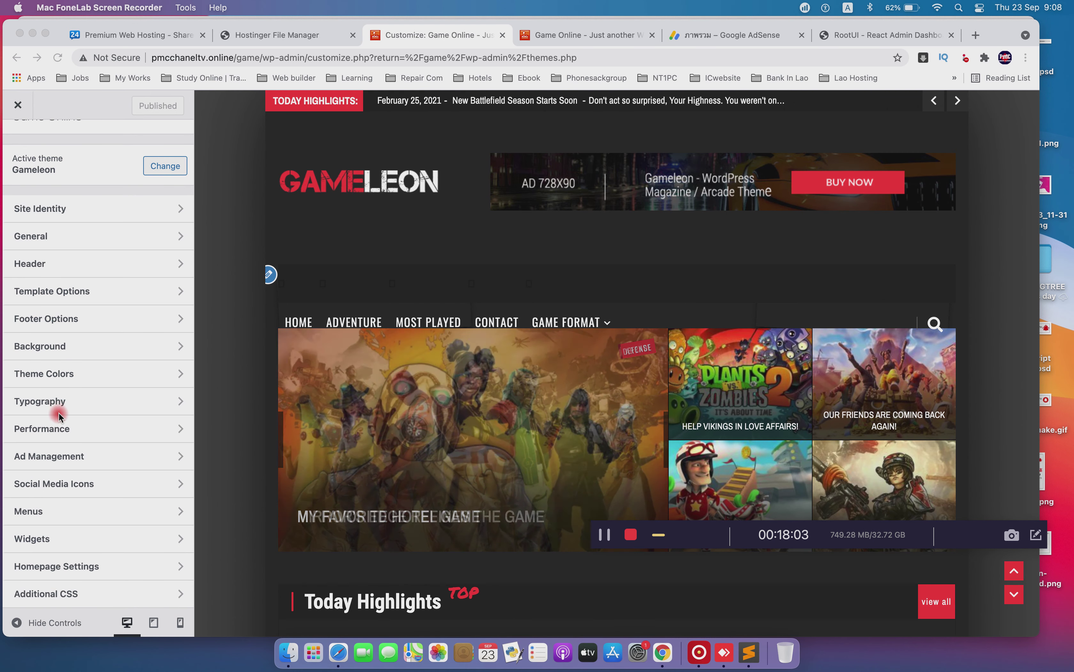
left_click(63, 269)
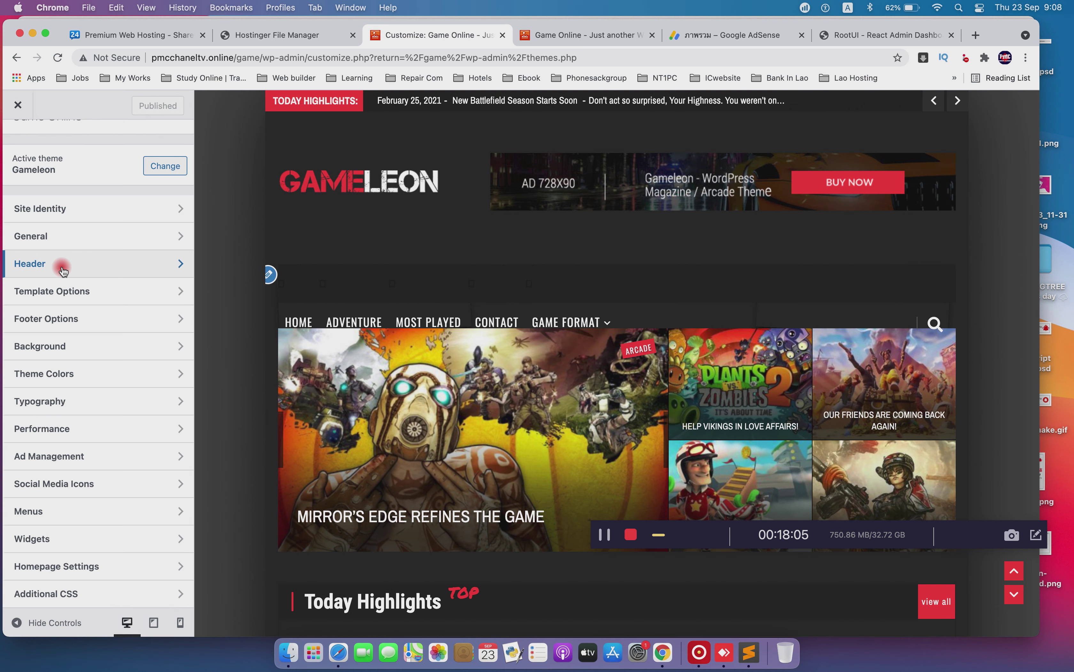
Look through the Logo and News Ticker sections of the Header settings for a place to insert the ad code
left_click(63, 269)
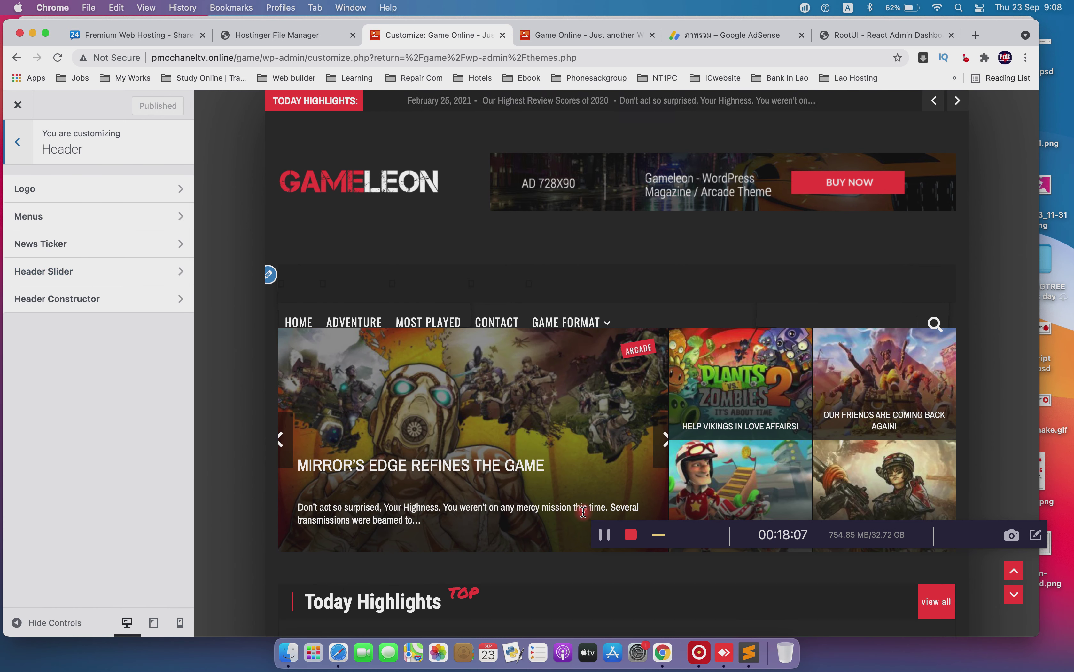
left_click(605, 536)
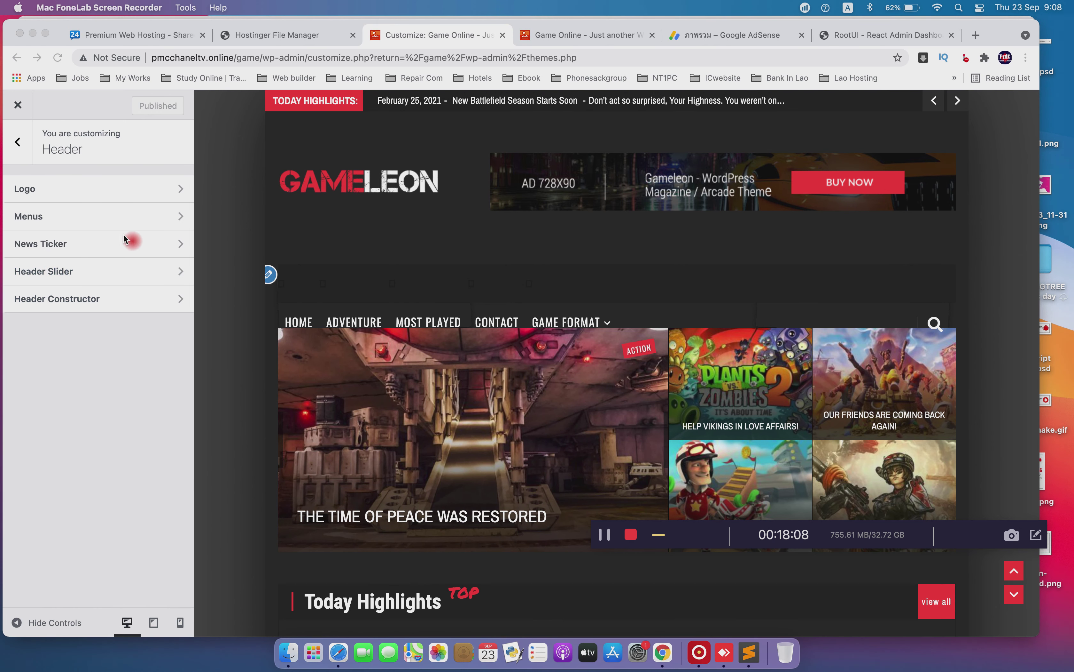
left_click(96, 190)
left_click(26, 142)
left_click(80, 249)
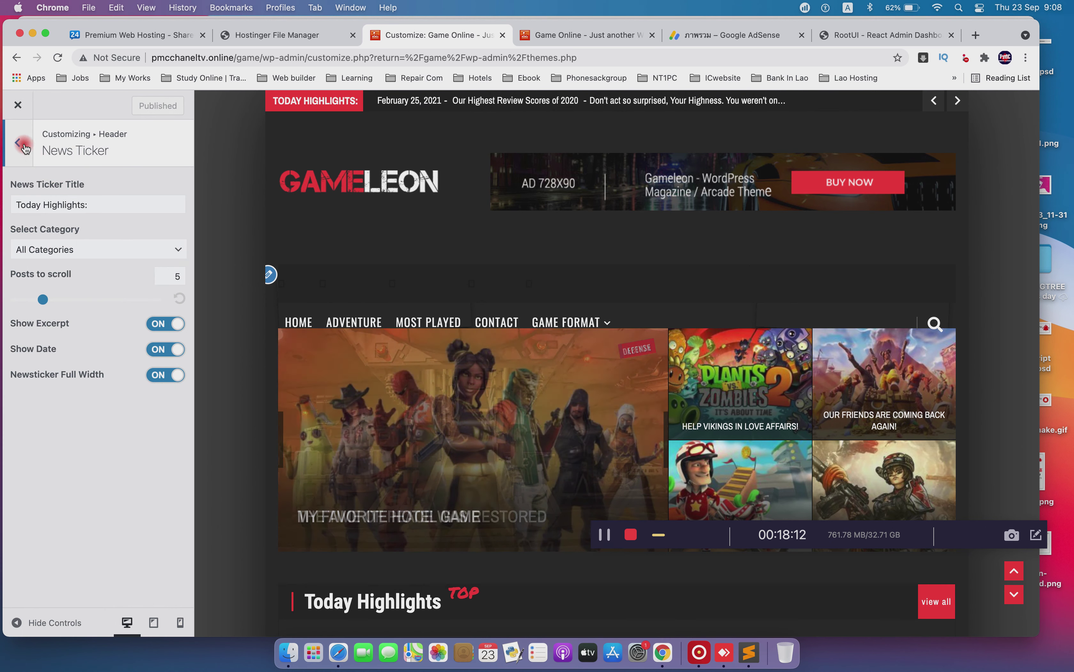
left_click(22, 143)
left_click(22, 143)
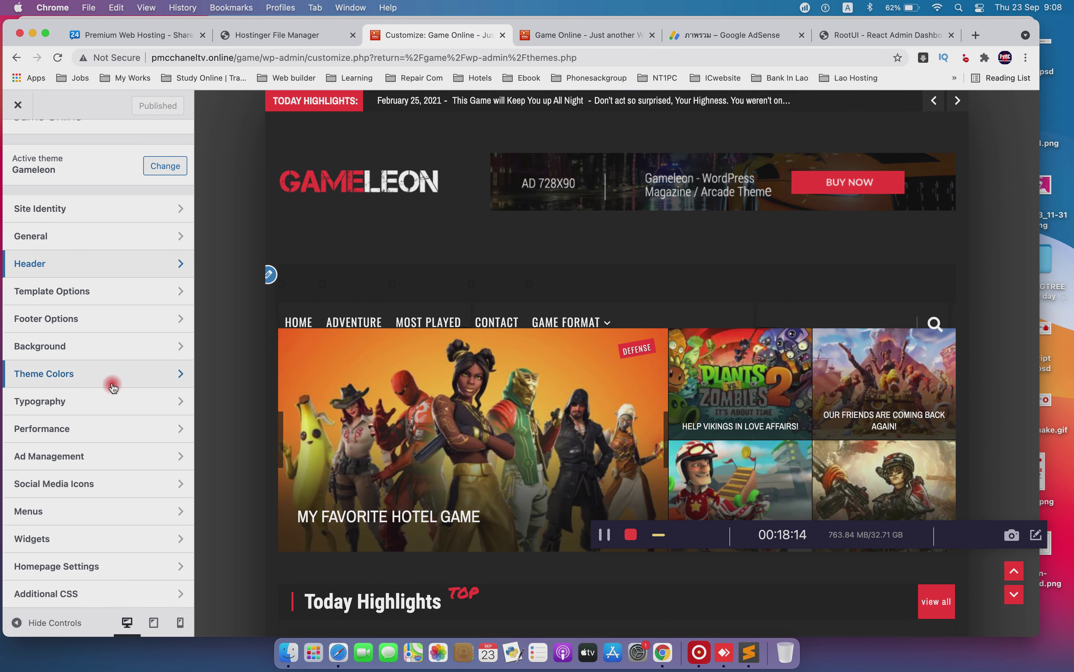
Replace the Header Ad Code in the Ad Management settings with the copied AdSense display ad code and publish the change
left_click(27, 460)
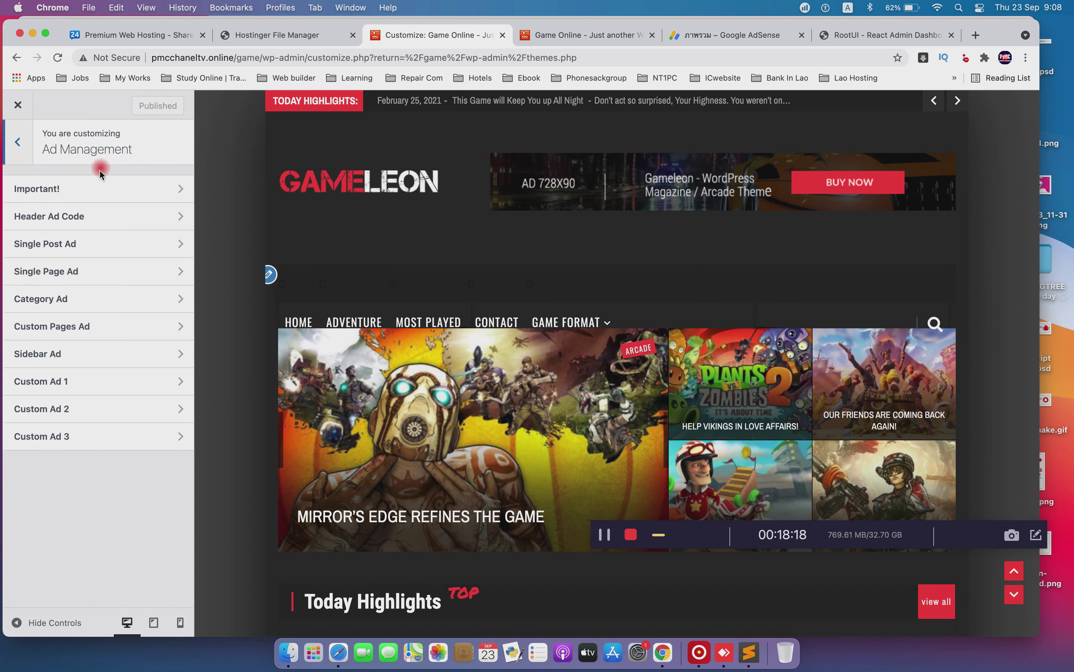
left_click(83, 226)
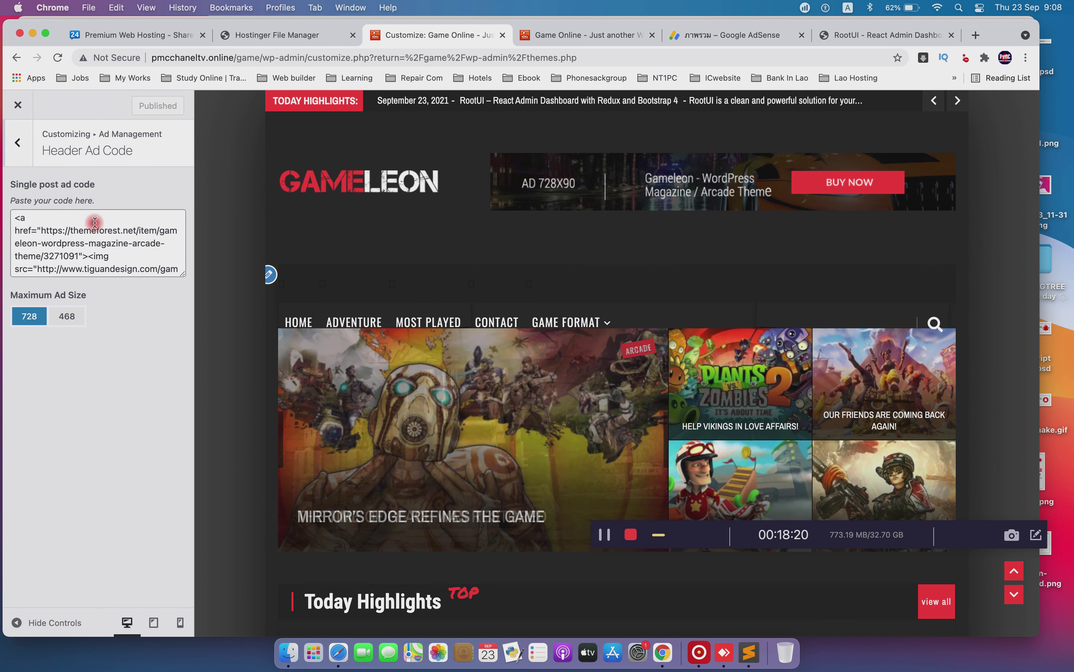
left_click(156, 259)
key("super+a")
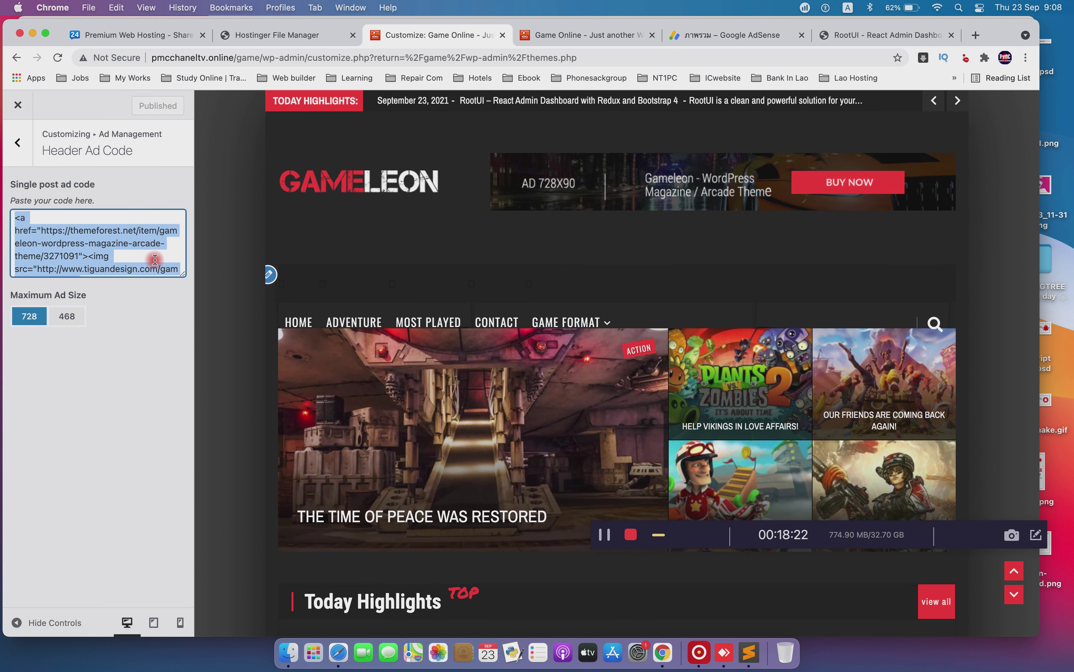
key("BackSpace")
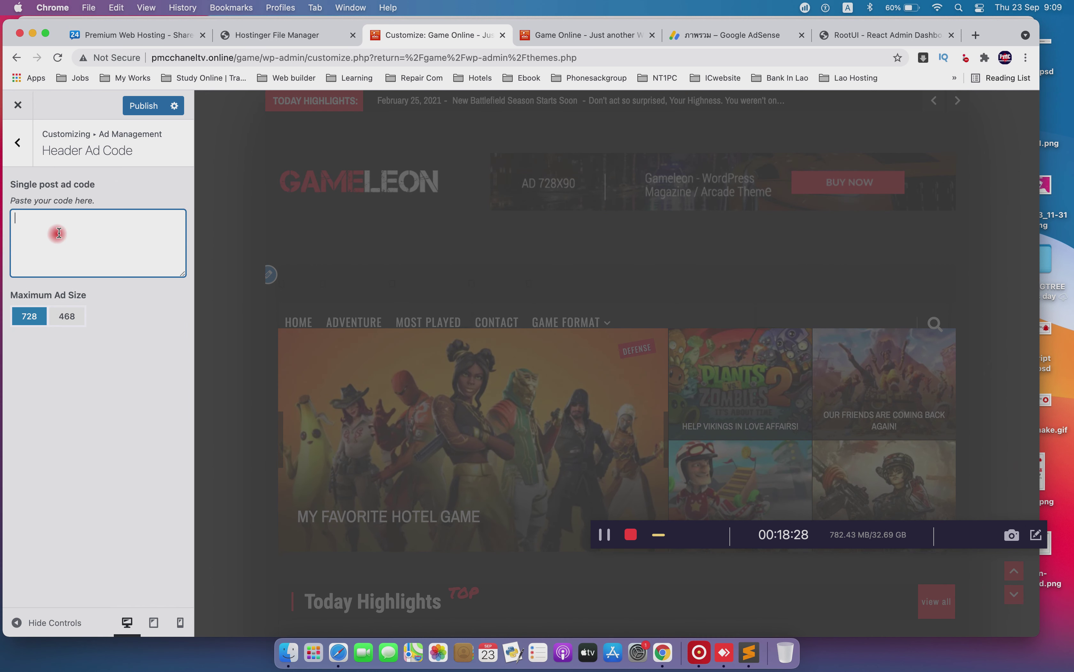
key("super+v")
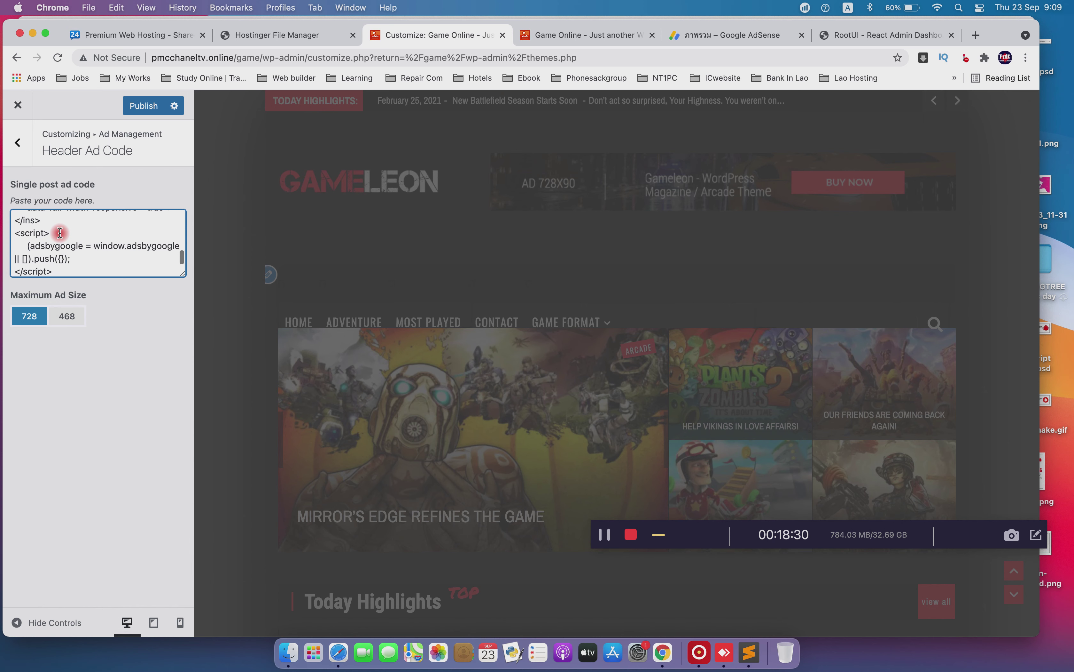
left_click(144, 113)
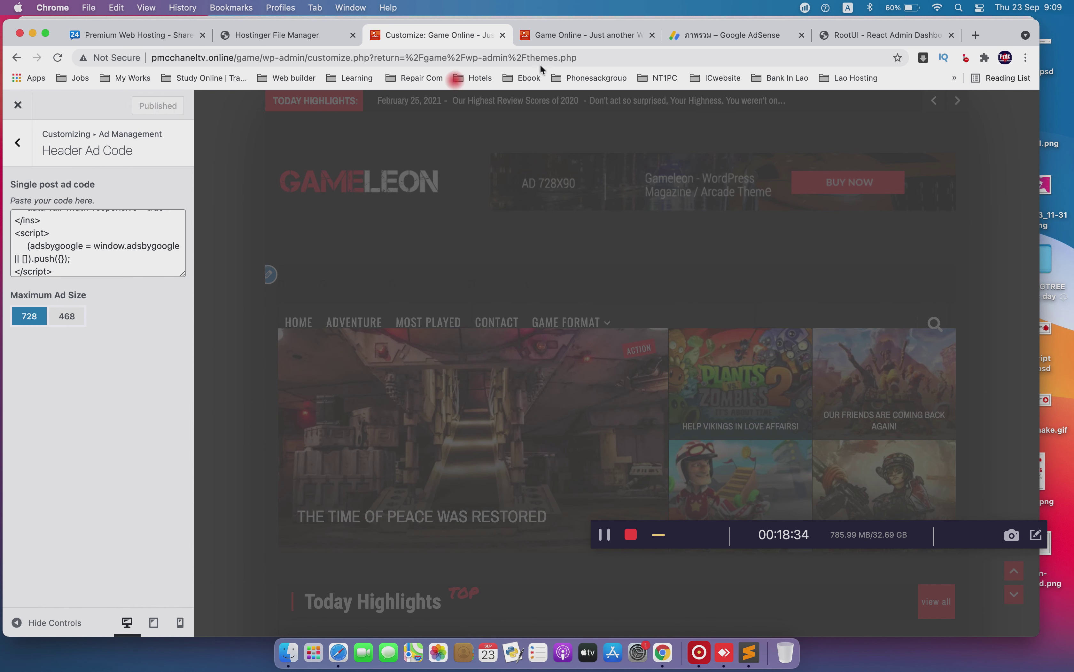
Check the ad unit overview in AdSense, reload the live home page and examine it for the new header ad
left_click(724, 35)
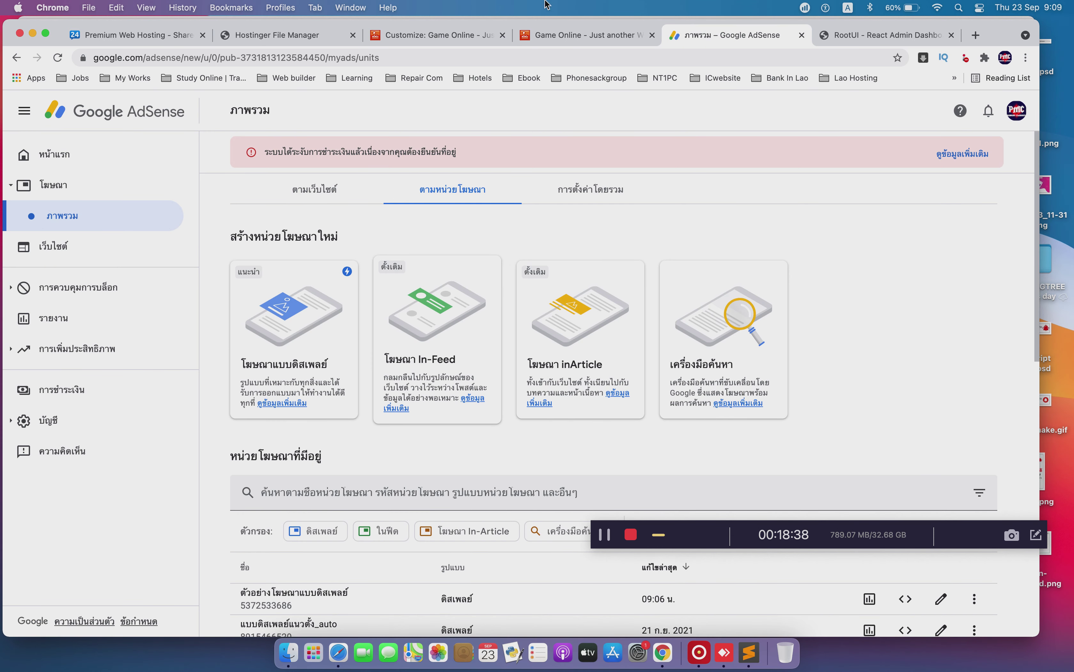
left_click(581, 35)
left_click(58, 59)
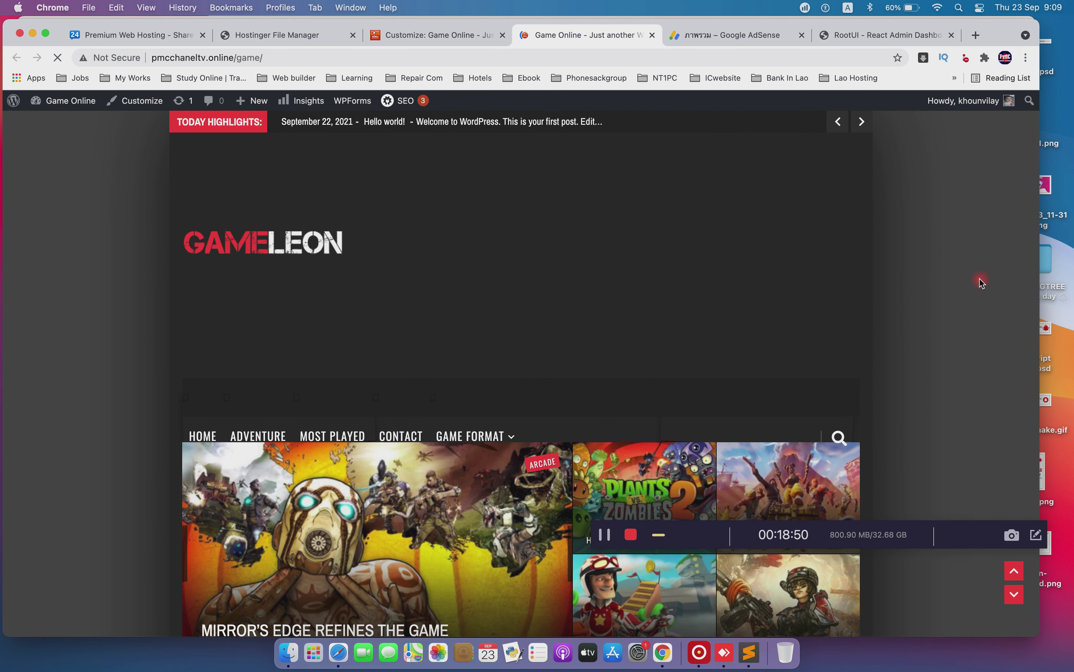
left_click_drag(942, 531, 949, 607)
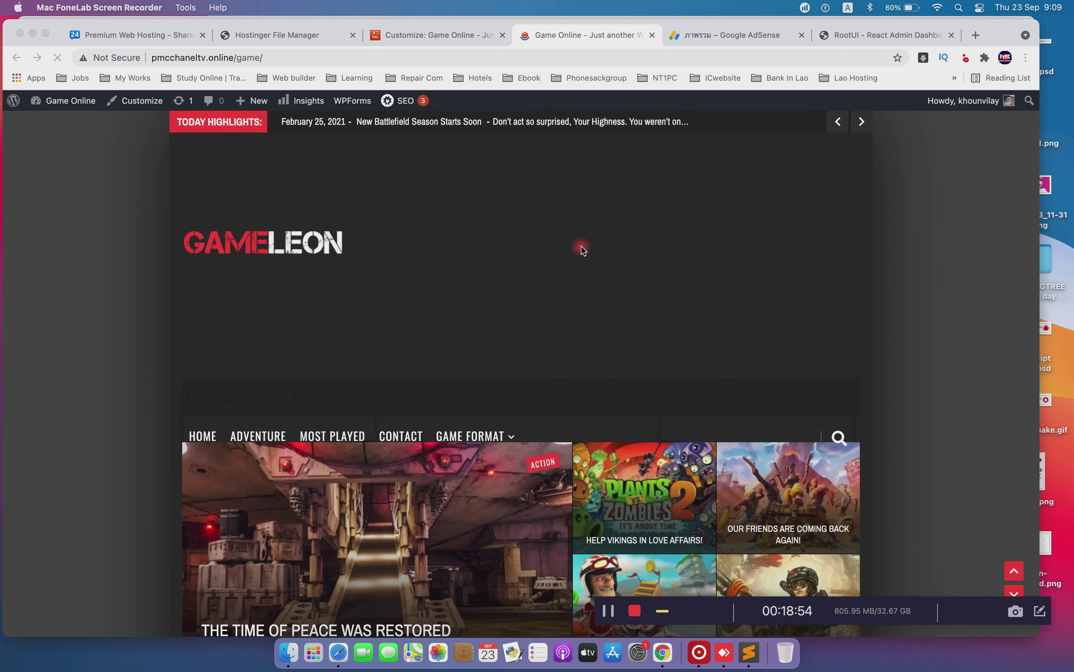
scroll(583, 250, "down", 20)
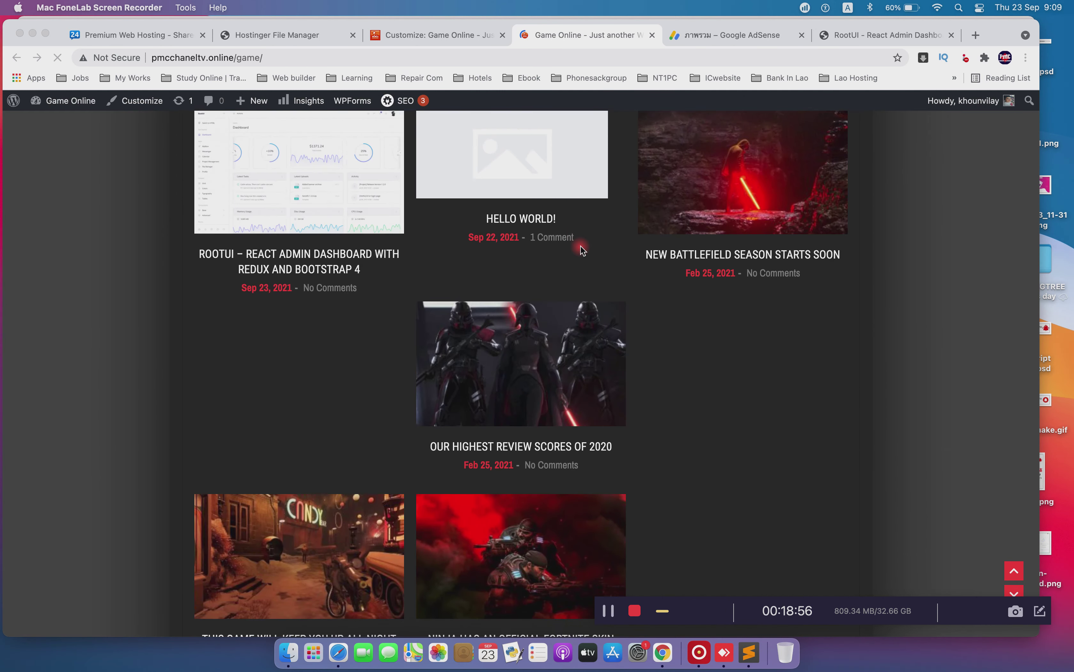
scroll(582, 250, "up", 8)
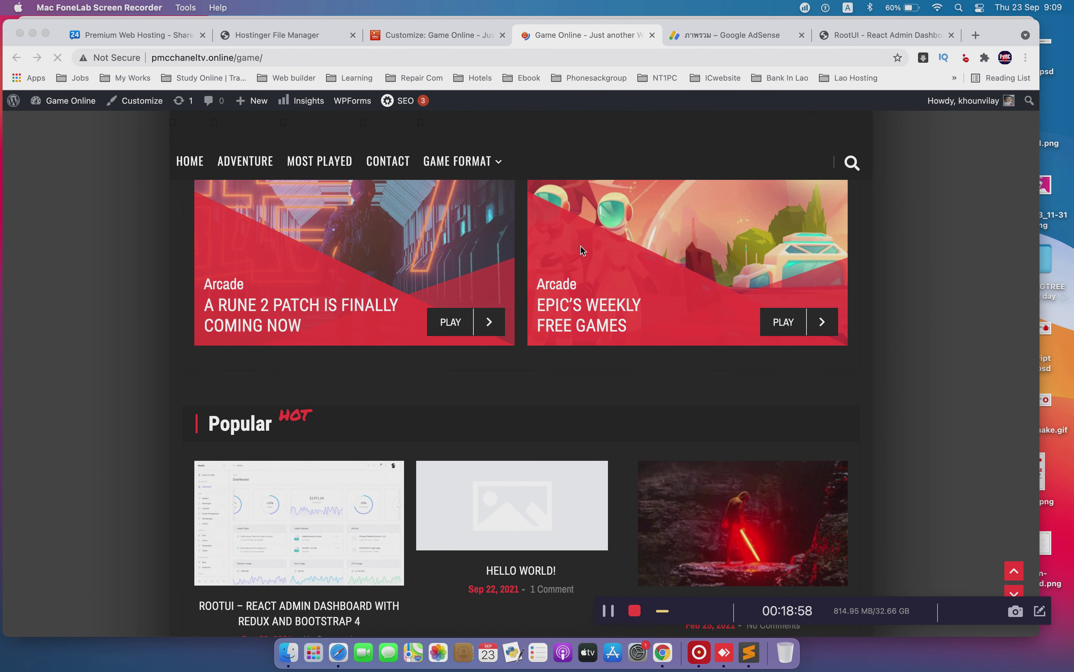
scroll(581, 247, "up", 10)
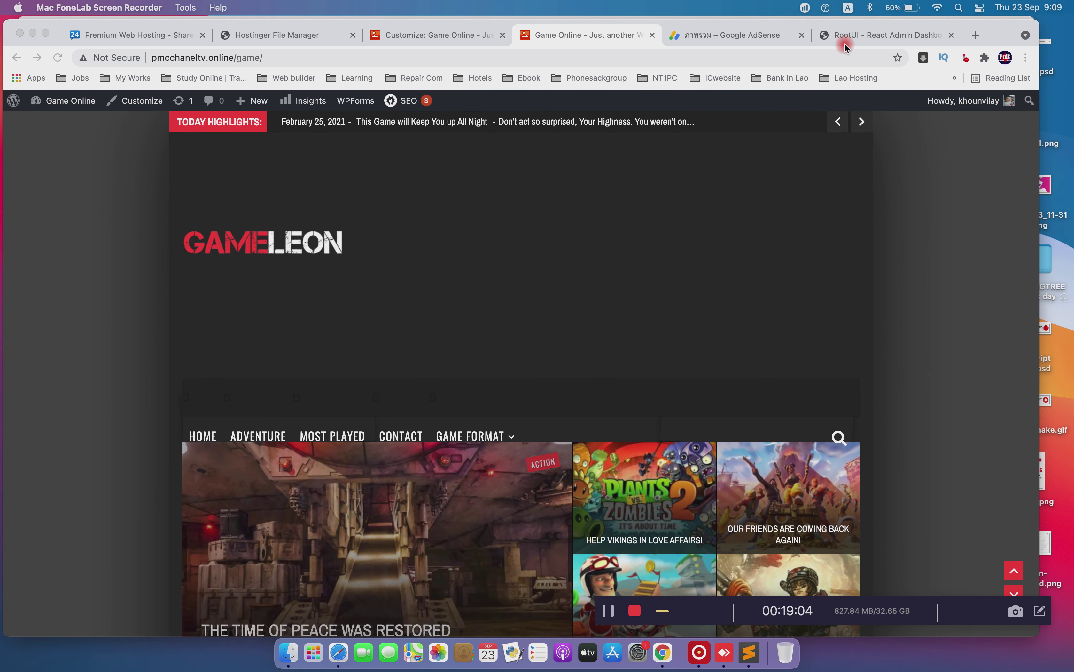
Examine the ads on the RootUI article page and compare the live home page header with the Customizer preview
left_click(844, 43)
scroll(542, 173, "down", 2)
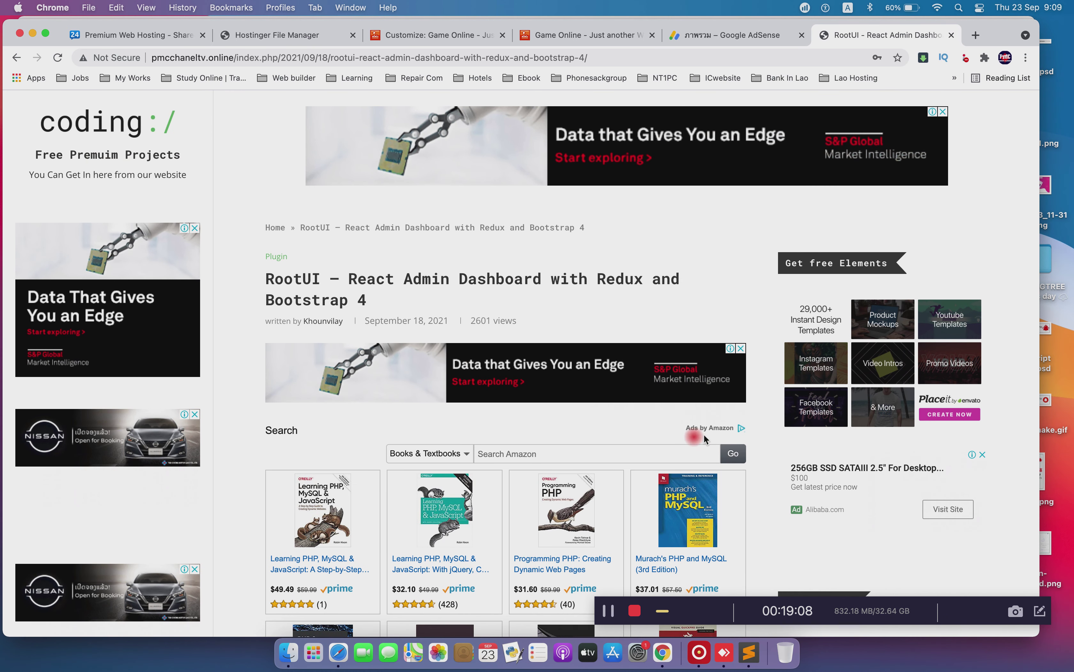
left_click(597, 40)
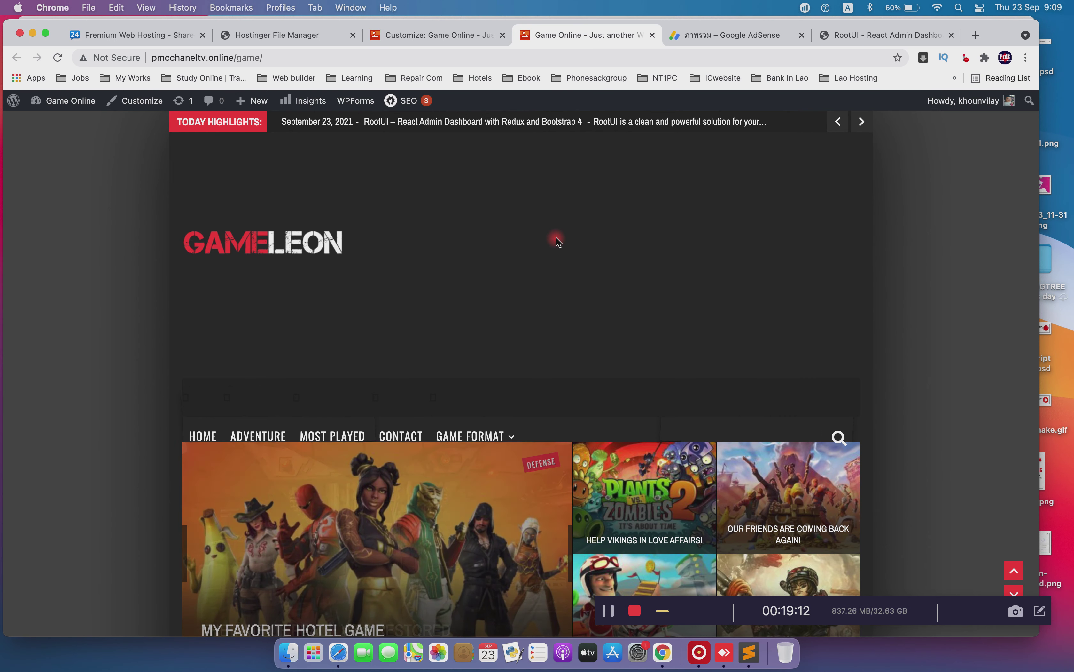
left_click(435, 40)
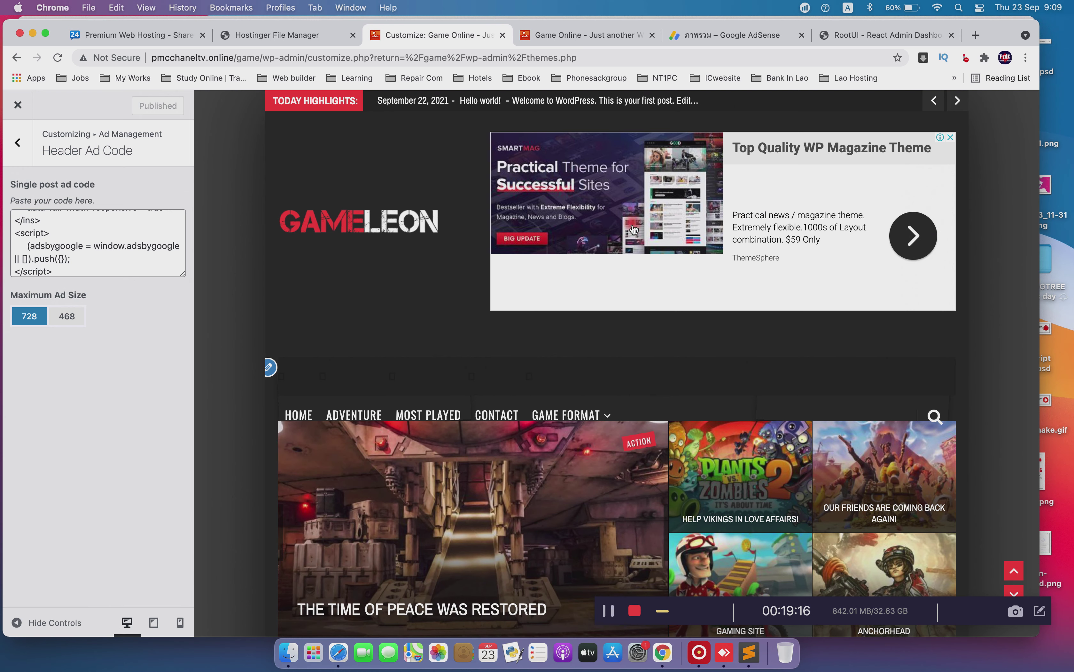
Reload the live home page and check its header ad area again against the ad in the Customizer preview
left_click(604, 45)
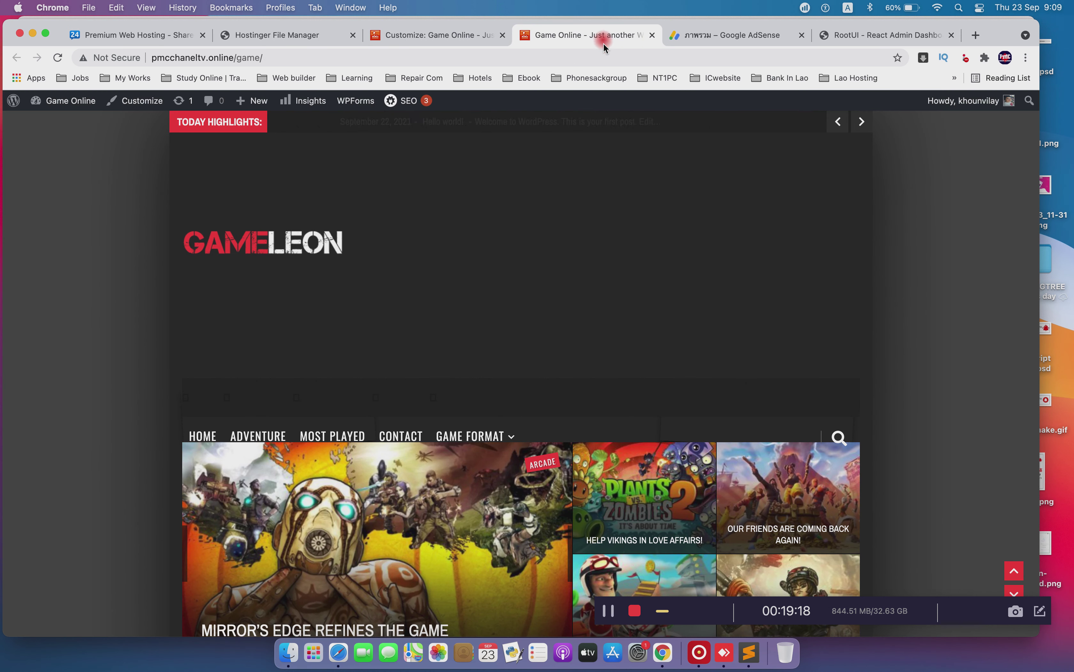
left_click(58, 58)
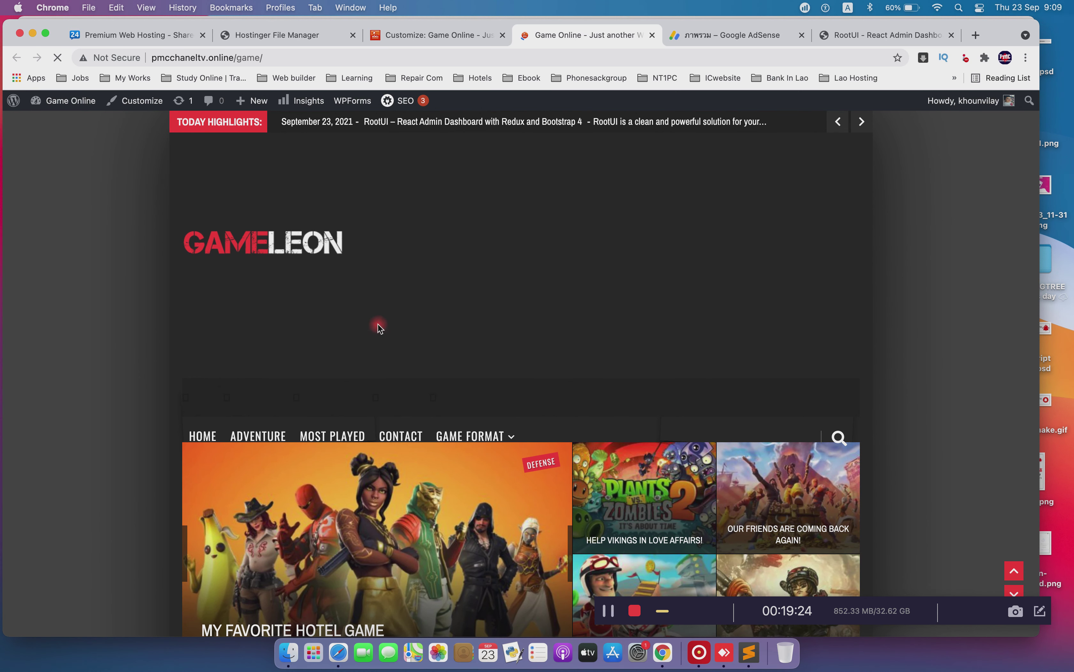
left_click(445, 30)
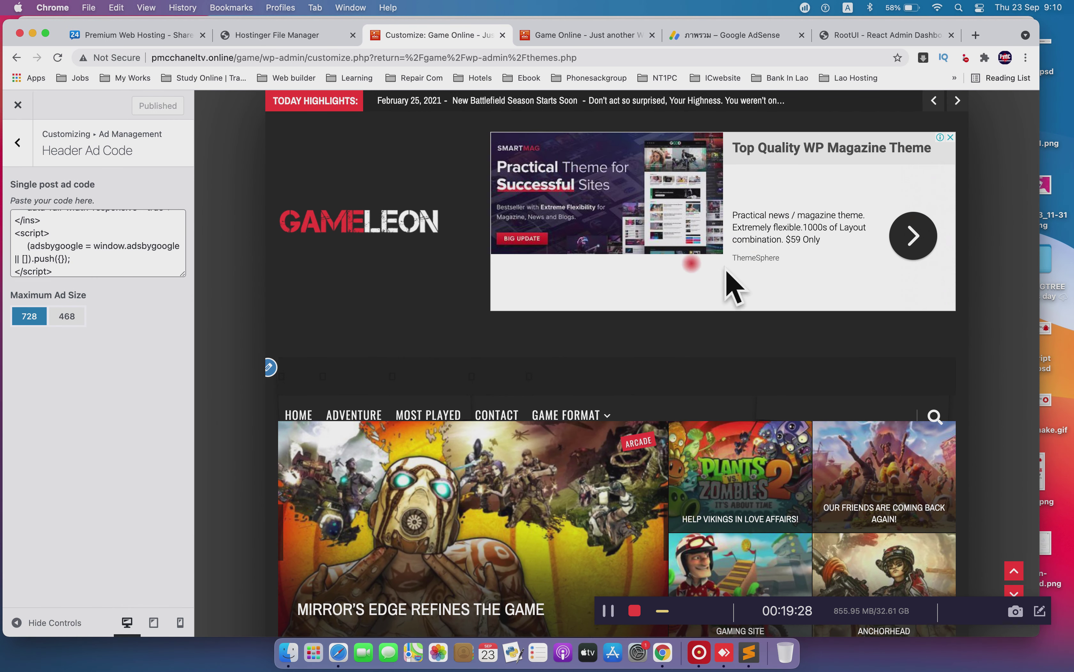
scroll(641, 264, "down", 10)
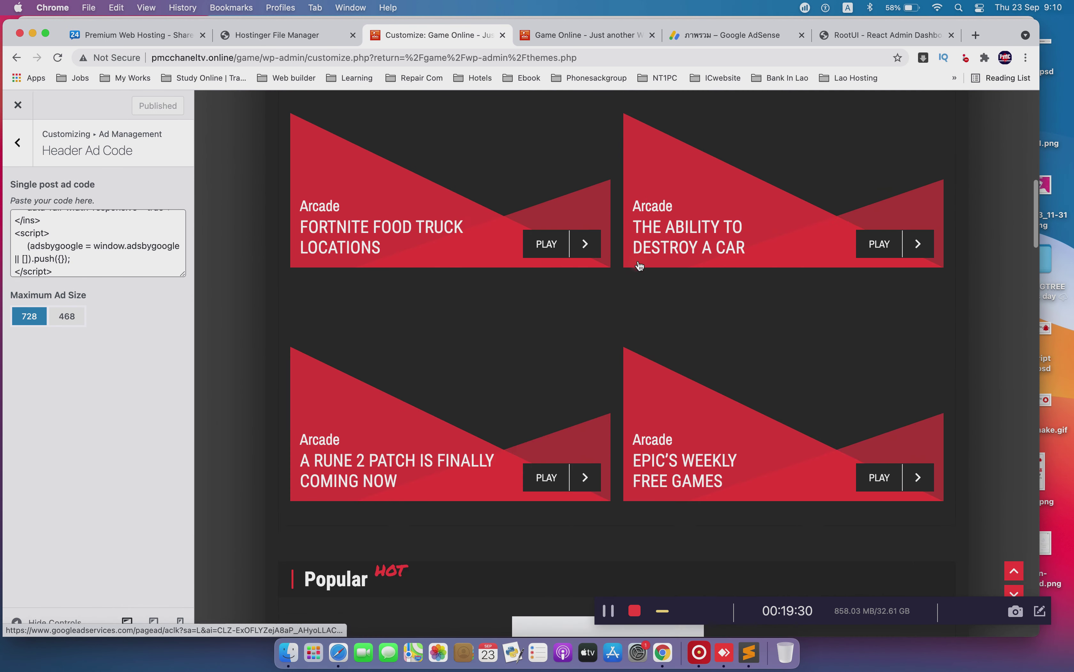
scroll(638, 260, "up", 10)
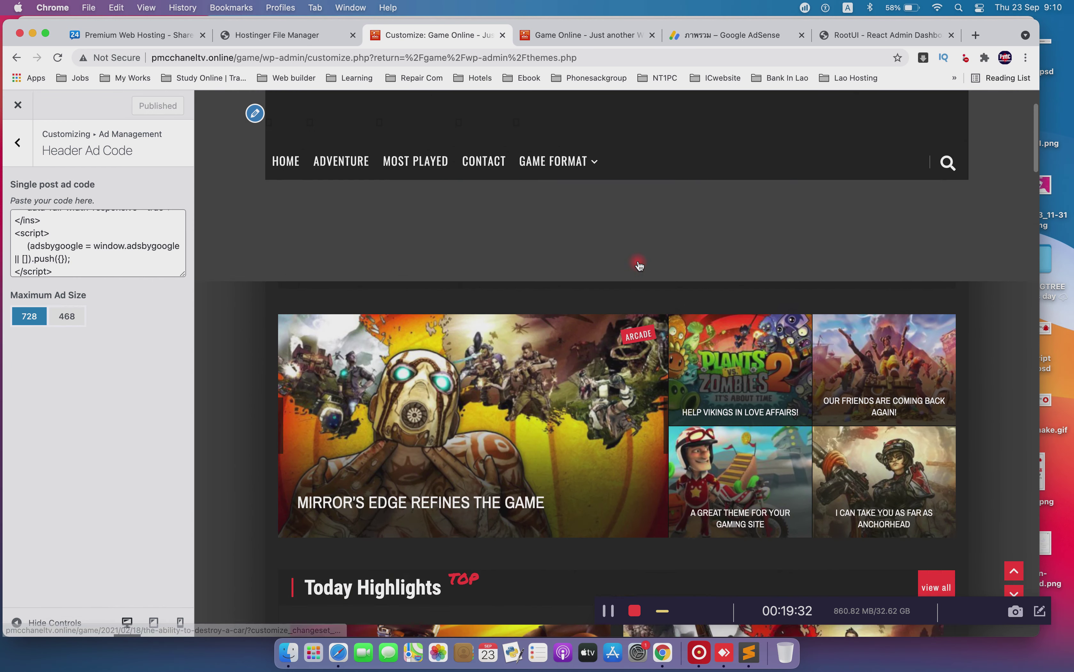
left_click(619, 44)
left_click(442, 40)
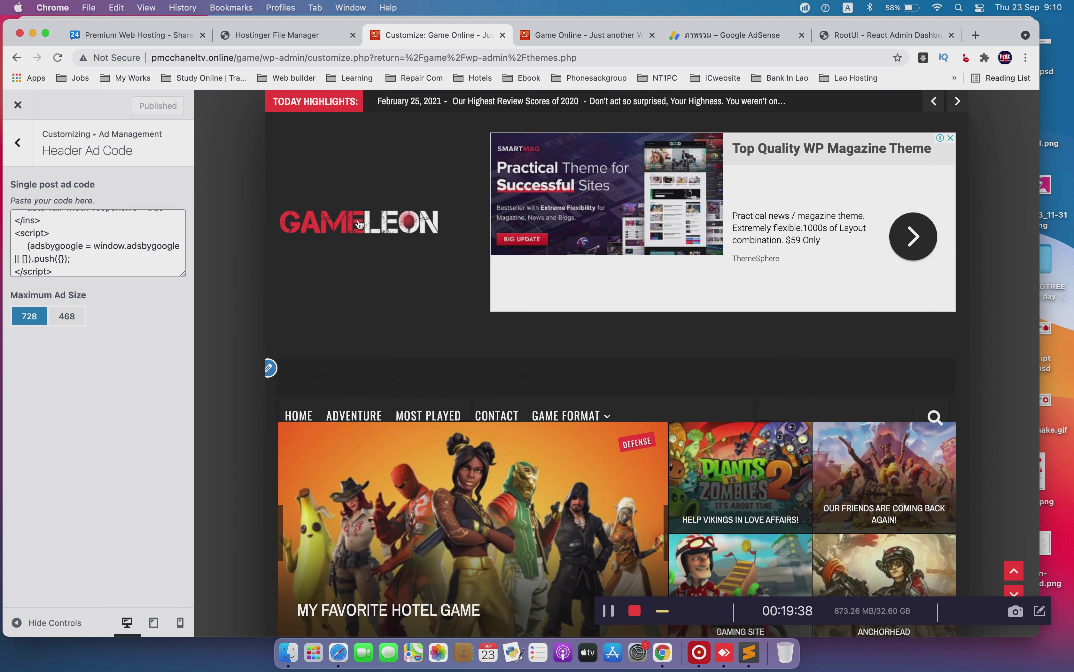
Look through the homepage preview from the header to the footer to check the sections and ad placement
scroll(517, 277, "down", 10)
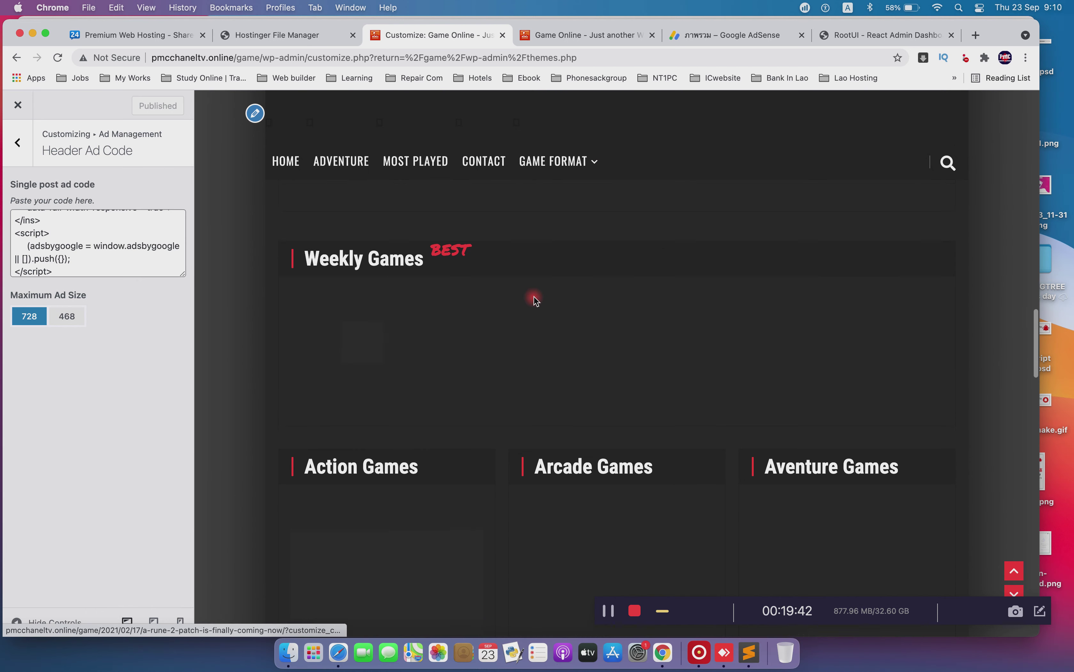
scroll(546, 313, "down", 2)
scroll(551, 311, "up", 15)
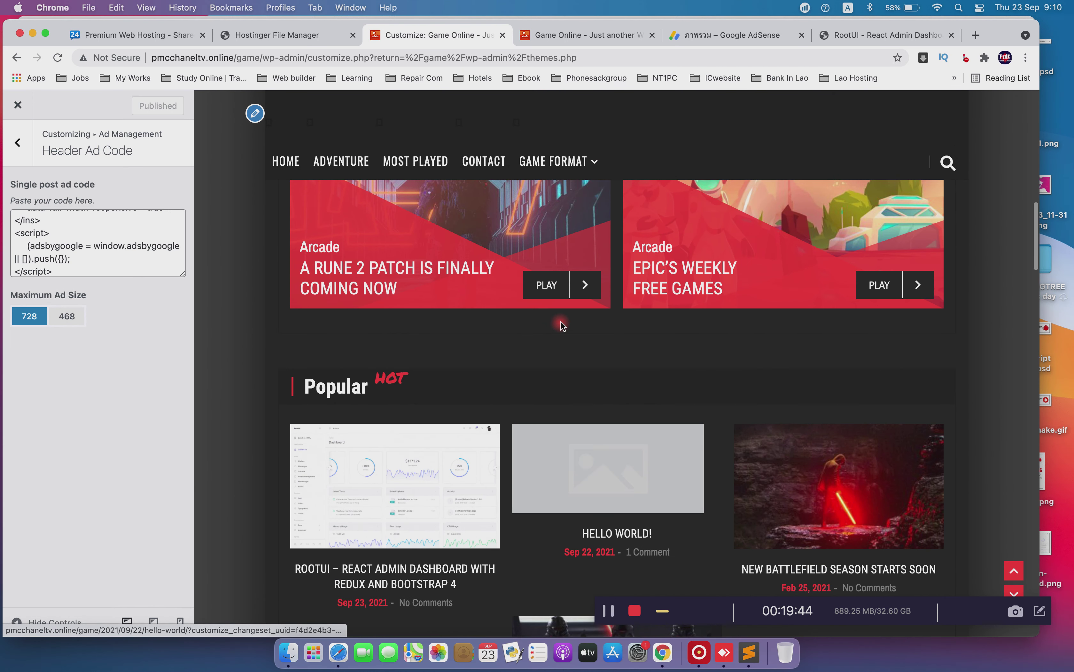
scroll(562, 326, "up", 5)
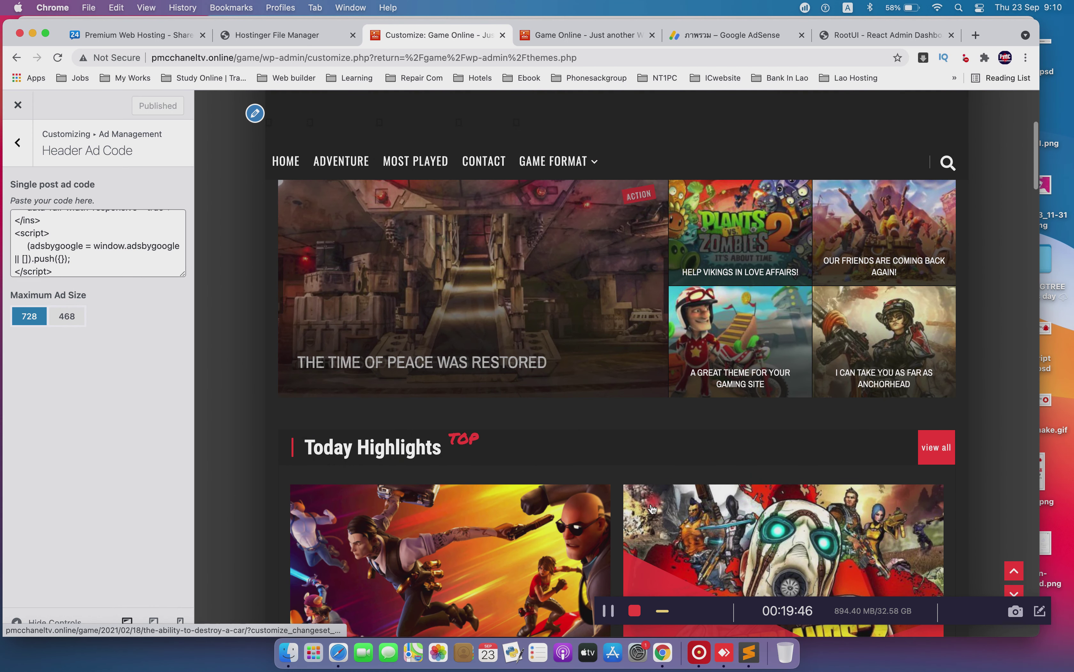
scroll(619, 506, "down", 15)
scroll(603, 507, "down", 10)
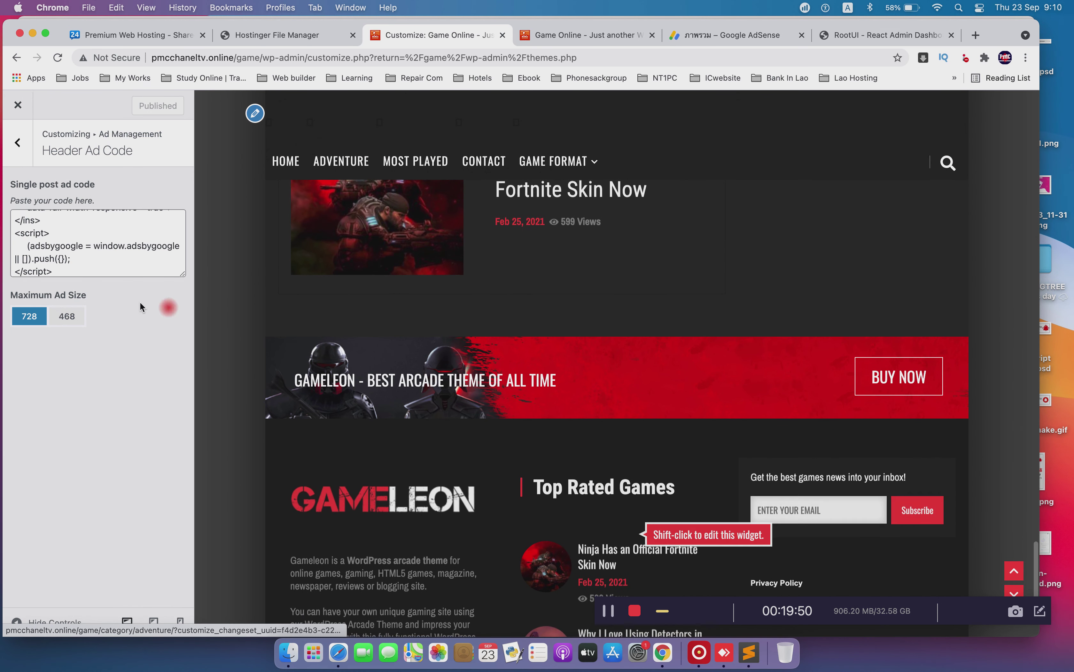
Leave the Header Ad Code section and open the Single Post Ad settings
left_click(27, 164)
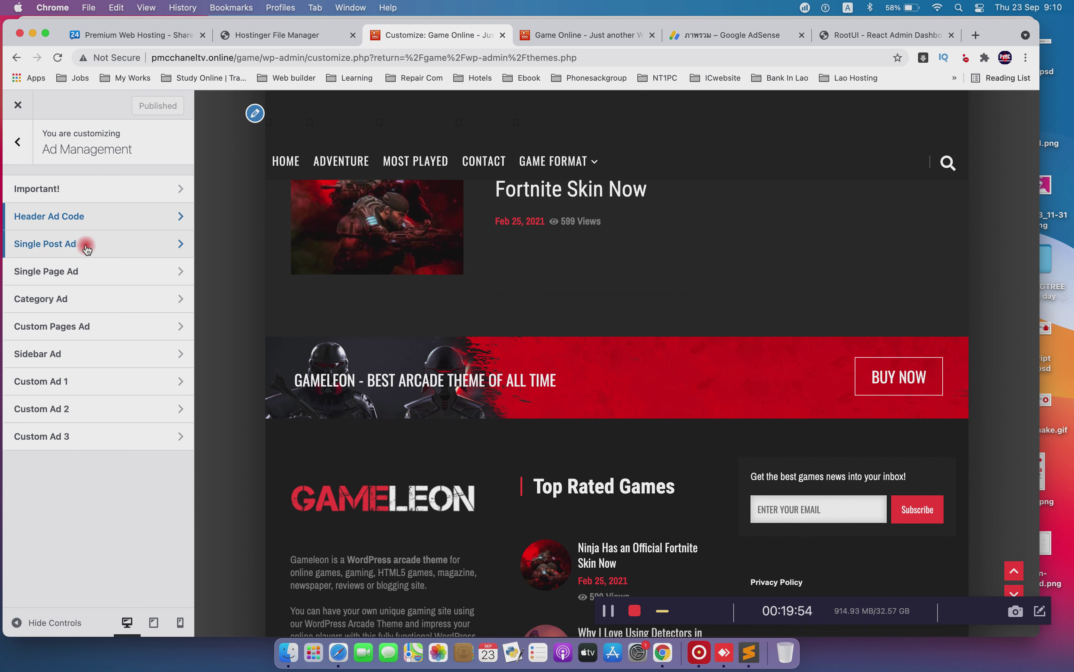
left_click(94, 249)
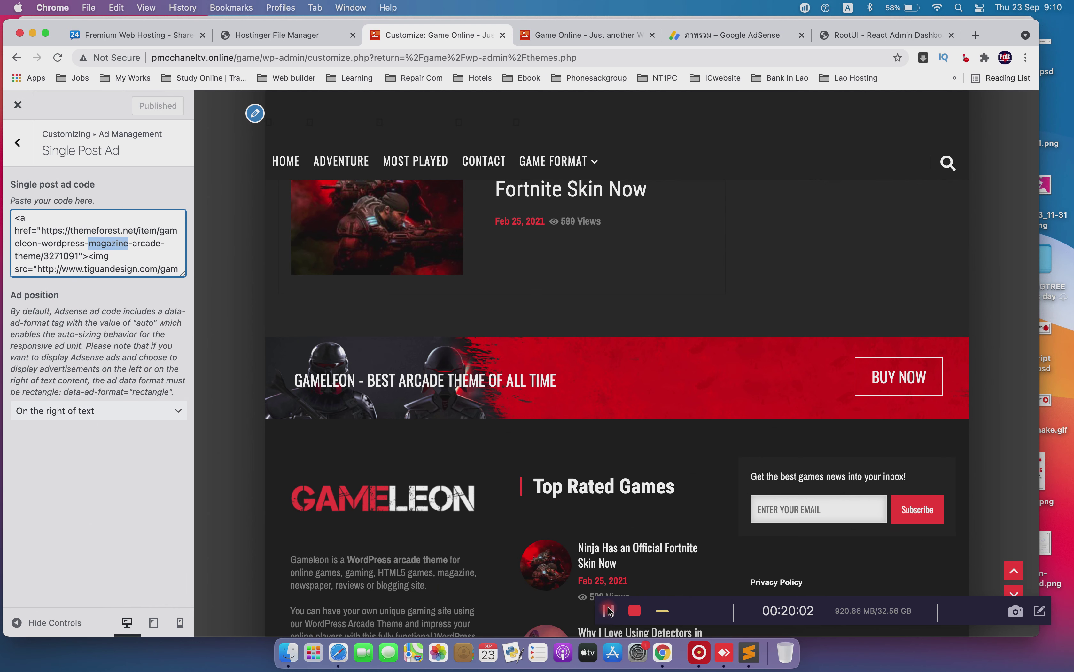
left_click(608, 609)
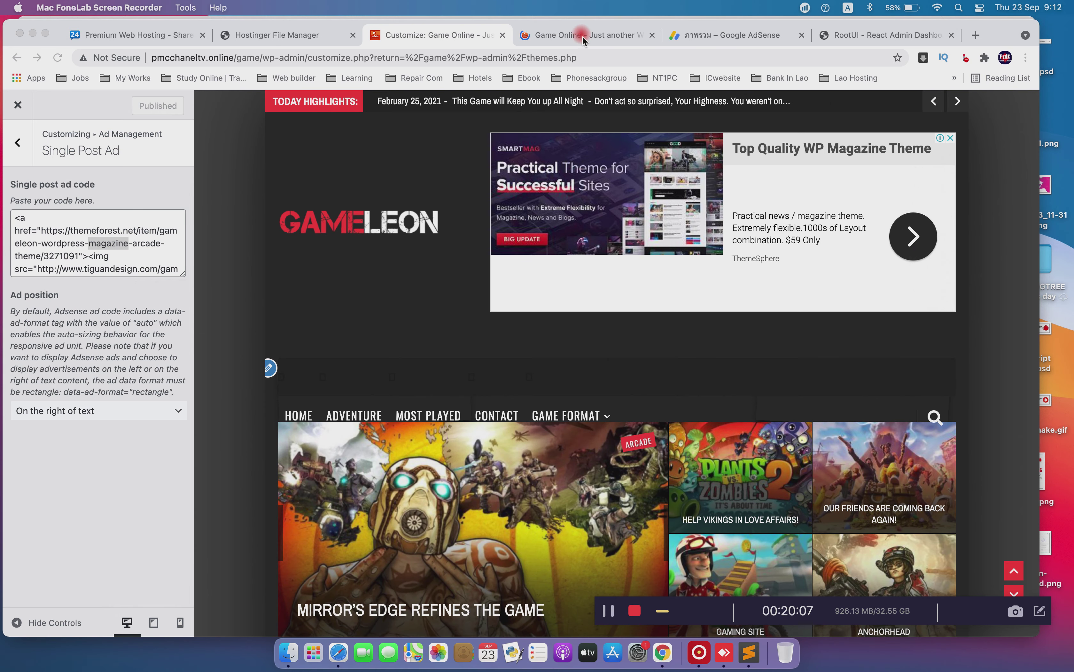
Switch to Google AdSense, review the existing ad units, and start a new display ad unit
left_click(583, 36)
left_click(723, 39)
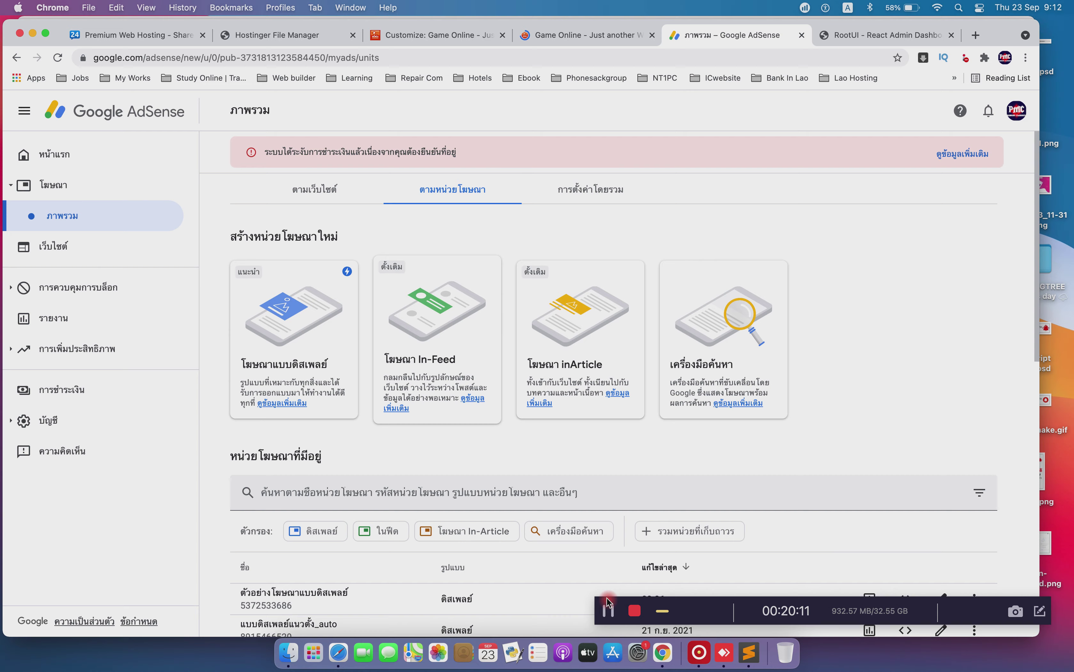
scroll(493, 531, "down", 5)
scroll(493, 528, "down", 2)
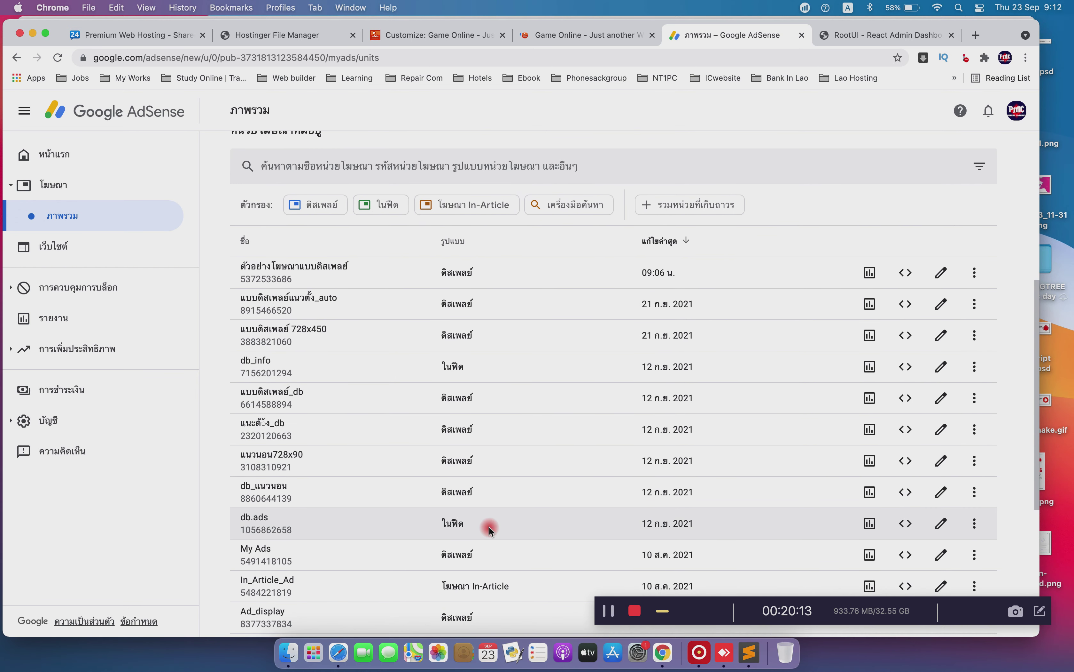
scroll(480, 240, "up", 7)
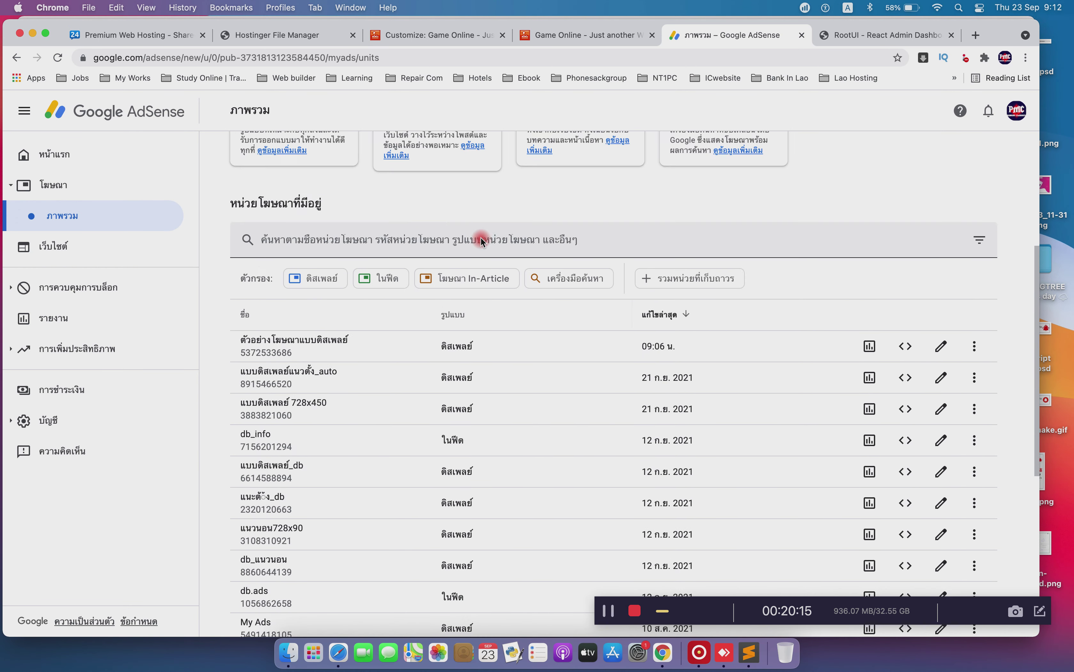
left_click(289, 346)
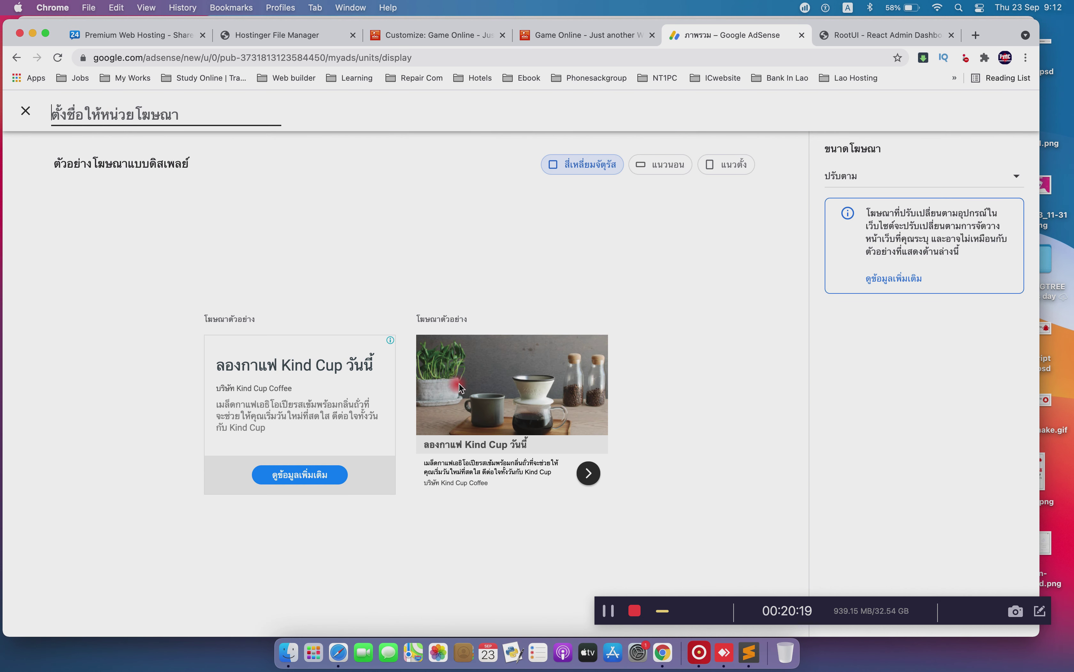
Return to the site customizer, clear the single post ad code, and publish the change
left_click(556, 42)
left_click(447, 39)
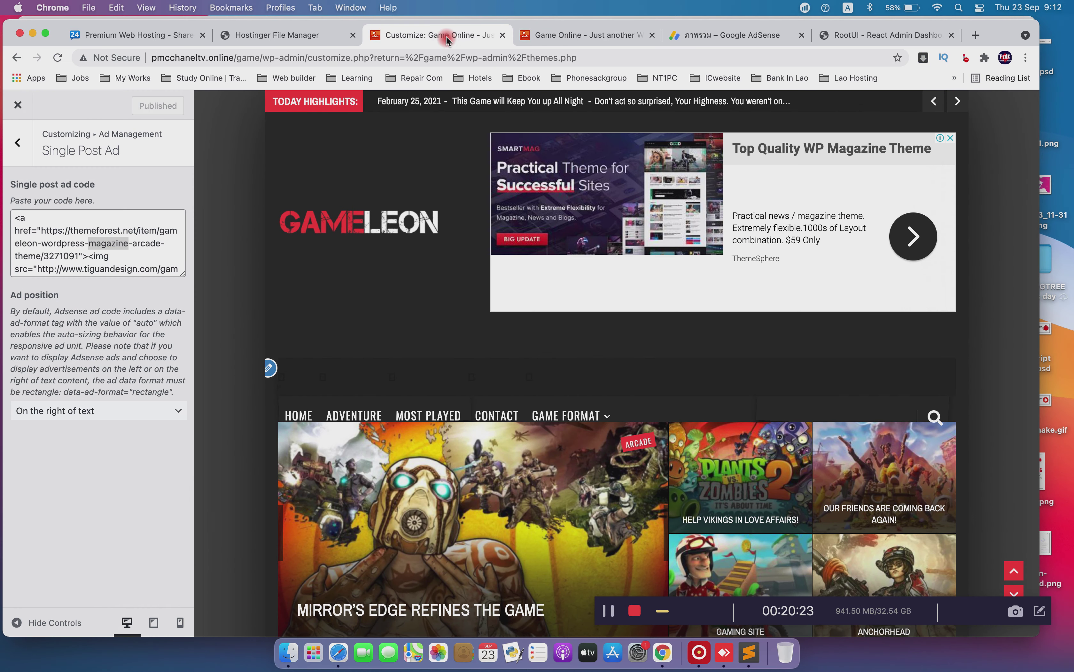
double_click(142, 259)
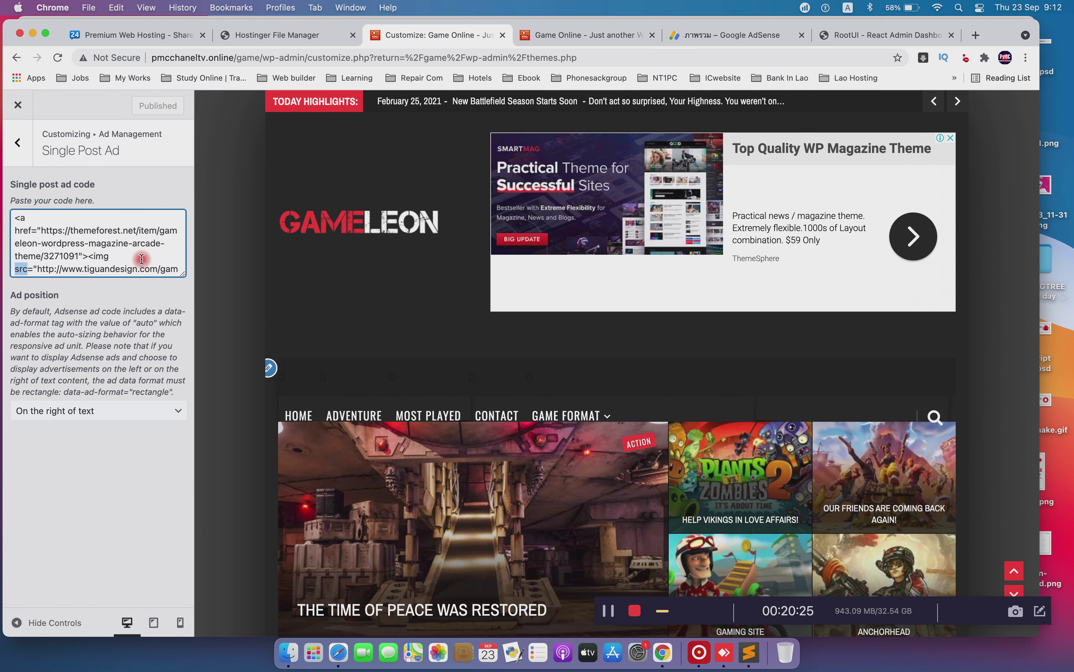
key("super+a")
key("BackSpace")
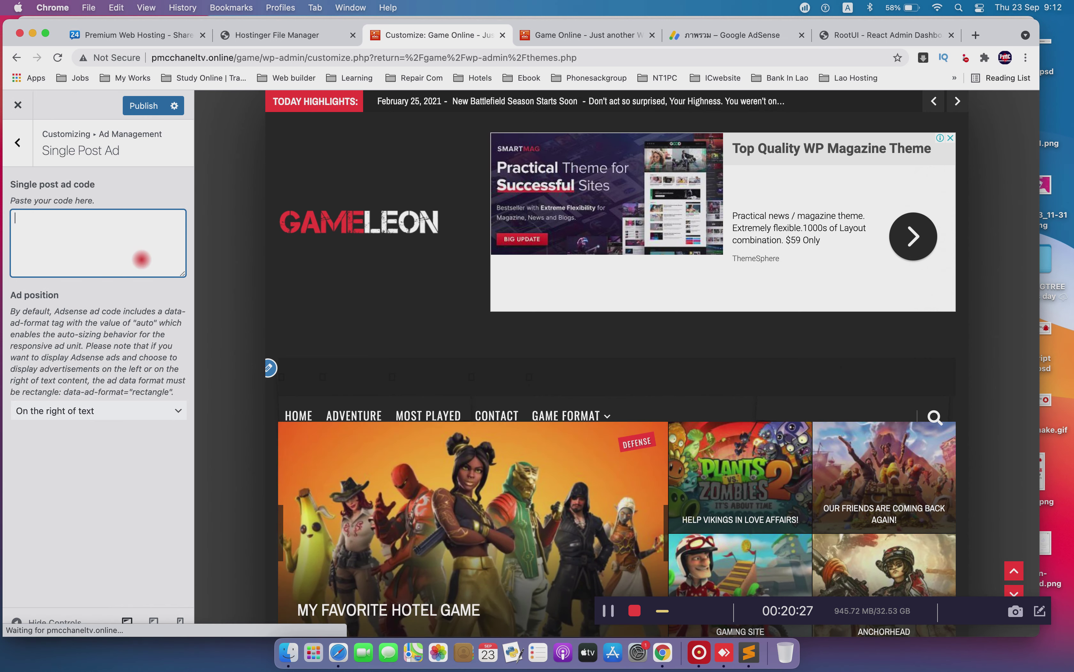
left_click(142, 106)
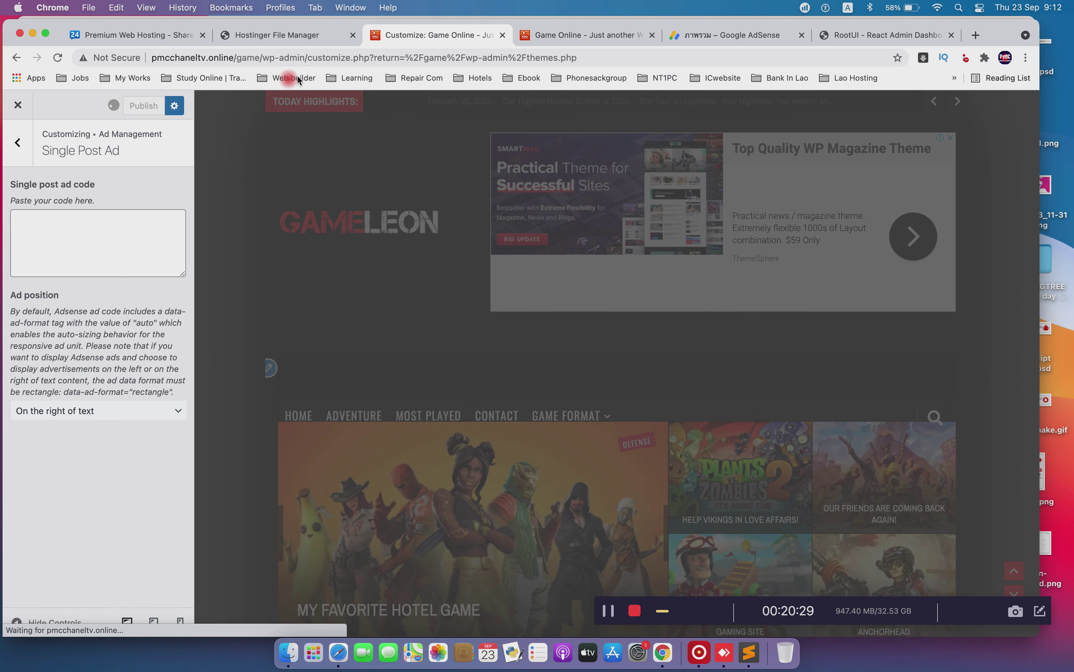
Reload the live game site's homepage and open the RootUI React Admin Dashboard post to check its ad areas
left_click(569, 35)
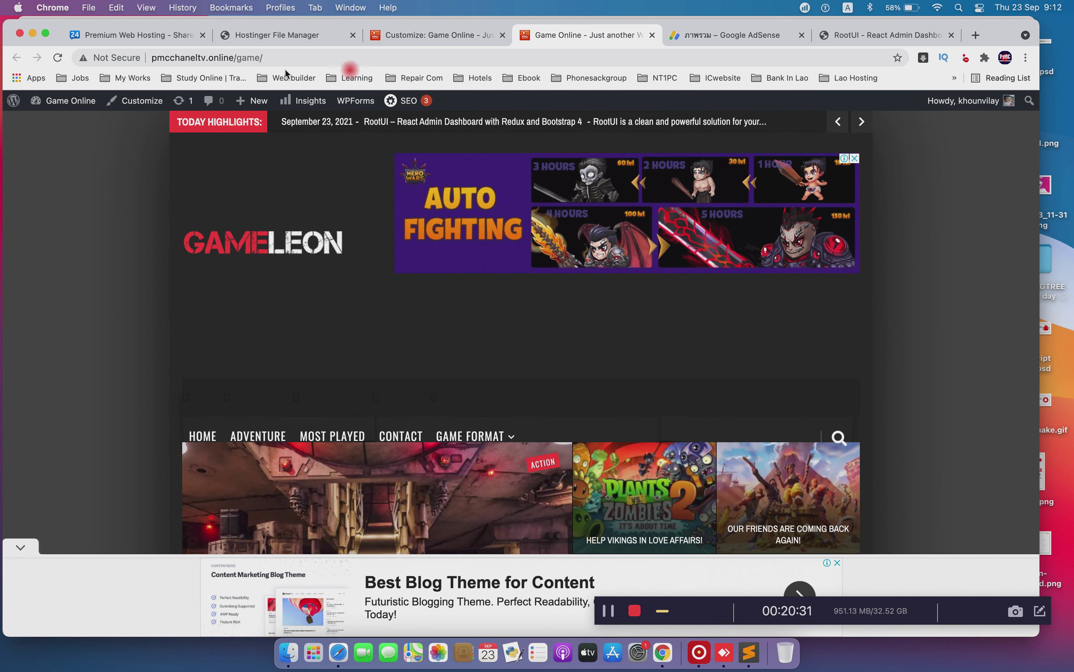
left_click(215, 241)
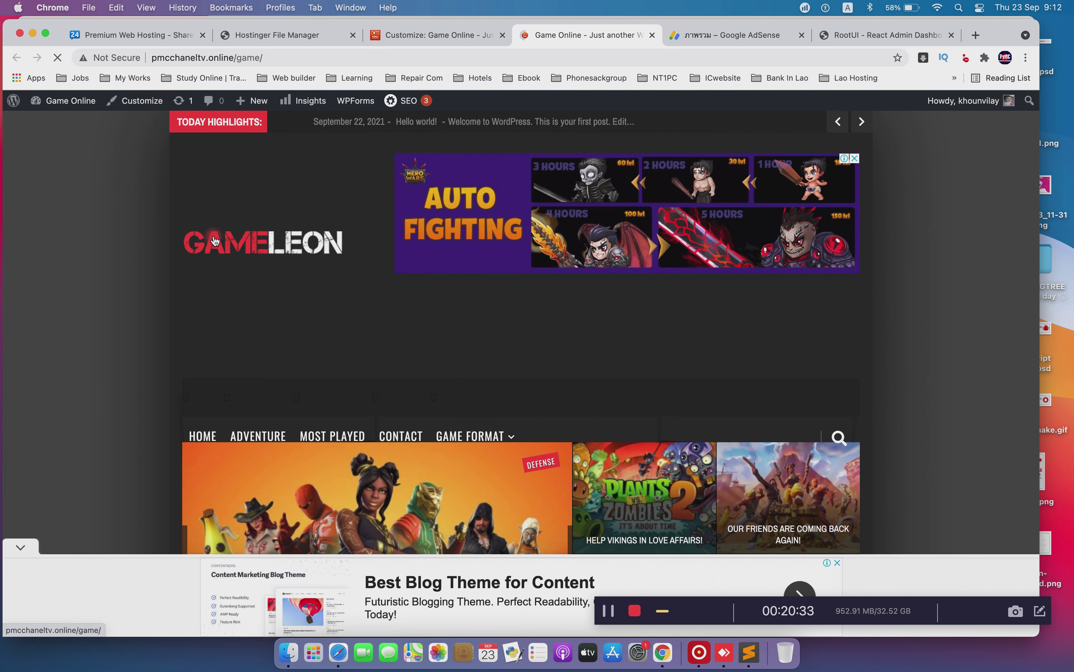
scroll(331, 310, "down", 10)
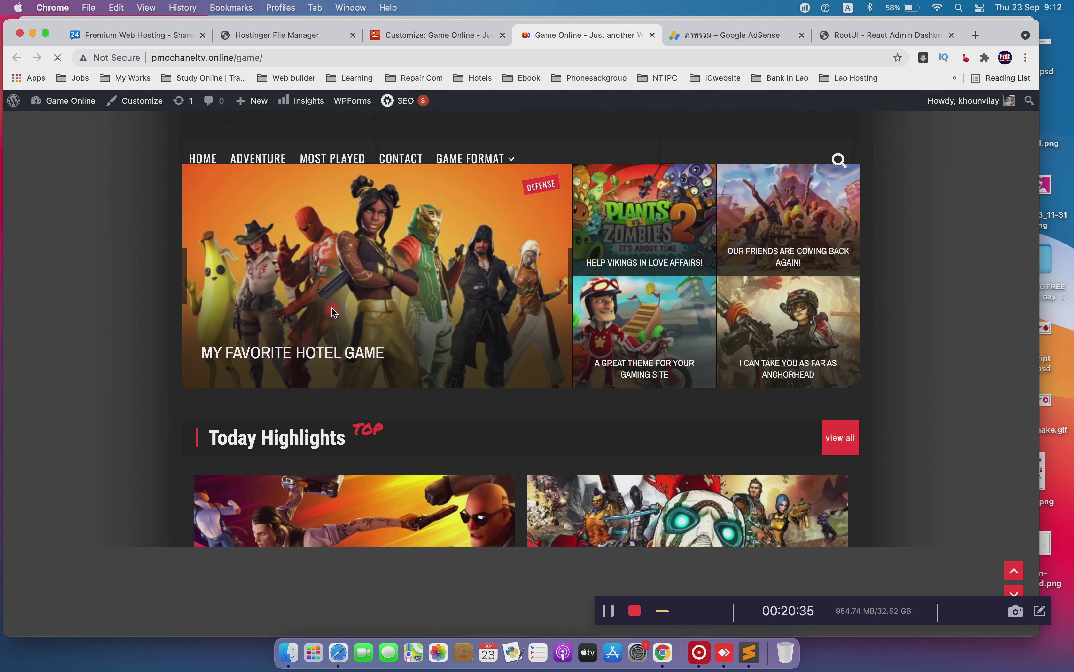
scroll(334, 313, "down", 5)
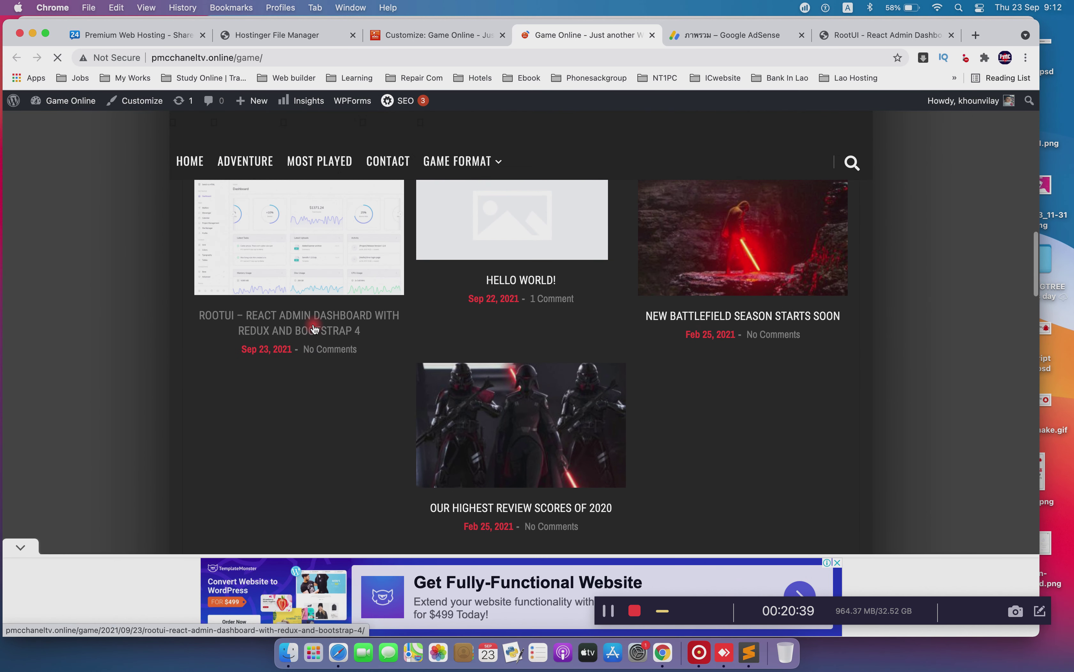
left_click(314, 329)
scroll(398, 335, "down", 10)
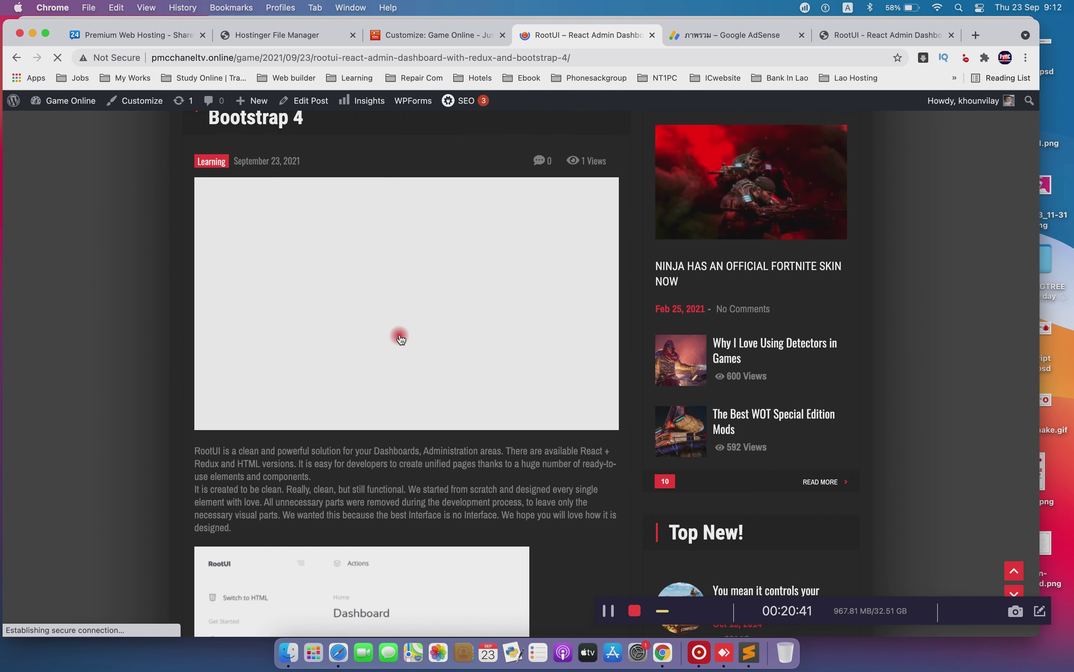
scroll(528, 380, "down", 4)
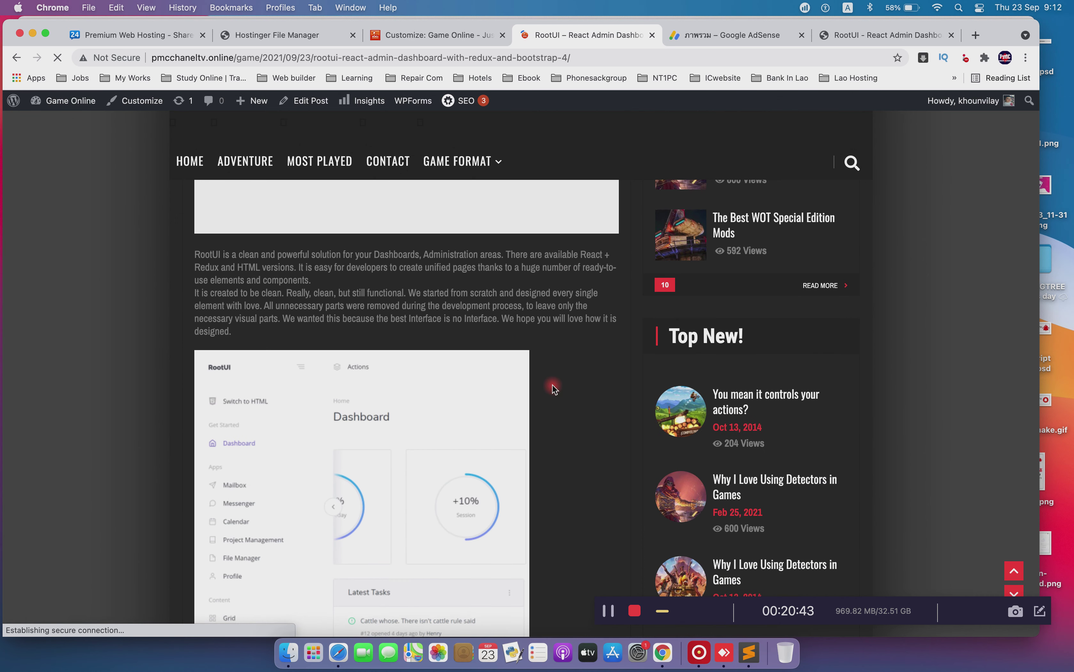
scroll(533, 373, "up", 6)
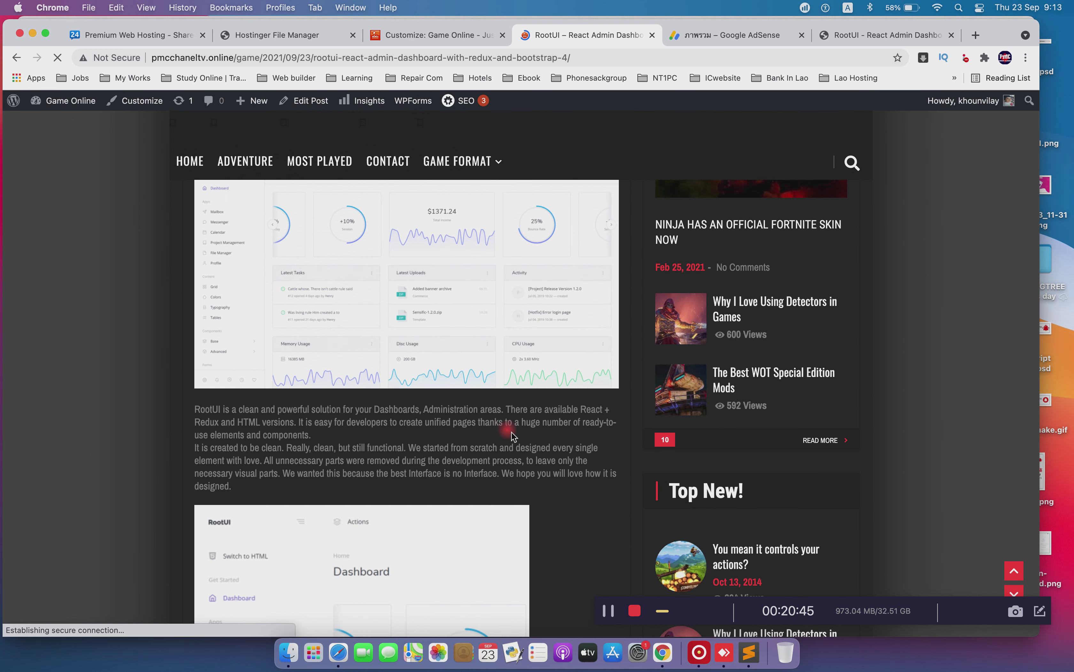
In Google AdSense, name the new display ad unit with the copied heading "ตัวอย่างโฆษณาแบบดิสเพลย์"
left_click(411, 37)
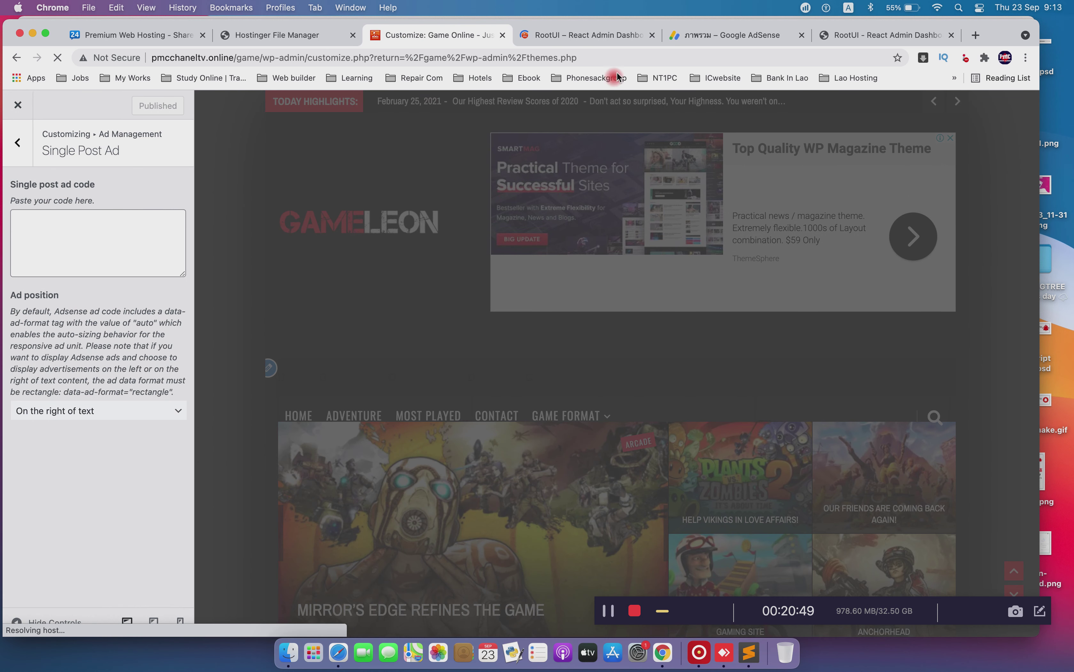
left_click(696, 34)
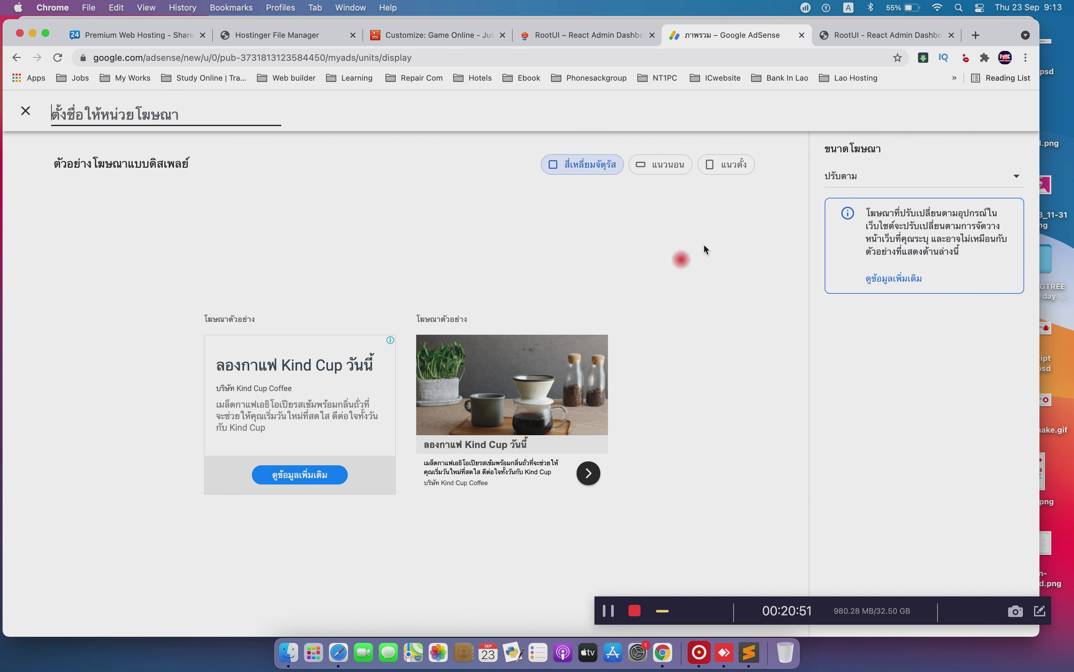
triple_click(154, 164)
key("super+c")
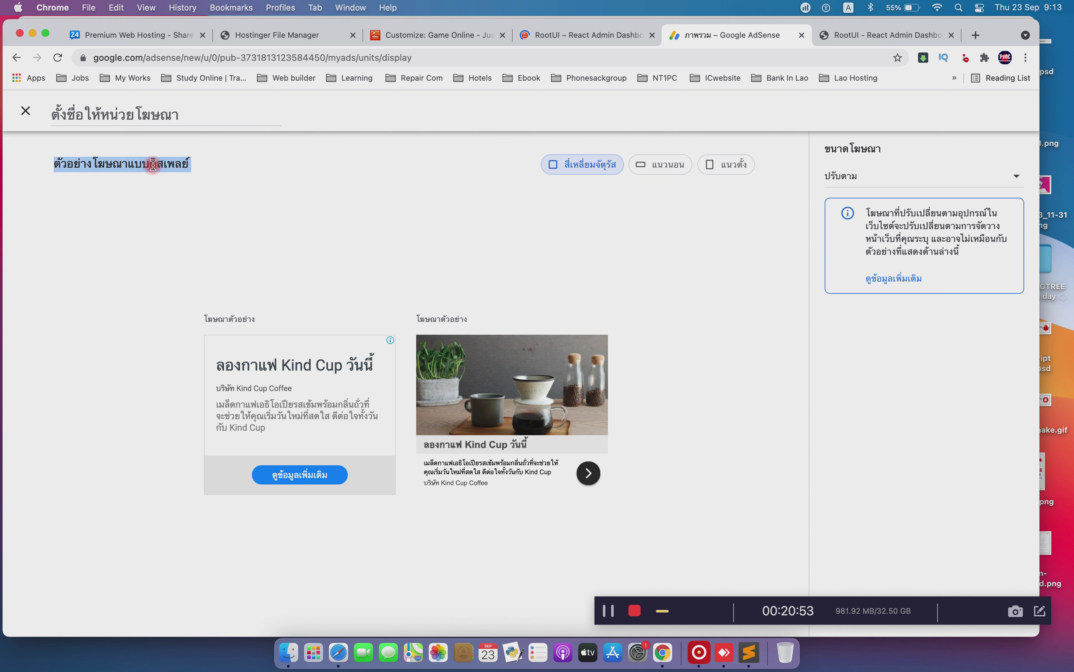
left_click(152, 110)
key("super+v")
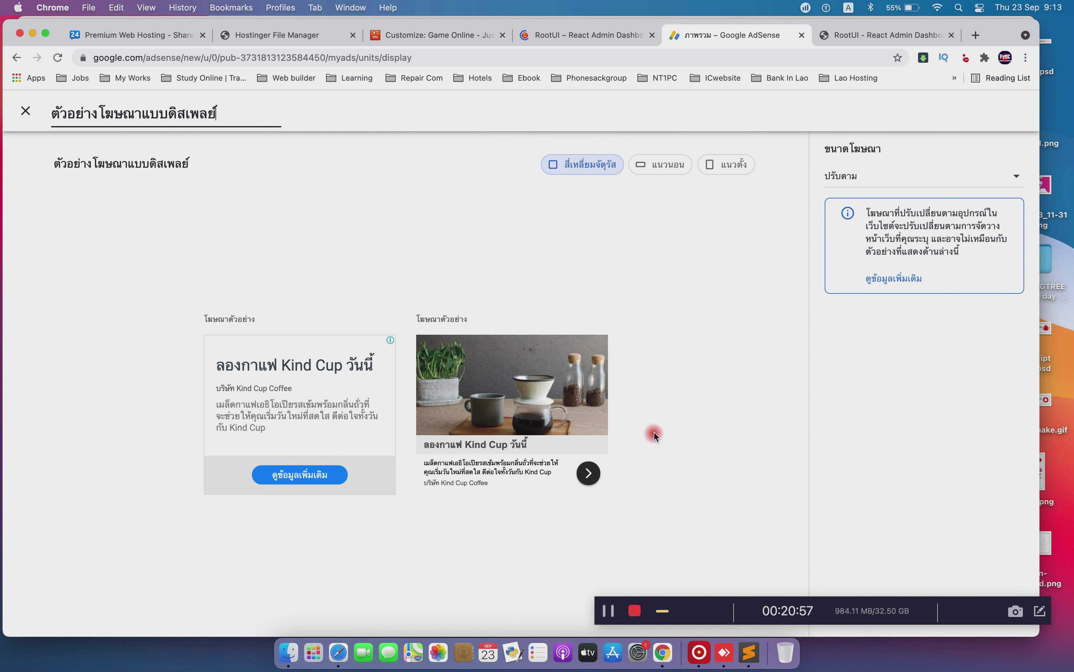
Create the responsive display ad unit under the name "ตัวอย่างโฆษณาแบบดิสเพลย์_1"
left_click_drag(948, 616, 946, 571)
left_click(955, 613)
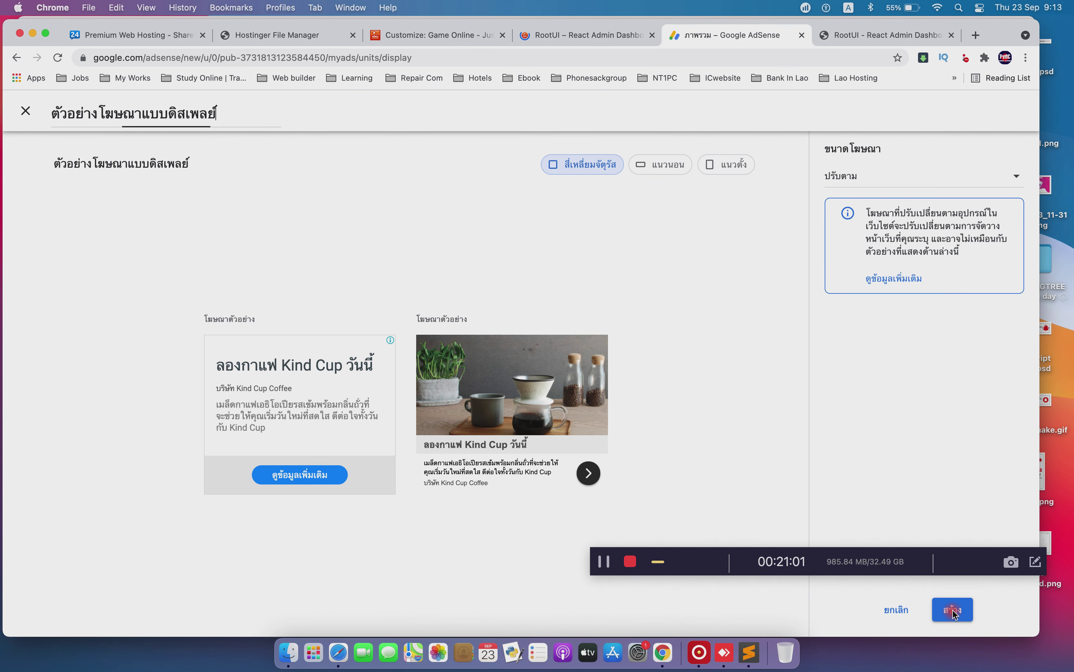
left_click(909, 600)
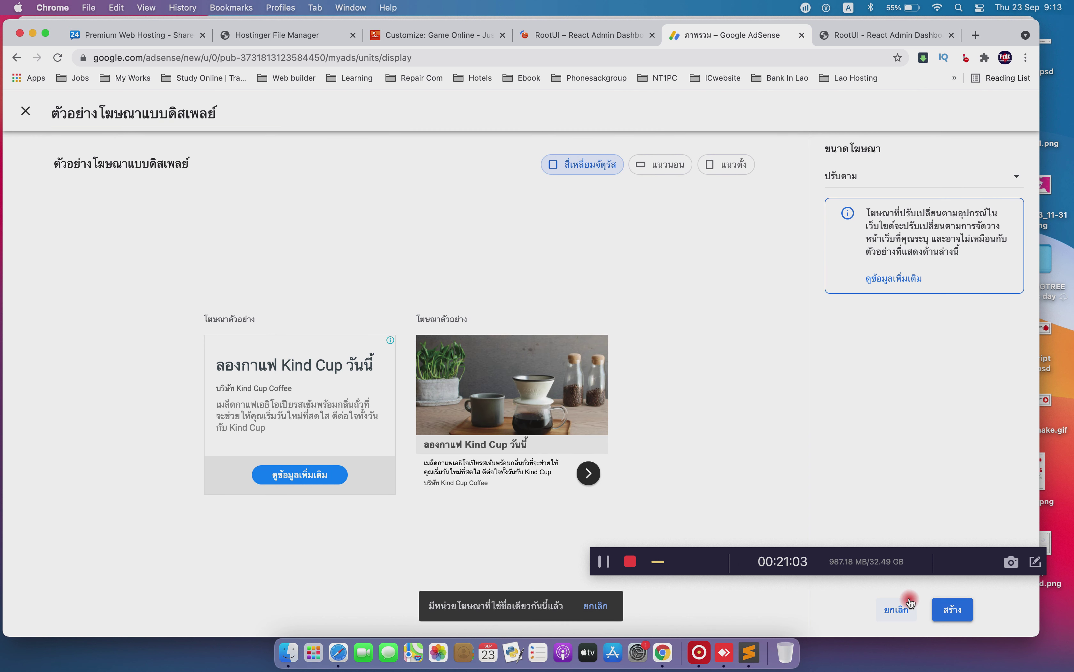
left_click(954, 609)
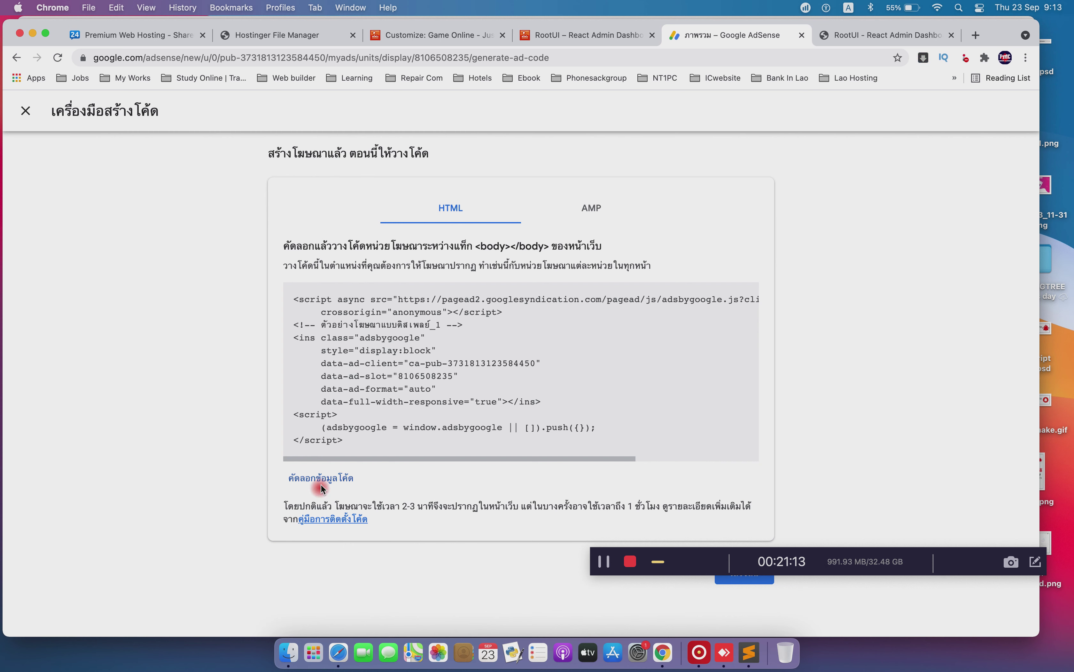
Copy the new ad unit's HTML code and finish the ad unit setup
left_click(323, 481)
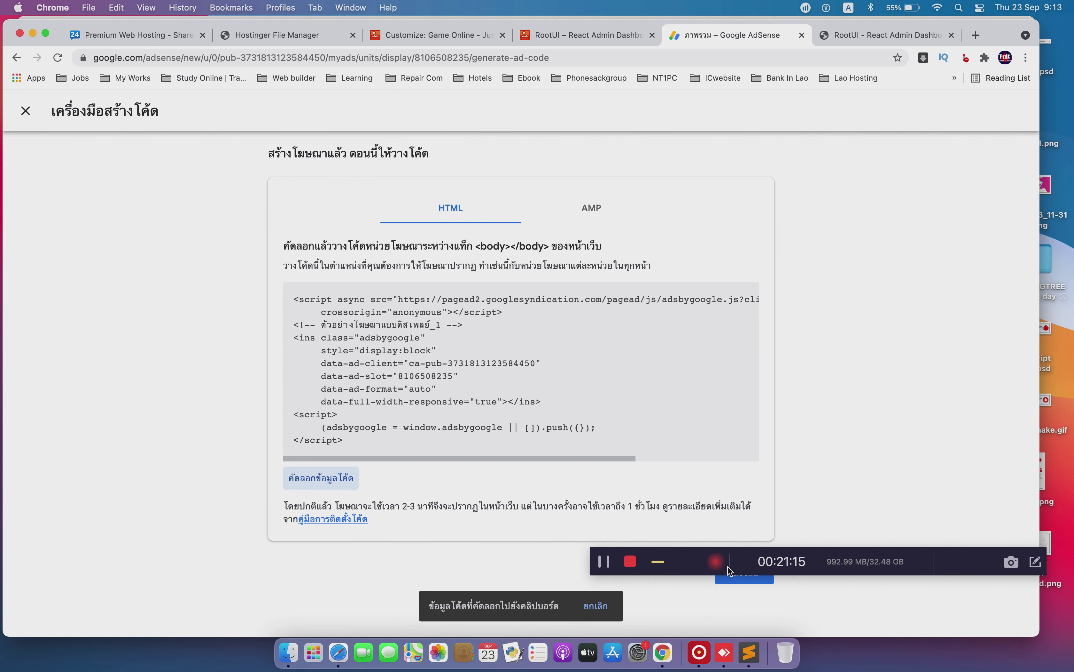
left_click_drag(741, 571, 736, 532)
left_click(739, 572)
left_click(739, 574)
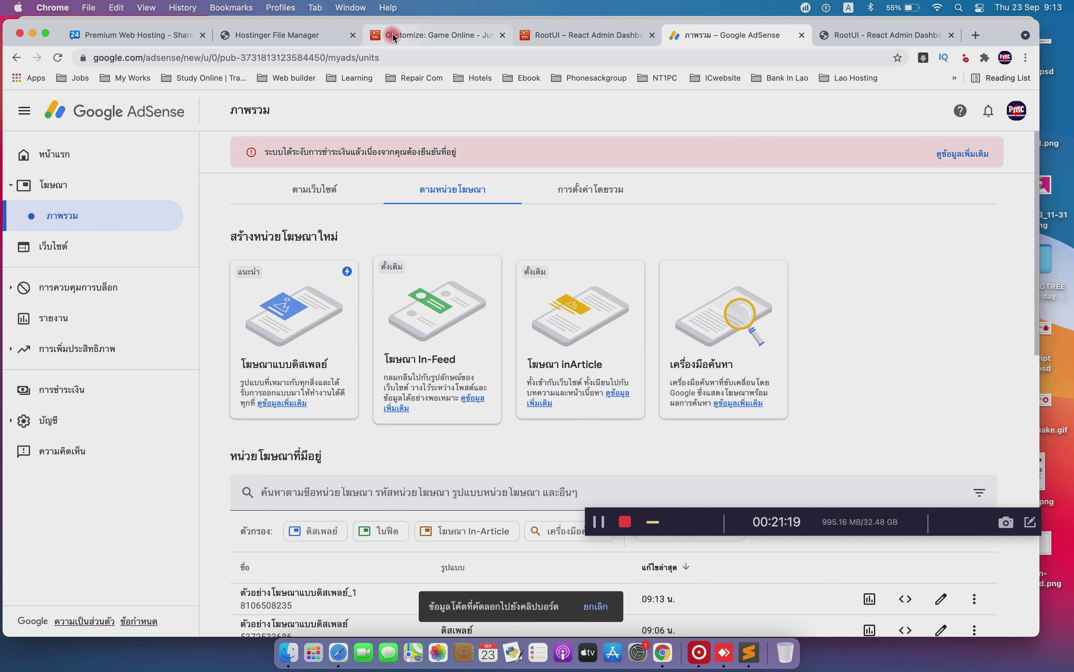
Paste the copied AdSense code as the single post ad code in the site customizer and publish it
left_click(393, 36)
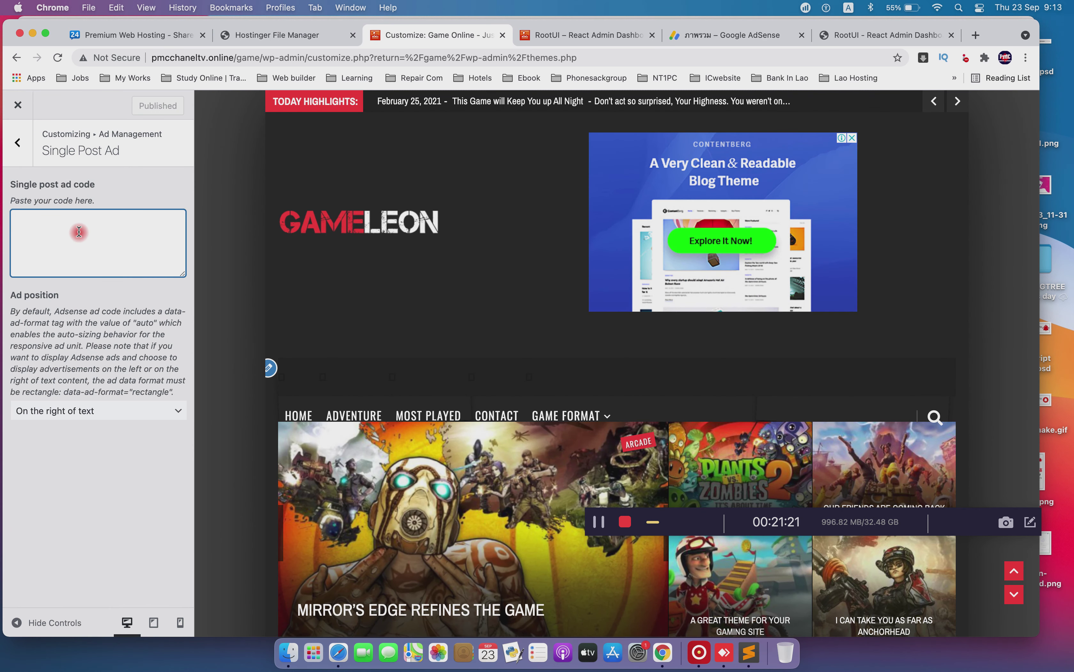
key("super+v")
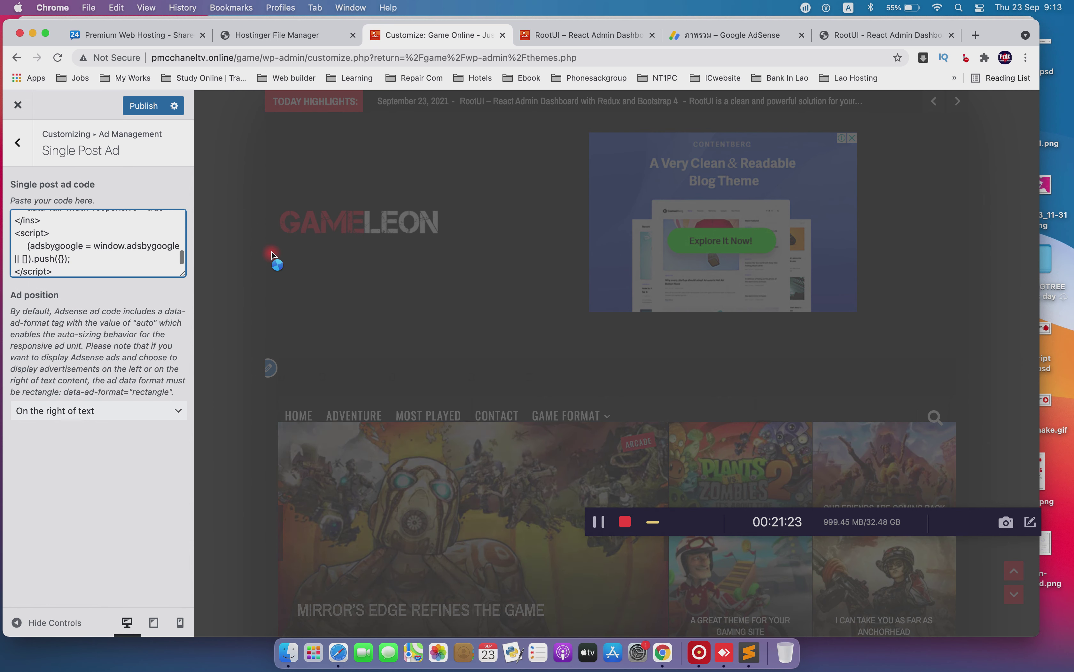
left_click(144, 106)
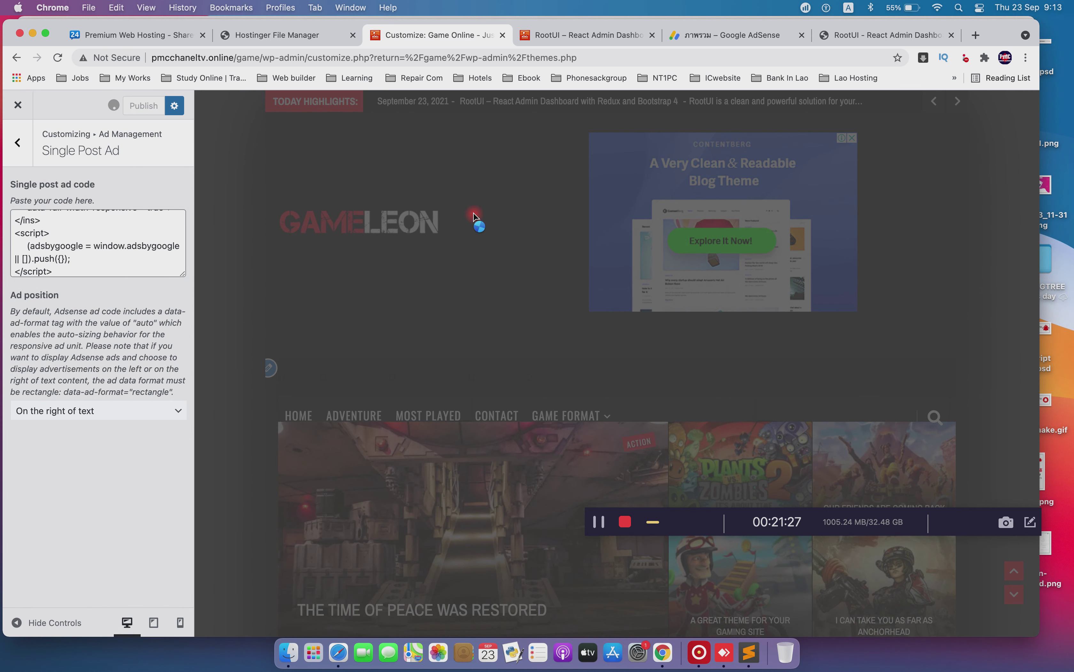
scroll(473, 217, "down", 6)
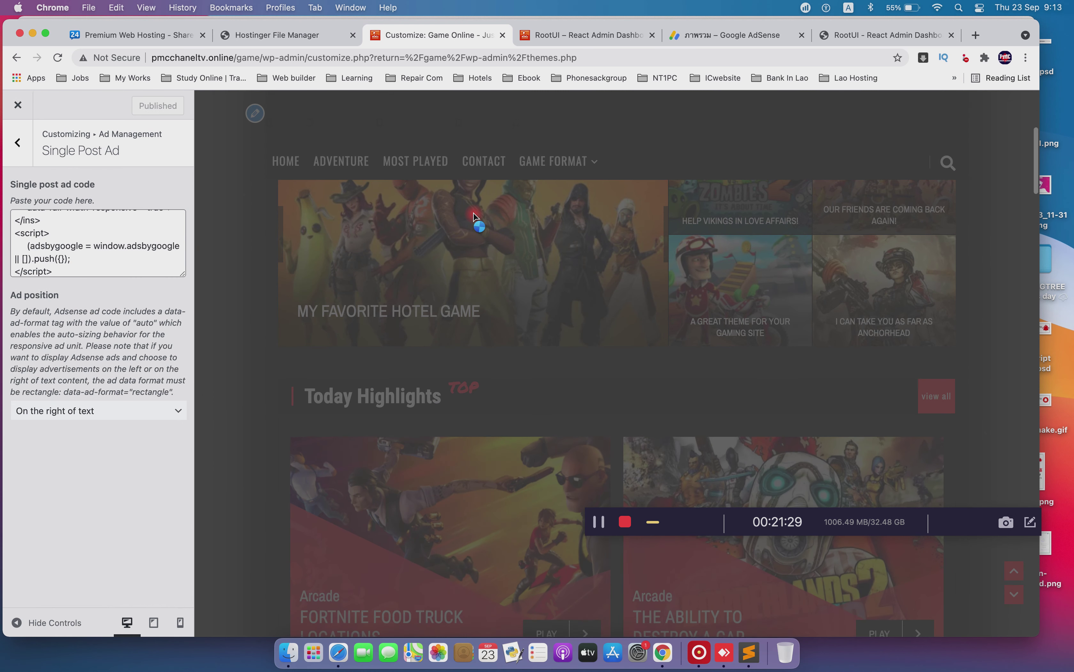
Reload the published RootUI post page and check the article from top to footer for the single post ad
scroll(473, 217, "down", 8)
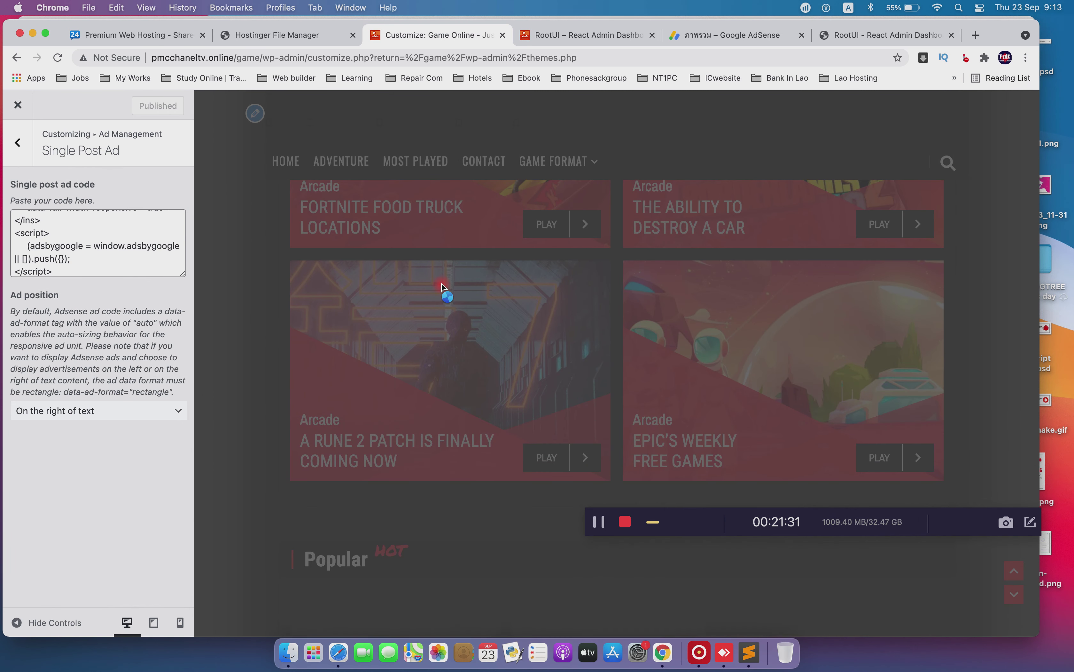
left_click(458, 362)
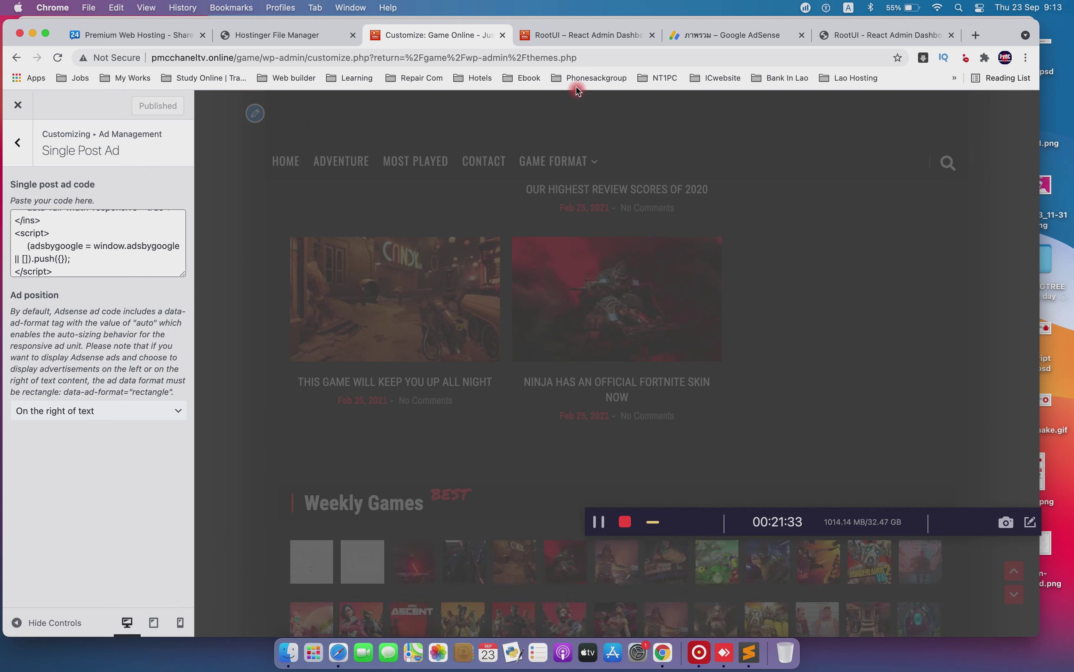
left_click(561, 36)
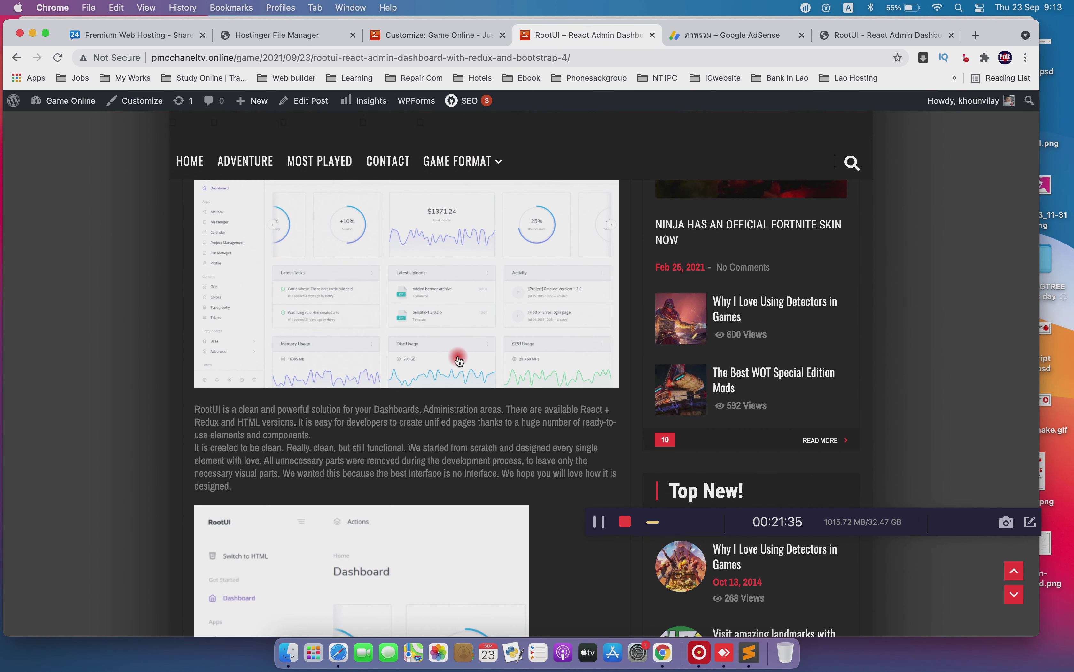
left_click(57, 58)
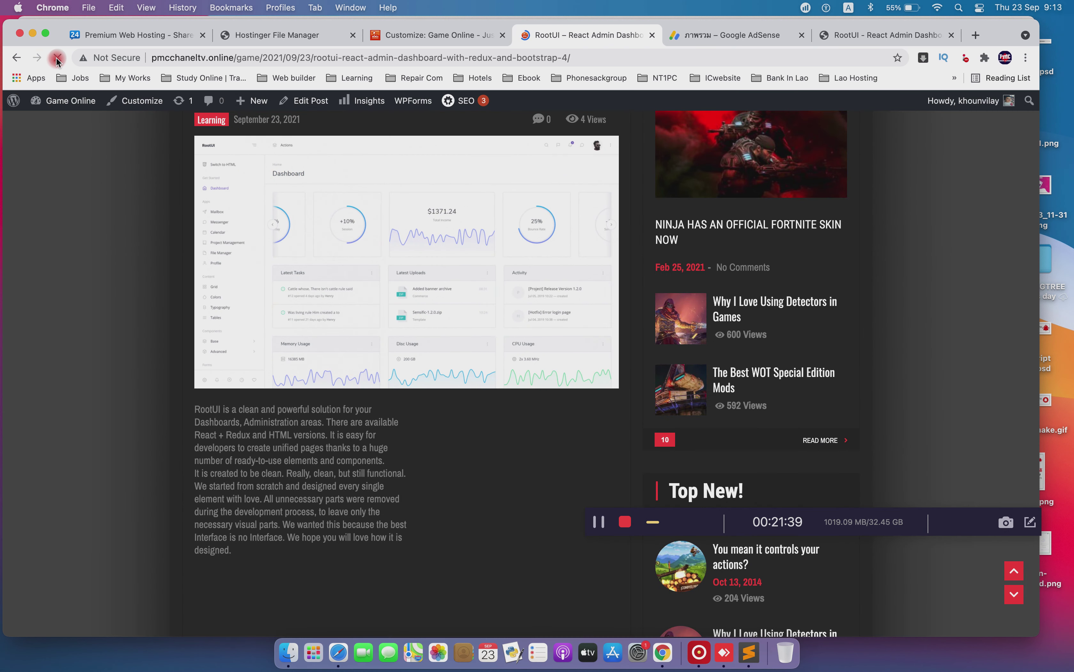
scroll(491, 442, "down", 3)
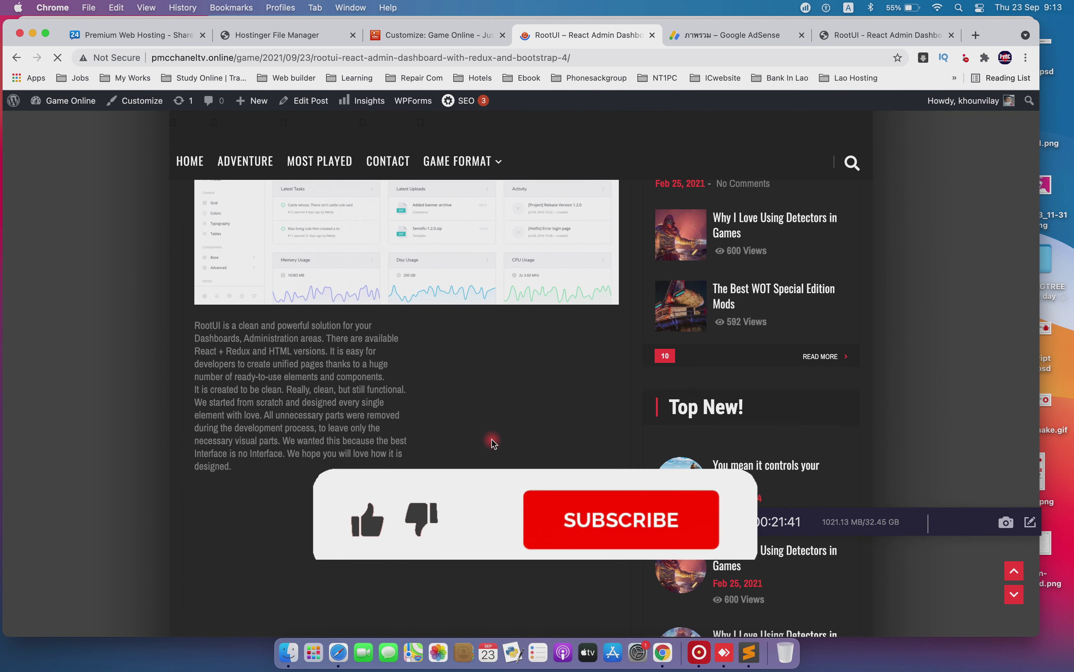
scroll(492, 442, "down", 6)
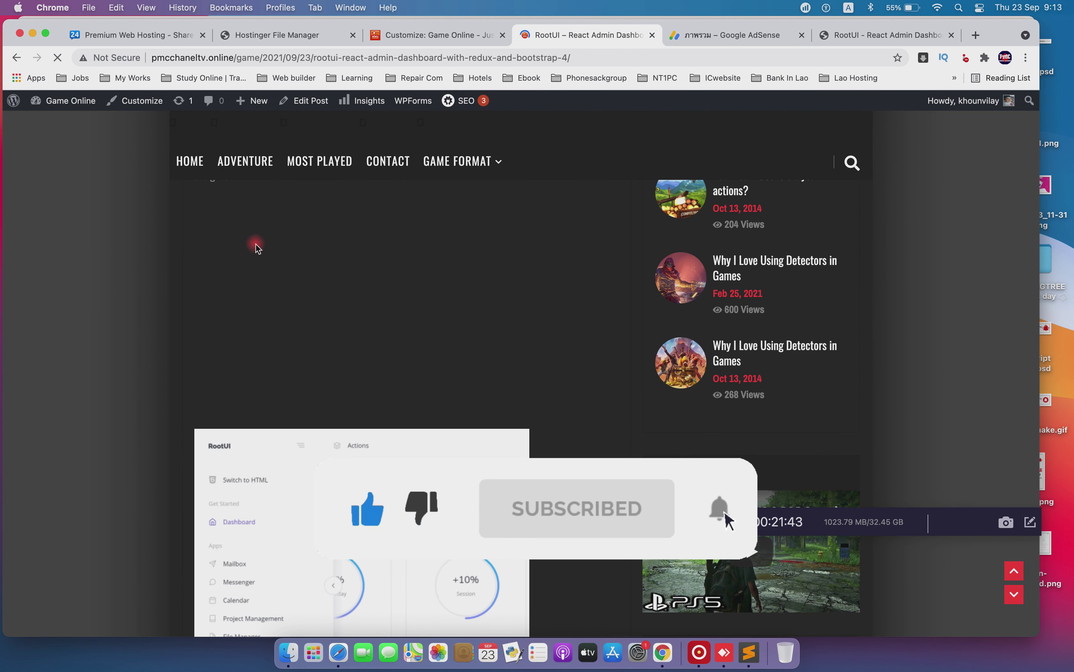
scroll(568, 329, "down", 6)
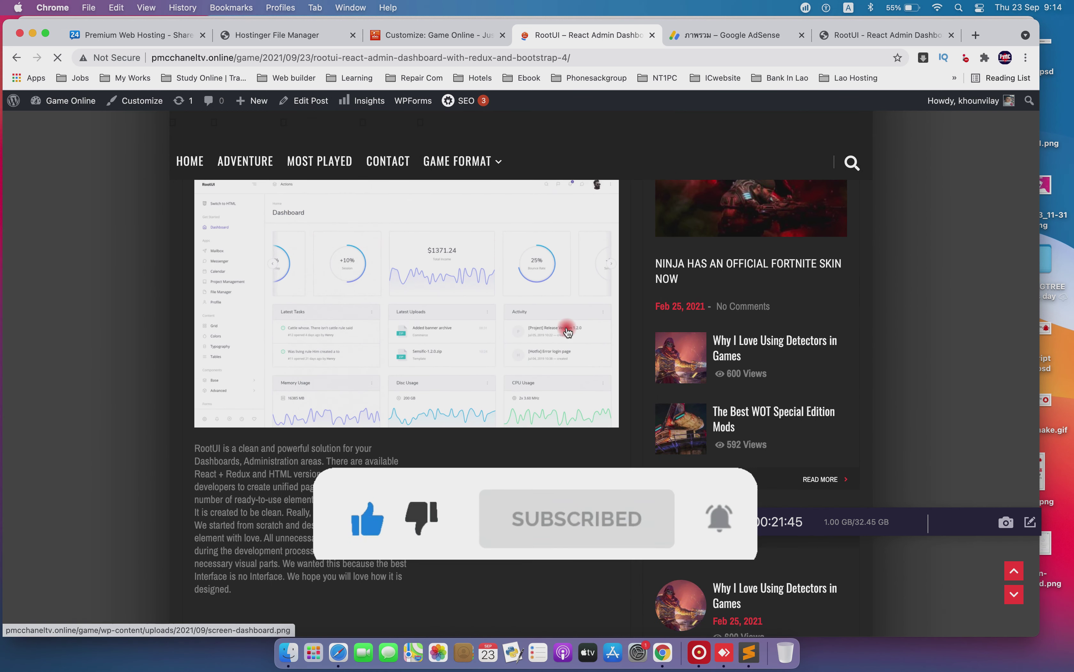
scroll(567, 331, "down", 10)
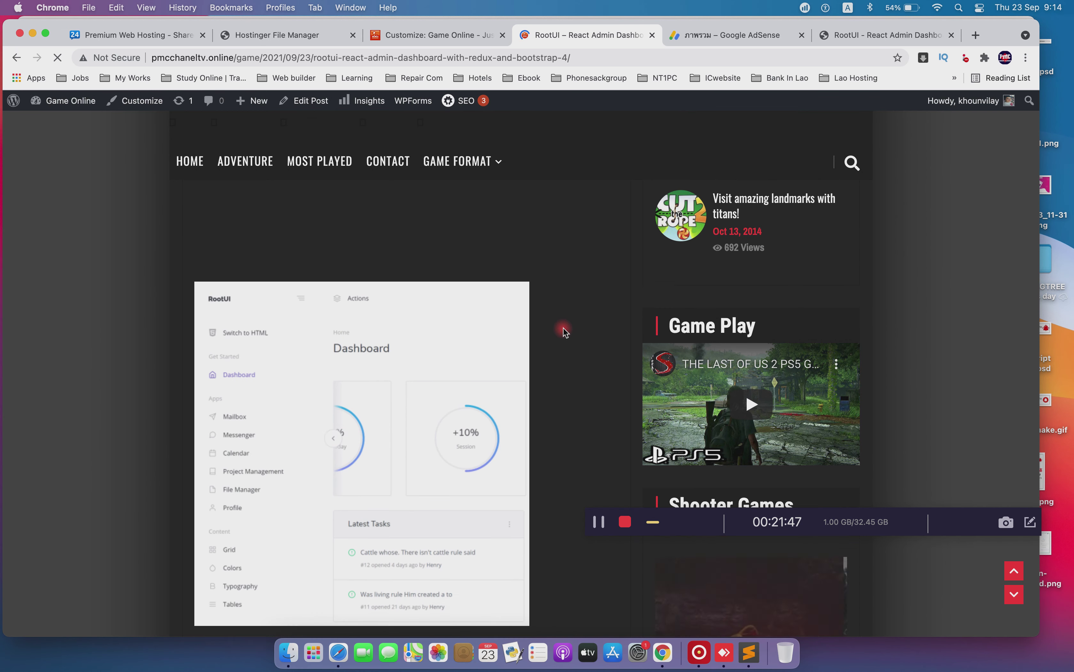
scroll(563, 331, "down", 14)
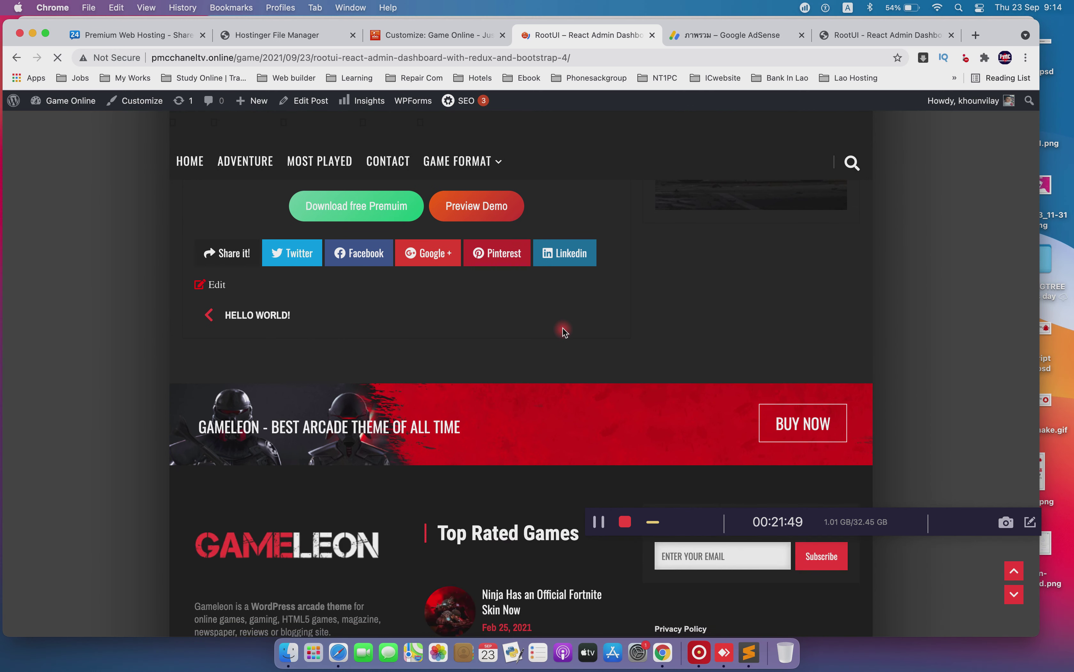
scroll(562, 331, "up", 5)
scroll(562, 326, "up", 15)
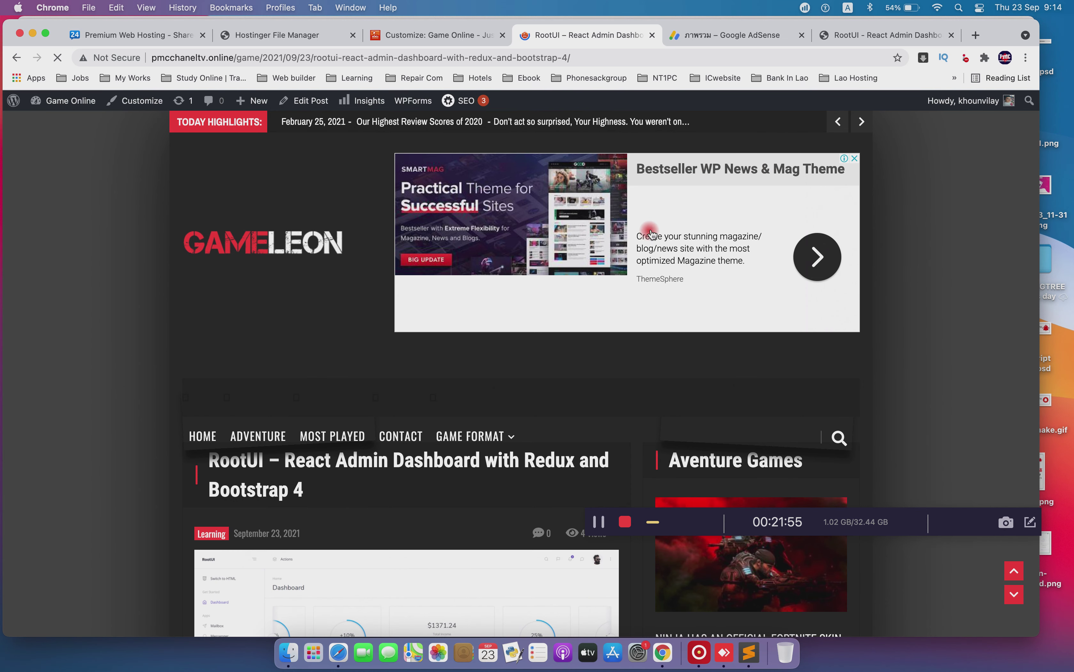
scroll(475, 218, "down", 10)
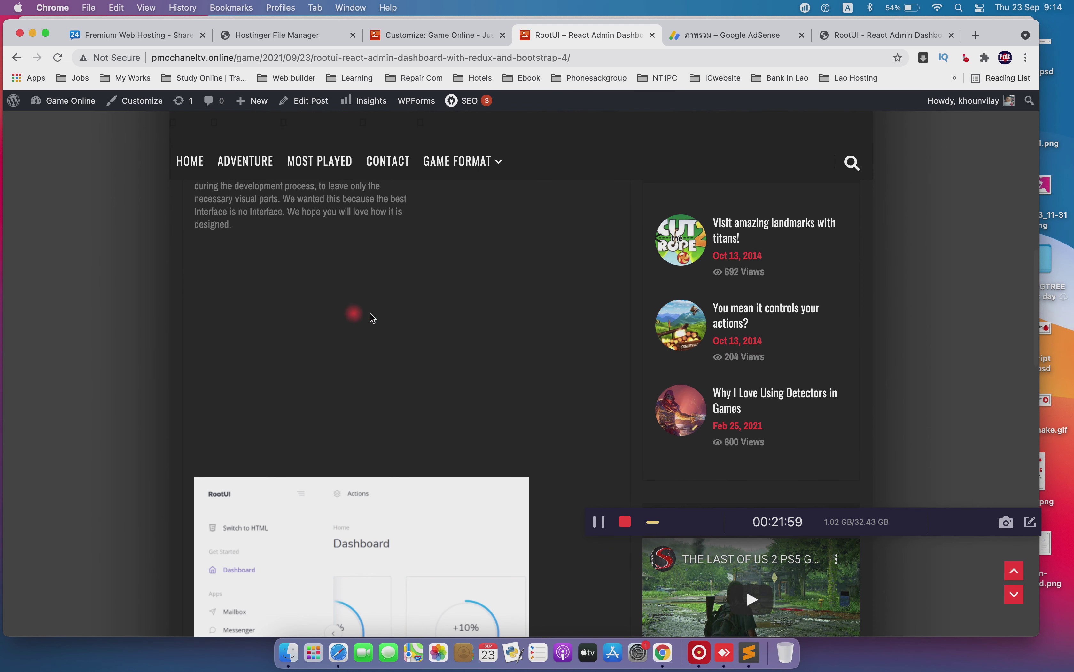
Reload the RootUI post once more and examine the ad placement beside the article text
left_click(60, 61)
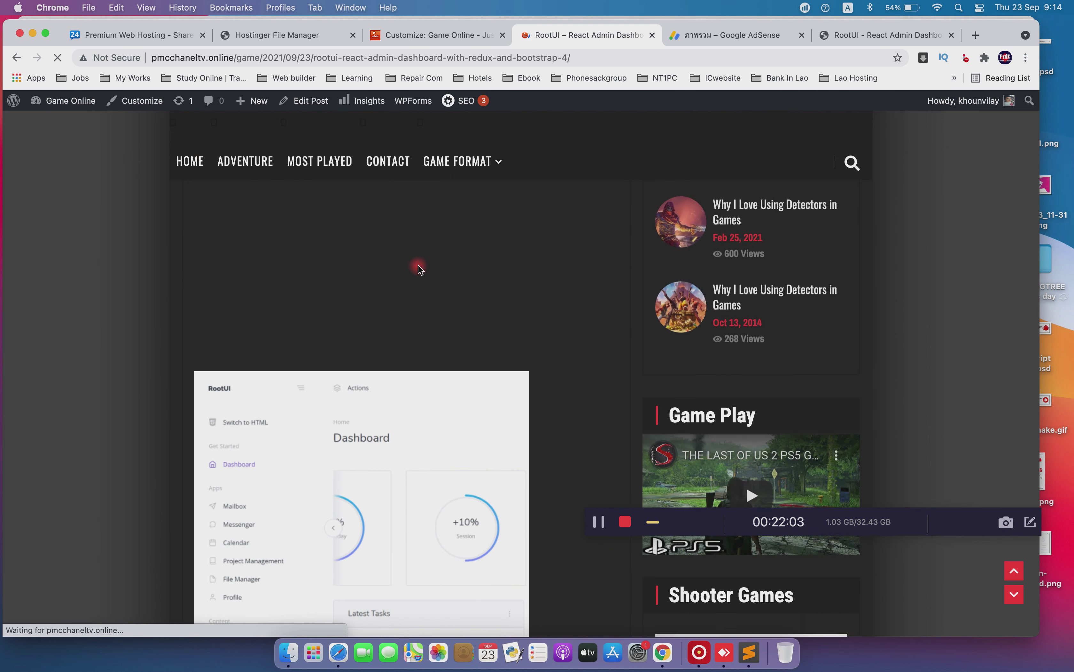
scroll(420, 268, "up", 10)
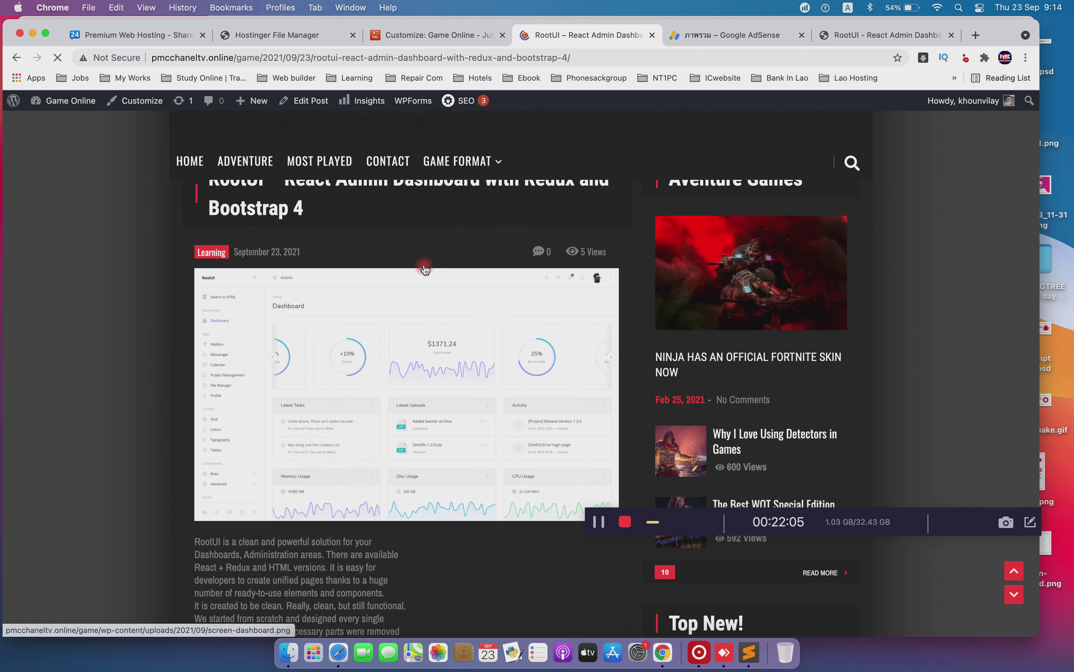
scroll(438, 267, "down", 5)
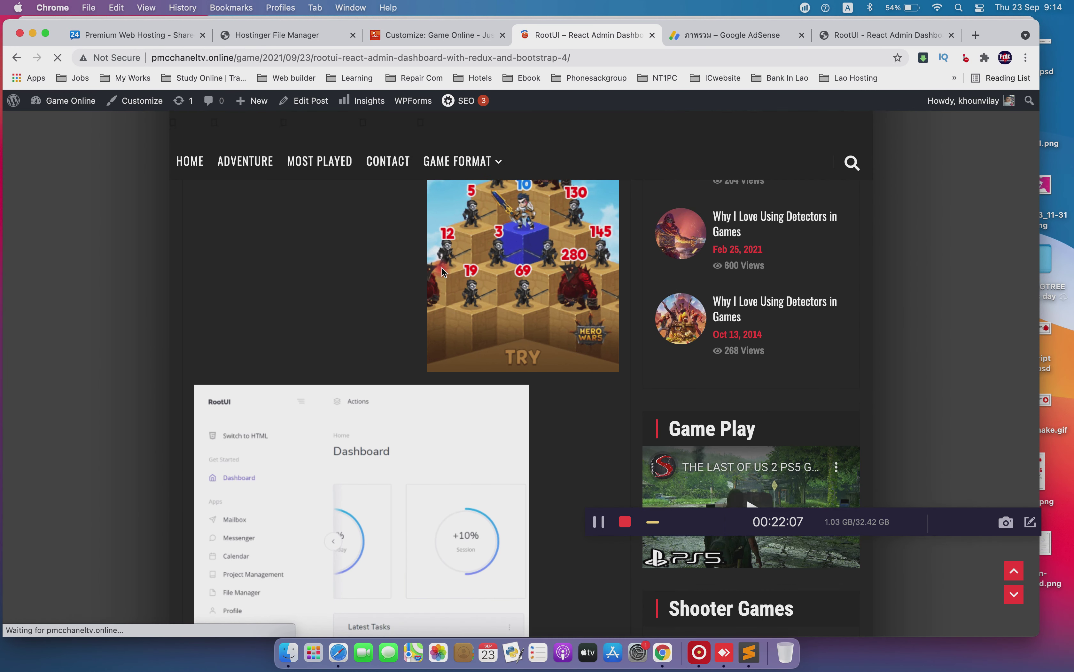
scroll(492, 263, "up", 5)
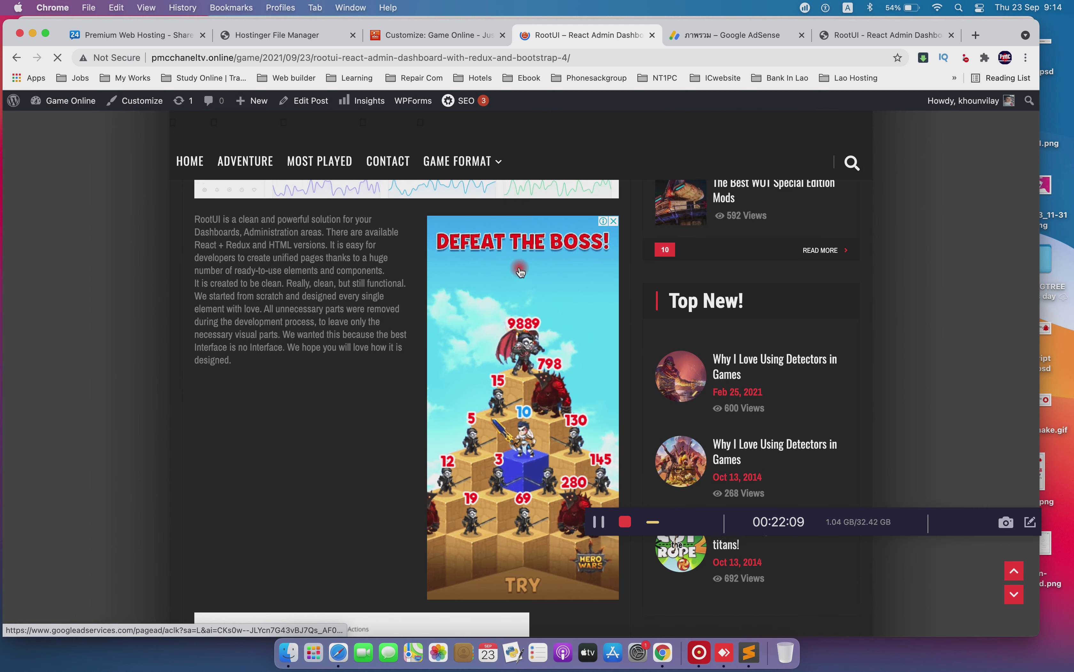
scroll(554, 314, "down", 7)
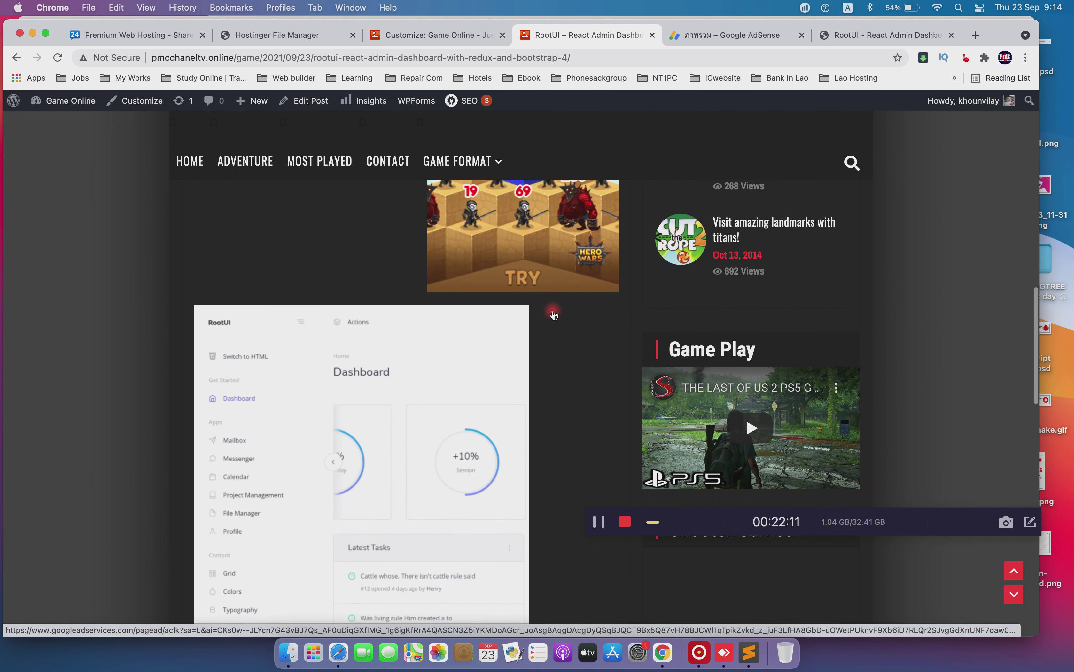
scroll(554, 314, "down", 7)
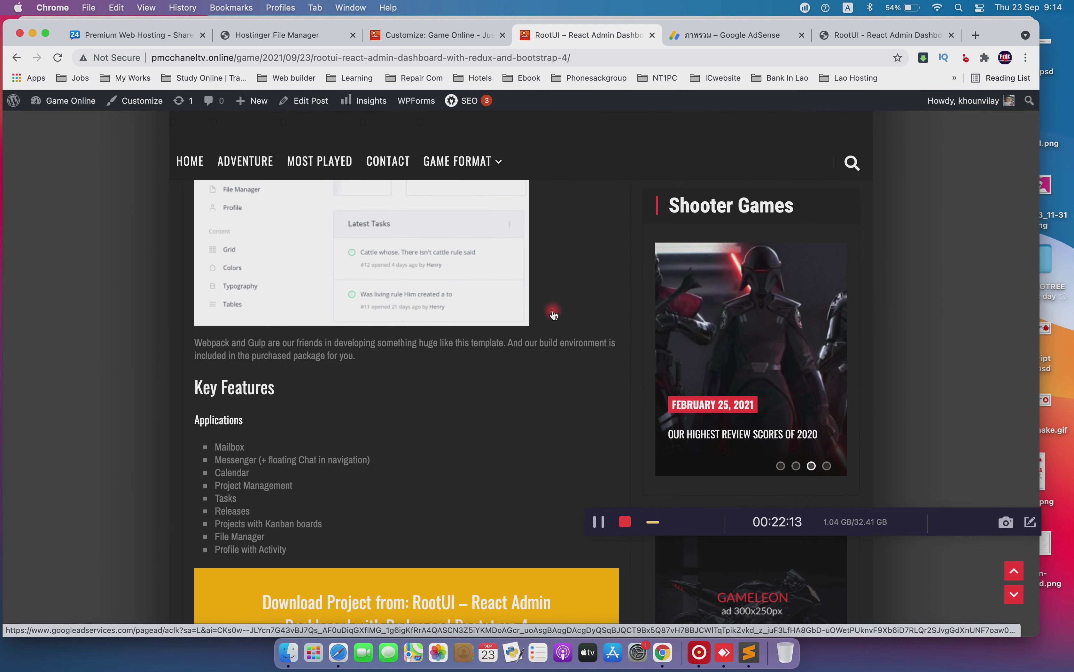
scroll(554, 314, "up", 2)
In Google AdSense, copy the HTML code of the existing display ad unit "แบบดิสเพลย์ 728x450"
left_click(433, 35)
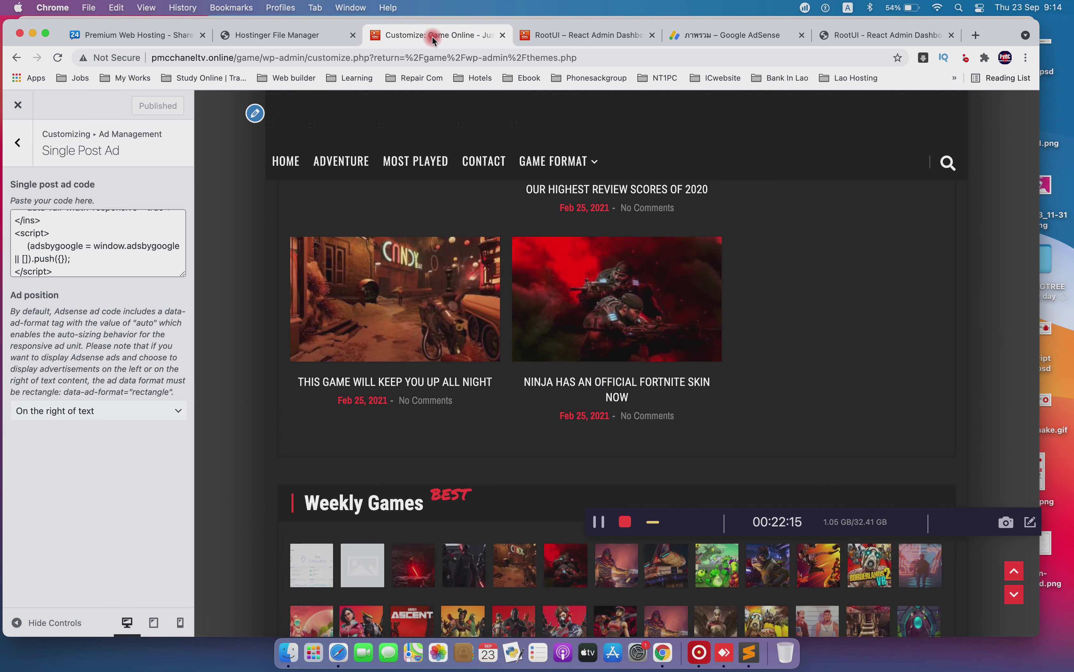
left_click(727, 40)
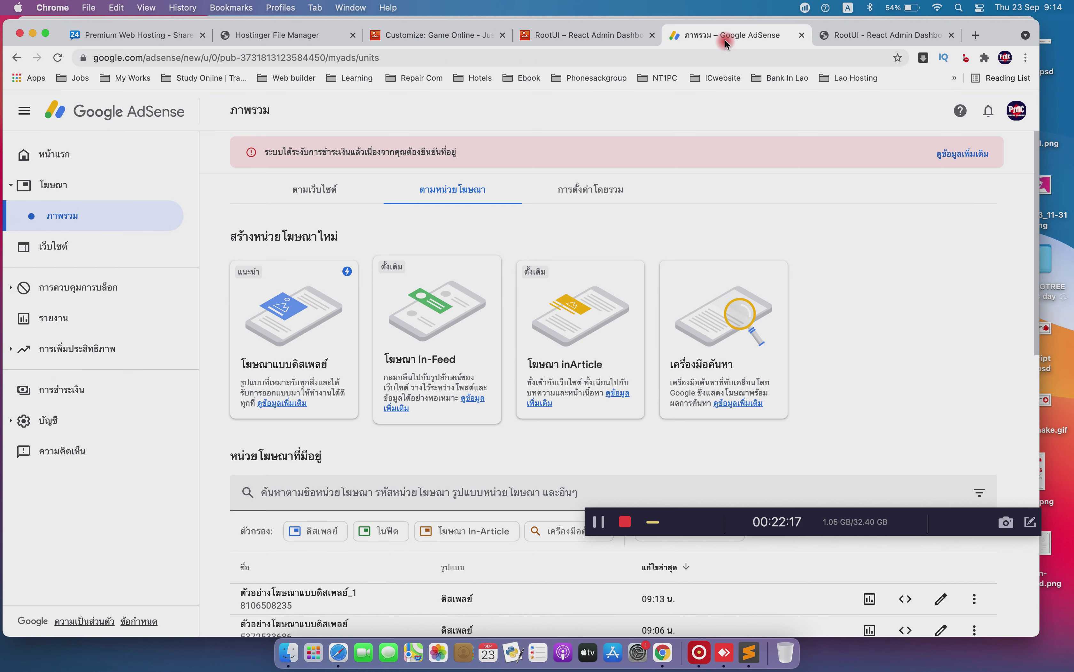
scroll(371, 552, "down", 5)
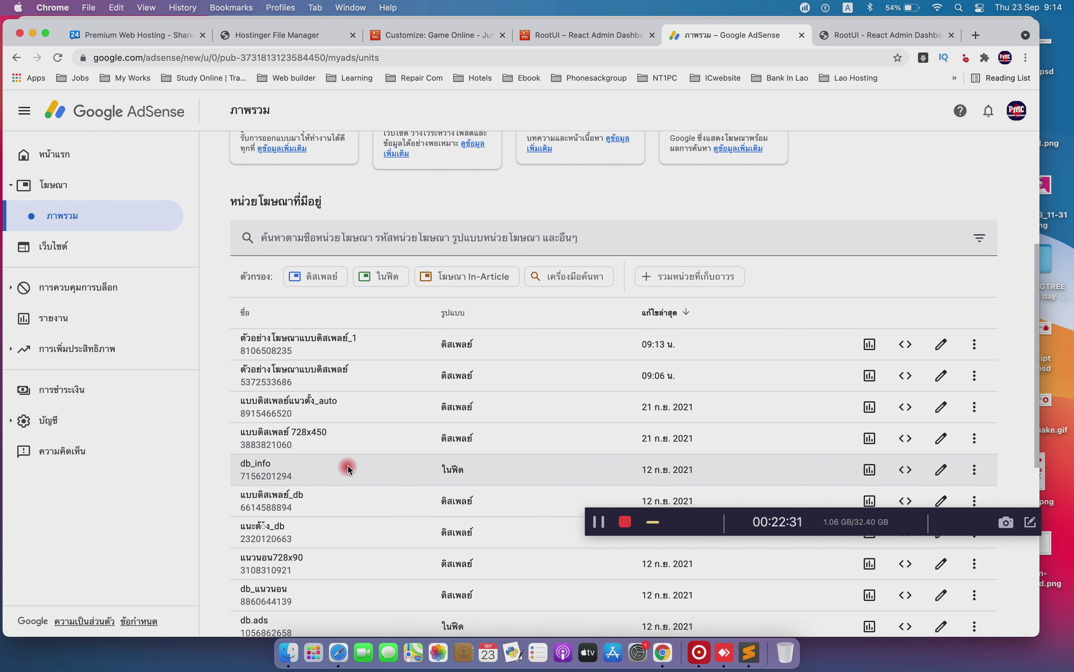
scroll(348, 465, "down", 1)
scroll(347, 464, "down", 3)
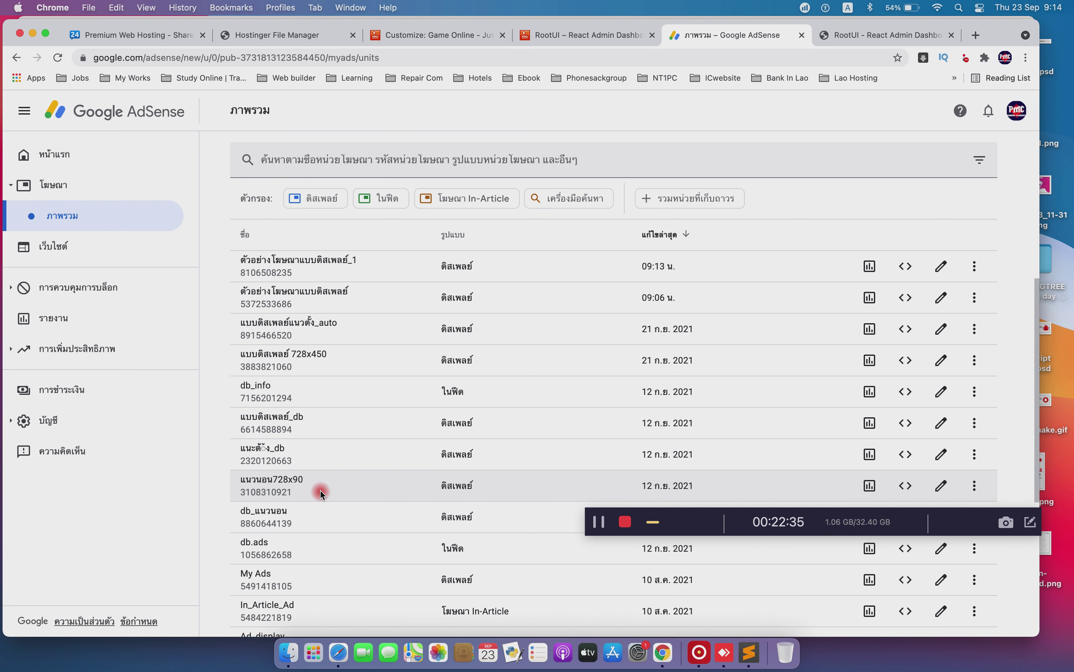
scroll(445, 319, "down", 1)
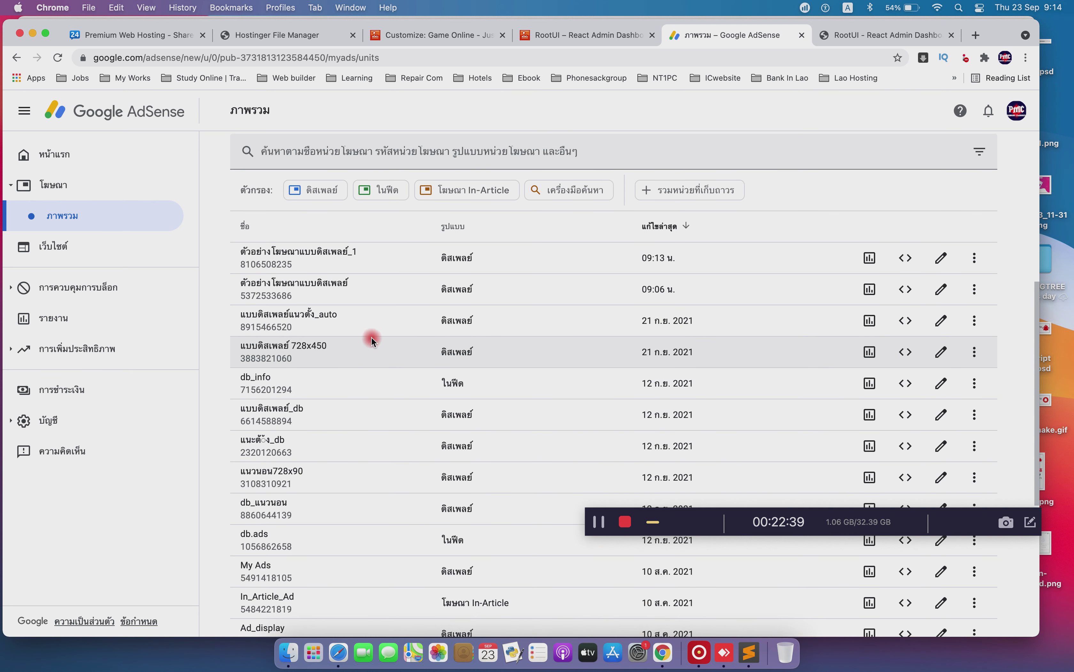
left_click(904, 353)
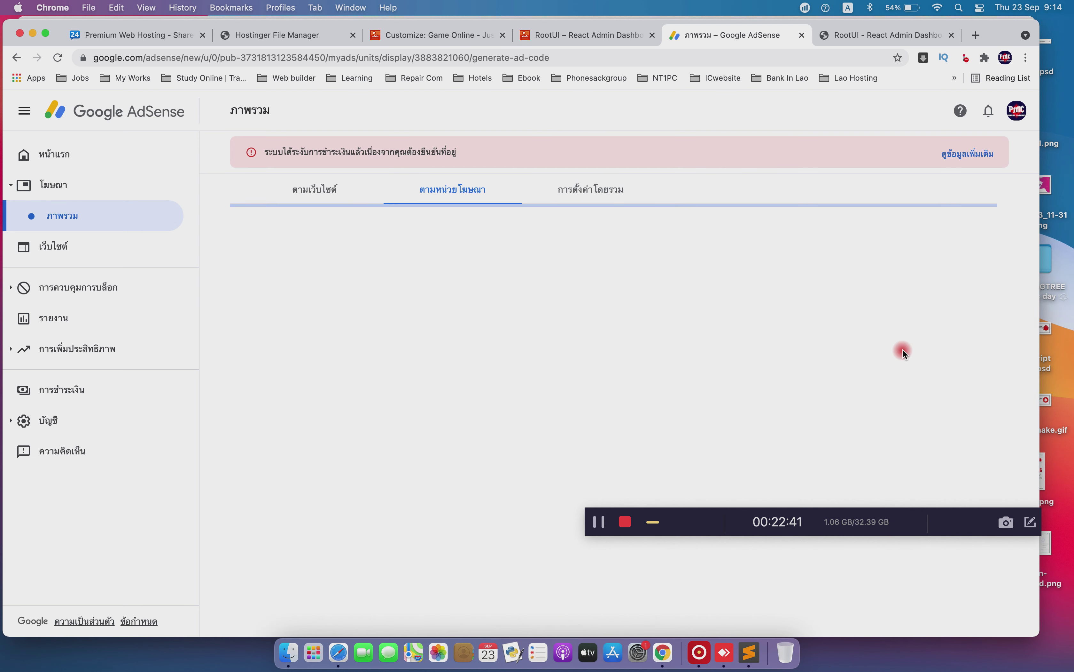
left_click(346, 423)
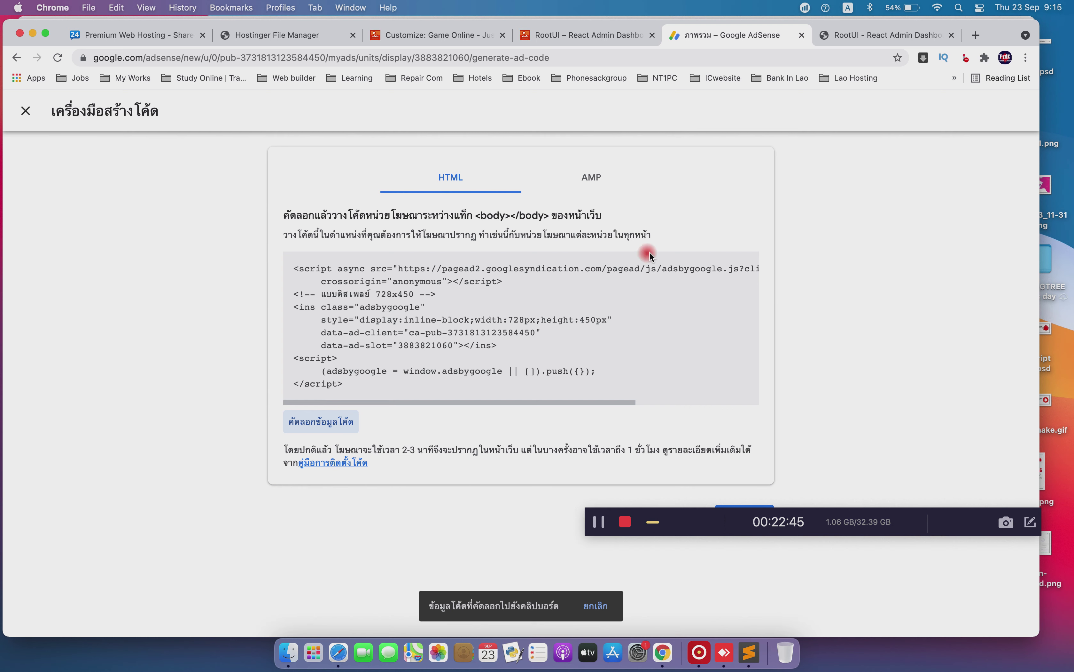
left_click_drag(821, 526, 819, 579)
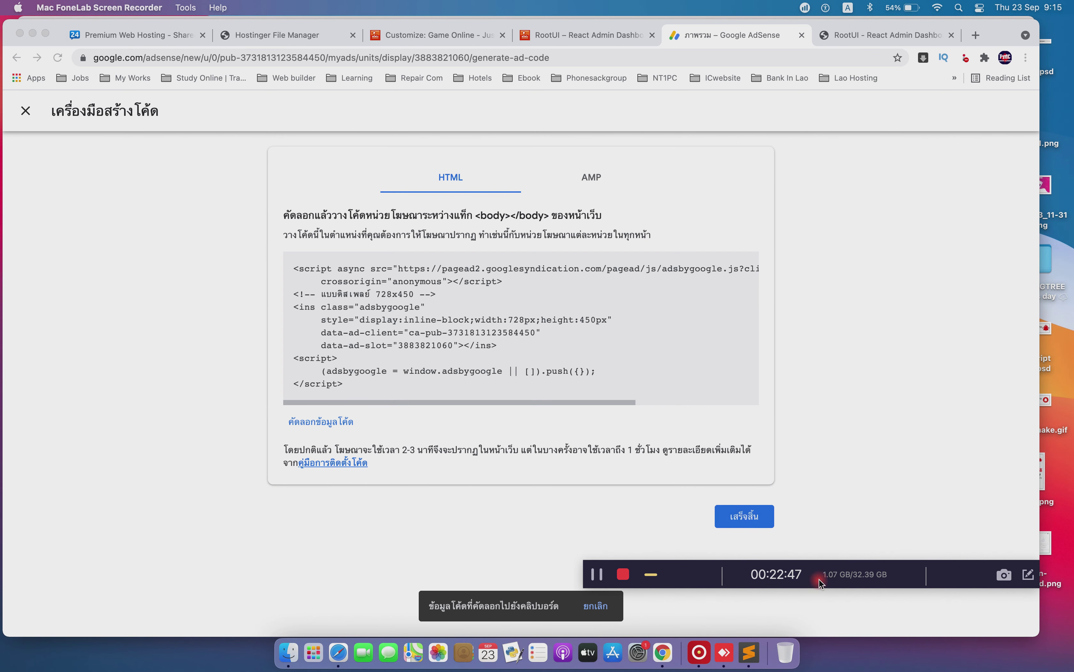
left_click(736, 518)
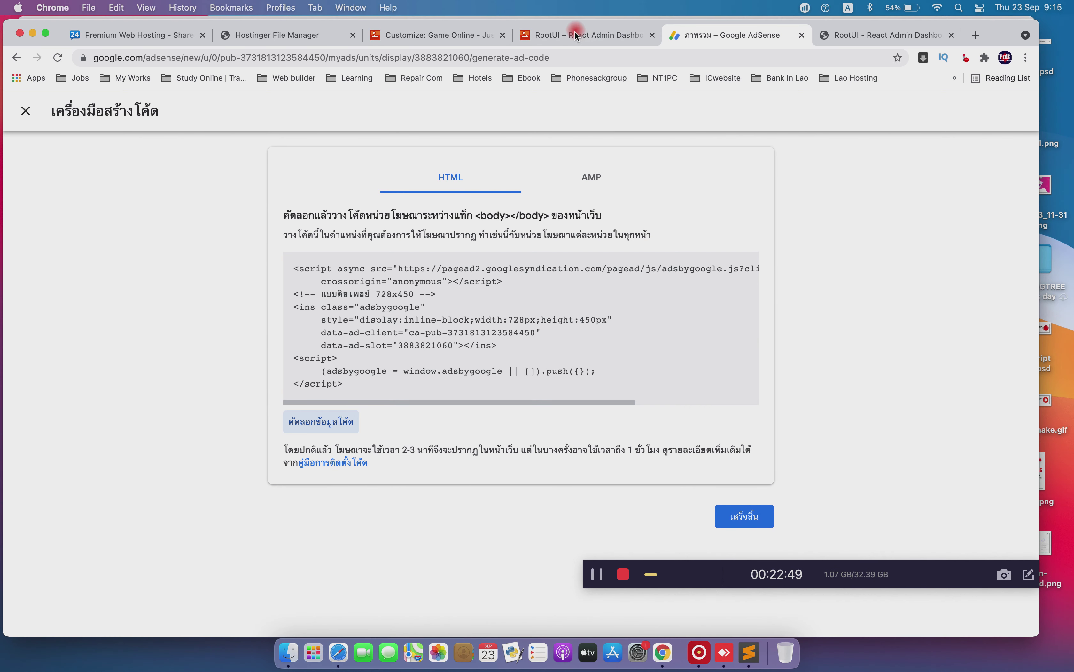
In the site customizer, replace the single post ad code with the copied 728x450 ad unit code and publish it
left_click(576, 36)
scroll(493, 396, "down", 10)
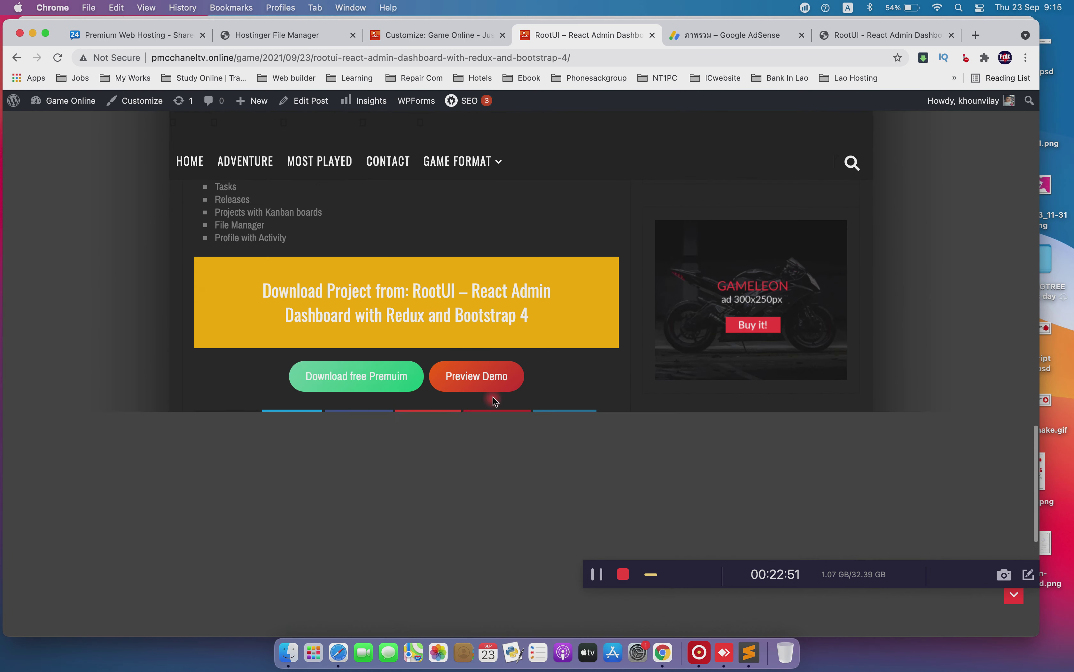
scroll(495, 398, "up", 15)
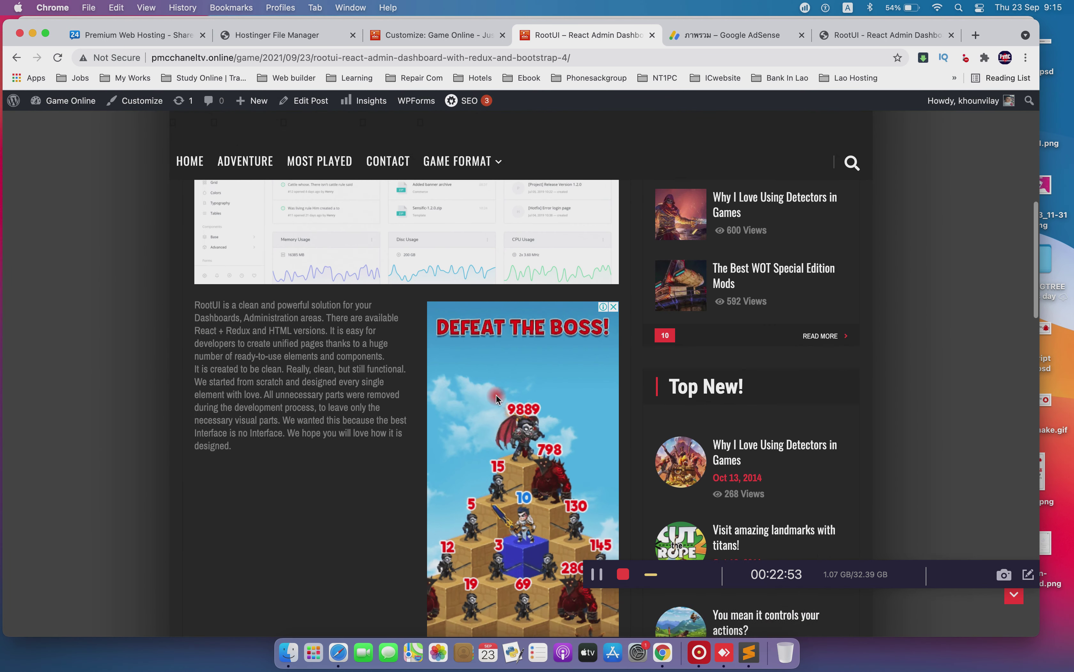
left_click(453, 39)
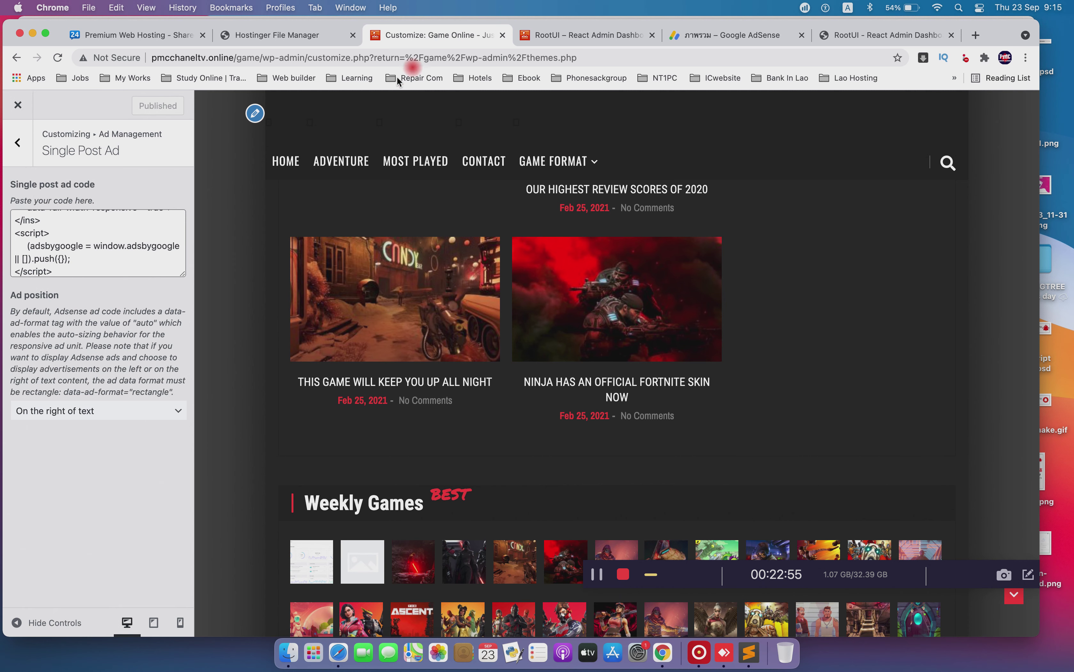
key("super+a")
key("BackSpace")
key("super+v")
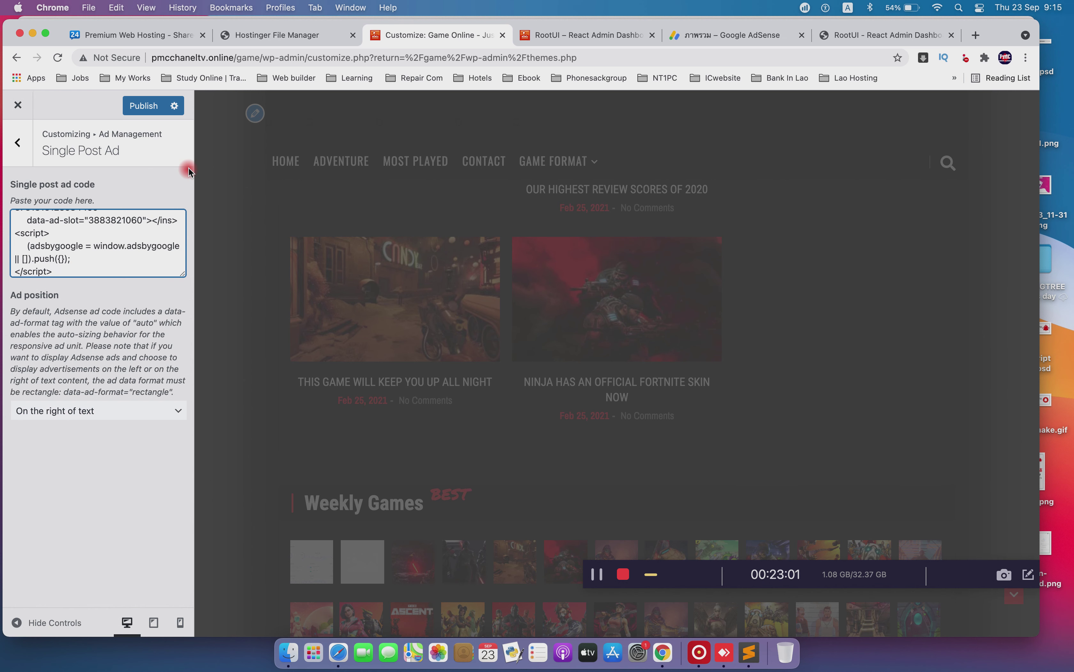
left_click(129, 108)
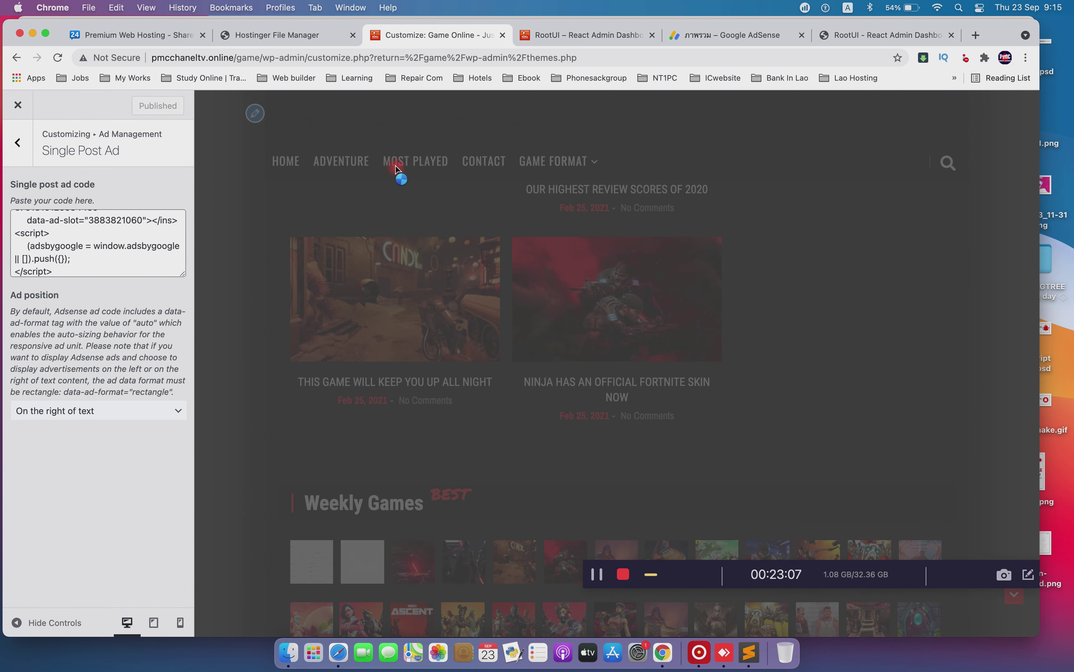
Reload the published RootUI post and check the article for the replaced single post ad, from the lower sections back to the header
left_click(567, 41)
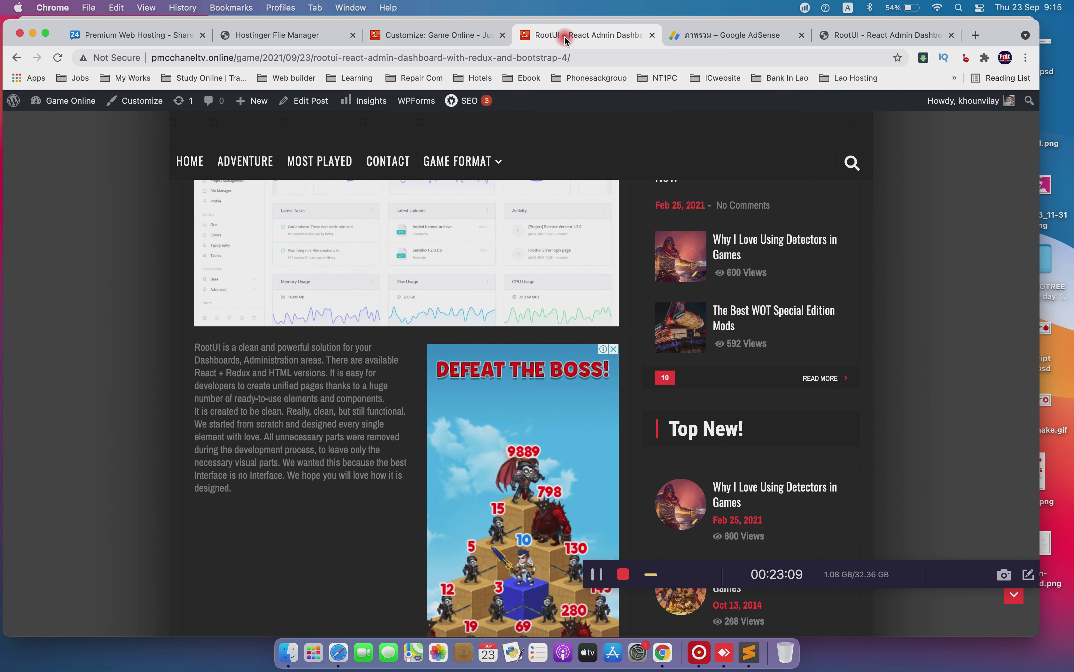
left_click(57, 58)
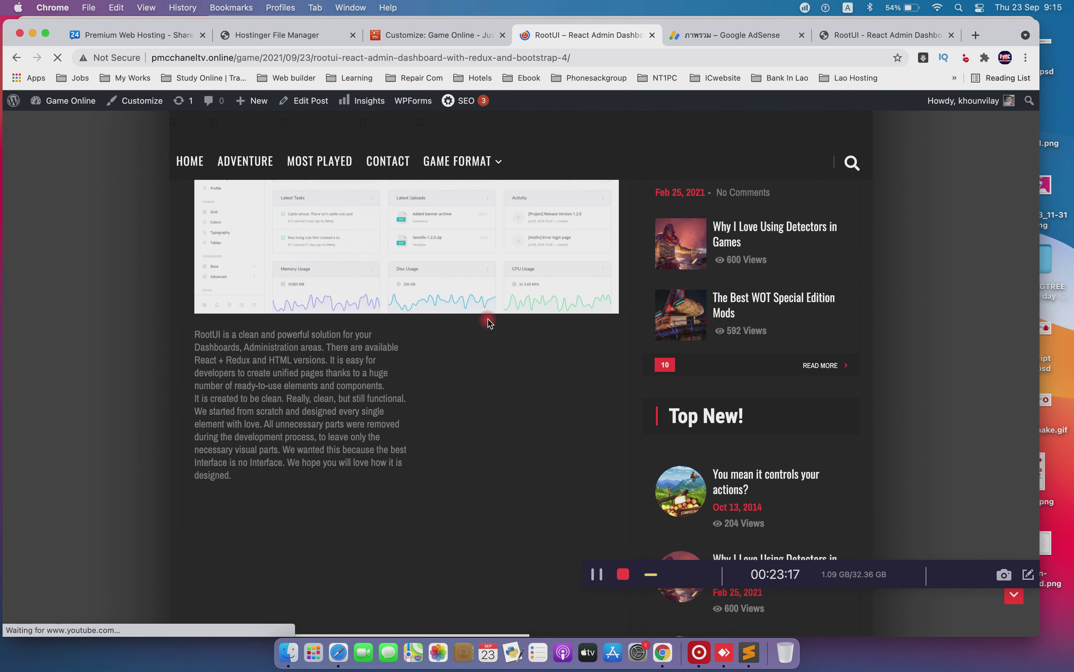
scroll(488, 322, "down", 5)
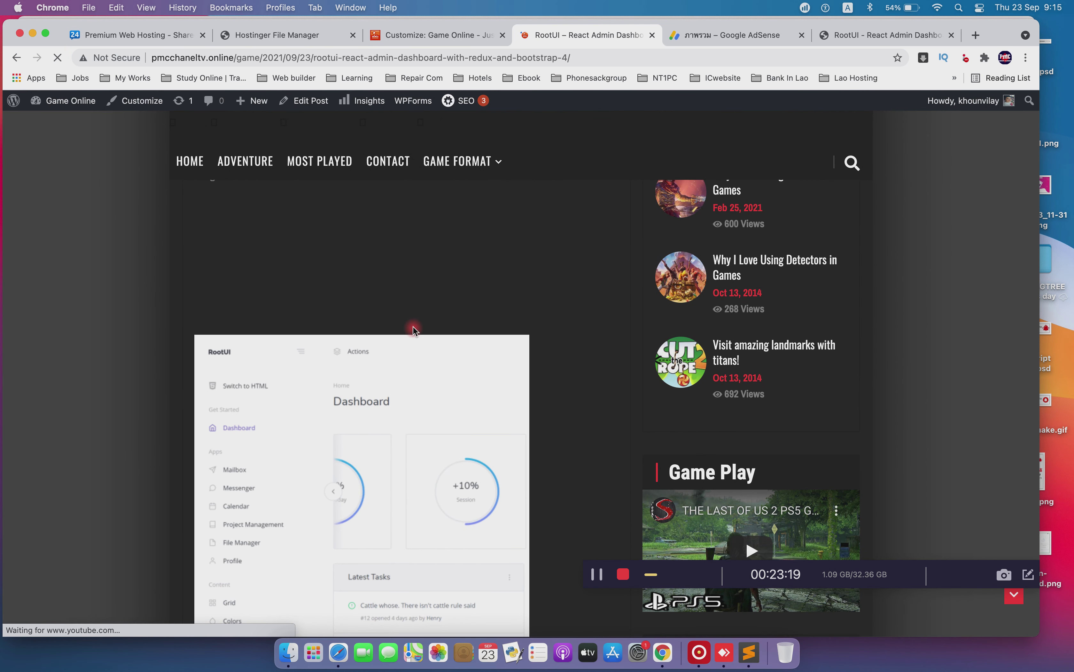
scroll(413, 328, "down", 2)
scroll(293, 346, "down", 3)
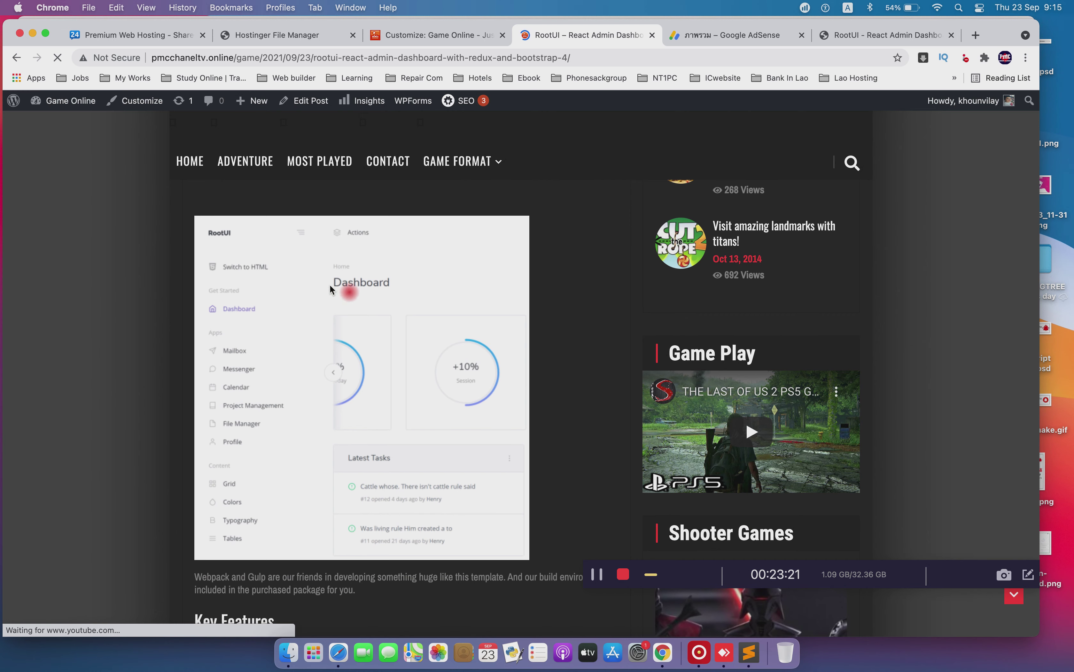
scroll(346, 289, "up", 10)
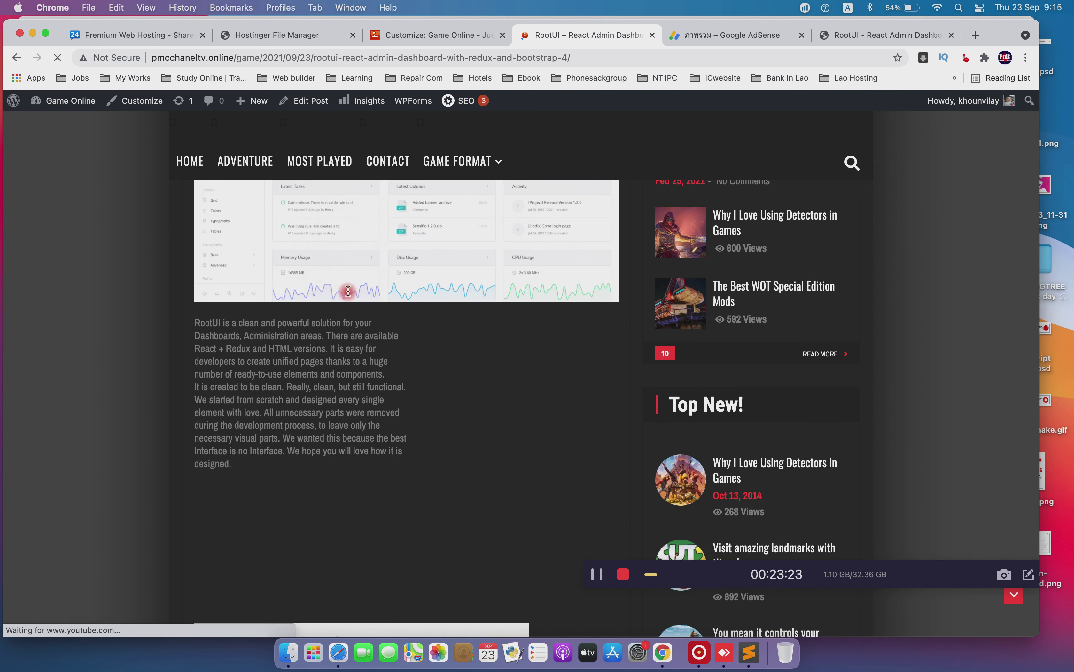
scroll(349, 295, "up", 6)
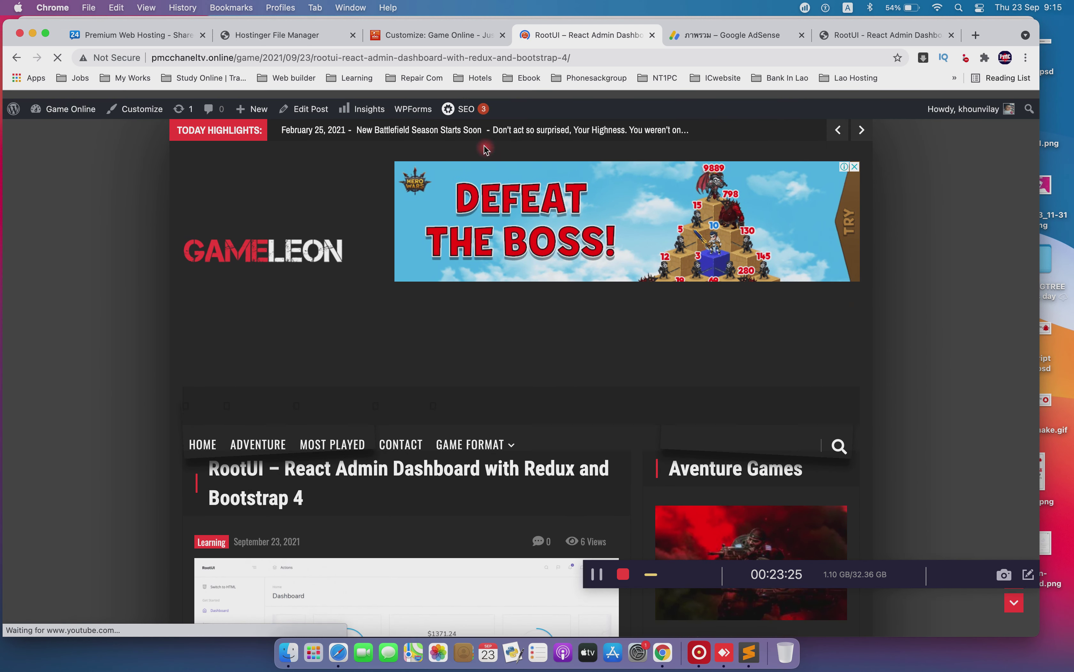
Go back to the site customizer and examine the header ad in the homepage preview
left_click(407, 44)
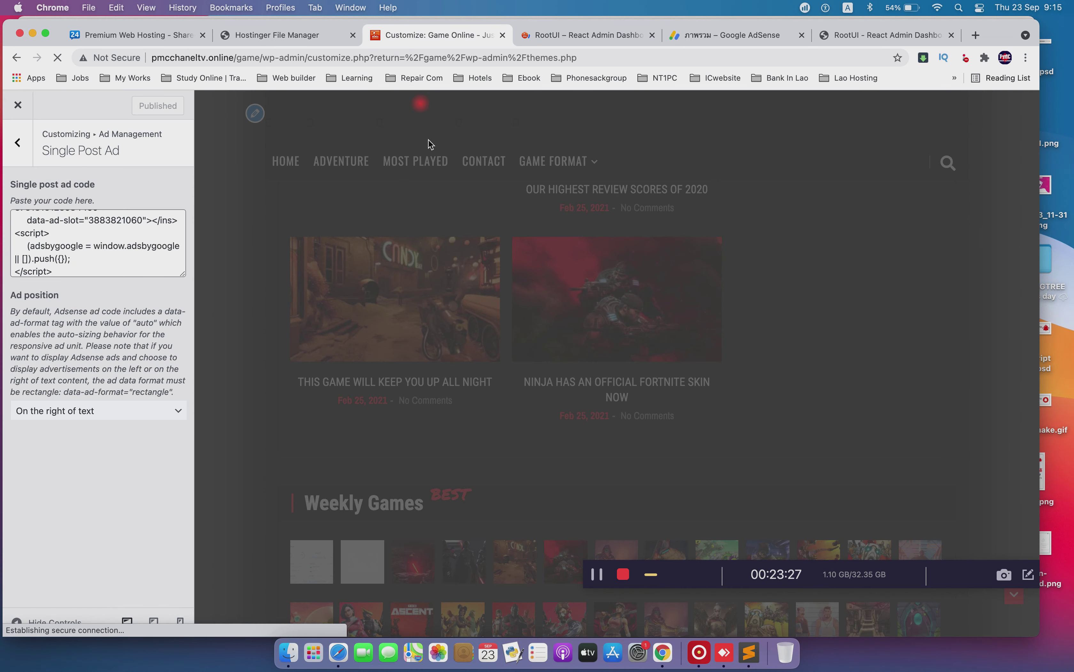
scroll(386, 297, "up", 10)
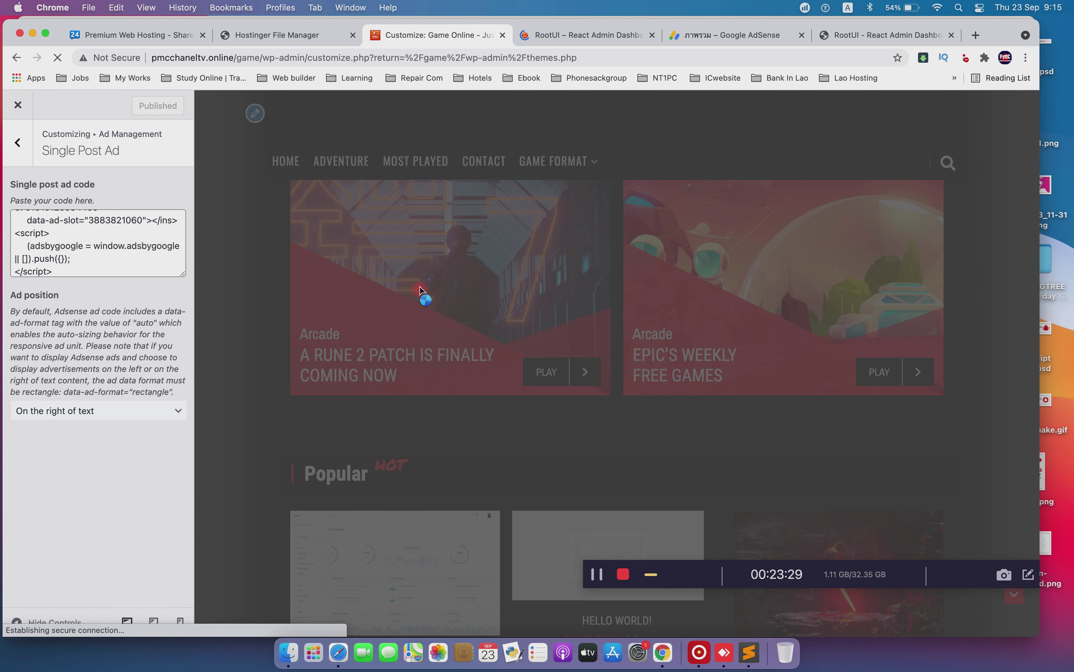
scroll(420, 243, "up", 5)
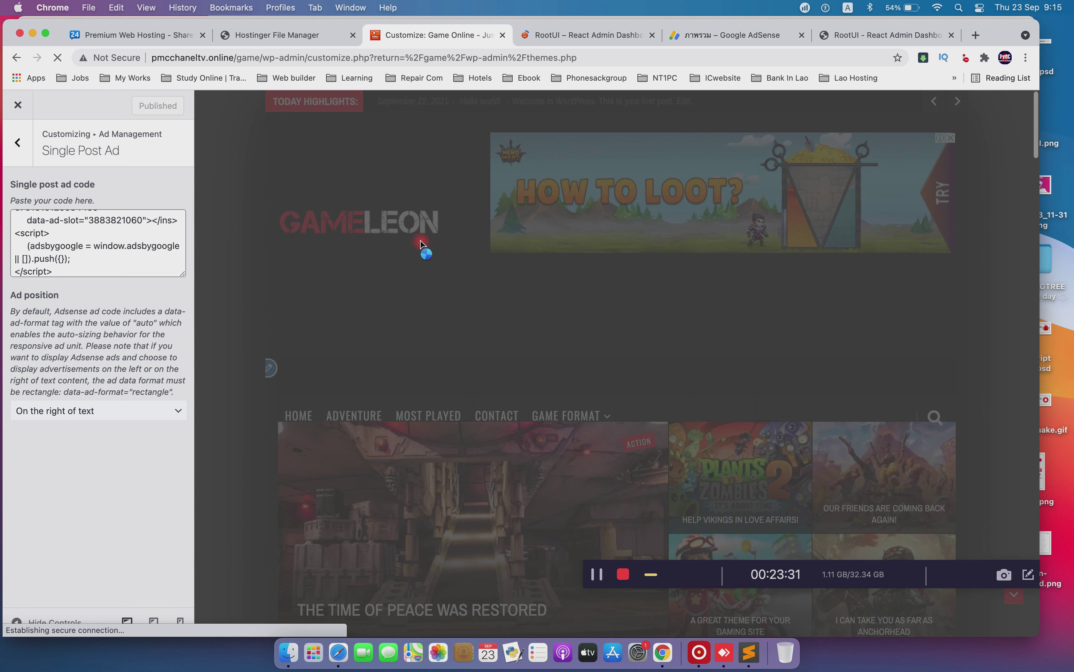
Return to the RootUI post and examine the ad beside the first paragraphs of the article
left_click(558, 40)
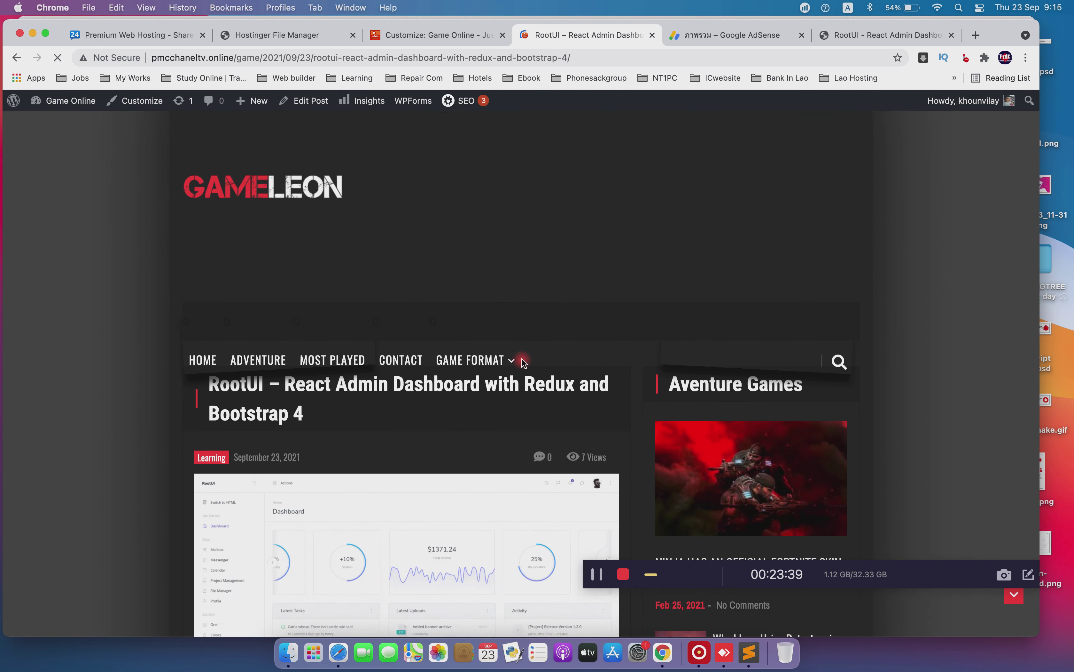
scroll(523, 362, "down", 15)
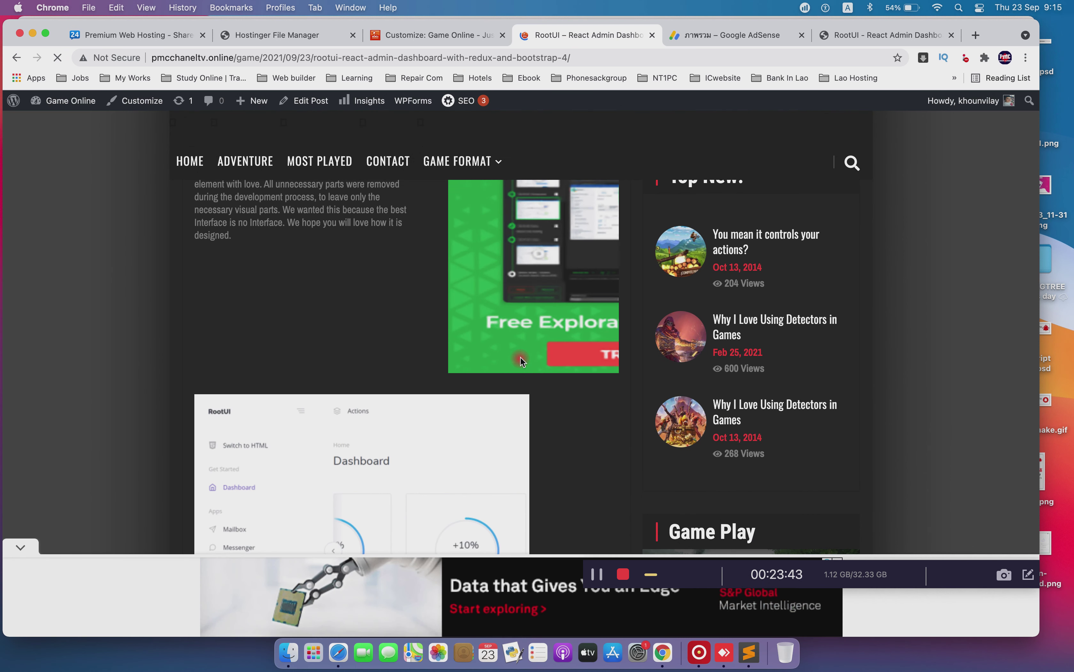
scroll(521, 357, "up", 8)
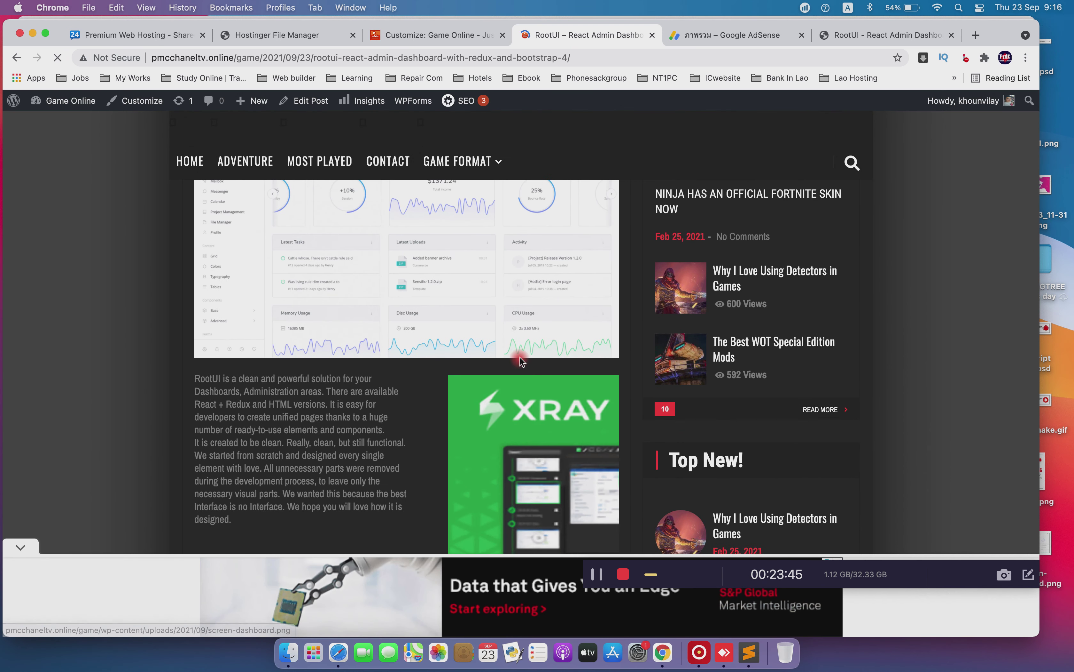
scroll(554, 443, "down", 5)
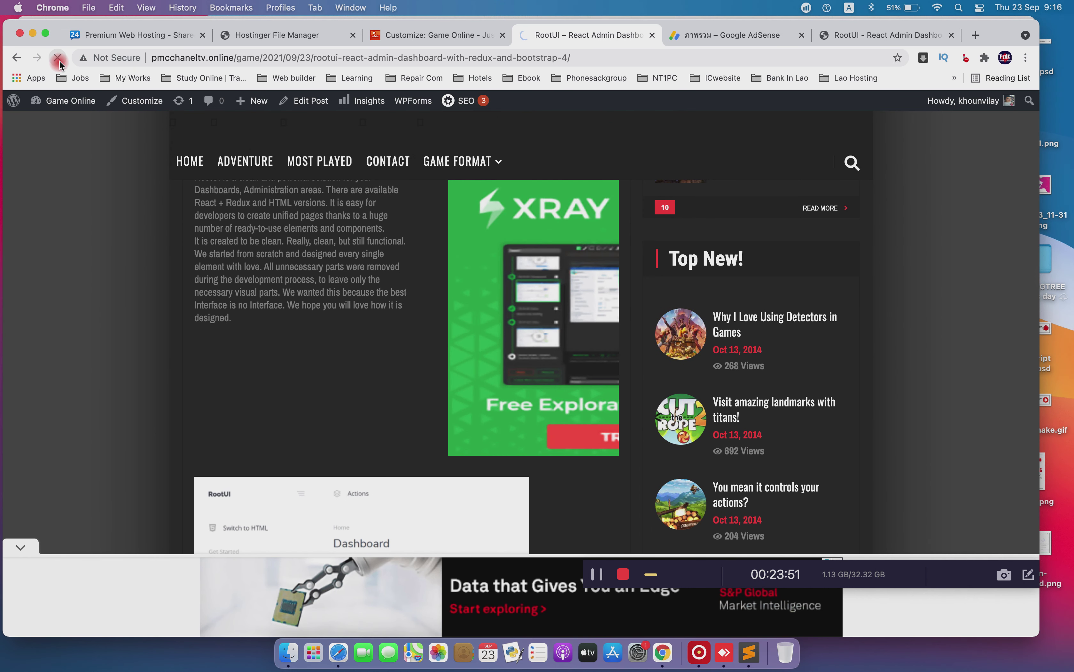
Reload the RootUI post again and check the ads from the header through the article to the footer
scroll(547, 252, "down", 5)
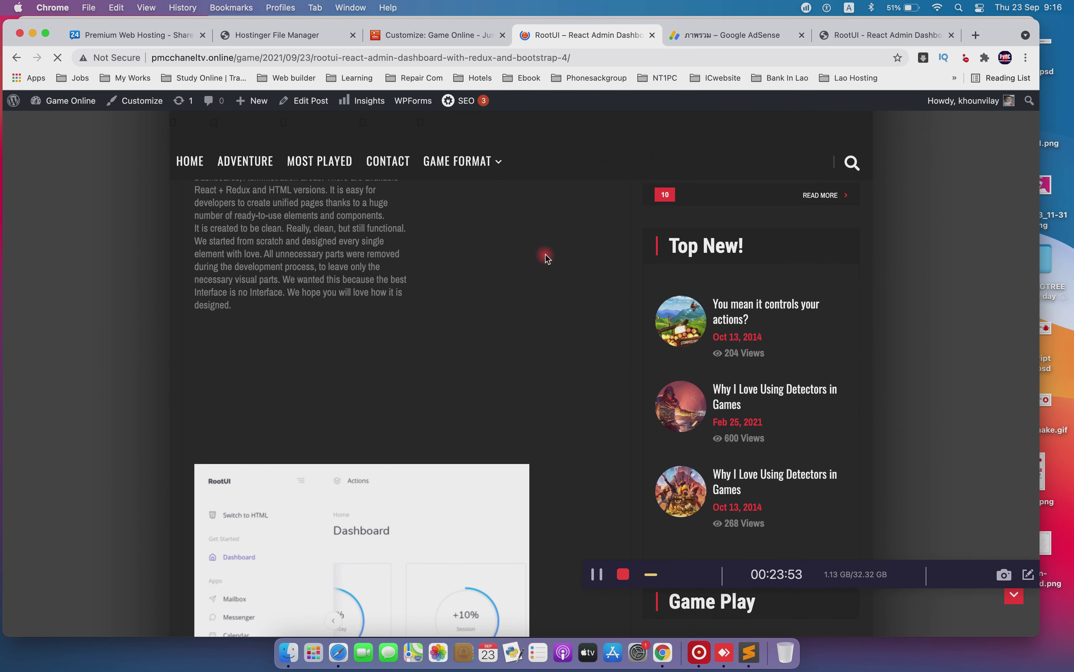
scroll(547, 258, "up", 9)
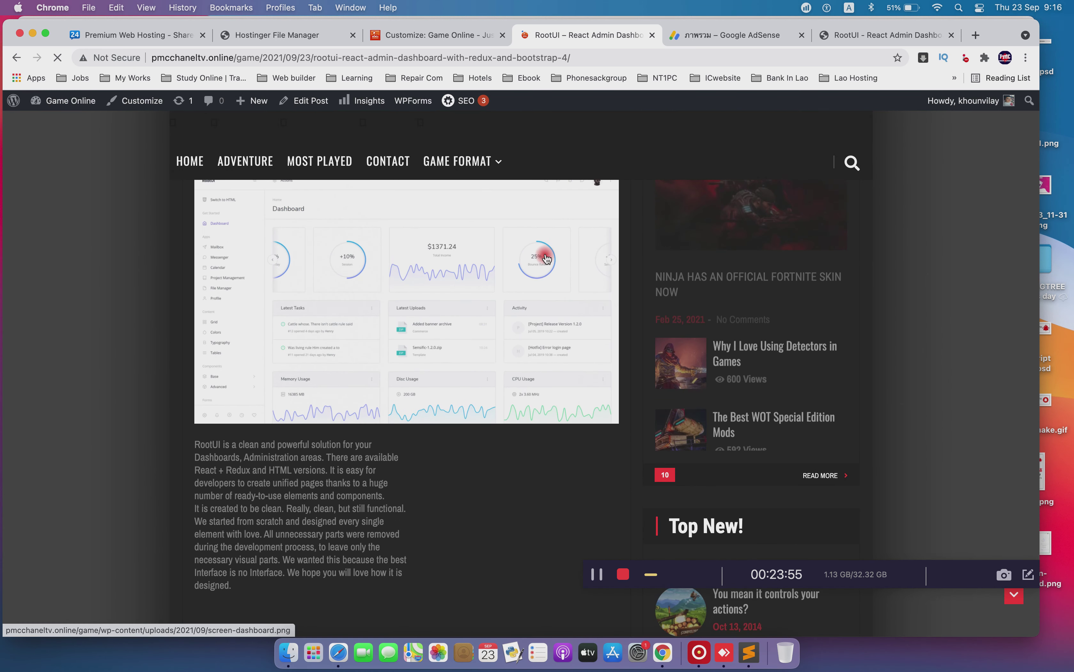
scroll(547, 258, "down", 7)
scroll(547, 258, "down", 10)
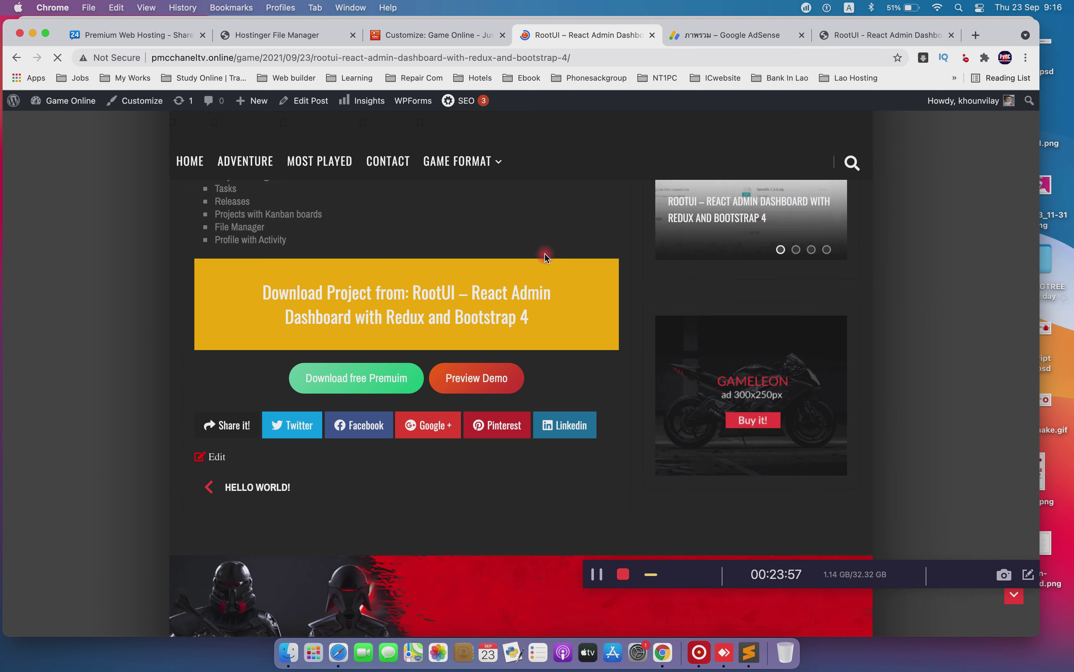
scroll(547, 258, "up", 10)
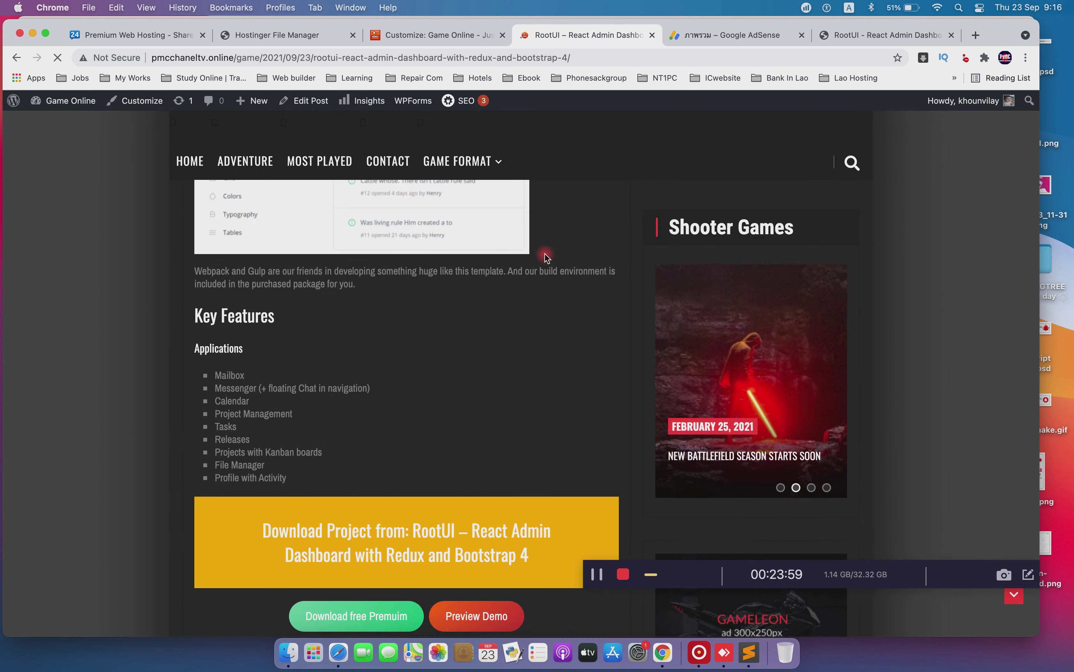
scroll(548, 258, "up", 10)
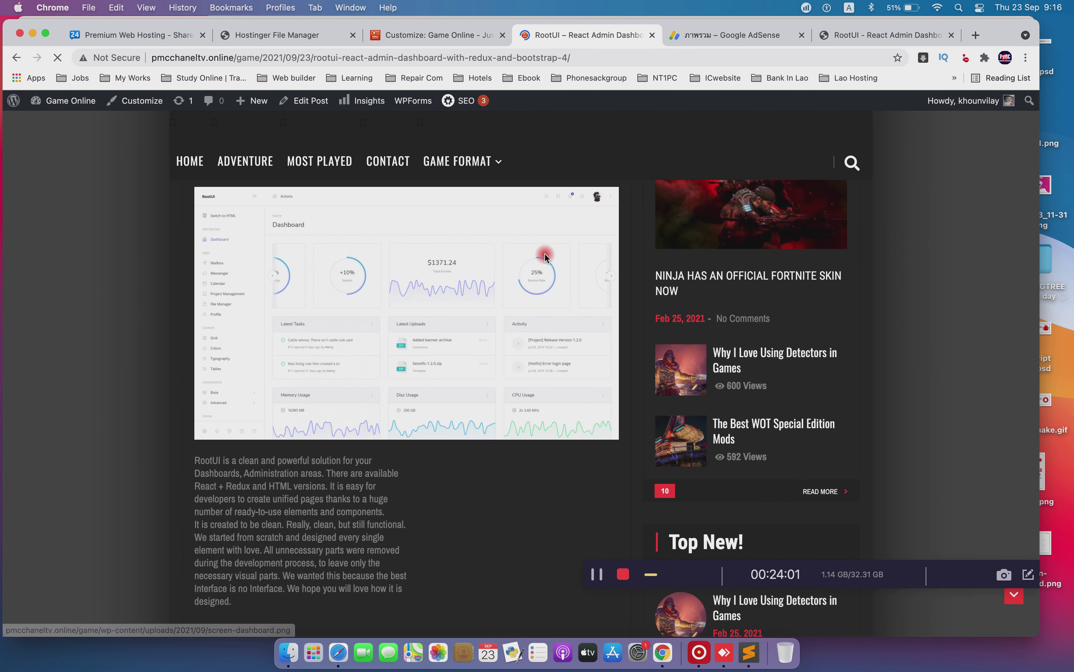
scroll(546, 258, "up", 6)
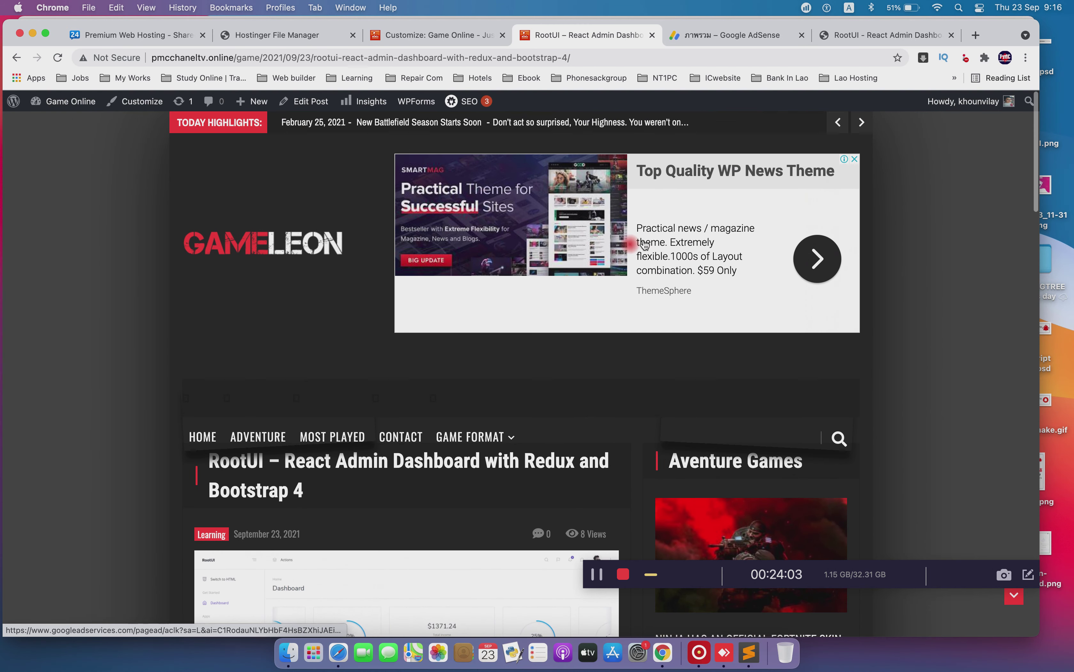
scroll(639, 246, "down", 15)
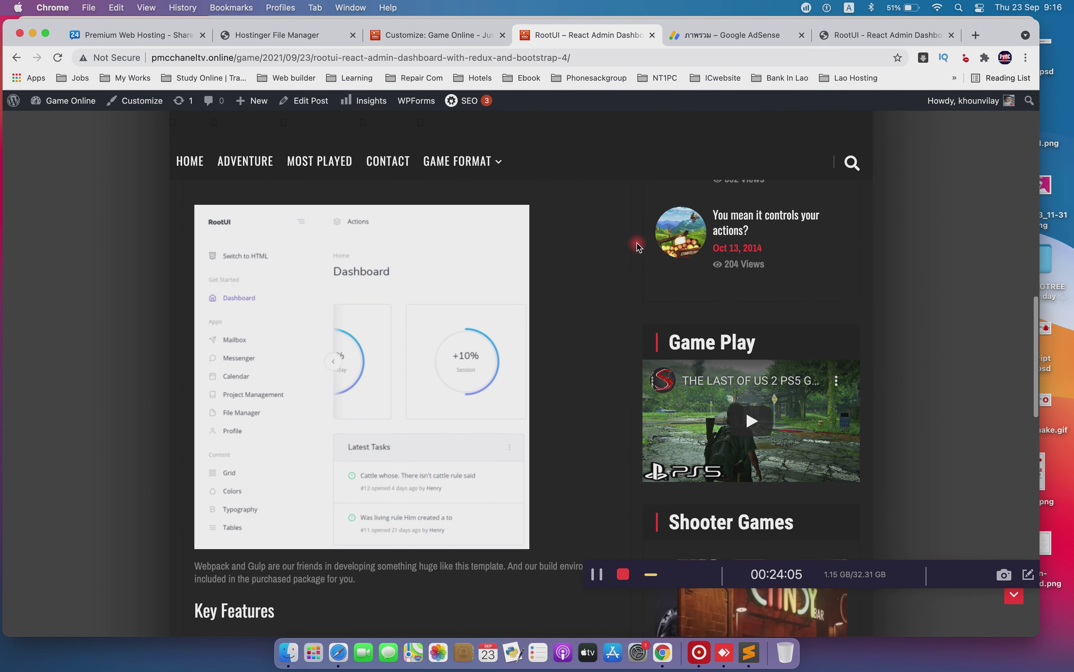
scroll(637, 244, "down", 12)
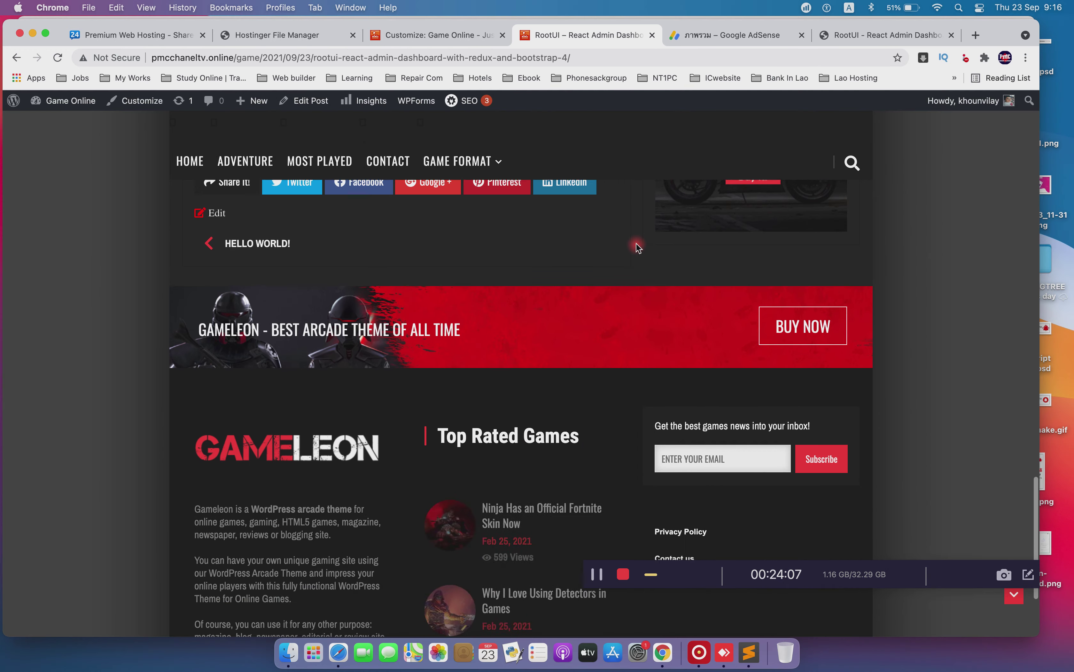
scroll(637, 243, "up", 6)
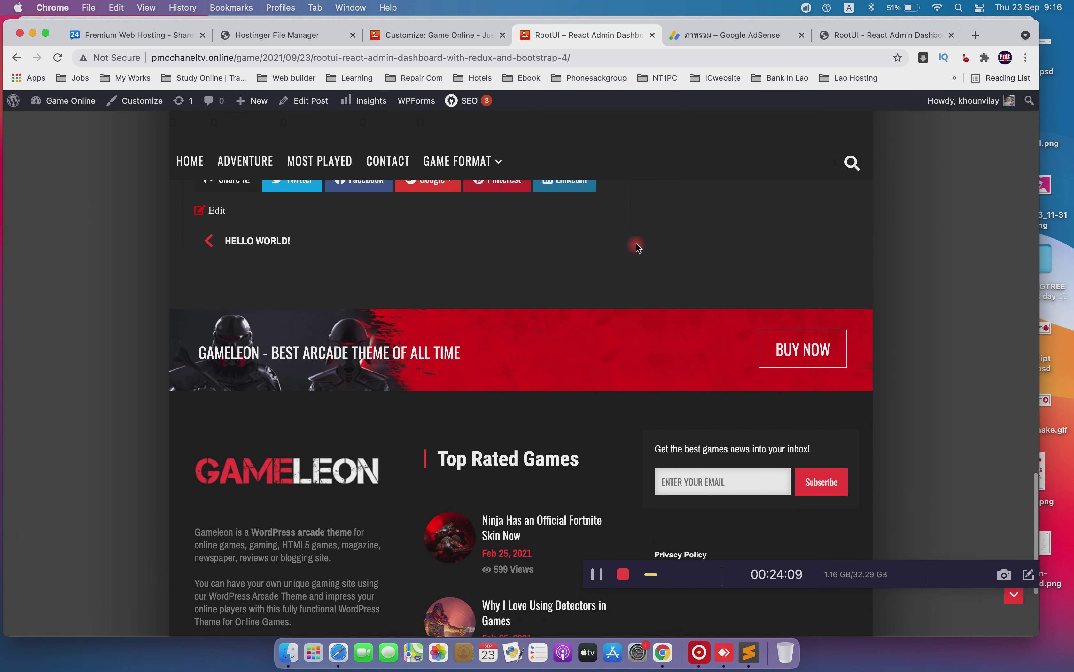
In the customizer's Ad Management section, open the Single Page Ad settings, review the existing ad code and select all of it
left_click(427, 35)
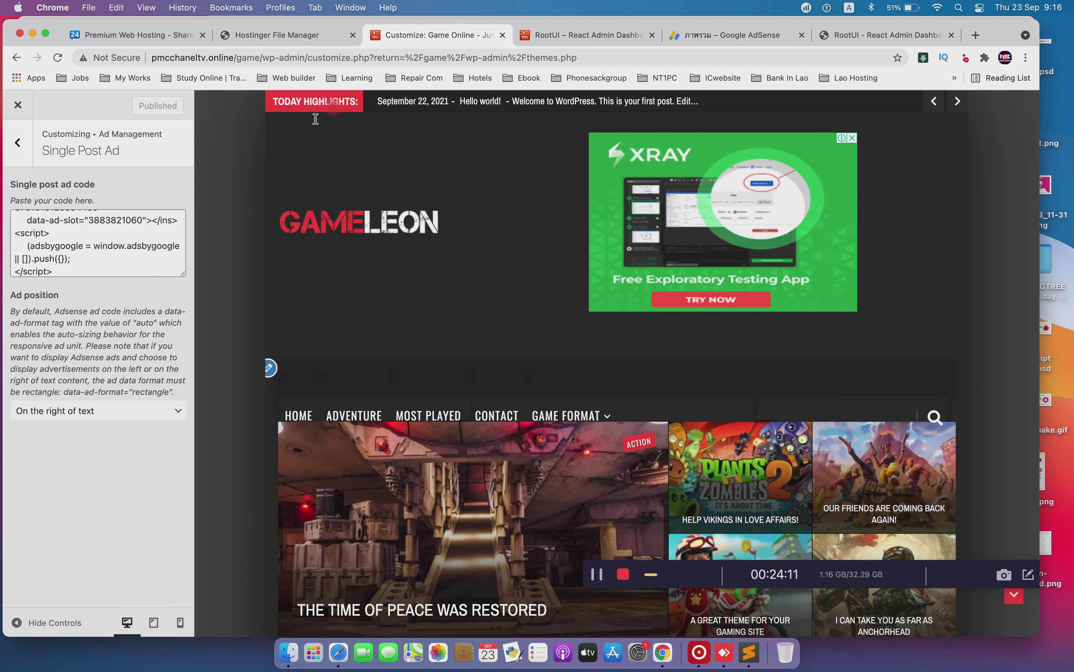
left_click(19, 141)
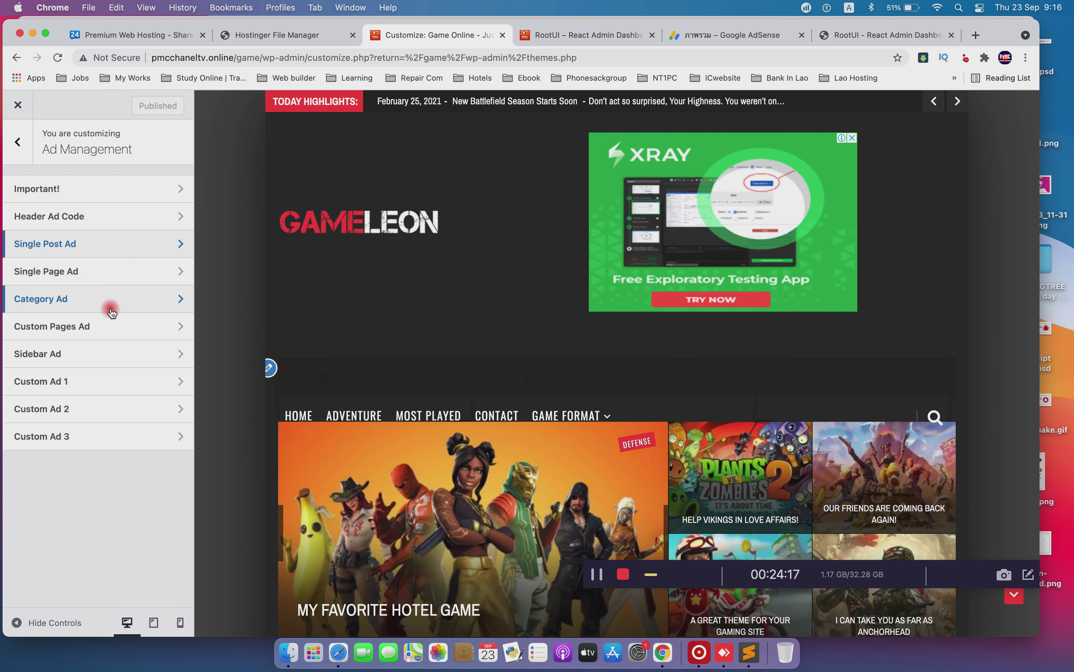
left_click(609, 586)
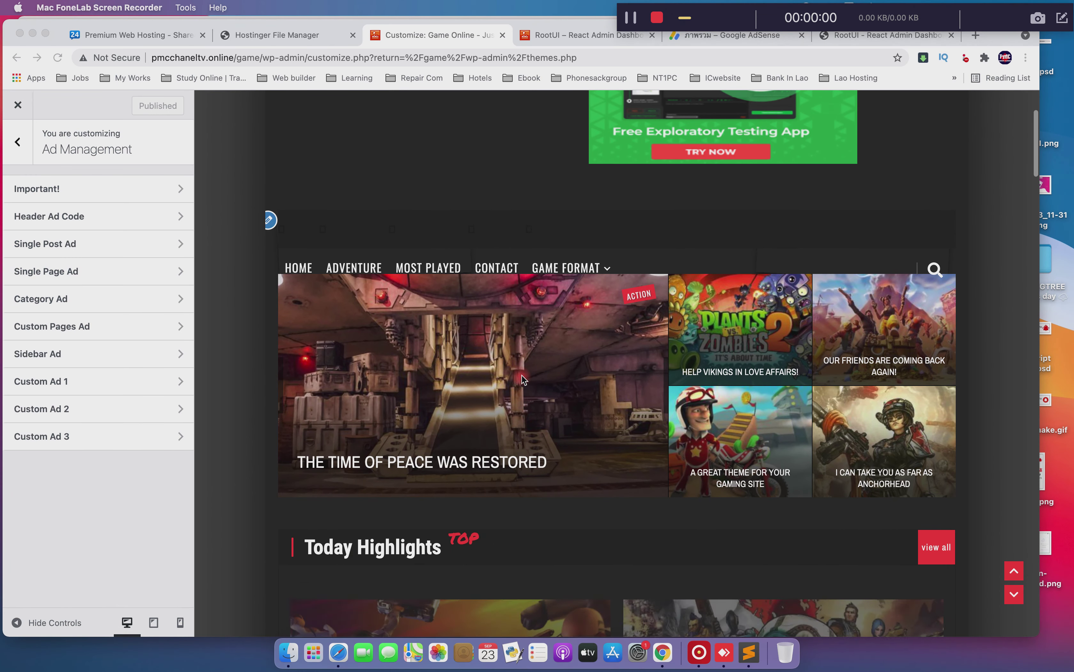
scroll(522, 377, "down", 3)
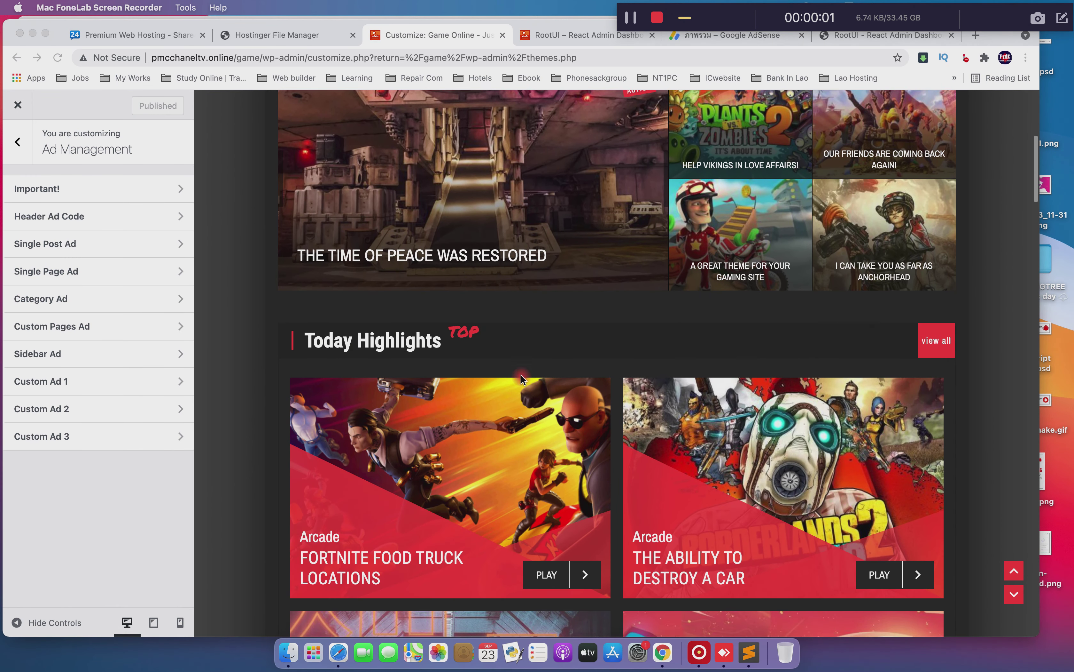
left_click(59, 275)
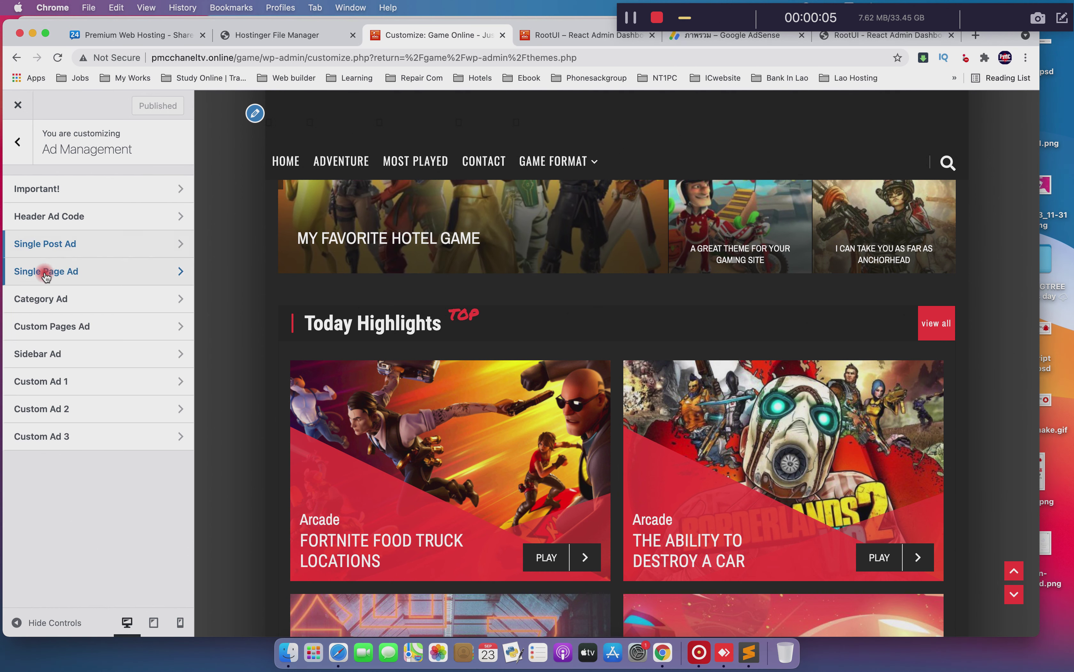
left_click(46, 275)
left_click(87, 259)
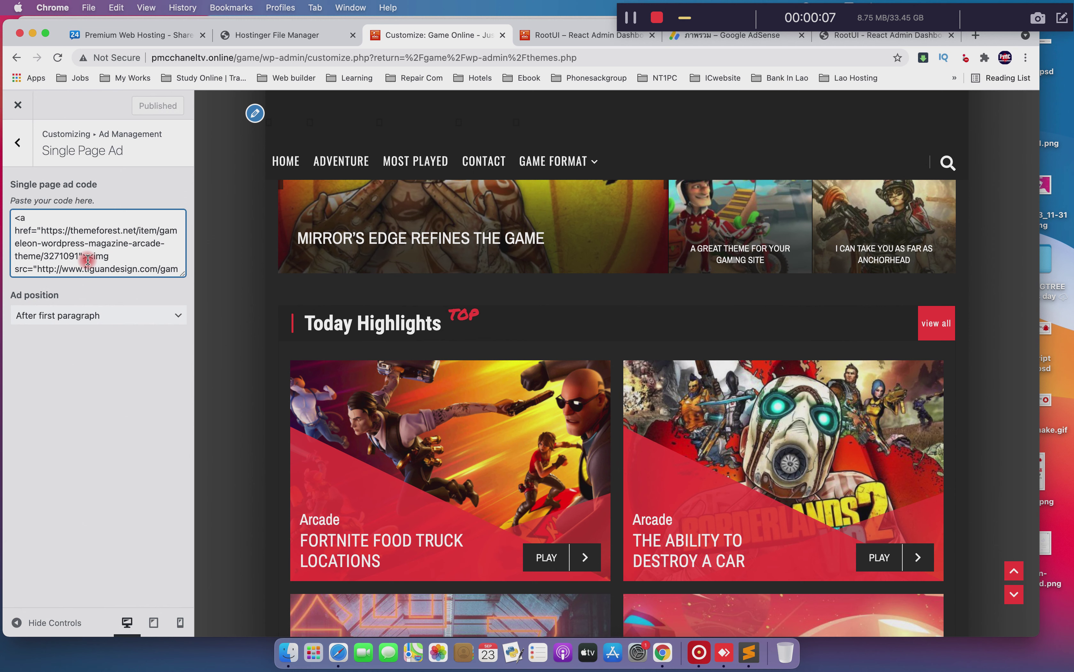
scroll(111, 261, "down", 3)
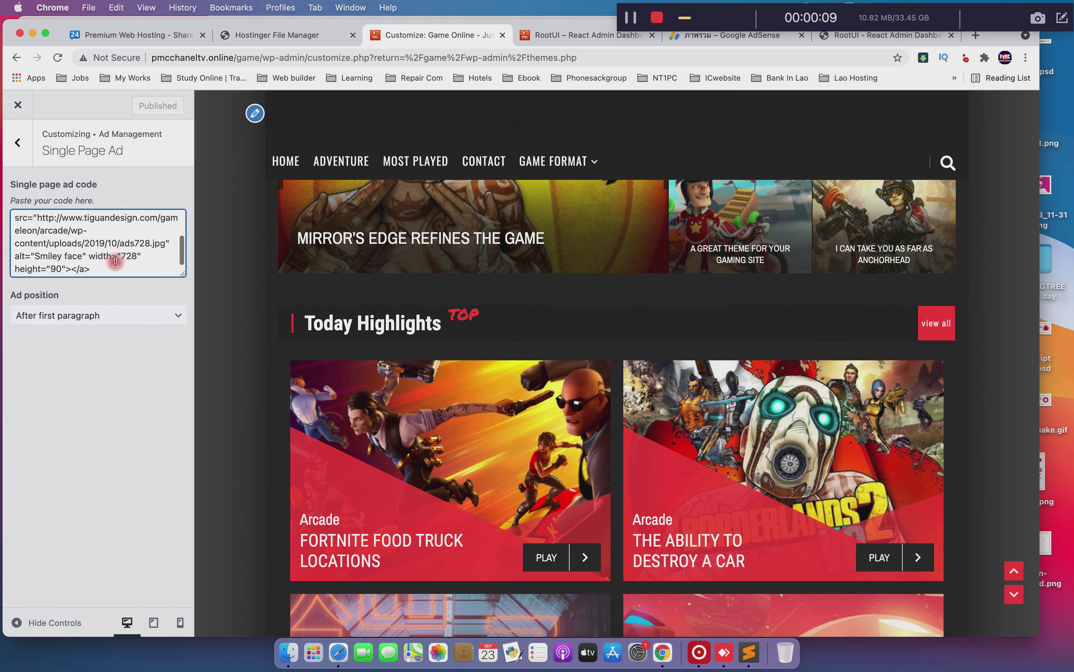
key("super+a")
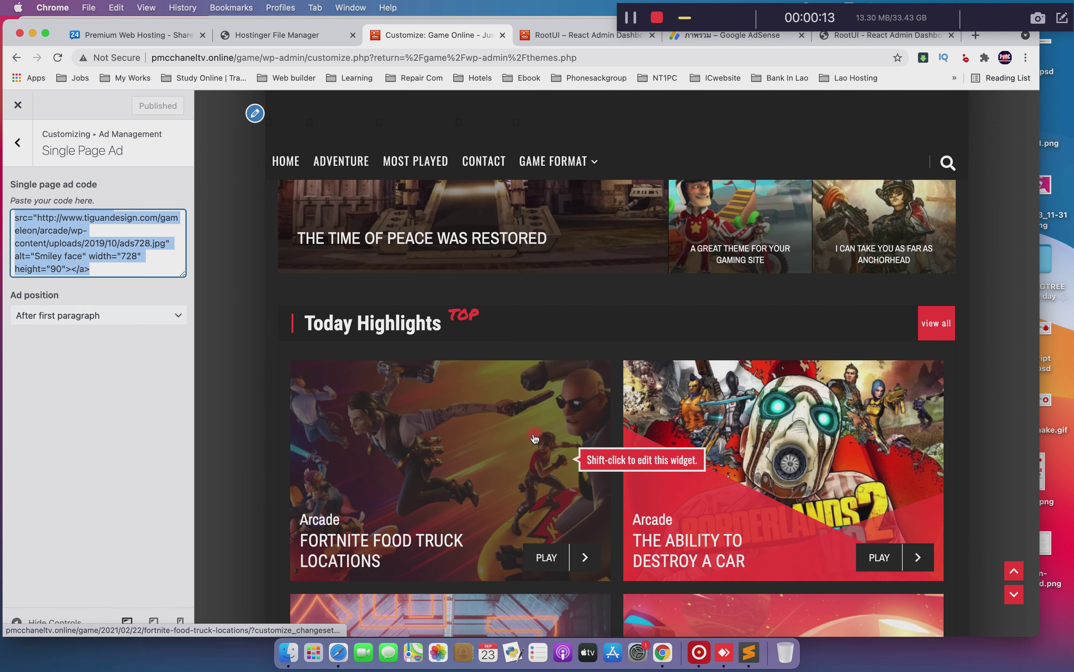
Look through the game sections of the customizer's homepage preview and open the Adventure page in it
scroll(400, 311, "down", 8)
scroll(358, 376, "down", 10)
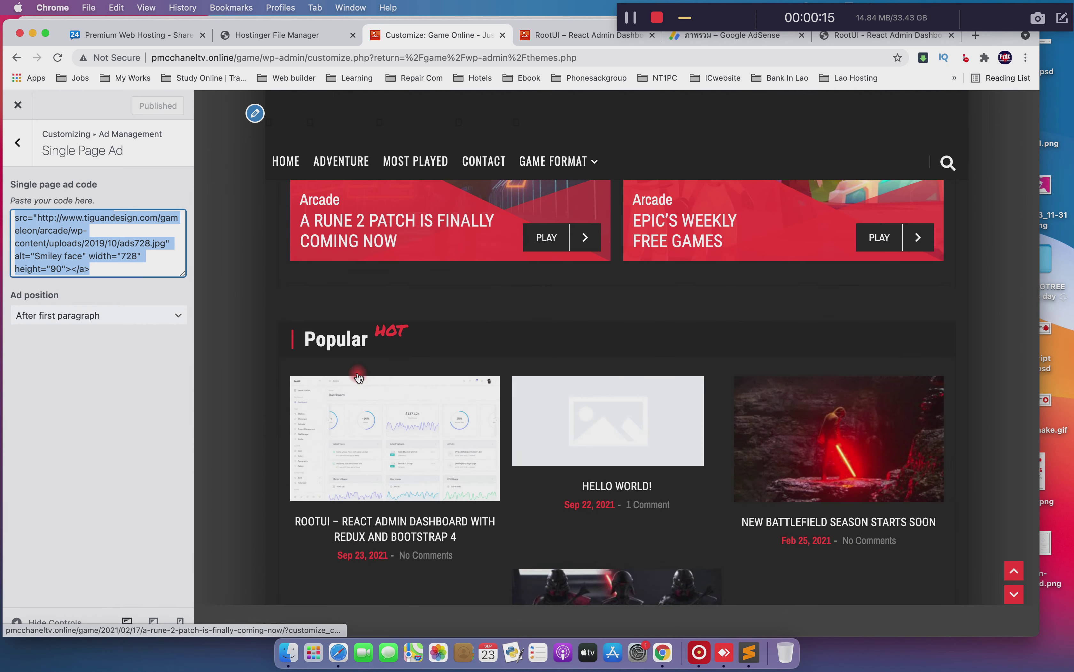
scroll(359, 376, "down", 10)
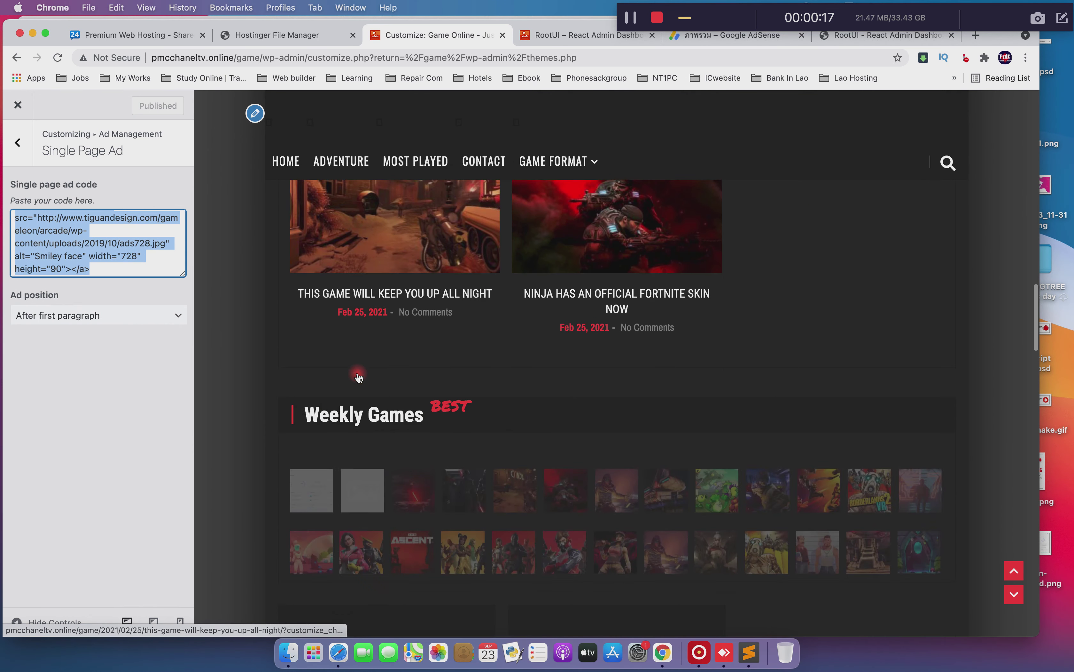
left_click(330, 163)
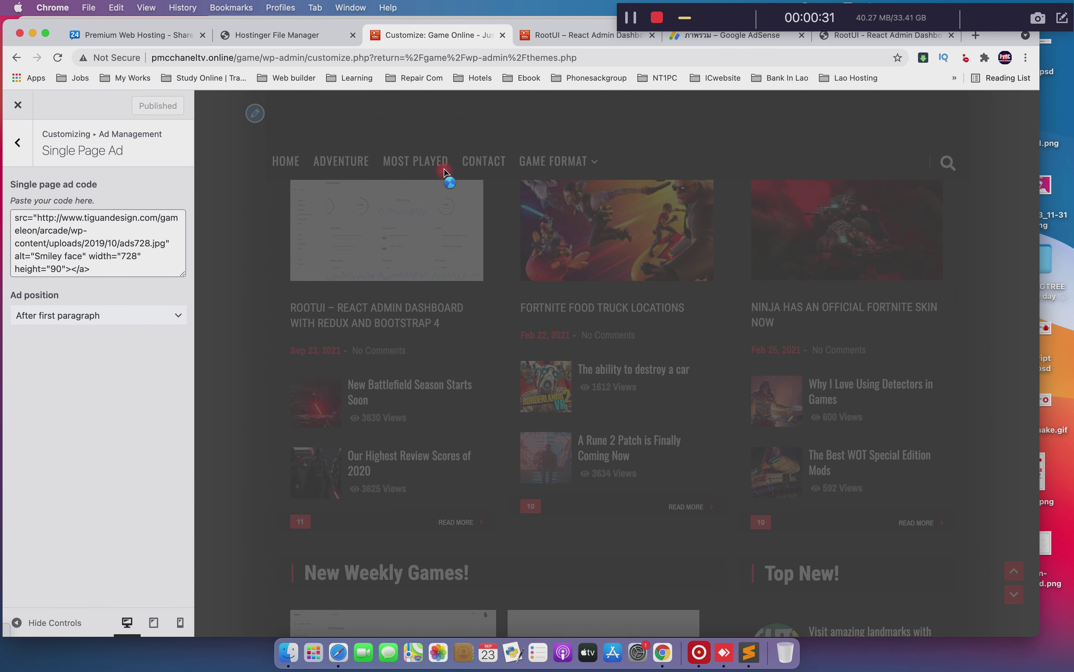
Switch to the RootUI post on the live site and look over the header and navigation area
left_click(554, 37)
scroll(439, 192, "up", 10)
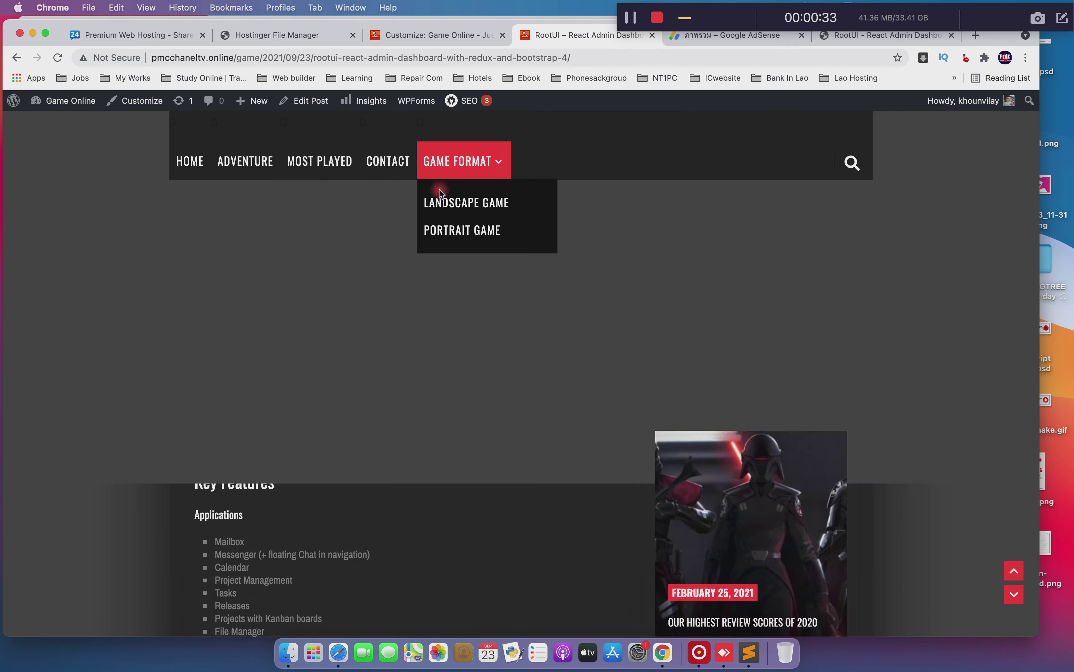
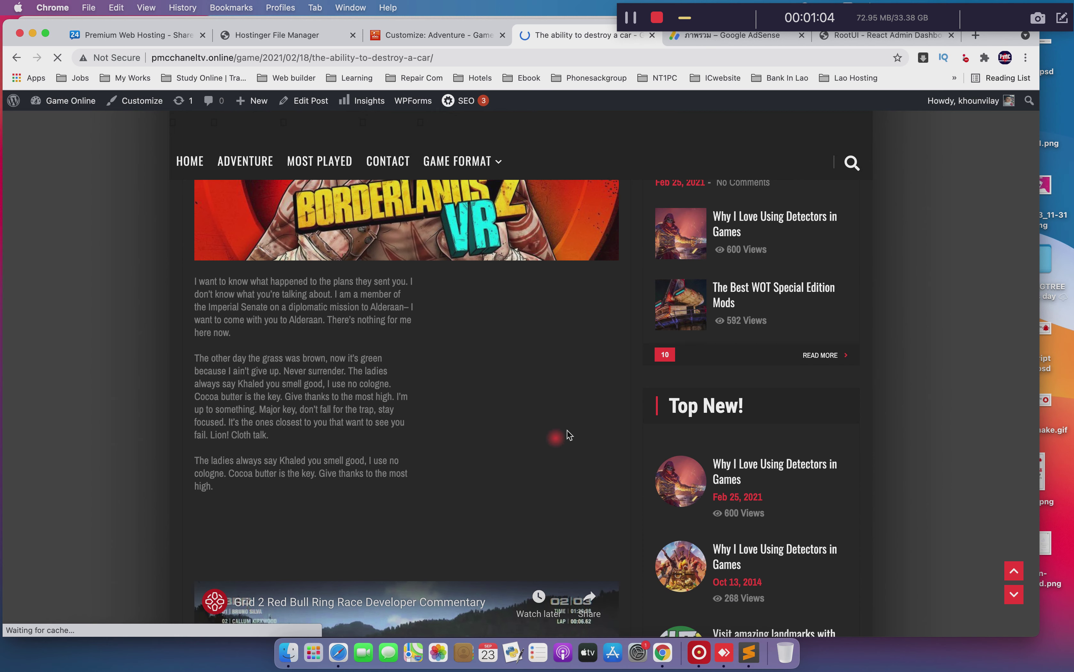
Replace the existing Single Page Ad code in the customizer with the AdSense display ad code and publish the change
left_click(420, 38)
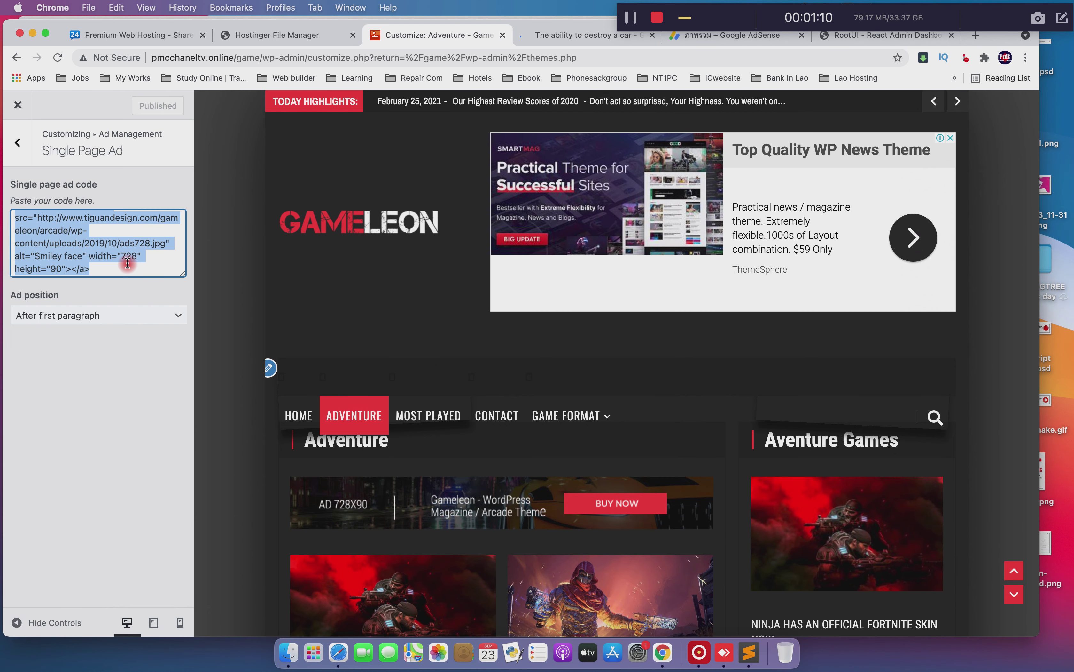
key("super+v")
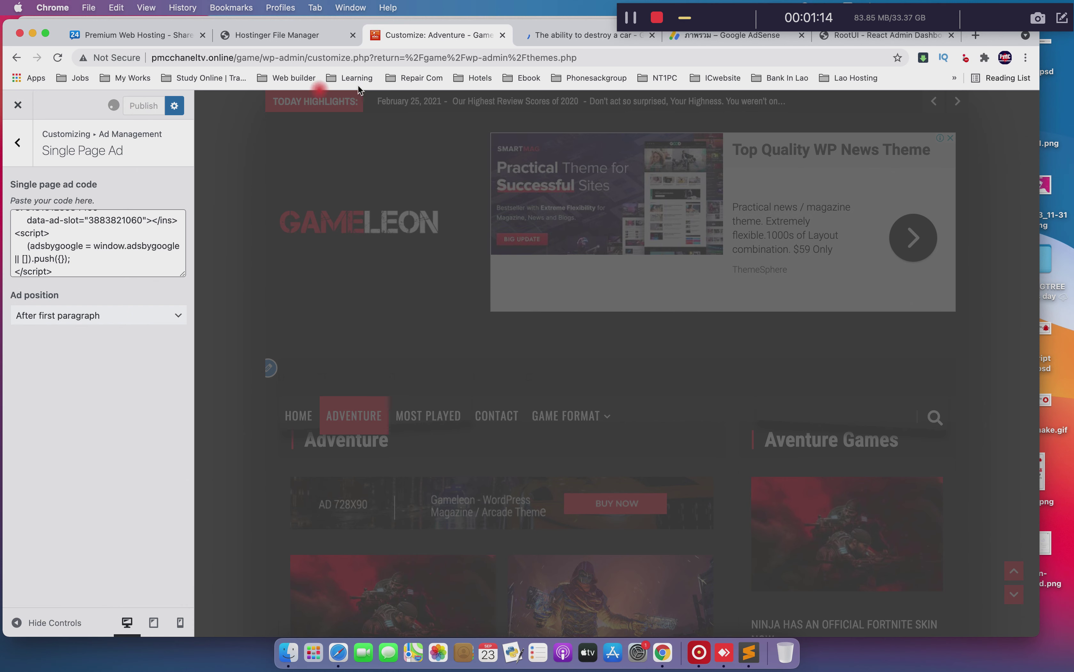
Reload the post "The ability to destroy a car" and check for ads from the article to the footer and back
left_click(548, 38)
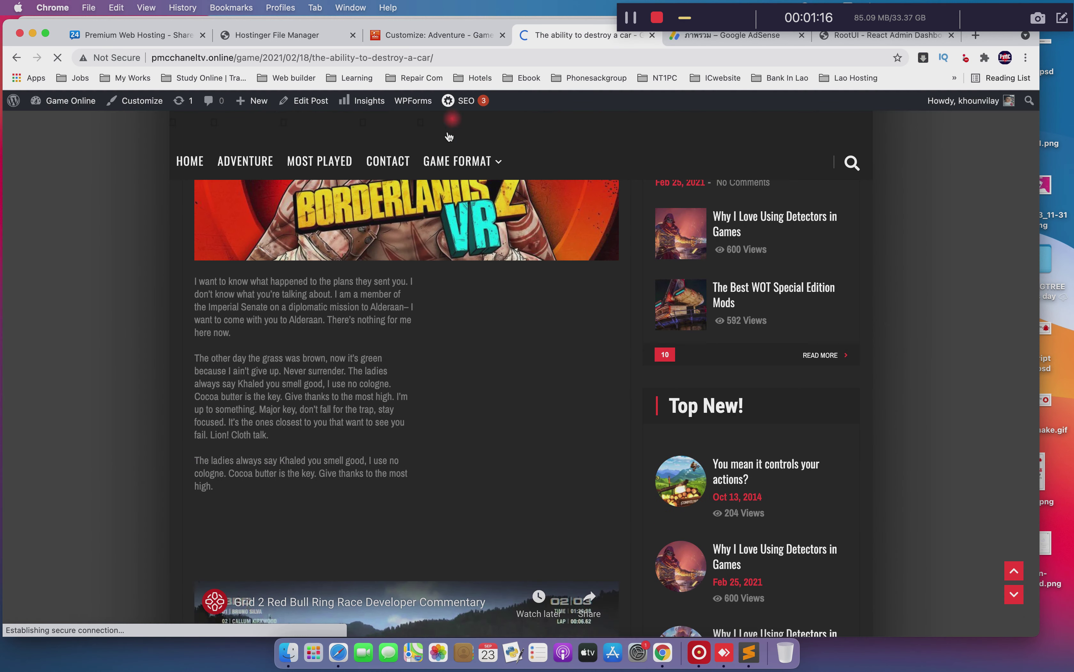
scroll(549, 428, "down", 20)
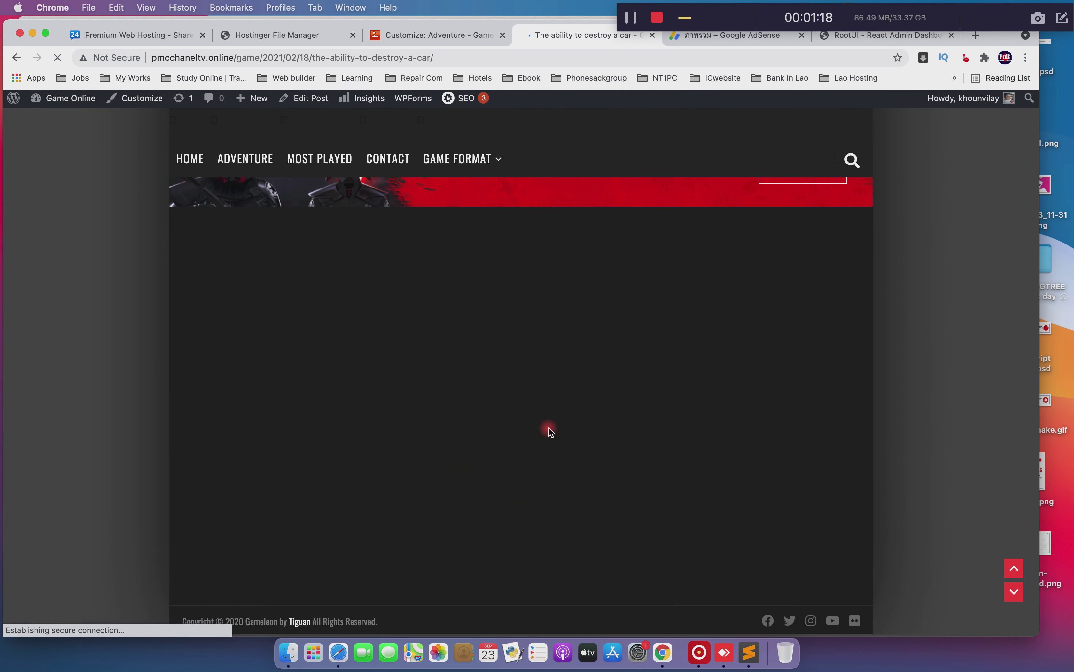
scroll(549, 427, "up", 15)
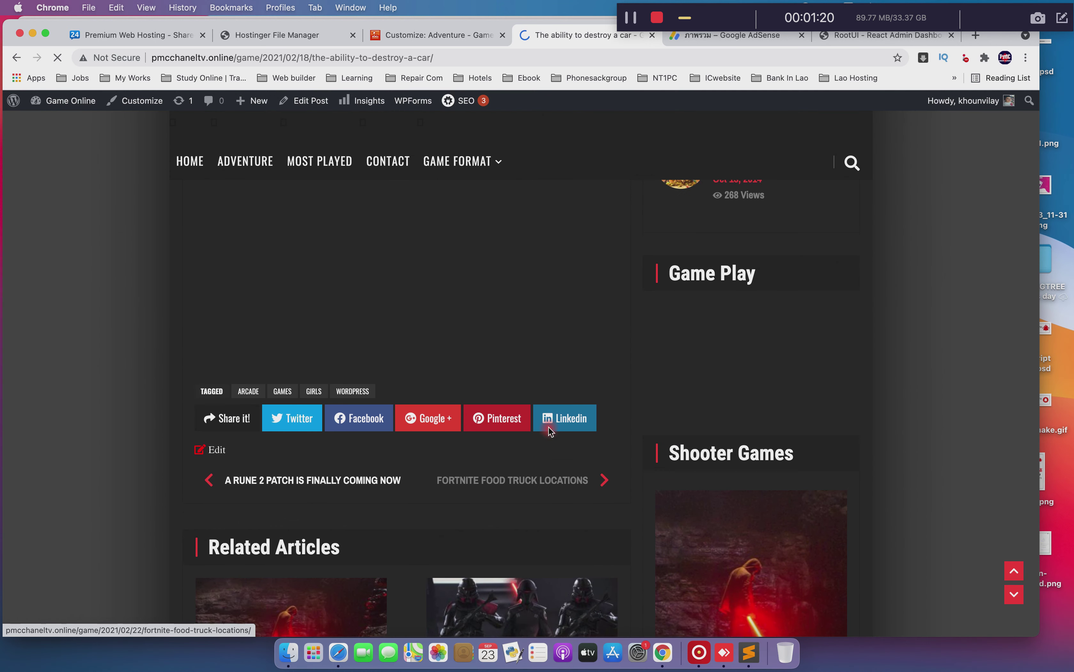
scroll(549, 430, "up", 10)
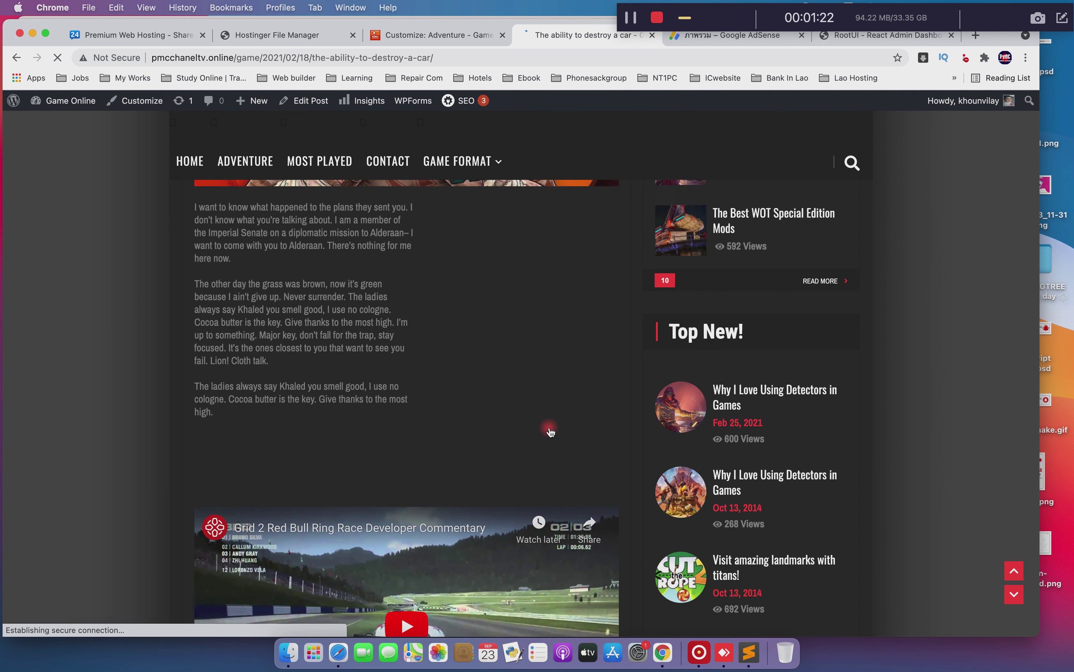
scroll(550, 430, "up", 1)
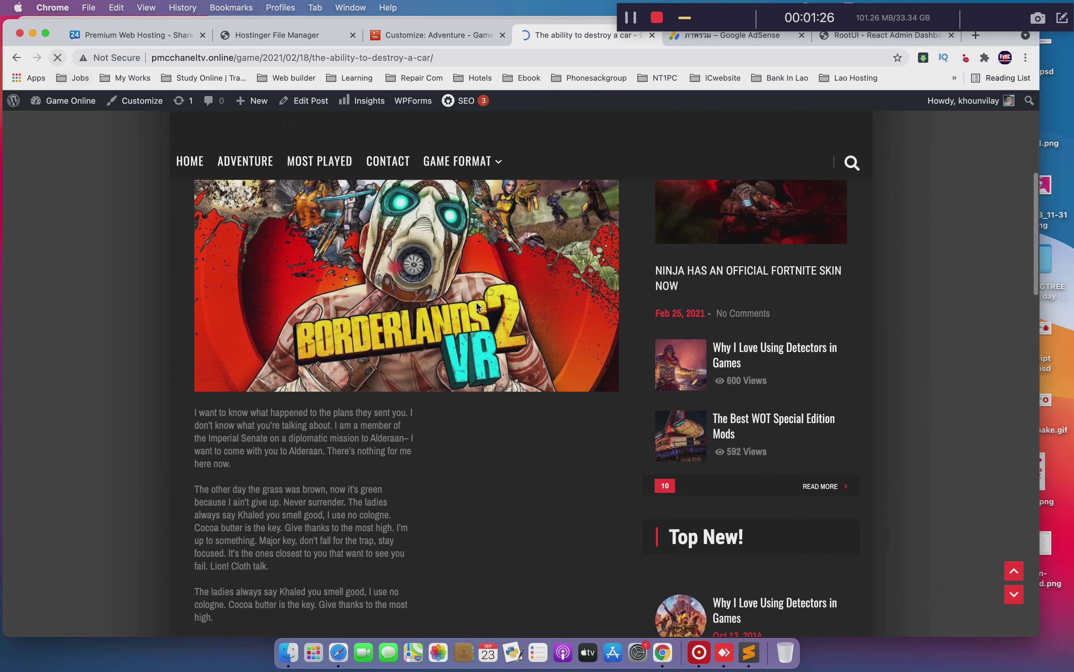
Examine the ad spaces around the article's paragraphs and embedded video, and check the footer and header of the post
scroll(541, 337, "up", 6)
scroll(539, 341, "down", 14)
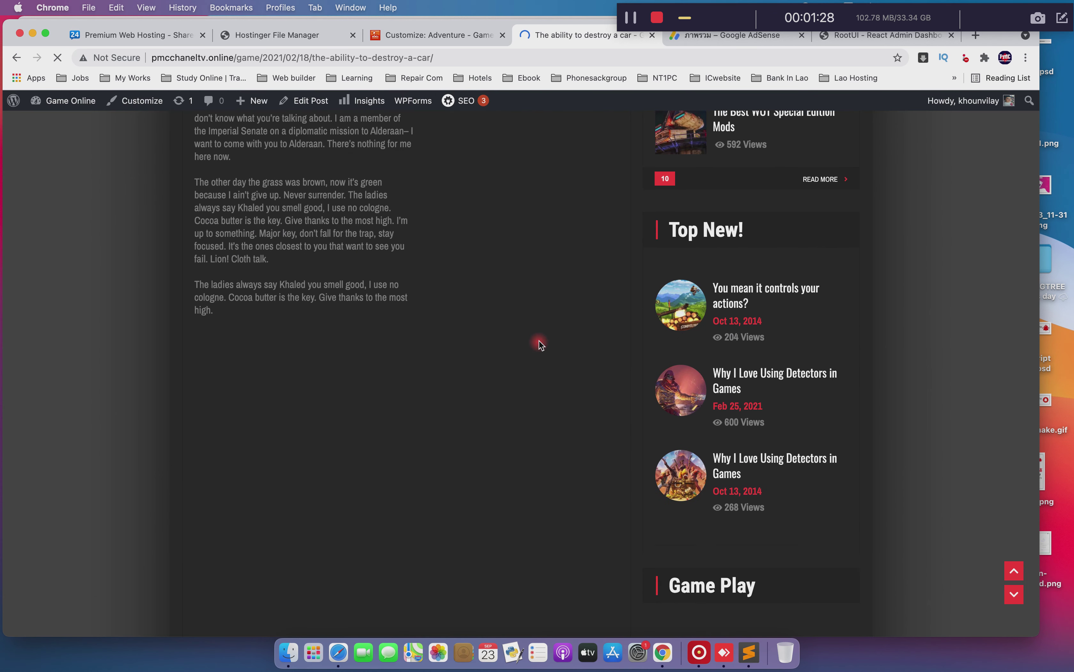
scroll(539, 343, "down", 7)
scroll(539, 343, "up", 7)
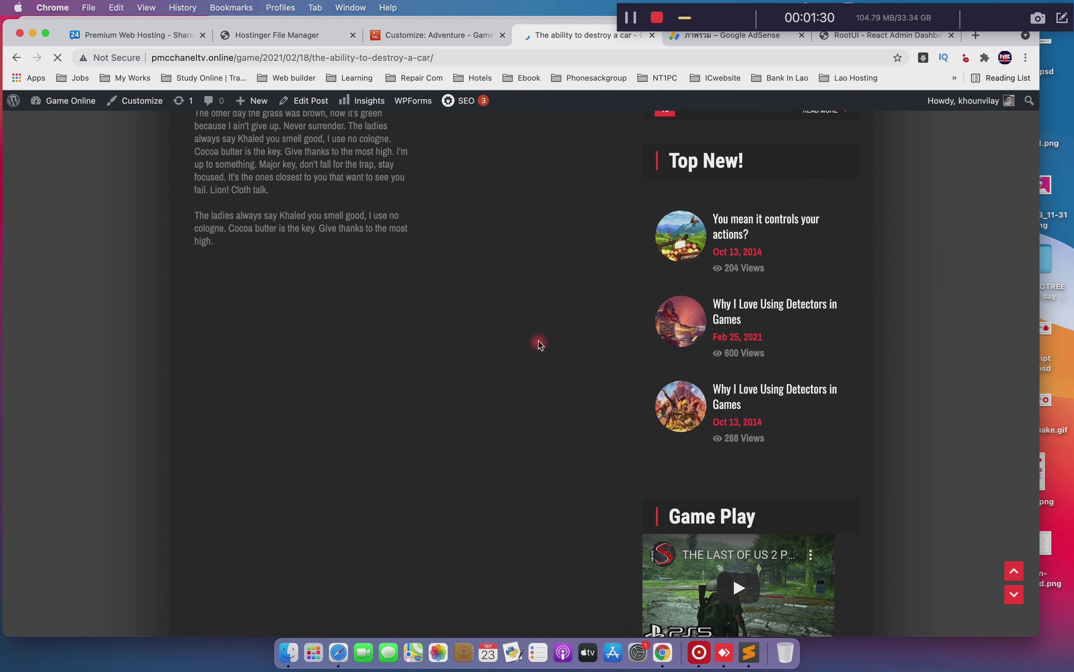
scroll(381, 357, "down", 5)
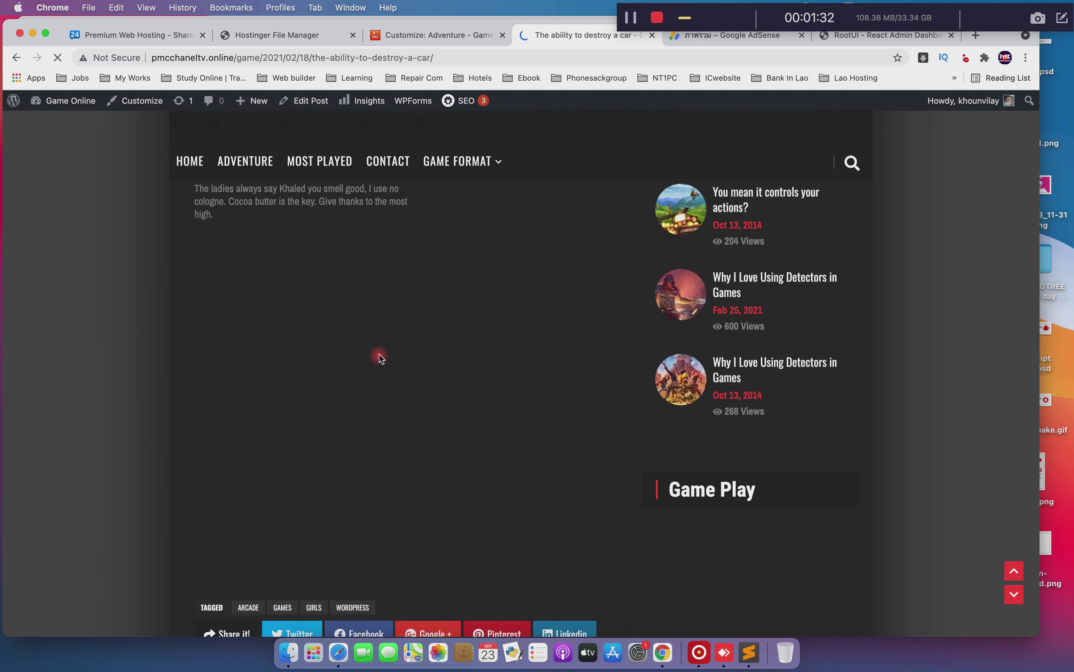
scroll(381, 357, "up", 7)
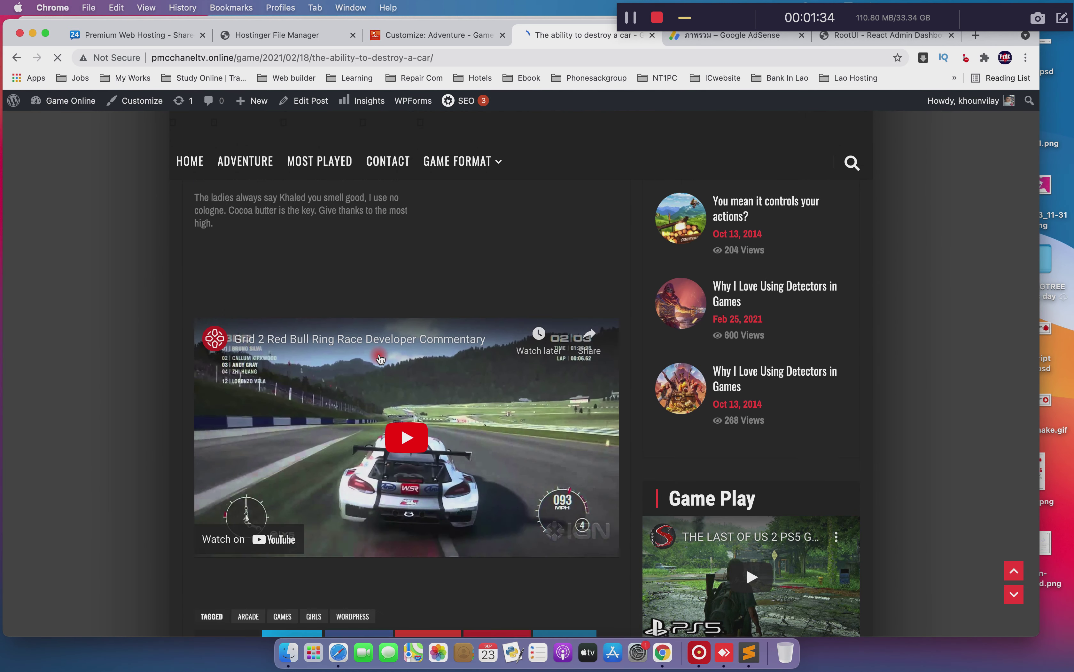
scroll(388, 357, "down", 7)
scroll(392, 357, "down", 15)
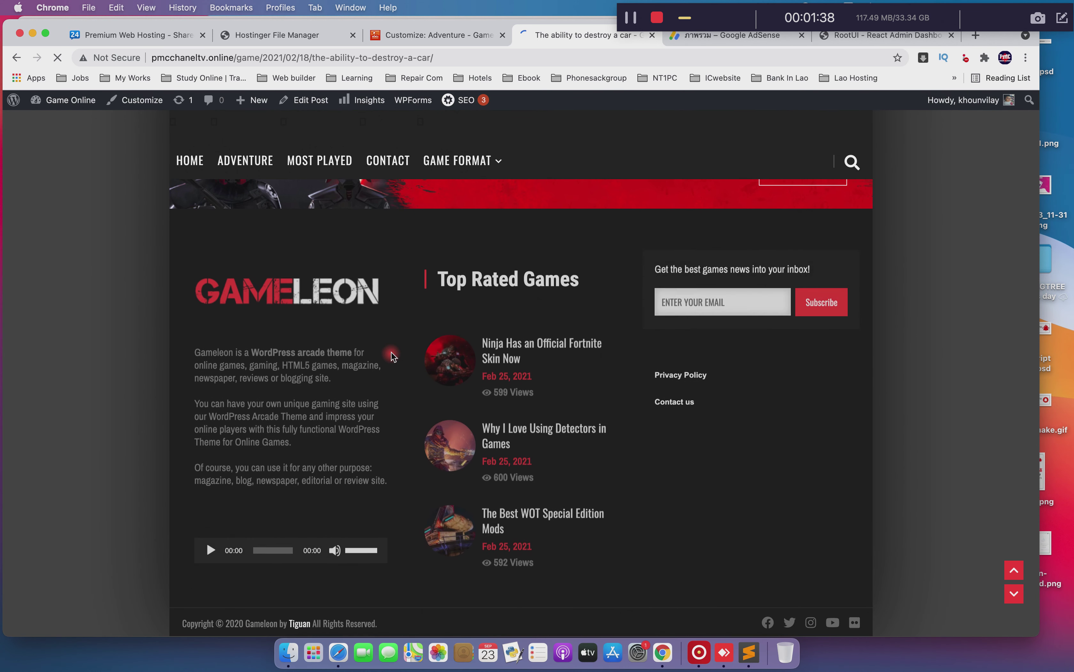
scroll(391, 356, "up", 10)
scroll(391, 357, "up", 12)
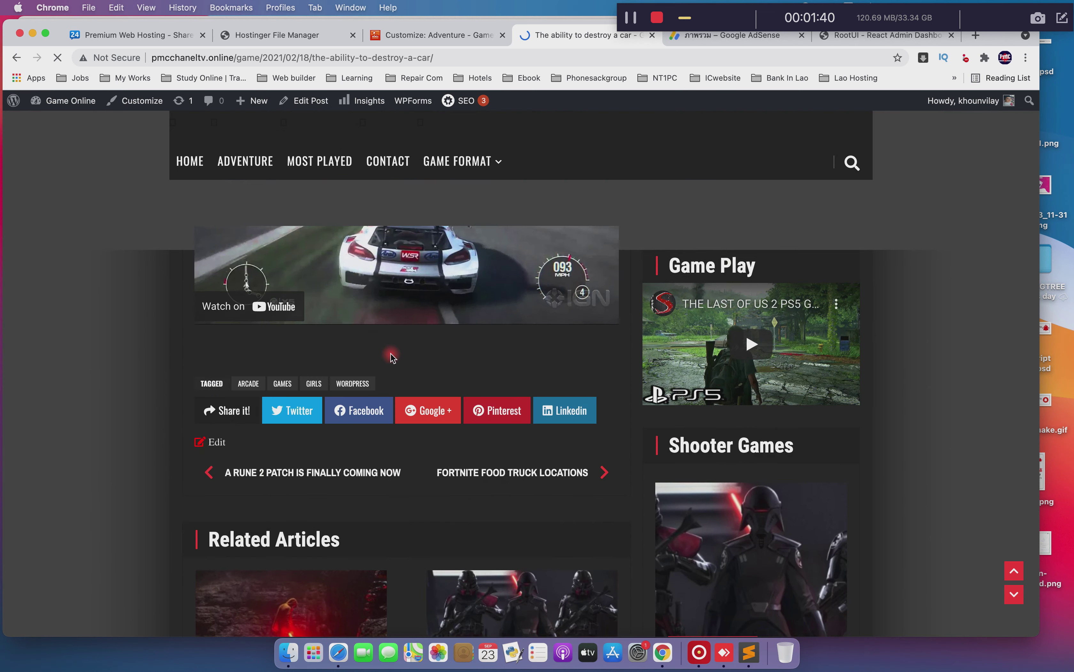
scroll(392, 353, "up", 10)
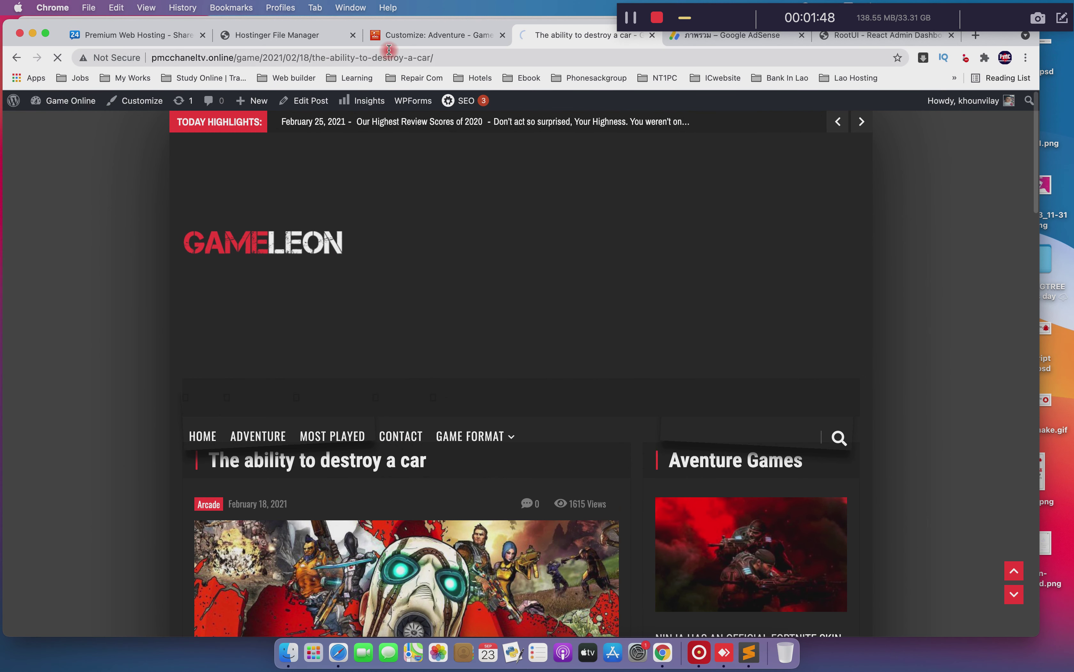
Return to the customizer and inspect the ads in the Adventure page preview from header to footer
left_click(407, 42)
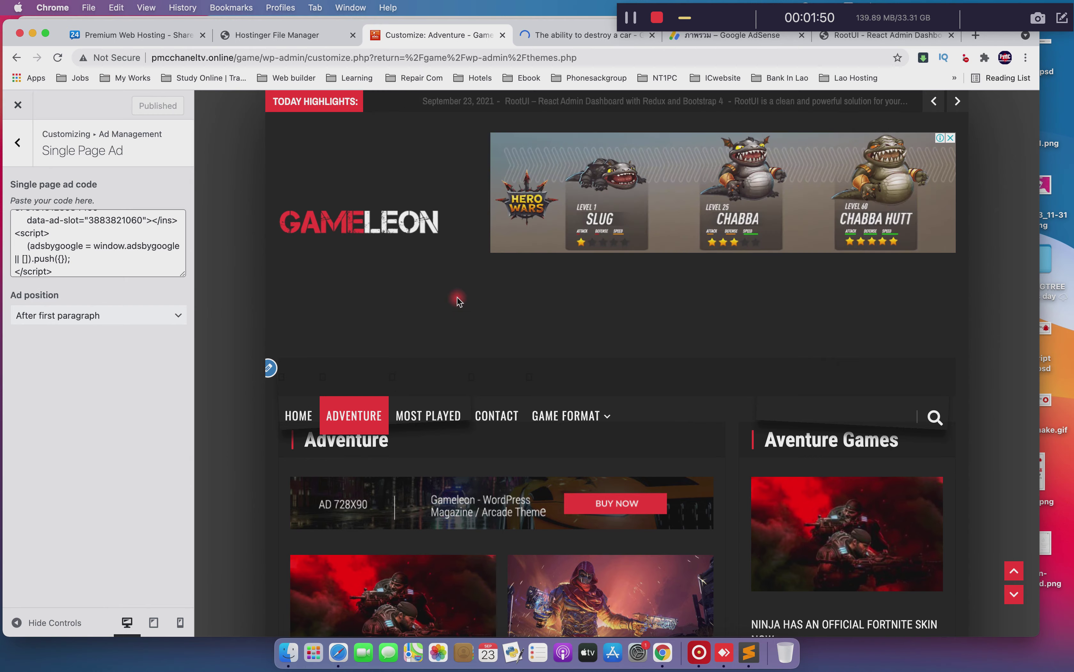
scroll(454, 300, "down", 5)
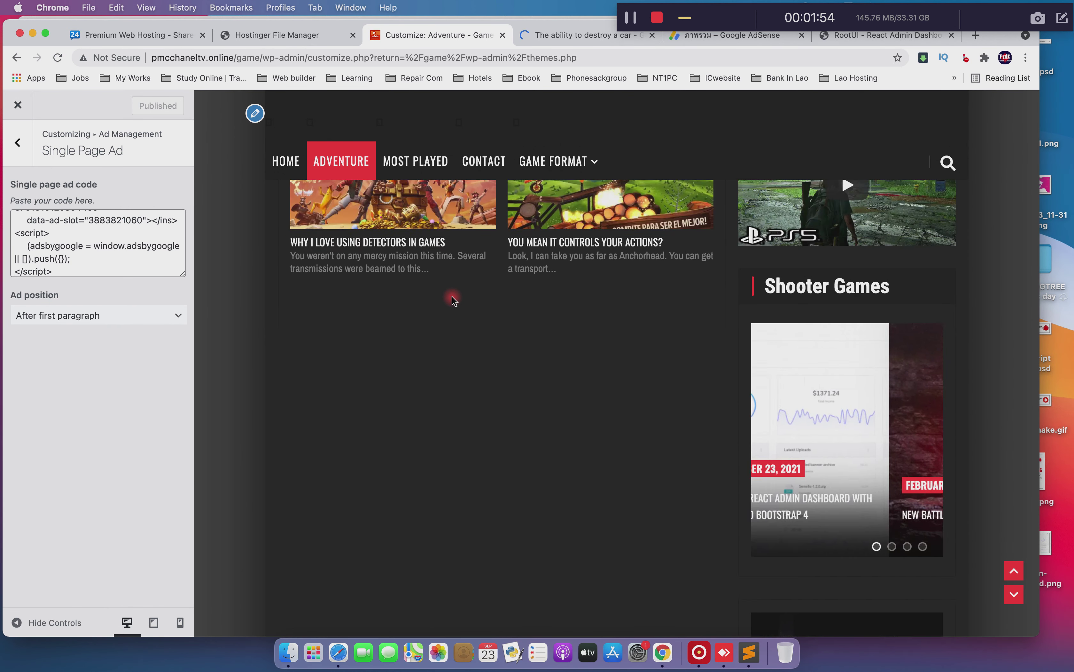
scroll(453, 298, "down", 5)
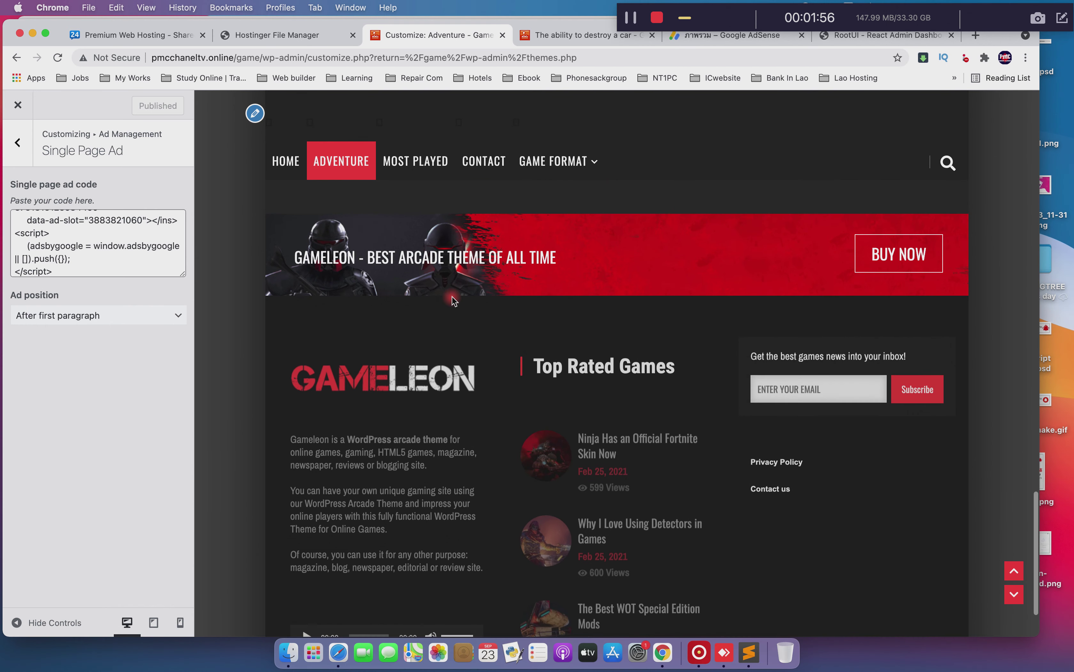
scroll(453, 298, "down", 3)
scroll(453, 300, "up", 10)
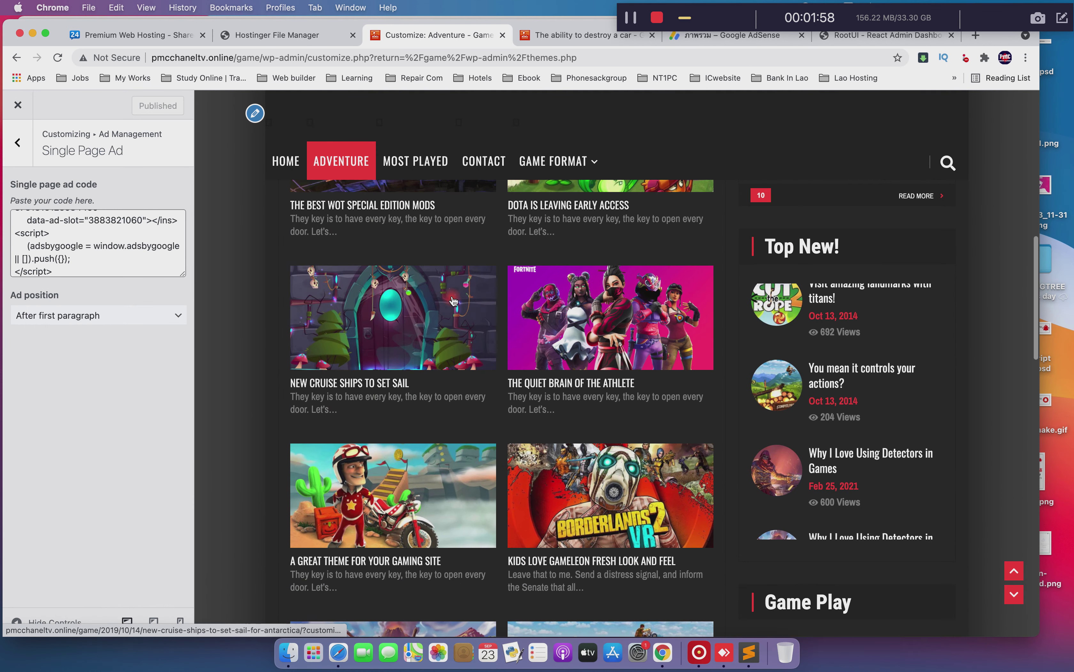
scroll(453, 300, "up", 8)
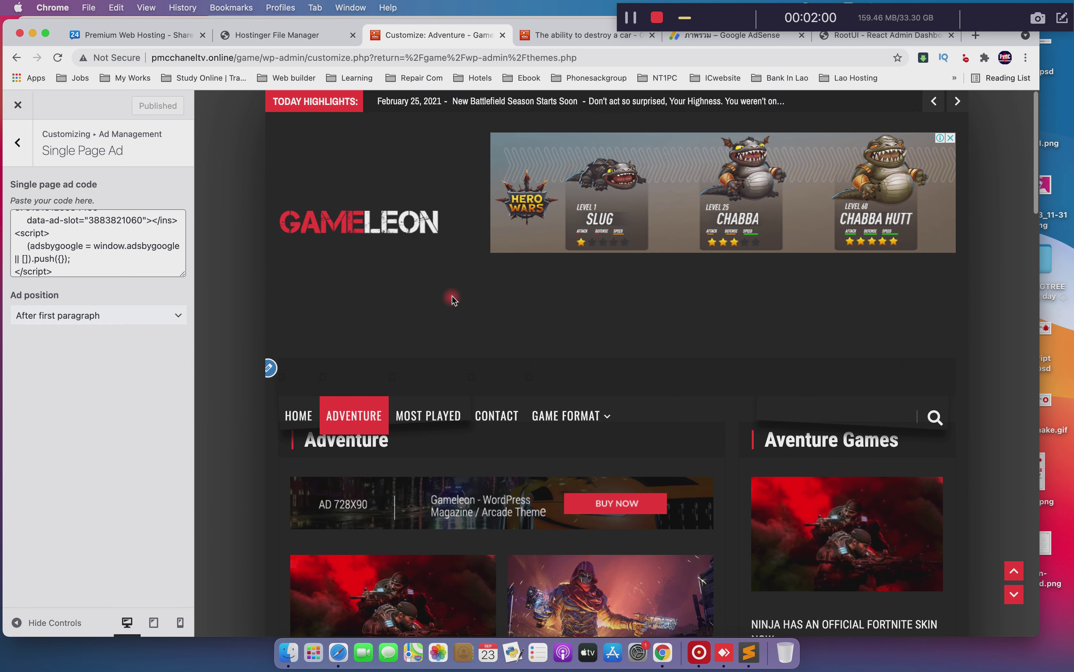
Go back to the live post "The ability to destroy a car" and recheck its ad positions down to the footer
left_click(537, 35)
scroll(544, 340, "down", 10)
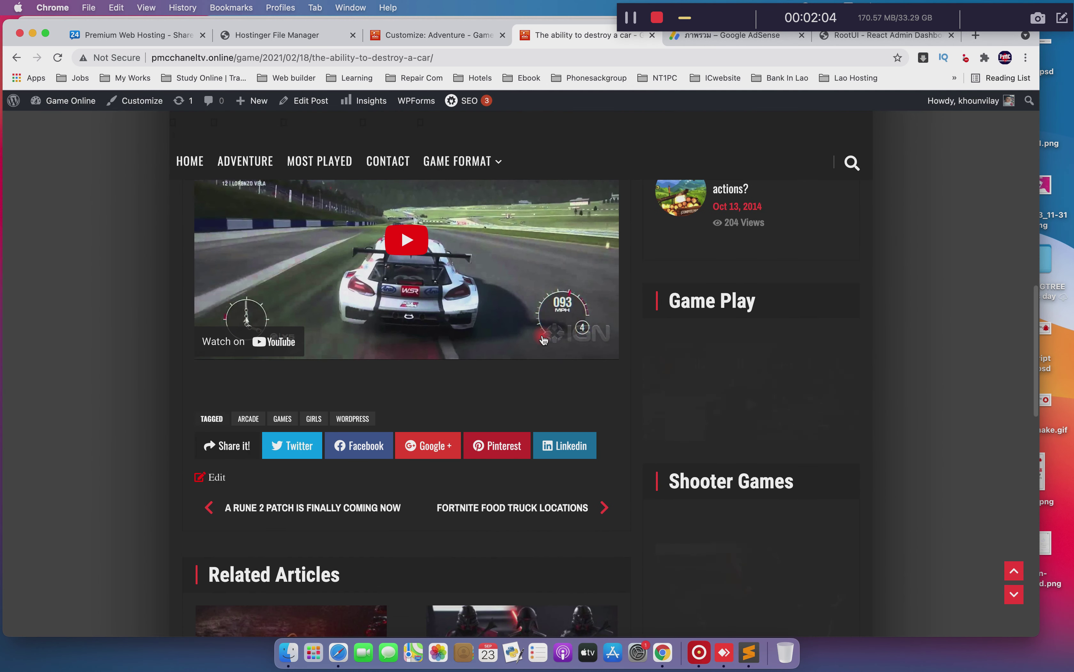
scroll(544, 340, "down", 15)
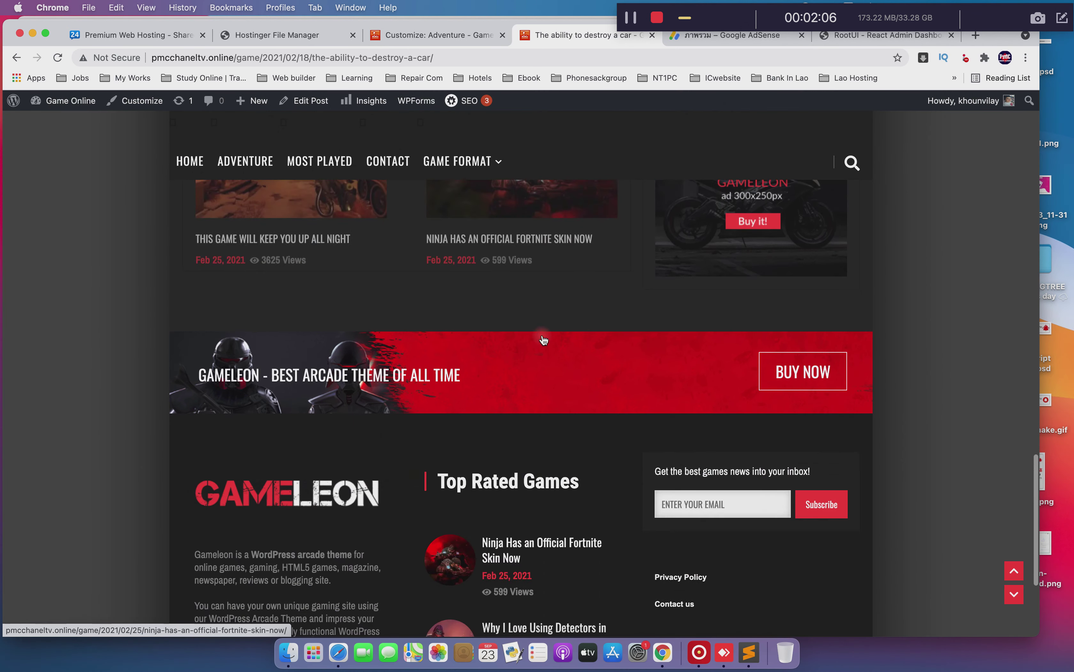
scroll(544, 340, "down", 3)
scroll(544, 339, "up", 15)
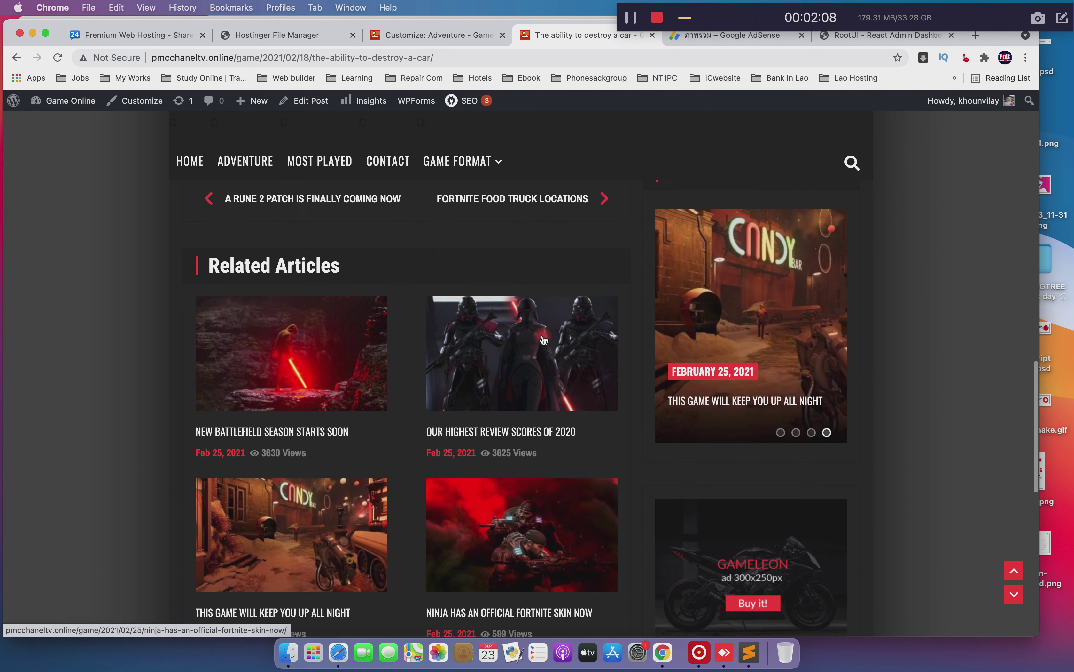
scroll(544, 340, "up", 8)
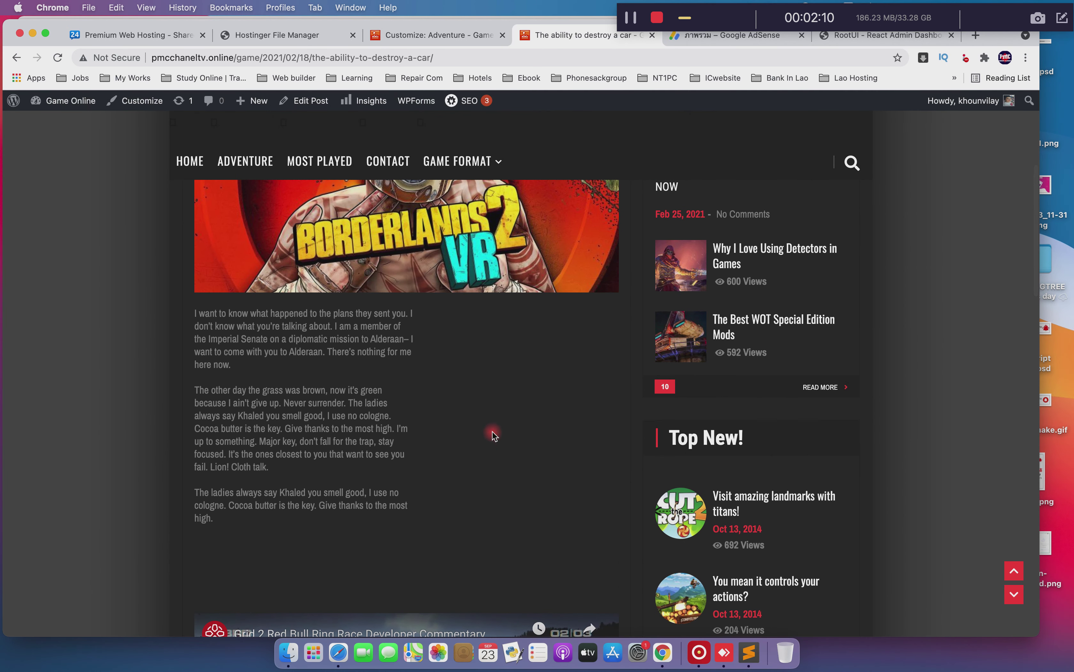
scroll(493, 436, "up", 5)
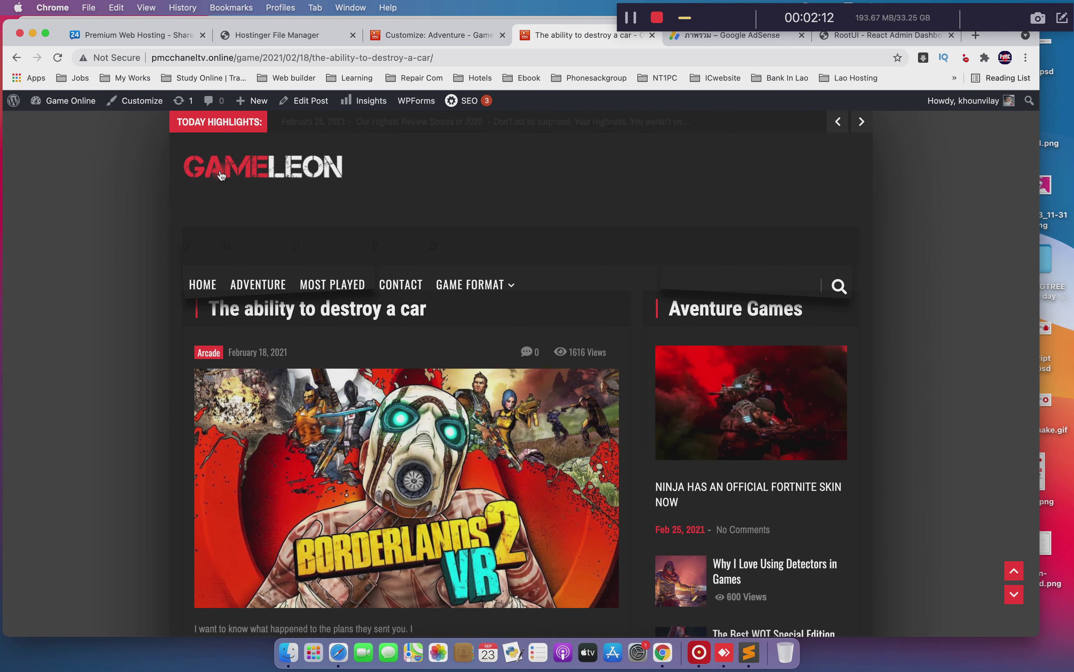
Open the live site's homepage and check its ad areas through the game sections, sidebar and footer
left_click(222, 176)
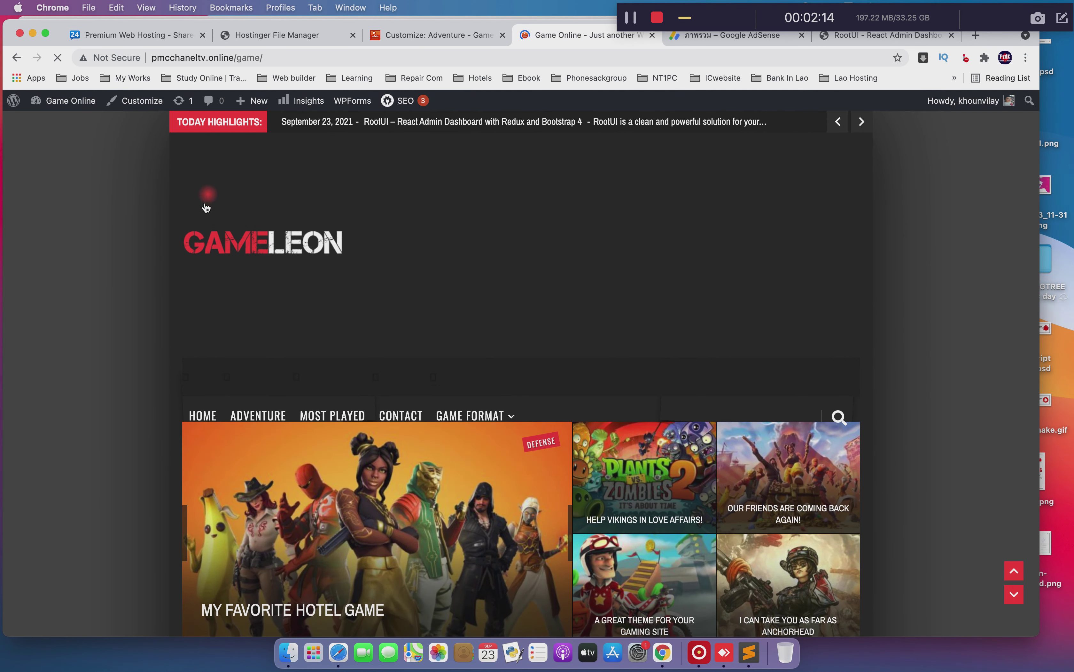
scroll(184, 265, "down", 15)
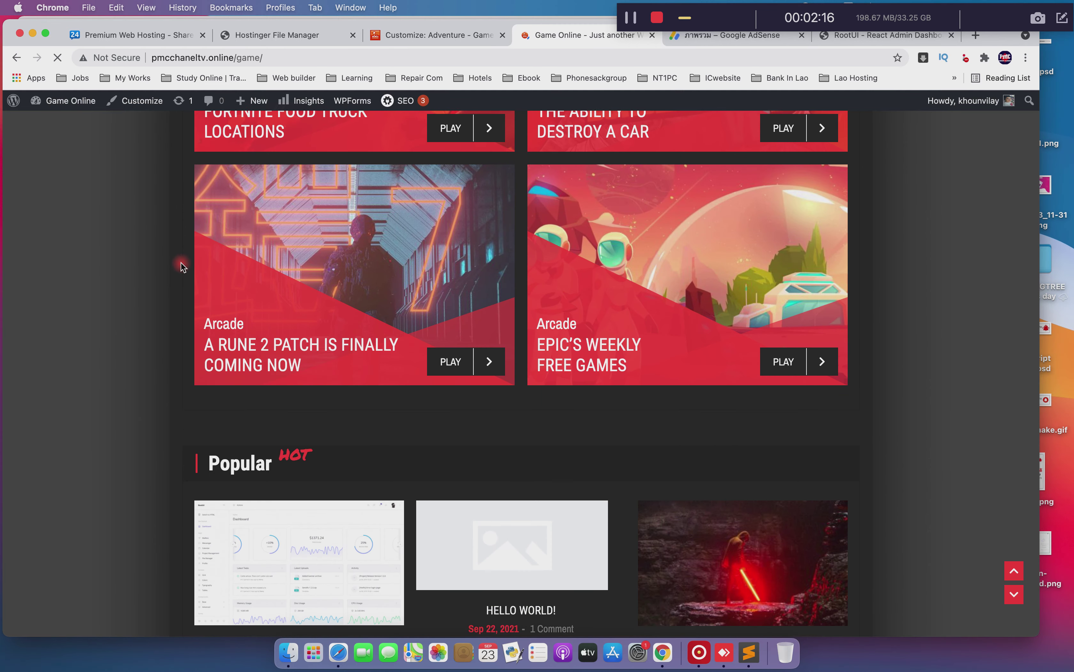
scroll(182, 266, "down", 15)
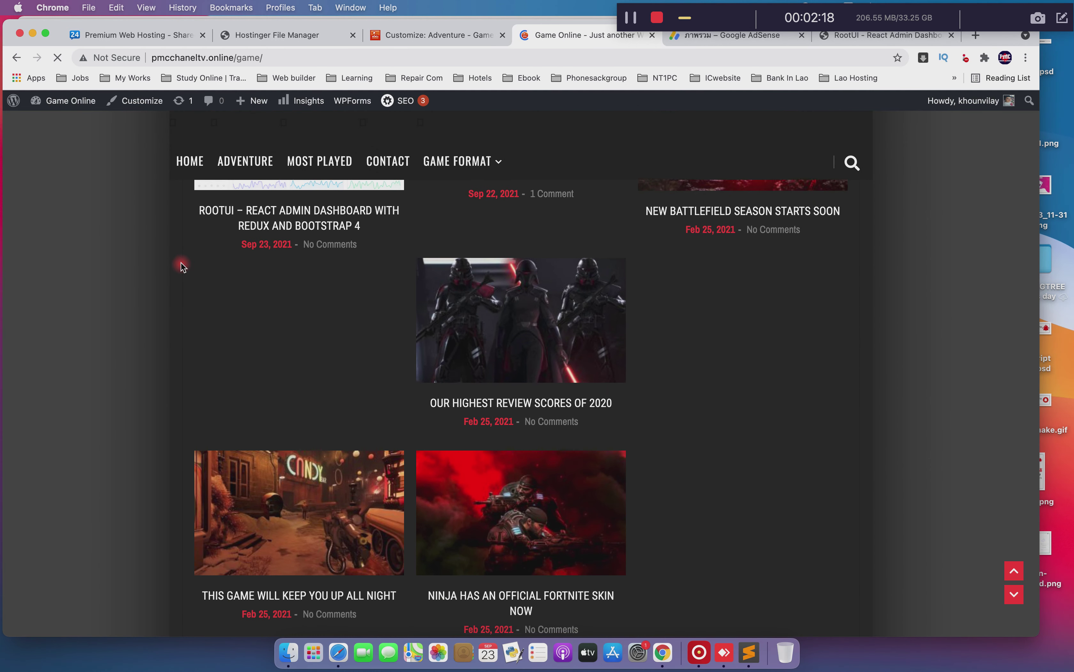
scroll(182, 266, "down", 15)
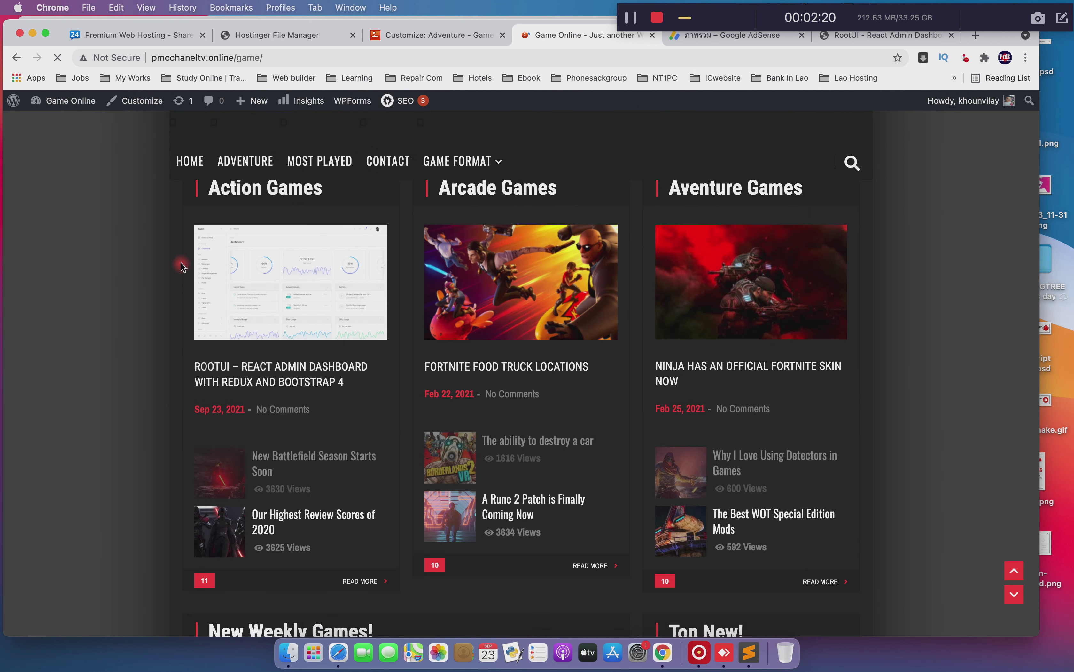
scroll(182, 266, "down", 3)
scroll(182, 266, "down", 10)
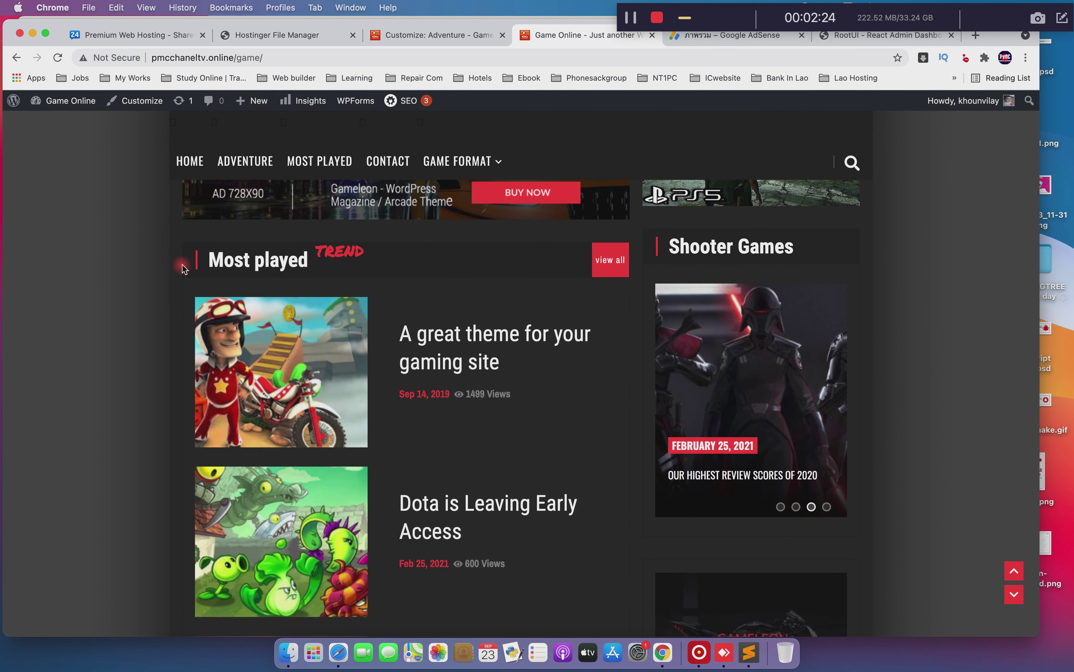
scroll(182, 266, "up", 5)
scroll(186, 277, "down", 3)
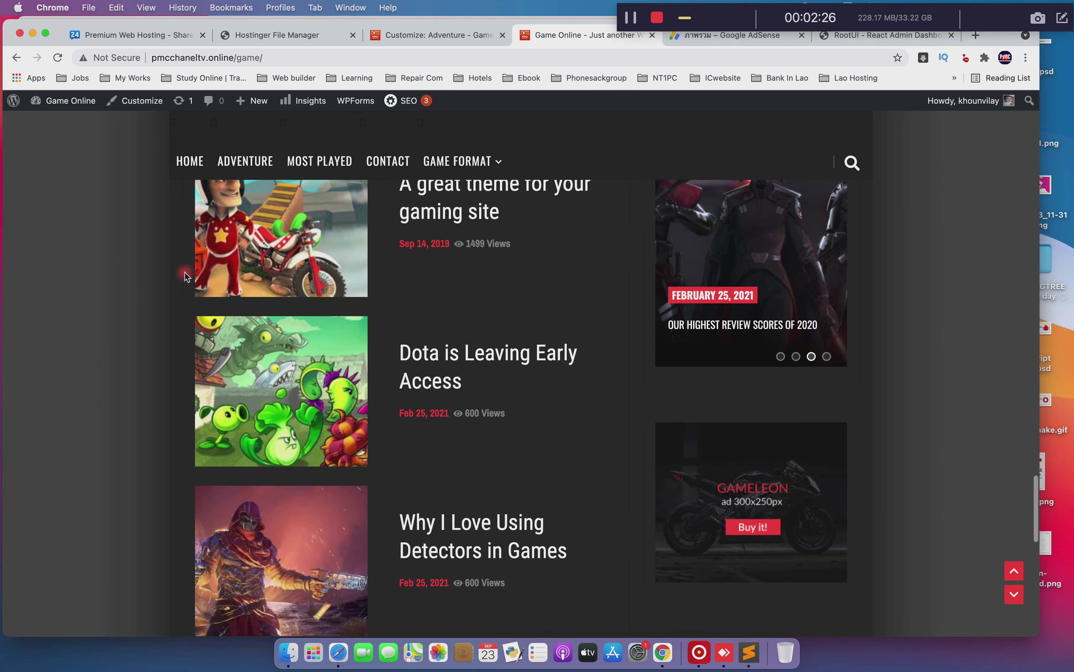
scroll(186, 276, "down", 10)
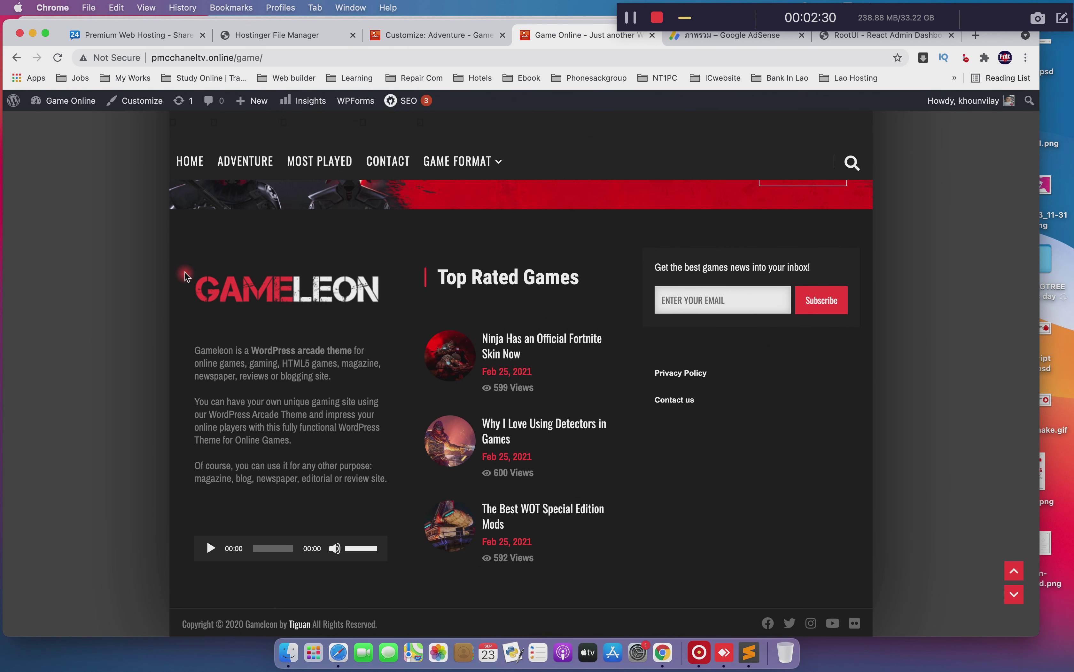
scroll(185, 276, "up", 10)
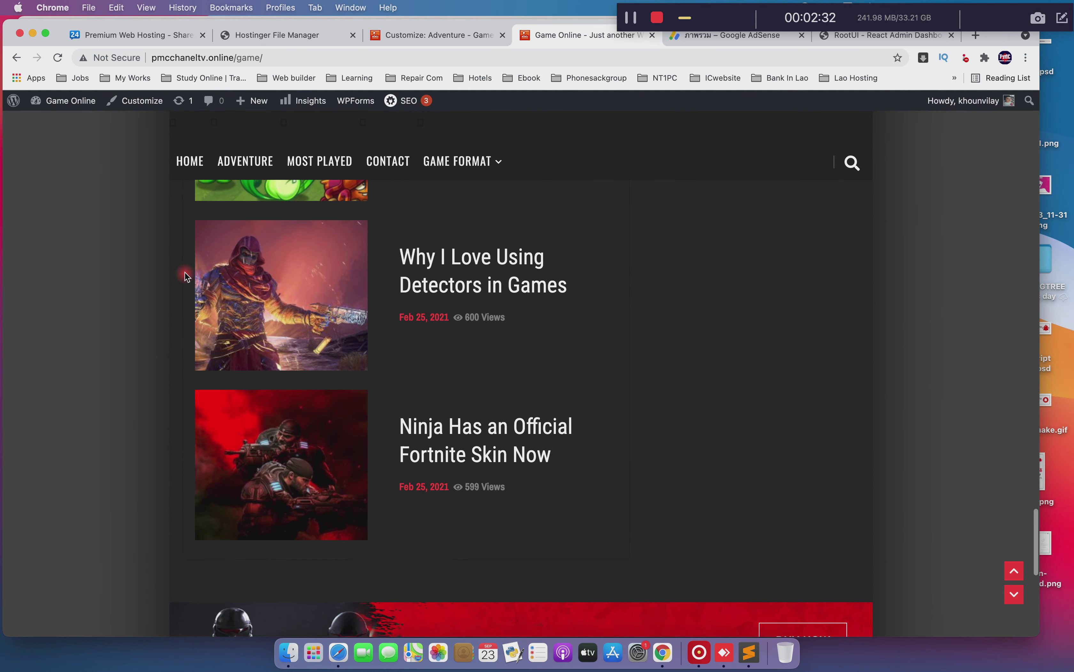
scroll(185, 276, "up", 1)
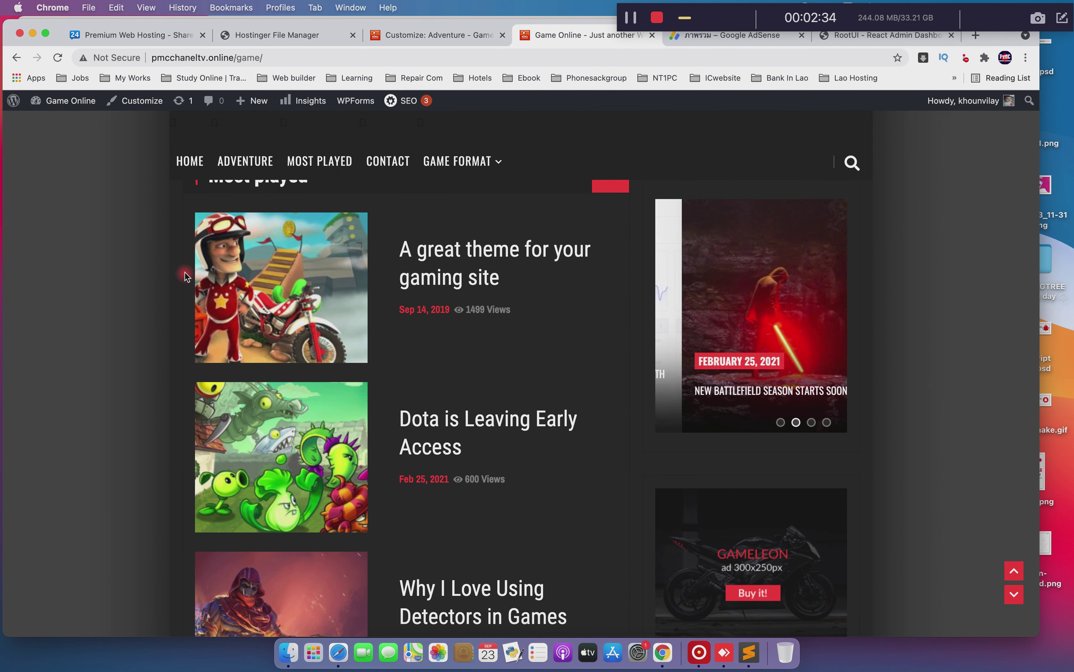
Recheck the live homepage's ad areas between the header slider, the game sections and the footer banner
scroll(185, 277, "up", 10)
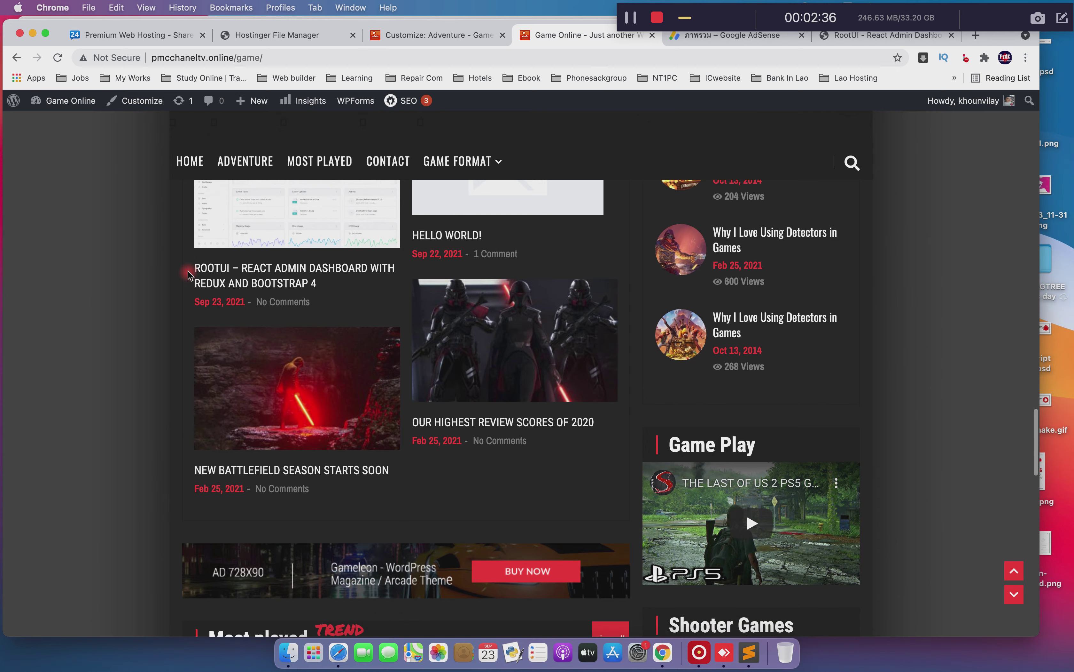
scroll(187, 274, "up", 10)
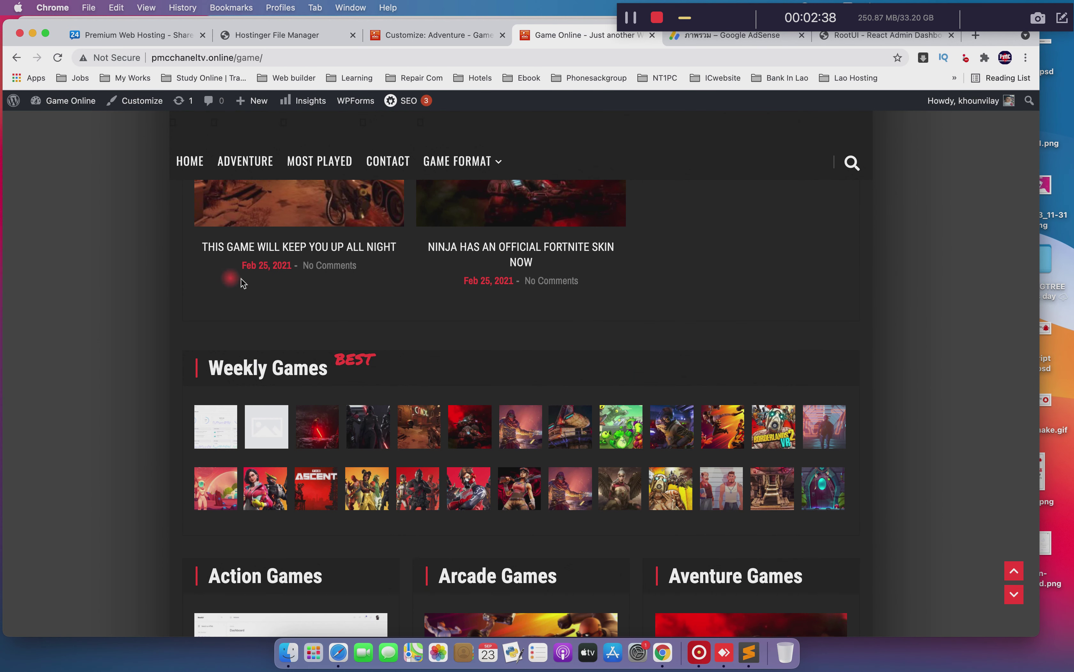
scroll(413, 295, "up", 15)
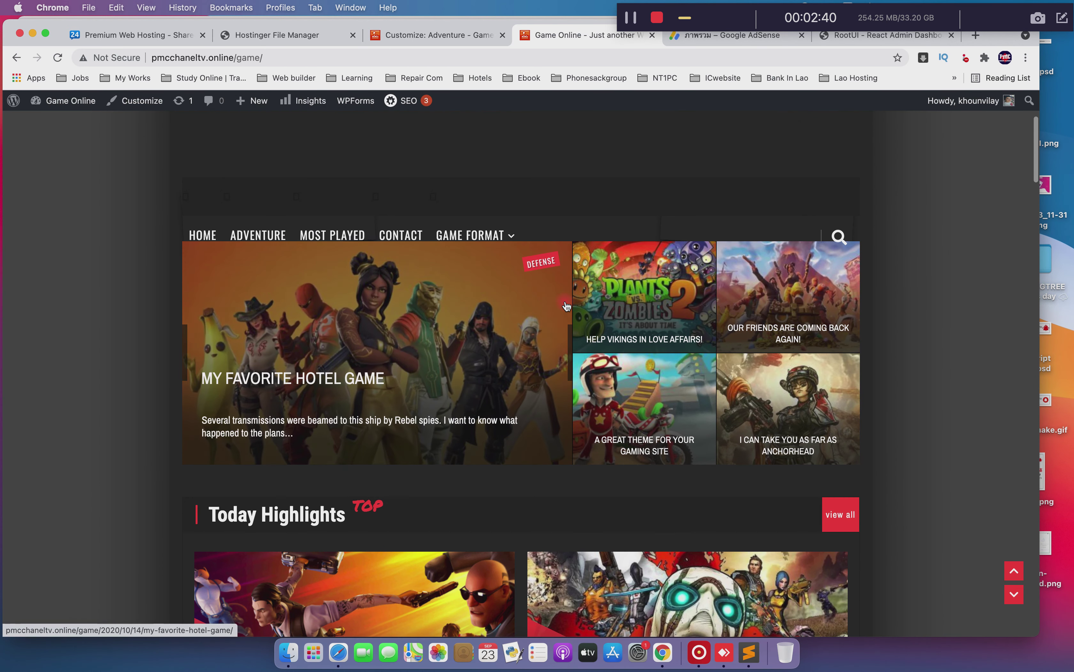
scroll(566, 305, "down", 15)
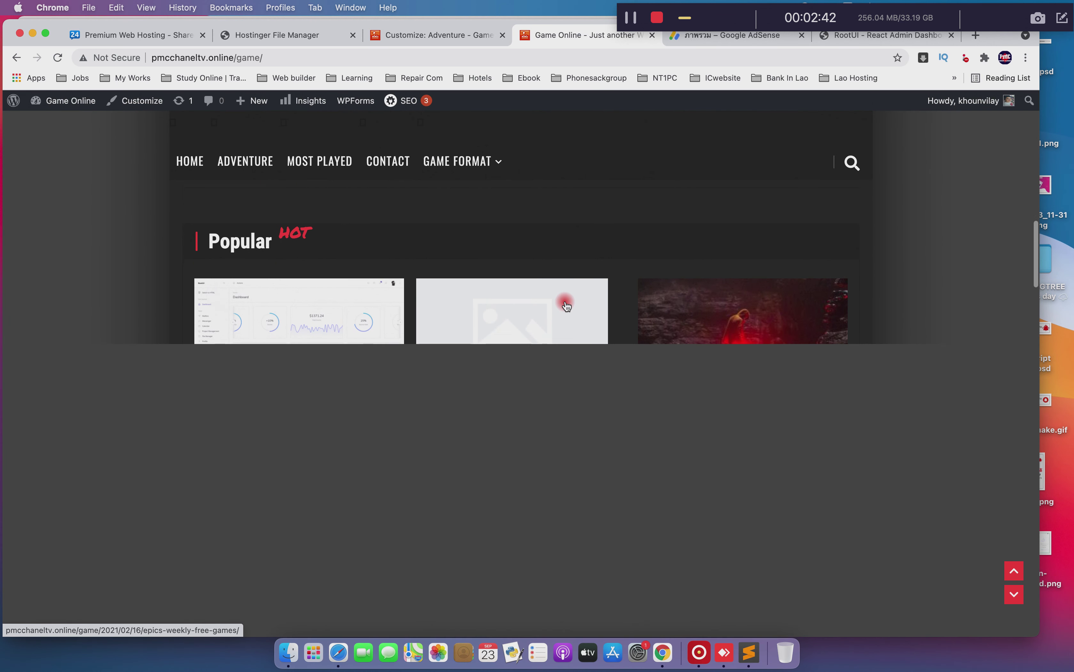
scroll(566, 306, "down", 6)
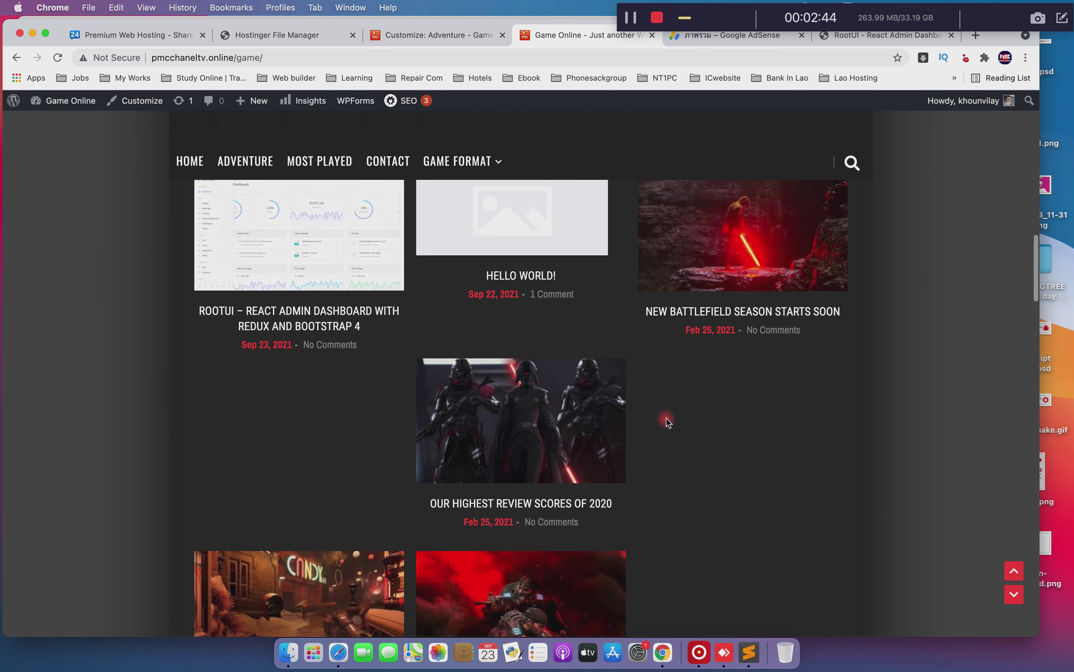
scroll(667, 421, "down", 10)
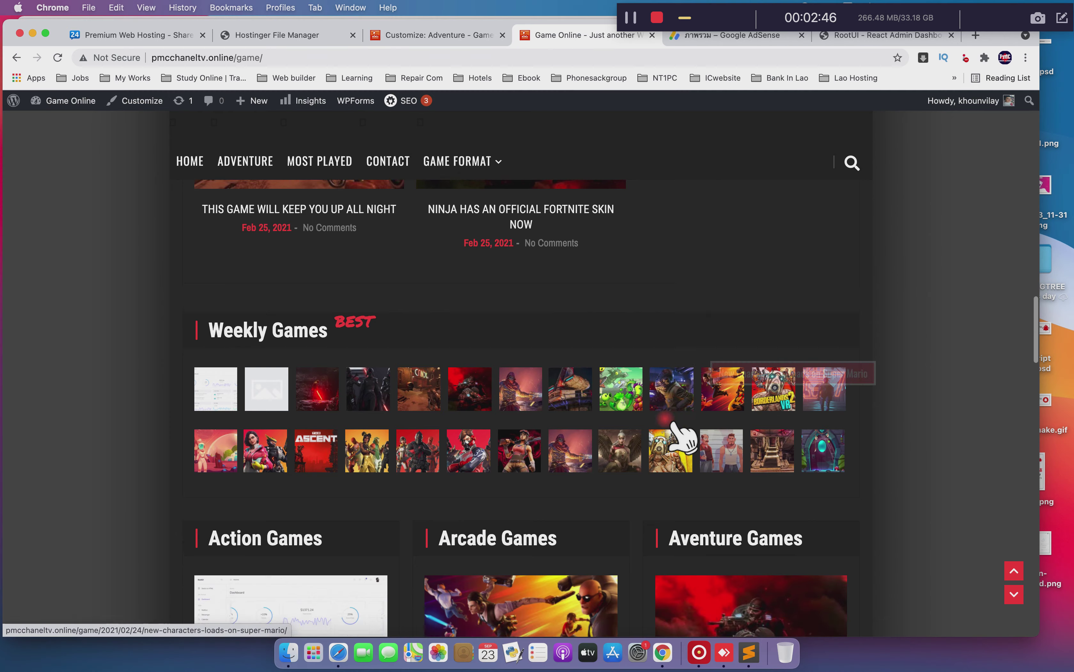
scroll(667, 421, "down", 15)
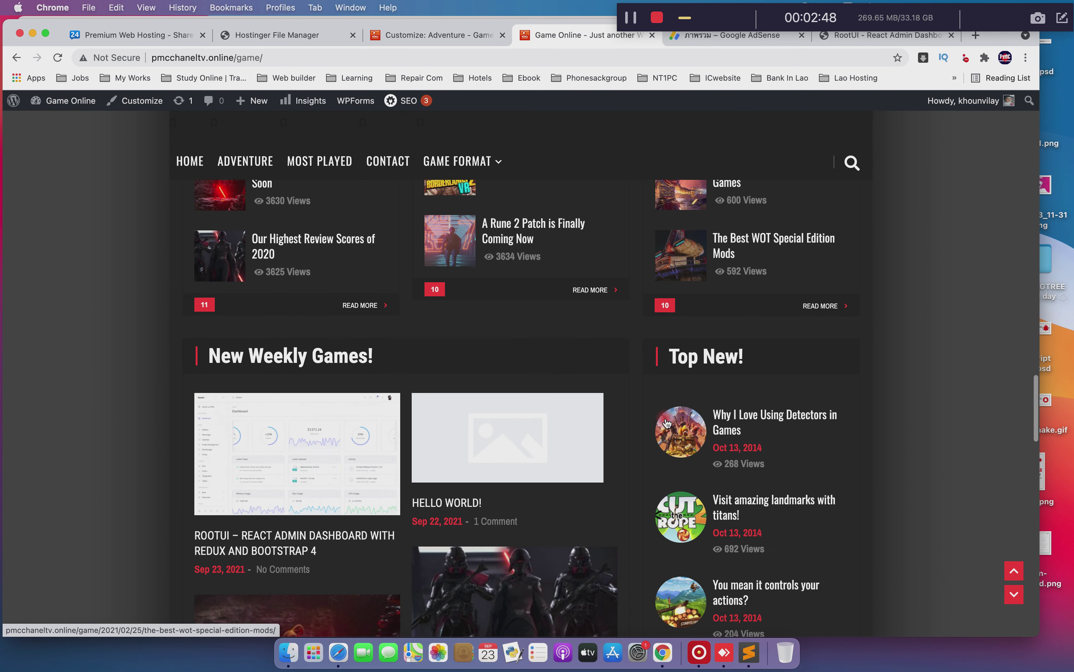
scroll(667, 421, "down", 15)
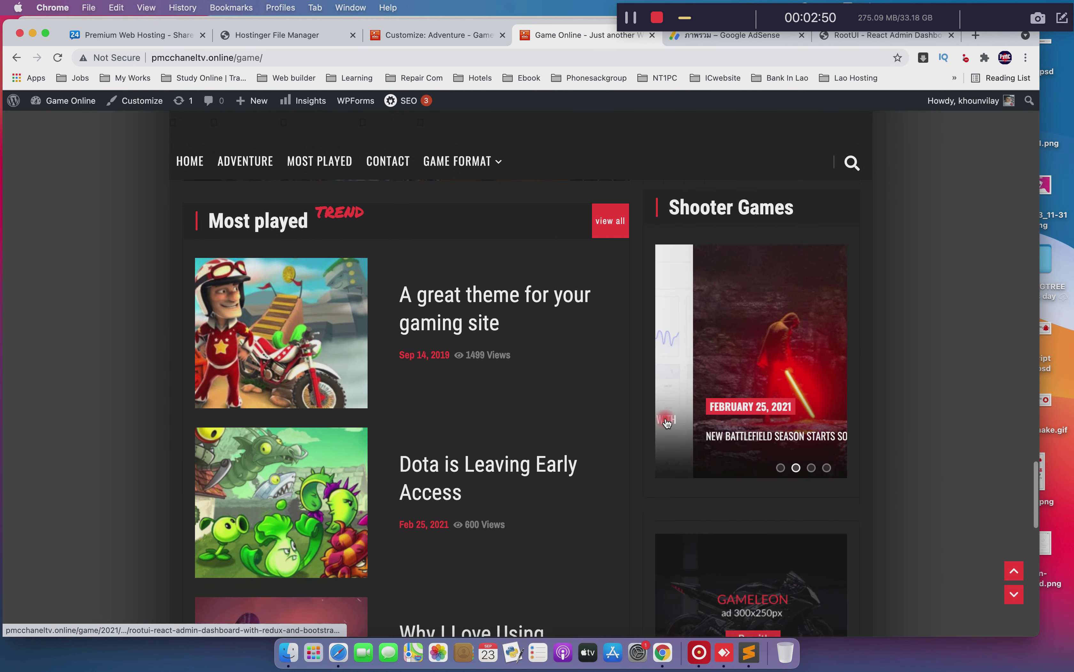
scroll(667, 421, "down", 2)
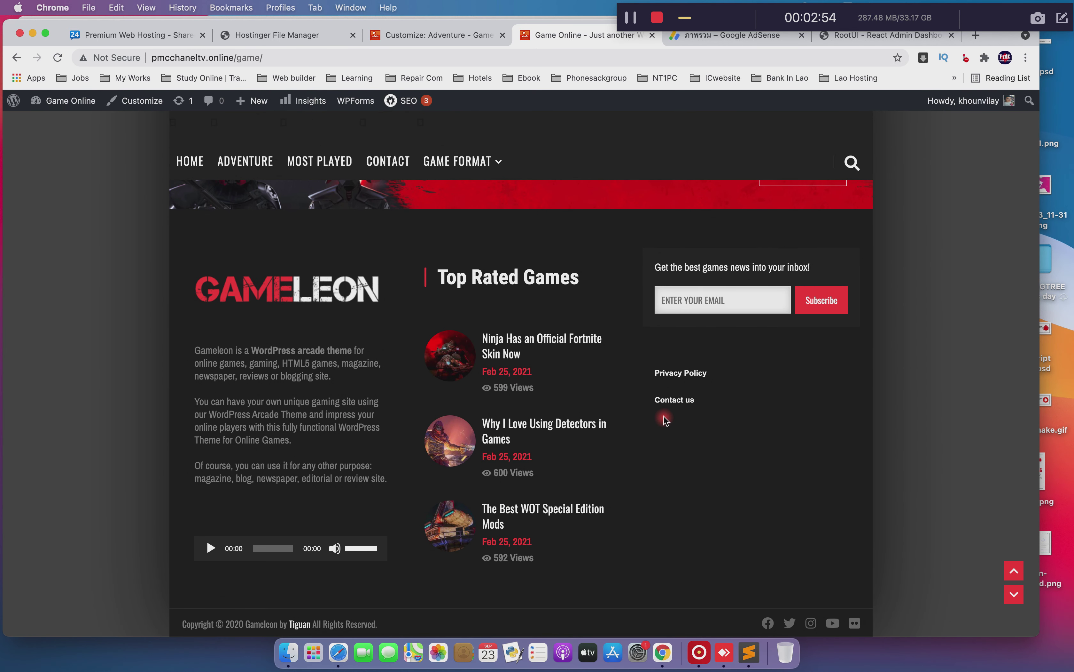
scroll(664, 417, "up", 5)
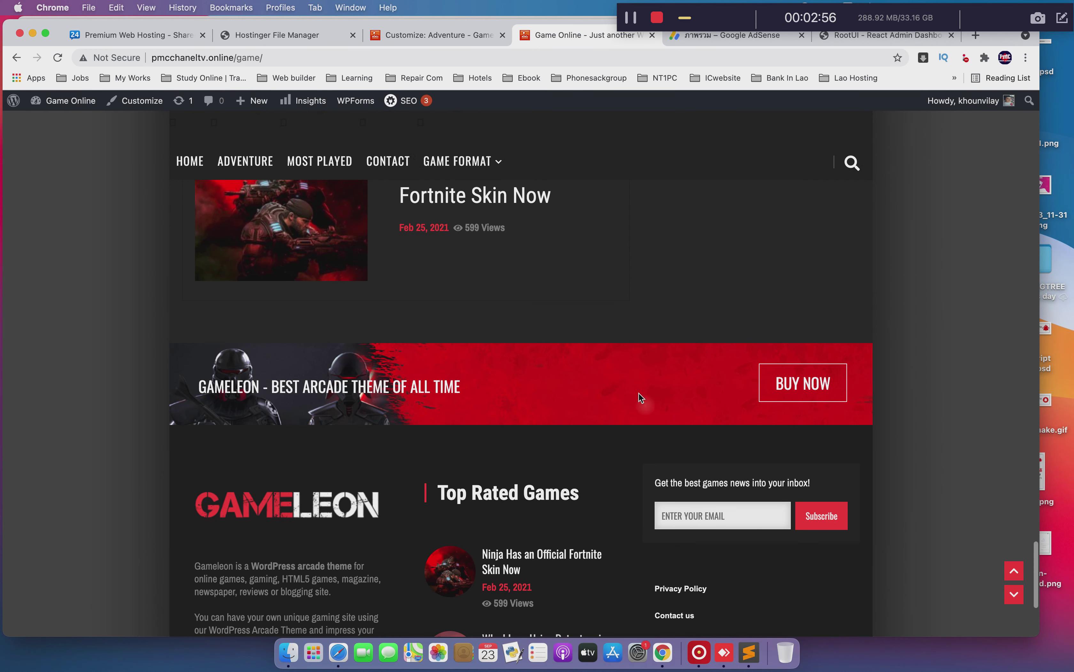
scroll(622, 376, "up", 6)
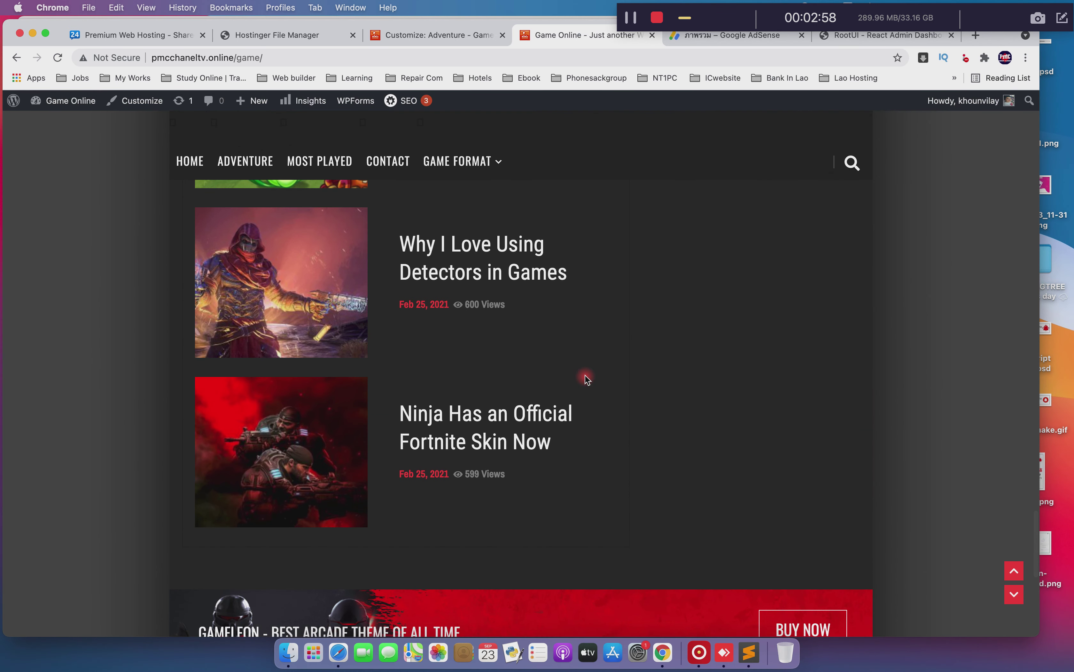
scroll(587, 378, "up", 15)
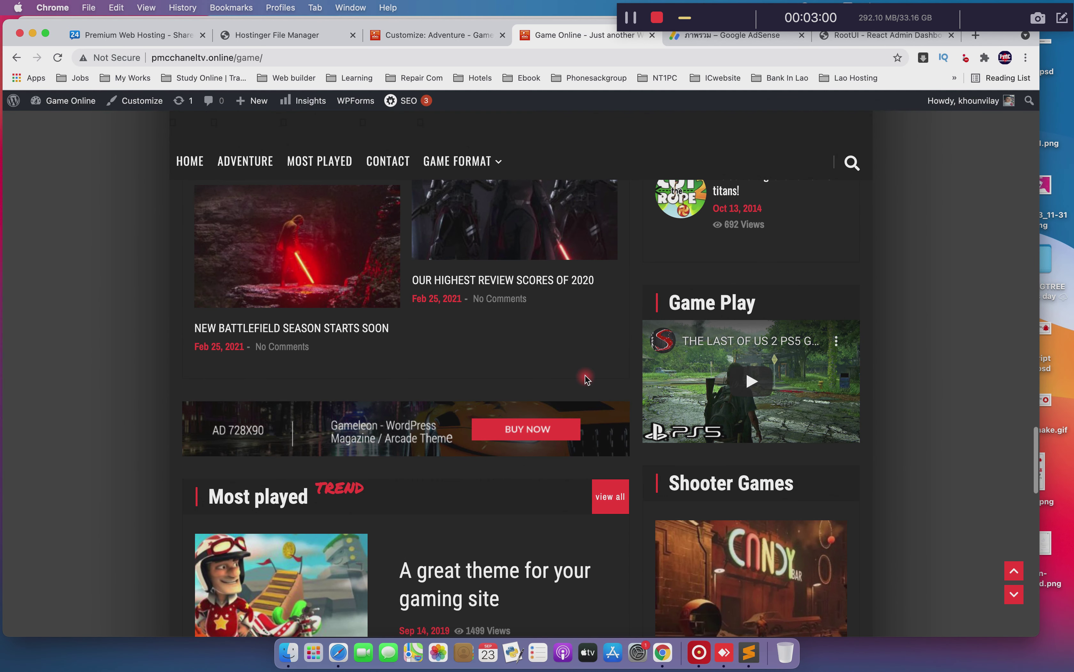
scroll(587, 379, "down", 4)
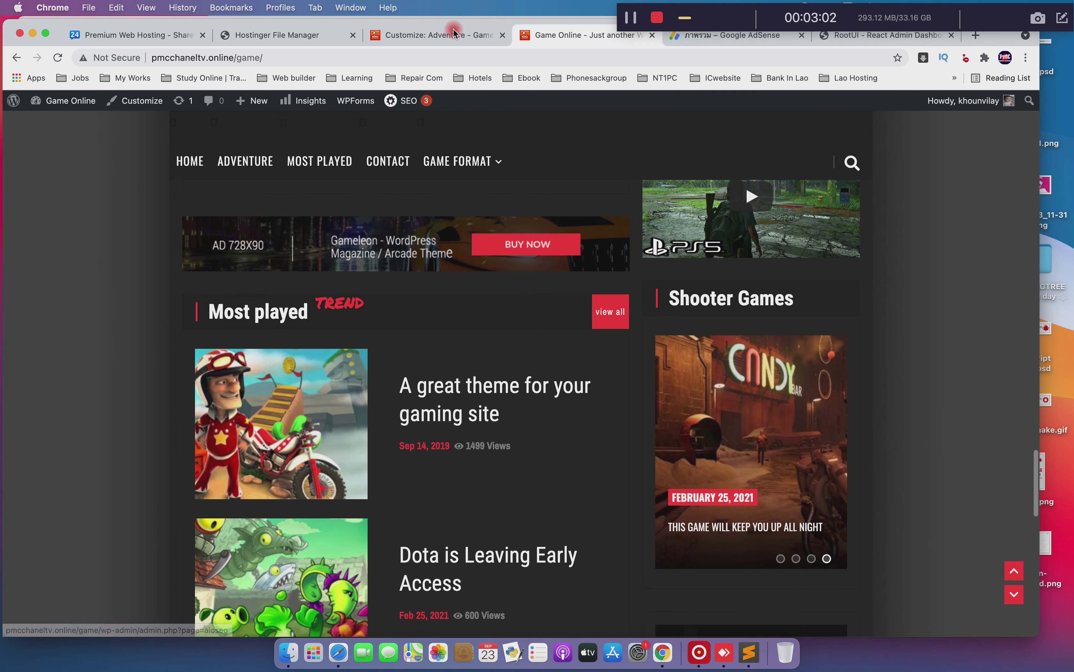
Return to the customizer, set the Single Page Ad position to On Top and publish the change
left_click(453, 33)
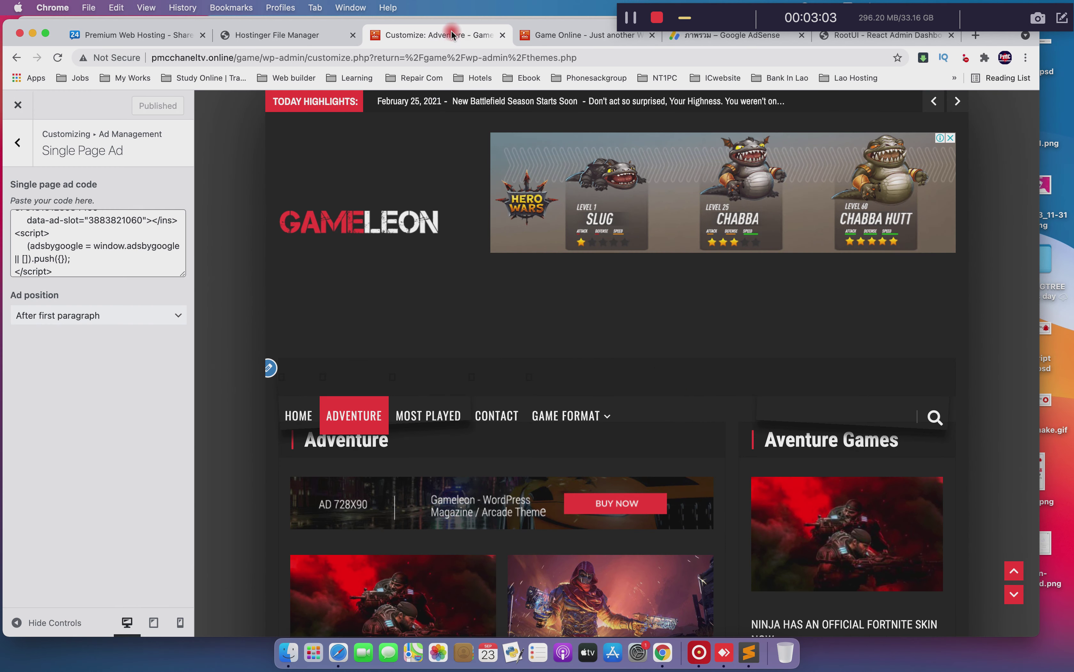
left_click(20, 141)
left_click(73, 267)
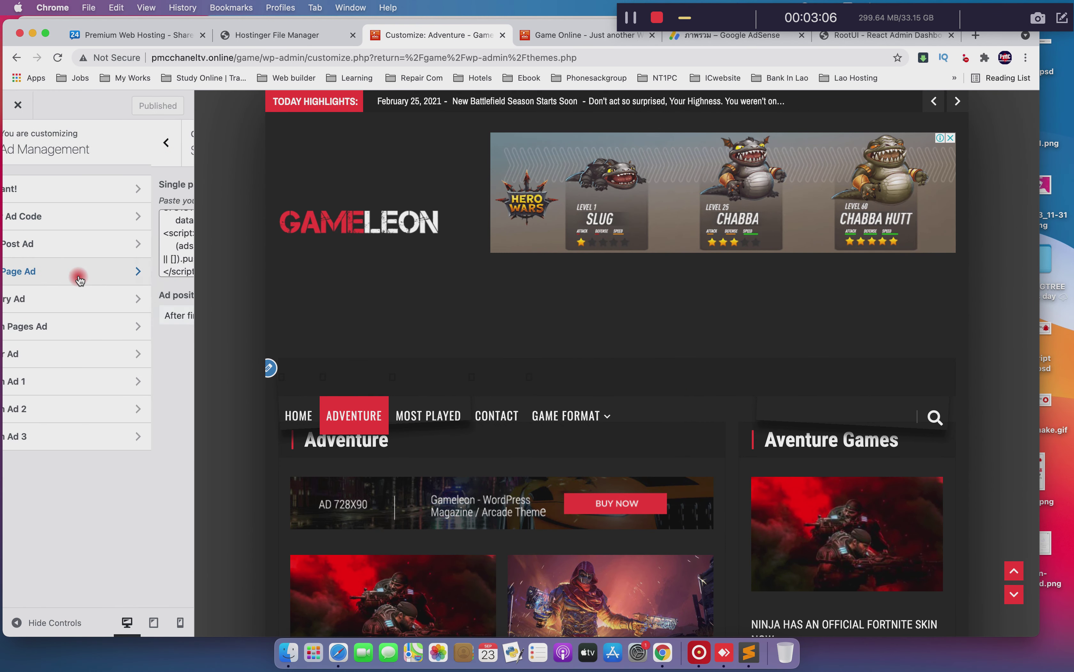
left_click(111, 319)
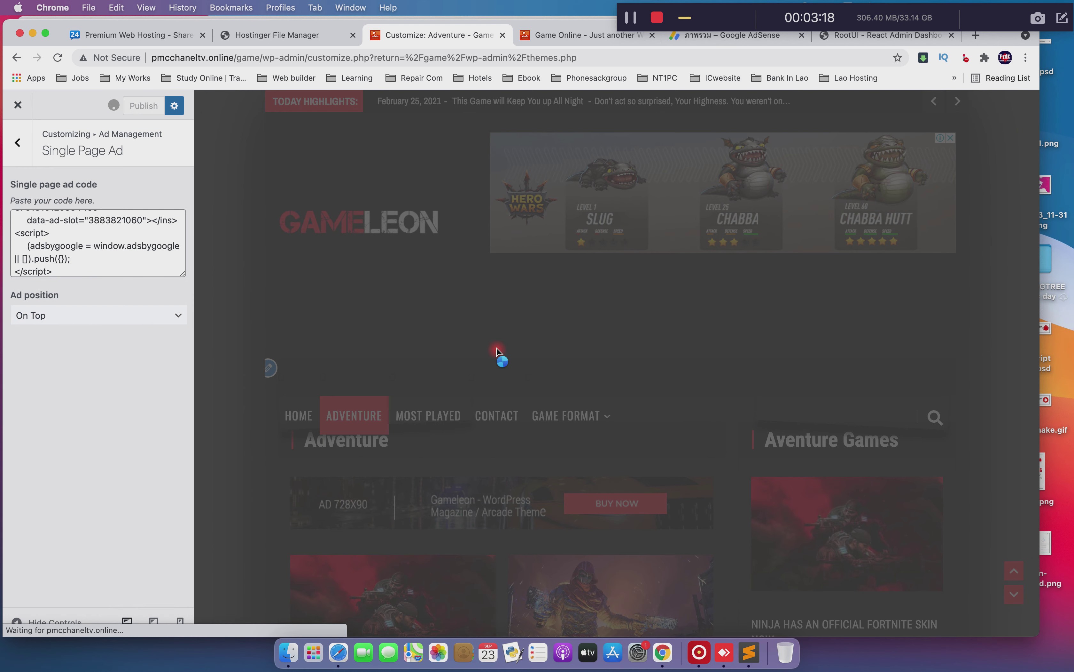
scroll(497, 351, "down", 10)
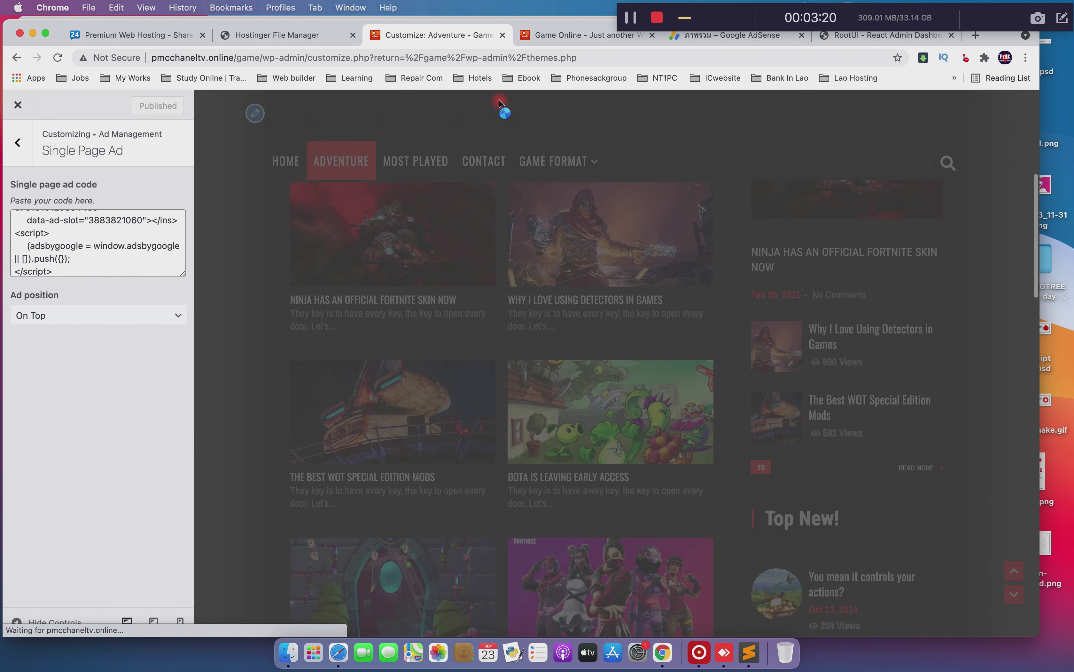
Switch to the live homepage and check its ad areas from the Most played section up to the header
left_click(545, 39)
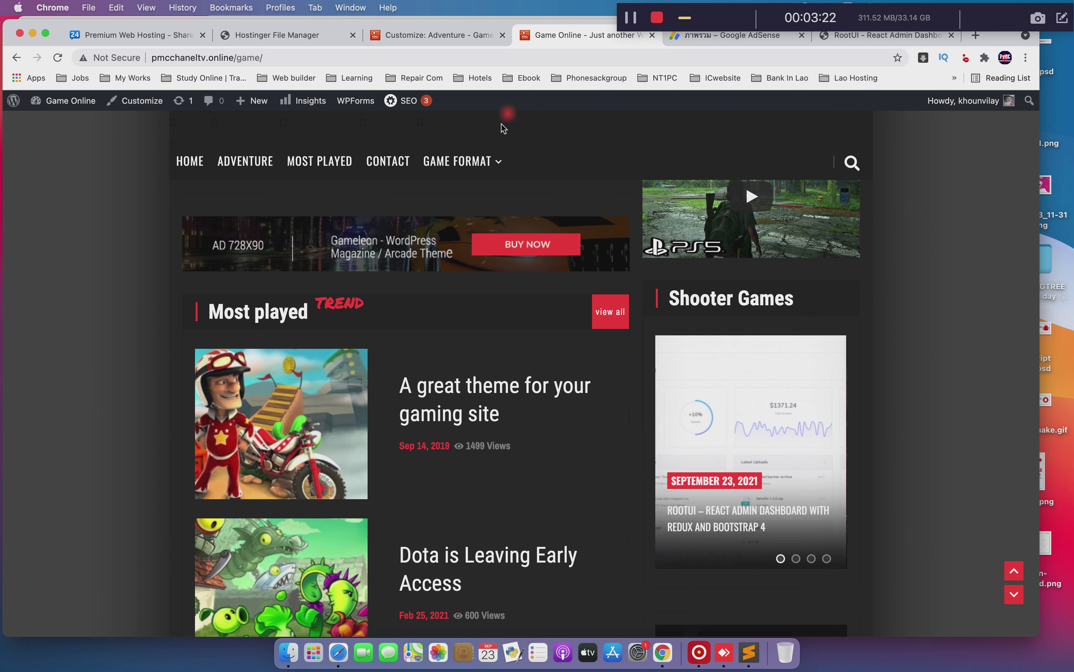
scroll(328, 255, "up", 6)
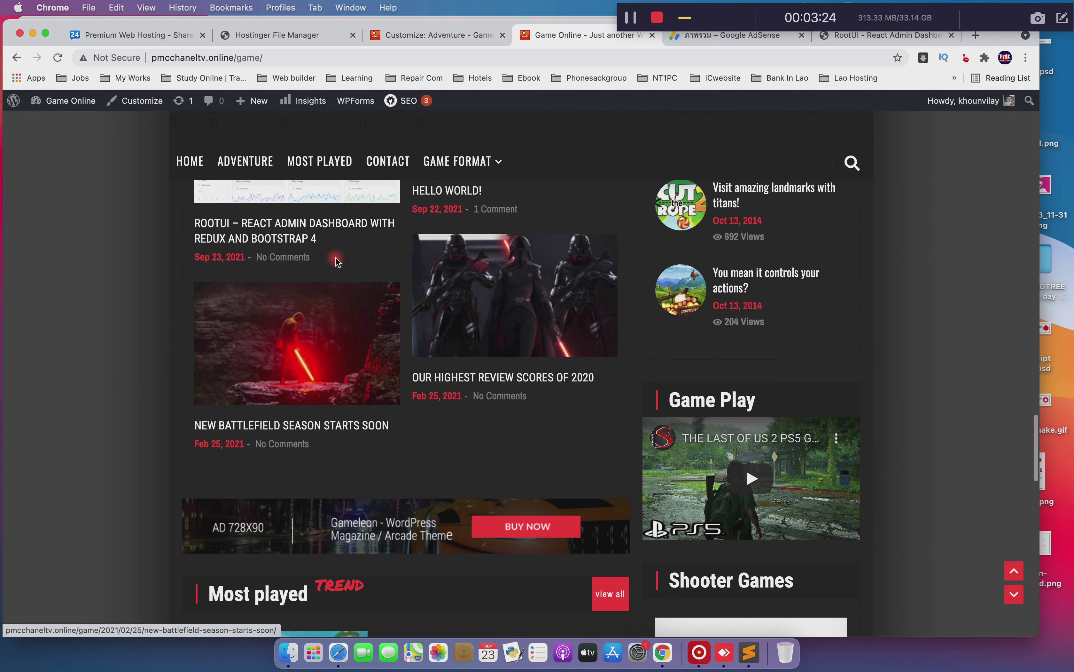
scroll(326, 254, "up", 15)
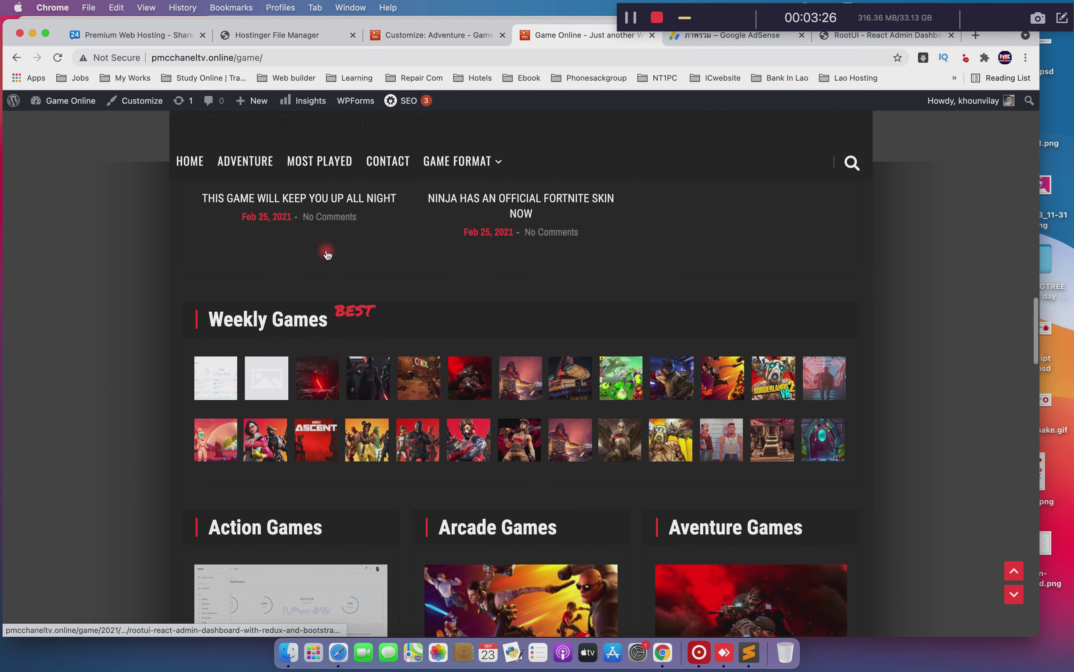
scroll(326, 254, "up", 10)
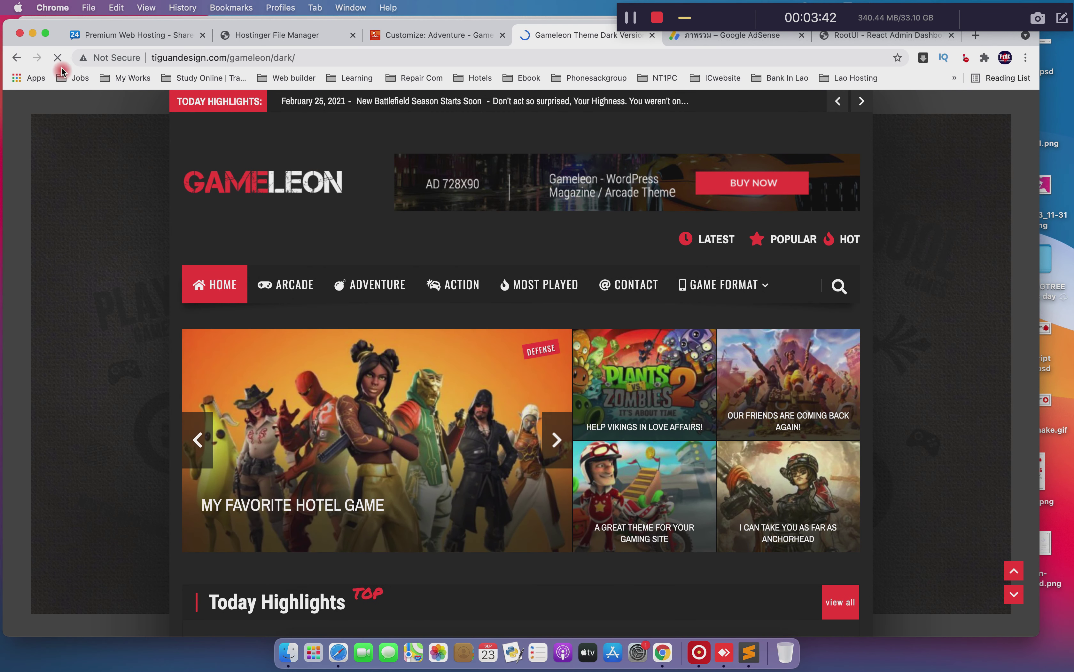
Go back from the Gameleon demo to the site's own homepage and examine its ad areas from the header through the Most played section
left_click(15, 58)
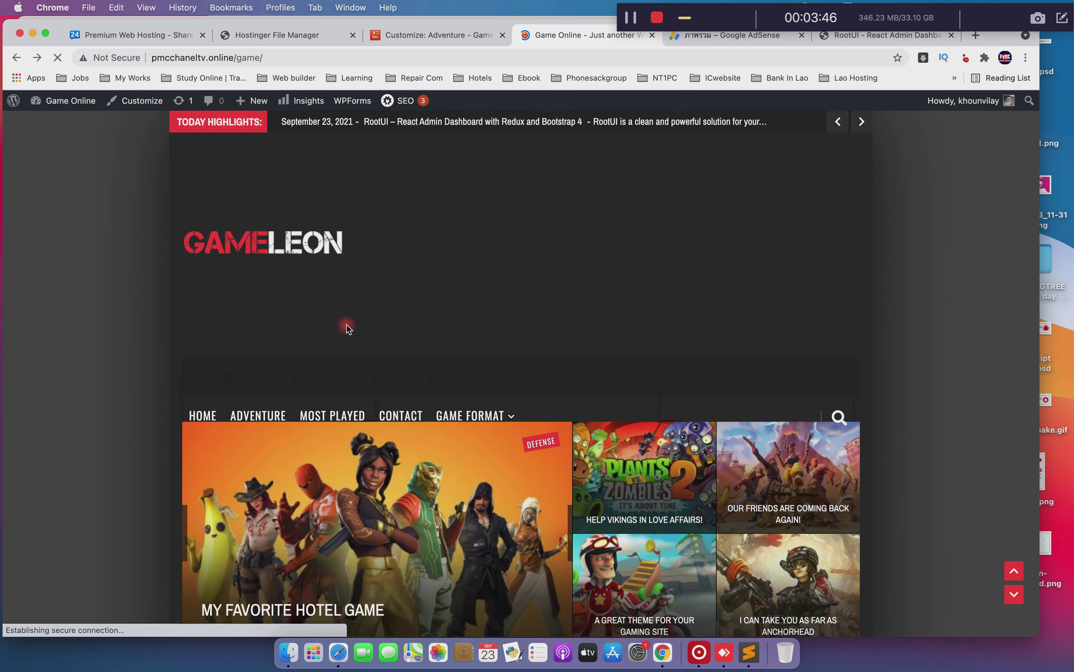
scroll(347, 329, "down", 15)
scroll(341, 366, "down", 10)
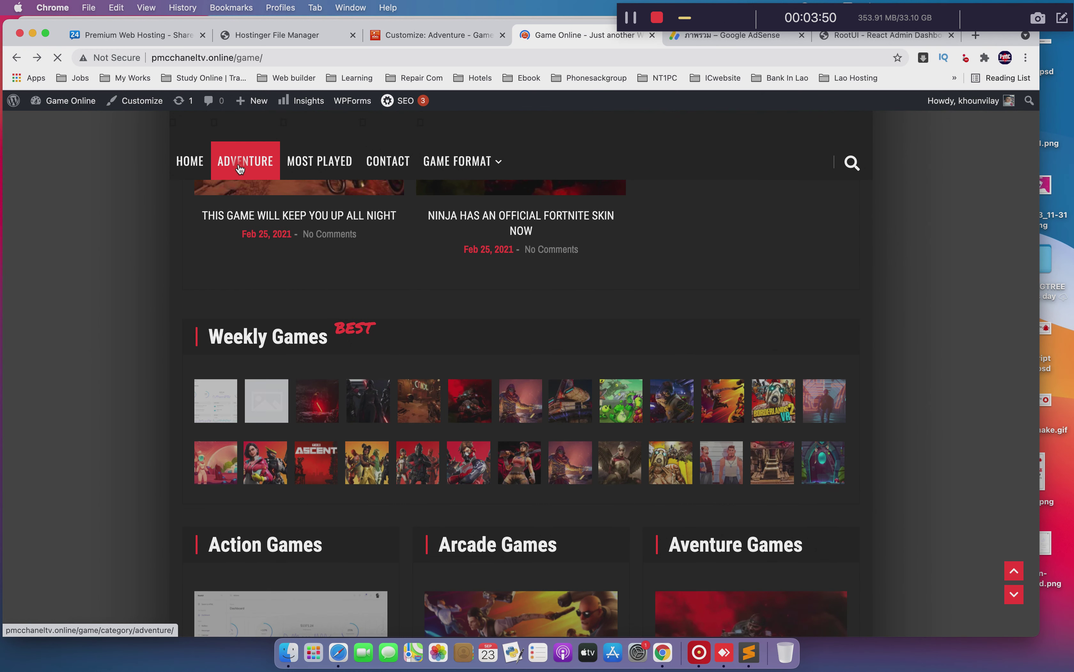
scroll(242, 165, "up", 15)
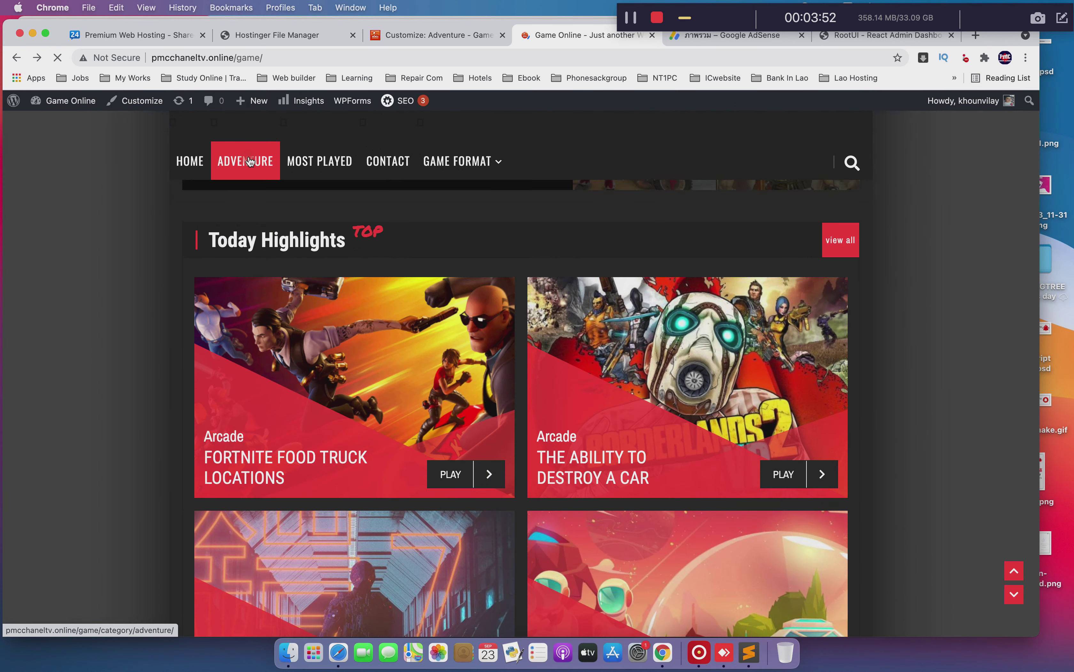
scroll(235, 156, "up", 15)
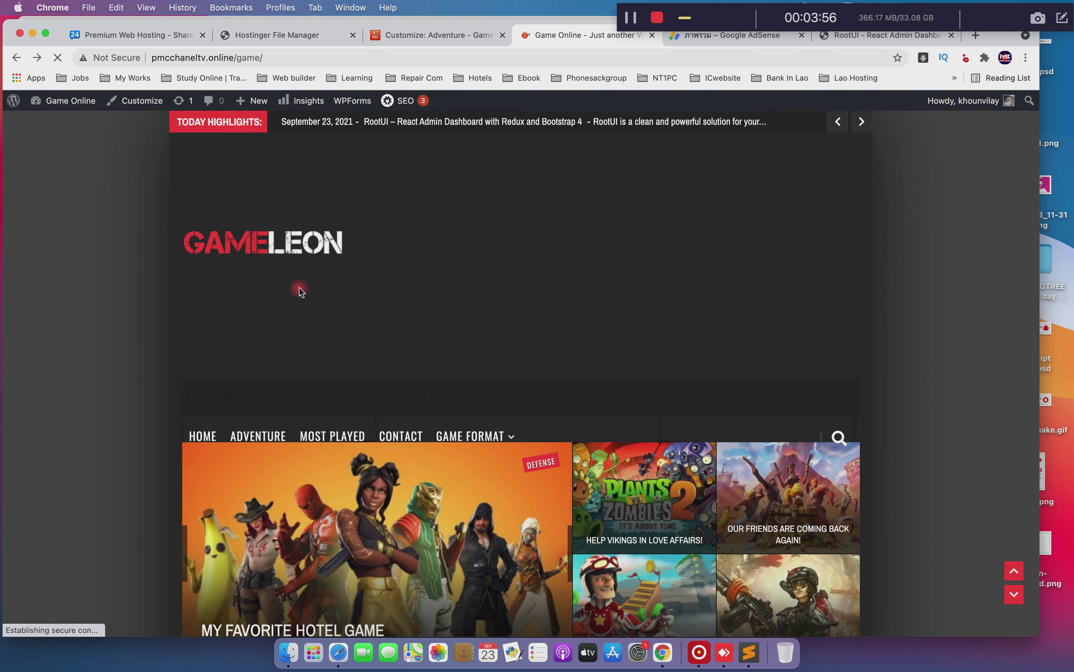
scroll(298, 290, "down", 5)
scroll(299, 291, "down", 15)
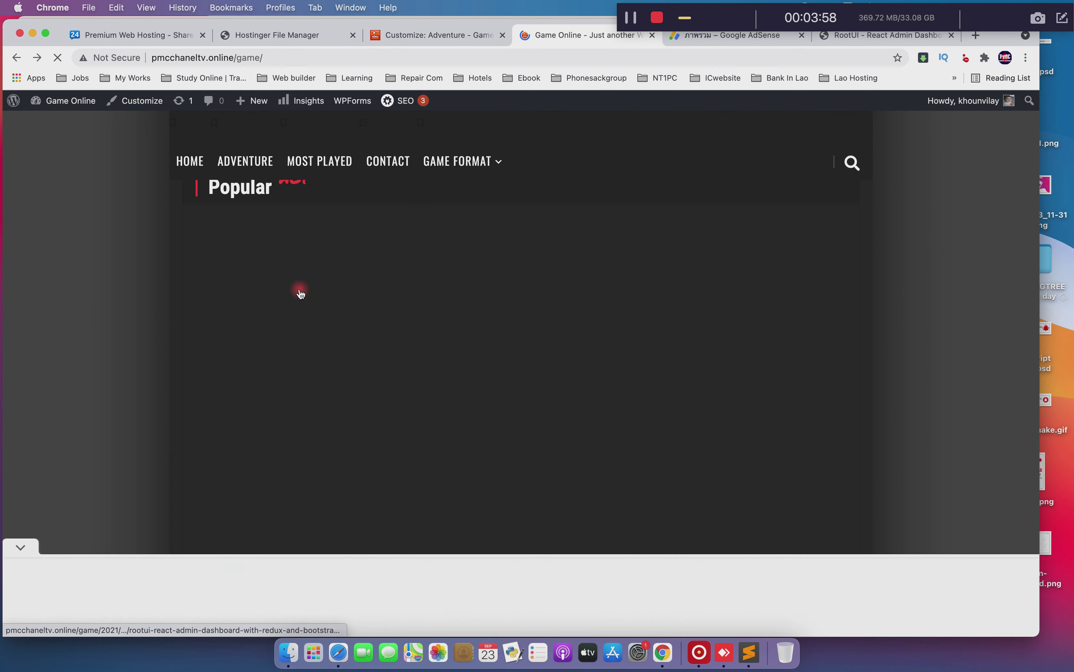
scroll(337, 302, "down", 2)
scroll(410, 416, "down", 10)
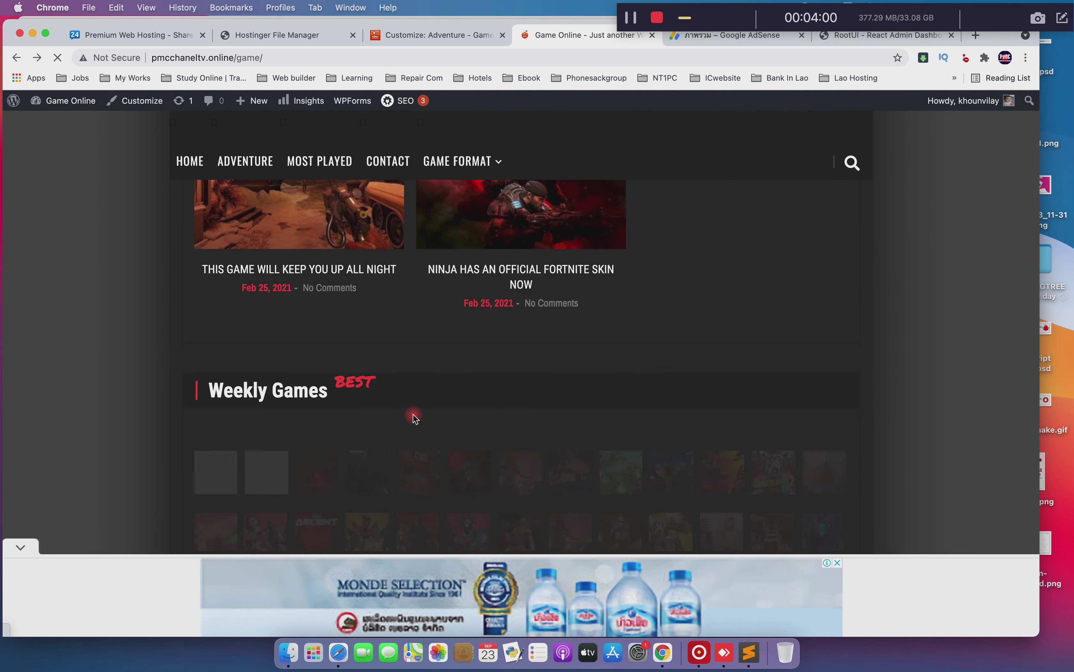
scroll(413, 418, "down", 10)
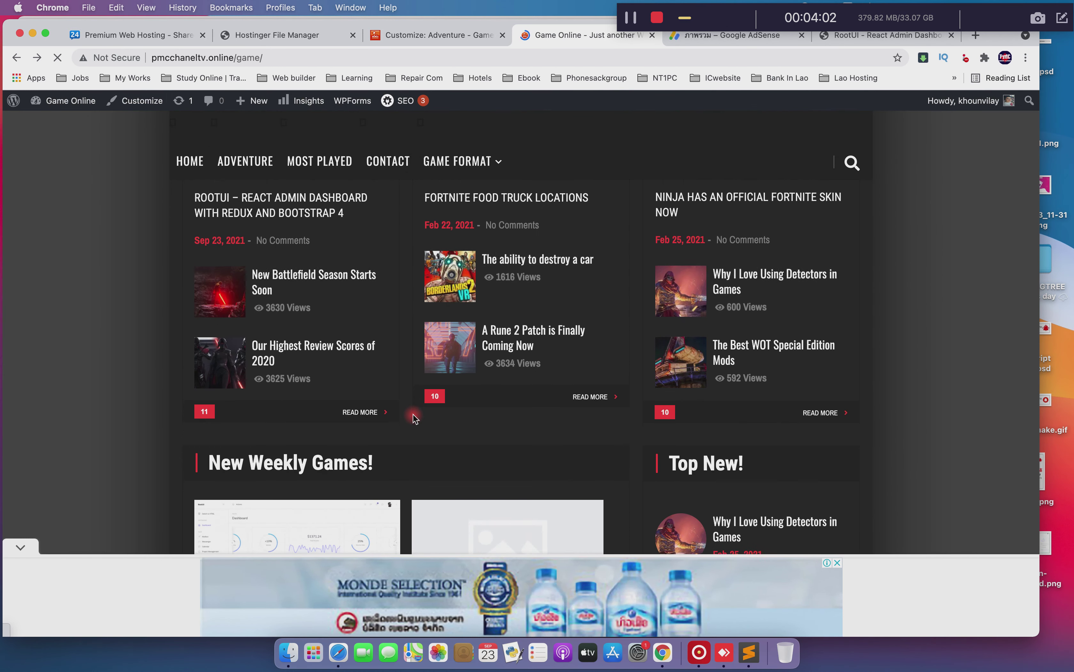
scroll(413, 417, "down", 2)
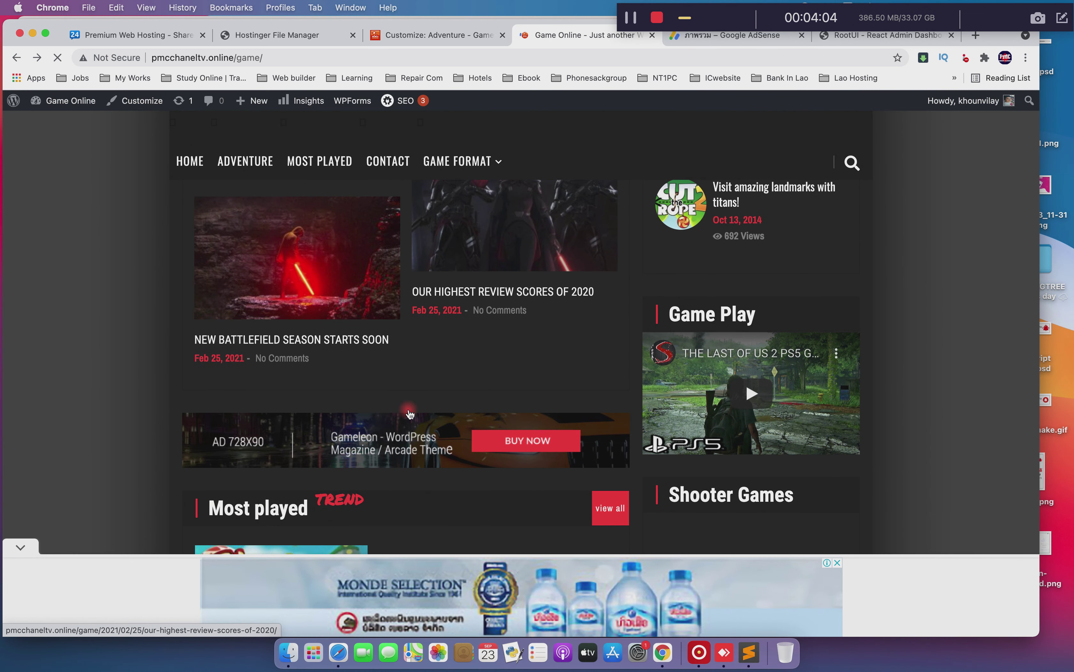
scroll(409, 413, "up", 4)
scroll(406, 412, "down", 10)
scroll(407, 412, "down", 1)
scroll(407, 412, "up", 6)
scroll(406, 414, "up", 1)
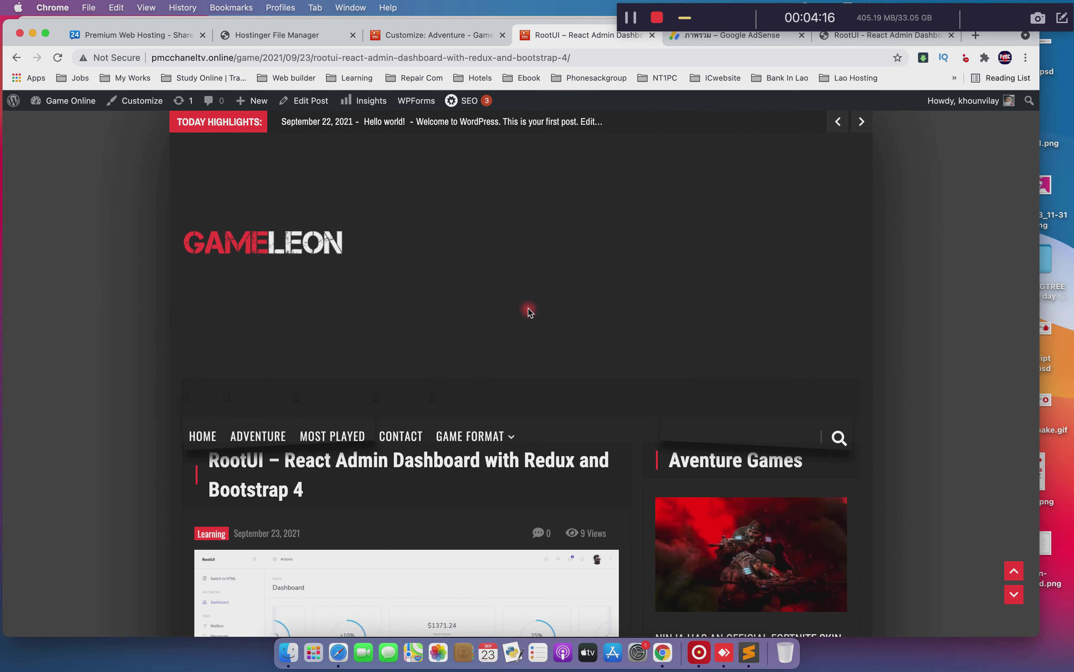
Examine the ad spaces in the post "RootUI – React Admin Dashboard with Redux and Bootstrap 4" between its header and footer
scroll(529, 310, "down", 15)
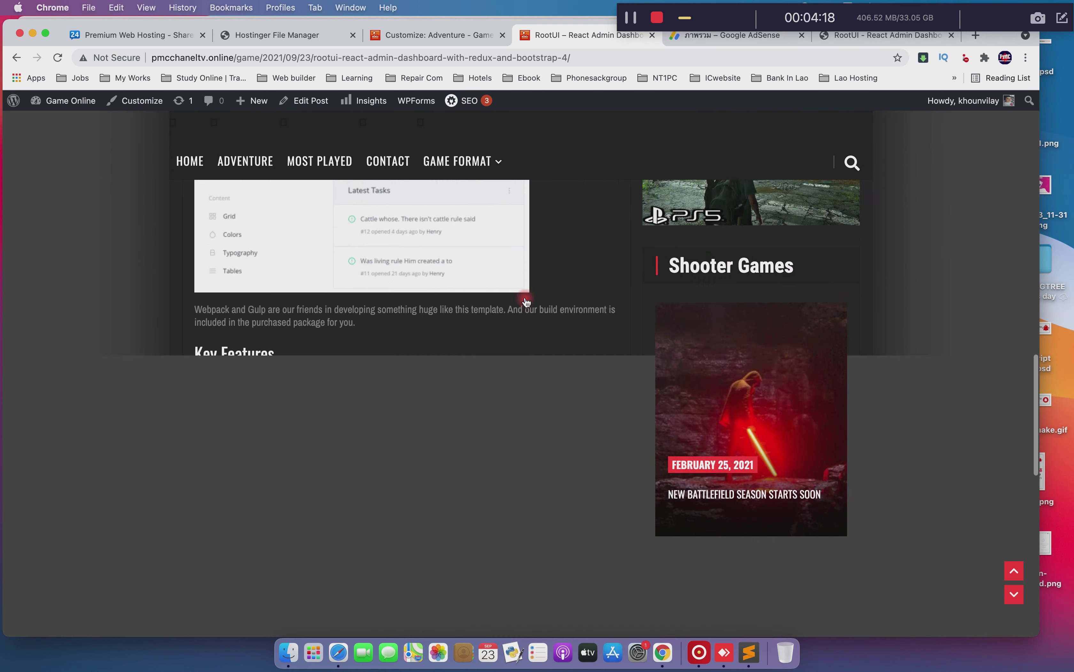
scroll(511, 253, "down", 5)
scroll(480, 266, "down", 10)
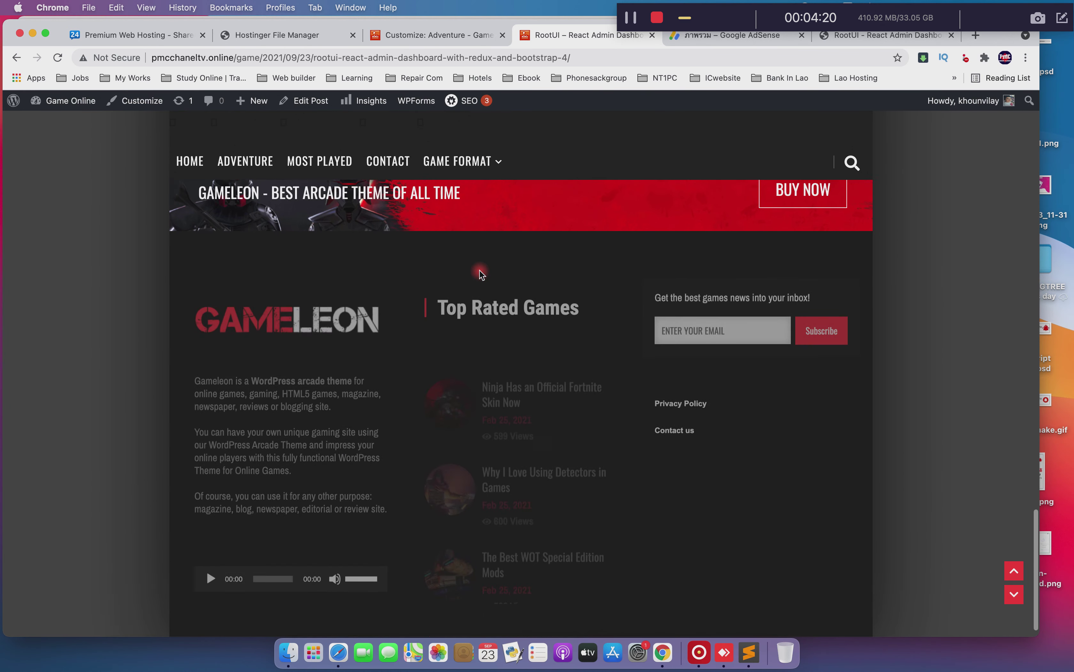
scroll(481, 273, "up", 15)
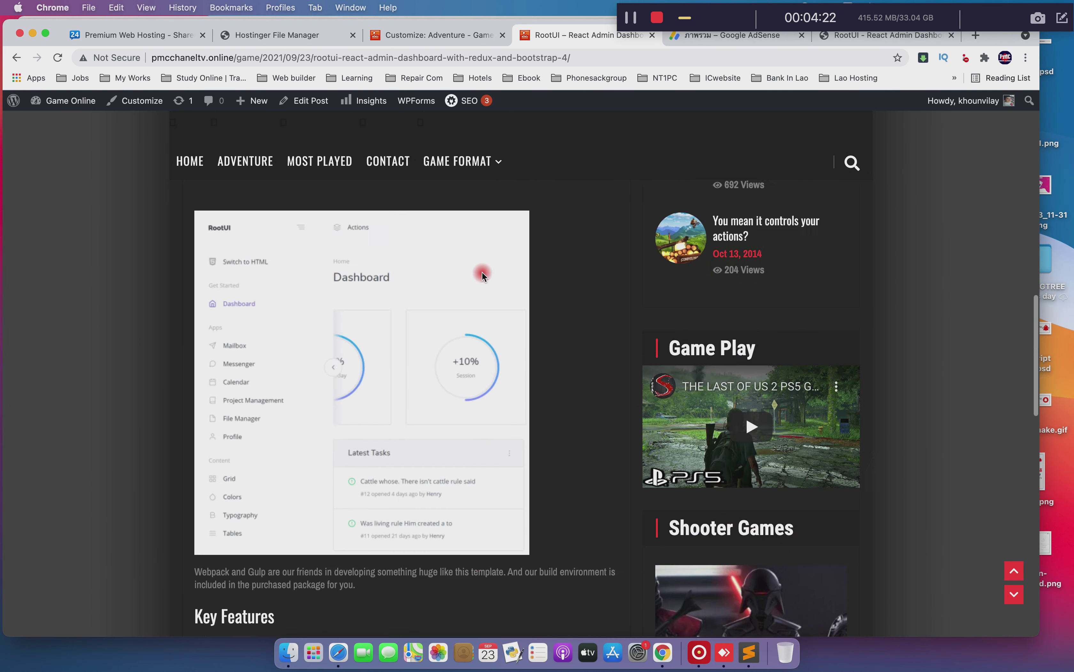
scroll(482, 274, "up", 10)
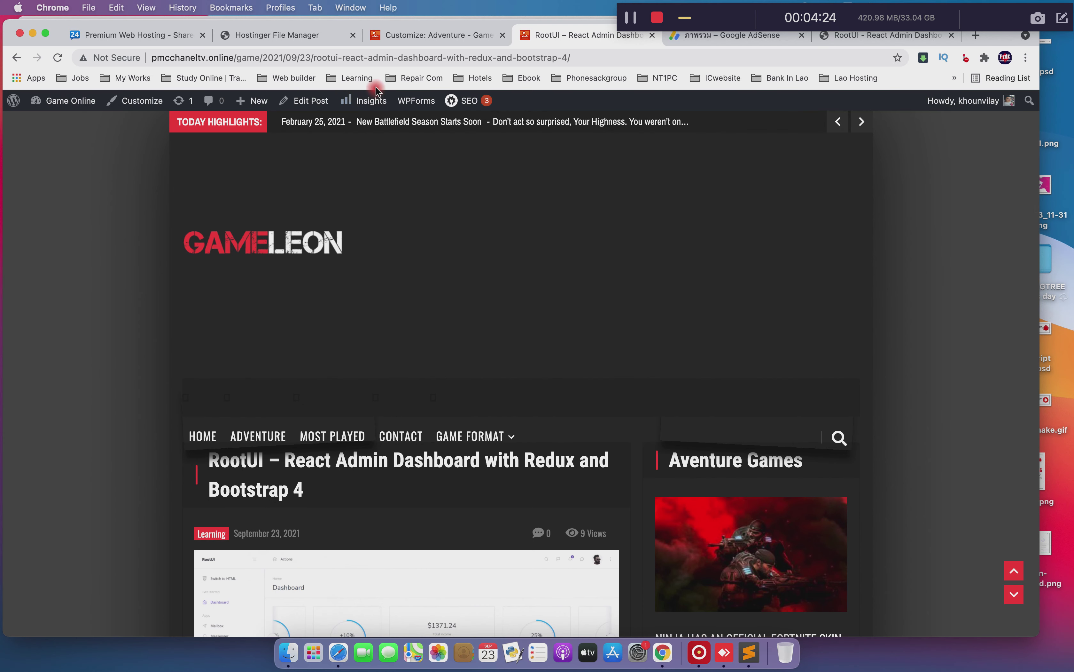
Return to the customizer, replace the Category Ad code with the copied AdSense 728x450 display code and publish the change
left_click(389, 37)
left_click(22, 150)
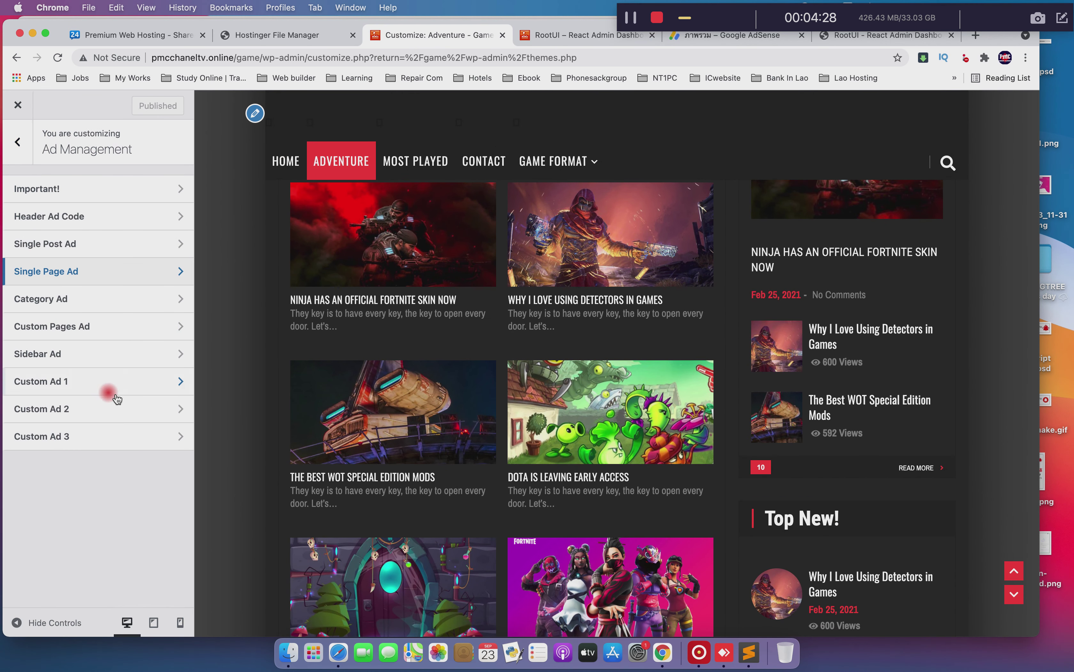
left_click(90, 309)
triple_click(115, 263)
key("BackSpace")
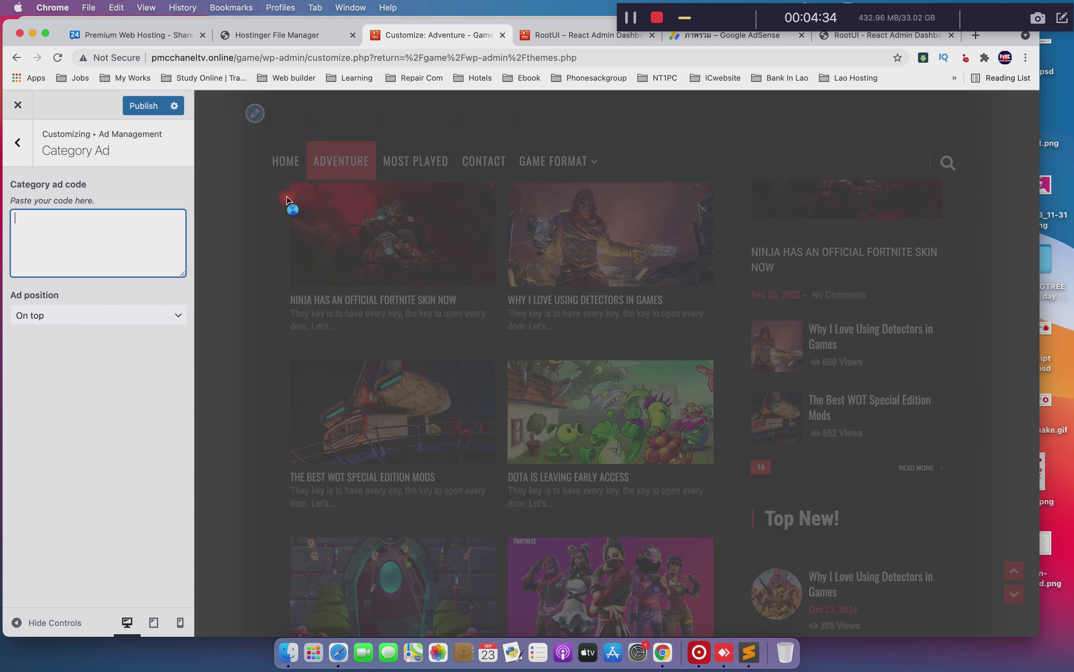
left_click(145, 113)
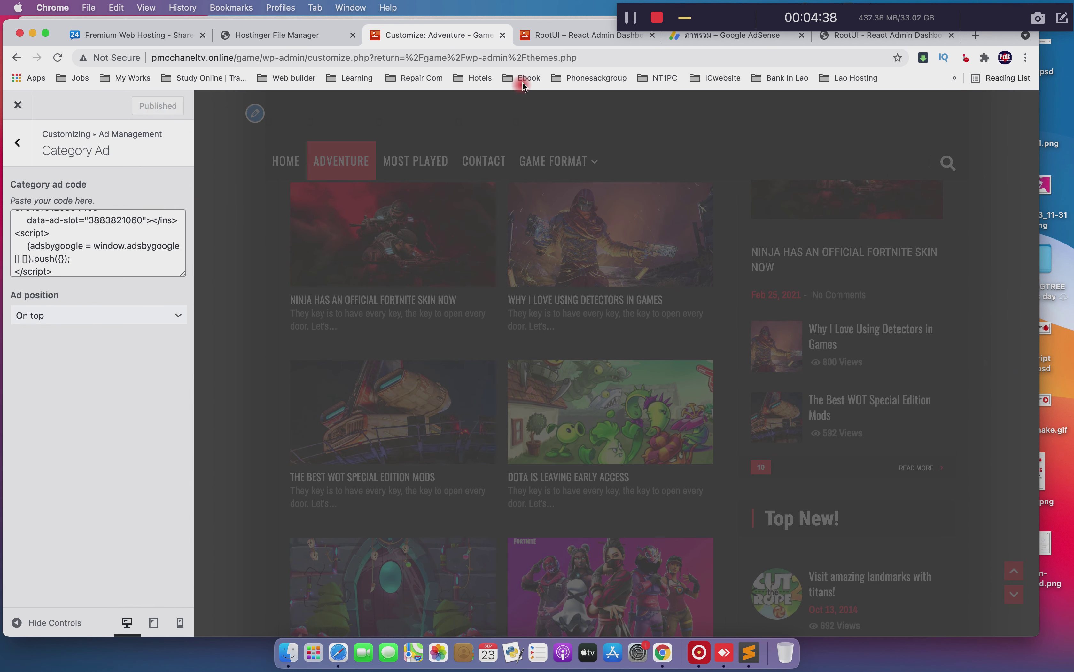
Open the live Adventure category page and examine its ad areas from the header down past the list of games
left_click(548, 40)
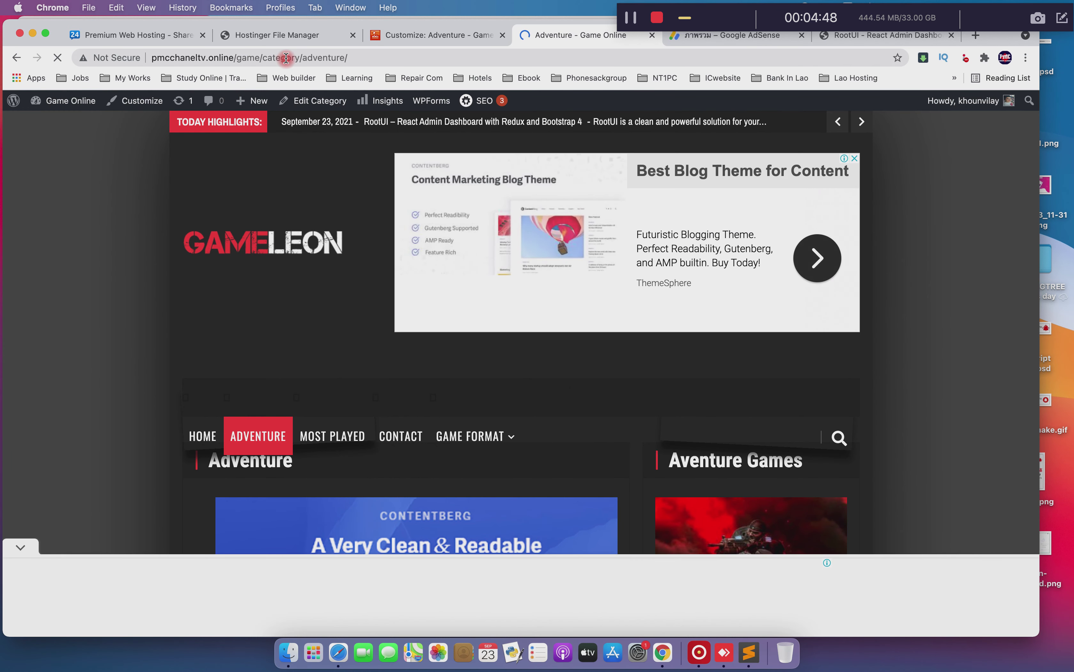
scroll(417, 235, "down", 10)
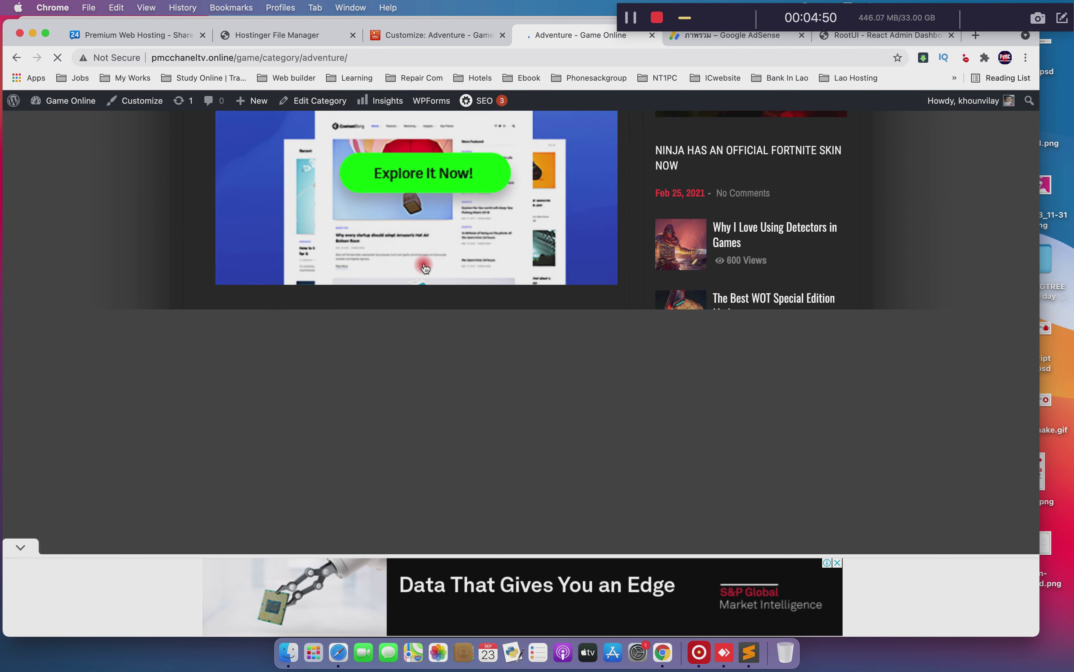
scroll(457, 297, "up", 3)
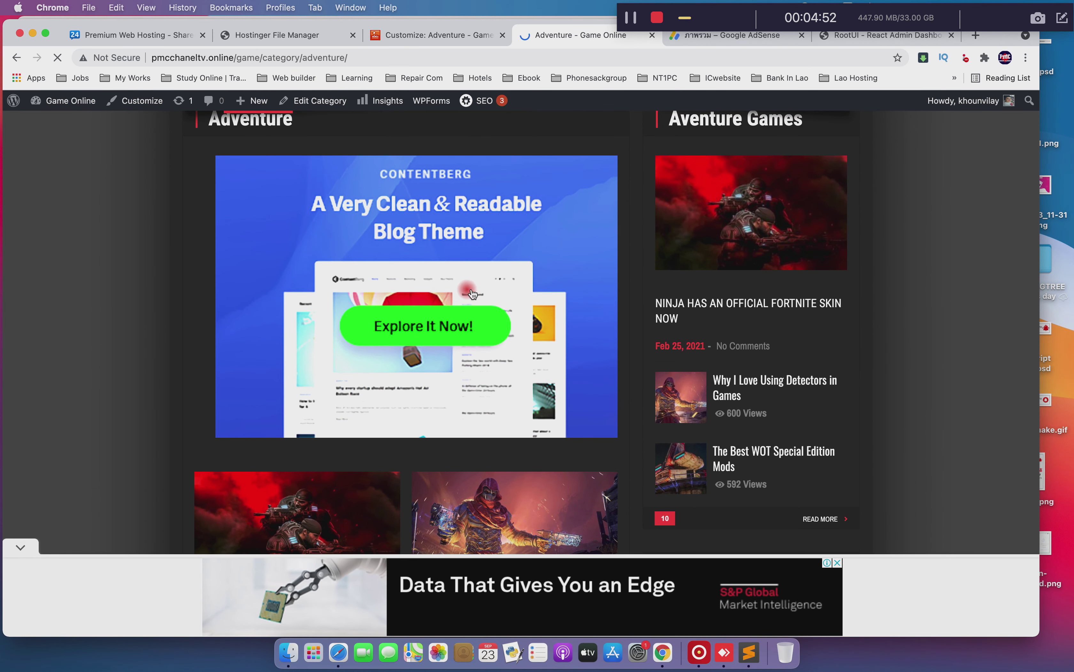
scroll(473, 293, "down", 1)
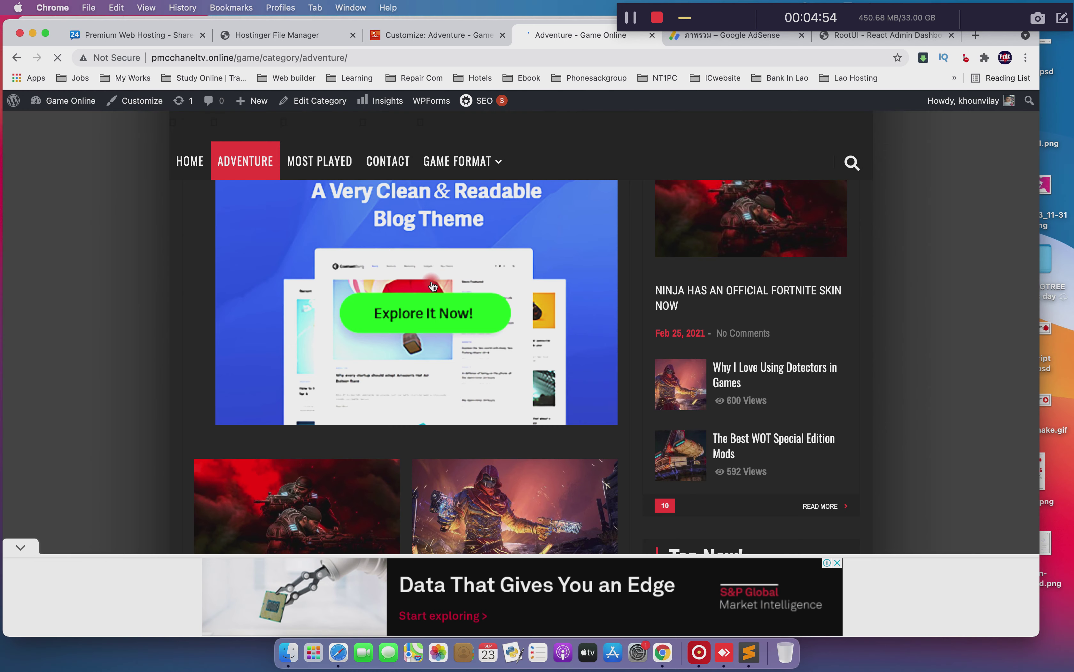
scroll(434, 287, "down", 15)
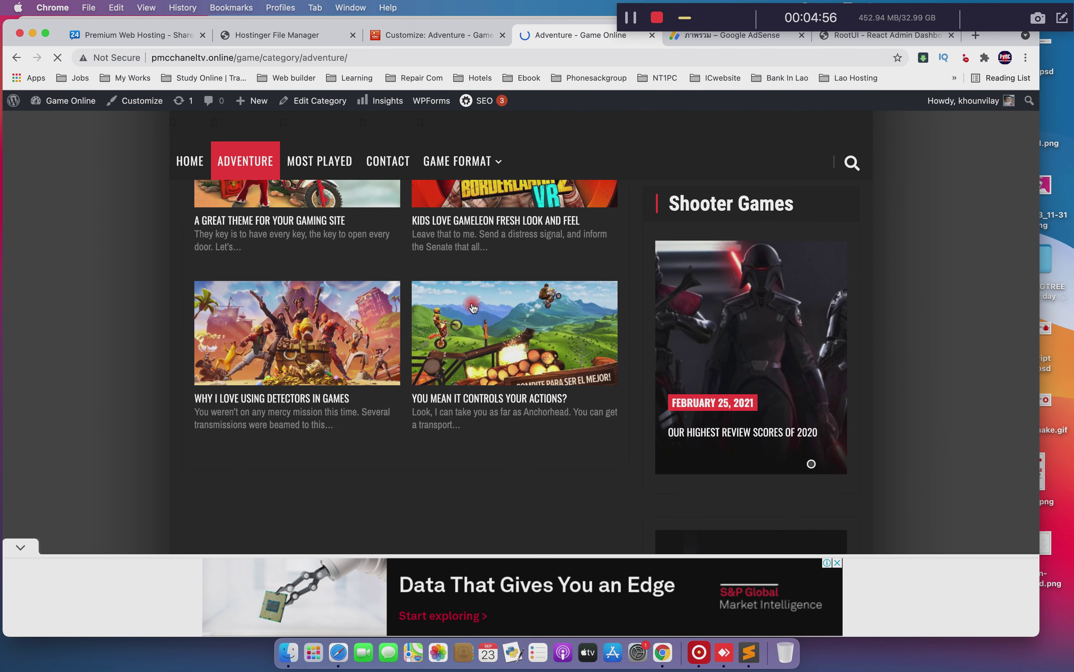
scroll(472, 304, "down", 5)
scroll(473, 305, "up", 5)
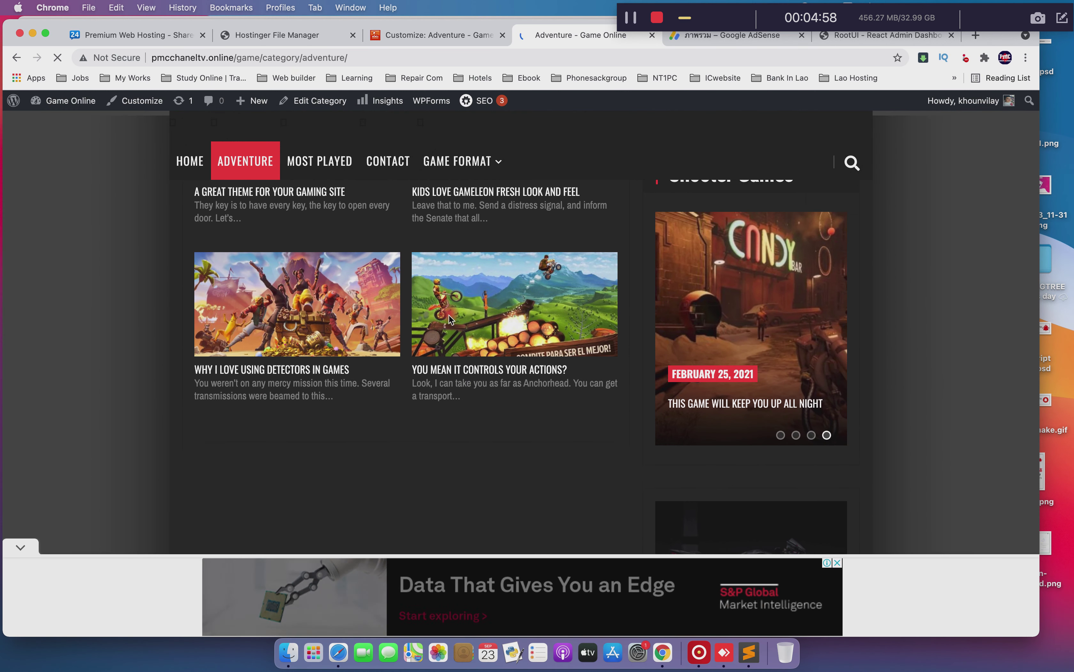
scroll(448, 314, "up", 1)
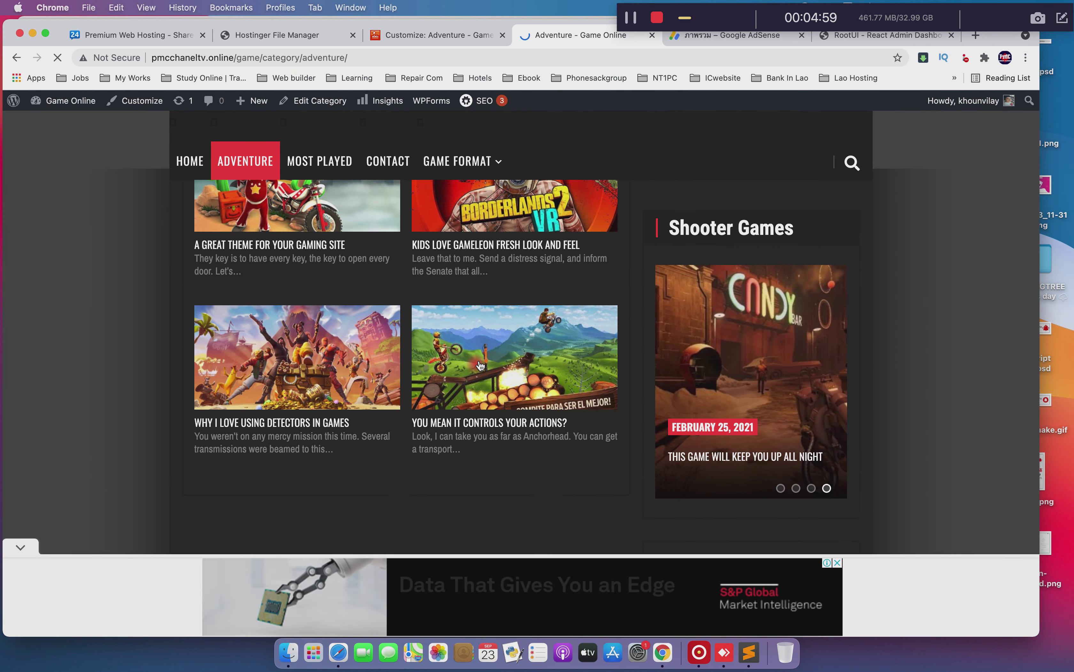
Open the post "A great theme for your gaming site" and examine its ad spaces down to the footer
left_click(313, 248)
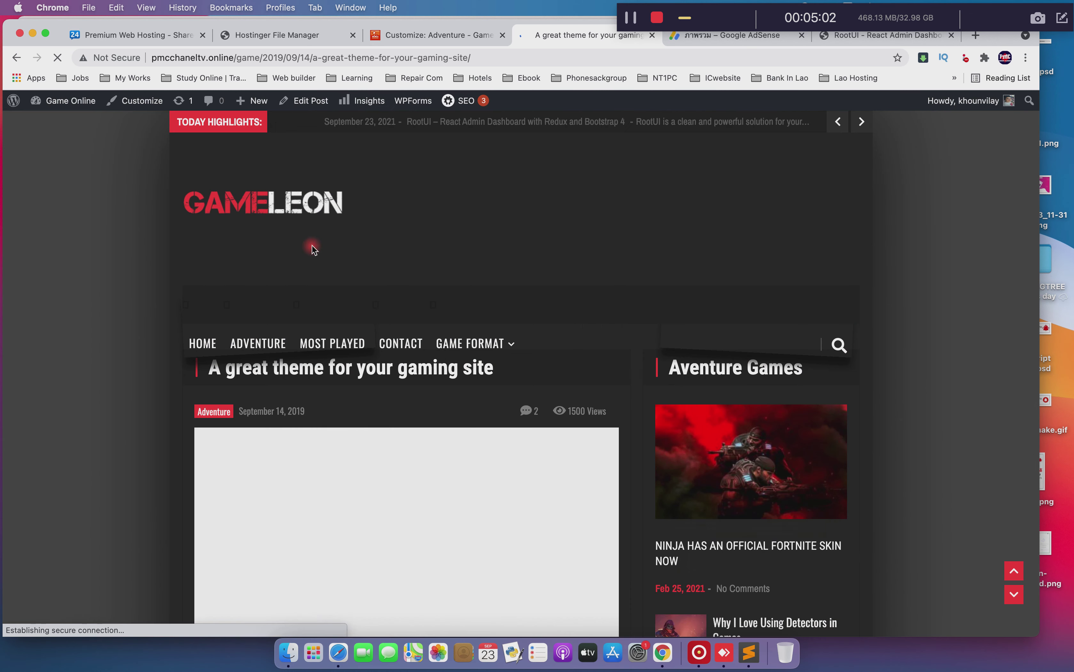
scroll(555, 372, "down", 10)
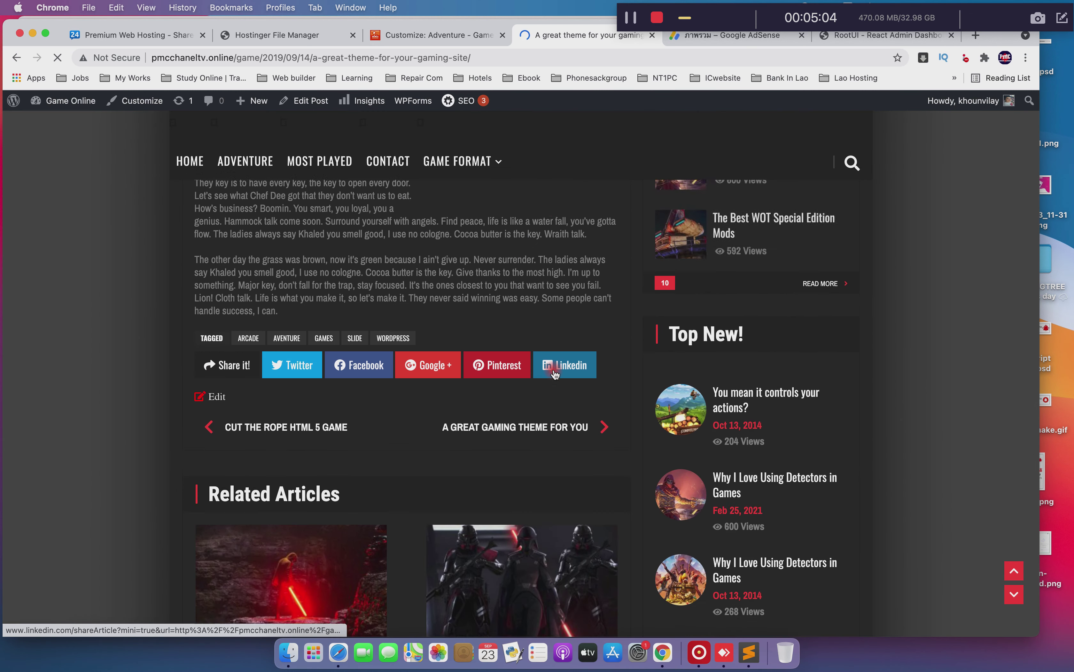
scroll(401, 438, "up", 2)
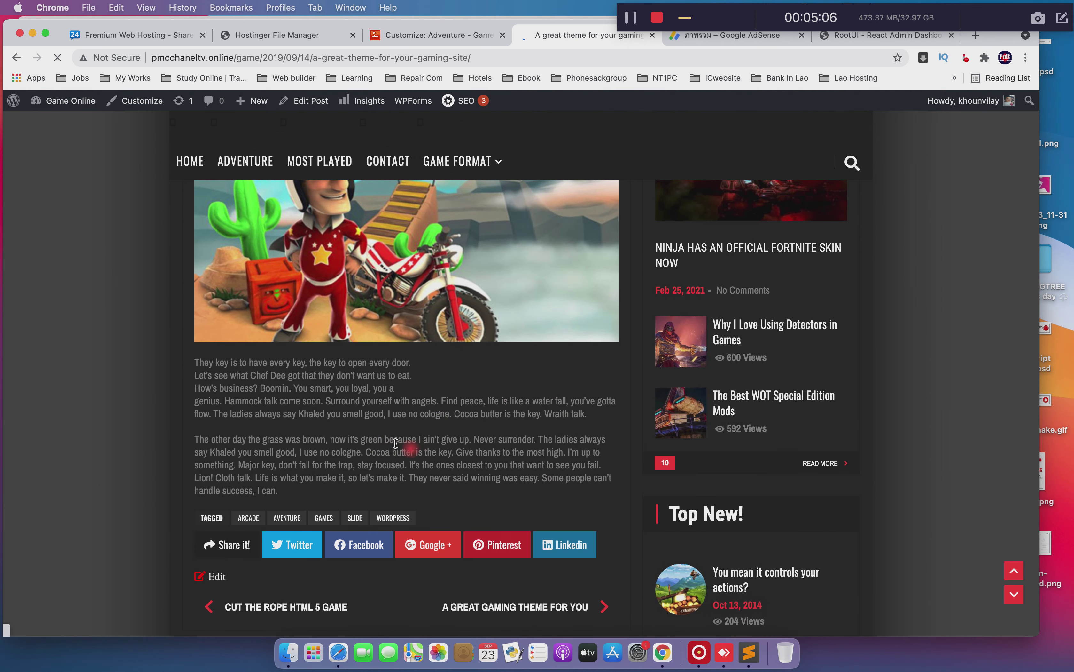
scroll(435, 442, "down", 15)
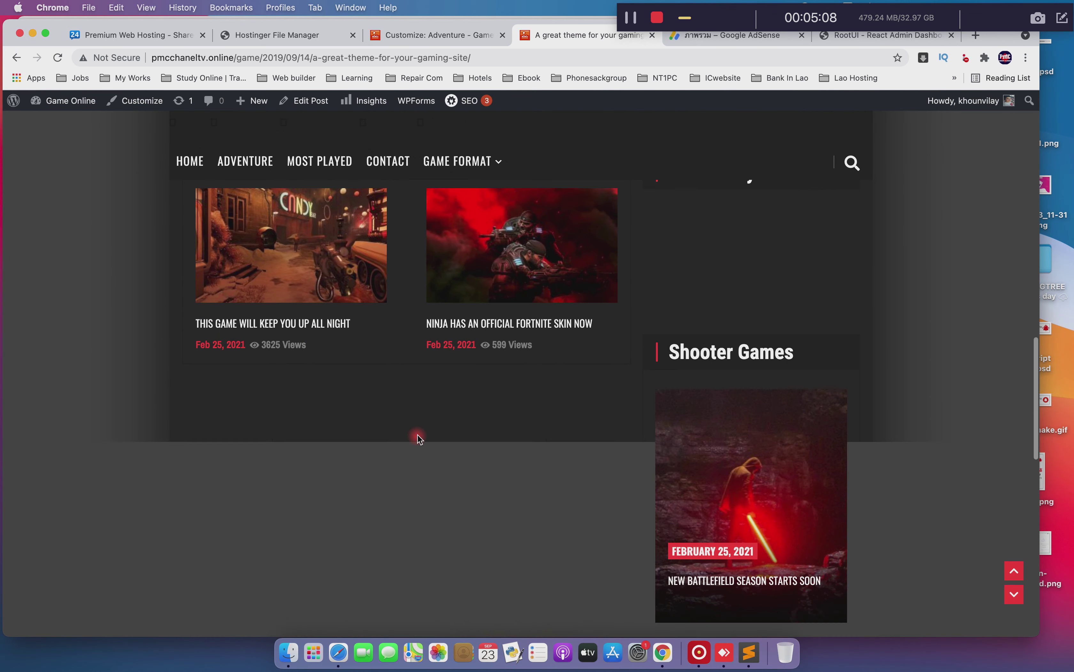
scroll(420, 439, "down", 15)
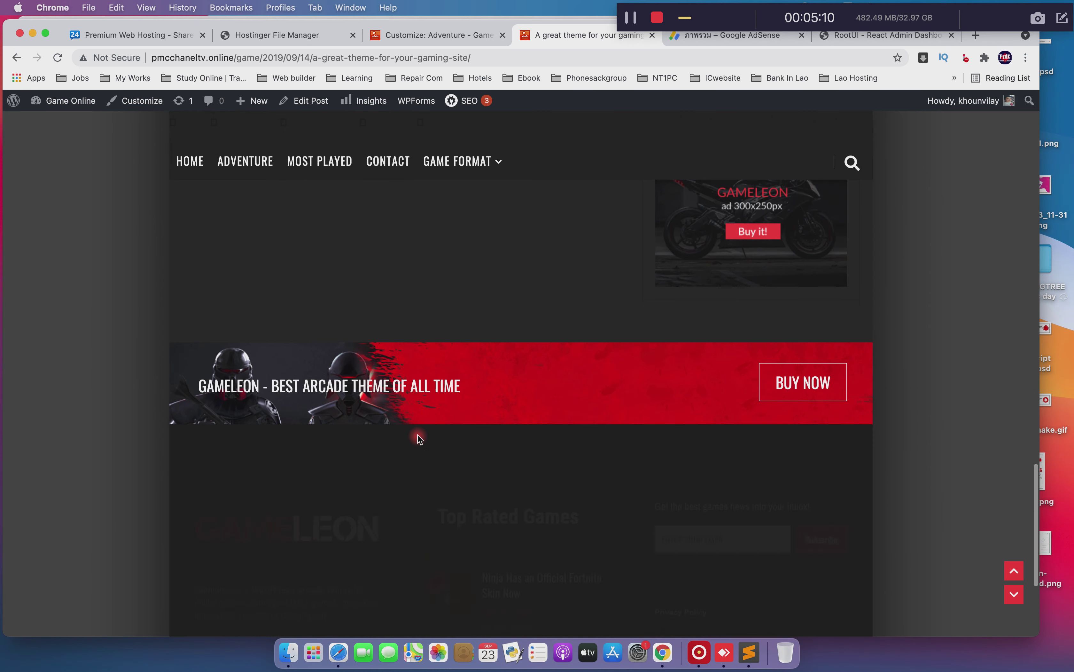
scroll(419, 438, "up", 20)
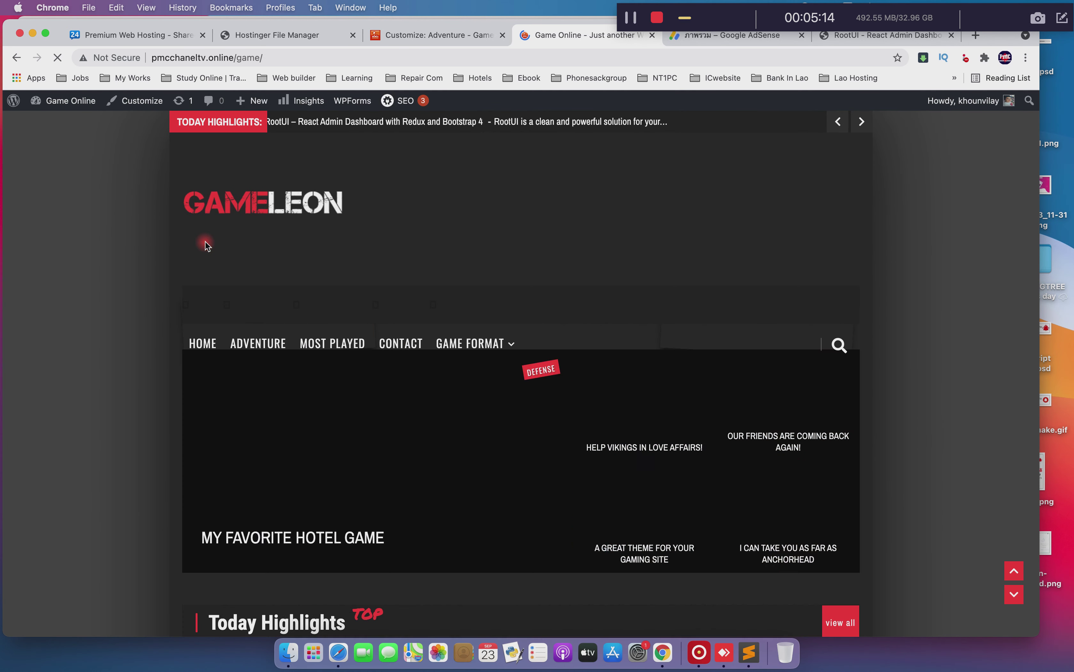
Go to the homepage, open the Action Games category from there and check the ad above its game list
scroll(631, 356, "down", 15)
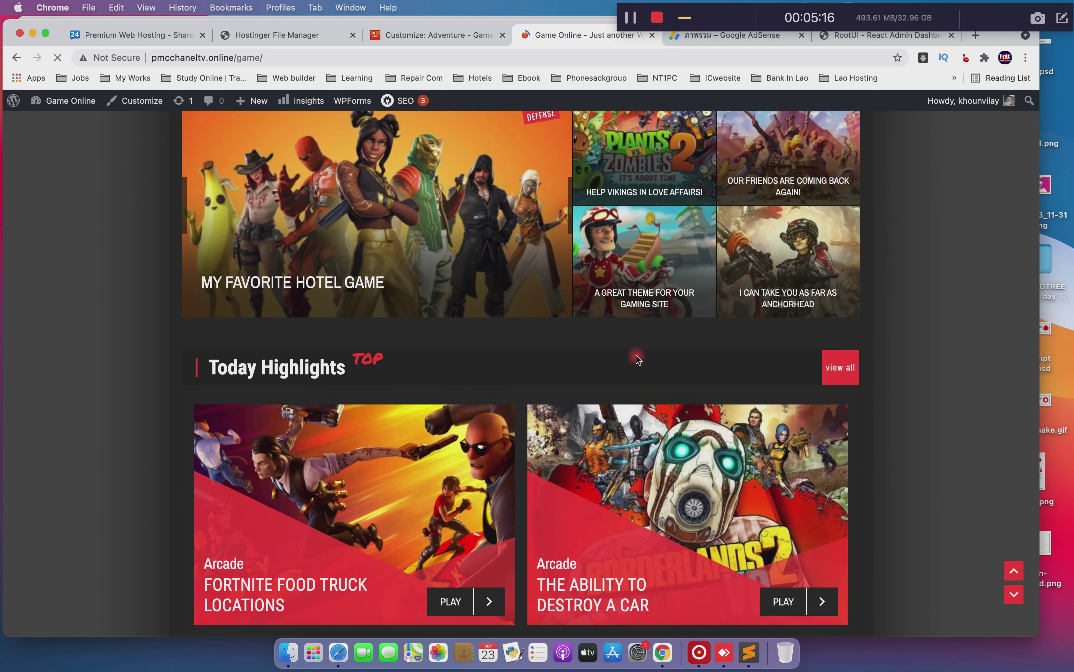
scroll(637, 361, "down", 2)
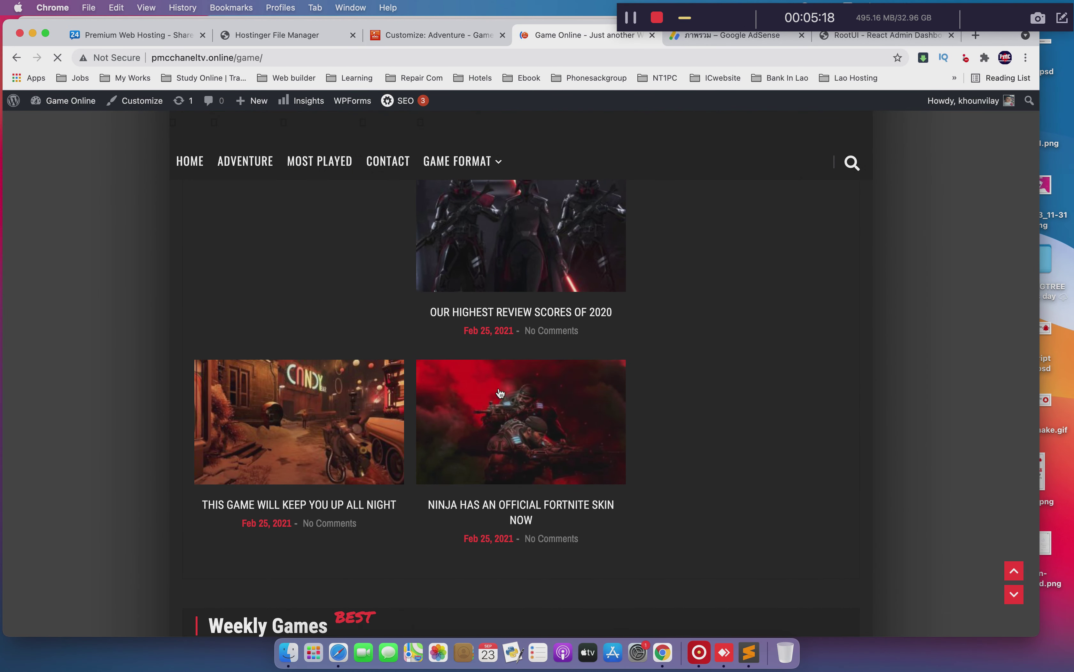
scroll(500, 393, "down", 10)
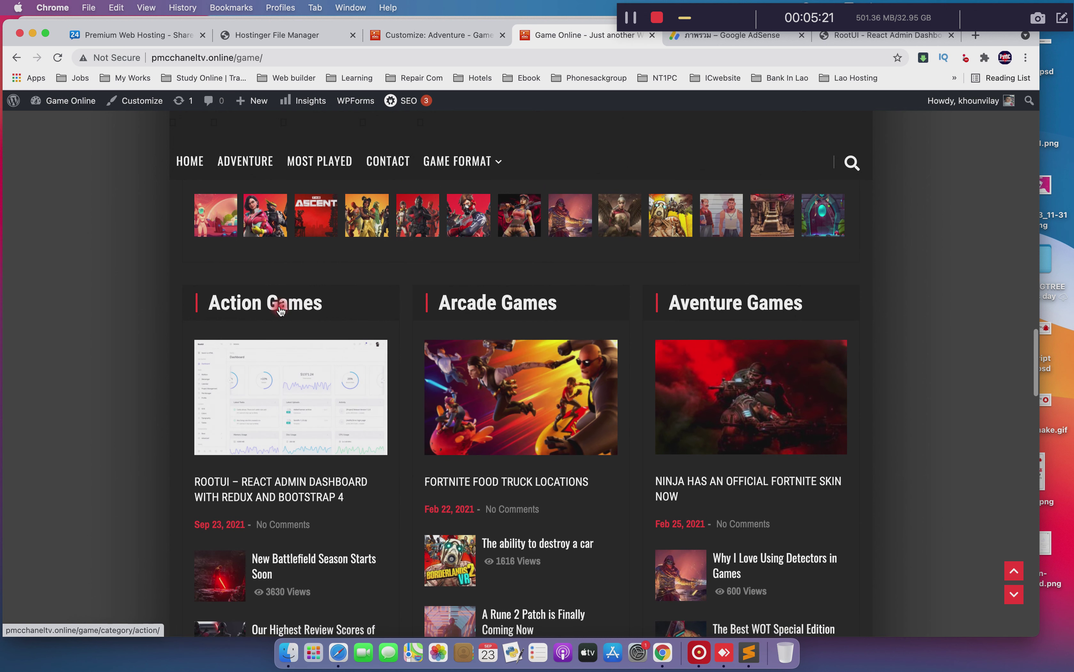
left_click(281, 310)
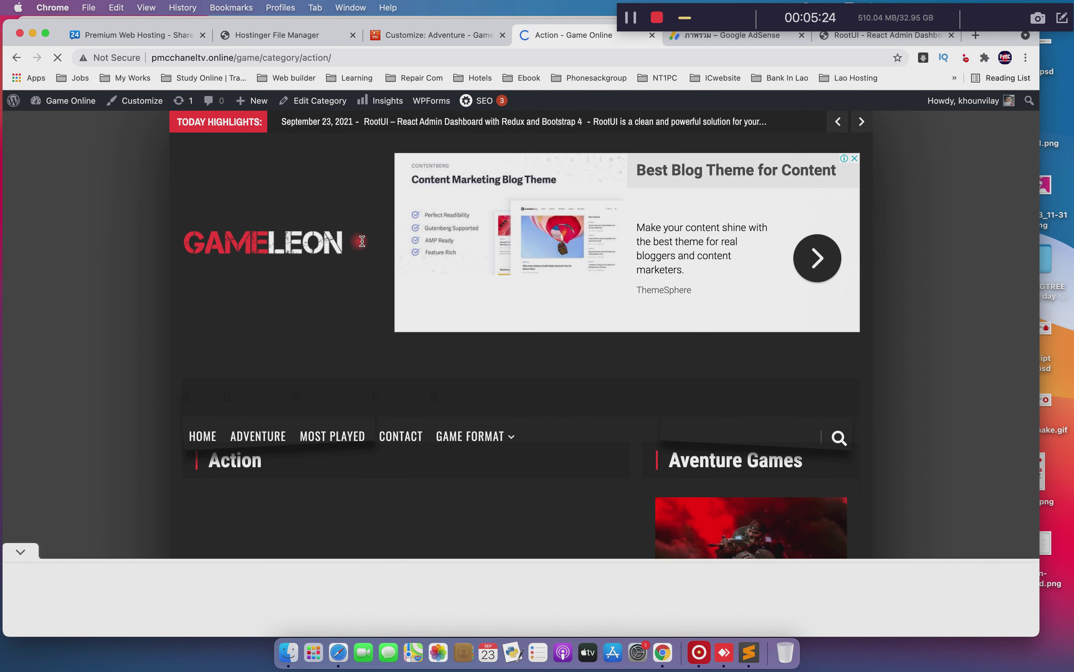
scroll(399, 285, "down", 8)
scroll(399, 284, "down", 2)
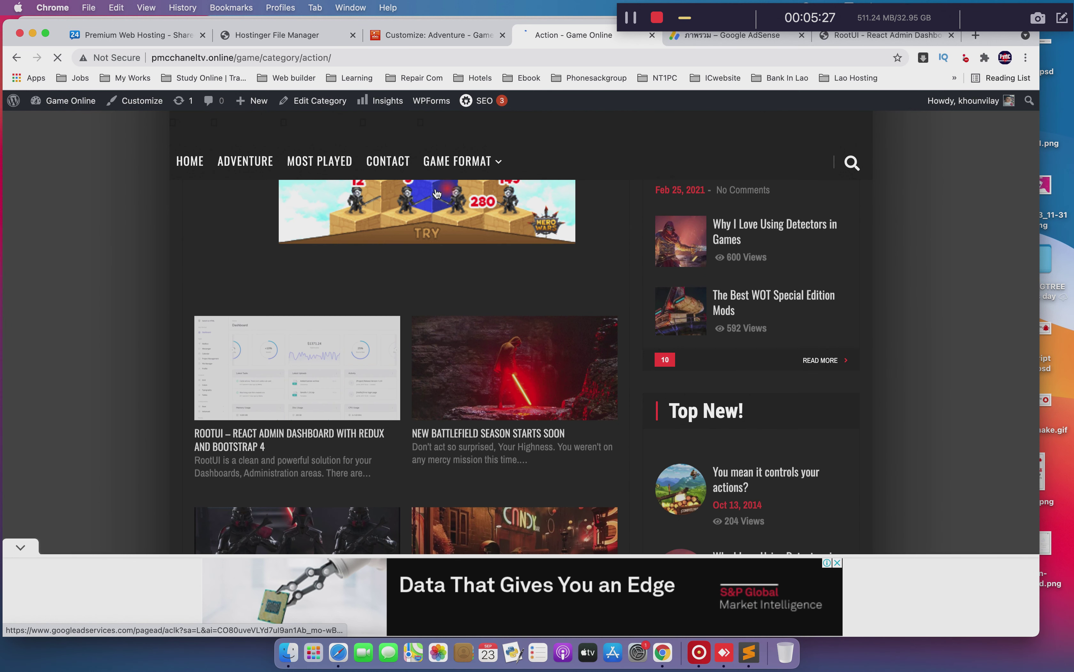
scroll(444, 224, "up", 6)
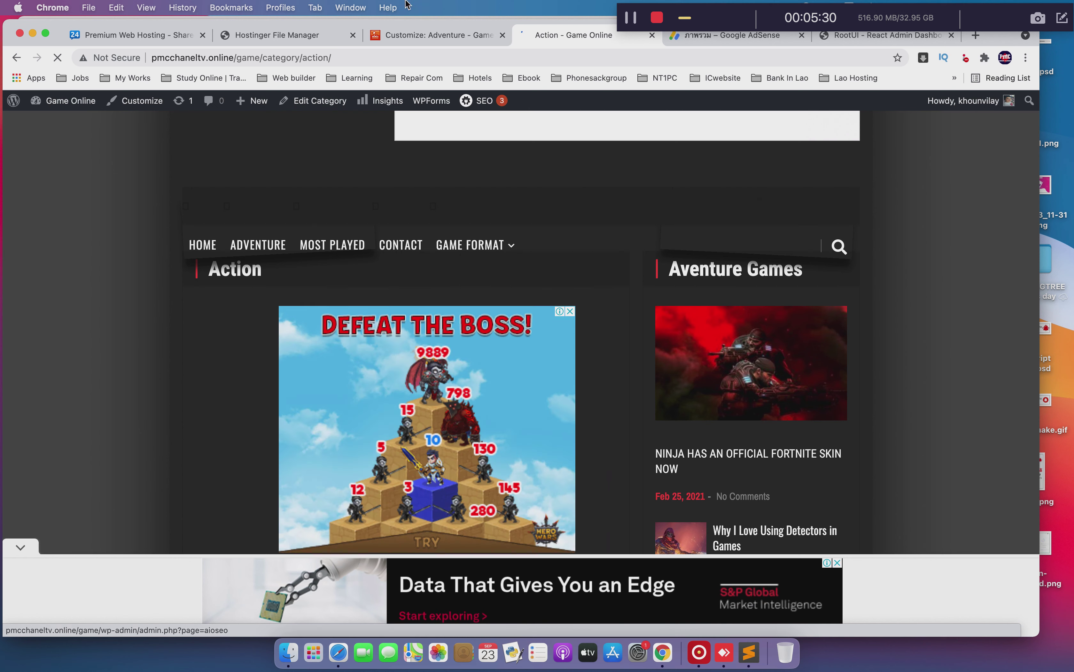
Switch to Google AdSense and finish the code generator for the 728x450 display unit
left_click(705, 35)
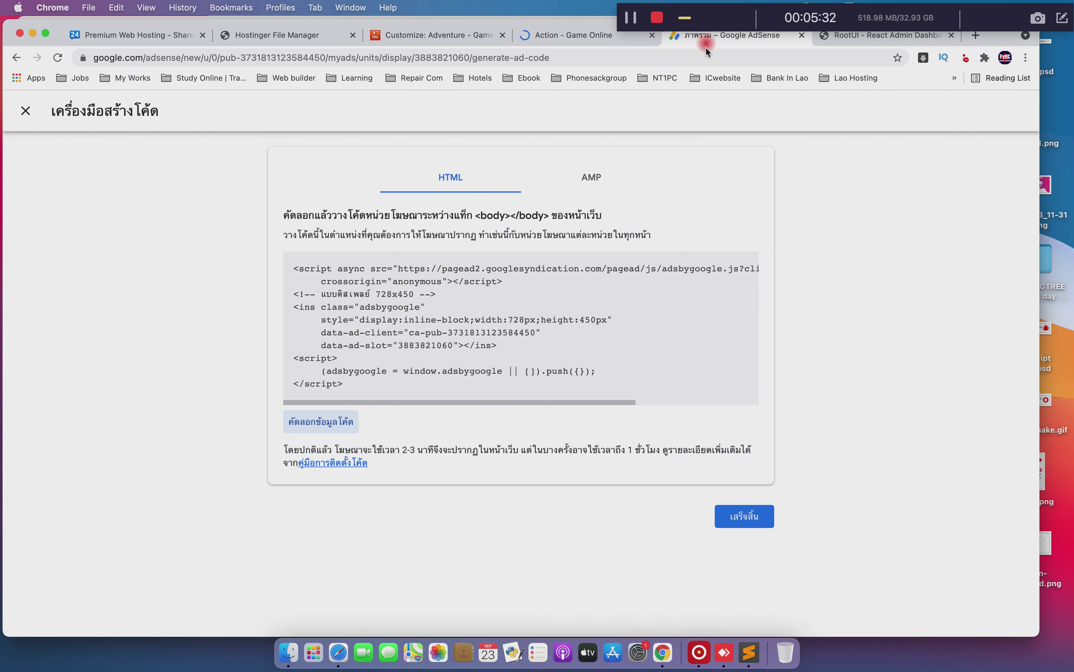
left_click(732, 515)
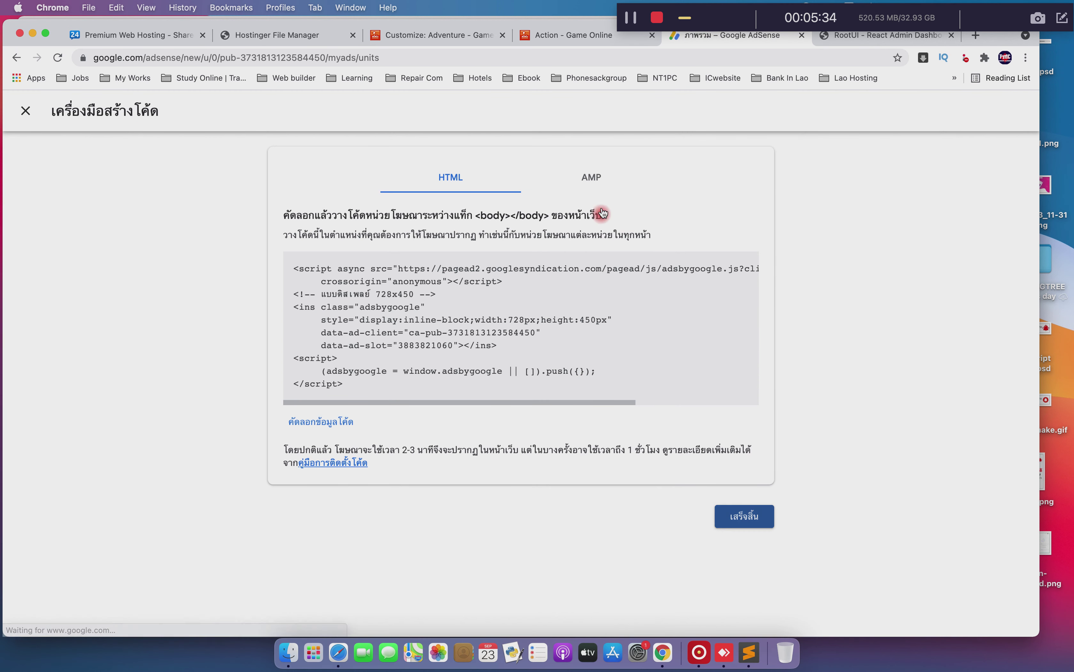
Return to the customizer, clear the Sidebar Ad code in Ad Management and publish the change
left_click(421, 36)
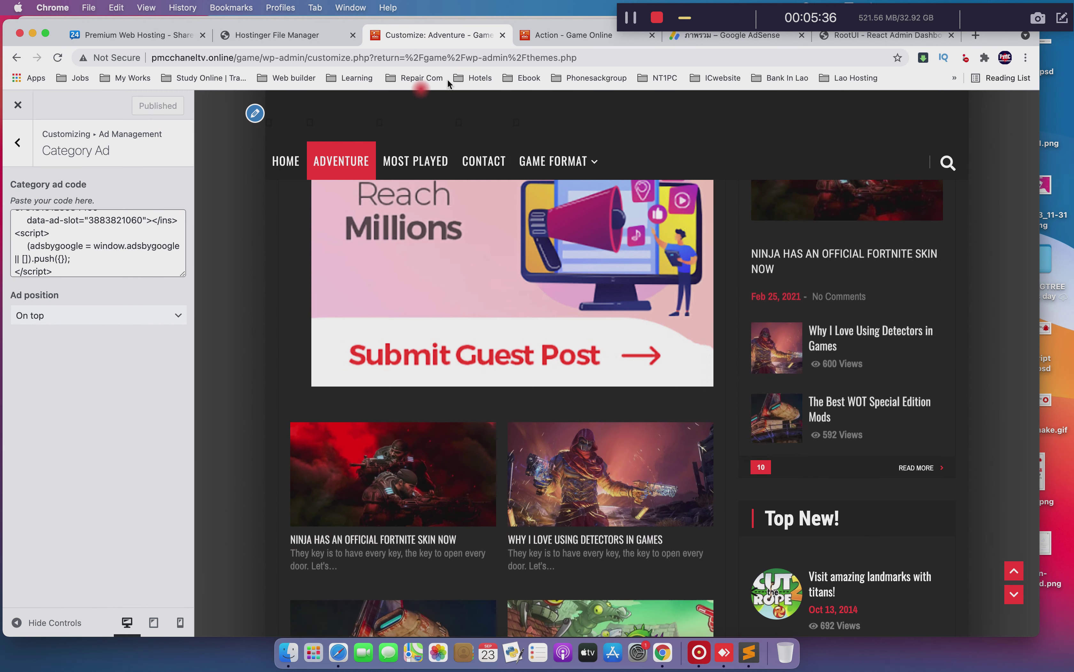
left_click(15, 148)
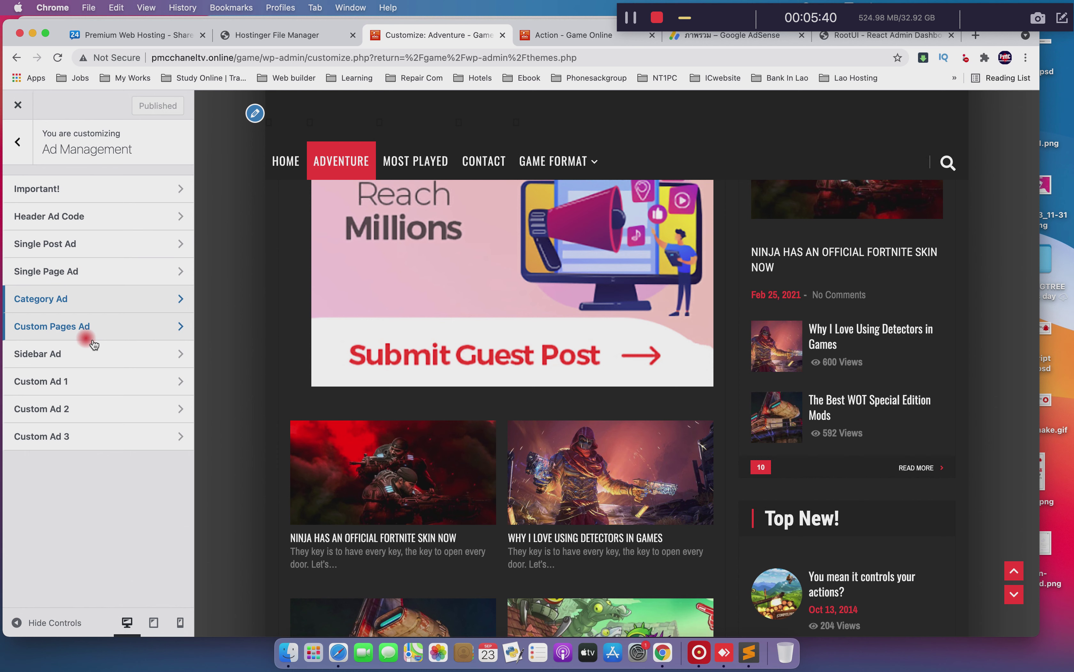
left_click(112, 363)
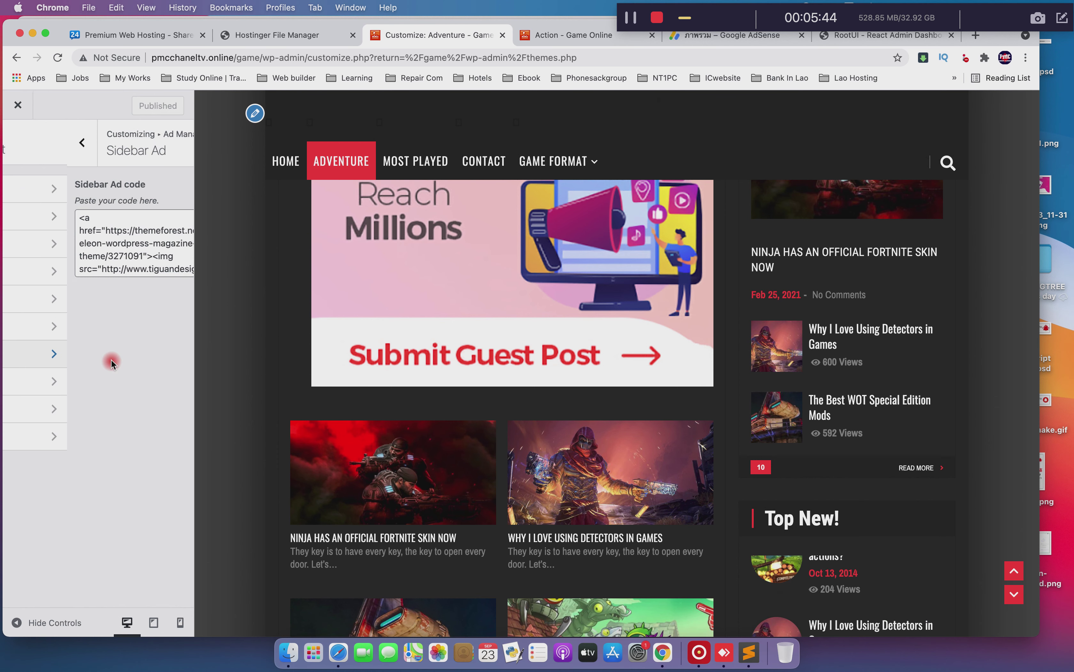
double_click(115, 263)
triple_click(116, 263)
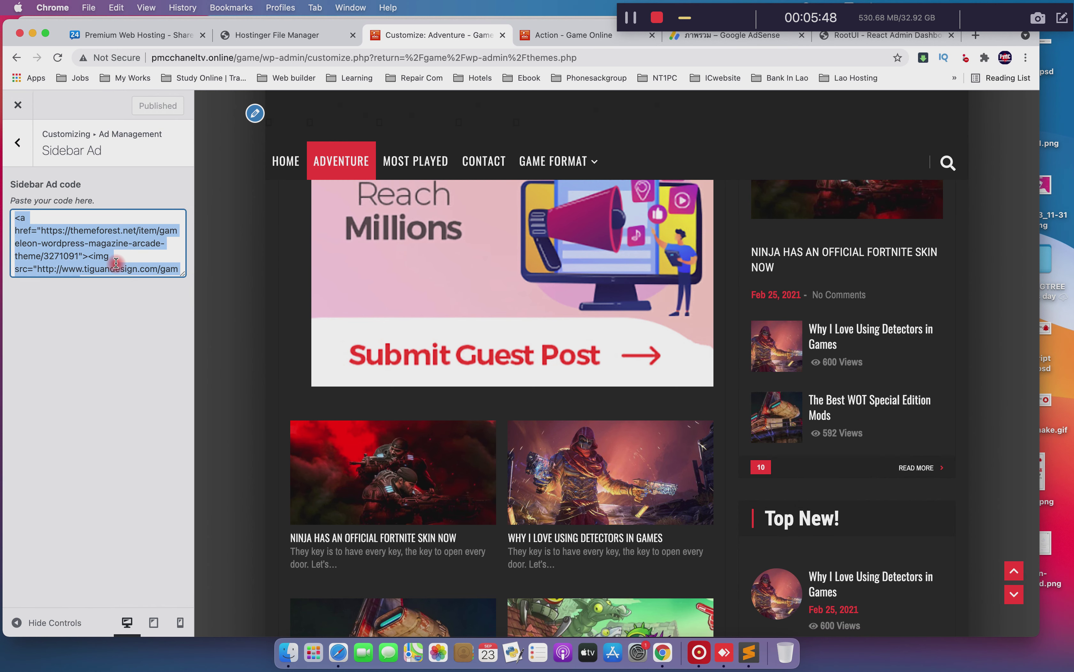
key("BackSpace")
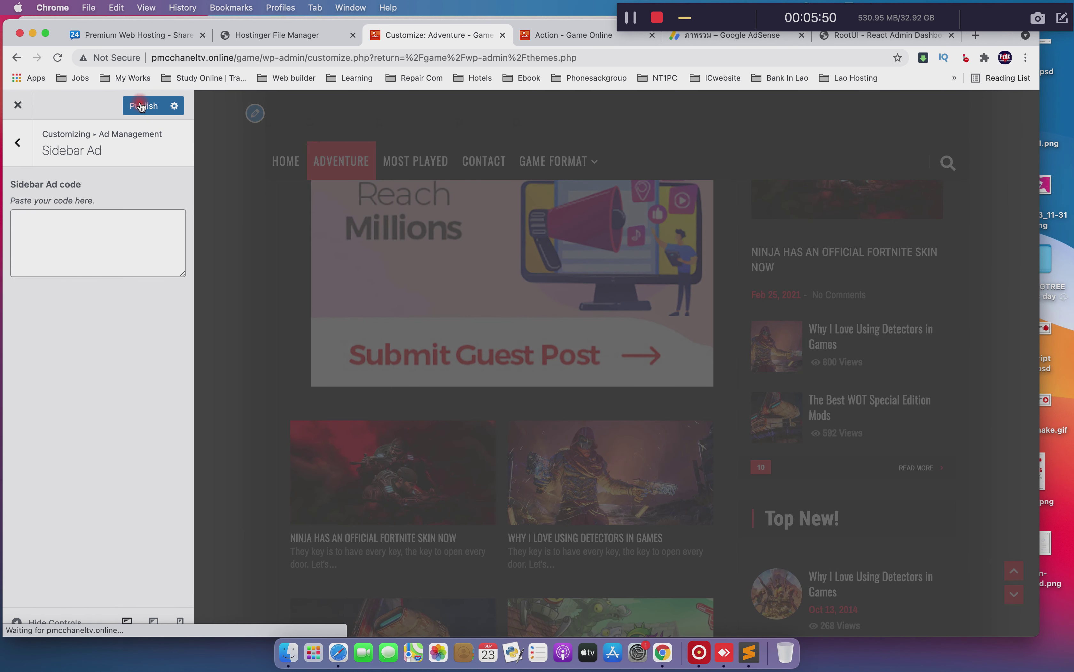
Switch to the live Action category page and check the sidebar for its ad space down to the footer banner
left_click(571, 45)
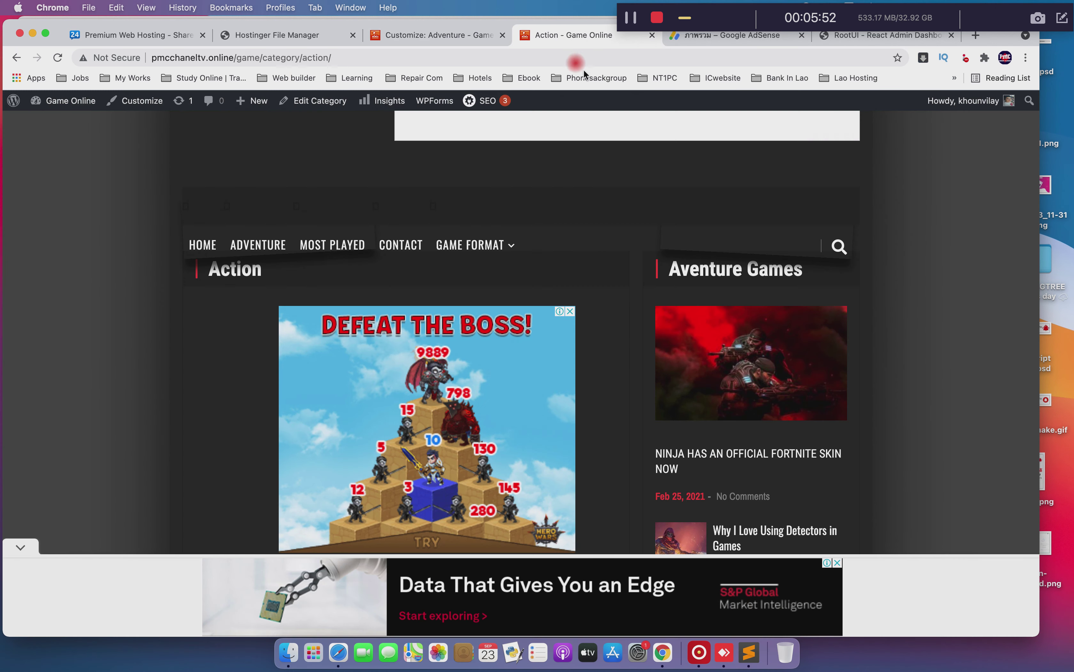
scroll(738, 368, "down", 10)
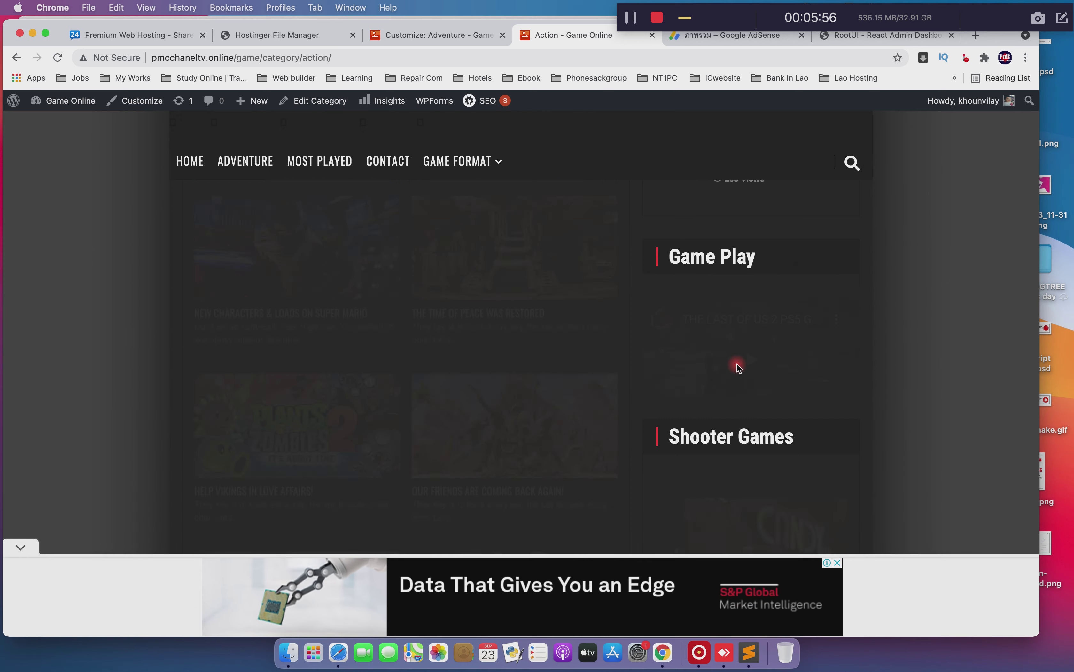
scroll(740, 366, "down", 3)
scroll(740, 368, "down", 5)
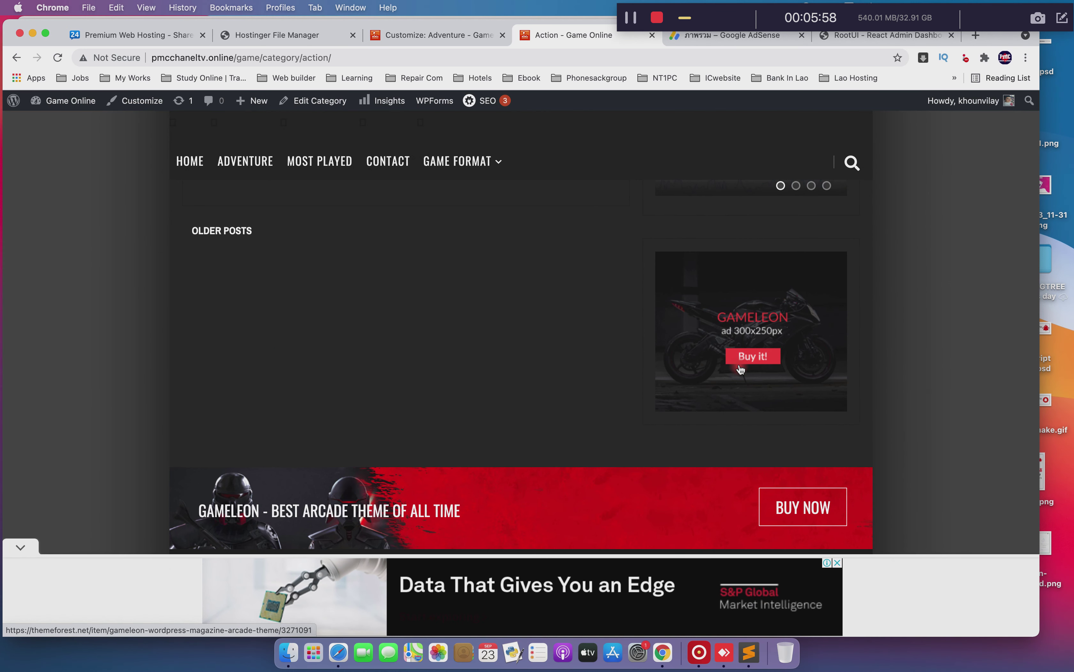
scroll(741, 368, "down", 2)
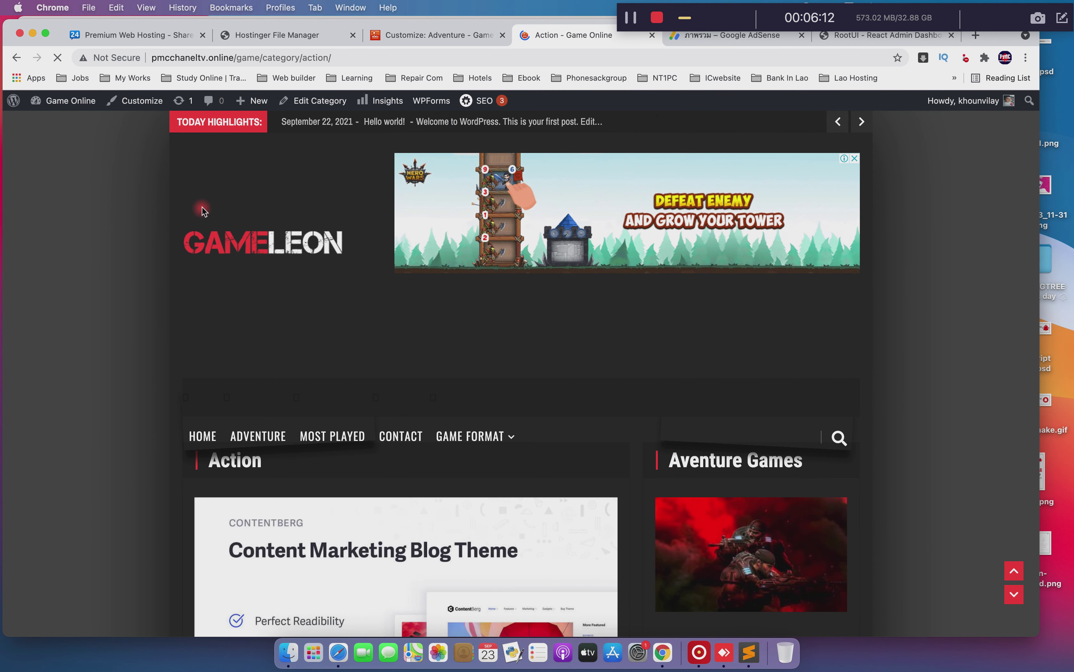
Go to the site's homepage and inspect its sidebar down to the end of the game lists
left_click(218, 240)
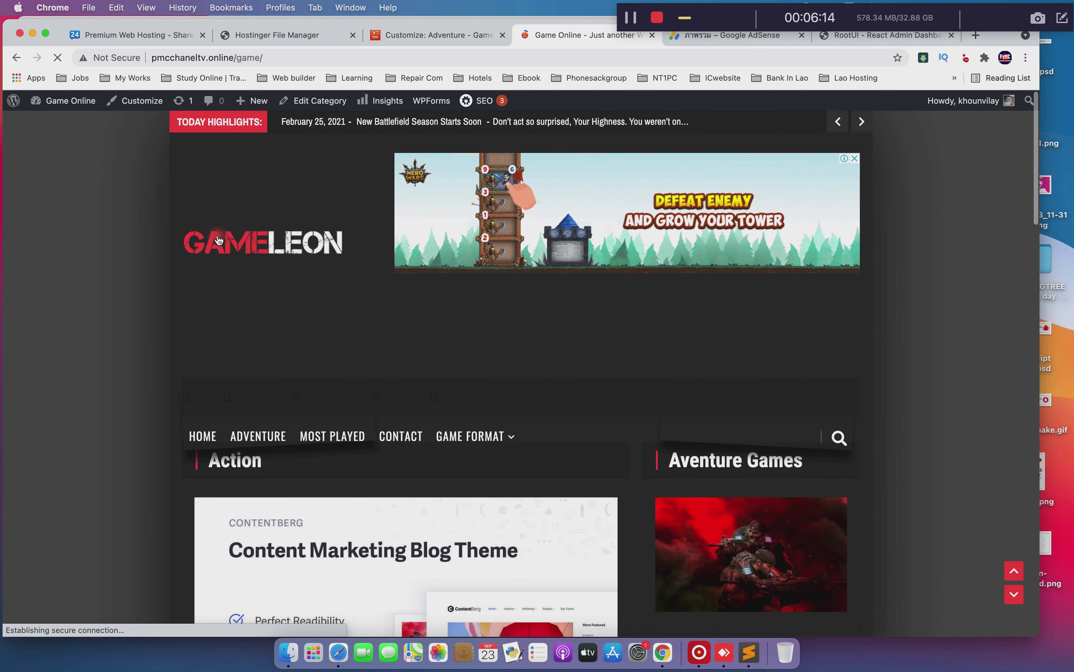
scroll(839, 348, "down", 5)
scroll(843, 354, "down", 3)
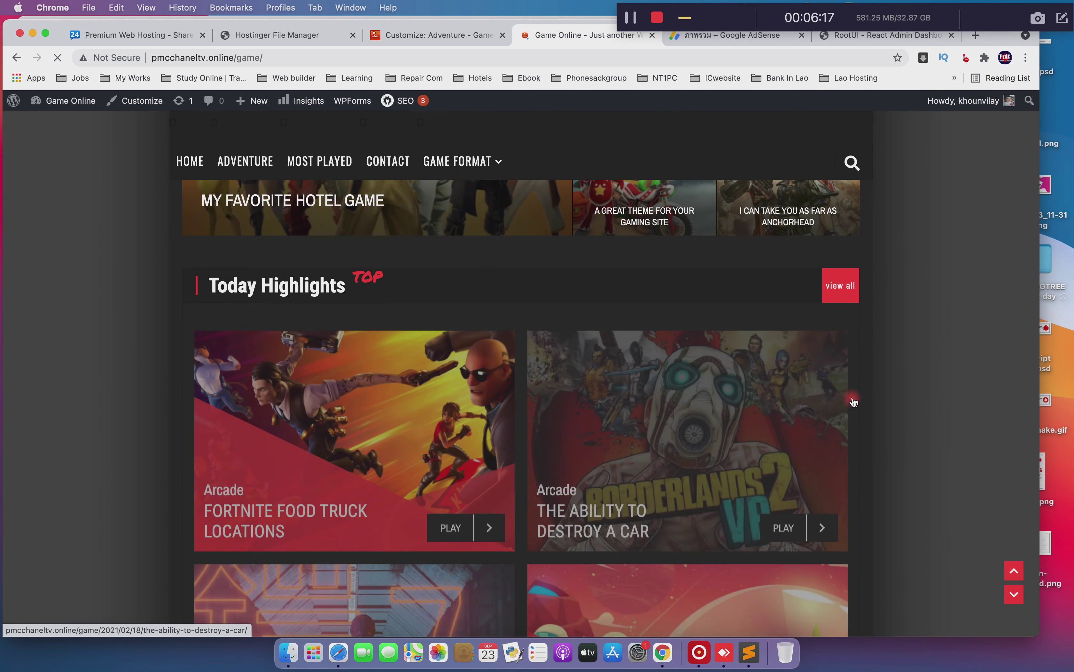
left_click(852, 401)
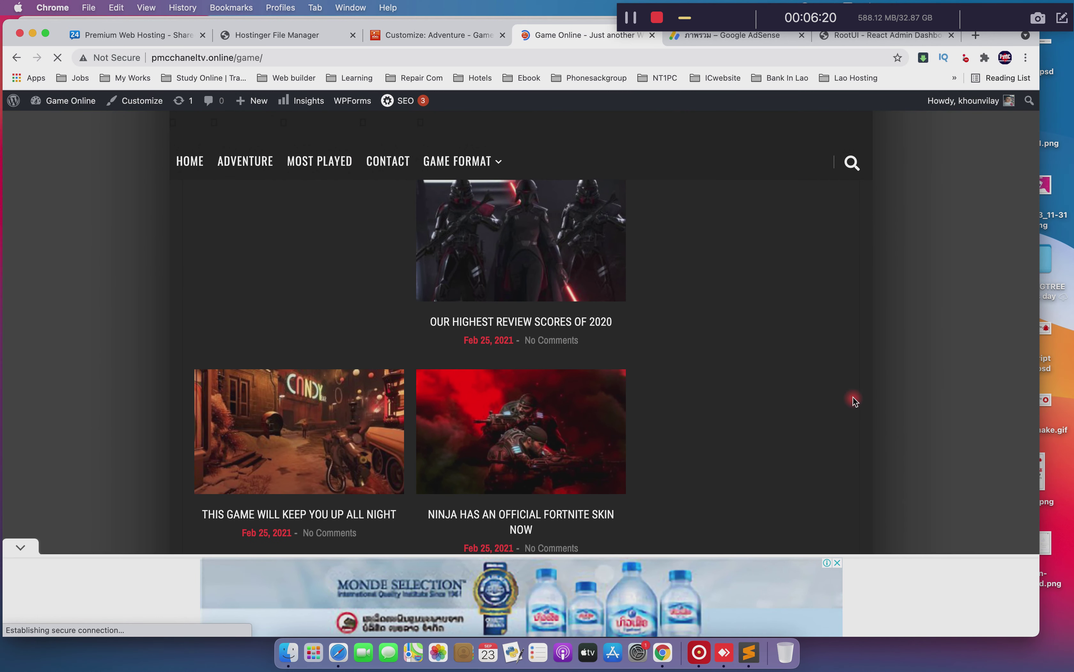
scroll(855, 401, "down", 15)
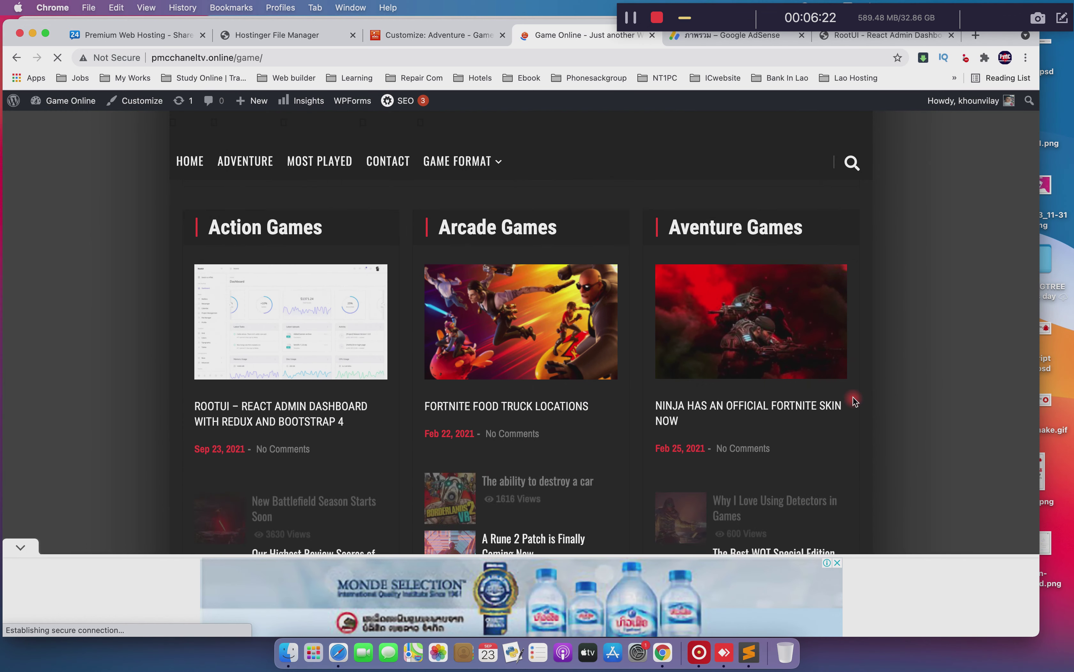
scroll(855, 401, "down", 5)
scroll(855, 401, "down", 10)
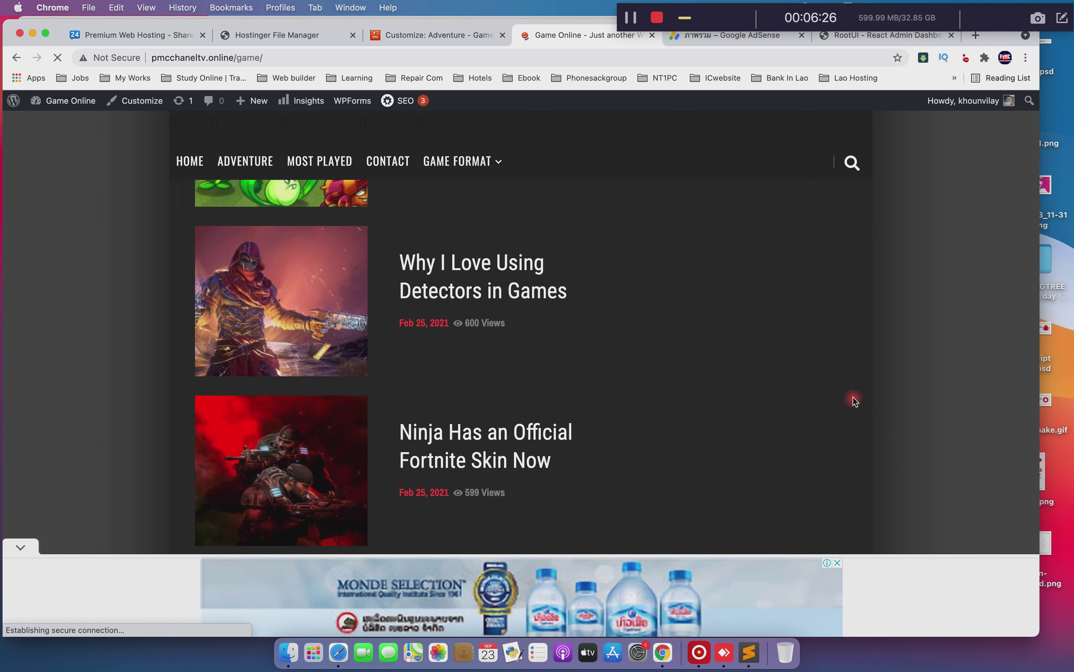
Switch to the customizer, paste the 728x450 display unit's code as the Sidebar Ad code and publish it
left_click(436, 37)
left_click(63, 236)
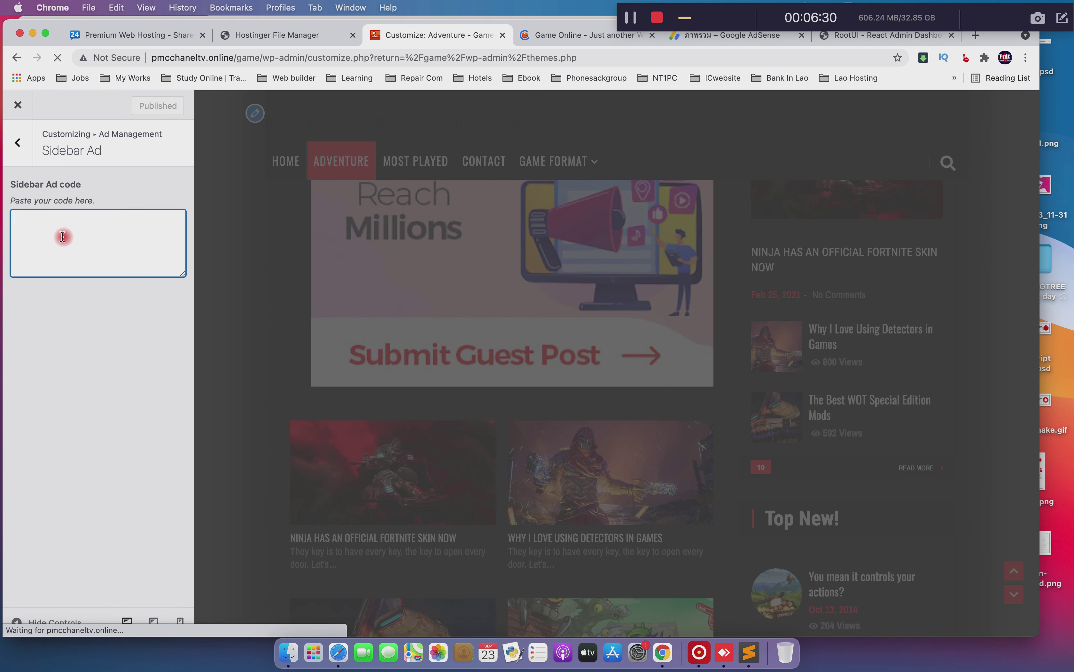
key("super+v")
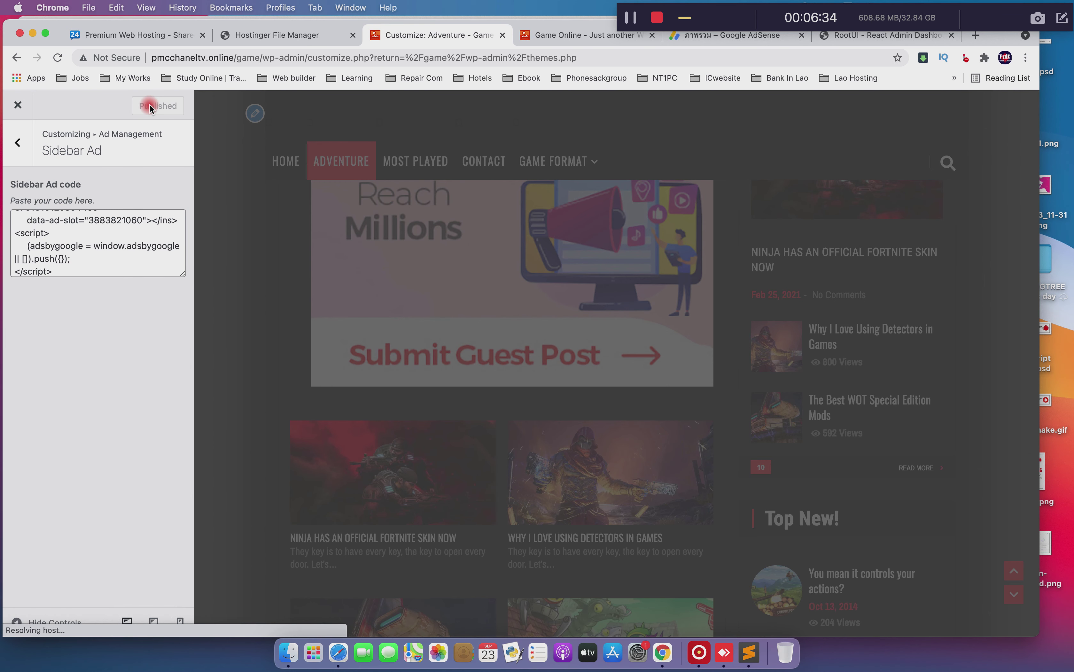
Reload the live homepage and look through its sidebar for the ad, from the category blocks down to the last post
left_click(561, 35)
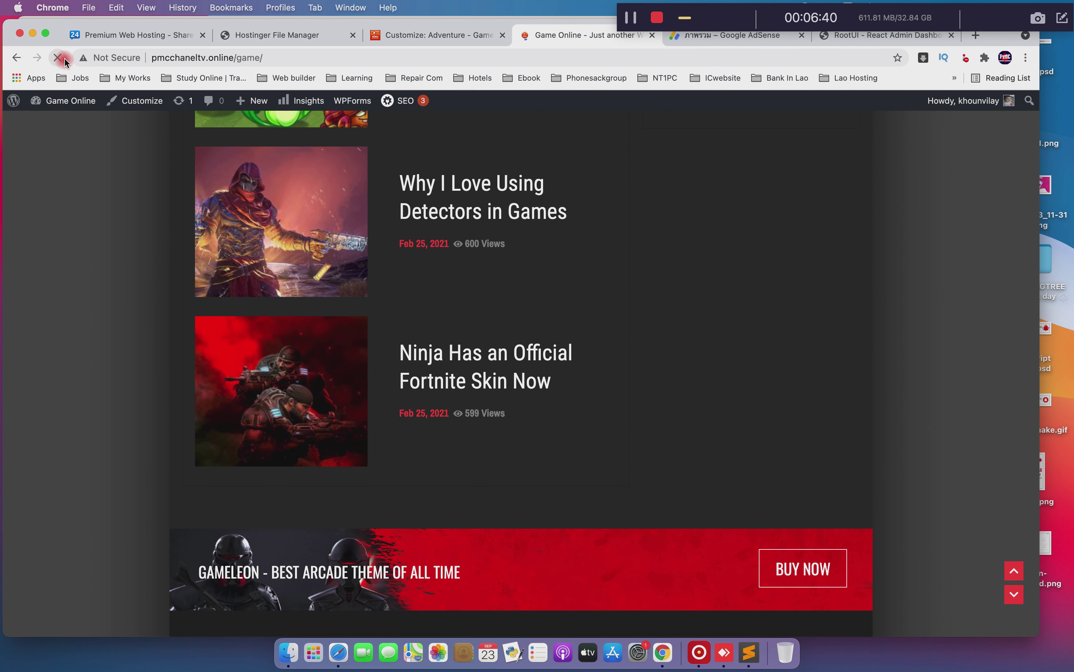
scroll(744, 343, "up", 6)
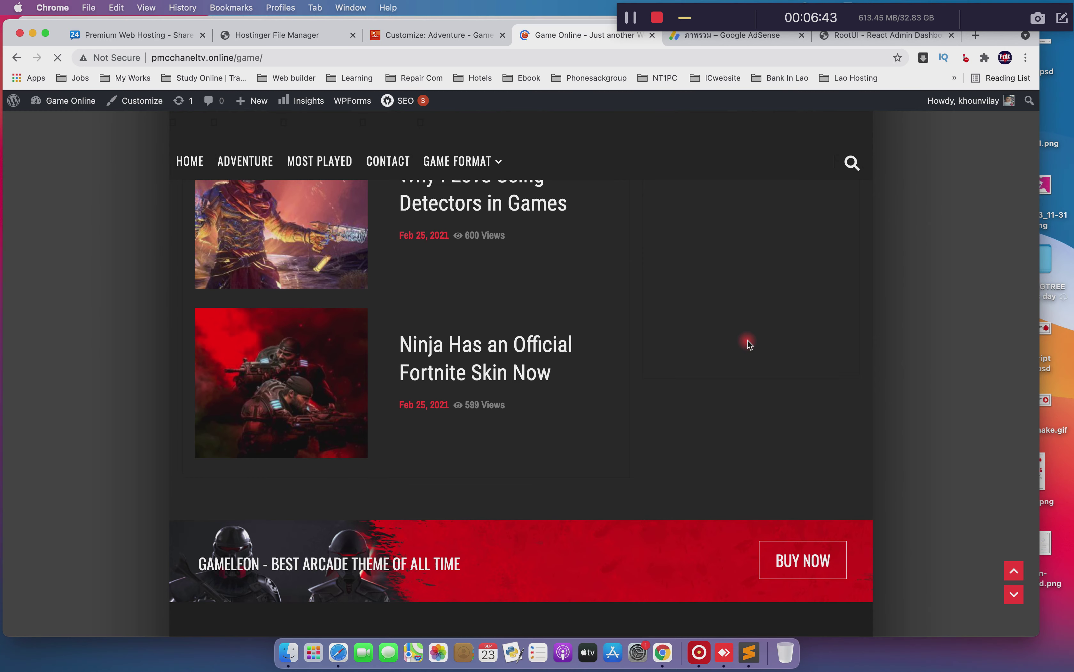
scroll(749, 343, "up", 10)
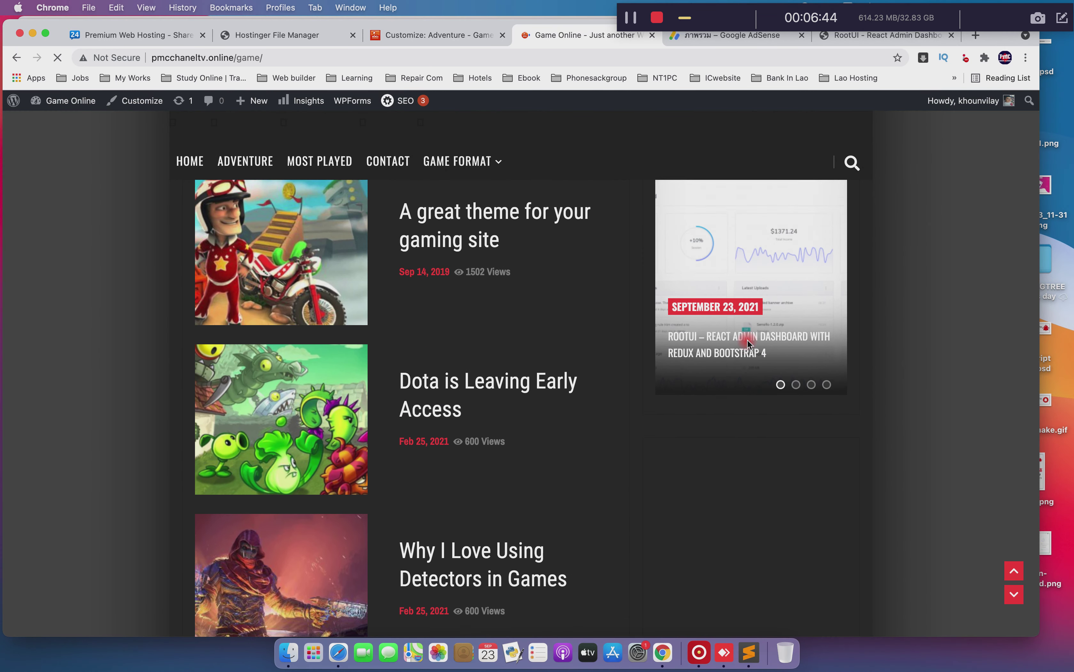
scroll(749, 343, "up", 12)
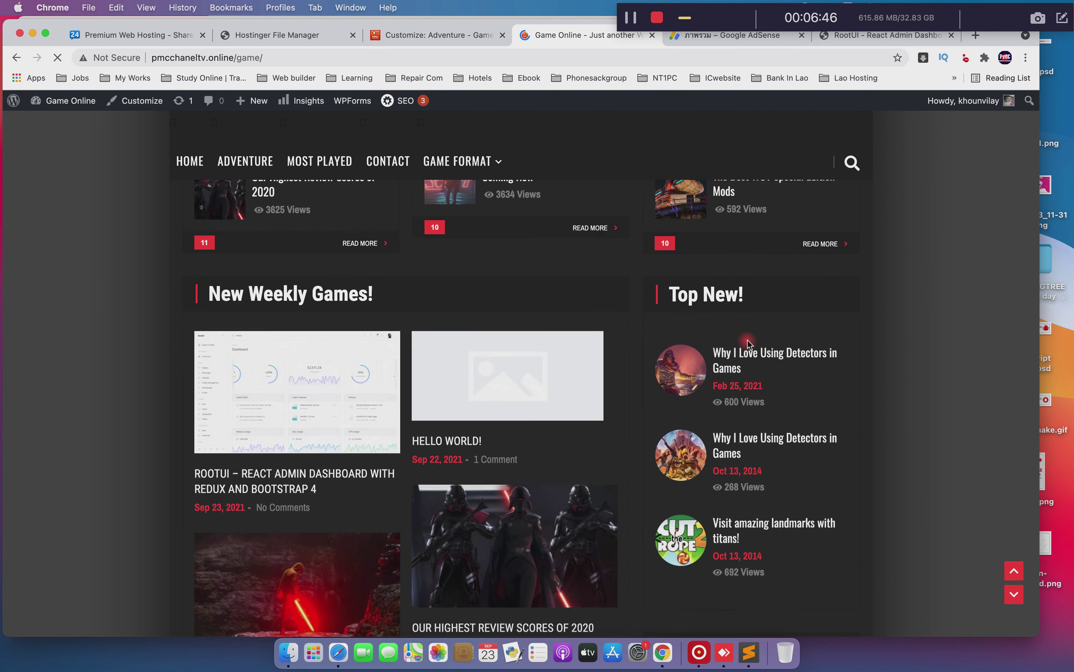
scroll(749, 344, "up", 3)
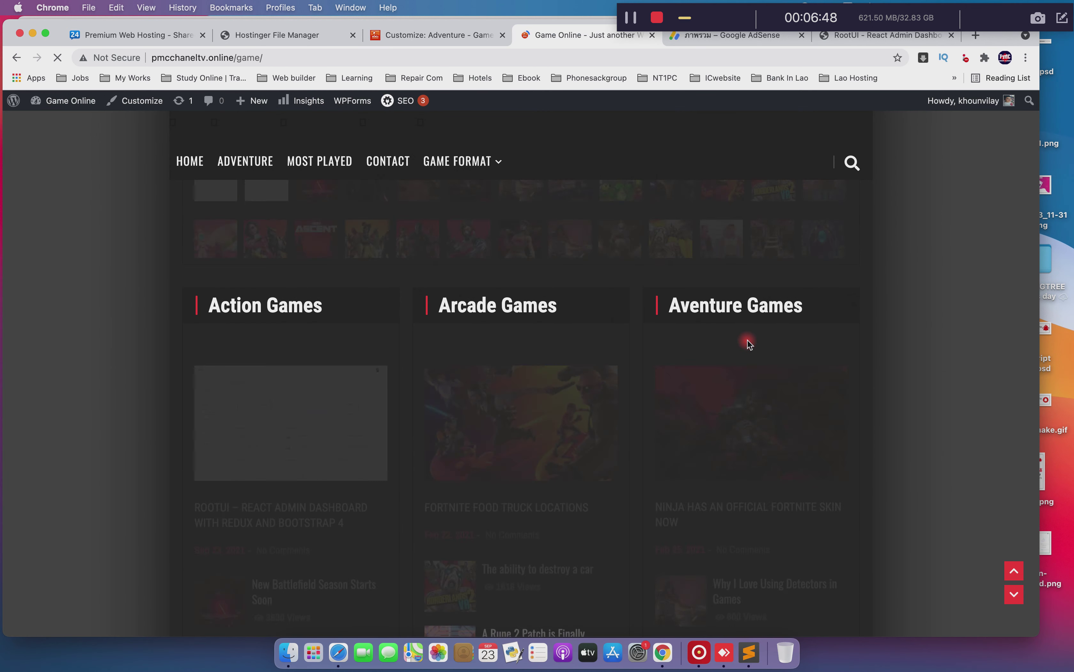
scroll(749, 344, "down", 10)
scroll(749, 344, "down", 12)
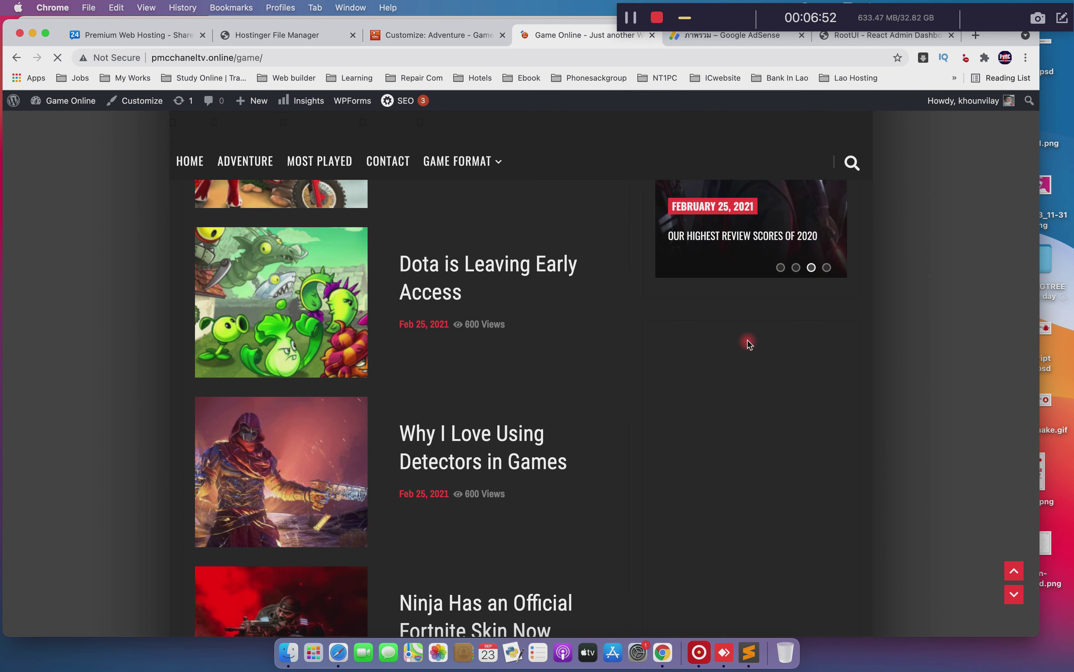
scroll(748, 345, "down", 8)
scroll(733, 303, "up", 5)
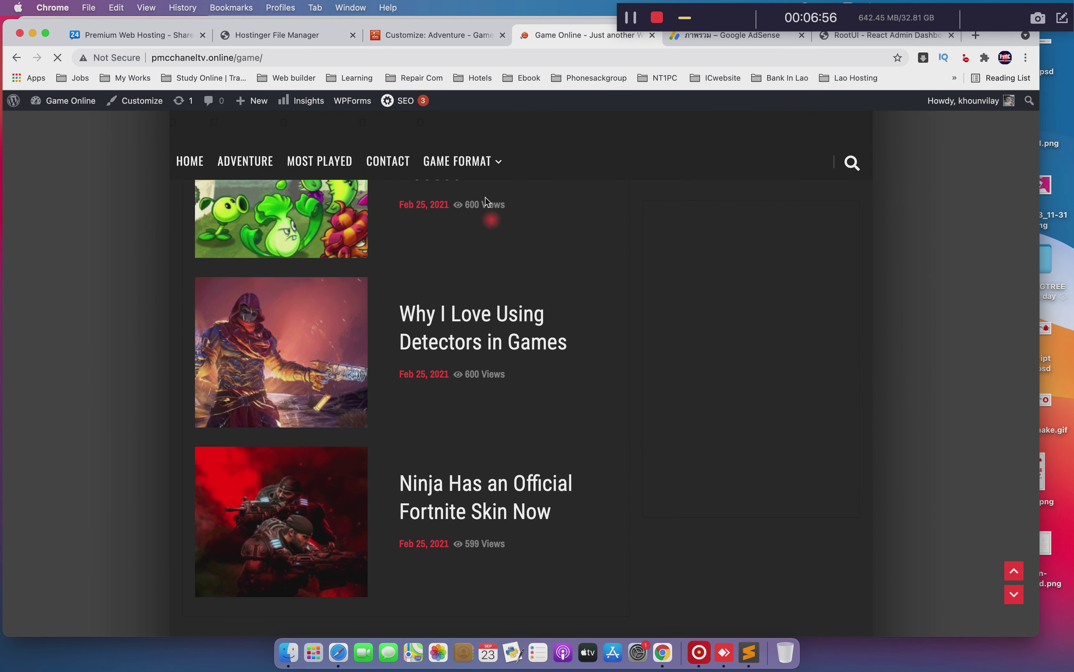
Compare how the sidebar ad fits in the customizer's Adventure preview and on the live homepage
left_click(460, 40)
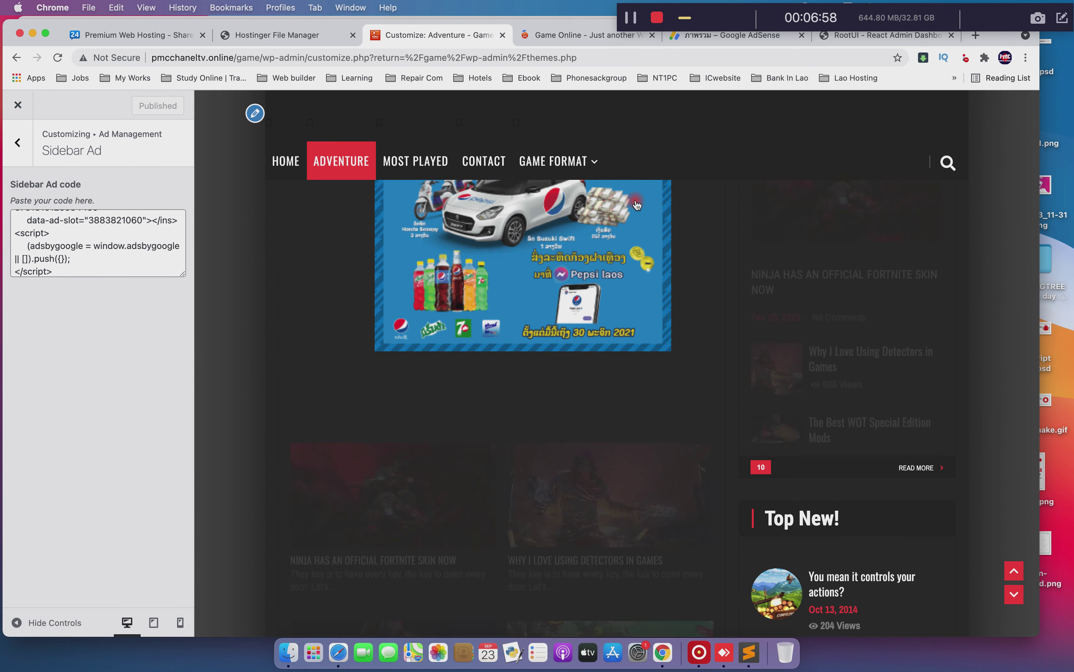
scroll(772, 266, "down", 15)
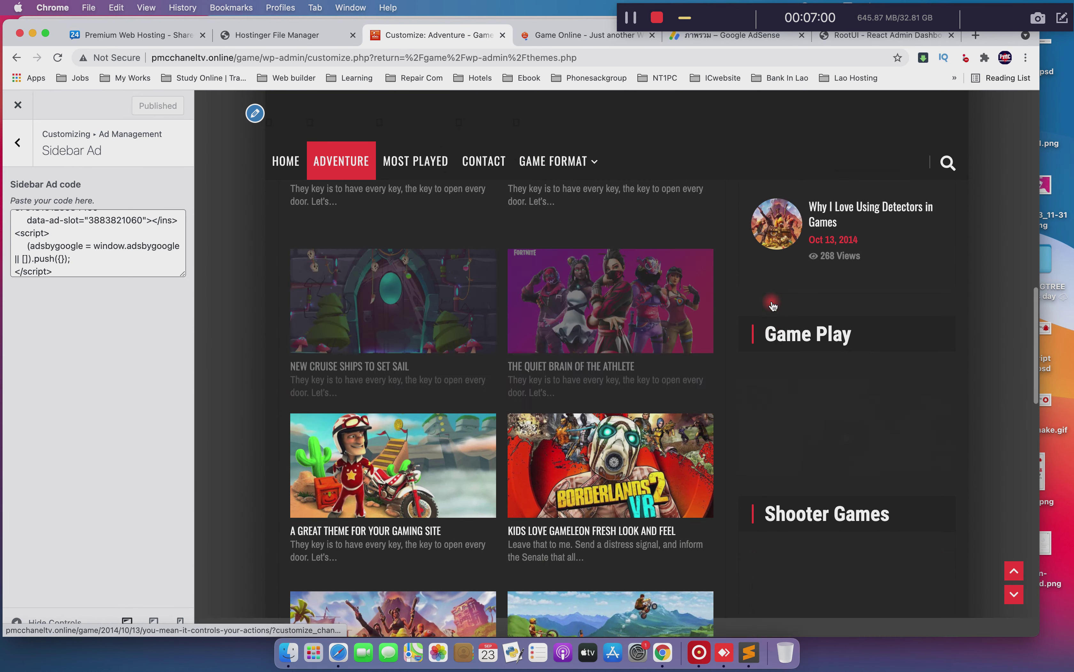
scroll(786, 318, "down", 15)
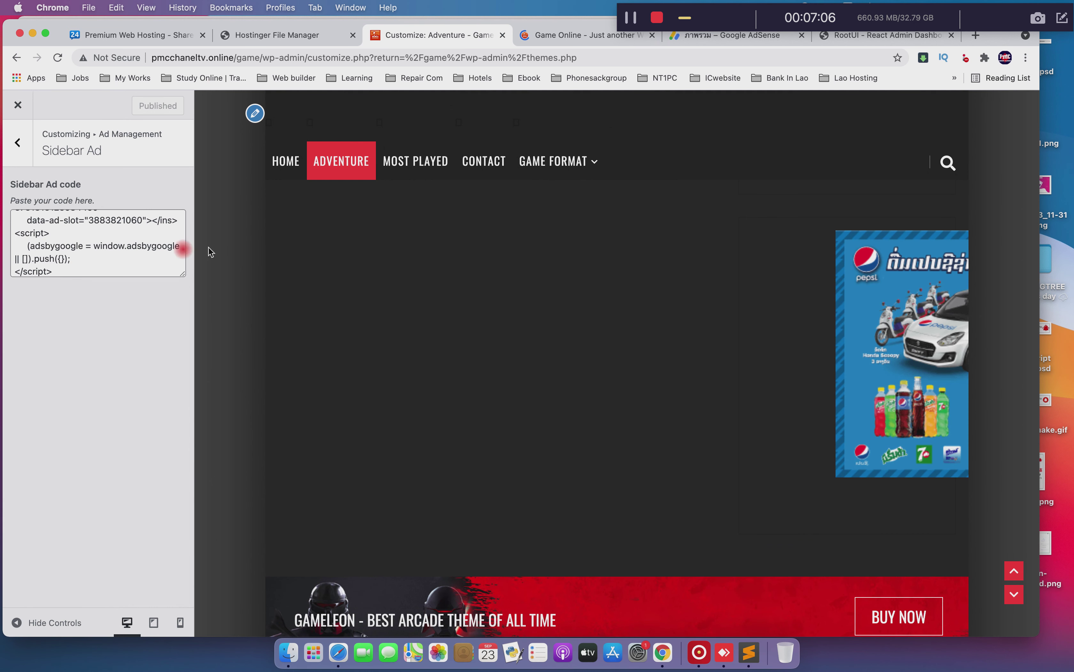
left_click(549, 35)
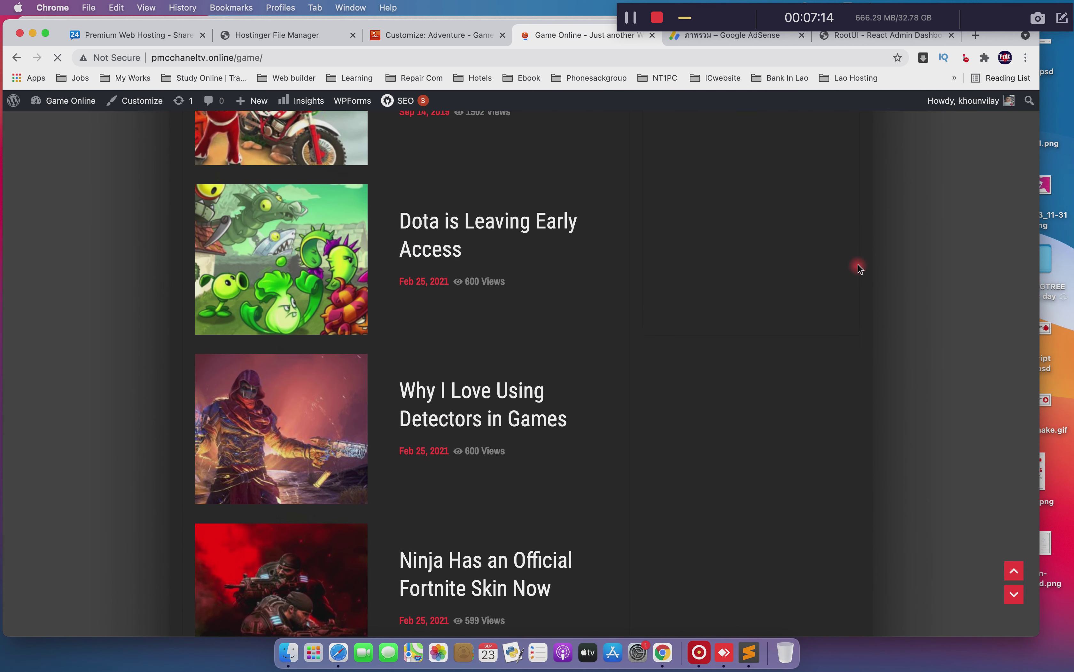
scroll(861, 269, "up", 10)
scroll(855, 266, "down", 10)
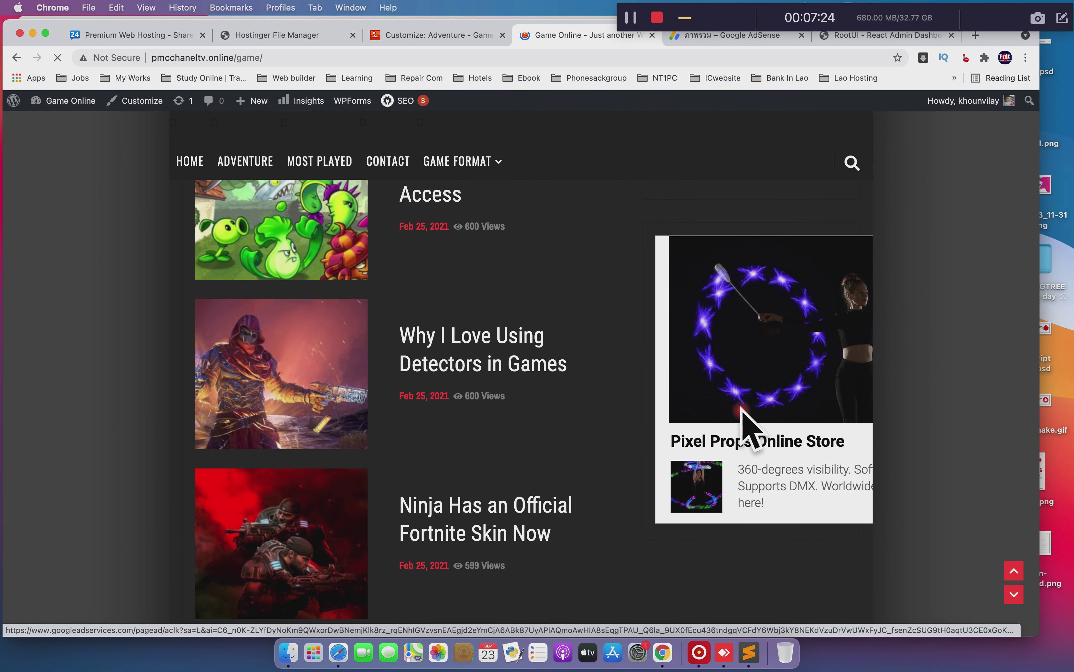
Switch to Google AdSense and copy the HTML code of the display unit ตัวอย่างโฆษณาแบบดิสเพลย์_1
left_click(284, 34)
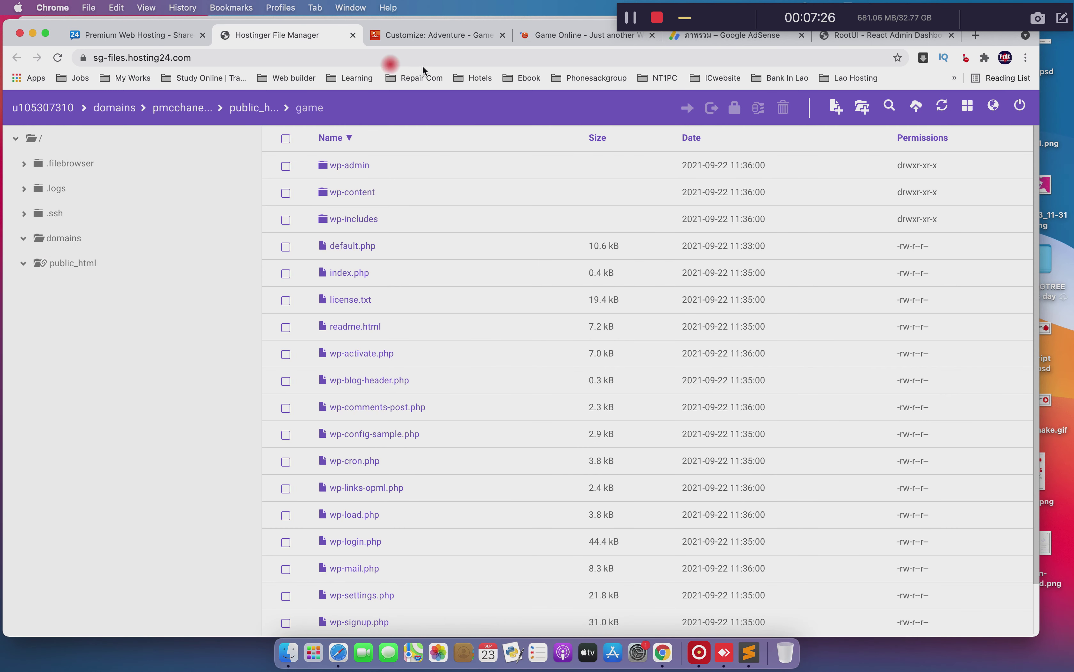
left_click(500, 50)
left_click(707, 38)
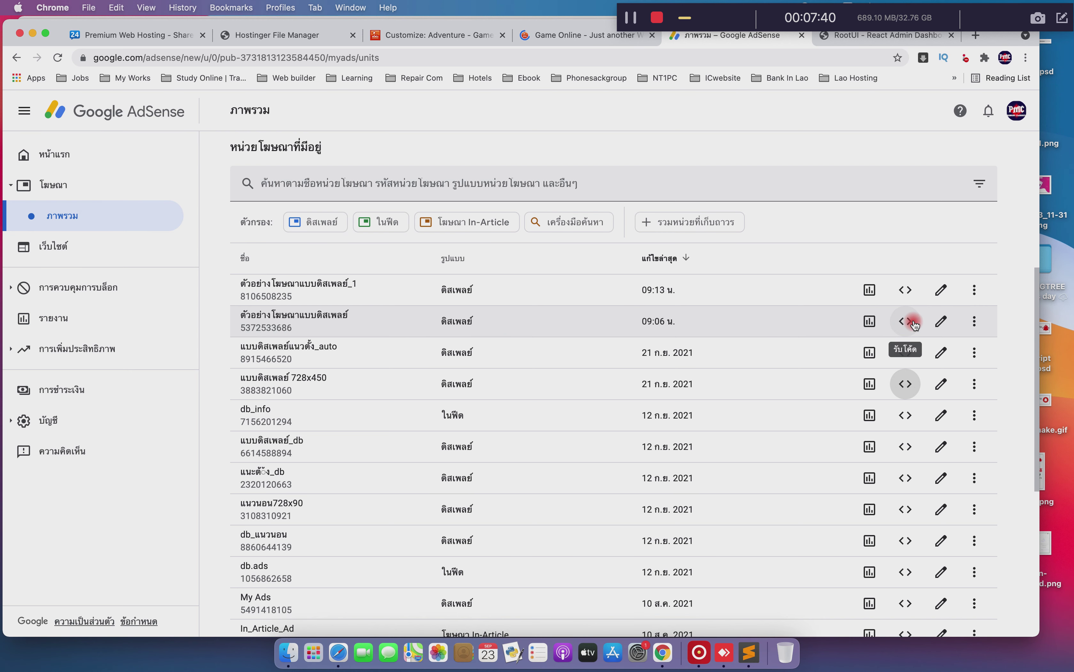
left_click(906, 290)
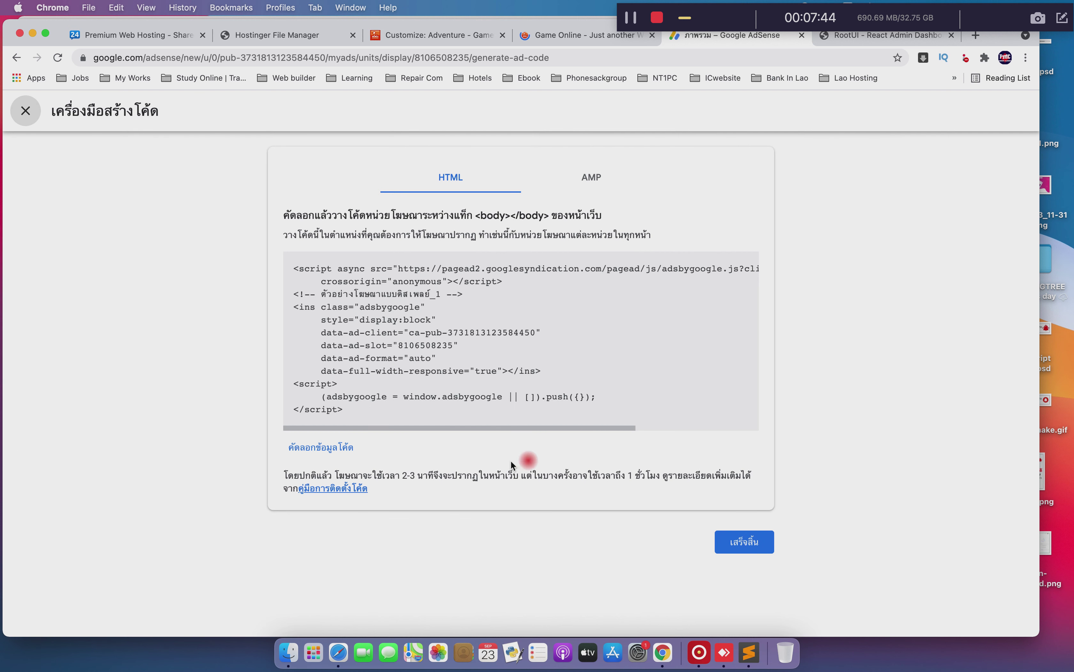
left_click(317, 447)
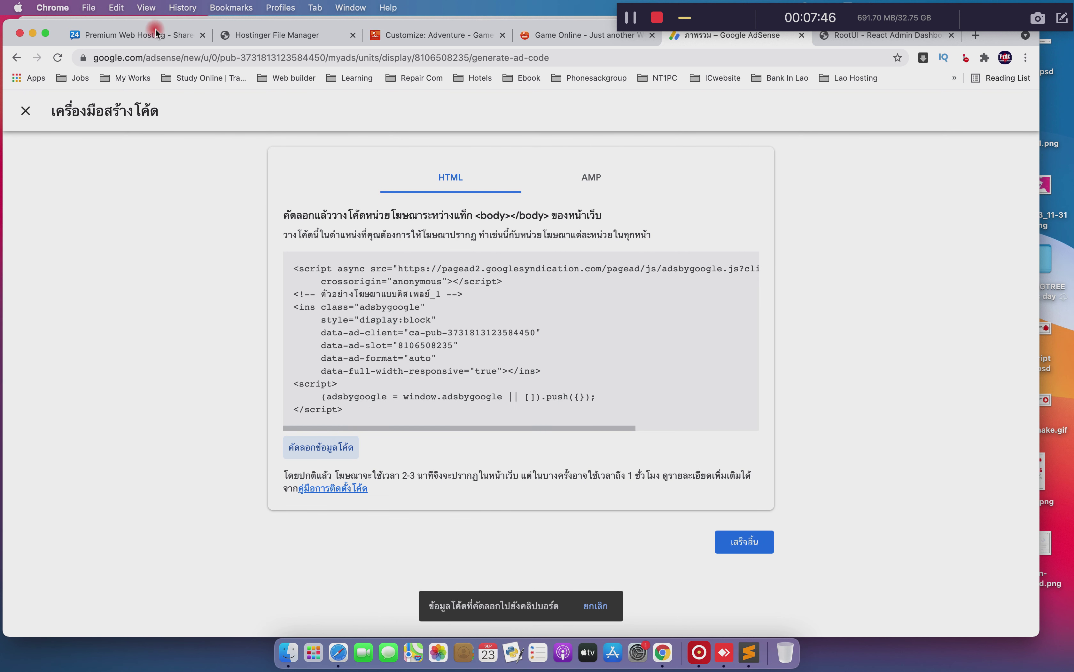
Return to the customizer, replace the Sidebar Ad code with the copied responsive display unit code and publish the change
left_click(156, 32)
left_click(416, 38)
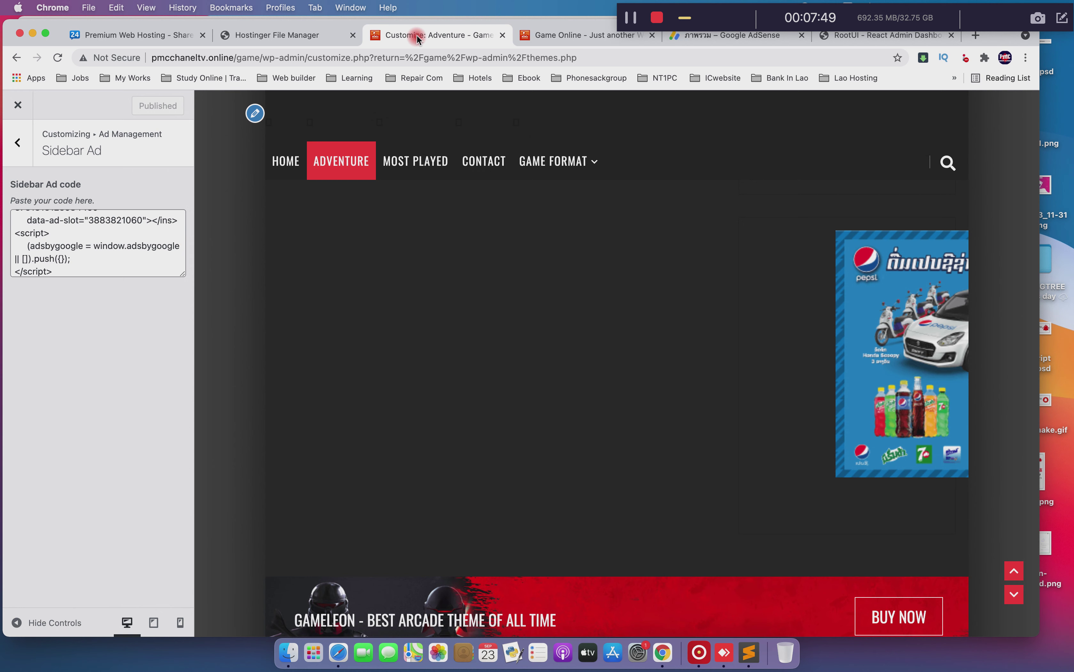
left_click(118, 259)
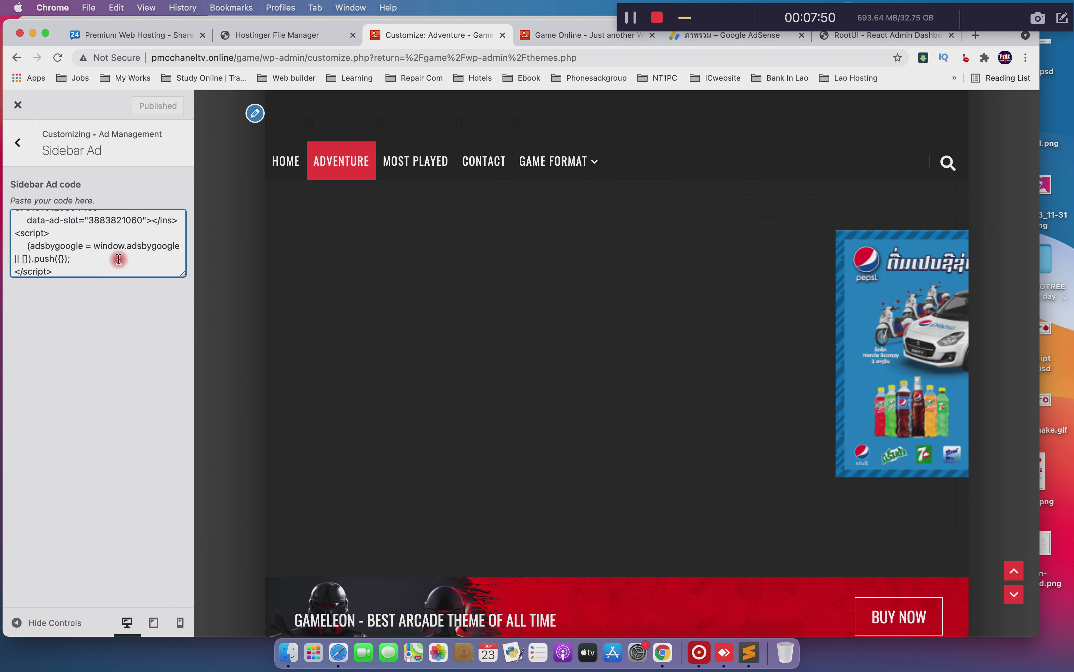
key("super+a")
key("BackSpace")
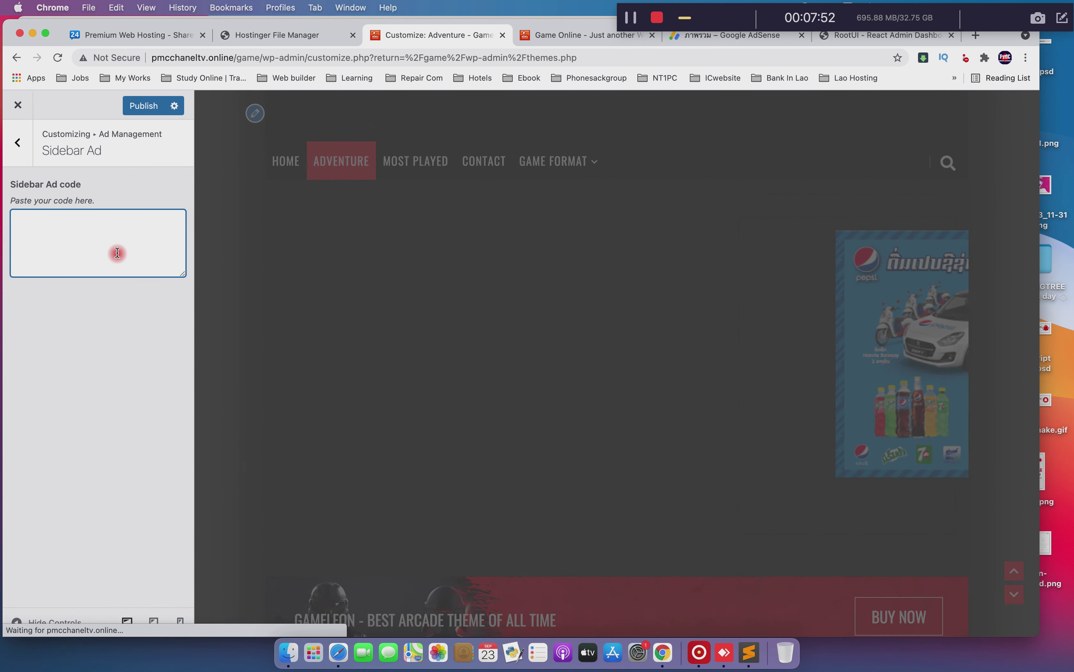
key("super+v")
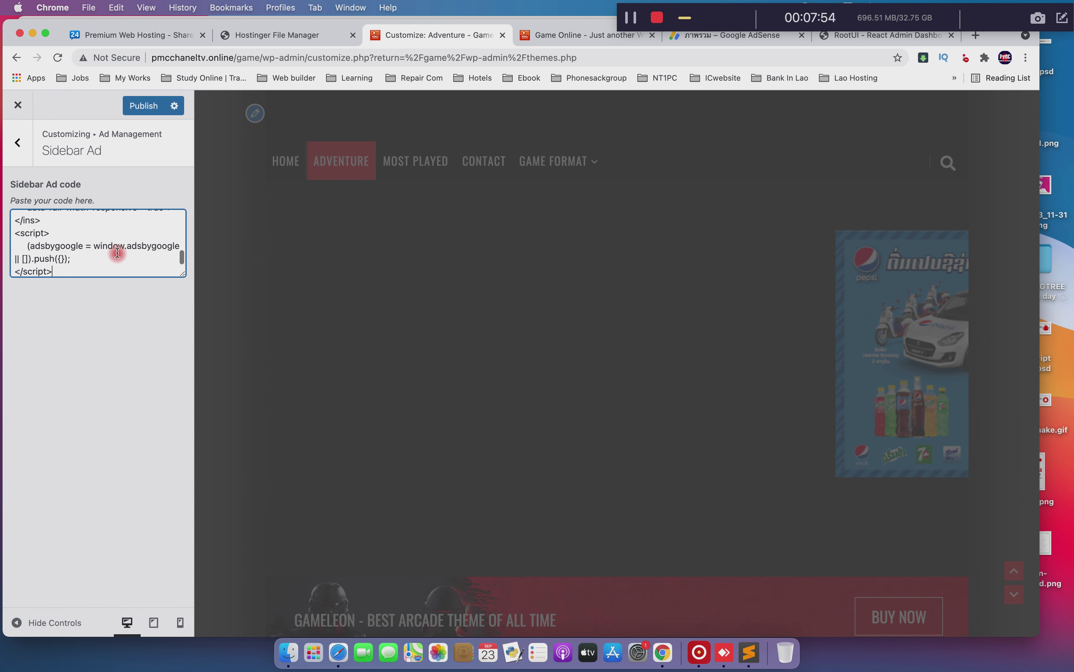
left_click(153, 116)
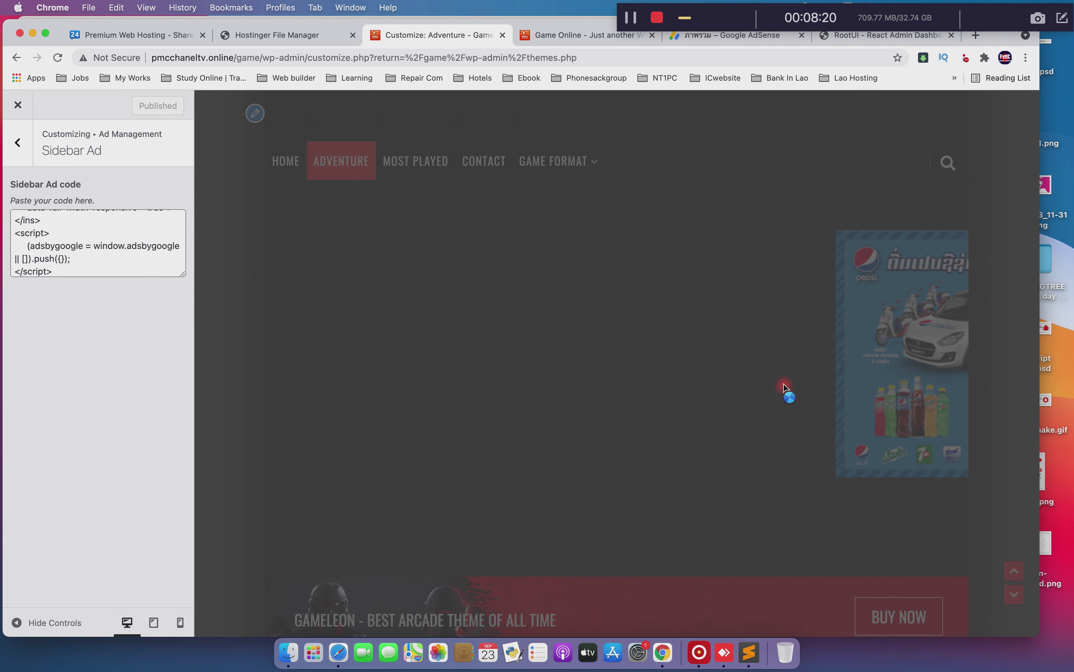
Reload the live homepage and check the new sidebar ad beside the last posts, down to the footer
left_click(554, 43)
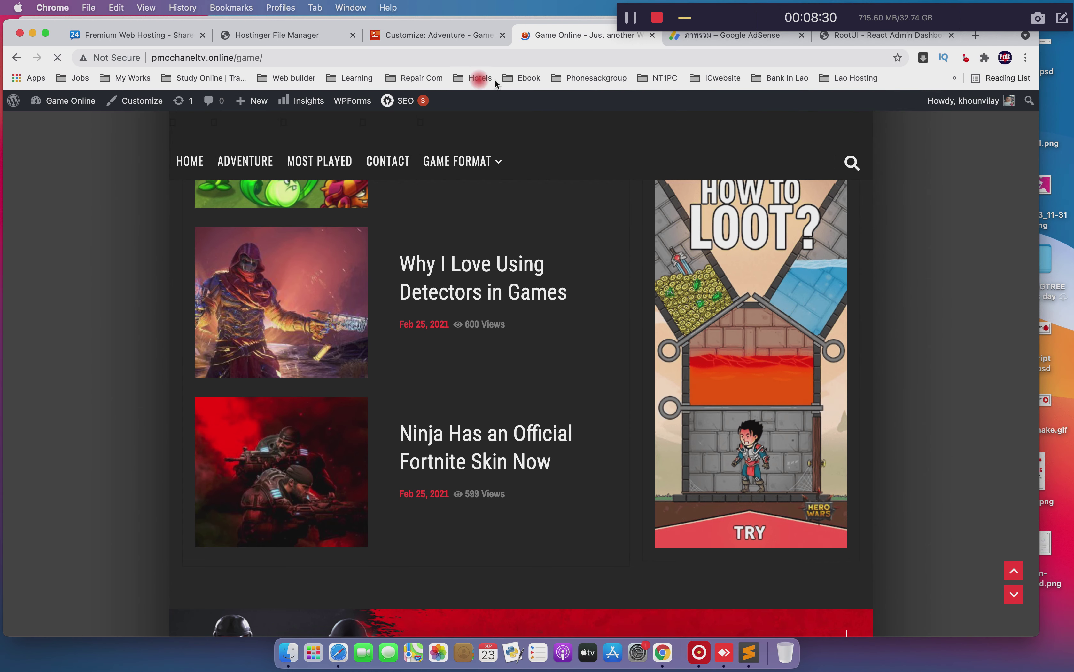
scroll(773, 307, "up", 3)
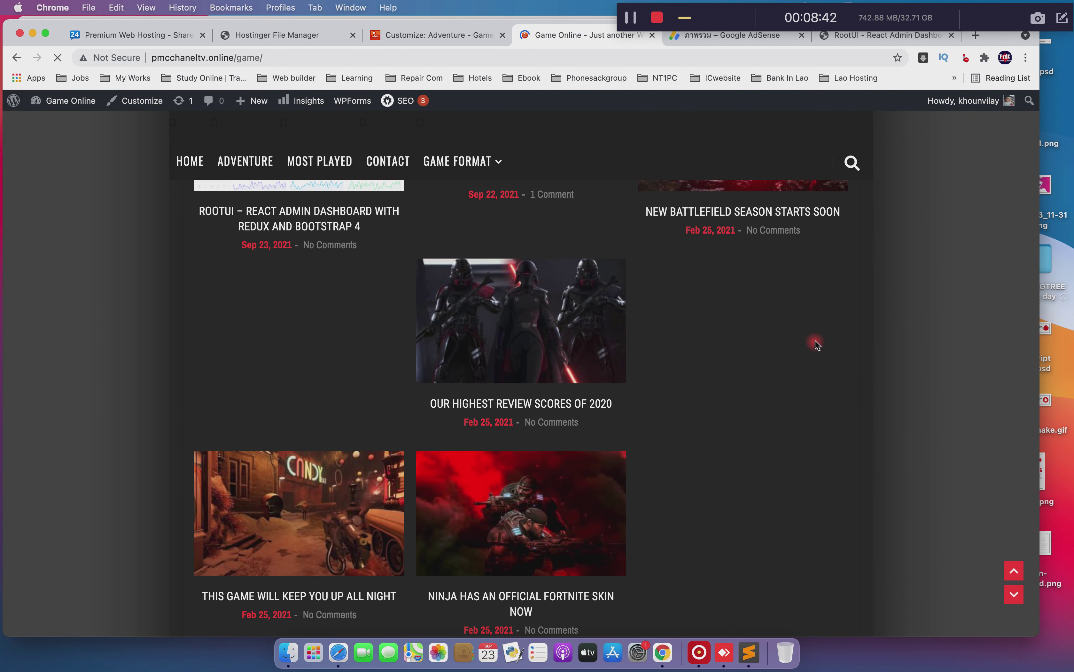
scroll(813, 346, "down", 10)
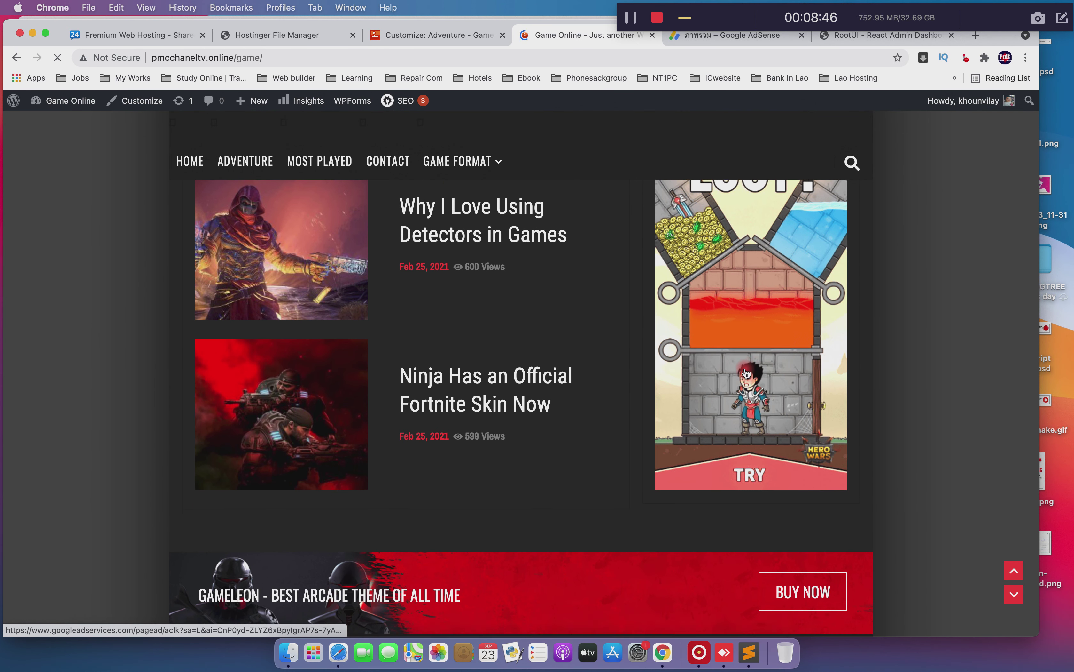
scroll(746, 374, "down", 7)
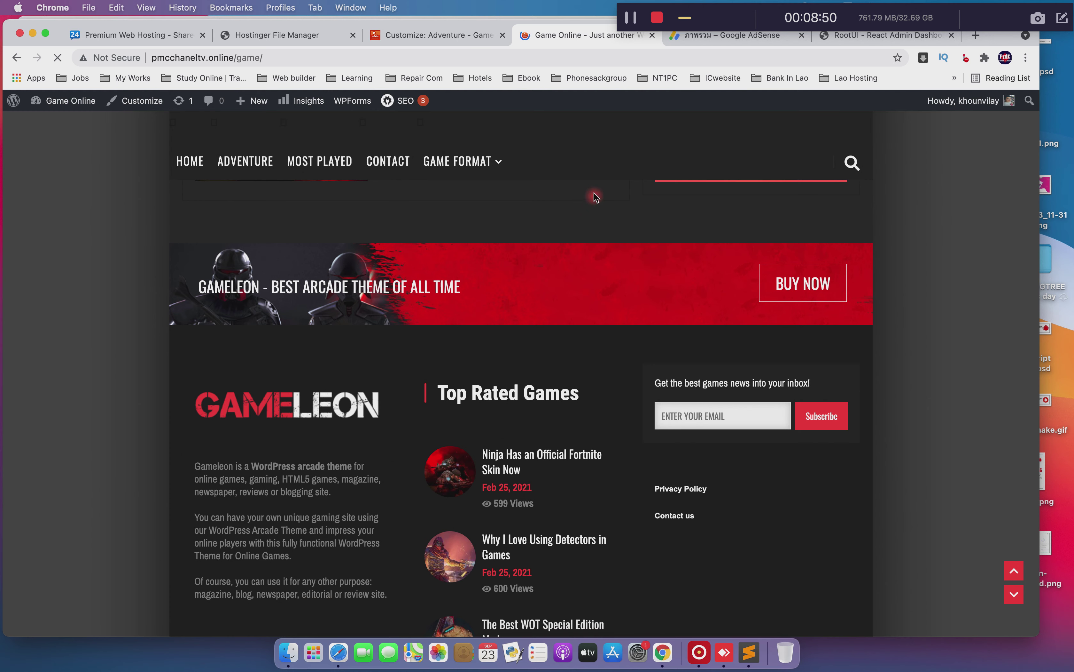
Go back to the customizer and leave the Sidebar Ad and Ad Management sections for the main settings list
left_click(444, 35)
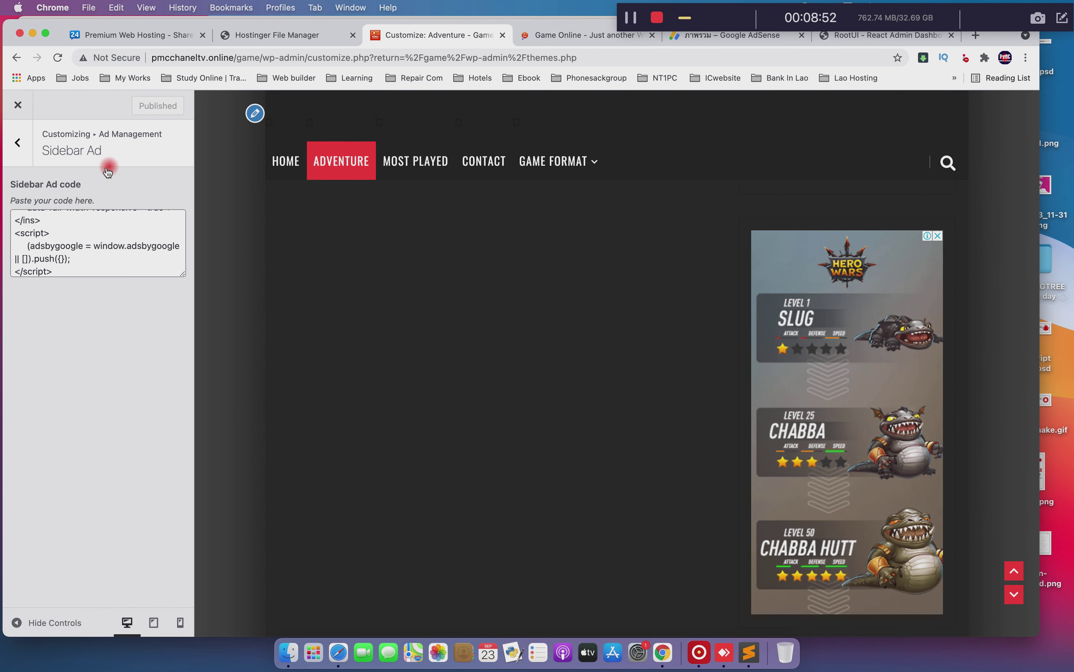
scroll(732, 347, "up", 5)
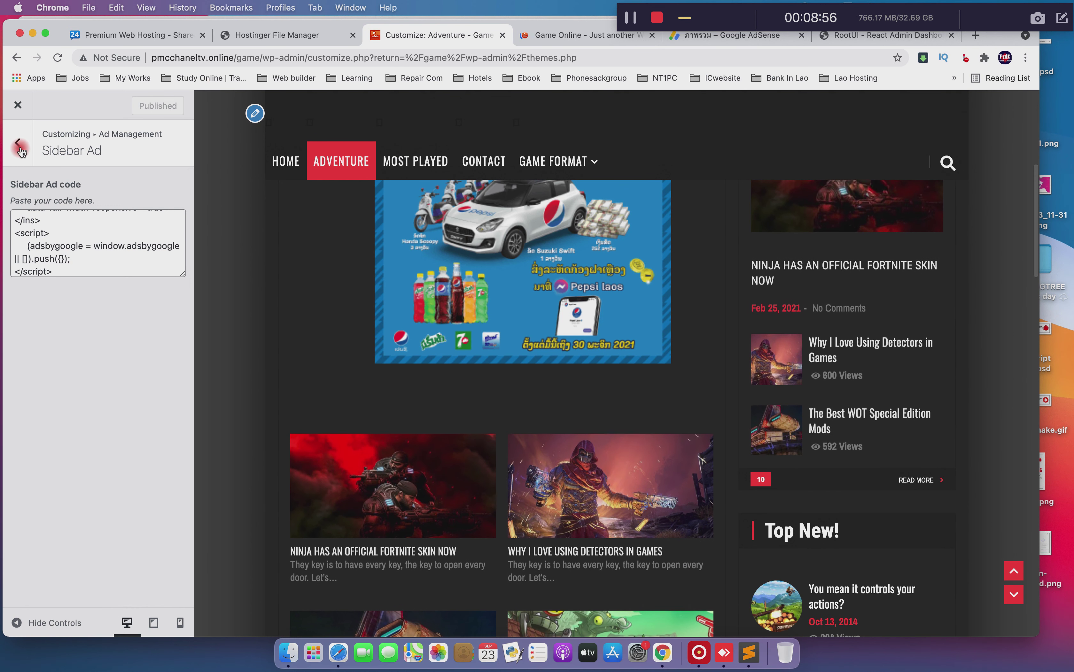
left_click(18, 142)
left_click(23, 151)
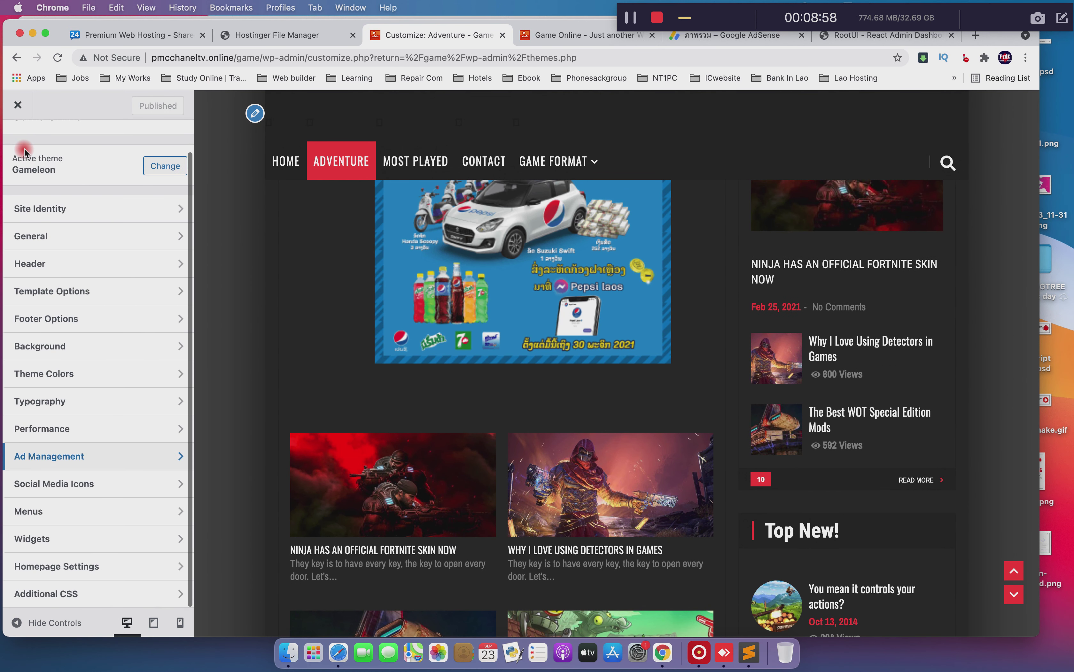
Look through the Custom Ad 1, Sidebar Ad and Custom Pages Ad settings in the customizer's Ad Management section
left_click(96, 450)
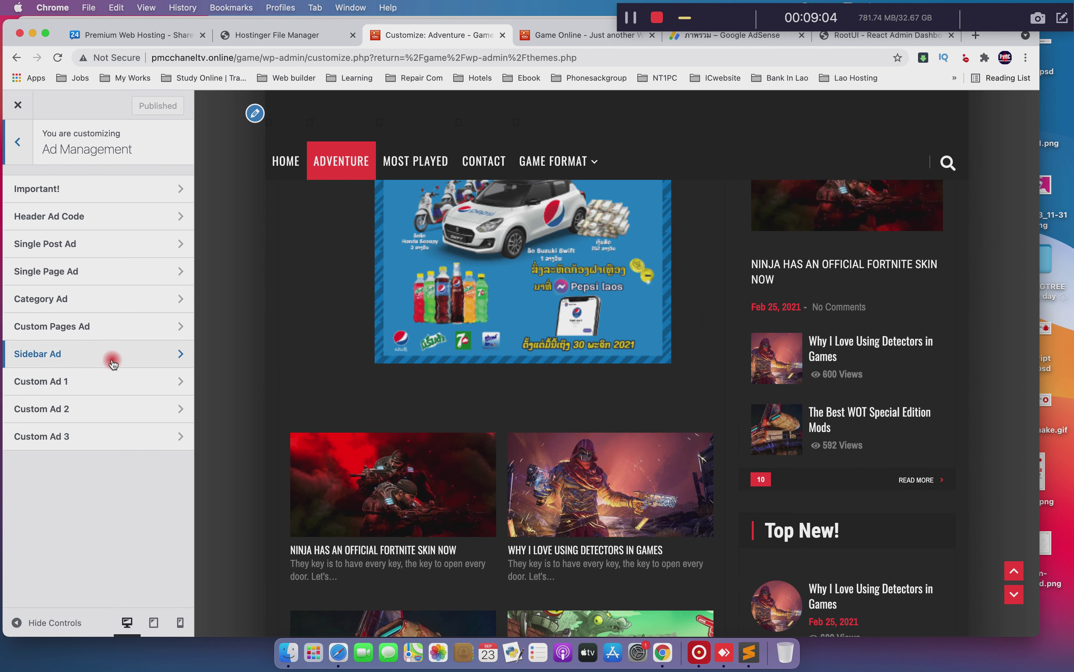
left_click(110, 380)
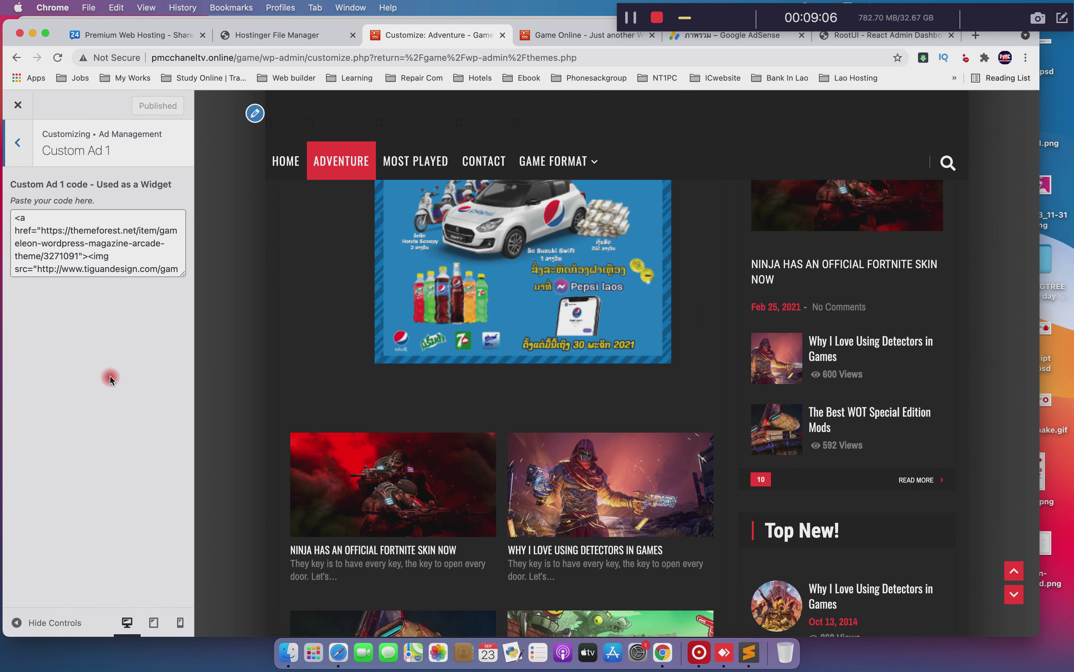
scroll(116, 247, "down", 2)
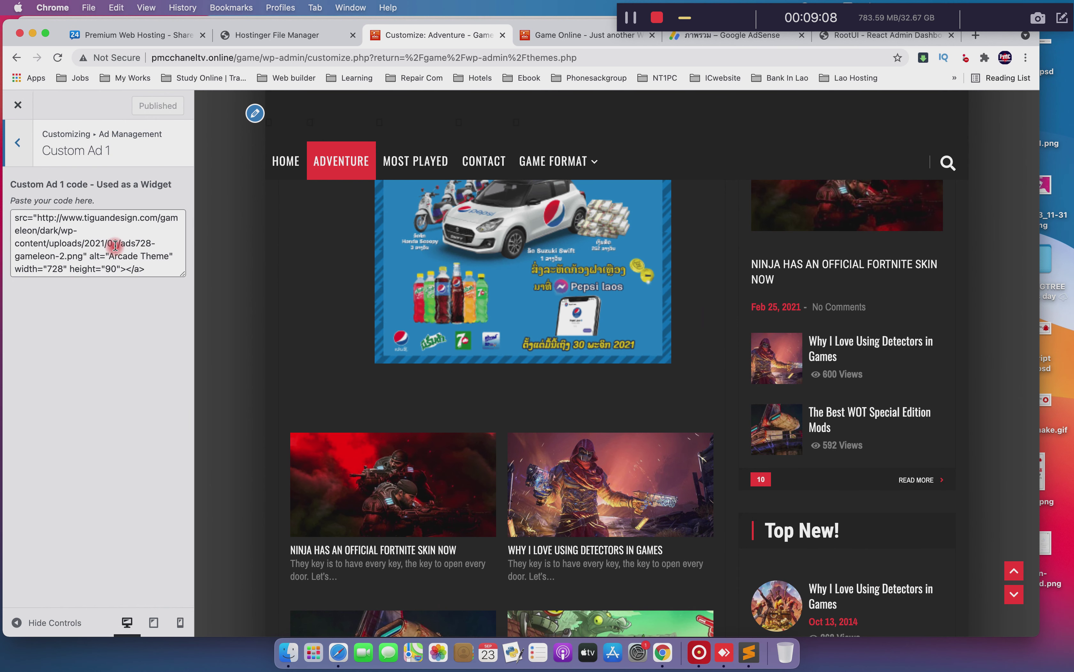
left_click(26, 142)
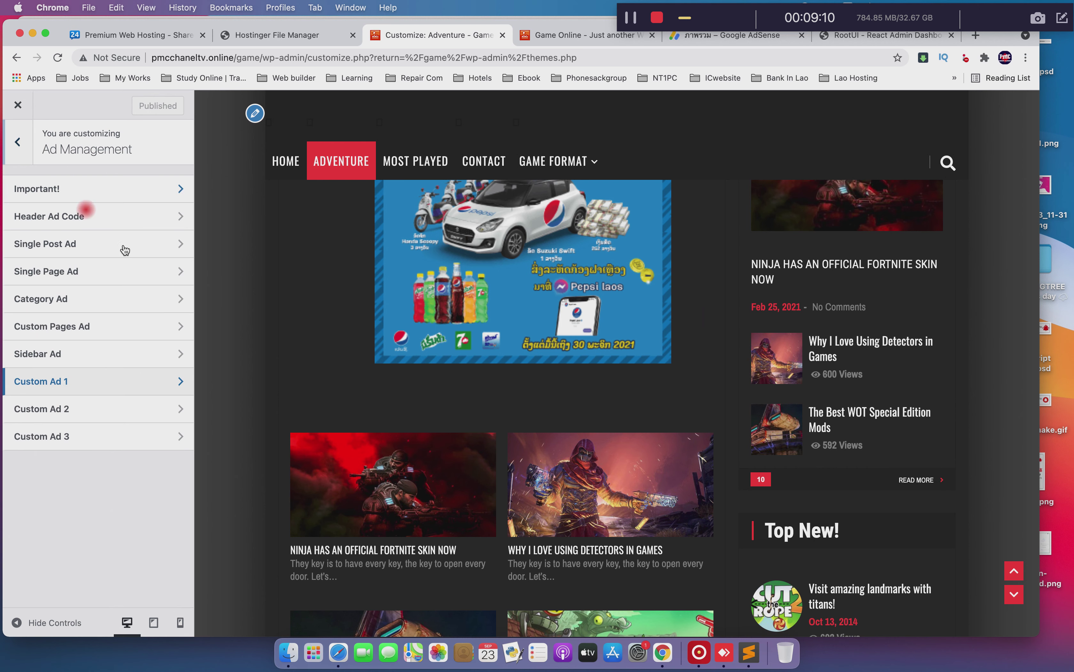
left_click(89, 364)
left_click(16, 144)
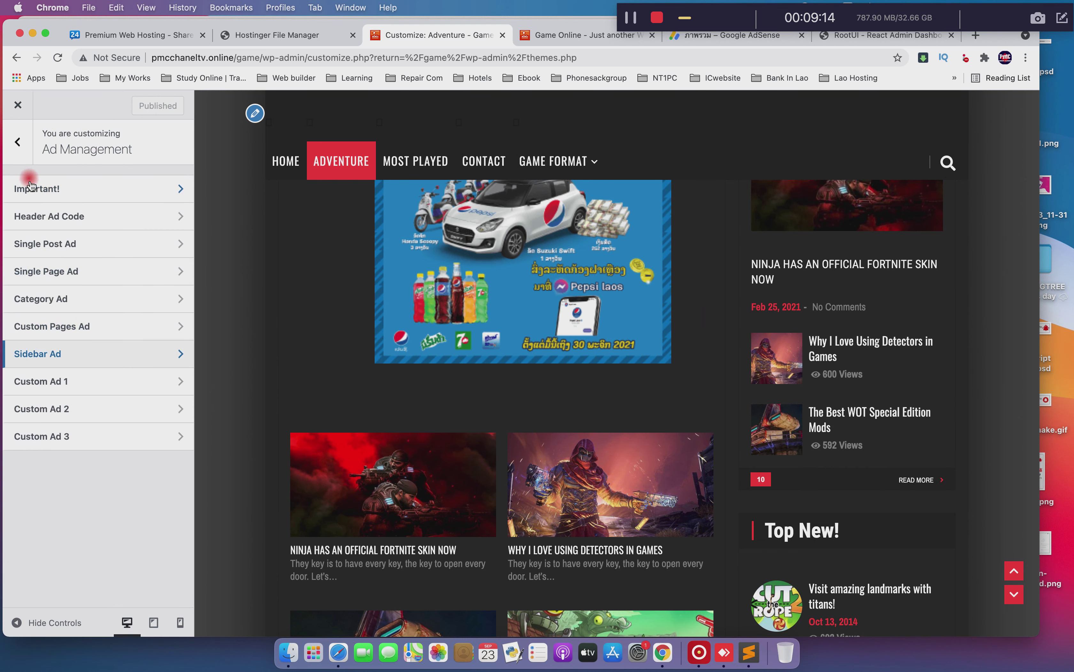
left_click(88, 331)
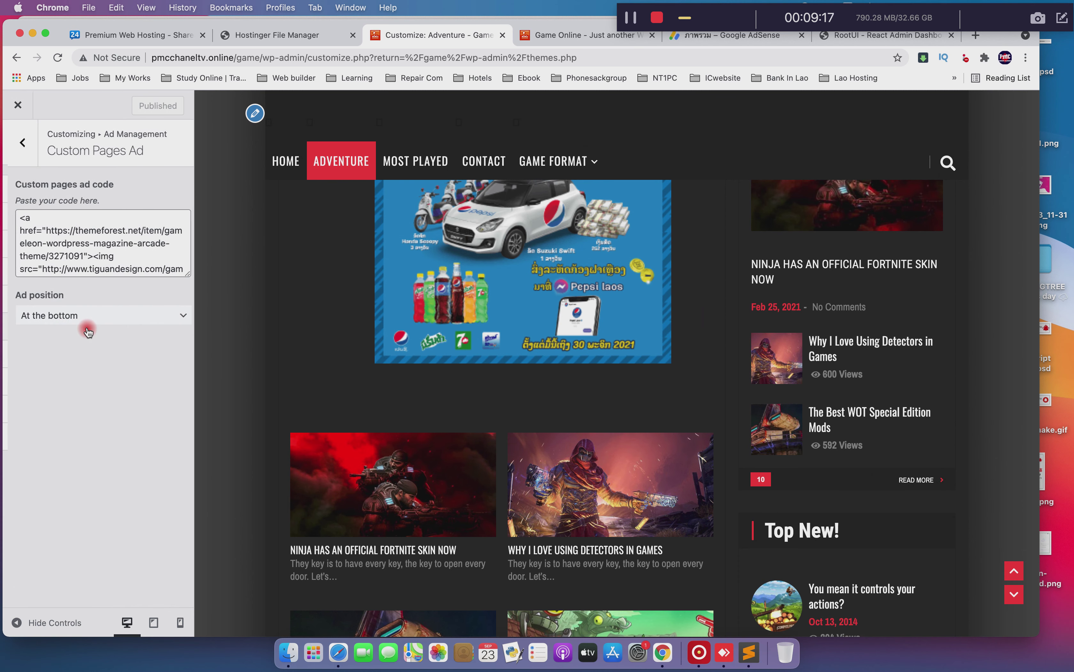
left_click(18, 143)
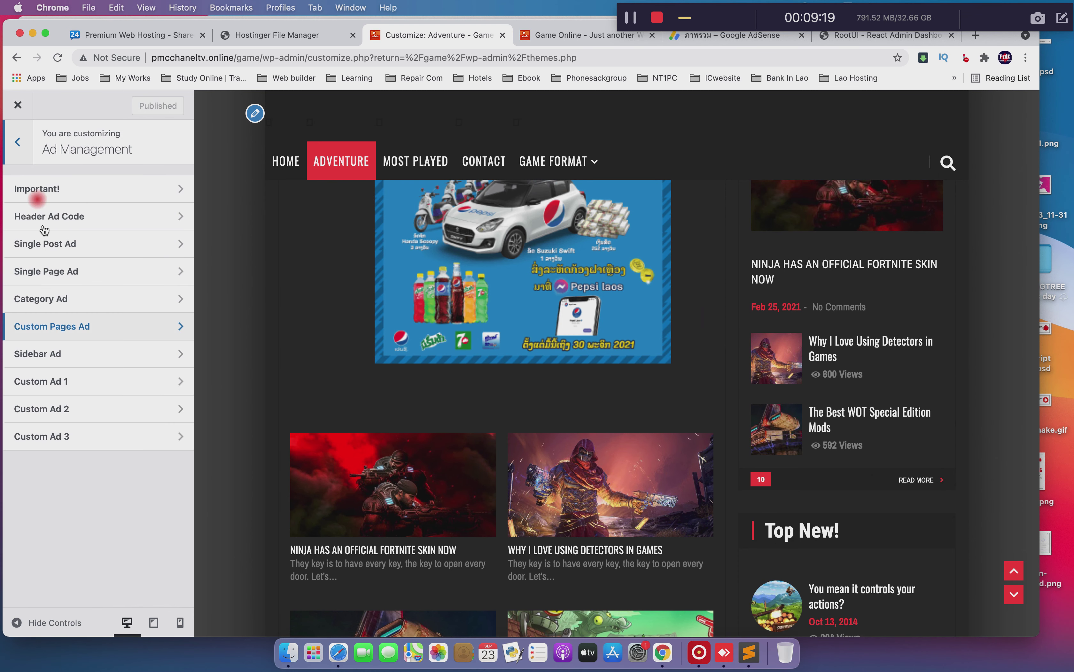
Replace the Custom Ad 1 widget code with the copied AdSense display unit code and publish the change
left_click(95, 390)
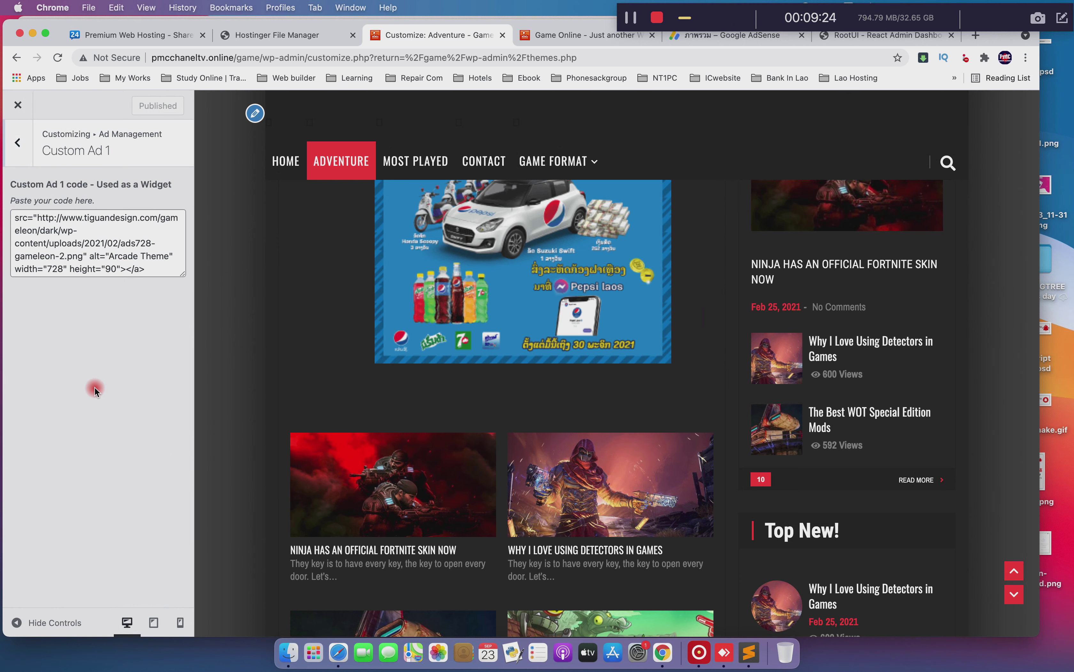
triple_click(142, 262)
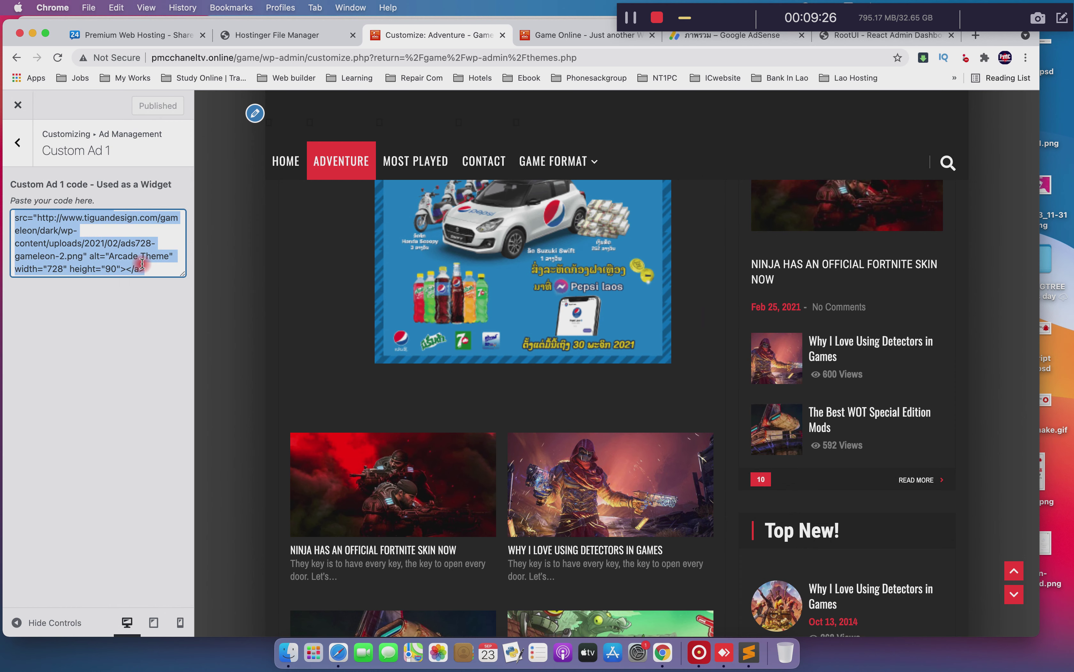
key("BackSpace")
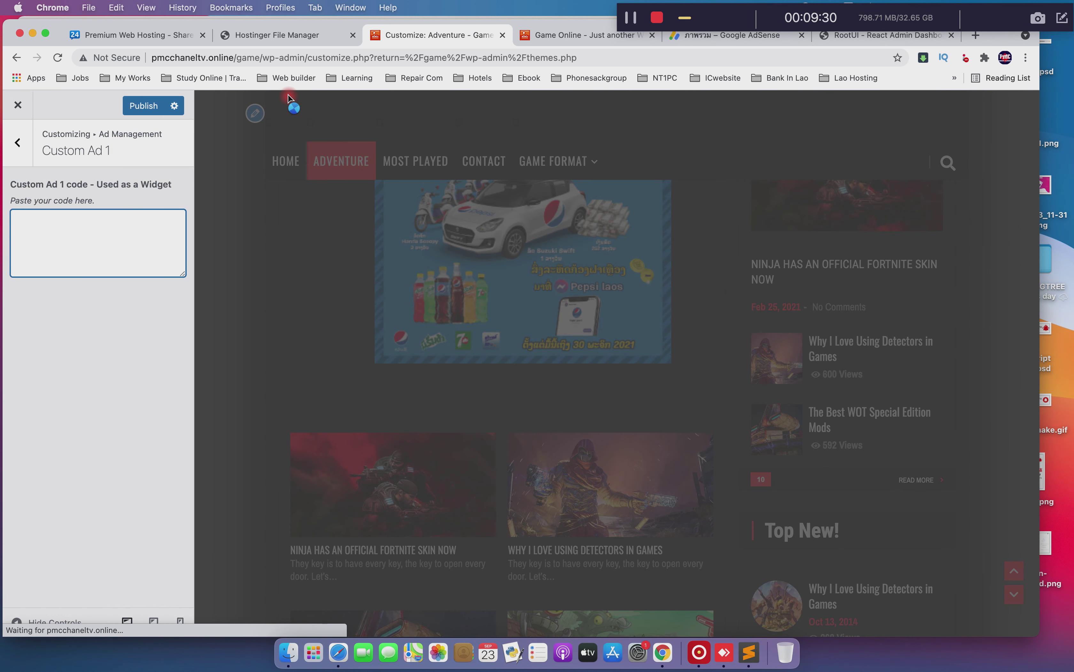
key("super+v")
left_click(147, 107)
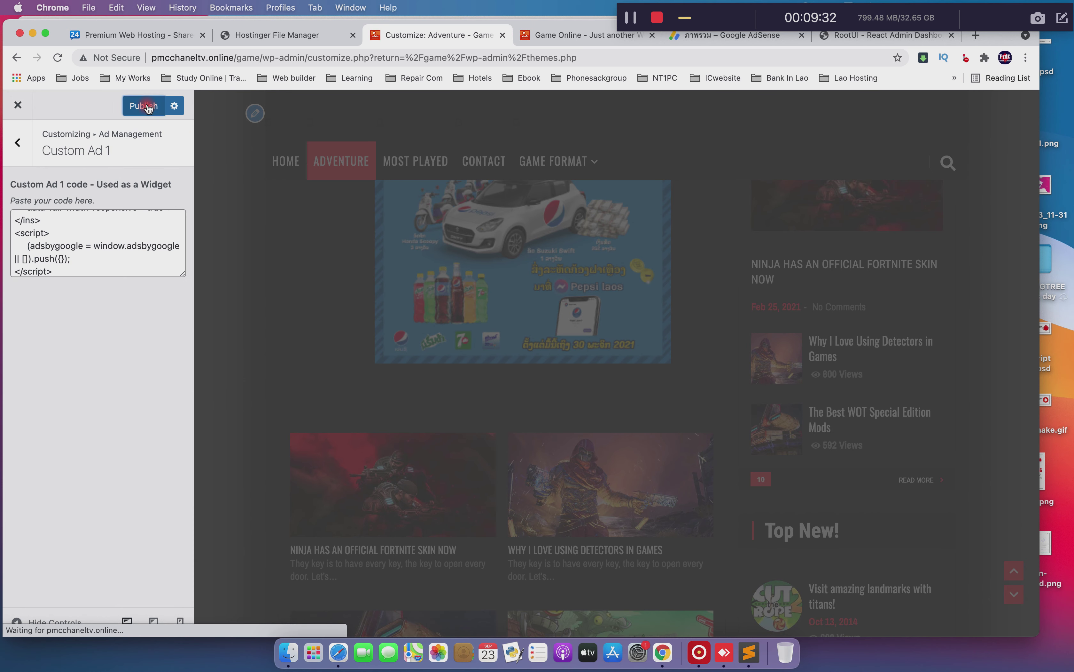
Reload the live homepage and check the ads between the posts and in the sidebar, down to the footer
left_click(565, 31)
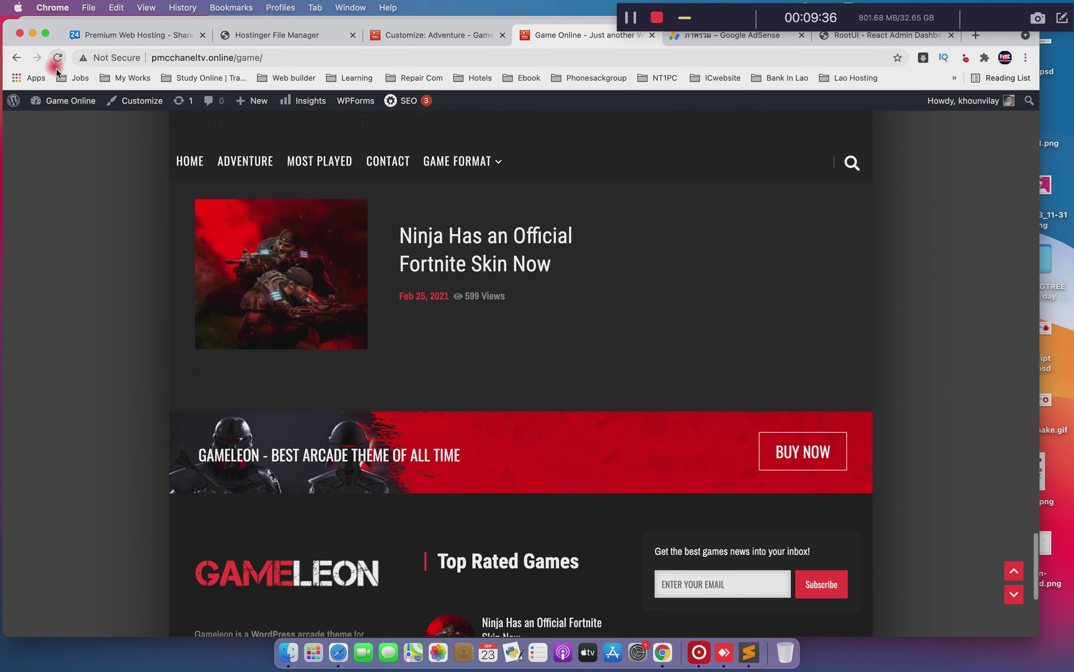
left_click(58, 58)
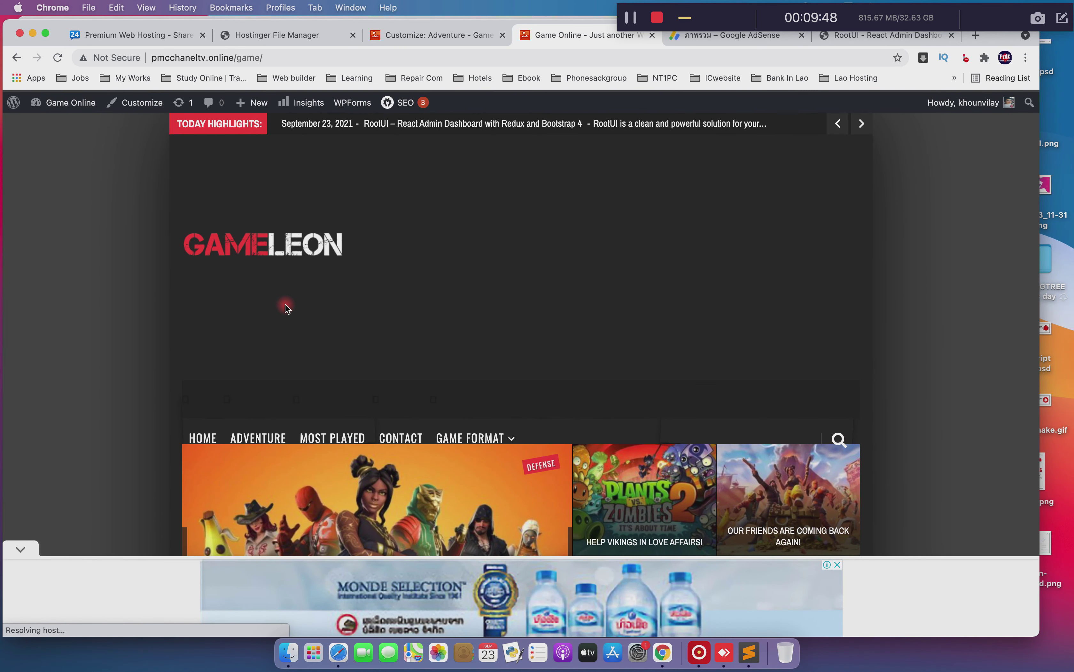
scroll(286, 307, "down", 15)
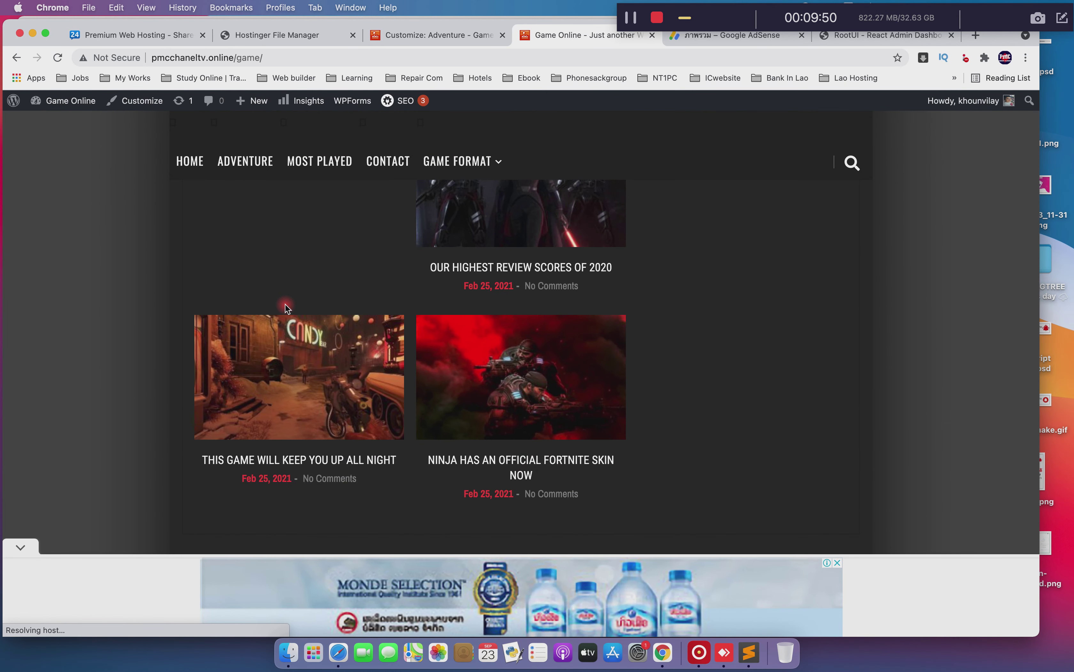
scroll(285, 306, "down", 5)
scroll(285, 307, "down", 10)
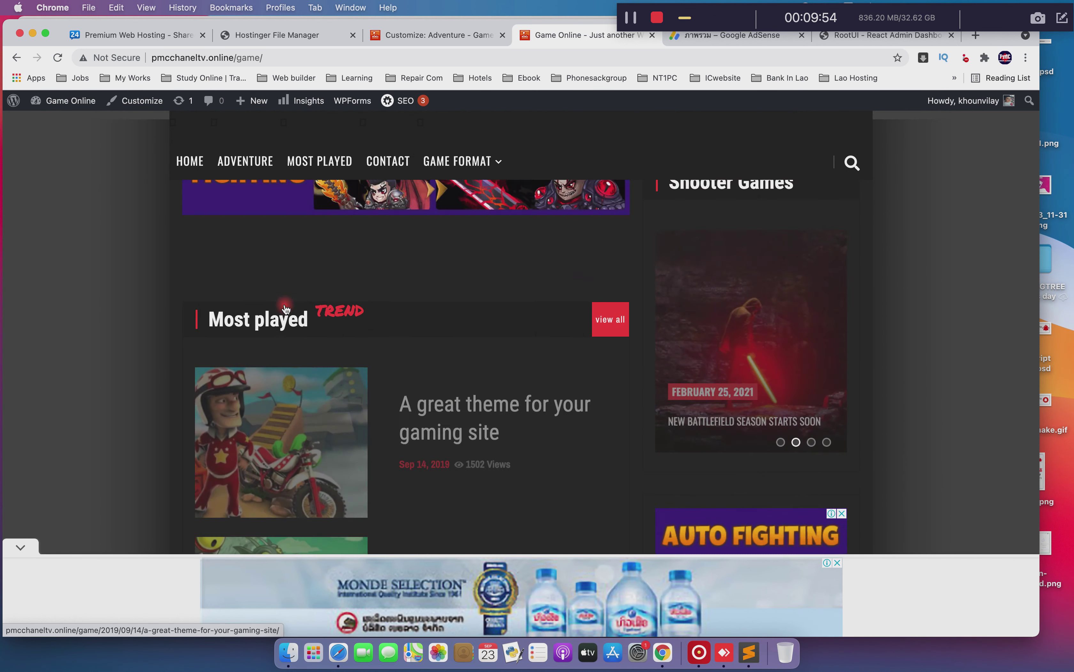
scroll(286, 307, "down", 10)
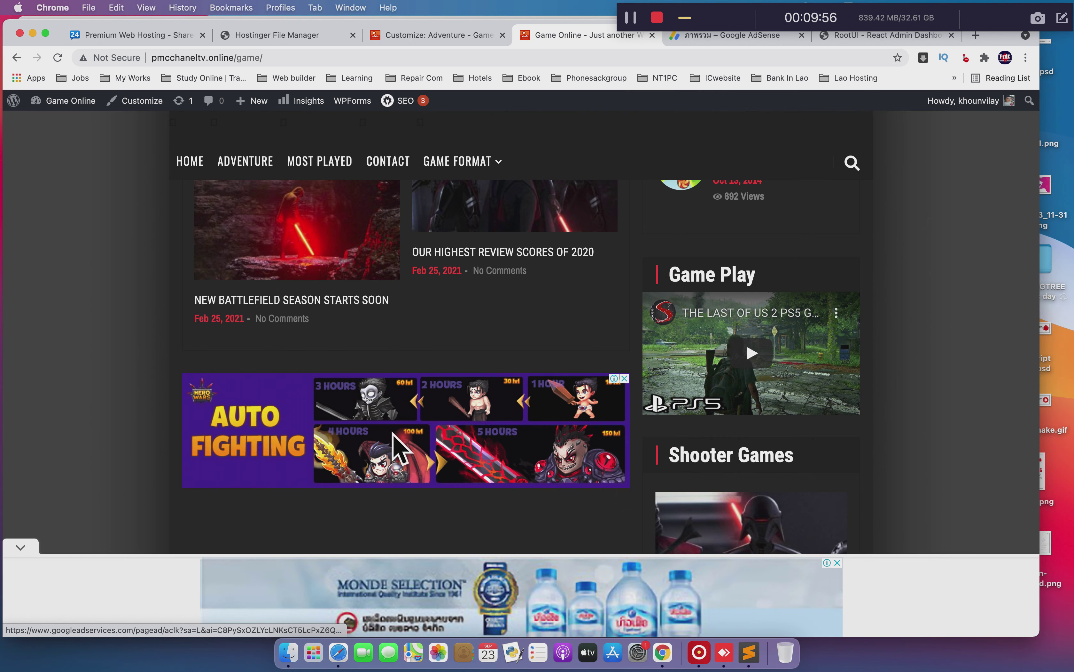
scroll(412, 398, "up", 5)
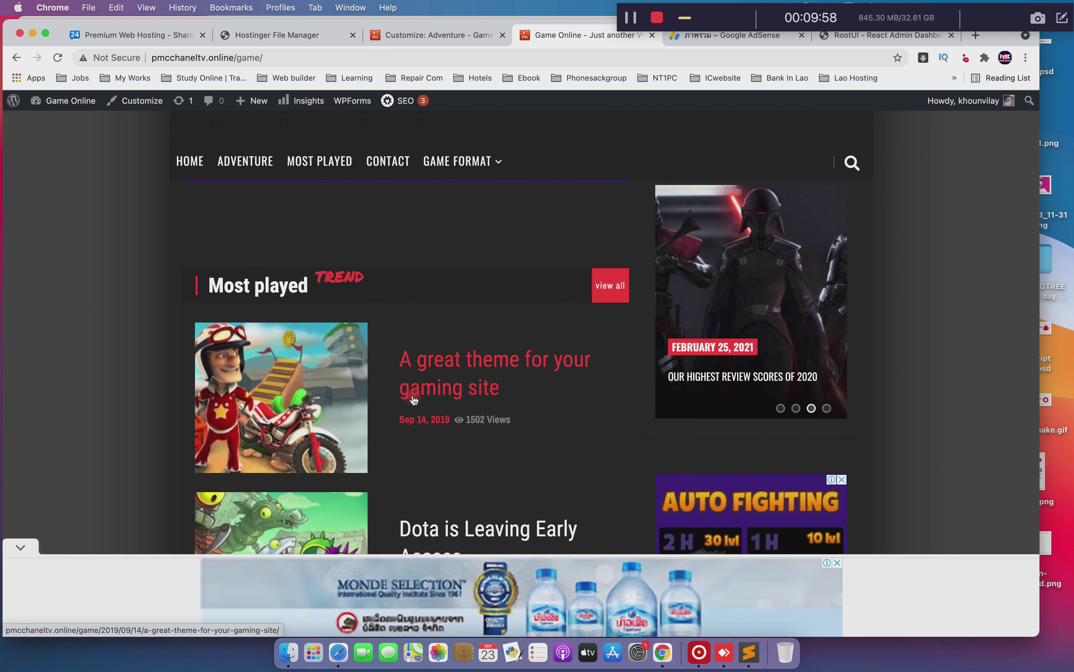
scroll(358, 285, "down", 15)
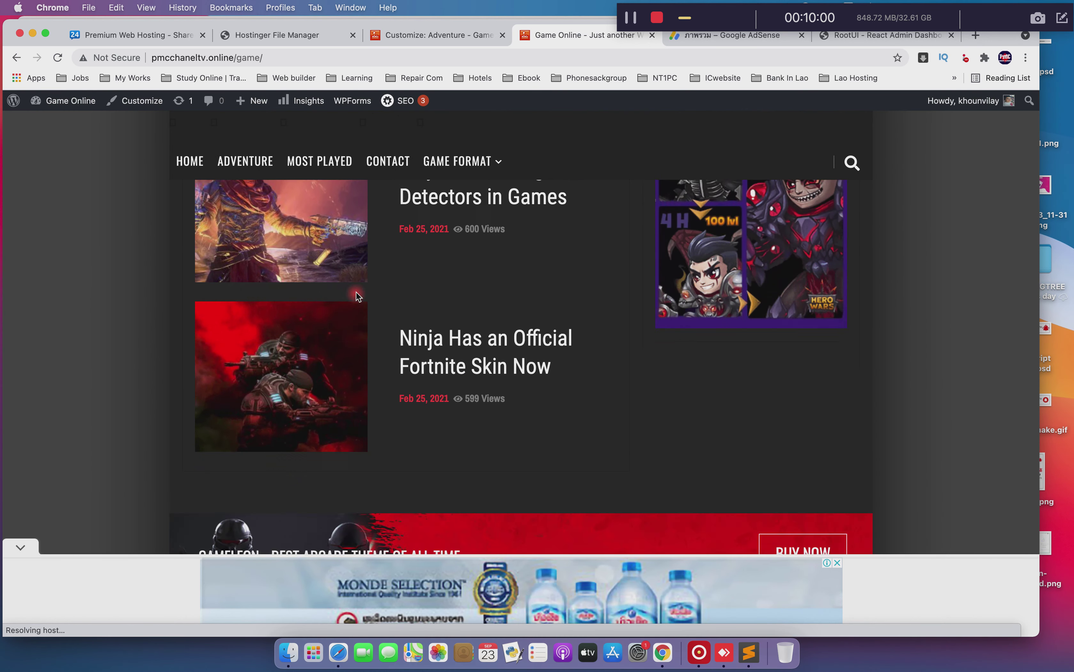
scroll(358, 294, "down", 4)
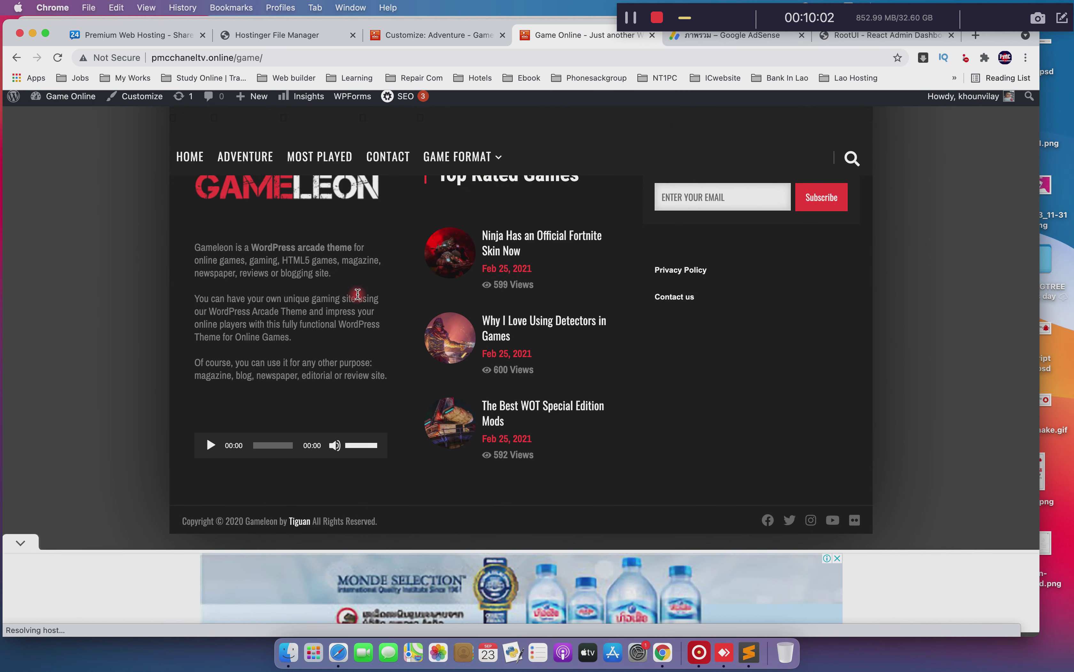
Return to the customizer, paste the copied AdSense code into the empty Custom Ad 2 widget code and publish the change
left_click(424, 36)
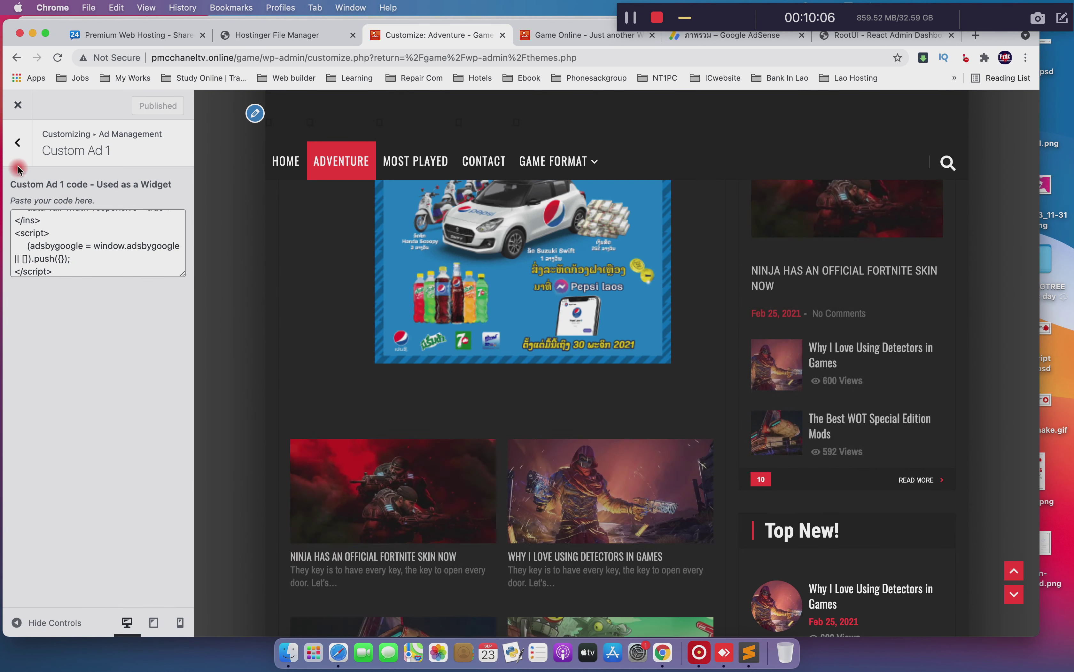
left_click(19, 154)
left_click(18, 142)
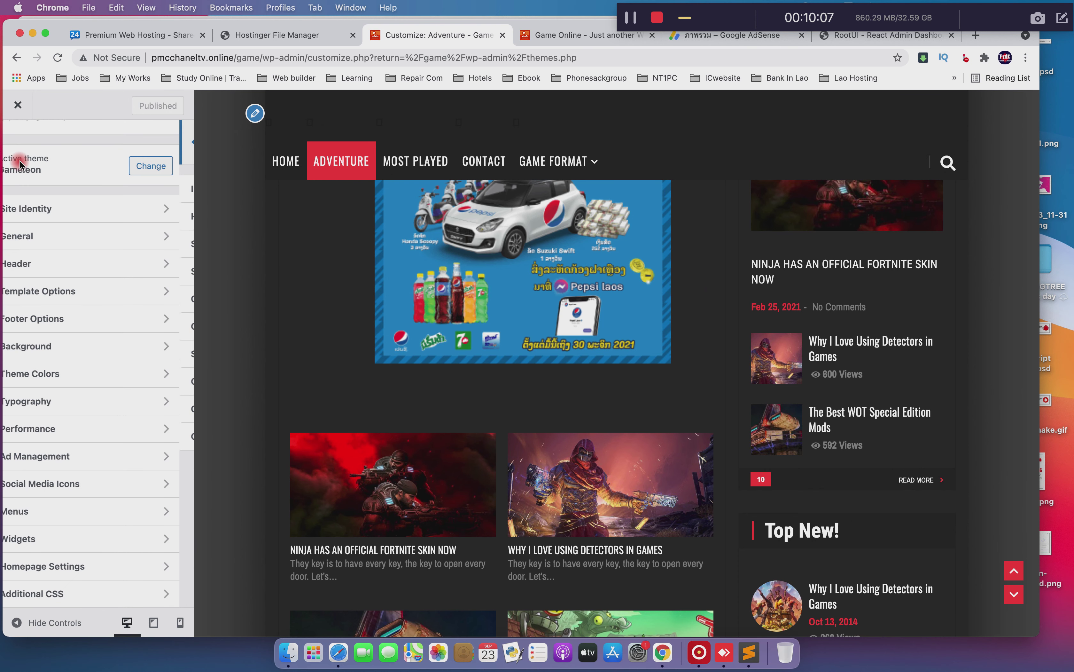
left_click(87, 453)
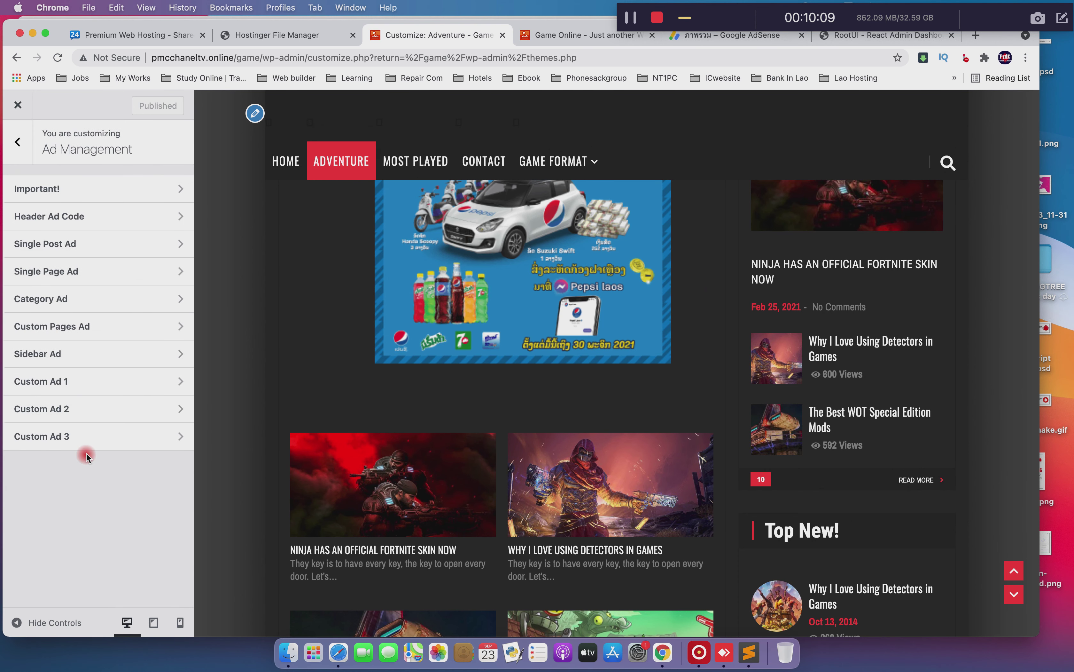
left_click(83, 407)
left_click(101, 233)
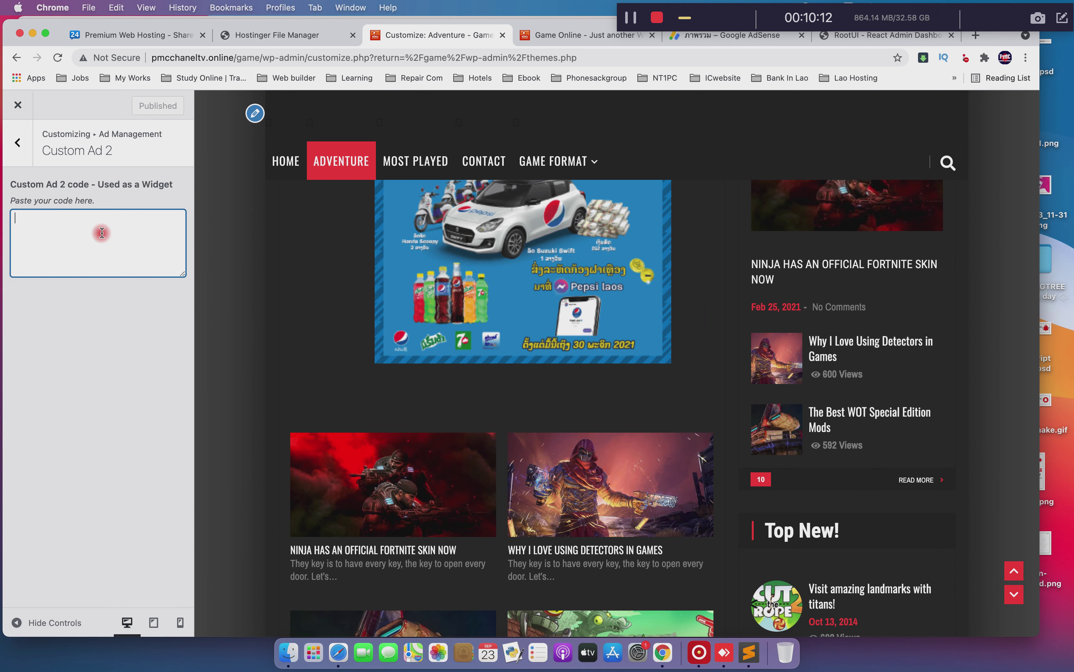
key("super+v")
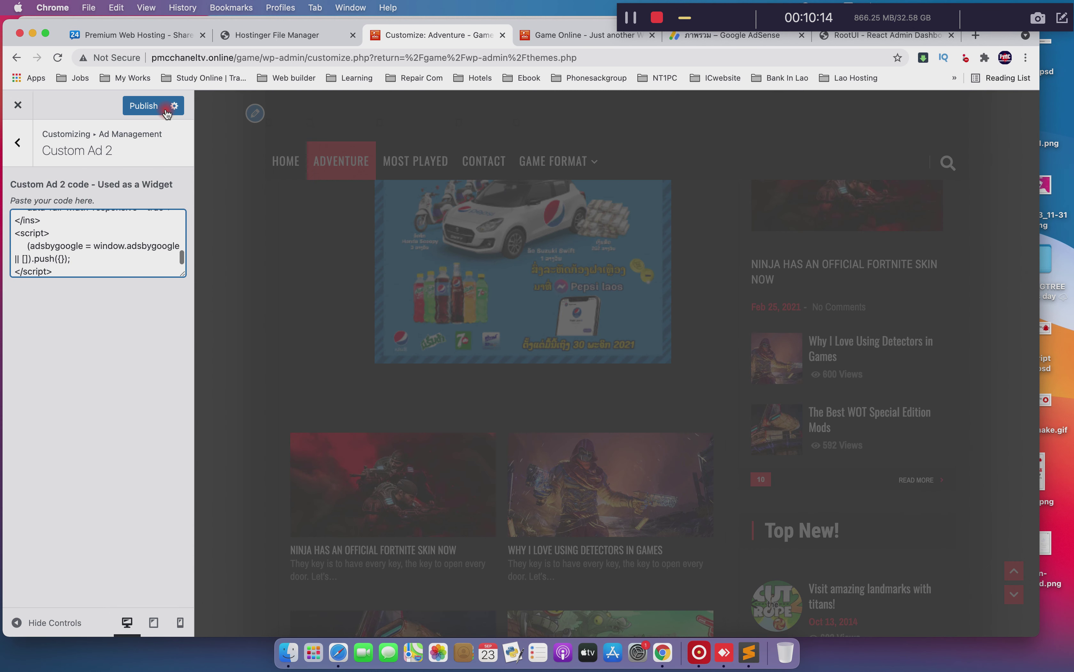
left_click(145, 105)
left_click(21, 155)
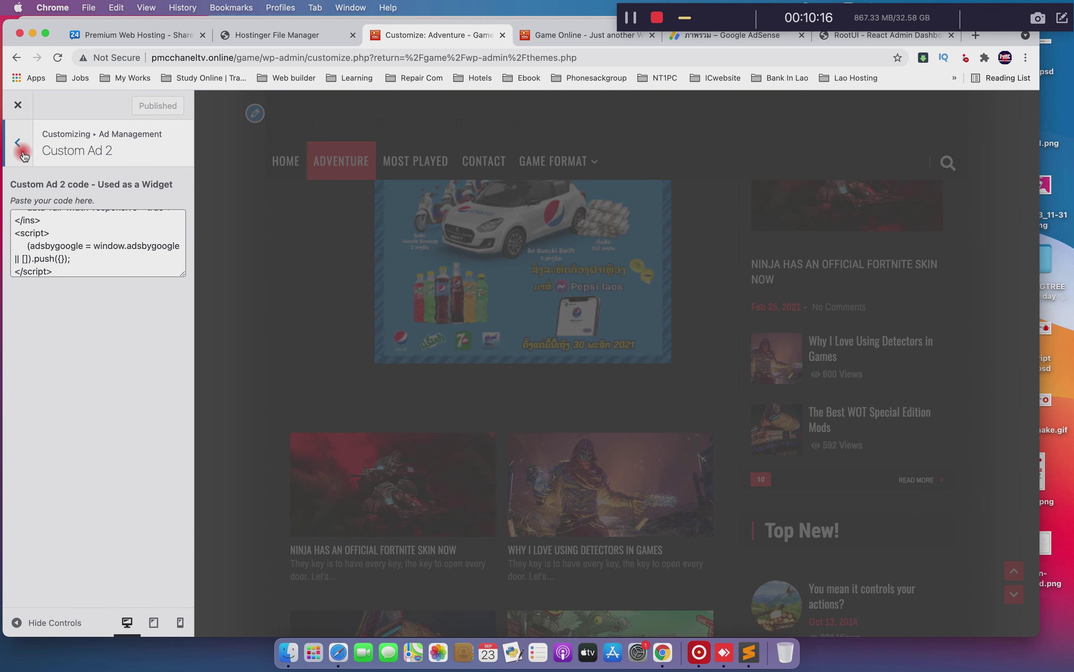
Replace the Custom Ad 3 widget code with the copied AdSense display unit code and publish the change
left_click(65, 438)
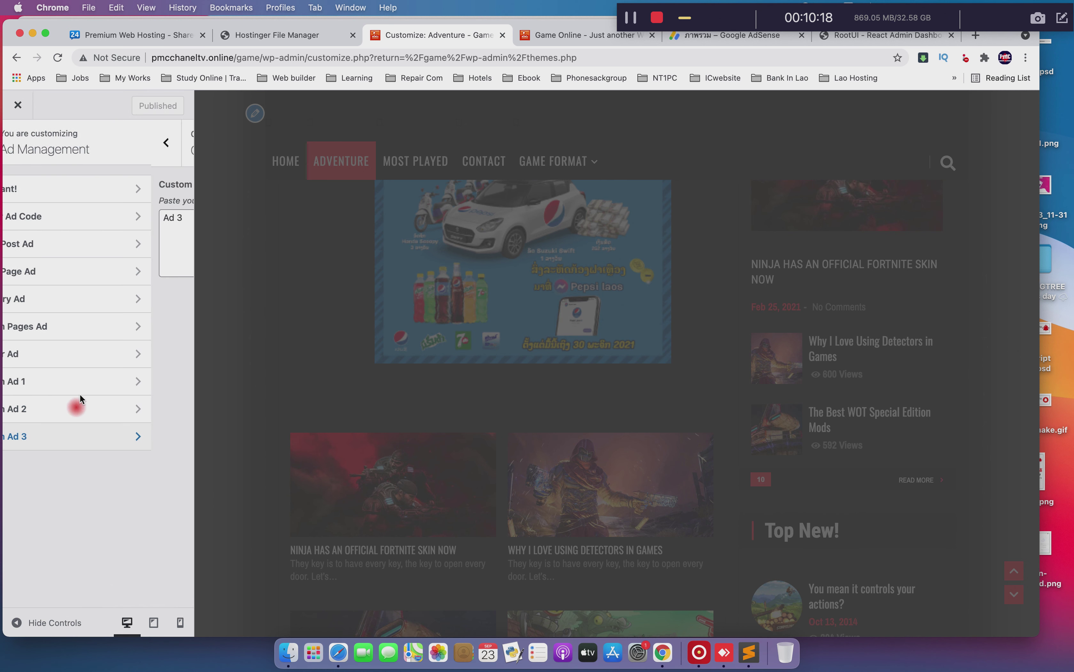
left_click(118, 238)
key("super+a")
key("BackSpace")
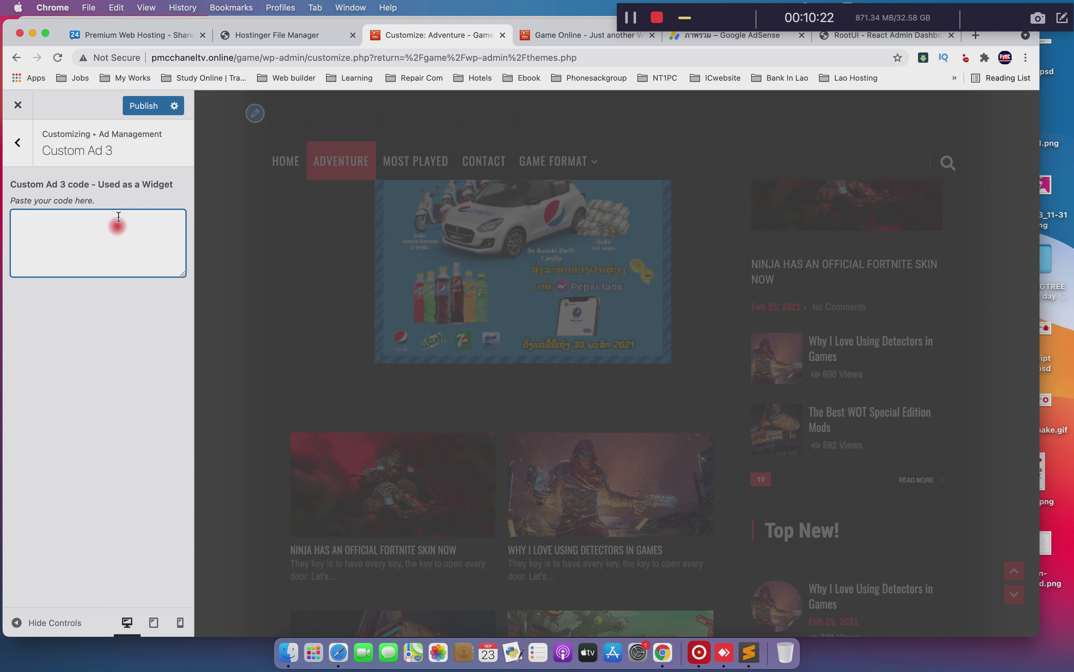
key("super+v")
left_click(151, 108)
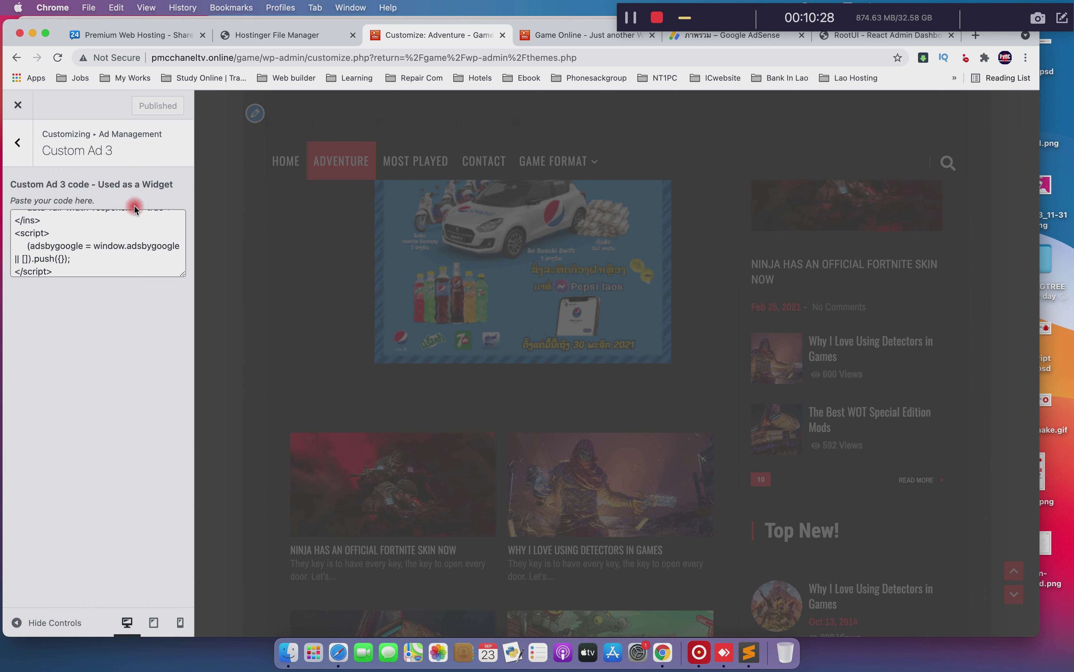
Go back to the live homepage, examine the ads from the footer up through the post sections and sidebar, and reload the page
left_click(589, 36)
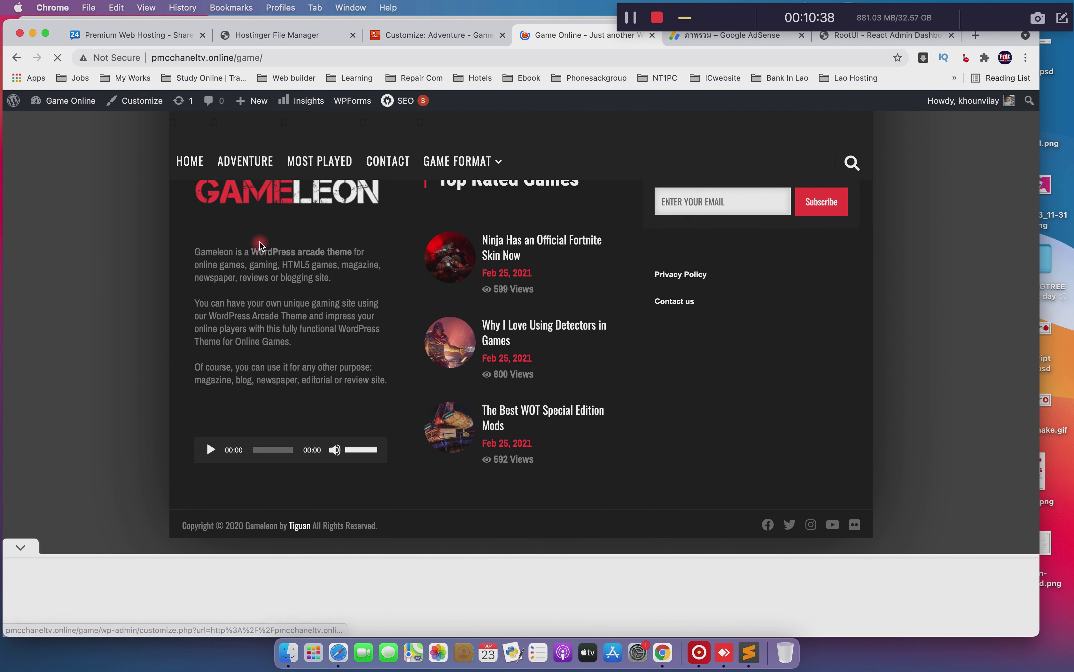
scroll(312, 304, "up", 3)
scroll(313, 304, "up", 10)
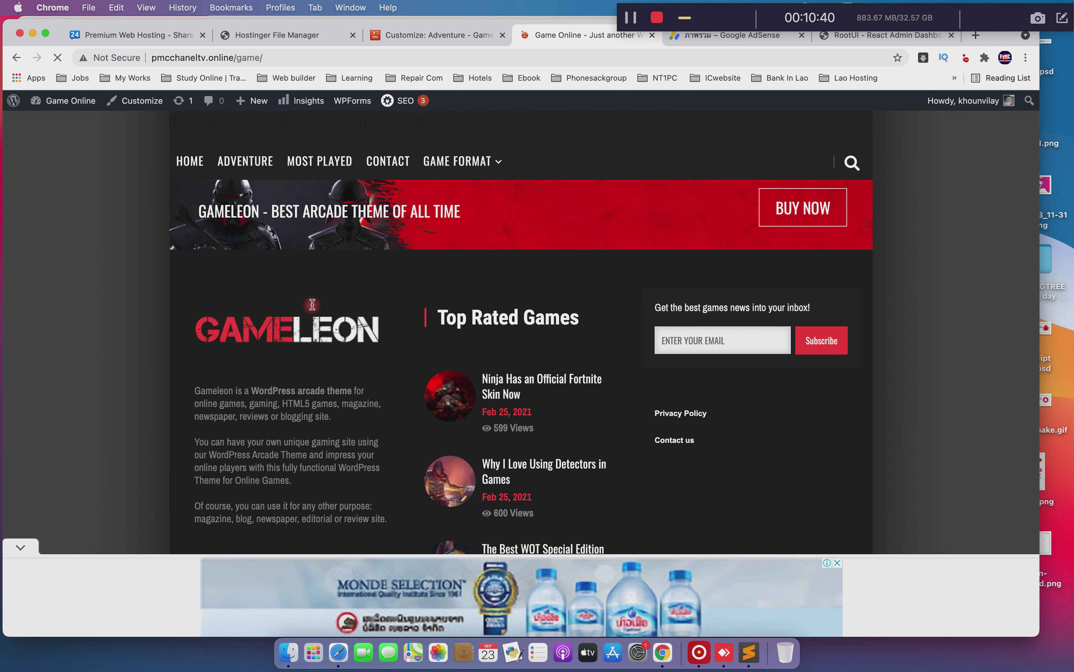
scroll(312, 307, "up", 10)
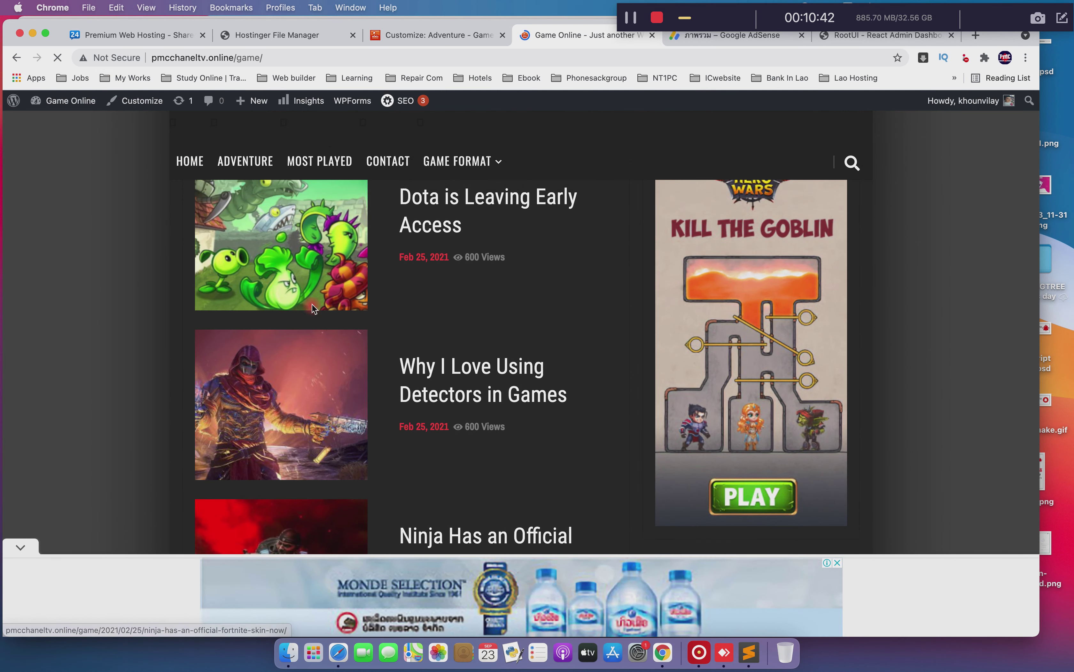
scroll(312, 307, "up", 3)
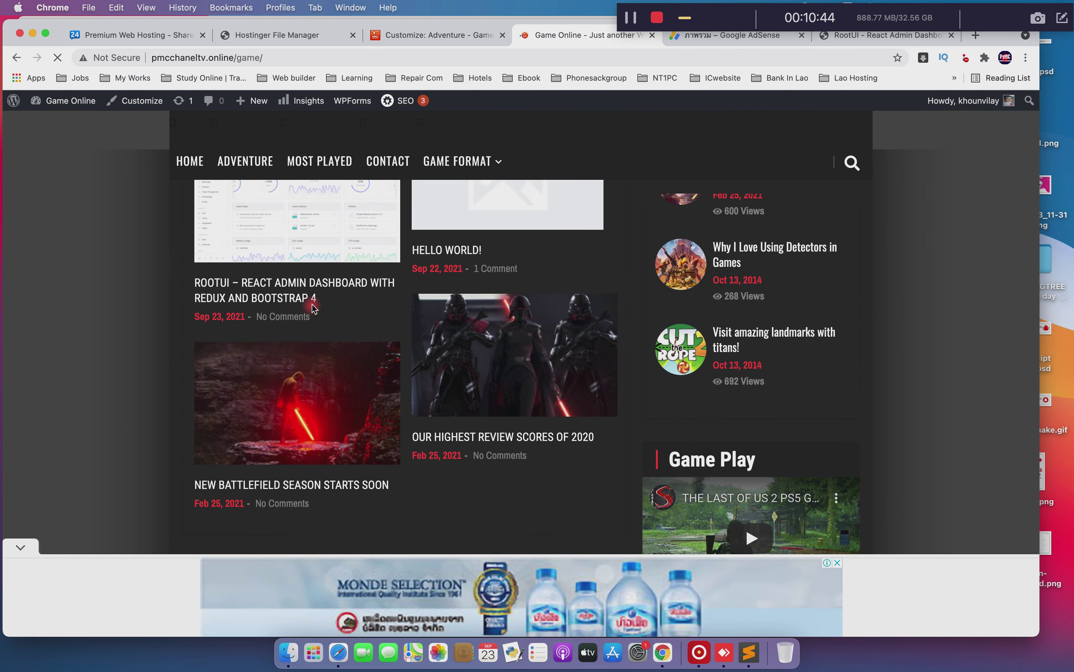
scroll(312, 306, "down", 7)
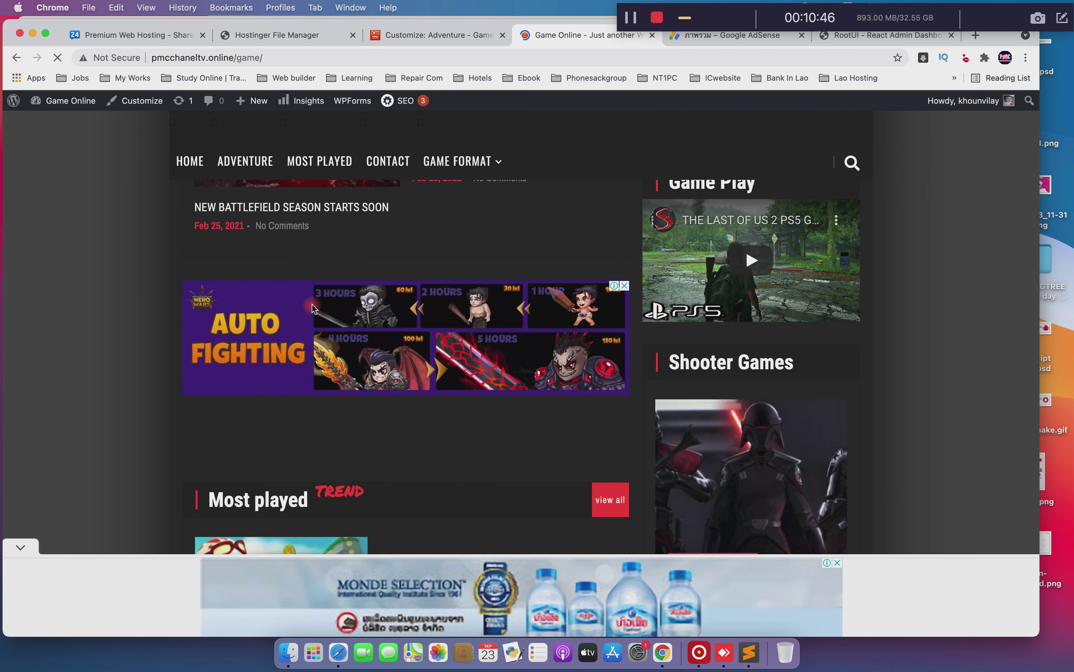
scroll(312, 307, "down", 15)
scroll(313, 304, "up", 15)
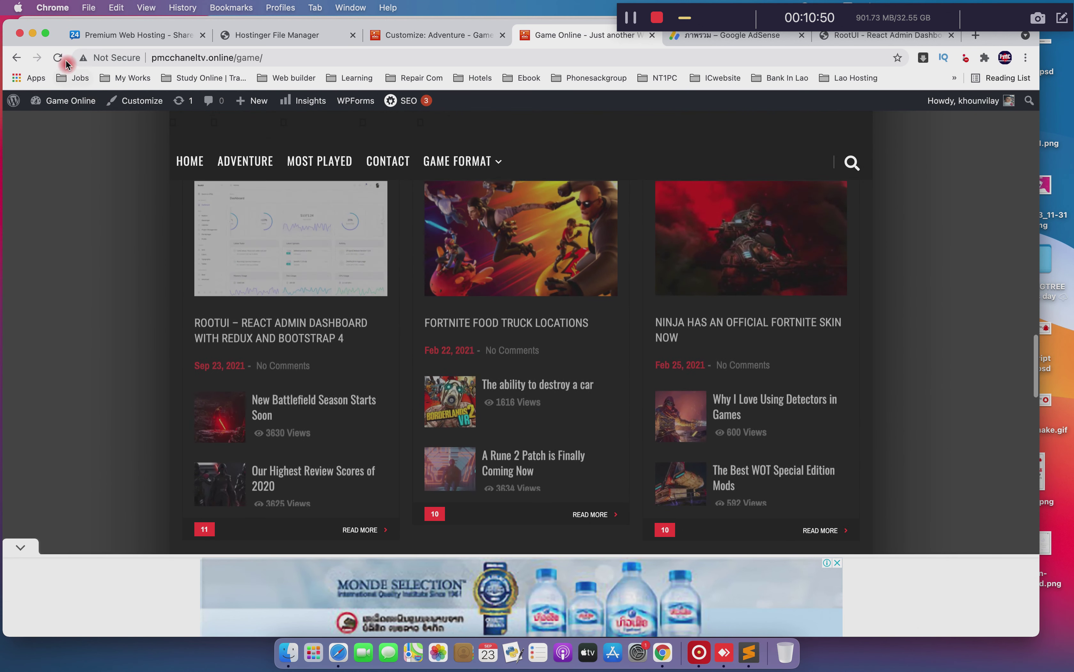
left_click(61, 60)
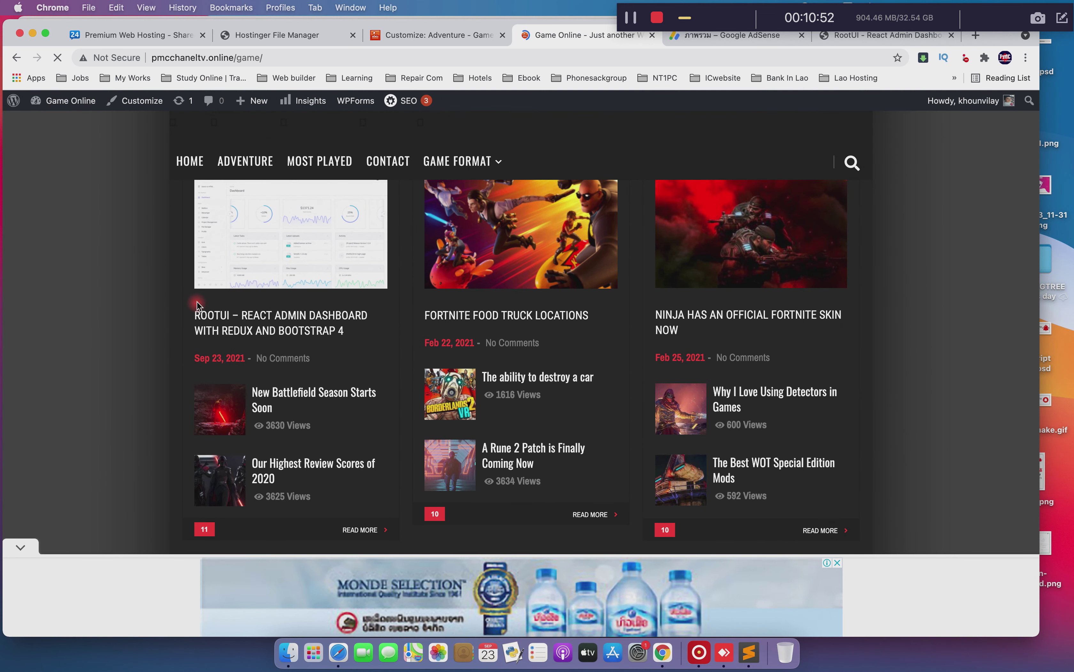
Examine the ads on the reloaded homepage, from the post sections and sidebar to the header banner and arcade game cards
scroll(222, 315, "down", 2)
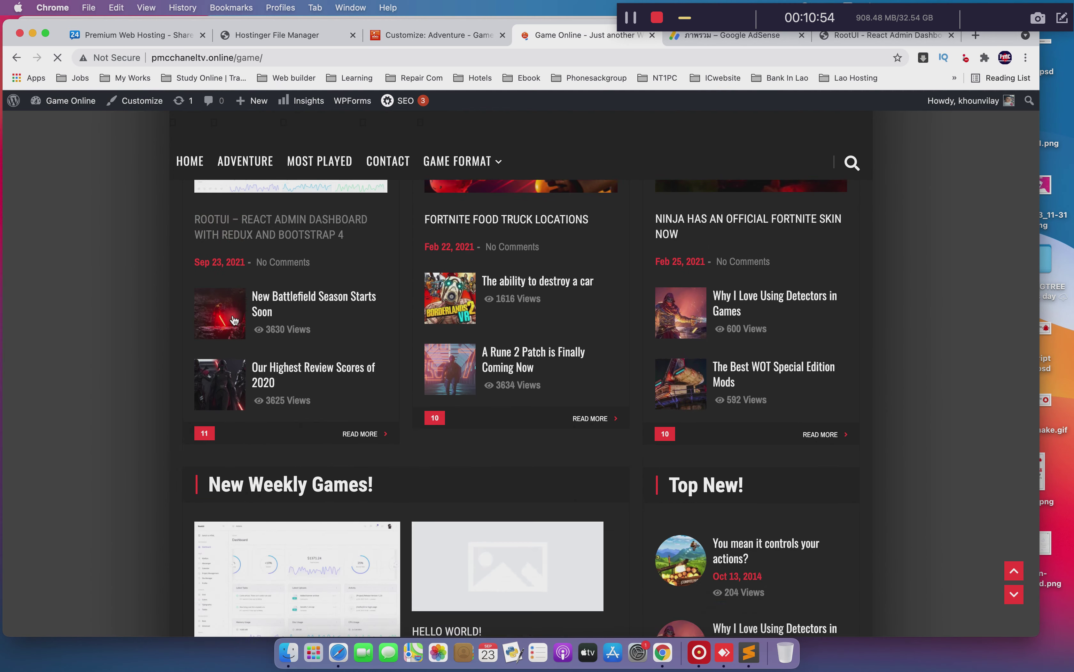
scroll(234, 320, "down", 5)
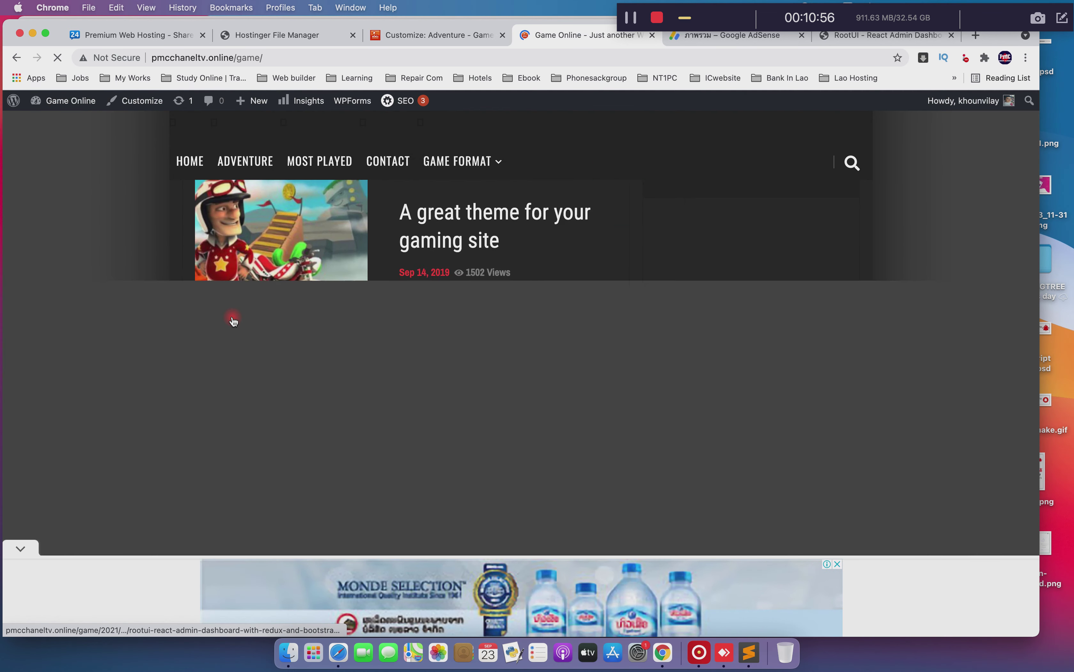
scroll(234, 321, "down", 6)
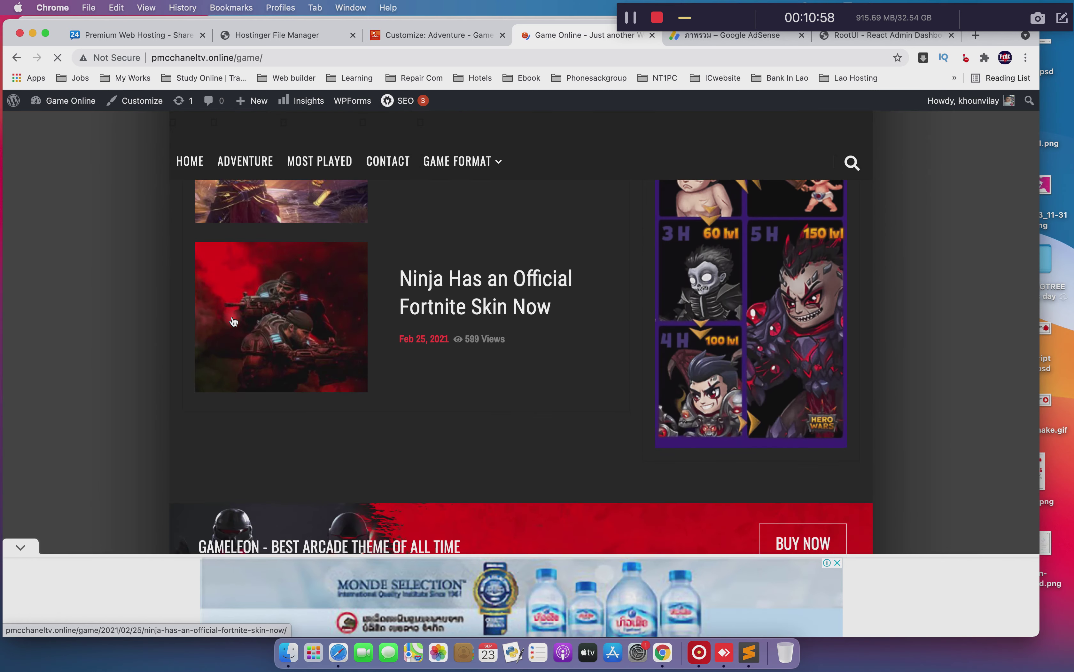
scroll(234, 321, "down", 10)
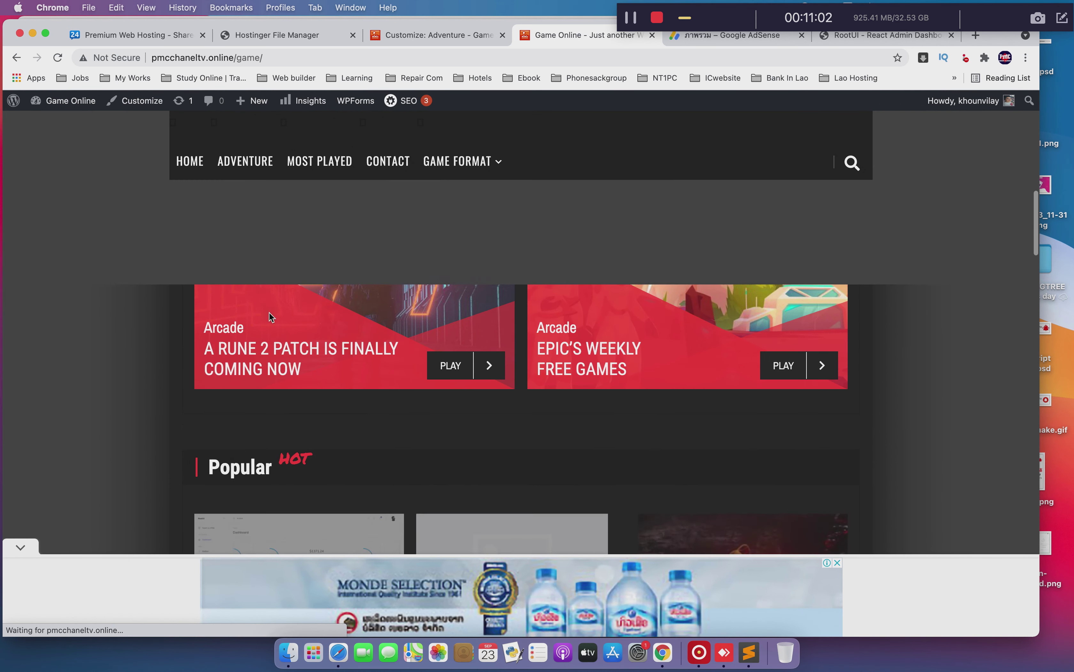
left_click(268, 312)
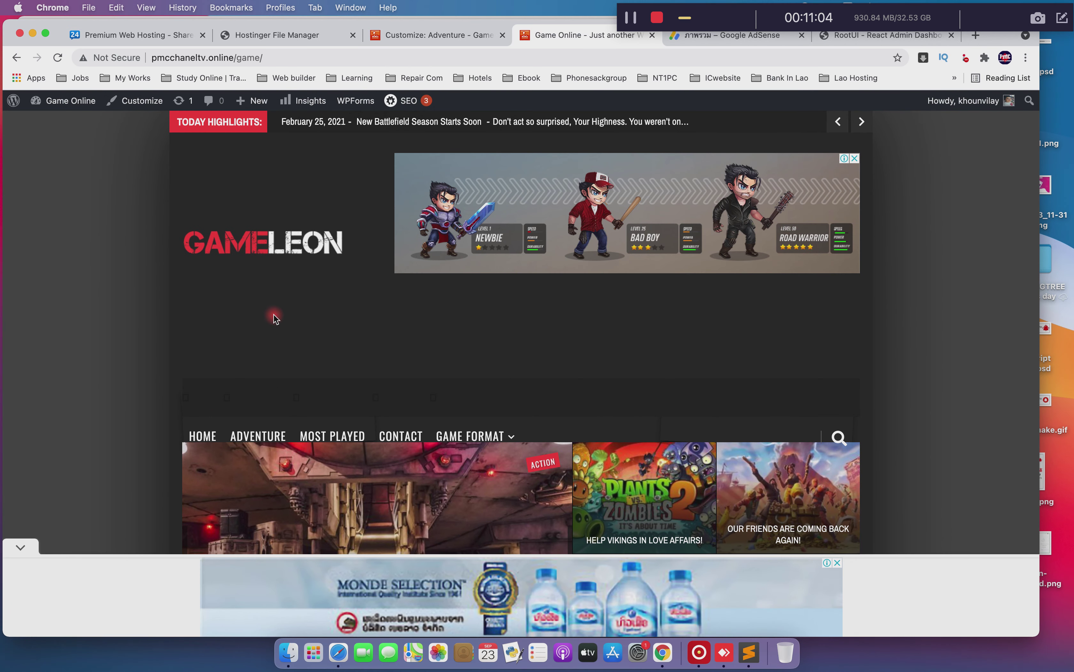
scroll(276, 318, "down", 15)
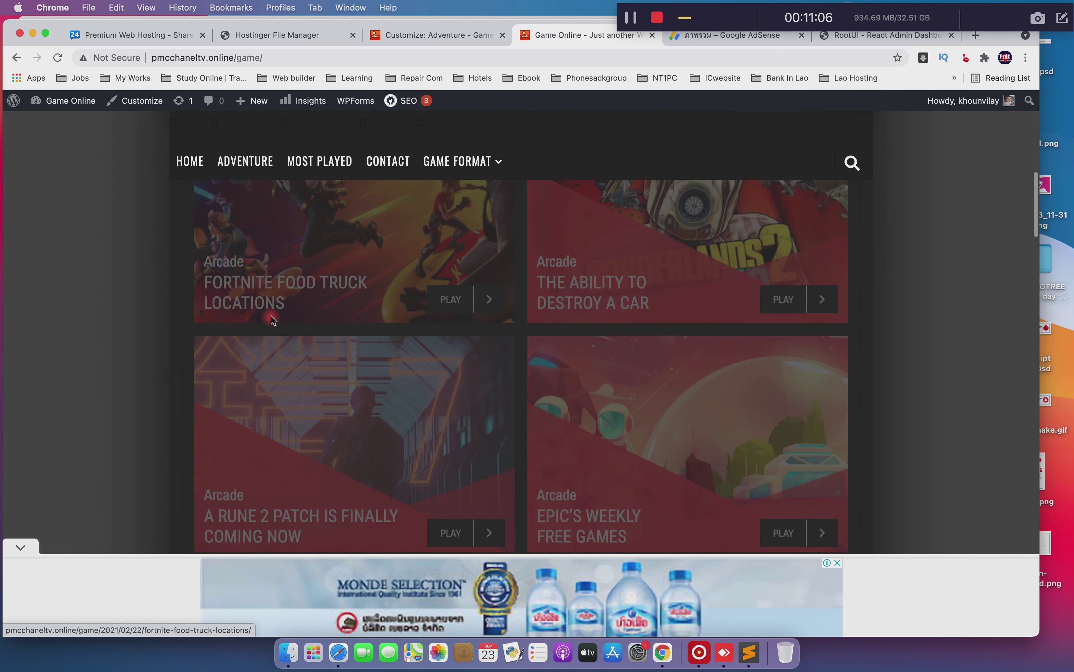
scroll(273, 320, "down", 5)
Open the RootUI – React Admin Dashboard post and check the ads in its article text and sidebar down to the footer
left_click(315, 365)
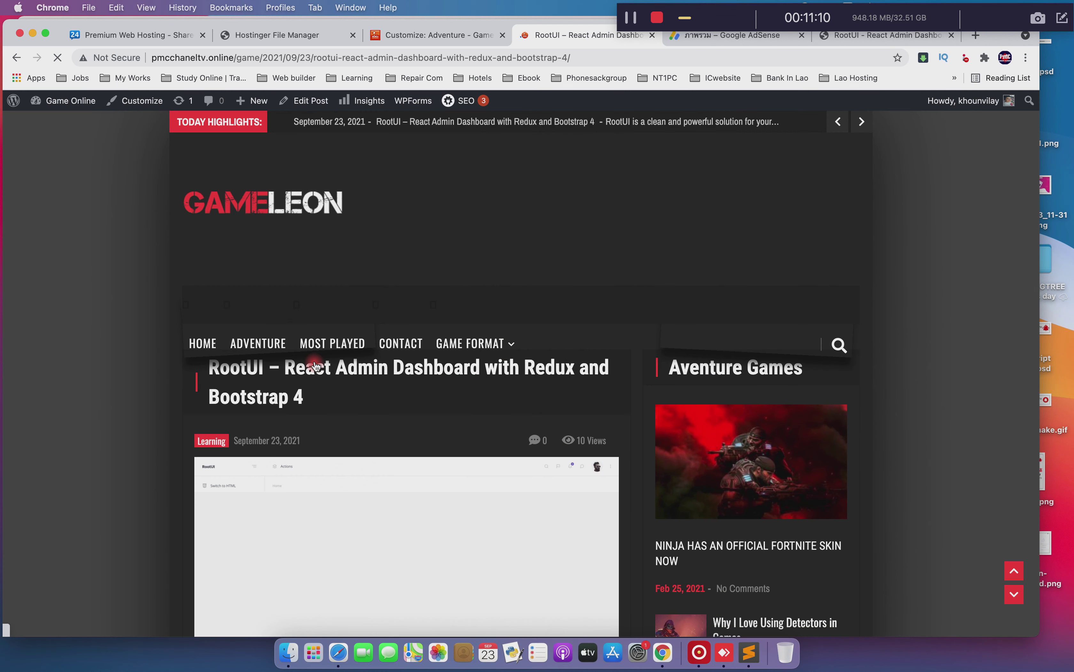
left_click(309, 422)
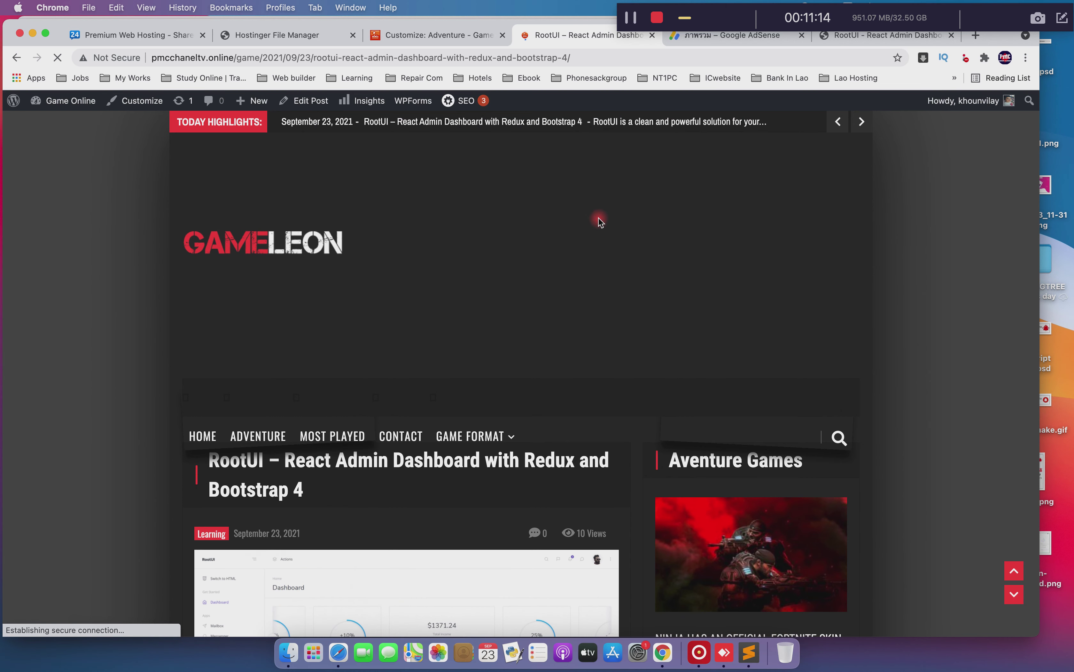
scroll(483, 251, "down", 10)
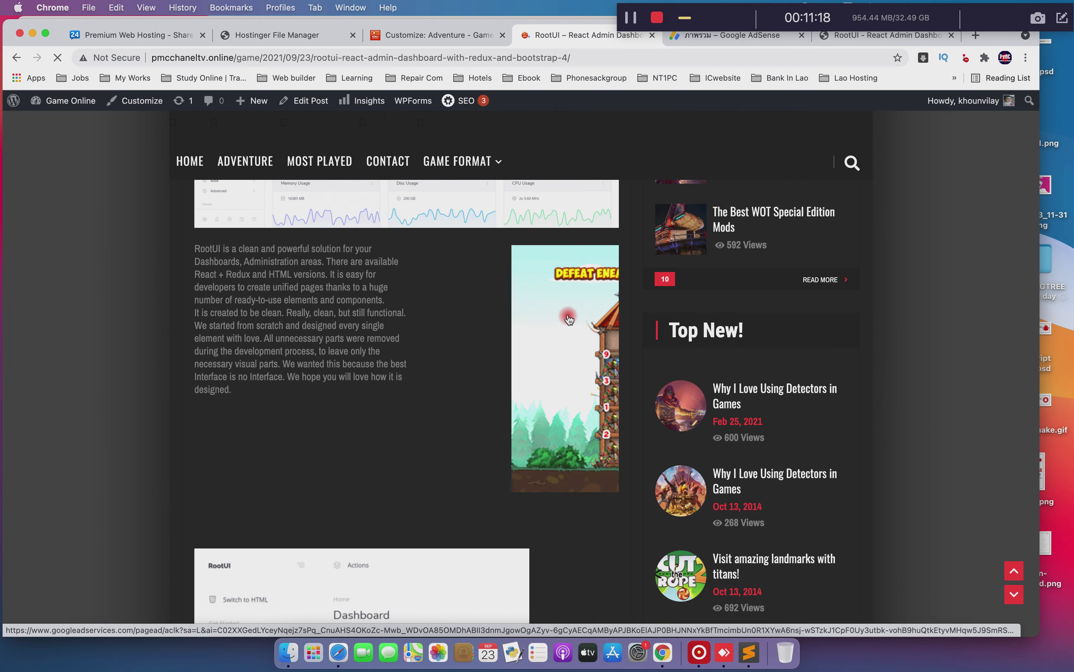
scroll(570, 319, "down", 3)
scroll(546, 302, "down", 15)
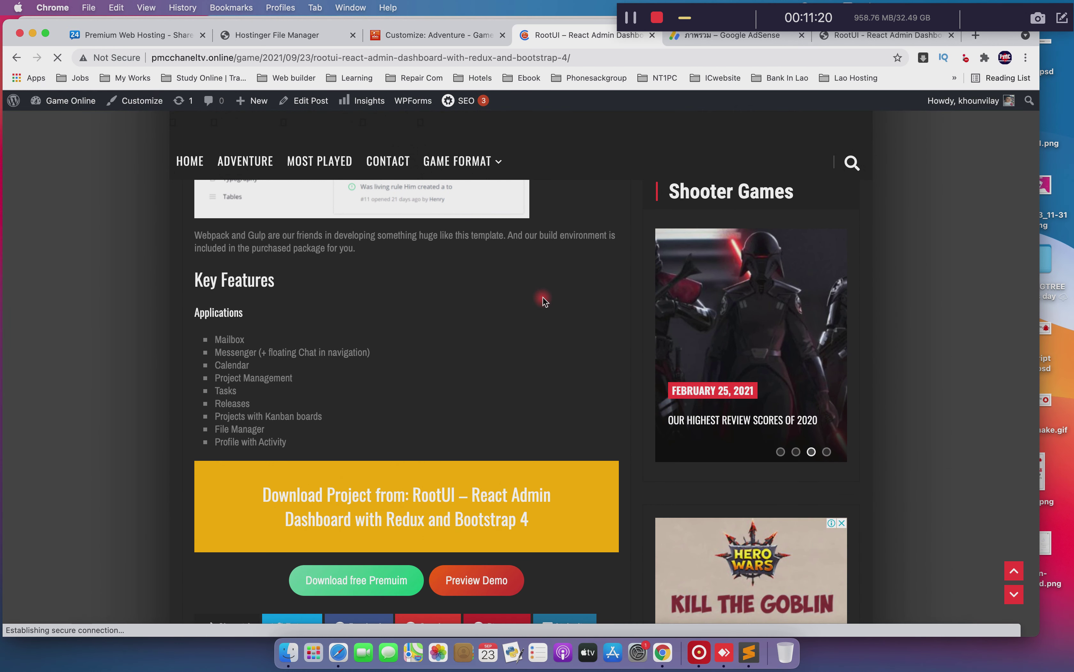
scroll(545, 301, "down", 10)
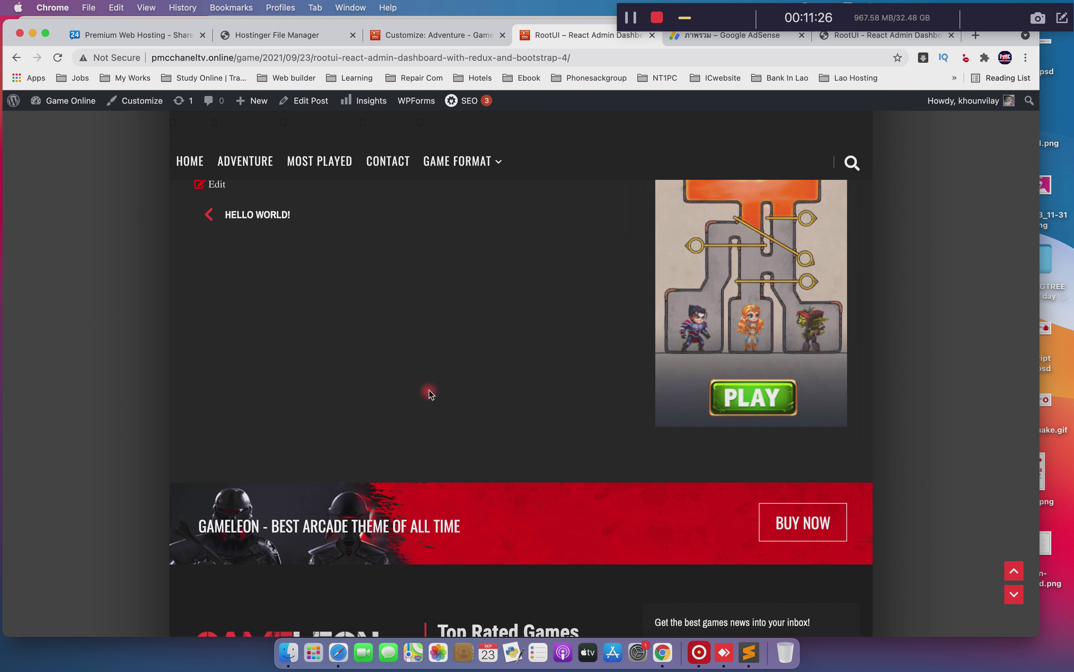
scroll(431, 394, "down", 8)
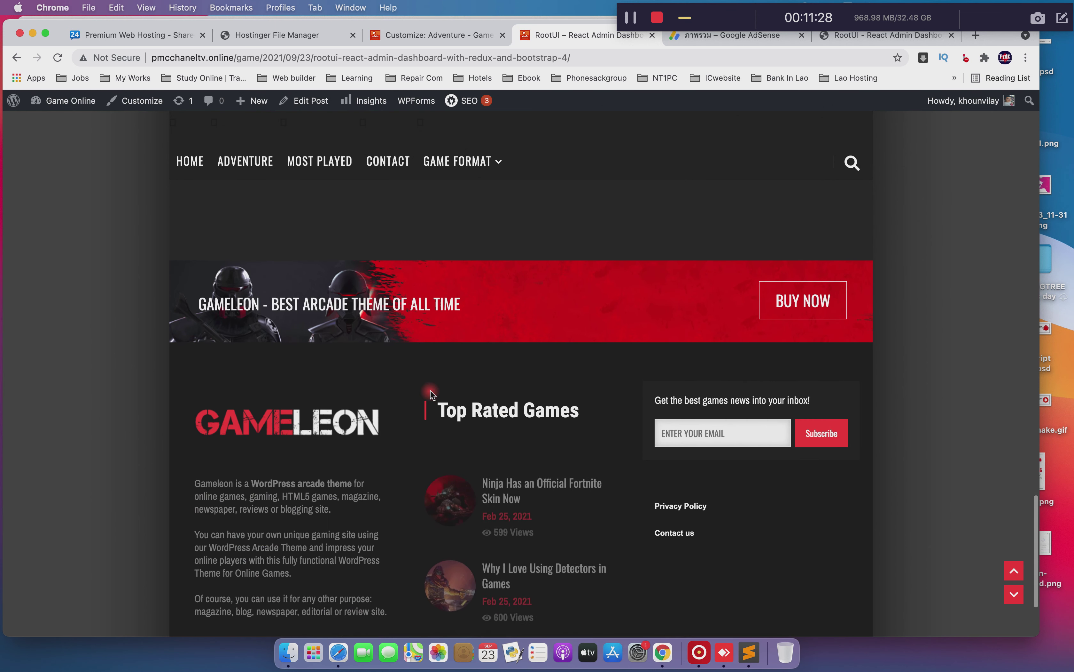
Recheck the RootUI post's ad positions from the sidebar up to the featured image and back down to the footer
scroll(431, 392, "up", 10)
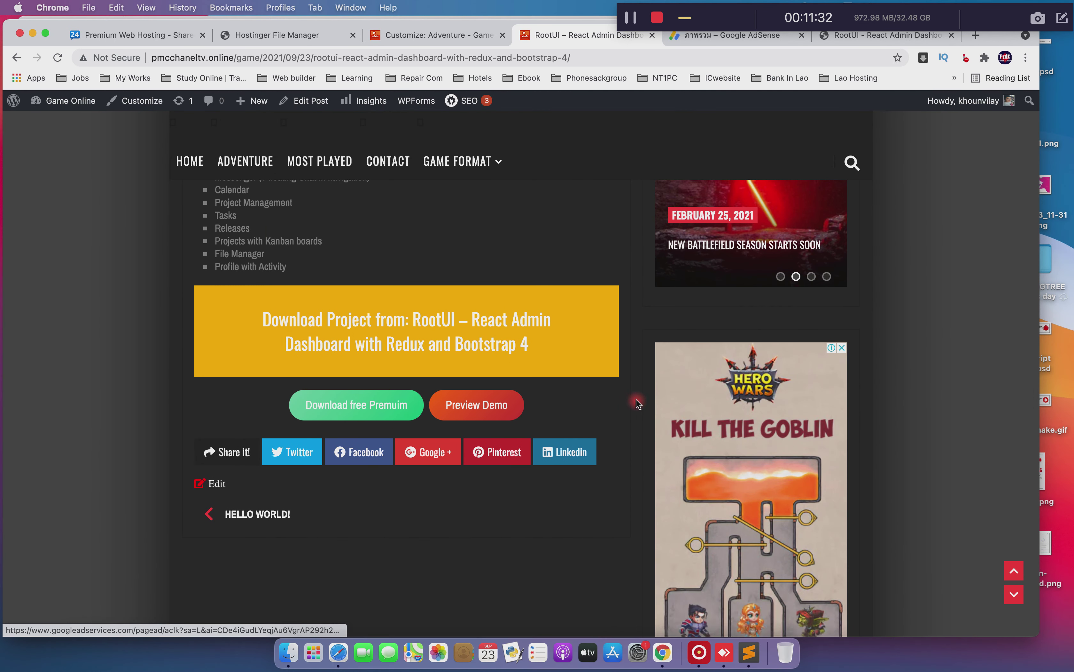
scroll(638, 402, "up", 15)
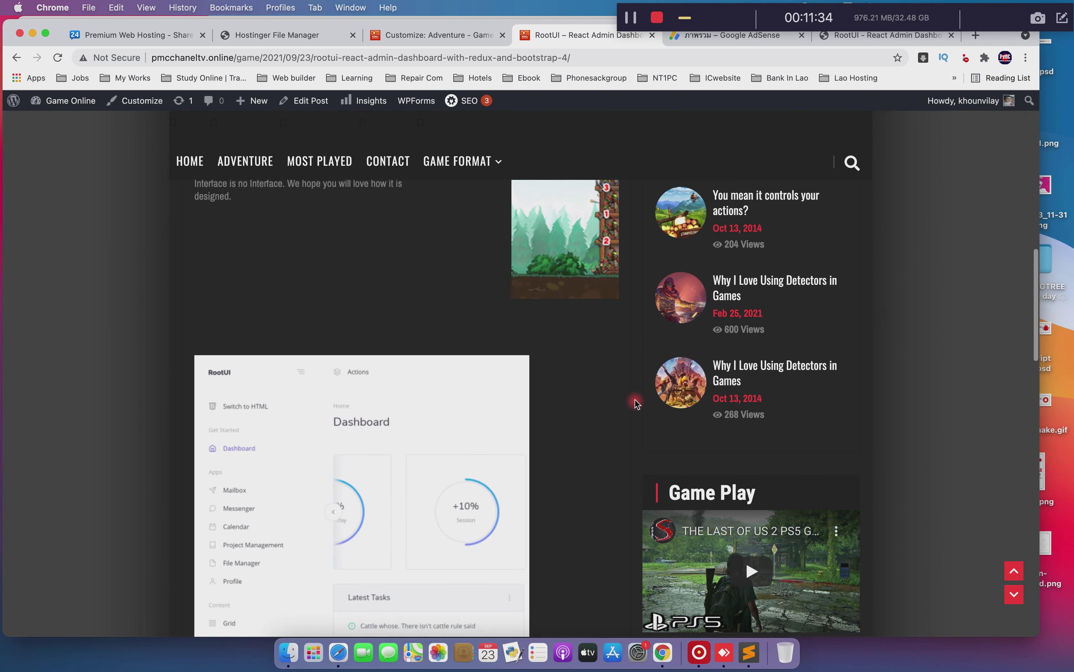
scroll(638, 403, "up", 5)
scroll(638, 403, "up", 8)
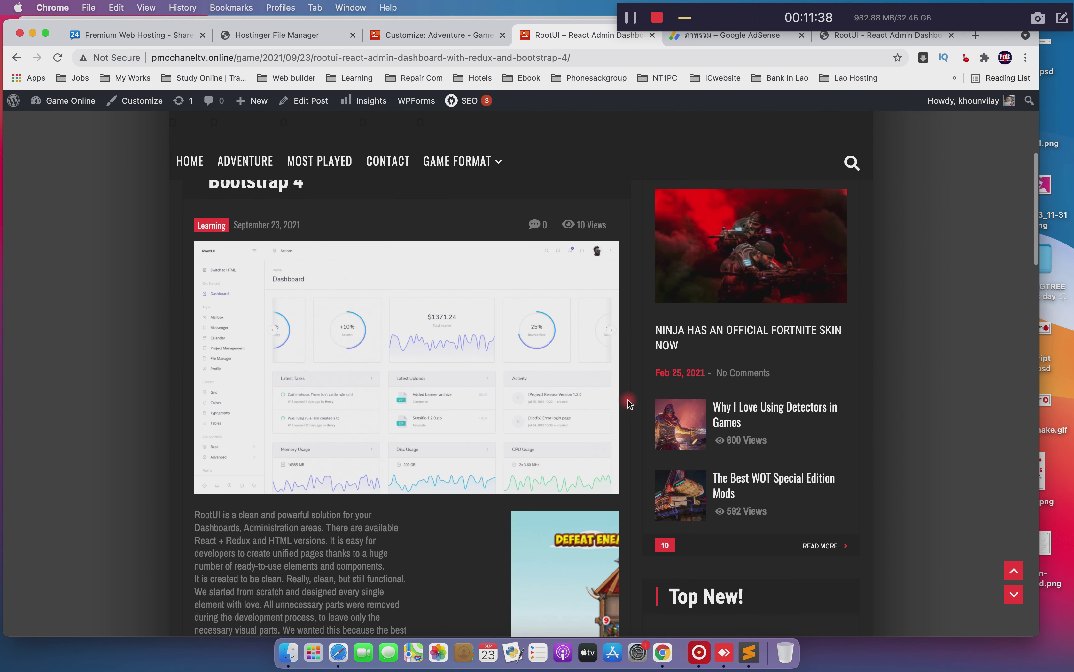
scroll(627, 403, "up", 5)
scroll(627, 402, "down", 12)
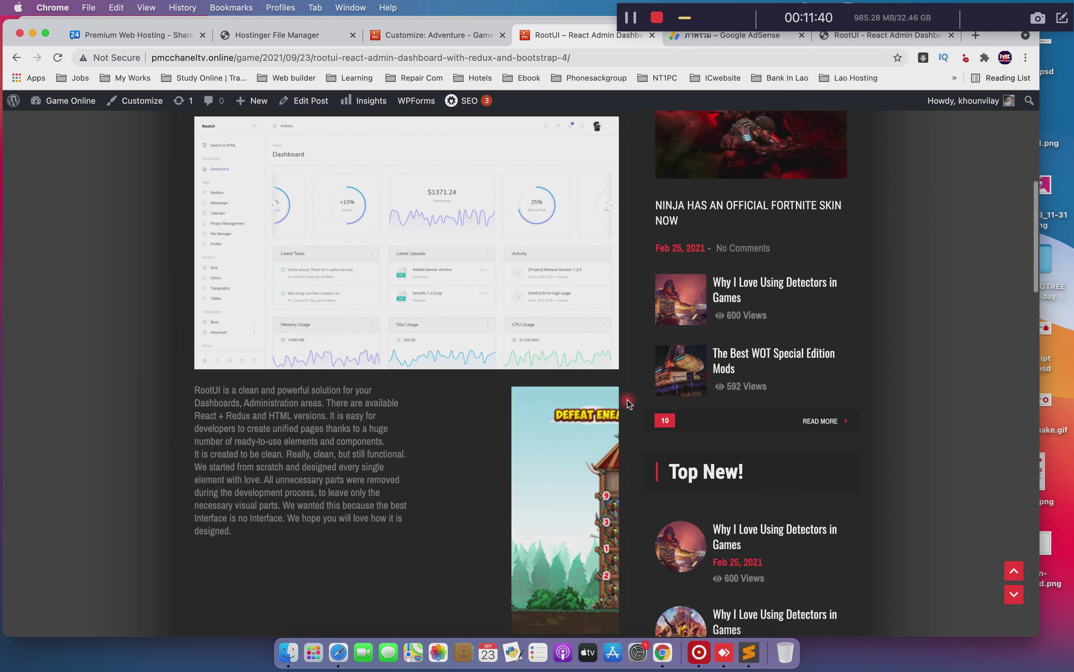
scroll(627, 402, "down", 20)
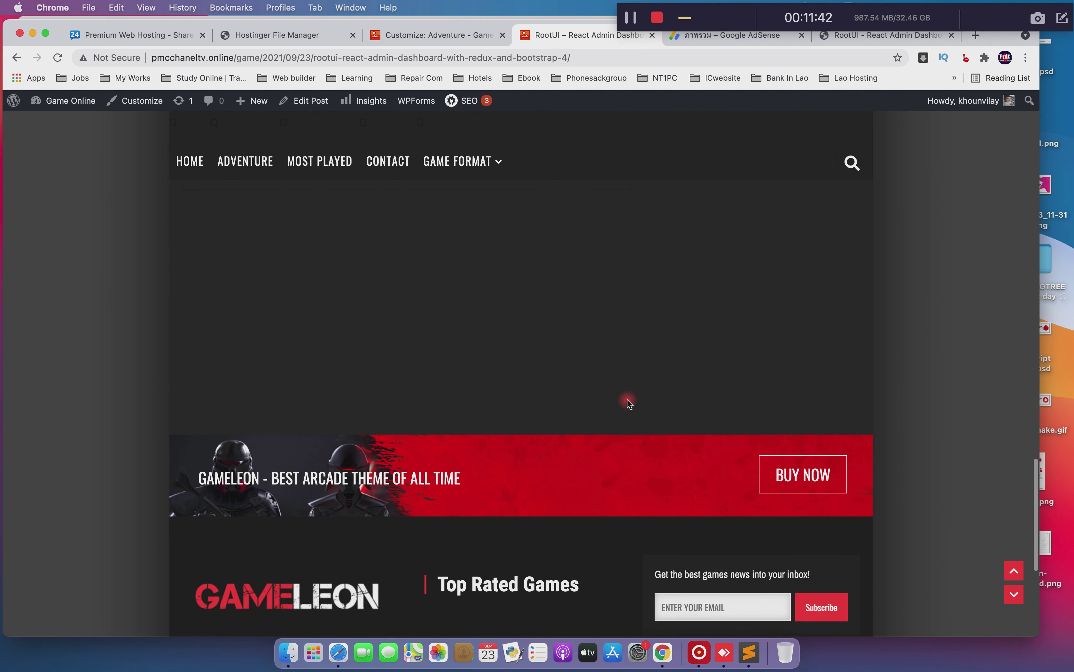
scroll(628, 402, "down", 6)
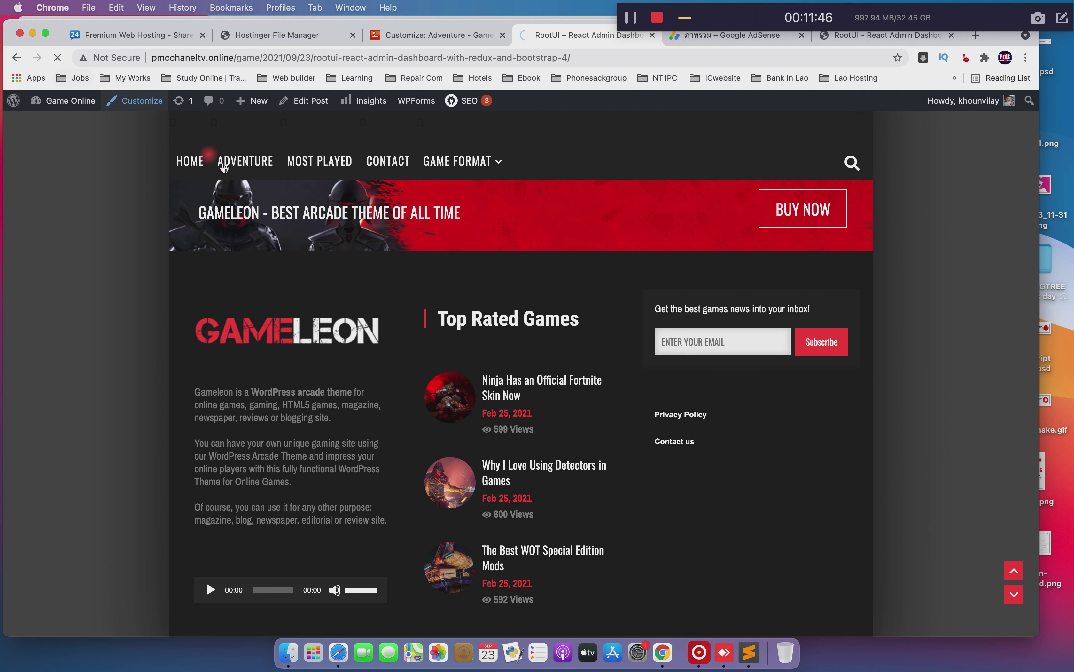
Reload the RootUI post and examine the ads around the share buttons, sidebar and footer area
scroll(404, 214, "up", 20)
scroll(463, 259, "down", 20)
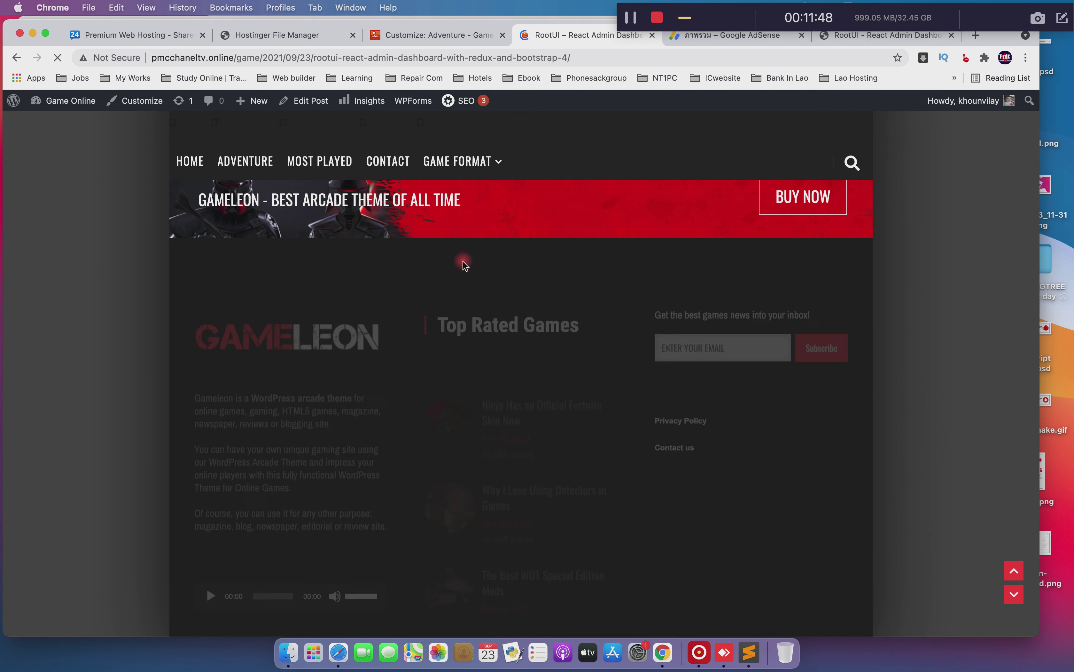
scroll(499, 329, "down", 2)
scroll(501, 330, "up", 10)
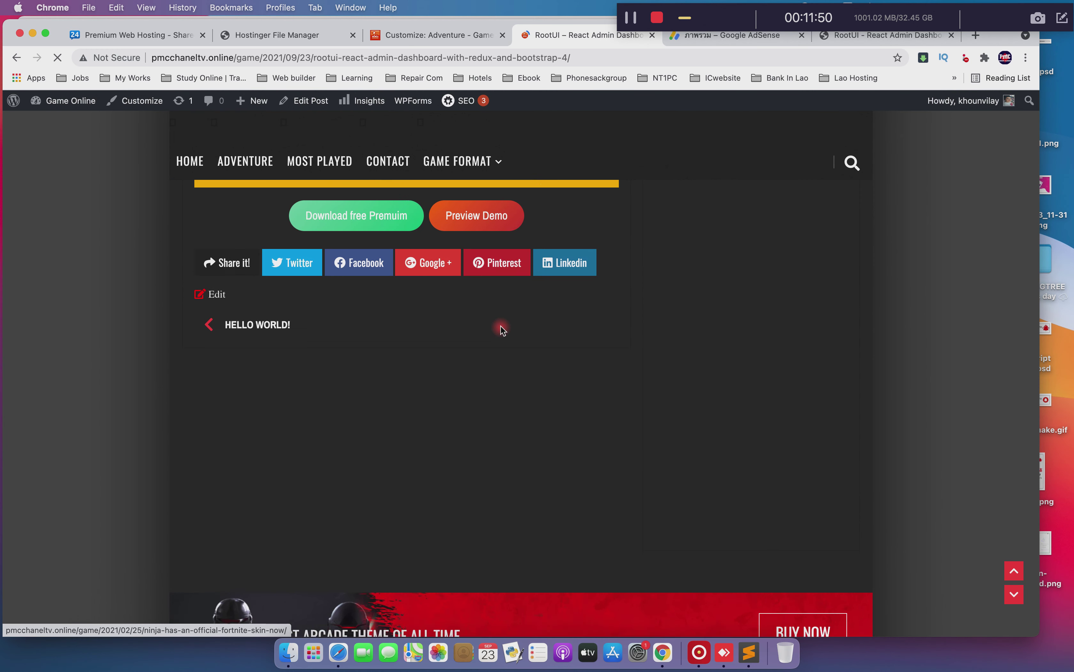
scroll(502, 330, "down", 8)
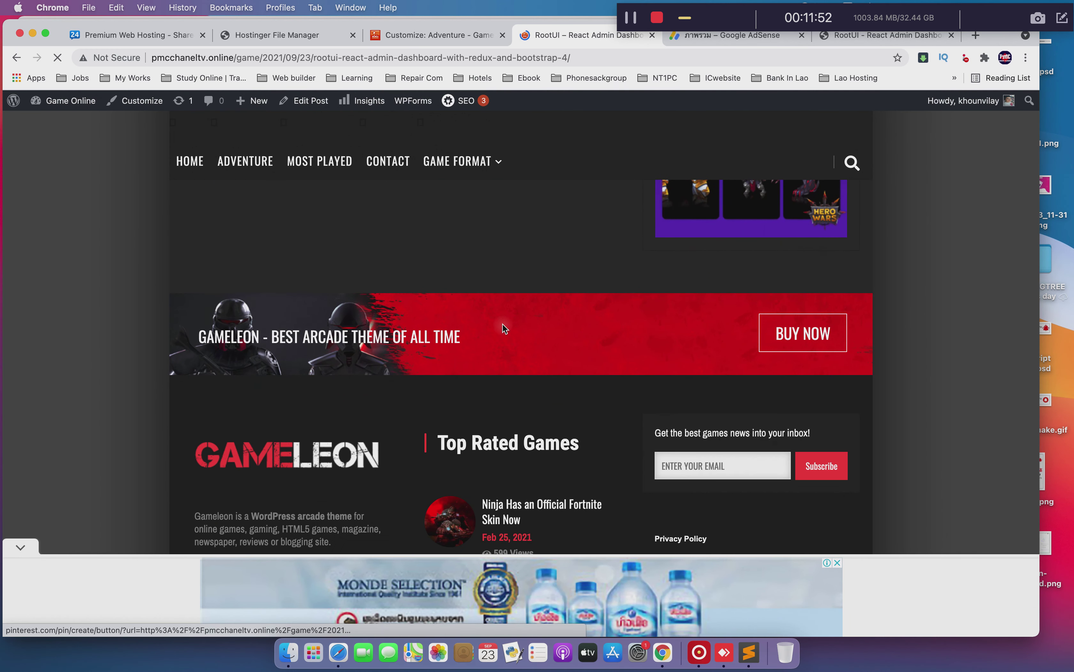
scroll(504, 328, "up", 5)
scroll(504, 328, "up", 1)
scroll(503, 324, "up", 15)
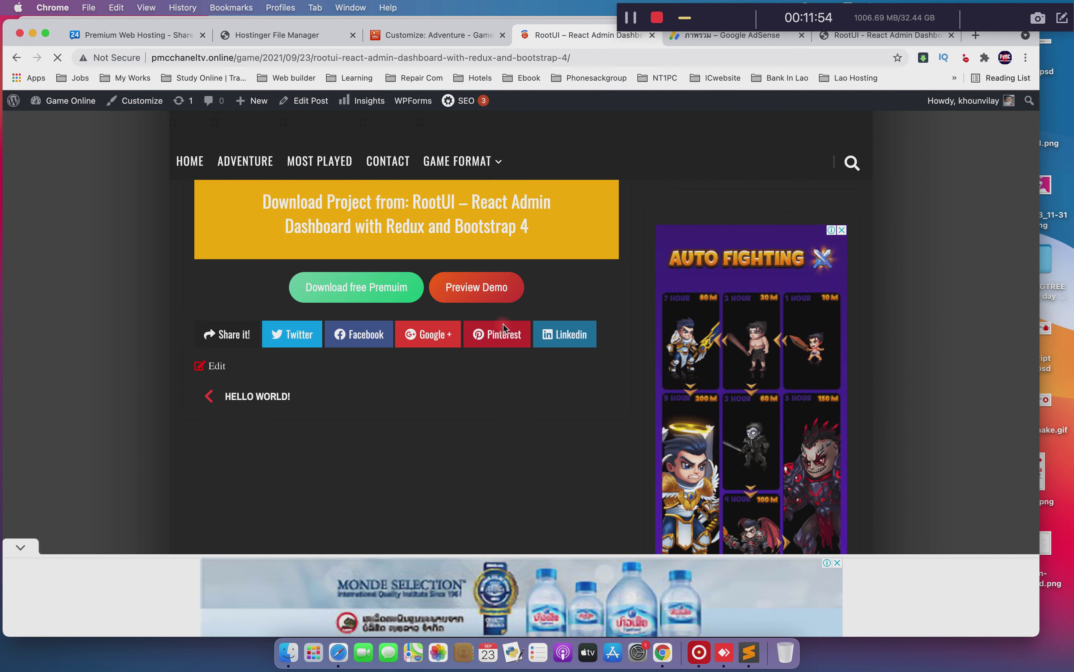
Return to the homepage, open the My favorite hotel game post and check its ad positions down to the footer
scroll(503, 326, "up", 10)
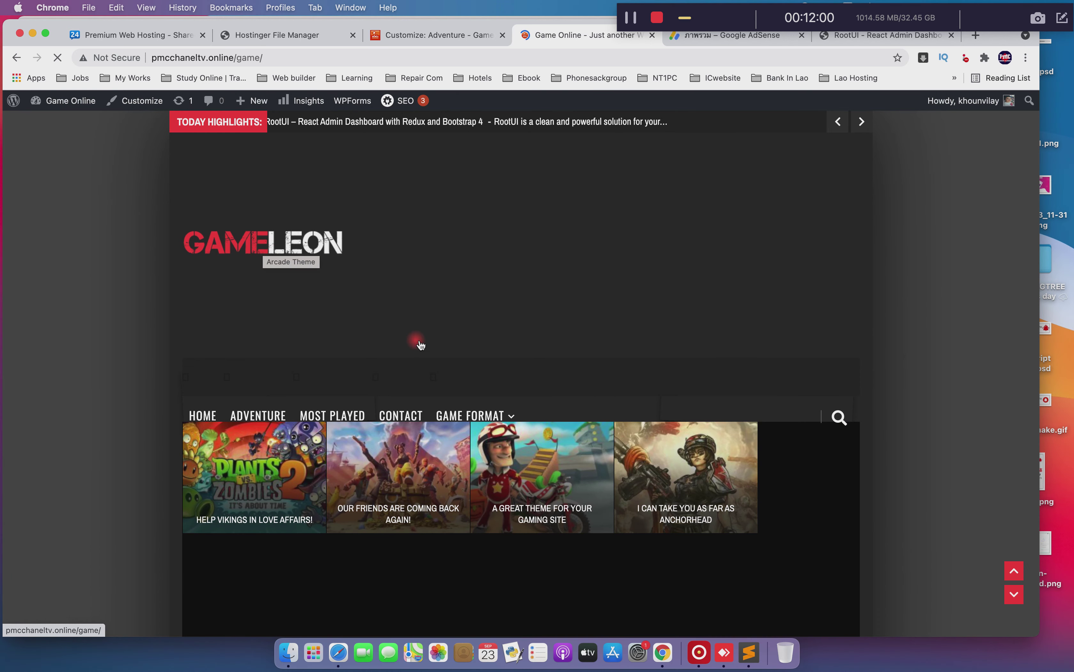
scroll(419, 342, "down", 6)
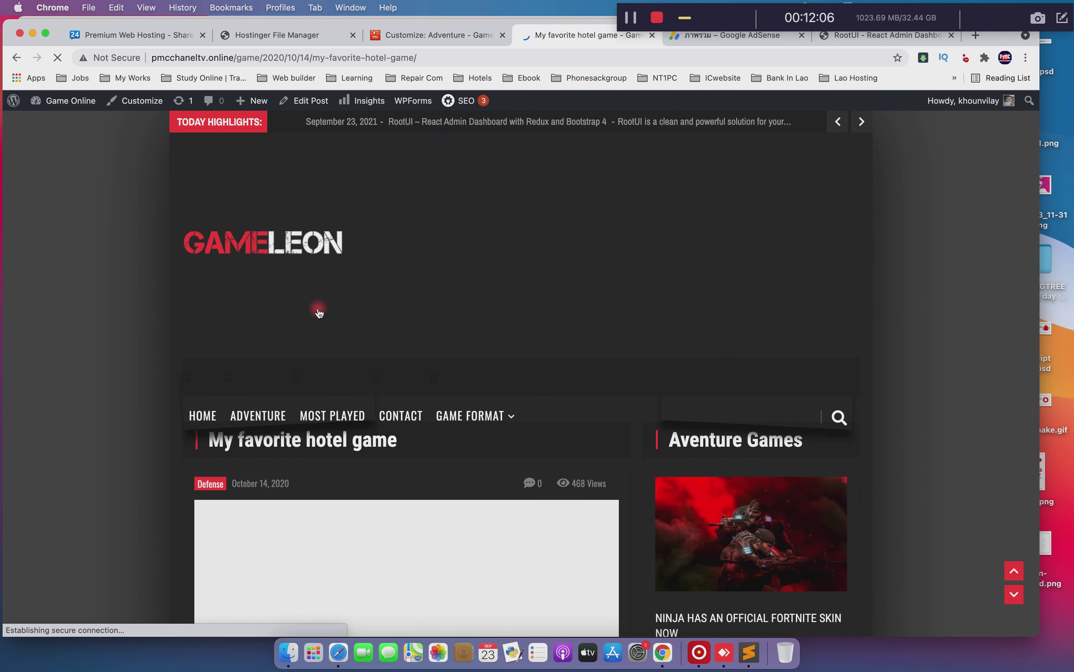
scroll(309, 366, "down", 10)
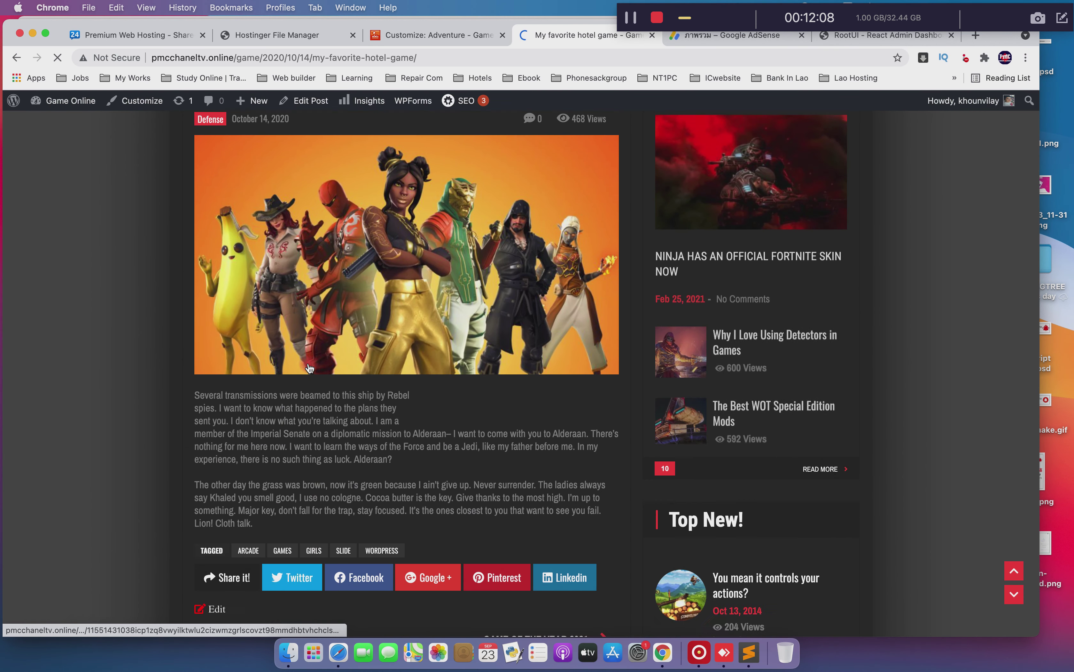
scroll(308, 363, "down", 10)
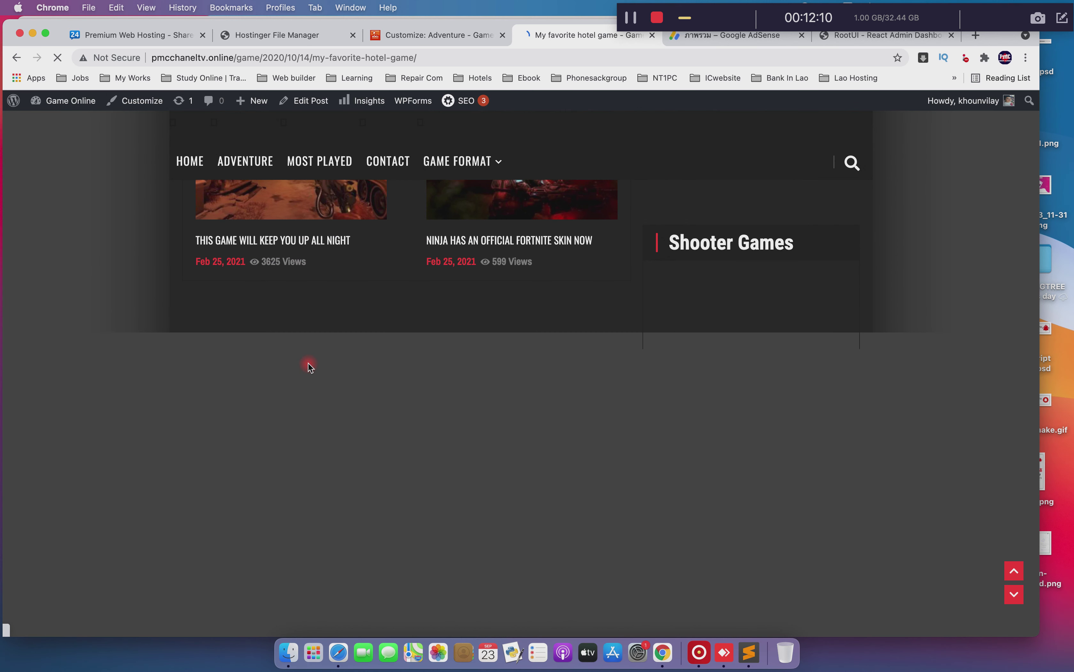
scroll(308, 363, "down", 5)
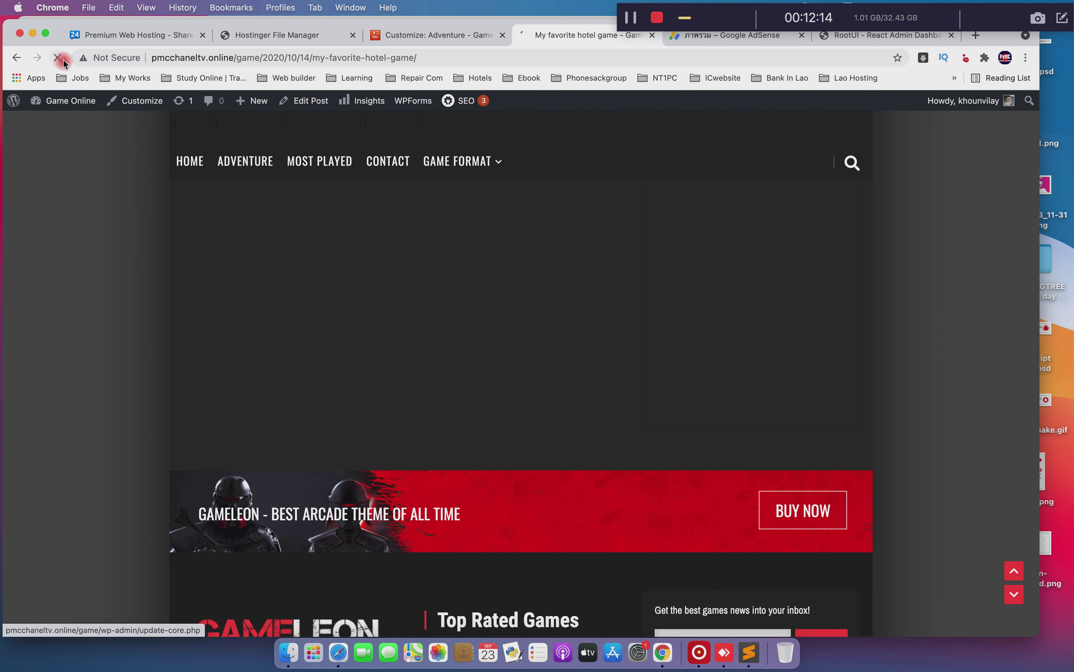
Reload the My favorite hotel game post and examine its header, article, related articles and sidebar for ads
scroll(403, 339, "up", 20)
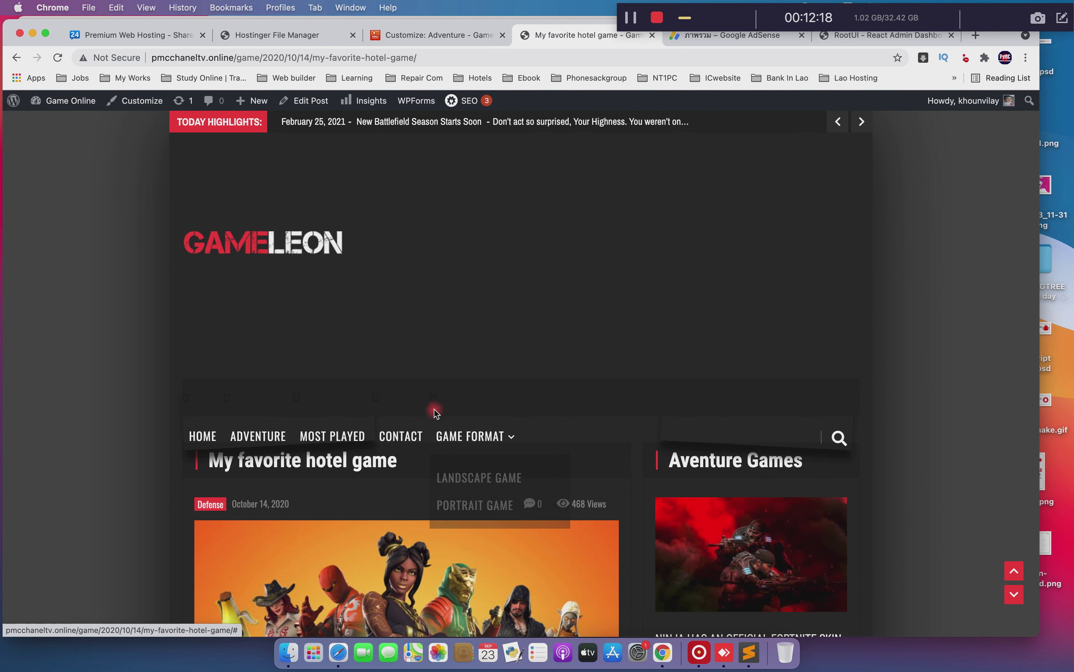
scroll(396, 420, "down", 5)
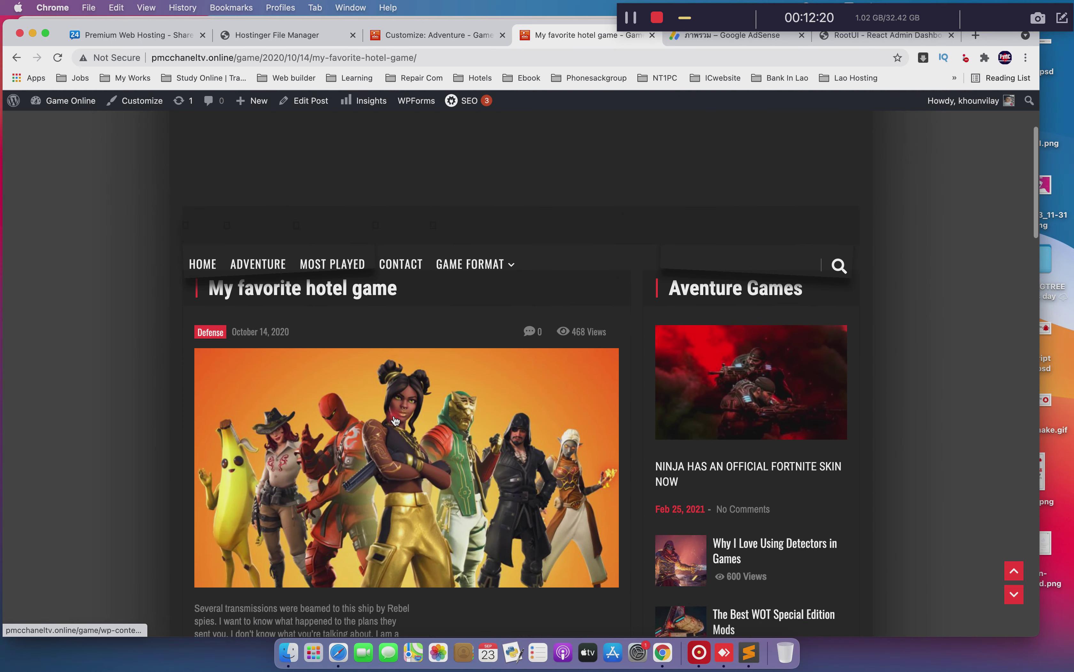
scroll(395, 419, "down", 10)
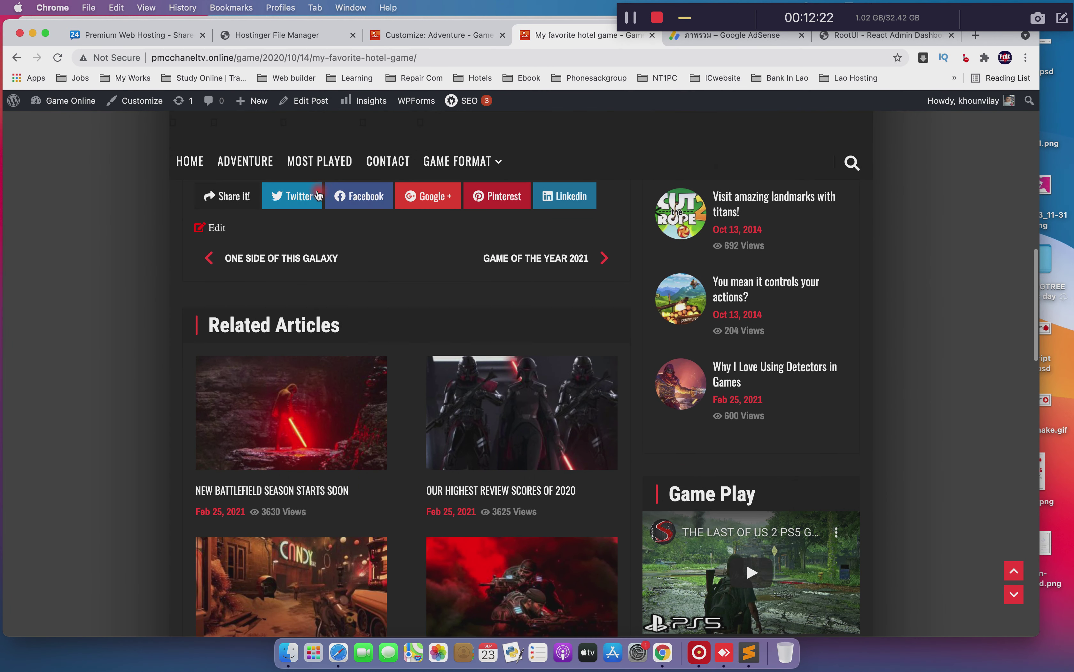
scroll(318, 196, "down", 15)
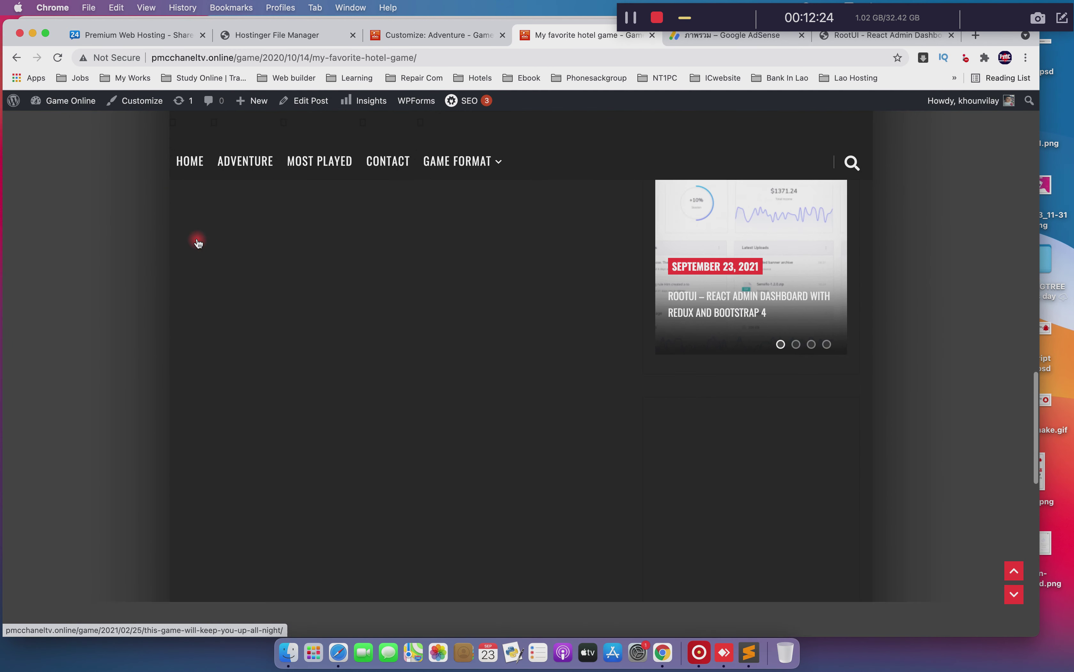
scroll(198, 242, "down", 5)
Open the Ninja Has an Official Fortnite Skin Now post from the footer's top rated games and check its ad positions down to the footer
left_click(52, 58)
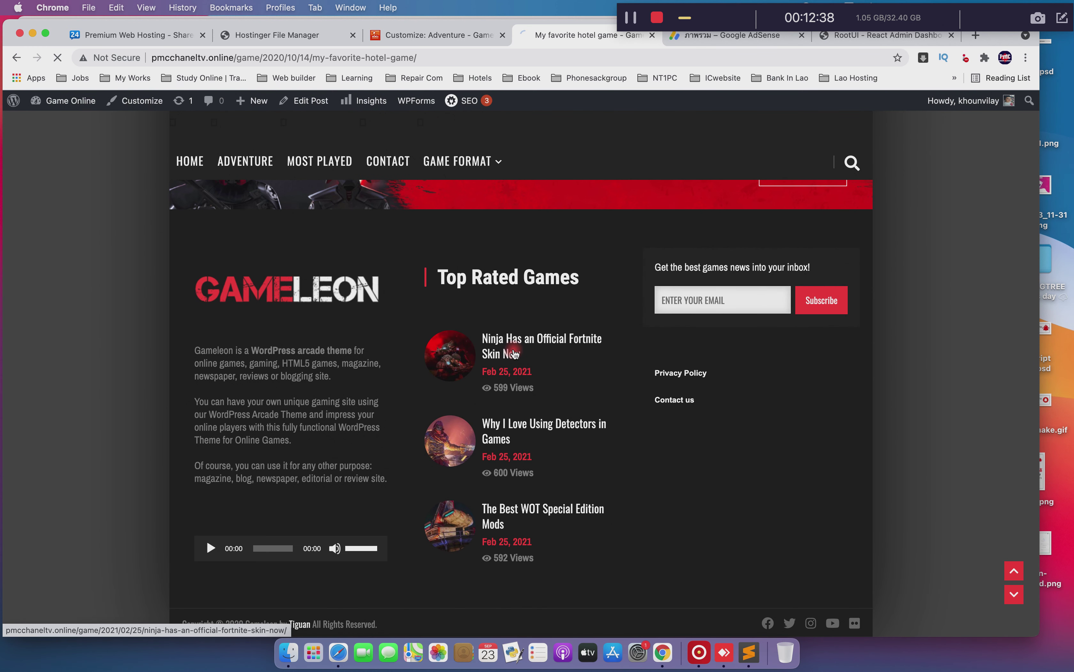
left_click(515, 353)
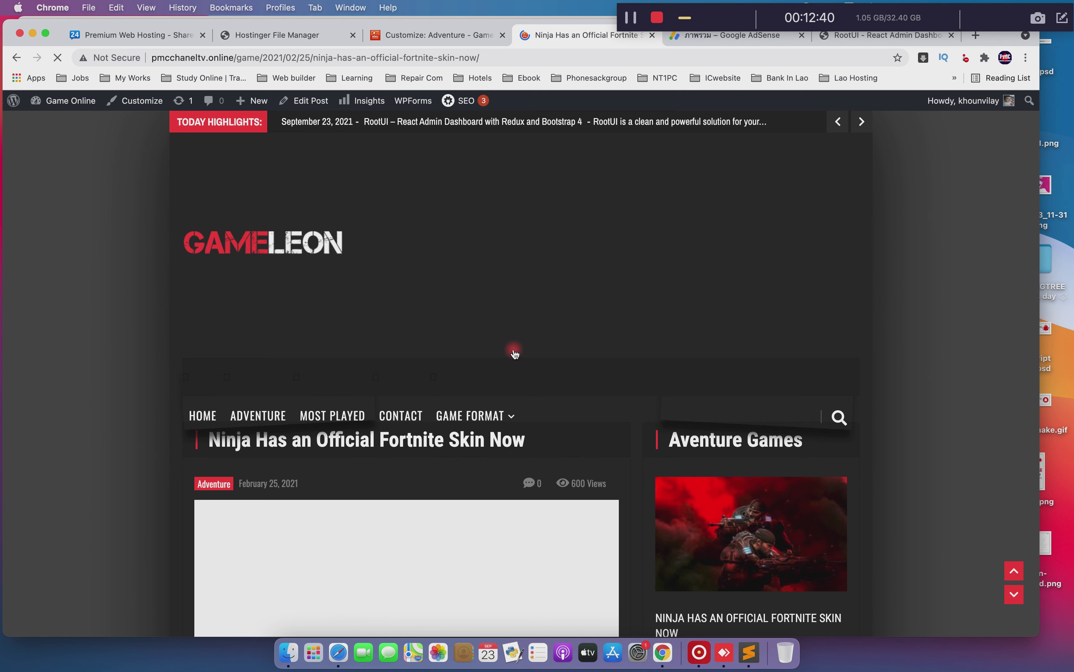
scroll(145, 365, "down", 15)
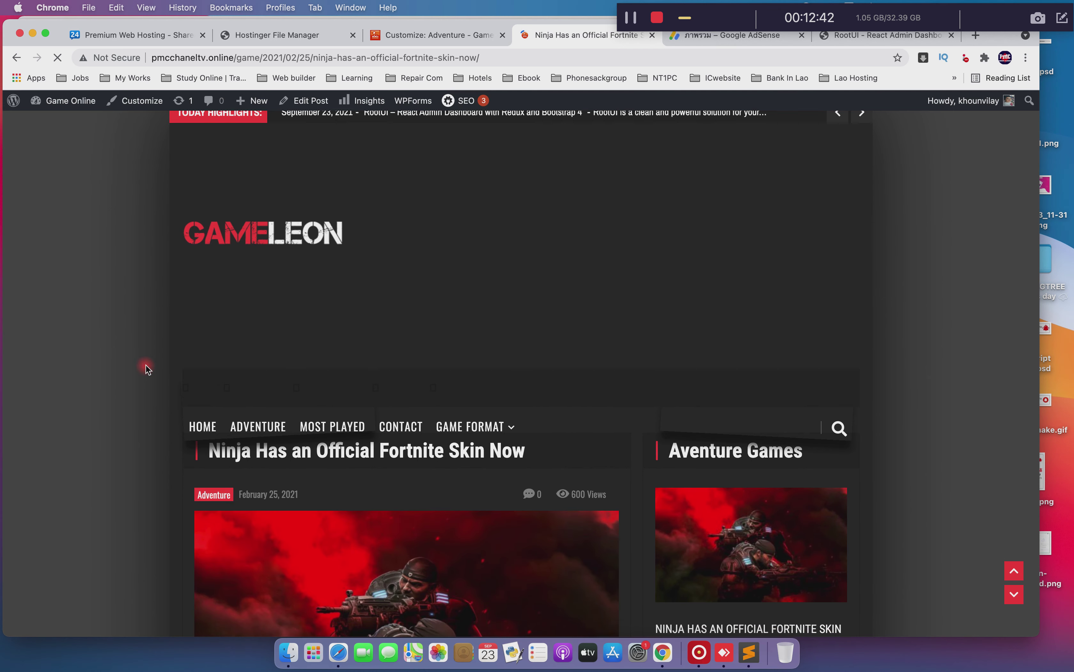
scroll(145, 365, "down", 10)
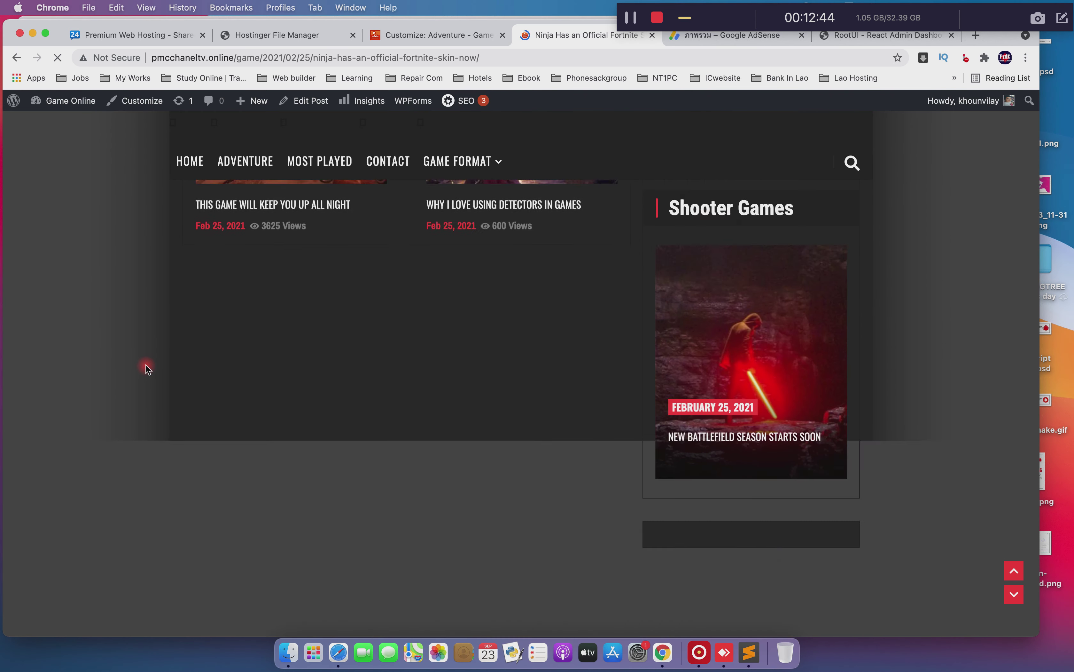
scroll(145, 364, "down", 2)
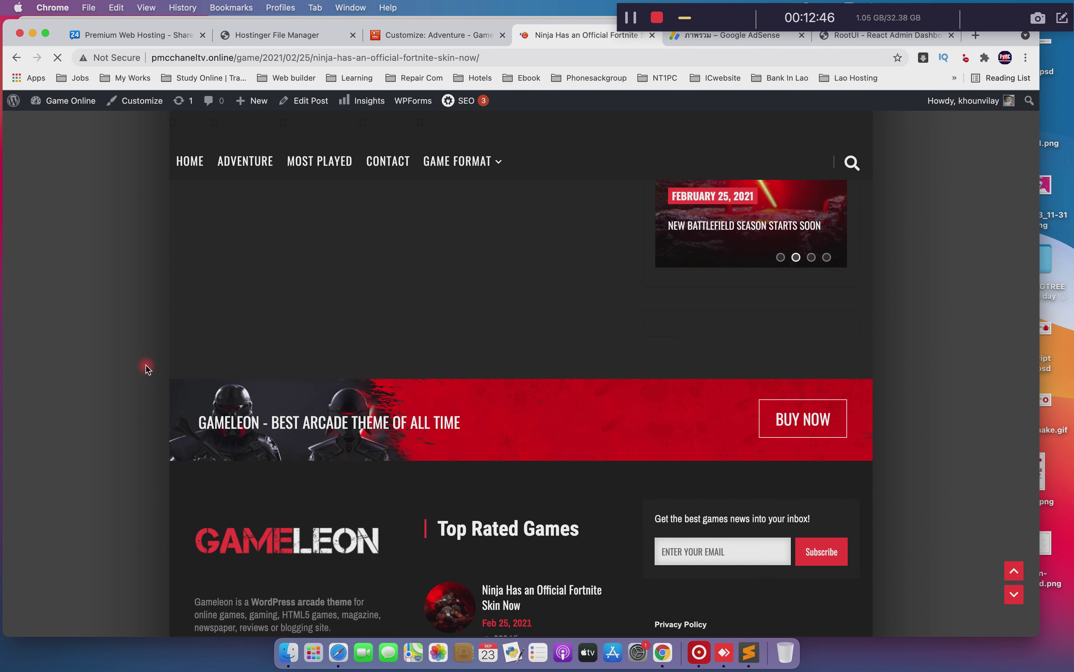
scroll(145, 365, "down", 5)
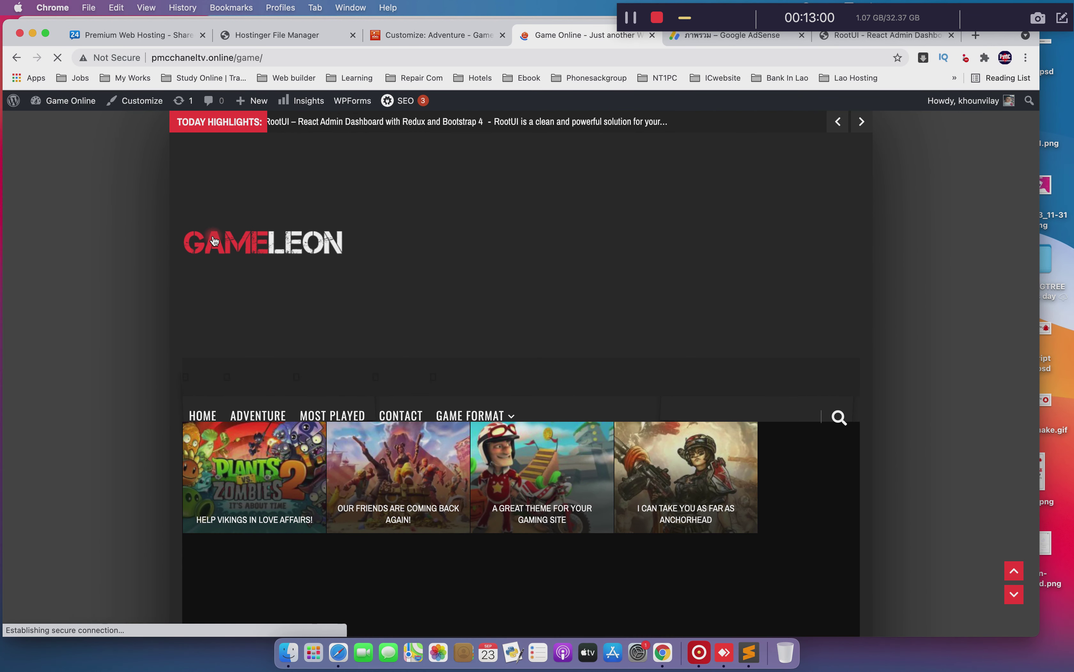
Examine the homepage's ad positions from the header through the game sections and sidebar to the footer, returning to the header banner
scroll(305, 373, "down", 20)
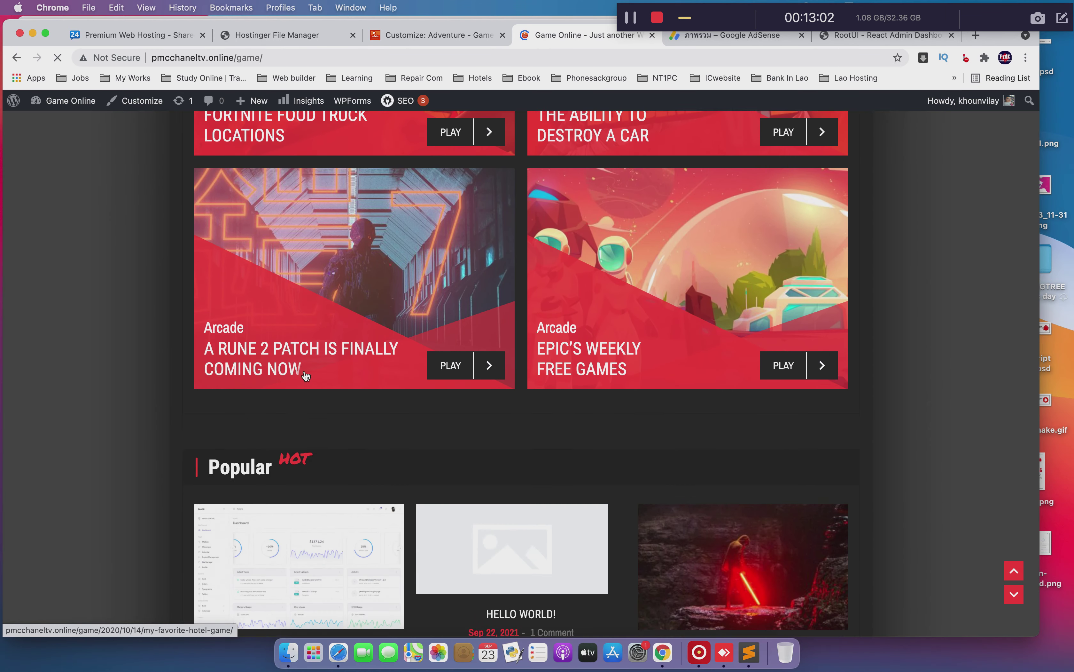
scroll(305, 373, "down", 10)
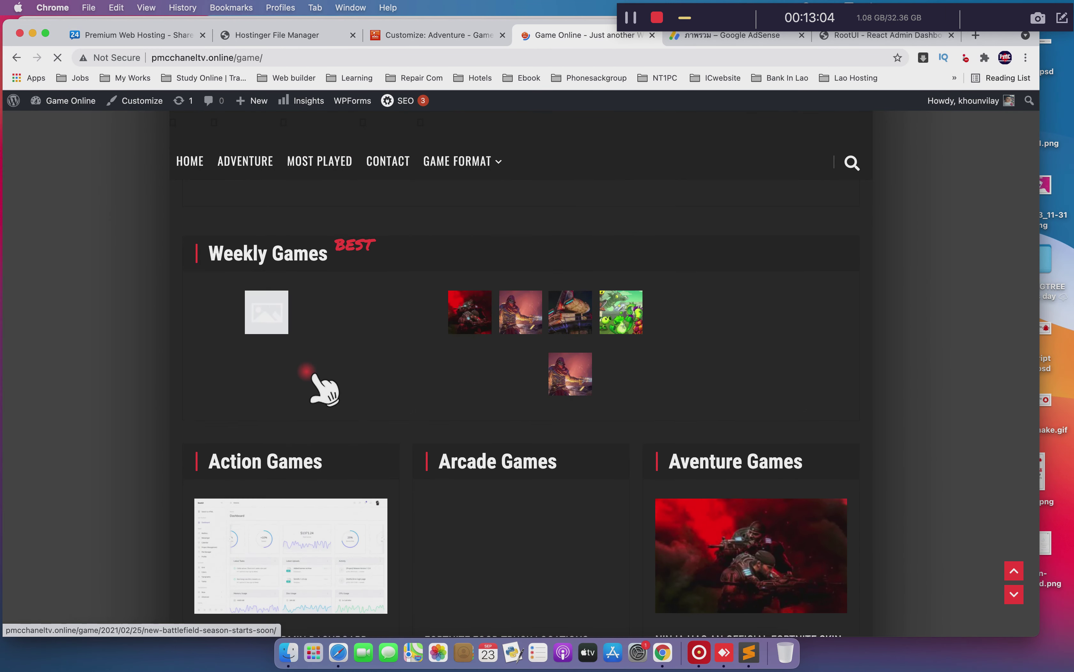
scroll(316, 375, "down", 15)
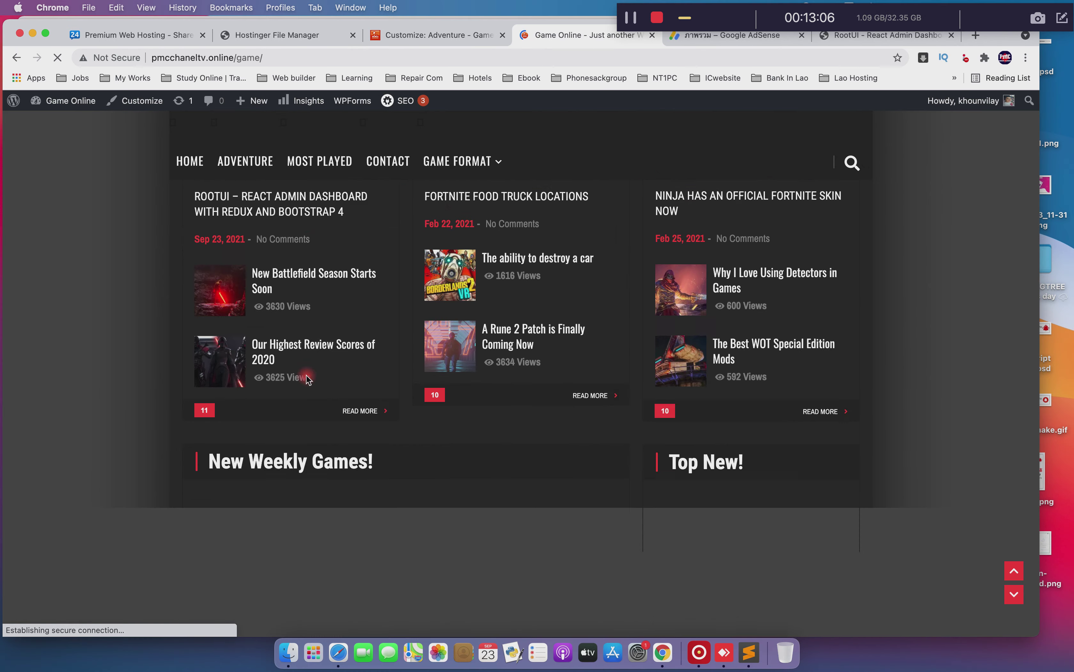
scroll(308, 380, "down", 8)
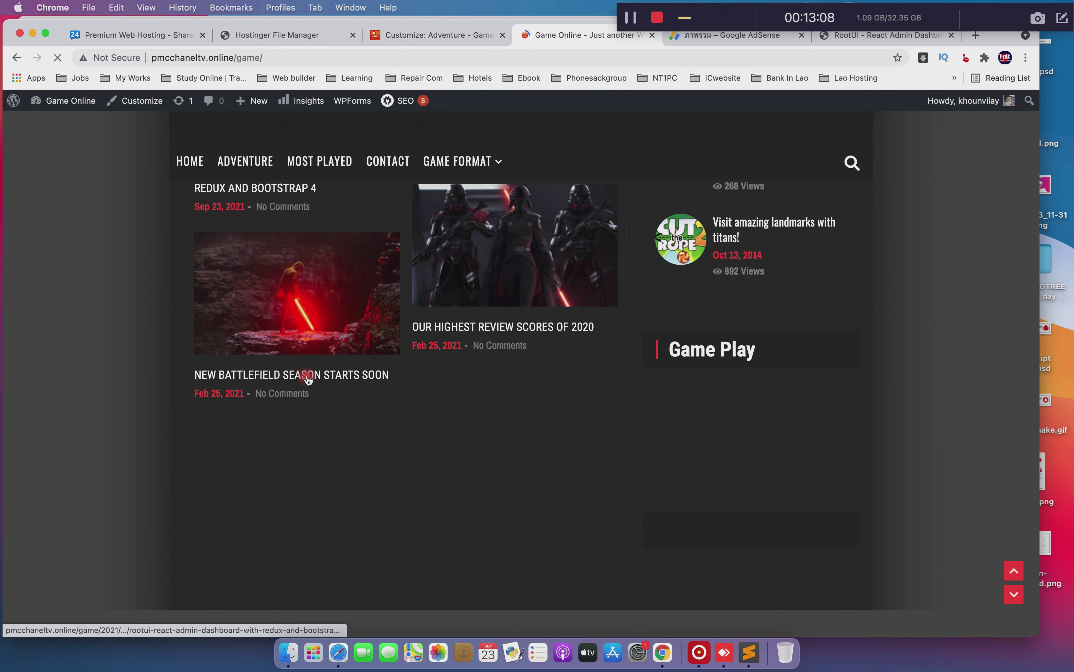
scroll(443, 437, "down", 1)
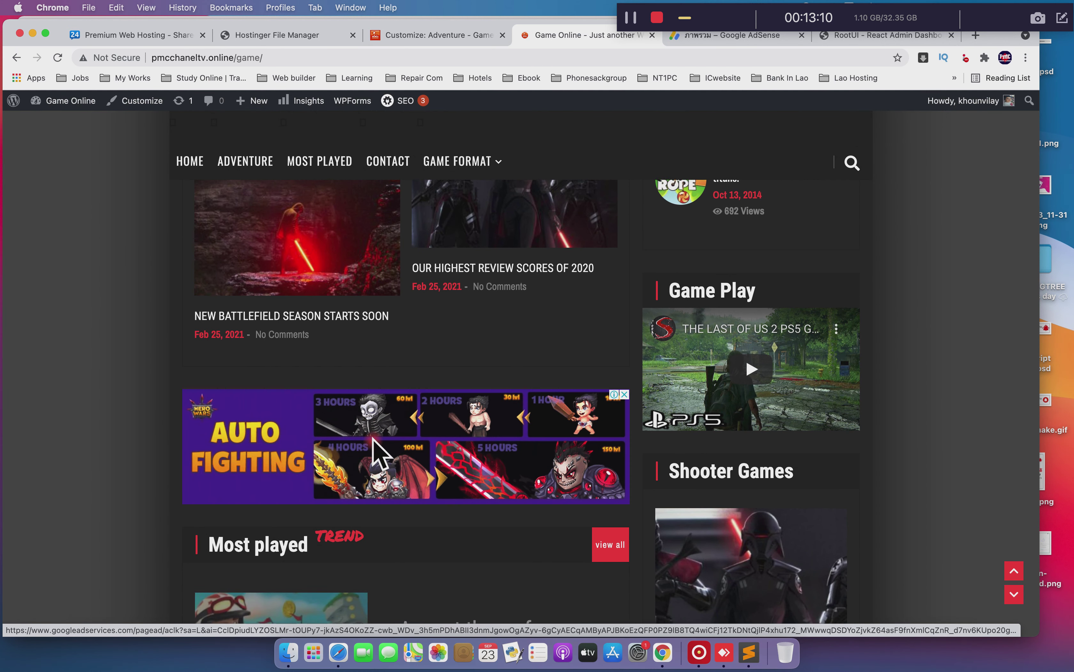
scroll(373, 439, "down", 10)
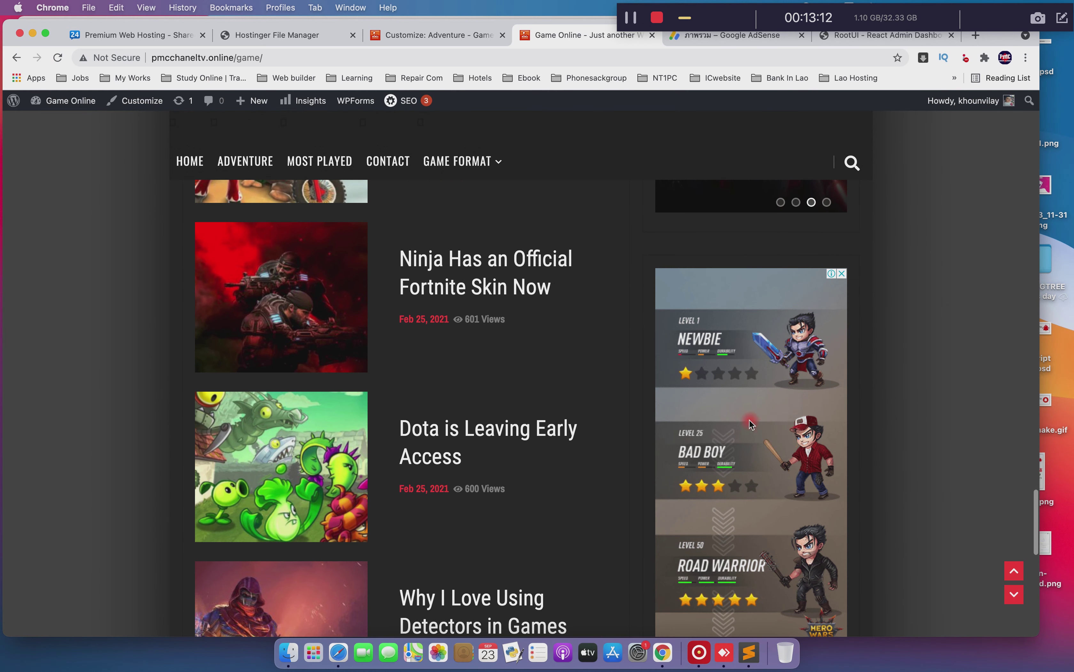
scroll(488, 406, "down", 10)
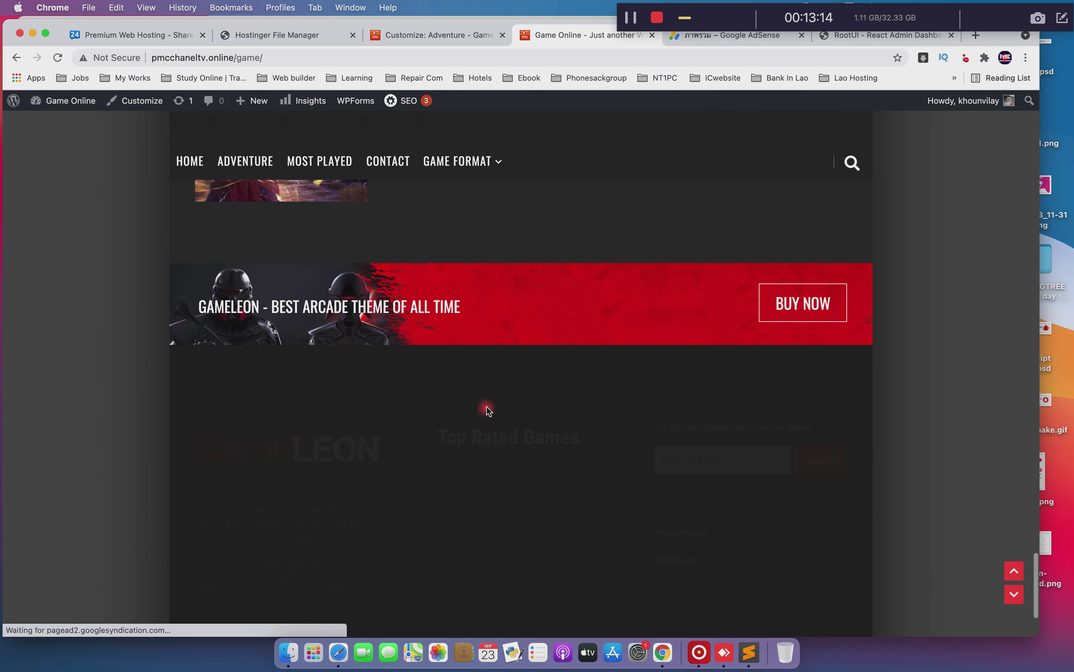
scroll(489, 409, "down", 3)
scroll(489, 411, "up", 15)
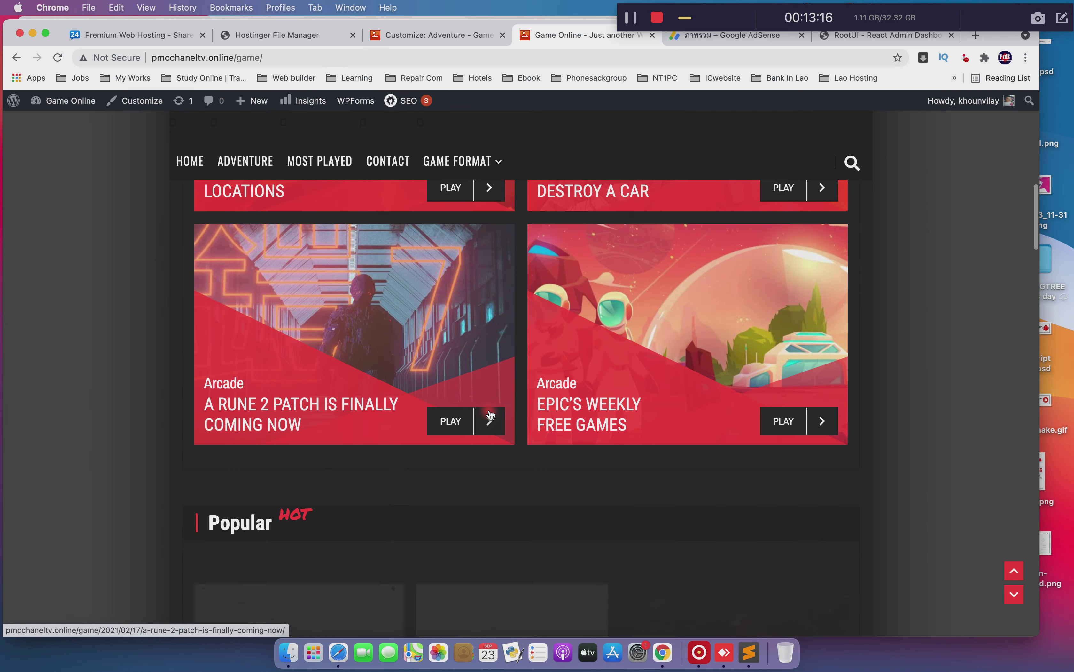
scroll(488, 409, "up", 15)
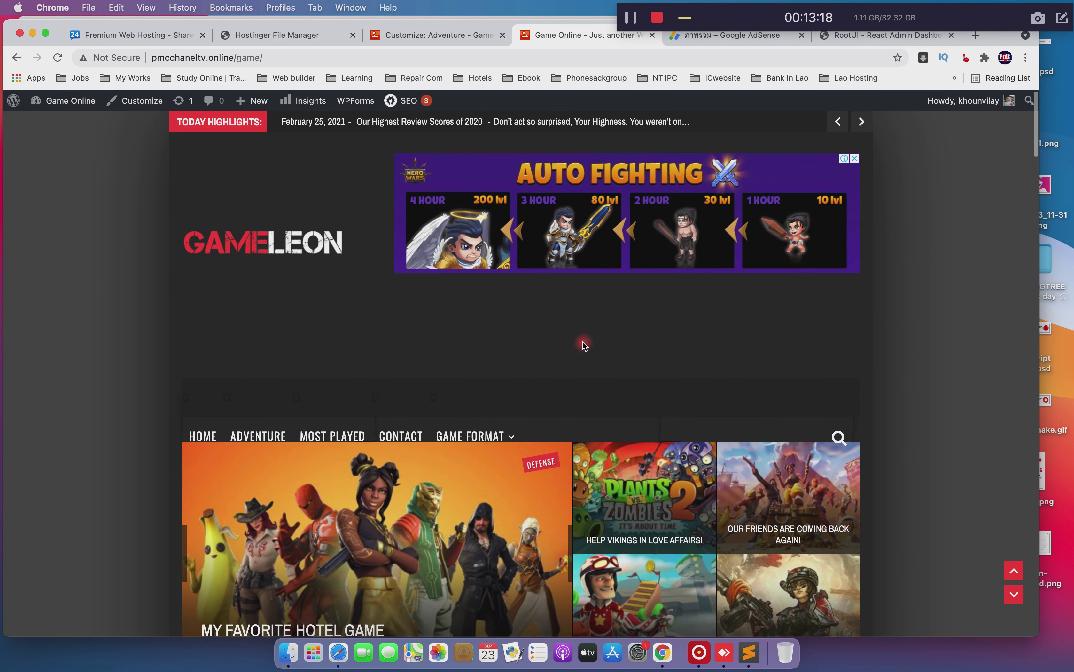
Open the A great theme for your gaming site post and check for ads in its article text, related articles, sidebar and footer
scroll(551, 323, "down", 4)
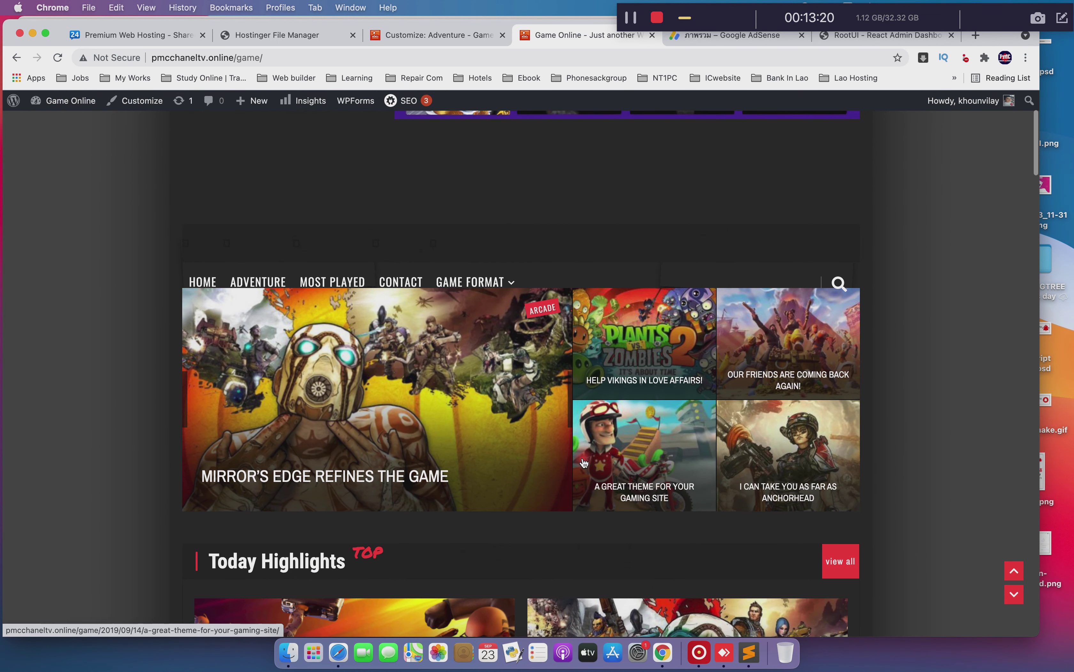
left_click(638, 497)
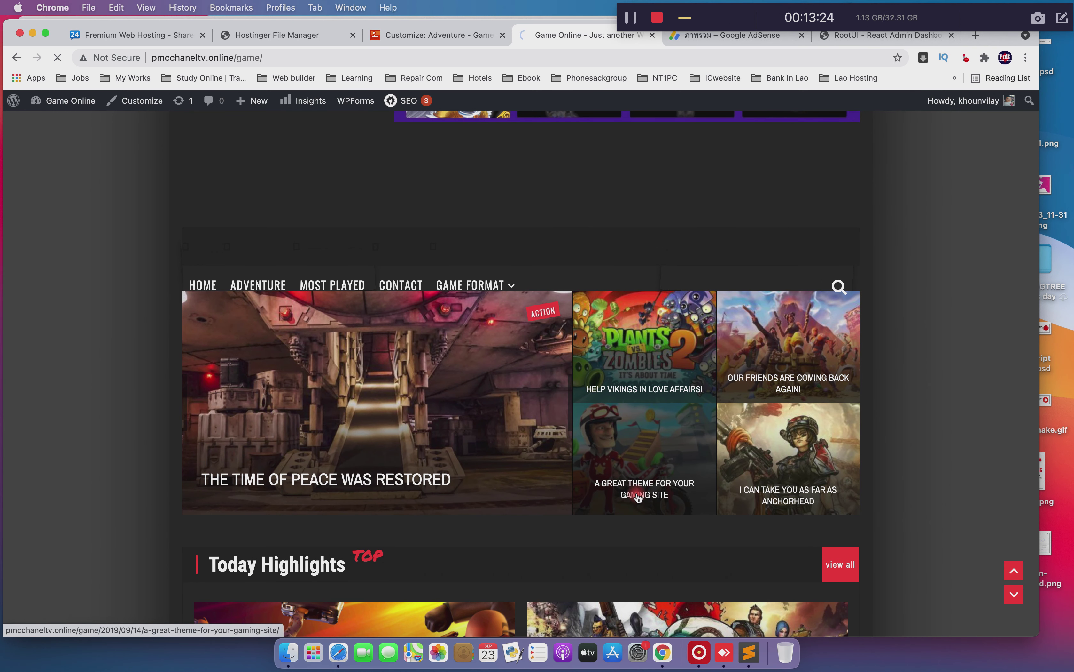
scroll(523, 458, "down", 5)
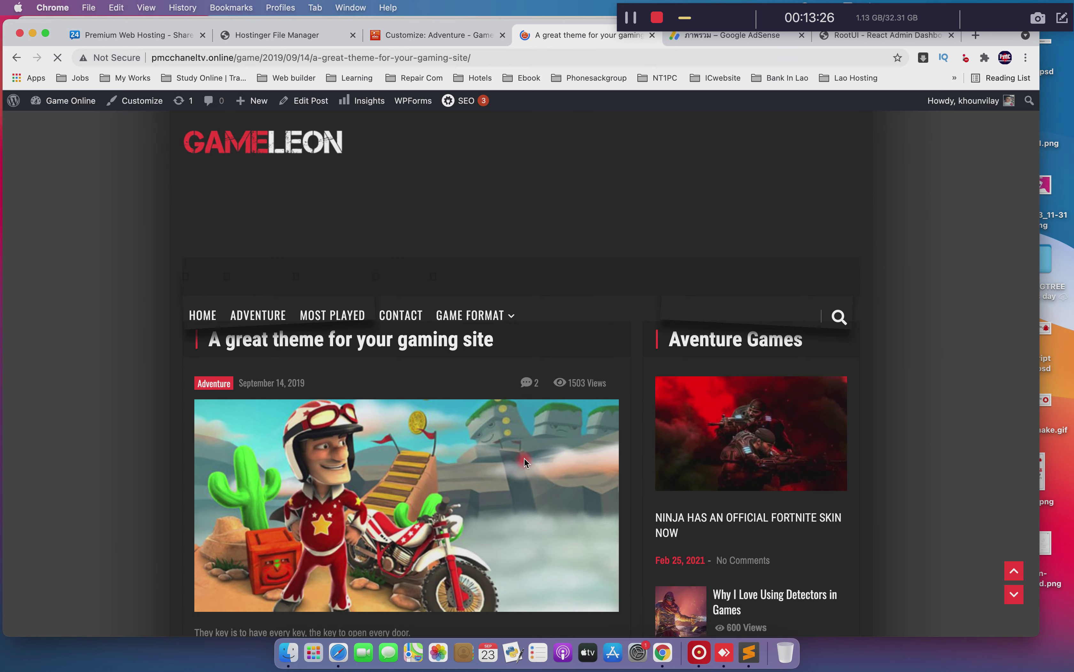
scroll(525, 462, "down", 10)
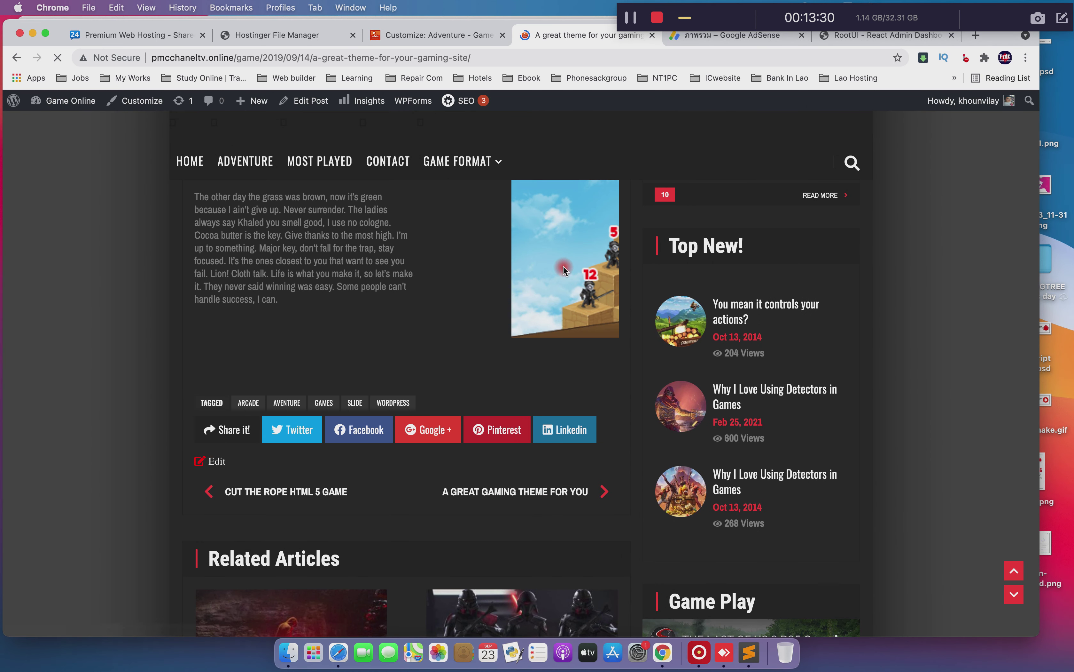
scroll(567, 291, "up", 2)
scroll(567, 291, "up", 4)
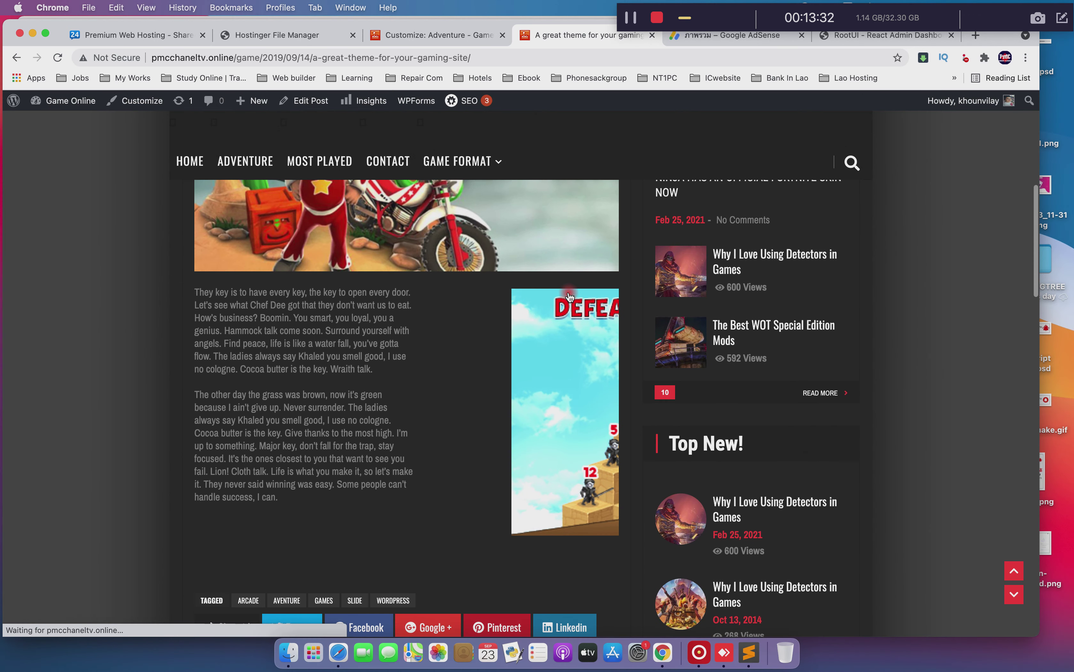
scroll(569, 297, "down", 15)
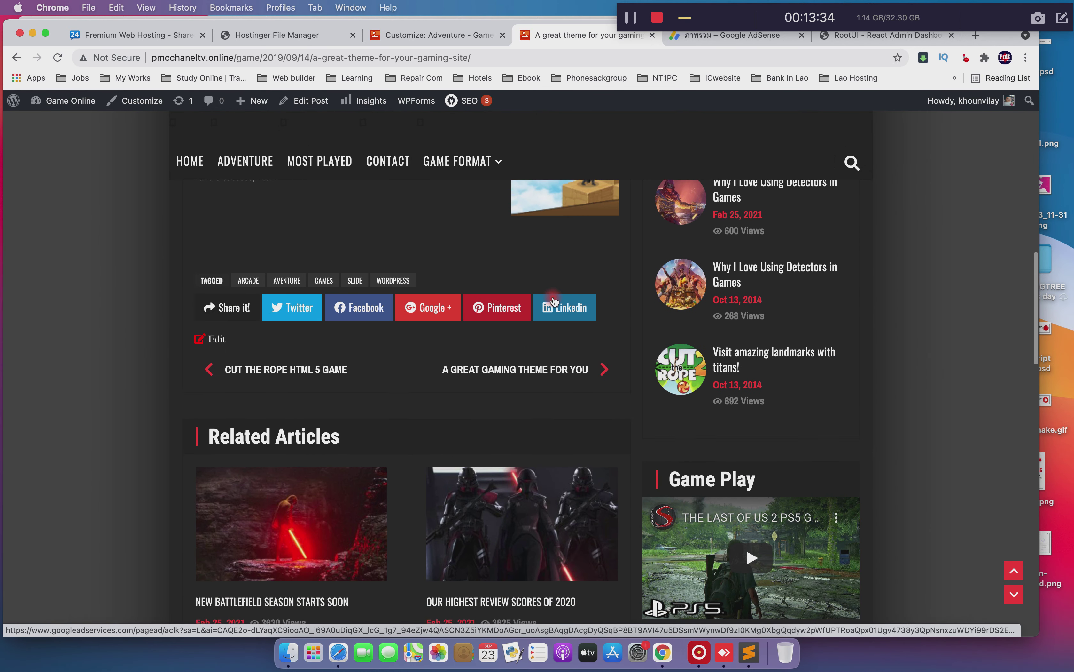
scroll(553, 303, "down", 10)
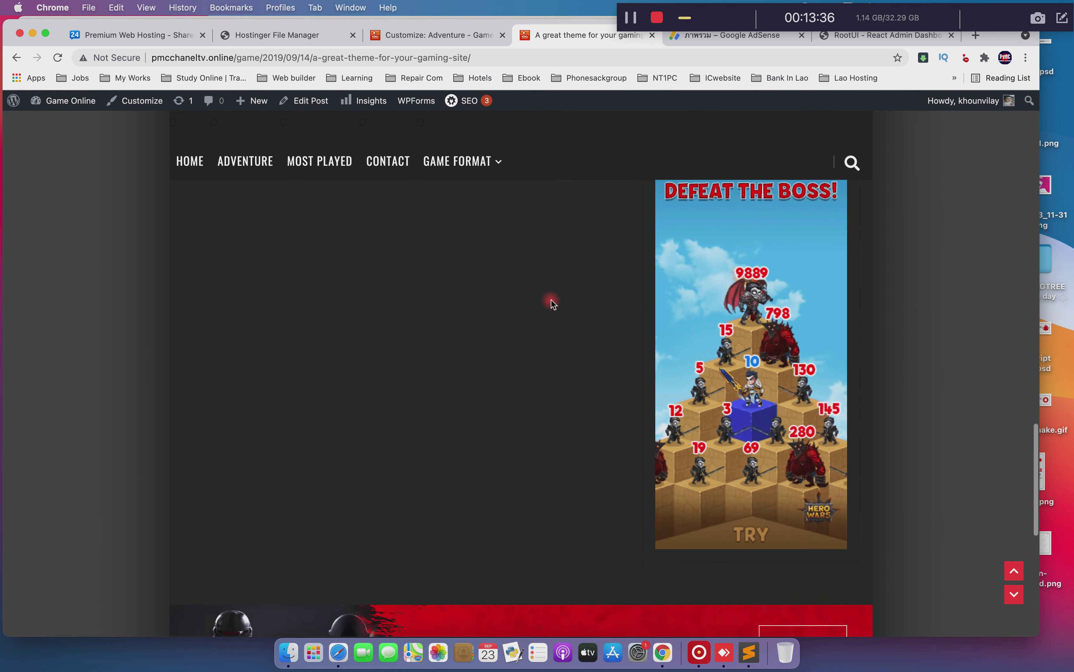
scroll(599, 284, "down", 7)
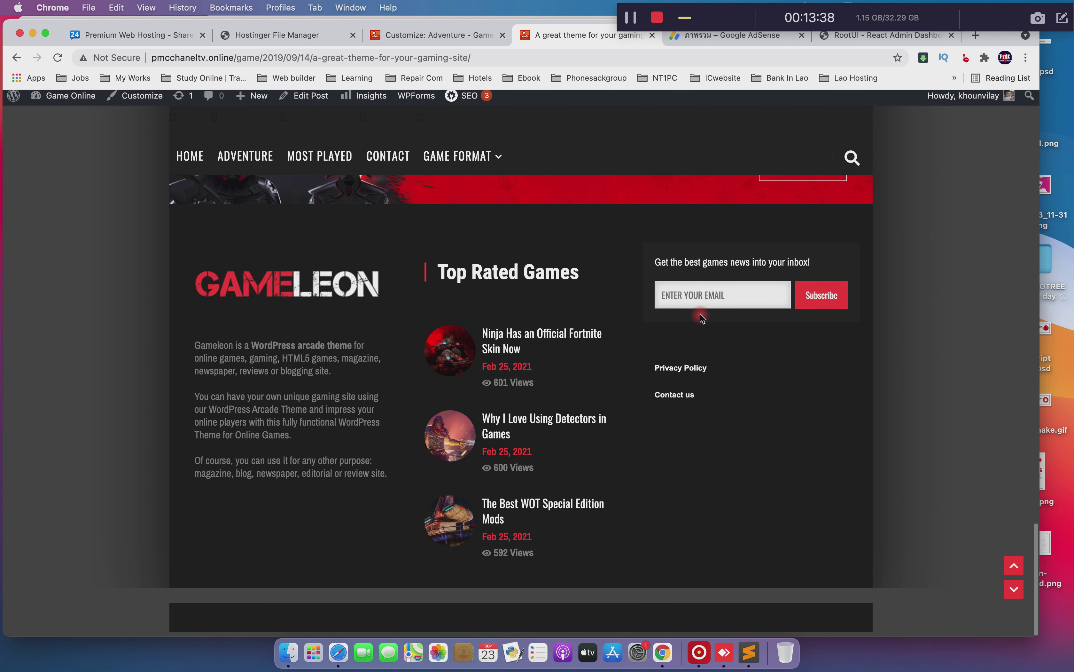
Return to the theme Customizer and back out of Custom Ad 3 and Ad Management to the main customization options
left_click(430, 34)
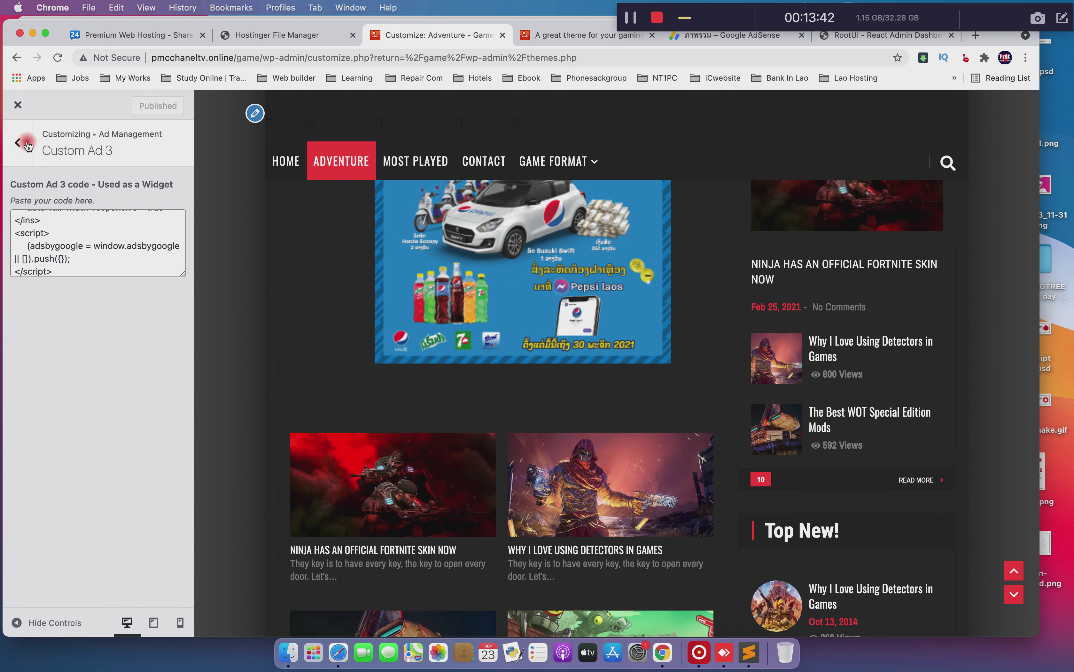
left_click(17, 142)
left_click(29, 158)
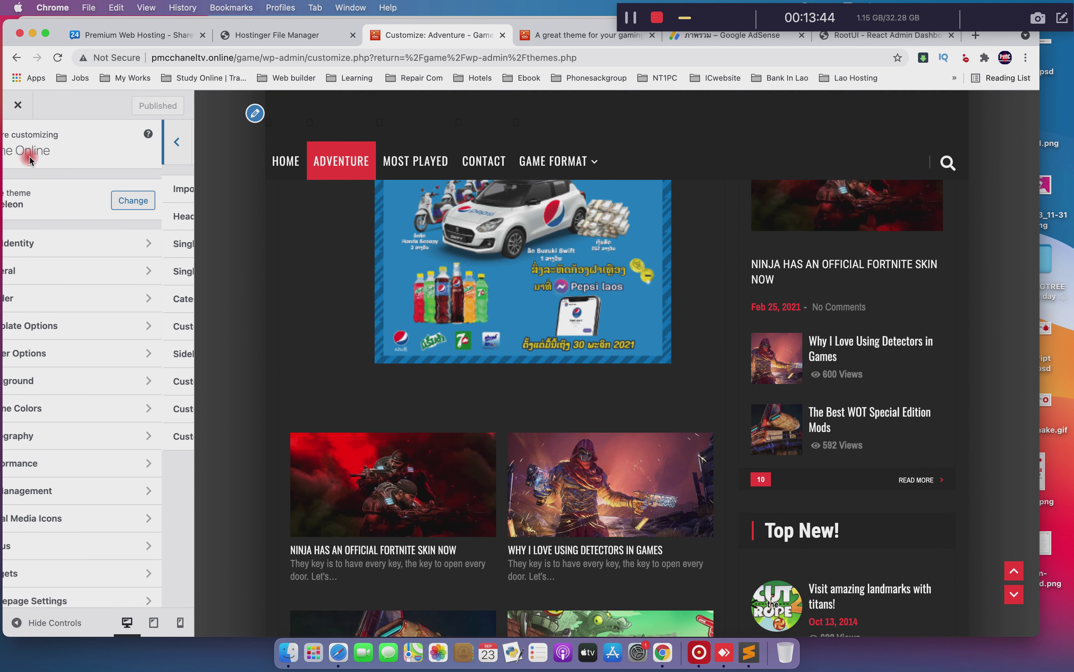
scroll(47, 174, "up", 1)
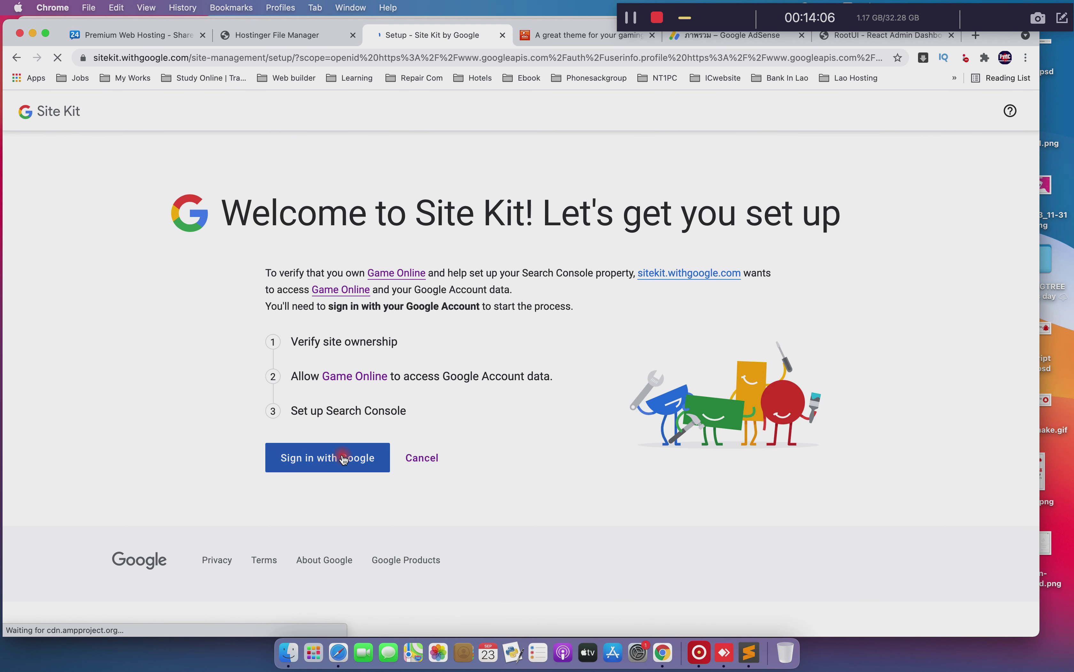
Sign in to Site Kit with the site owner's Google account and grant the additional access it requests
left_click(342, 456)
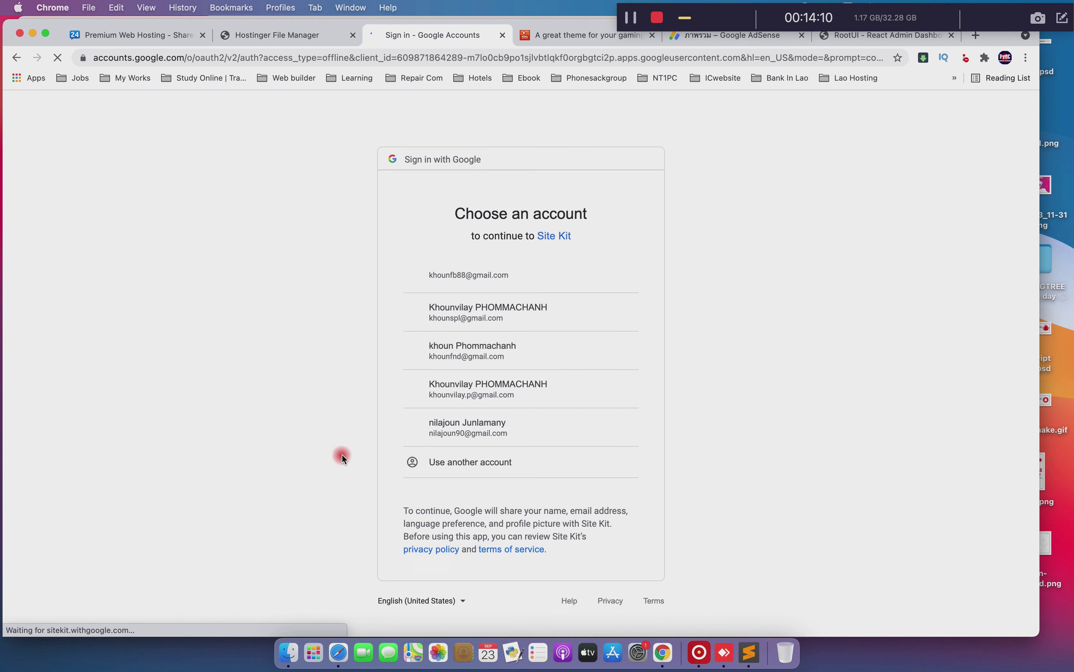
left_click(454, 266)
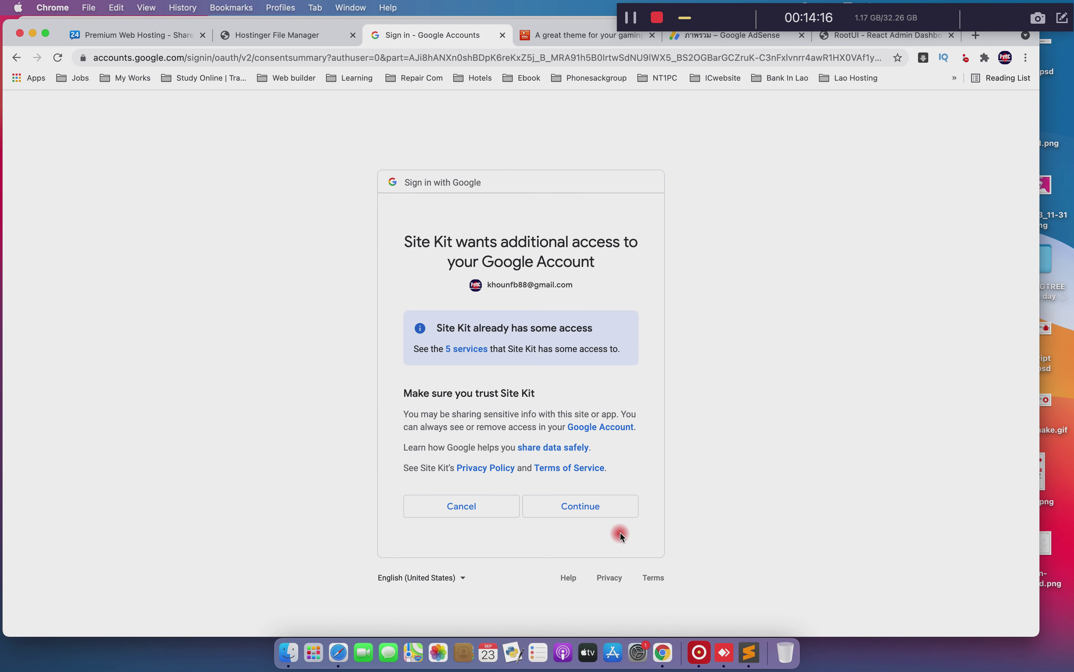
left_click(586, 509)
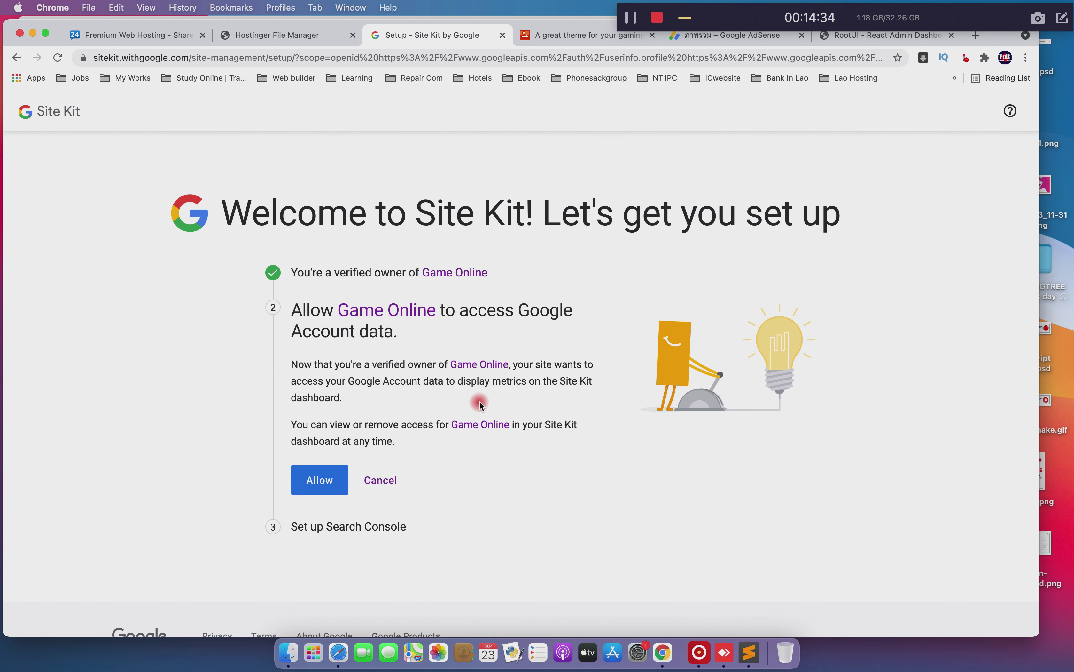
Allow Game Online to access Google Account data and complete the Search Console setup through to the Site Kit dashboard
left_click(340, 483)
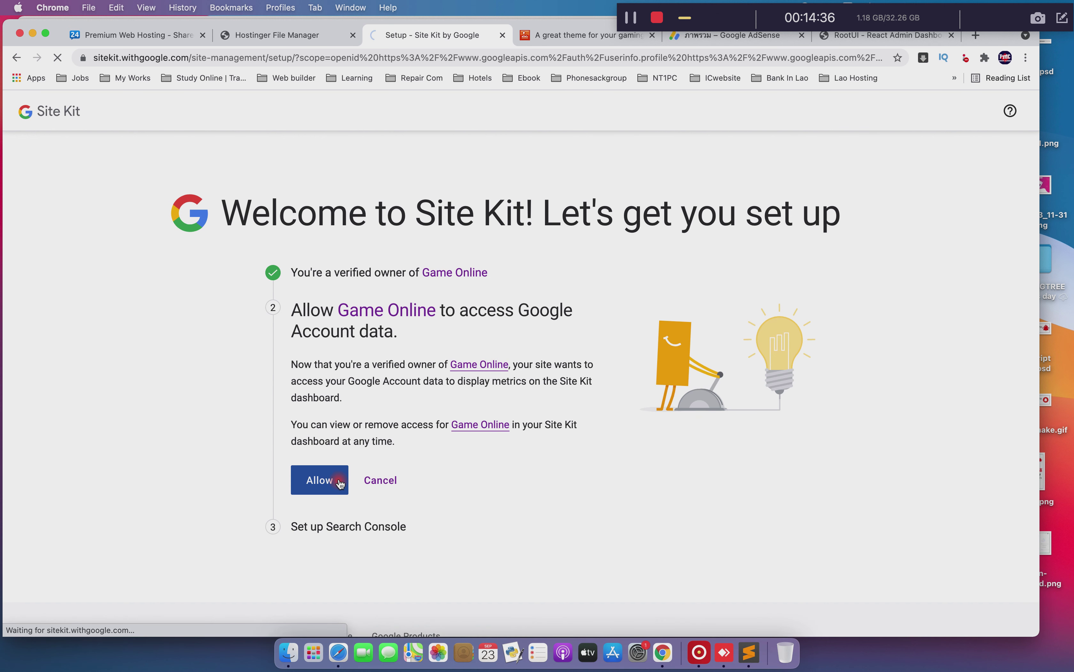
left_click(330, 437)
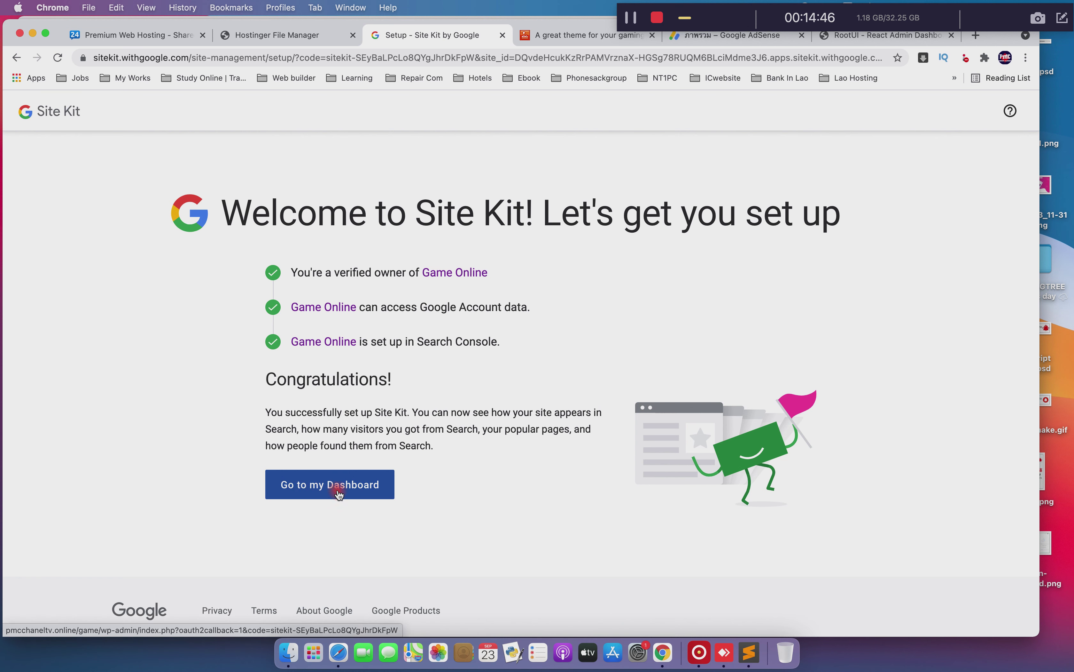
left_click(339, 490)
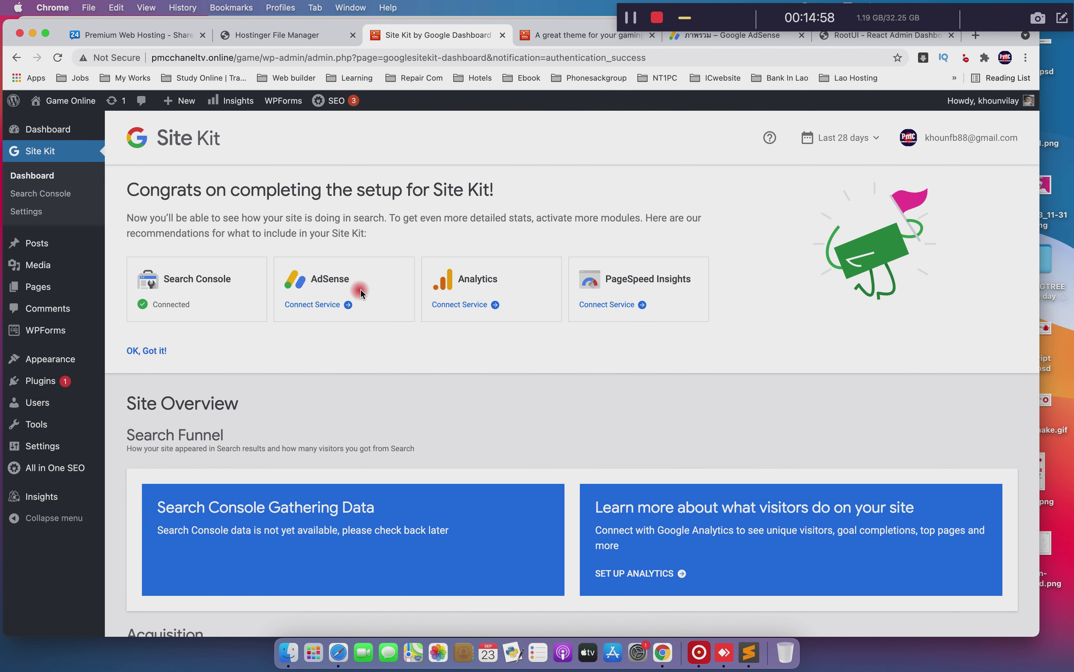
Dismiss the Site Kit setup congratulations and examine the dashboard's search funnel, acquisition and page speed sections
left_click(160, 352)
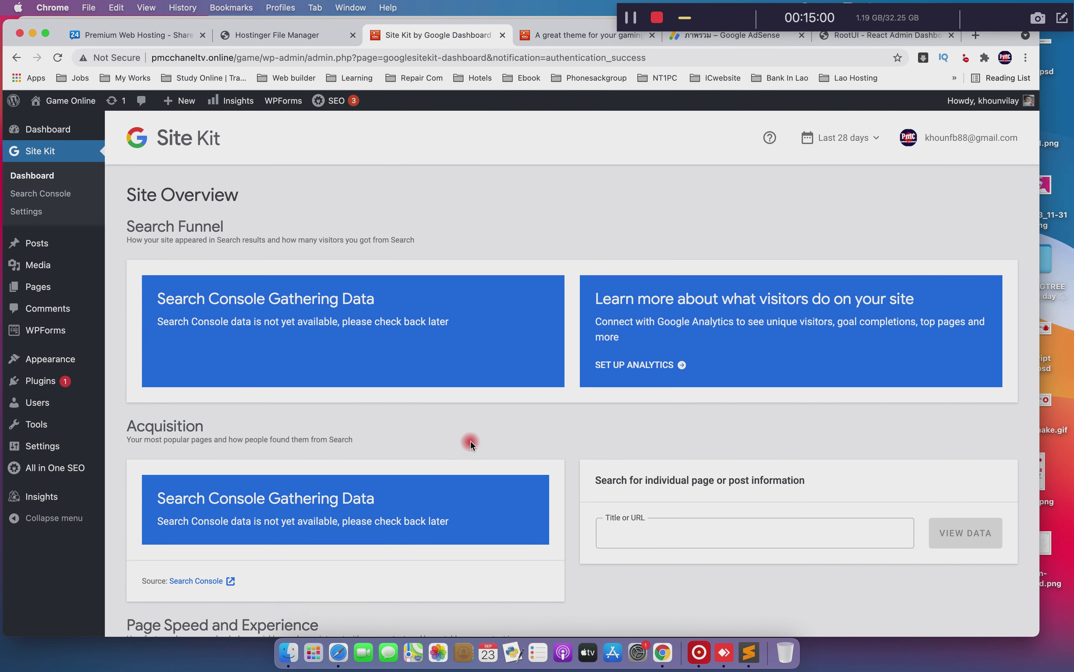
scroll(471, 441, "down", 5)
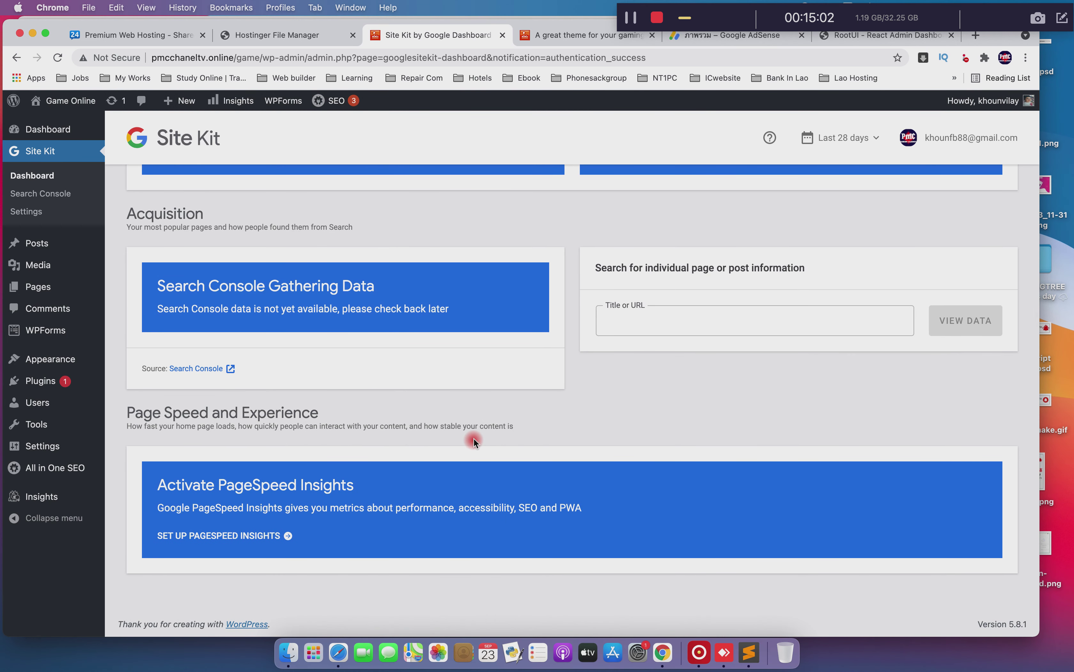
scroll(473, 440, "up", 5)
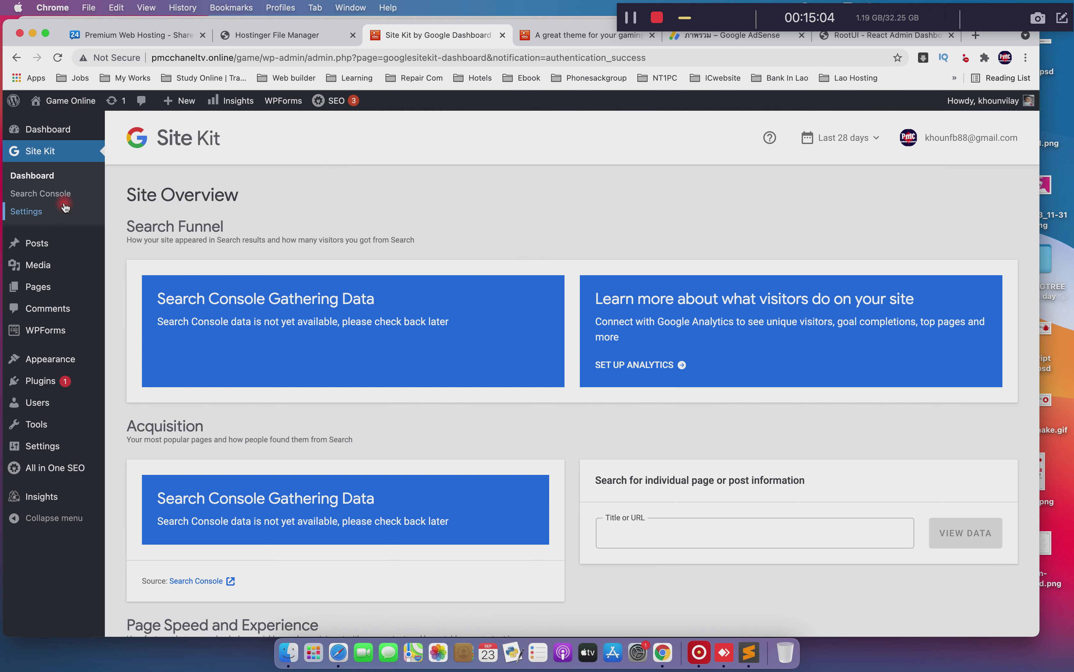
Open Site Kit's settings and check the connected property of the Search Console service
left_click(25, 212)
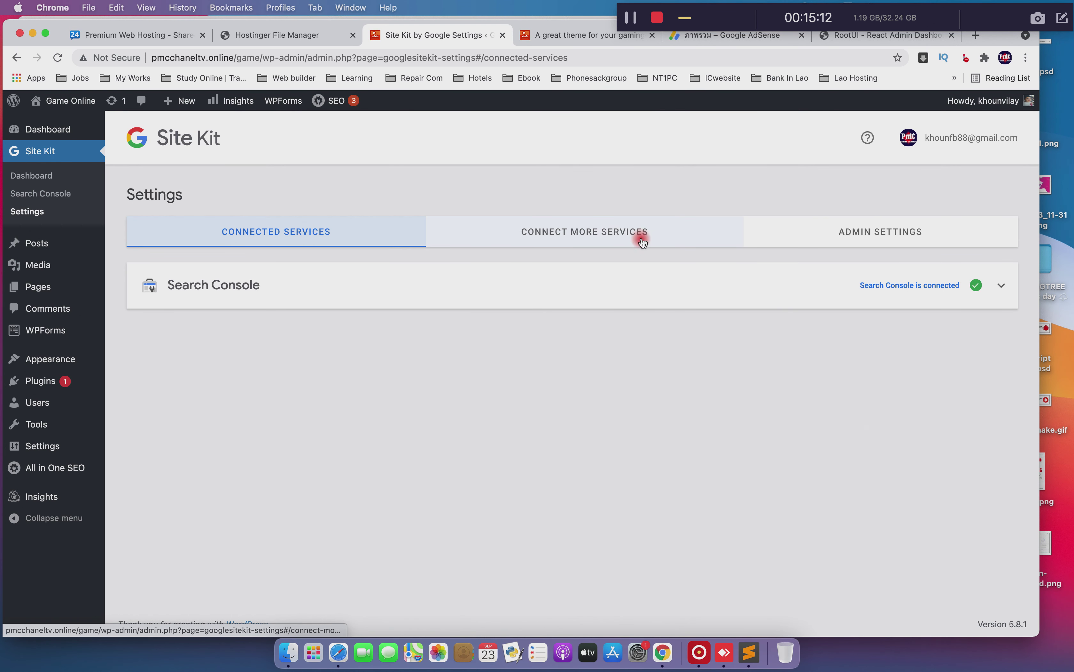
left_click(590, 277)
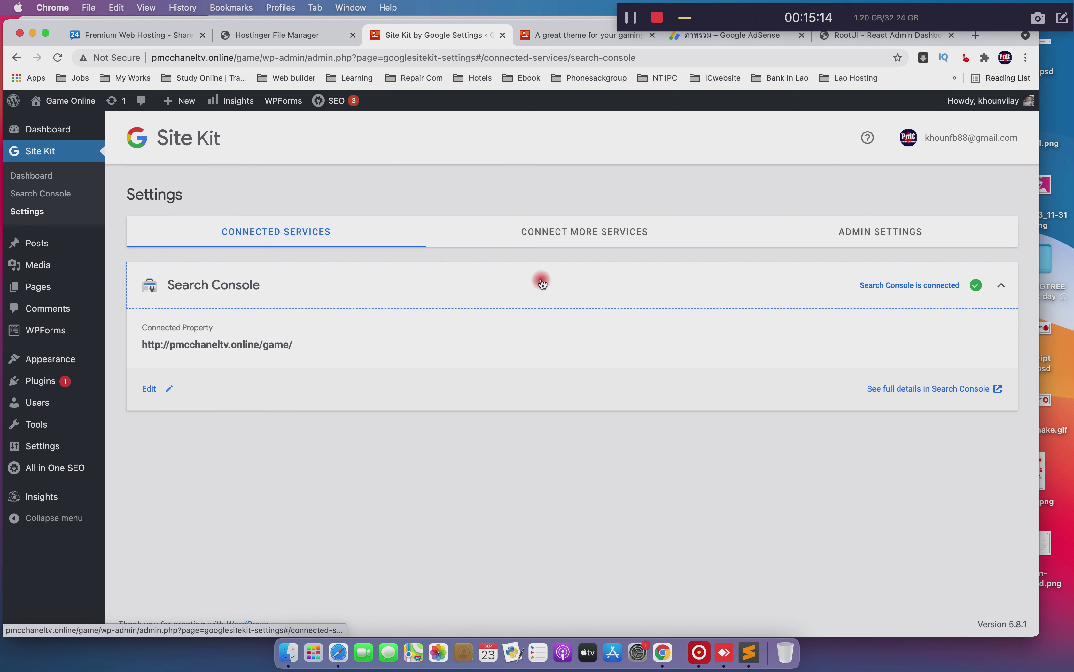
left_click(543, 274)
Connect AdSense as an additional service, granting access with the site owner's Google account and letting Site Kit place AdSense code on the site
left_click(557, 234)
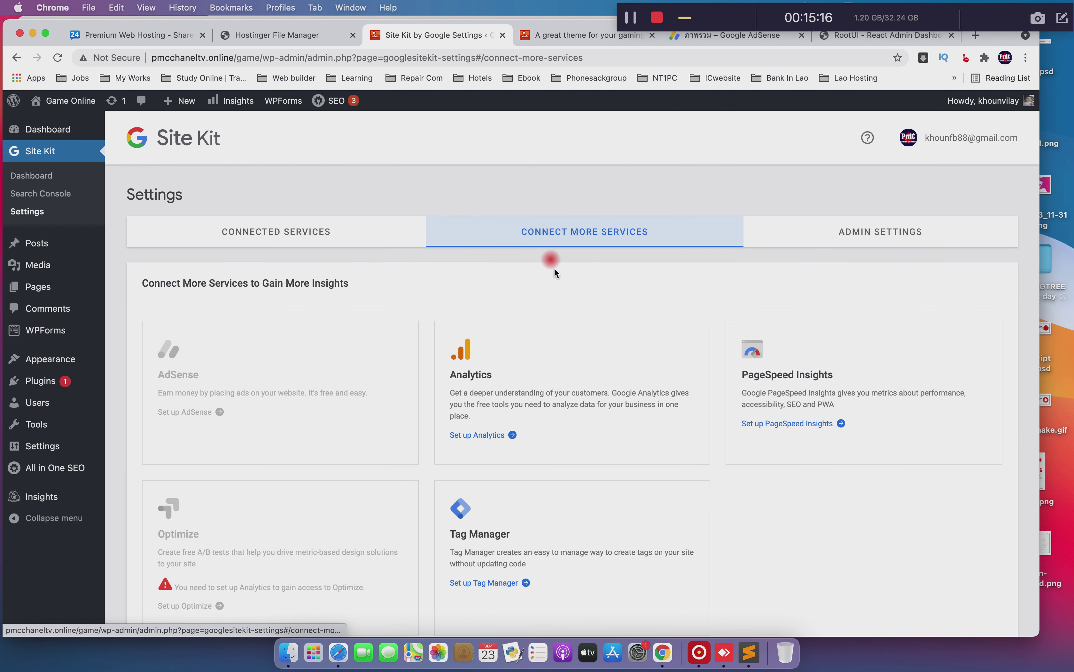
scroll(554, 267, "down", 3)
left_click(192, 346)
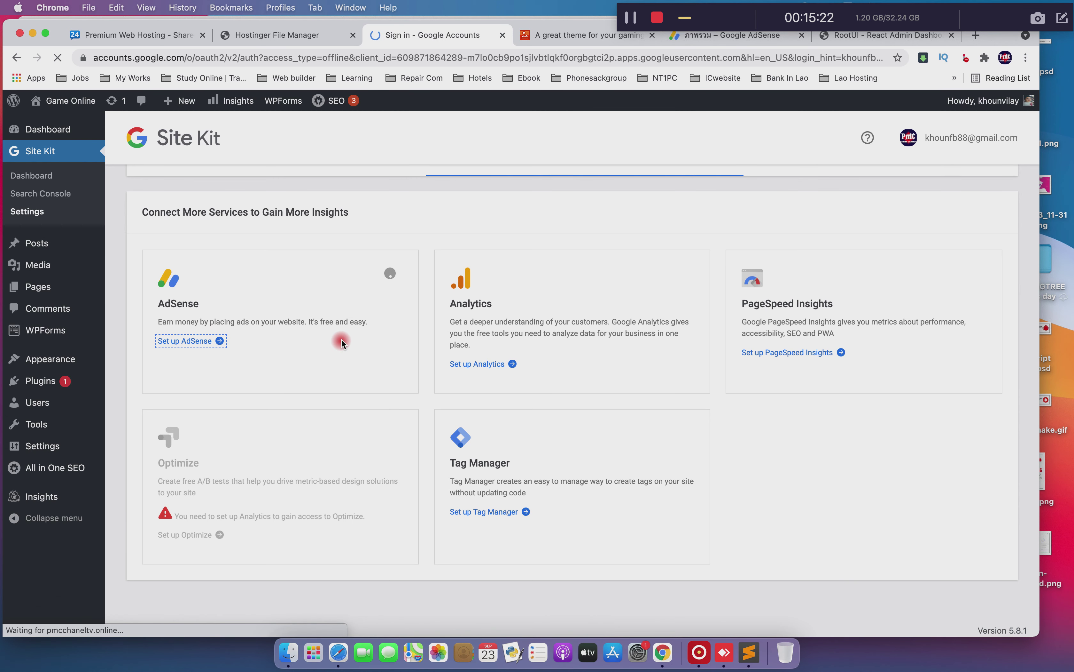
left_click(458, 338)
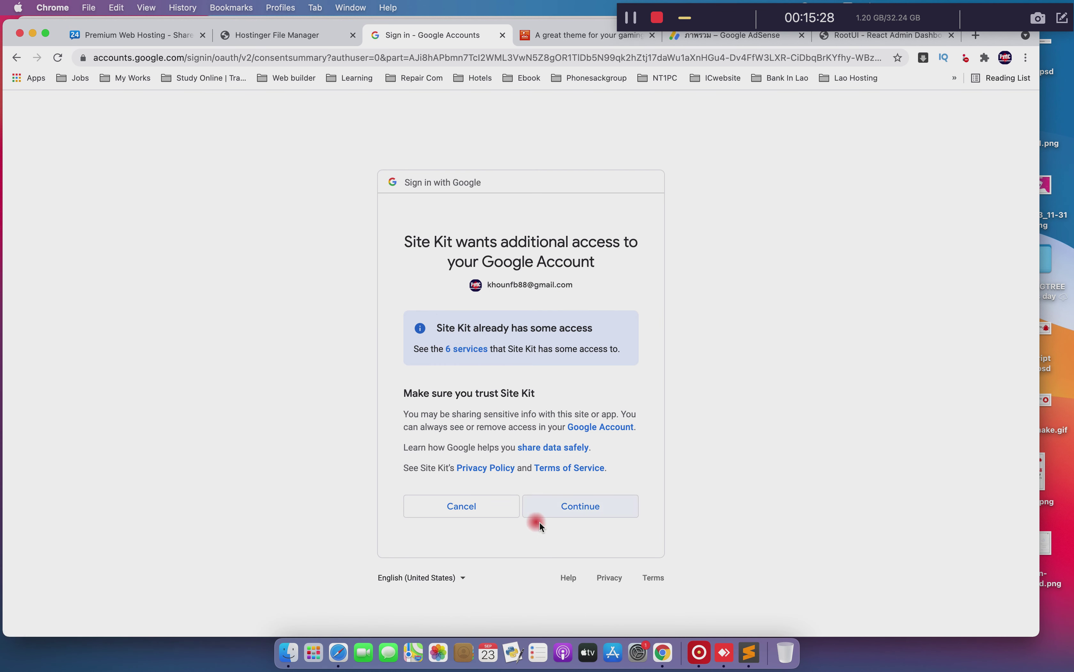
left_click(560, 511)
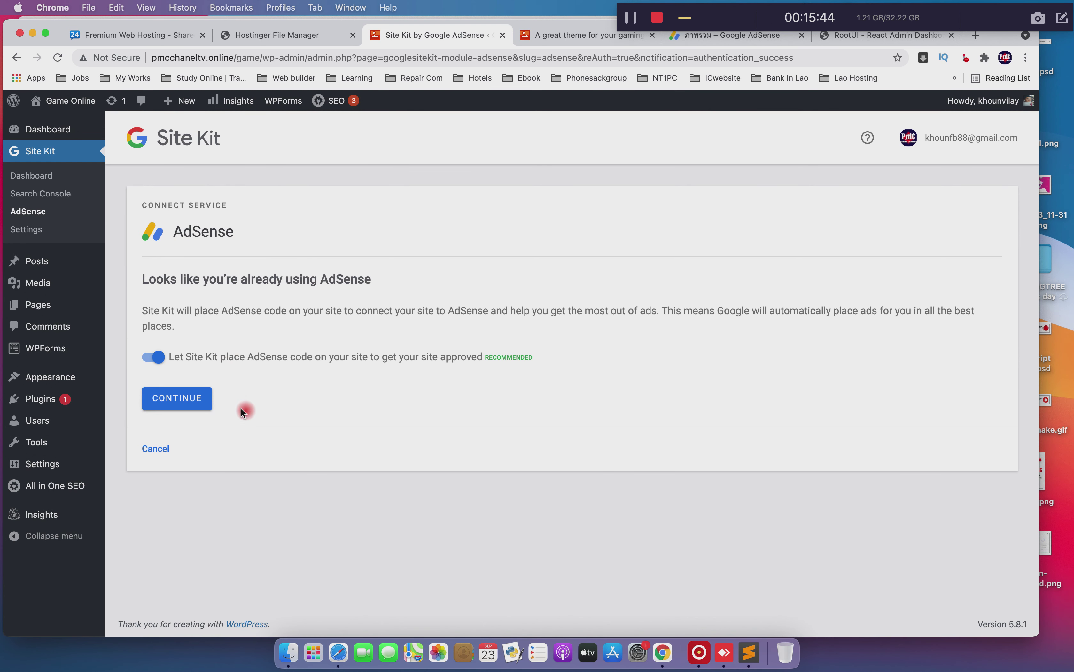
left_click(204, 403)
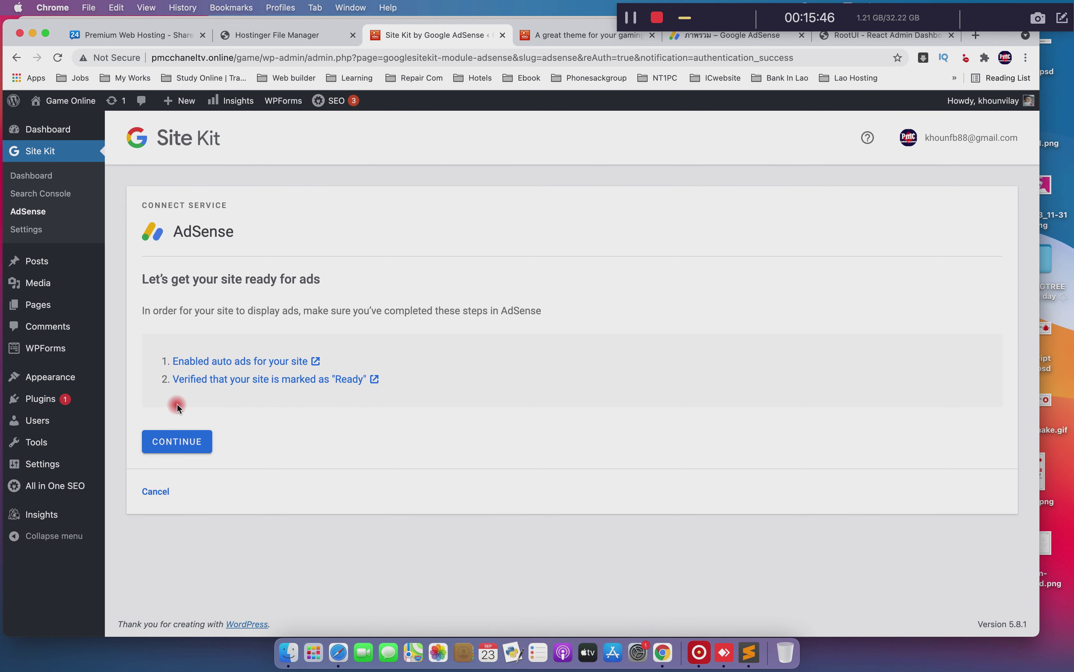
left_click(188, 445)
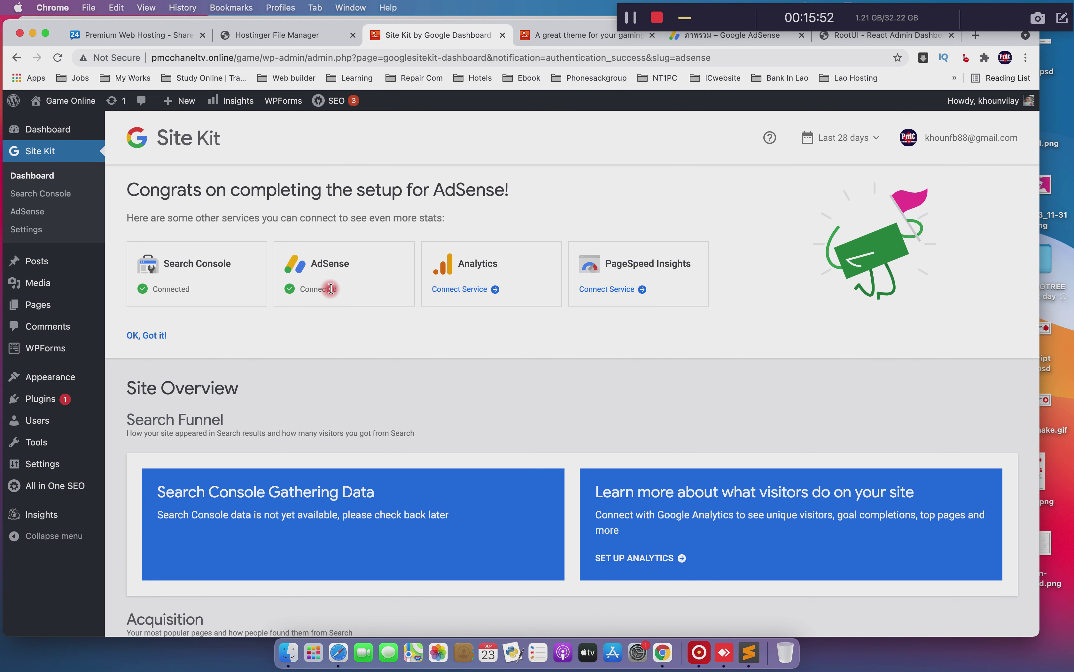
Start connecting the Analytics service and grant Site Kit the requested access with the site owner's Google account
left_click(472, 289)
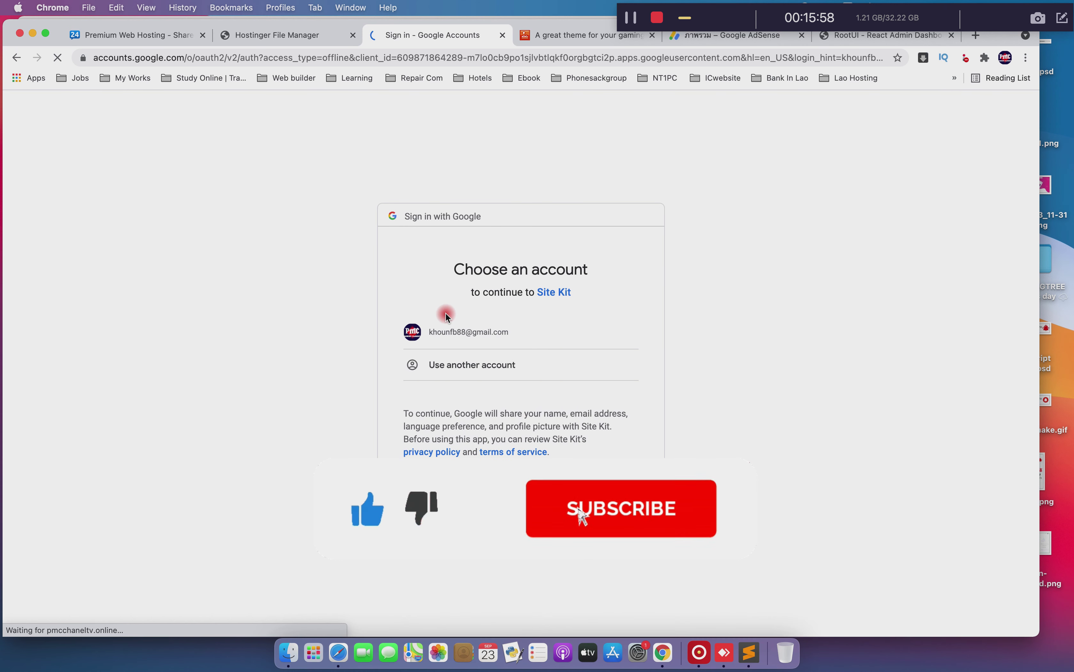
left_click(461, 327)
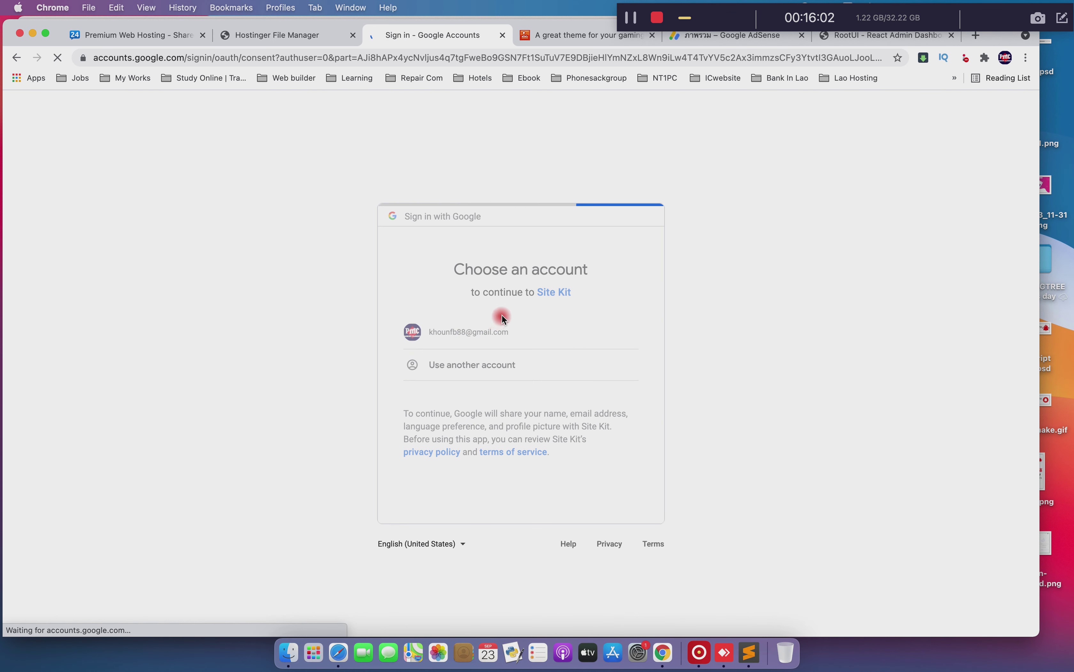
left_click(574, 505)
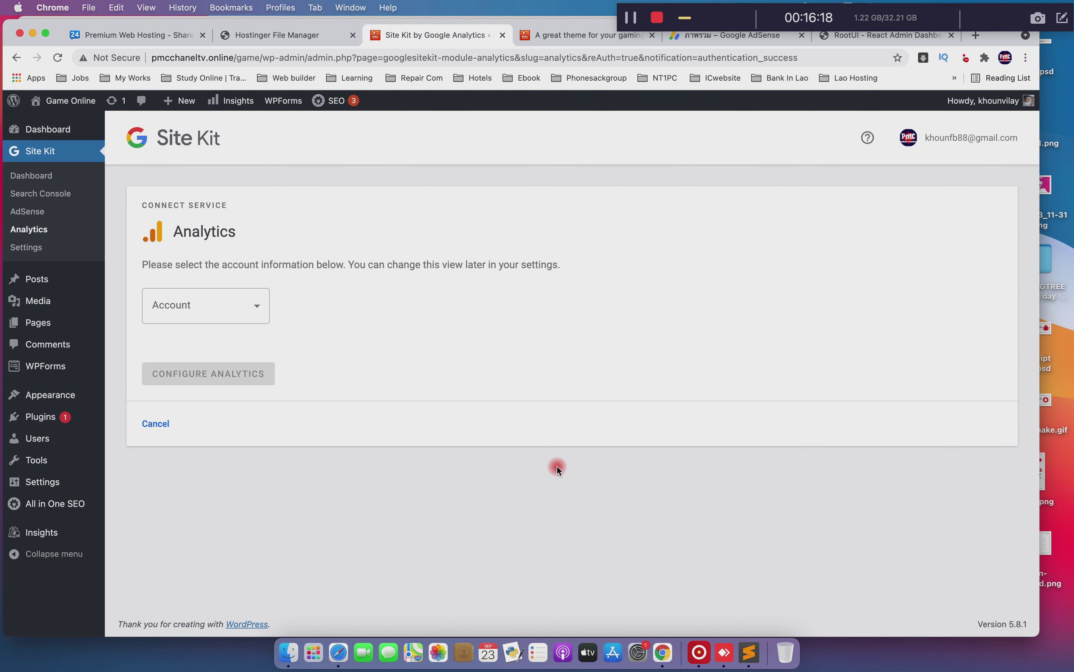
Choose the PMCChanetTV account and the pmcchaneltv.online - GA4 property for Analytics
left_click(256, 305)
left_click(246, 308)
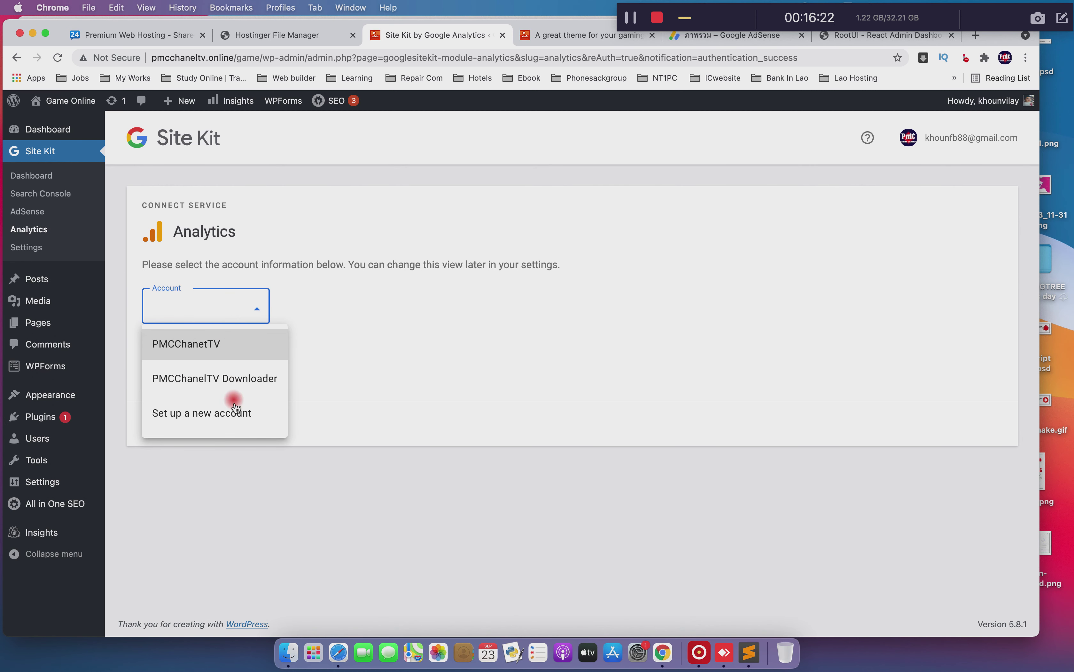
left_click(235, 344)
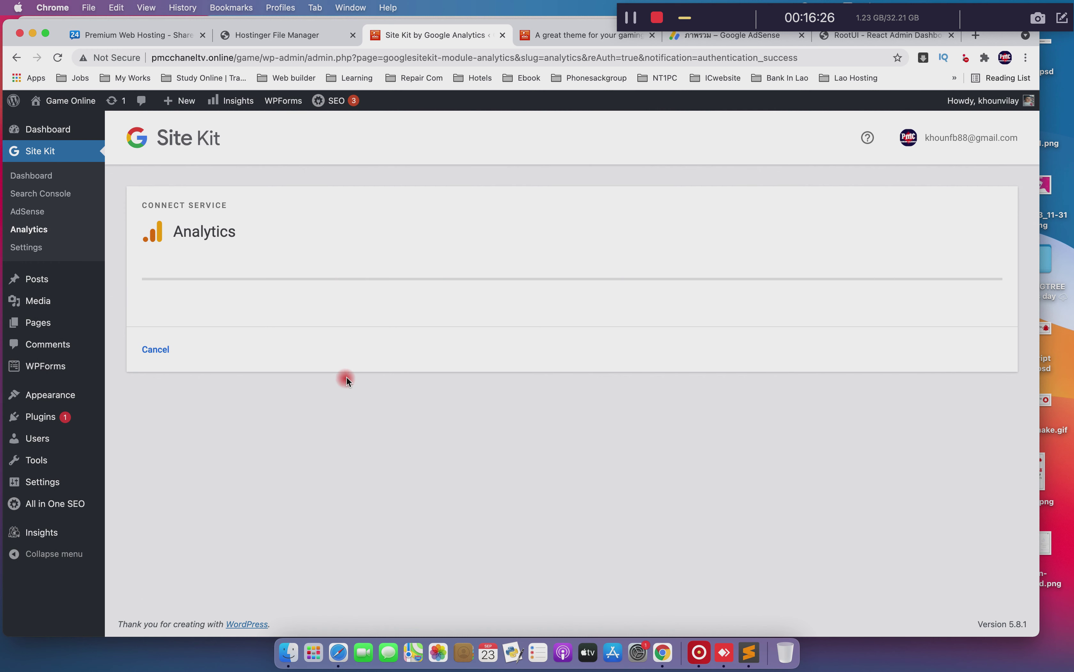
left_click(383, 314)
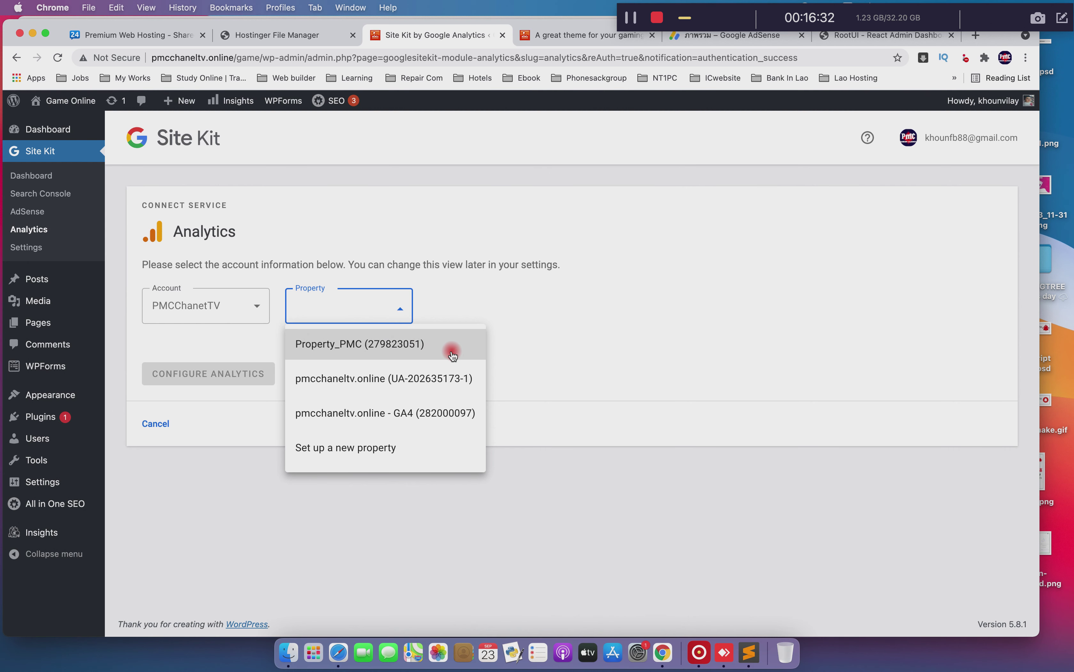
left_click(440, 412)
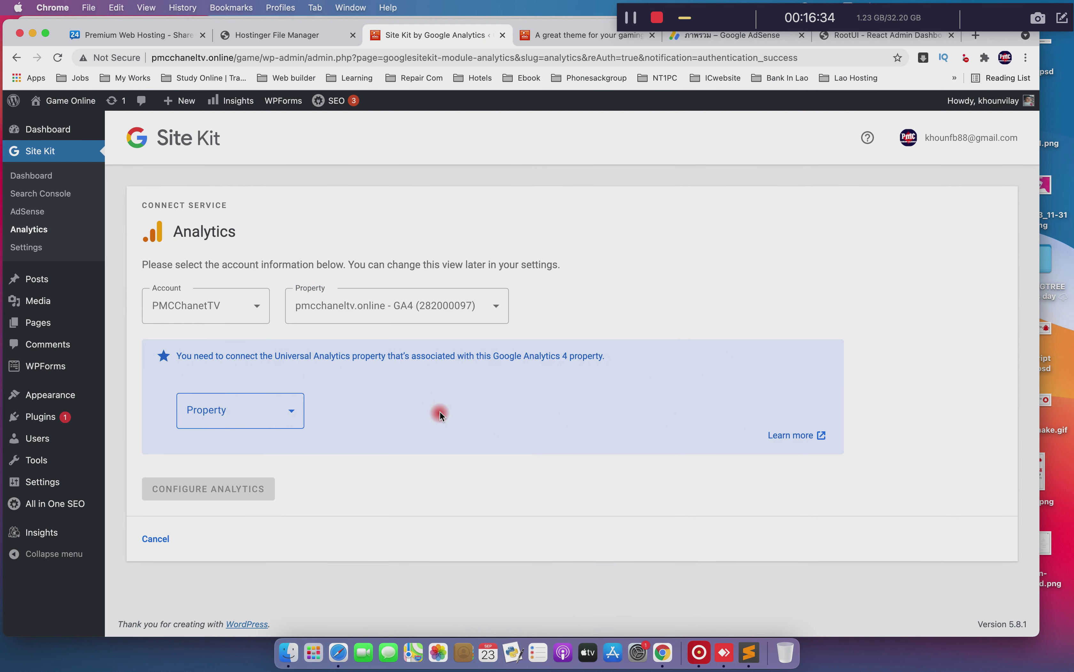
Associate the pmcchaneltv.online Universal Analytics property with the GA4 property, using the All Web Site Data view
left_click(233, 413)
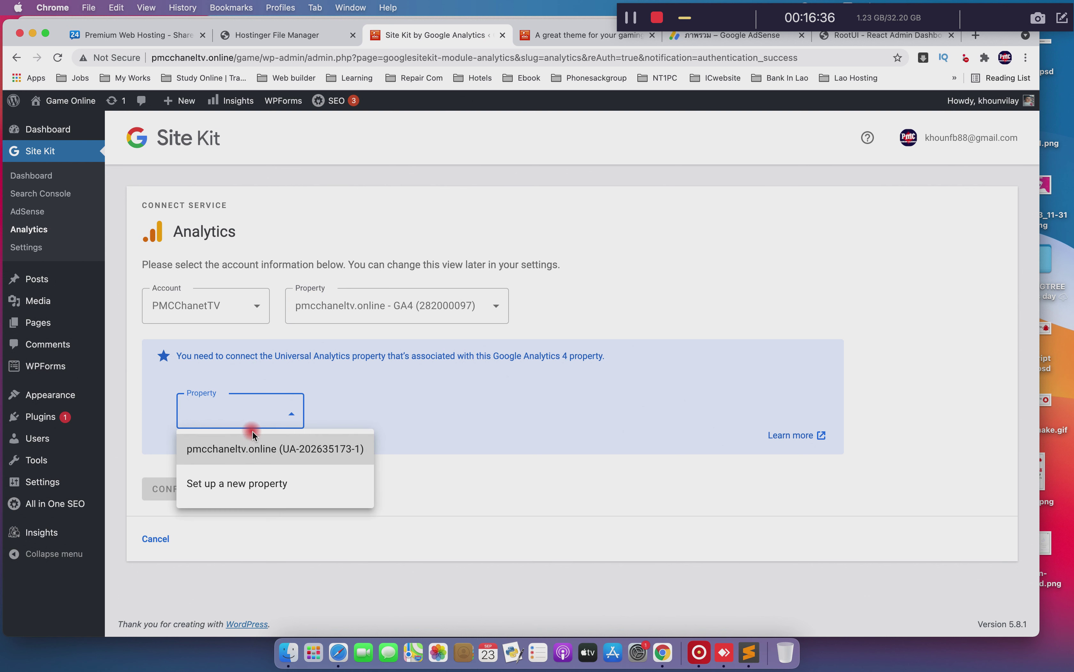
left_click(283, 447)
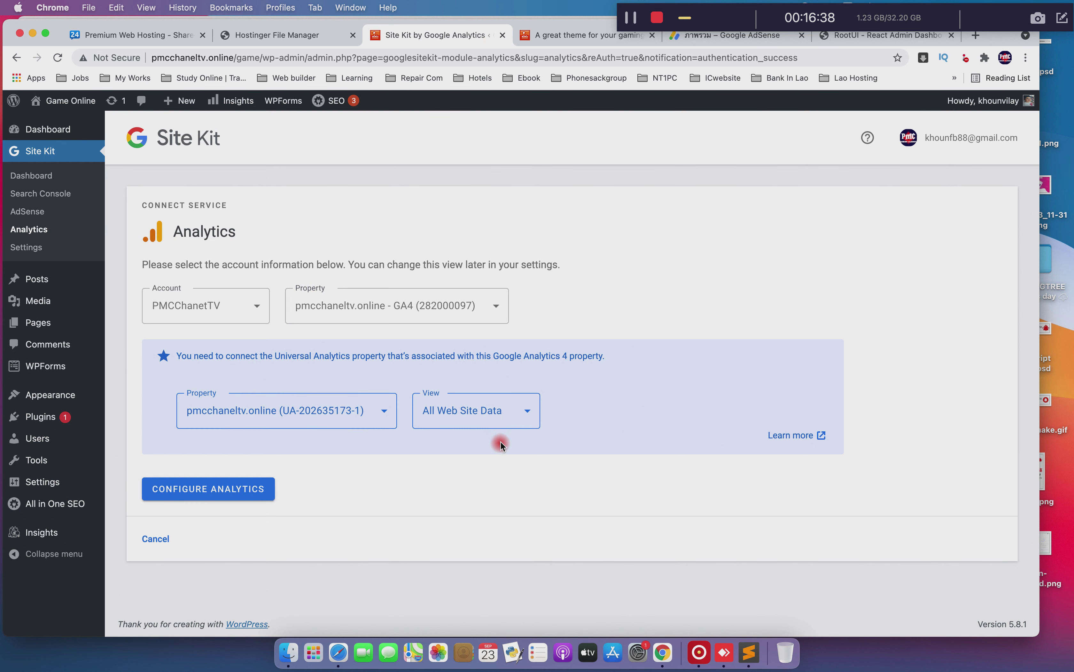
left_click(501, 426)
left_click(478, 449)
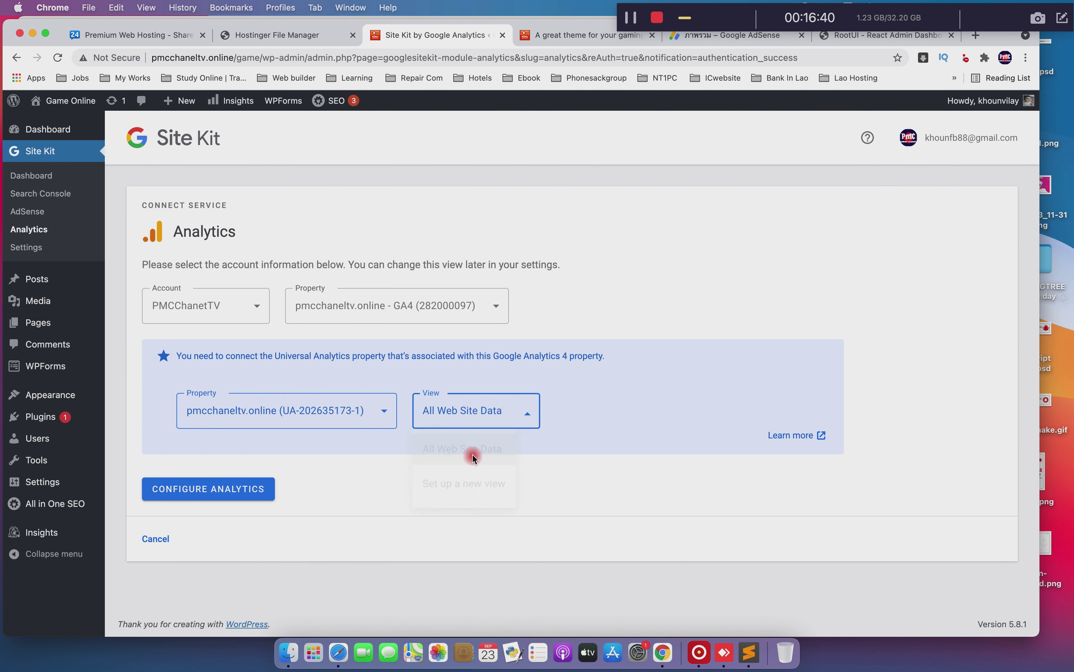
Submit the Analytics configuration and grant Site Kit permission to create an Analytics 4 Measurement ID through the site owner's Google account
left_click(257, 495)
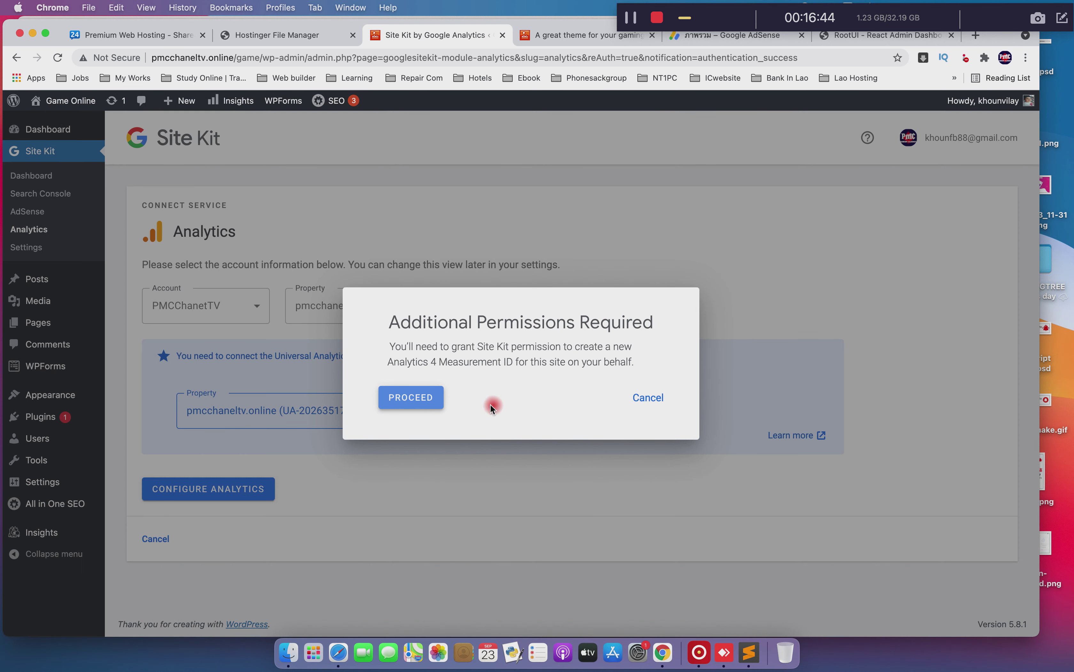
left_click(415, 402)
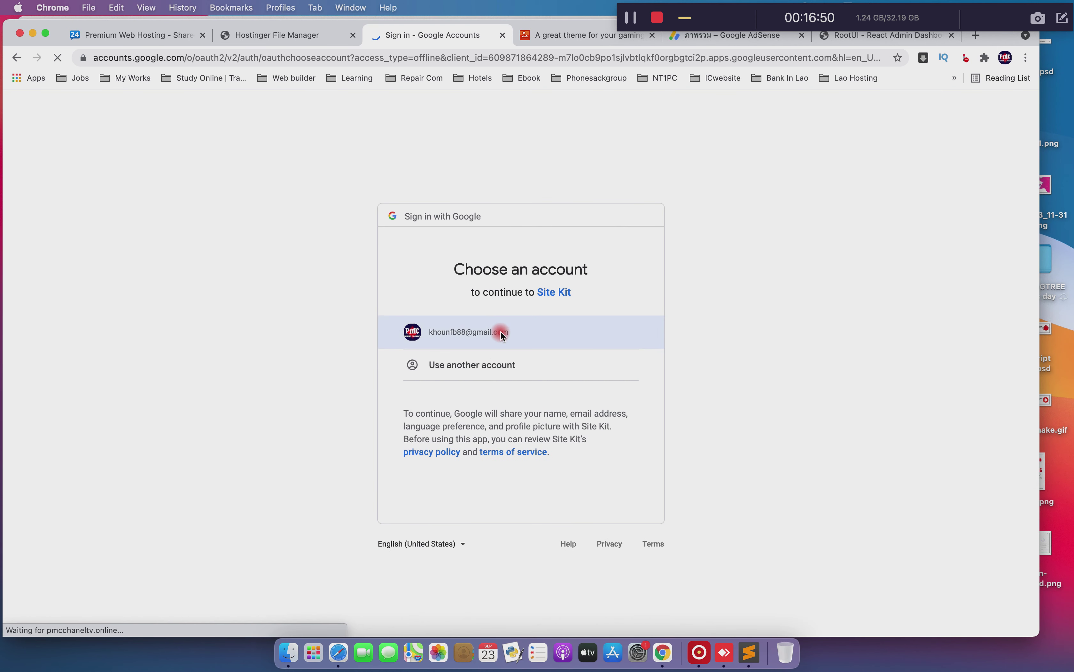
left_click(500, 331)
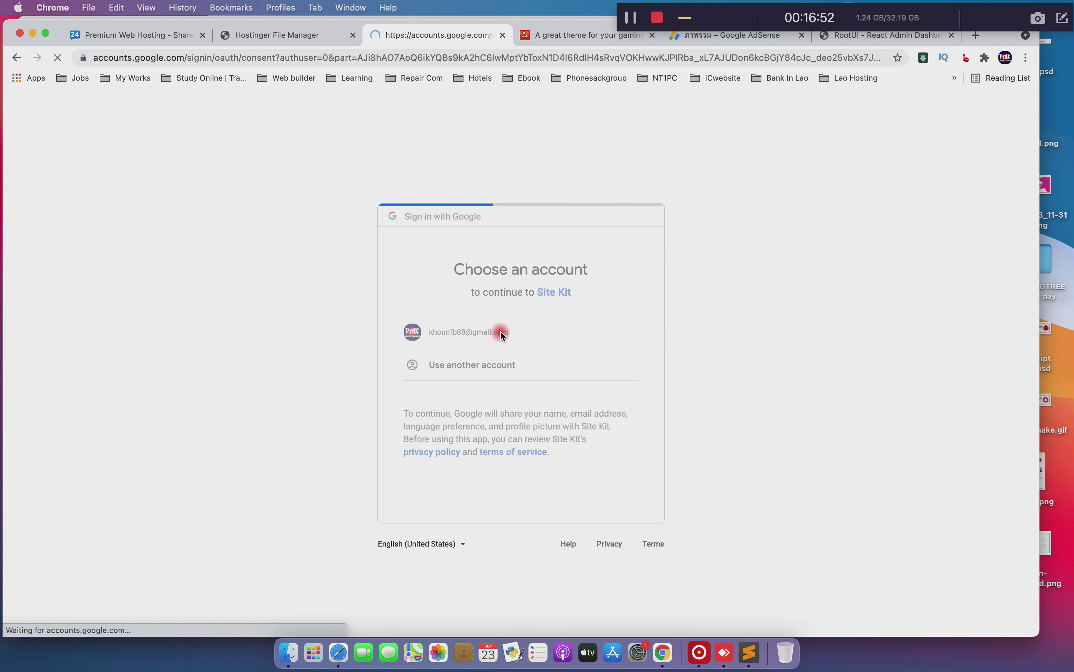
left_click(561, 506)
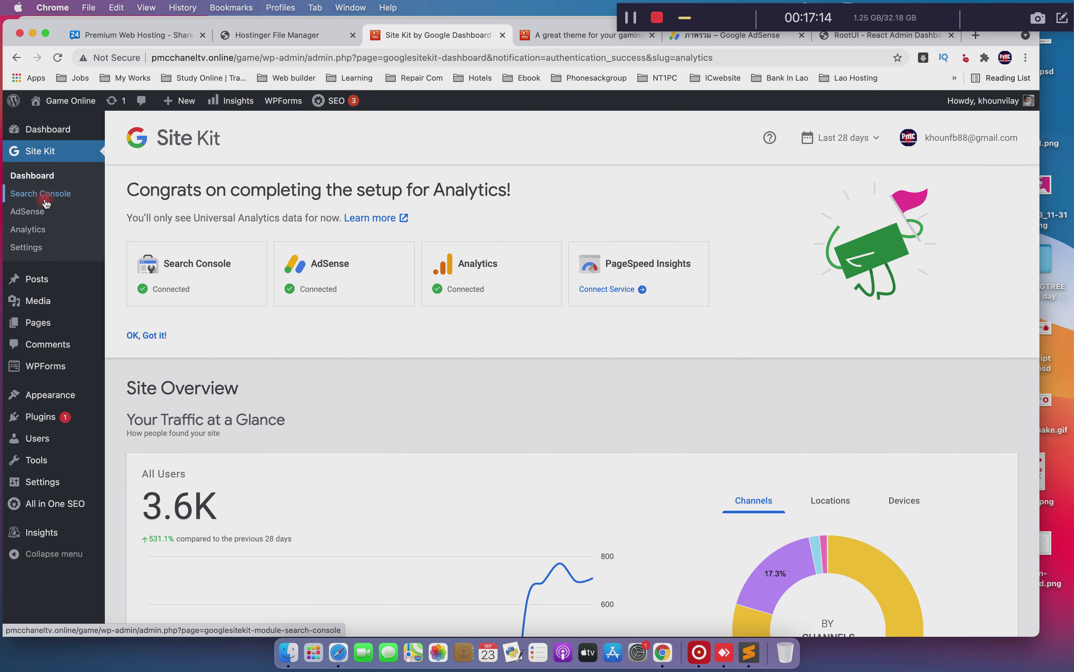
Examine Site Kit's AdSense report, including the 28-day performance overview and the performance by page
left_click(40, 215)
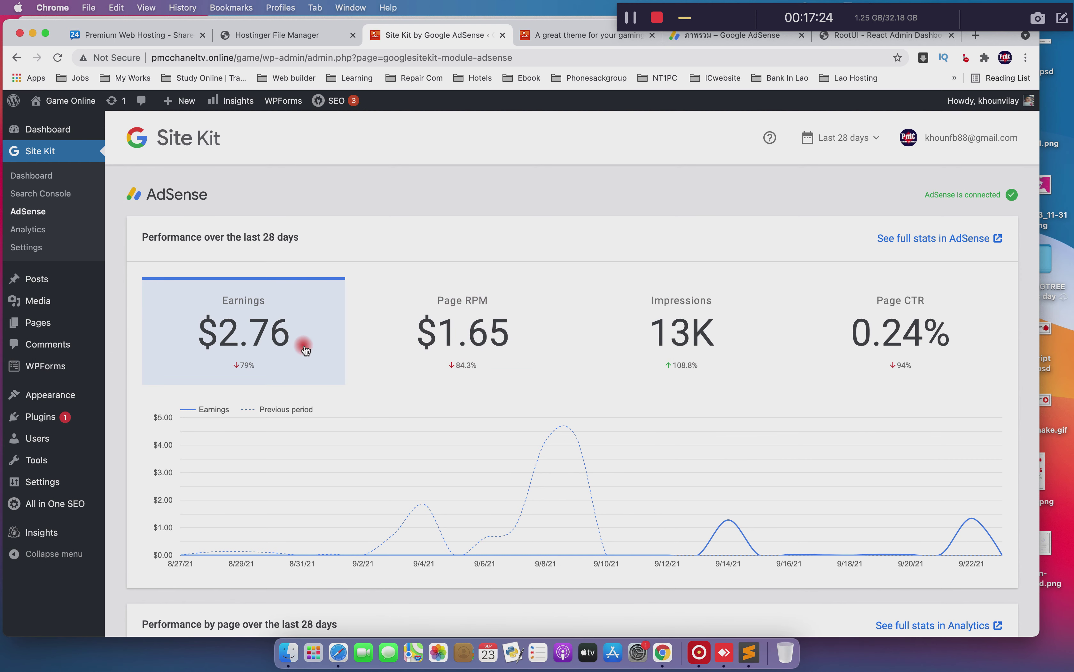
scroll(306, 383, "down", 10)
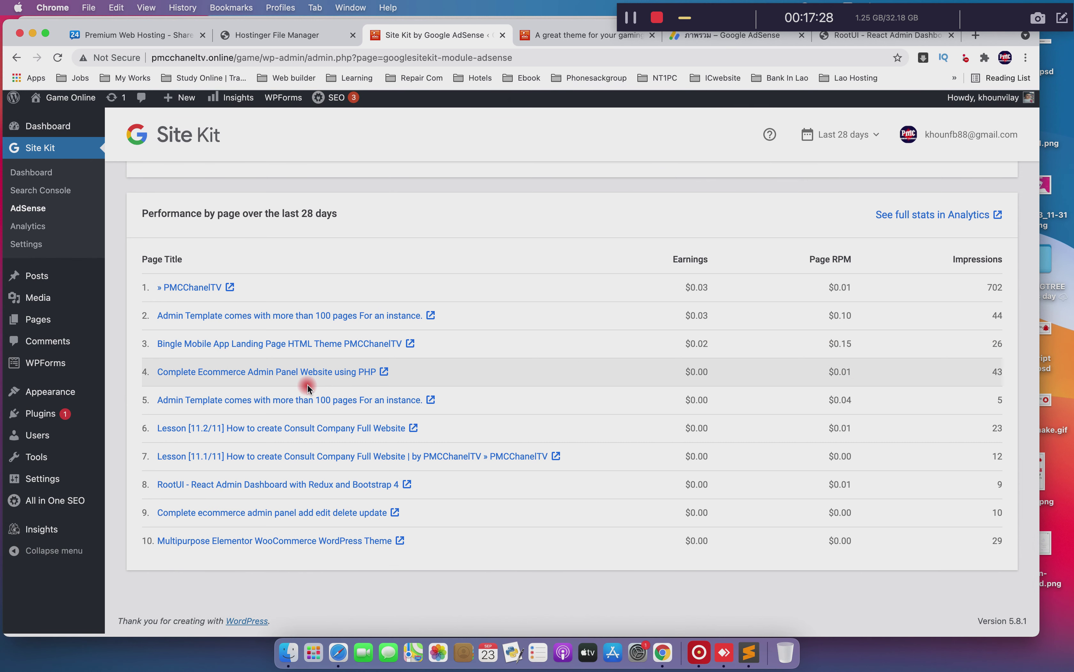
scroll(308, 387, "up", 3)
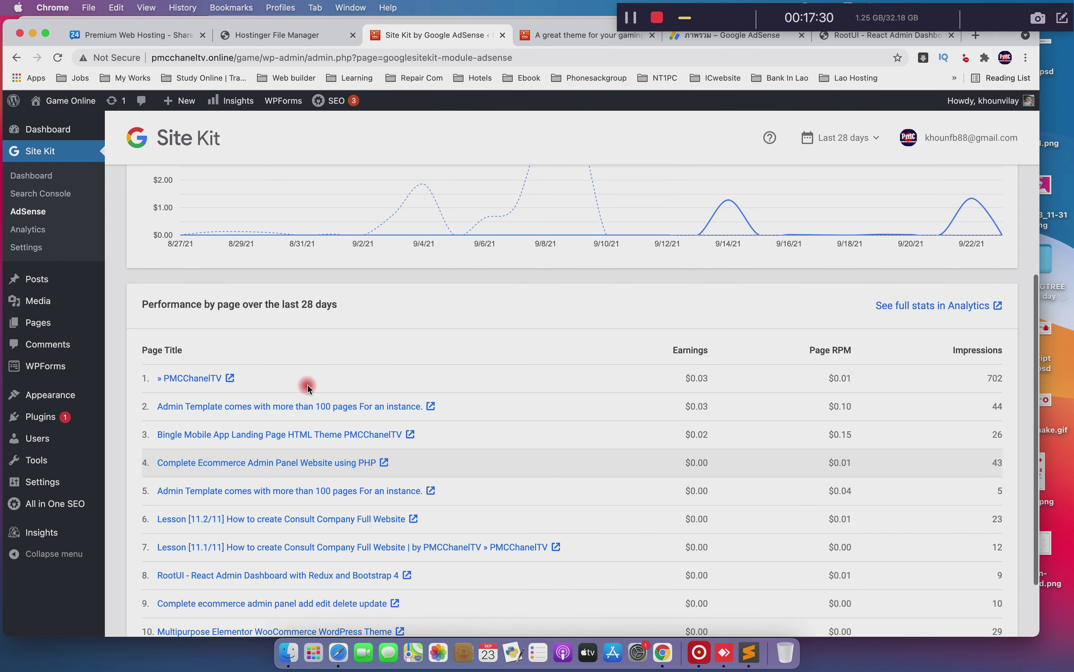
scroll(307, 386, "up", 5)
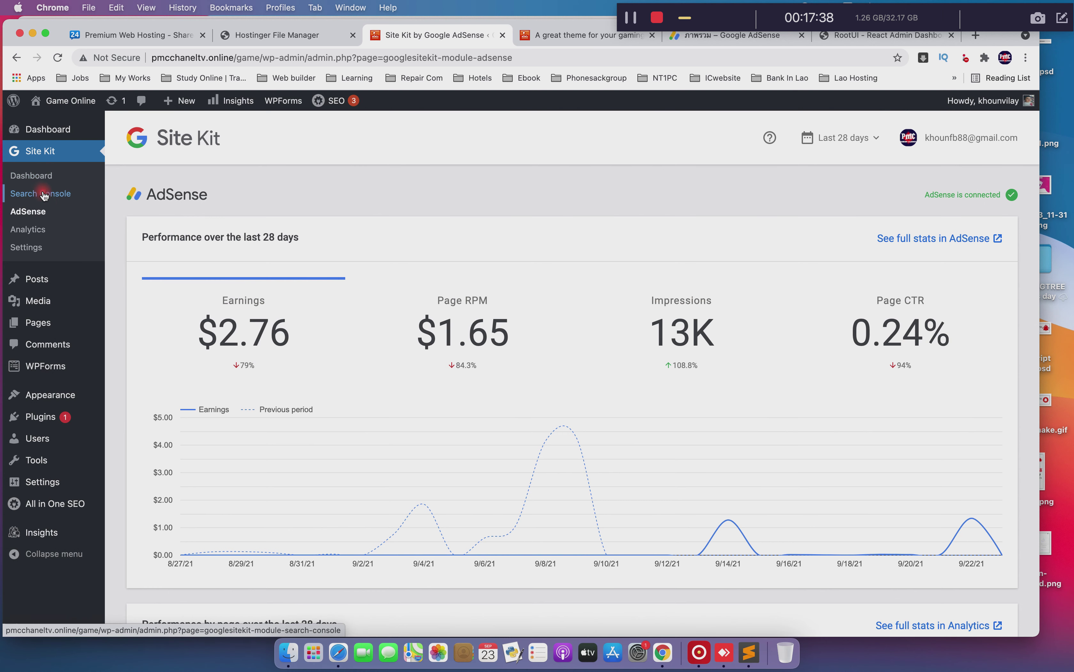
Examine Site Kit's Analytics report from the audience overview to the top acquisition channels
left_click(31, 229)
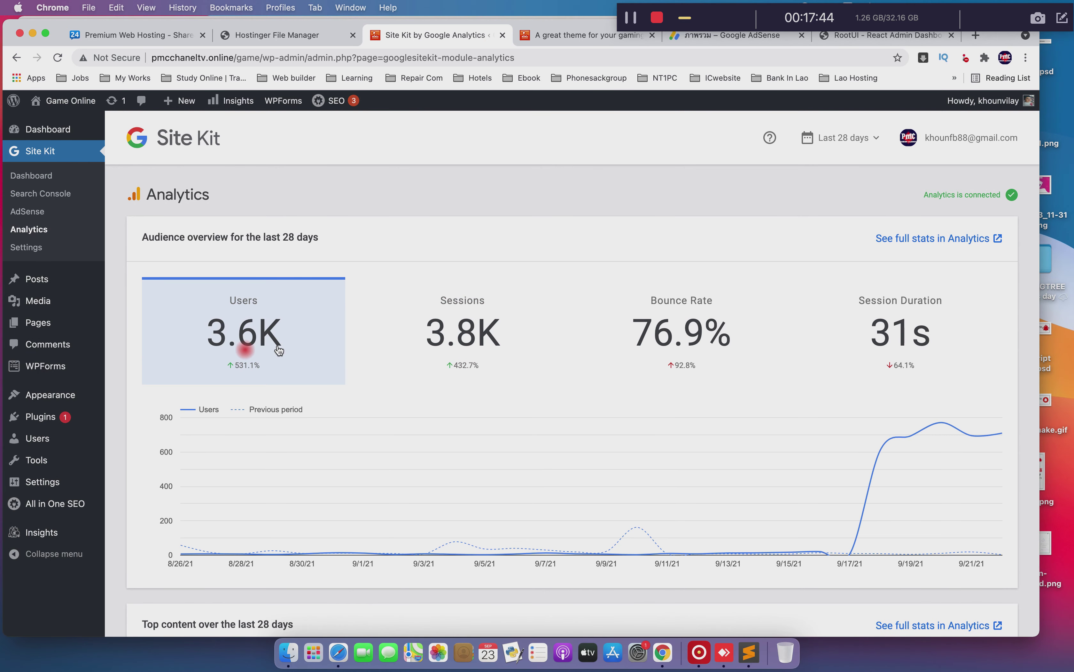
scroll(890, 366, "down", 5)
scroll(888, 367, "down", 15)
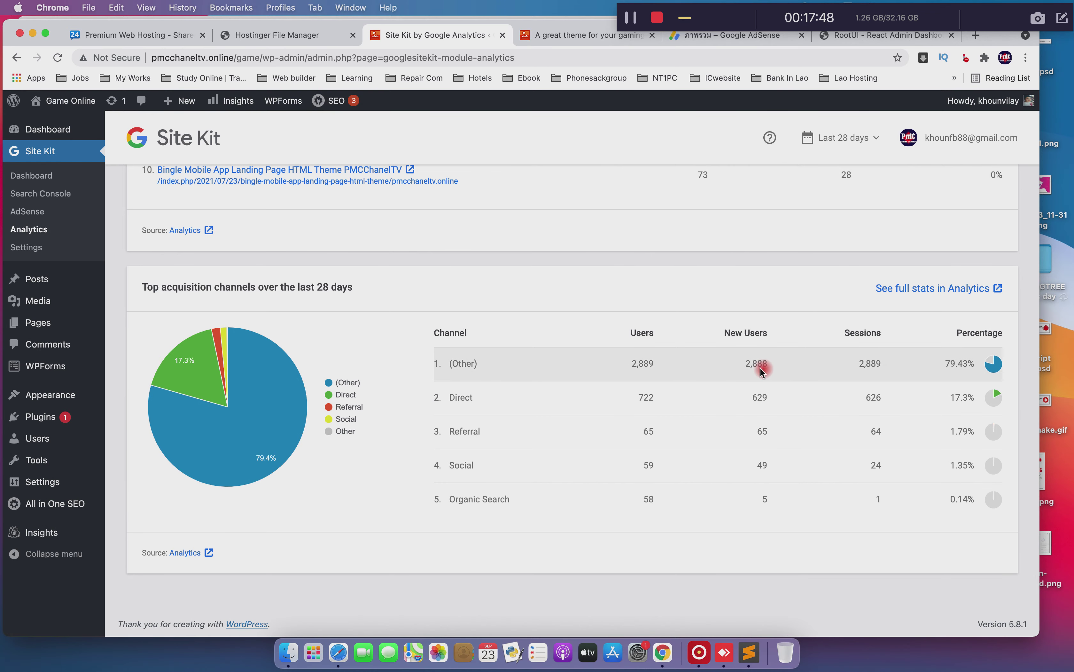
scroll(760, 367, "up", 20)
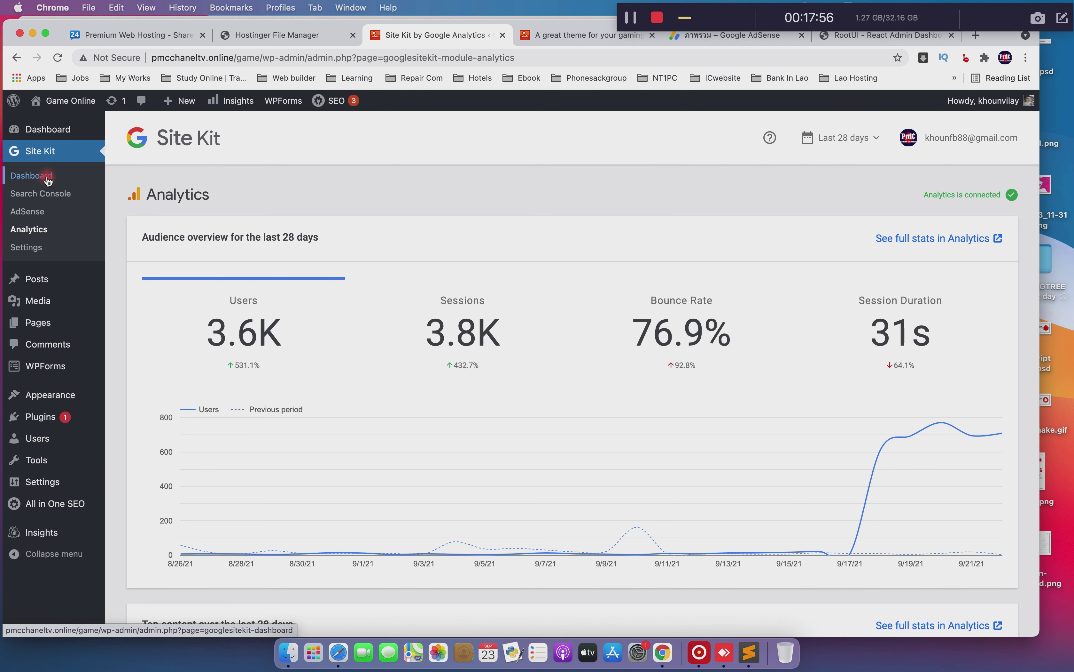
Return to the main WordPress dashboard and look through its widgets, recent comments and SEO news
left_click(42, 134)
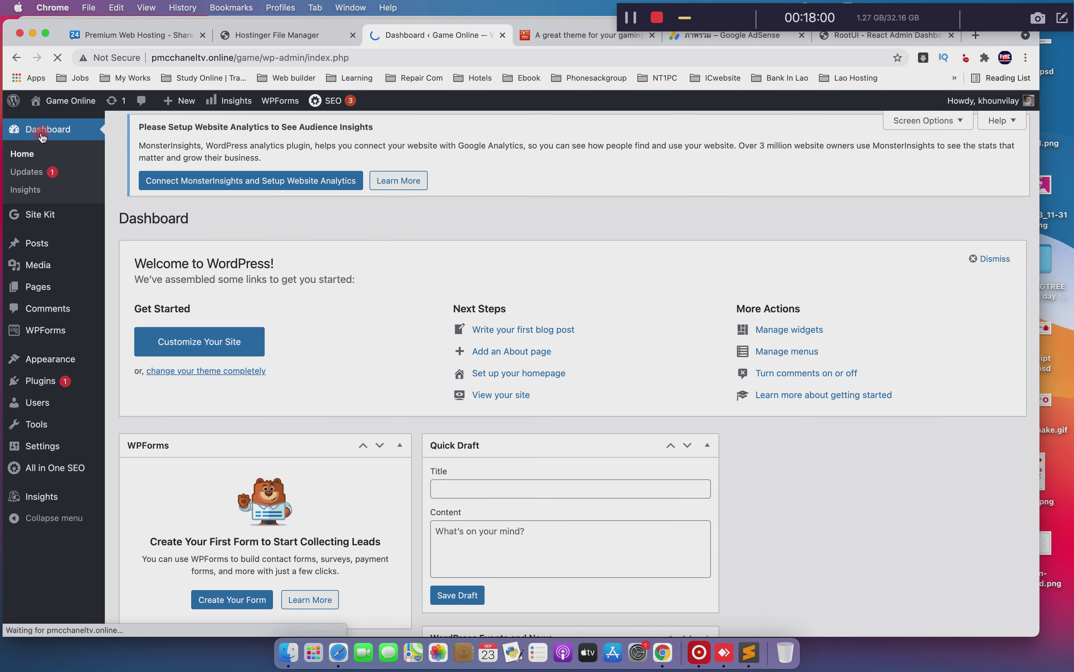
scroll(605, 361, "down", 10)
scroll(605, 361, "down", 5)
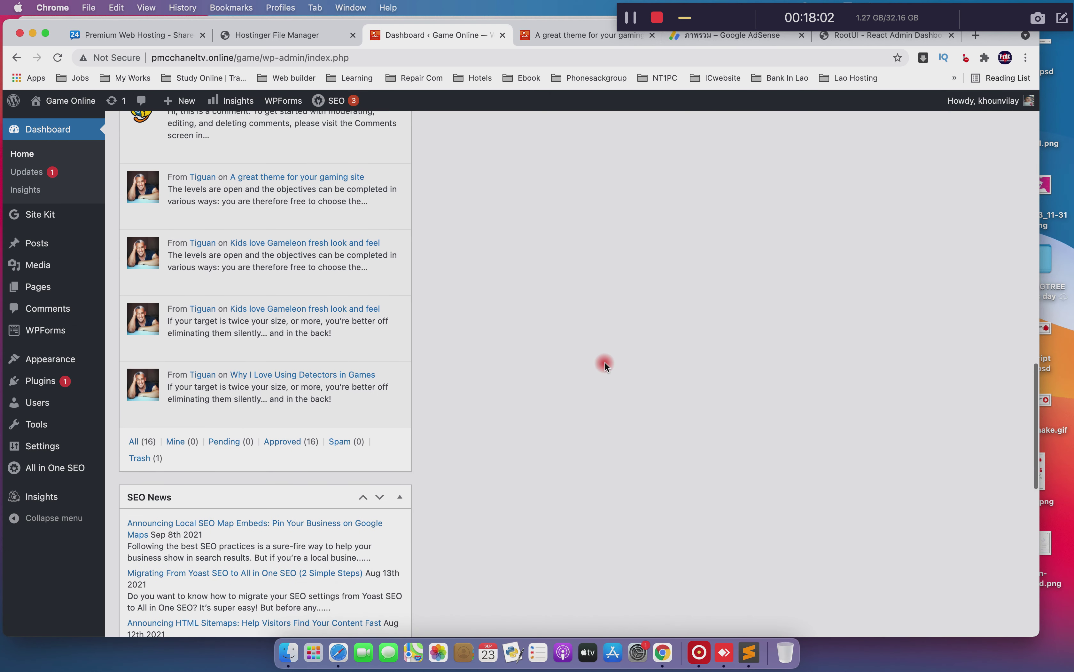
scroll(604, 361, "up", 15)
scroll(602, 361, "up", 3)
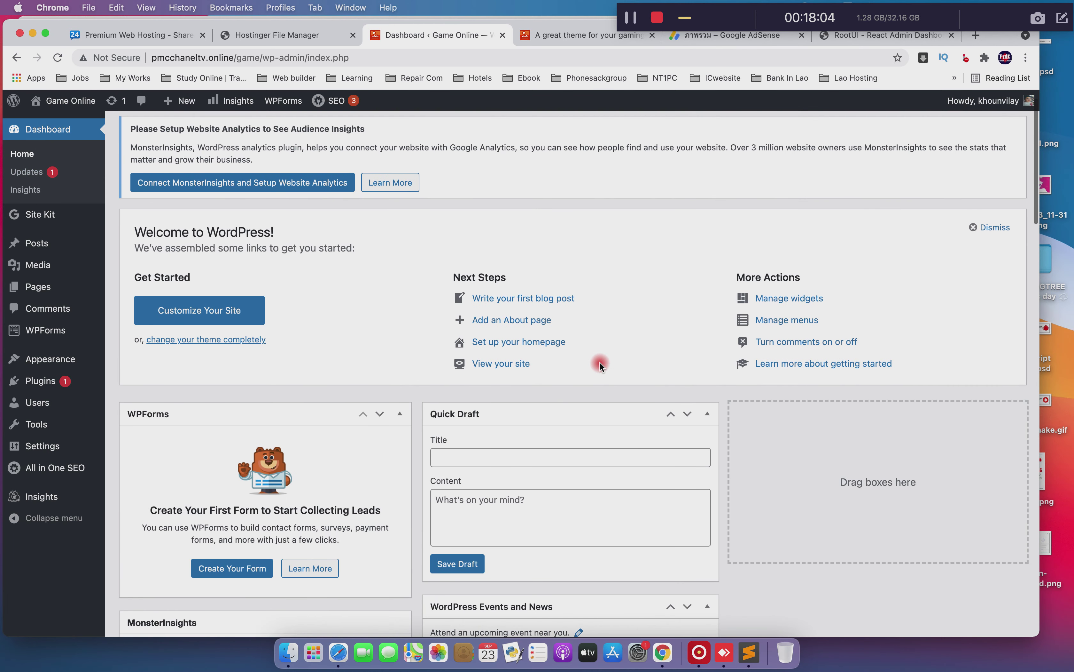